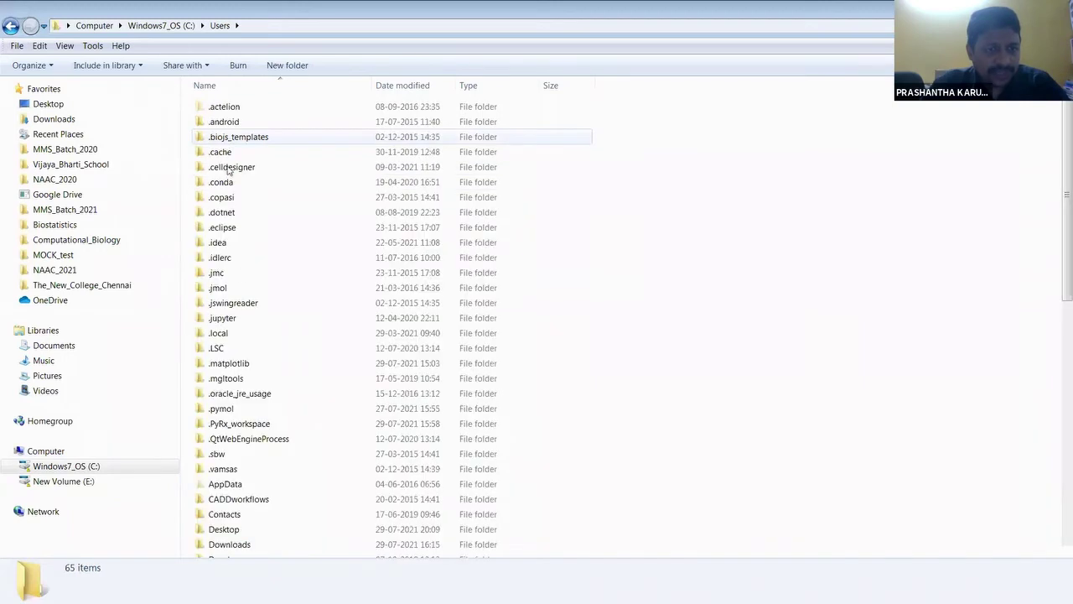
Step: Browse into .mgltools > PyRx and open its Ligands folder to see the ligand files
left_click(256, 426)
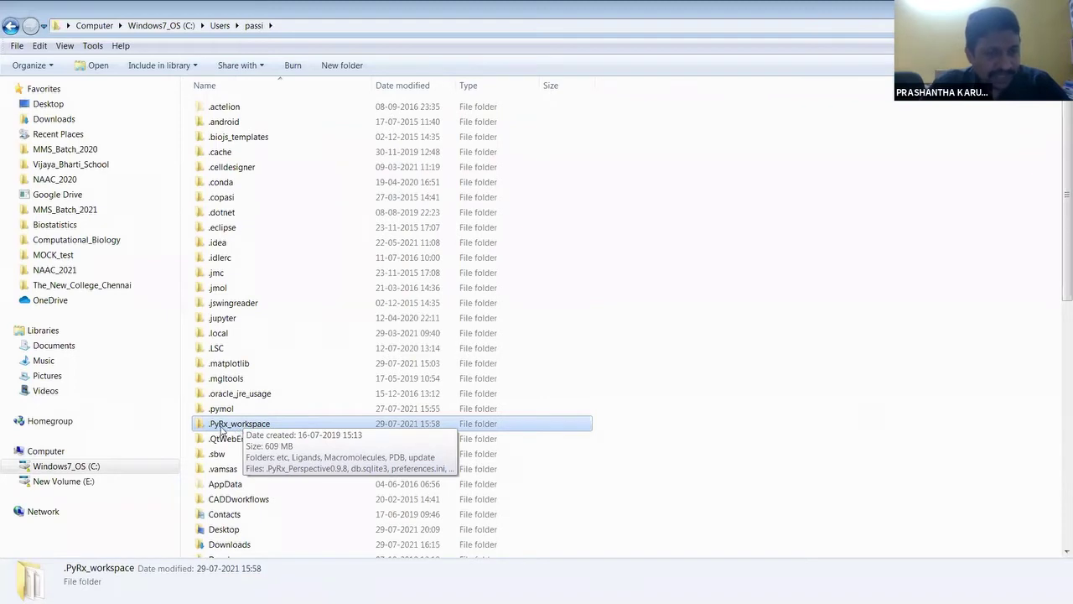
left_click(245, 381)
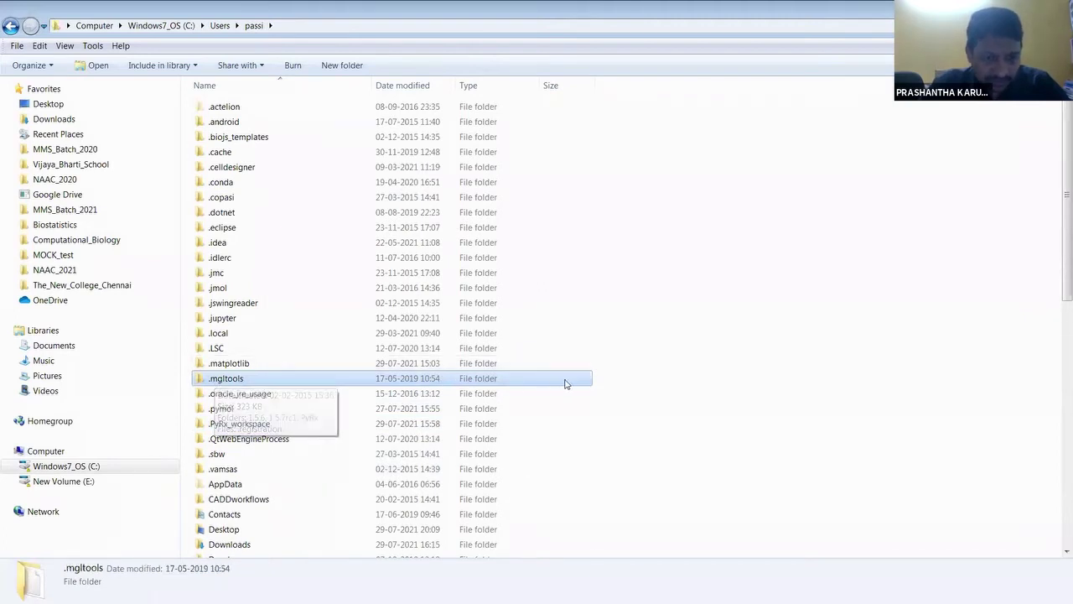
left_click(647, 377)
left_click(318, 379)
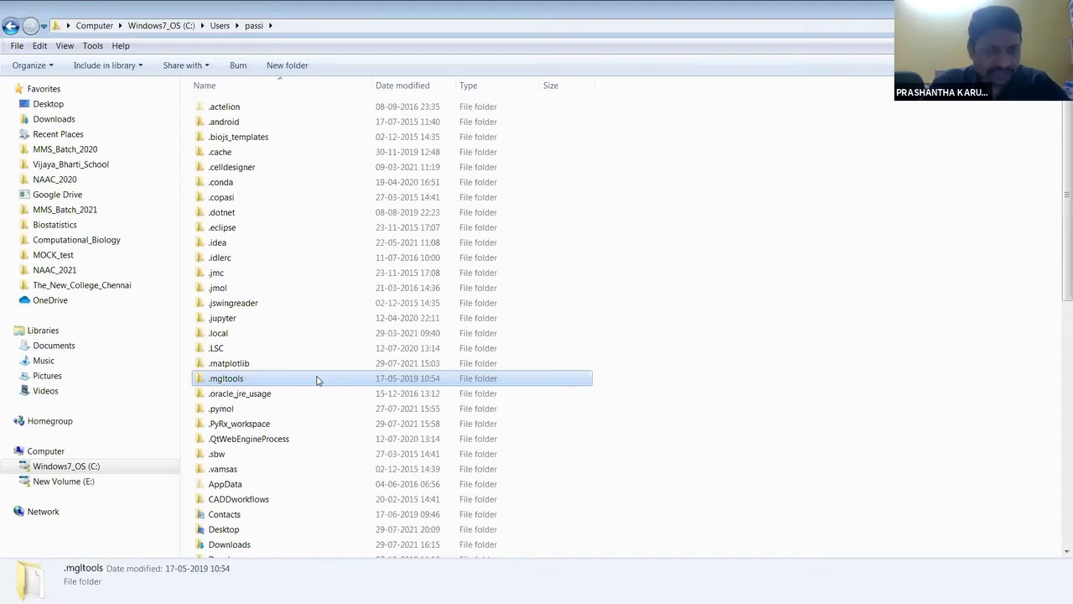
left_click(236, 384)
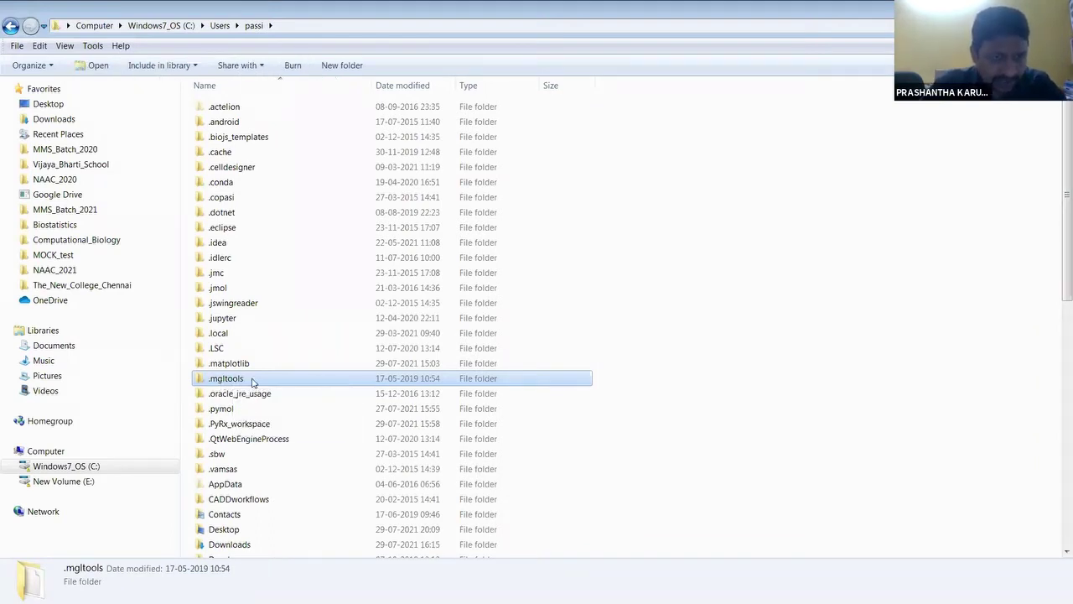
double_click(251, 382)
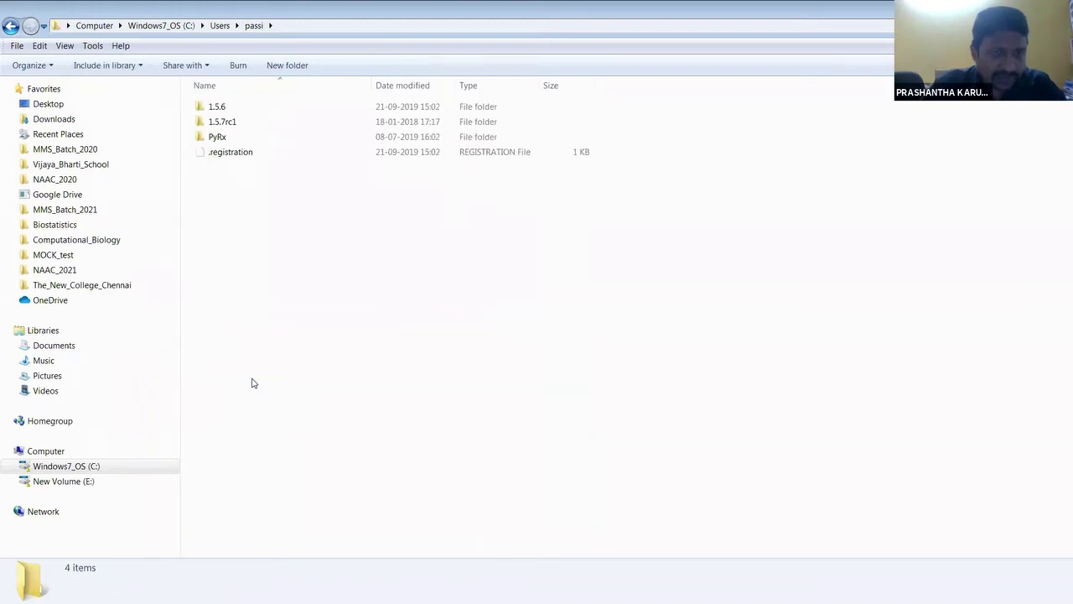
left_click(231, 138)
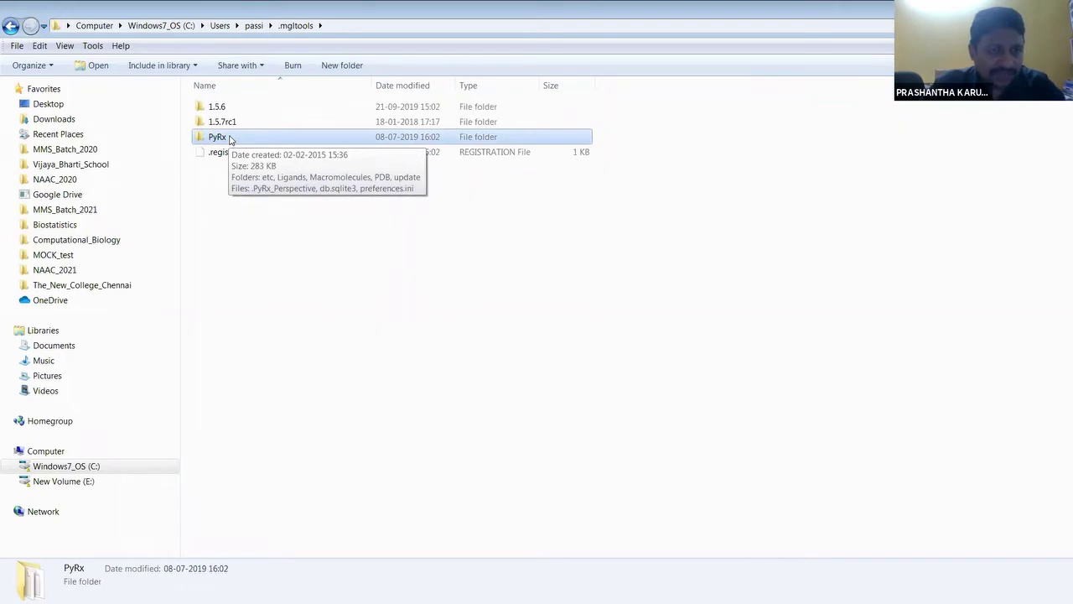
double_click(230, 138)
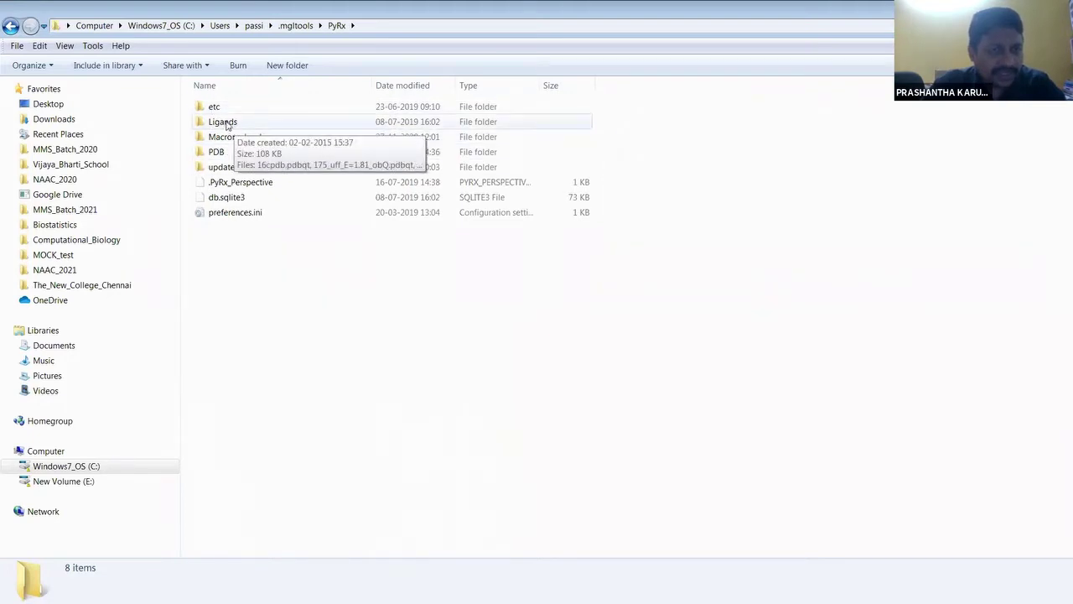
left_click(232, 126)
double_click(232, 124)
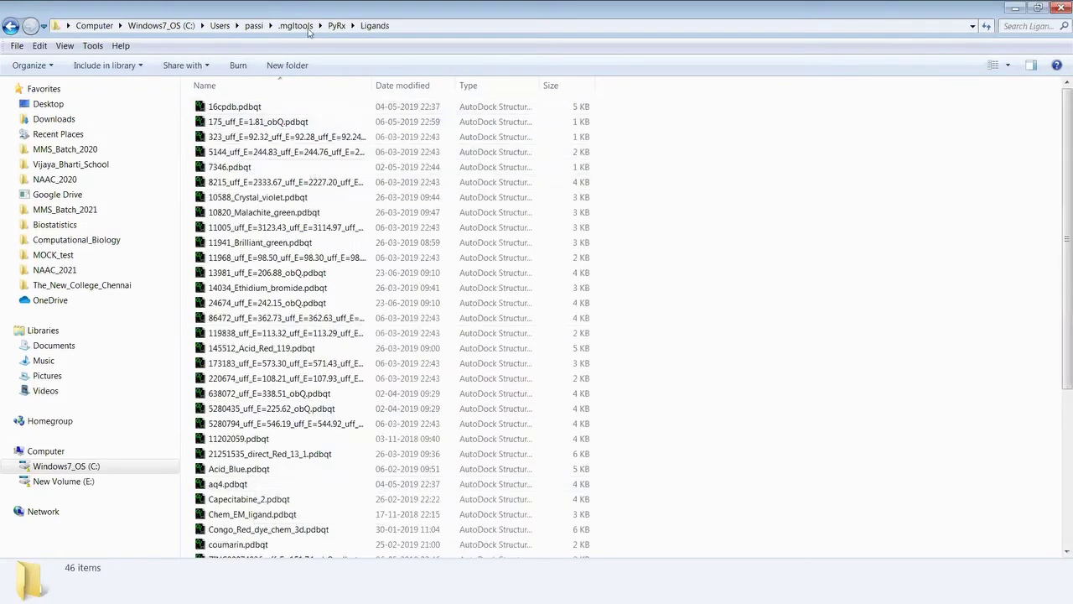
Step: Check the Macromolecules folder under .mgltools > PyRx, then return to the PyRx folder
left_click(335, 26)
left_click(256, 142)
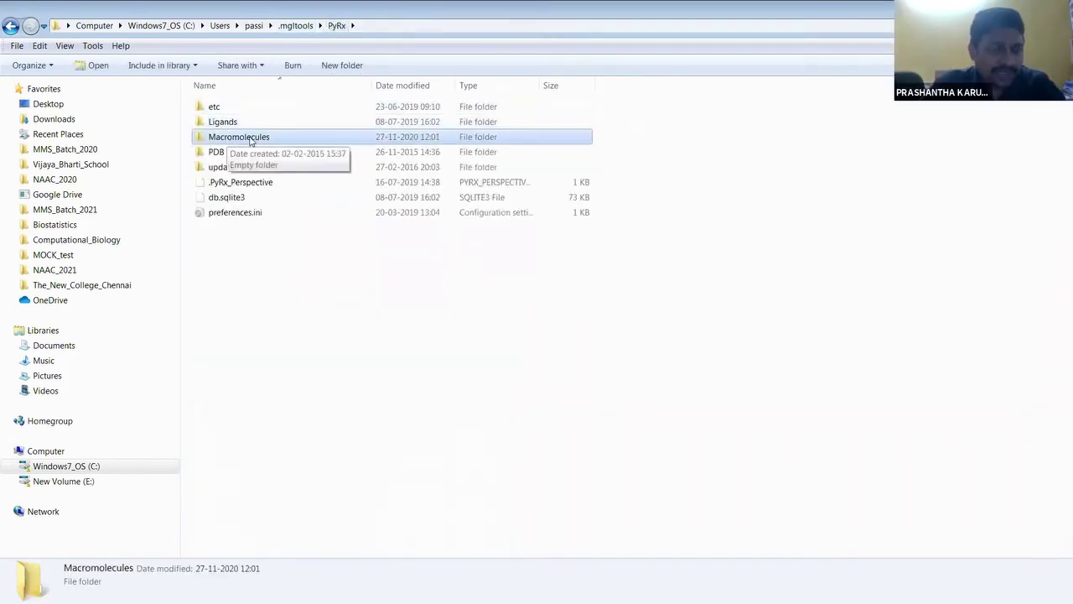
double_click(249, 140)
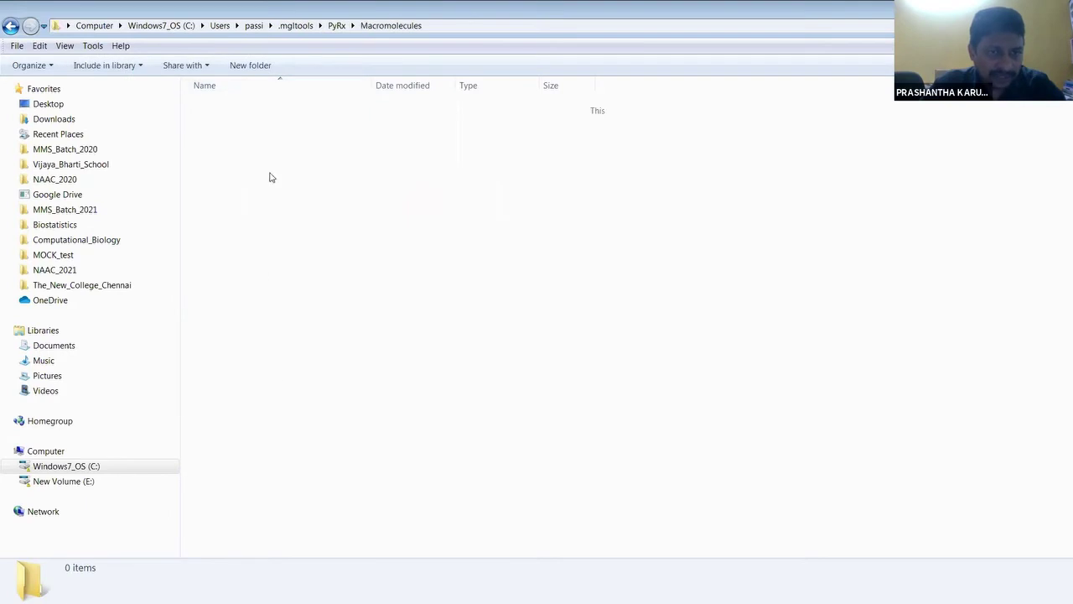
left_click(336, 26)
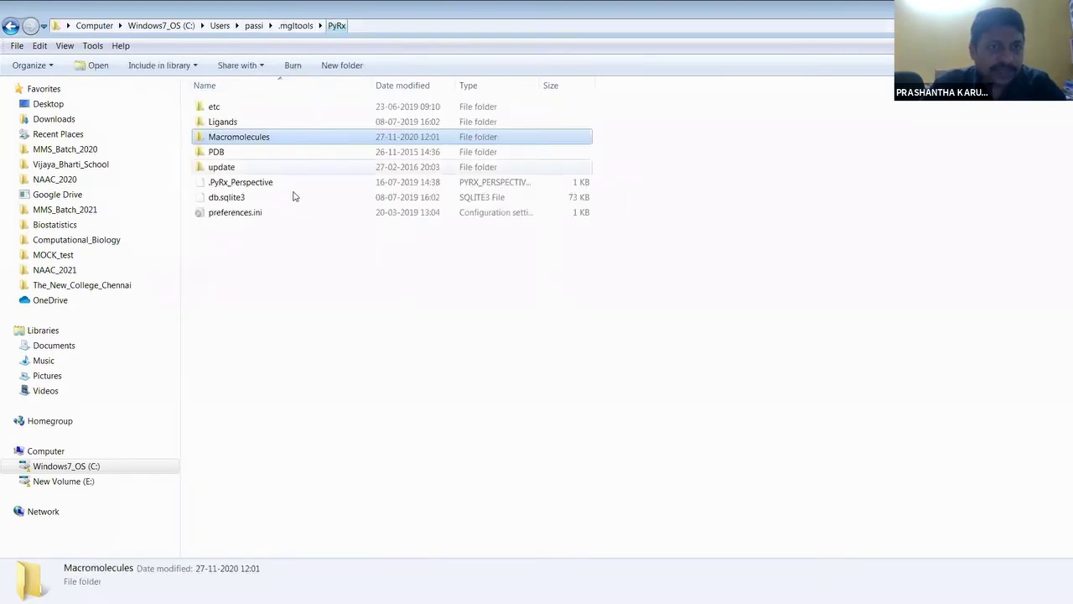
double_click(244, 141)
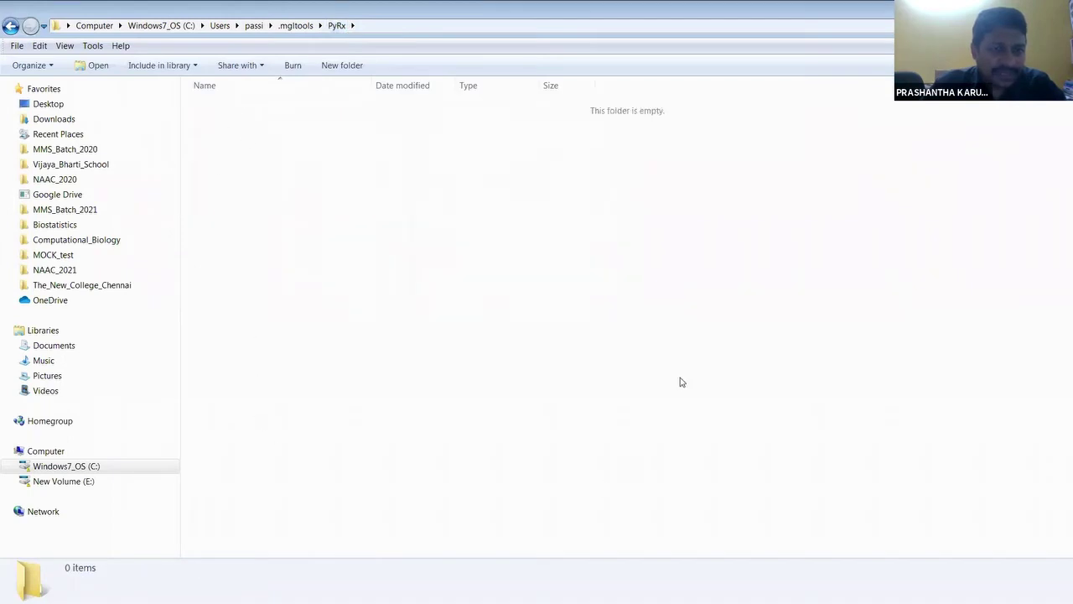
left_click(336, 26)
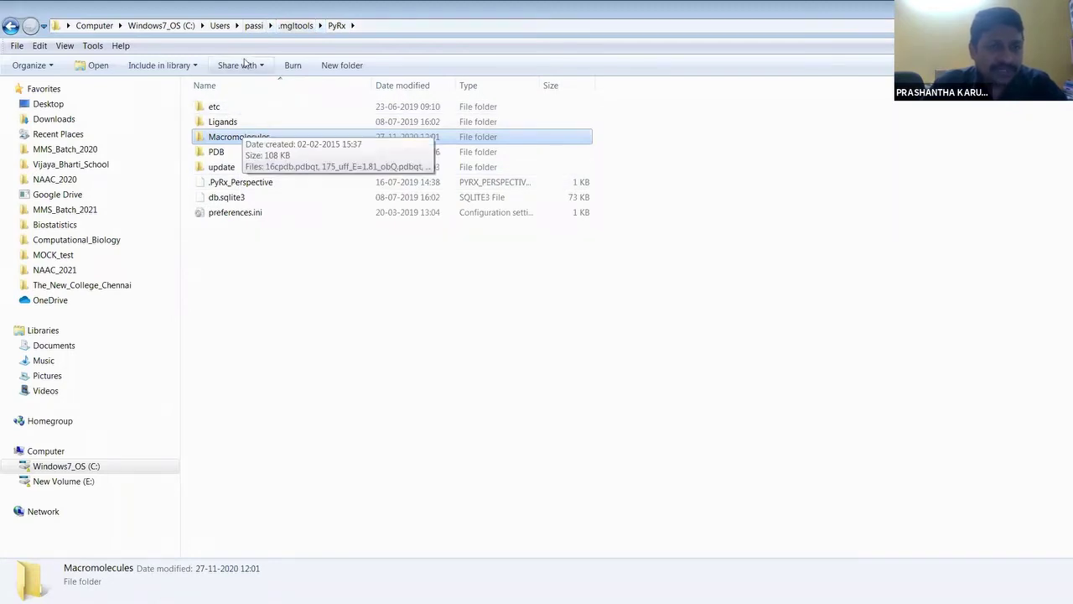
Step: Open .PyRx_workspace > Macromolecules > 4mbs_a to view the docking files, then jump to drive C:
left_click(254, 25)
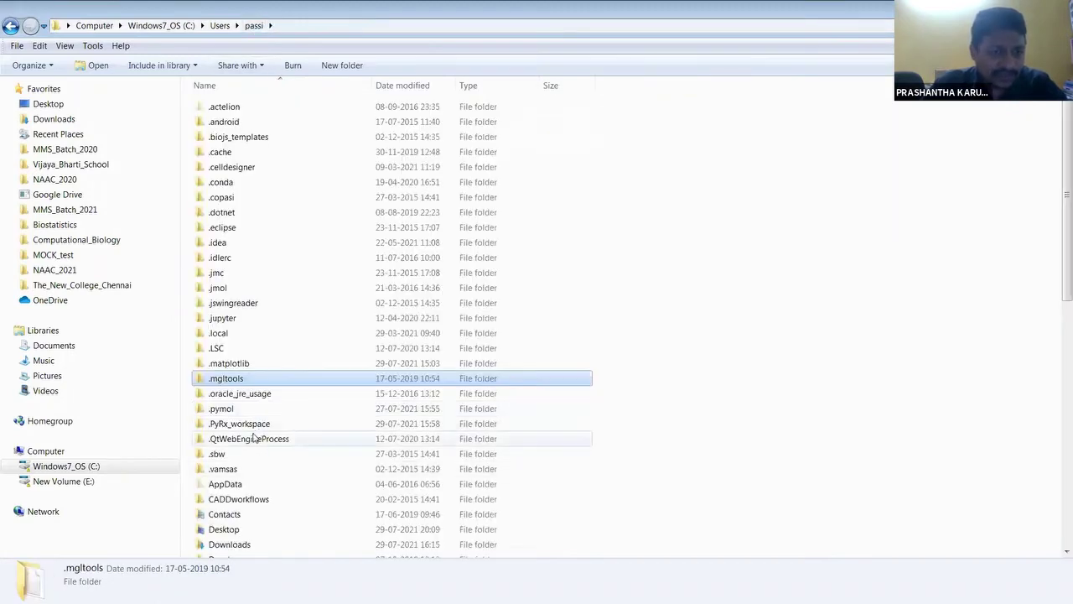
left_click(243, 423)
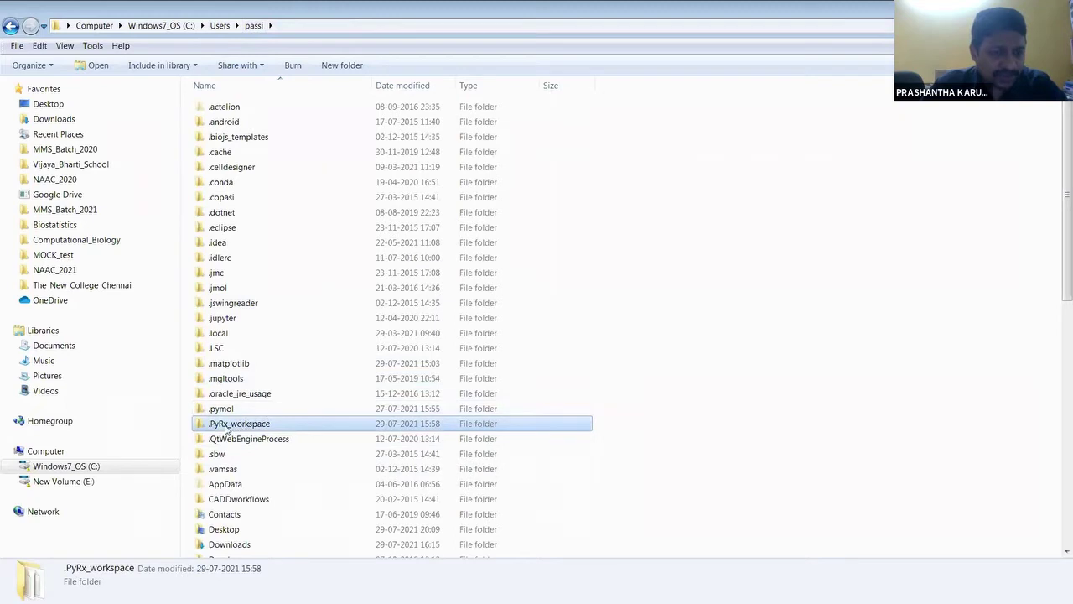
double_click(244, 424)
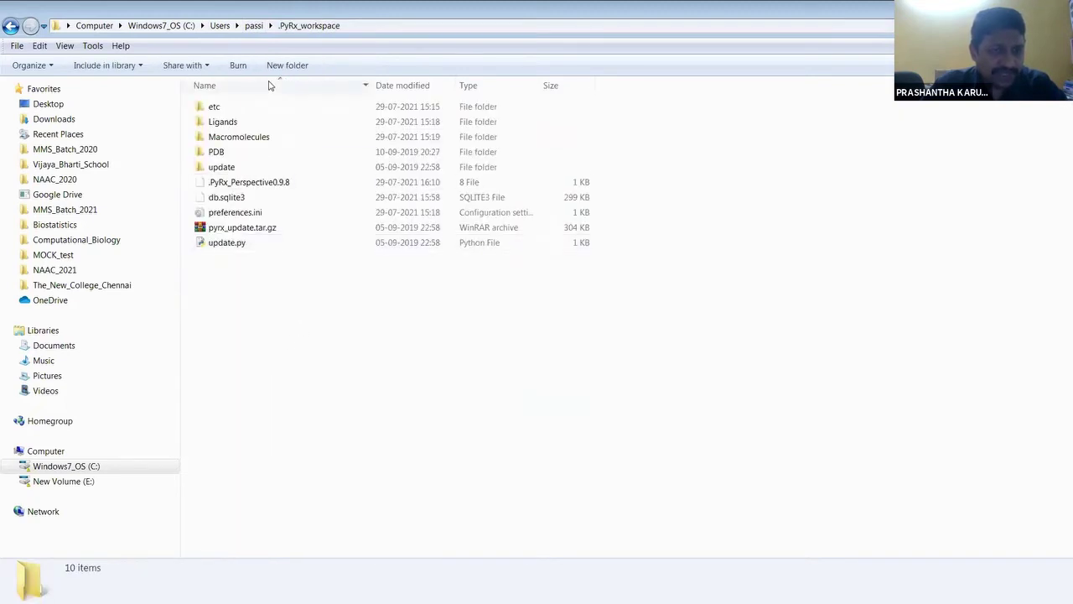
left_click(249, 140)
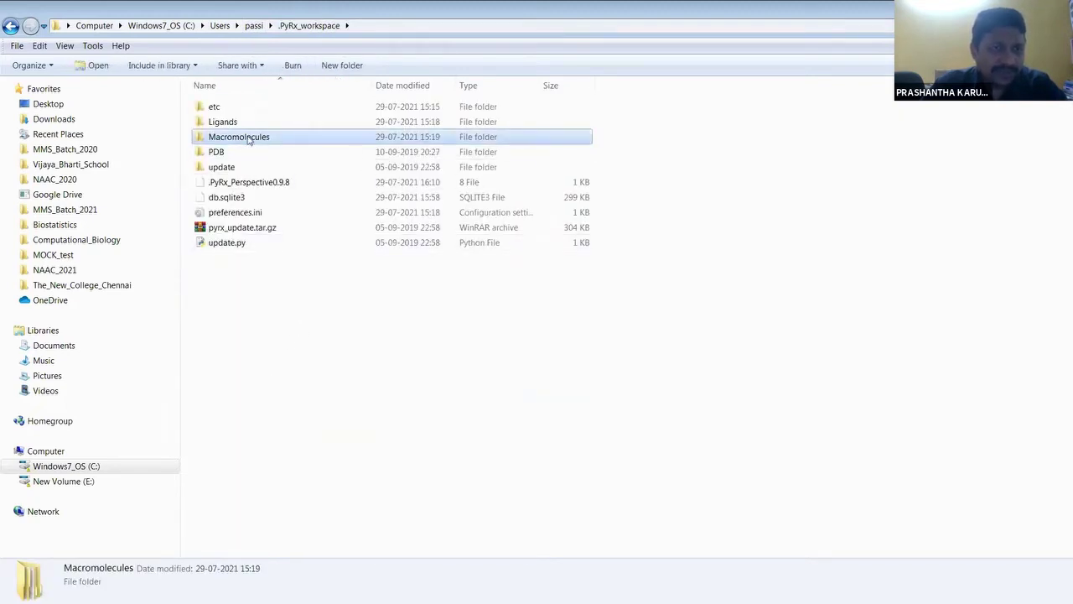
double_click(249, 140)
left_click(227, 106)
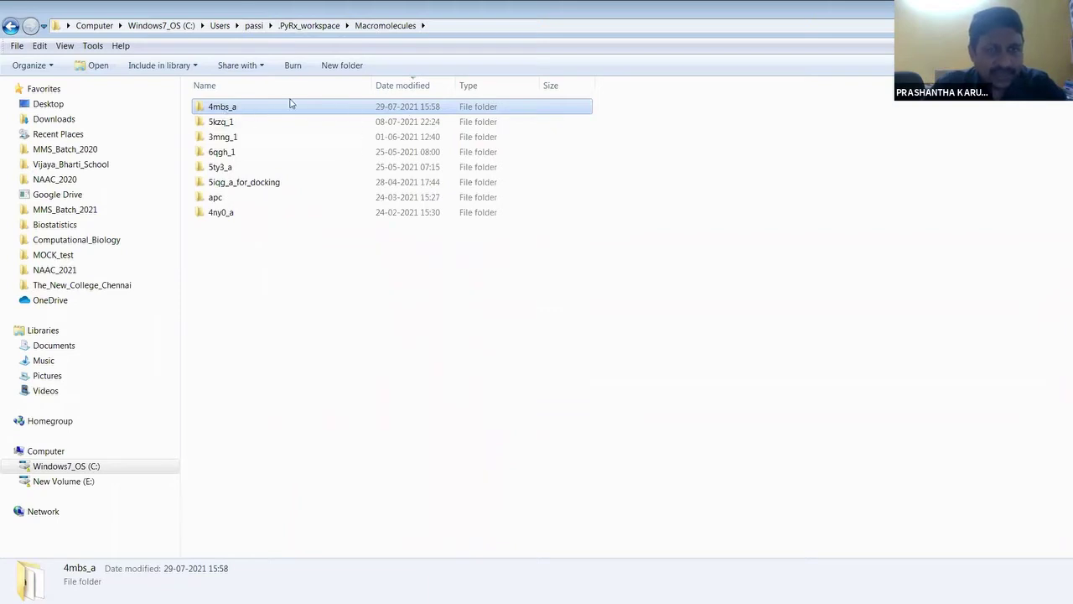
double_click(233, 107)
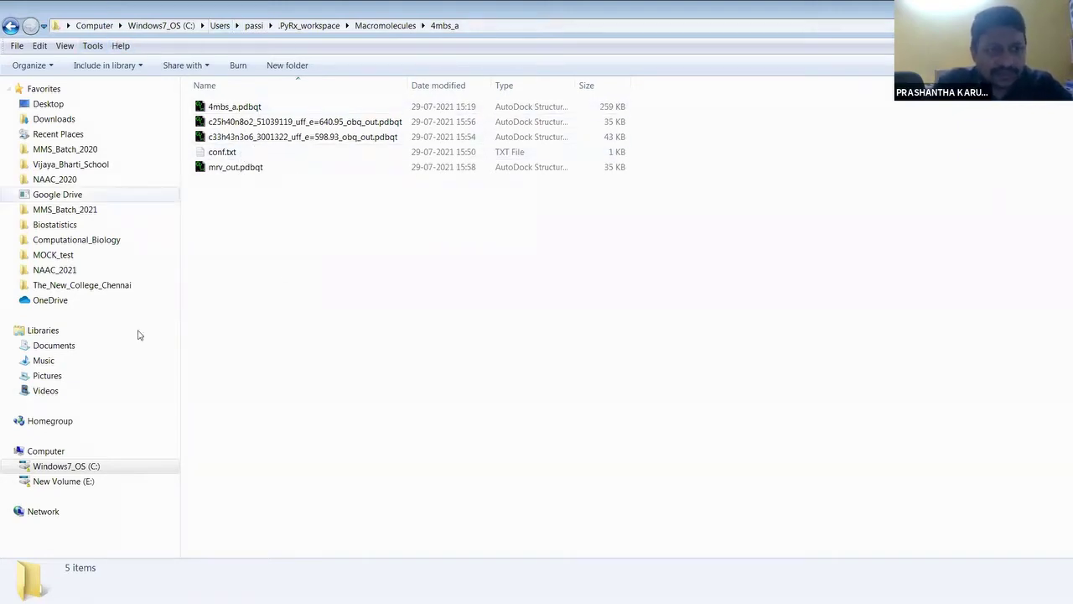
left_click(153, 27)
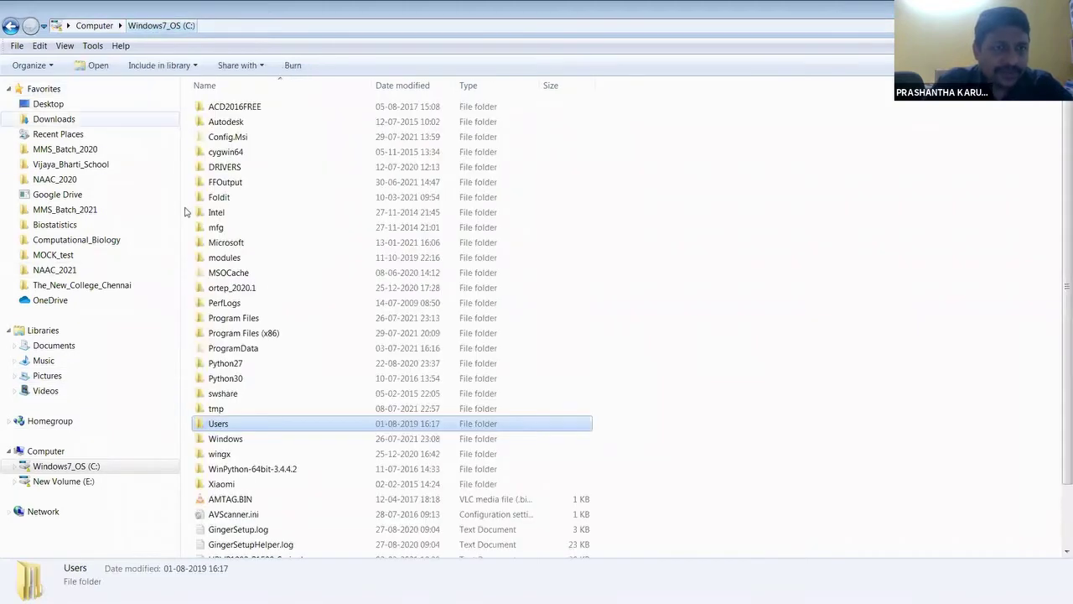
Step: Go through Users into .mgltools > PyRx, then back up to the user's home folder
double_click(224, 426)
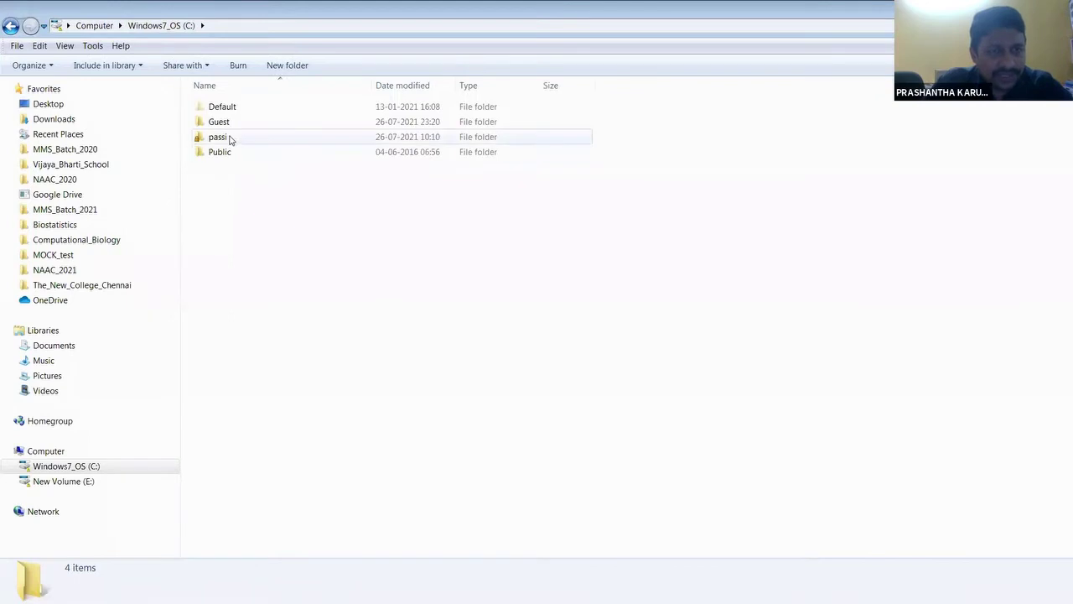
double_click(227, 137)
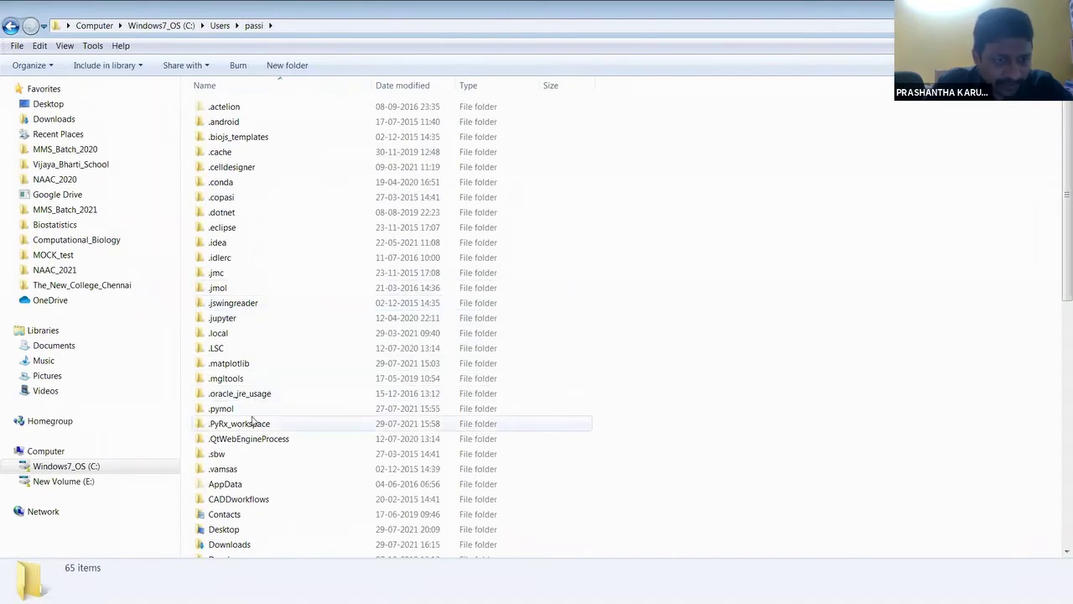
left_click(238, 380)
double_click(240, 381)
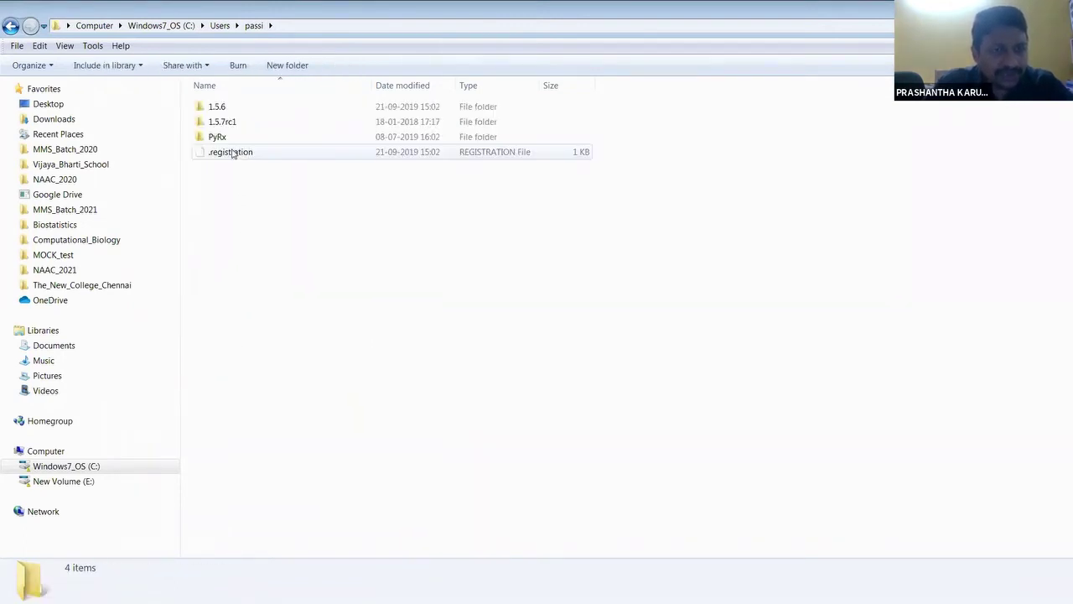
double_click(243, 138)
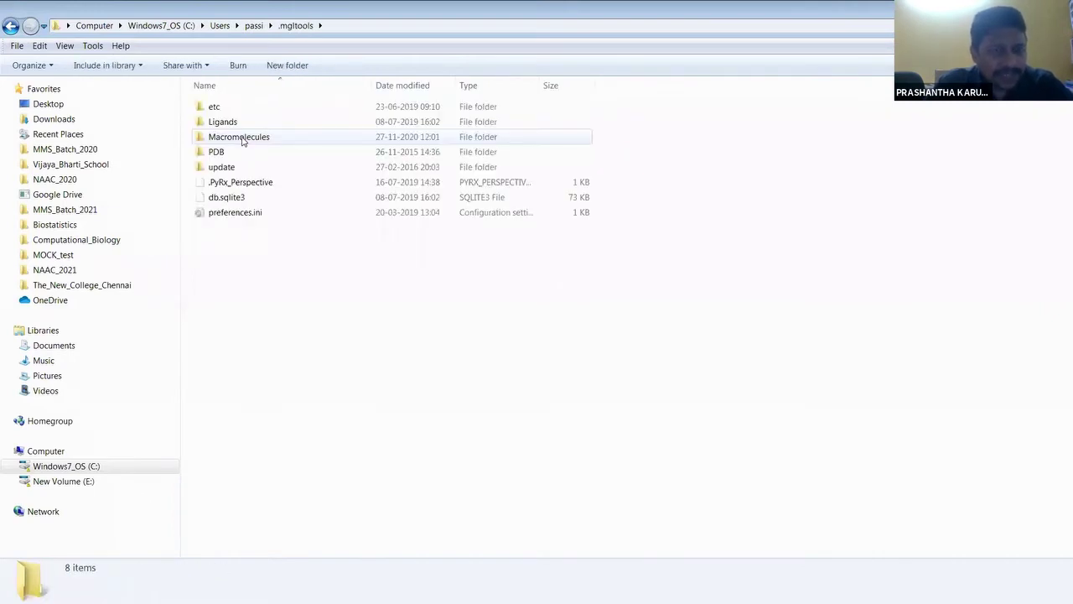
left_click(243, 139)
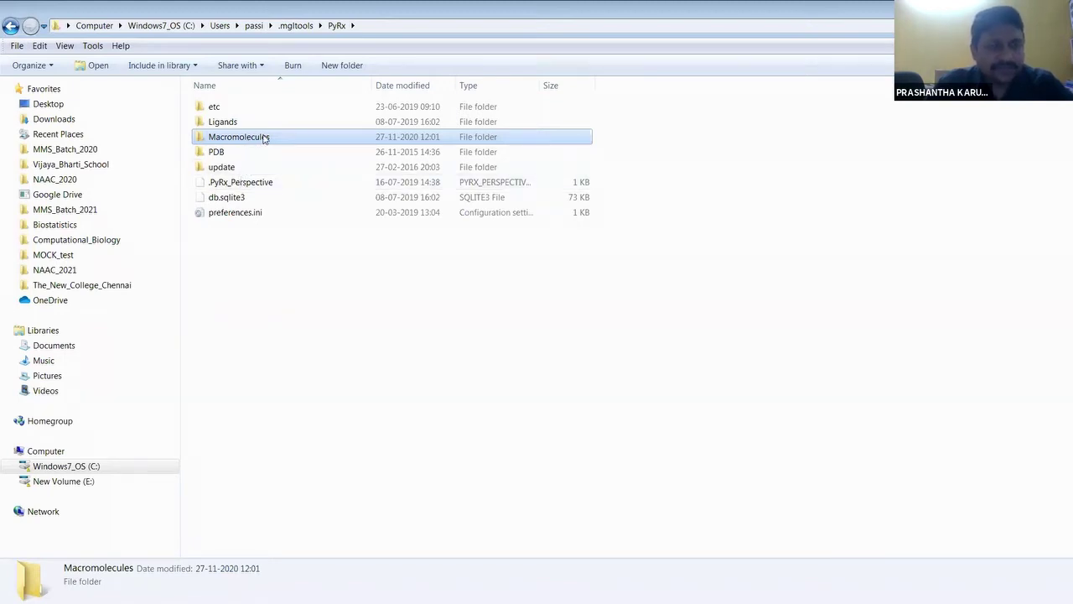
left_click(253, 26)
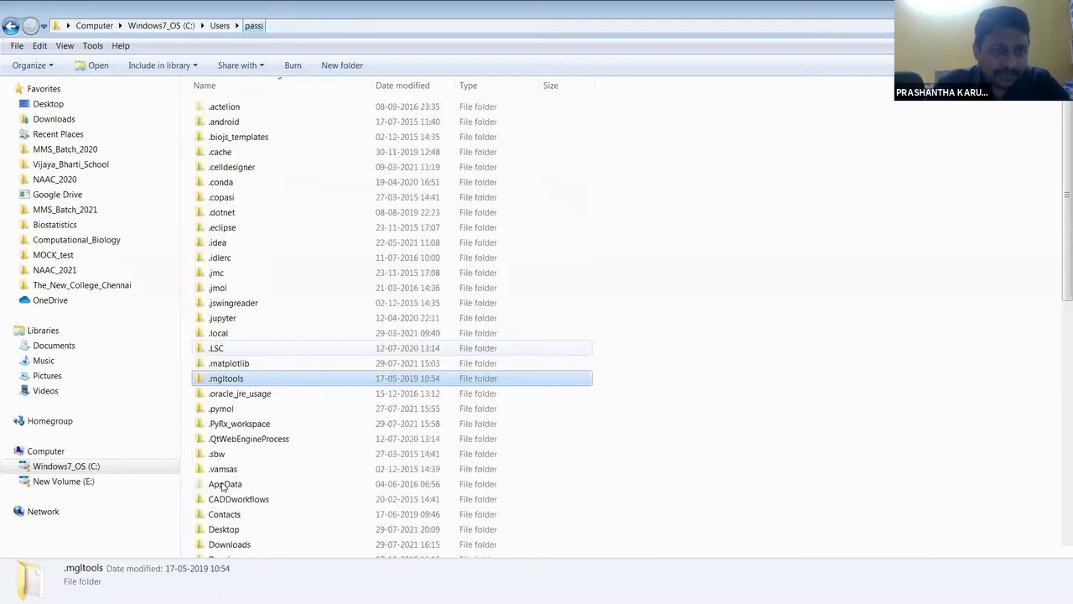
Step: Open .PyRx_workspace > Macromolecules > 4mbs_a and widen the Name column for long file names
double_click(242, 424)
double_click(225, 137)
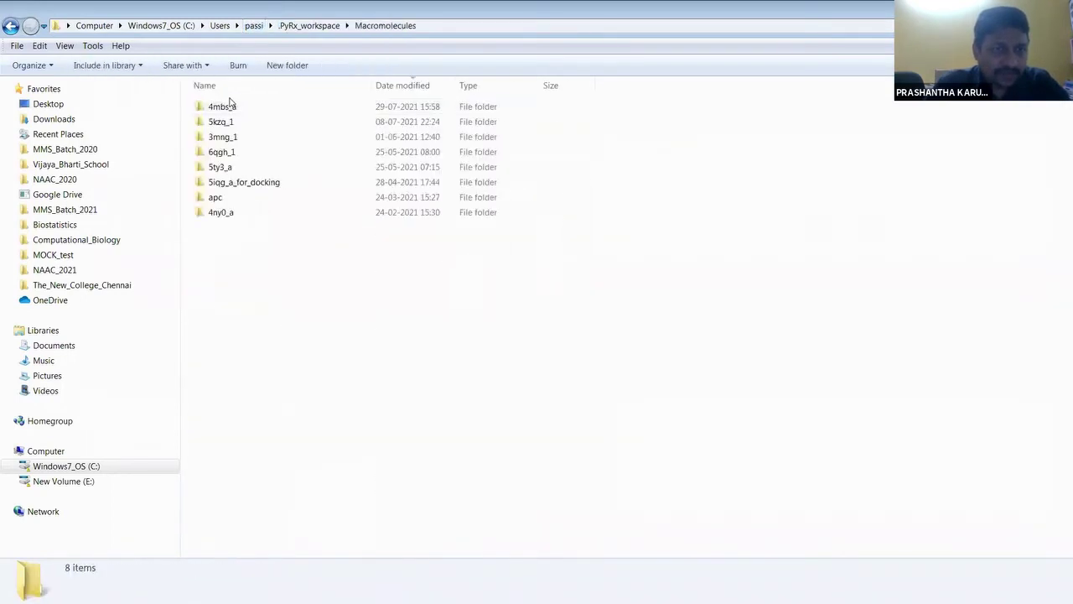
double_click(224, 109)
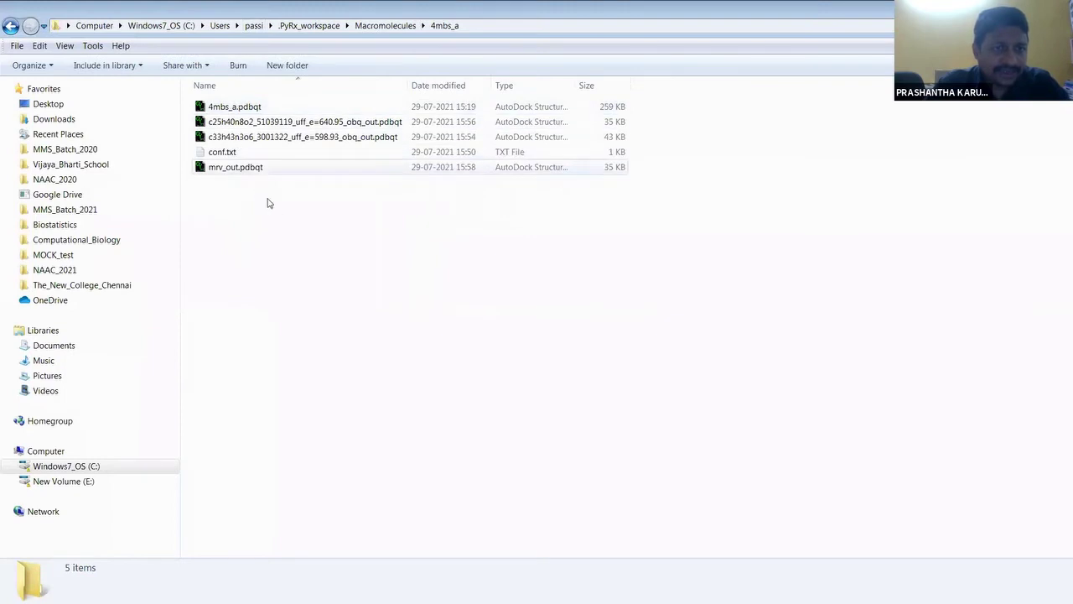
left_click_drag(268, 199, 227, 94)
left_click(332, 210)
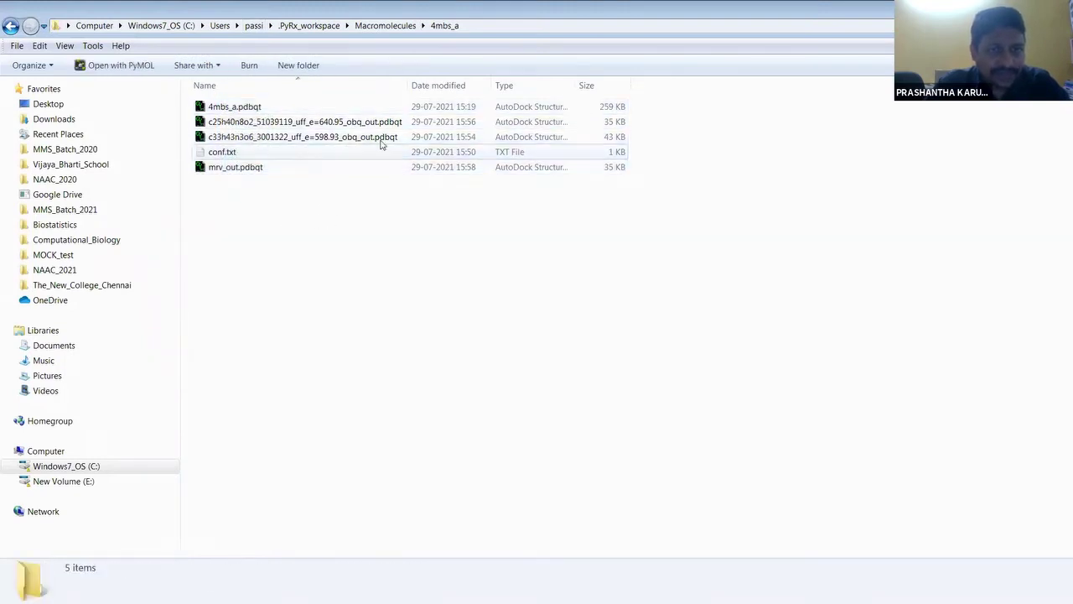
left_click_drag(404, 85, 537, 84)
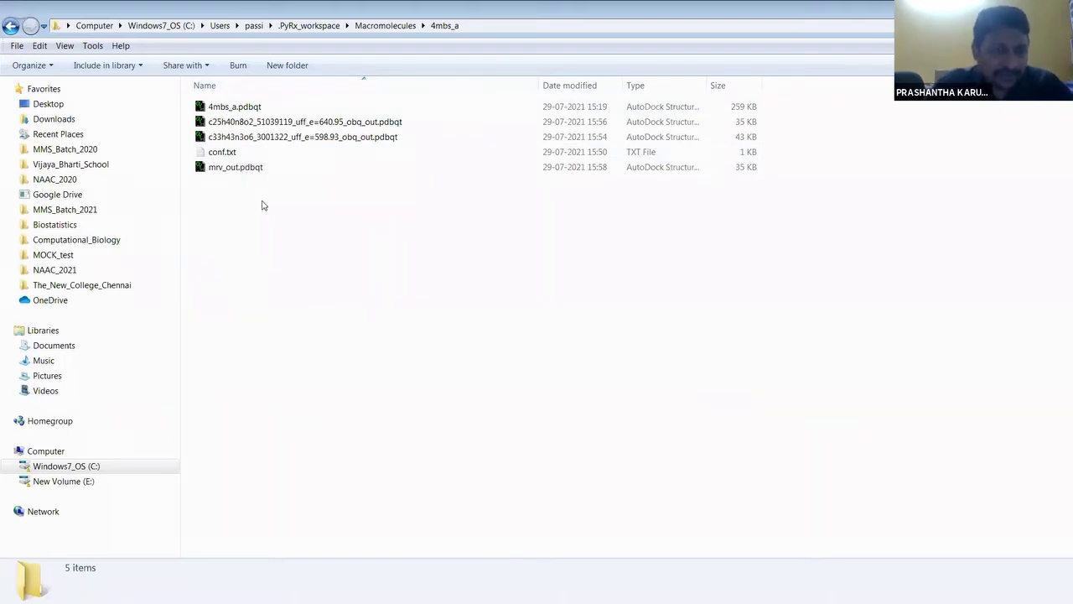
left_click(223, 172)
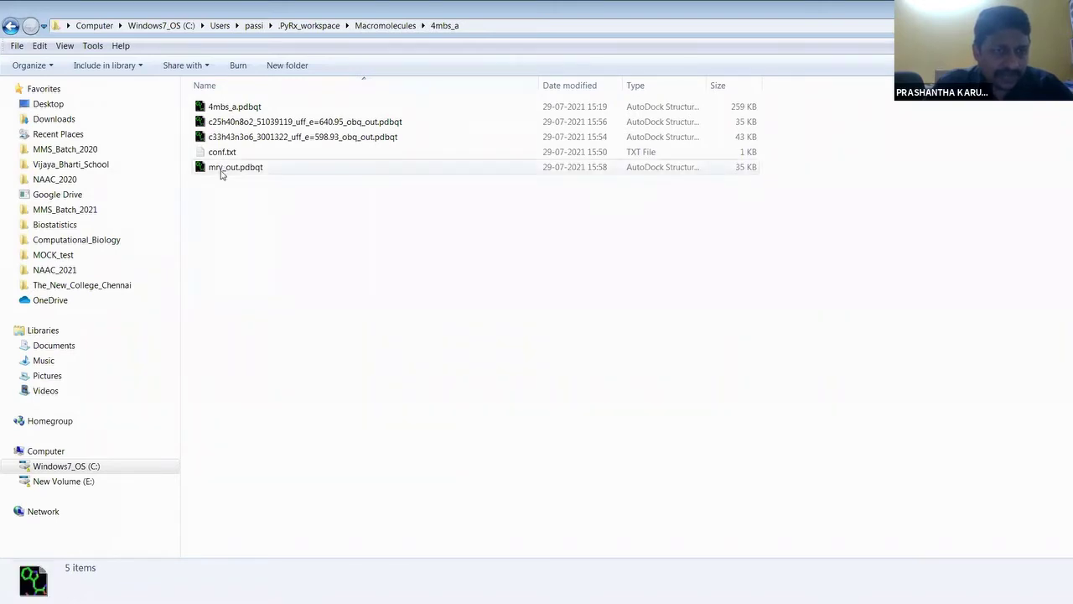
left_click(245, 135)
left_click(244, 124)
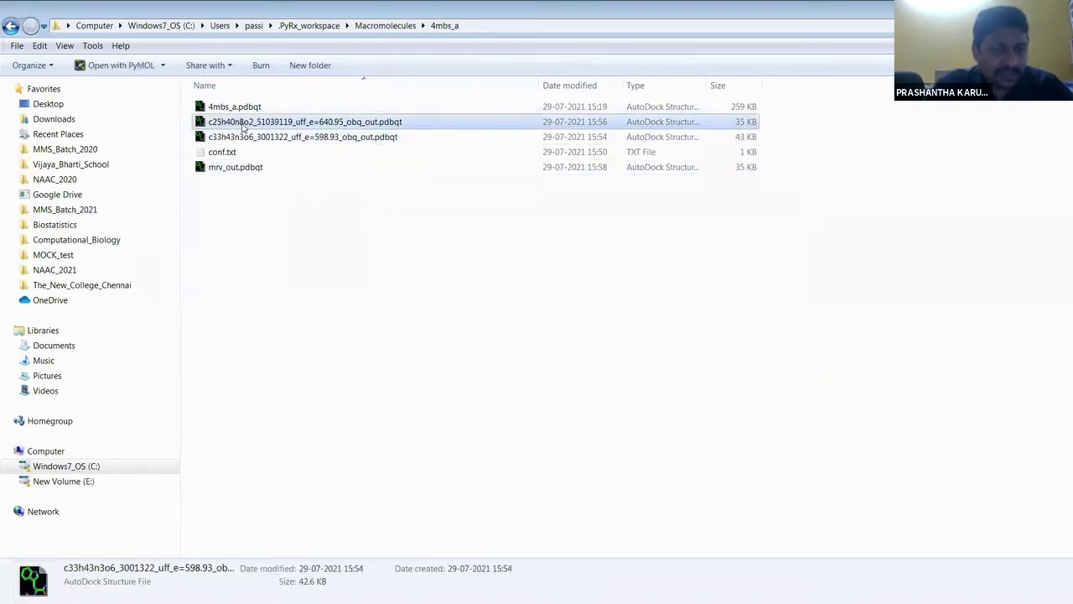
left_click(244, 138)
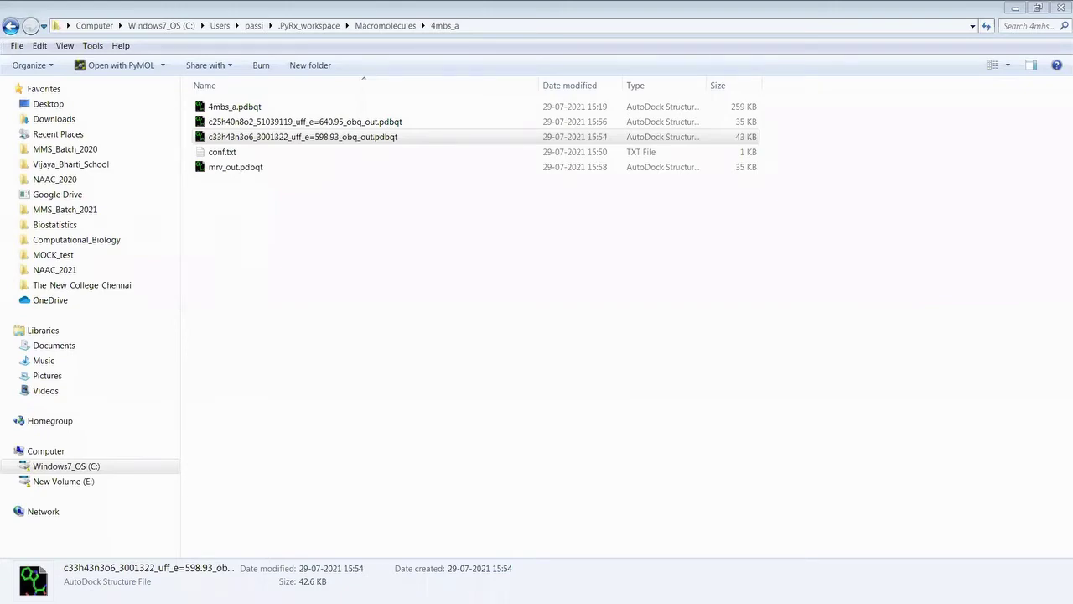
key("alt+Tab")
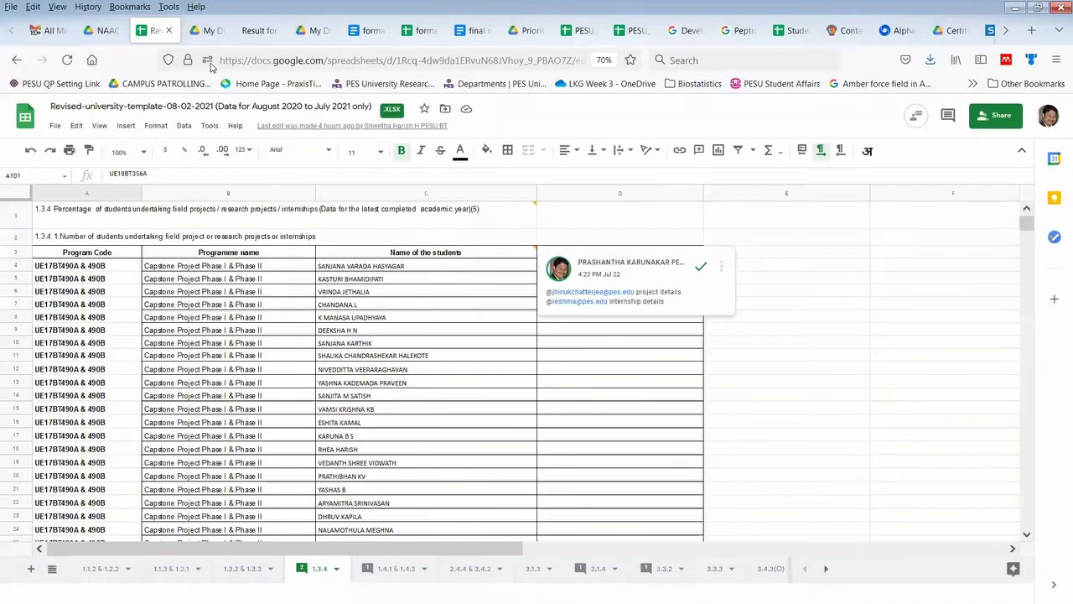
key("super+Down")
key("super+Down")
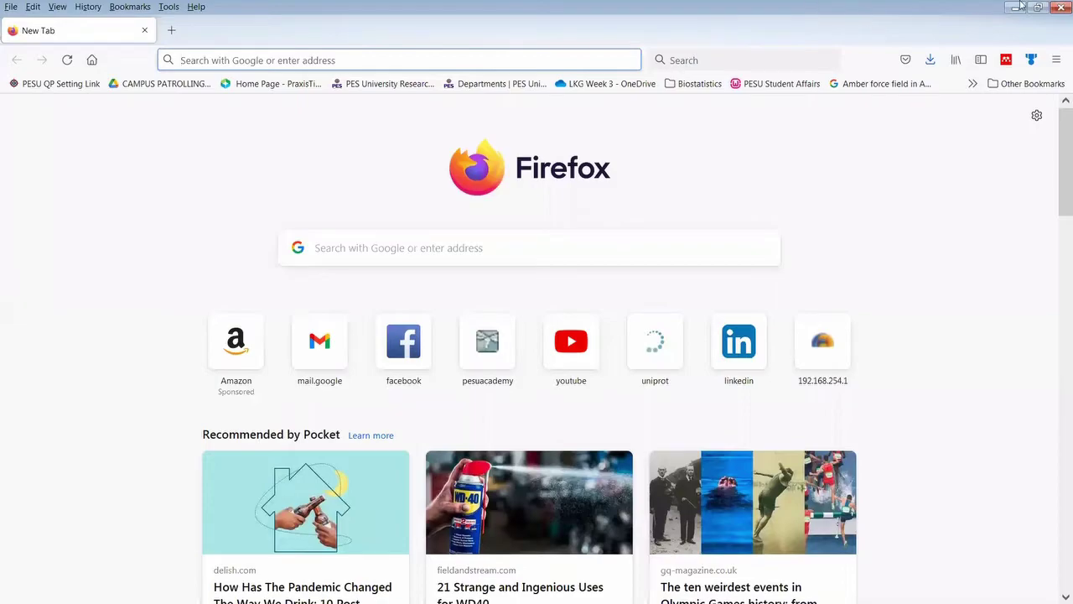
left_click(1022, 7)
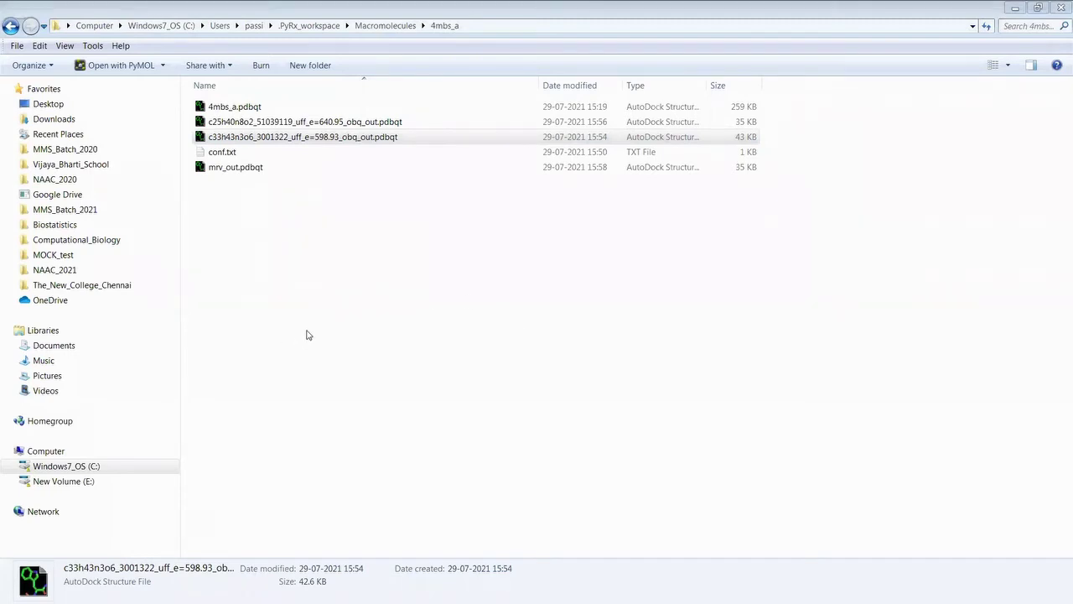
Step: Move from the 4mbs_a folder up to .PyRx_workspace and open the Ligands folder
left_click(309, 256)
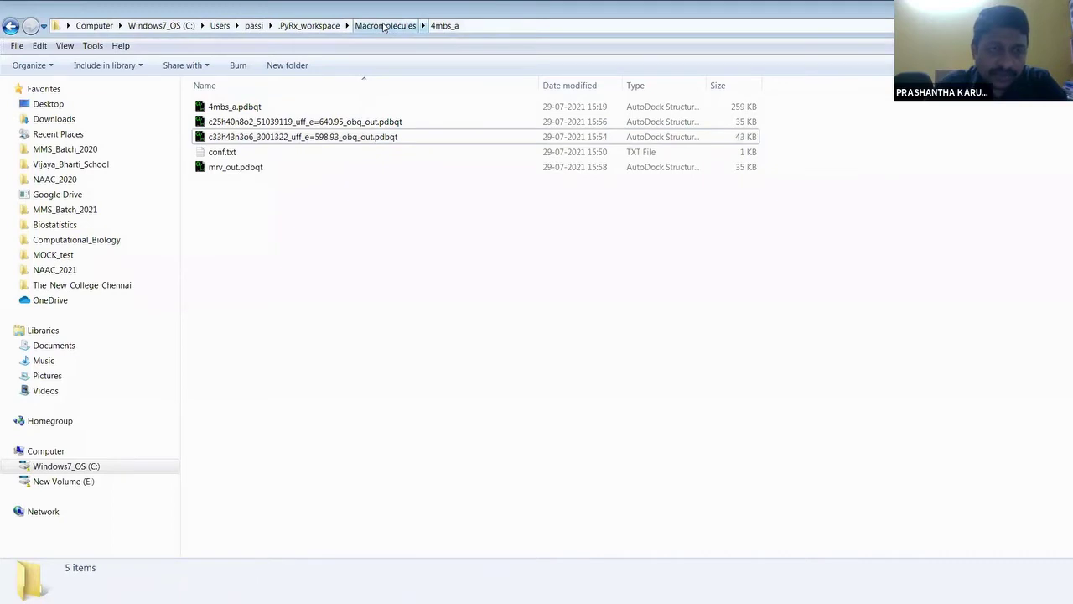
left_click(273, 167)
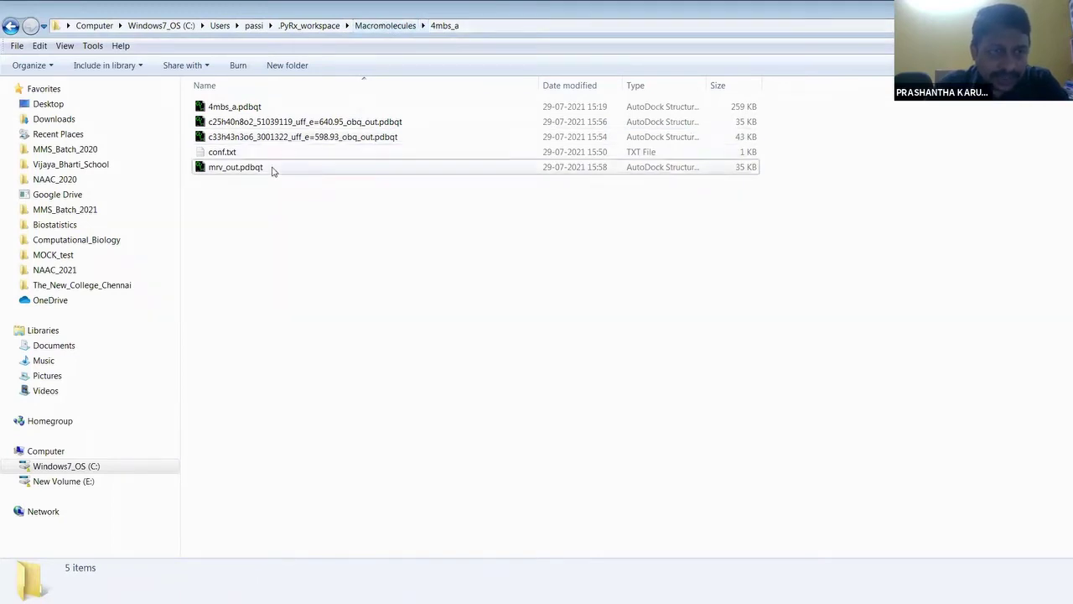
left_click(376, 32)
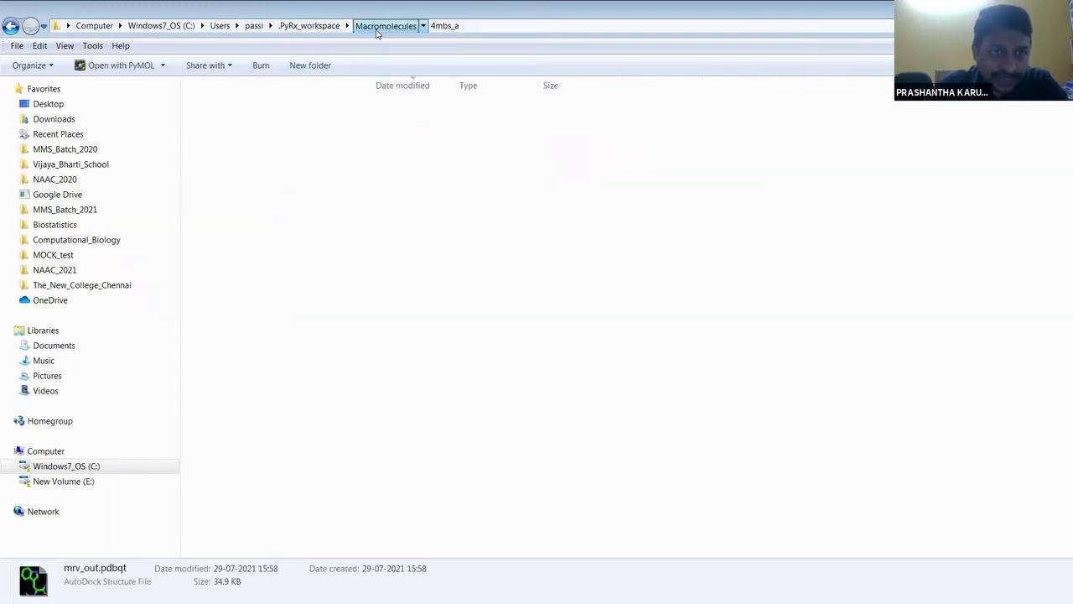
left_click(316, 26)
double_click(239, 124)
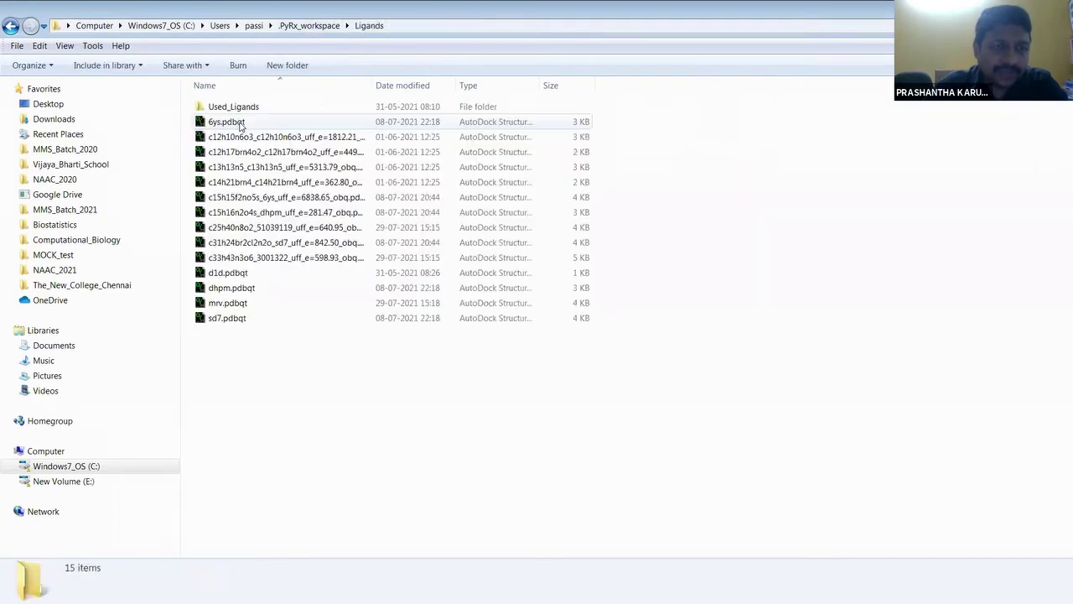
Step: Sort the ligand files by Date modified, widen the Name column, and select the newest files
left_click(405, 87)
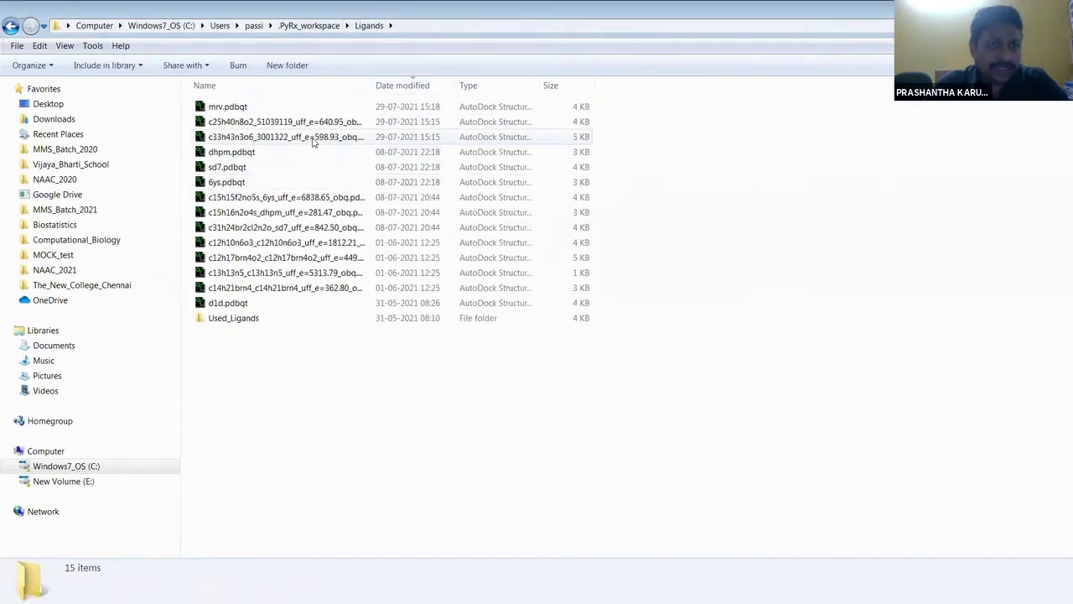
left_click_drag(375, 84, 406, 82)
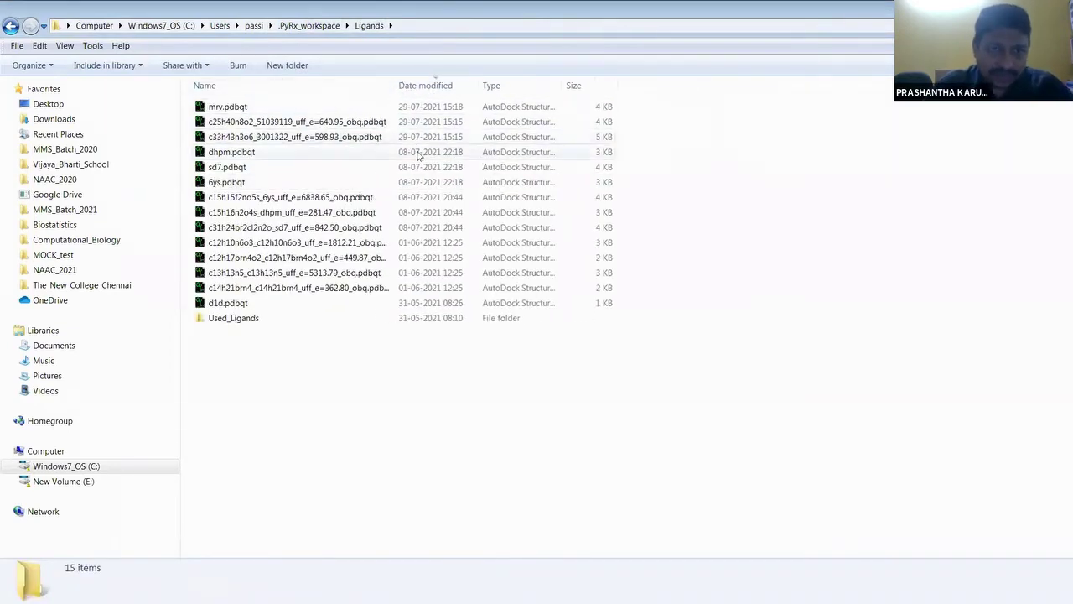
left_click(415, 138)
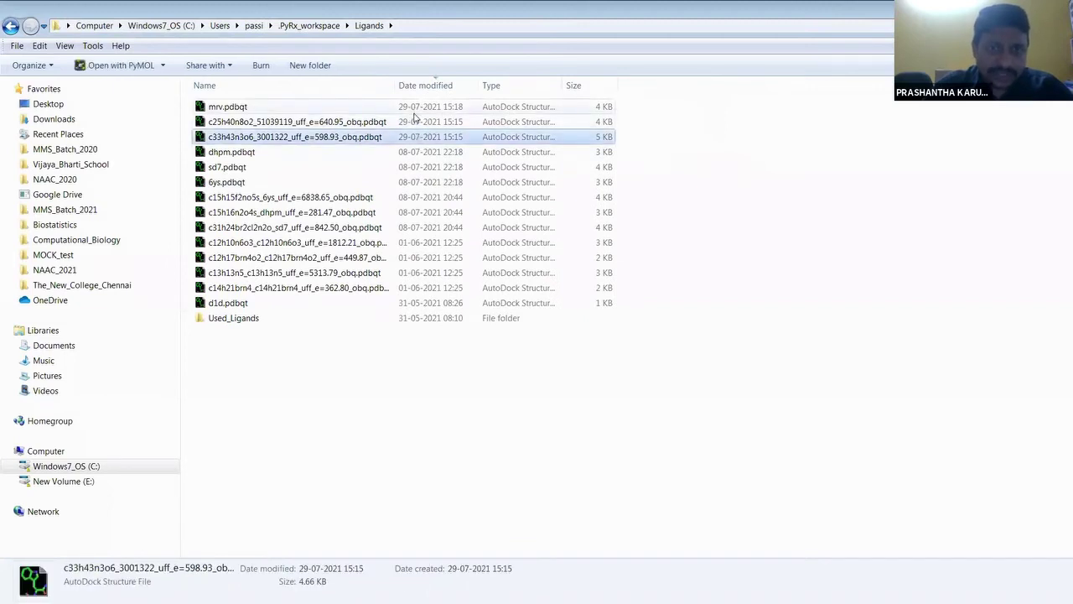
left_click(413, 108, "shift")
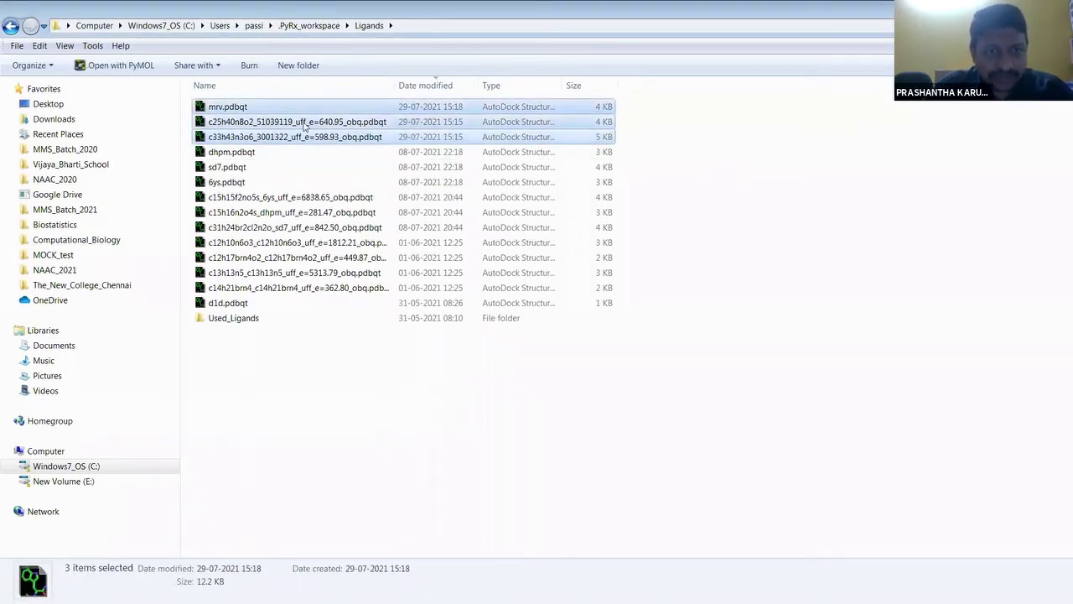
key("Up")
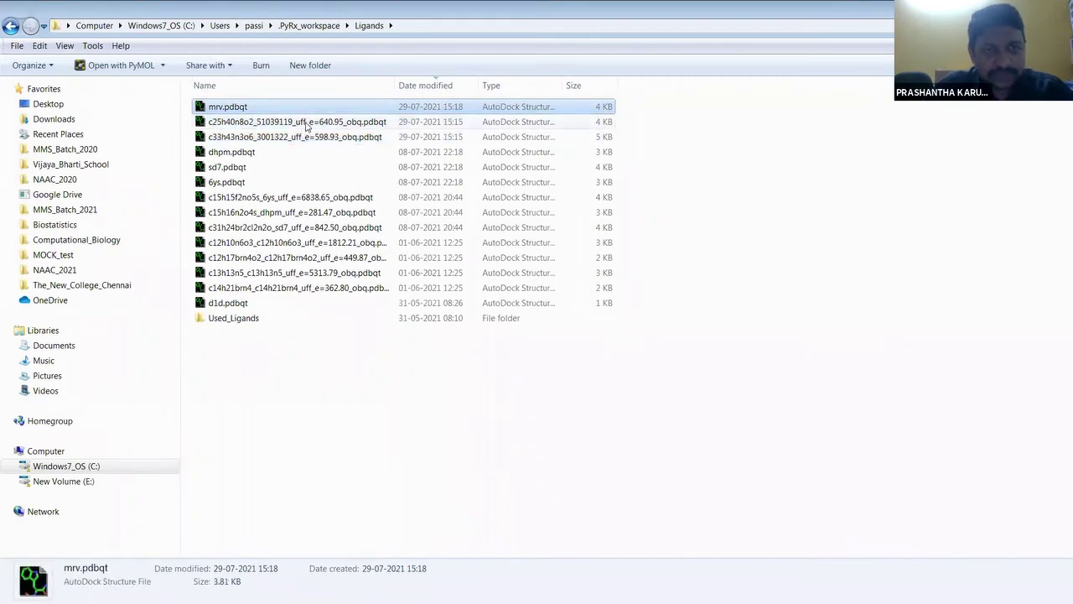
Step: Switch the selection back and forth between the c25h40n8o2 and c33h43n3o6 ligand files
left_click(307, 124)
left_click(289, 139)
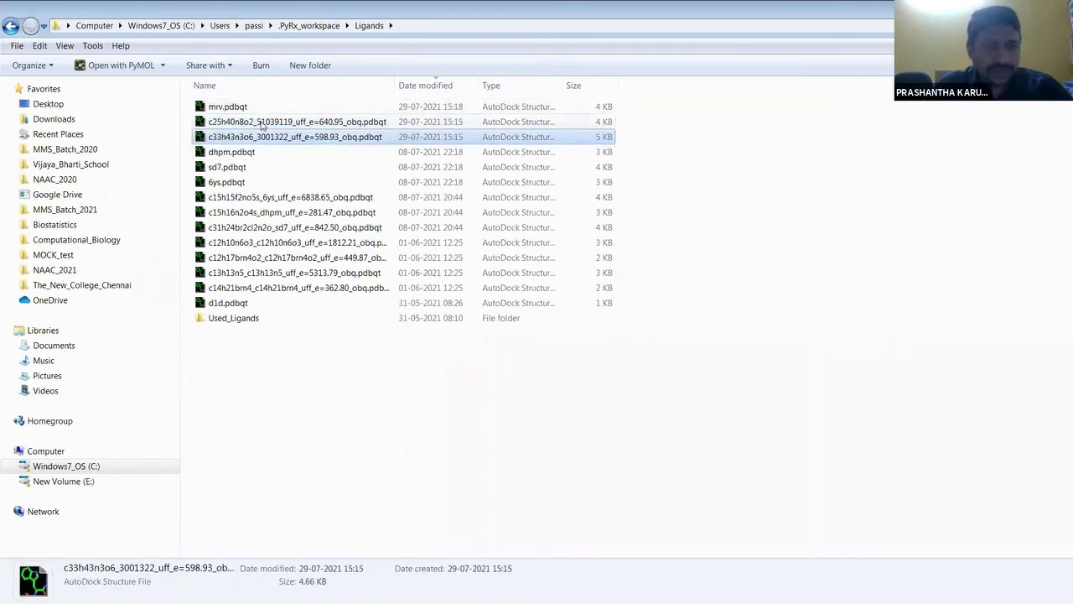
left_click(261, 125)
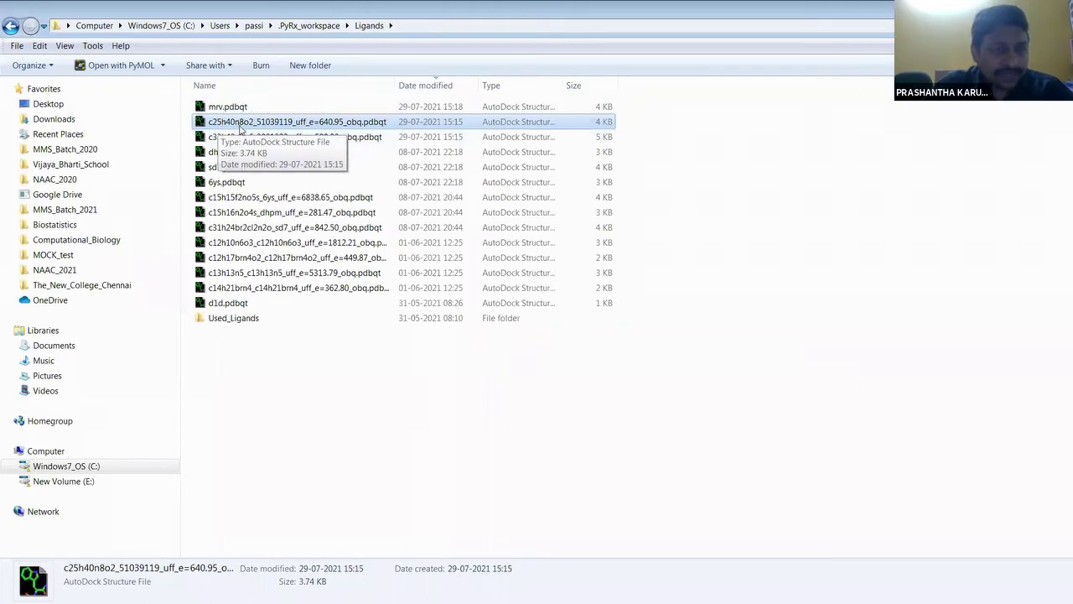
left_click(221, 132)
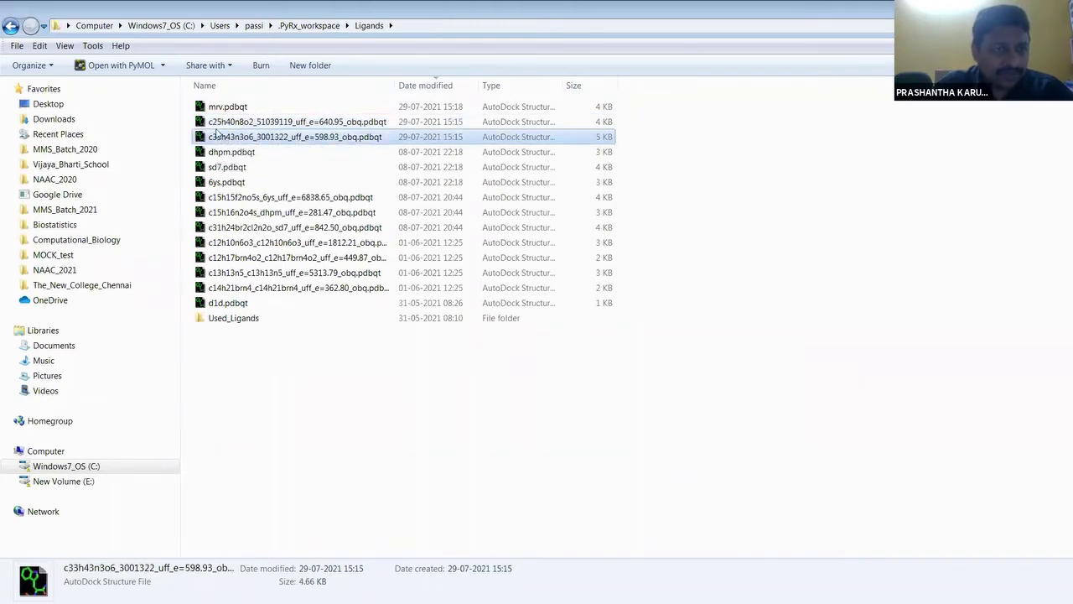
left_click(223, 125)
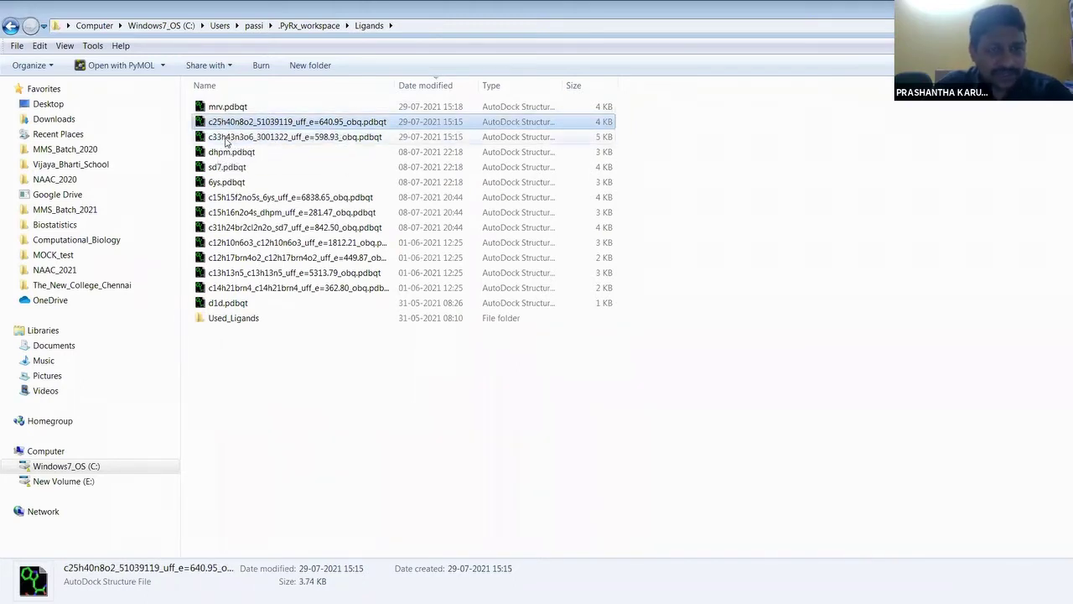
left_click(222, 141)
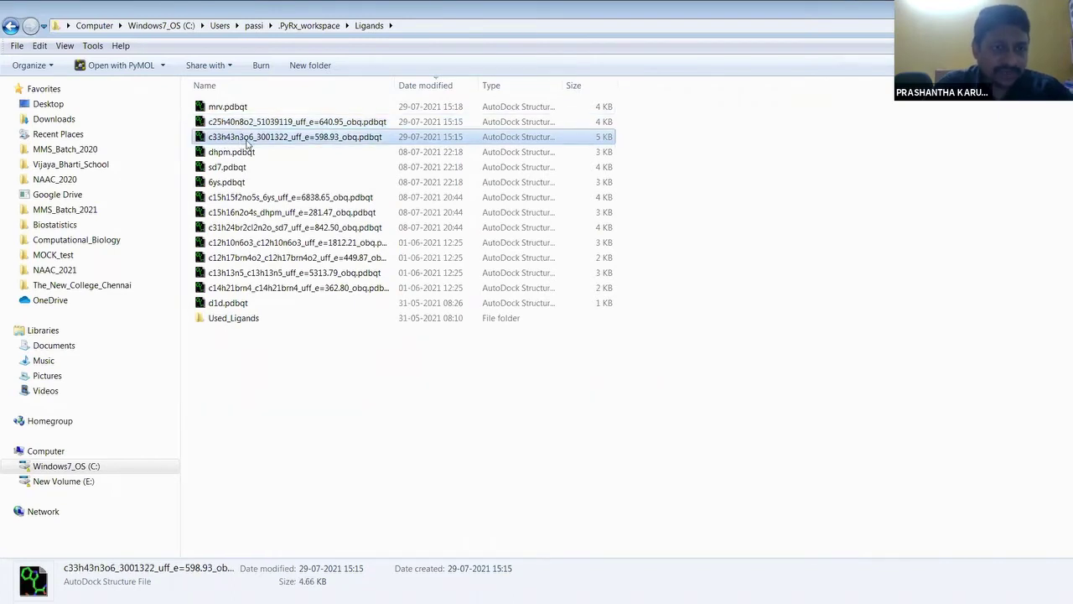
left_click(271, 124)
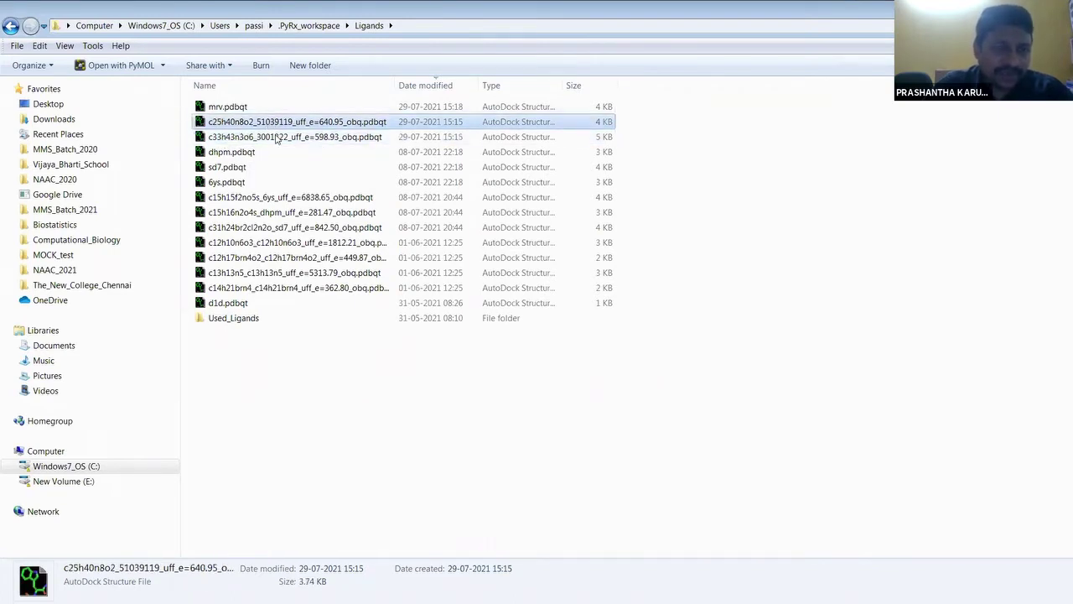
left_click(277, 140)
left_click(266, 124)
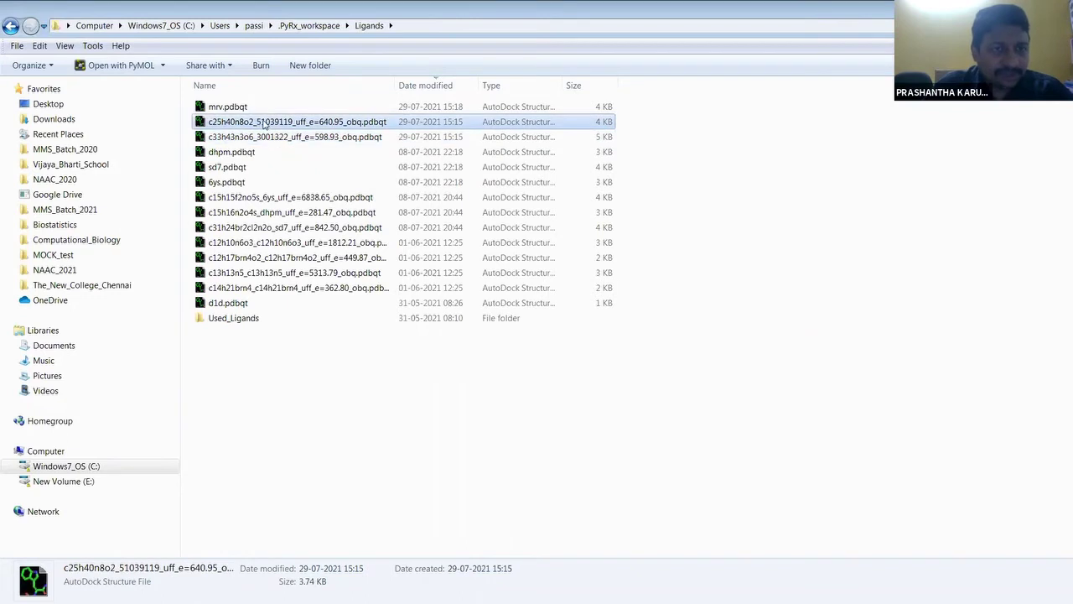
left_click(278, 135)
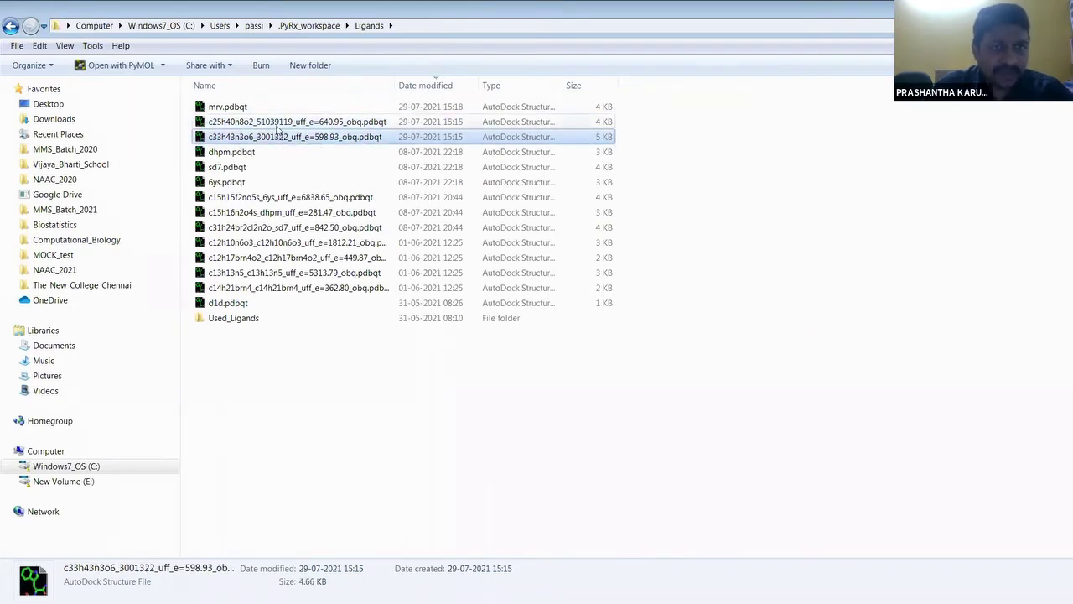
left_click(274, 124)
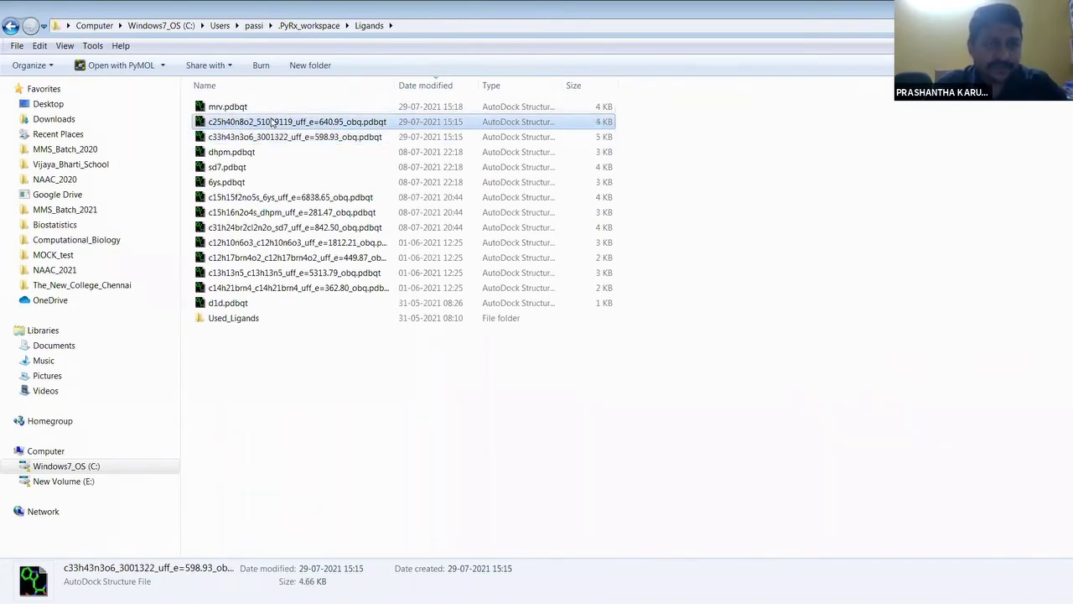
left_click(279, 136)
Step: Select mrv.pdbqt with the three newest ligands, then go up to .PyRx_workspace
left_click(262, 107)
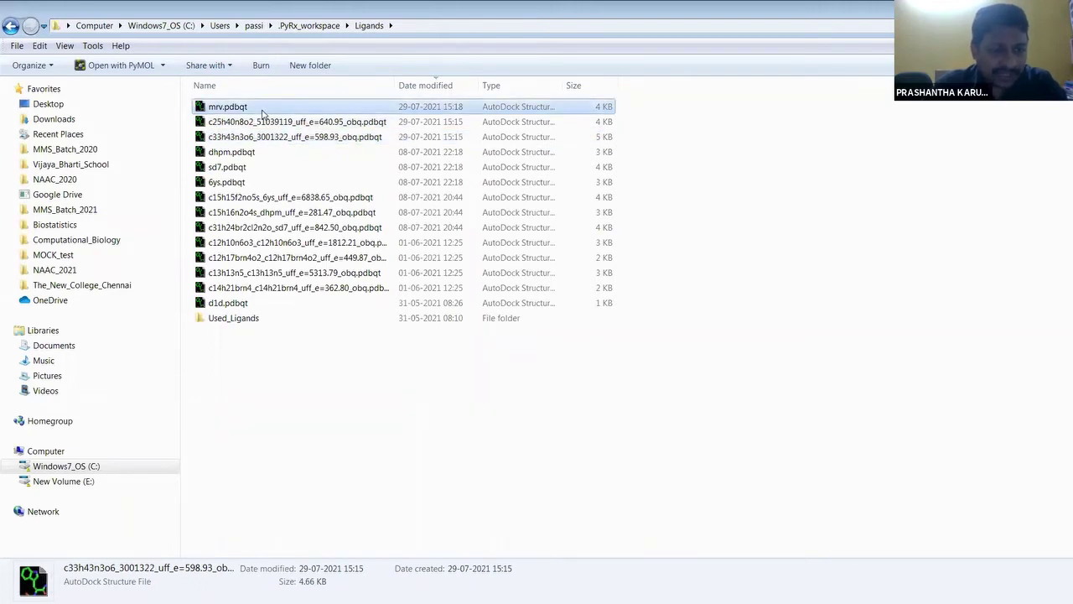
left_click(250, 134, "shift")
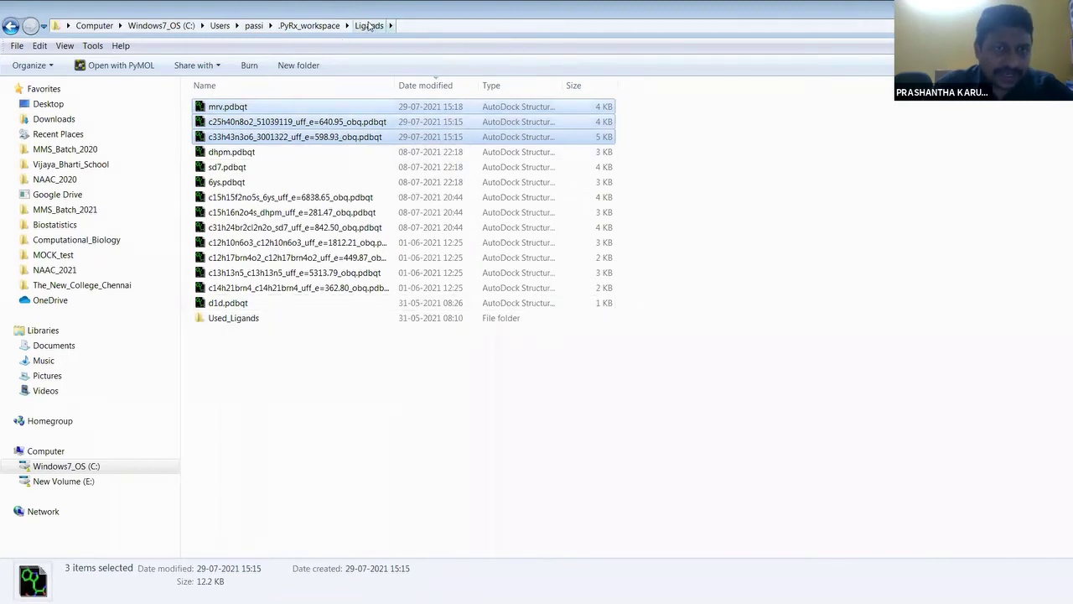
left_click(309, 25)
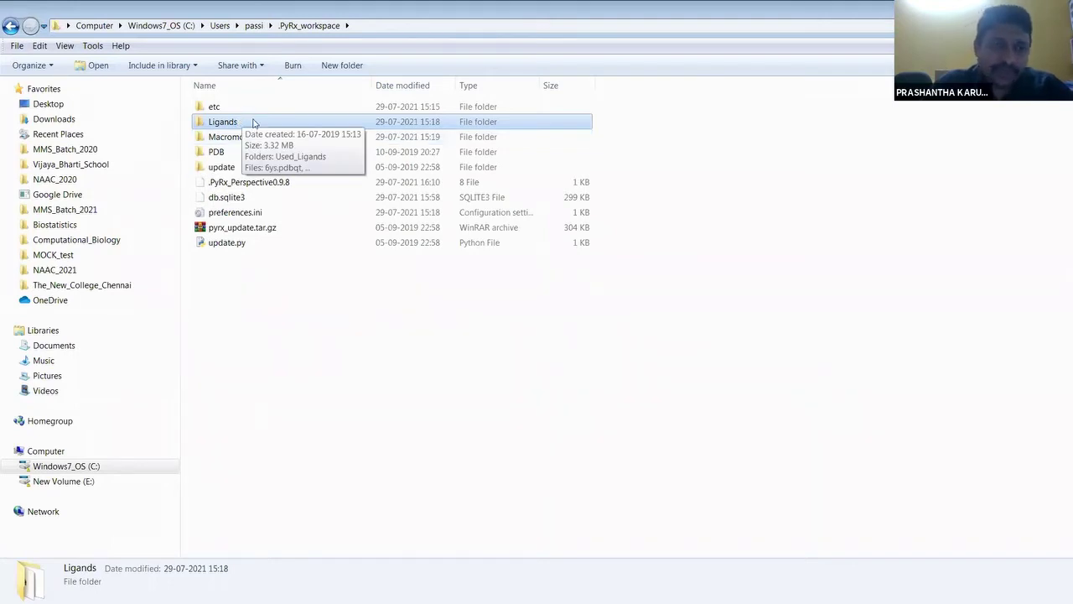
Step: Open Ligands > Used_Ligands, scroll through its long file list, and return to .PyRx_workspace
double_click(254, 123)
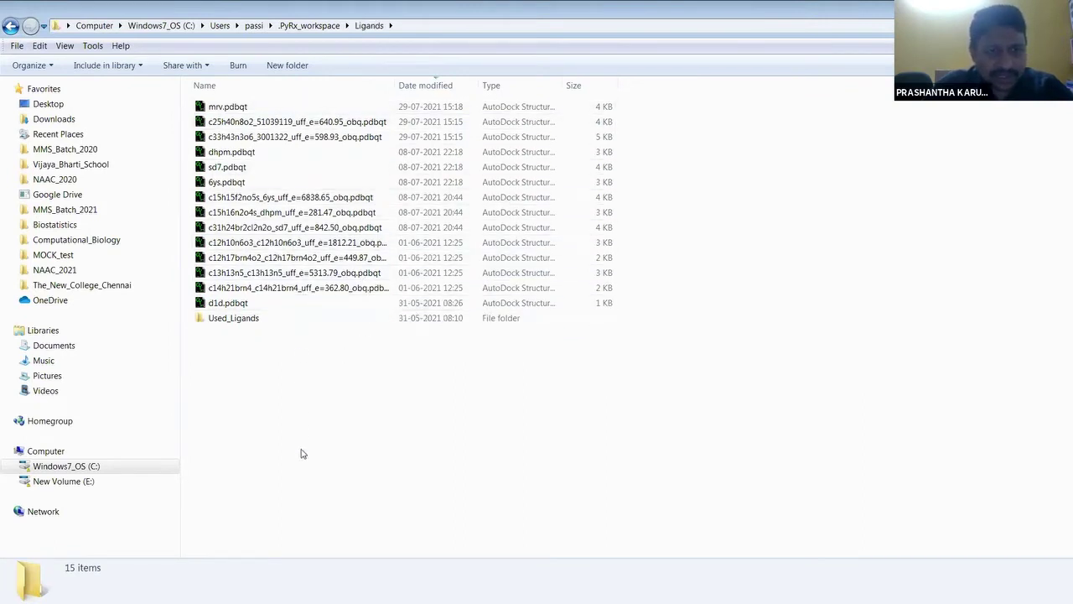
double_click(241, 320)
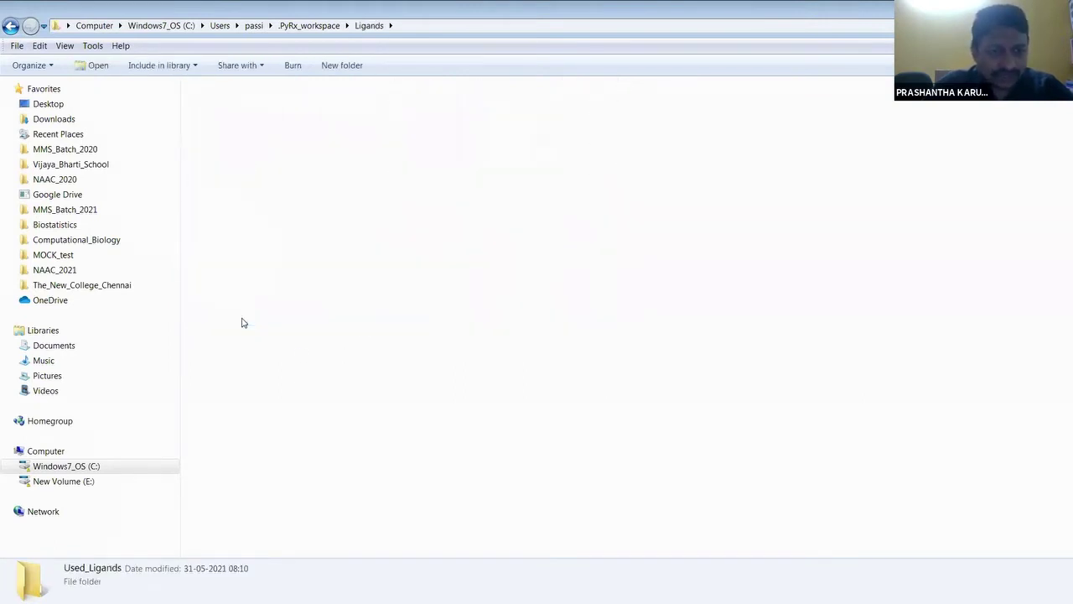
scroll(316, 153, "down", 20)
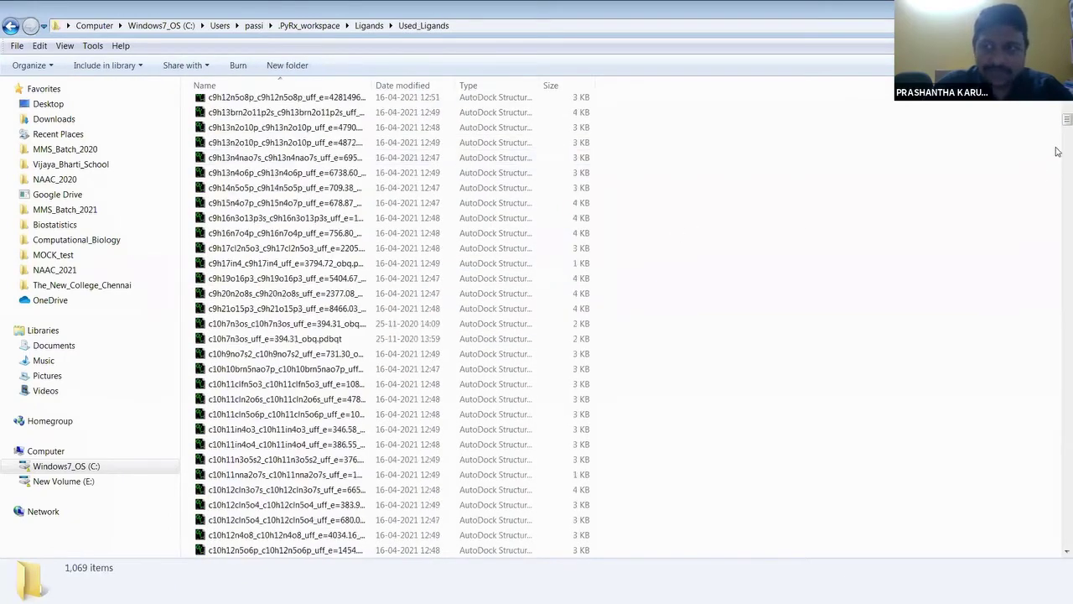
scroll(1058, 127, "down", 20)
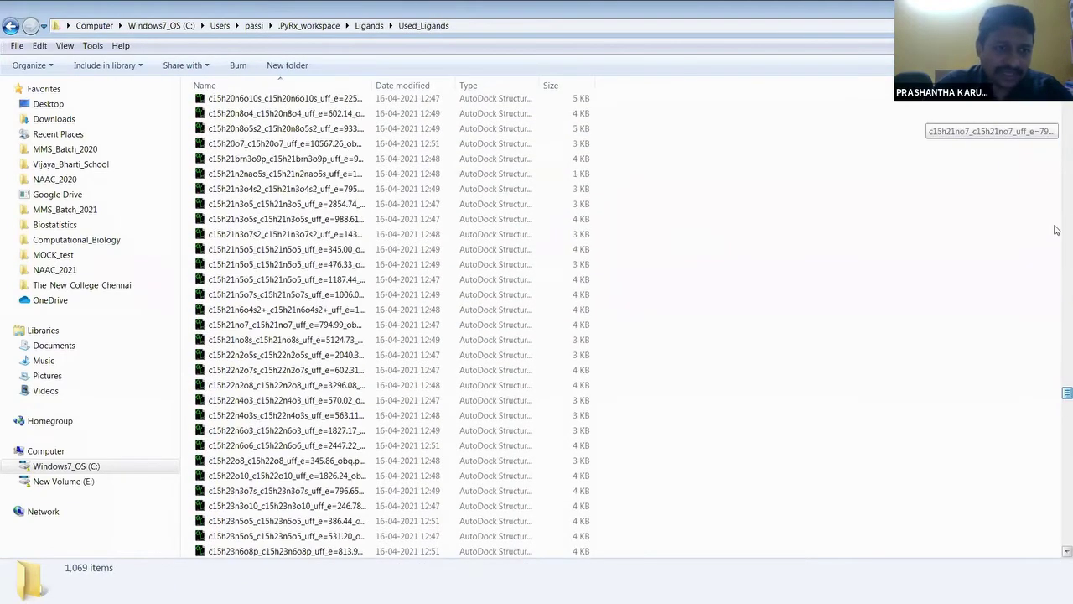
scroll(414, 109, "down", 15)
scroll(352, 101, "up", 20)
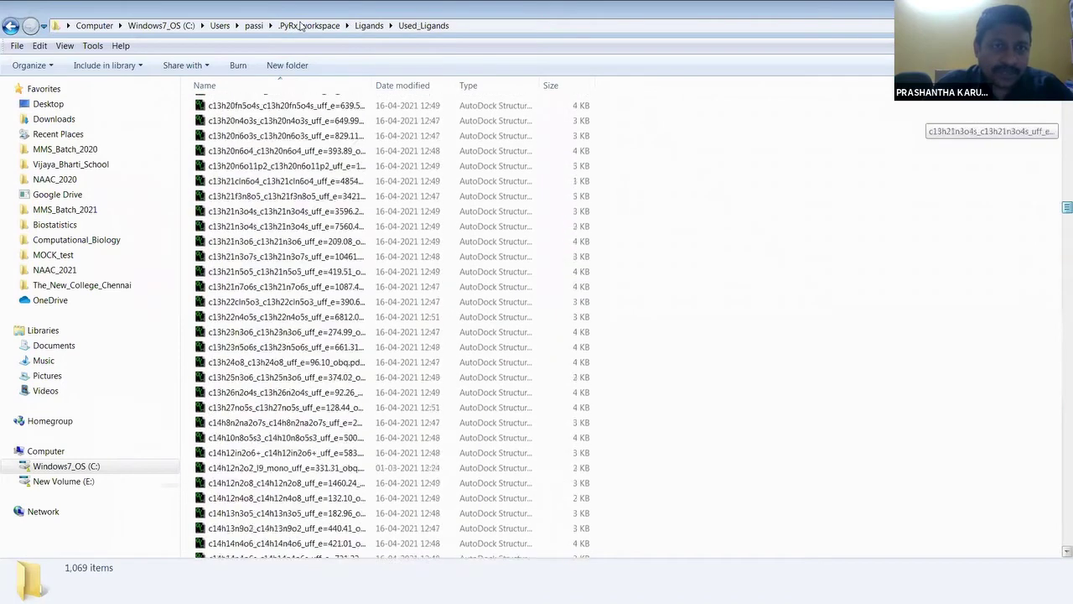
left_click(300, 26)
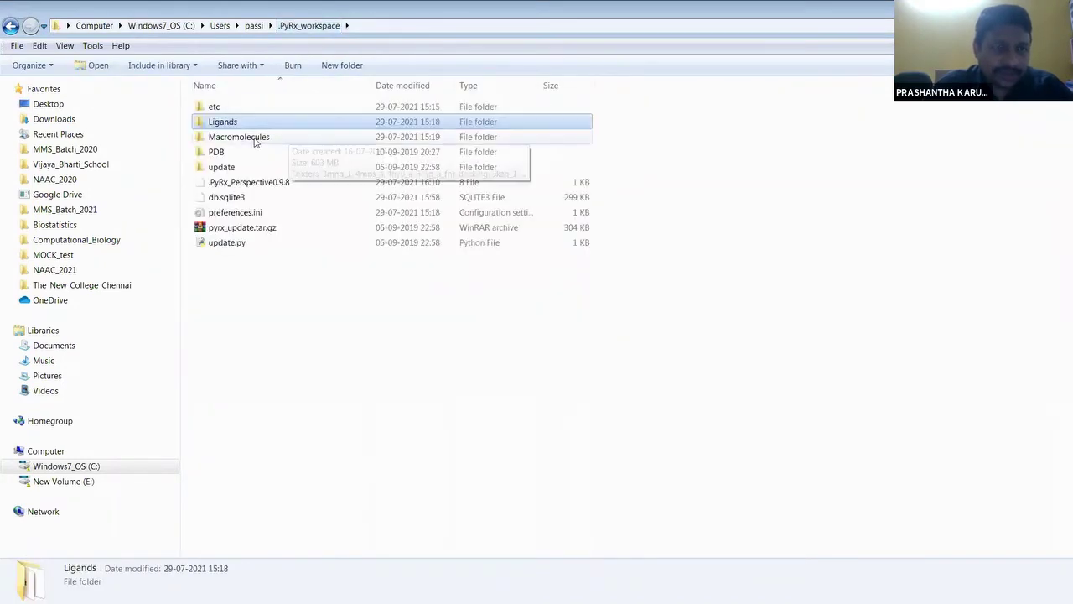
Step: Open Macromolecules > 4mbs_a and double-click the 4mbs_a.pdbqt receptor file
left_click(255, 141)
double_click(255, 139)
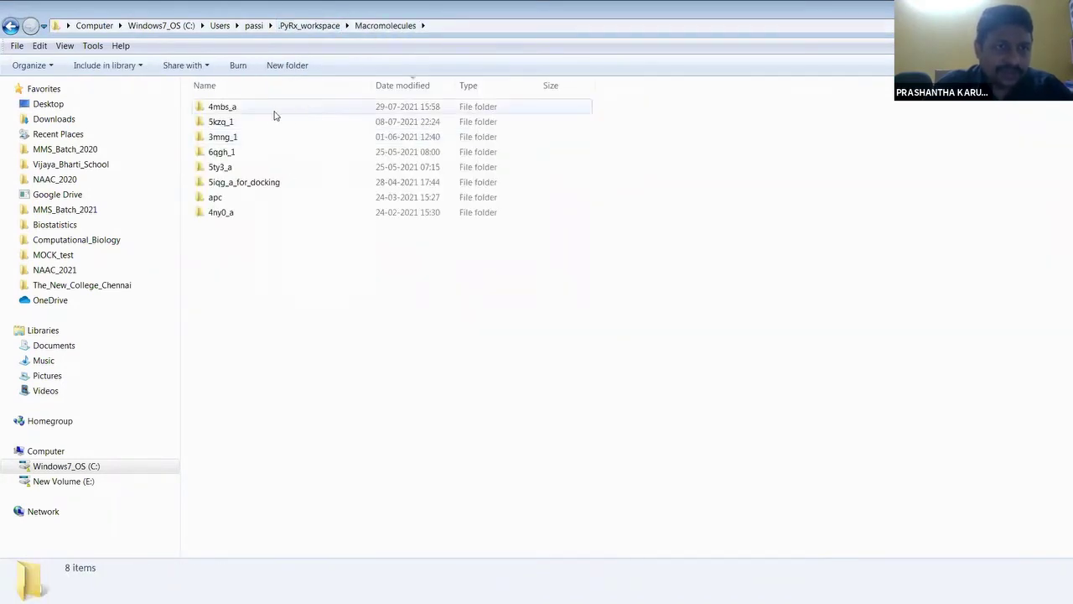
left_click(231, 111)
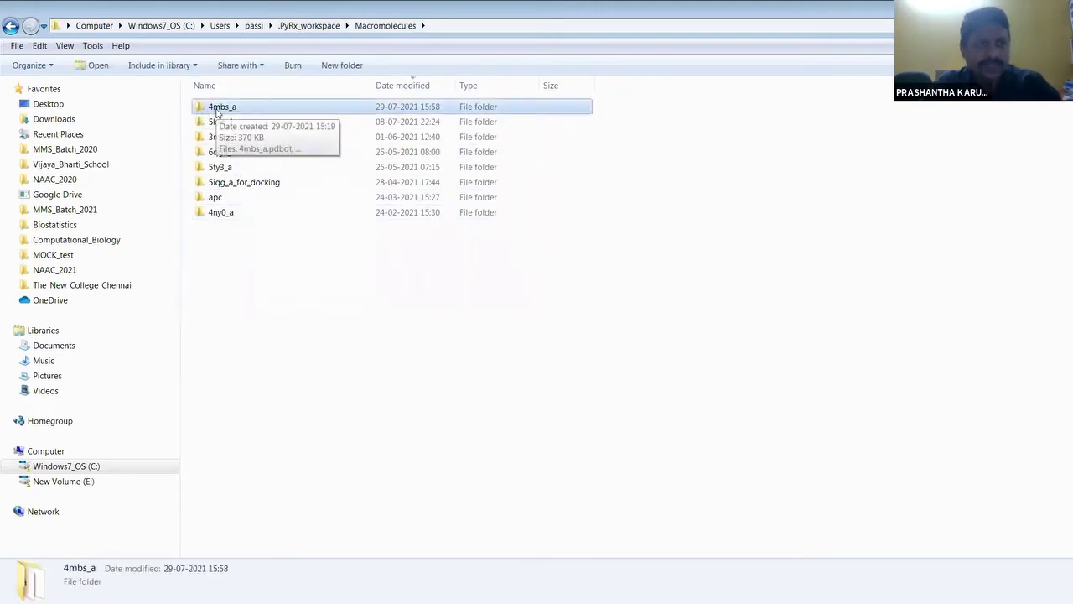
double_click(216, 112)
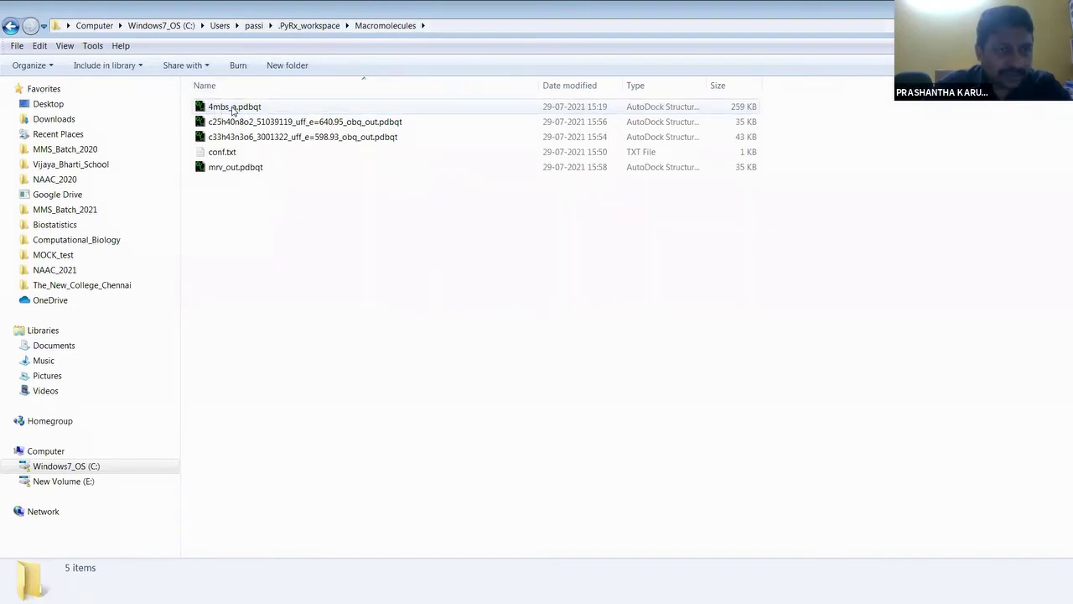
left_click(234, 109)
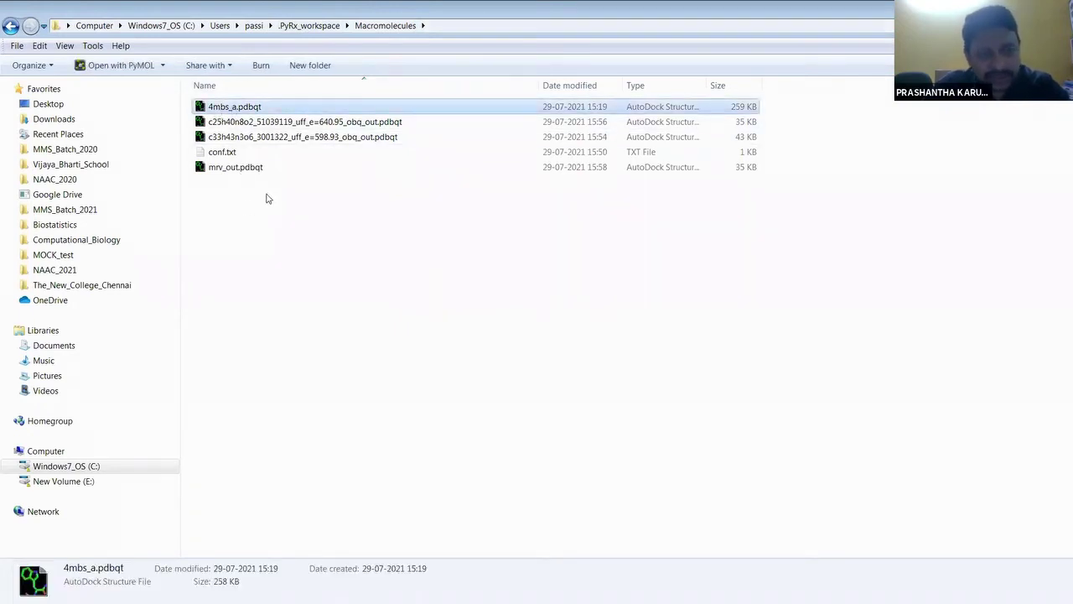
double_click(251, 109)
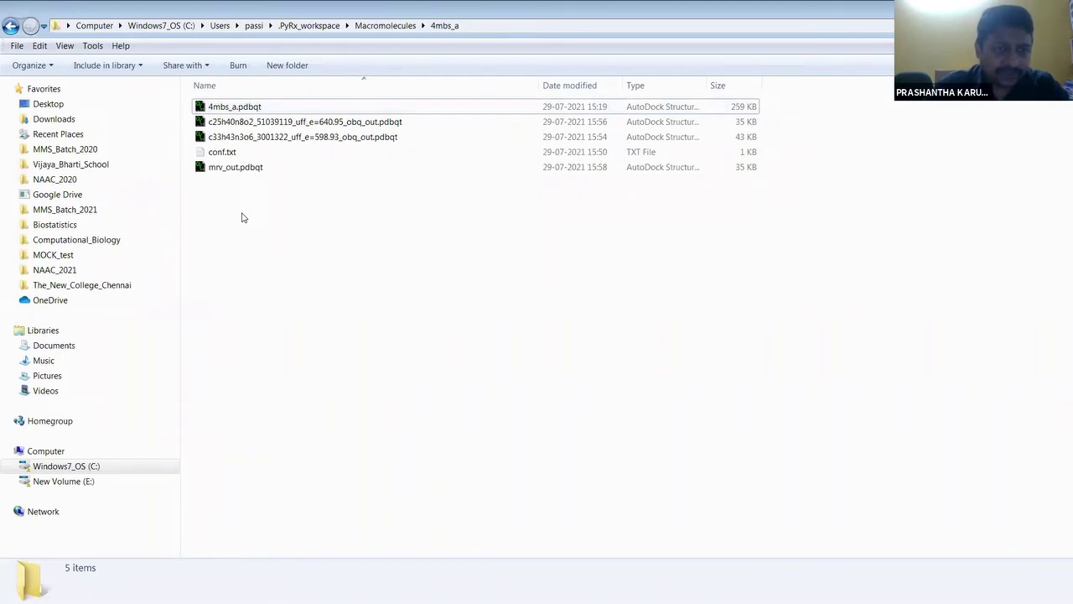
Step: Step through the 4mbs_a receptor, mrv_out.pdbqt and c25h40n8o2 docked output files
left_click(256, 111)
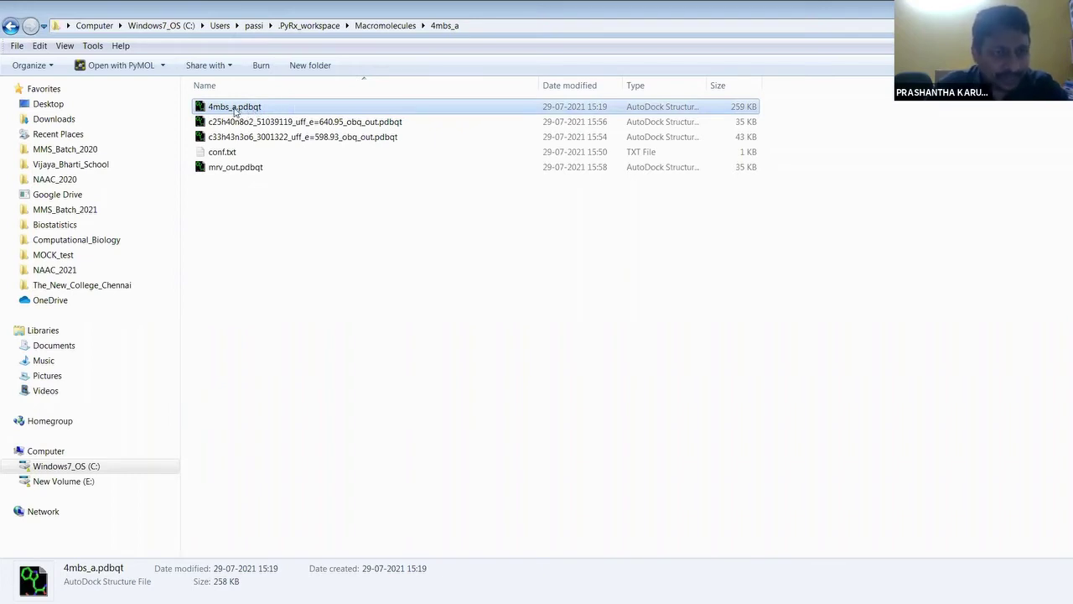
left_click(266, 213)
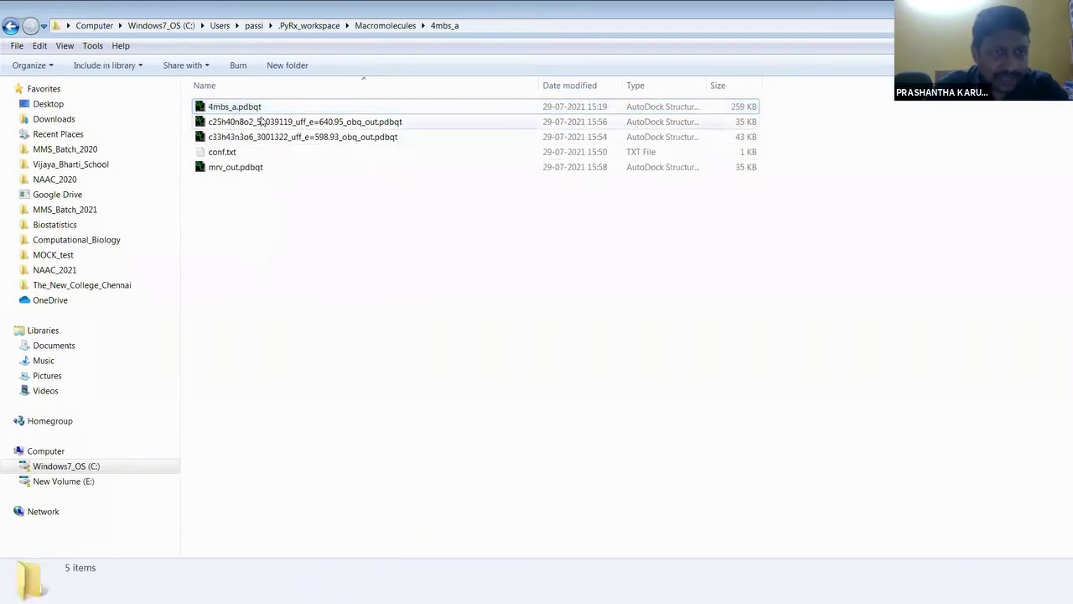
key("Down")
key("Down")
left_click(251, 171)
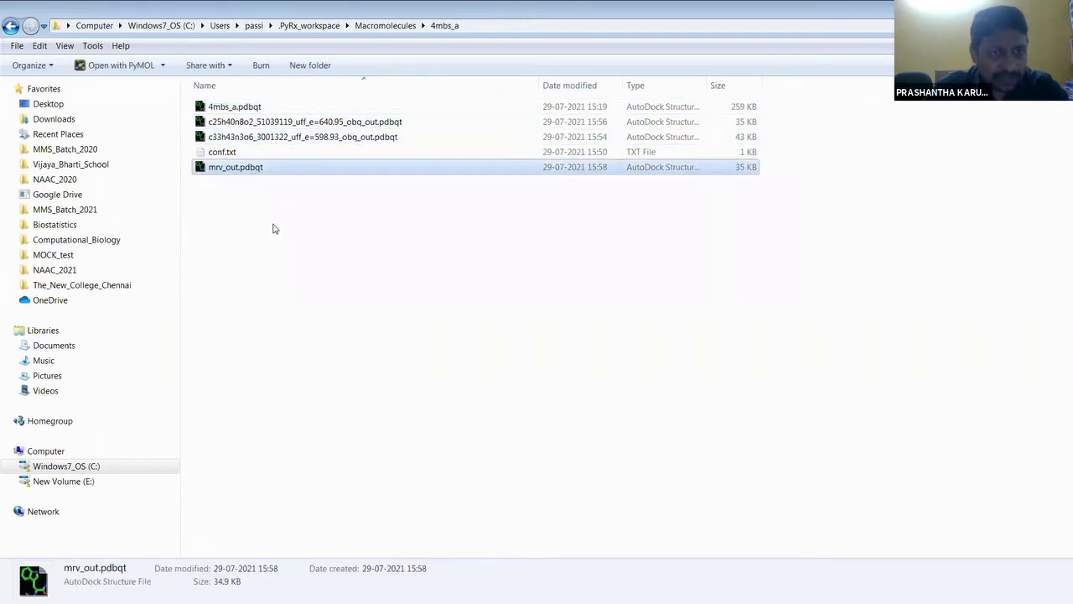
left_click(319, 185)
left_click(373, 124)
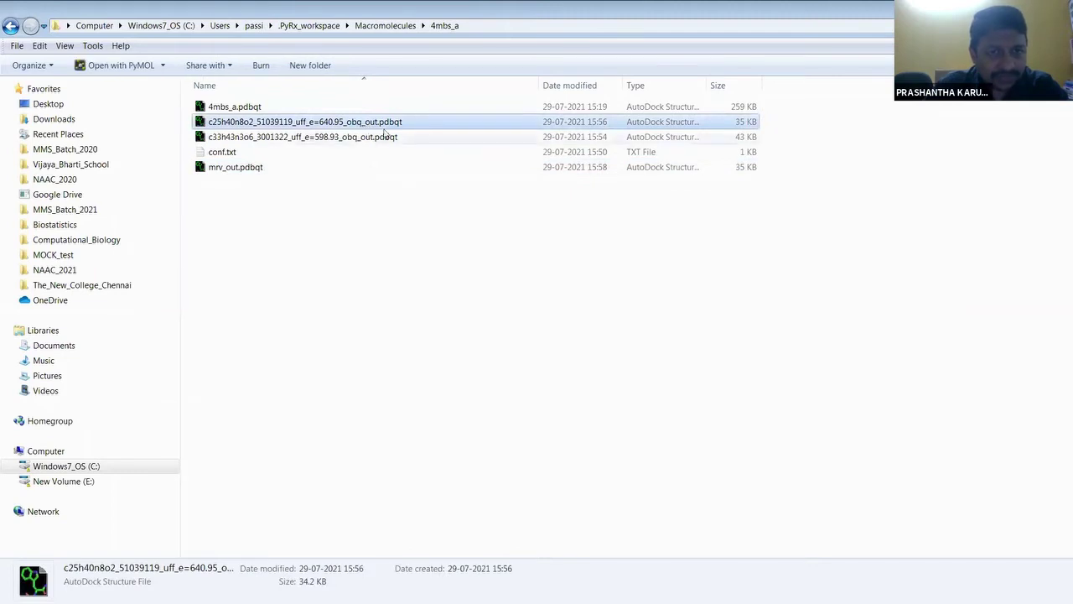
Step: Leave the c25h40n8o2 and c33h43n3o6 output file names unchanged and return to Macromolecules
left_click(360, 123)
left_click(363, 122)
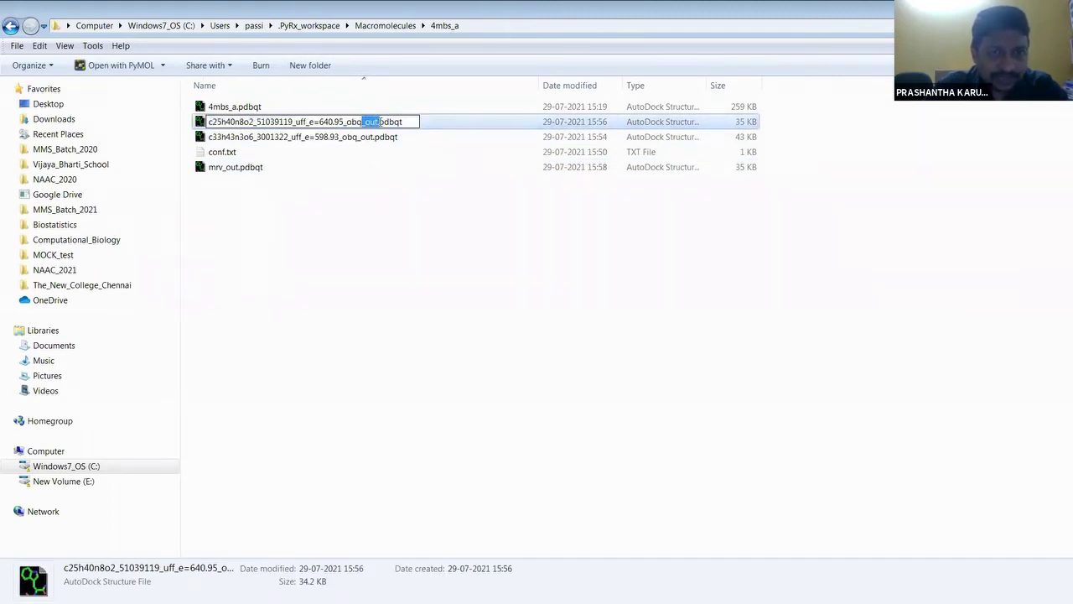
left_click(366, 139)
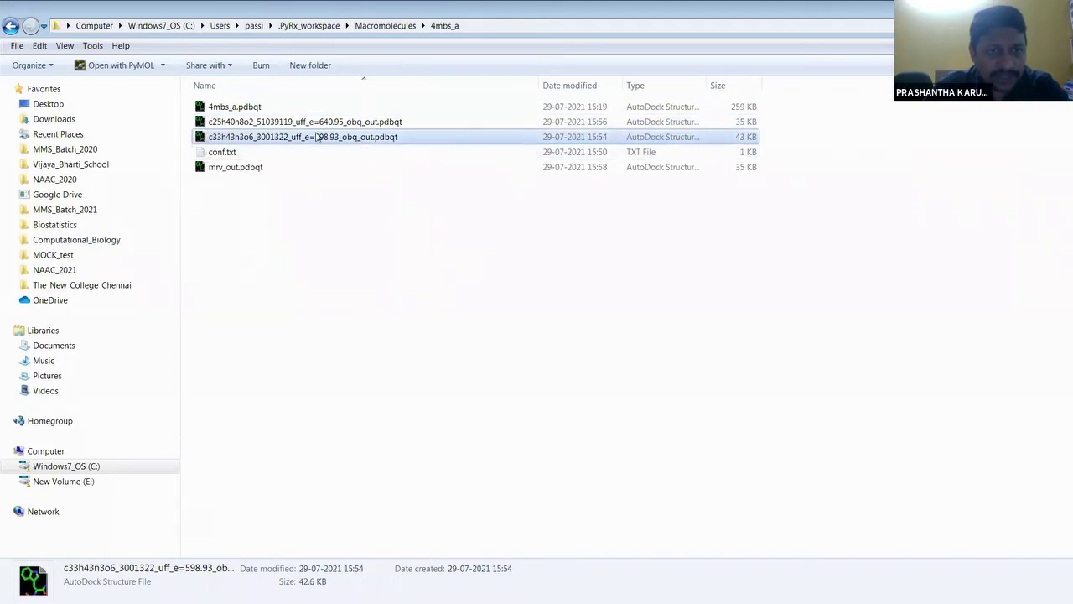
left_click(361, 137)
left_click(360, 137)
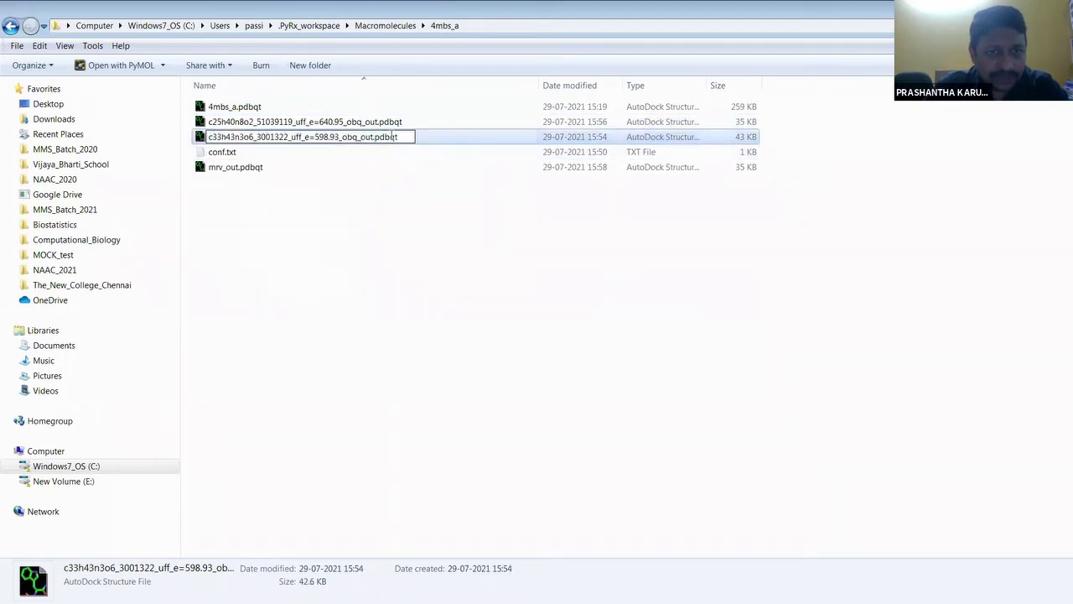
left_click(226, 169)
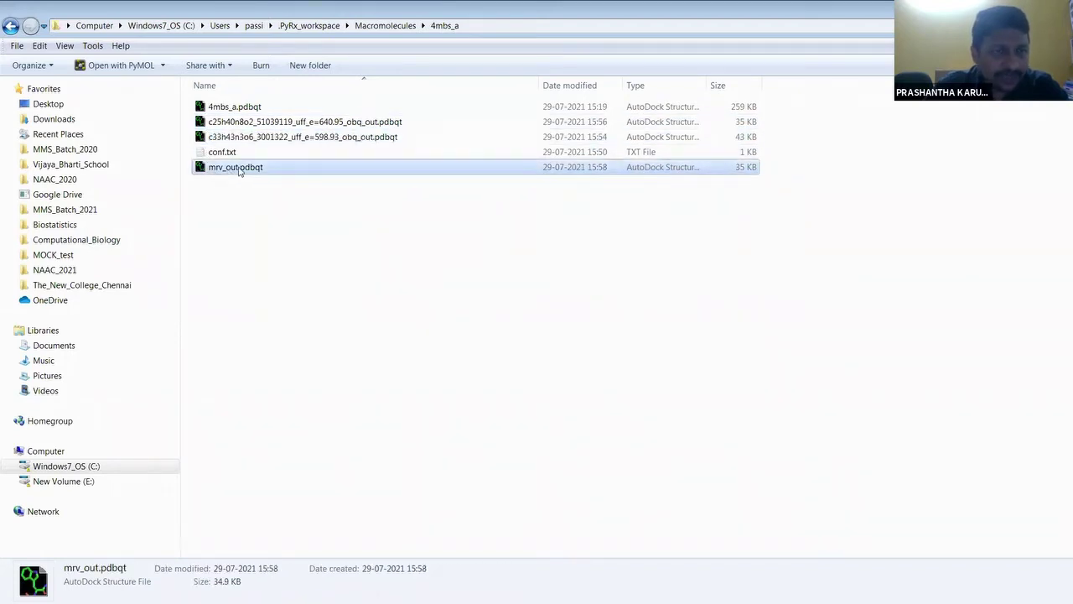
left_click(289, 222)
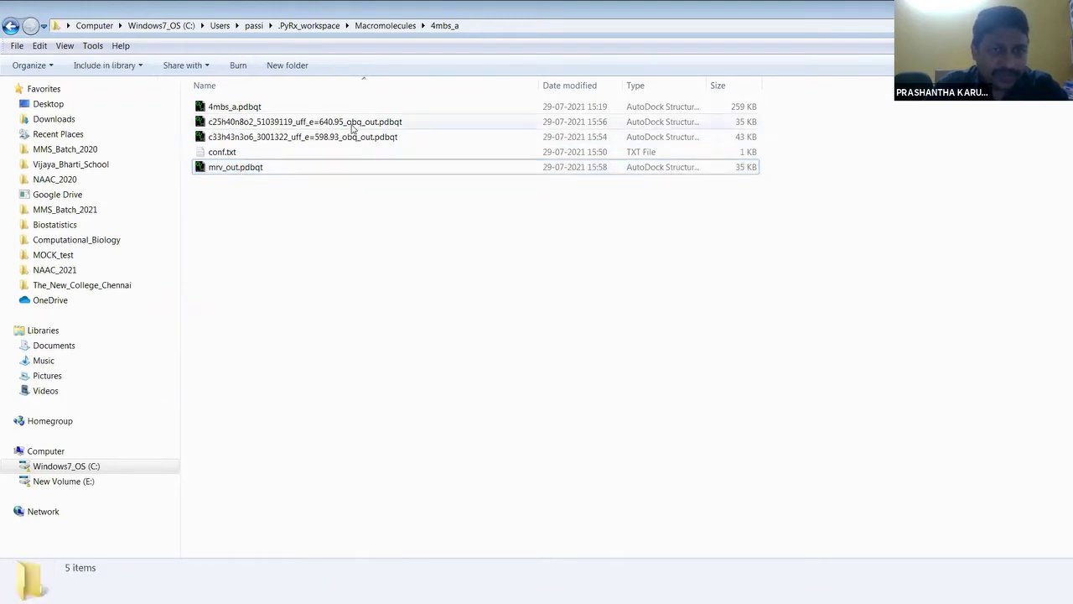
left_click(384, 25)
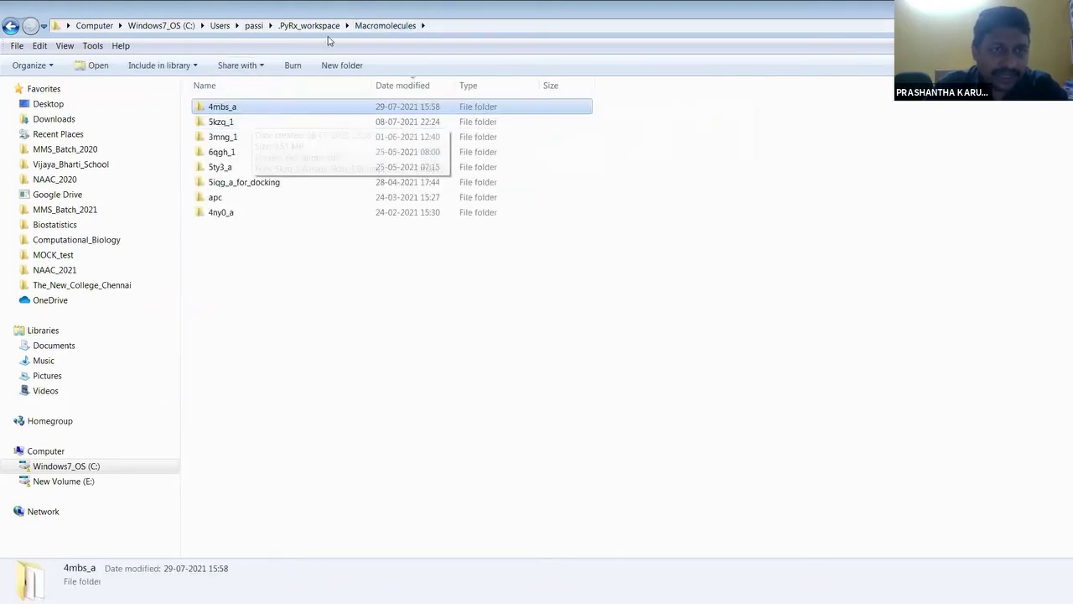
key("alt+Up")
double_click(226, 121)
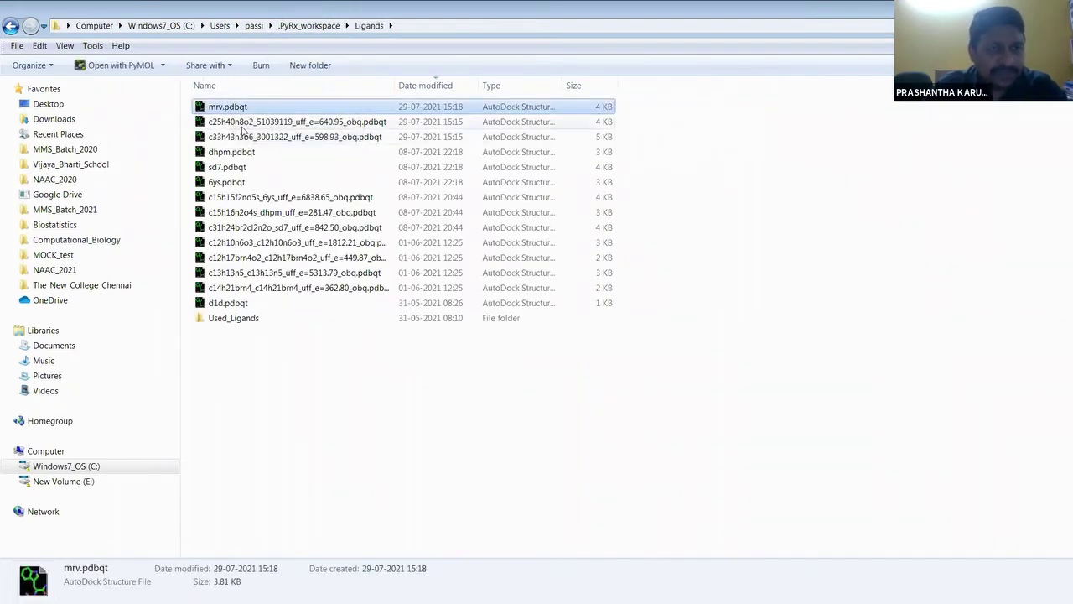
left_click(371, 123)
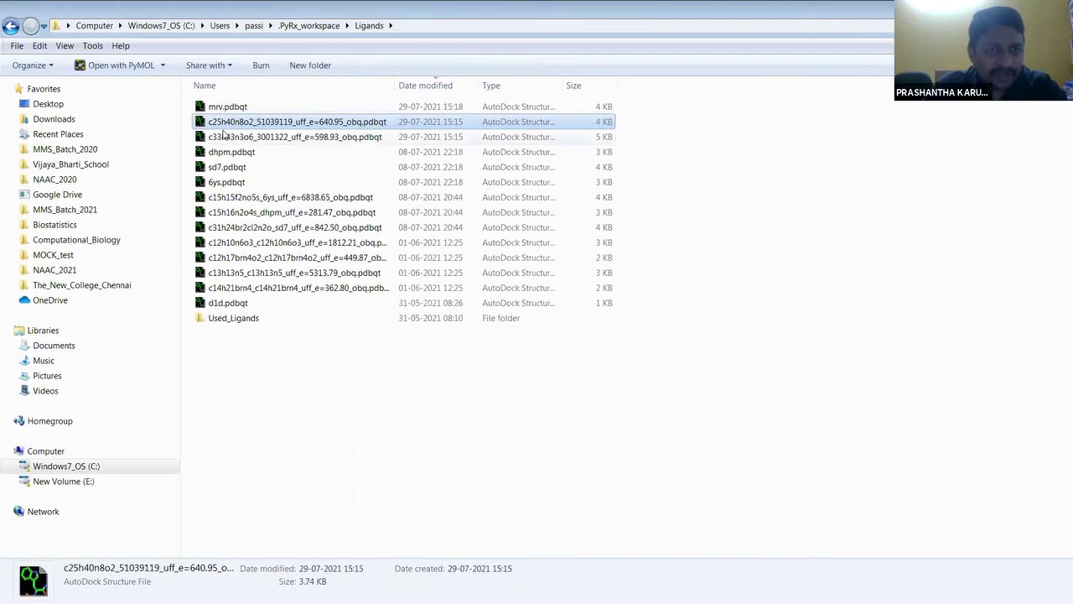
left_click(351, 139)
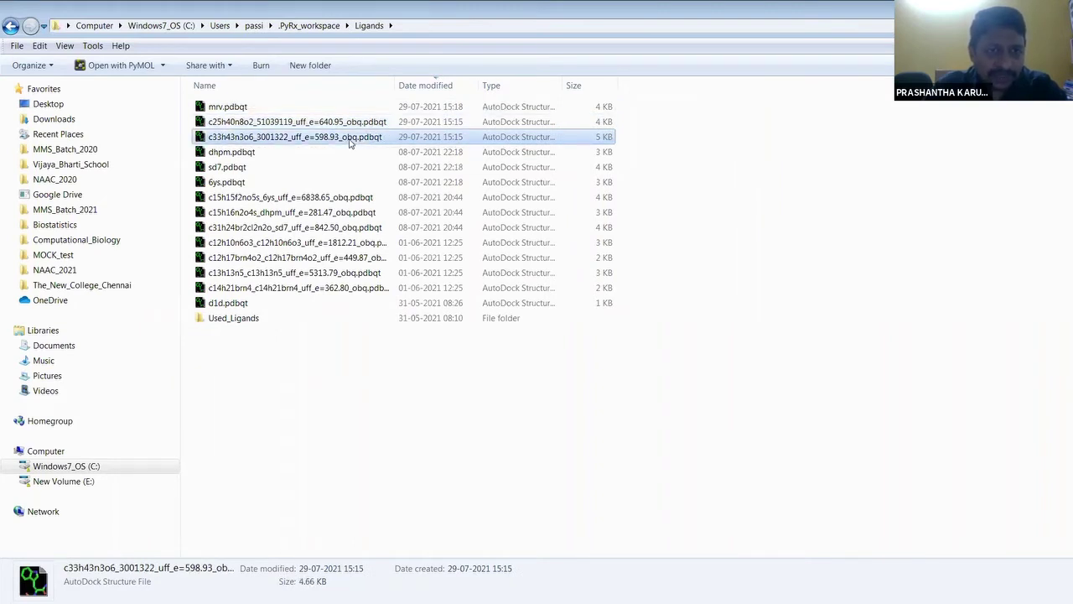
left_click(360, 122)
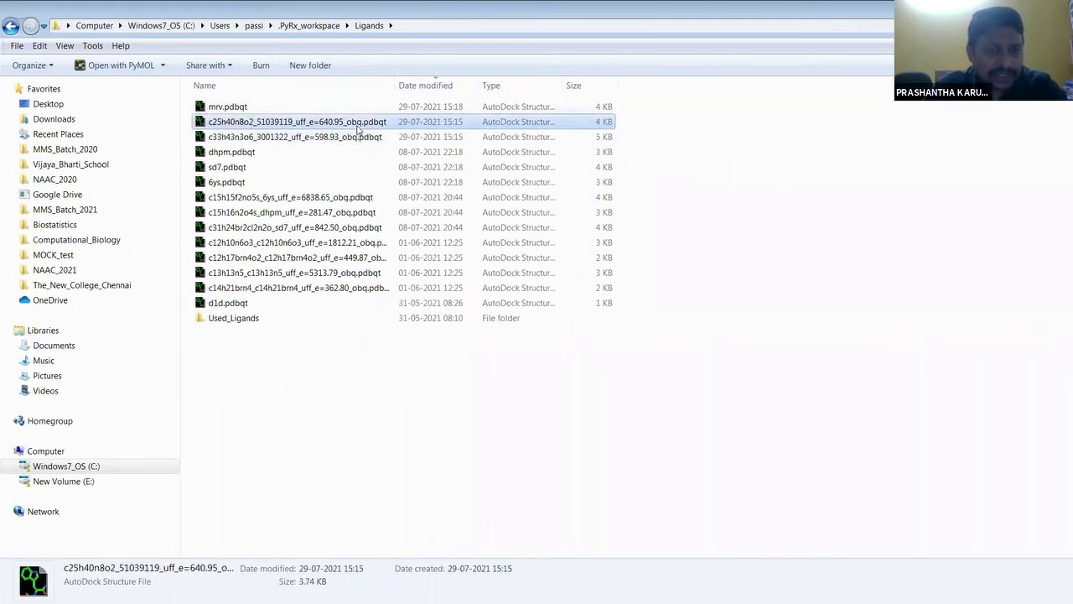
left_click(300, 27)
double_click(248, 136)
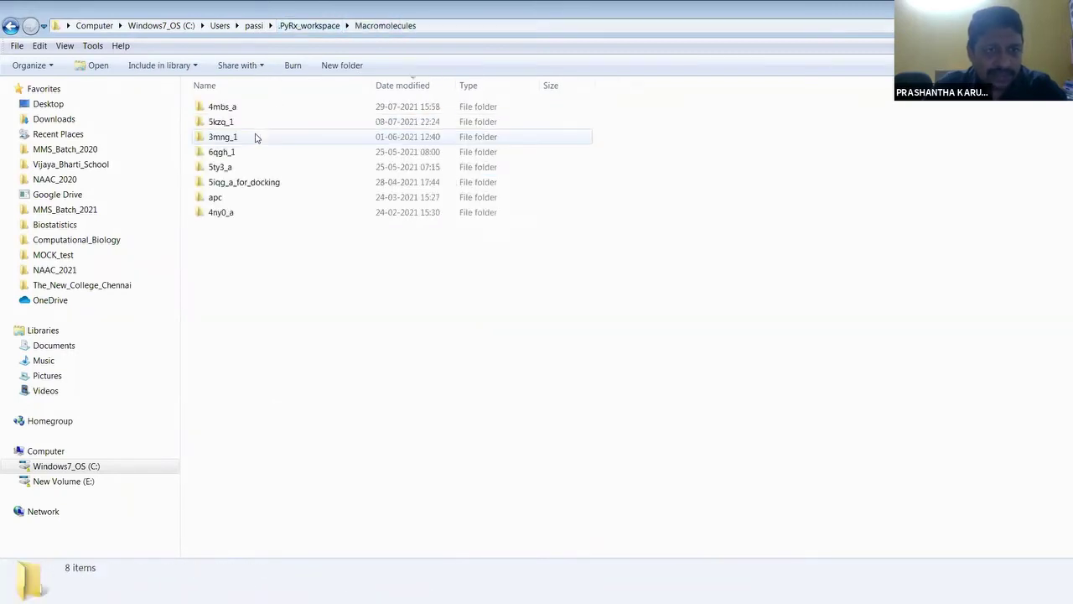
left_click(220, 107)
Step: Open 4mbs_a and open mrv_out.pdbqt in Notepad++ from its right-click menu
double_click(235, 107)
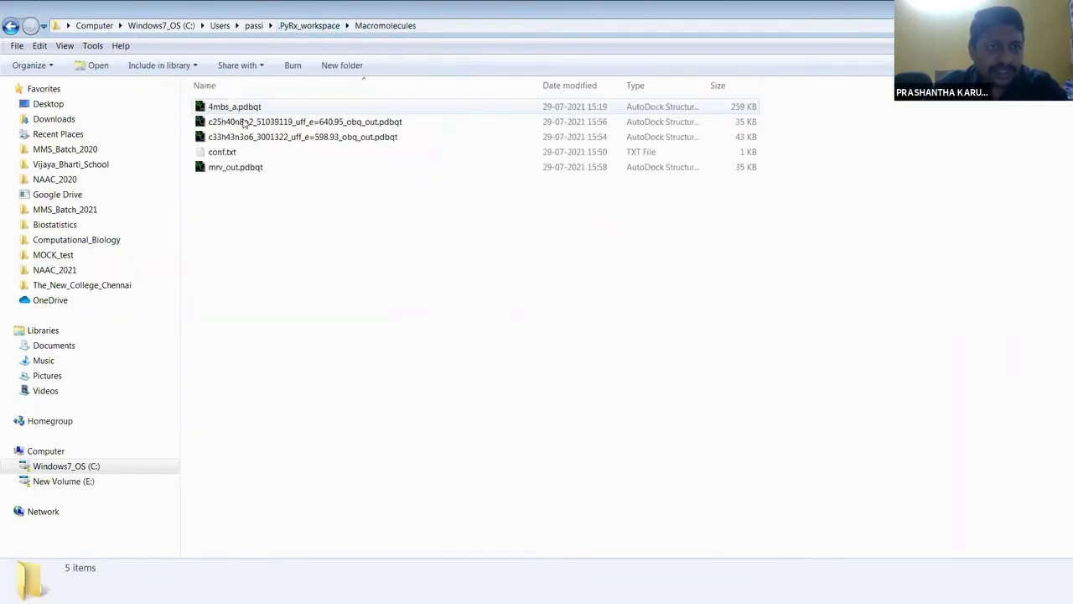
left_click(224, 170)
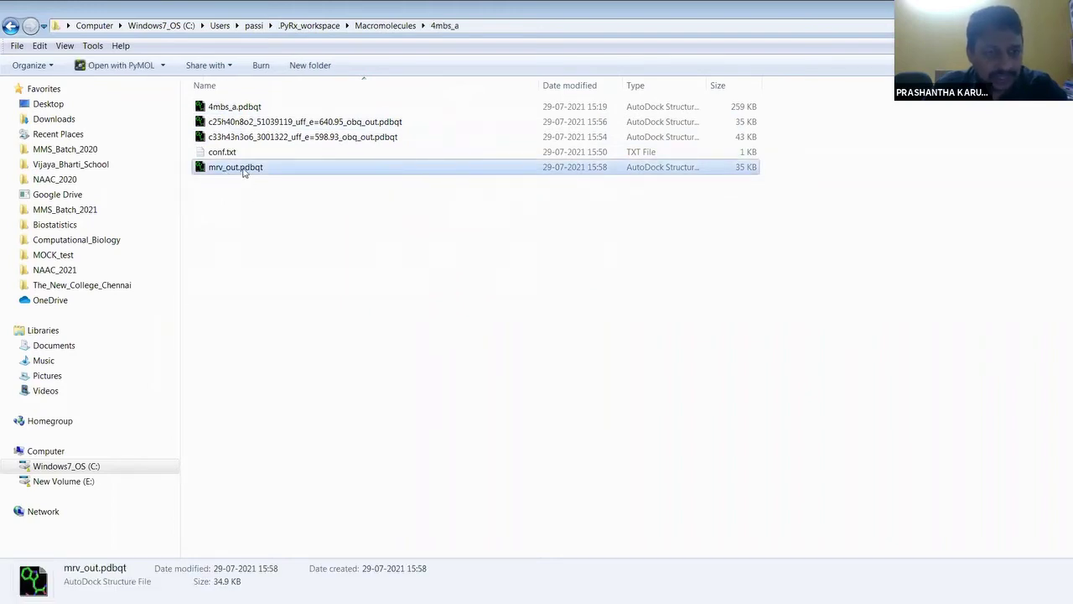
right_click(244, 173)
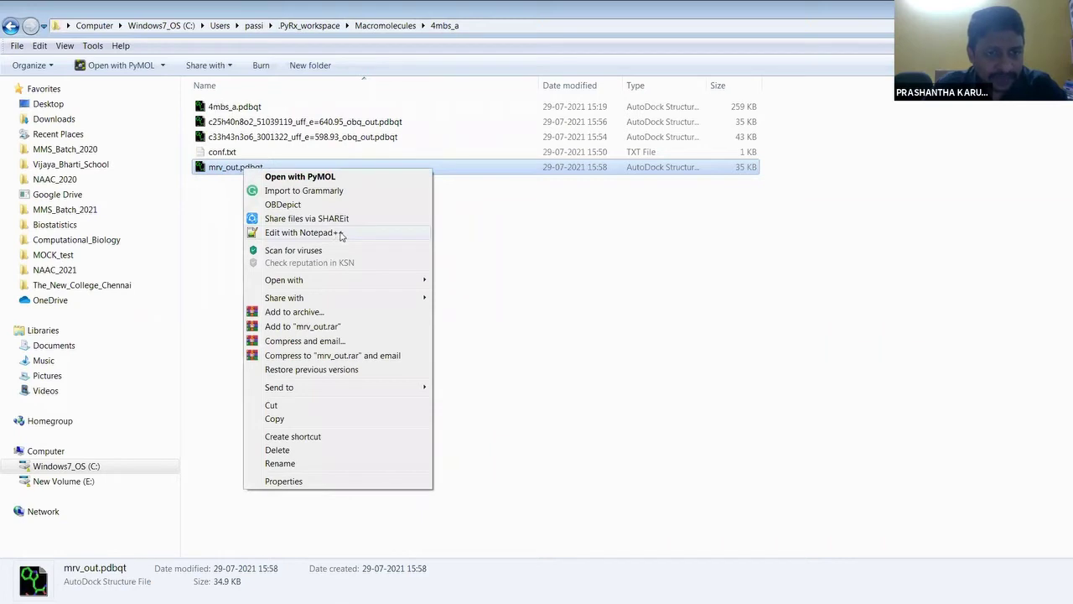
left_click(342, 236)
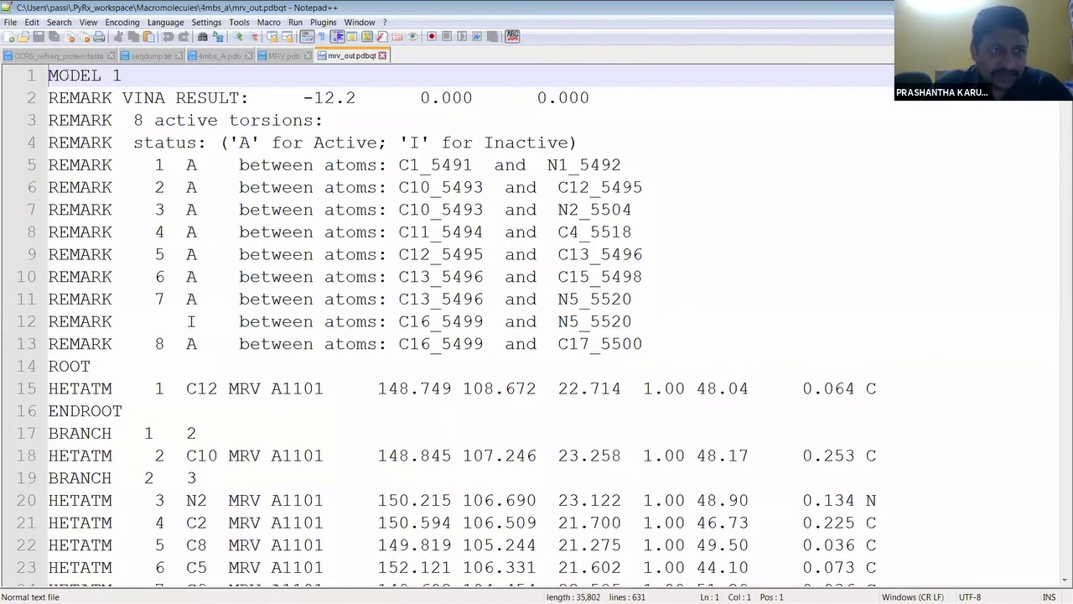
Step: Highlight MODEL 1 and its -12.2 Vina binding score
left_click_drag(49, 75, 138, 83)
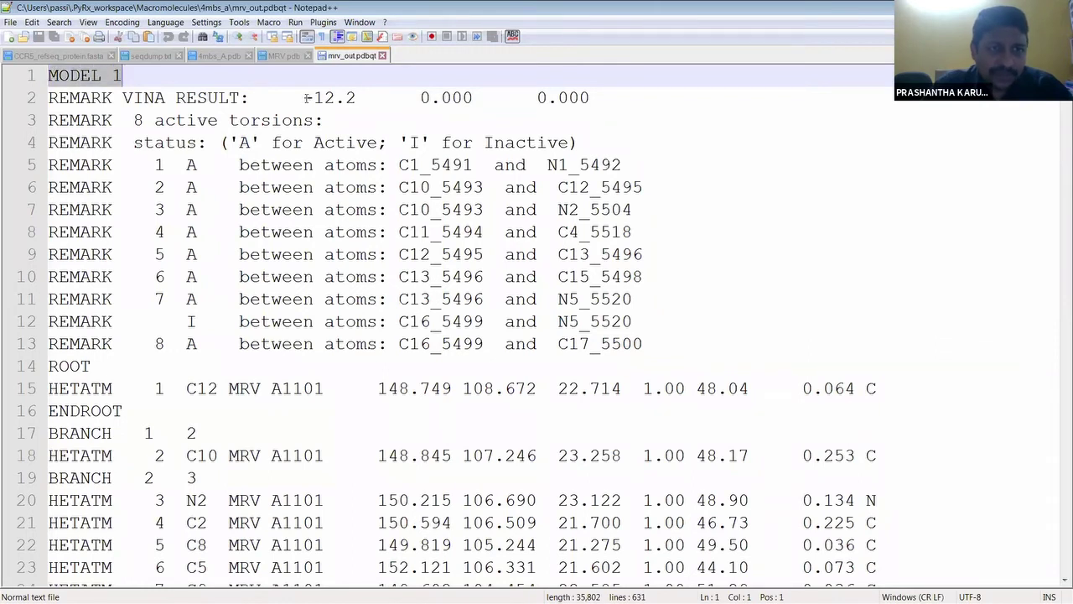
left_click_drag(303, 99, 361, 99)
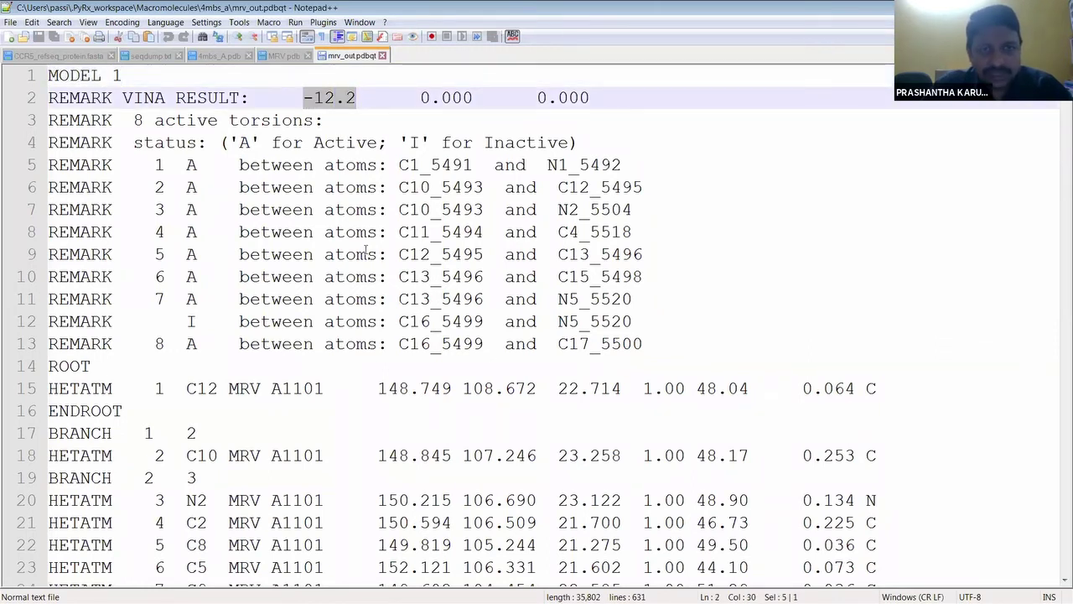
left_click(303, 98)
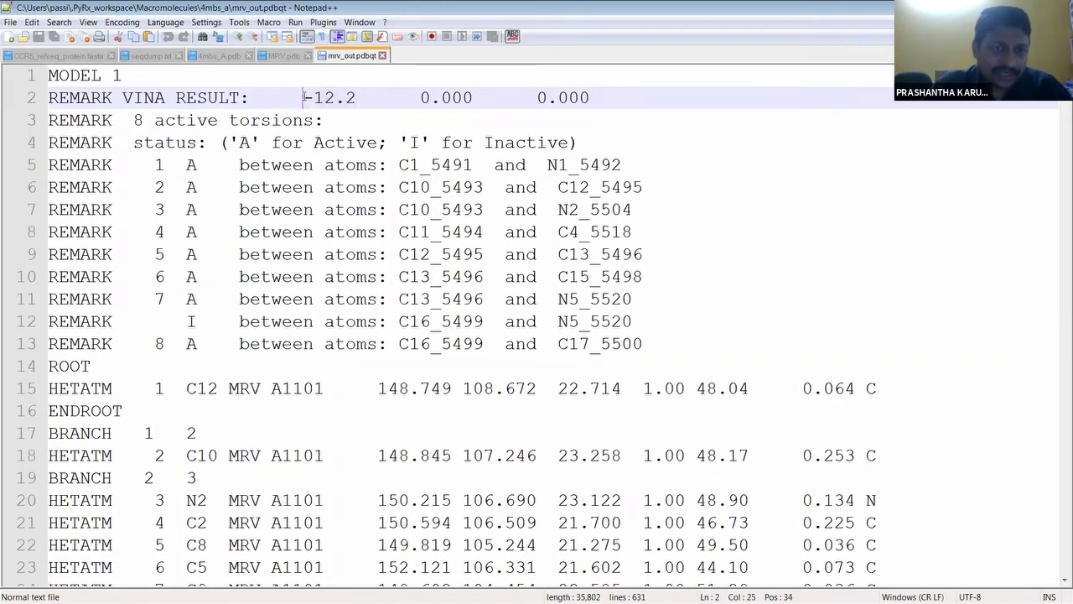
left_click(356, 98, "shift")
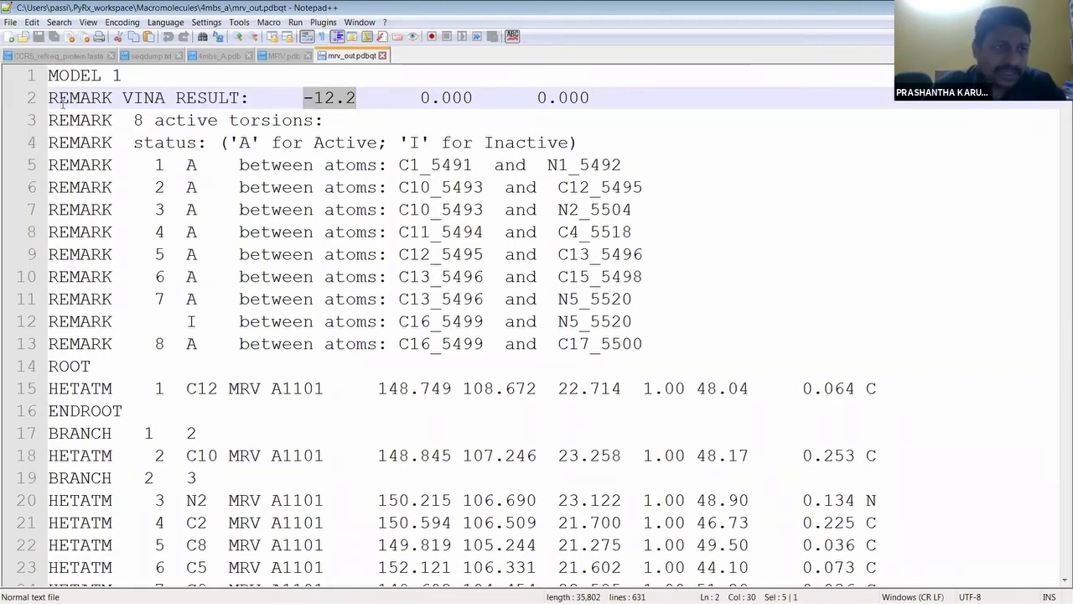
Step: Scroll down to MODEL 2 and mark its -10.8 score
scroll(340, 271, "down", 6)
scroll(340, 271, "down", 7)
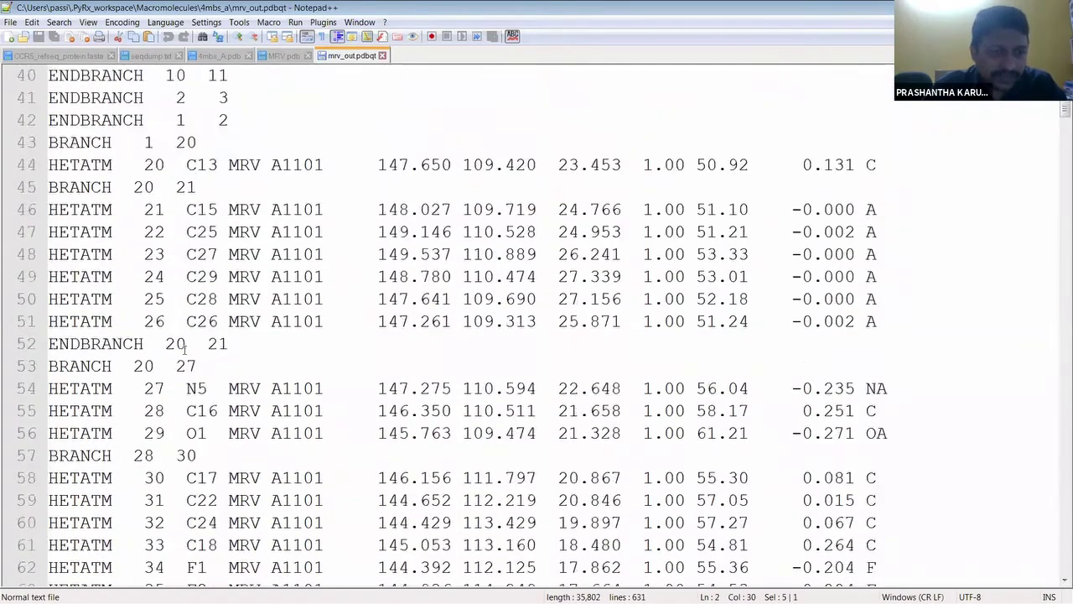
scroll(55, 164, "down", 4)
scroll(55, 165, "down", 5)
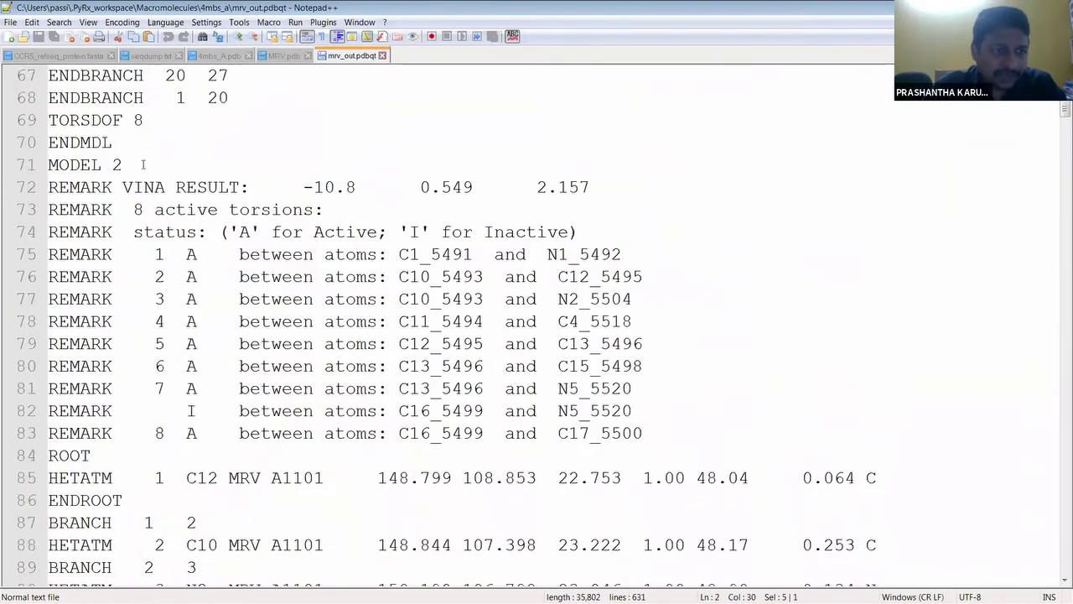
left_click(143, 165)
left_click(304, 187)
left_click_drag(350, 187, 377, 187)
Step: Highlight MODEL 3's -10.3 score, then scroll through the remaining poses and back up
scroll(48, 477, "down", 12)
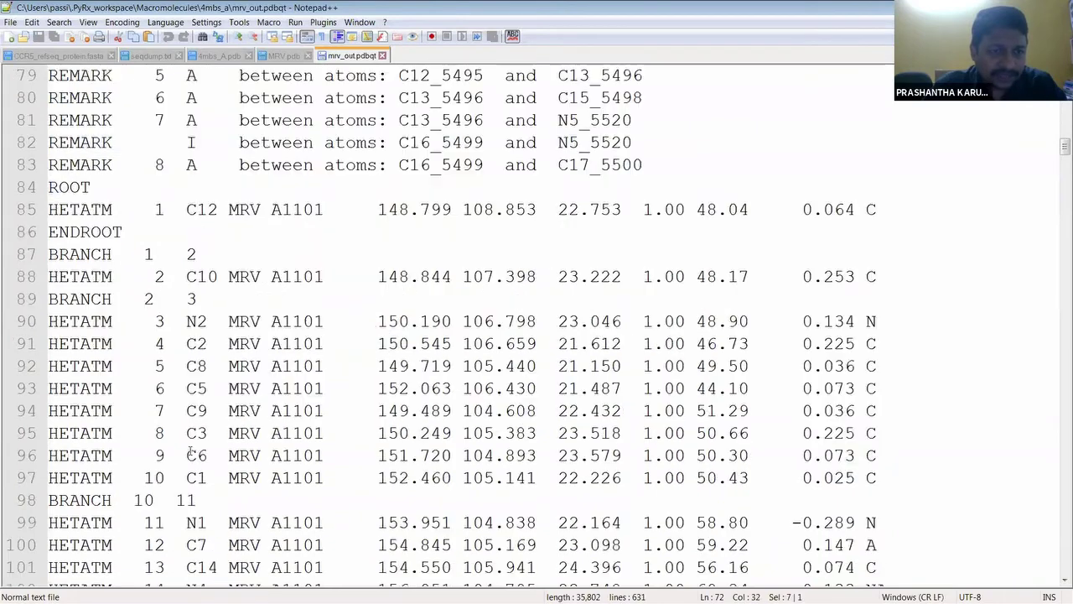
scroll(48, 477, "down", 4)
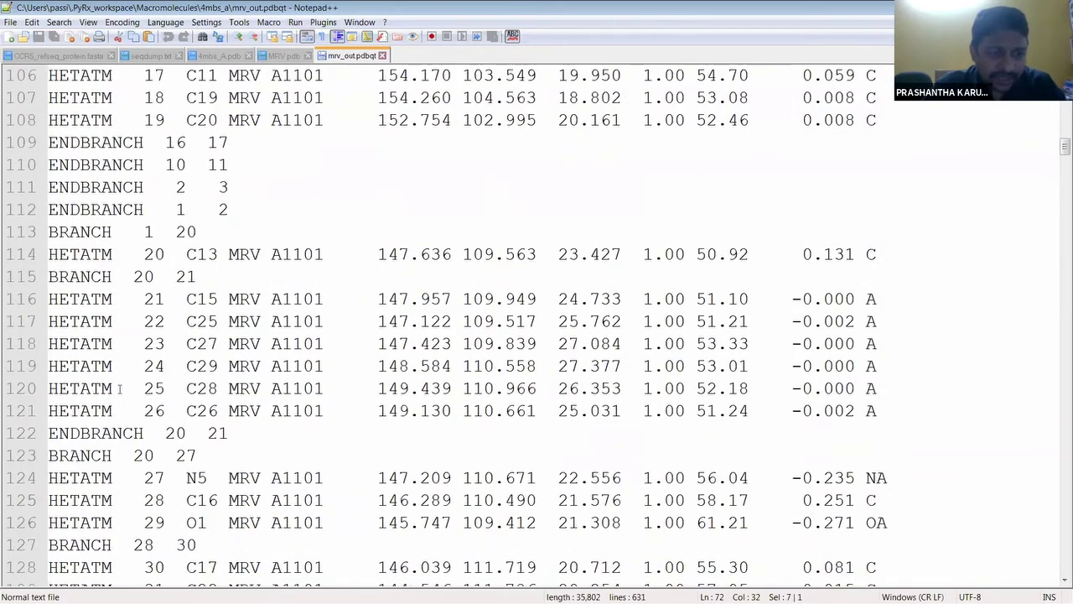
scroll(120, 388, "down", 7)
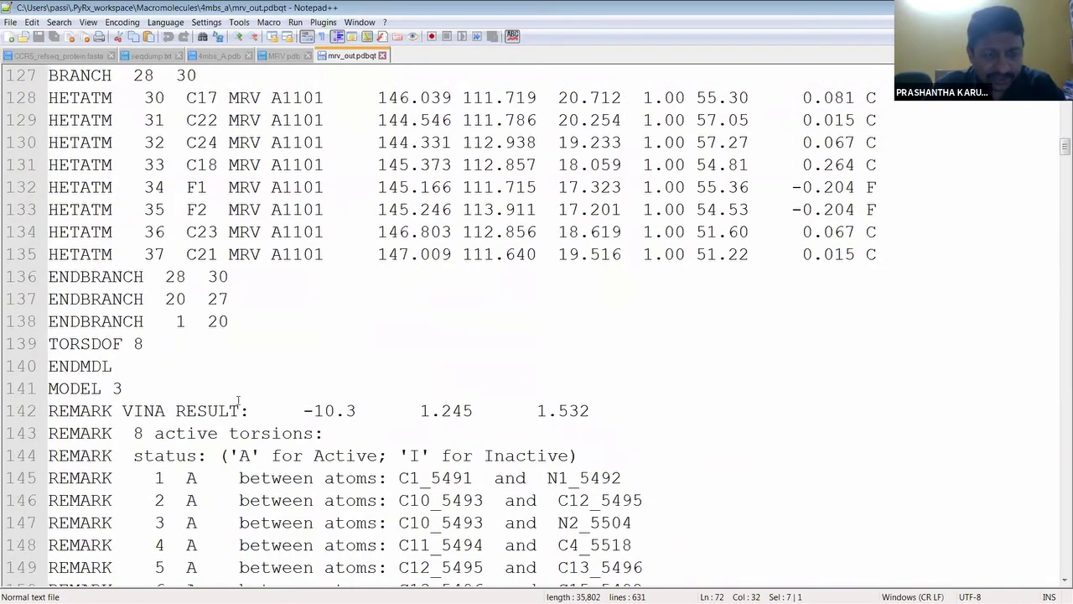
left_click_drag(302, 411, 358, 411)
left_click(123, 389)
scroll(124, 388, "down", 7)
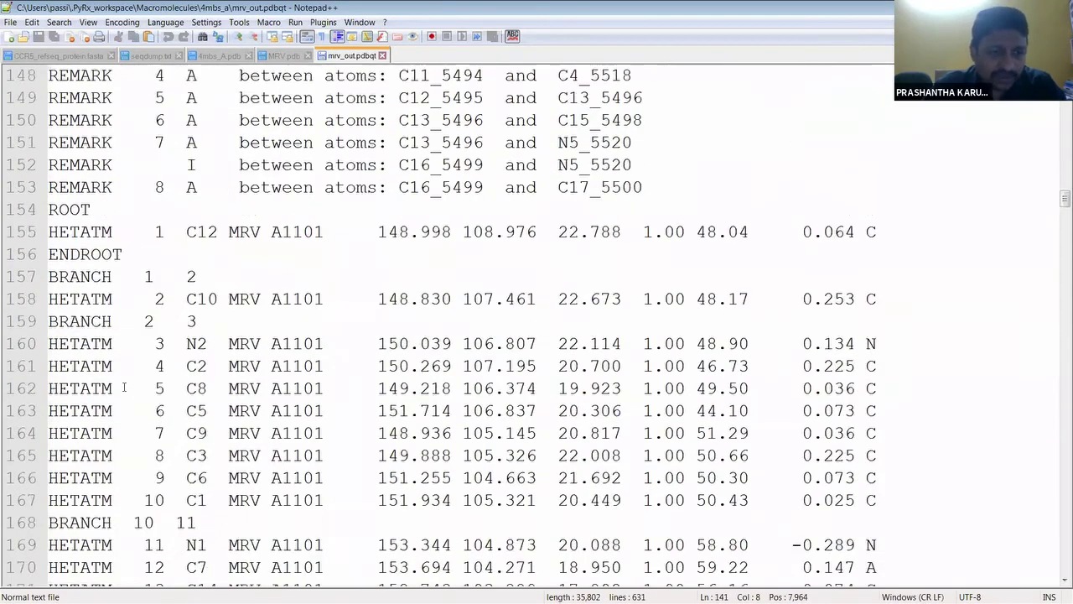
scroll(123, 388, "down", 9)
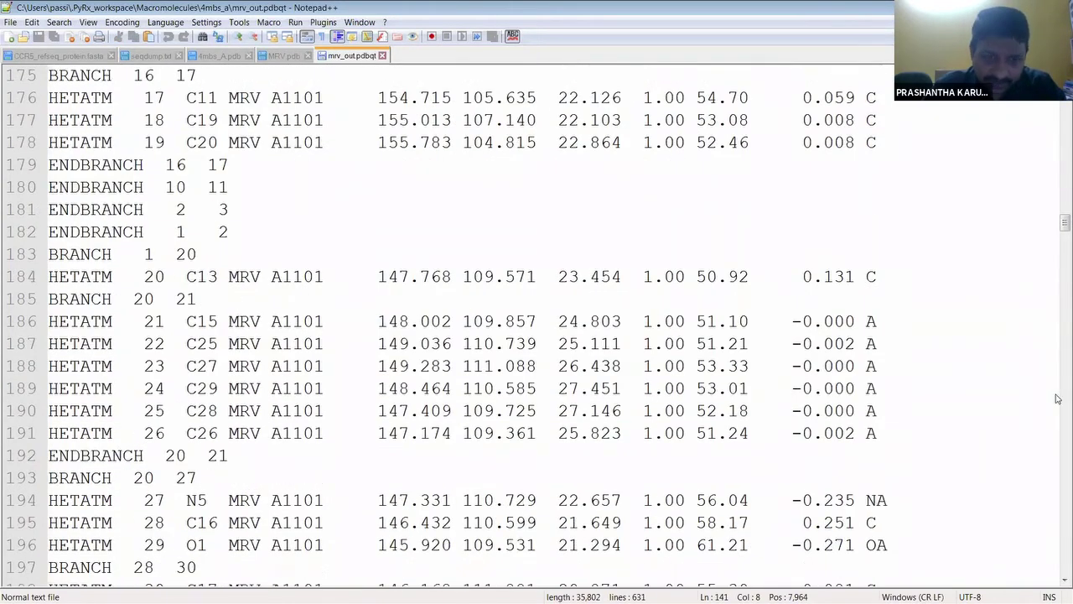
scroll(1056, 399, "down", 16)
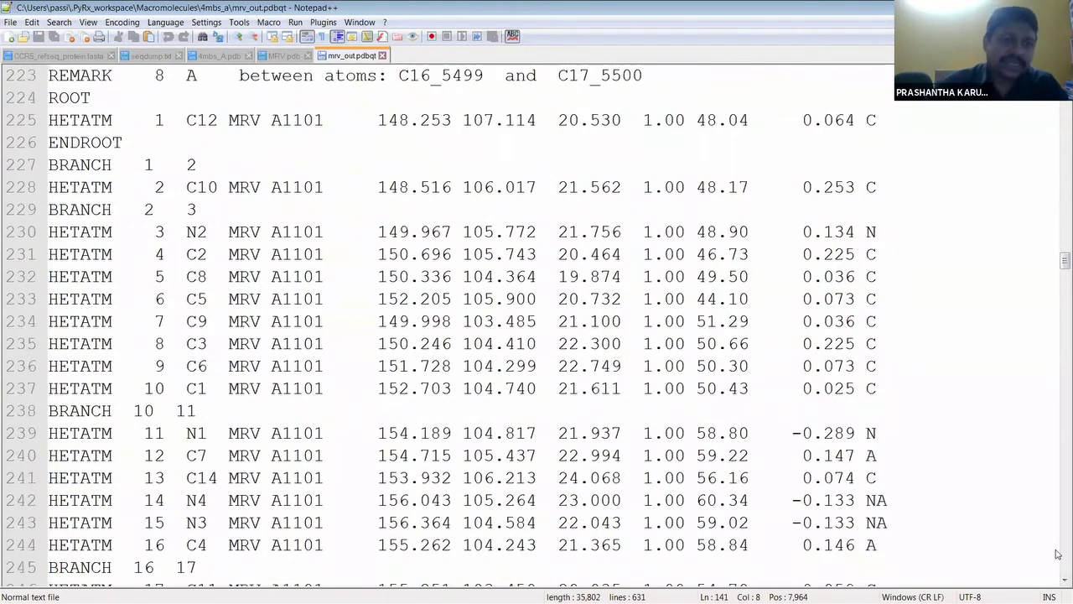
scroll(1057, 553, "down", 20)
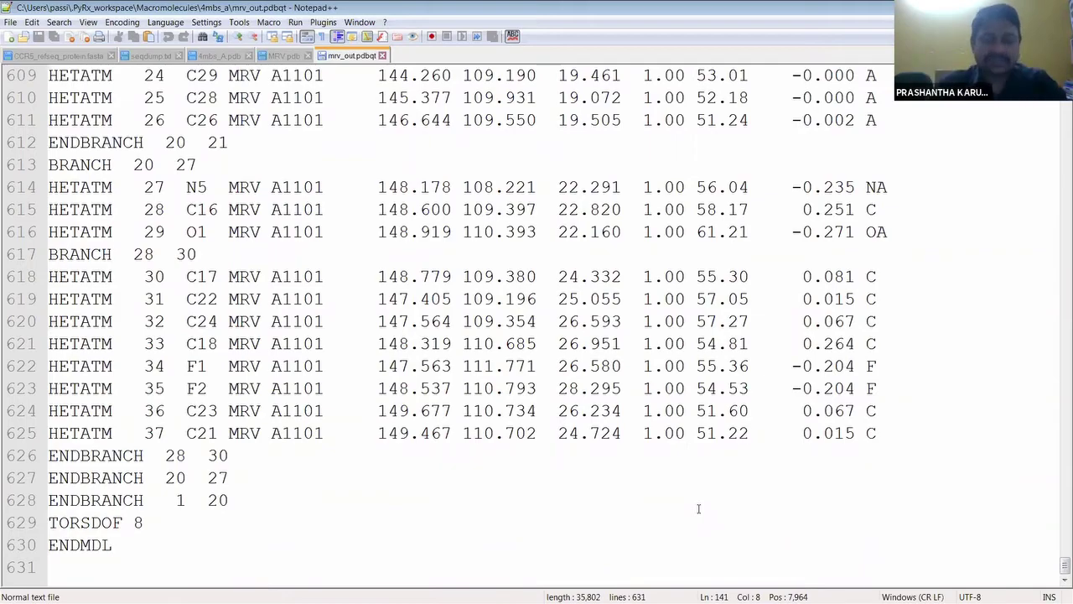
scroll(1058, 553, "up", 20)
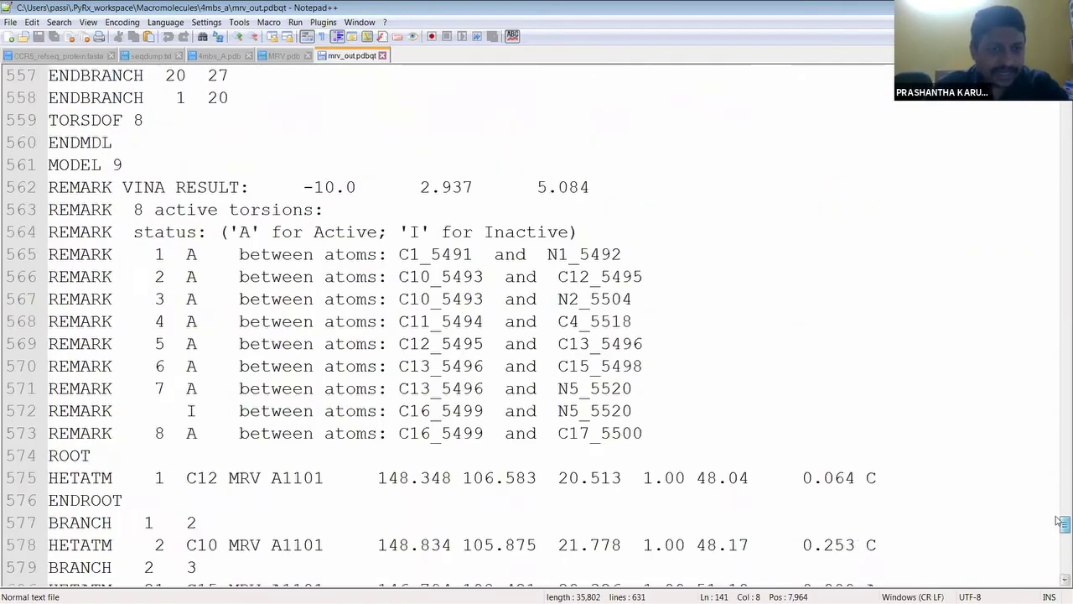
scroll(1056, 290, "up", 20)
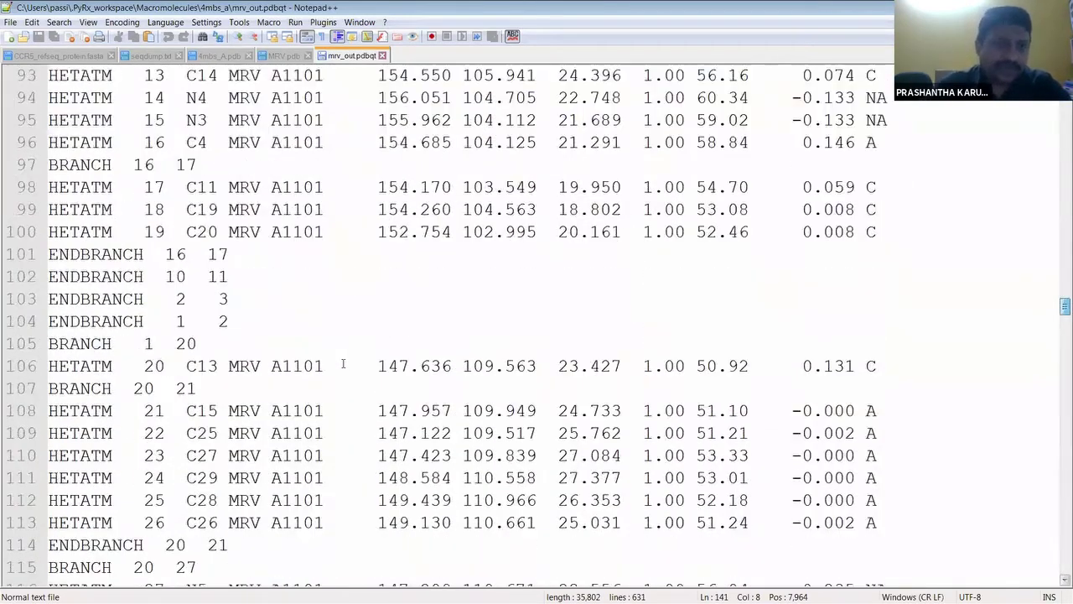
scroll(203, 165, "up", 11)
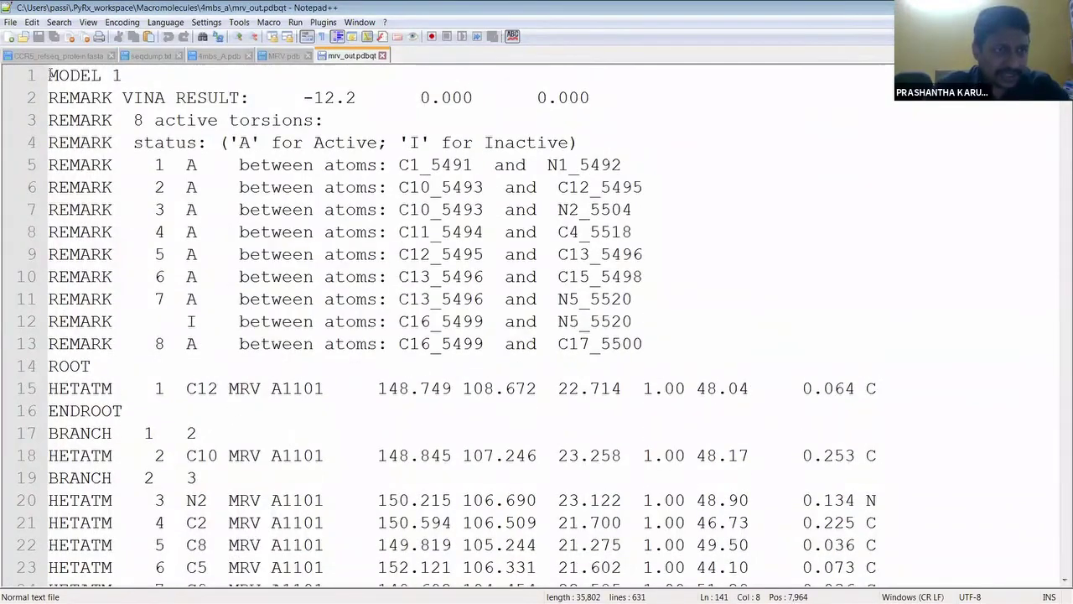
Step: Inspect model 1's C12 and C10 atom records, their x coordinate and charges 0.064 and 0.253
key("ctrl+Home")
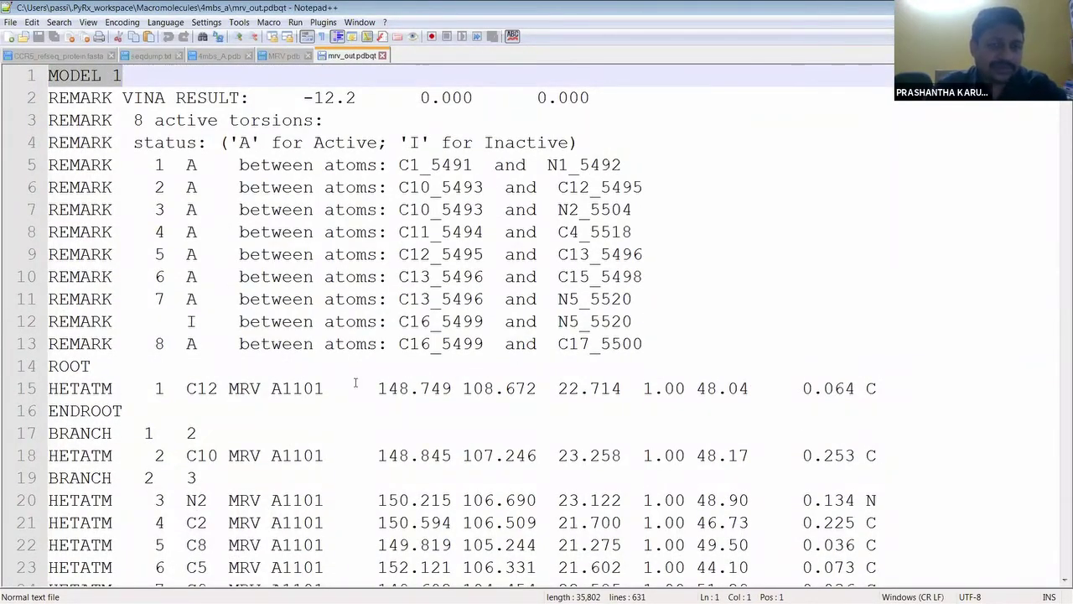
scroll(355, 382, "down", 4)
scroll(355, 382, "up", 3)
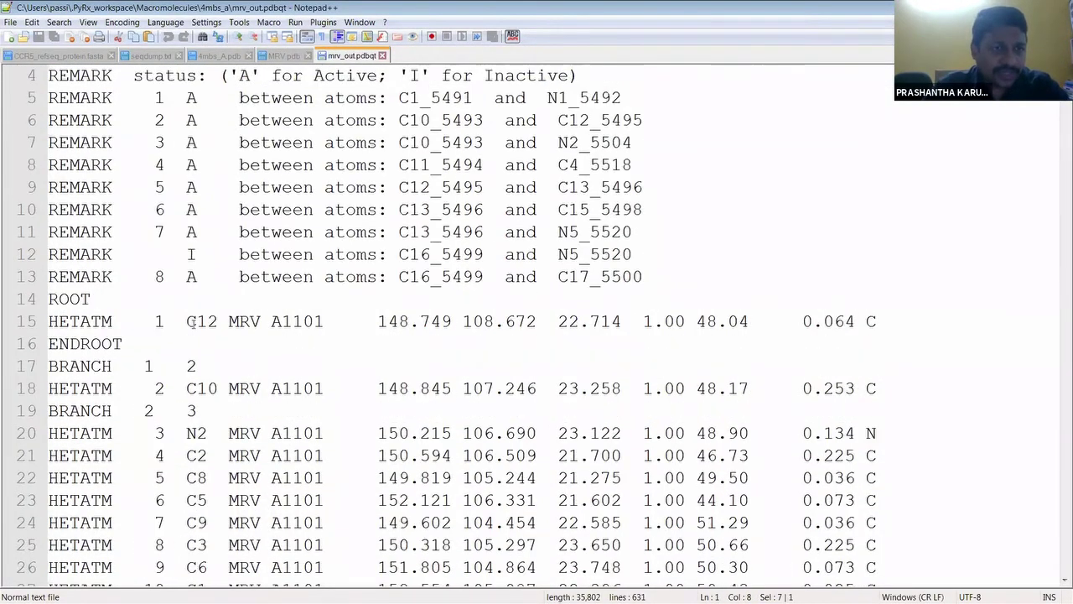
left_click(203, 321)
double_click(202, 321)
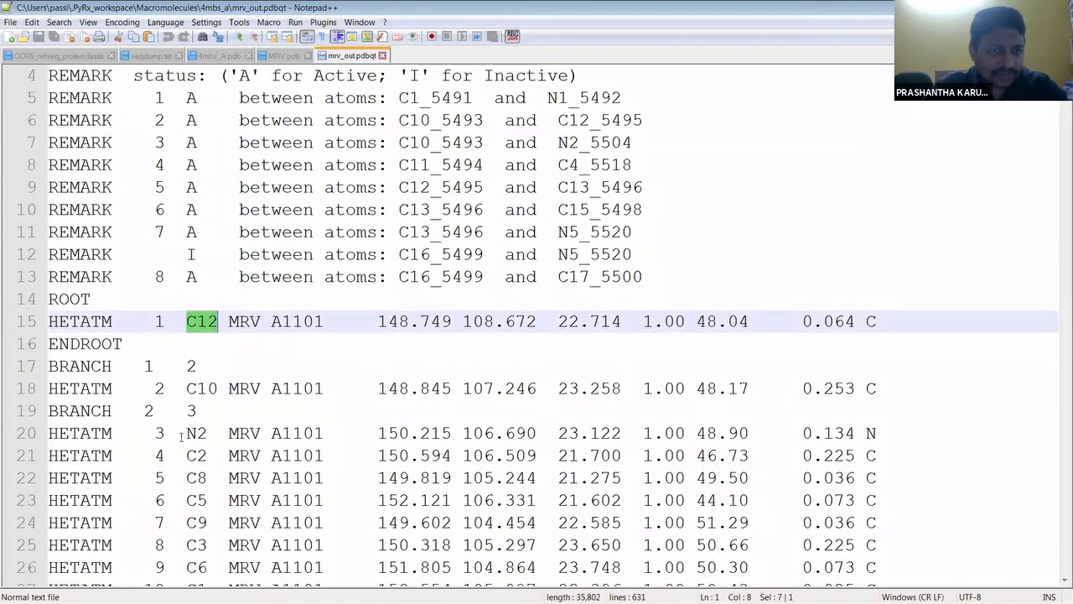
left_click(188, 397)
left_click(408, 323)
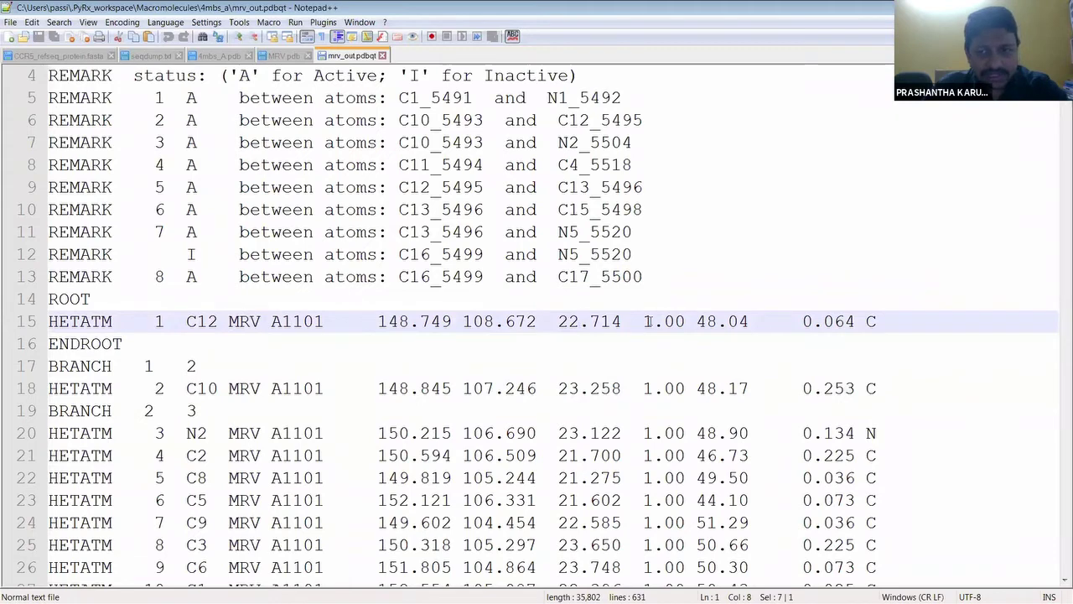
left_click(854, 321)
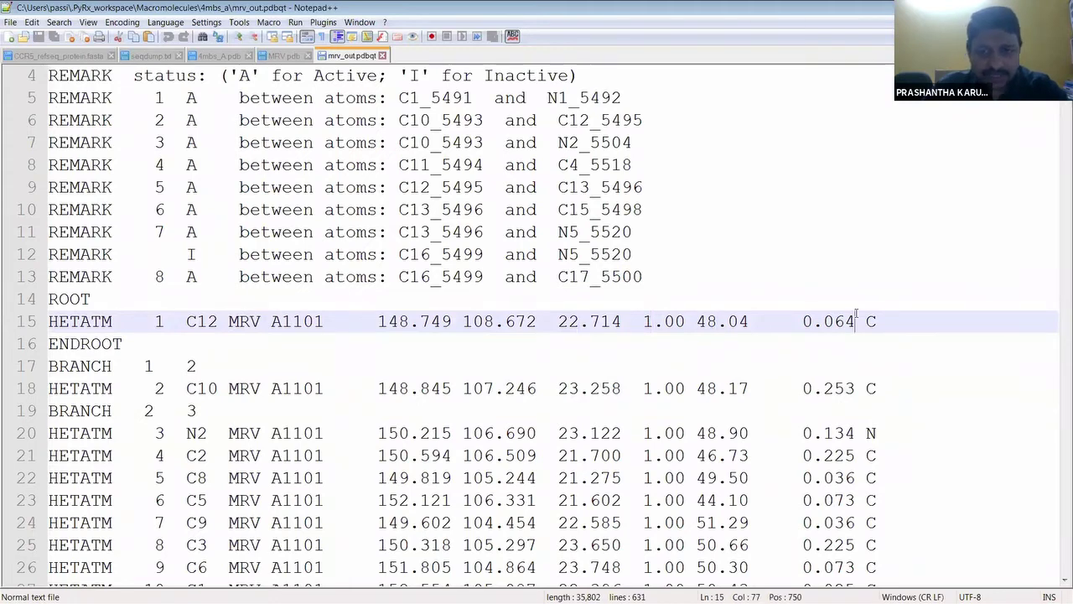
left_click(823, 321)
scroll(827, 321, "down", 1)
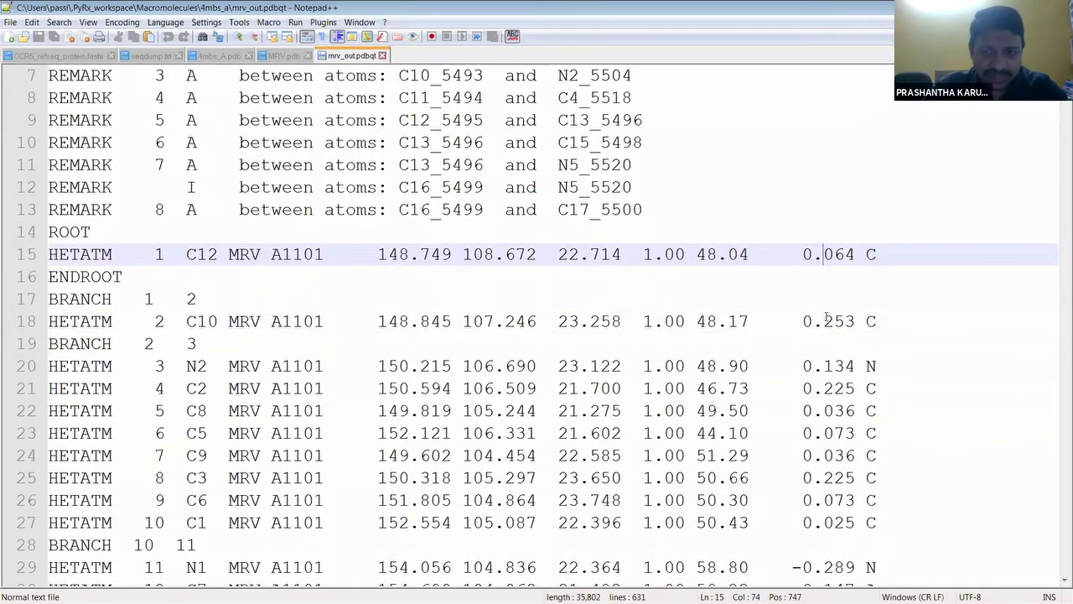
left_click(825, 321)
Step: Scroll further through the atom records, checking C6, C14, line 36 and C23's z coordinate 18.614
scroll(494, 388, "down", 2)
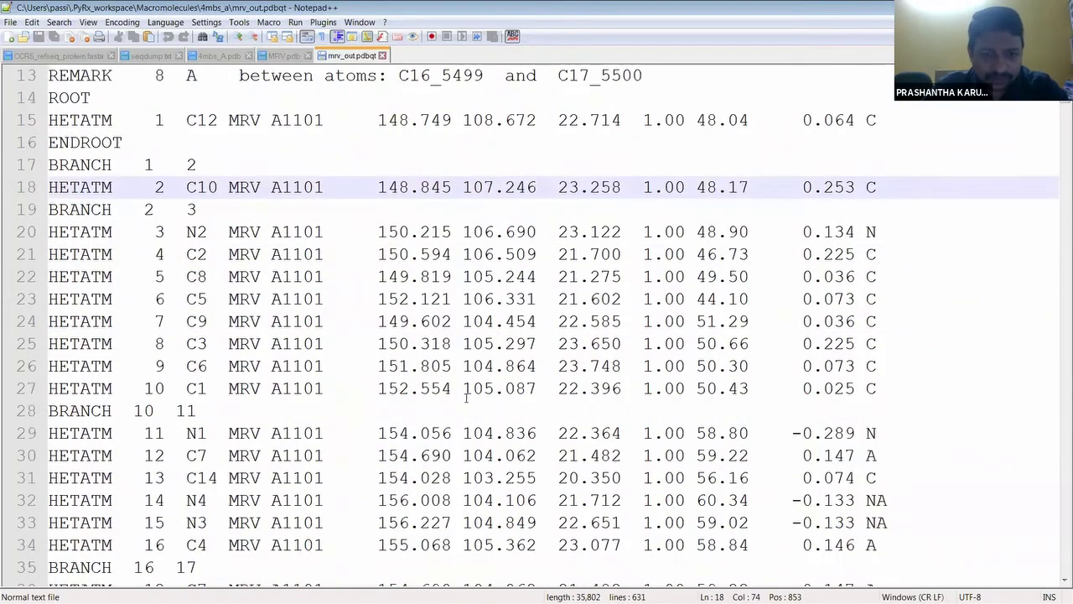
scroll(436, 318, "down", 2)
left_click(387, 241)
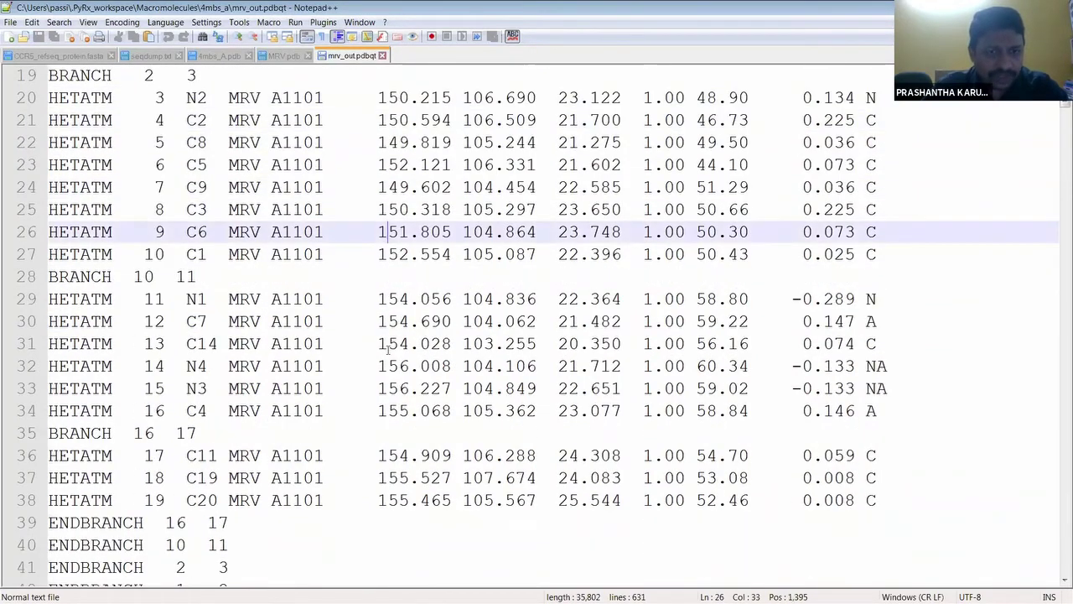
left_click(410, 344)
left_click(419, 455)
scroll(419, 454, "down", 6)
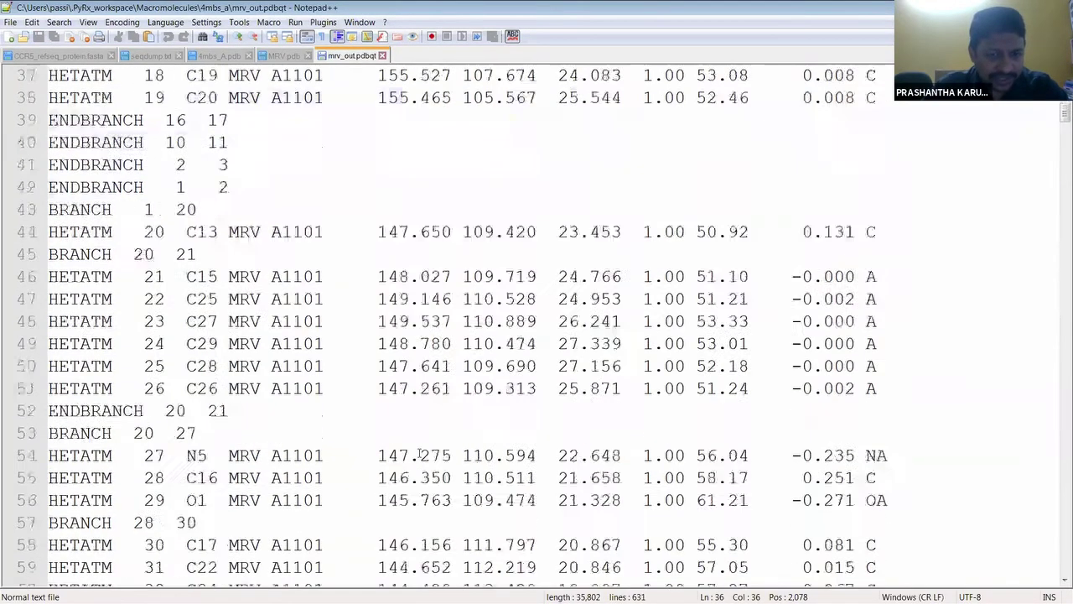
scroll(419, 454, "down", 3)
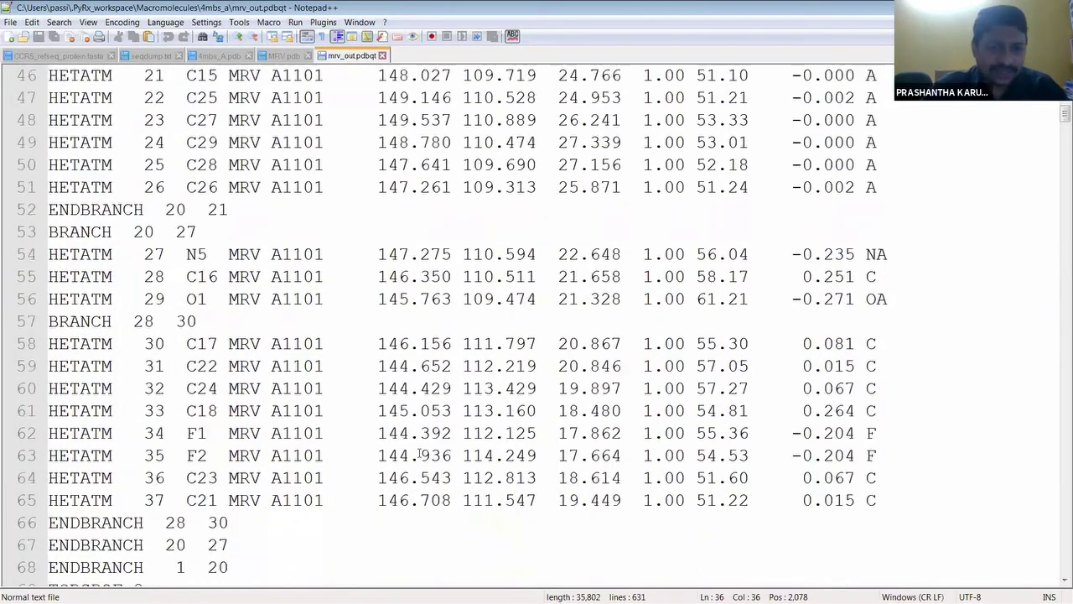
scroll(419, 453, "down", 4)
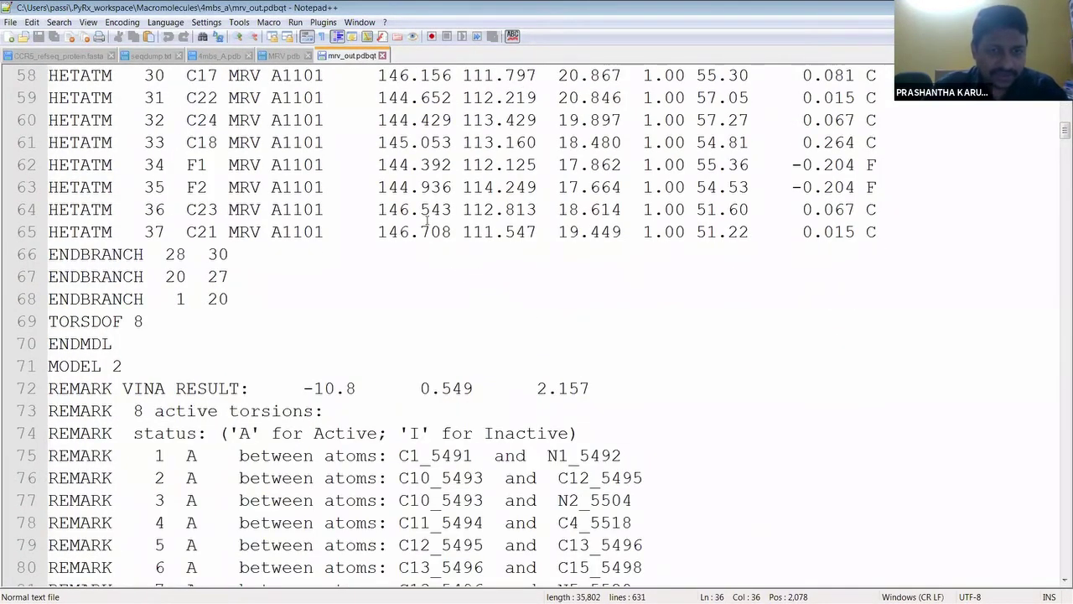
left_click(578, 209)
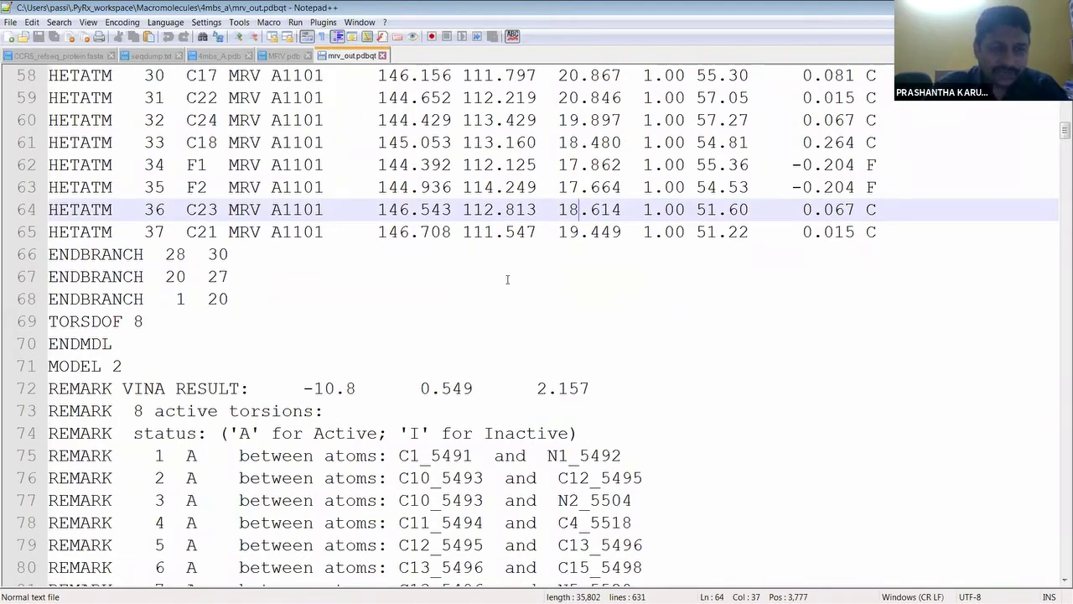
scroll(508, 279, "down", 2)
left_click_drag(305, 254, 368, 256)
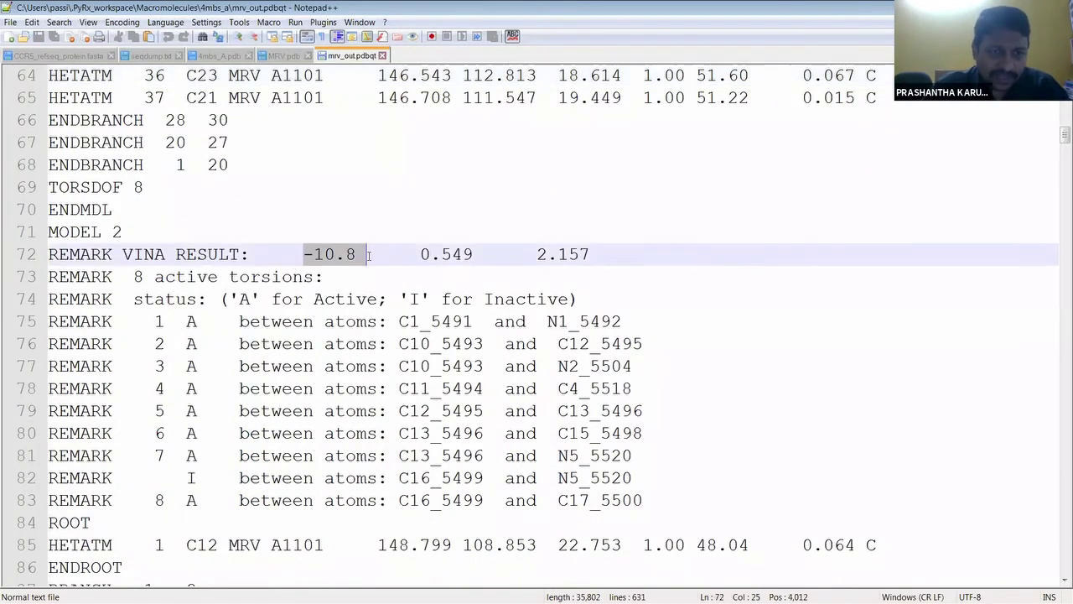
scroll(340, 384, "down", 6)
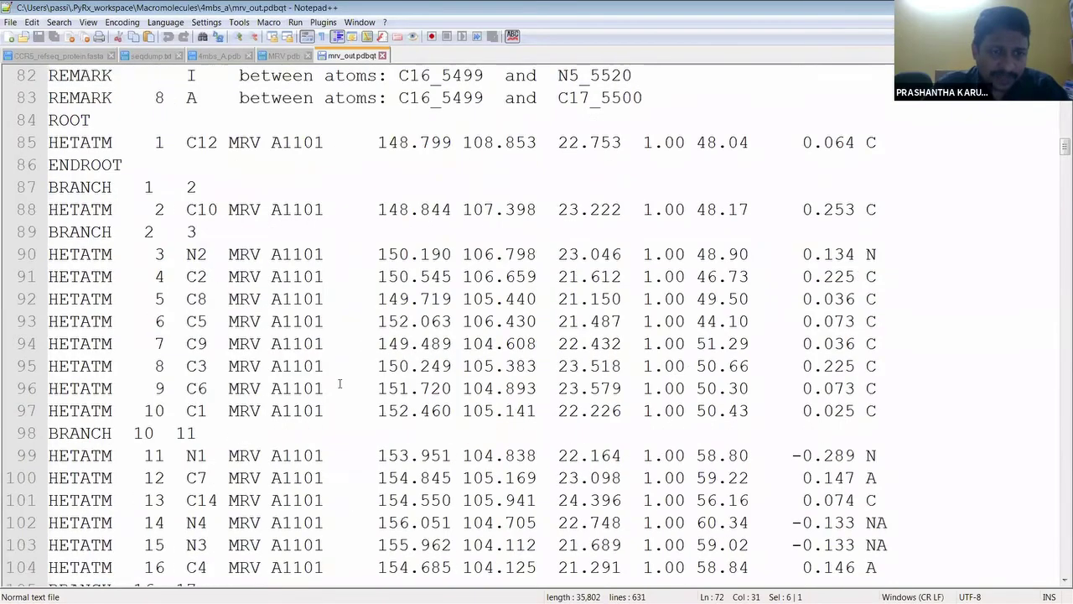
scroll(339, 384, "down", 10)
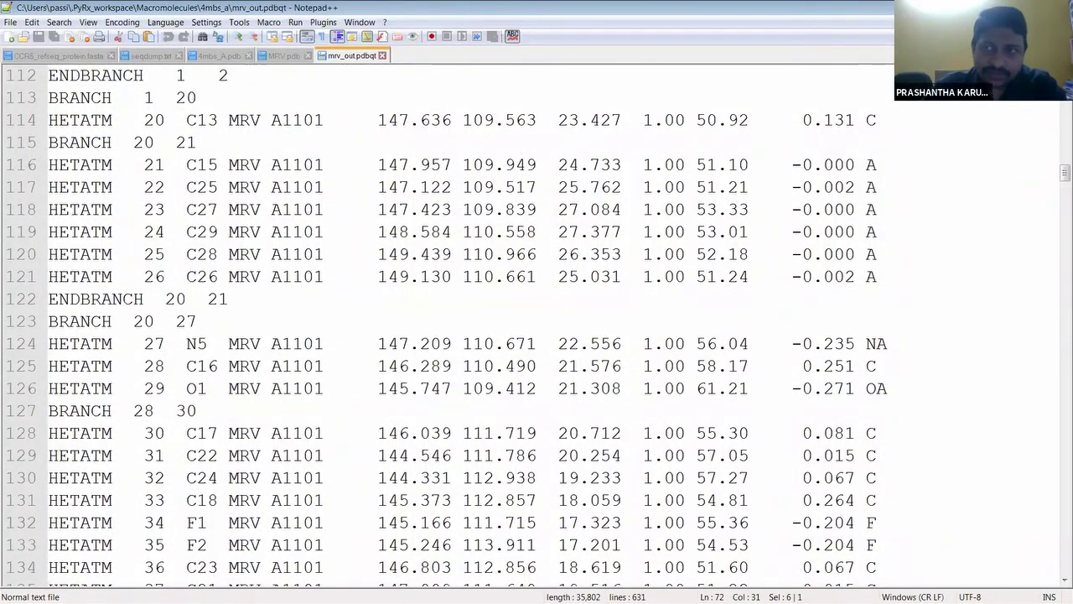
Step: Open the c33h43n3o6 docking output from the 4mbs_a folder with Edit with Notepad++
key("alt+Tab")
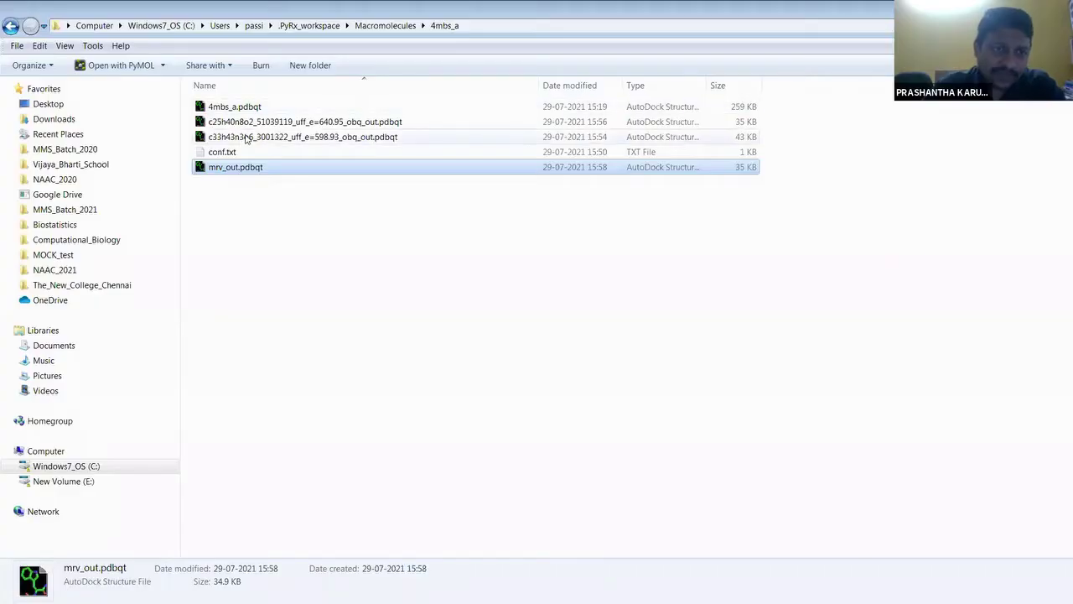
left_click(245, 137)
right_click(290, 137)
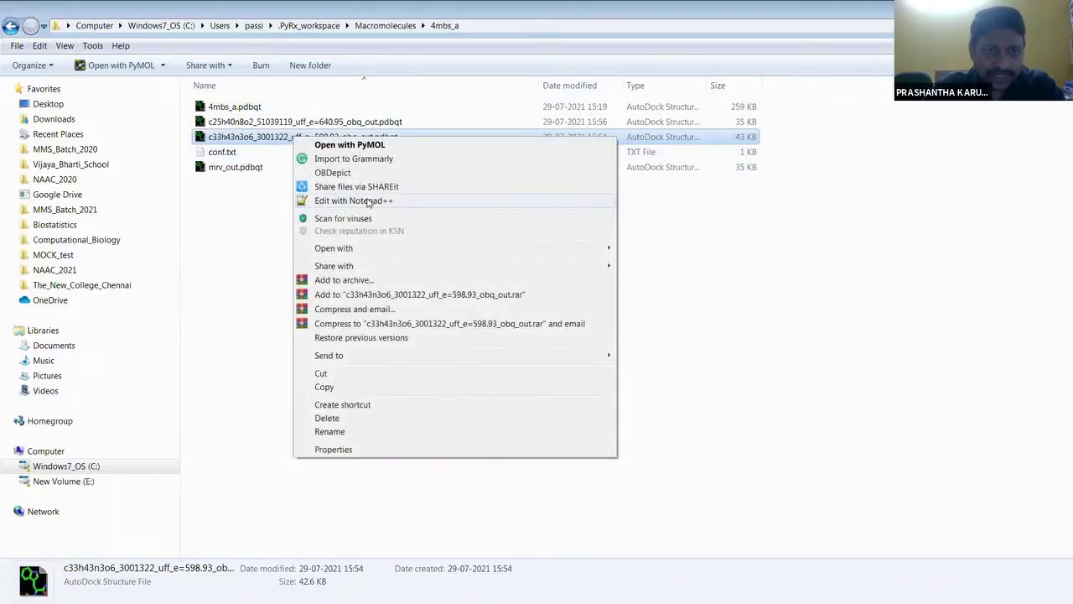
left_click(367, 201)
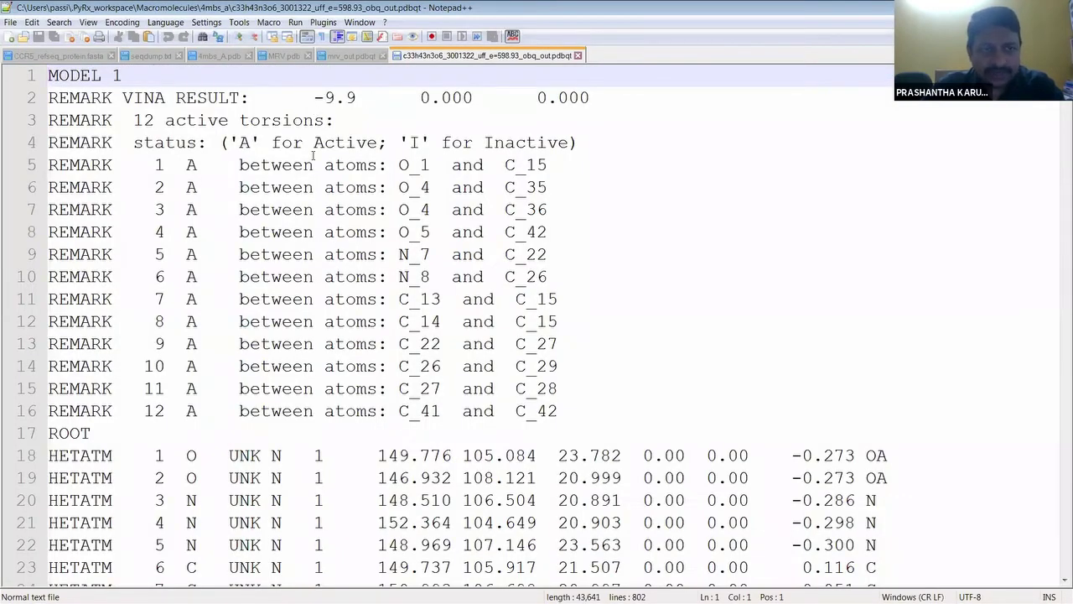
Step: Check model 1's -9.9 binding score and line 18's HETATM atom number and O atom type
left_click_drag(304, 98, 357, 98)
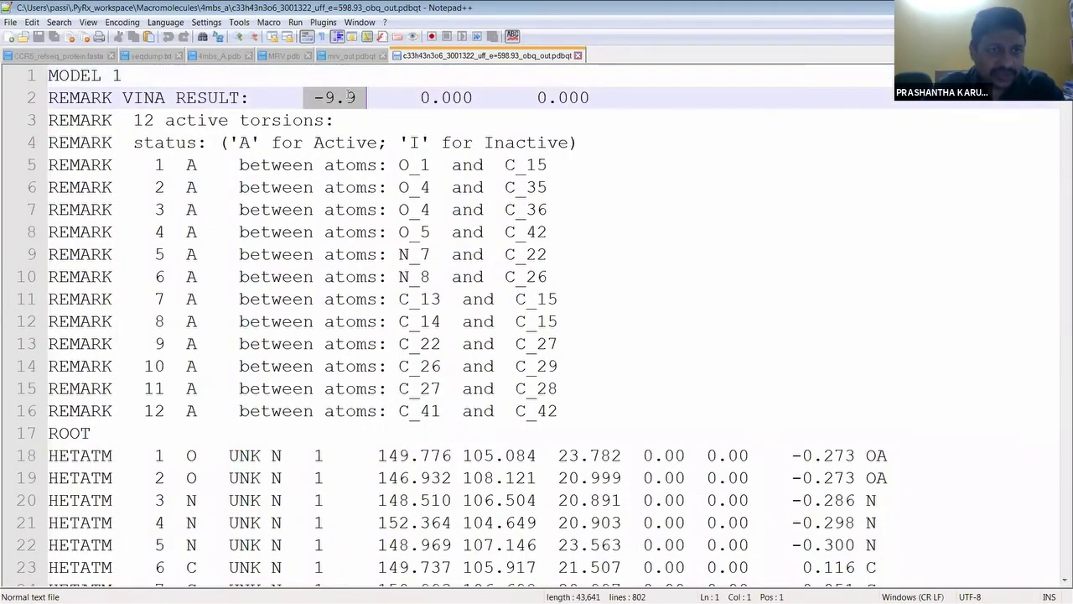
left_click(315, 98)
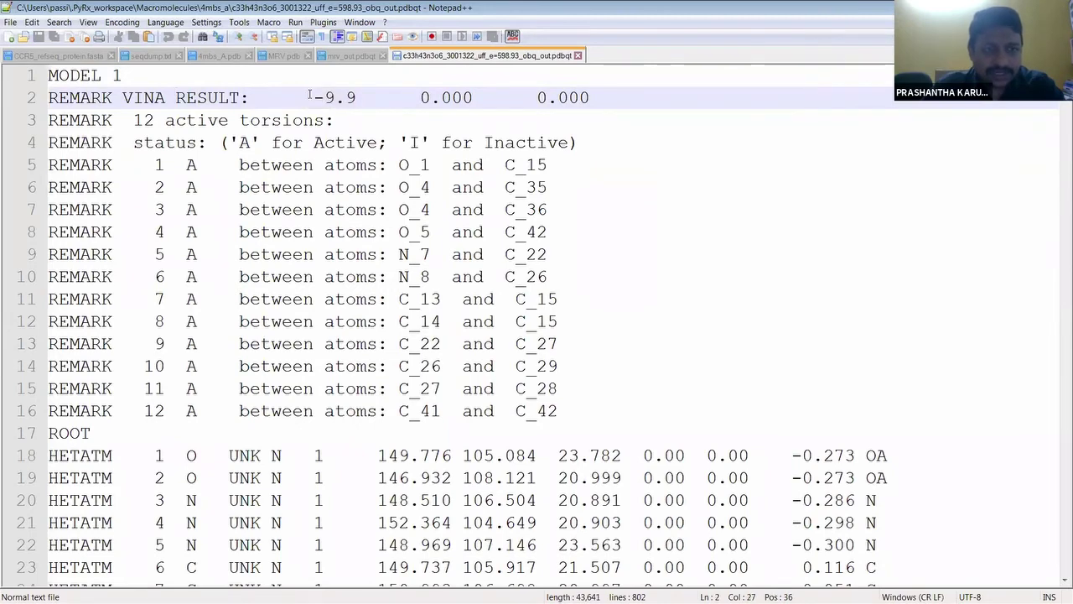
scroll(323, 408, "down", 1)
scroll(323, 408, "down", 2)
left_click(201, 258)
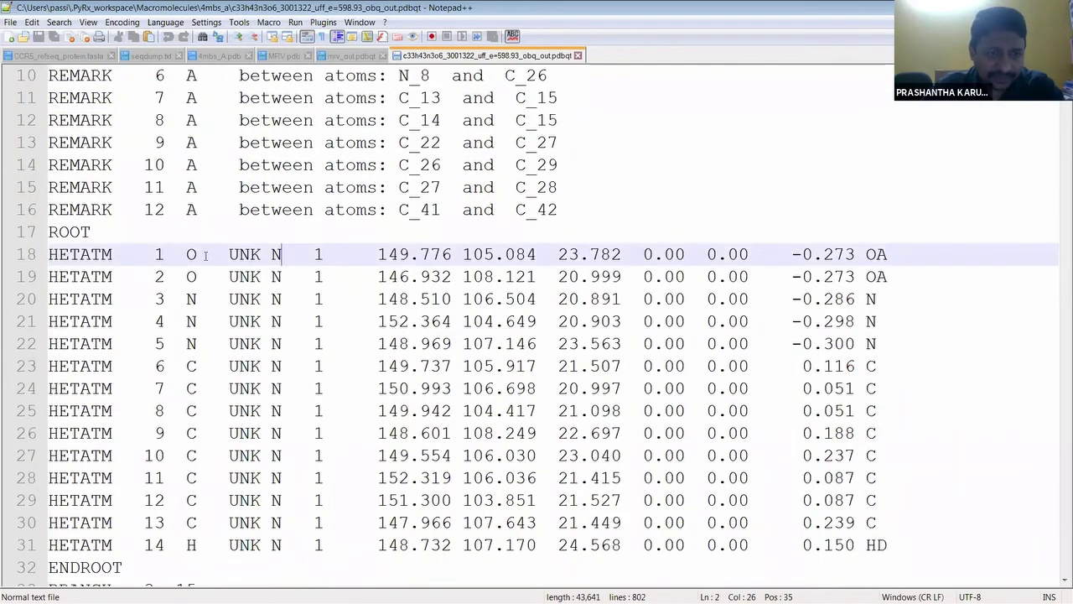
double_click(180, 257)
left_click(150, 257)
left_click_drag(150, 258, 176, 257)
scroll(216, 332, "down", 3)
scroll(249, 367, "up", 3)
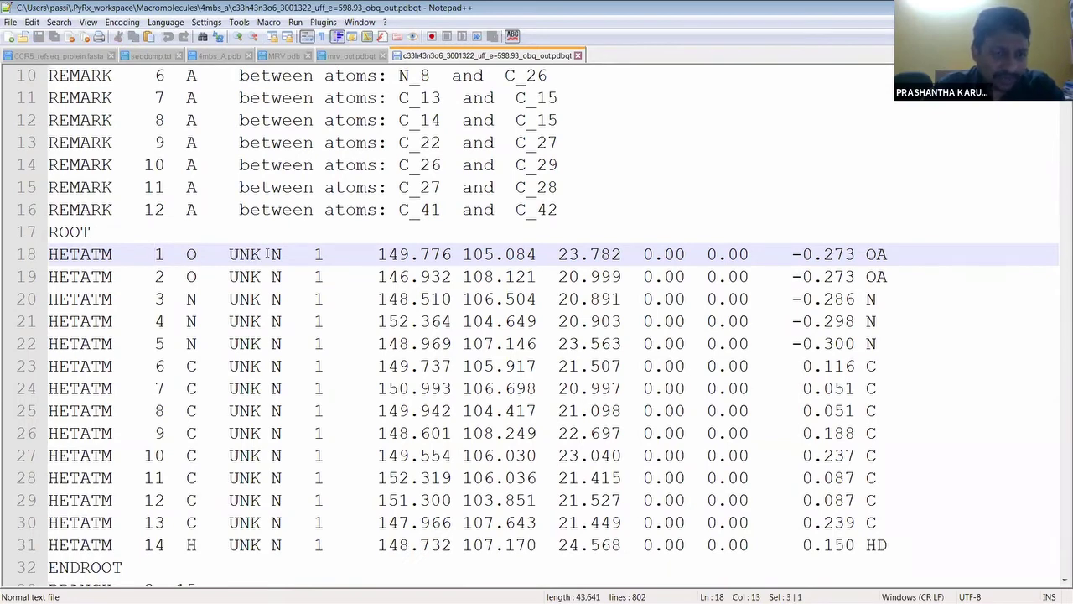
Step: Highlight the UNK residue names, N atoms, residue number 1 and line 19's 0.00 values
double_click(244, 254)
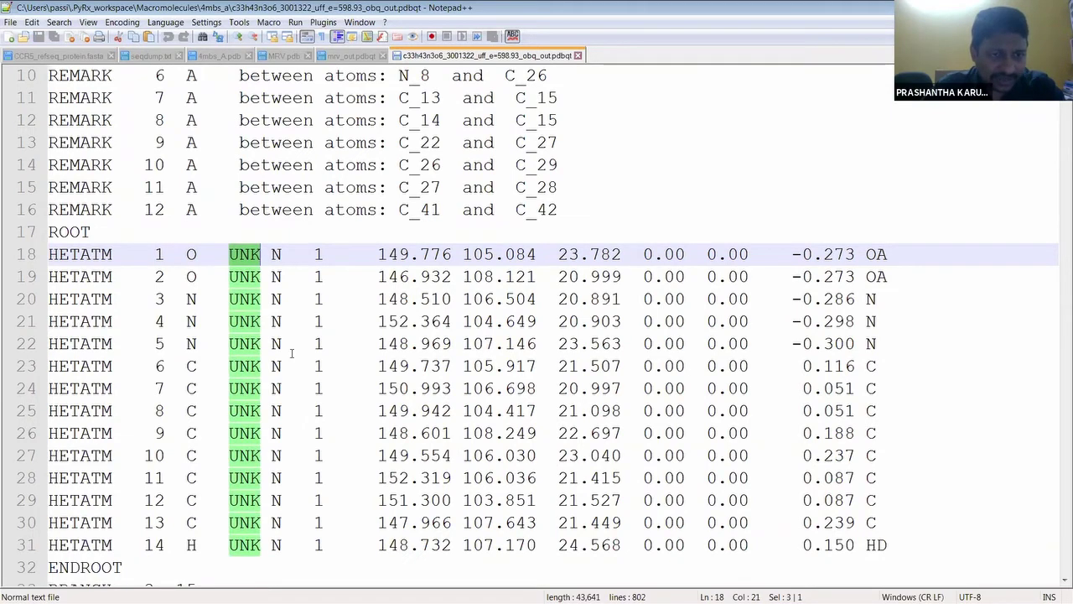
double_click(276, 254)
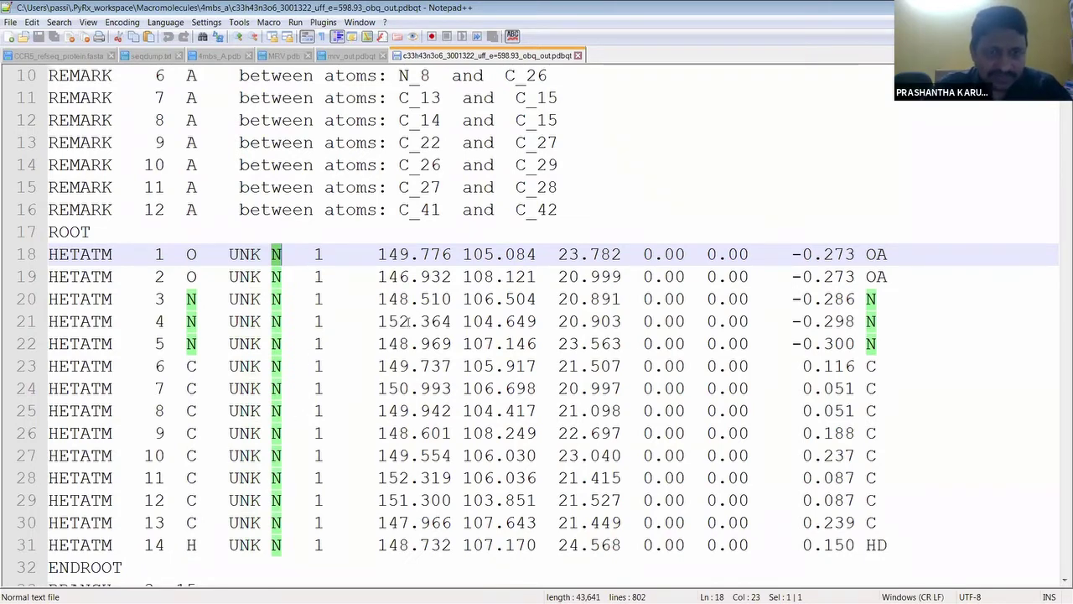
scroll(378, 322, "up", 1)
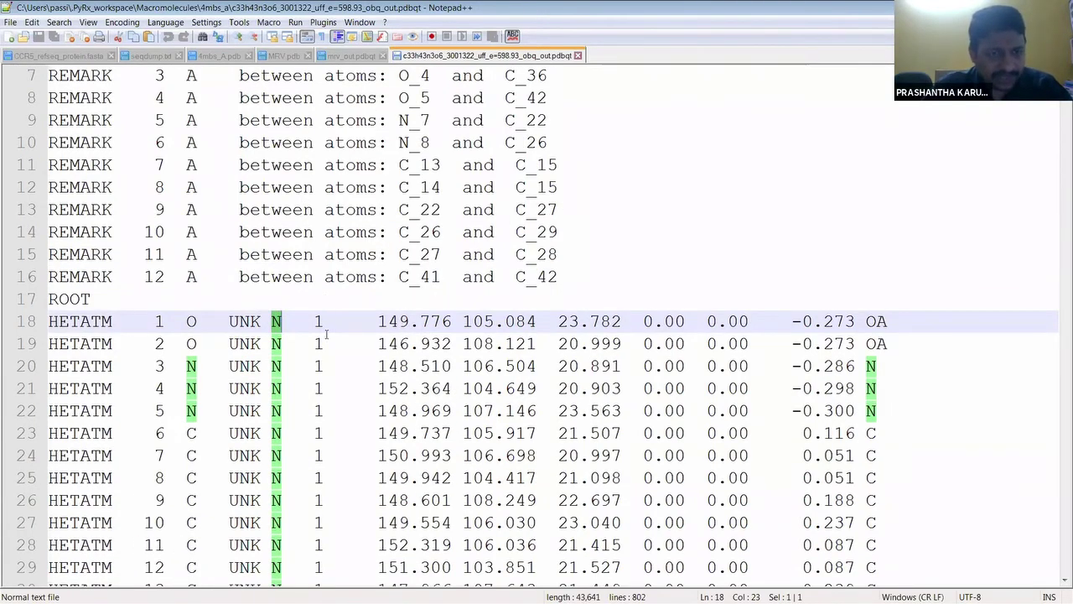
scroll(326, 350, "up", 2)
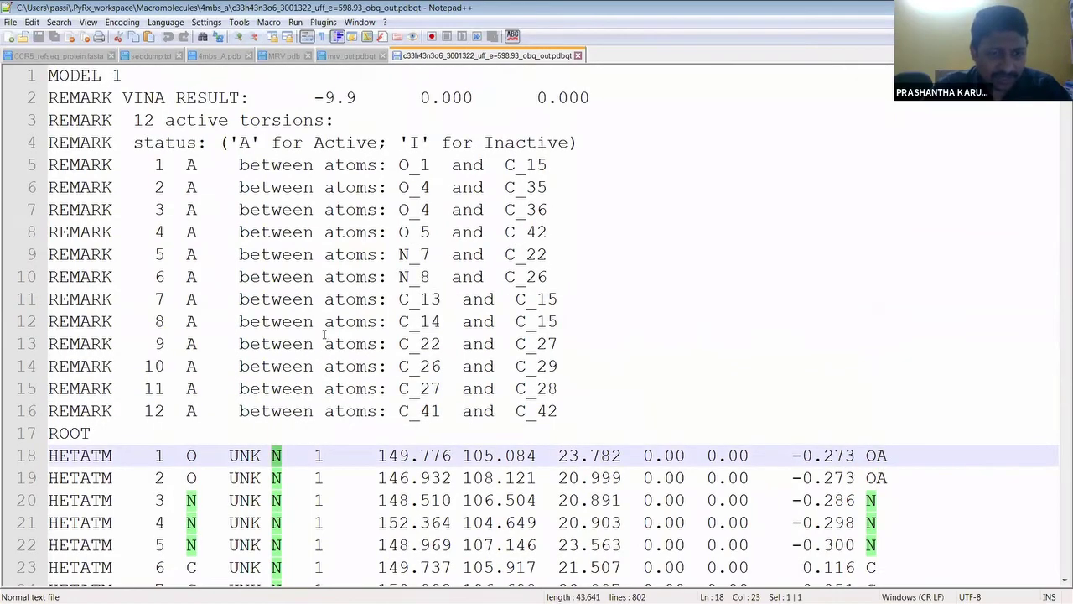
scroll(343, 202, "down", 16)
key("Right")
key("Right")
key("Right")
key("shift+Right")
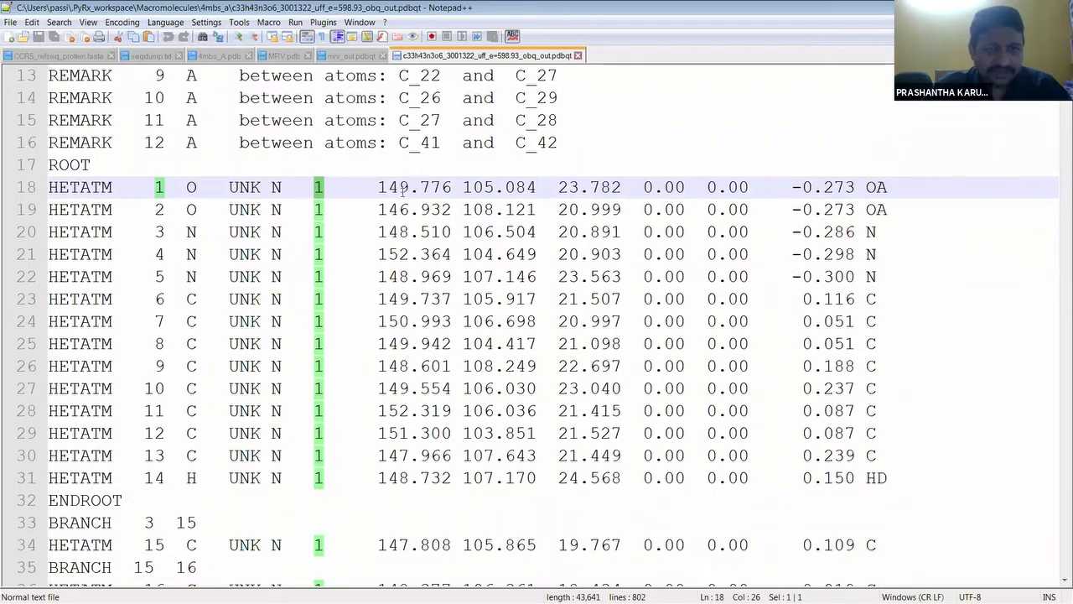
left_click(582, 245)
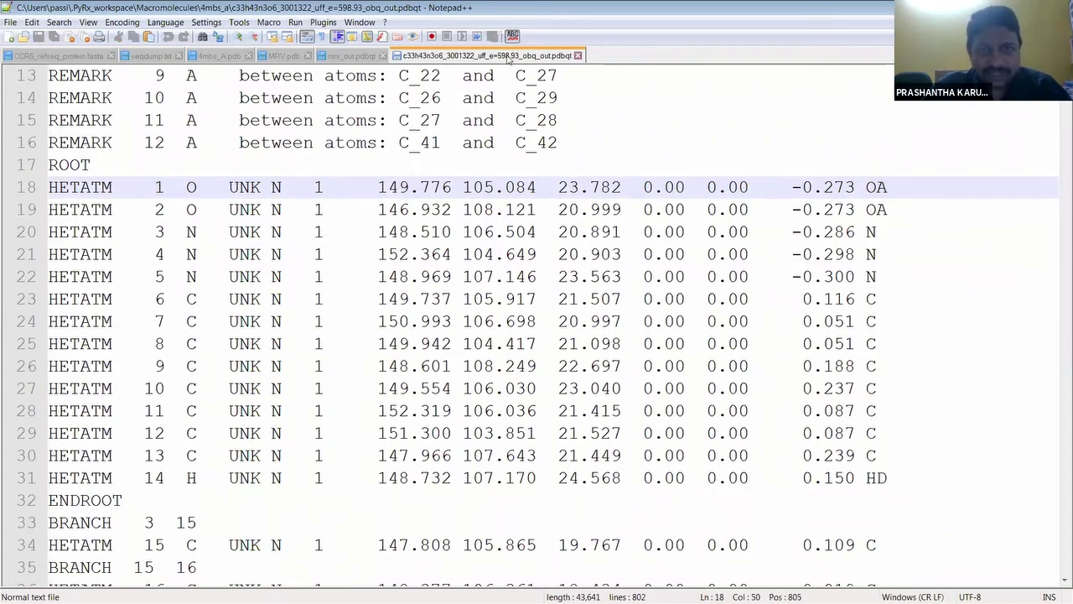
left_click(652, 211)
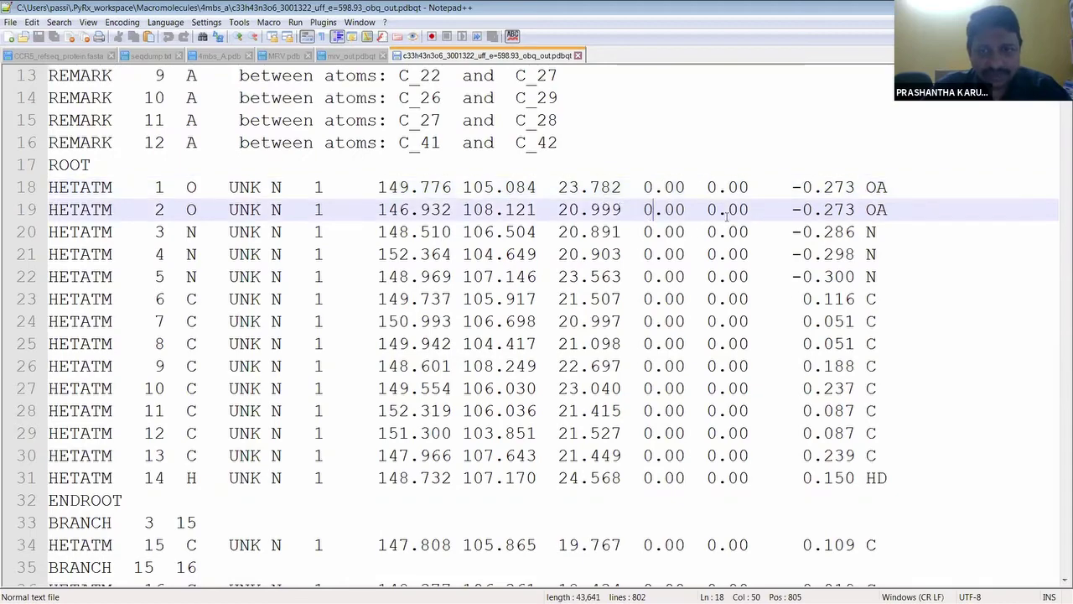
left_click(726, 216)
scroll(726, 217, "down", 1)
scroll(726, 216, "down", 14)
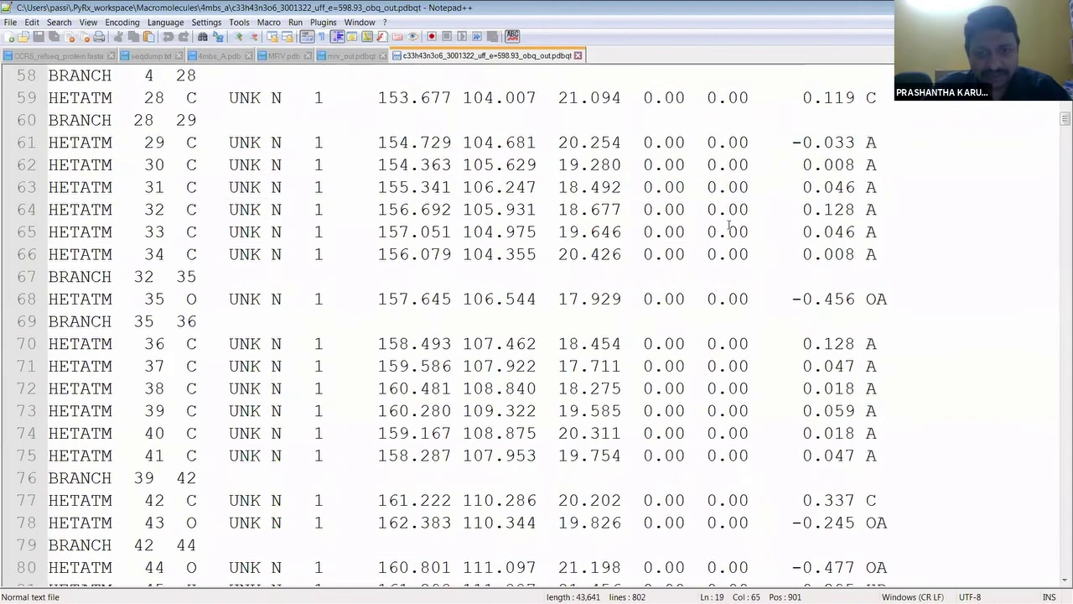
scroll(438, 82, "down", 5)
Step: Compare with mrv_out.pdbqt's 1.00 occupancy and 53.33 temperature factor, then return to the docked file
left_click(360, 56)
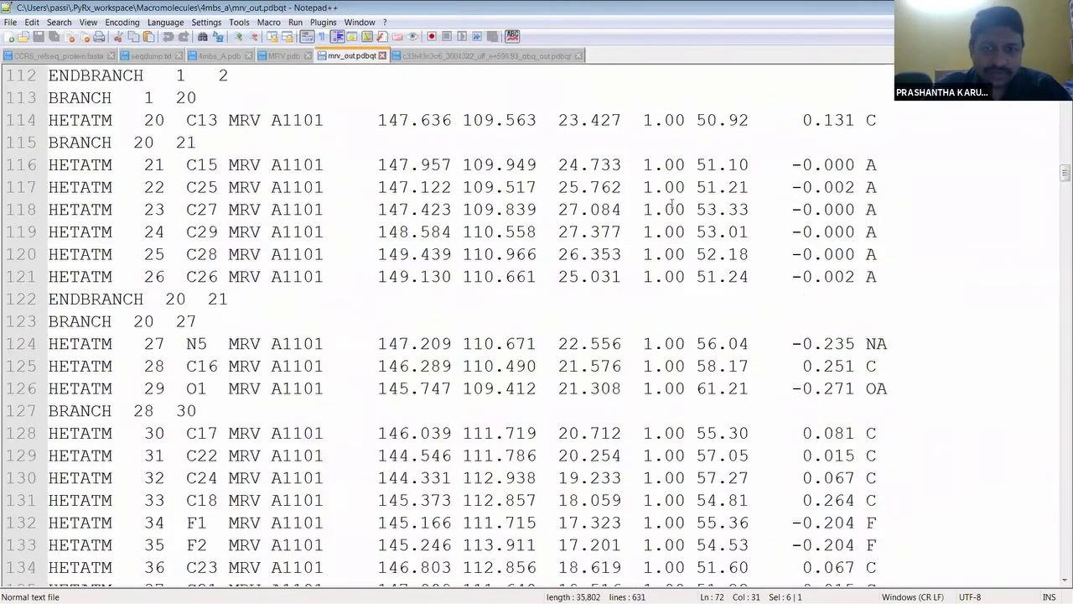
left_click_drag(685, 205, 643, 208)
left_click_drag(756, 209, 696, 208)
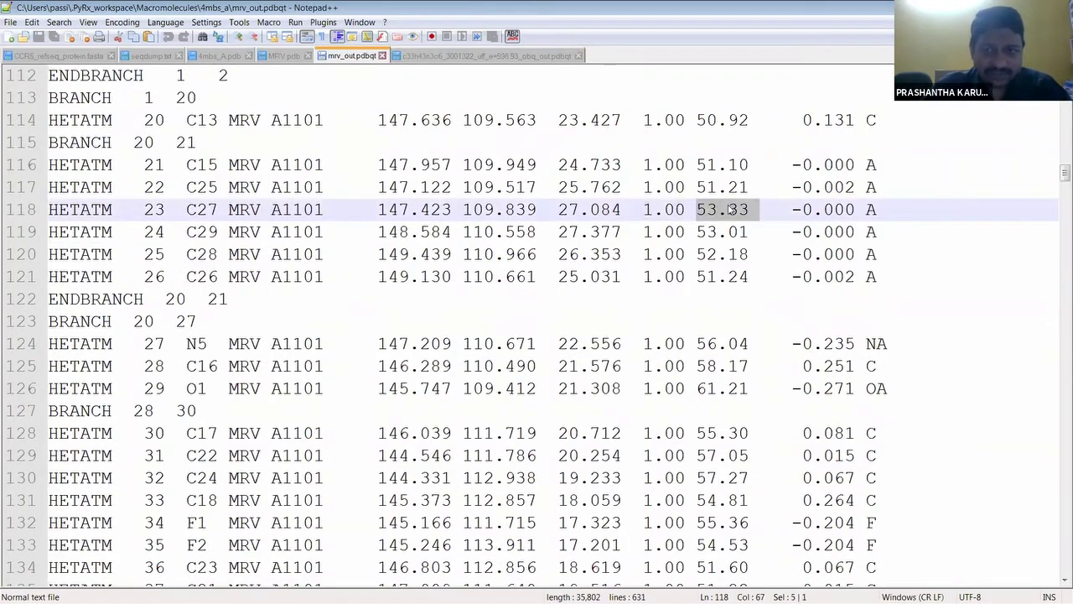
left_click(726, 209)
key("ctrl+Tab")
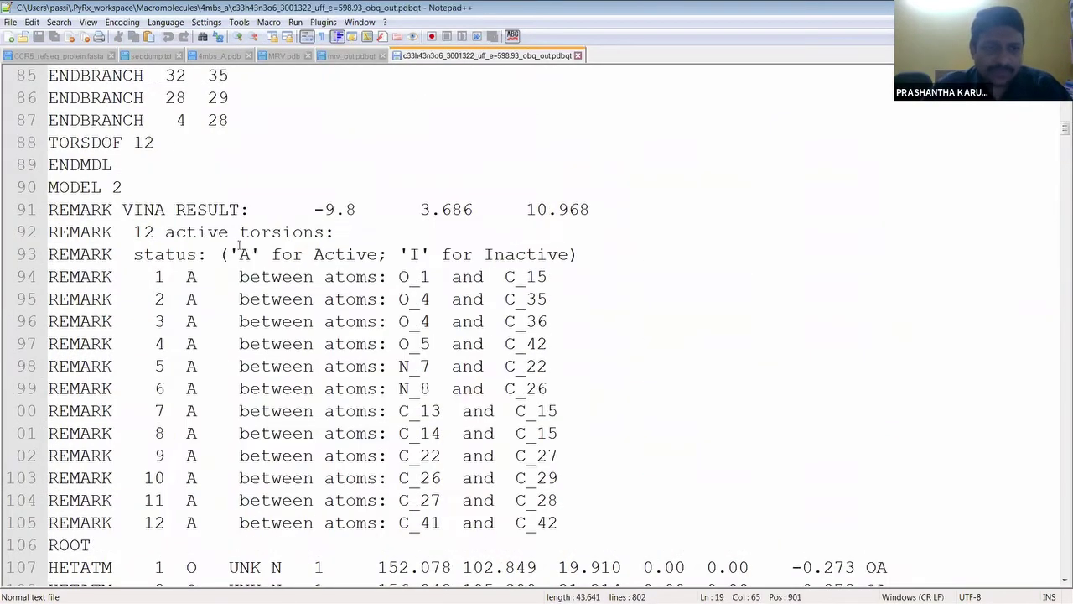
Step: Scroll through the remaining models, close the c33h43n3o6 output and return to the 4mbs_a folder
scroll(239, 245, "down", 1)
scroll(239, 245, "down", 14)
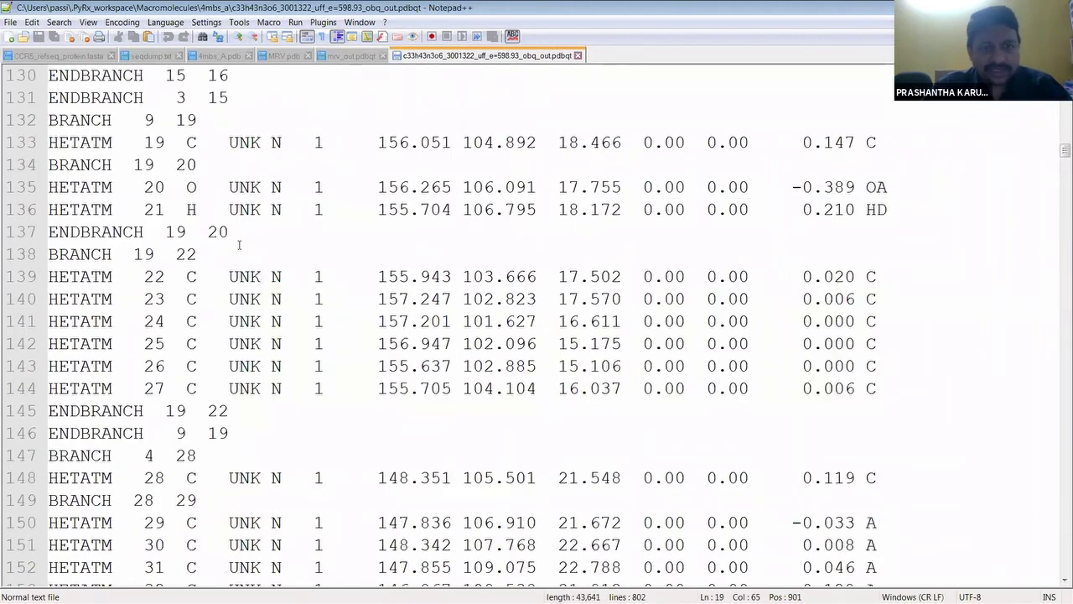
scroll(817, 276, "down", 20)
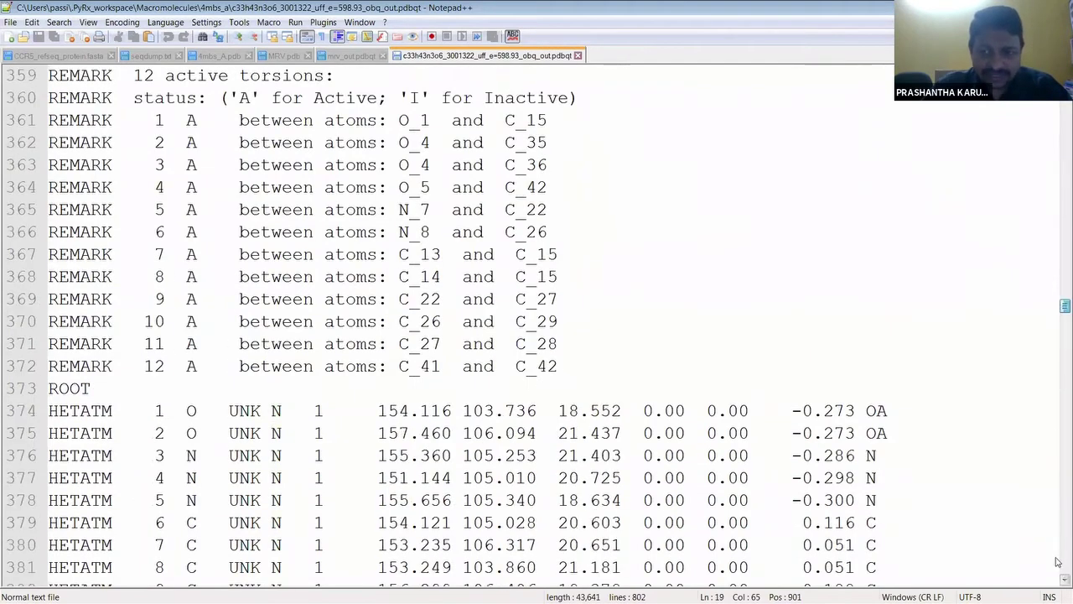
scroll(726, 238, "down", 20)
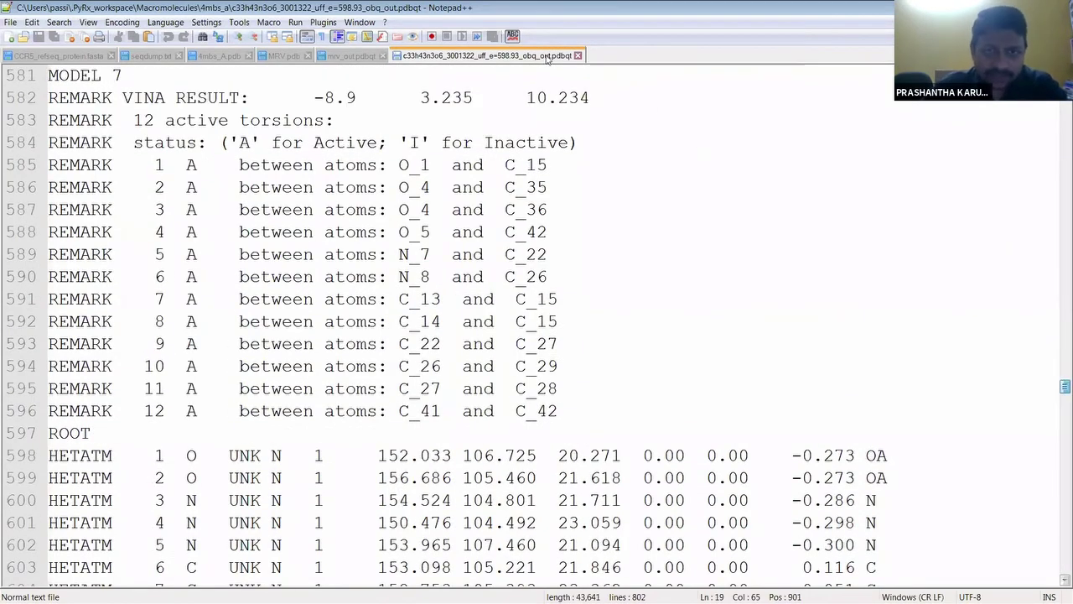
scroll(403, 76, "down", 20)
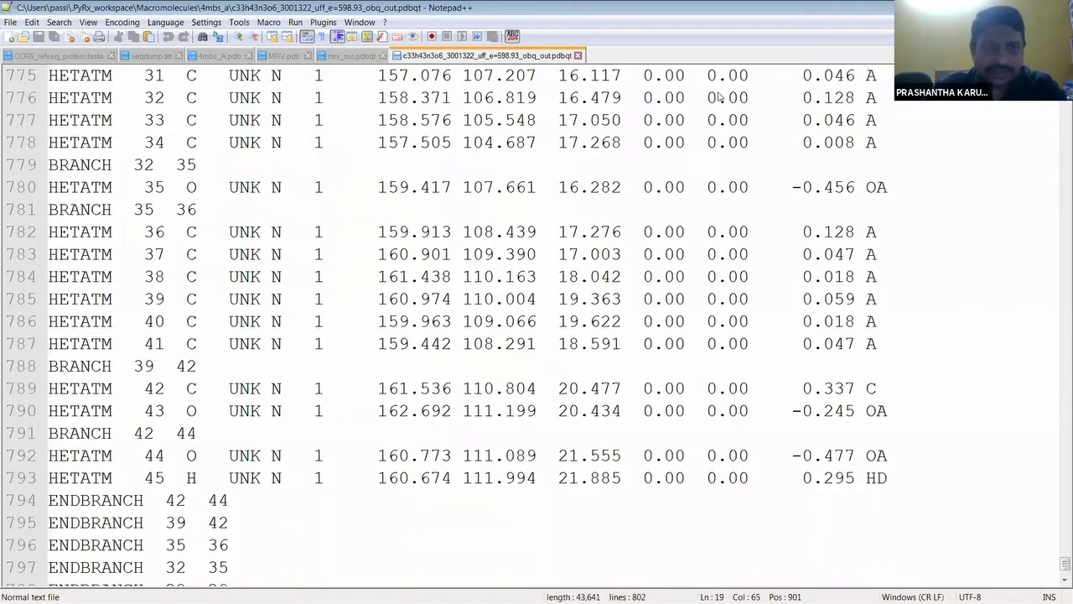
key("ctrl+w")
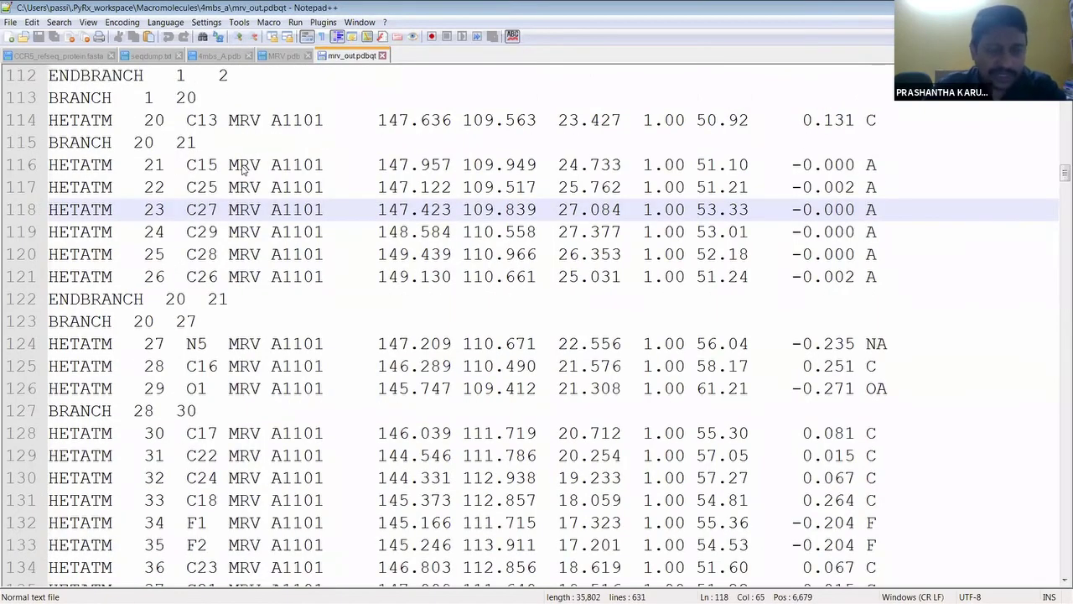
key("alt+Tab")
Step: Select mrv_out.pdbqt in the 4mbs_a folder and switch over to PyRx
left_click(242, 168)
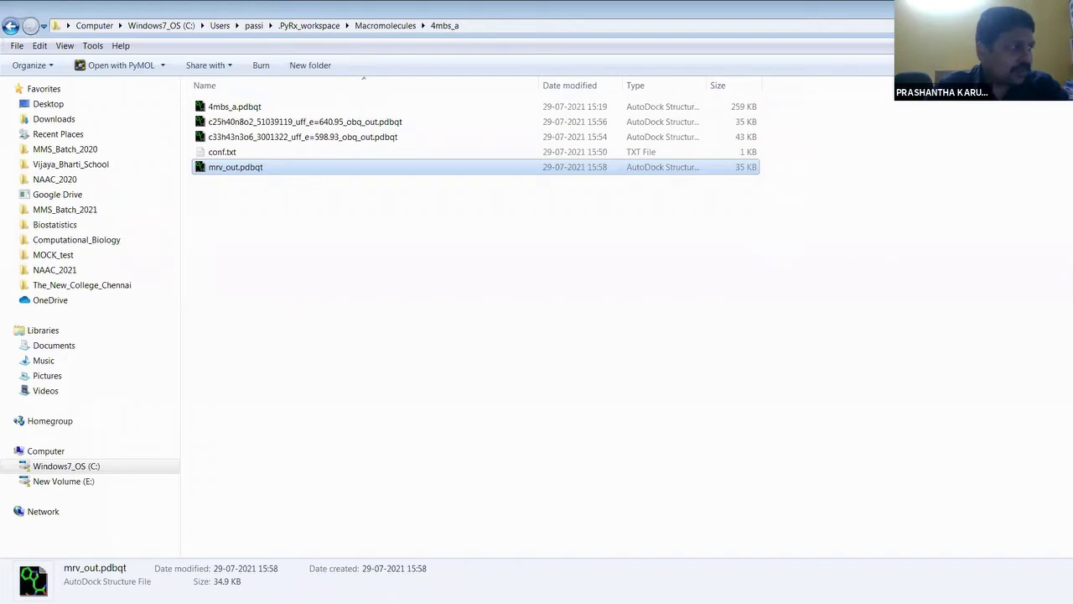
key("ctrl+space")
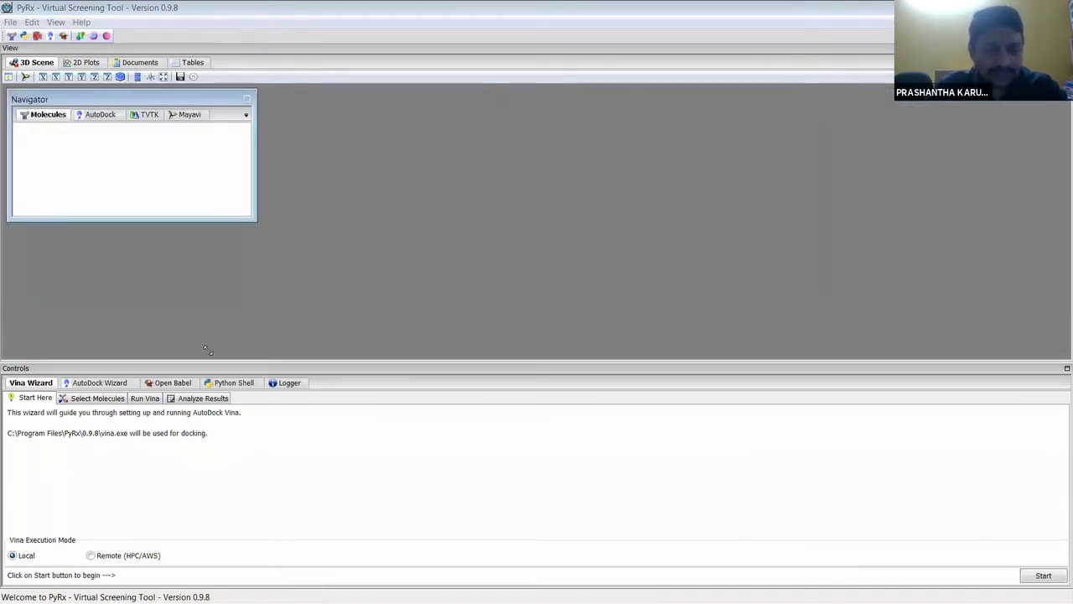
Step: Resize the Navigator and load Macromolecules\4mbs_a\mrv_out.pdbqt in Analyze Results
left_click_drag(207, 349, 209, 350)
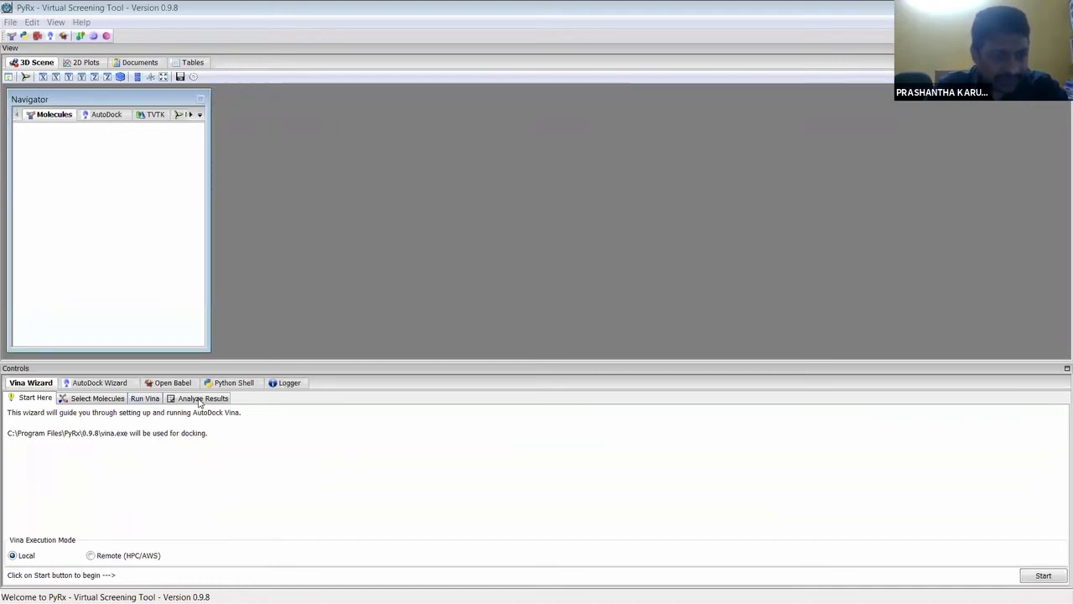
left_click(200, 399)
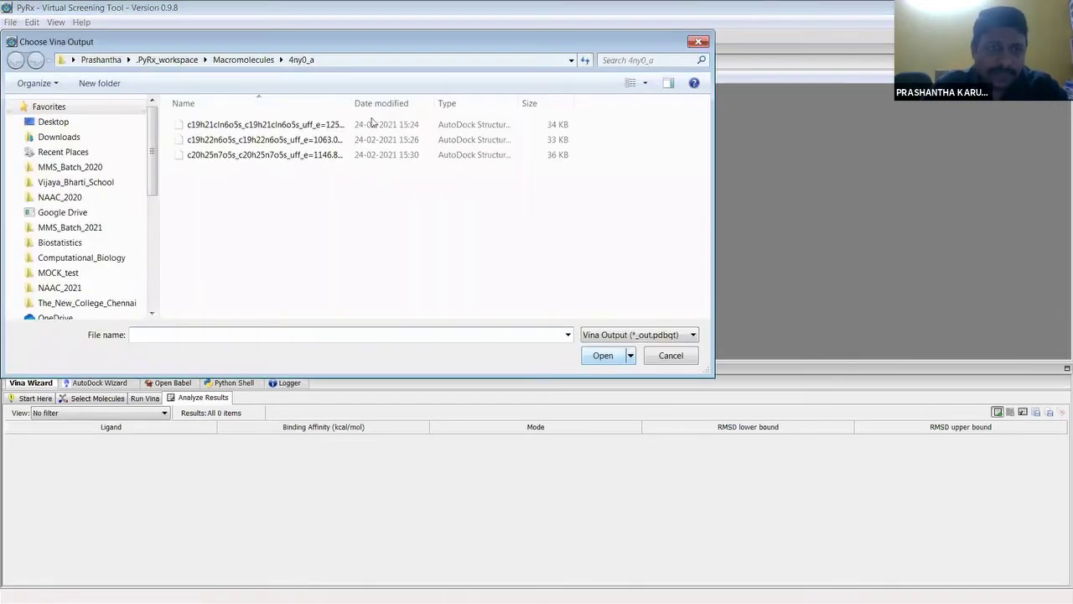
left_click(251, 61)
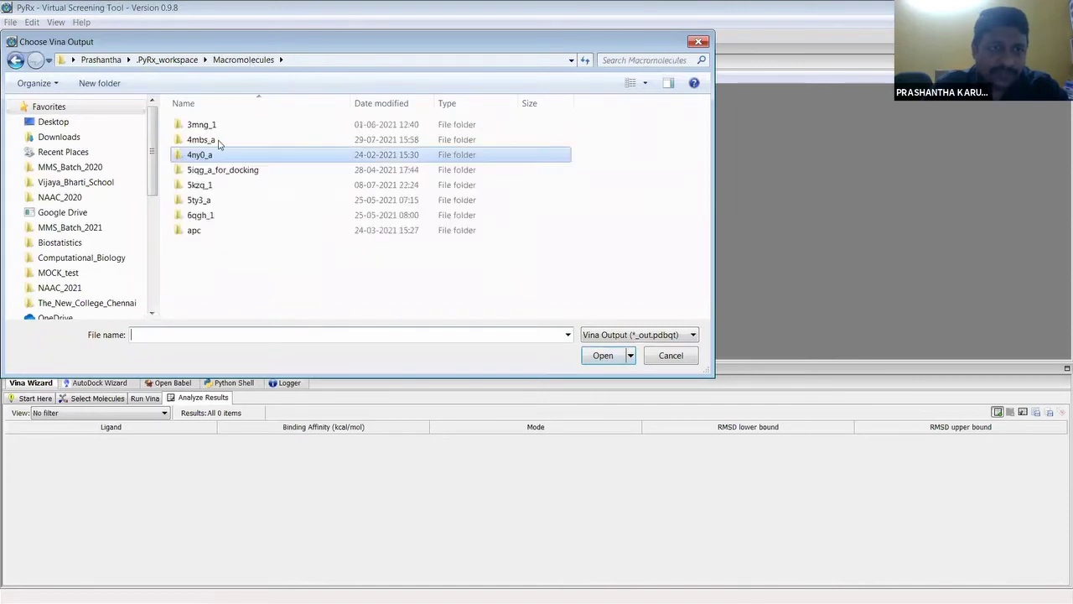
double_click(218, 141)
left_click(227, 156)
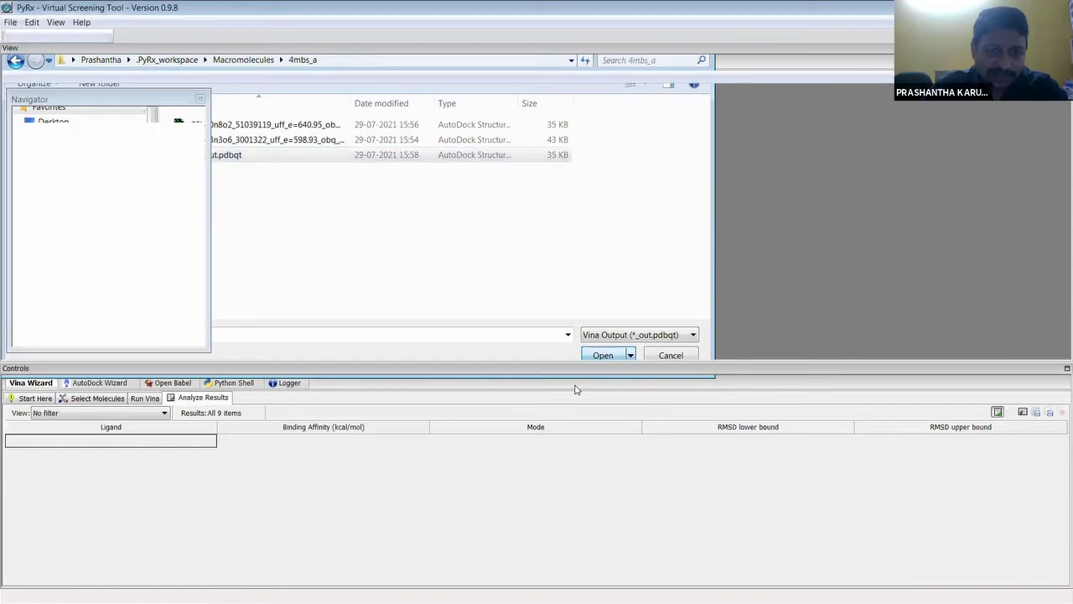
left_click(235, 447)
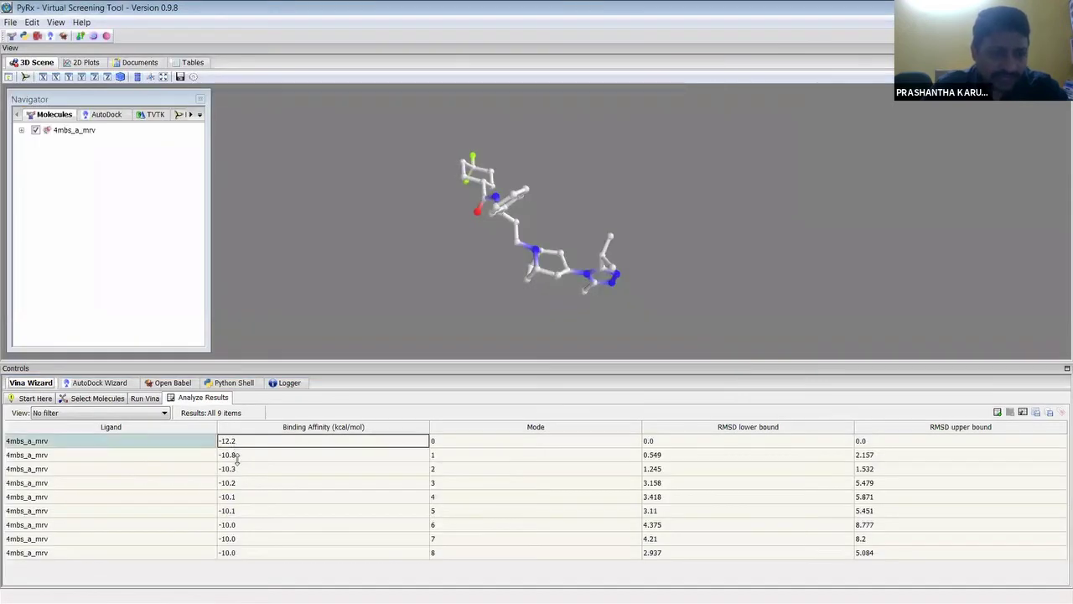
left_click(238, 456)
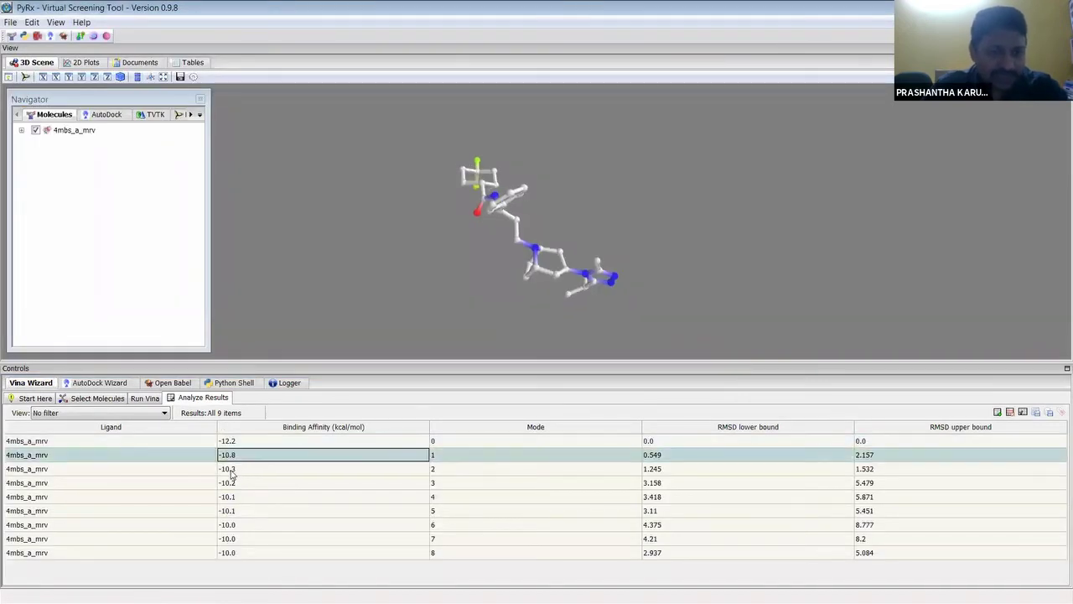
left_click(233, 470)
left_click(242, 442)
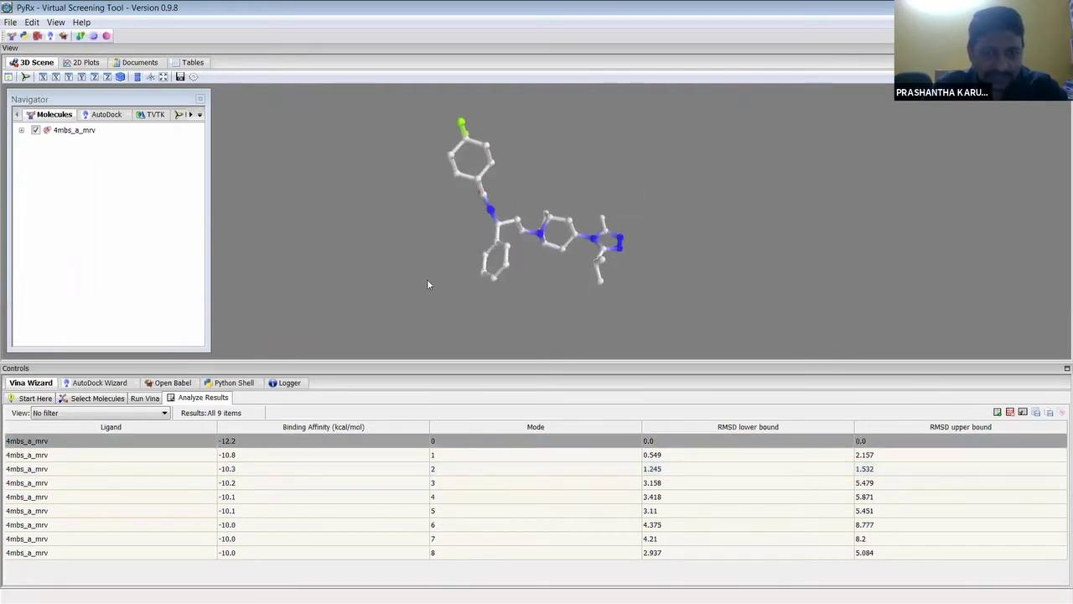
left_click(232, 456)
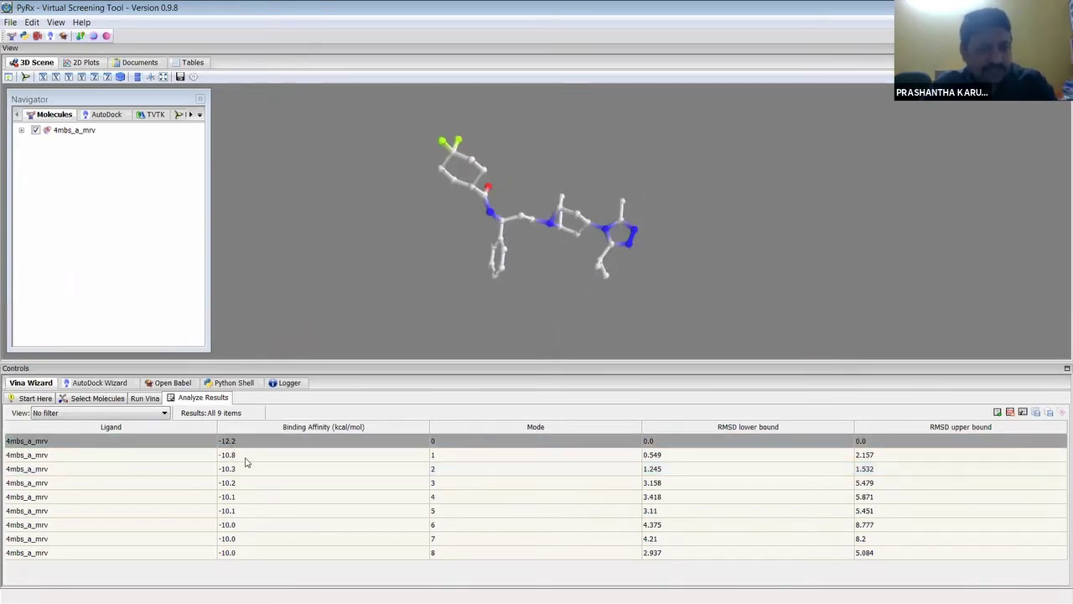
left_click(243, 457)
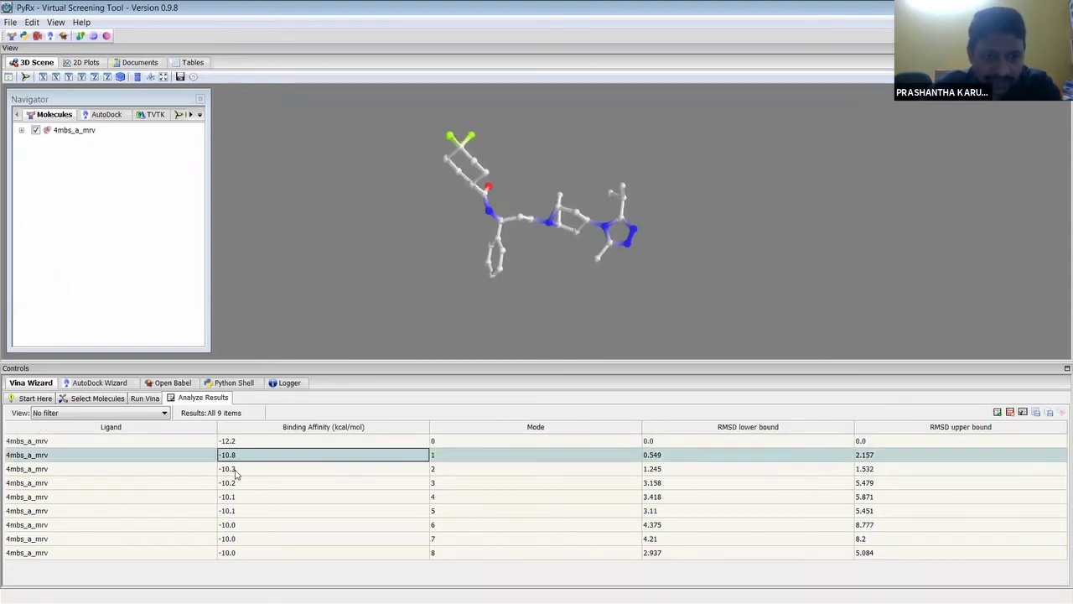
left_click(236, 473)
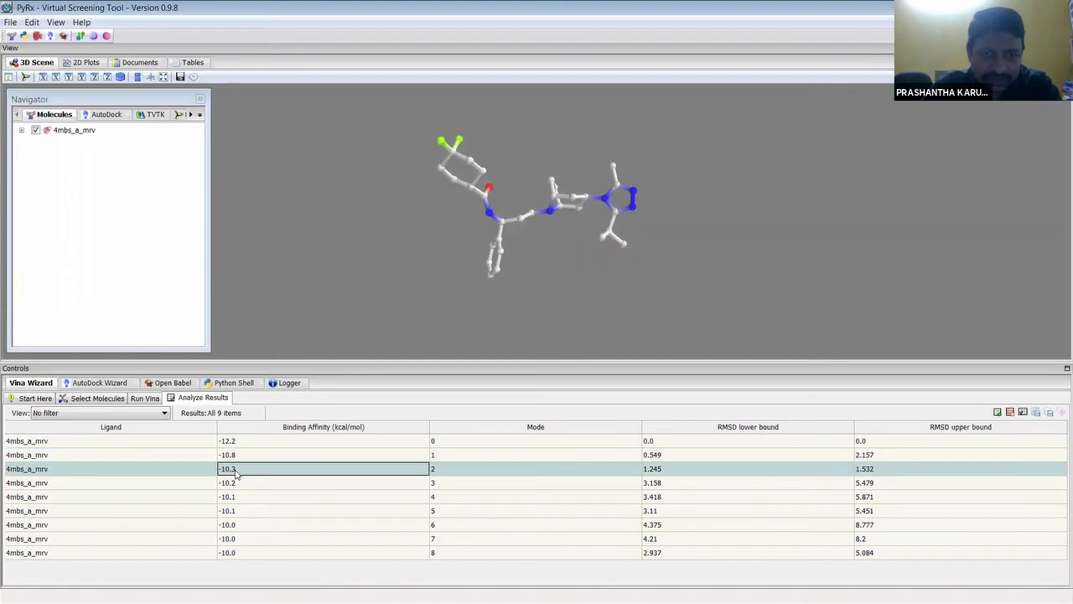
left_click(237, 485)
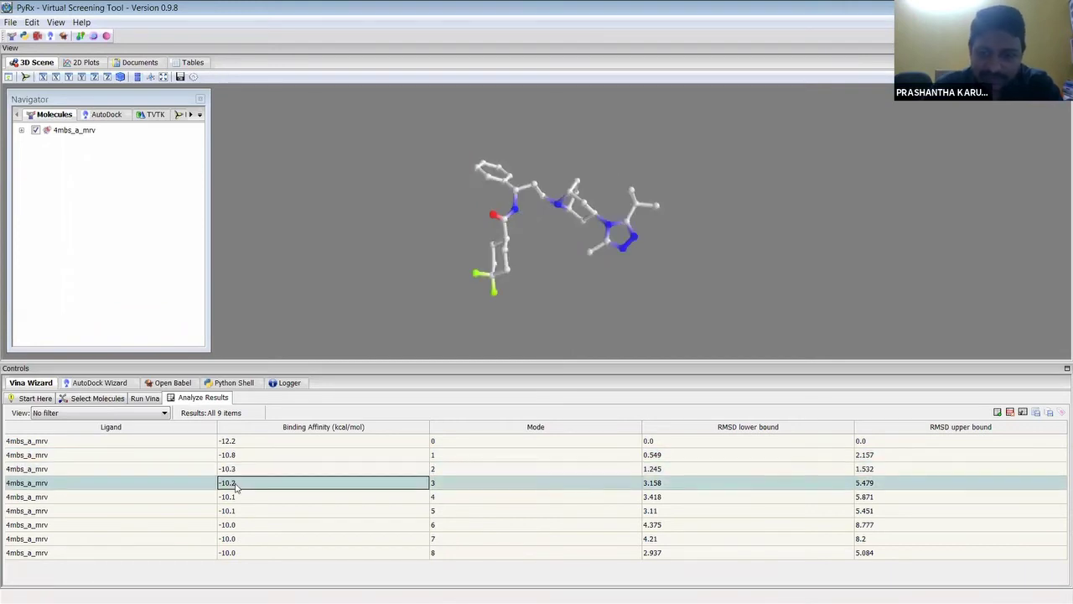
key("Down")
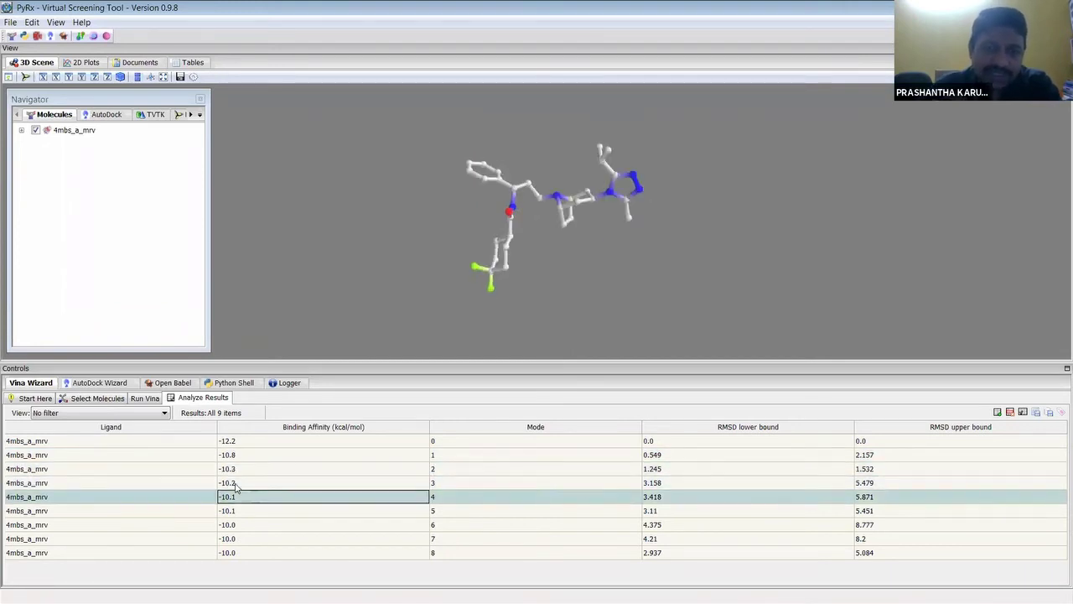
key("Down")
key("Down")
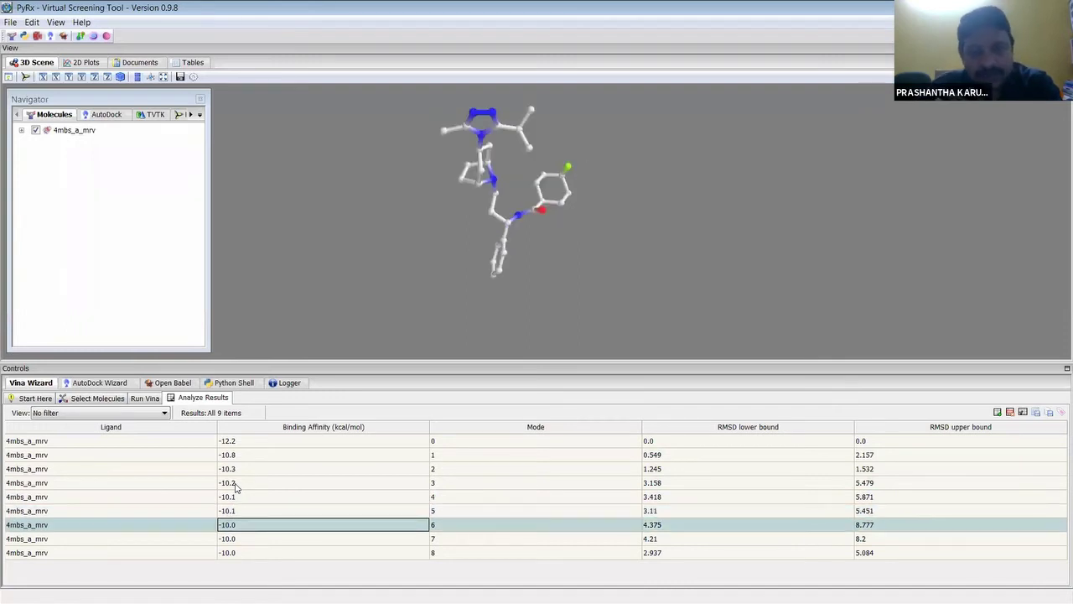
key("Down")
key("Down")
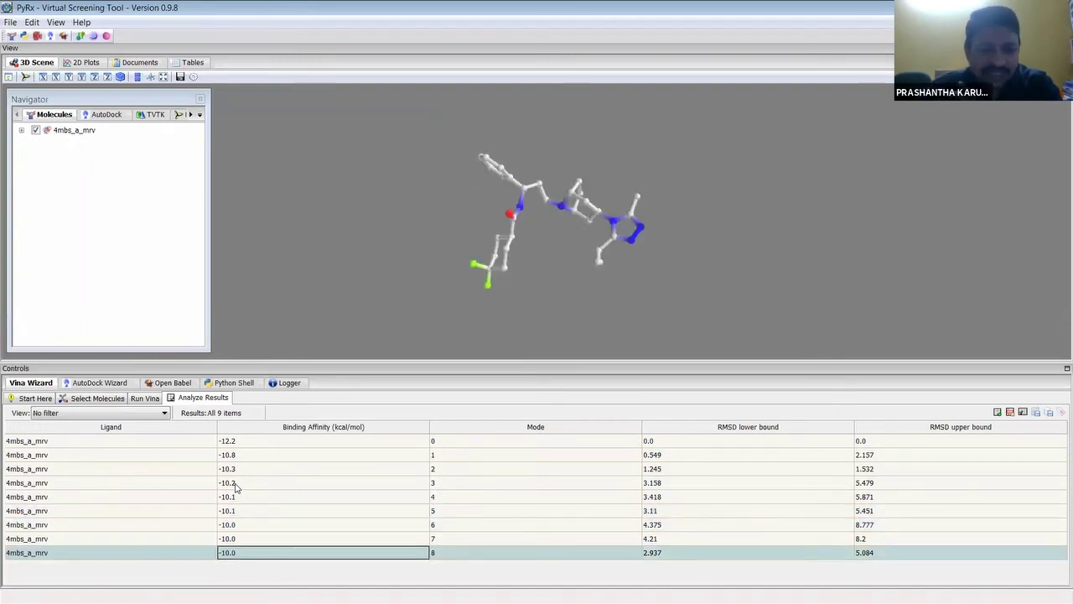
key("Up")
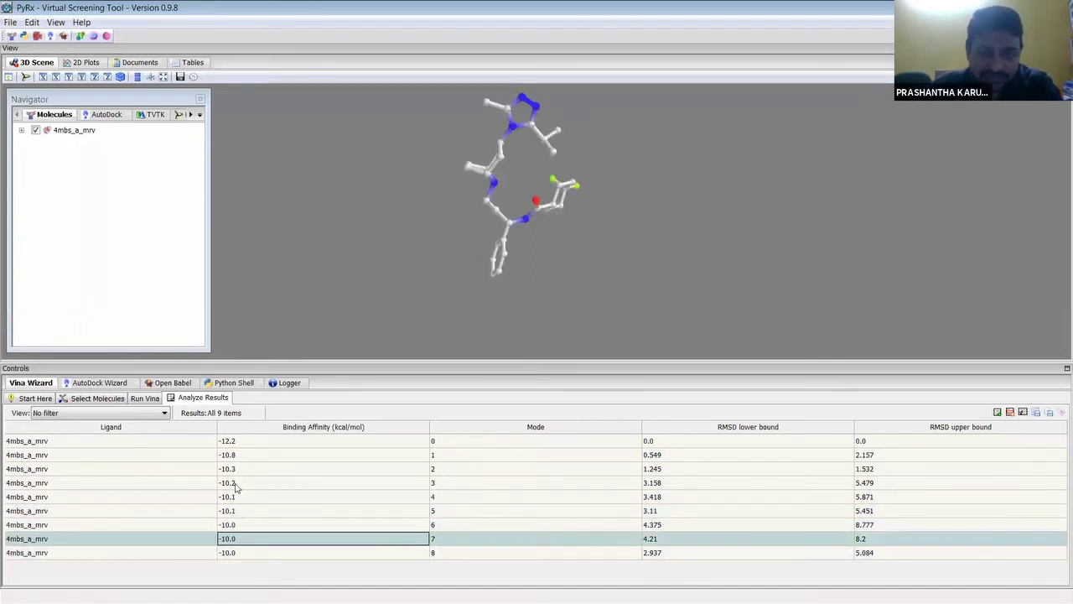
left_click(236, 484)
key("Up")
key("Up")
key("Up")
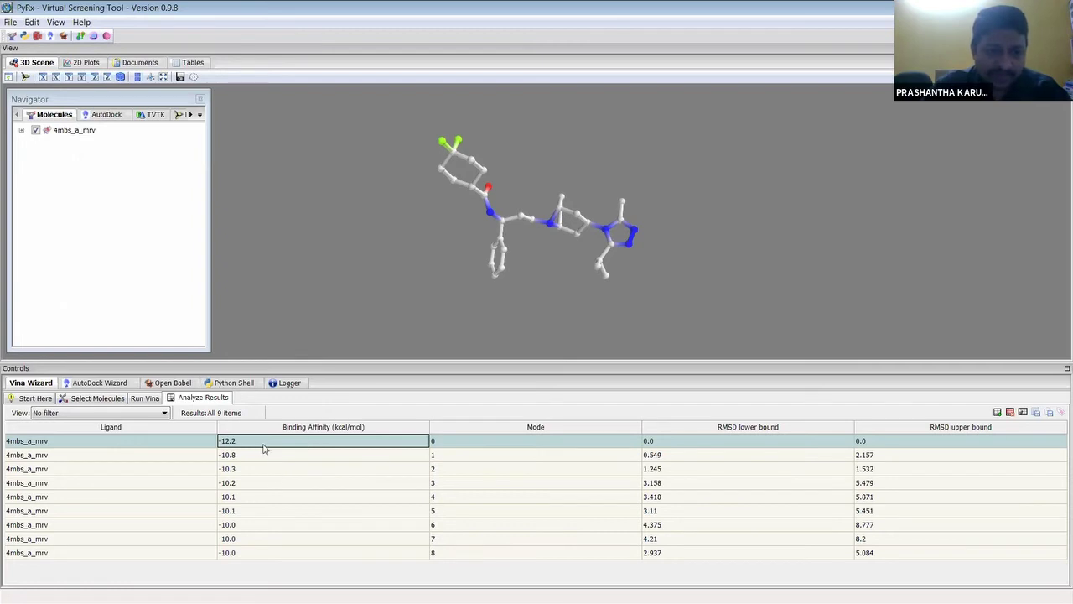
left_click(239, 457)
left_click(239, 443)
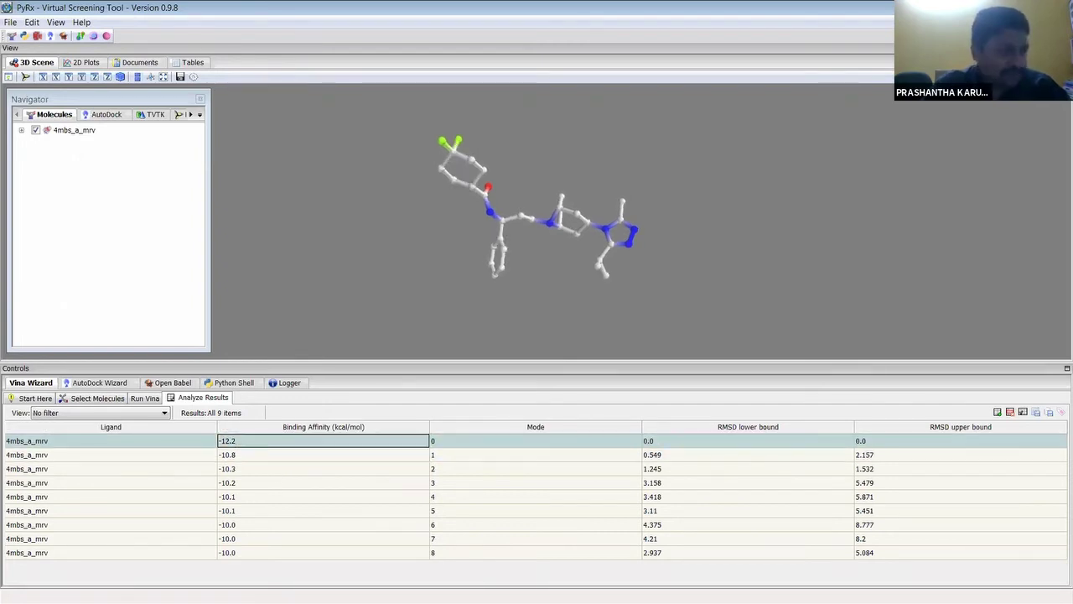
key("alt+Tab")
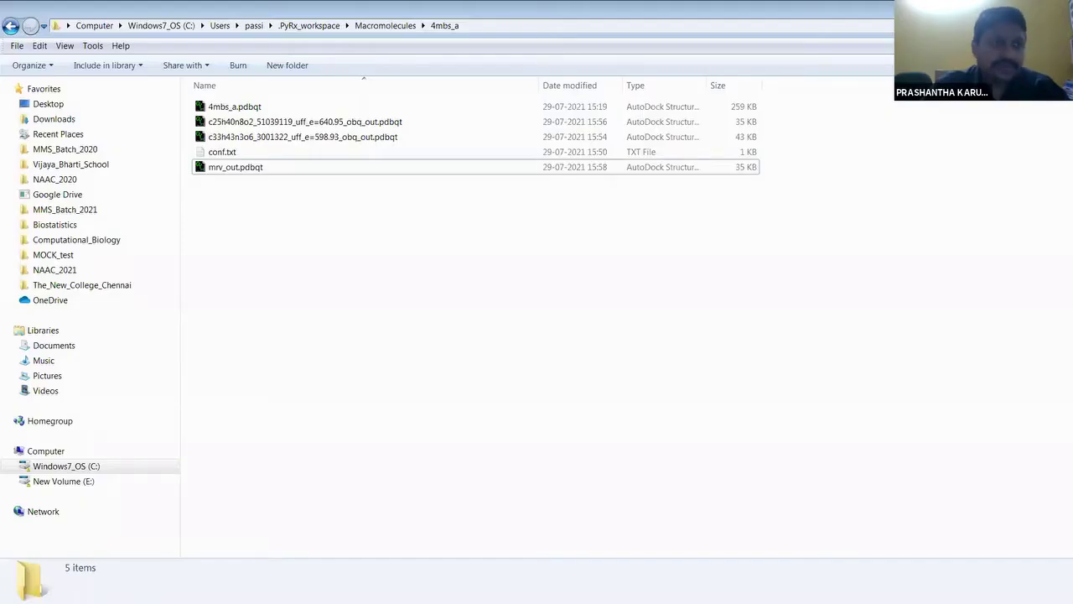
key("alt+Tab")
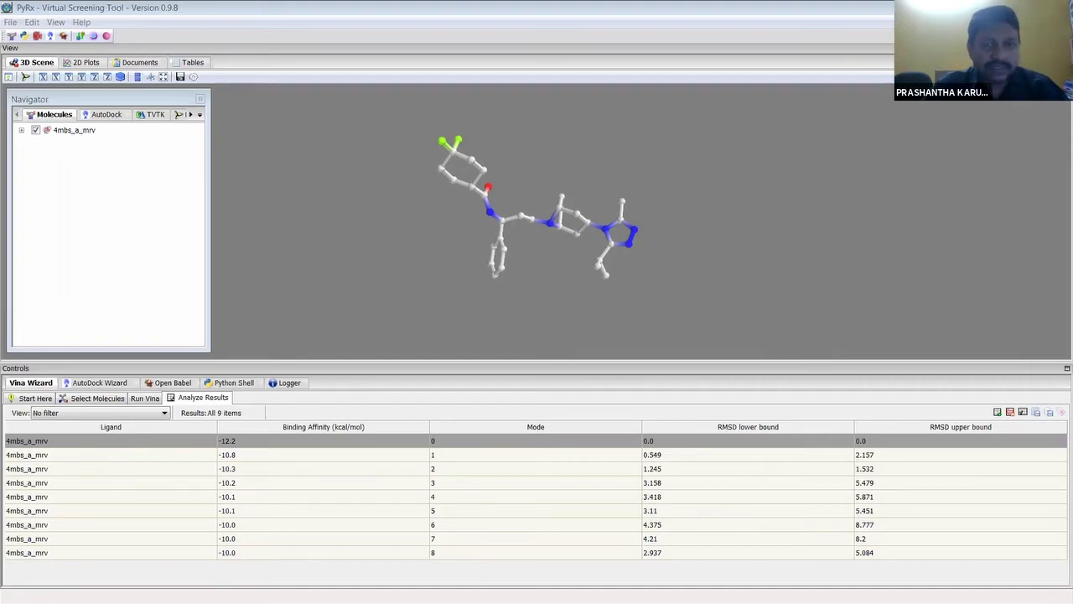
Step: Bring up Untitled.png, the hand-drawn 4MBS docking diagram, in Windows Photo Viewer
key("alt+Tab")
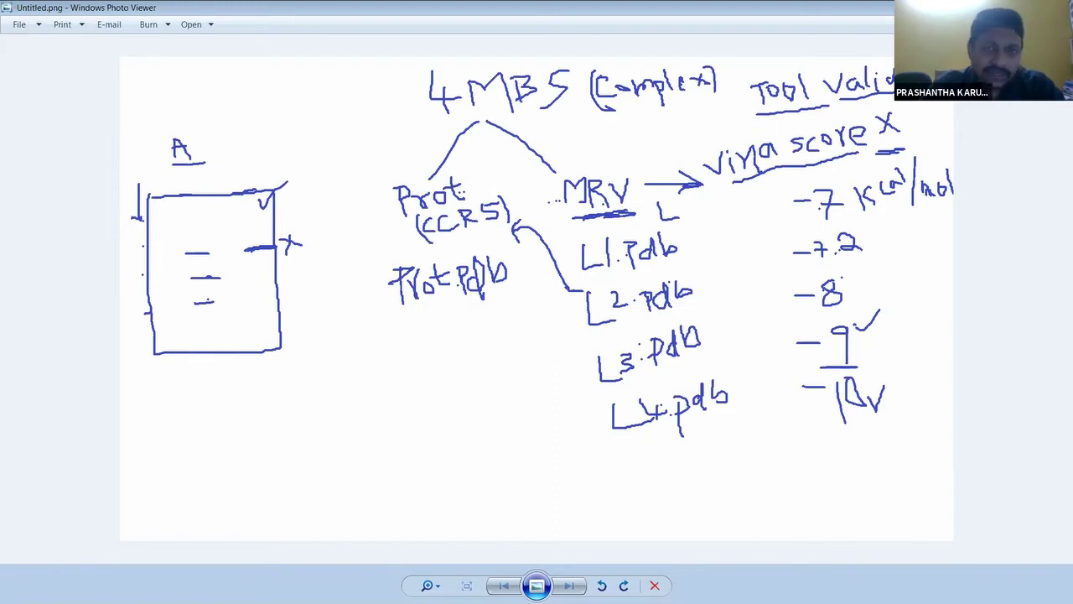
Step: Reopen the recent mrv_out.pdbqt in Notepad++, mark its -12.2 score on line 2, then return to the diagram
key("alt+Tab")
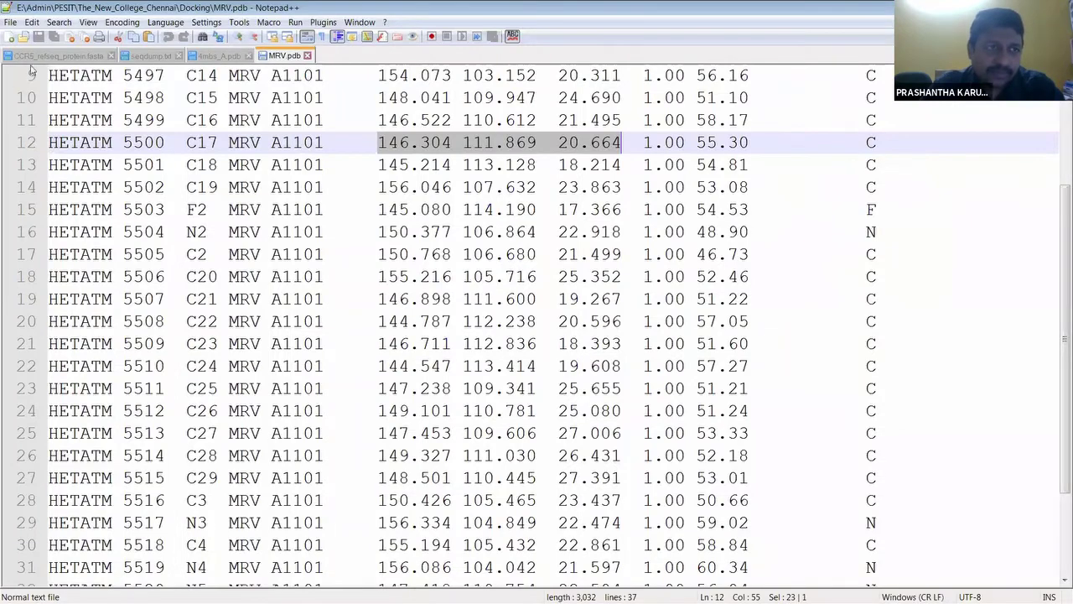
left_click(12, 21)
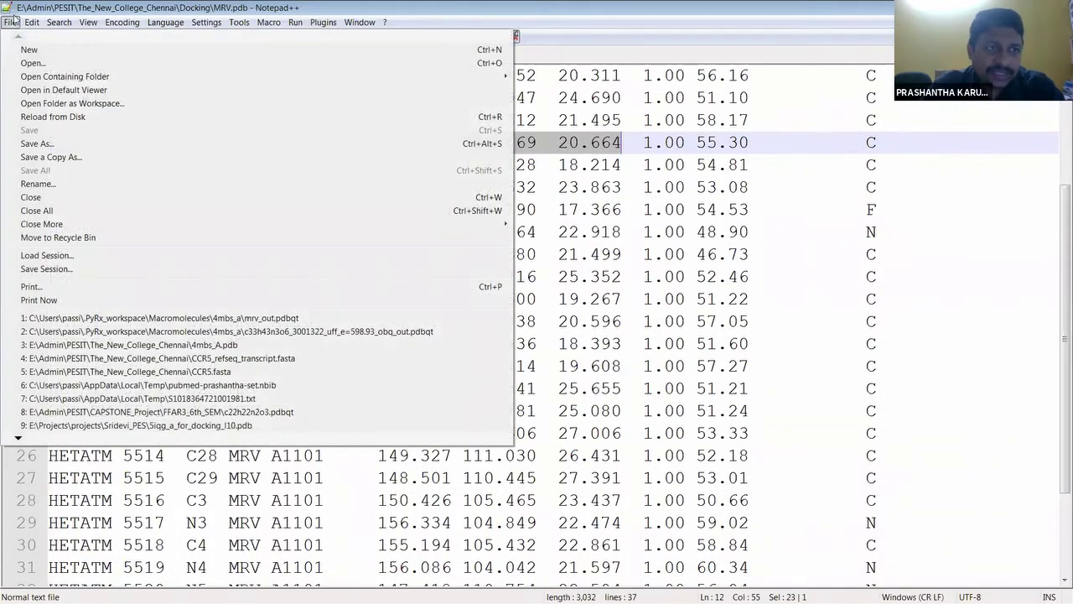
left_click(202, 318)
left_click_drag(305, 98, 357, 98)
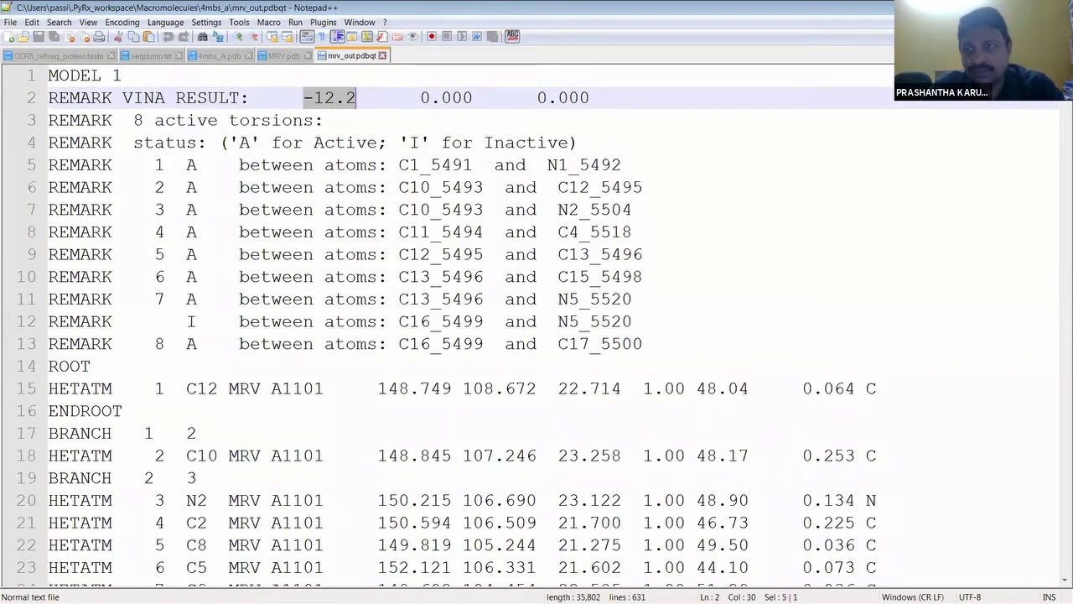
key("alt+Tab")
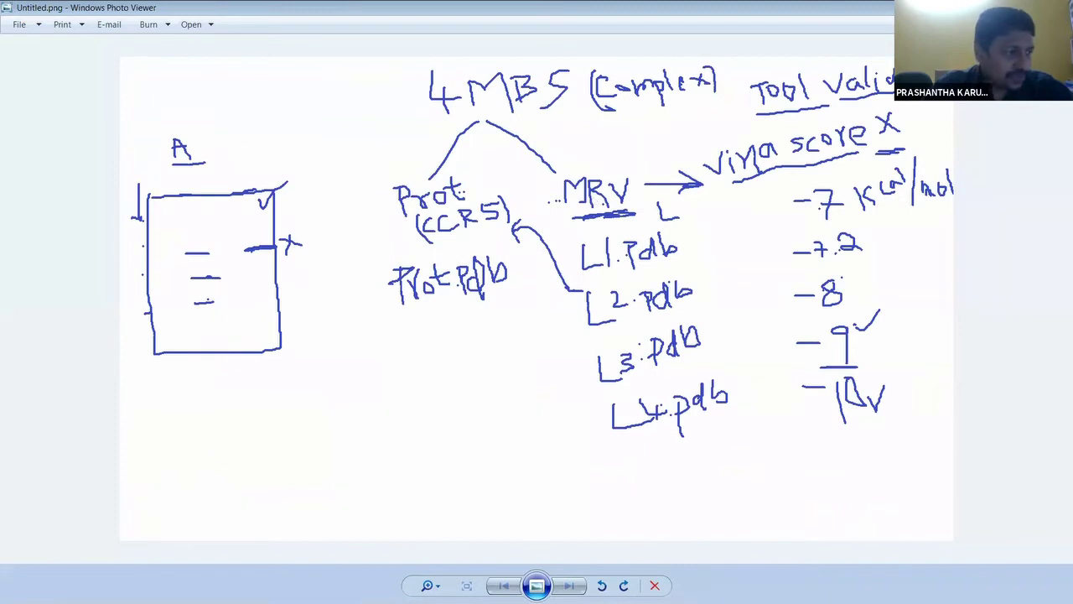
Step: Return to PyRx showing the 4mbs_a_mrv pose and its nine Vina results
key("alt+Tab")
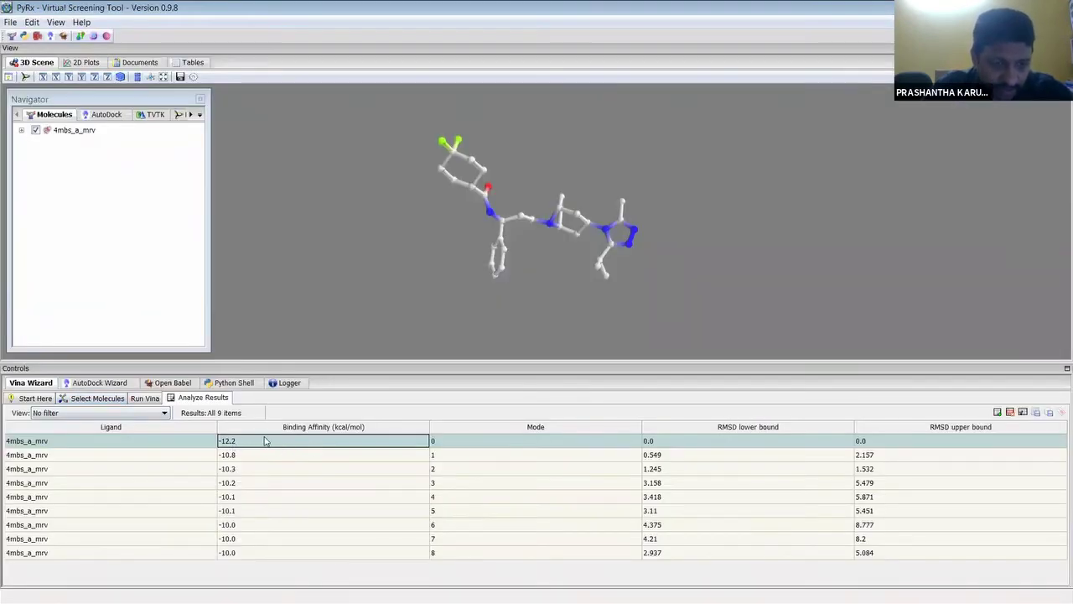
Step: Cycle through docked modes 1 to 8, from -10.8 down to the -10.0 and -10.1 poses
left_click(247, 456)
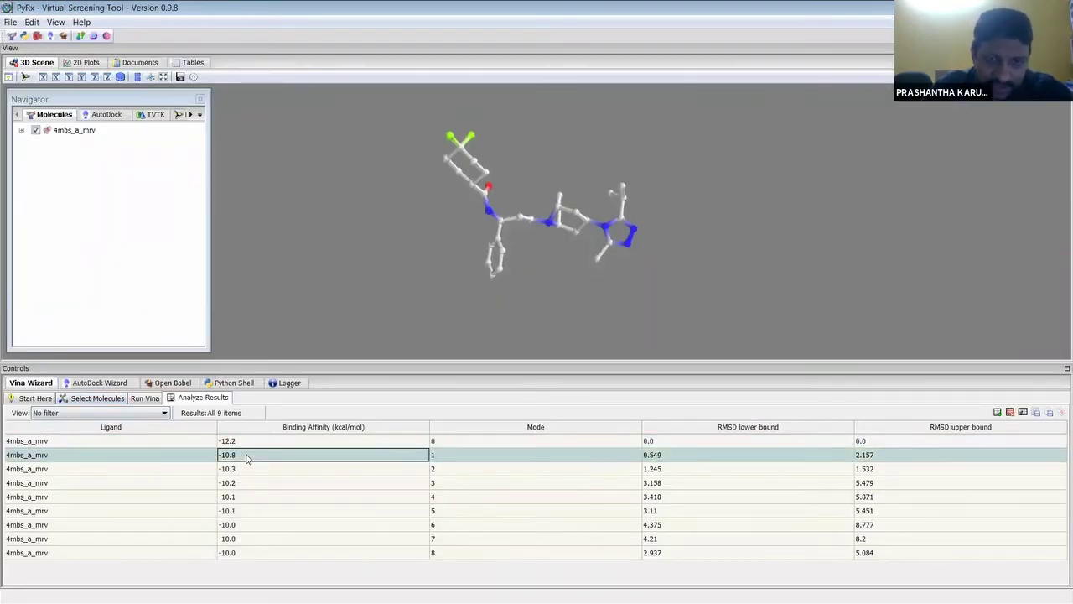
left_click(234, 470)
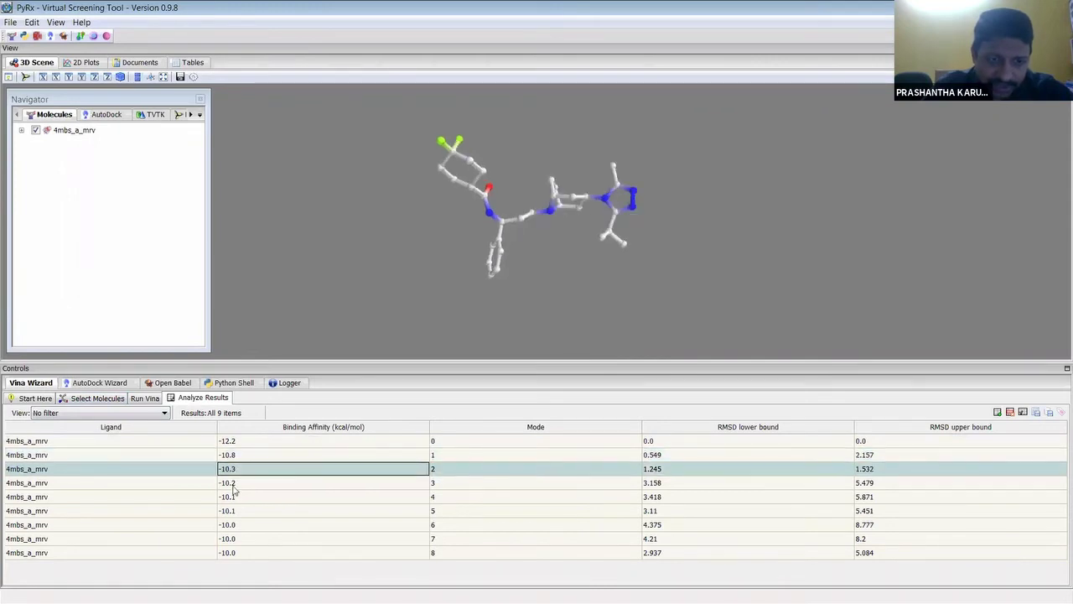
left_click(235, 484)
left_click(237, 550)
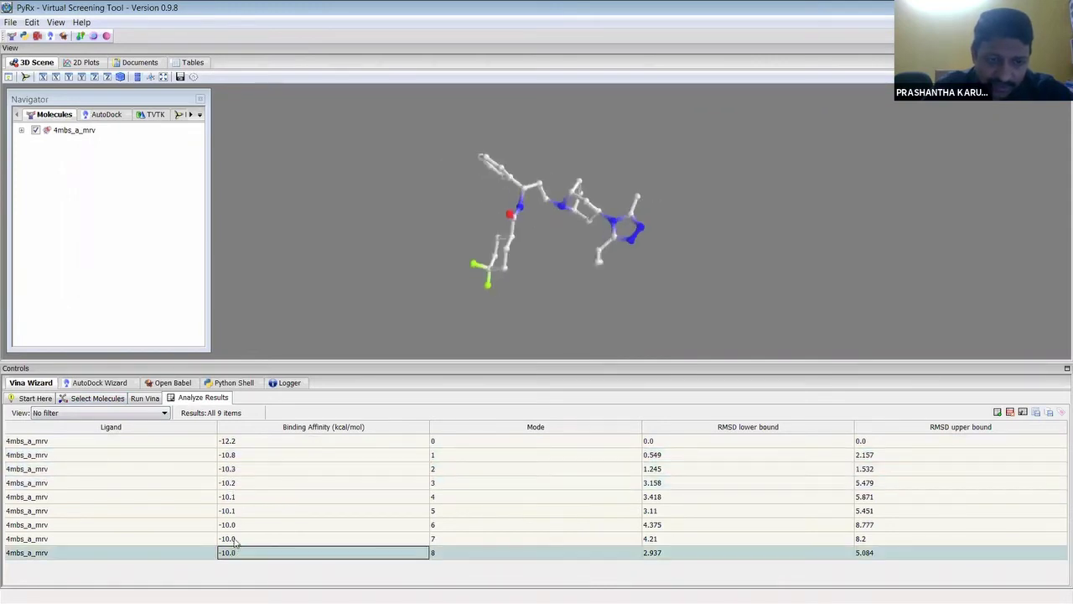
left_click(233, 527)
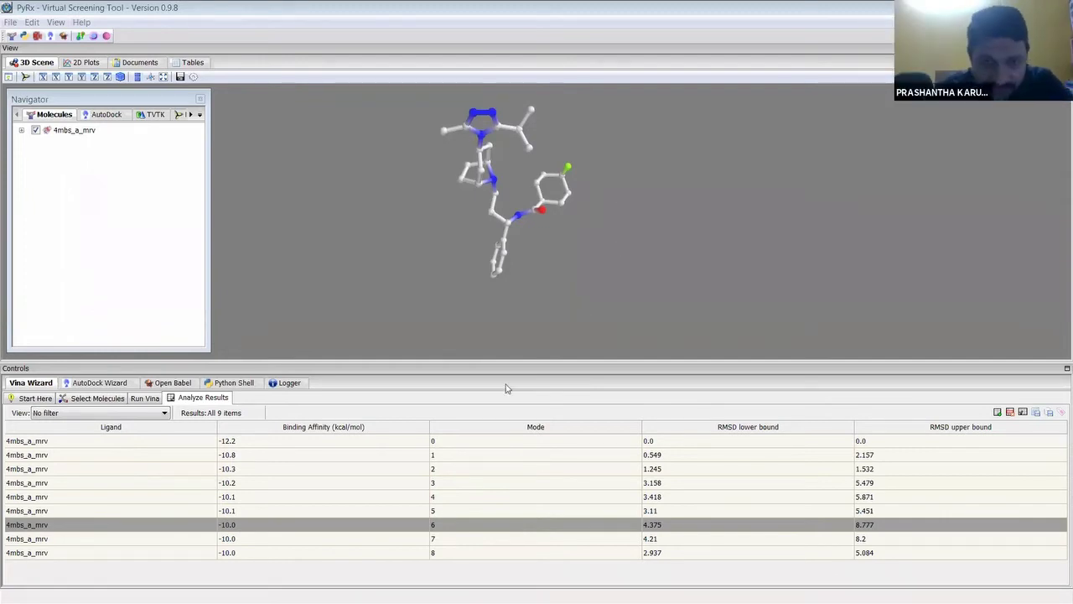
left_click(233, 540)
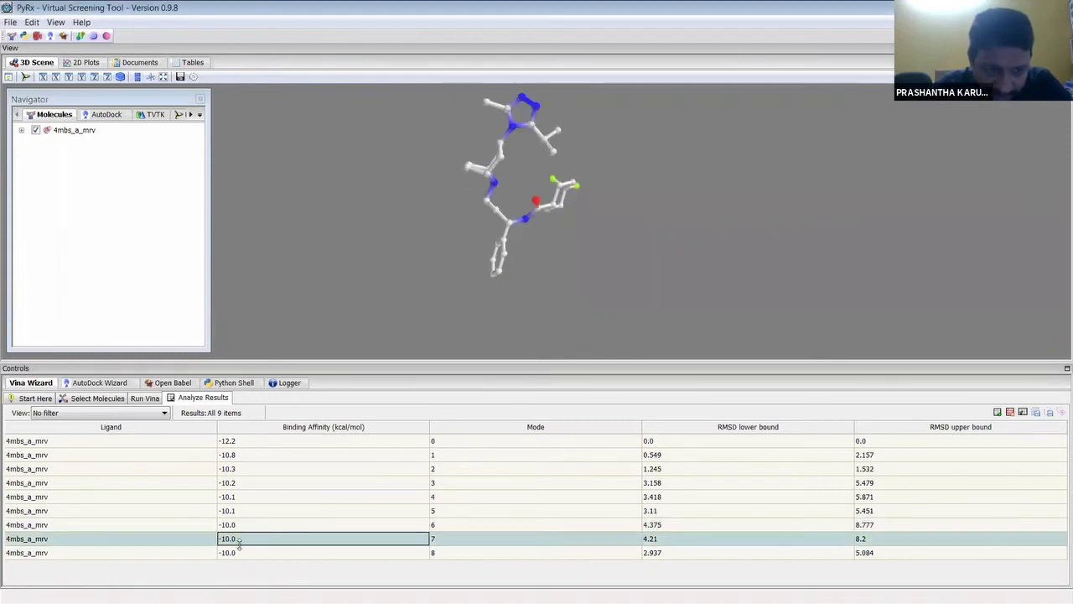
left_click(238, 498)
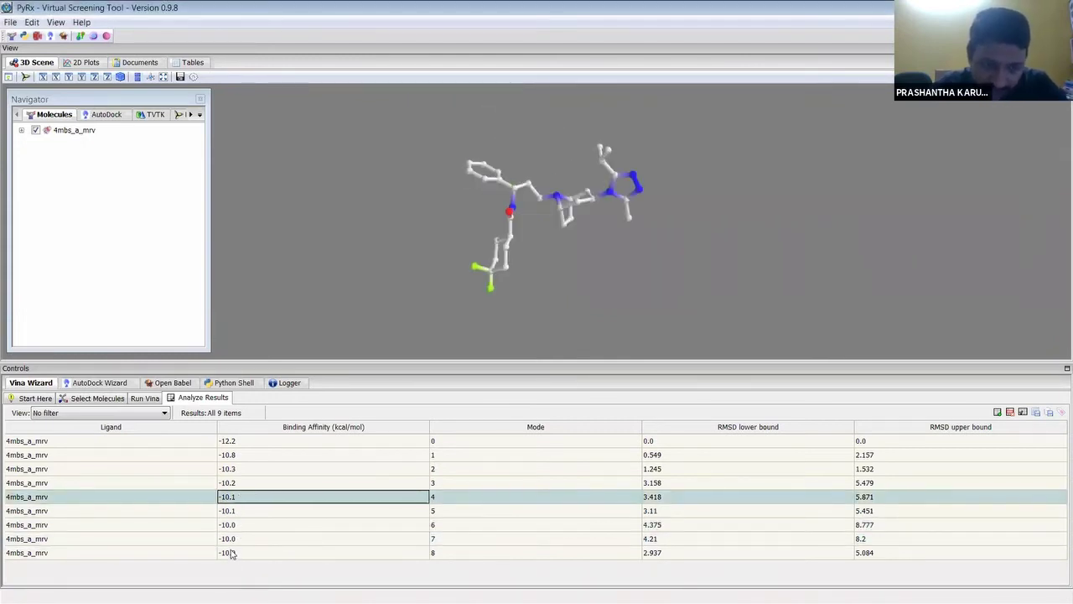
left_click(232, 553)
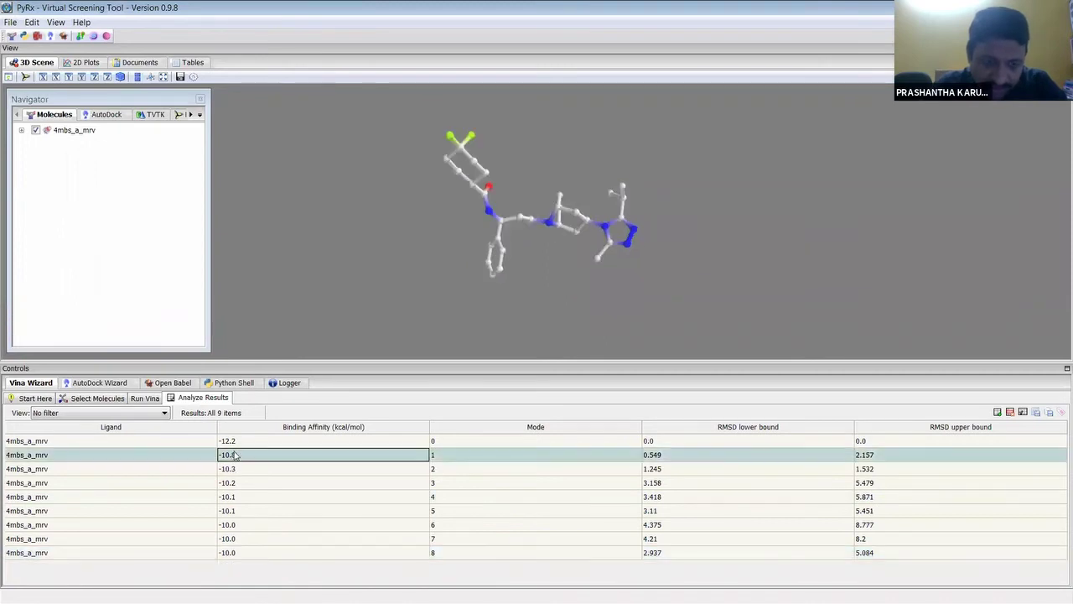
Step: Compare the top -12.2 pose against modes 1 and 8, finishing on the -12.2 pose
left_click(234, 455)
left_click(241, 442)
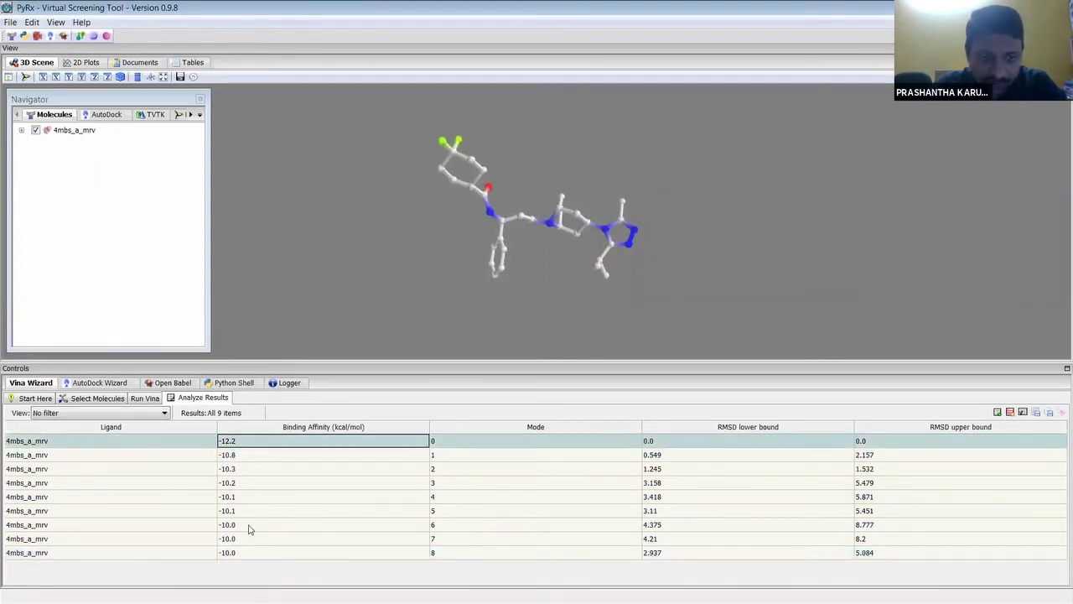
left_click(247, 554)
left_click(241, 442)
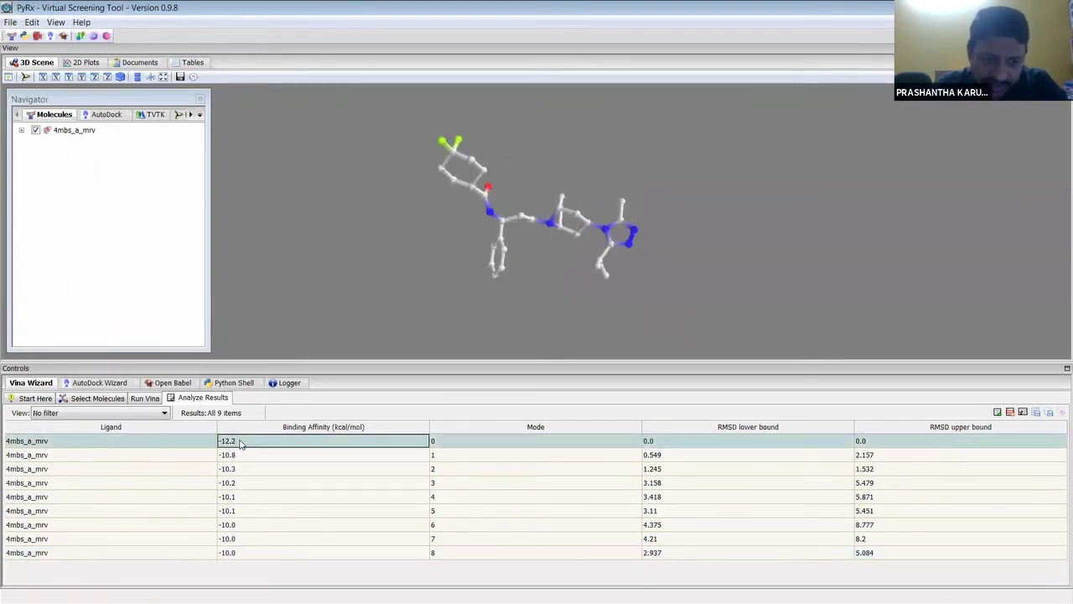
left_click(239, 456)
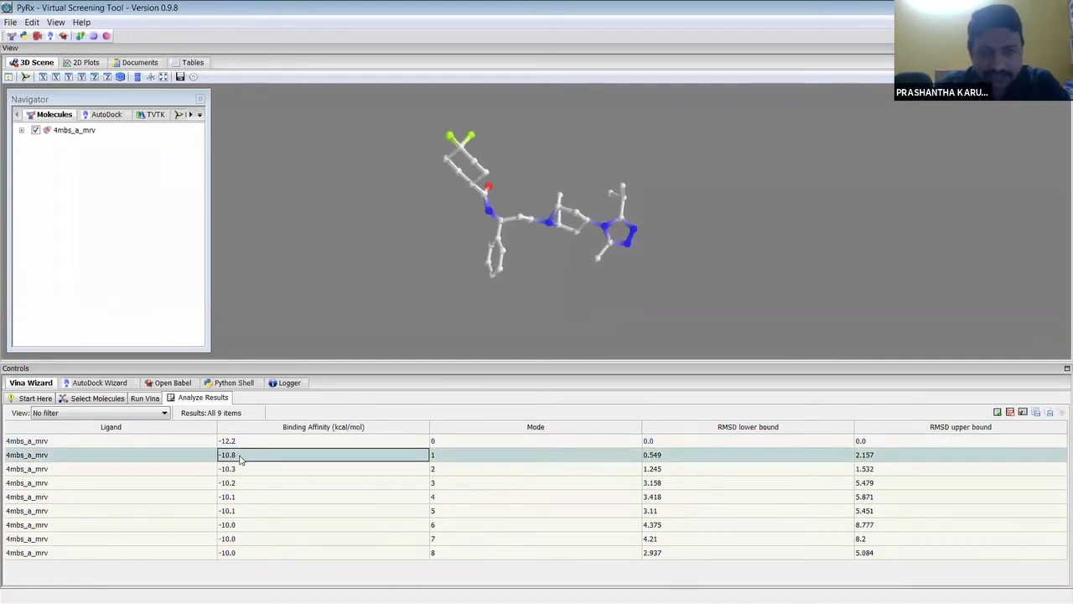
left_click(239, 442)
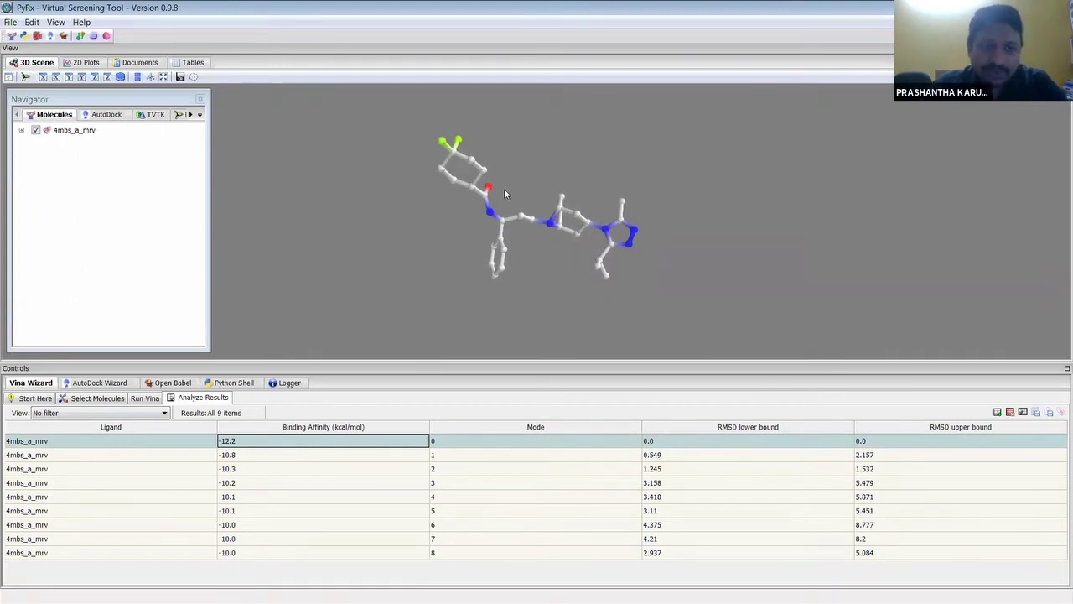
left_click(10, 23)
Step: In the molecule file dialog, browse from the E: drive to the C: drive's Users folder
left_click(47, 39)
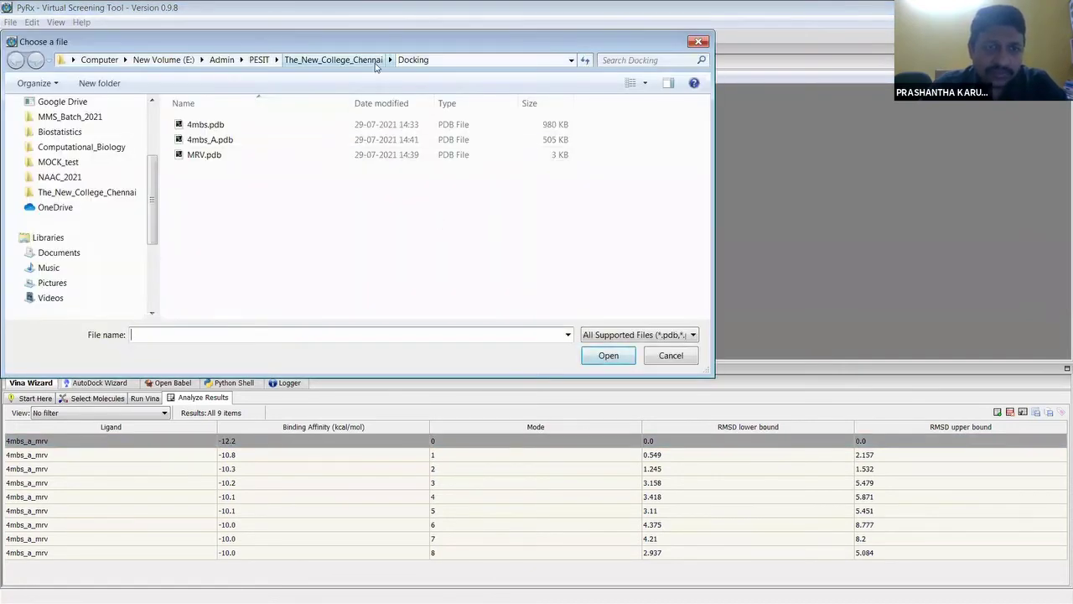
left_click(164, 59)
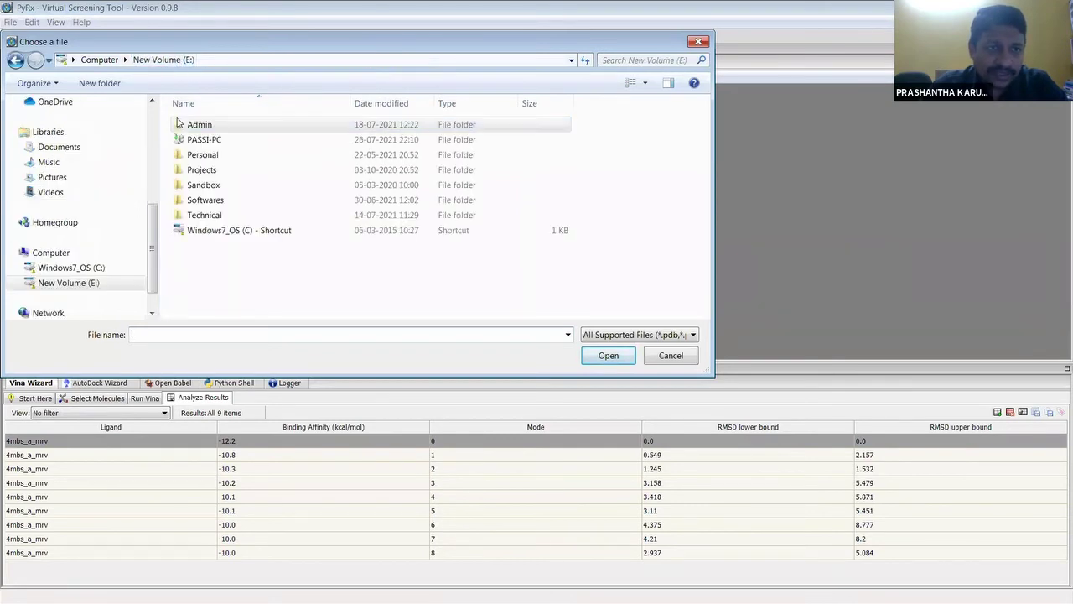
left_click(90, 62)
double_click(219, 132)
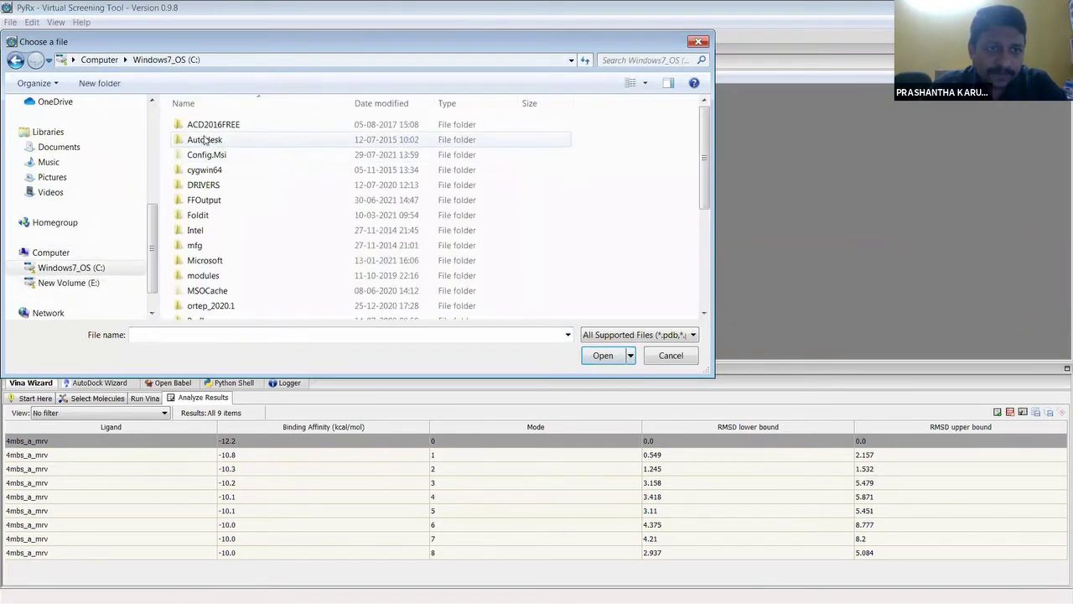
scroll(242, 250, "down", 3)
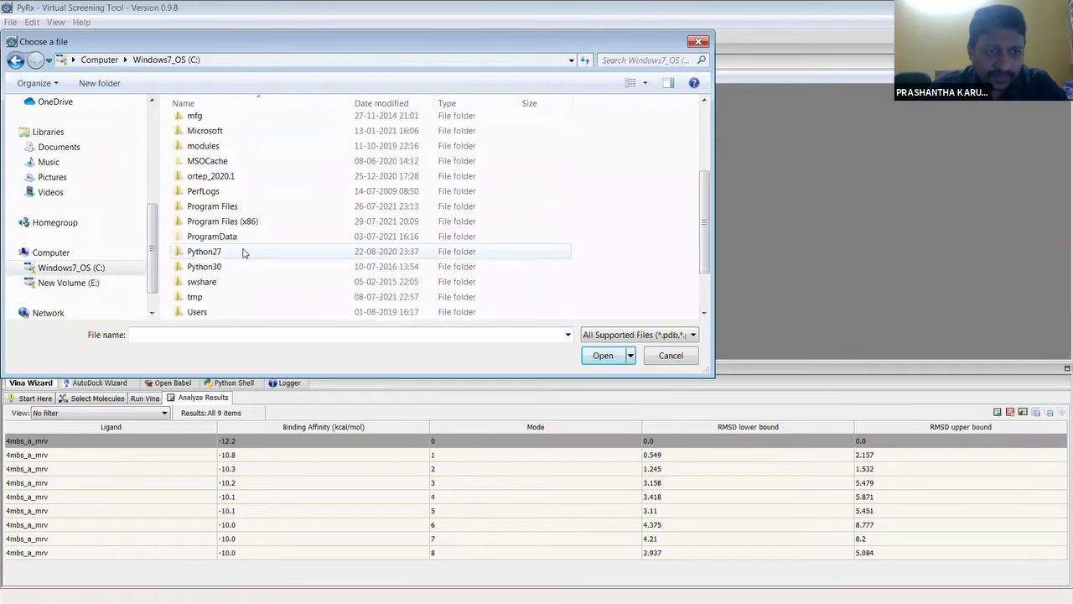
scroll(243, 253, "down", 1)
double_click(205, 266)
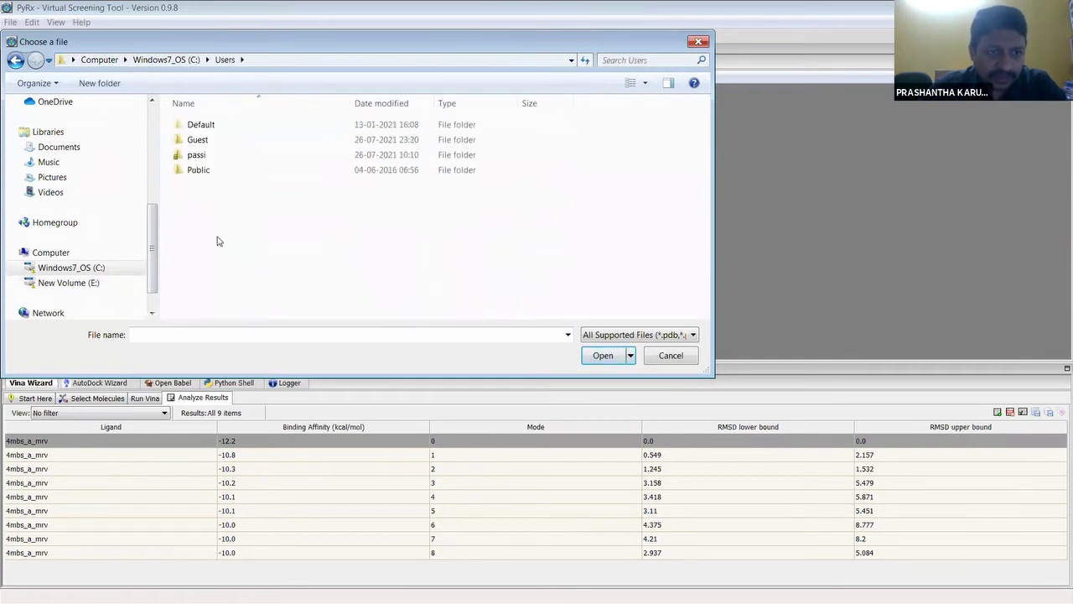
Step: Open 4mbs_a.pdbqt from .PyRx_workspace\Macromolecules\4mbs_a
double_click(215, 154)
scroll(221, 225, "down", 4)
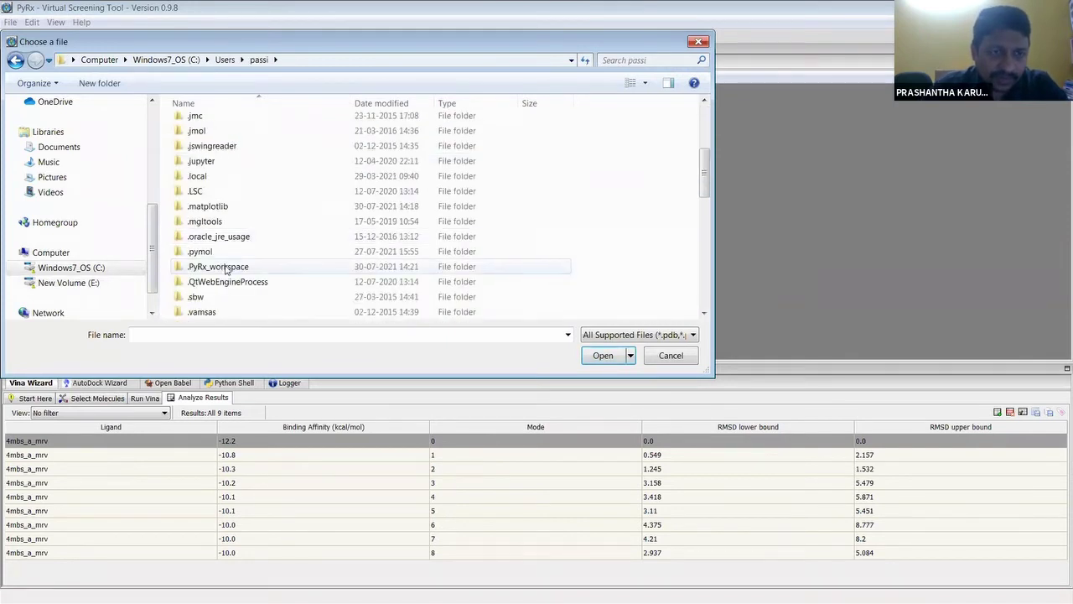
double_click(225, 267)
double_click(222, 150)
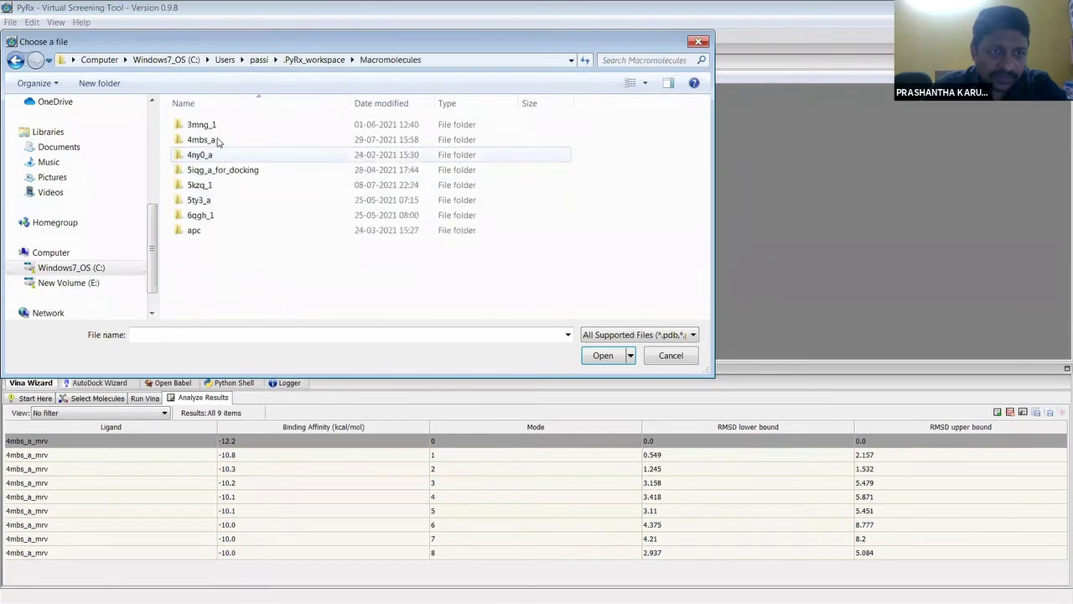
double_click(217, 141)
left_click(214, 125)
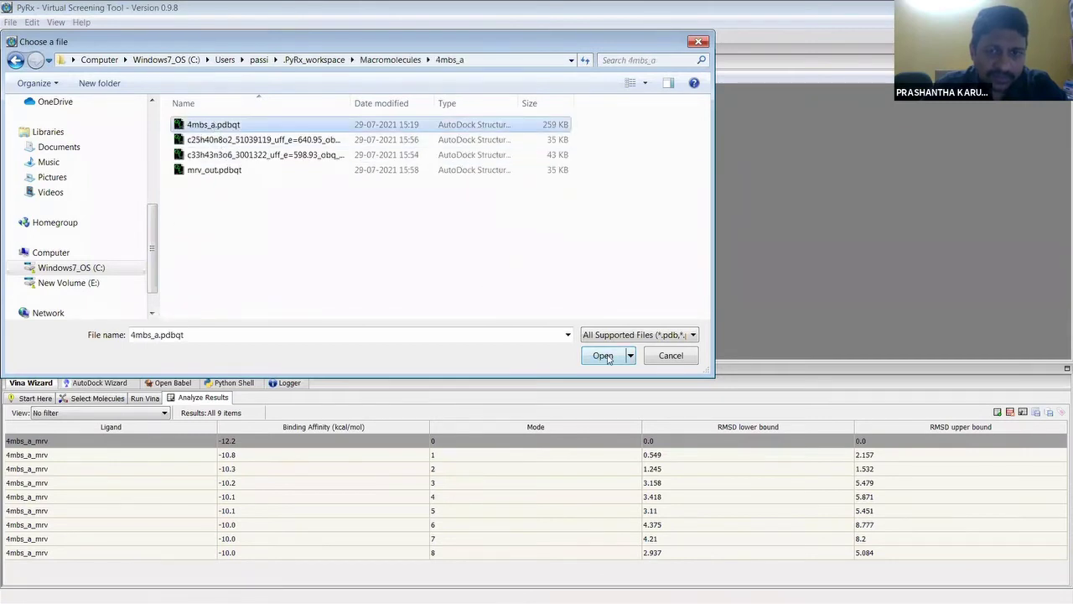
left_click(603, 356)
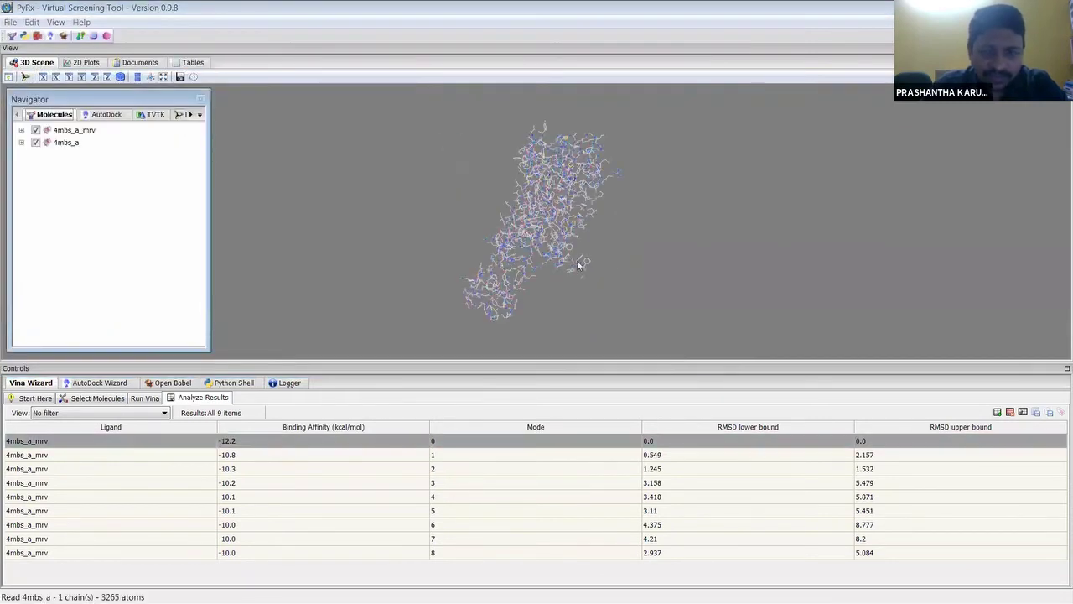
Step: Rotate and zoom the 4mbs_a protein in the 3D scene to frame the docked ligand
left_click_drag(640, 265, 436, 192)
scroll(440, 185, "up", 5)
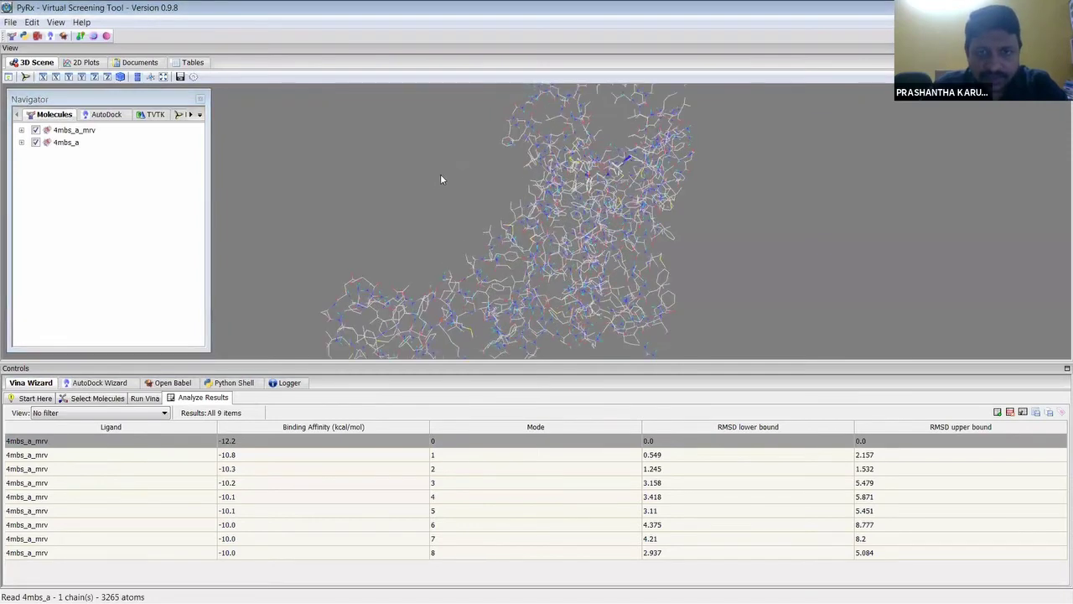
left_click_drag(578, 159, 603, 130)
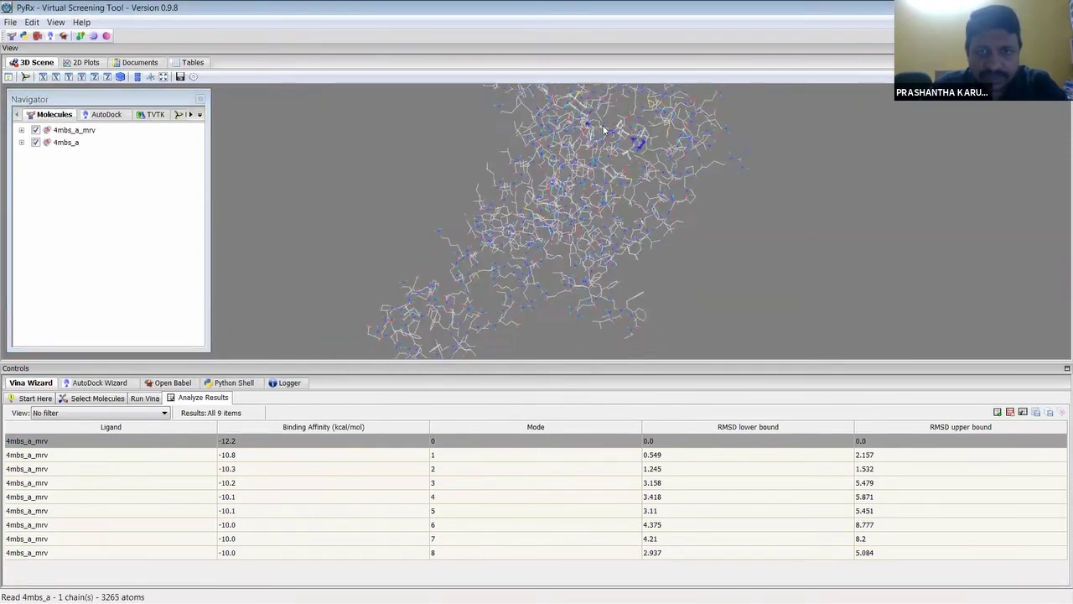
left_click_drag(615, 216, 549, 263)
scroll(548, 263, "up", 3)
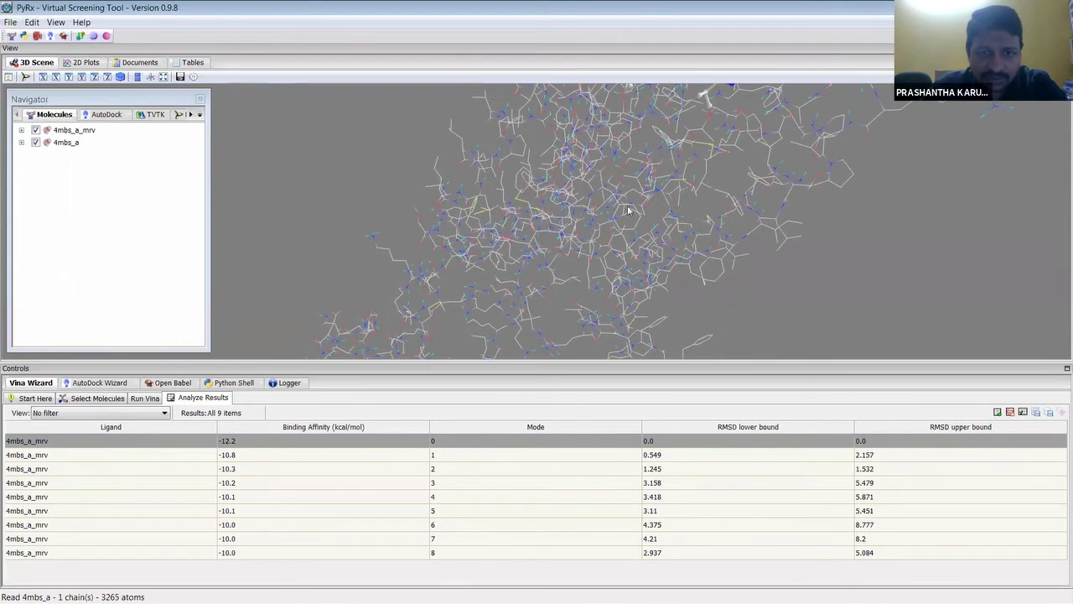
left_click_drag(628, 209, 671, 220)
scroll(539, 266, "up", 3)
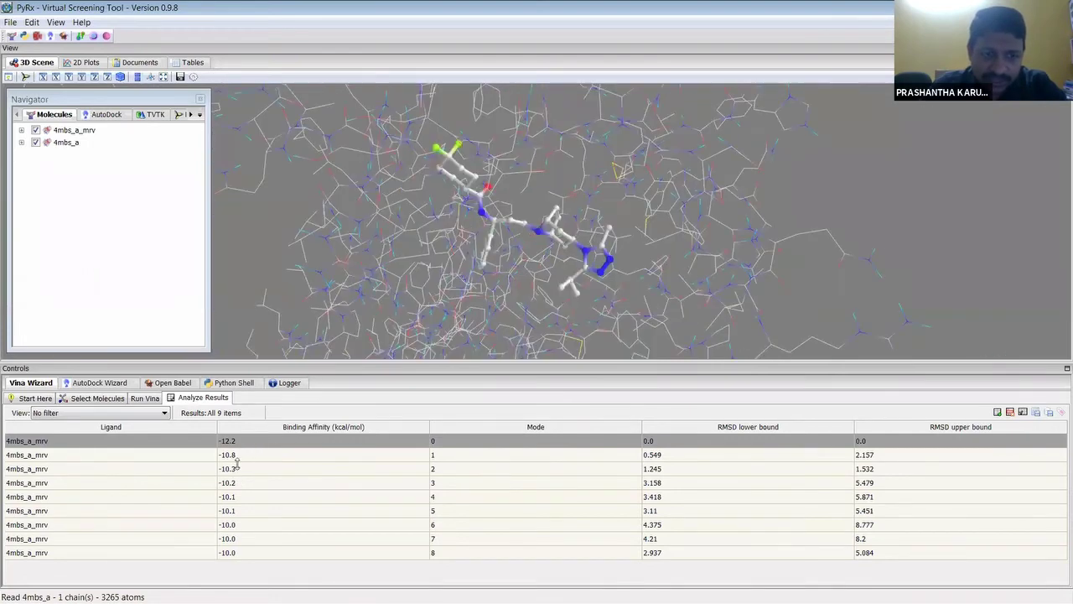
Step: Step through docked modes 1, 2, 3, 5, 6 and 8 inside the protein, returning to mode 0
left_click(238, 458)
left_click(236, 473)
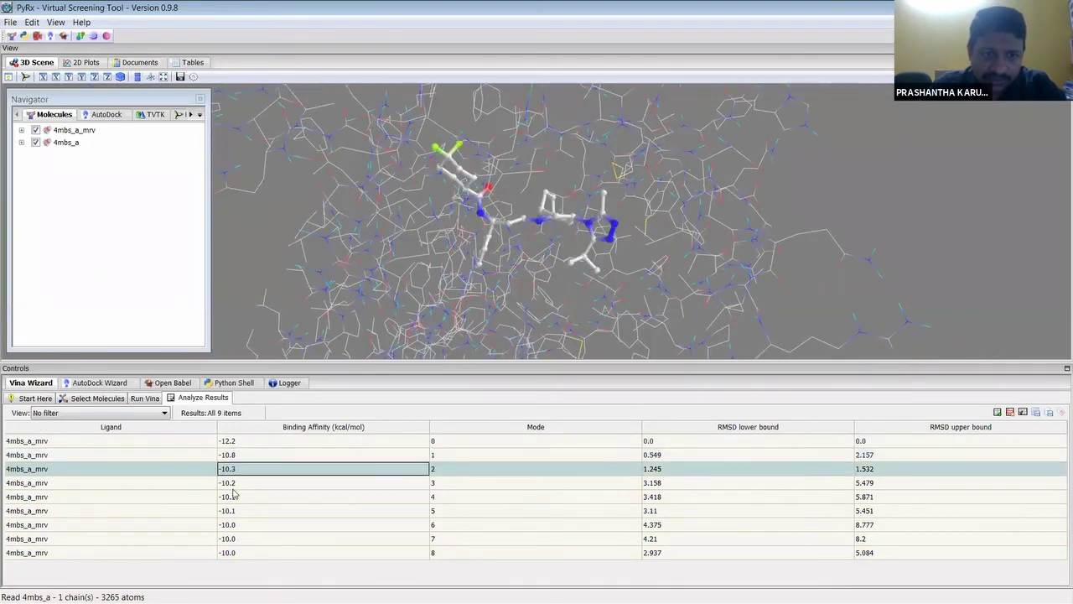
left_click(234, 485)
left_click(235, 511)
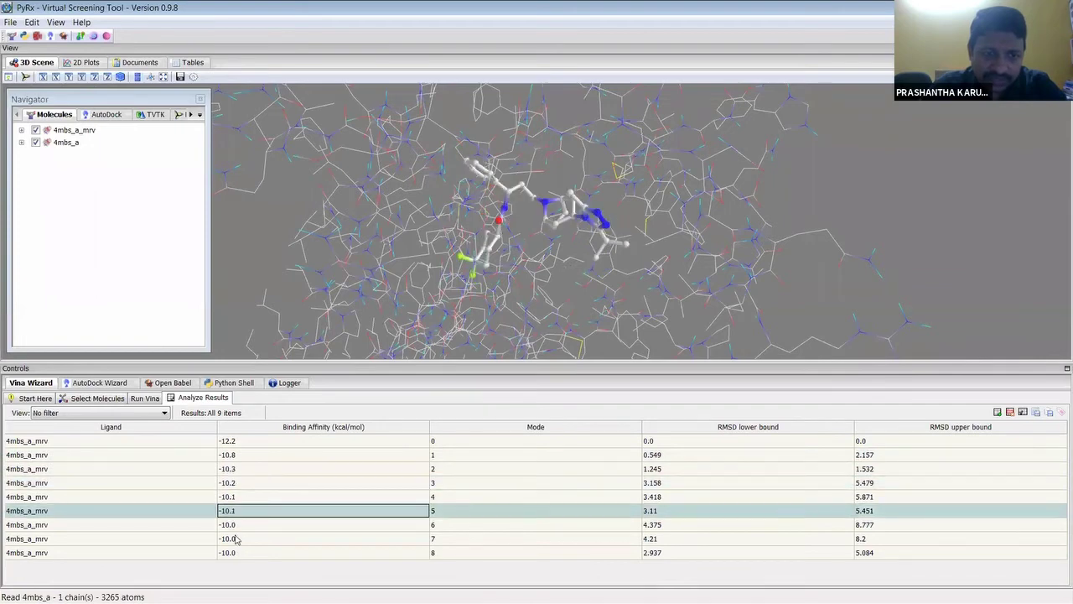
left_click(236, 530)
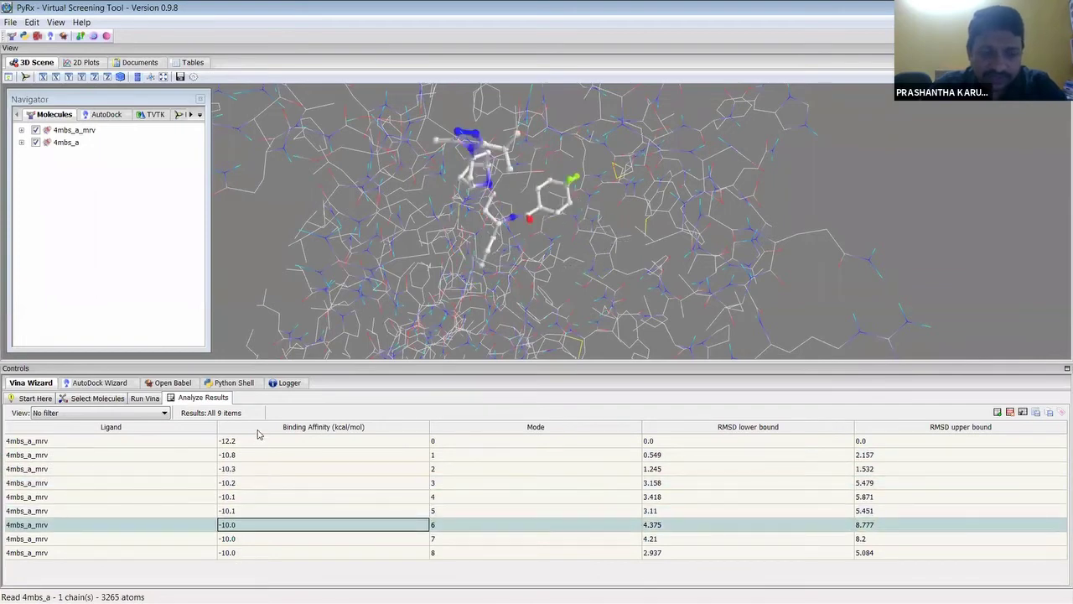
key("ctrl+End")
key("ctrl+Home")
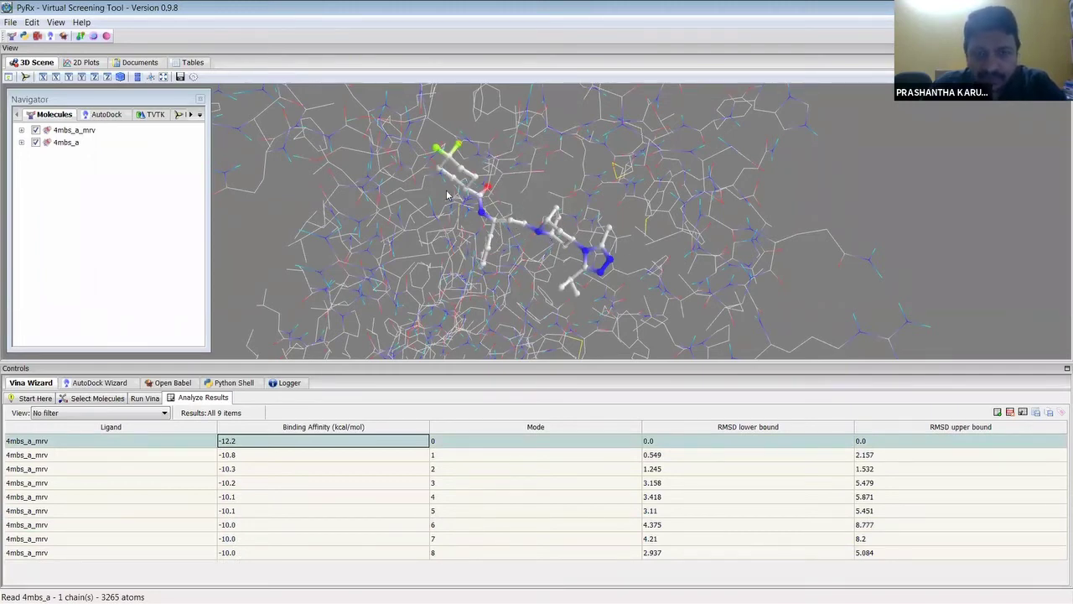
Step: Compare the mode 4 (-10.1) and best -12.2 poses with the view tilted and zoomed out
left_click(508, 218)
scroll(519, 201, "up", 2)
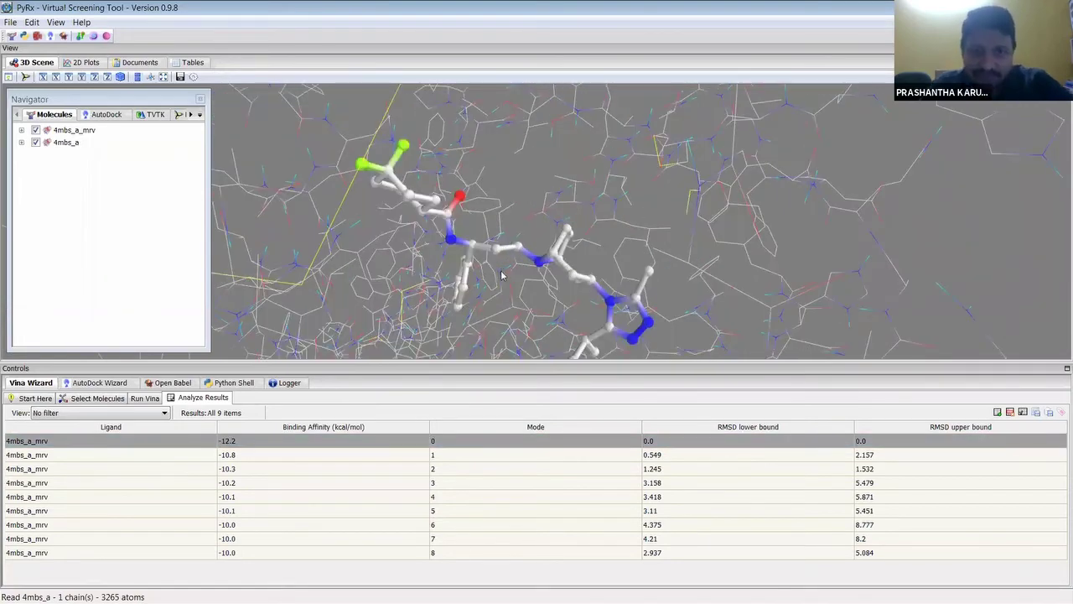
left_click_drag(502, 275, 506, 213)
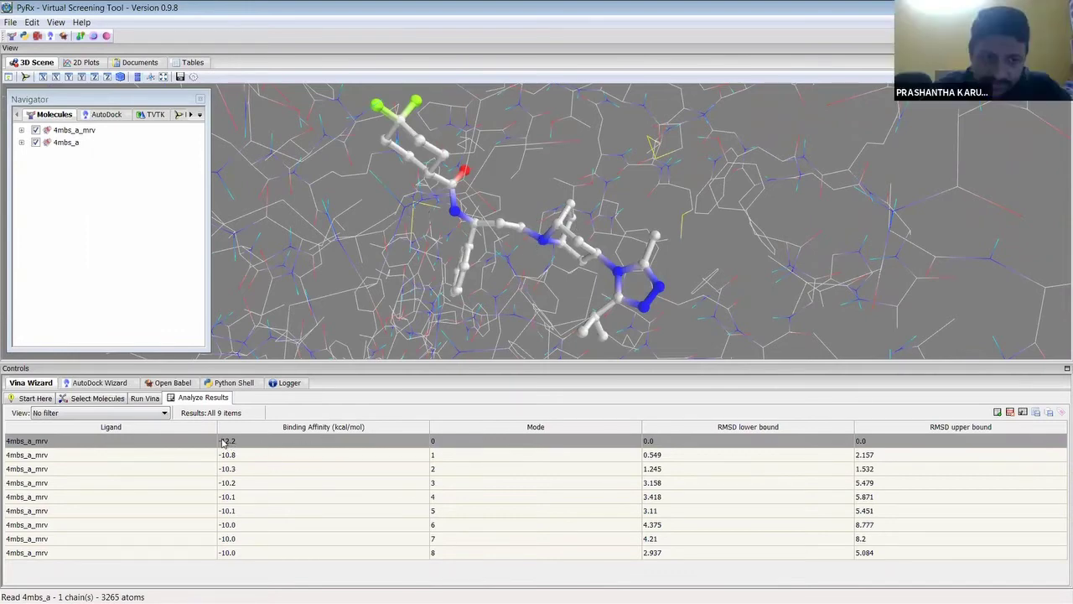
left_click(235, 498)
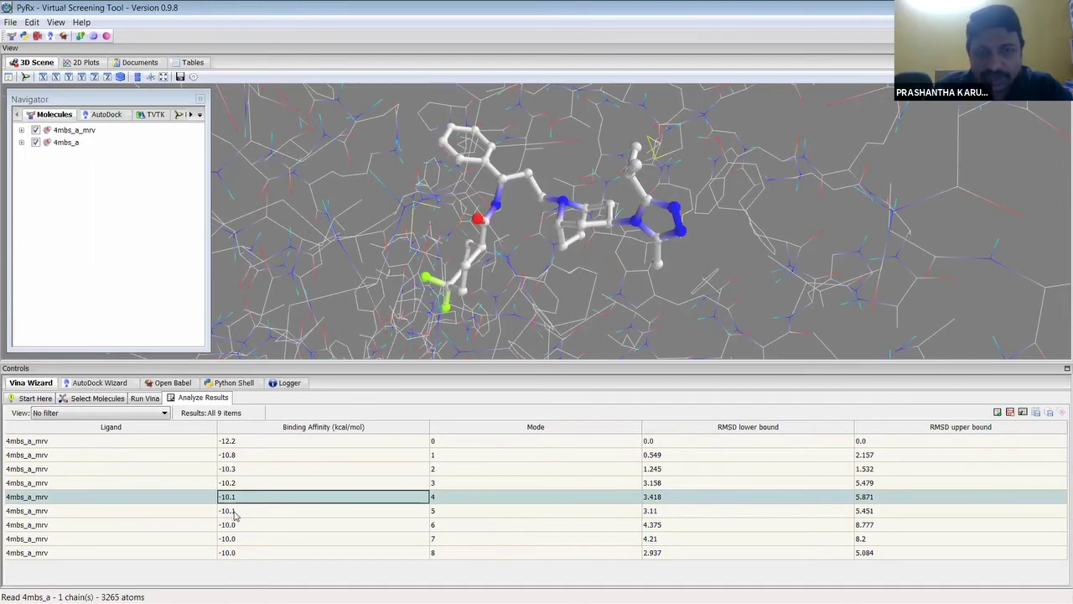
left_click(247, 442)
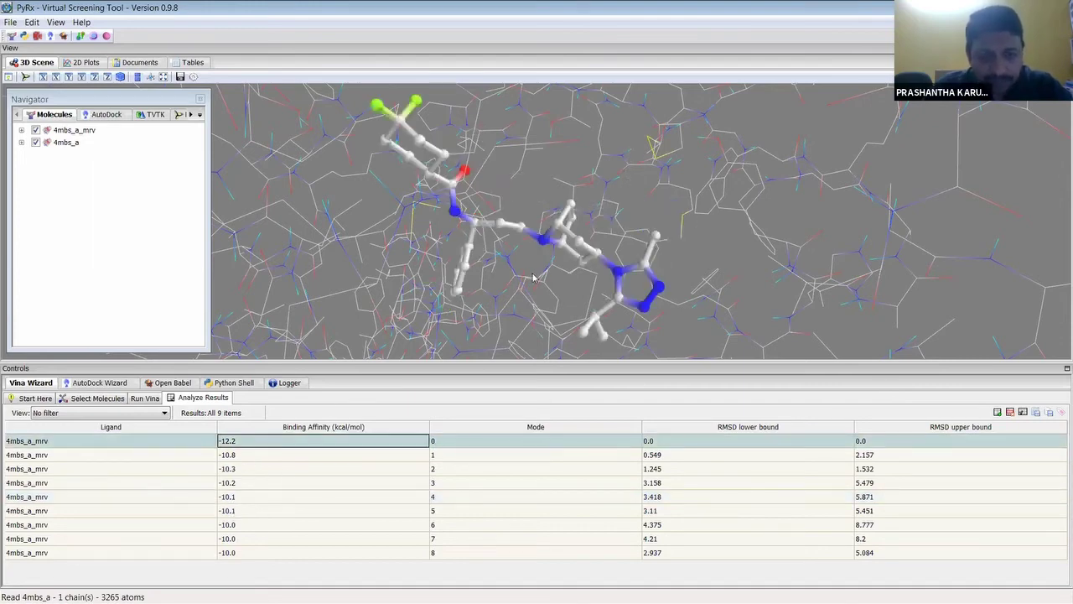
left_click(540, 129)
right_click_drag(521, 173, 521, 189)
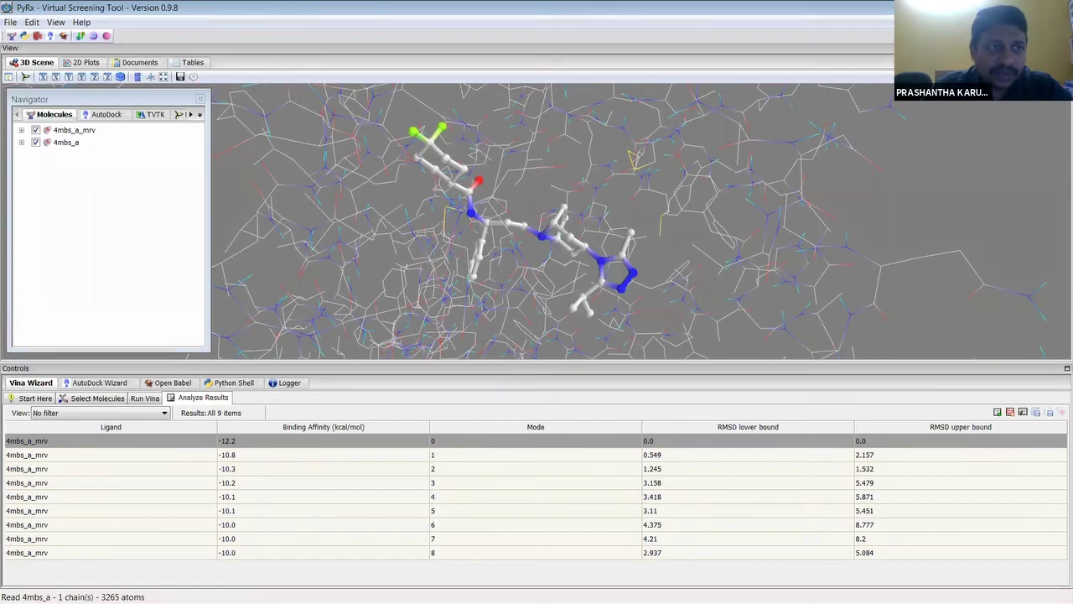
left_click(12, 36)
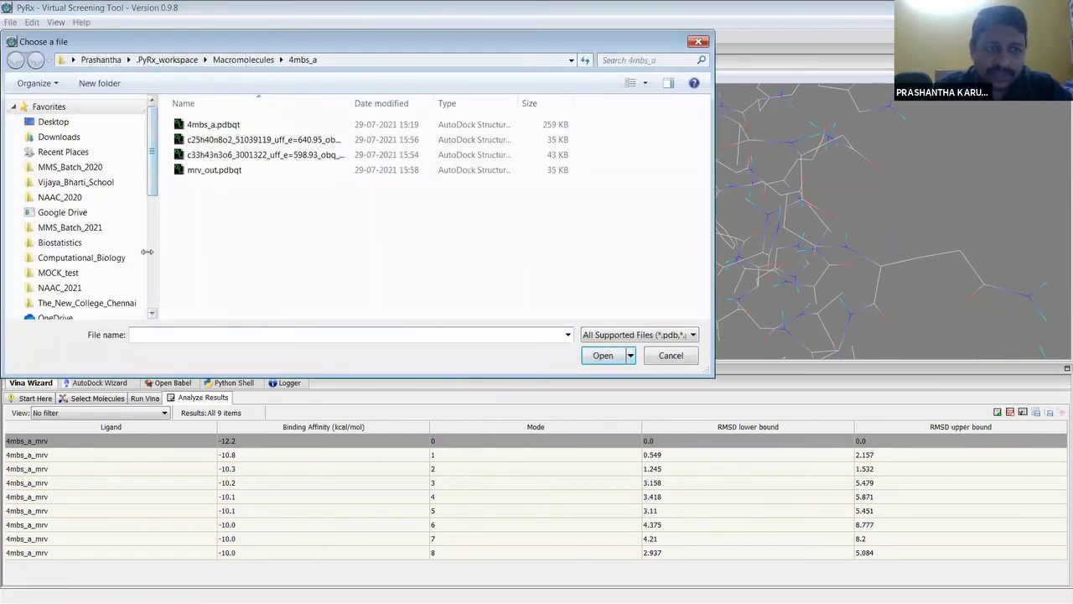
Step: Load MRV.pdb from The_New_College_Chennai\Docking and turn the view so the ligand lies horizontally
left_click(86, 302)
double_click(204, 125)
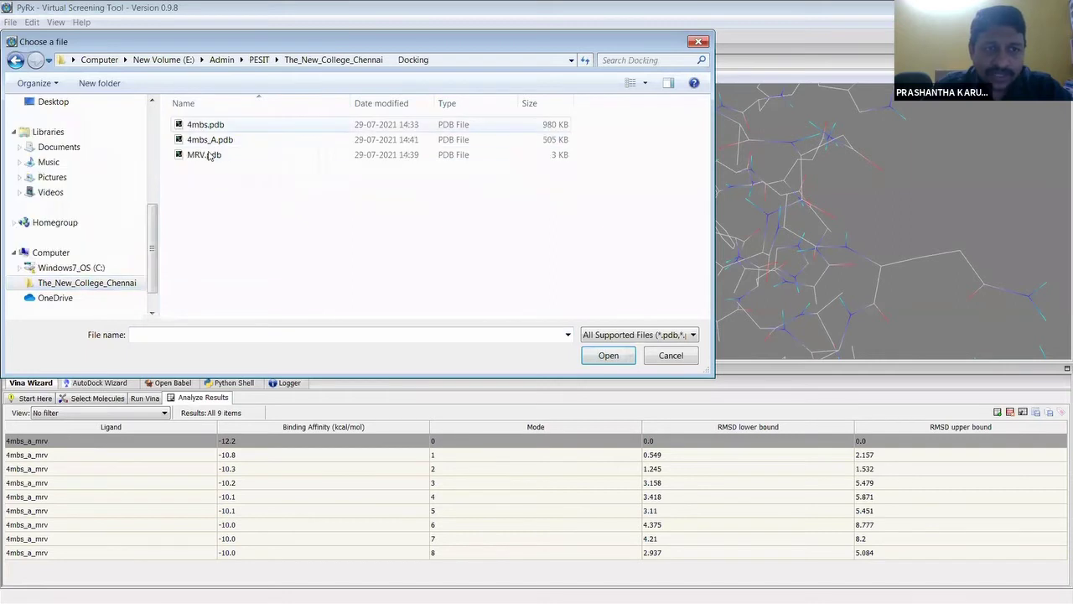
left_click(208, 156)
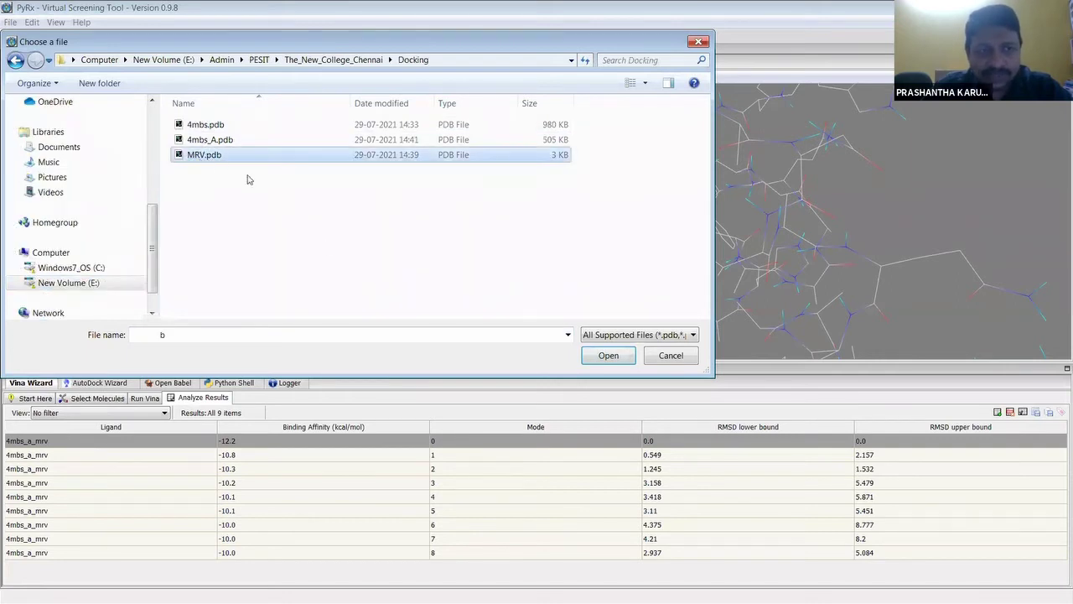
left_click(610, 356)
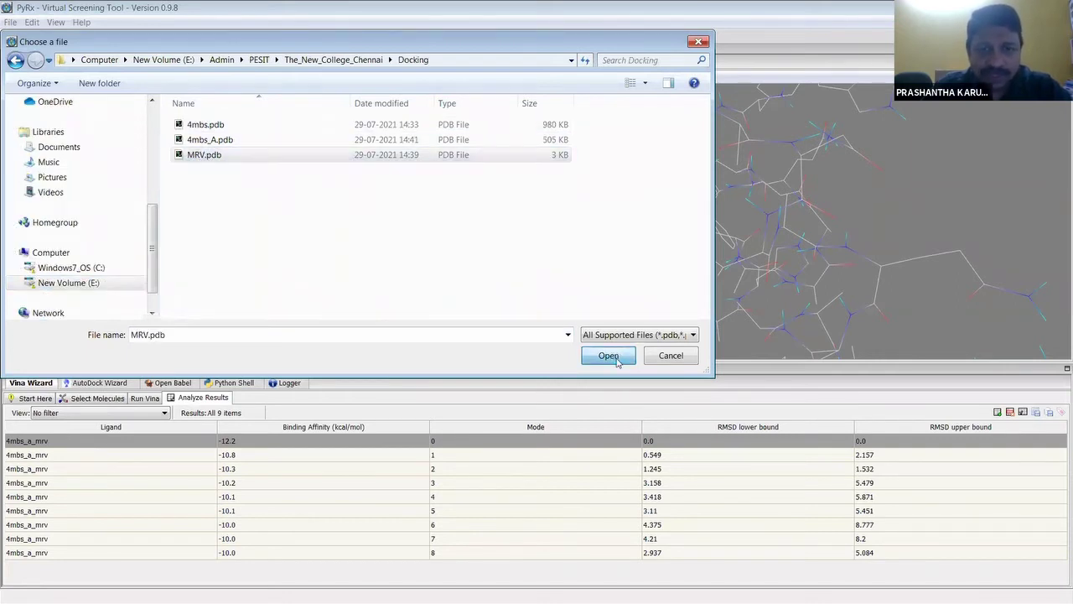
scroll(620, 242, "up", 5)
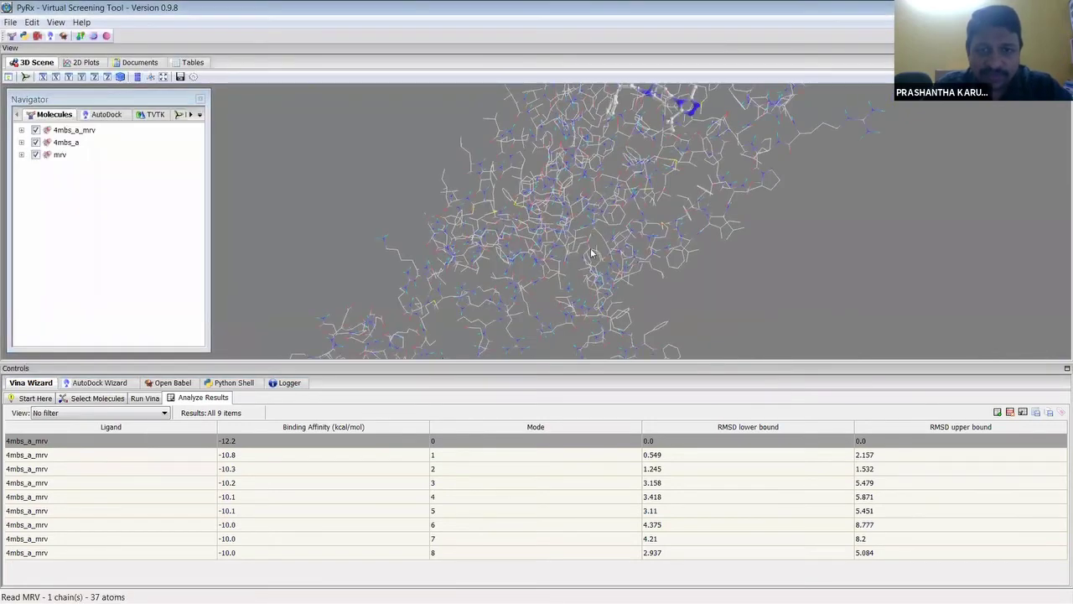
scroll(598, 155, "up", 8)
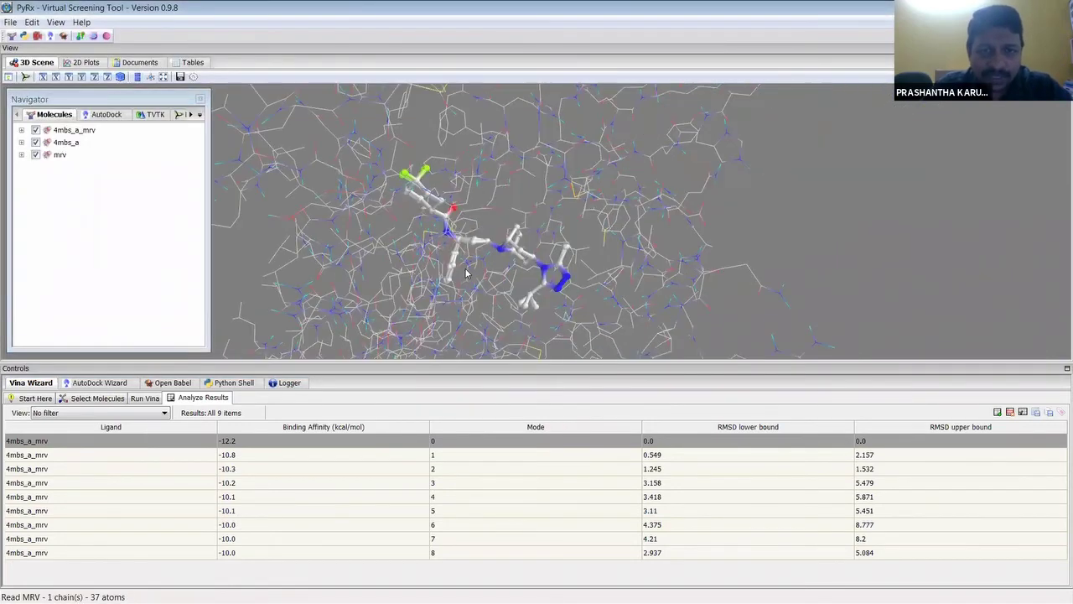
scroll(457, 243, "down", 6)
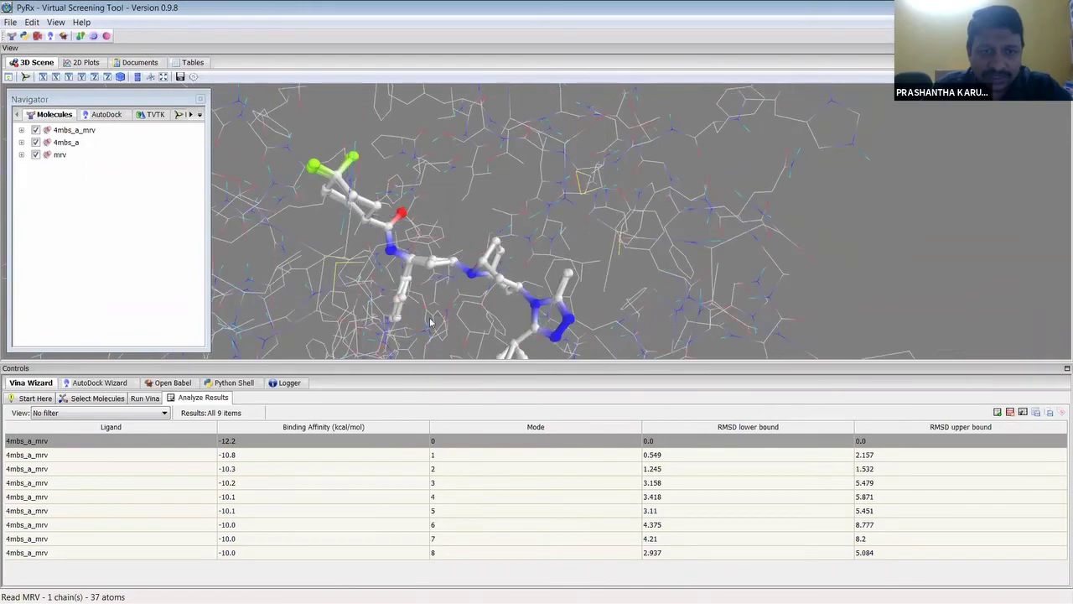
left_click_drag(448, 271, 685, 270)
left_click_drag(311, 161, 174, 182)
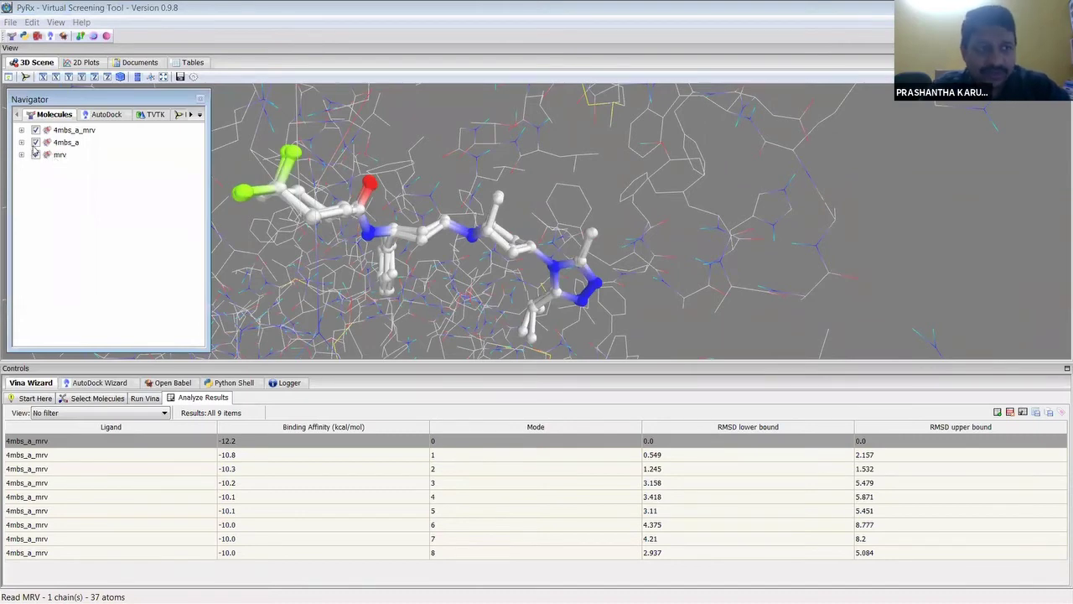
left_click(35, 130)
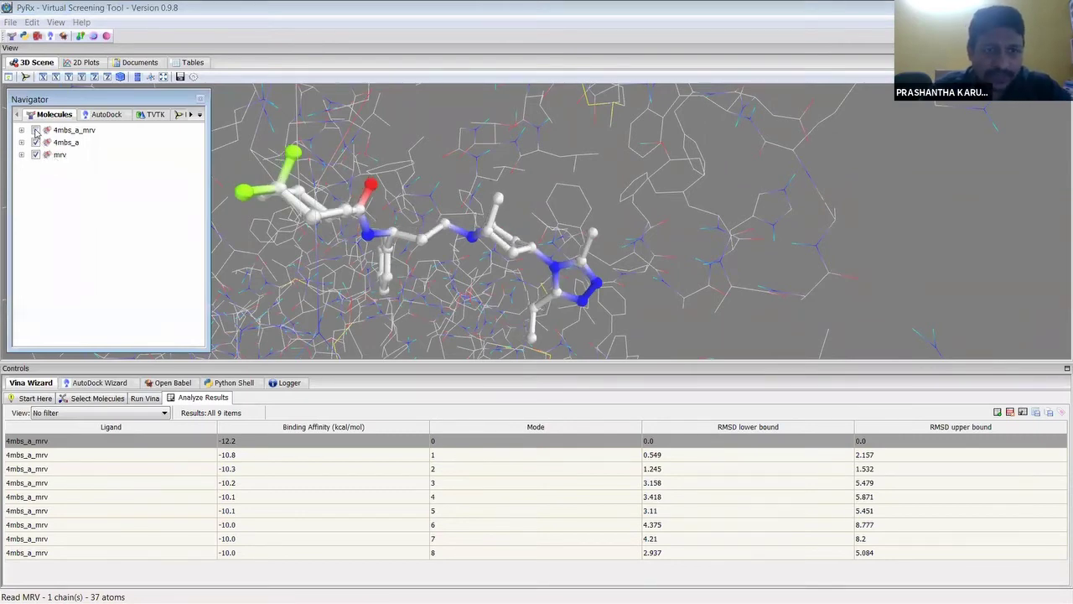
left_click(36, 143)
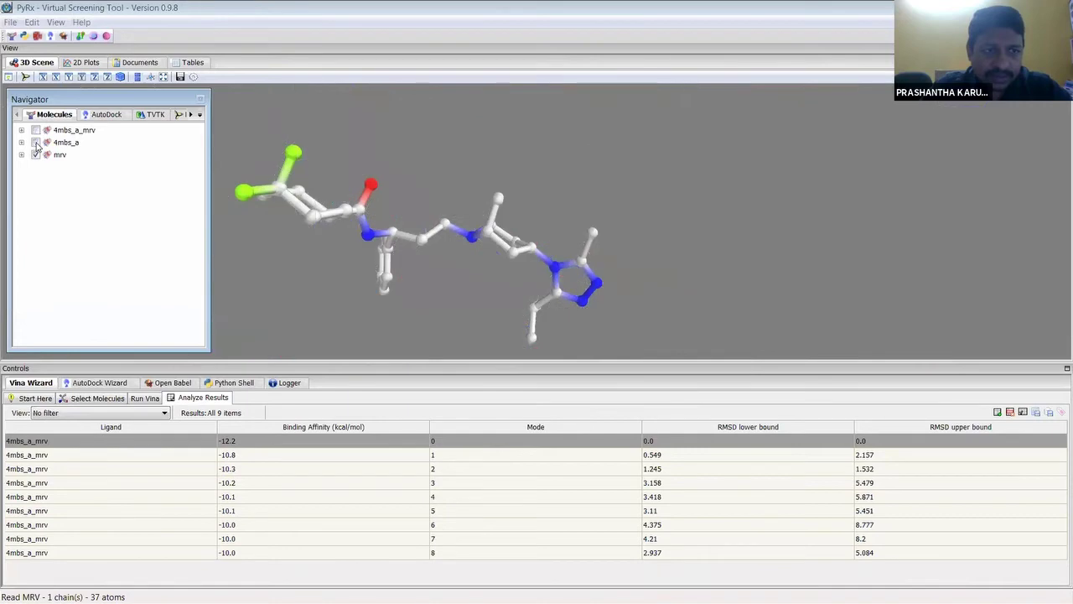
left_click(35, 143)
left_click(36, 143)
left_click(35, 143)
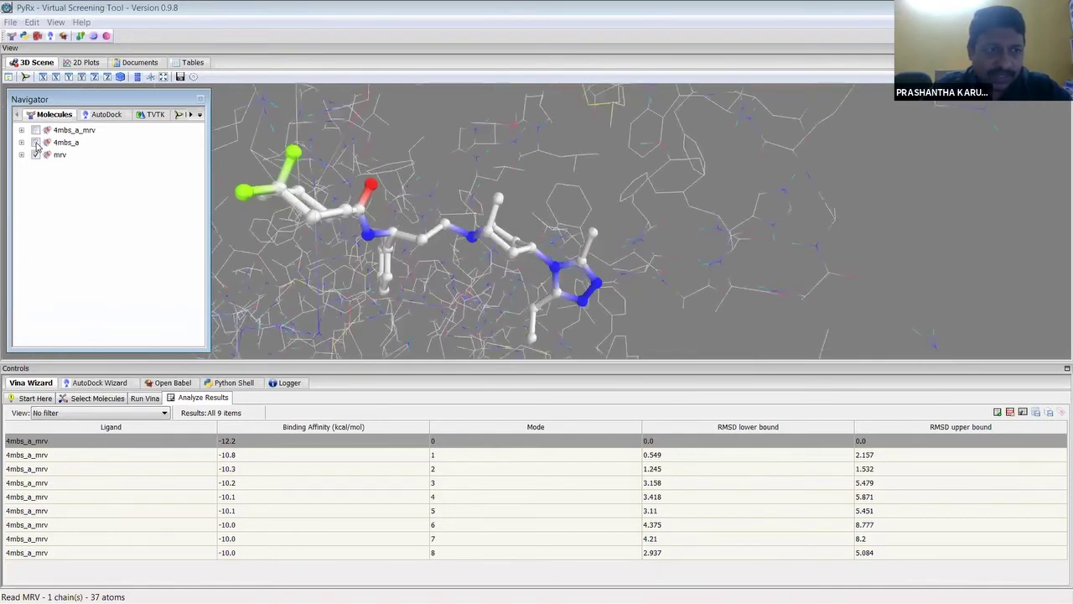
left_click(35, 131)
left_click(36, 131)
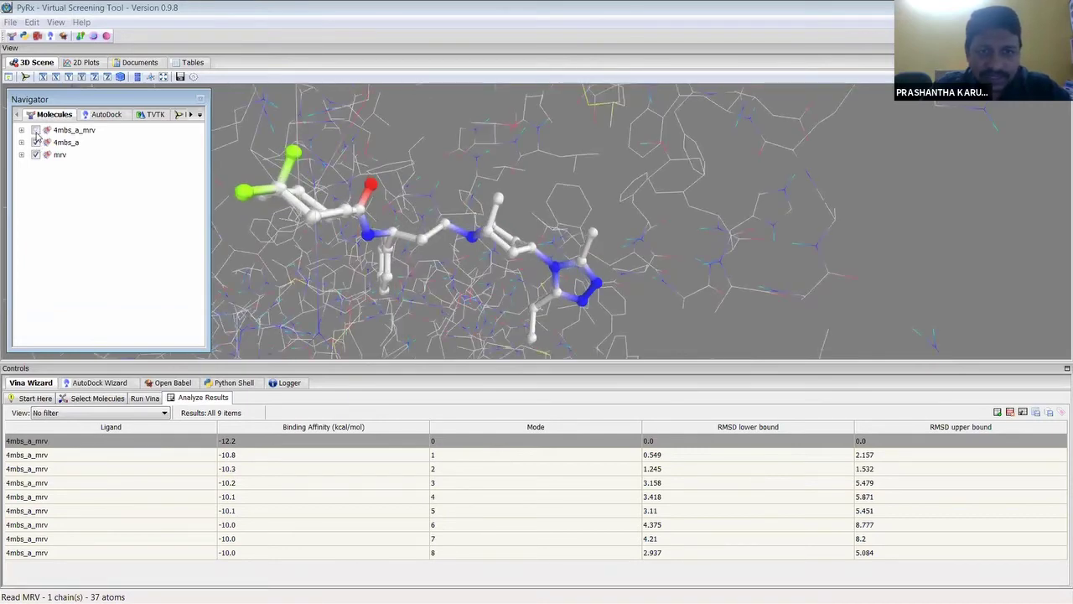
left_click(35, 131)
left_click(36, 131)
left_click(35, 130)
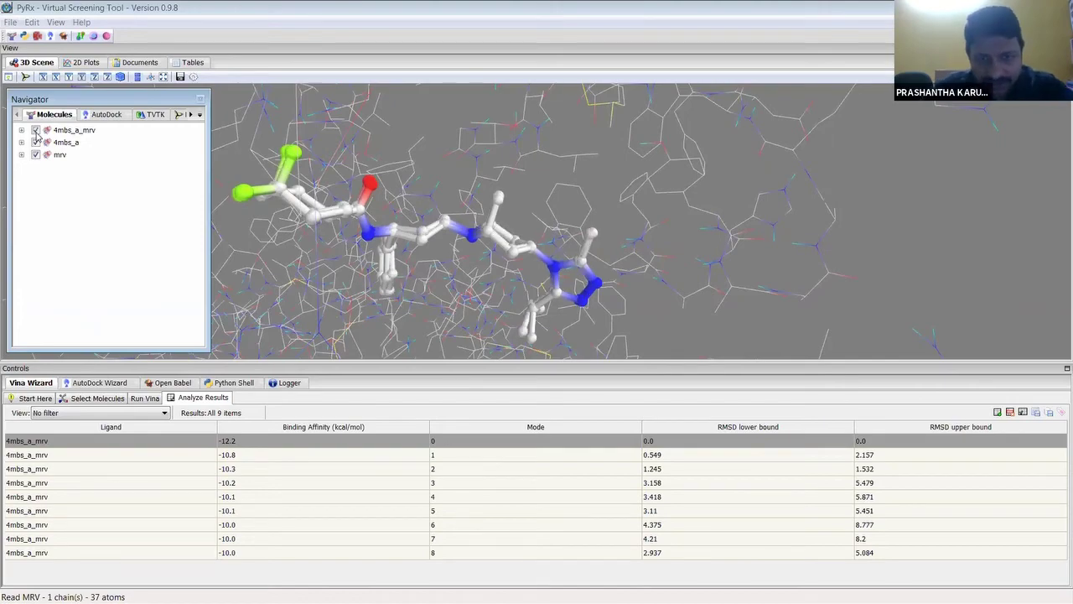
Step: Rotate and zoom around the docked 4mbs_a_mrv pose and the original MRV ligand to see their overlap
left_click_drag(530, 263, 493, 309)
right_click_drag(493, 310, 509, 425)
left_click_drag(508, 425, 508, 426)
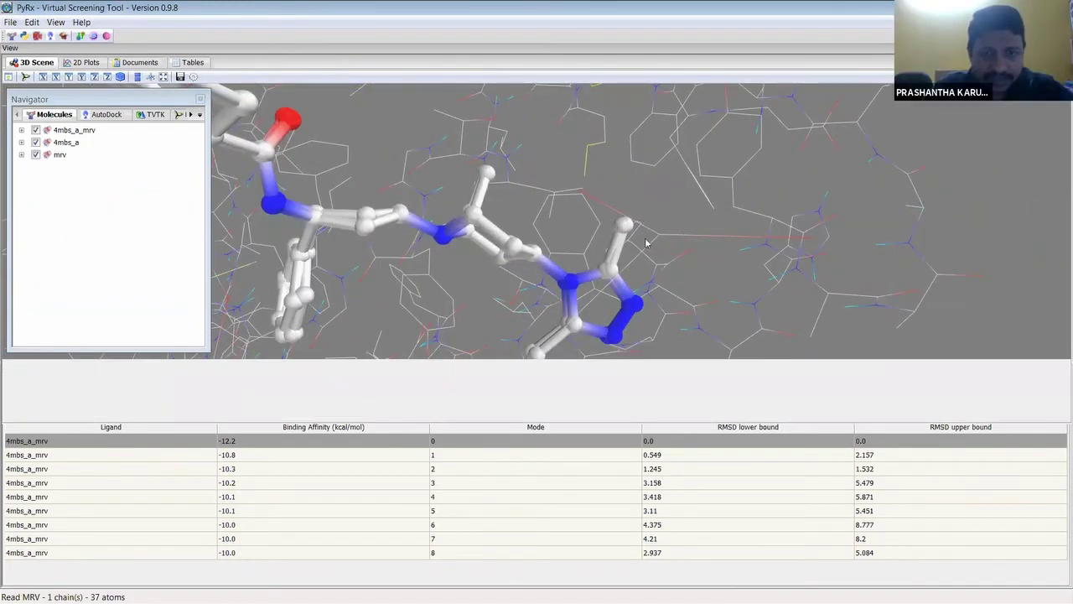
left_click_drag(494, 293, 359, 239)
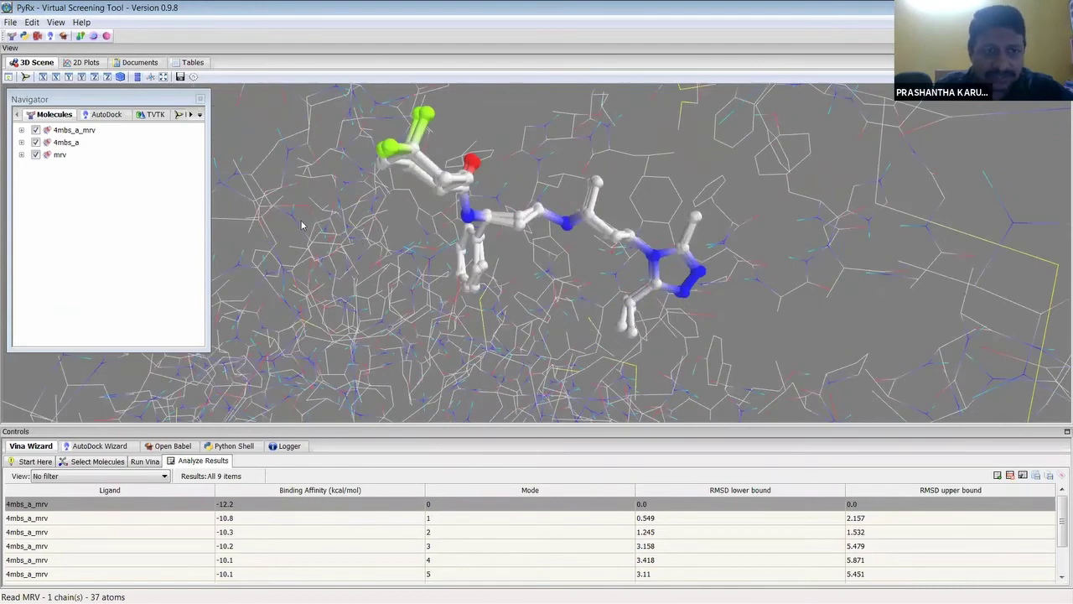
left_click_drag(309, 177, 482, 356)
left_click_drag(552, 333, 641, 343)
scroll(738, 369, "up", 3)
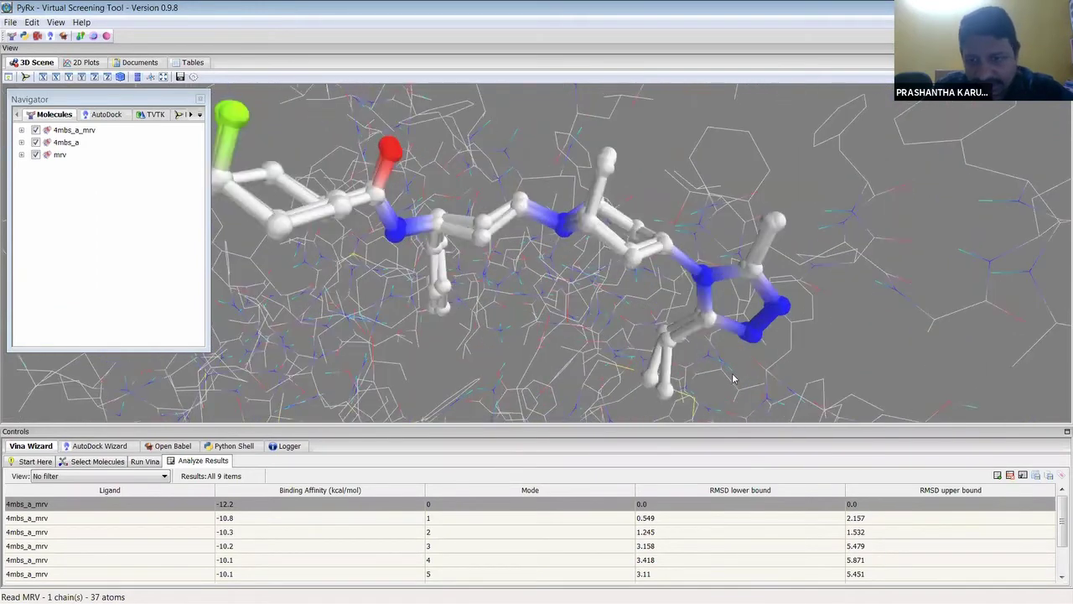
scroll(732, 231, "down", 2)
left_click_drag(732, 231, 537, 251)
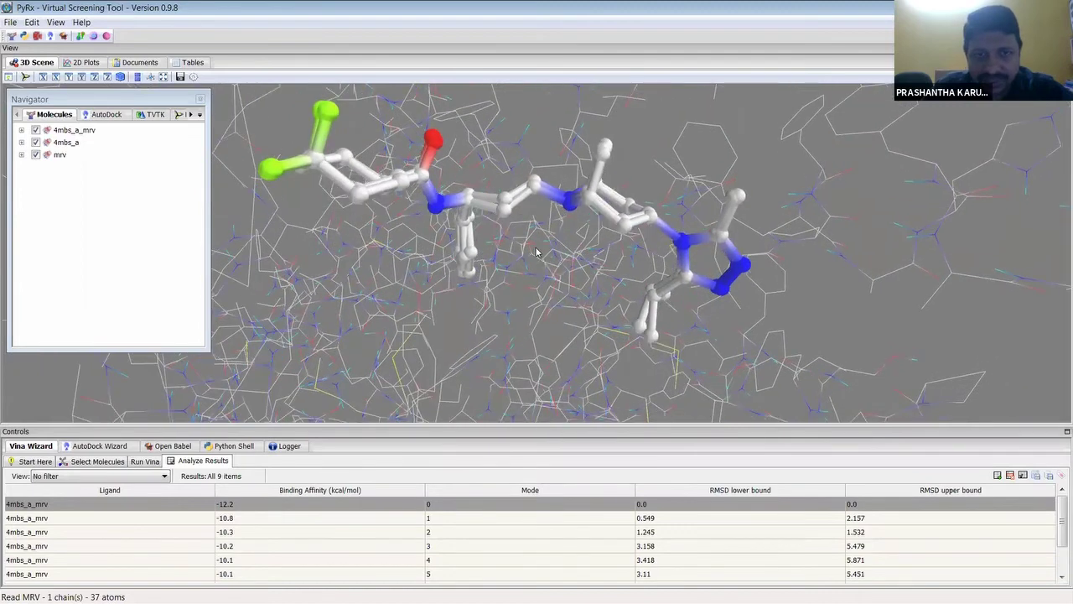
scroll(536, 277, "up", 4)
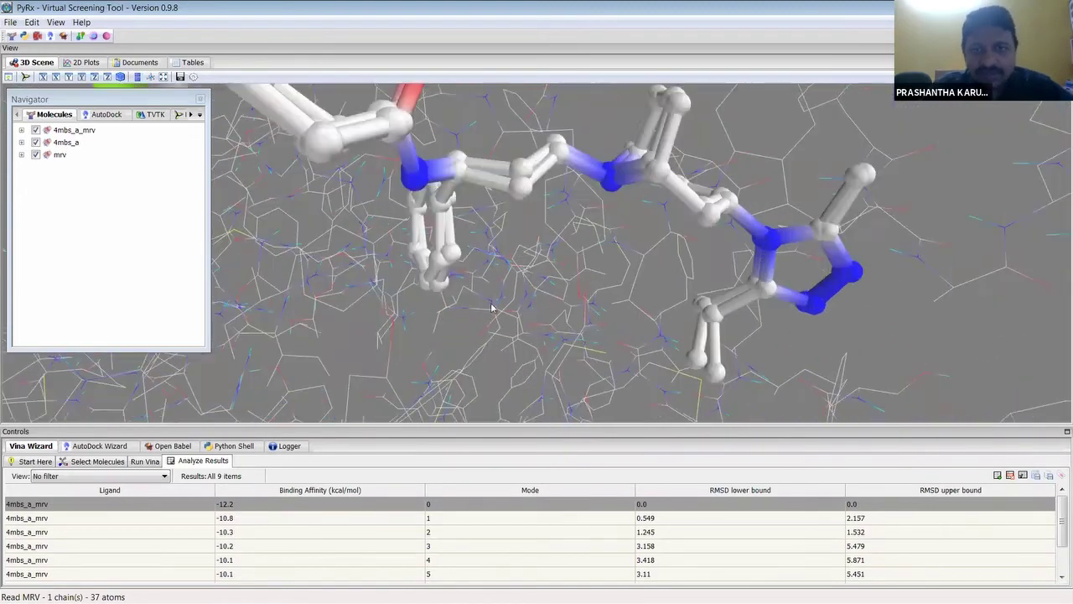
scroll(553, 310, "down", 4)
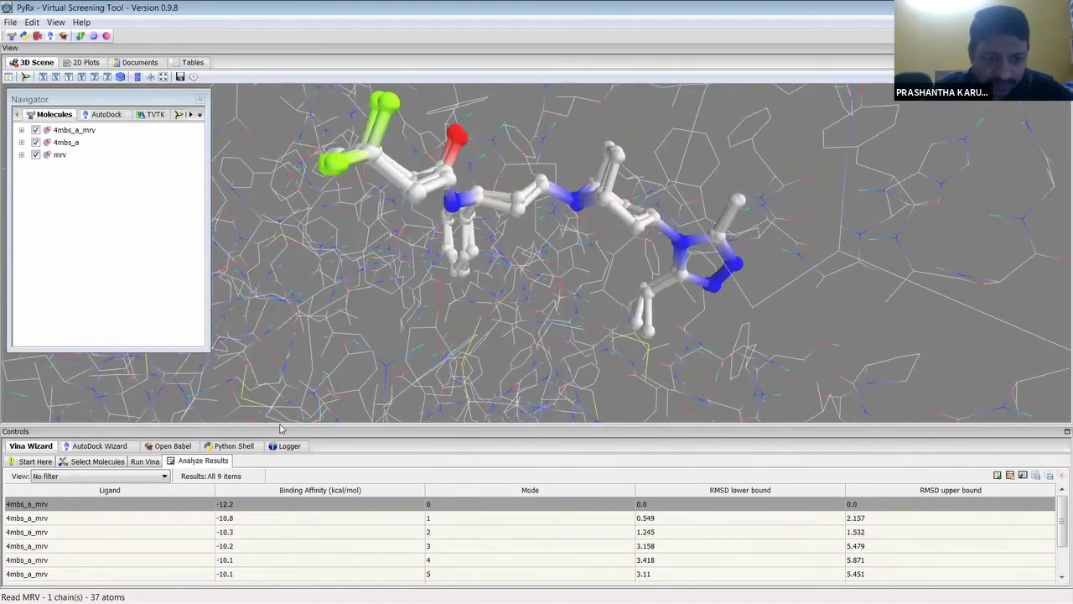
scroll(280, 423, "down", 3)
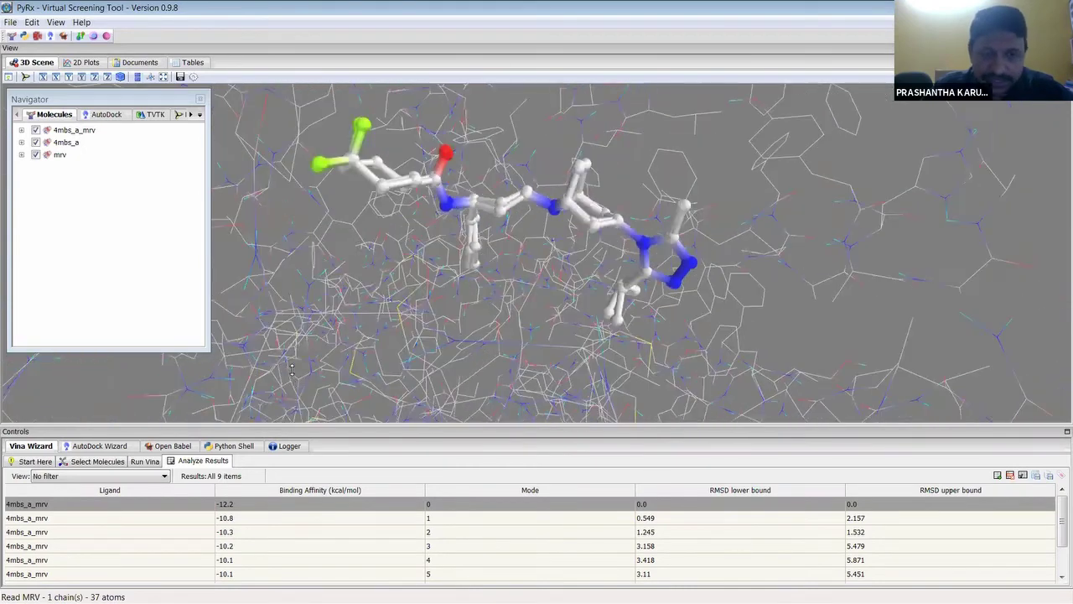
Step: Resize the panes so all nine result rows show, then rotate the ligands back into view
left_click_drag(503, 424, 503, 380)
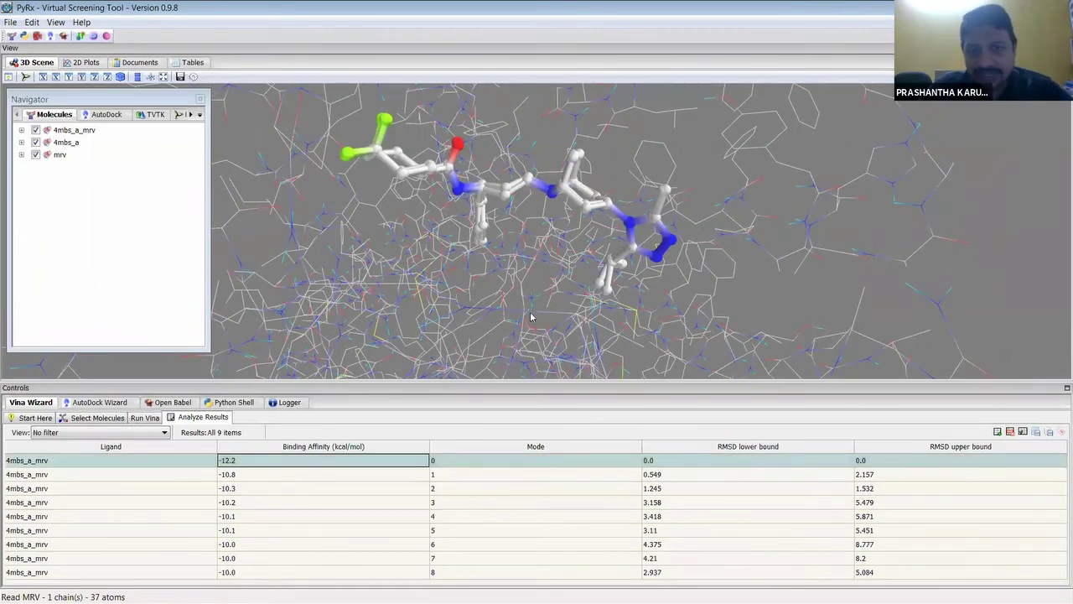
left_click_drag(504, 285, 517, 242)
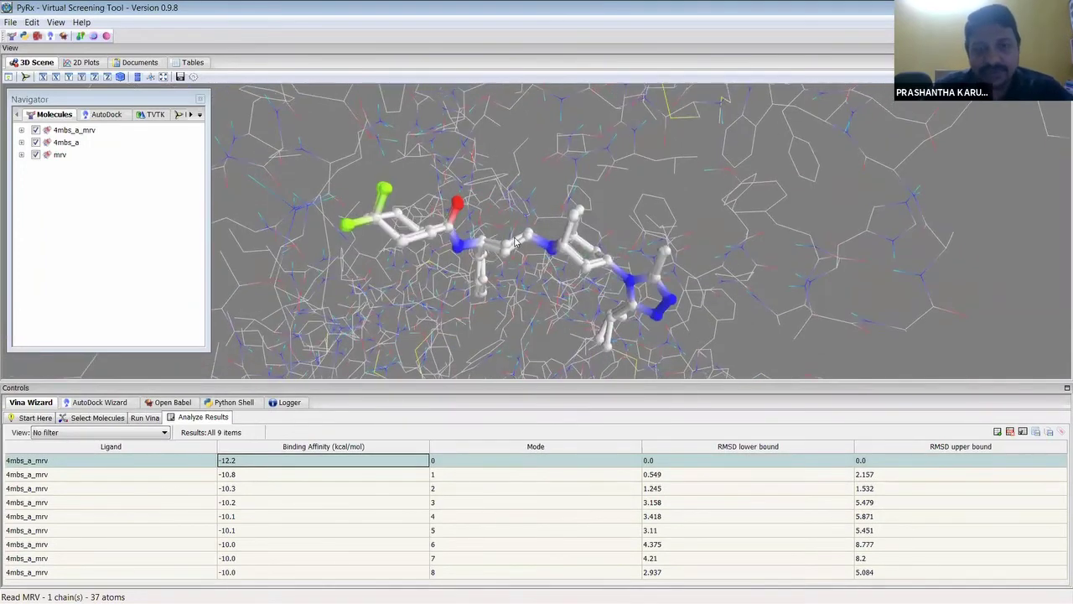
left_click_drag(417, 377, 310, 477)
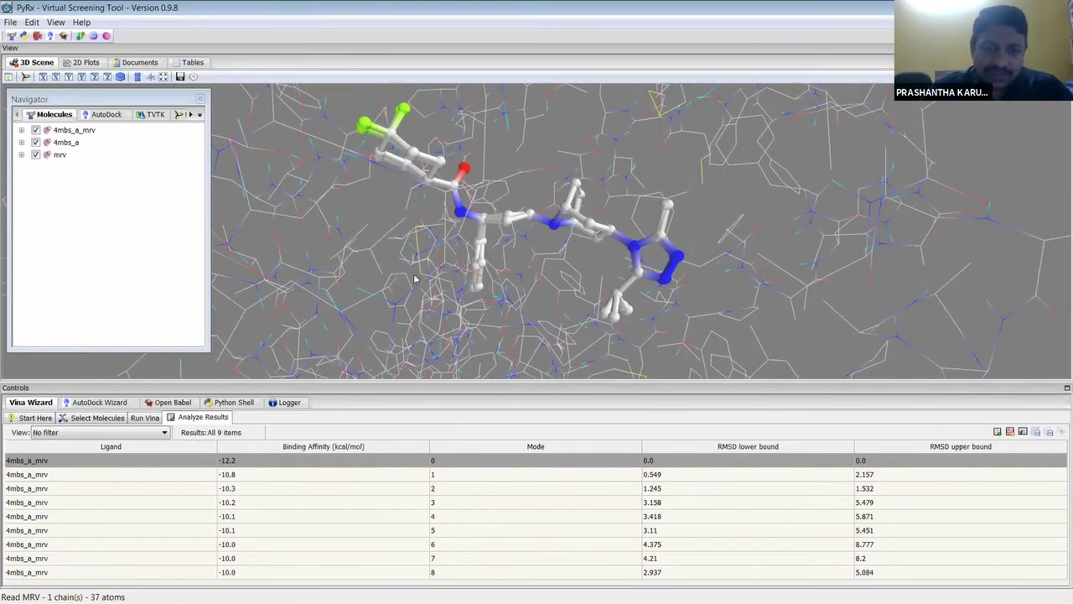
Step: Compare the mode 1 pose (-10.8) with the top mode 0 pose (-12.2) from several angles
left_click(234, 475)
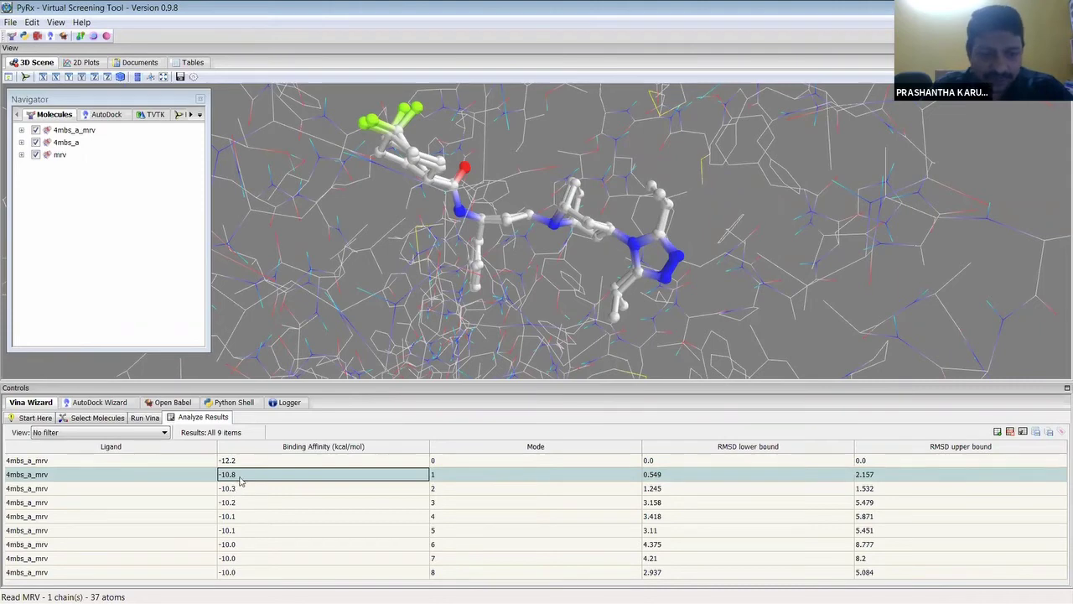
left_click(238, 464)
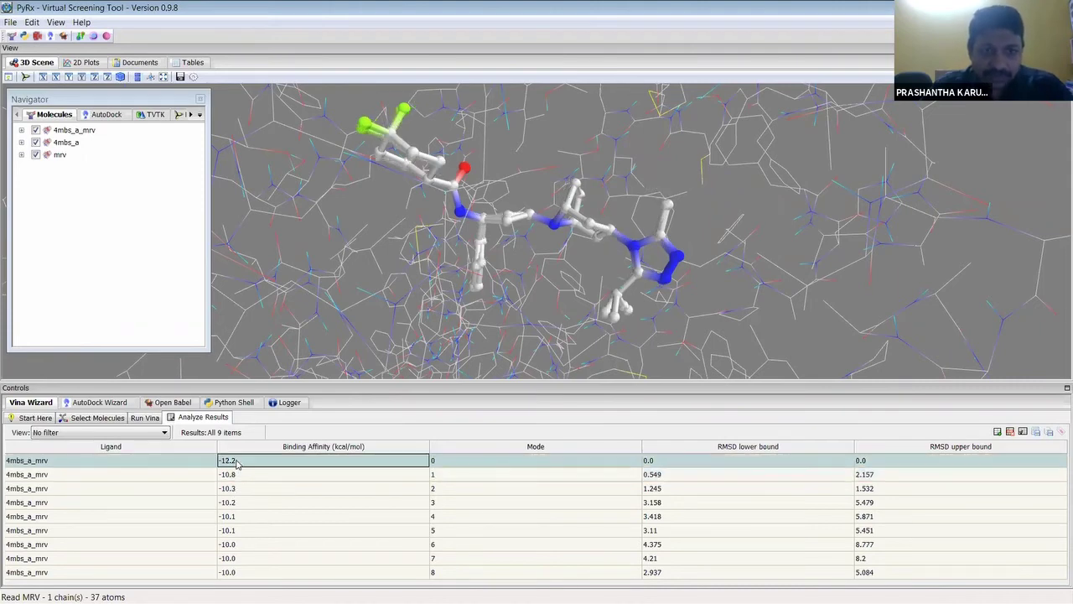
mouse_move(406, 262)
left_mouse_down()
mouse_move(384, 272)
mouse_move(336, 251)
mouse_move(423, 250)
left_mouse_up()
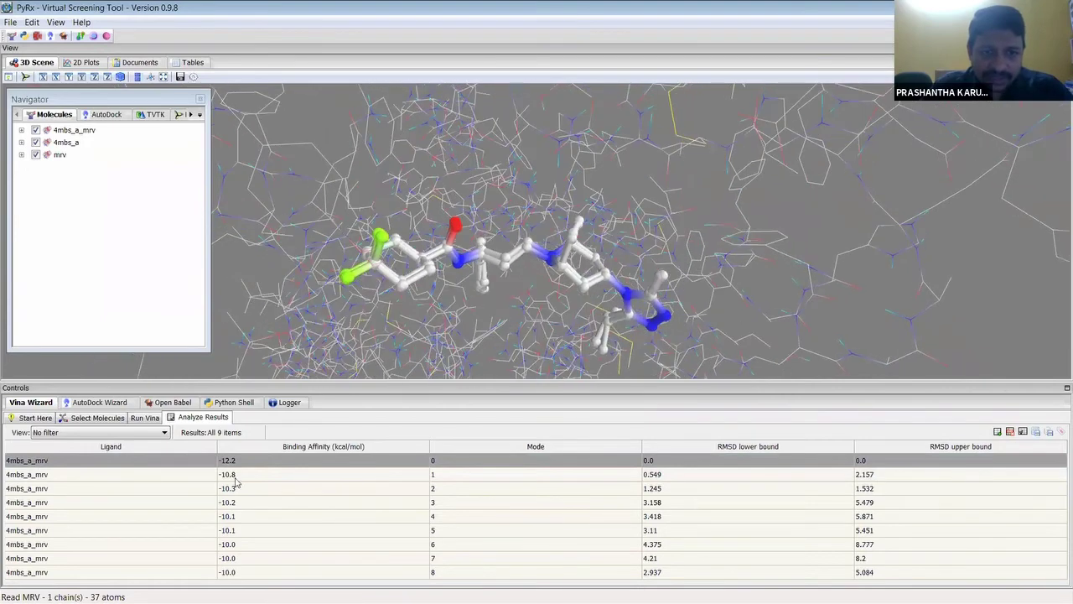
left_click_drag(513, 265, 436, 188)
key("Down")
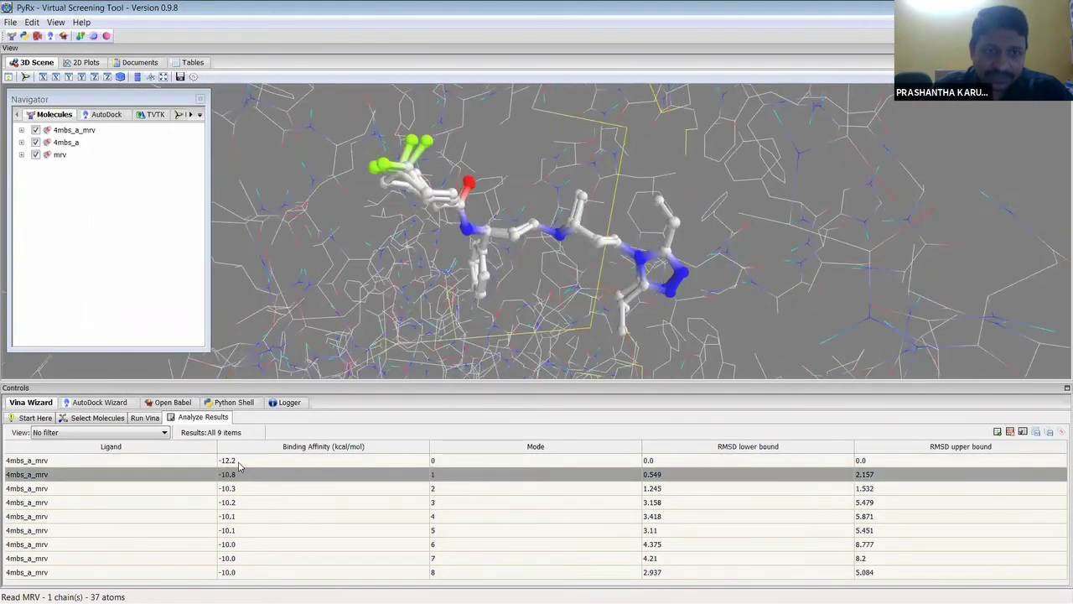
key("Up")
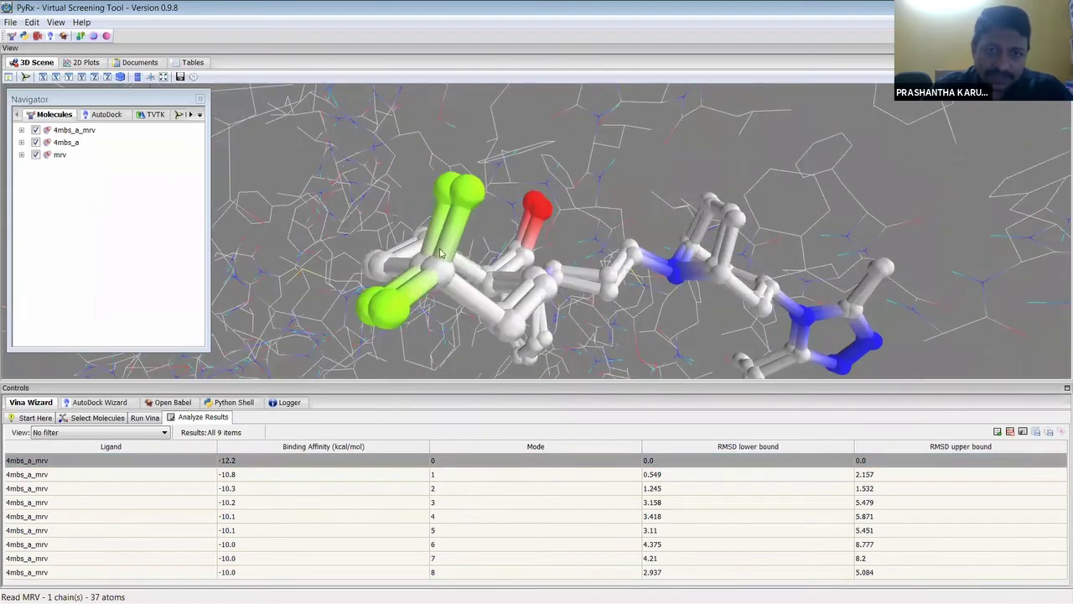
Step: Step through modes 1 and 2 (-10.3) to the mode 3 pose at -10.2
left_click(253, 475)
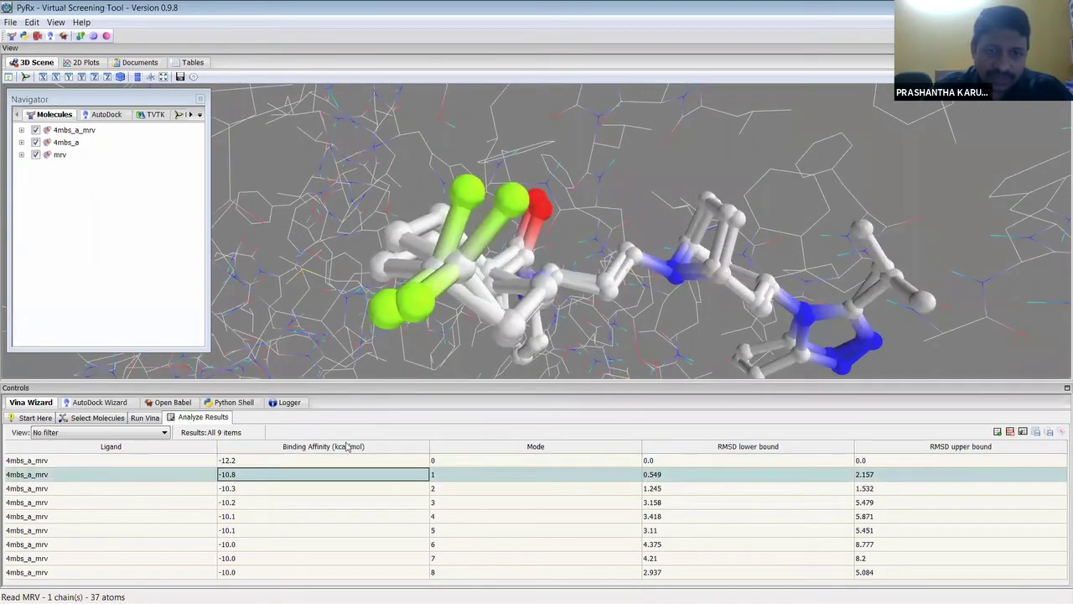
left_click(242, 490)
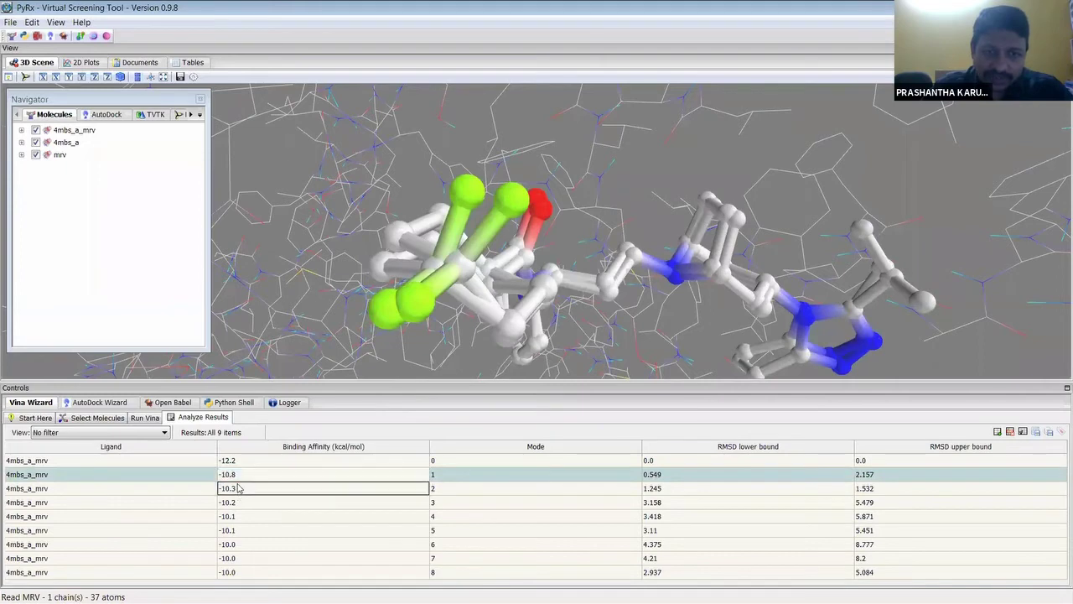
left_click(284, 484)
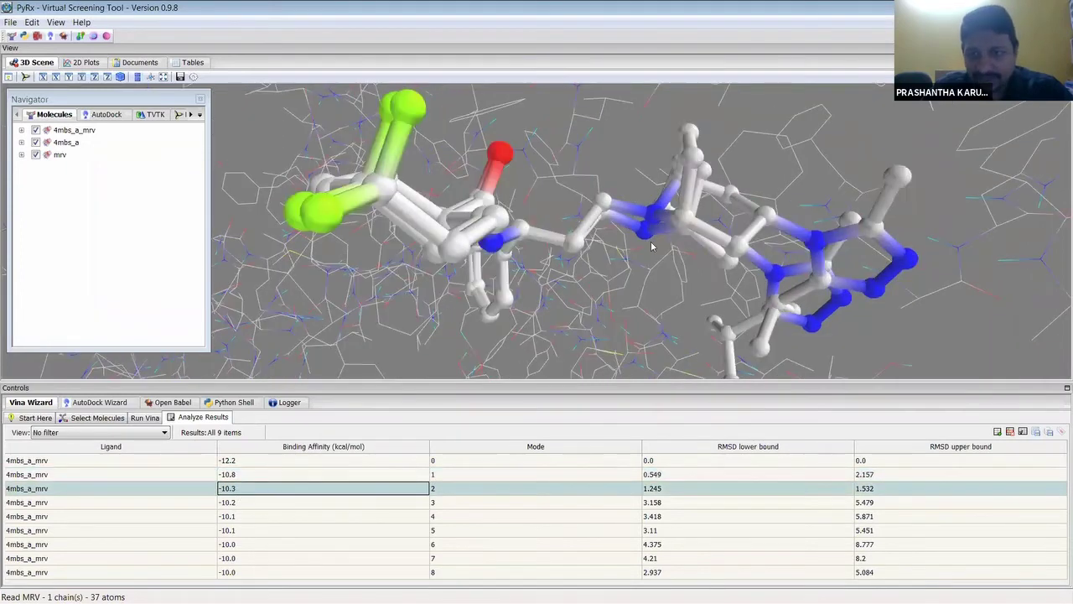
left_click(241, 503)
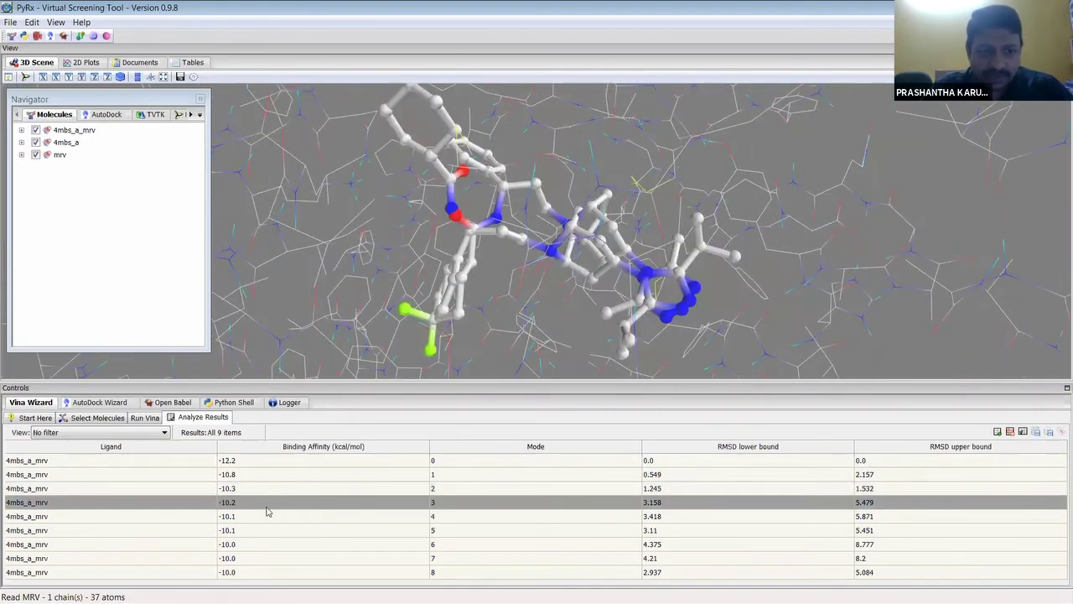
Step: Cycle through the mode 4 to mode 8 poses (-10.1 down to -10.0)
left_click_drag(507, 295, 475, 299)
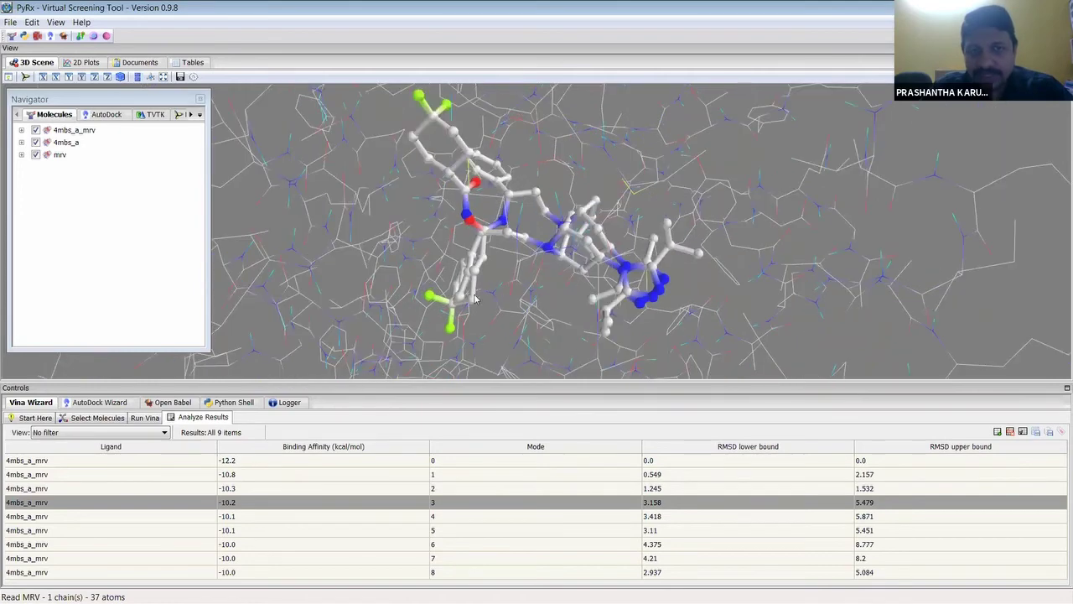
left_click(248, 517)
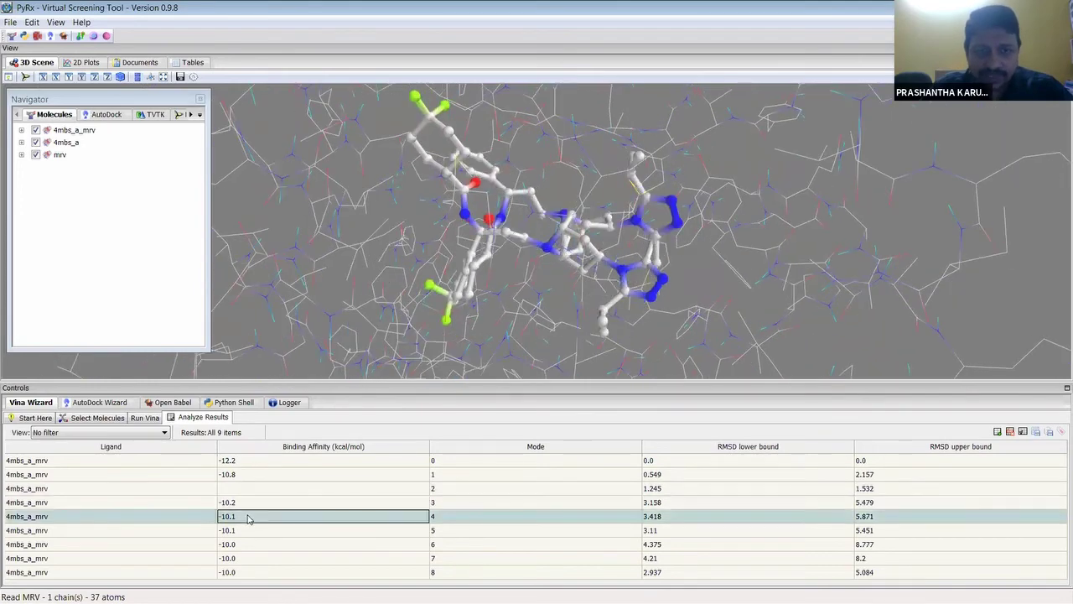
left_click(237, 531)
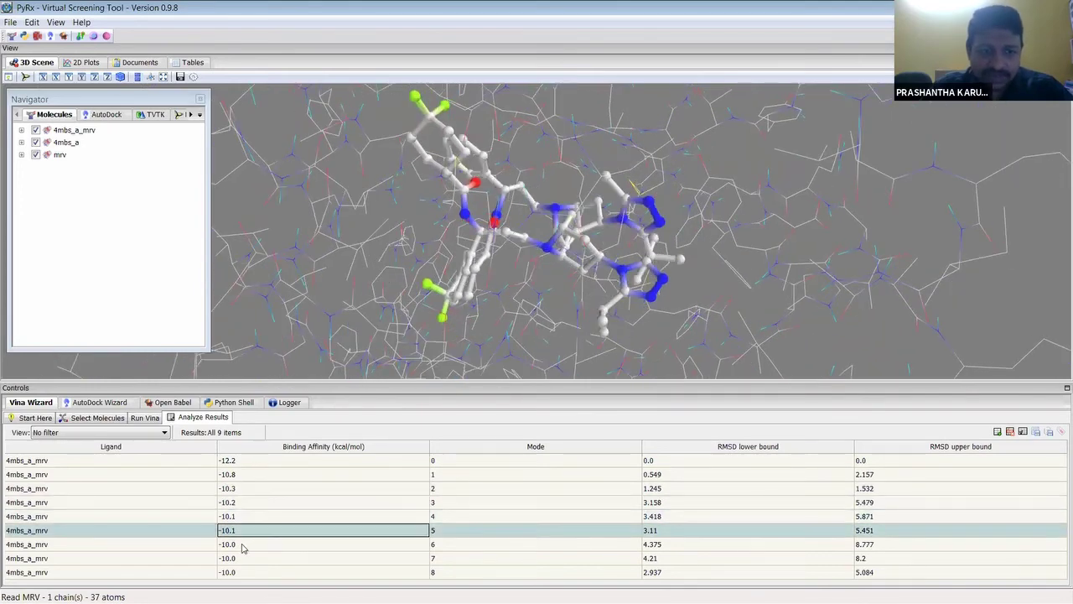
left_click(243, 545)
left_click(248, 558)
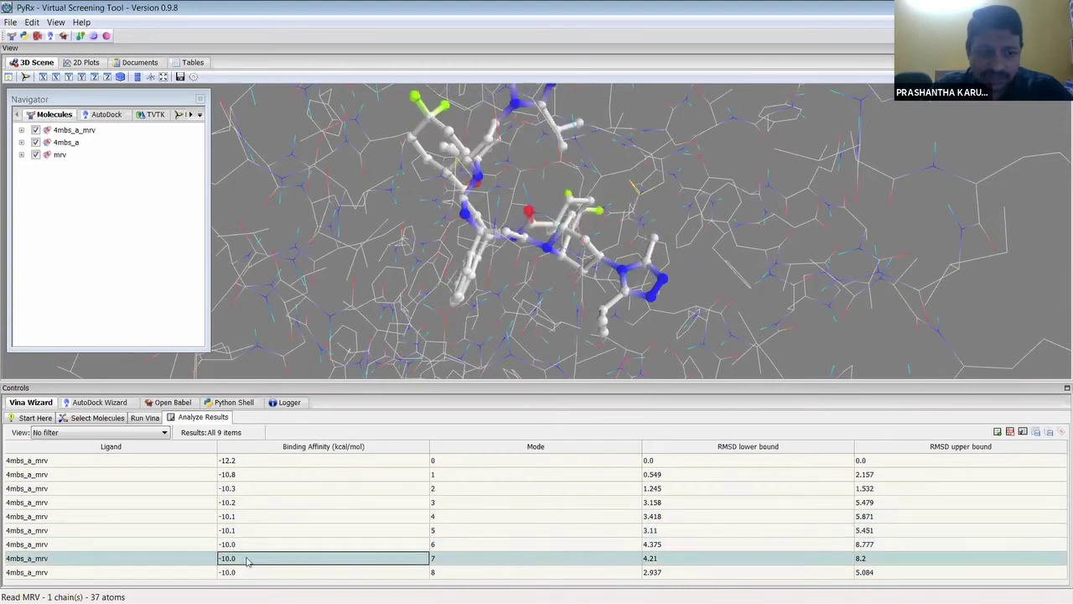
left_click(249, 574)
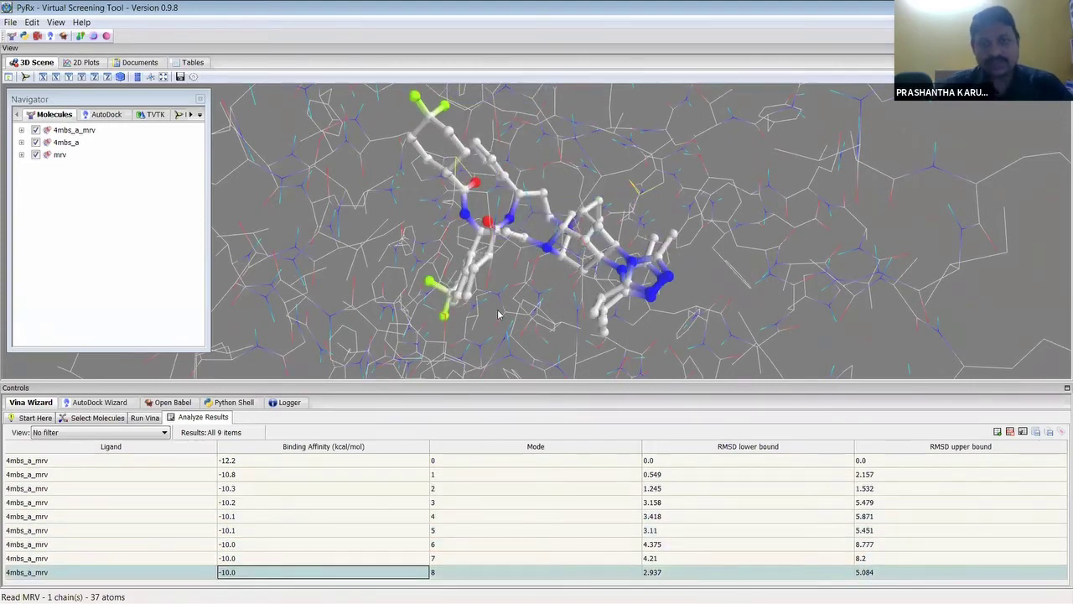
Step: Rotate to inspect the mode 8 pose, then switch to the mode 7 pose (-10.0)
left_click_drag(579, 261, 587, 296)
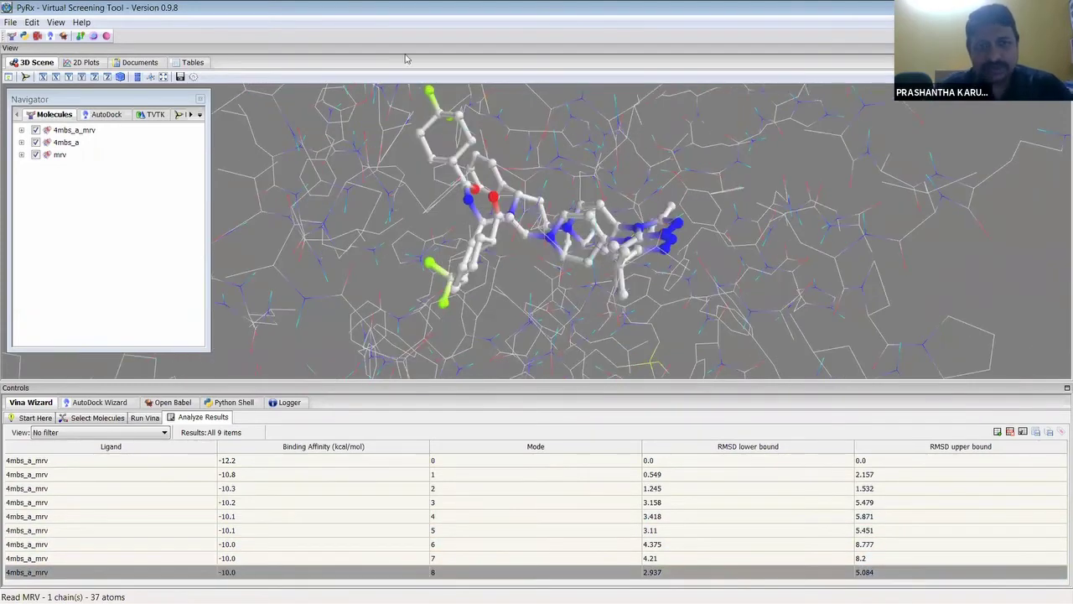
left_click_drag(415, 333, 460, 341)
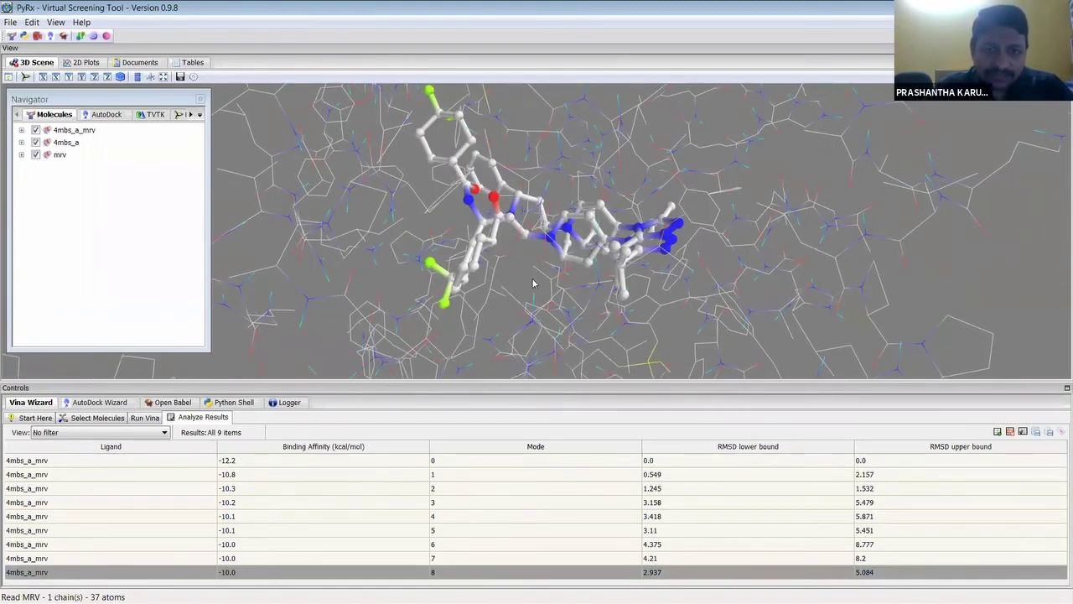
left_click_drag(534, 284, 488, 260)
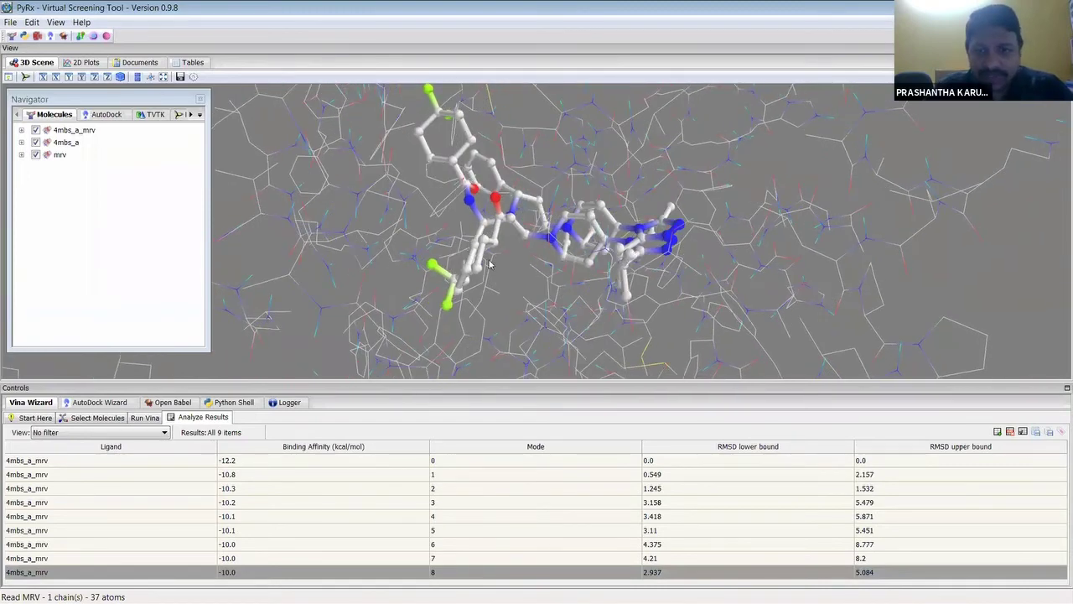
left_click(242, 573)
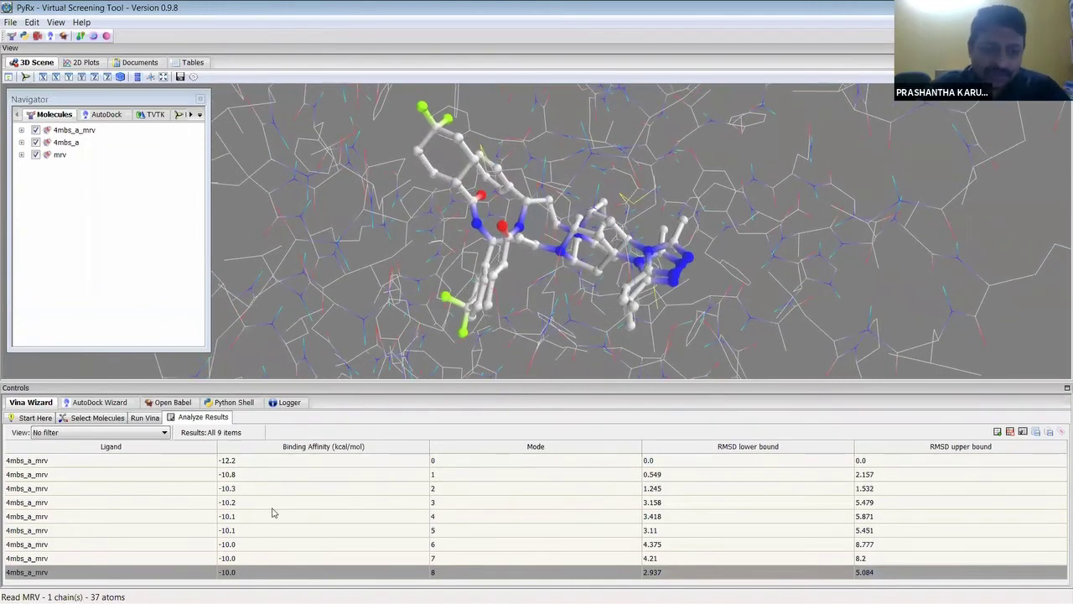
left_click(248, 558)
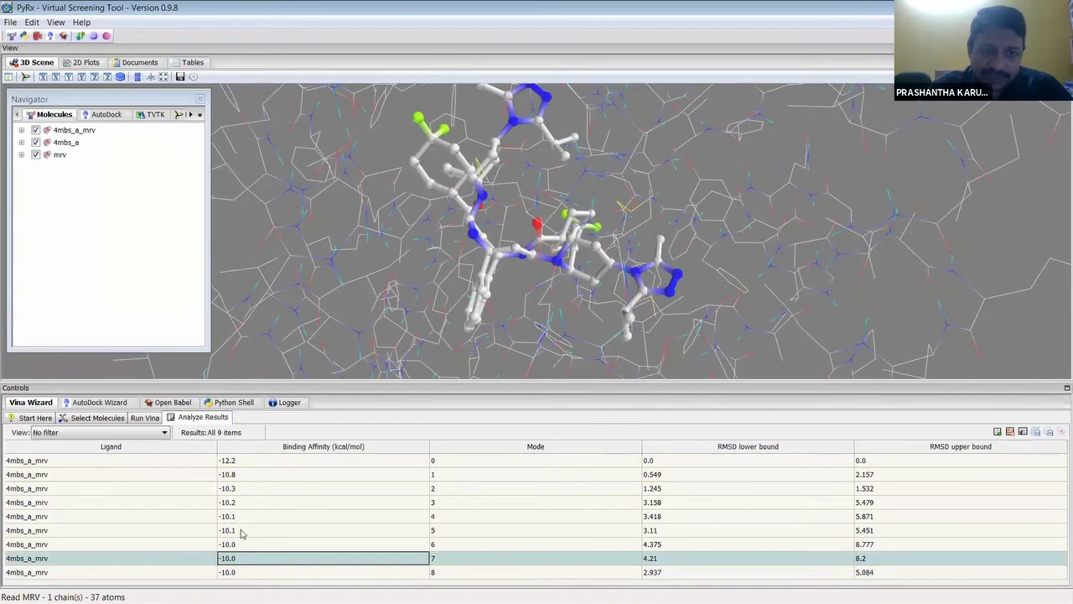
Step: Step up through the poses to the top mode 0 pose (-12.2) and rotate to inspect it
key("Up")
key("Up")
key("Up")
key("Up")
key("Up")
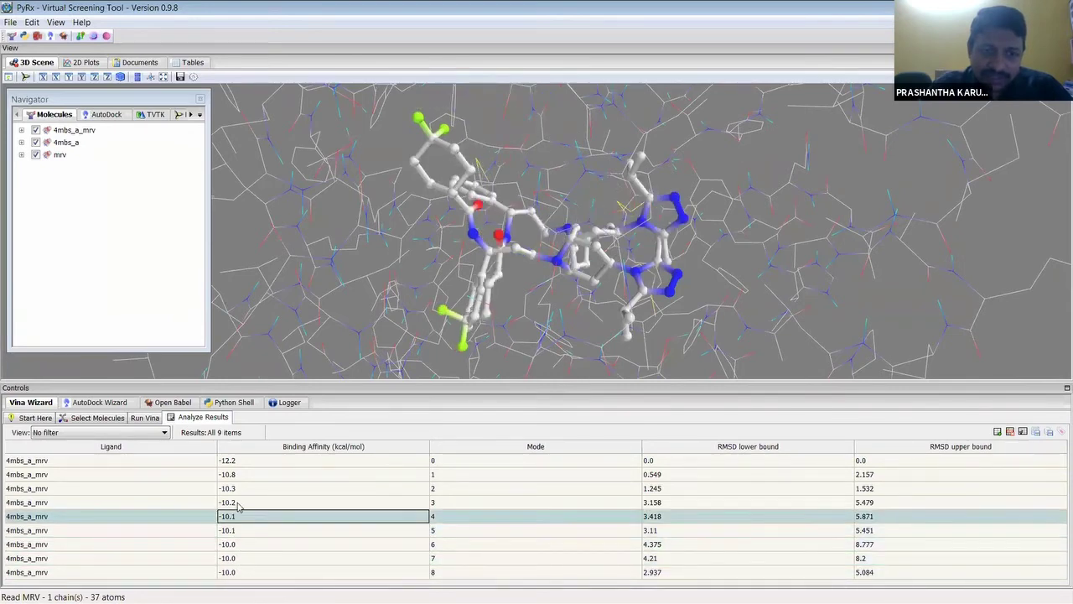
key("Up")
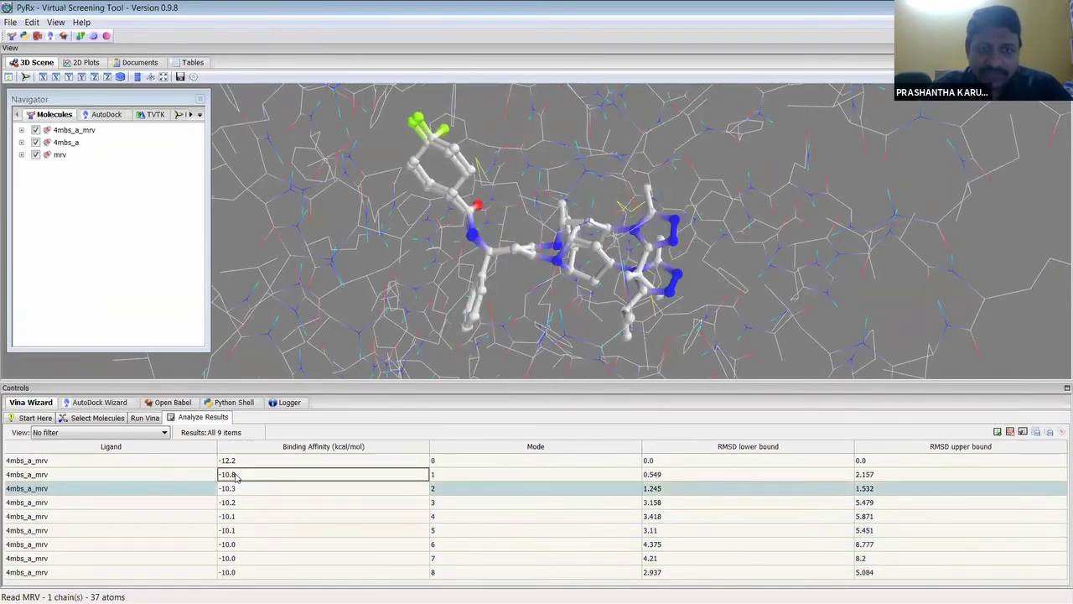
left_click(237, 476)
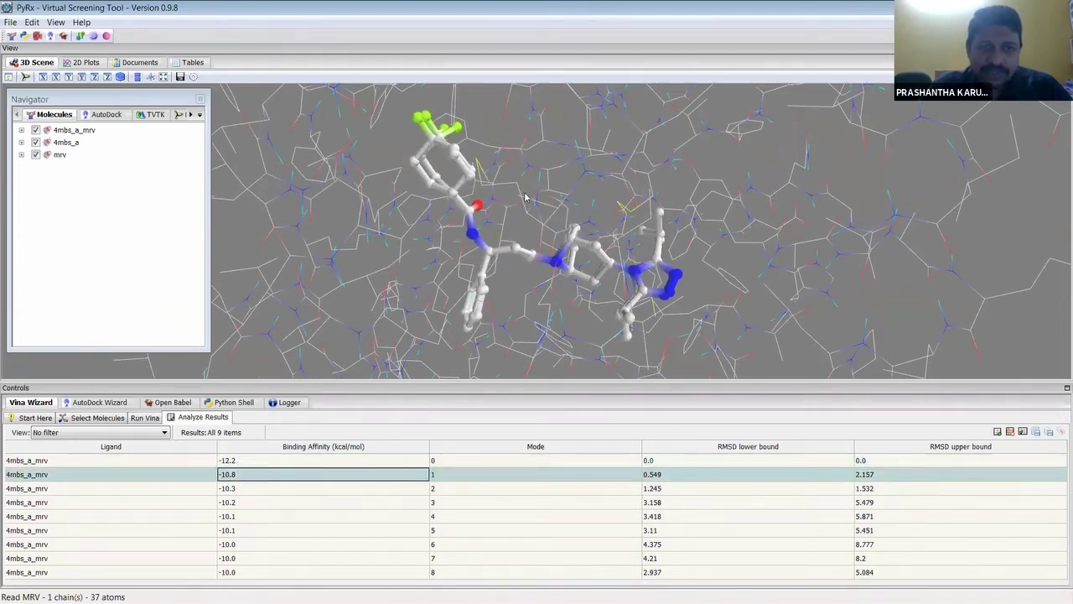
key("Up")
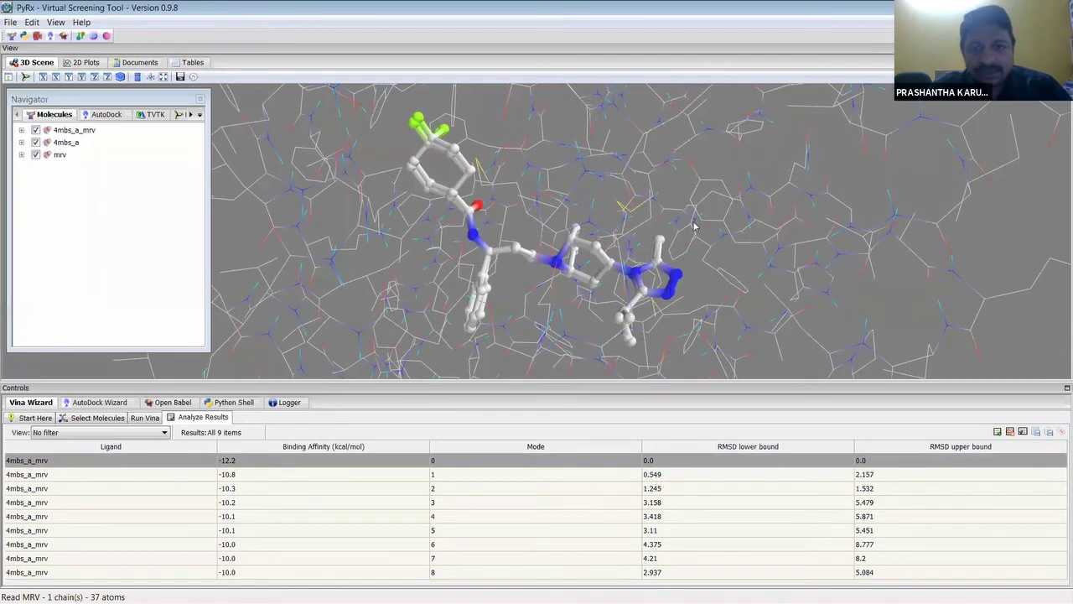
left_click_drag(569, 267, 225, 446)
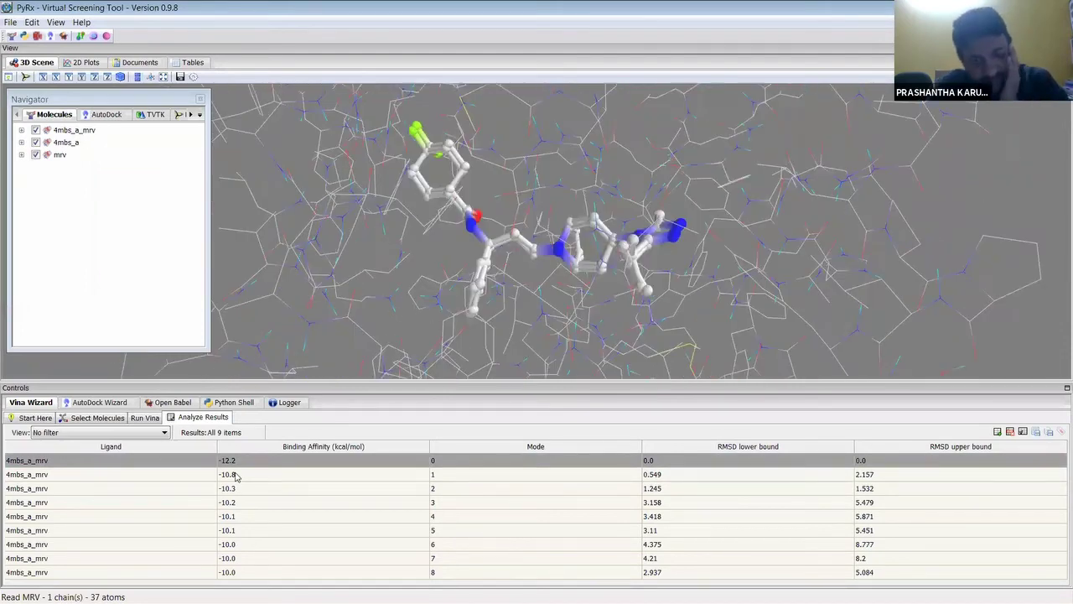
Step: Toggle between the mode 1 (-10.8) and mode 0 (-12.2) poses to compare their fit
left_click(244, 474)
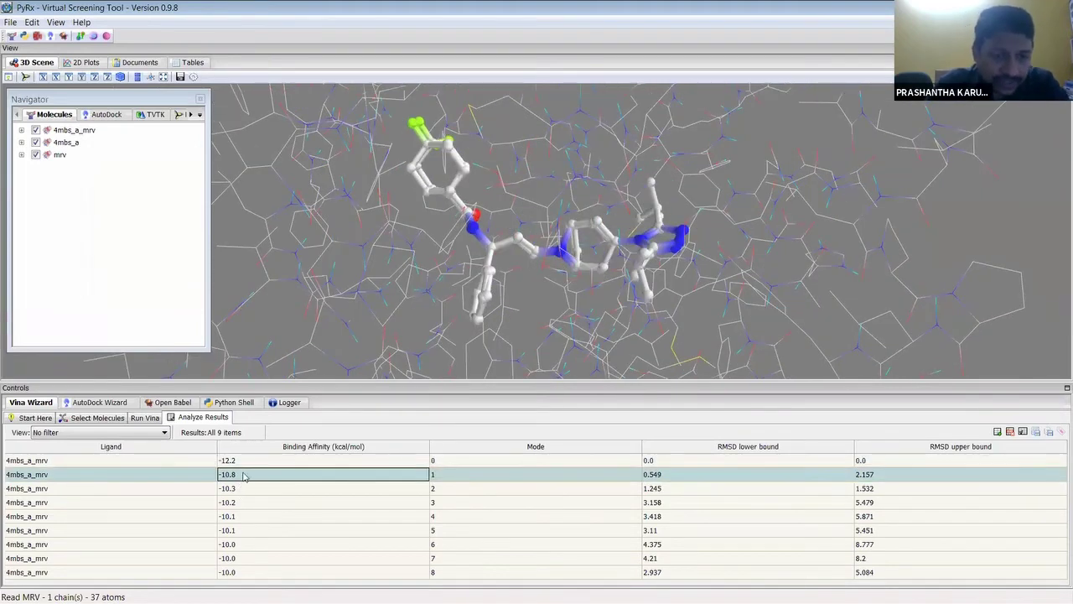
left_click(244, 459)
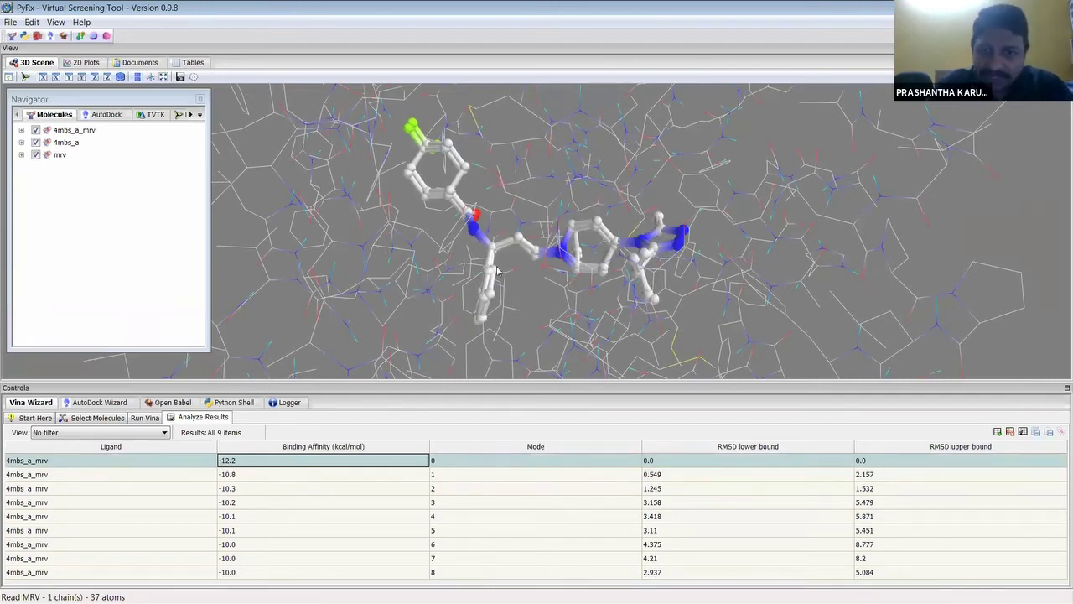
left_click(234, 478)
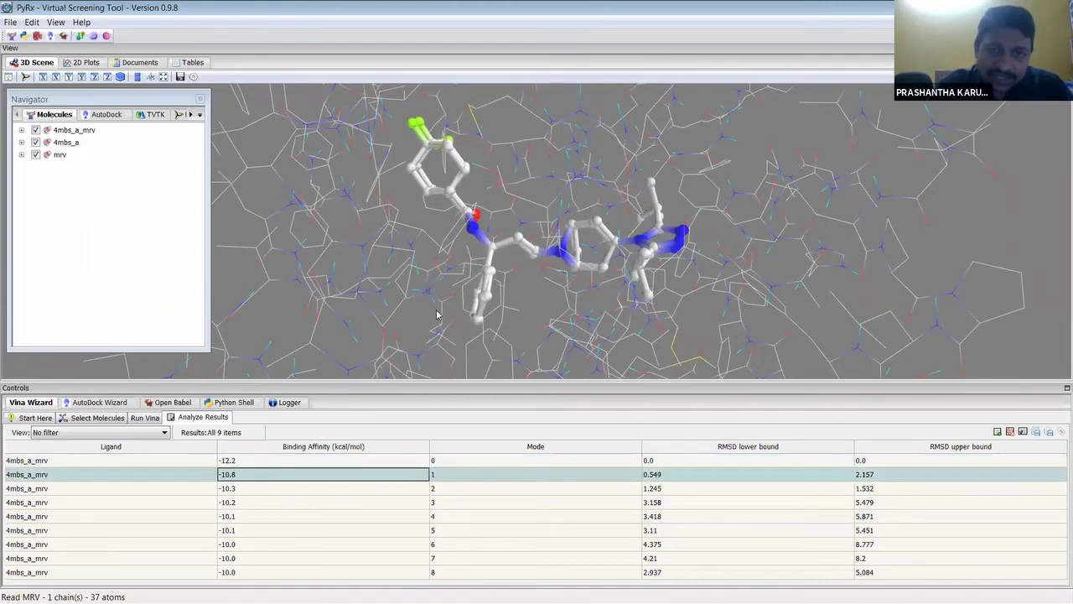
left_click(238, 464)
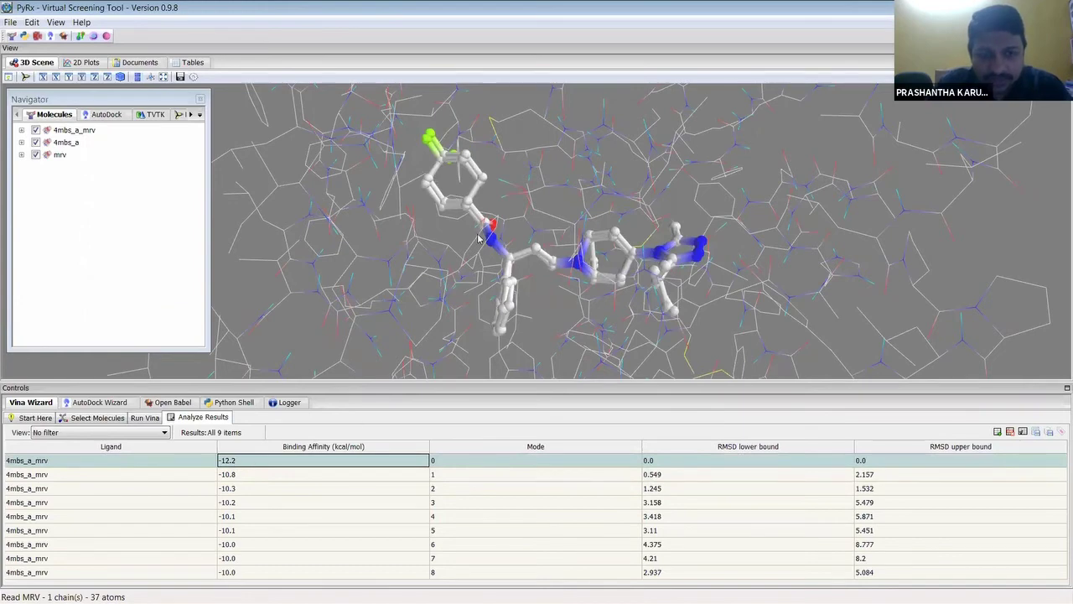
left_click(449, 241)
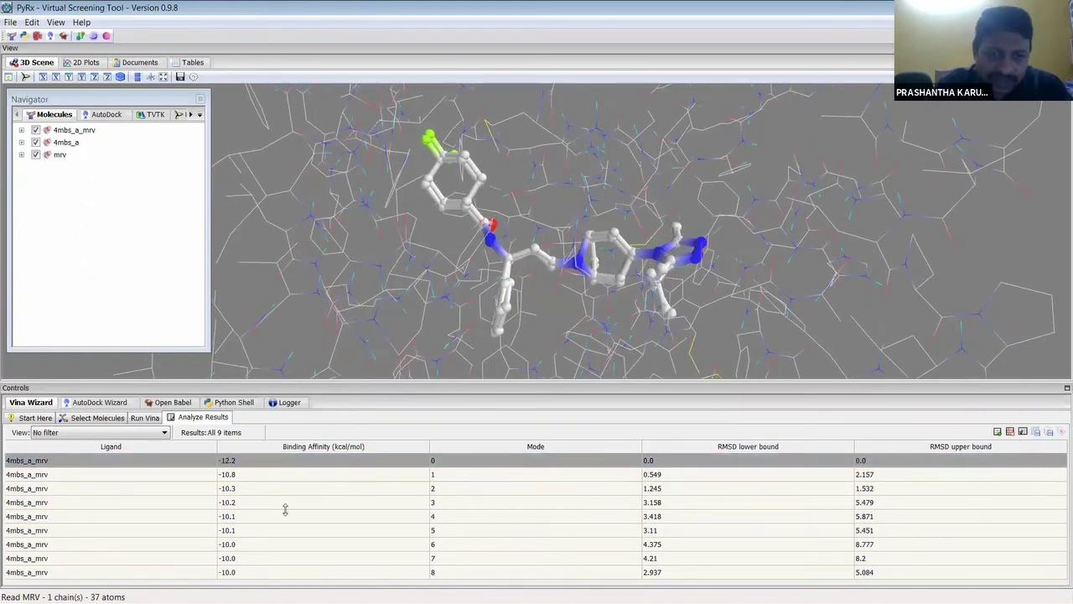
Step: Check the mode 7, 5 and 4 poses against the original ligand, returning to mode 0
left_click(248, 557)
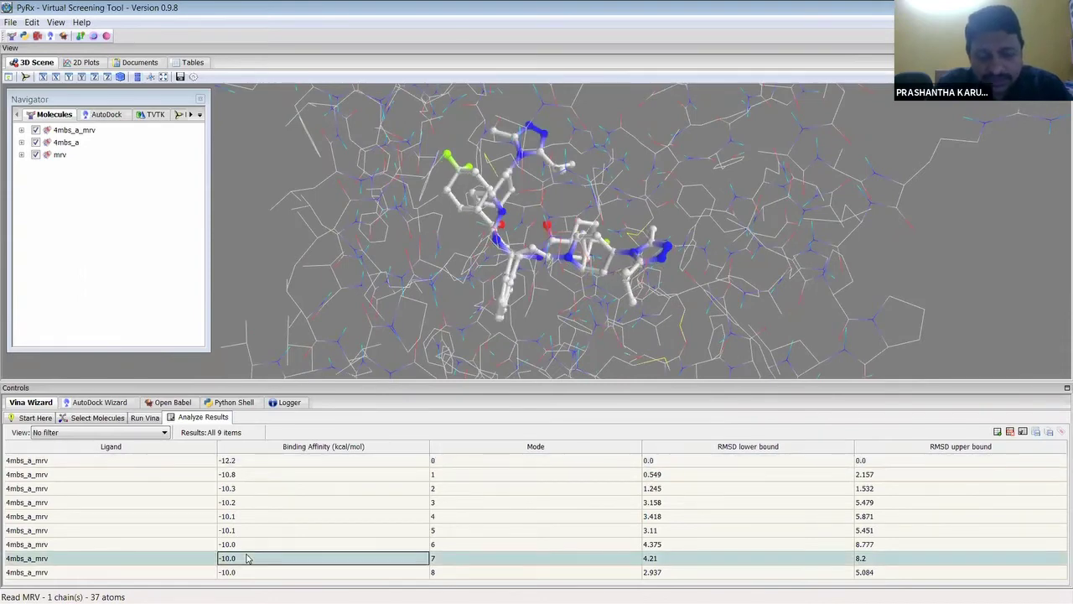
left_click(239, 530)
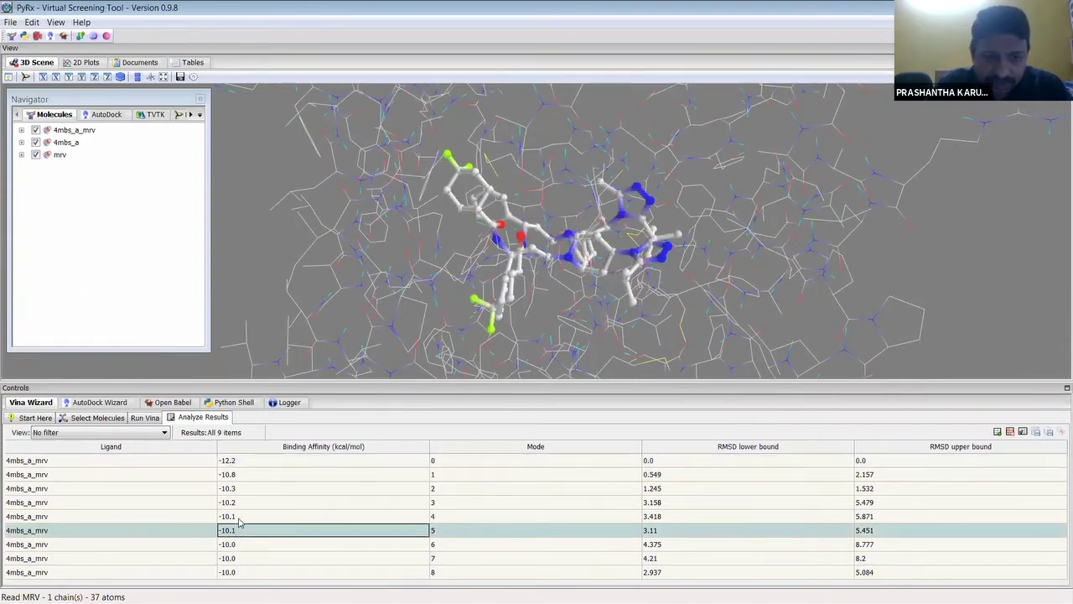
left_click(239, 519)
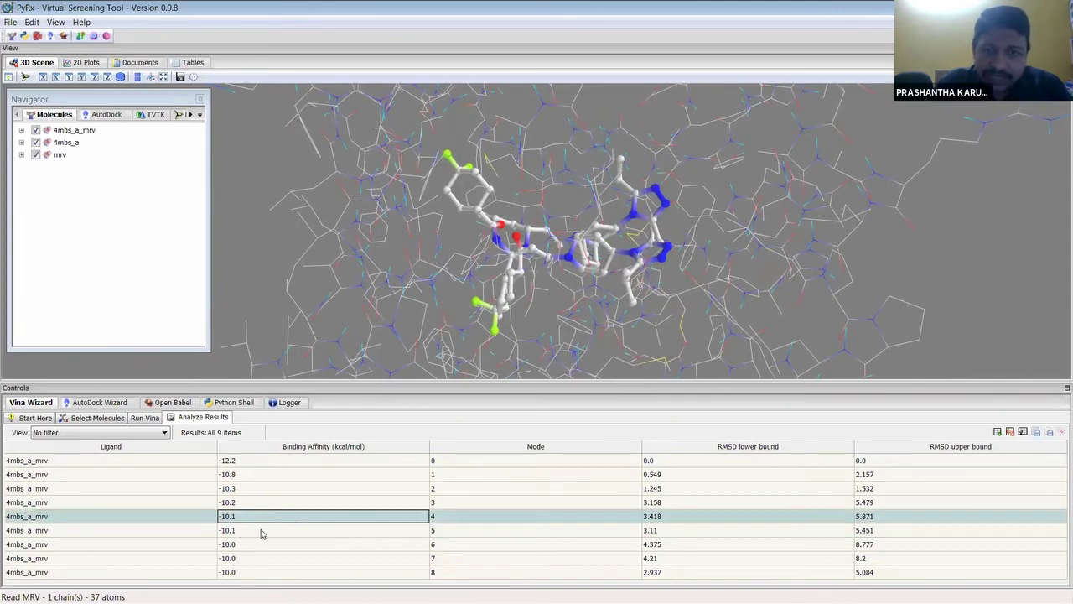
left_click(260, 533)
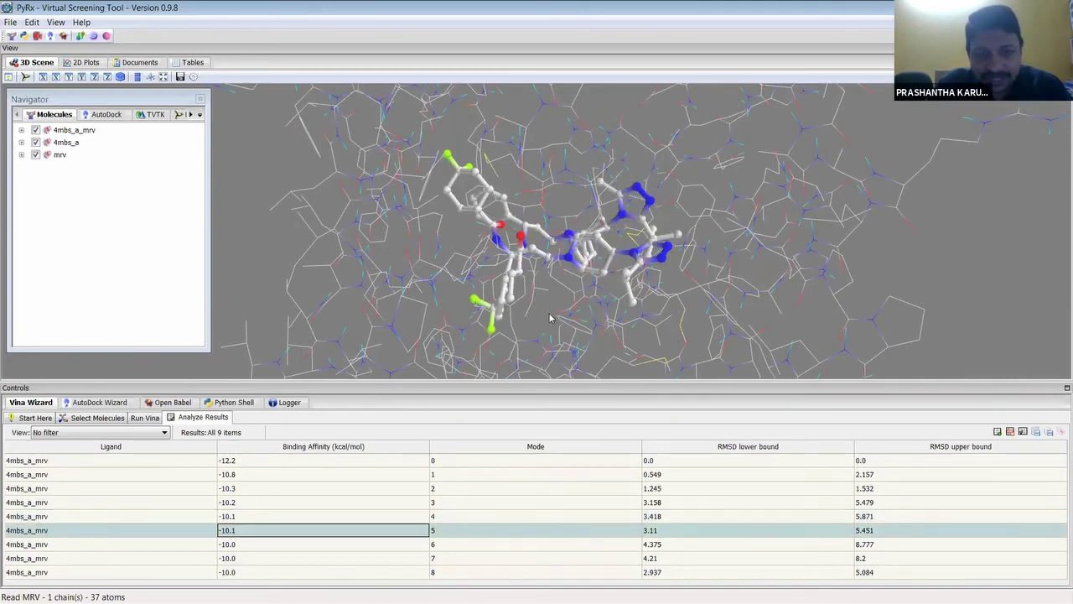
left_click(246, 462)
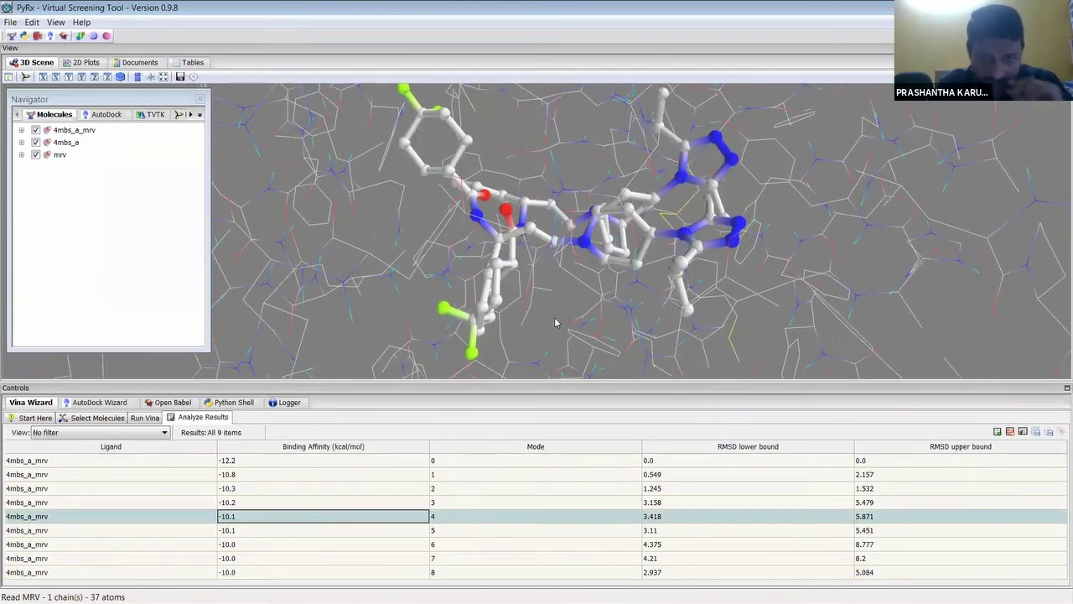
scroll(554, 322, "down", 2)
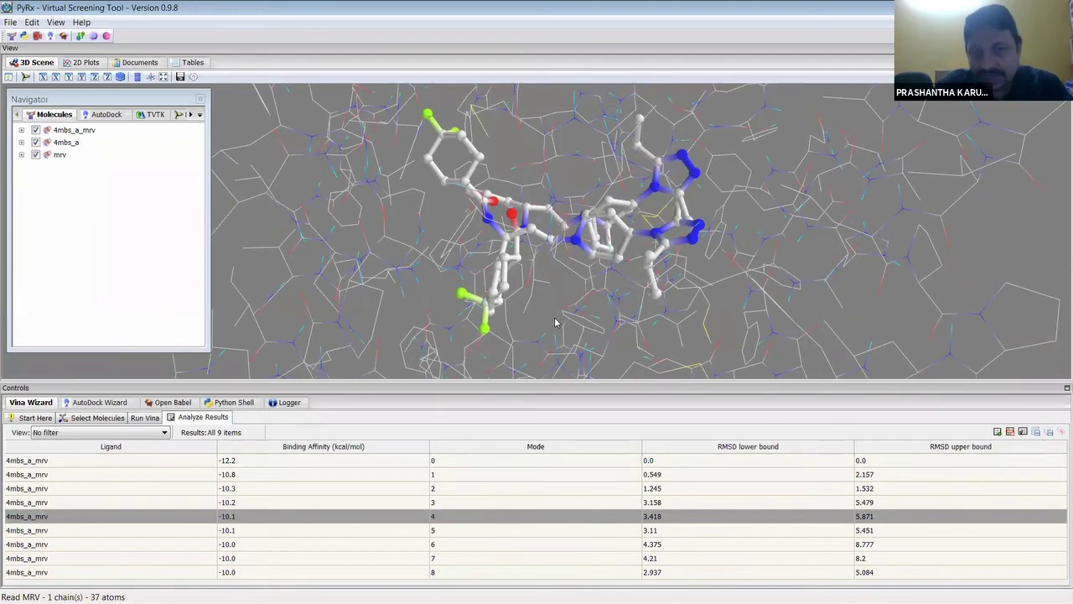
left_click(240, 516)
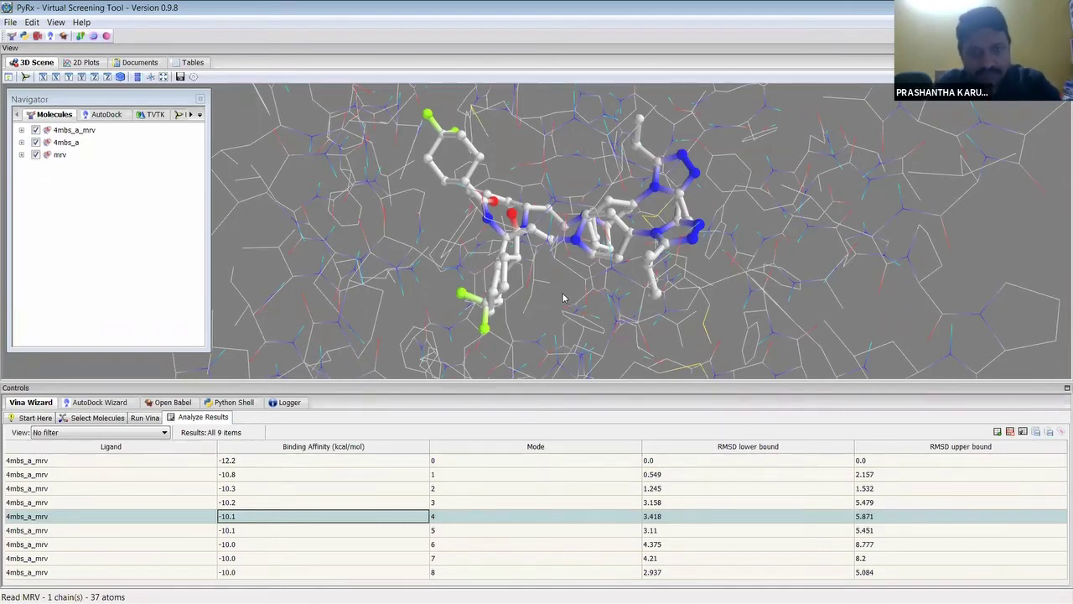
left_click(238, 462)
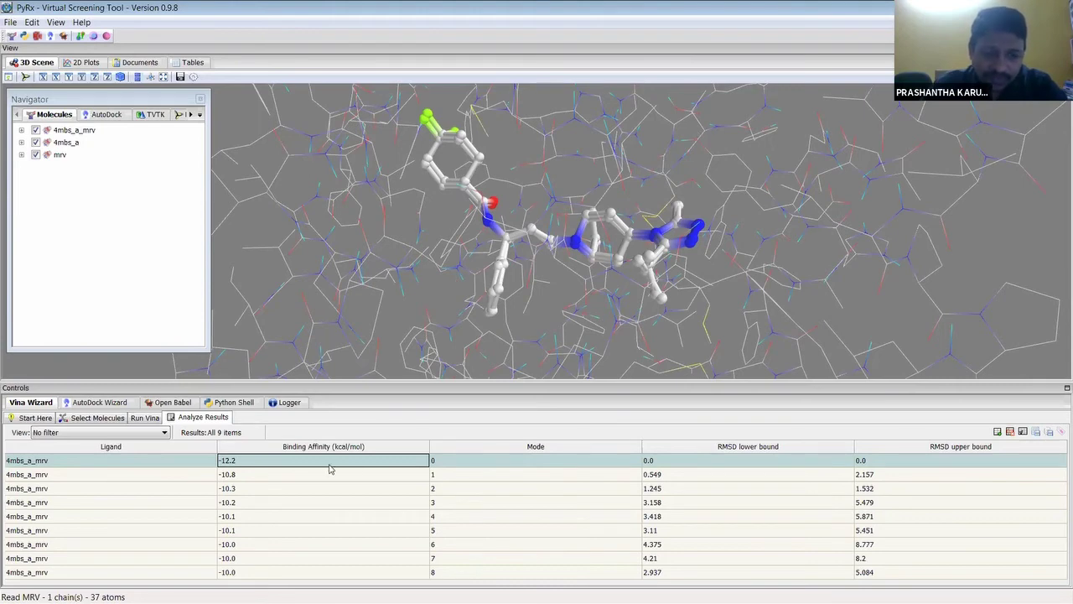
Step: Run through modes 1, 4, 6, 7 and 8, then settle on mode 0 and rotate slightly
left_click(251, 474)
key("Down")
key("Down")
key("Down")
key("Down")
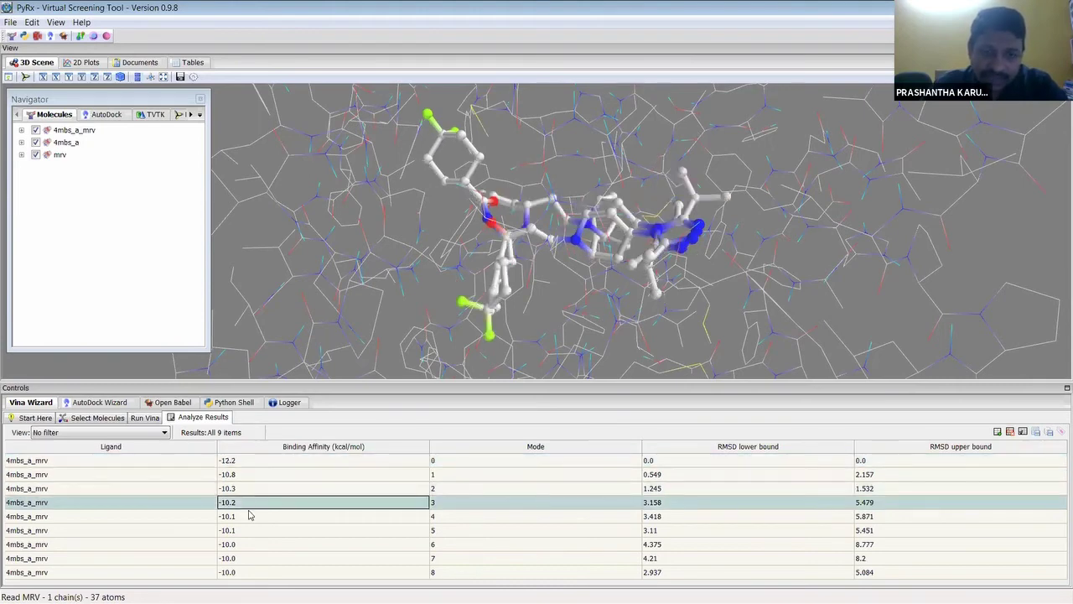
left_click(253, 546)
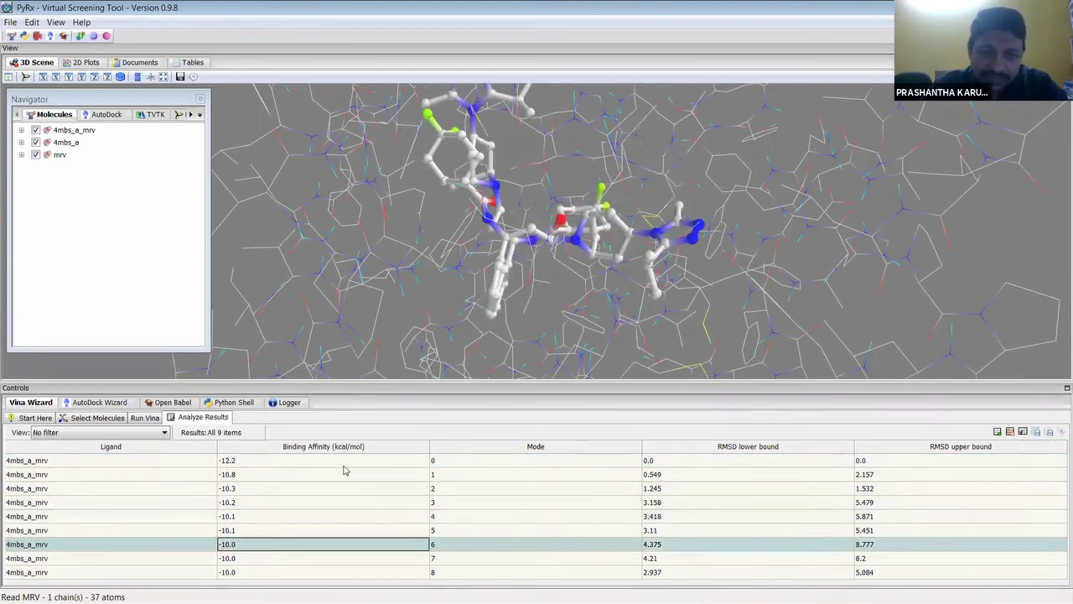
left_click(243, 559)
left_click(246, 571)
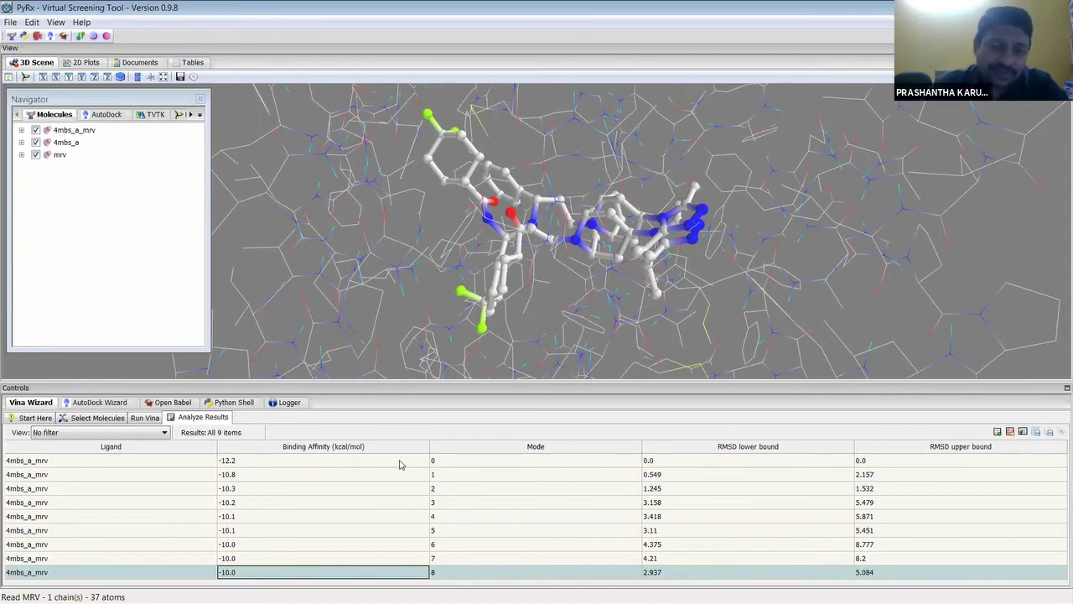
left_click(254, 464)
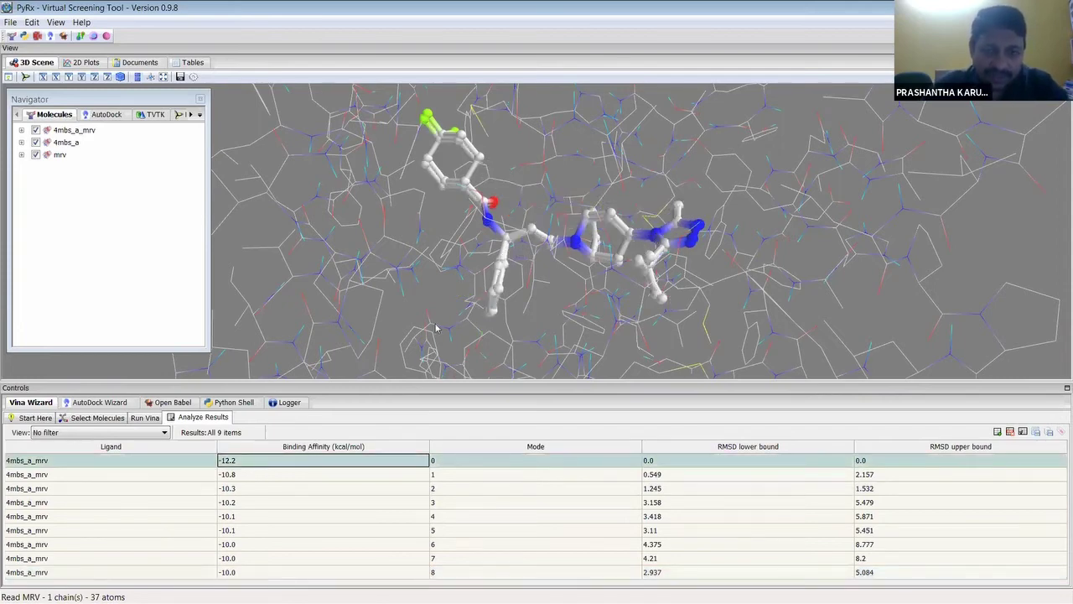
left_click(520, 184)
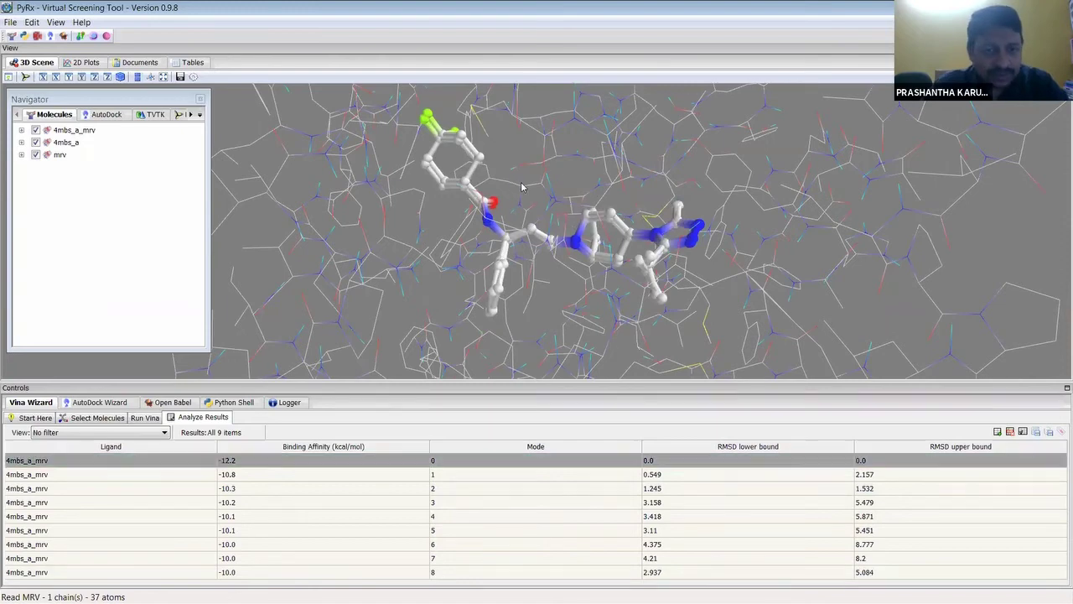
left_click_drag(510, 191, 360, 238)
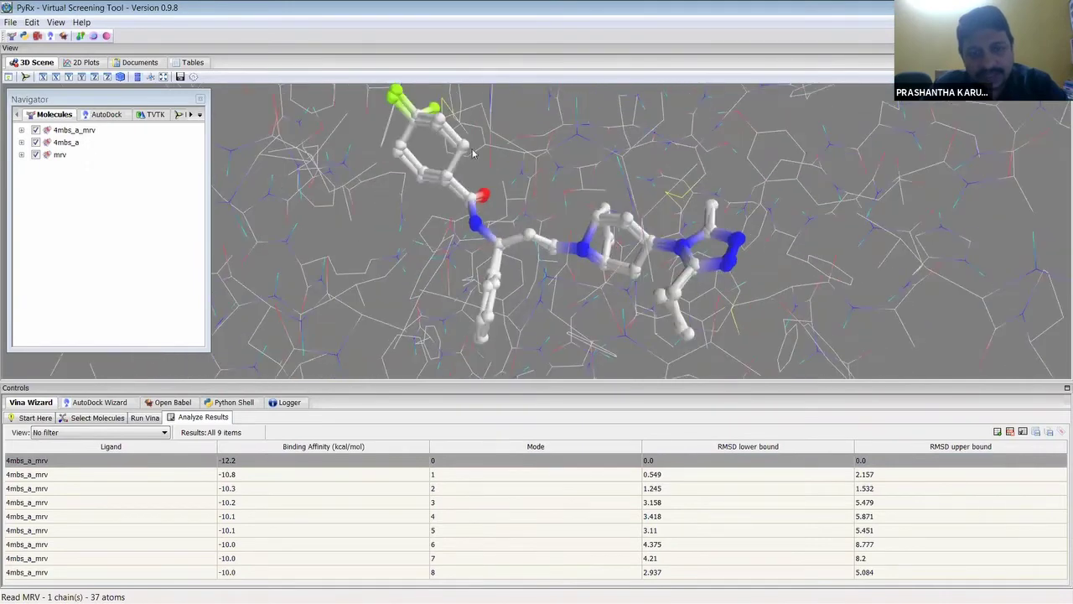
Step: Open and close the LigPlot diagram for the mode 0 pose, then rotate it in the binding site
left_click(250, 475)
left_click(242, 461)
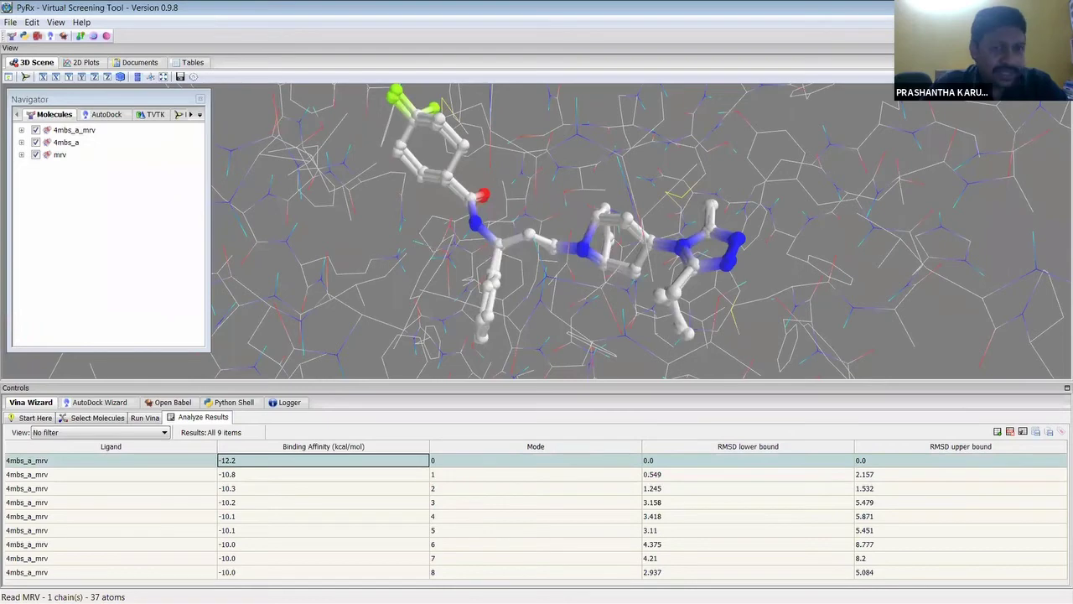
key("Return")
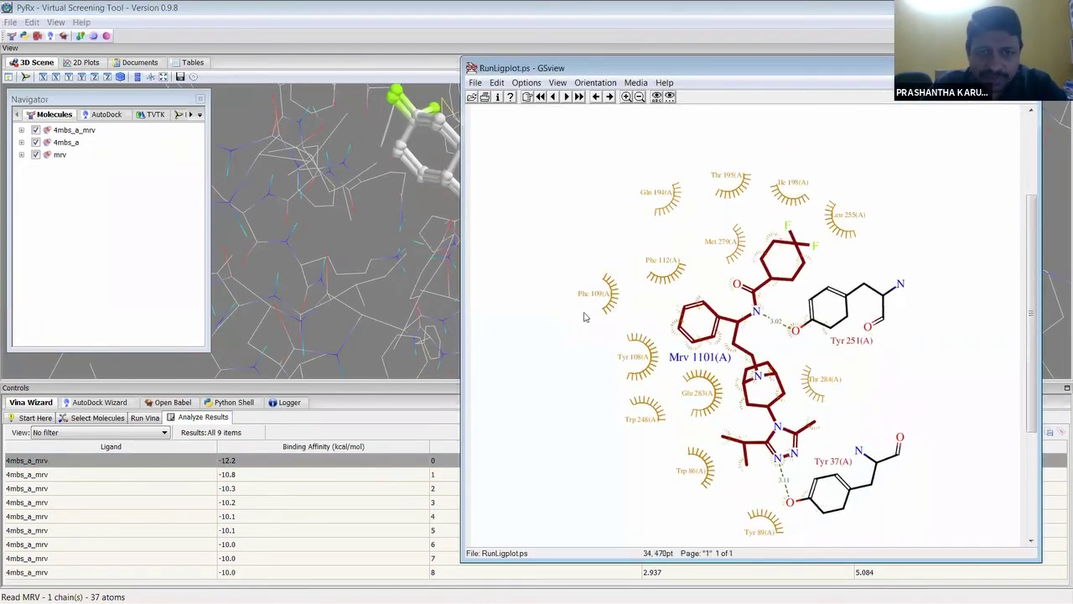
key("alt+F4")
left_click_drag(700, 302, 707, 340)
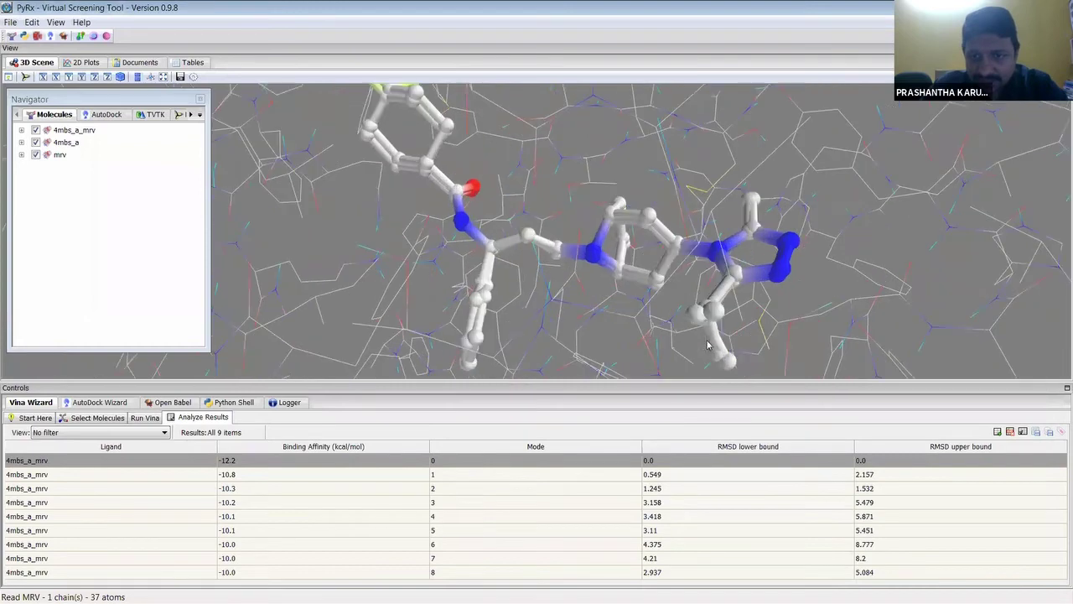
left_click(274, 463)
left_click_drag(577, 303, 589, 338)
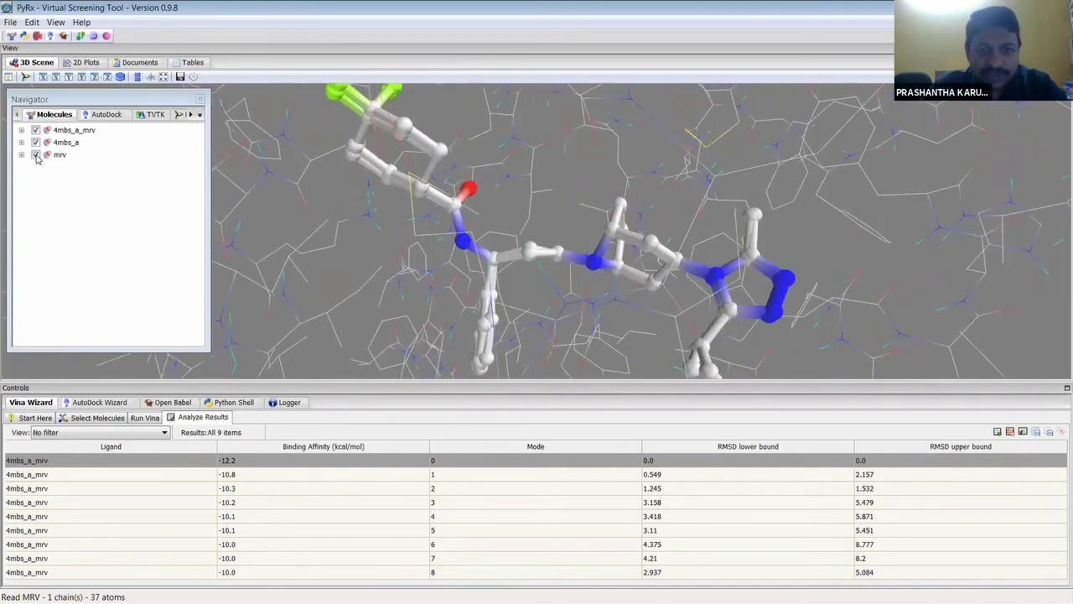
Step: Display mrv as lines without balls and sticks, and hide the 4mbs_a protein
right_click(63, 155)
mouse_move(99, 166)
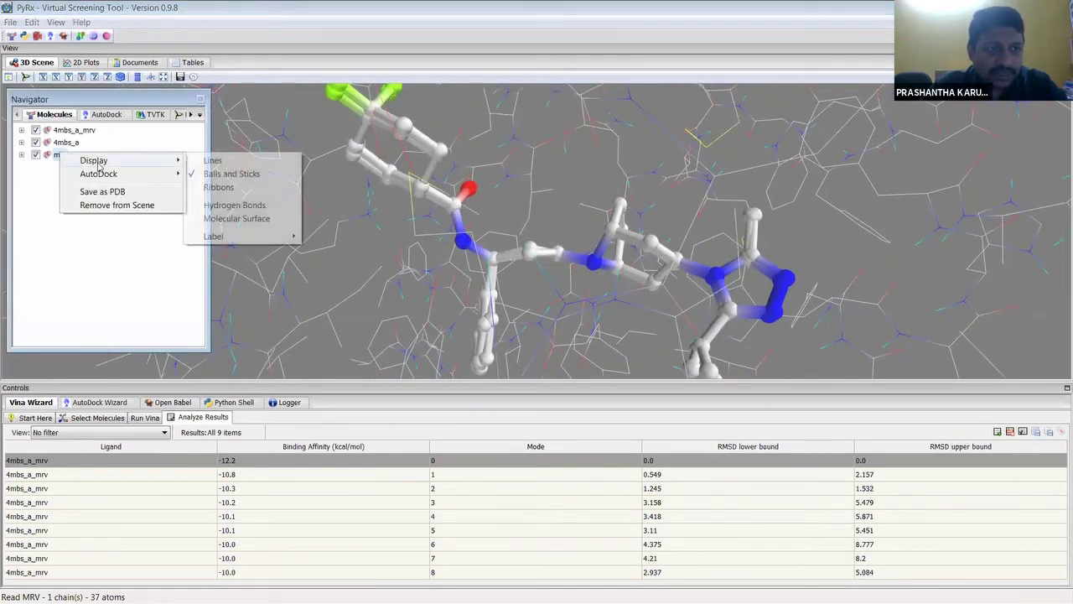
left_click(210, 161)
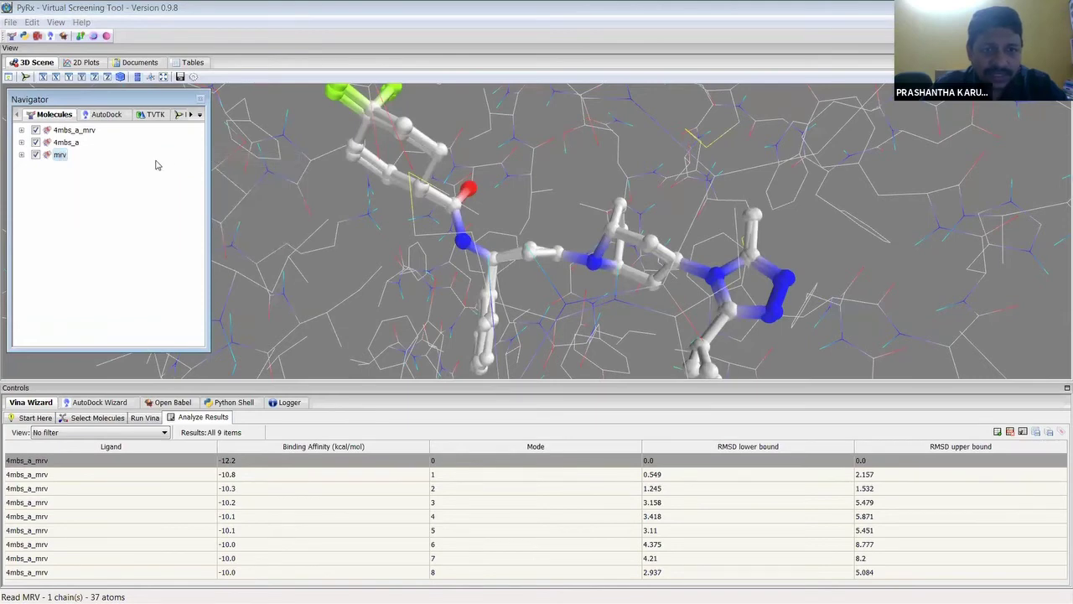
right_click(60, 156)
mouse_move(93, 162)
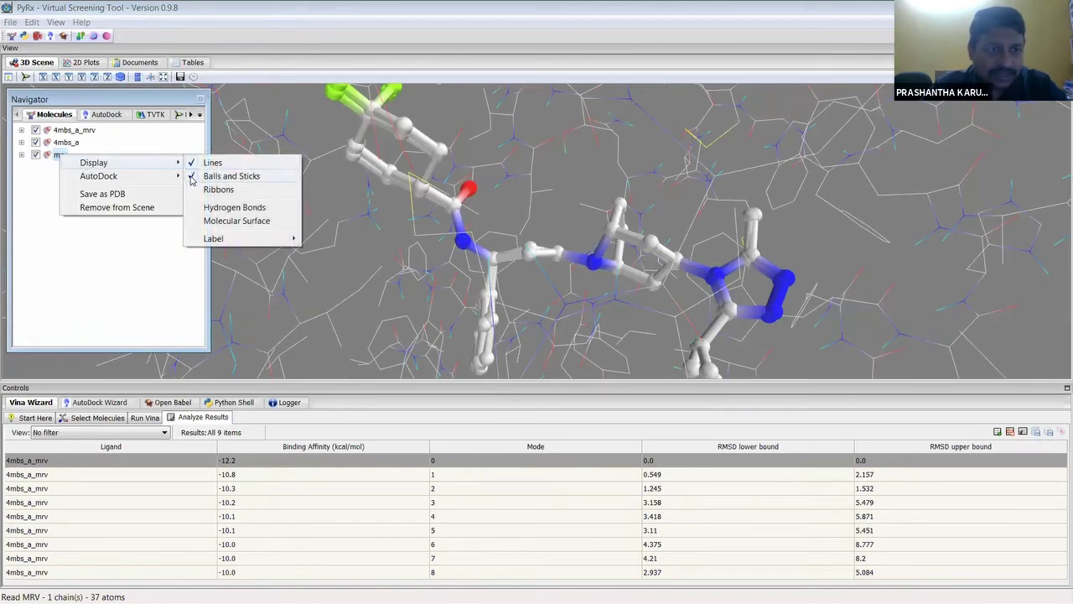
left_click(191, 178)
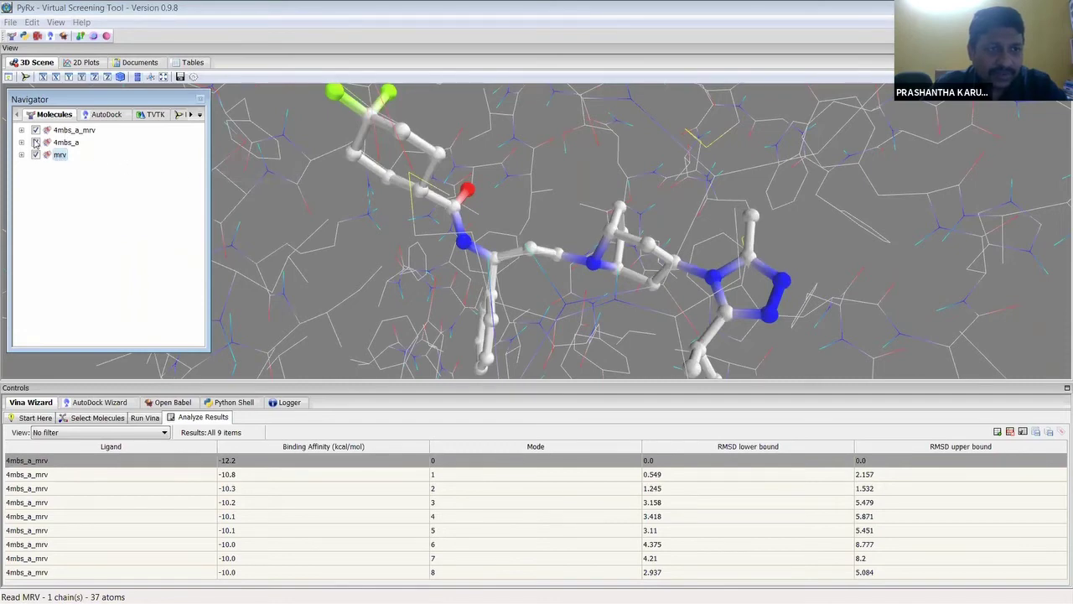
left_click(35, 142)
Step: Switch the mrv ligand back to balls-and-sticks display
left_click(406, 266)
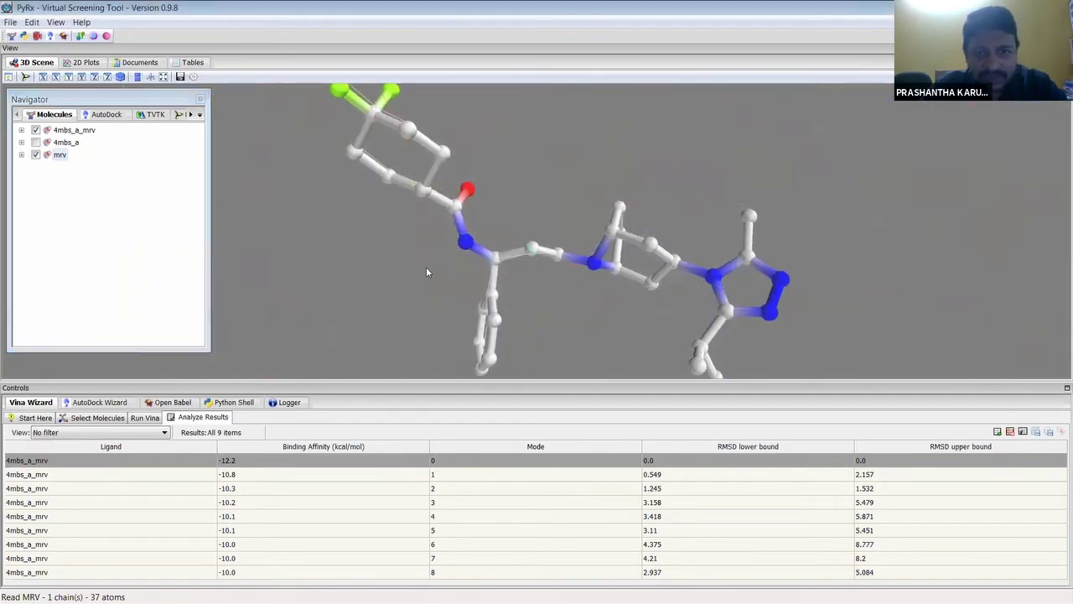
right_click(61, 157)
mouse_move(92, 167)
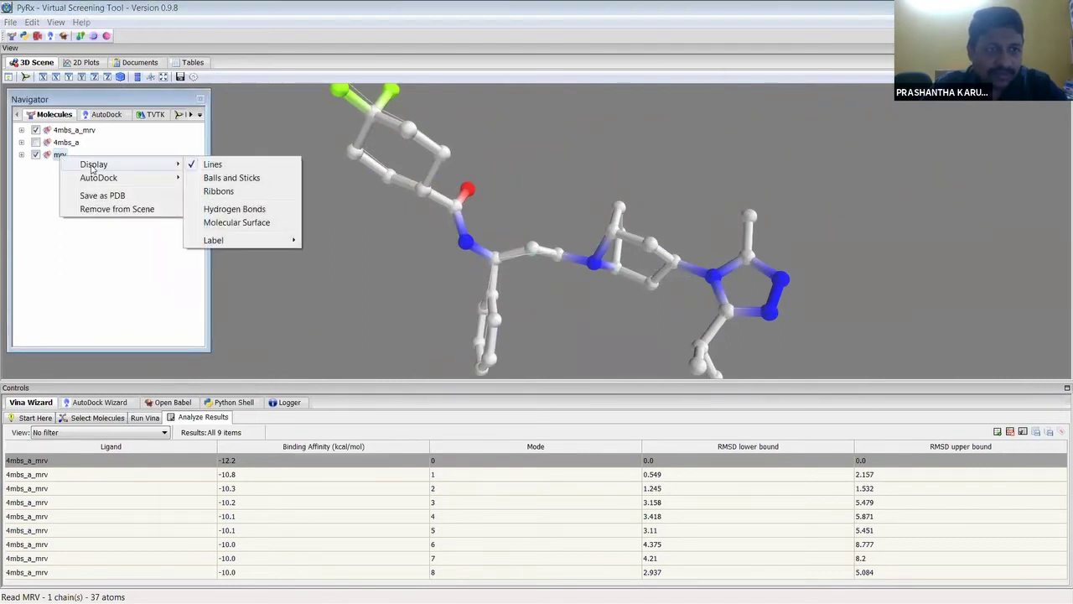
left_click(222, 178)
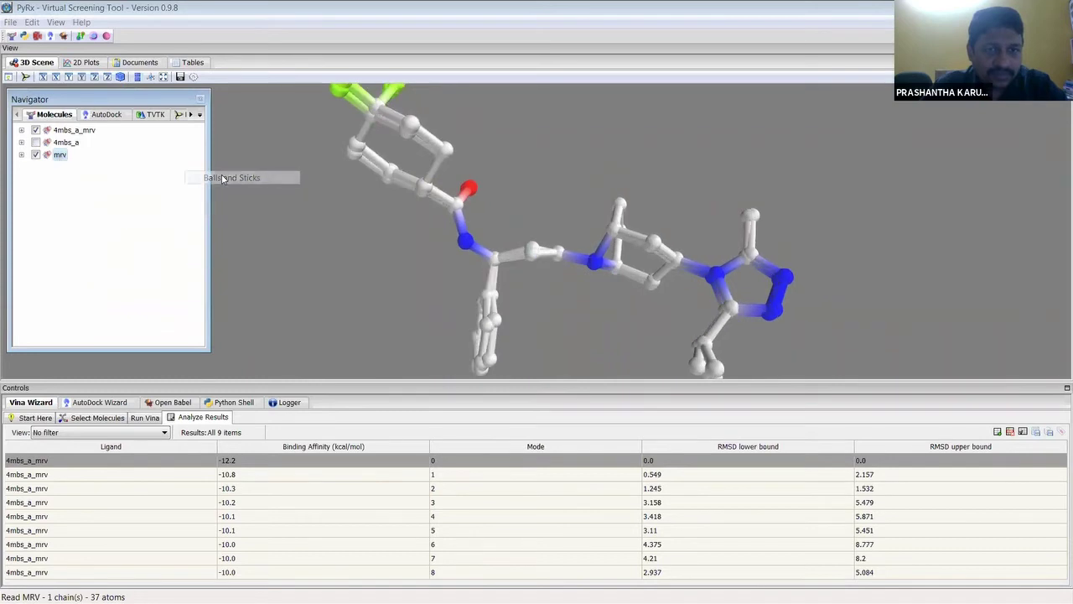
left_click(71, 131)
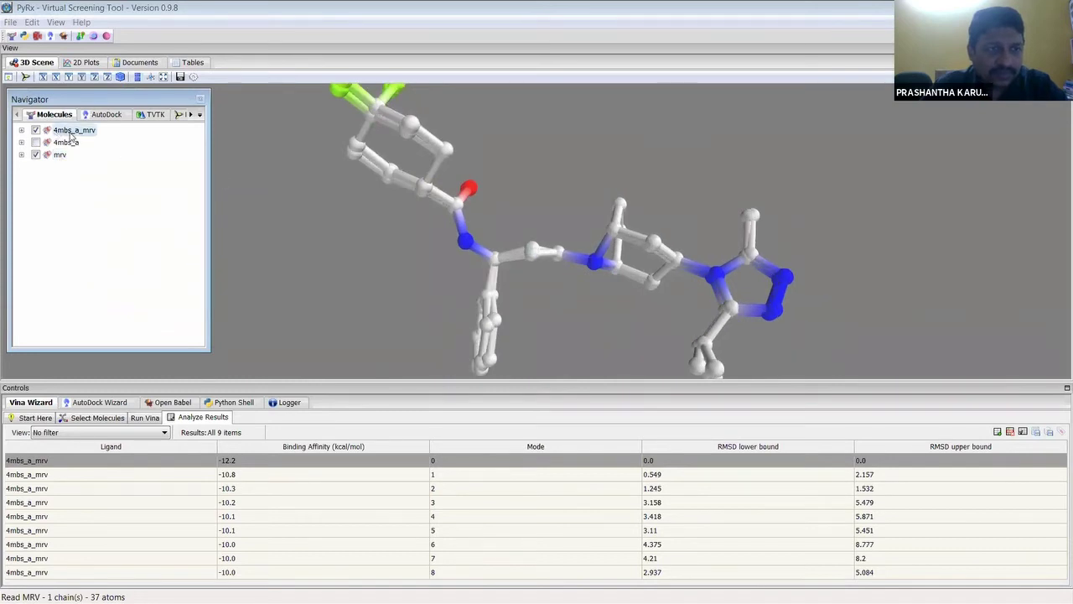
right_click(72, 136)
mouse_move(119, 147)
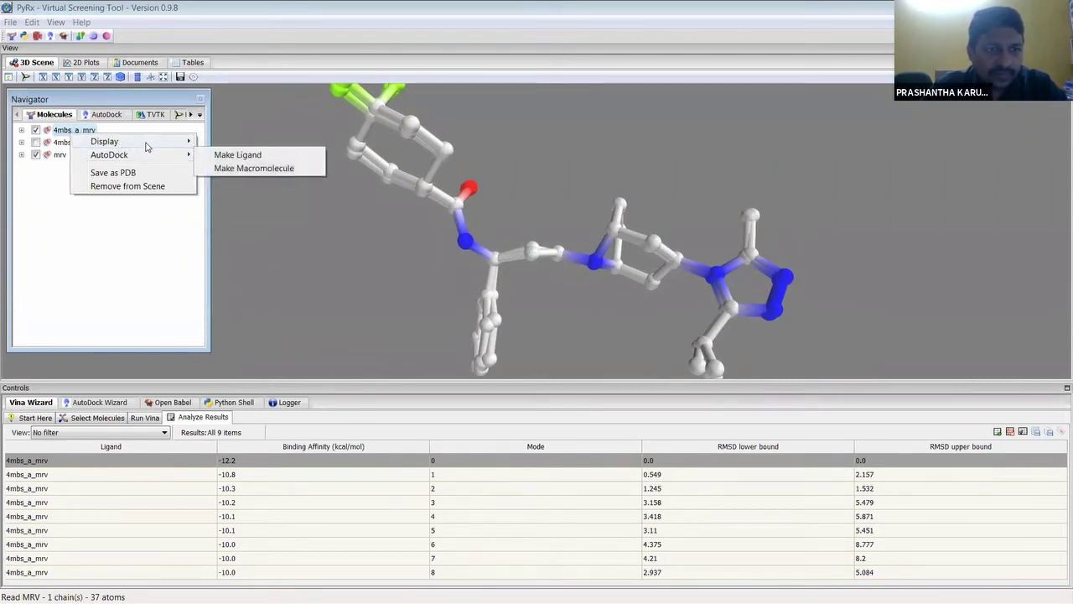
left_click(216, 202)
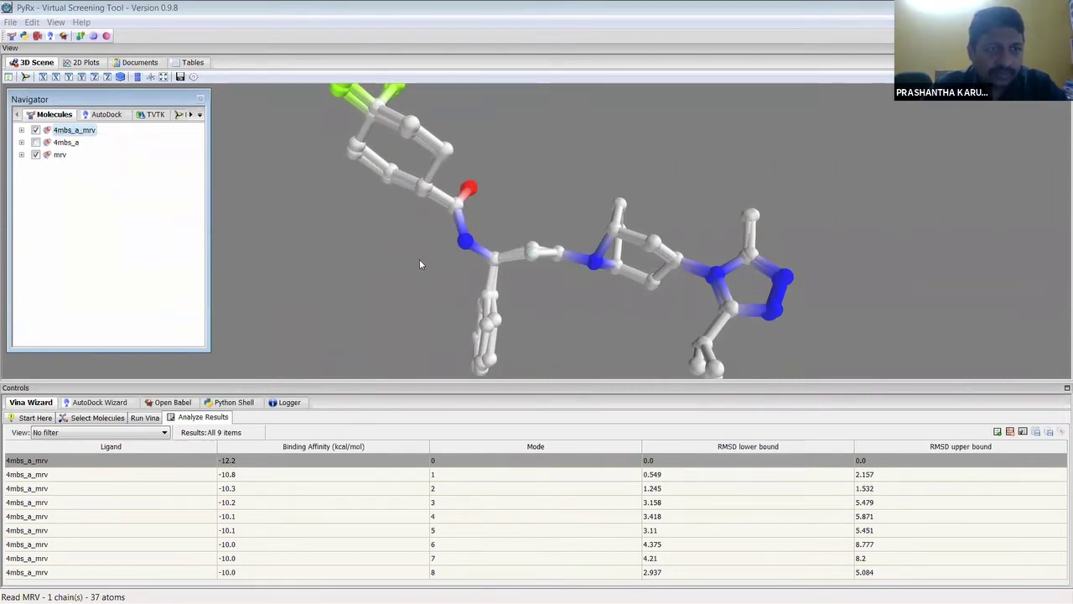
Step: Enlarge the 3D Scene and rotate and pan the ligands for a clearer view
left_click_drag(568, 299, 623, 382)
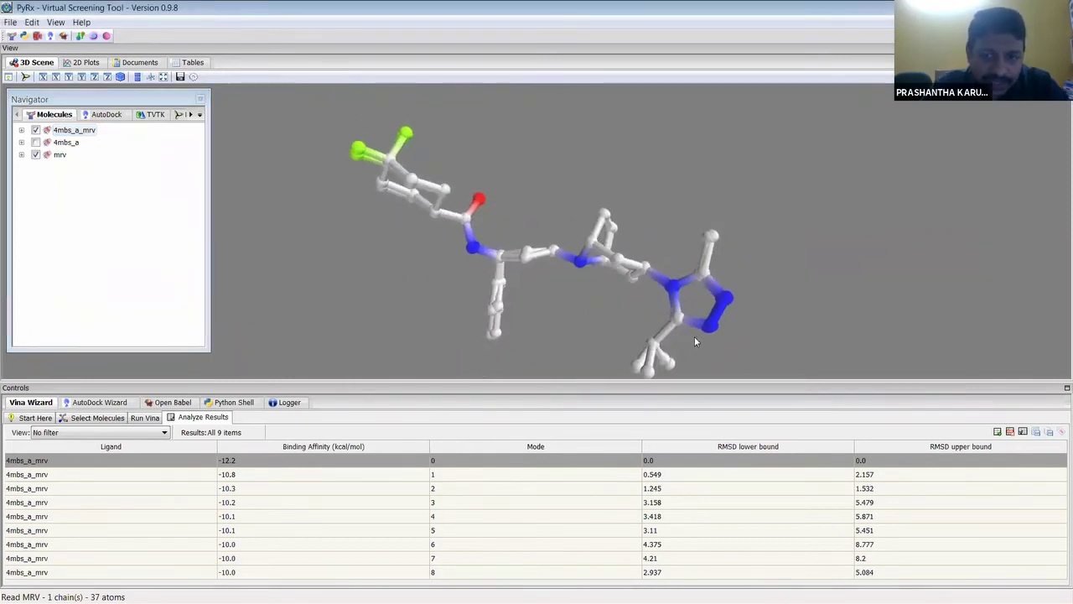
left_click_drag(694, 341, 514, 184)
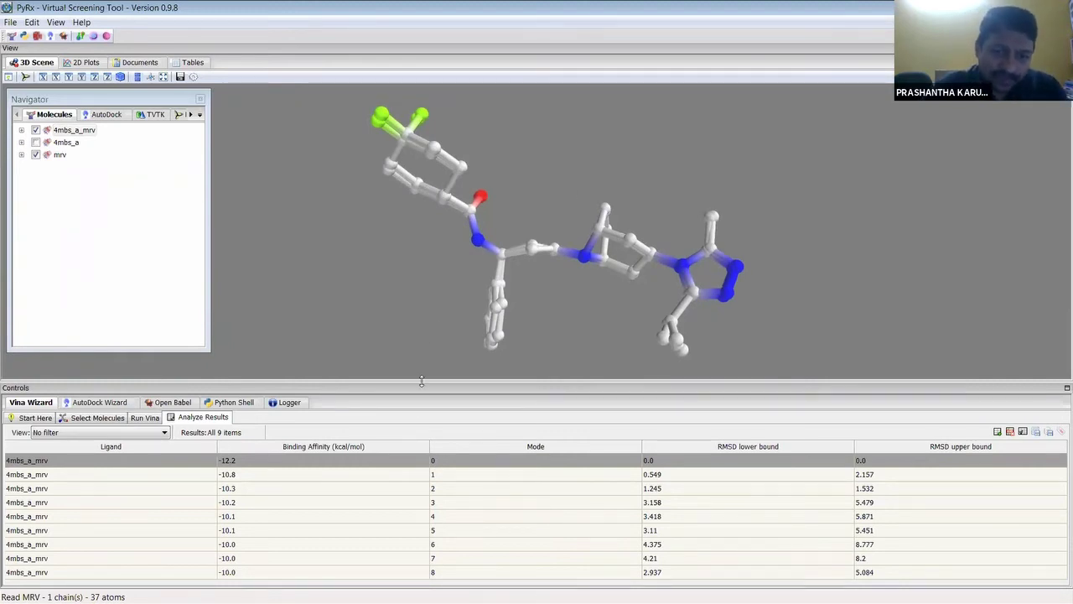
left_click_drag(421, 381, 423, 428)
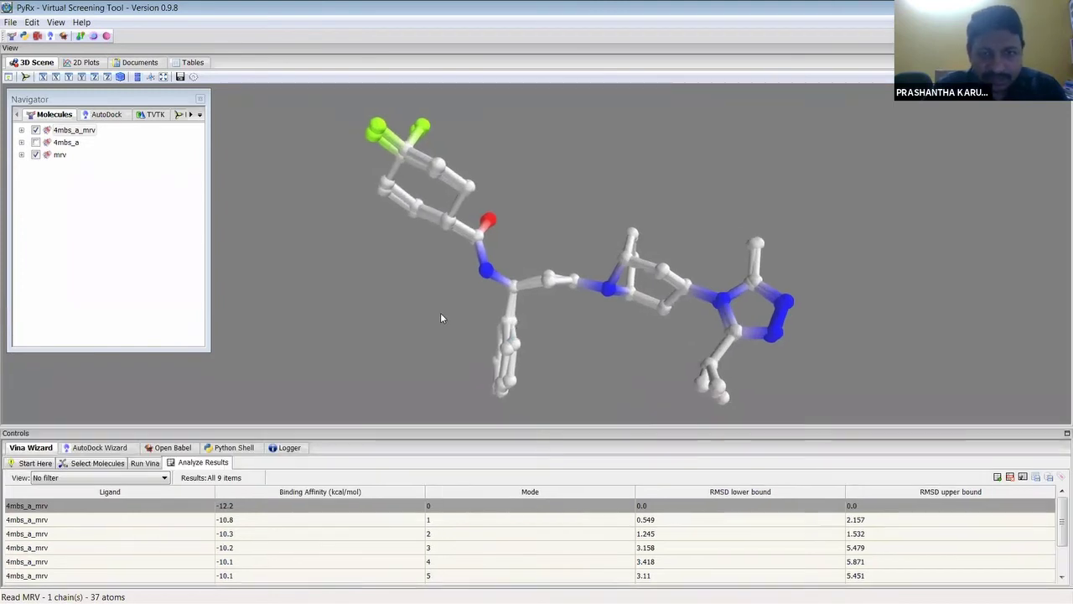
middle_click_drag(441, 317, 423, 309)
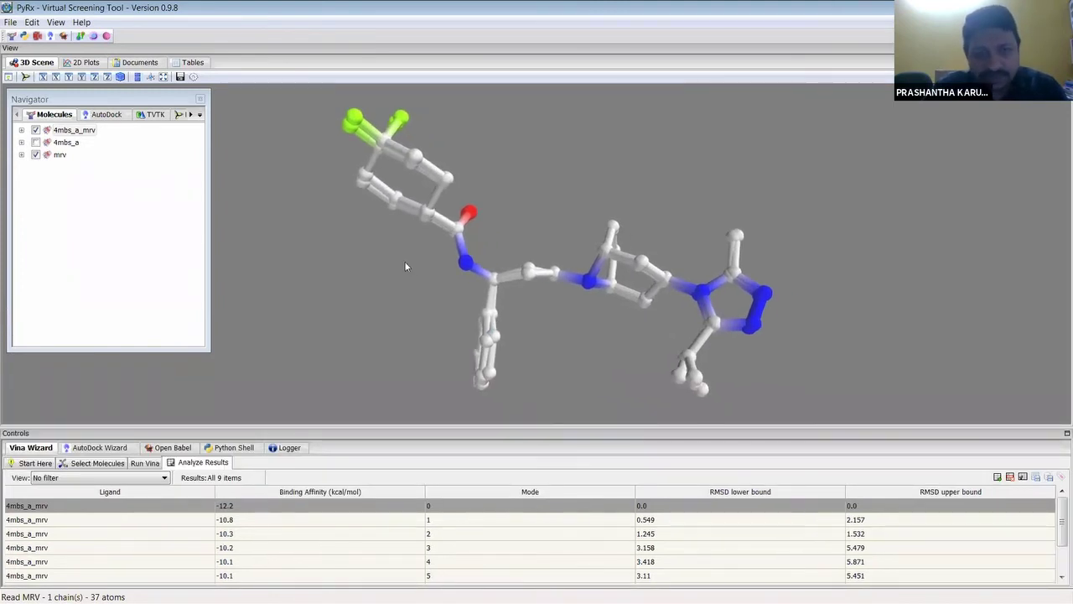
left_click_drag(404, 264, 402, 393)
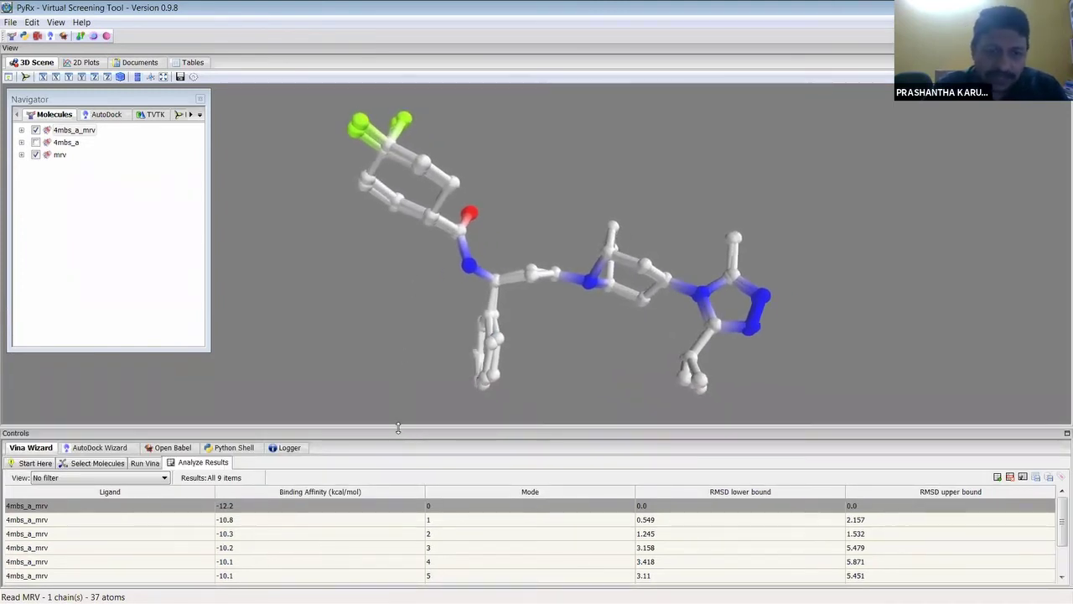
Step: Overlay modes 1–4 on mrv, return to mode 0 (-12.2), then switch to the LigPlot diagram in GSview
left_click(234, 520)
left_click(237, 535)
left_click(241, 549)
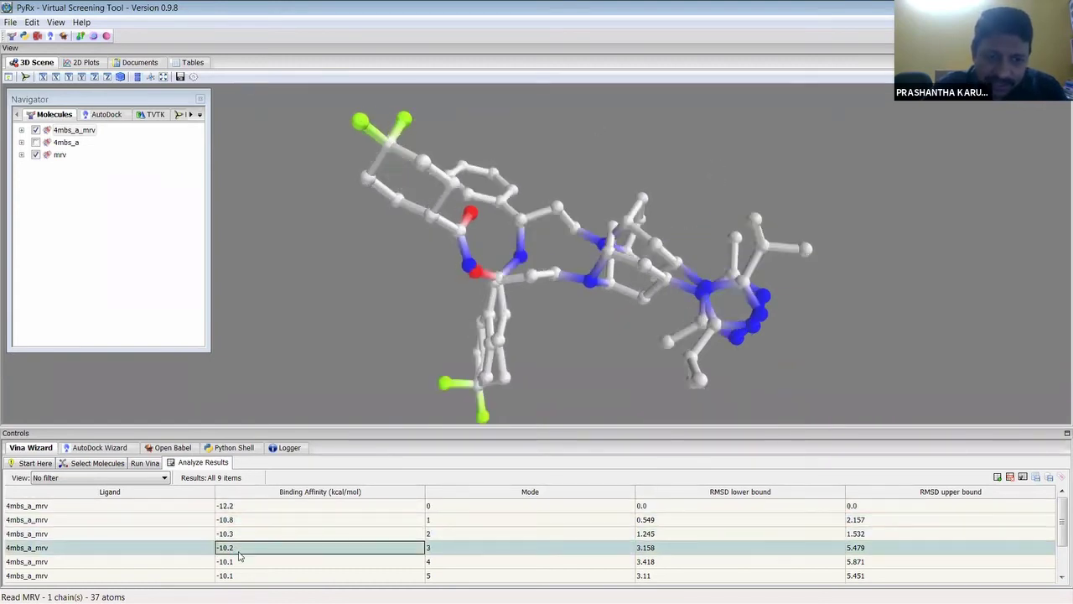
left_click(244, 561)
left_click(234, 506)
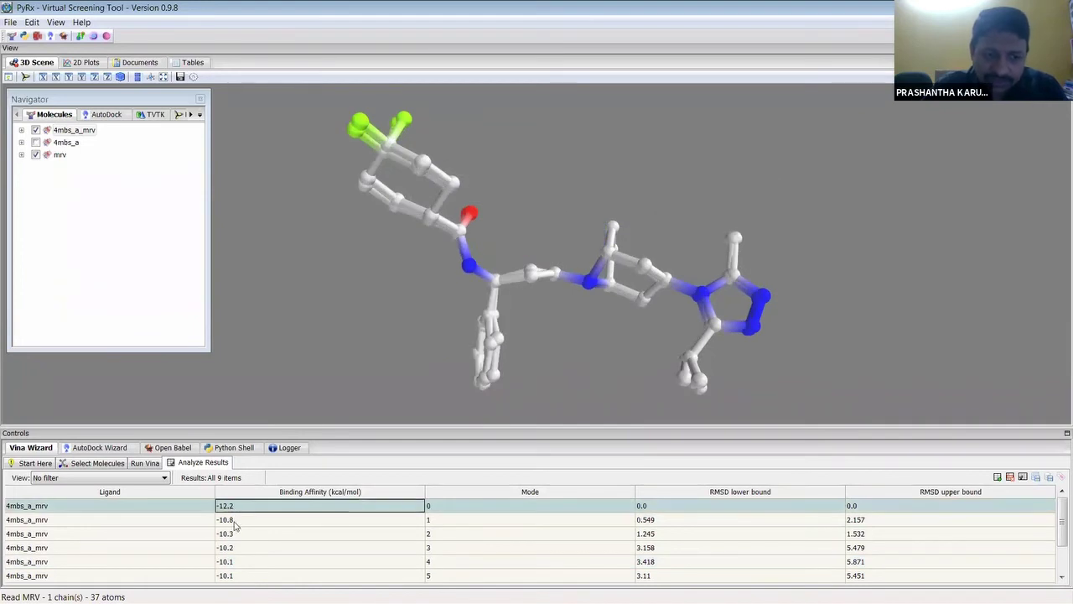
left_click(234, 520)
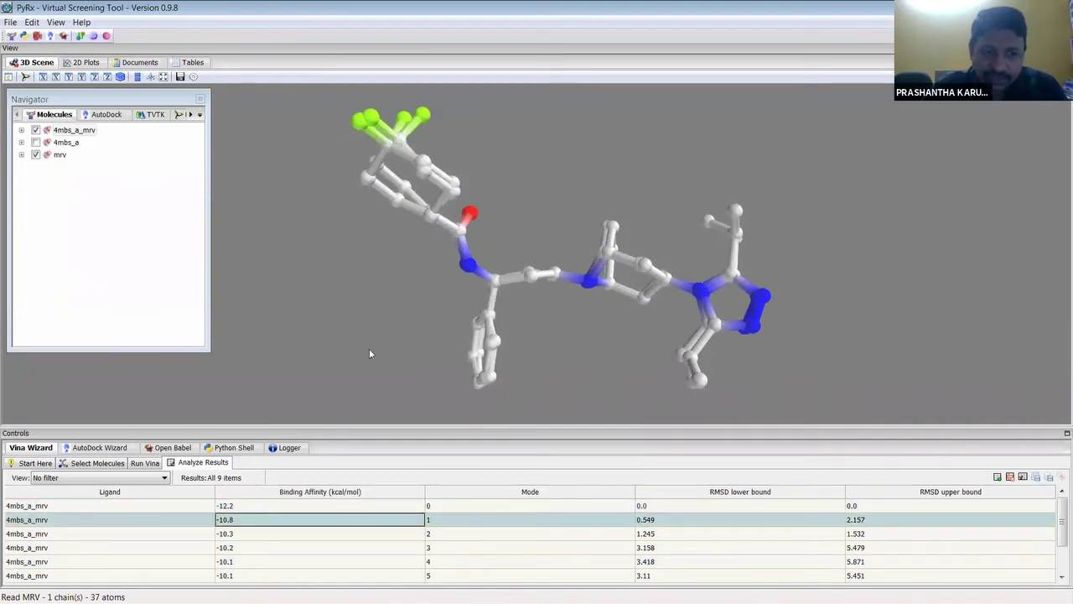
left_click(240, 533)
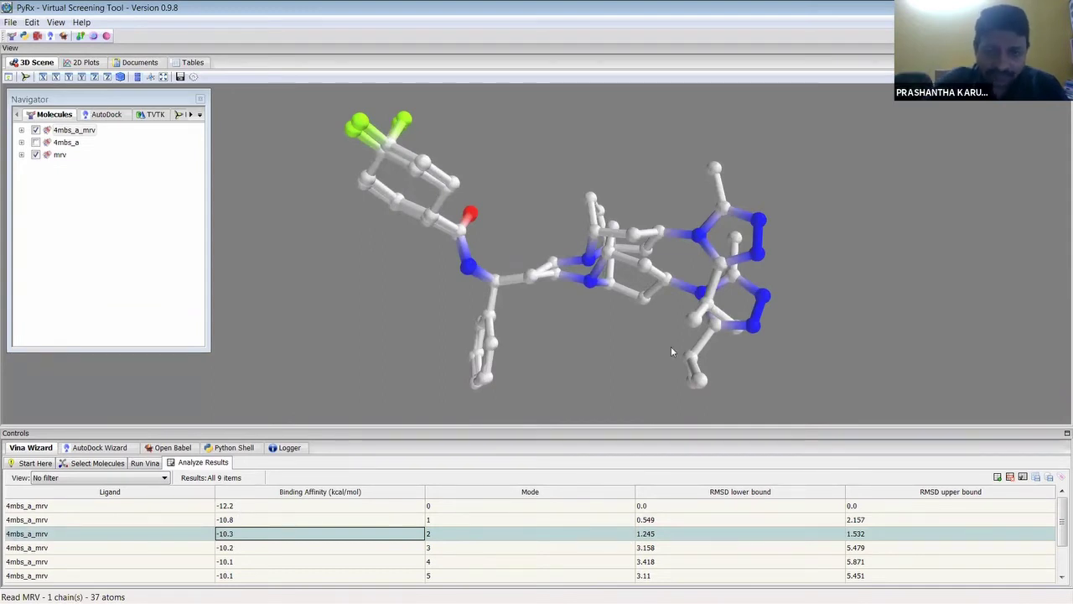
left_click(232, 508)
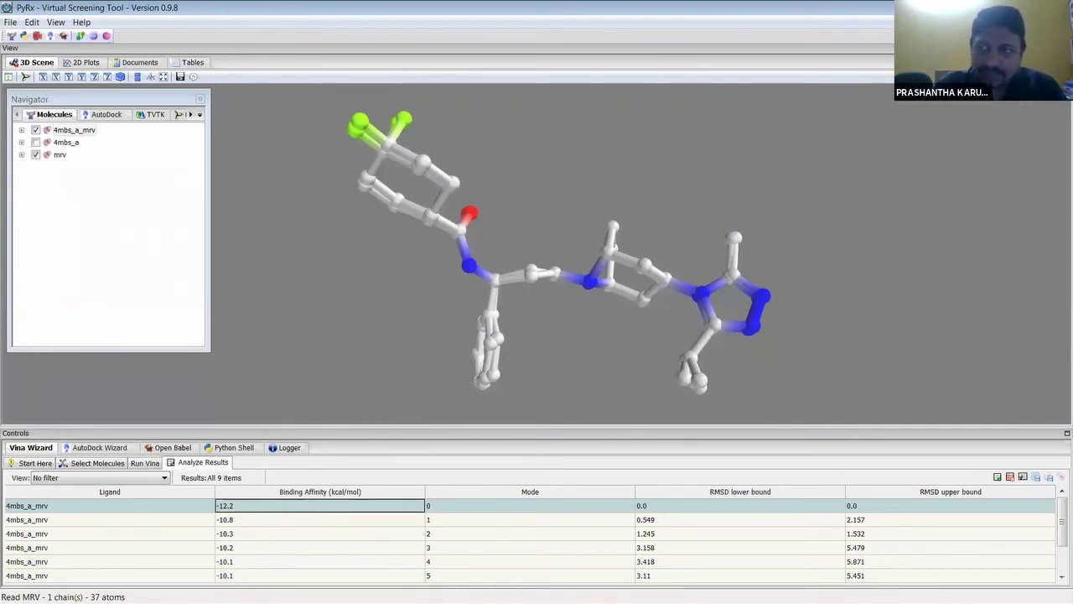
key("alt+Tab")
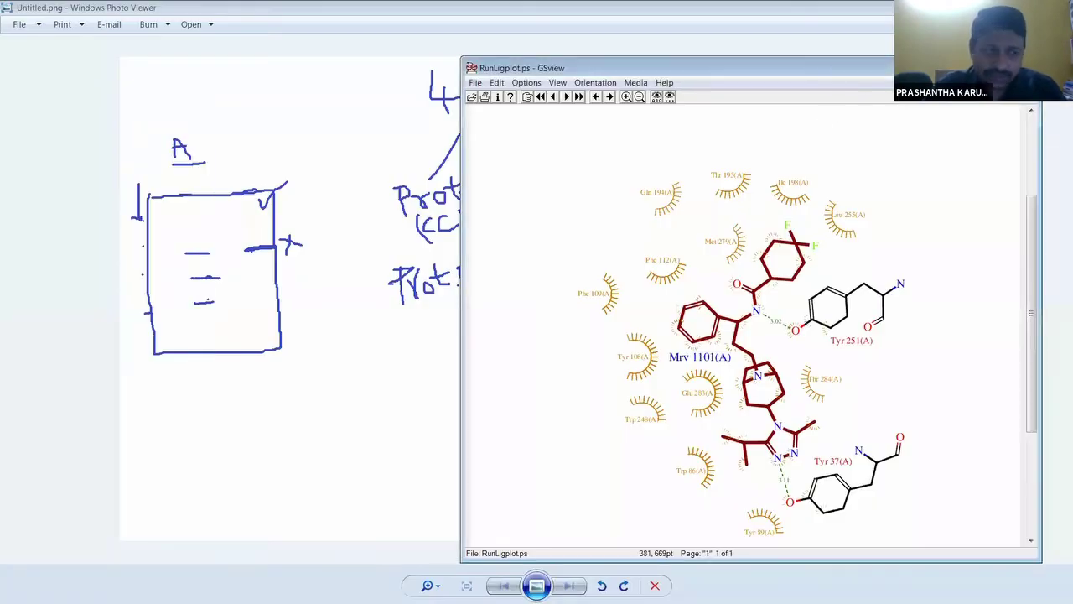
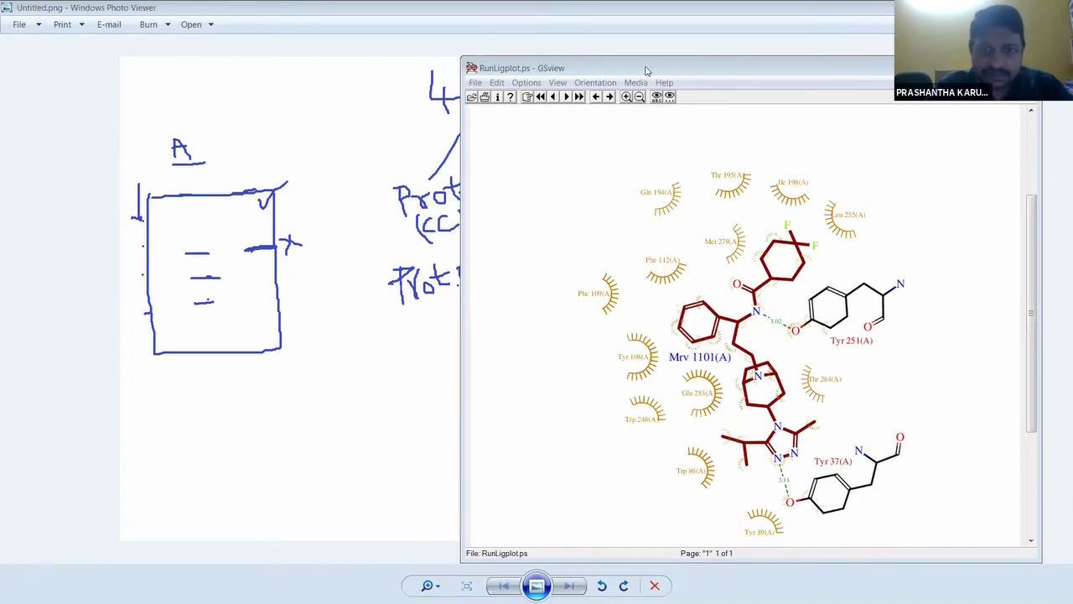
Step: Shift the GSview RunLigplot.ps window left, narrow it, and place PyMOL beside it
left_click_drag(646, 69, 479, 67)
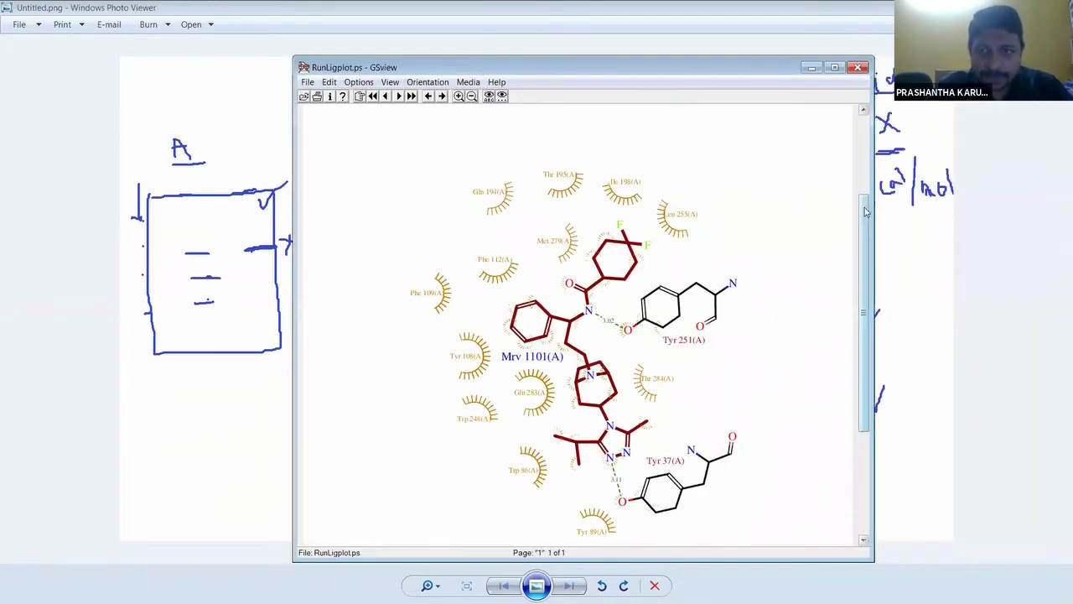
left_click_drag(872, 205, 826, 205)
left_click_drag(587, 74, 164, 80)
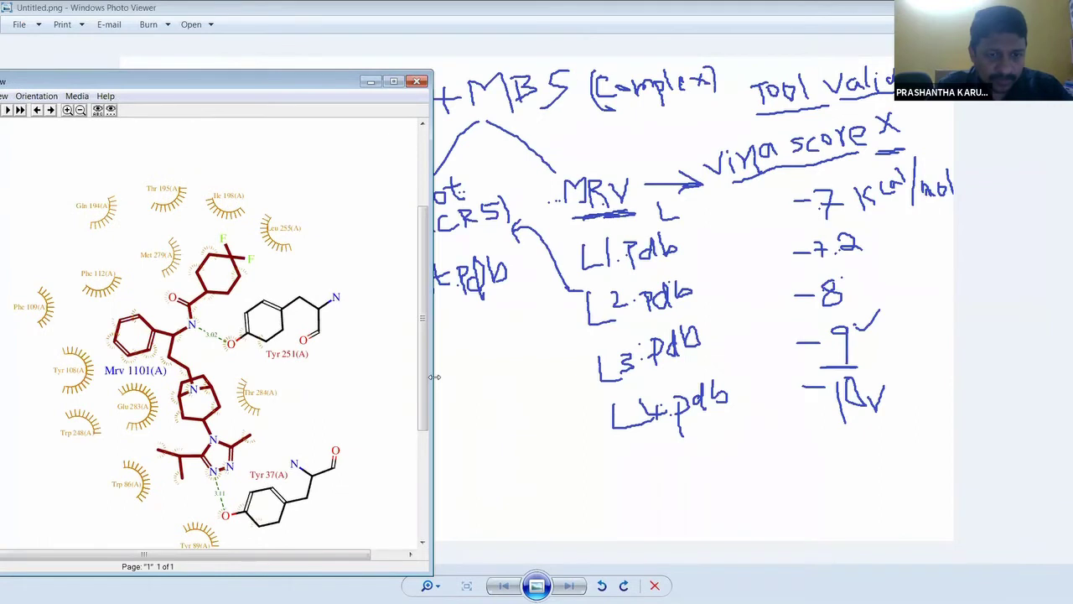
left_click_drag(435, 376, 417, 376)
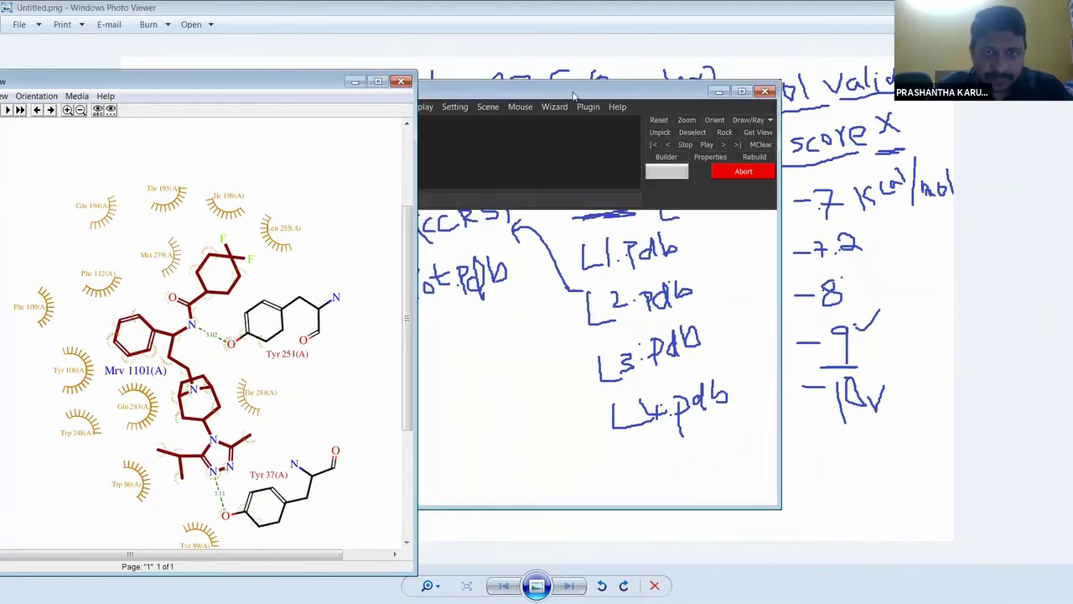
left_click_drag(599, 92, 632, 92)
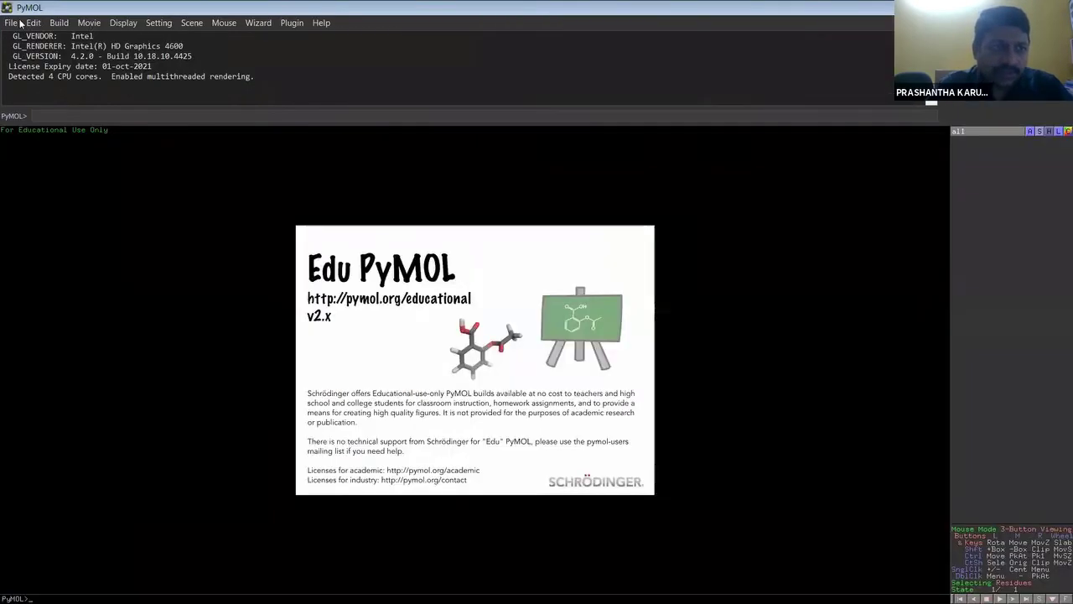
Step: Bring up PyMOL's File > Open dialog, browse to the C: drive, and cancel it
left_click(11, 23)
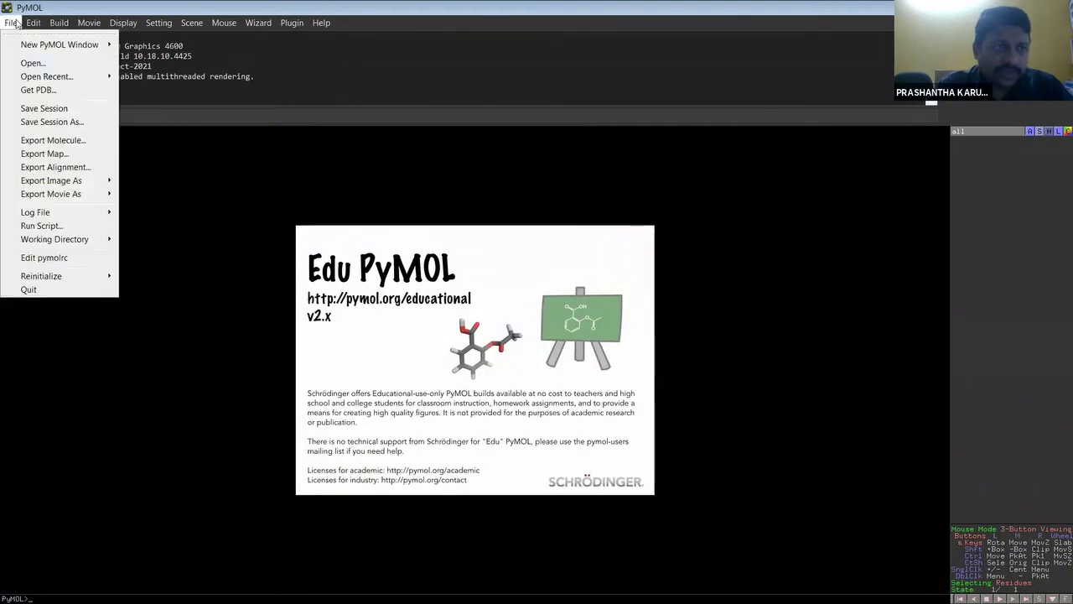
left_click(38, 63)
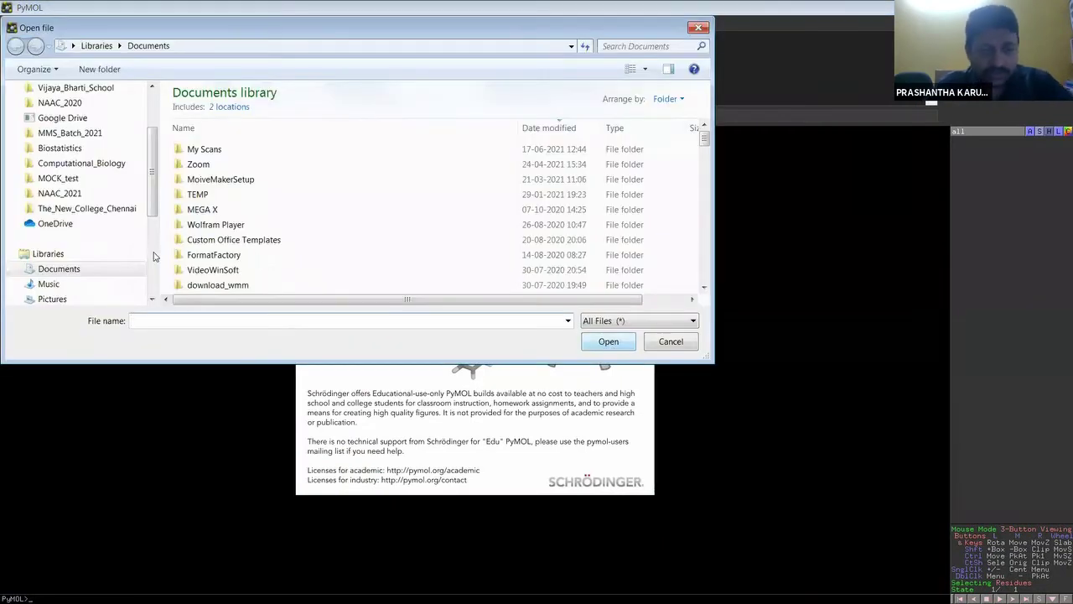
left_click(154, 249)
left_click(97, 209)
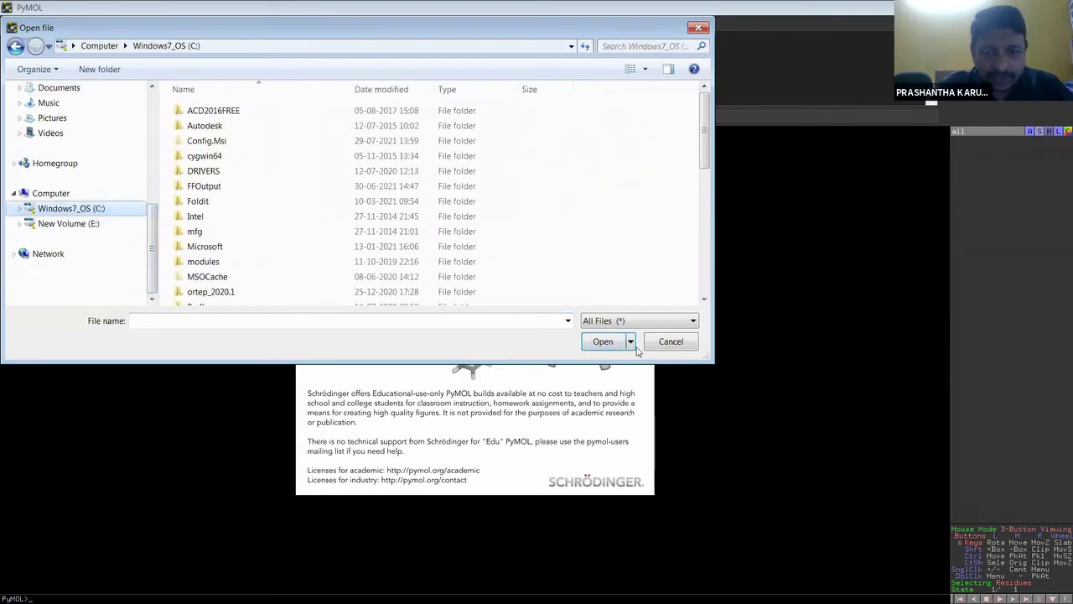
left_click(666, 341)
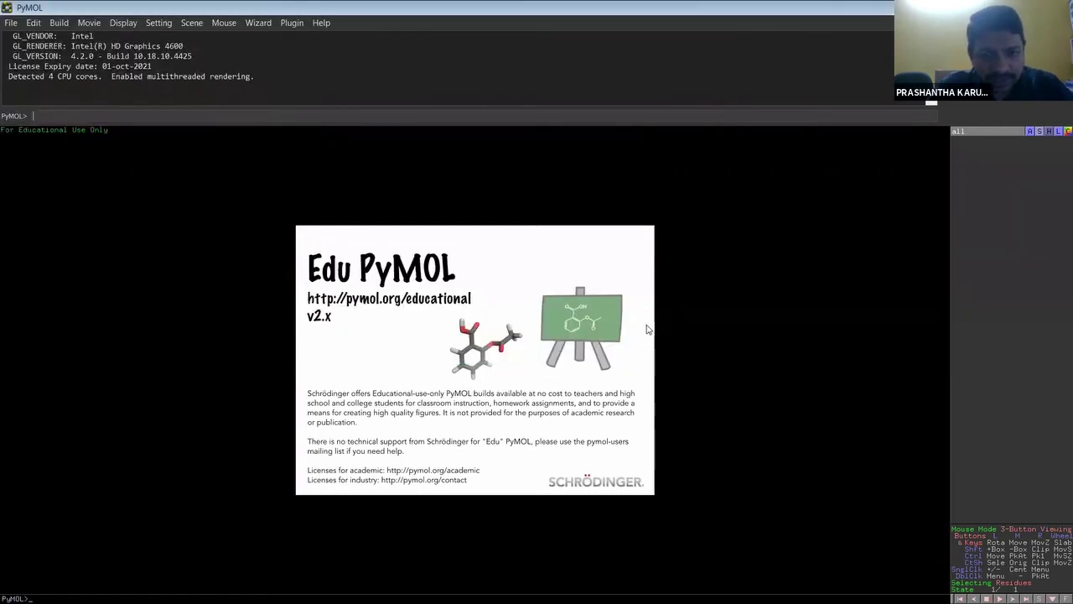
Step: Dismiss the educational splash, then view and close the About PyMOL version information
left_click(447, 273)
left_click(321, 23)
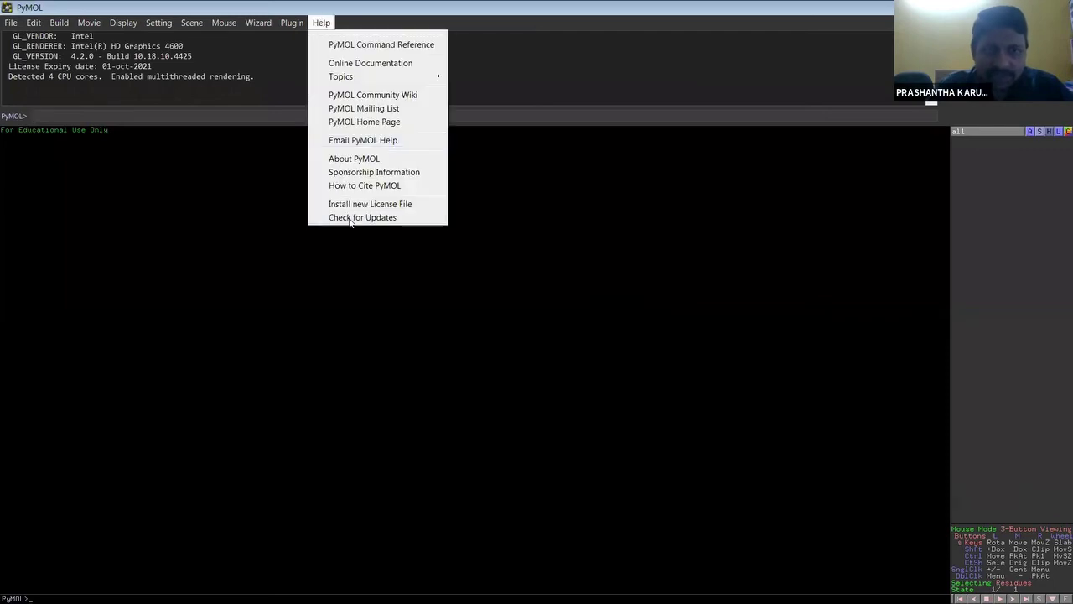
left_click(361, 161)
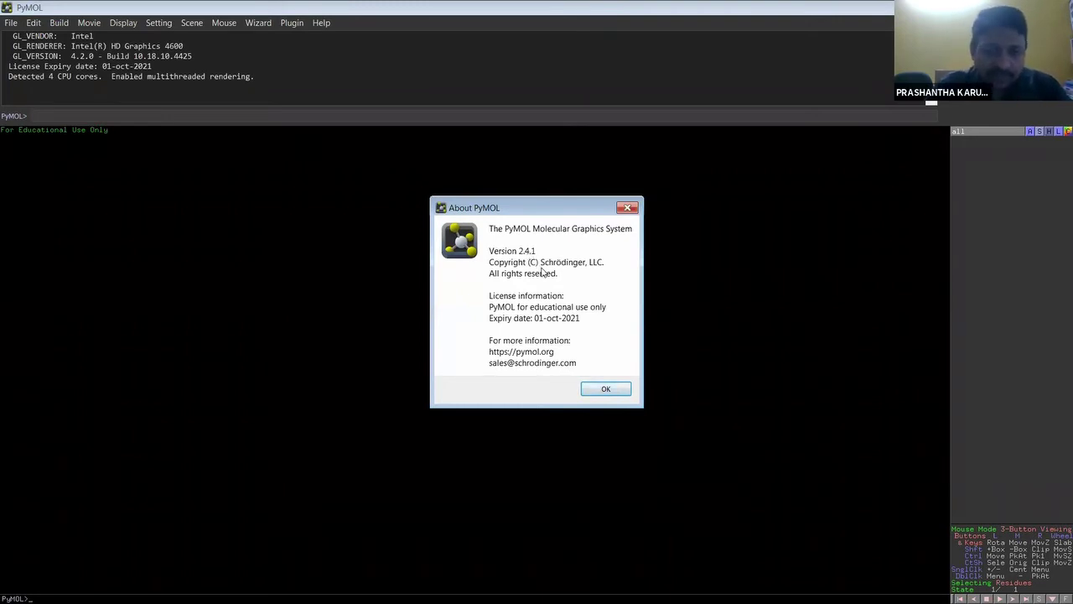
left_click(604, 391)
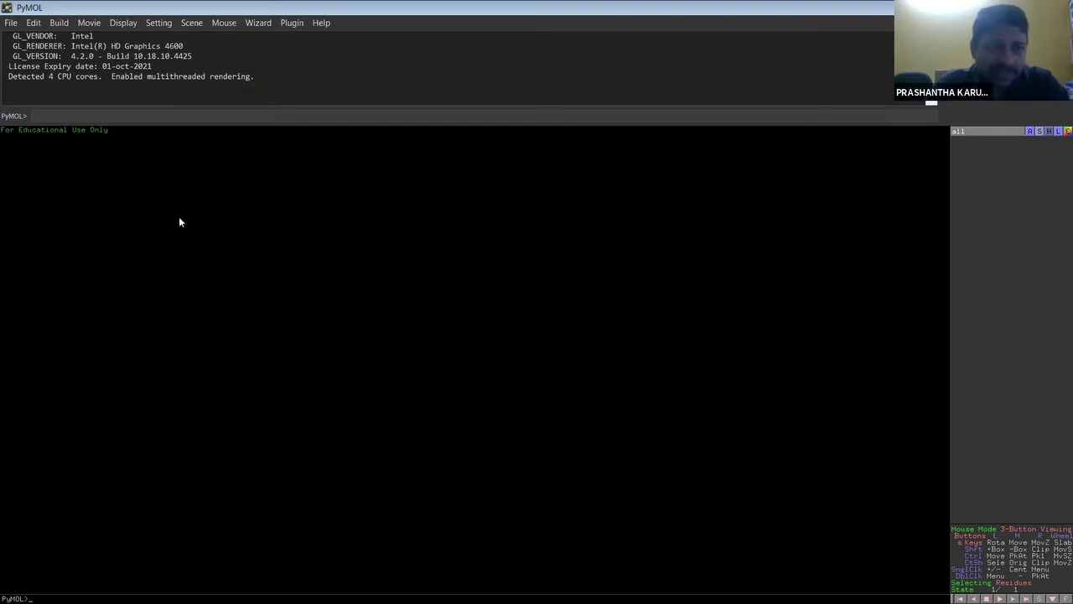
Step: Start File > Open and browse to the Users folder on the C: drive
left_click(11, 23)
left_click(38, 64)
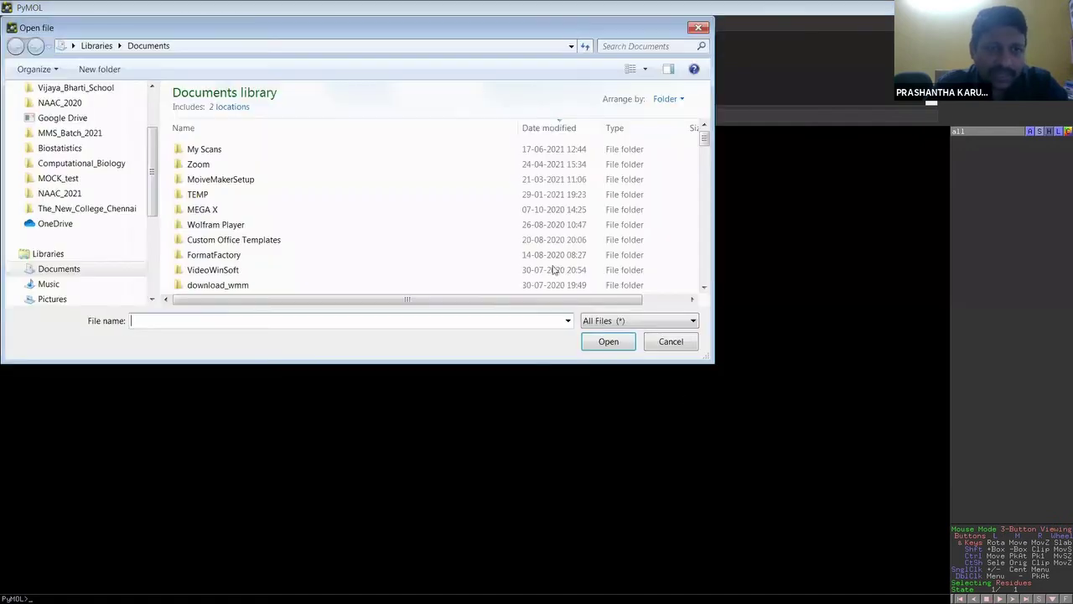
scroll(148, 236, "down", 5)
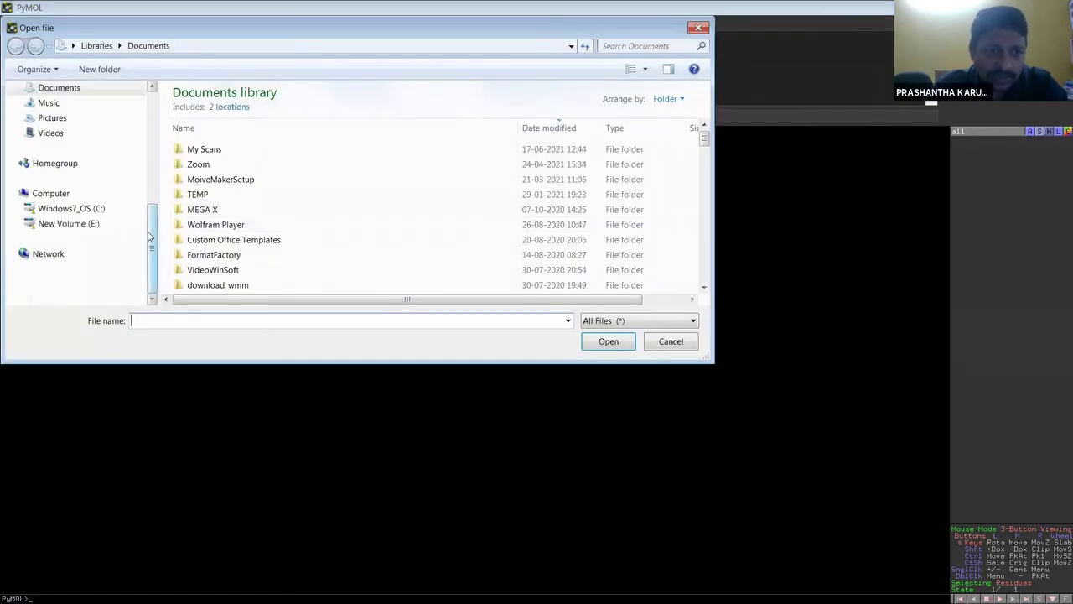
left_click(101, 209)
left_click(239, 232)
scroll(240, 233, "down", 3)
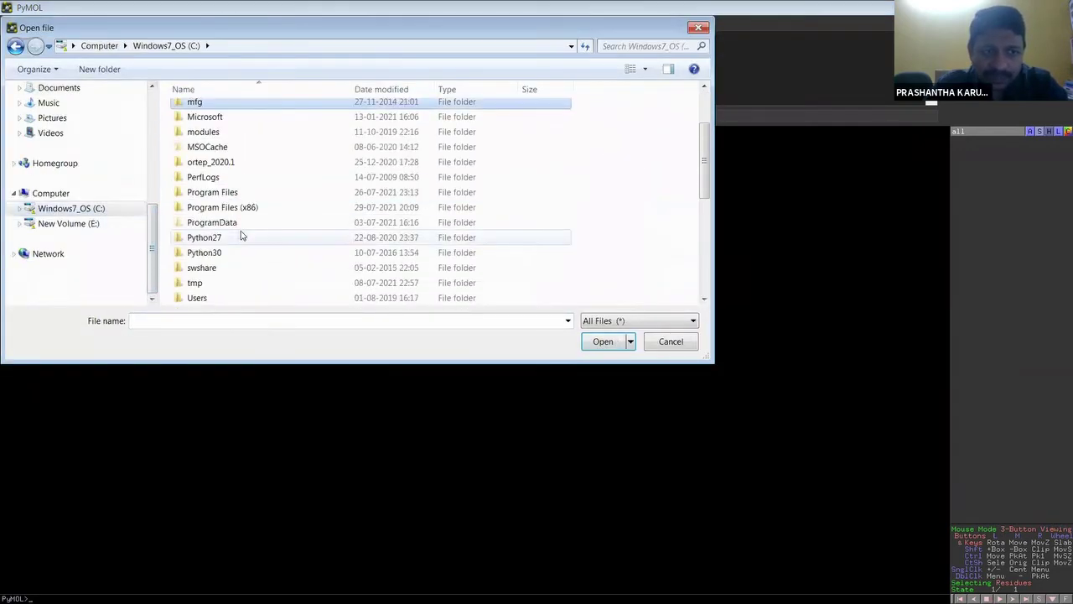
scroll(223, 286, "down", 1)
double_click(215, 248)
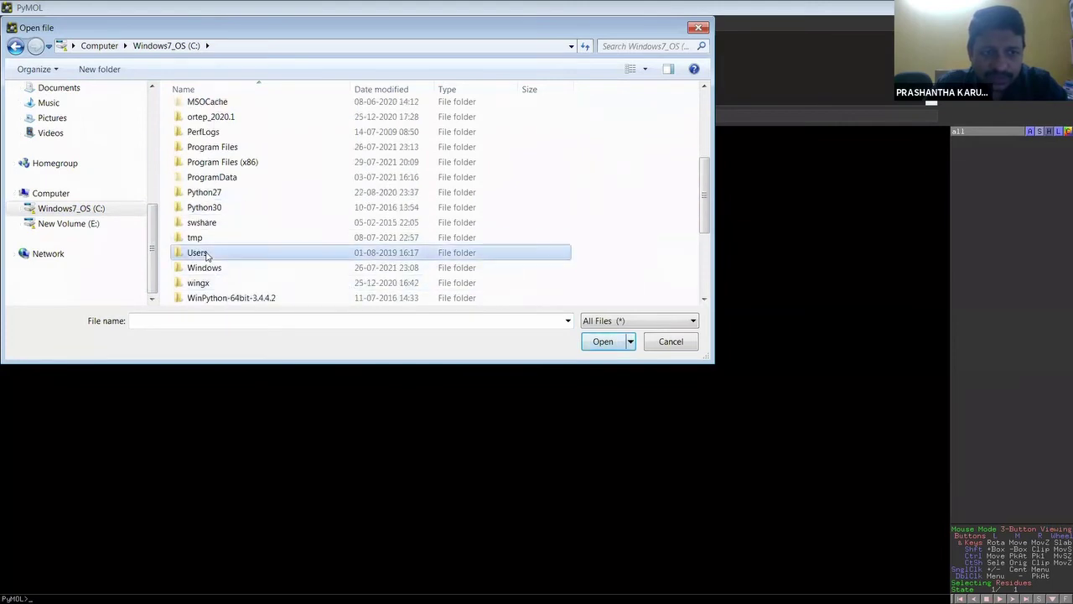
Step: Go to .PyRx_workspace\Macromolecules\4mbs_a and open mrv_out.pdbqt
double_click(195, 141)
scroll(218, 268, "down", 6)
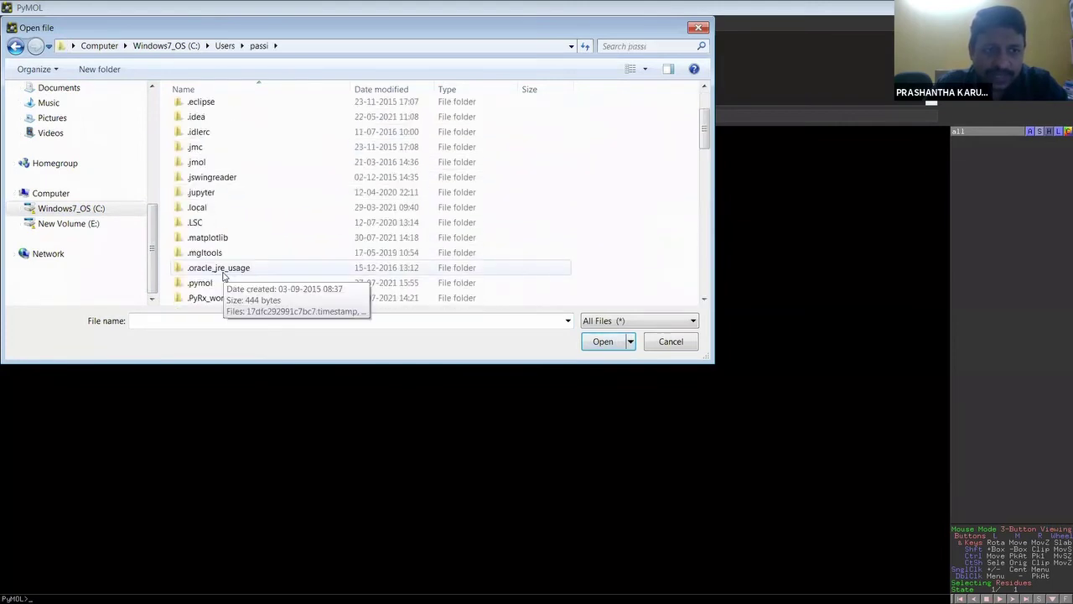
double_click(237, 212)
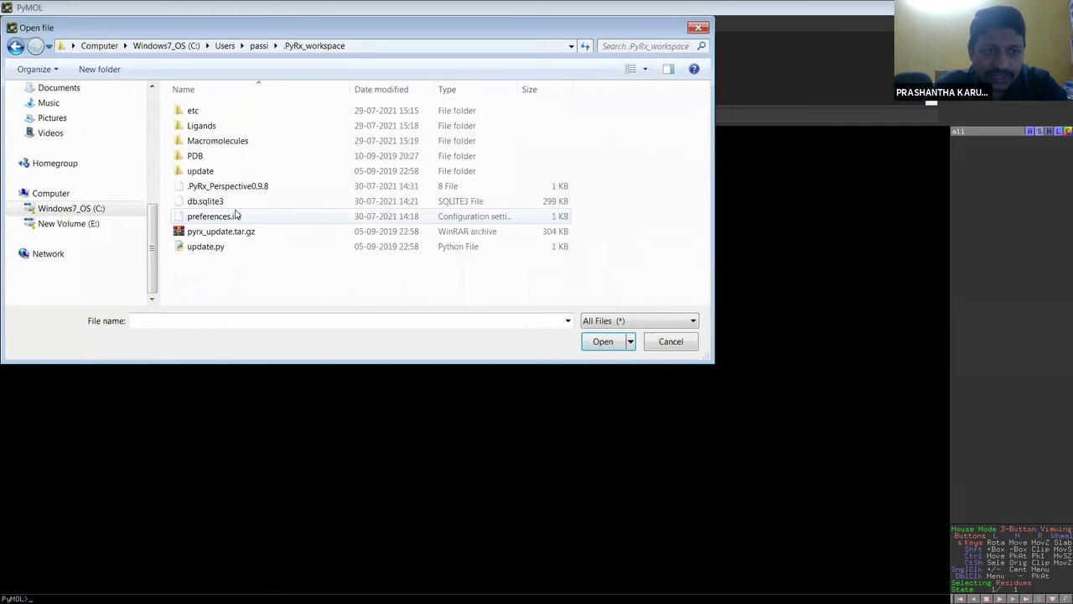
double_click(215, 141)
double_click(201, 126)
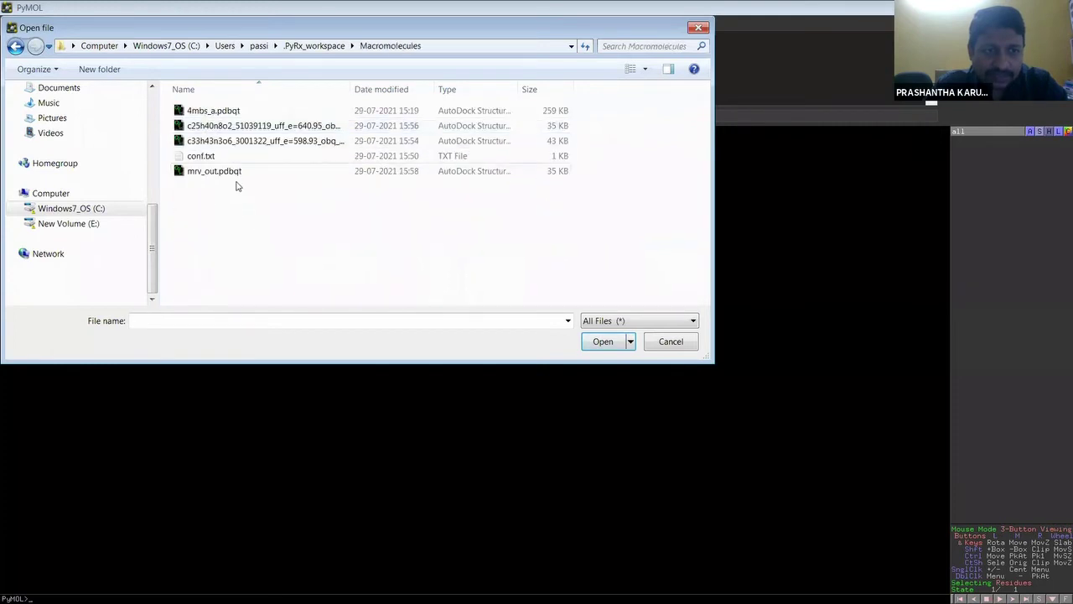
left_click(215, 173)
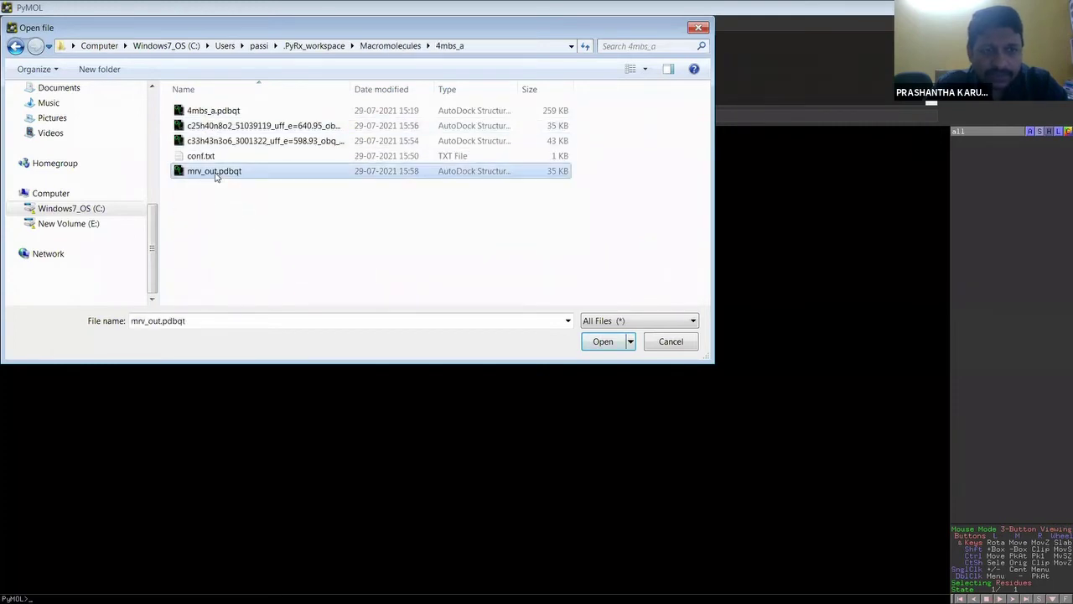
left_click(603, 342)
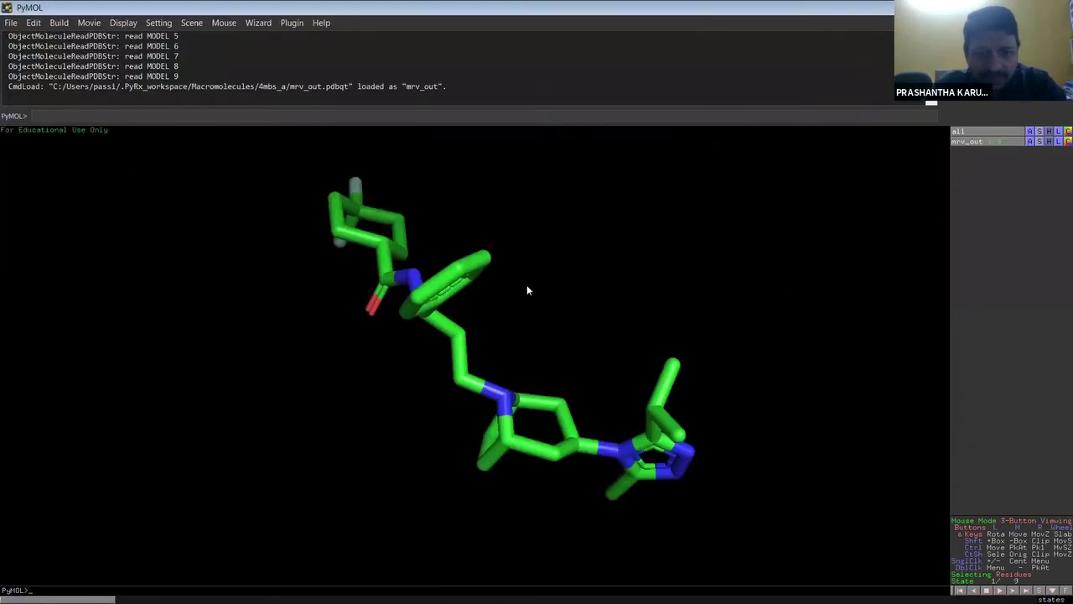
Step: Rotate the docked mrv_out ligand to examine its shape
left_click_drag(527, 290, 513, 359)
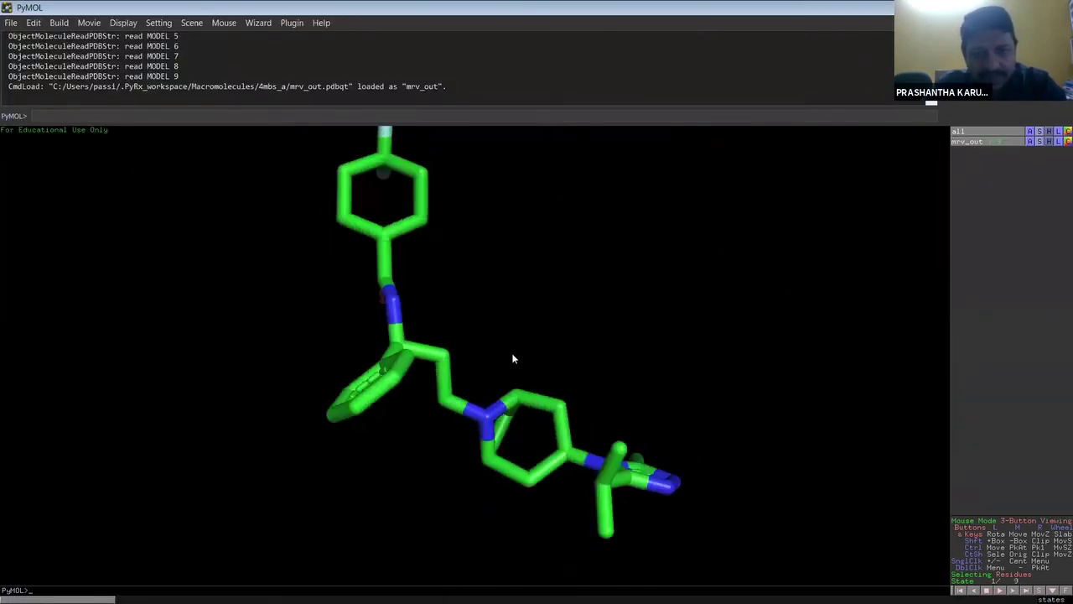
left_click_drag(582, 412, 481, 308)
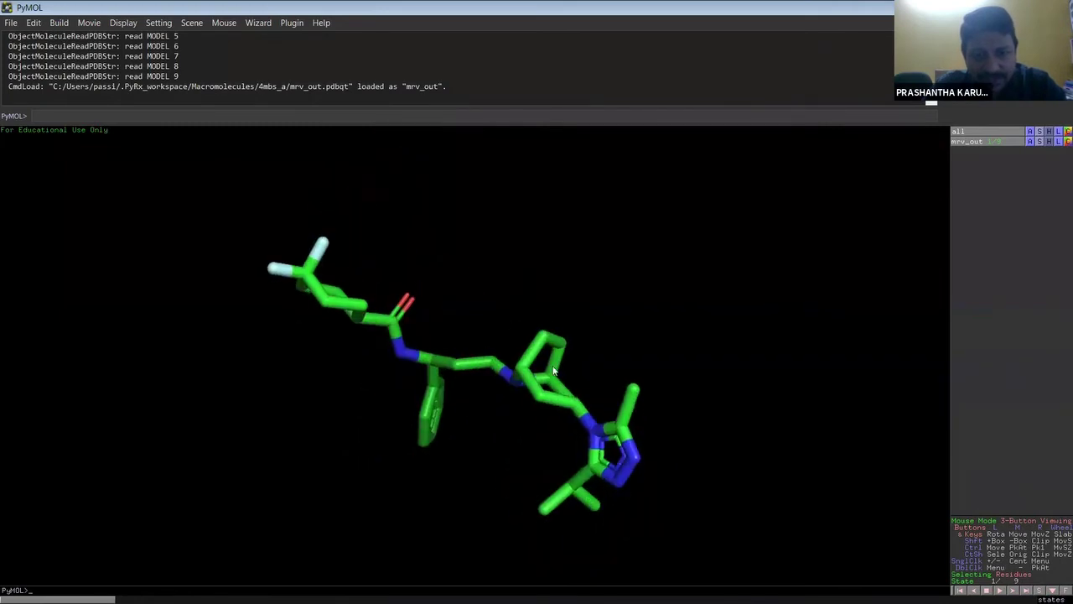
left_click_drag(554, 370, 444, 315)
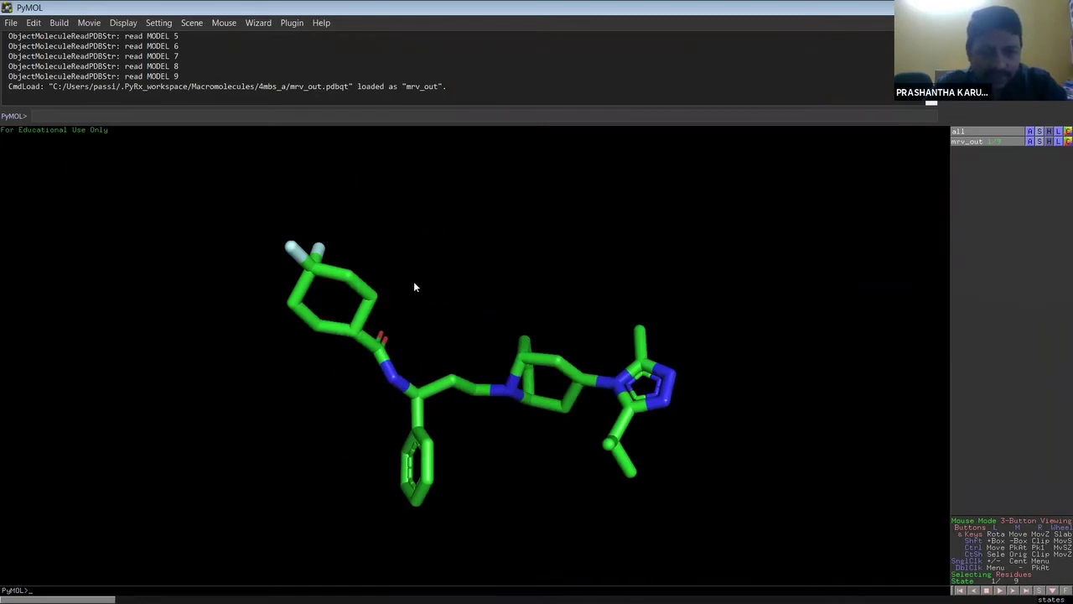
left_click_drag(422, 308, 448, 292)
middle_click_drag(503, 257, 455, 275)
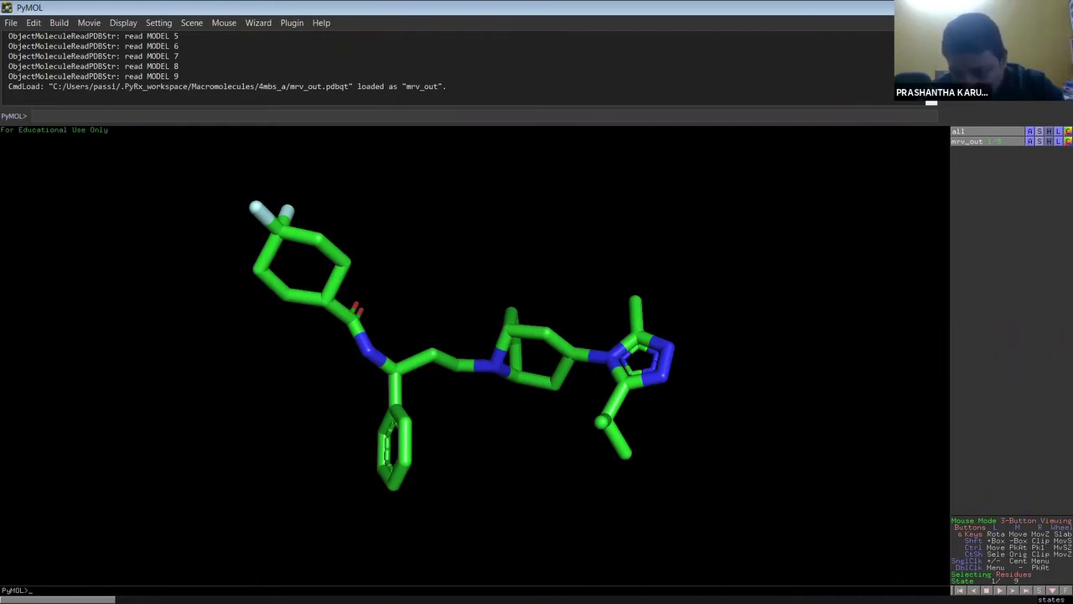
Step: Step through all nine mrv_out poses with the arrow keys, wrapping back to pose 1
key("Right")
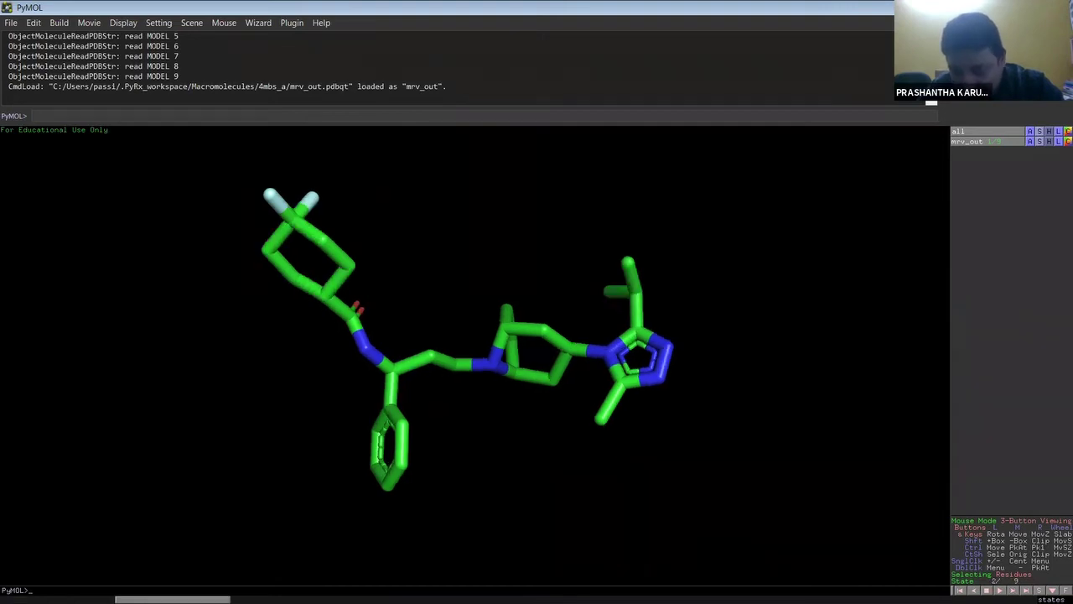
key("Left")
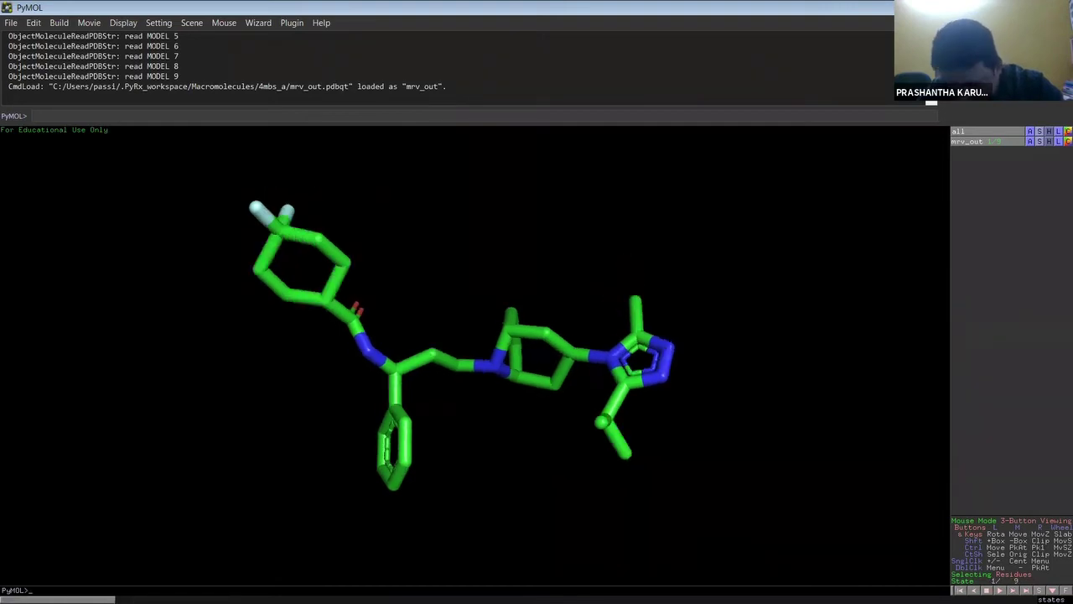
key("Left")
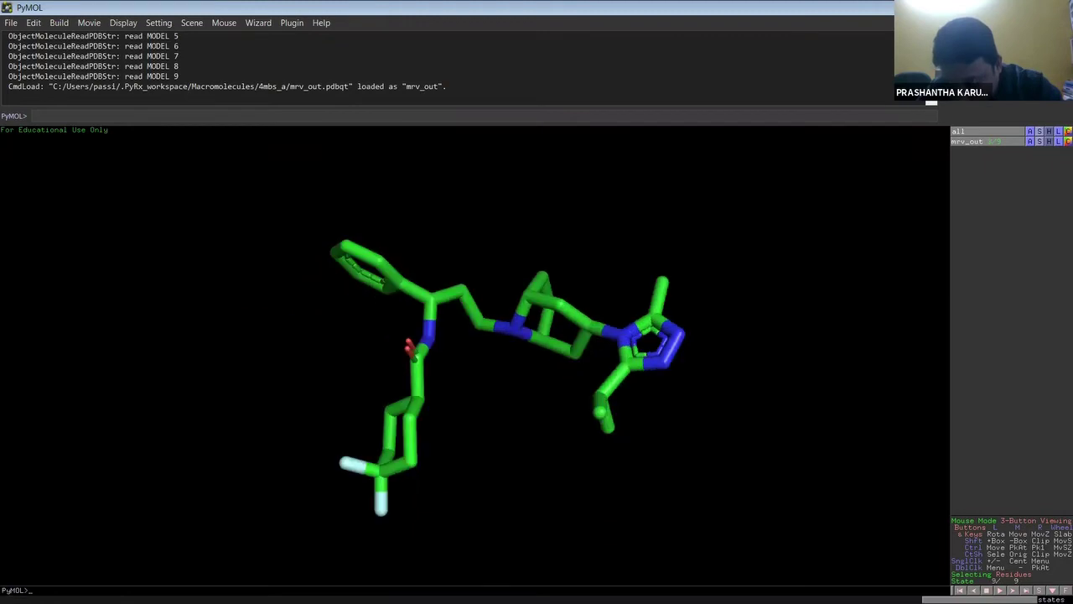
key("Left")
key("Left")
key("Left")
key("Left")
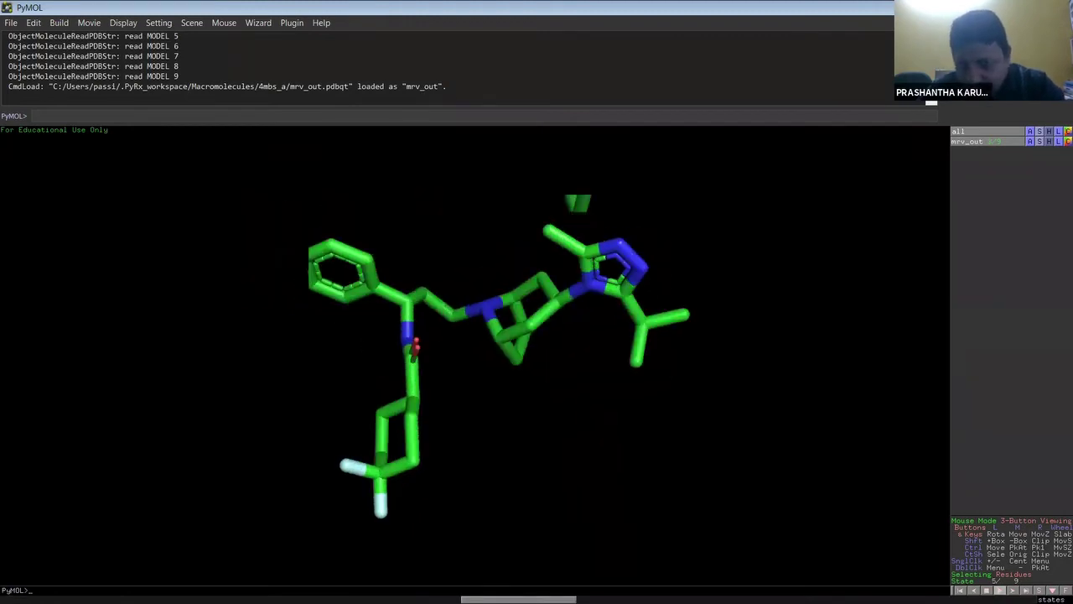
key("Right")
key("Right")
key("Right")
key("Right")
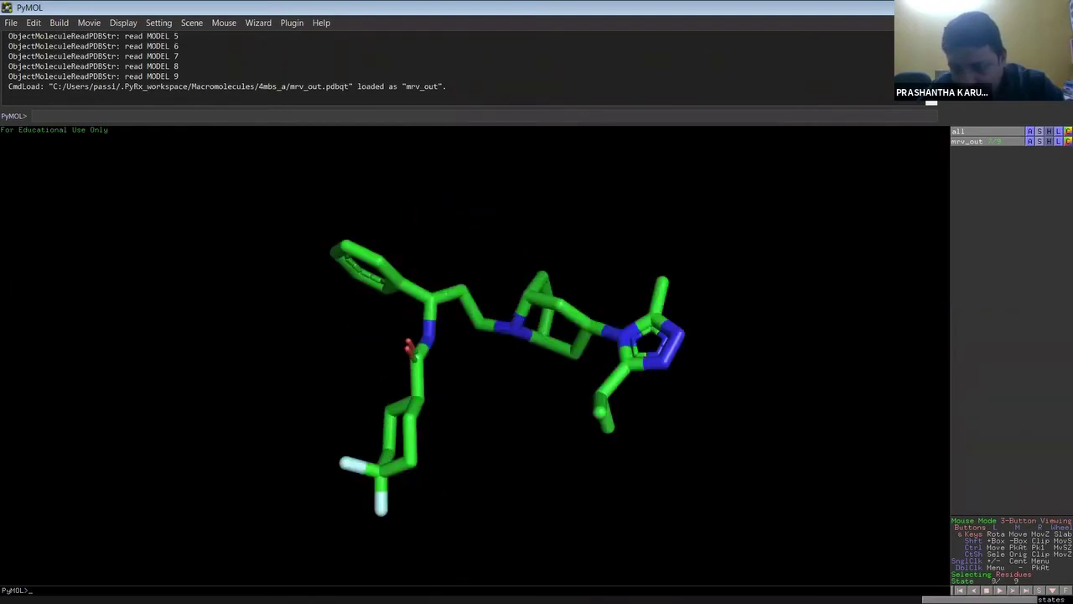
key("Right")
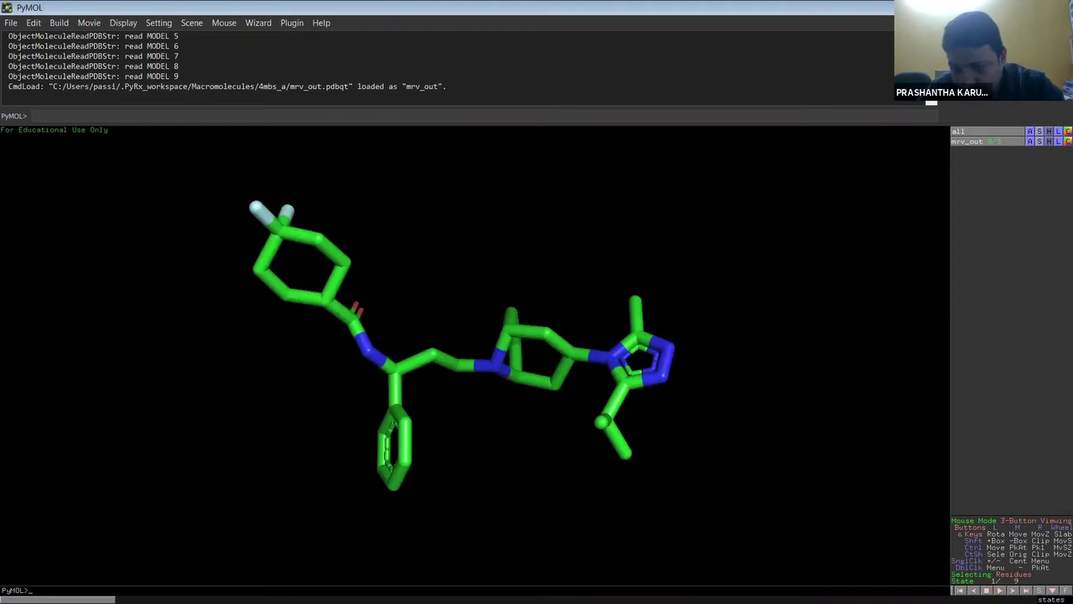
key("Right")
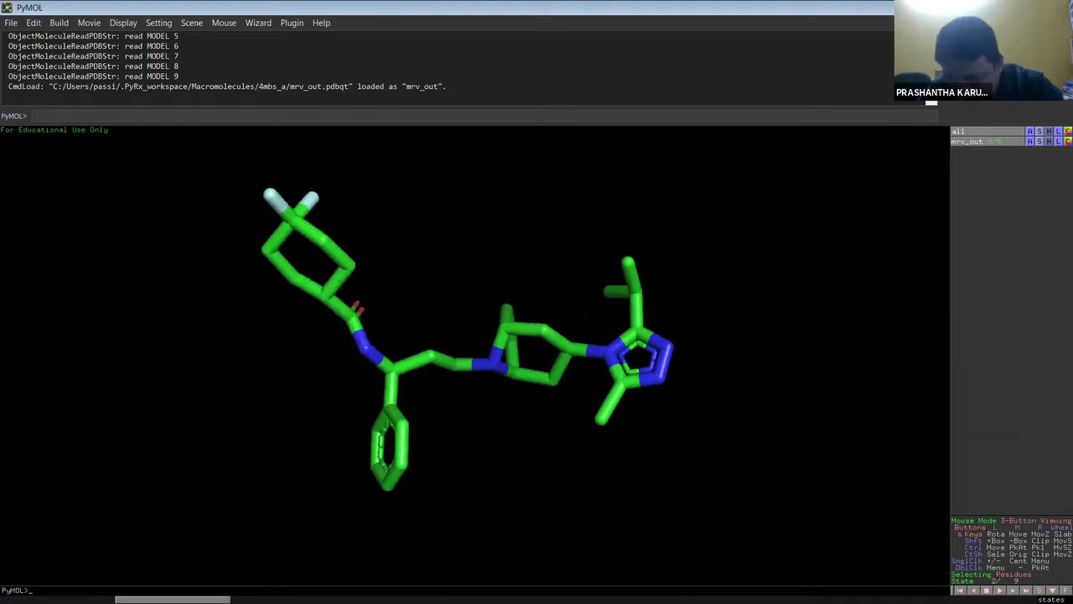
key("Right")
key("Right")
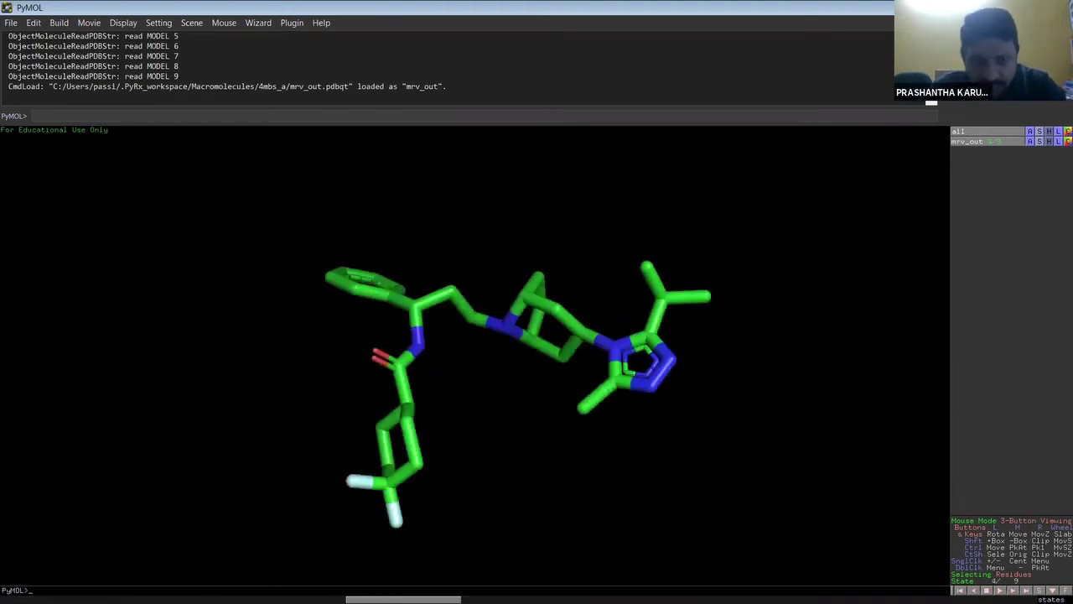
key("Right")
key("Right")
key("Right")
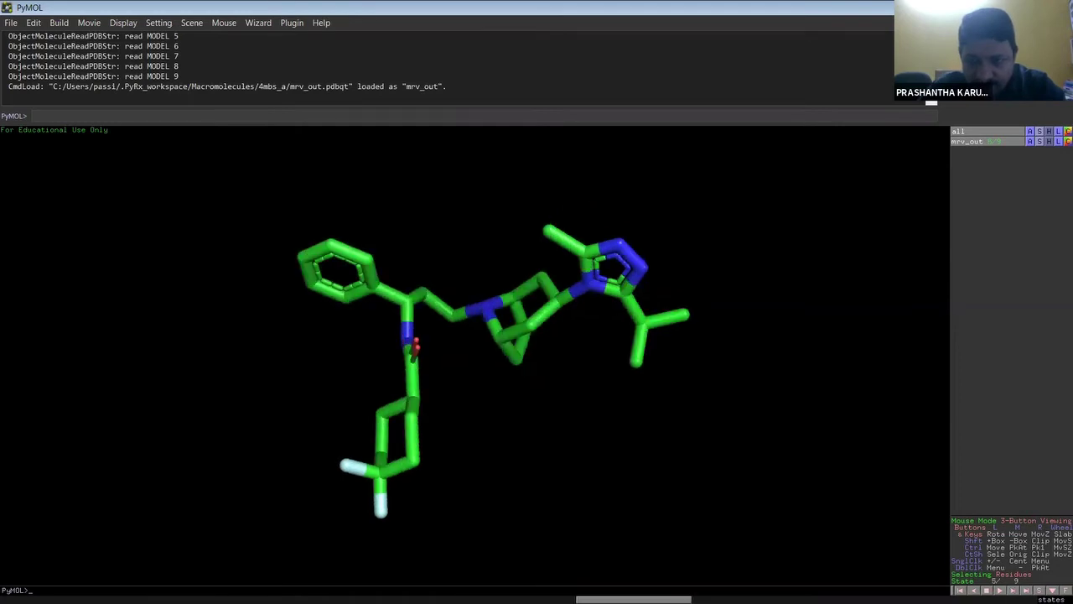
key("Right")
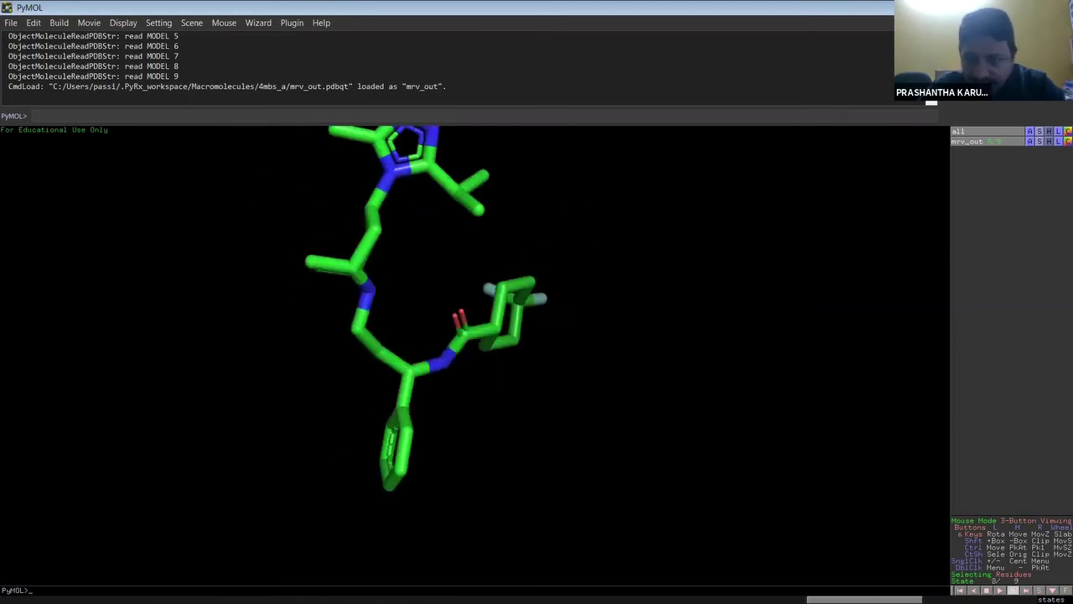
key("Right")
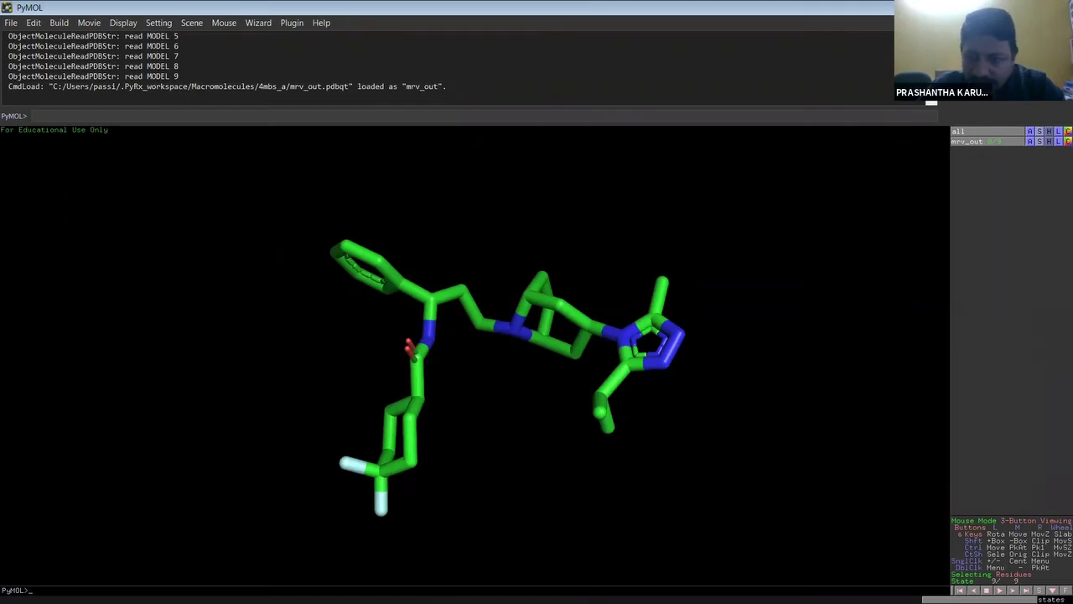
key("Right")
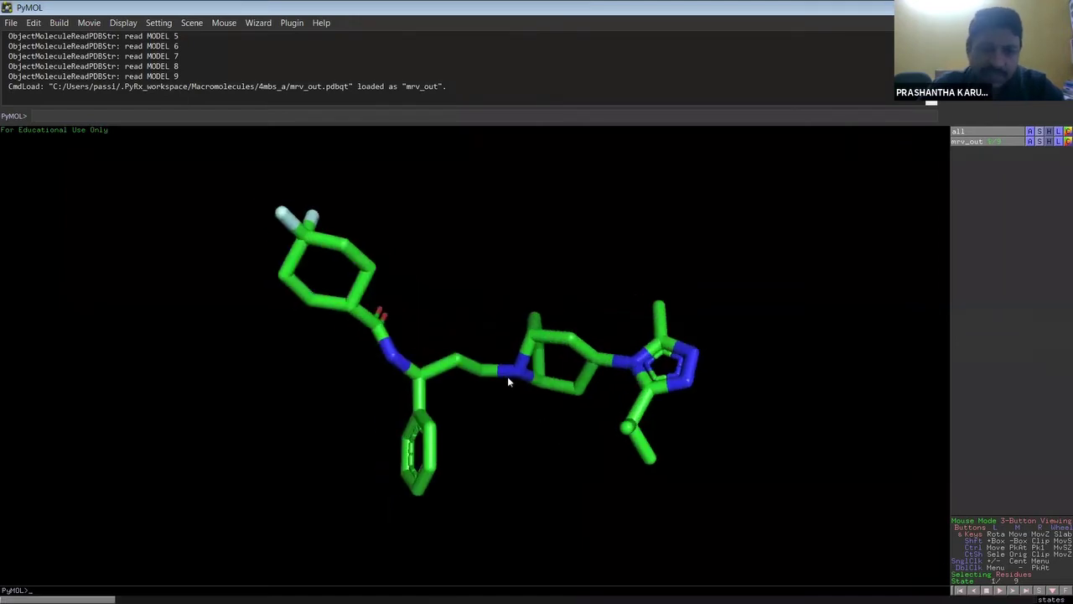
left_click(11, 23)
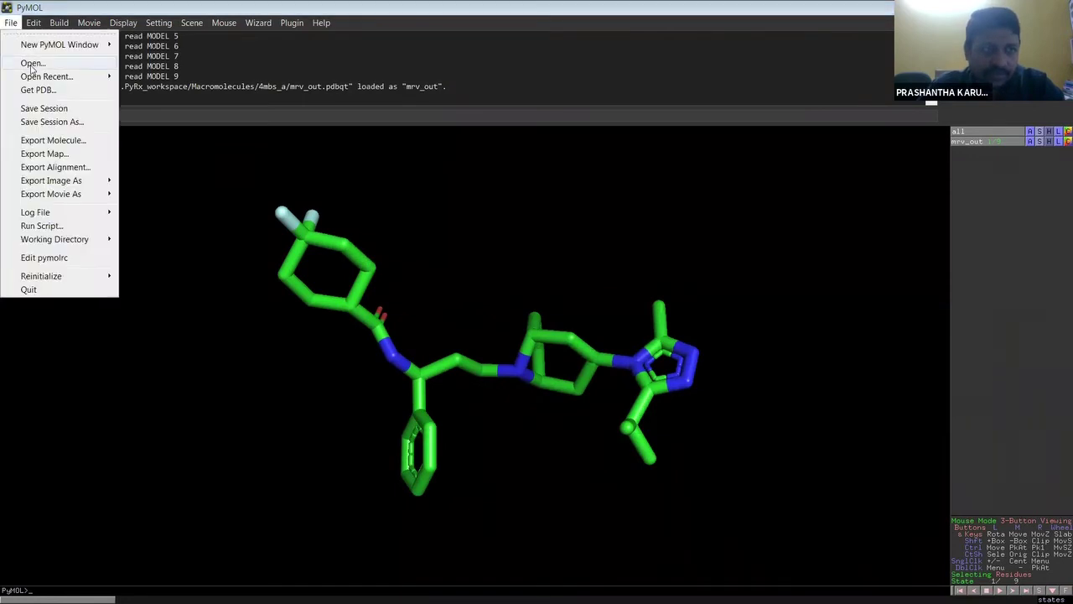
Step: Open MRV.pdb from the E: drive Docking folder and rotate the overlaid ligands
left_click(31, 64)
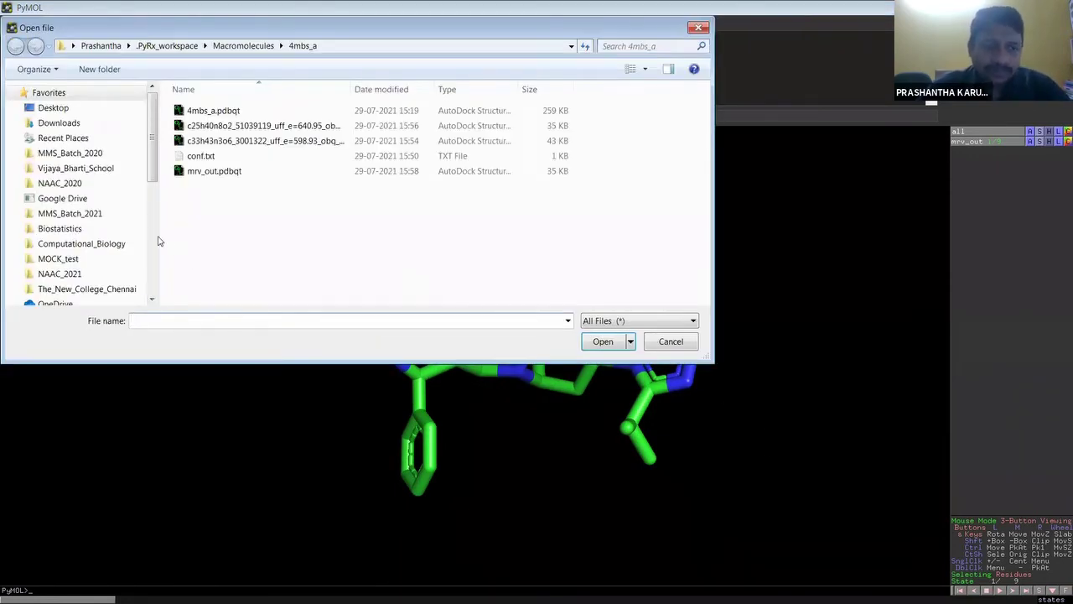
scroll(153, 237, "down", 4)
scroll(152, 290, "down", 3)
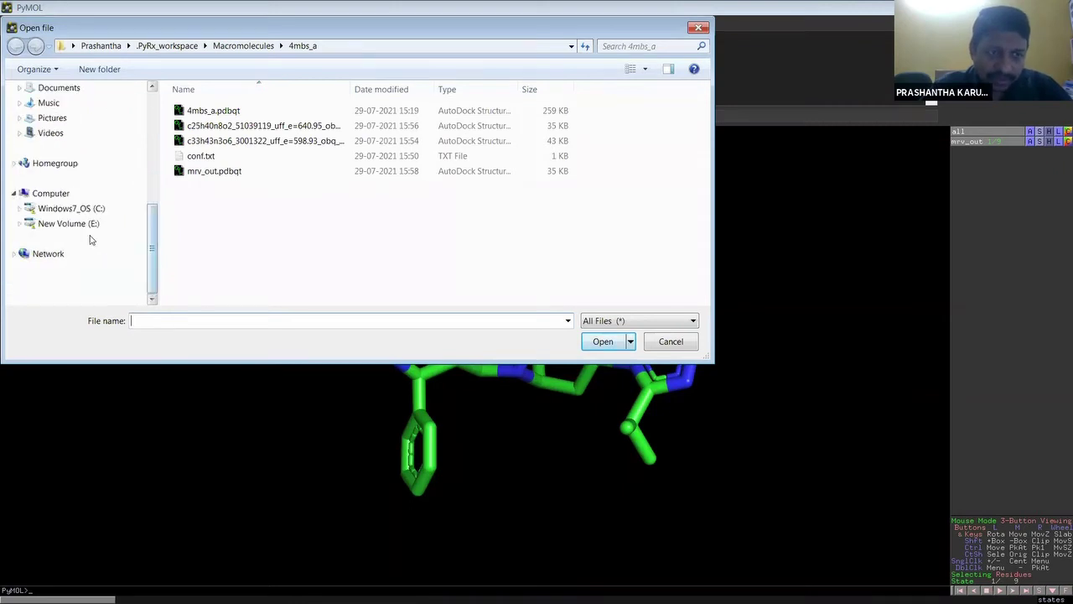
left_click(84, 224)
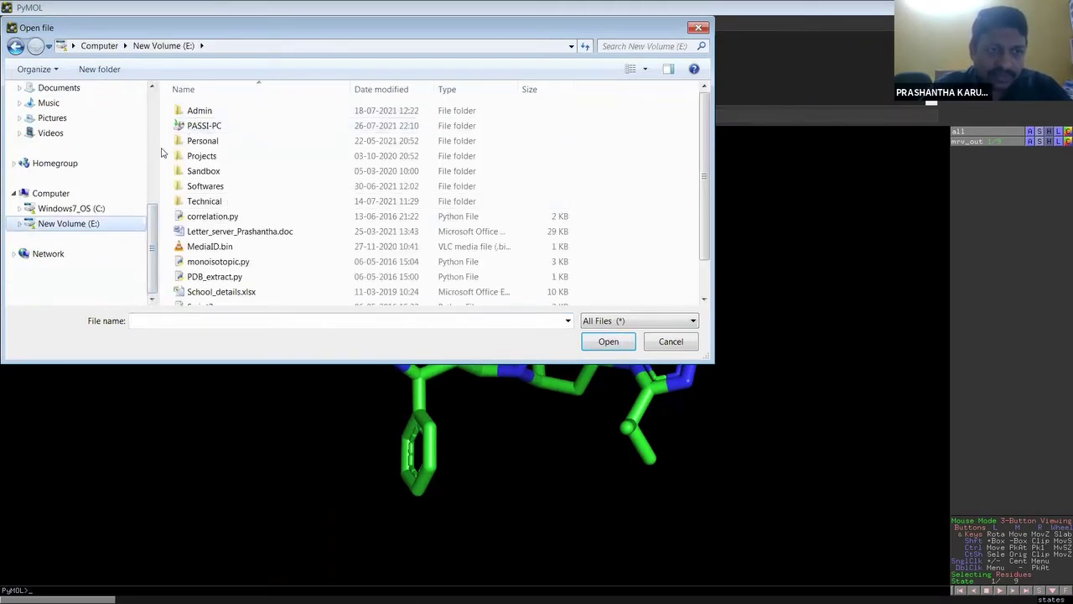
scroll(99, 209, "up", 4)
left_click(99, 210)
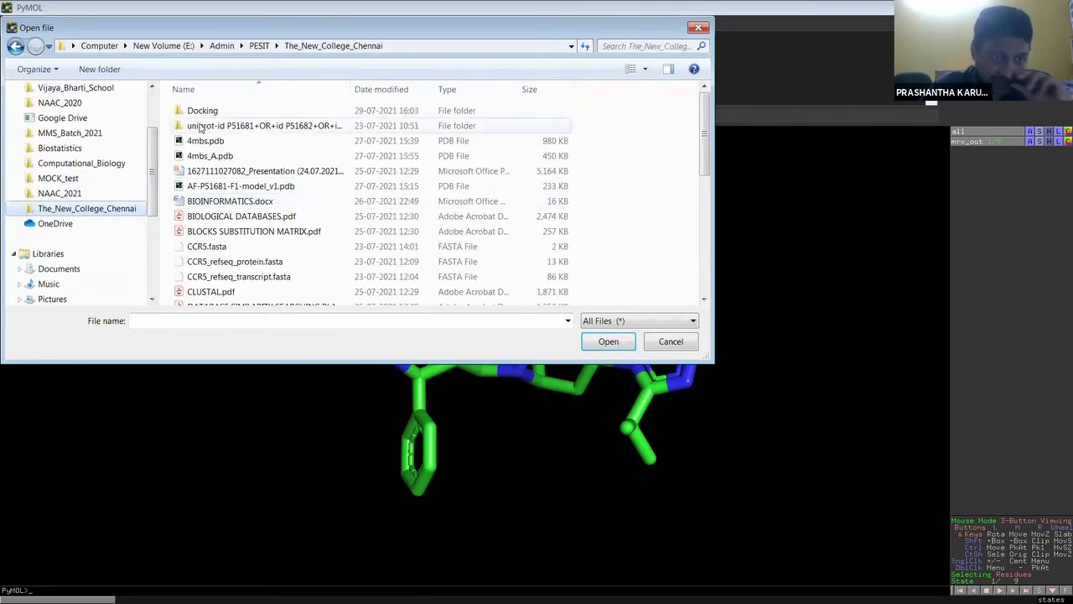
left_click(204, 170)
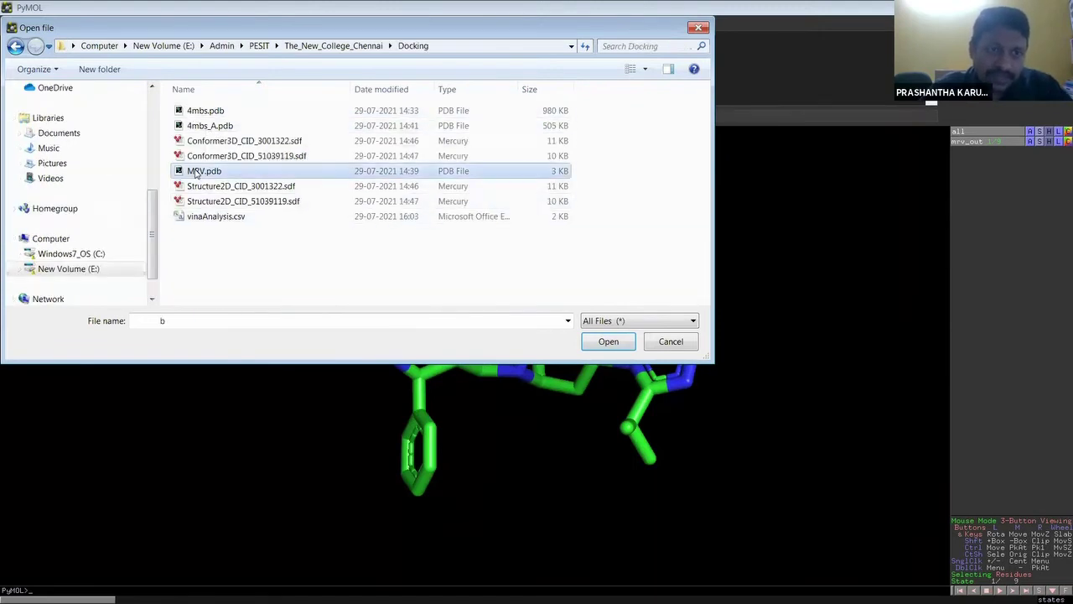
left_click(608, 341)
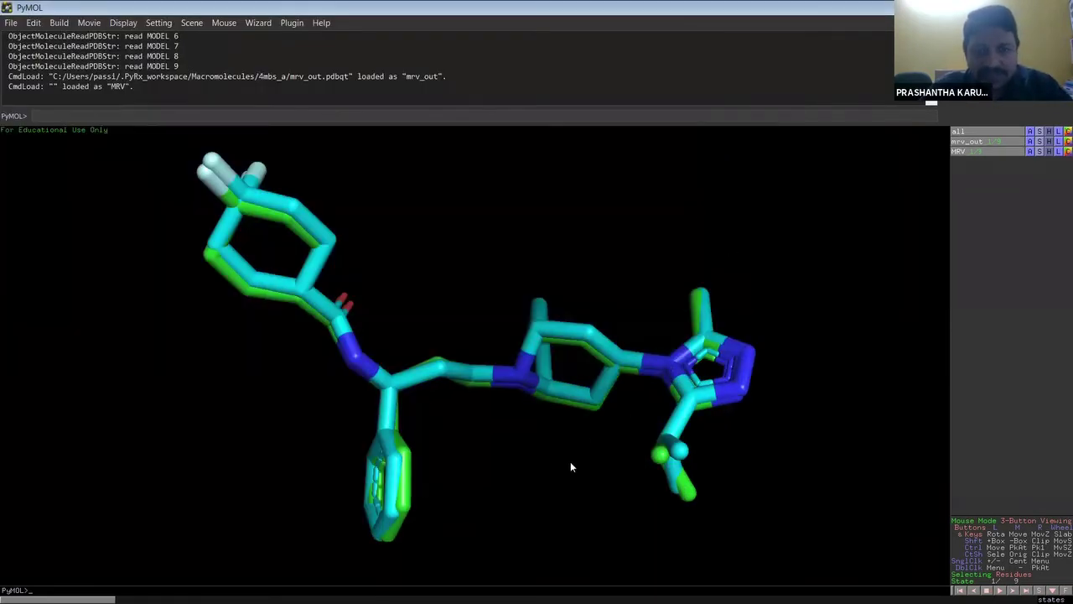
left_click_drag(575, 468, 495, 420)
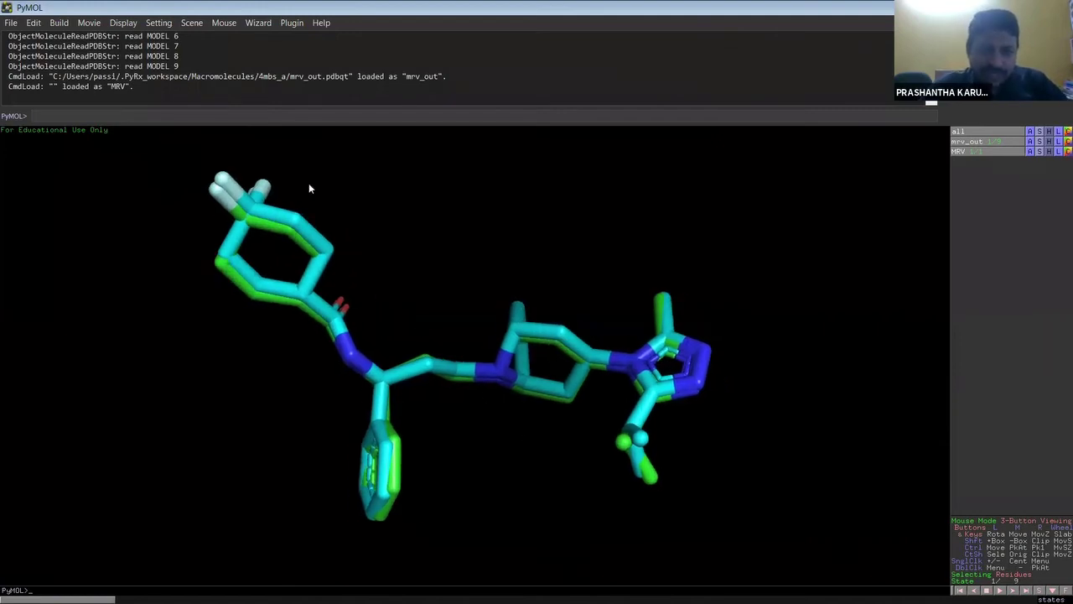
Step: Set the viewer background to white via Display > Background
left_click(123, 22)
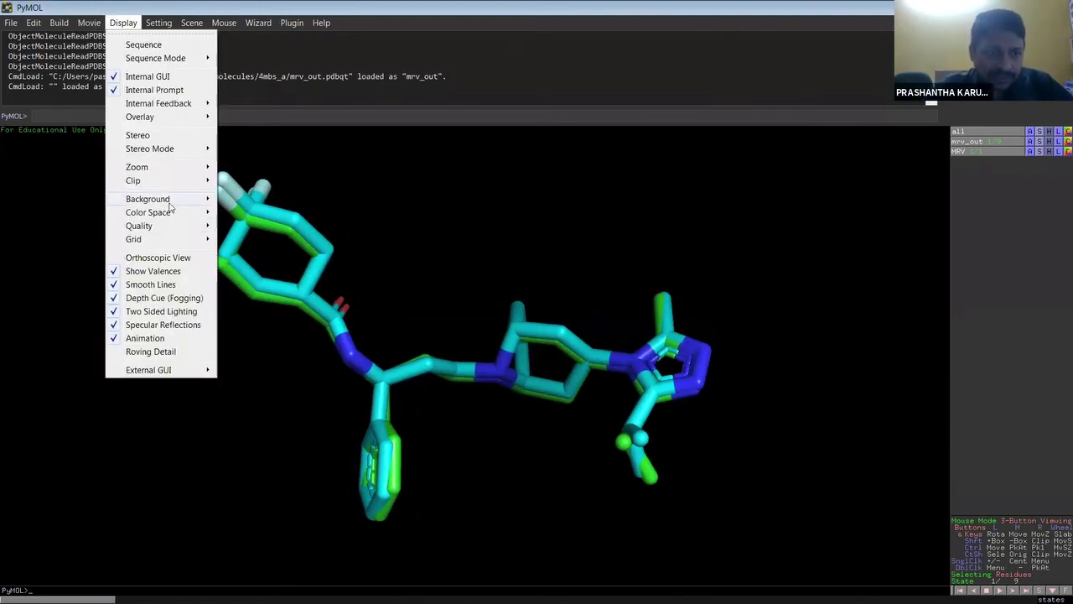
mouse_move(171, 208)
left_click(248, 240)
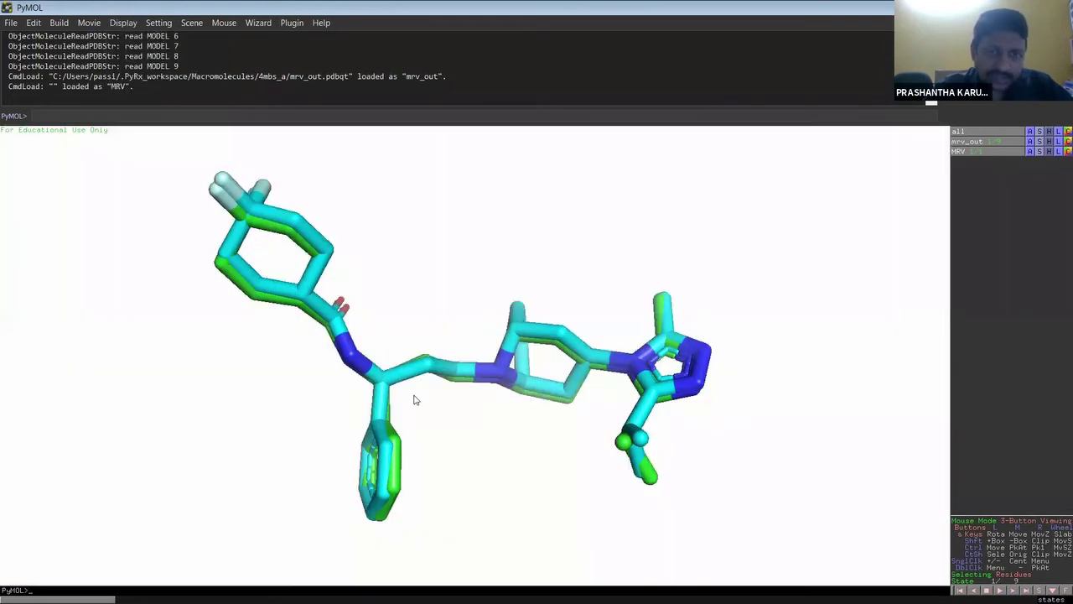
left_click_drag(508, 453, 443, 324)
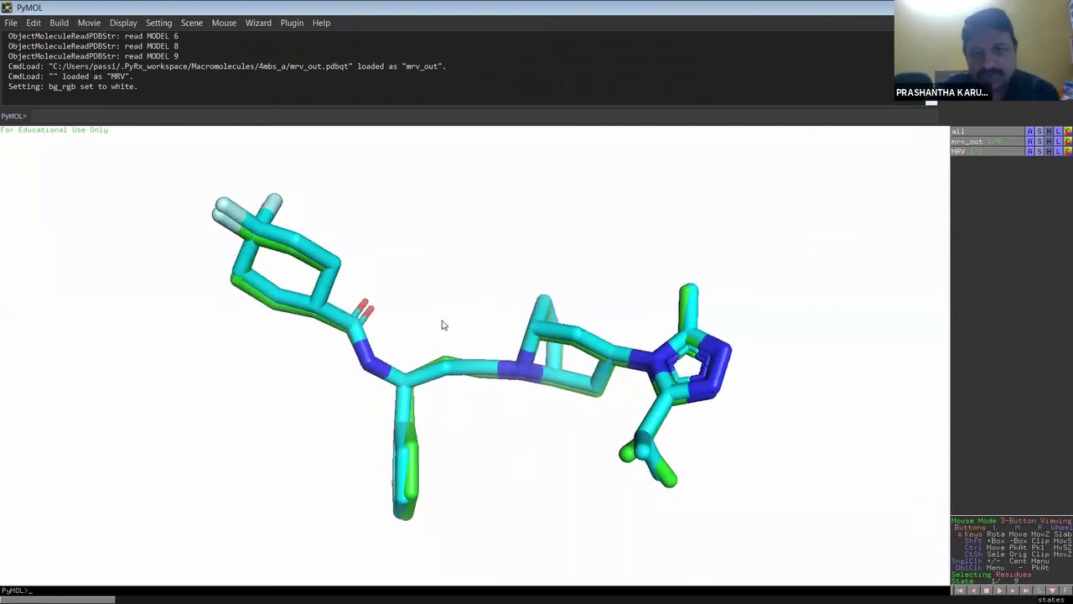
Step: Toggle the MRV reference off and on repeatedly to compare it with docked pose 1
left_click(971, 151)
left_click(966, 151)
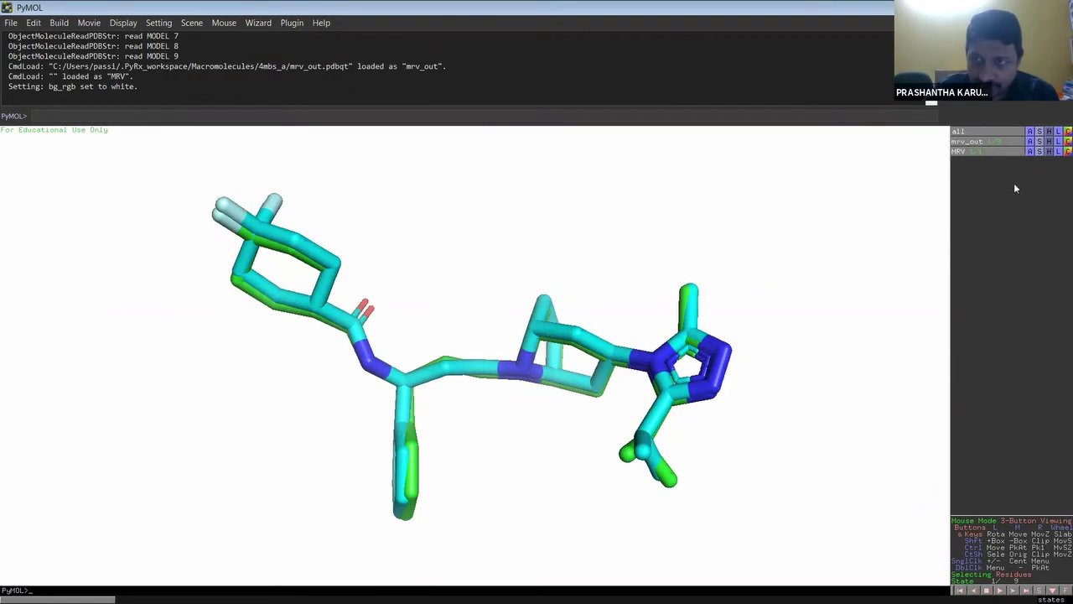
left_click(963, 152)
left_click(967, 151)
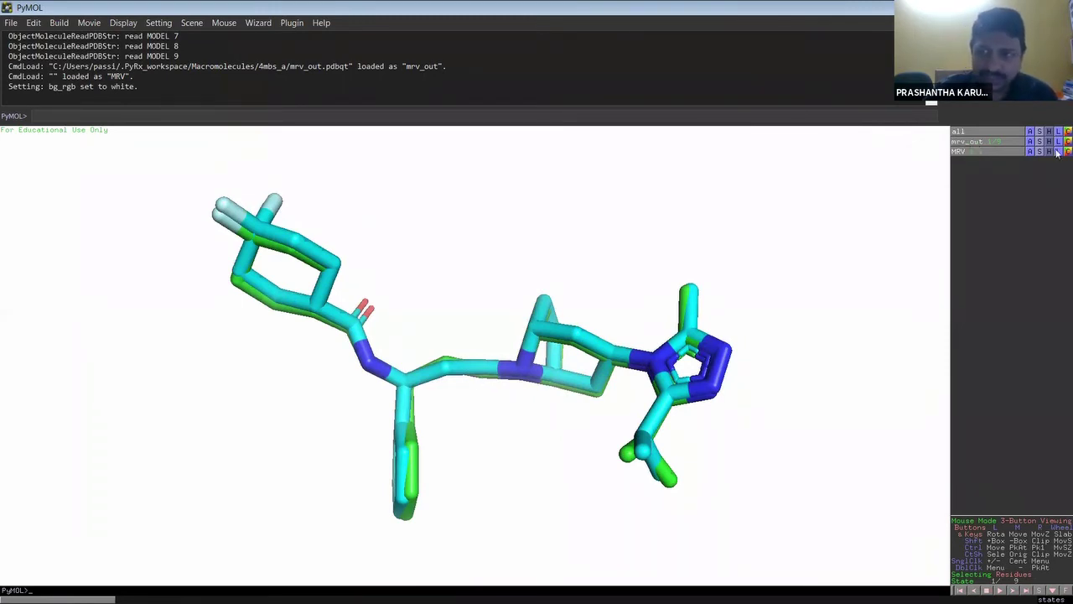
left_click(996, 151)
left_click(996, 151)
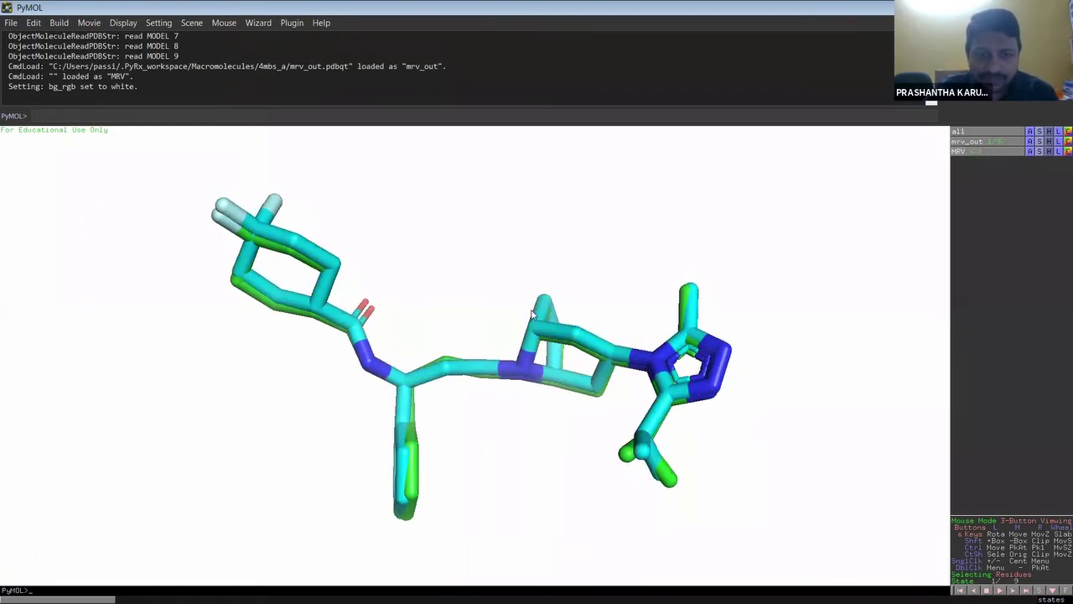
left_click_drag(534, 315, 463, 315)
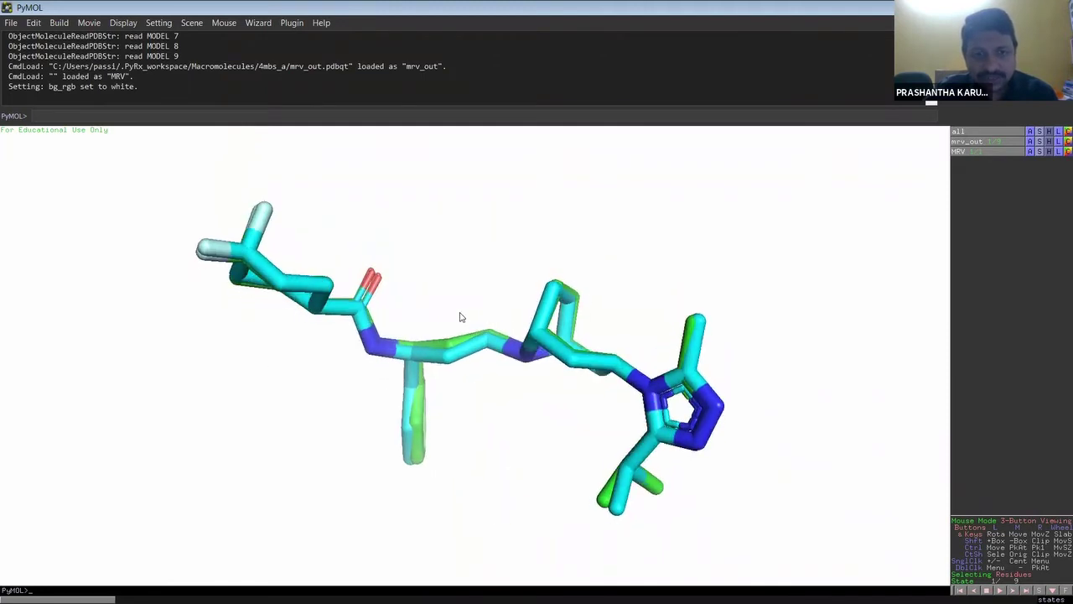
Step: Add a dot surface to the MRV object, then hide the dots again
left_click(1040, 152)
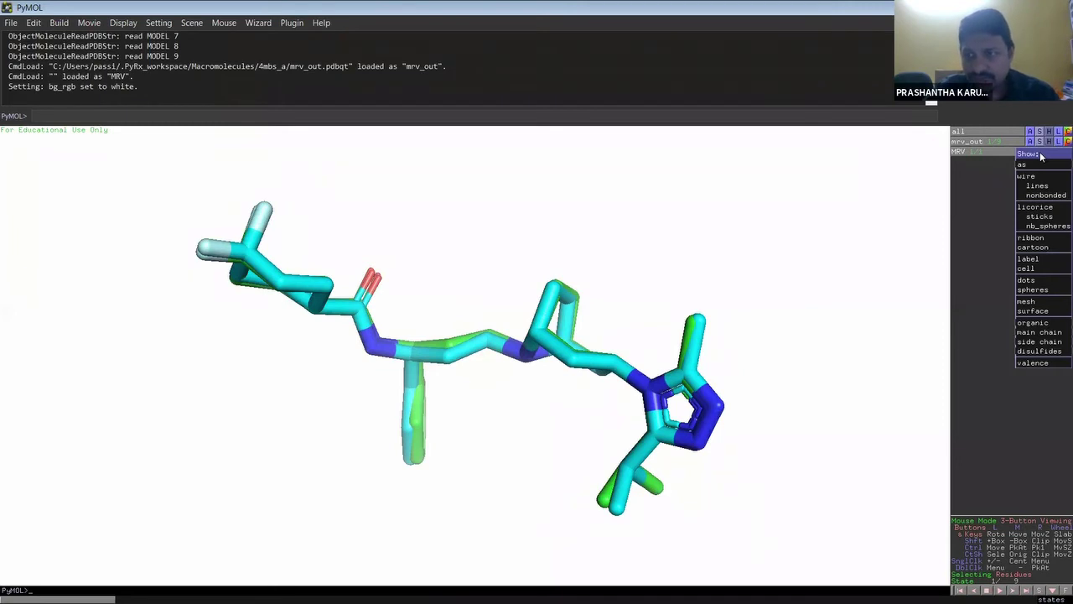
left_click(1041, 220)
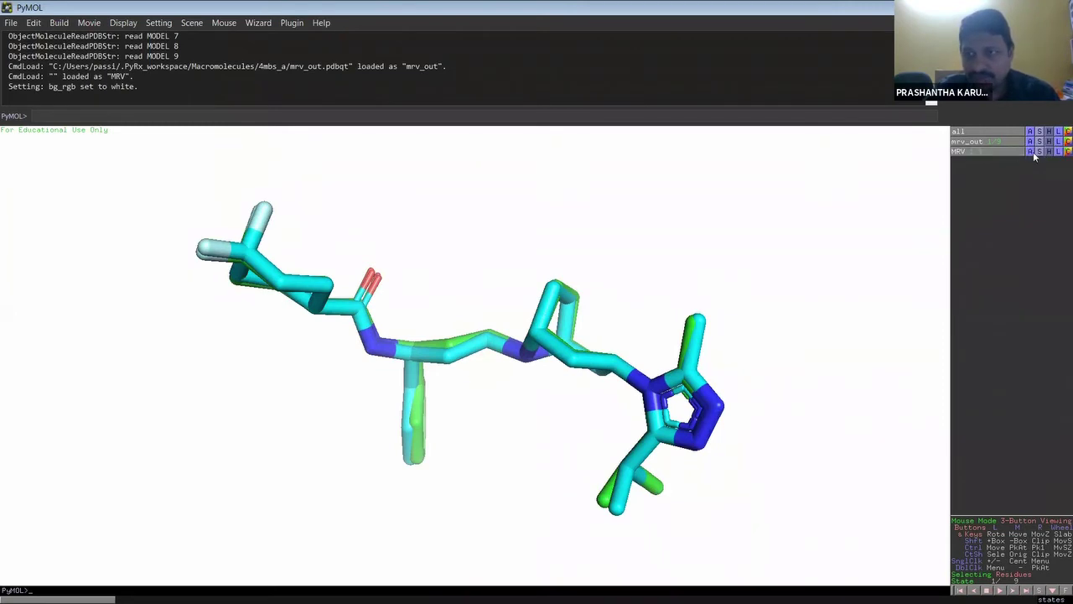
left_click(1039, 152)
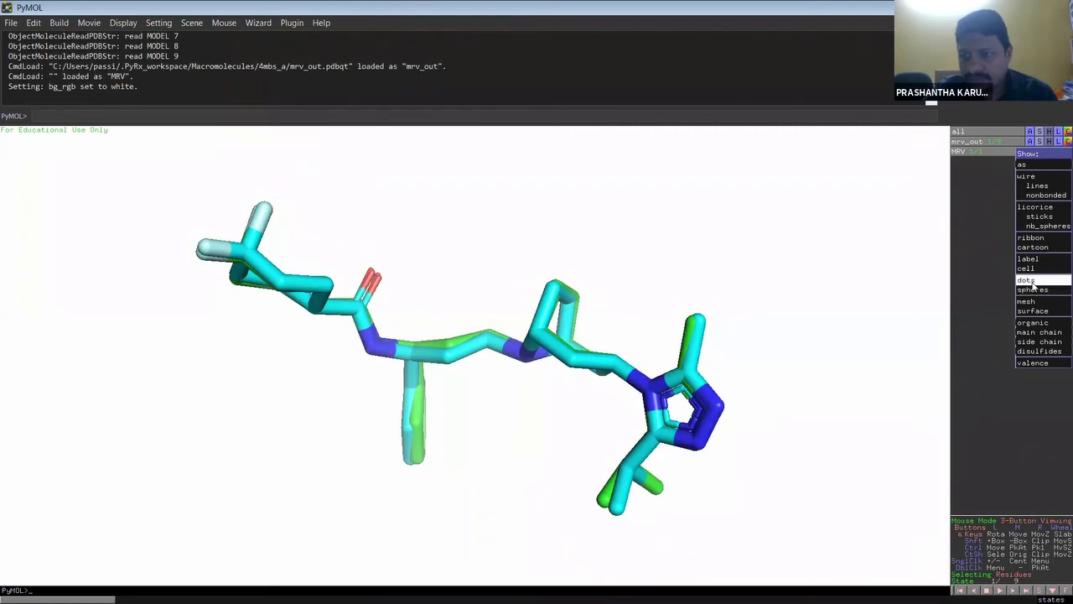
left_click(1031, 279)
left_click(1048, 151)
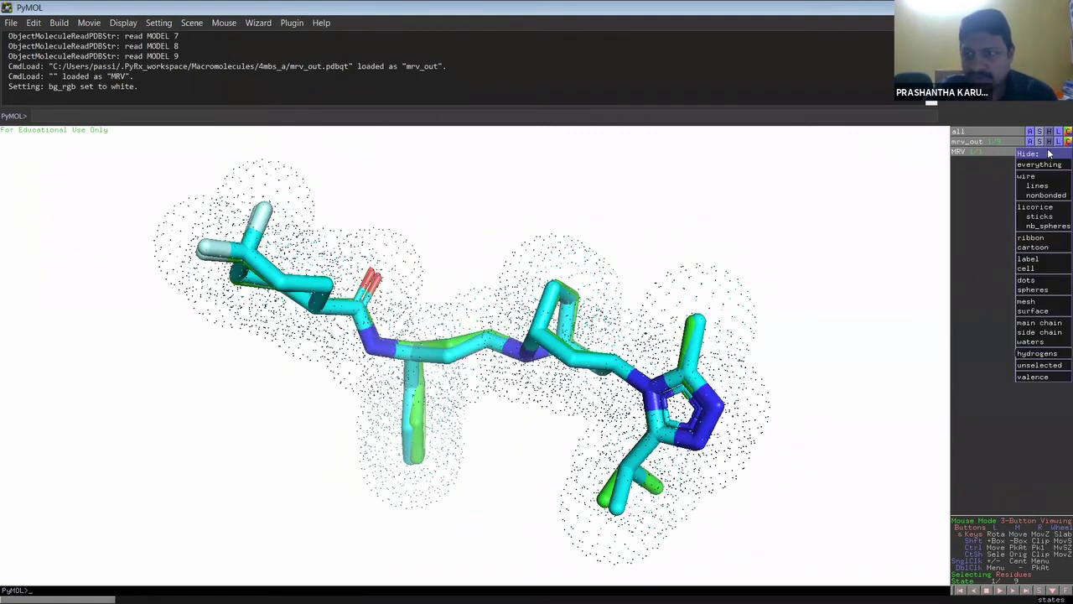
left_click(1044, 286)
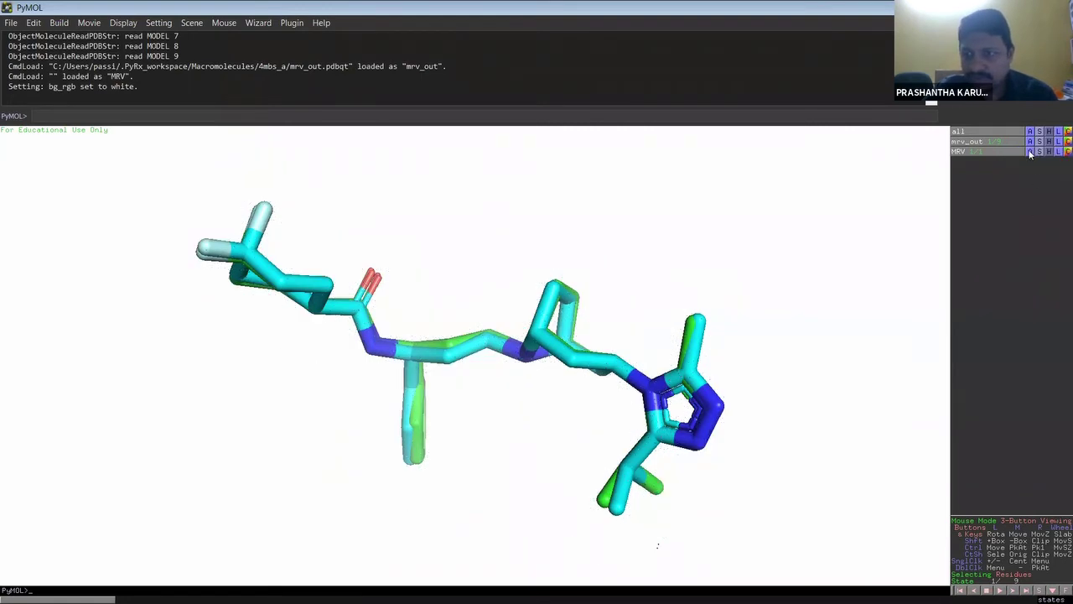
Step: Apply the ball-and-stick preset to MRV
left_click(1029, 150)
mouse_move(1018, 248)
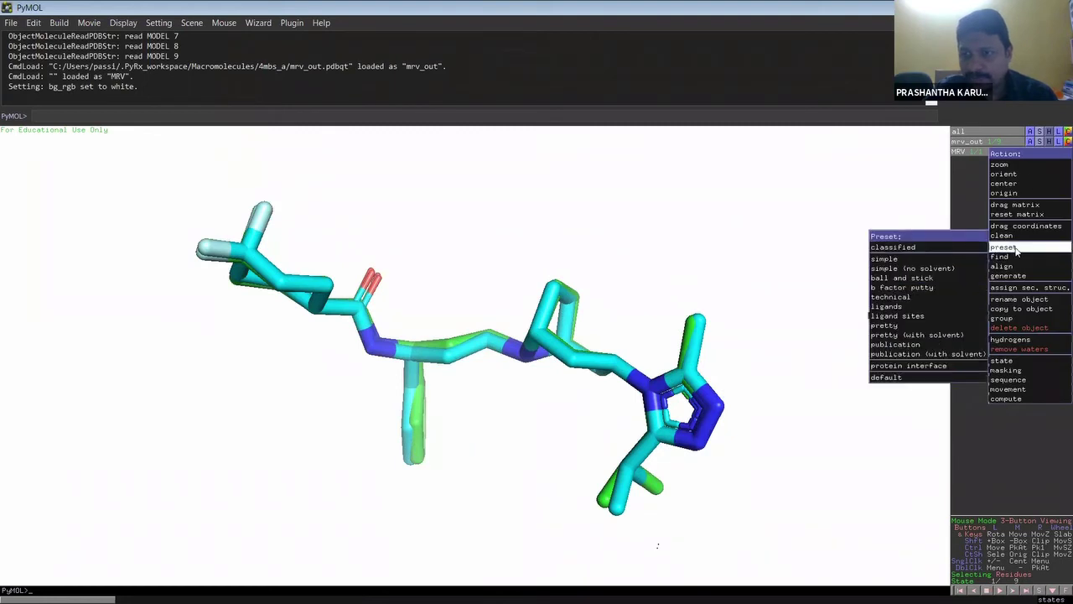
left_click(911, 278)
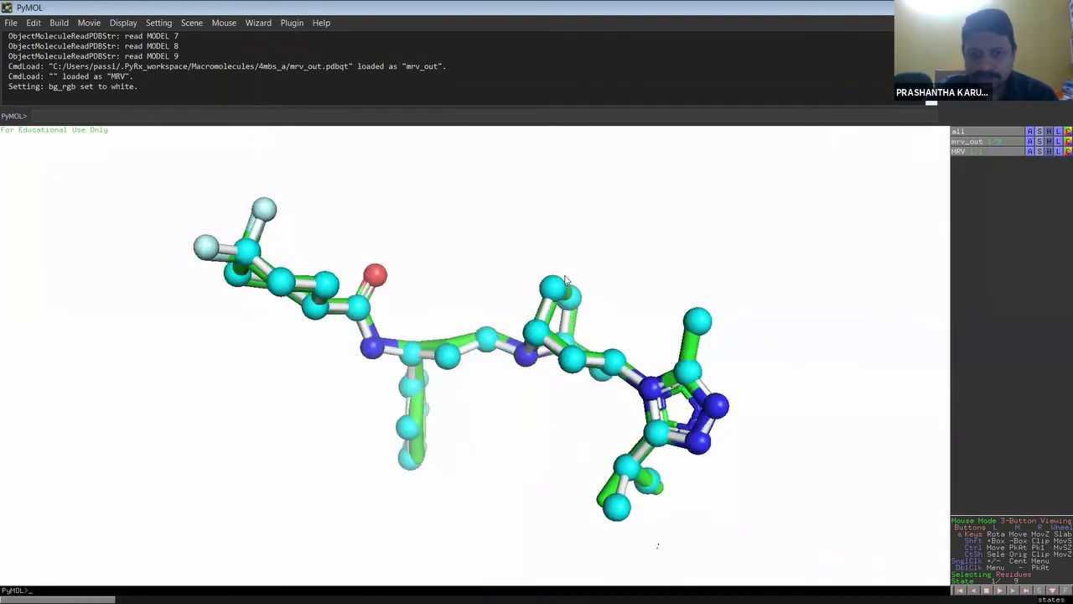
Step: Rotate the overlaid ligands and toggle the MRV reference off and on
left_click_drag(534, 249, 530, 340)
left_click_drag(481, 460, 517, 412)
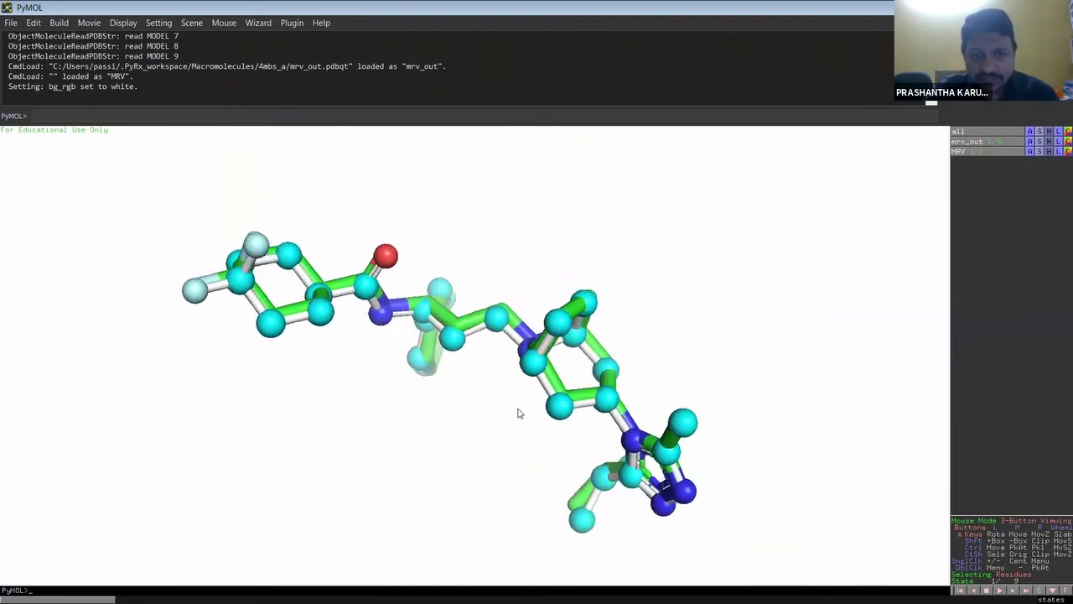
left_click_drag(450, 360, 446, 382)
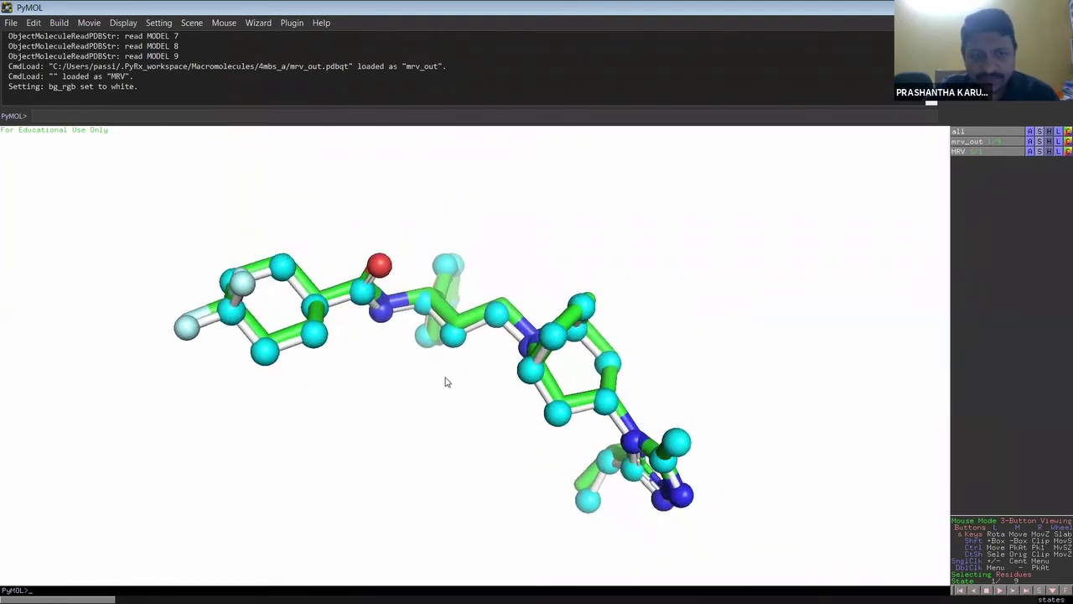
left_click(960, 151)
left_click(960, 151)
left_click_drag(752, 335, 752, 302)
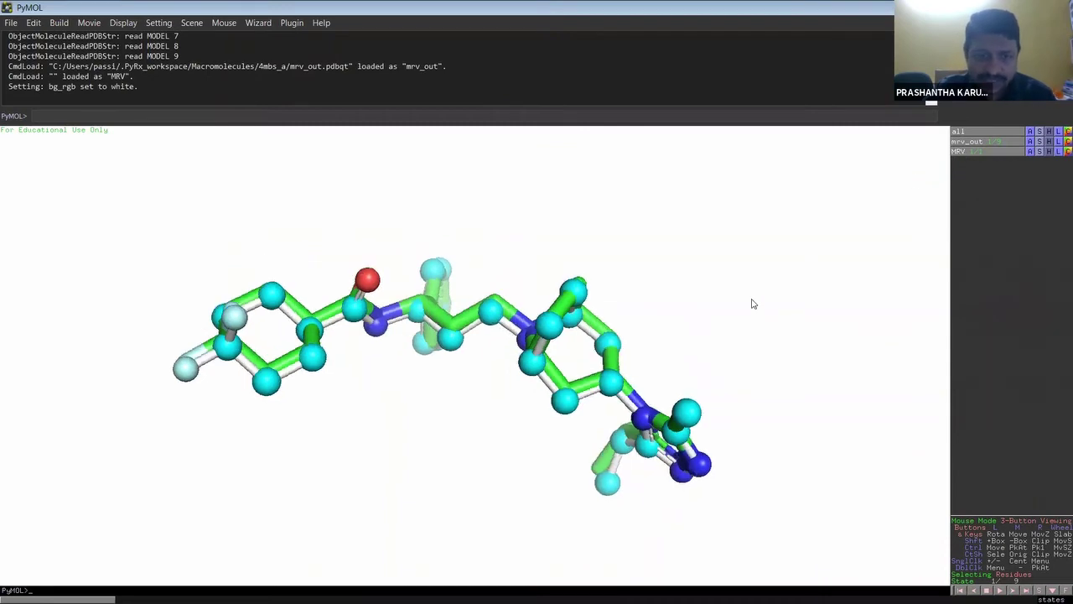
left_click_drag(475, 249, 902, 203)
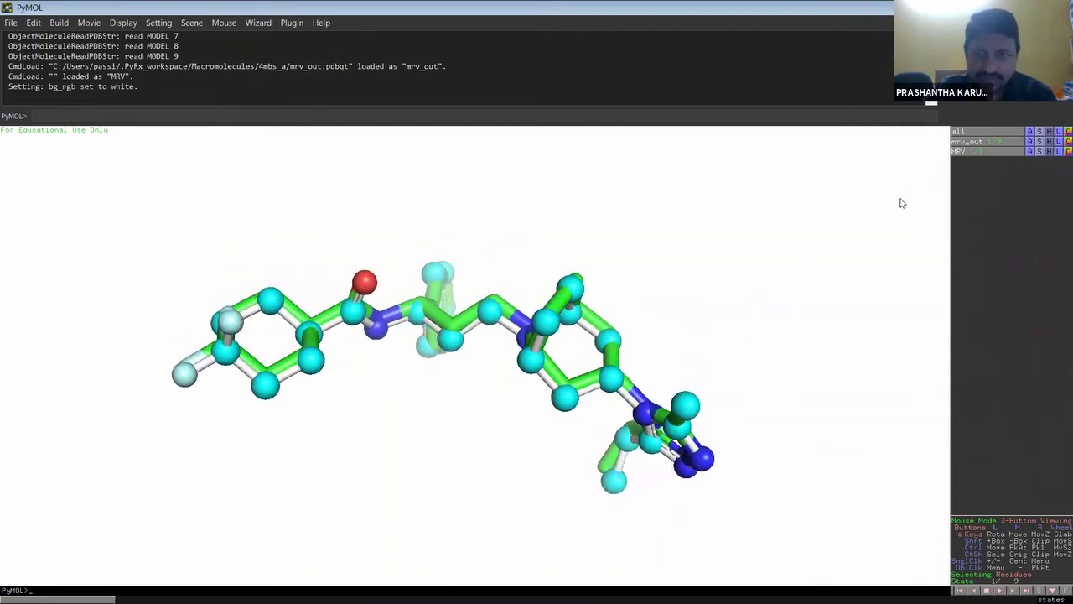
Step: Toggle the mrv_out poses off and on, rotate side-on, and step back to pose 1
left_click(988, 141)
left_click(988, 142)
left_click(988, 142)
left_click(989, 142)
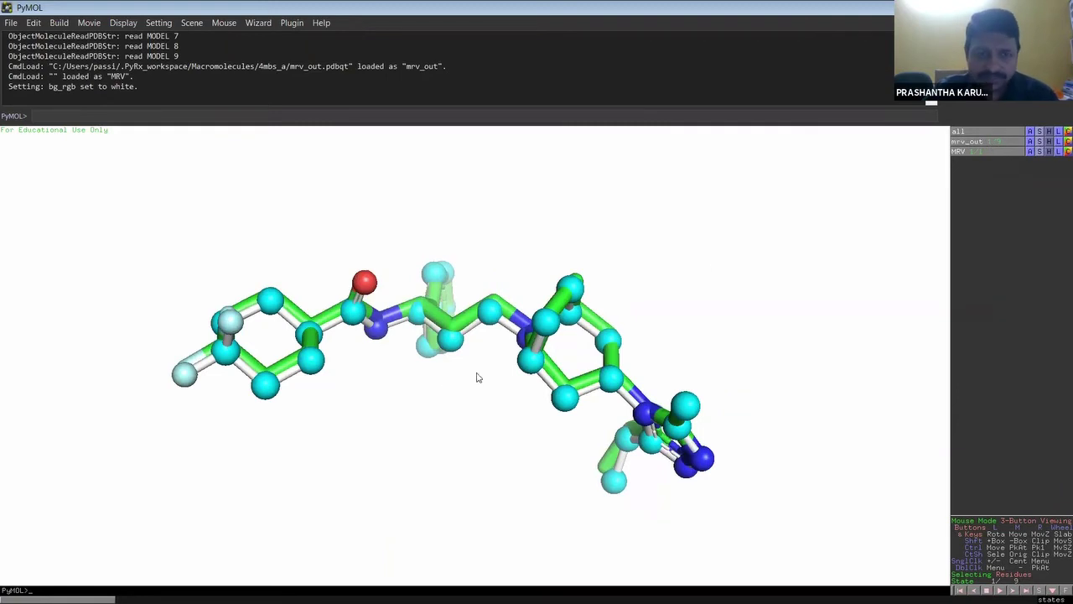
left_click_drag(476, 376, 496, 412)
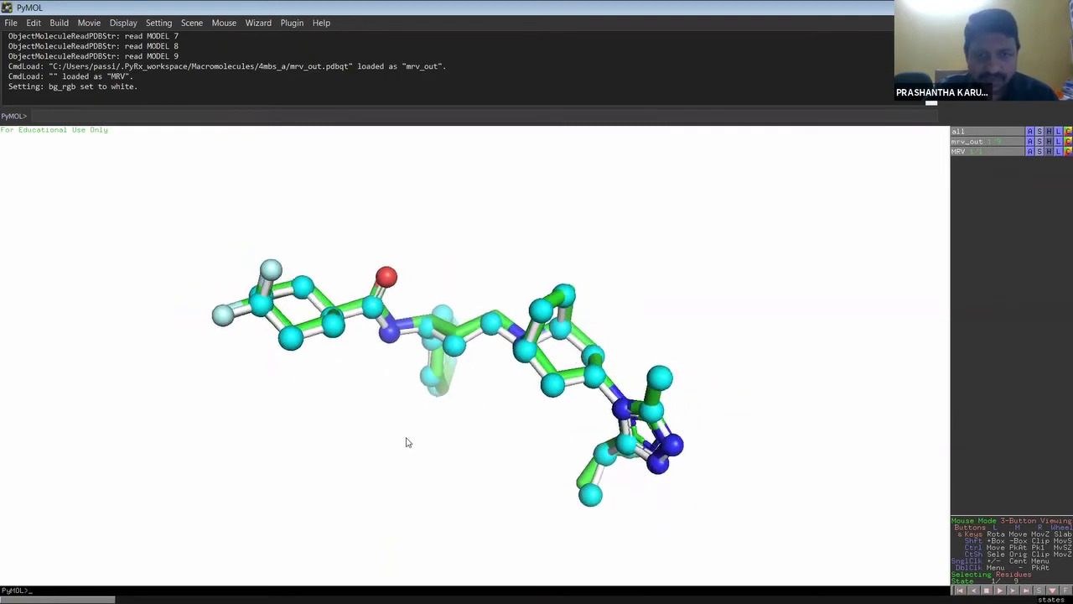
left_click_drag(395, 447, 509, 393)
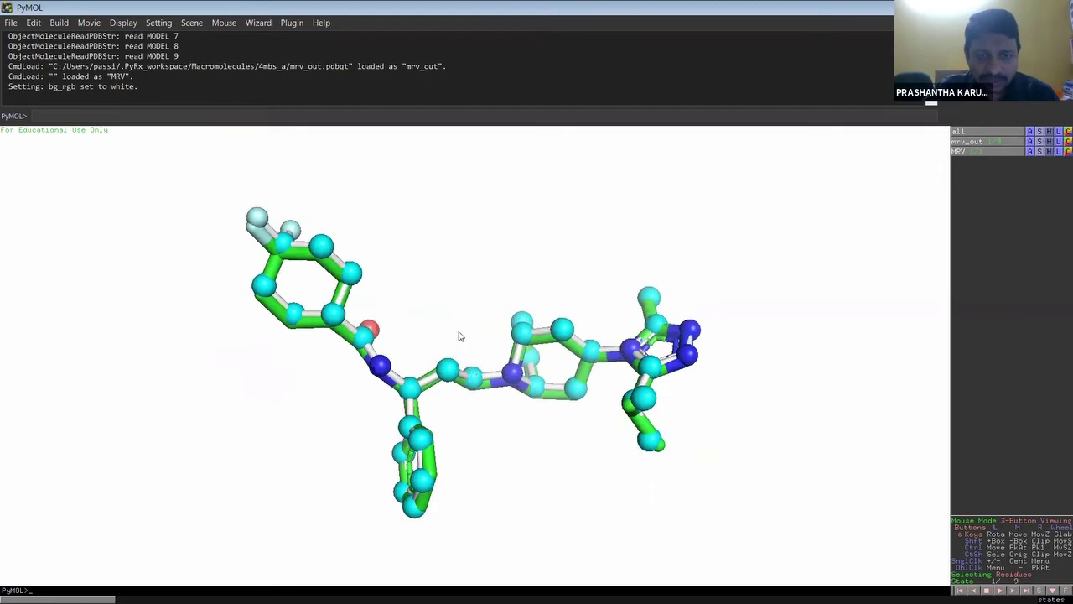
mouse_move(458, 336)
left_mouse_down()
mouse_move(452, 319)
mouse_move(451, 344)
left_mouse_up()
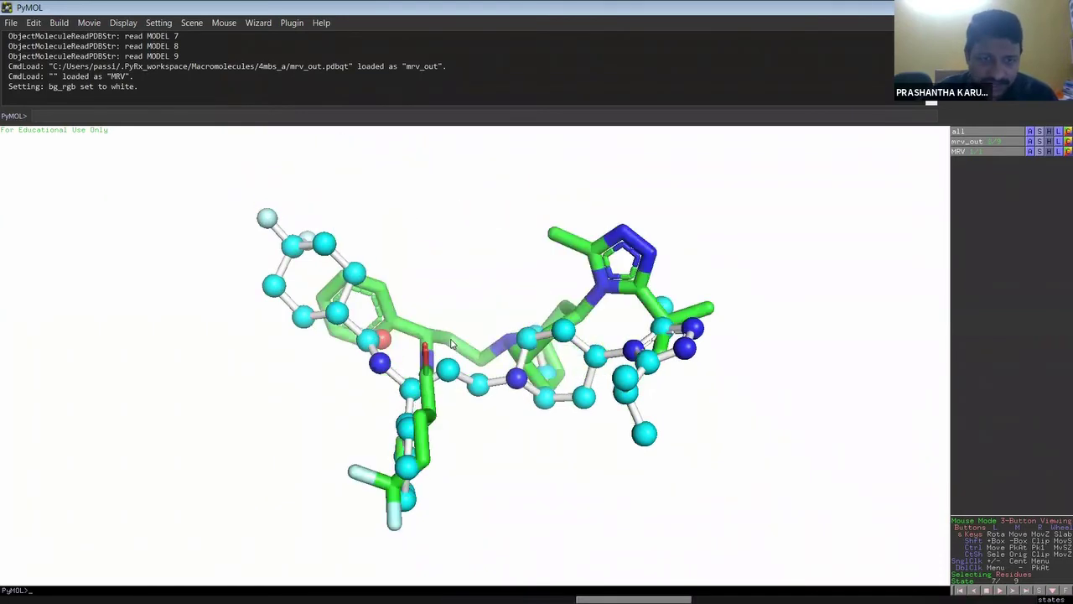
key("Left")
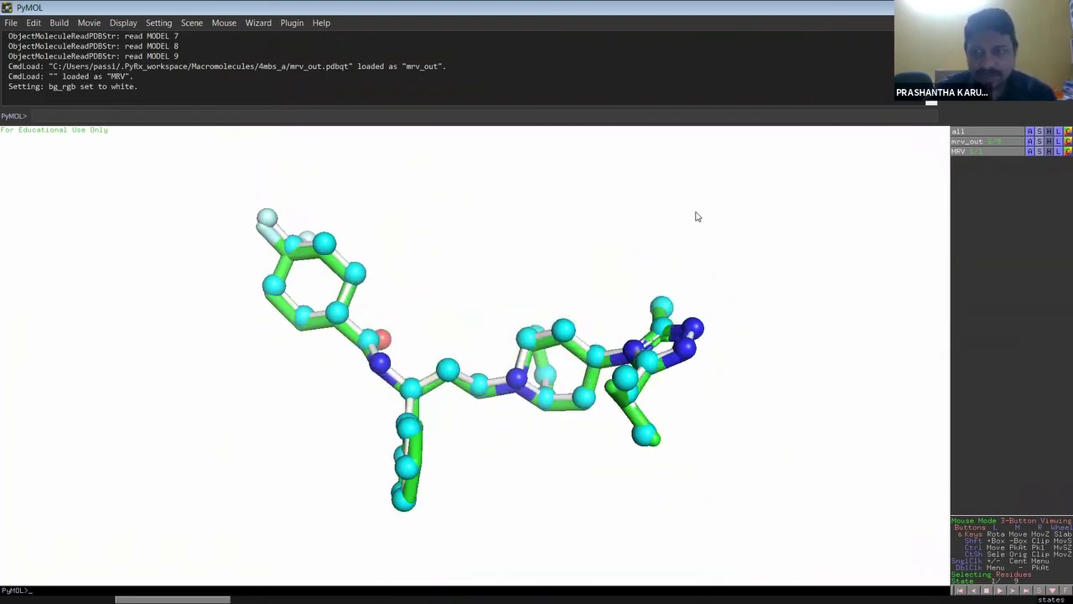
key("Left")
Step: Bring up the file browser and cancel it without loading anything
left_click(11, 23)
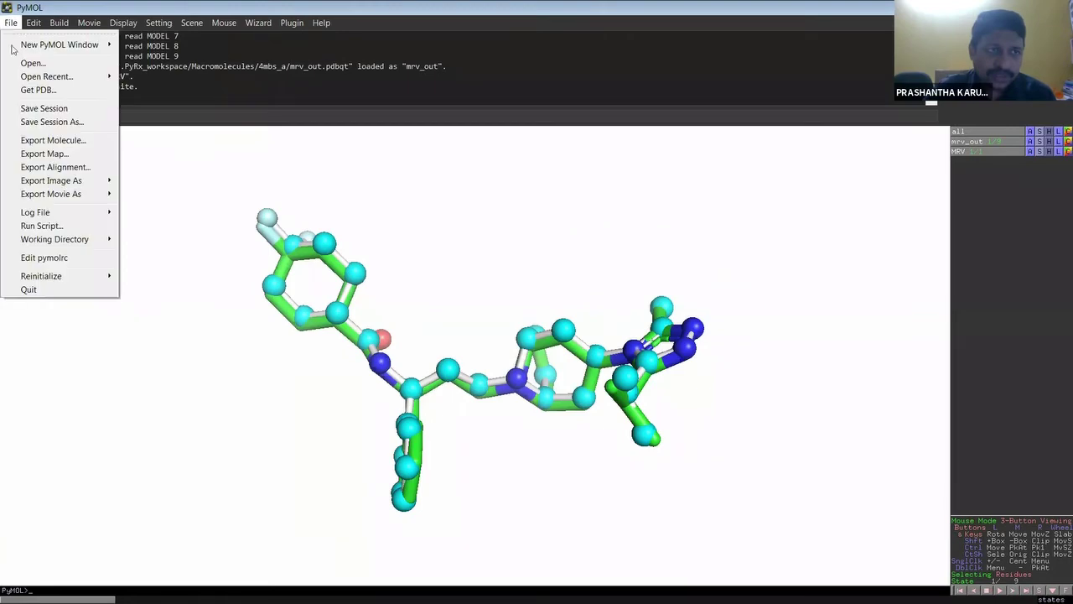
left_click(32, 63)
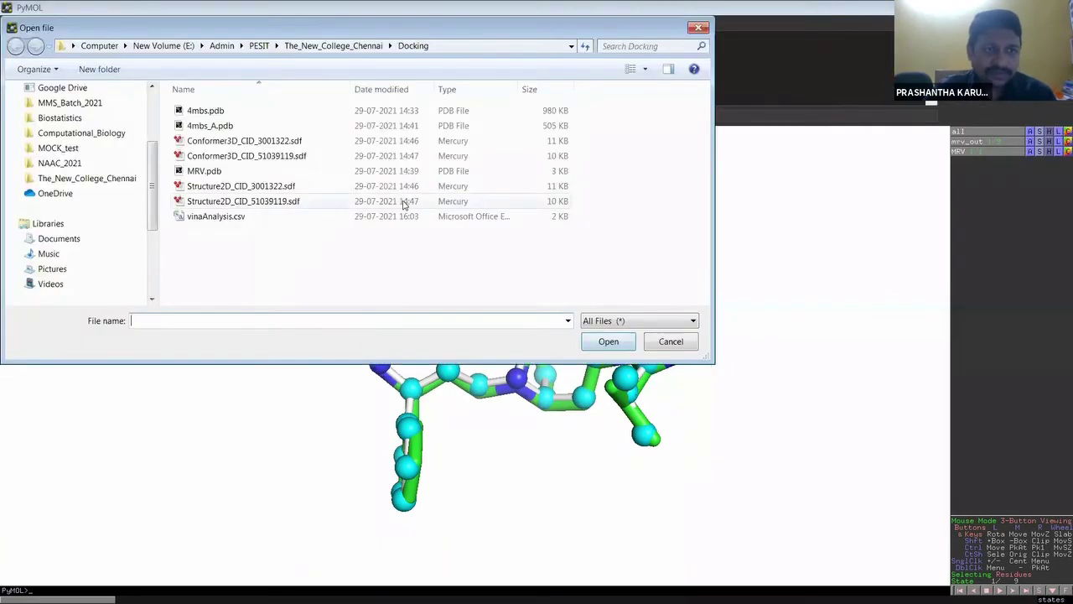
left_click(663, 341)
Step: Reopen File > Open and browse the C: drive to the user's profile folder
left_click(11, 23)
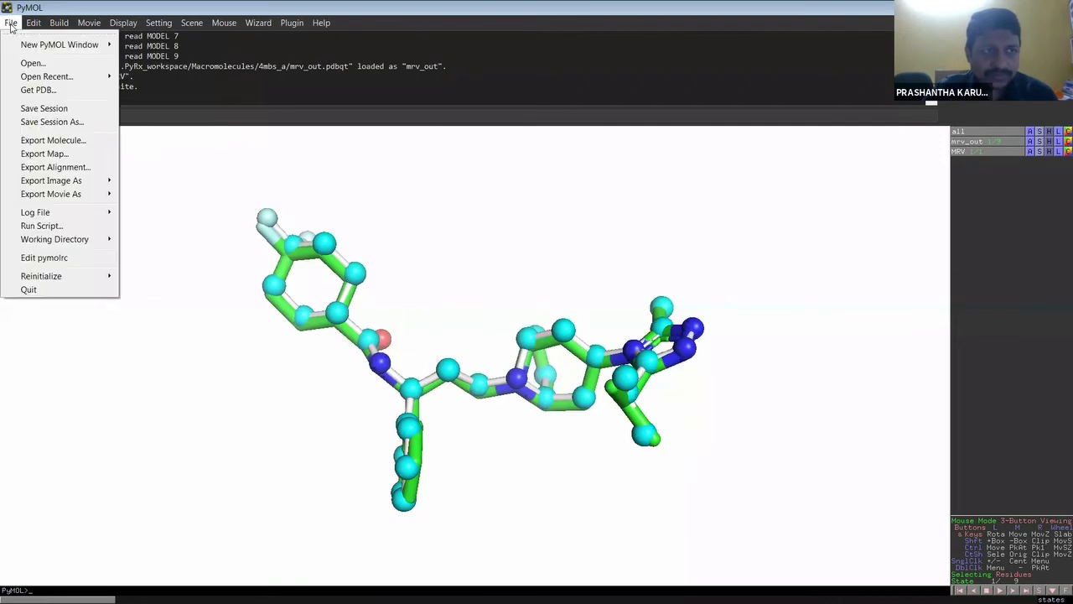
left_click(32, 62)
scroll(154, 269, "down", 3)
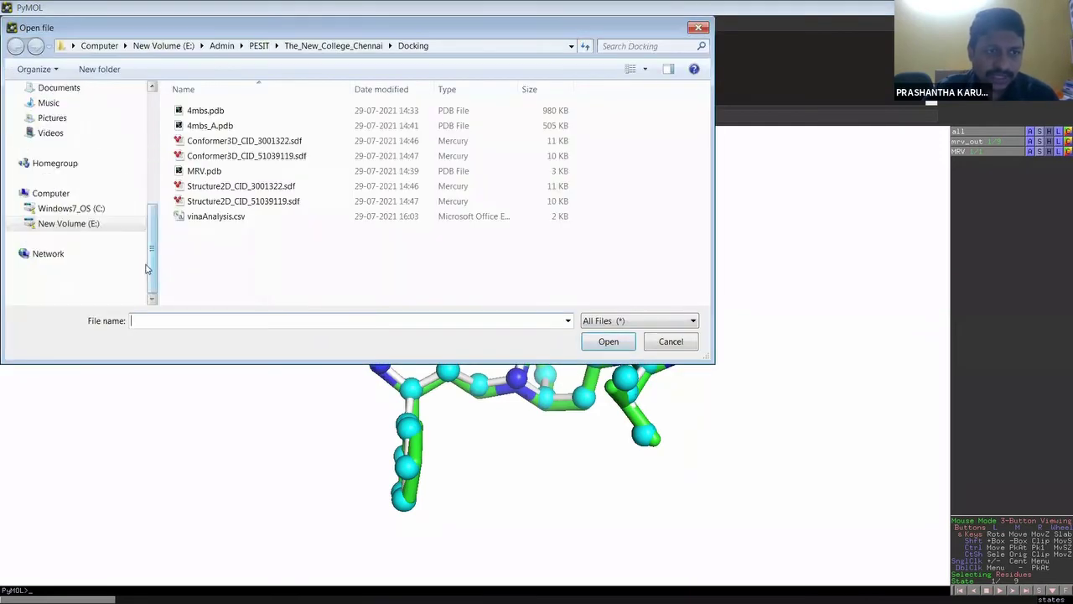
left_click(78, 208)
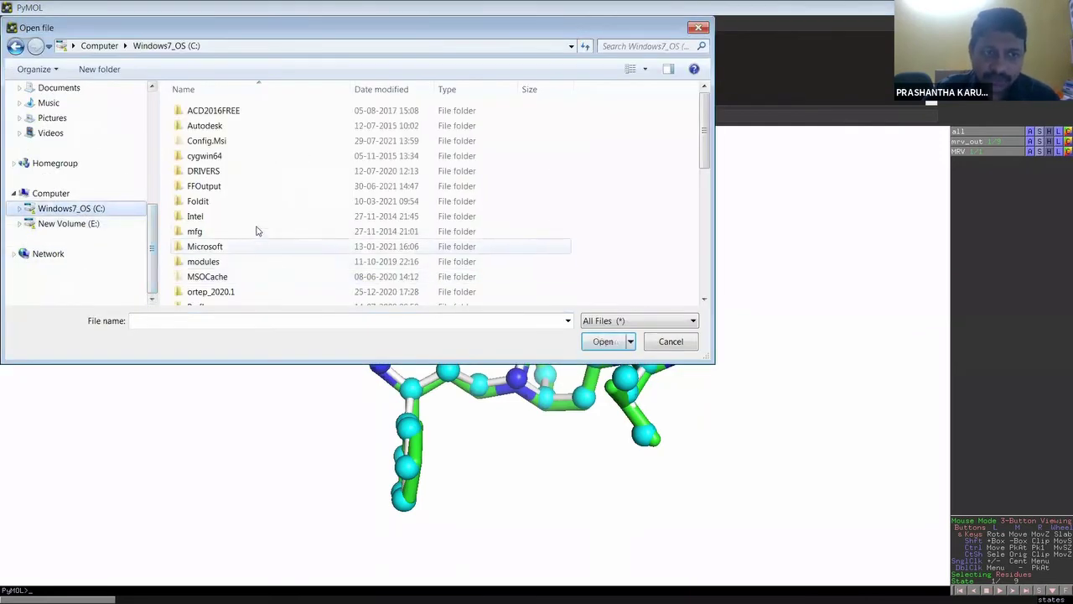
scroll(259, 231, "down", 4)
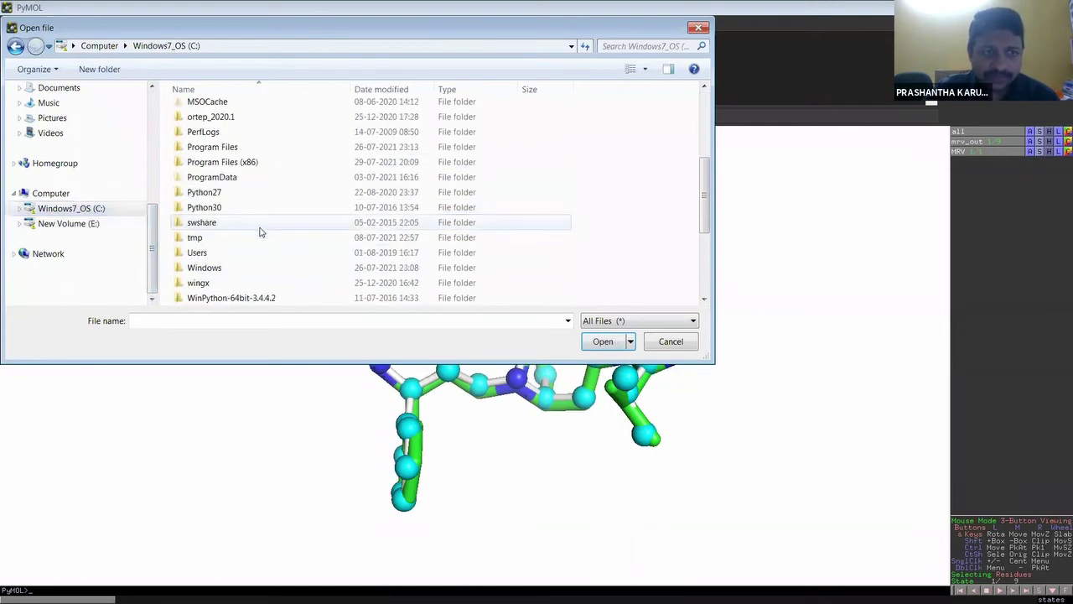
double_click(208, 256)
double_click(197, 140)
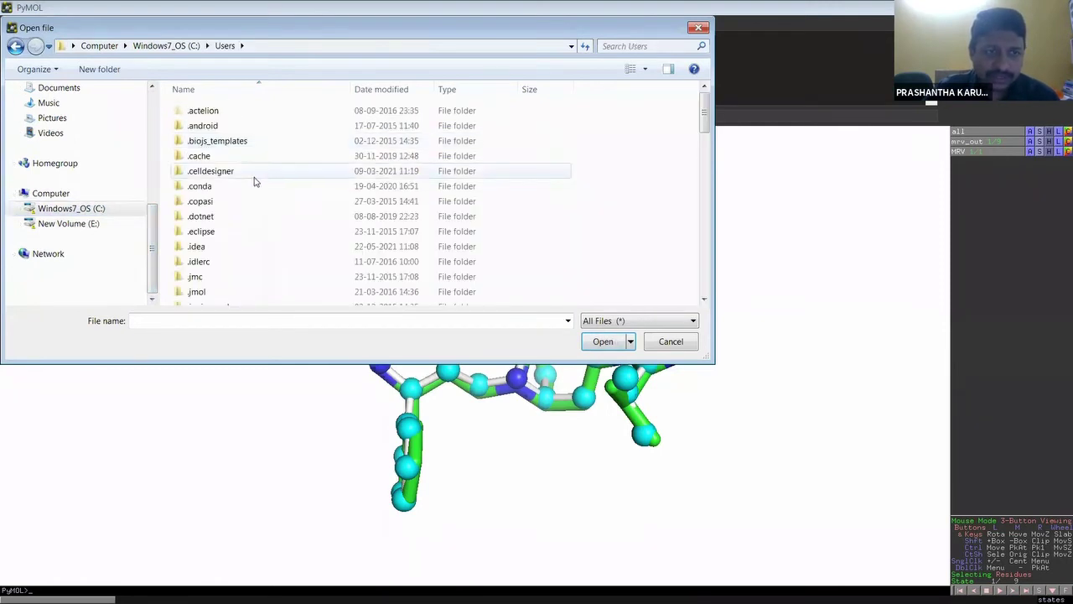
scroll(268, 209, "down", 4)
Step: Enter .PyRx_workspace\Macromolecules\4mbs_a and load 4mbs_a.pdbqt
double_click(248, 250)
left_click(248, 245)
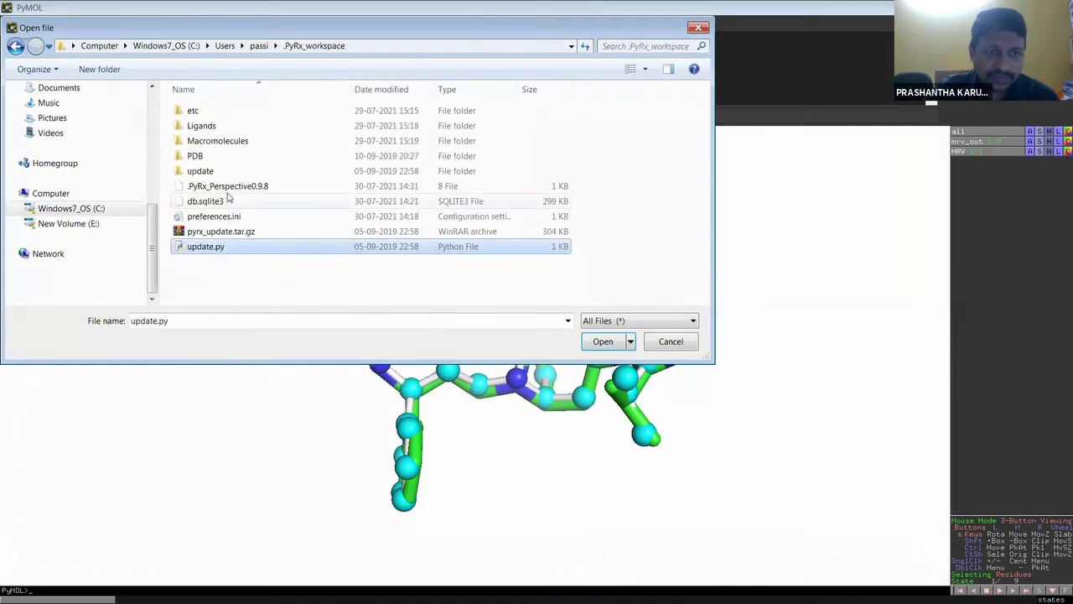
double_click(215, 145)
double_click(206, 126)
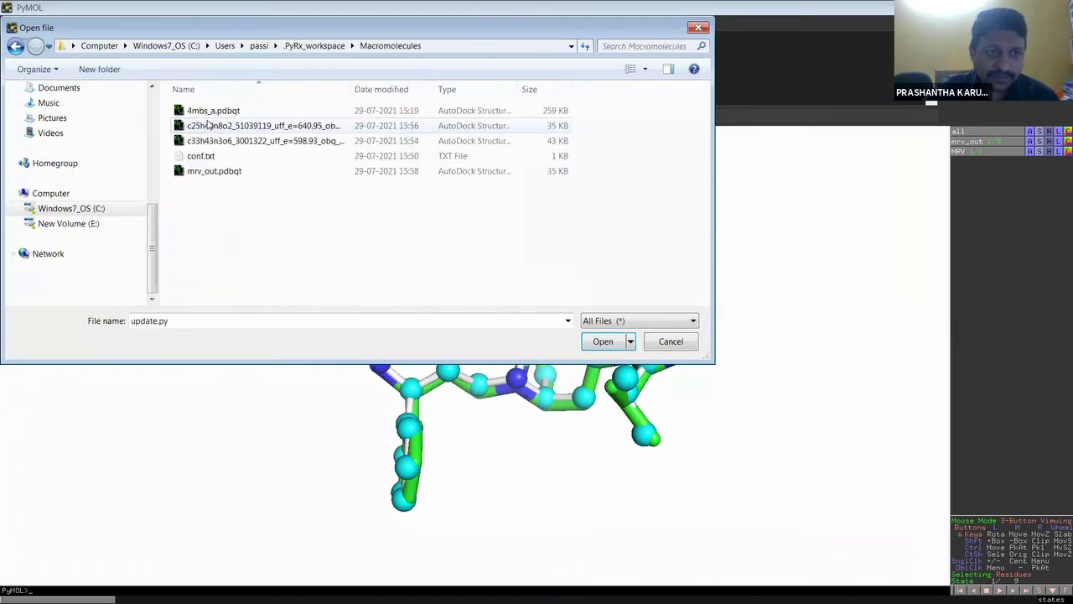
left_click(206, 112)
left_click(603, 341)
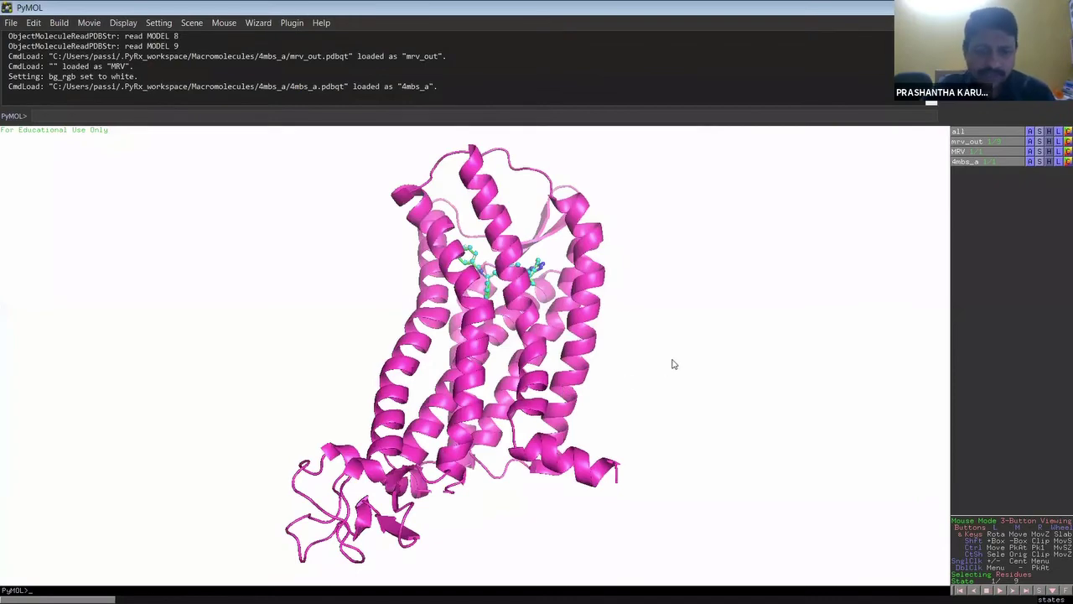
Step: Rotate and zoom the receptor to look into the ligand binding pocket
left_click_drag(649, 295, 622, 310)
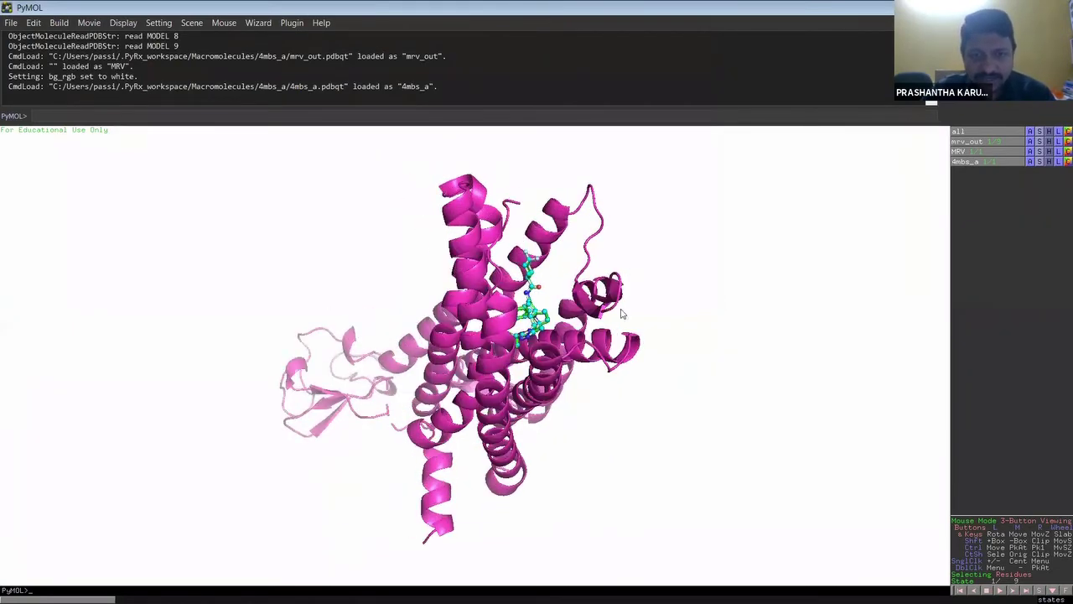
right_click_drag(630, 216, 591, 243)
left_click_drag(591, 243, 546, 408)
right_click_drag(546, 408, 533, 397)
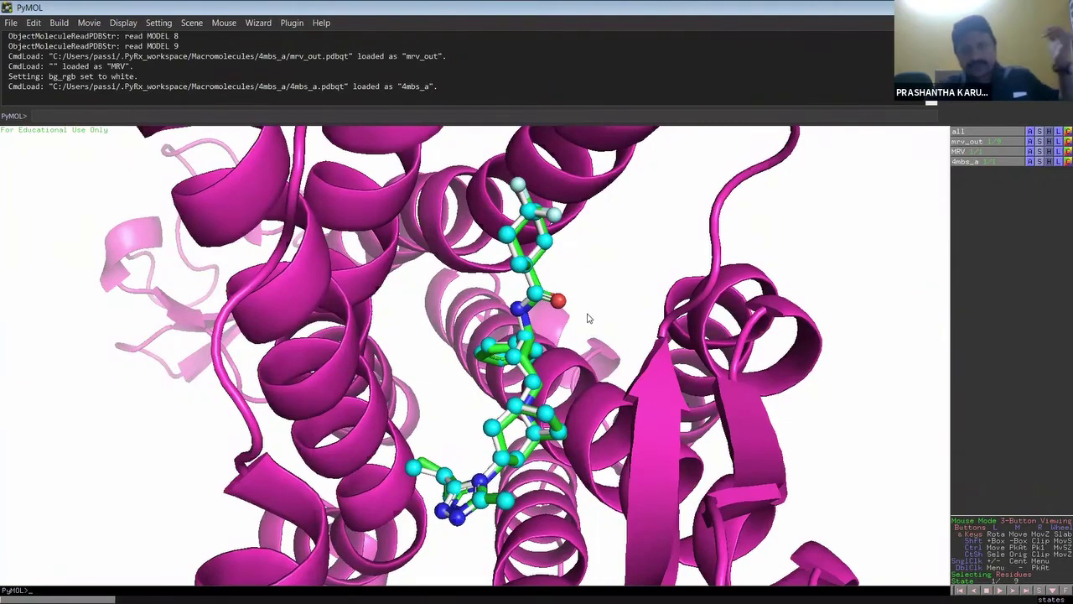
left_click_drag(564, 358, 588, 318)
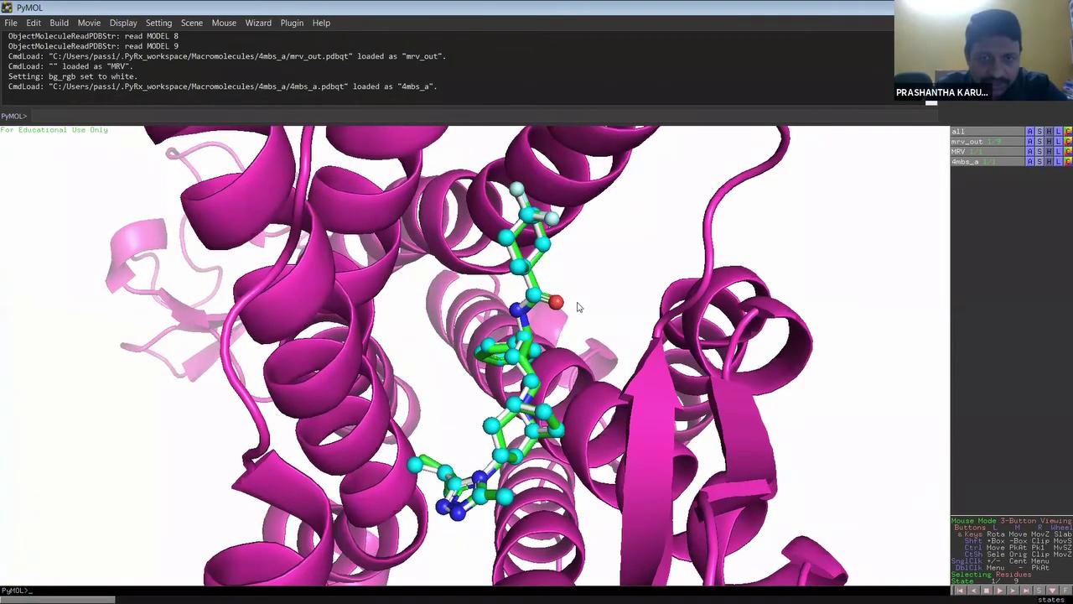
right_click_drag(568, 299, 553, 283)
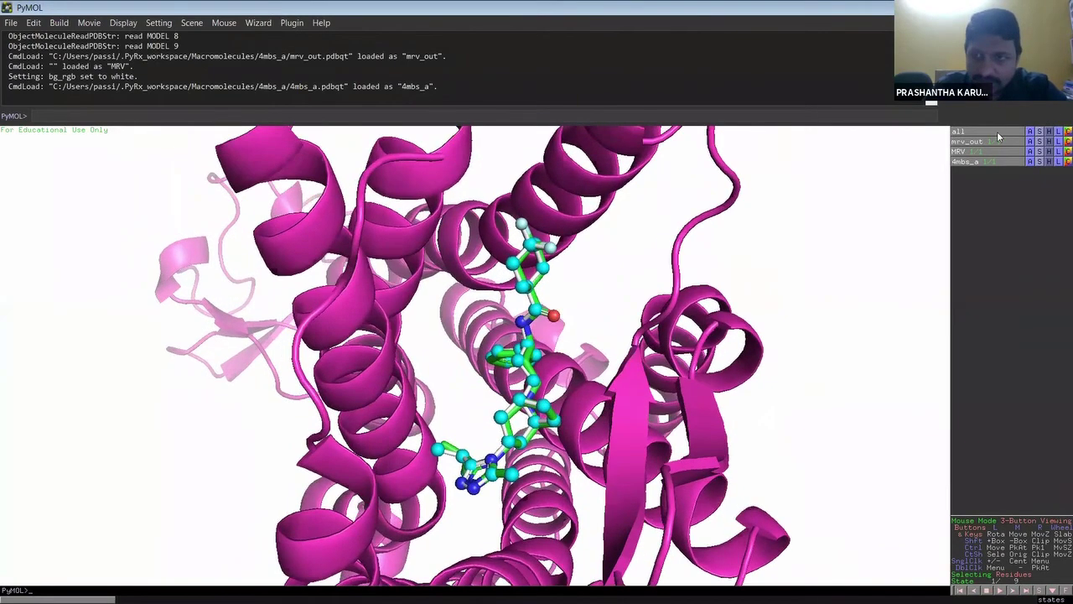
Step: Toggle the 4mbs_a protein cartoon off and on to view the ligands alone
left_click(964, 162)
left_click(964, 163)
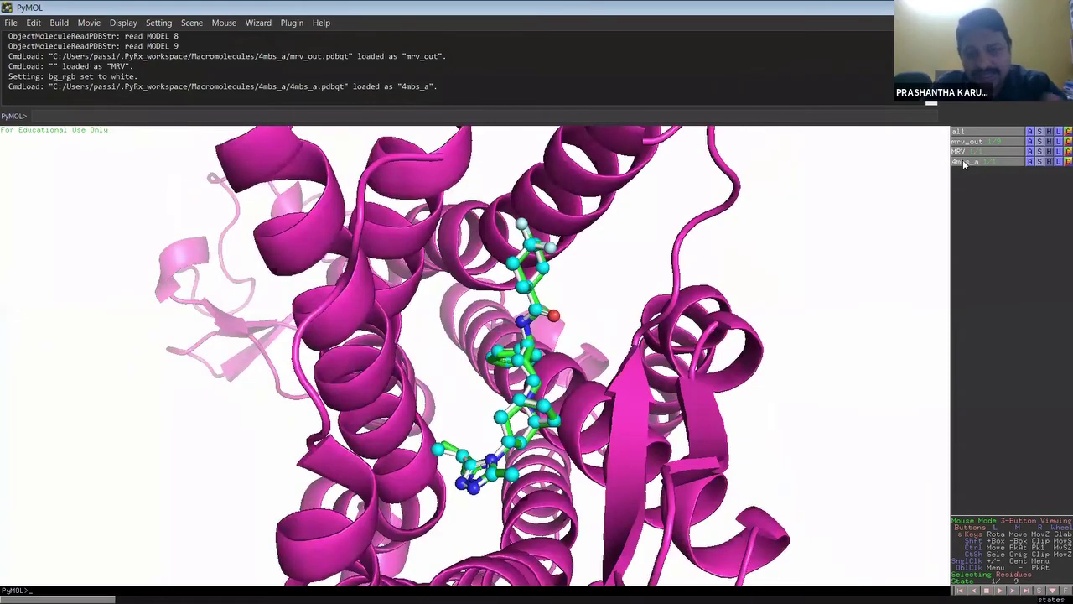
left_click(964, 162)
left_click(964, 162)
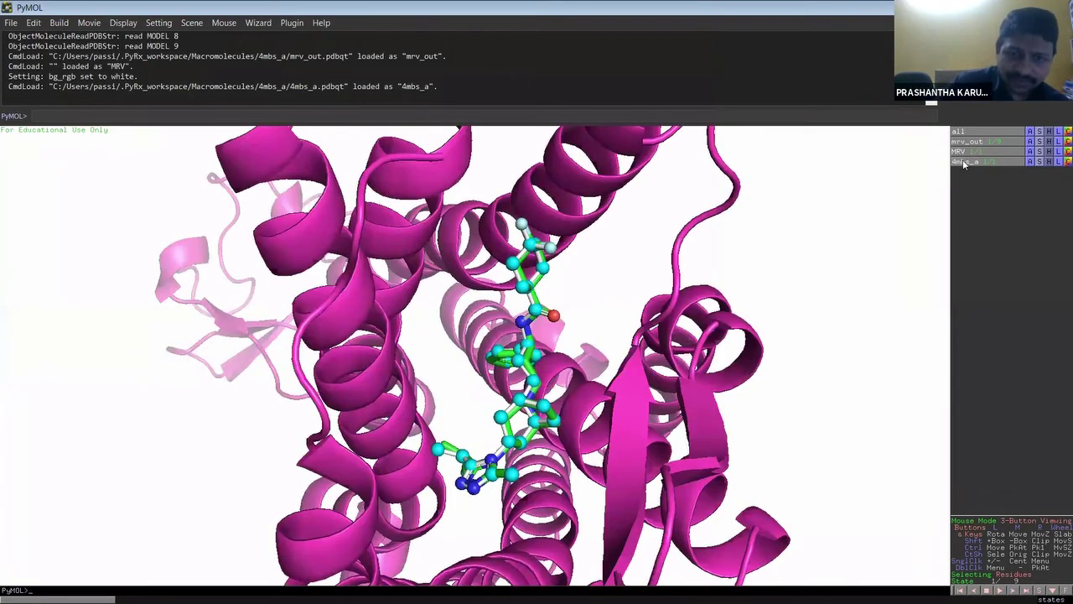
left_click(964, 162)
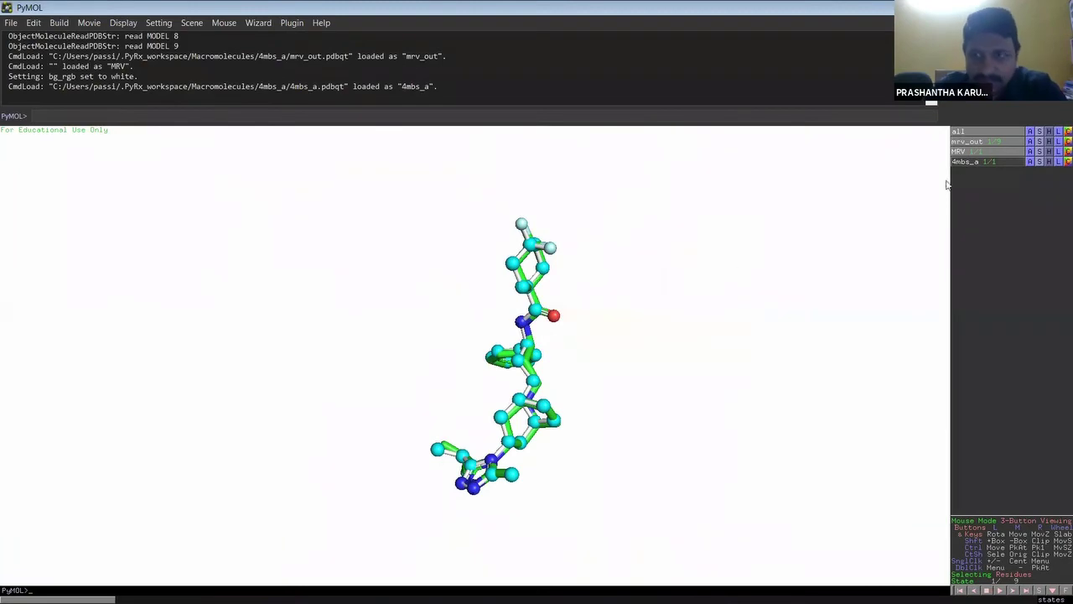
left_click(964, 161)
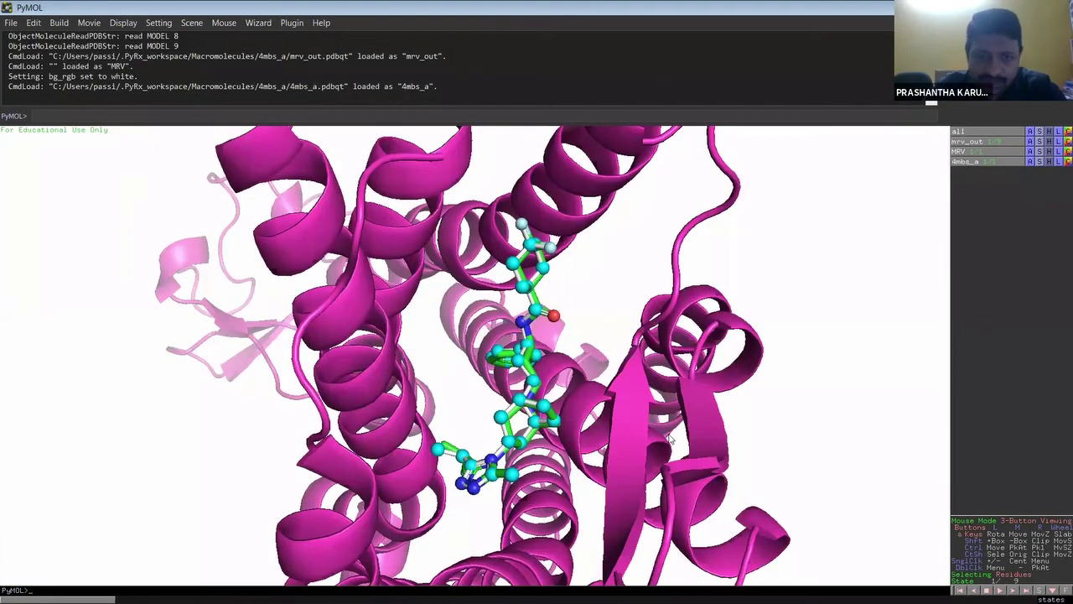
Step: Zoom out, turn the receptor side-on, and zoom back in on the pocket ligands
right_click_drag(670, 436, 587, 403)
left_click_drag(587, 402, 519, 408)
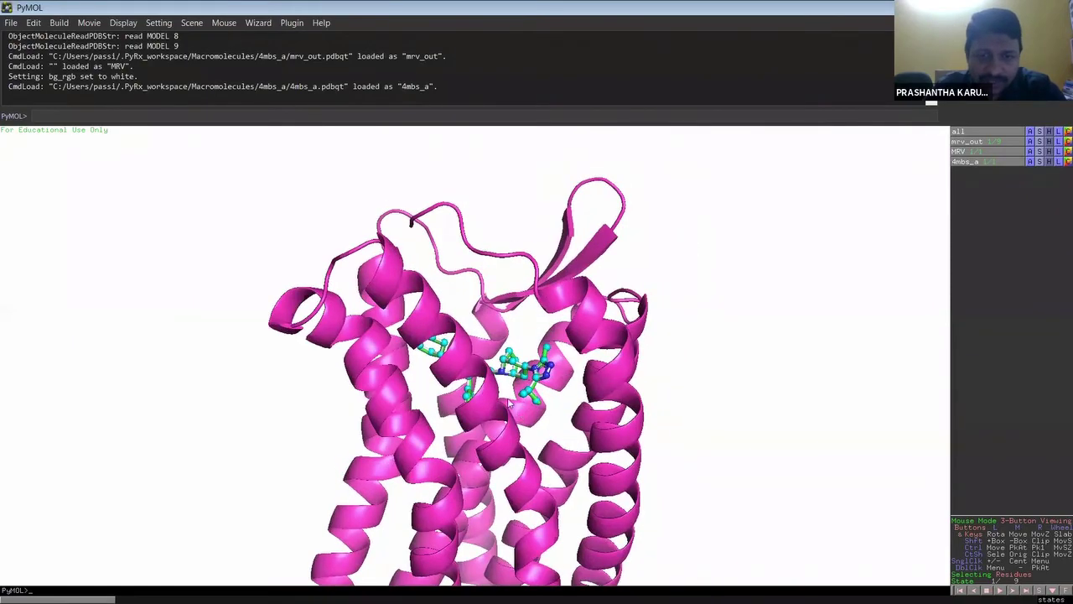
right_click_drag(510, 404, 517, 326)
right_click_drag(503, 375, 528, 392)
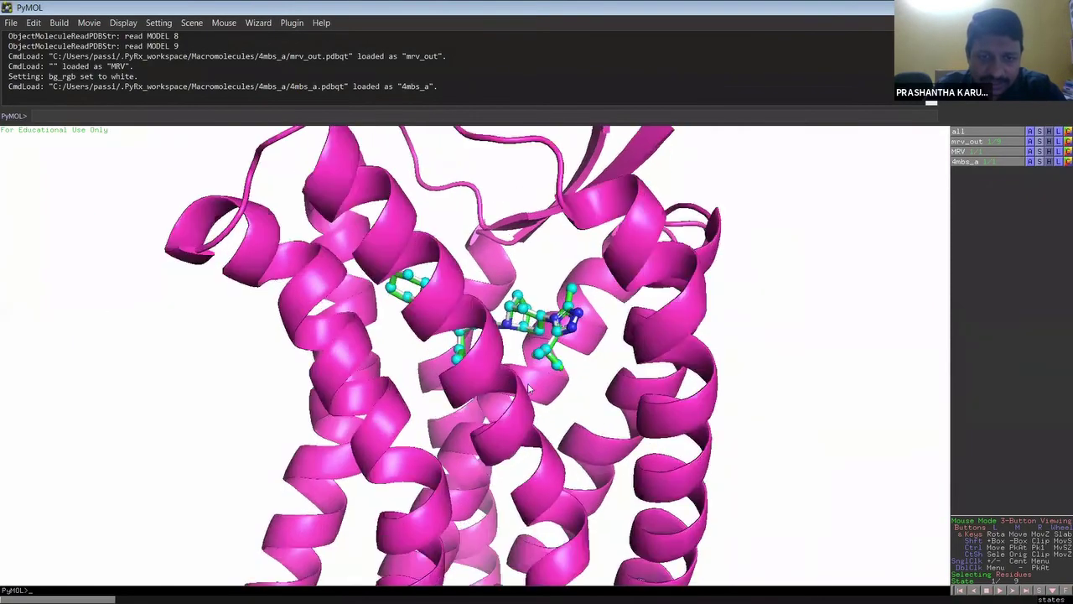
left_click_drag(528, 392, 598, 389)
right_click_drag(527, 352, 526, 390)
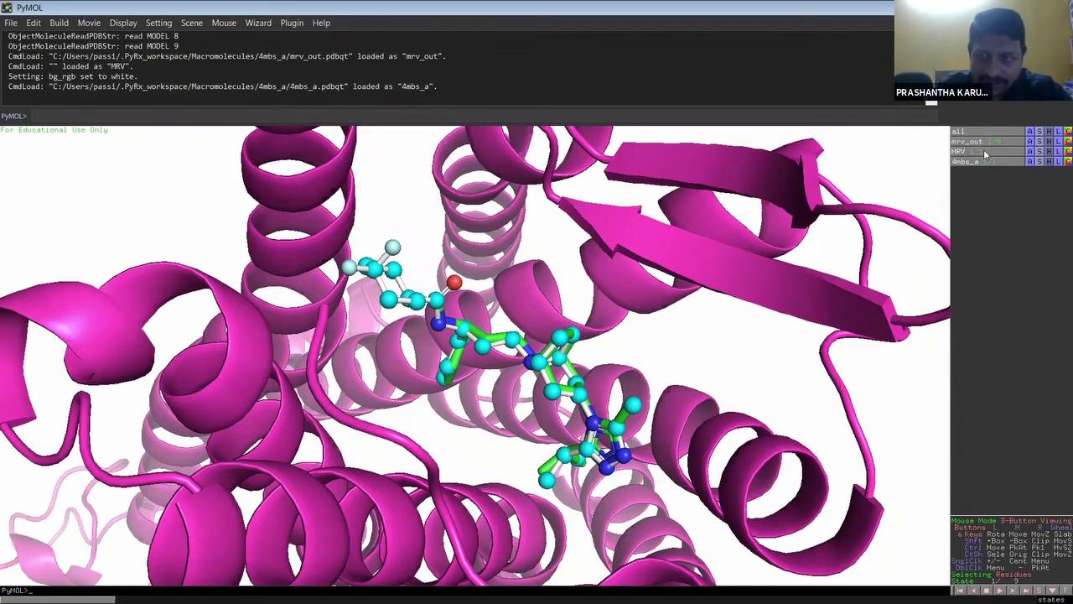
Step: Hide the docked mrv_out pose, leaving the MRV ligand and 4mbs_a protein visible
left_click(967, 142)
left_click(966, 151)
left_click(965, 150)
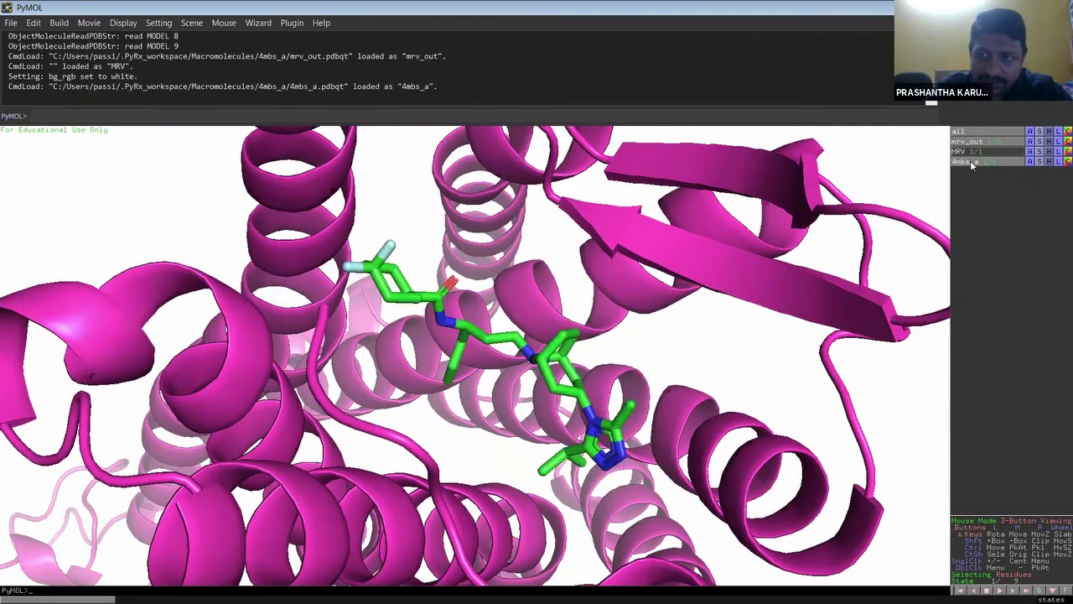
left_click(970, 161)
left_click(968, 161)
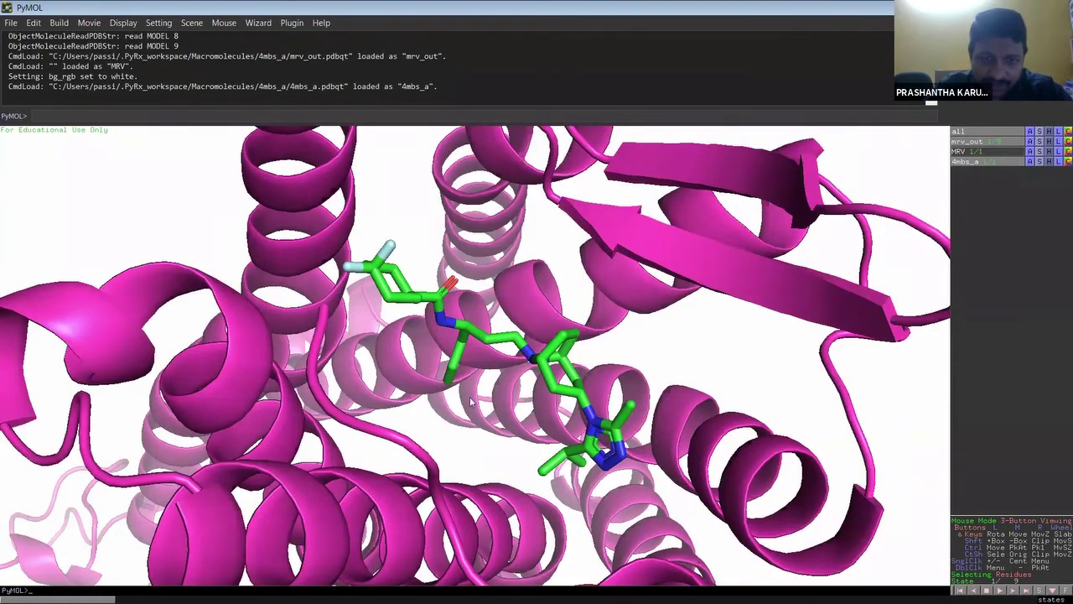
Step: Zoom out slightly and rotate the receptor to a side view with helices vertical
right_click_drag(478, 408, 508, 357)
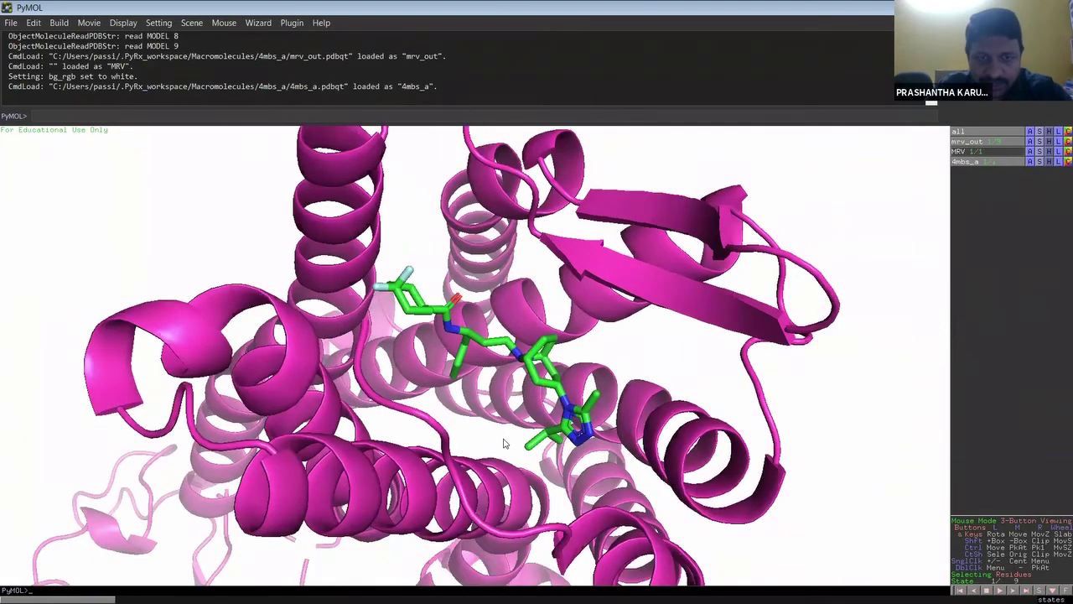
left_click_drag(546, 326, 489, 331)
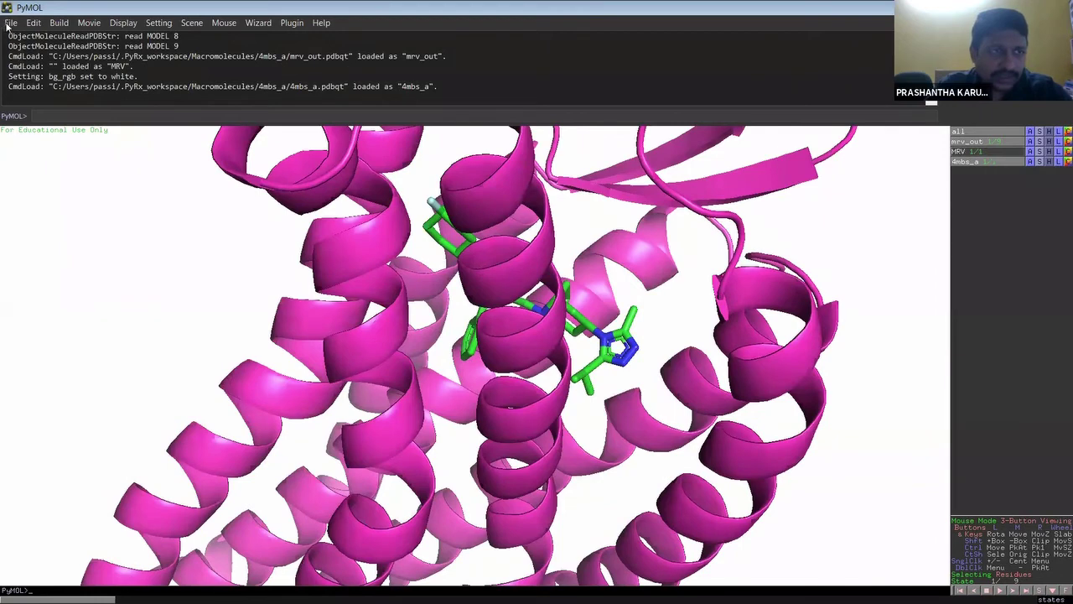
left_click_drag(587, 403, 763, 413)
left_click_drag(748, 379, 469, 352)
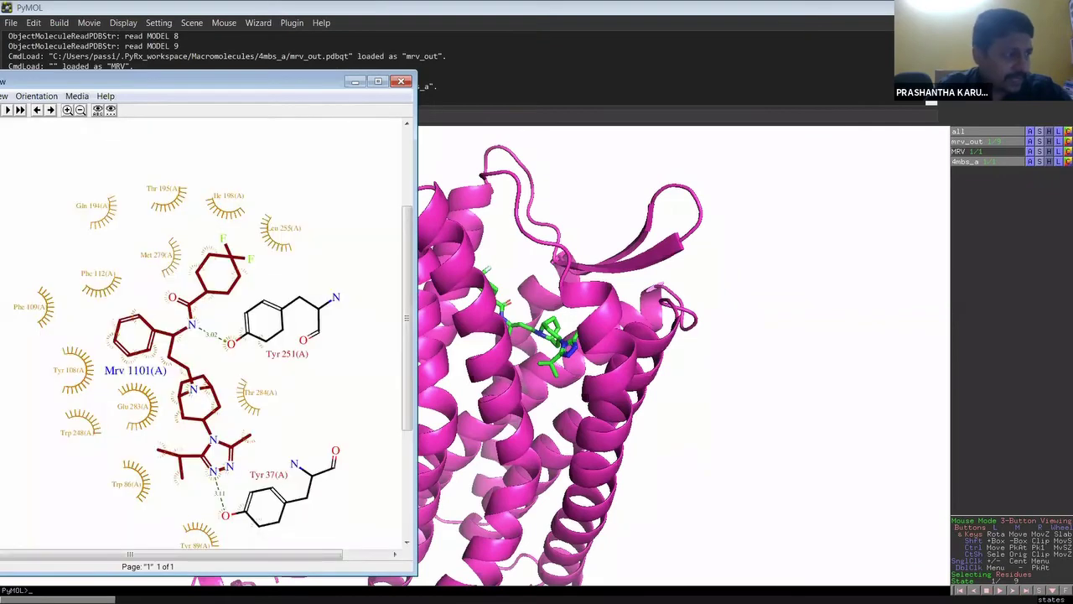
Step: Compare the diagram with the whiteboard sketch in Photo Viewer, then minimize the LigPlot window
key("alt+Tab")
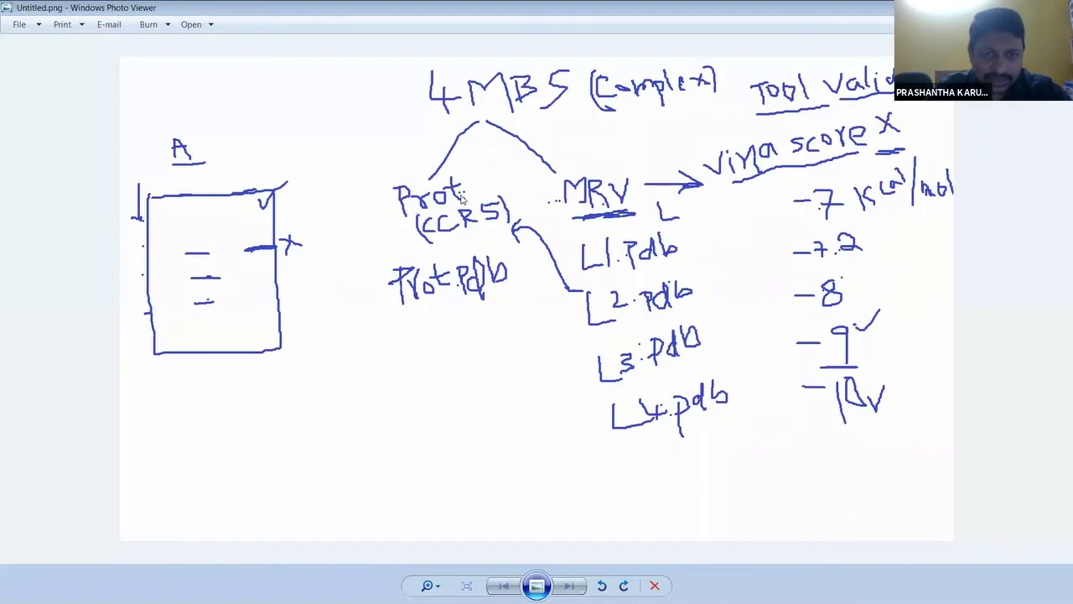
right_click(436, 312)
left_click(499, 127)
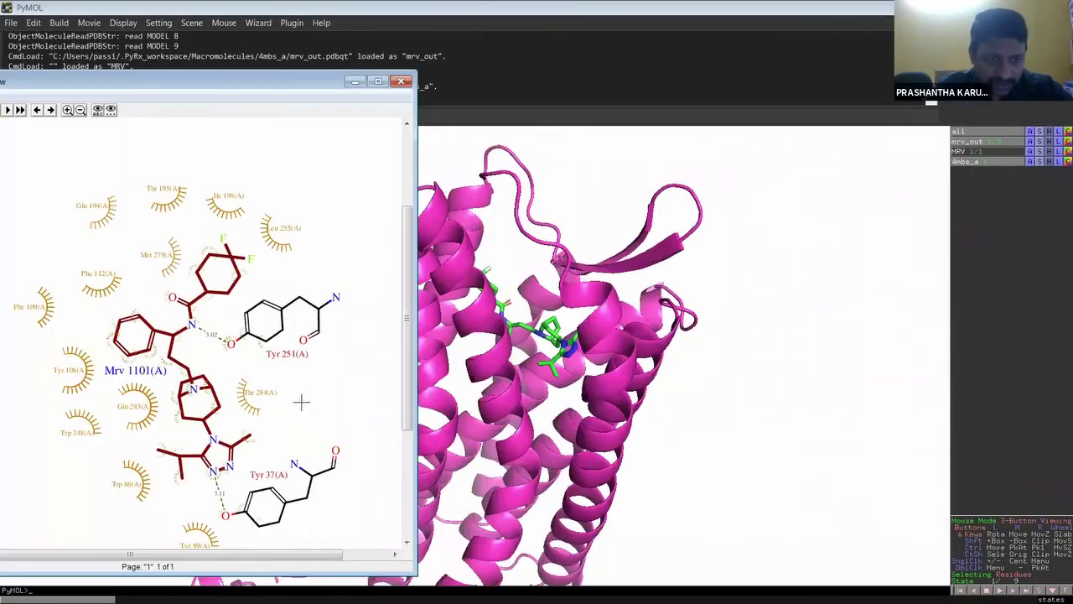
key("alt+Tab")
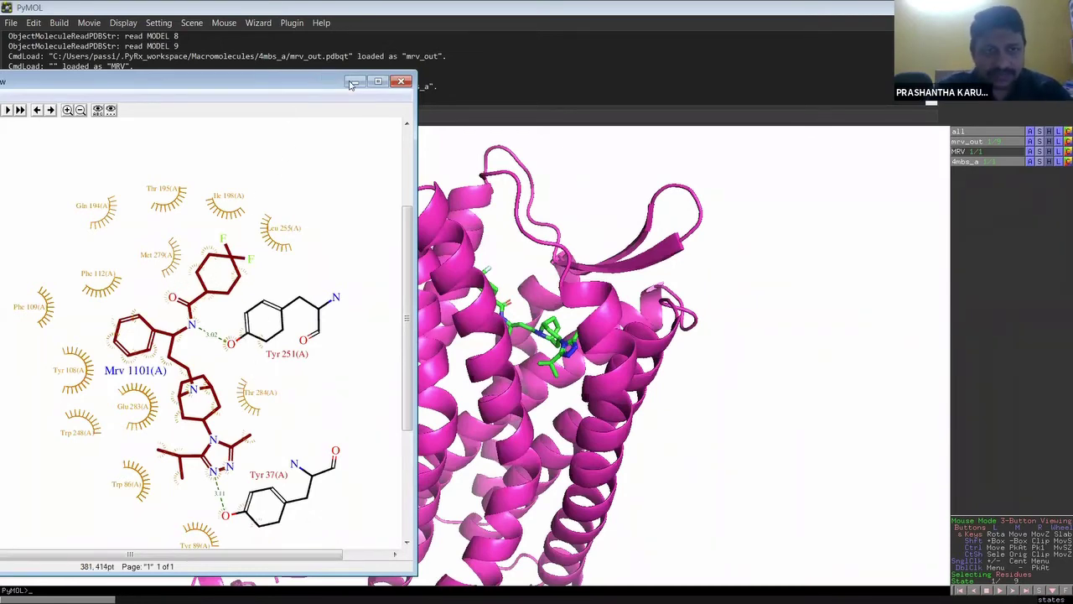
left_click(329, 11)
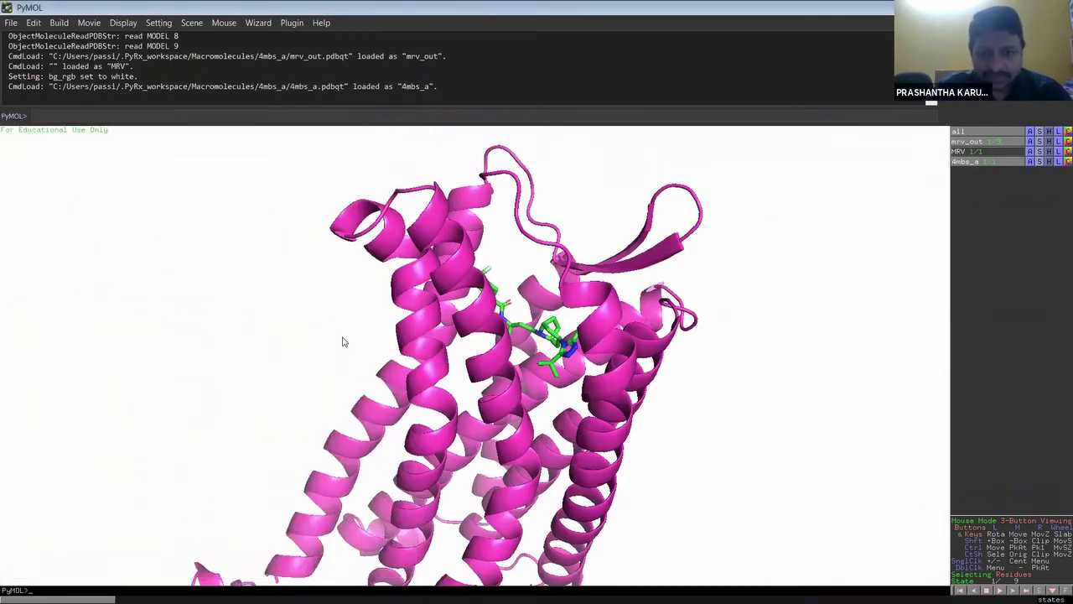
Step: Pan the receptor upward, rotate to a top-down view, and zoom in on the MRV ligand
middle_click_drag(342, 341, 347, 355)
middle_click_drag(503, 248, 481, 254)
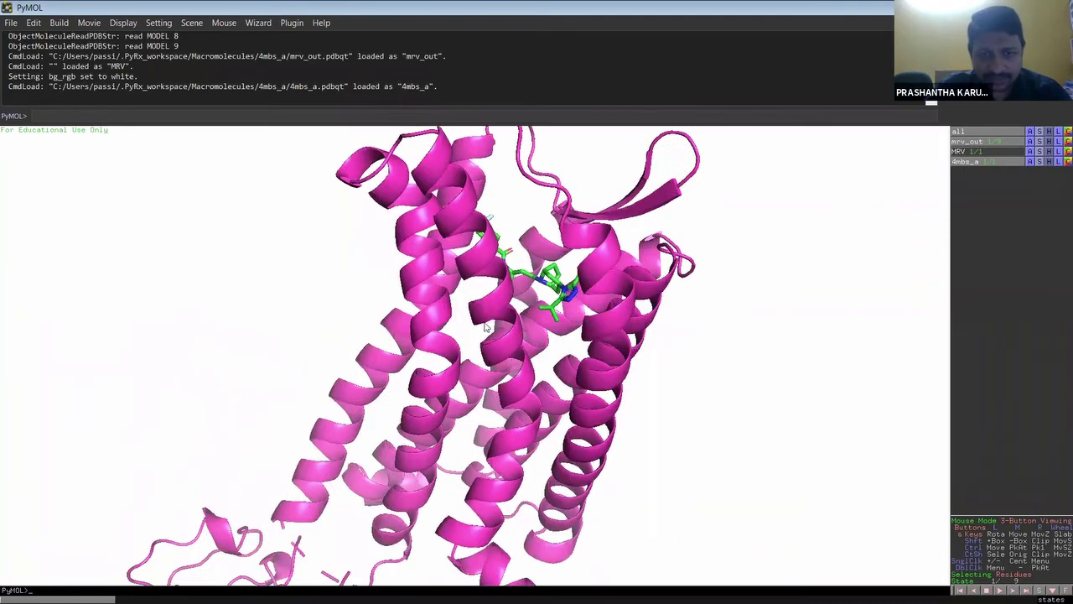
left_click_drag(485, 326, 606, 303)
scroll(574, 353, "up", 2)
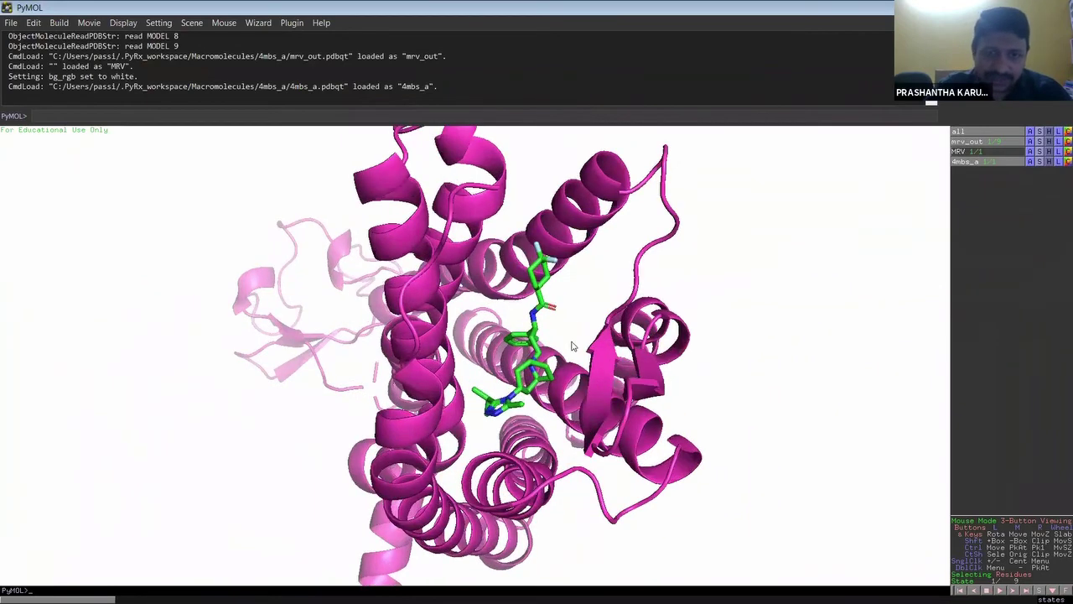
scroll(548, 277, "up", 2)
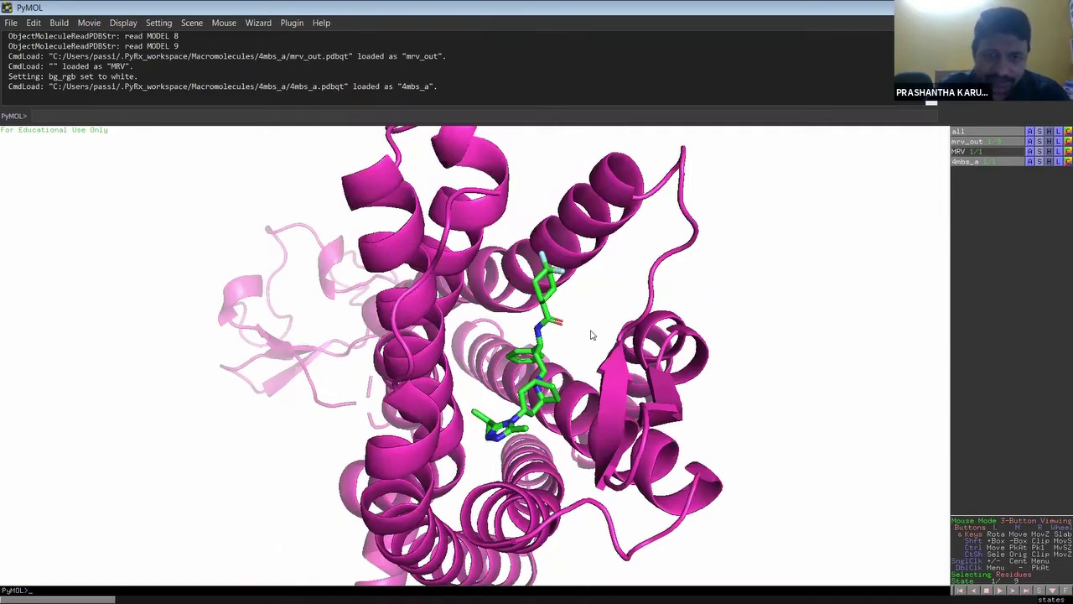
right_click_drag(572, 321, 605, 363)
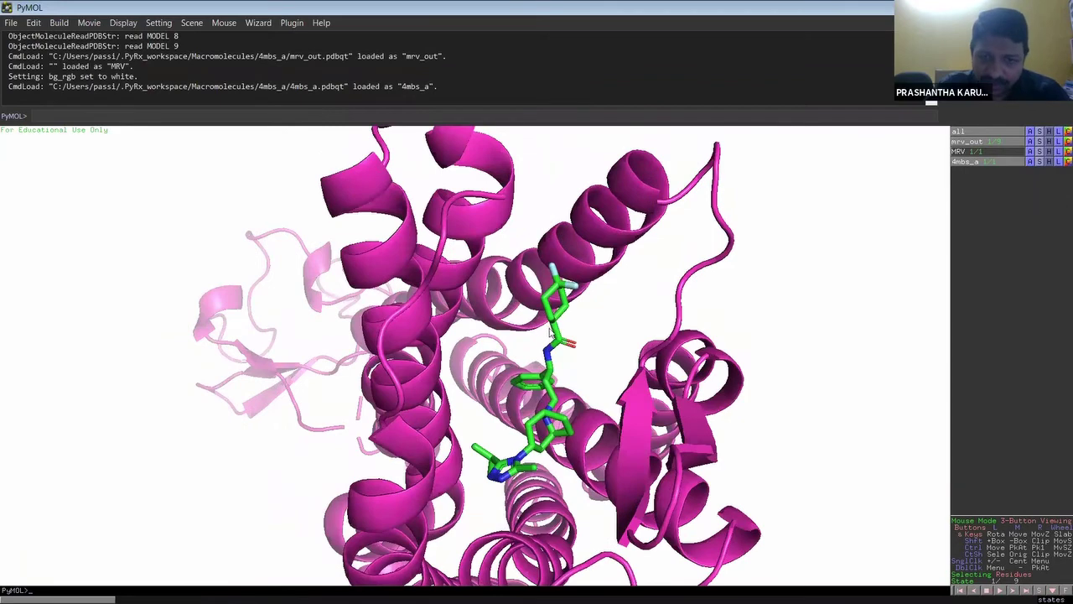
right_click_drag(549, 330, 564, 328)
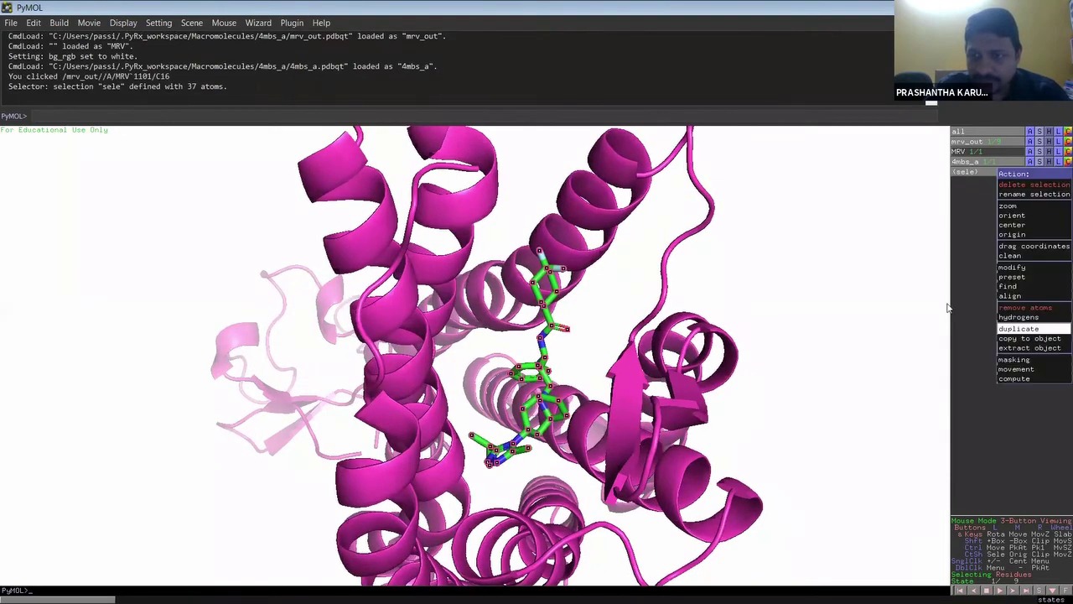
Step: Find the MRV ligand's polar contacts from the (sele) Action menu and recentre the scene
mouse_move(1007, 286)
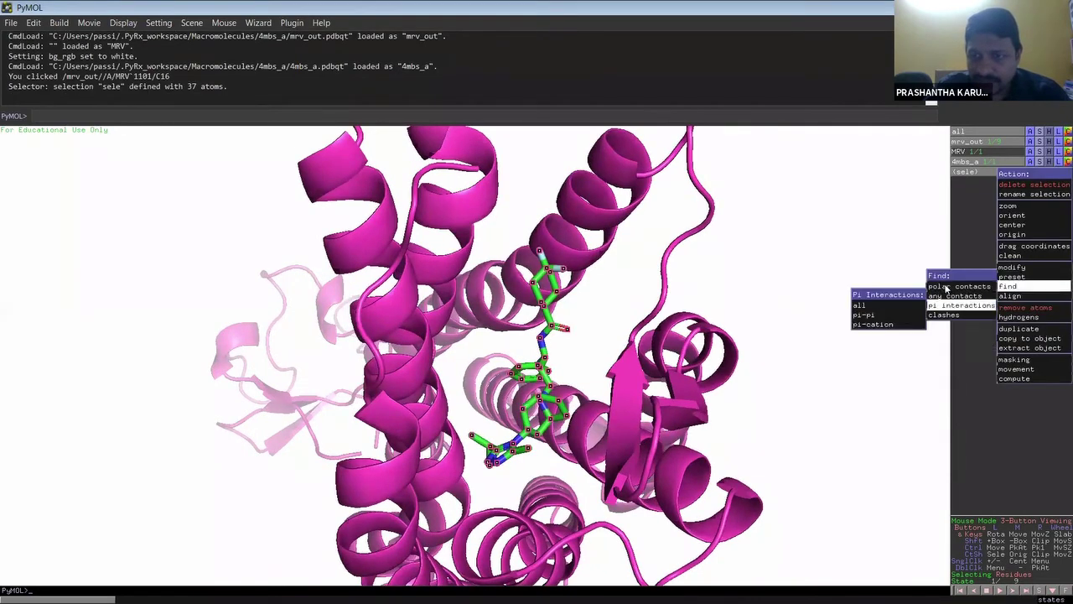
mouse_move(947, 287)
left_click(834, 383)
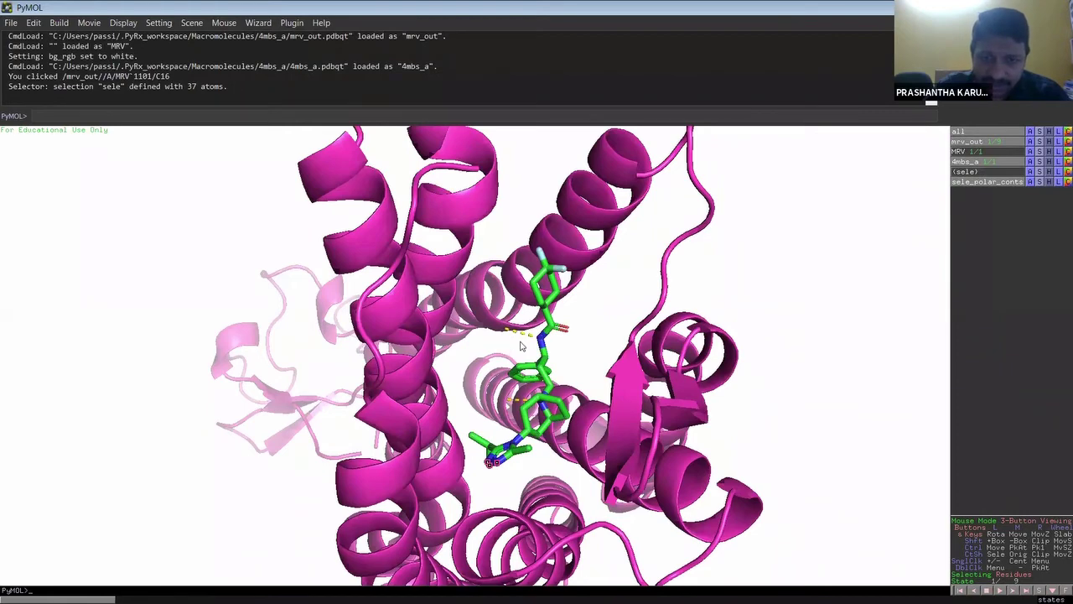
mouse_move(520, 346)
right_mouse_down()
mouse_move(512, 351)
mouse_move(528, 348)
right_mouse_up()
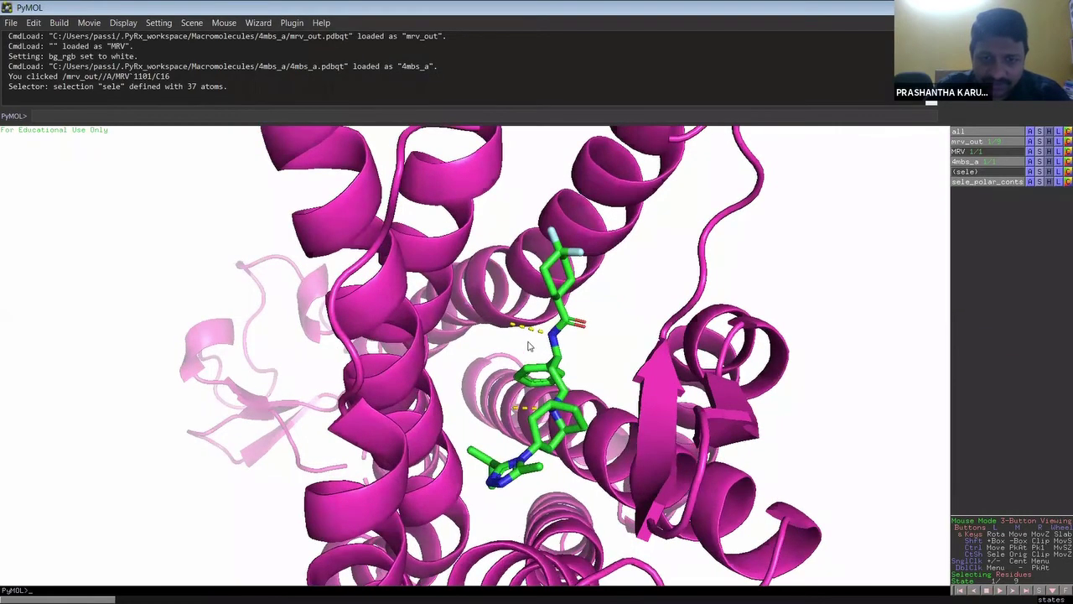
middle_click_drag(528, 345, 517, 344)
middle_click_drag(664, 384, 671, 385)
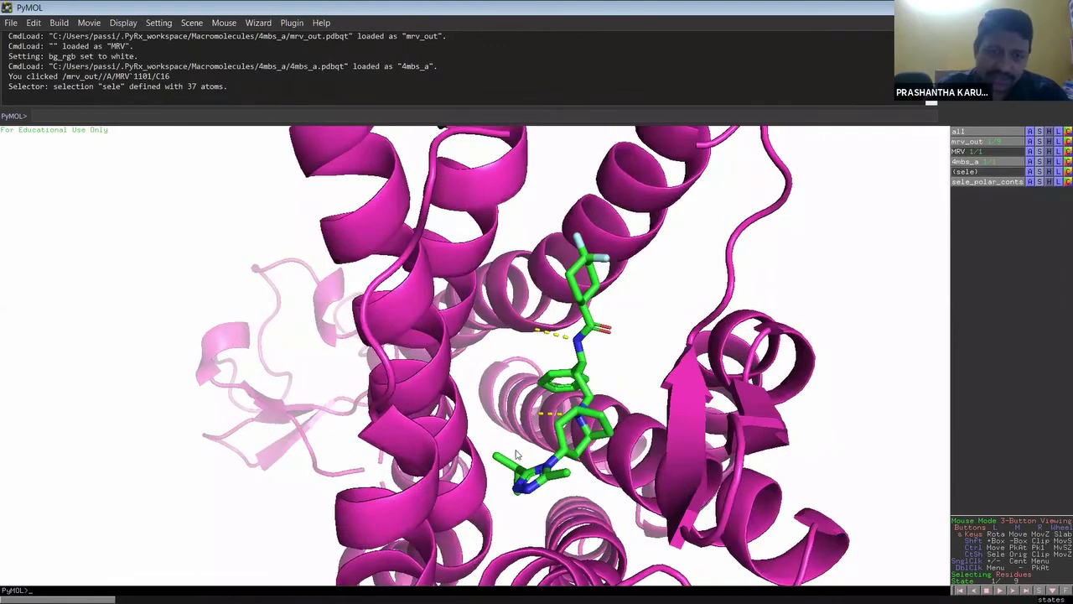
Step: Rotate the receptor so the ligand runs vertically, ending in a side view
left_click_drag(492, 346, 533, 253)
left_click_drag(611, 285, 478, 327)
scroll(590, 385, "down", 2)
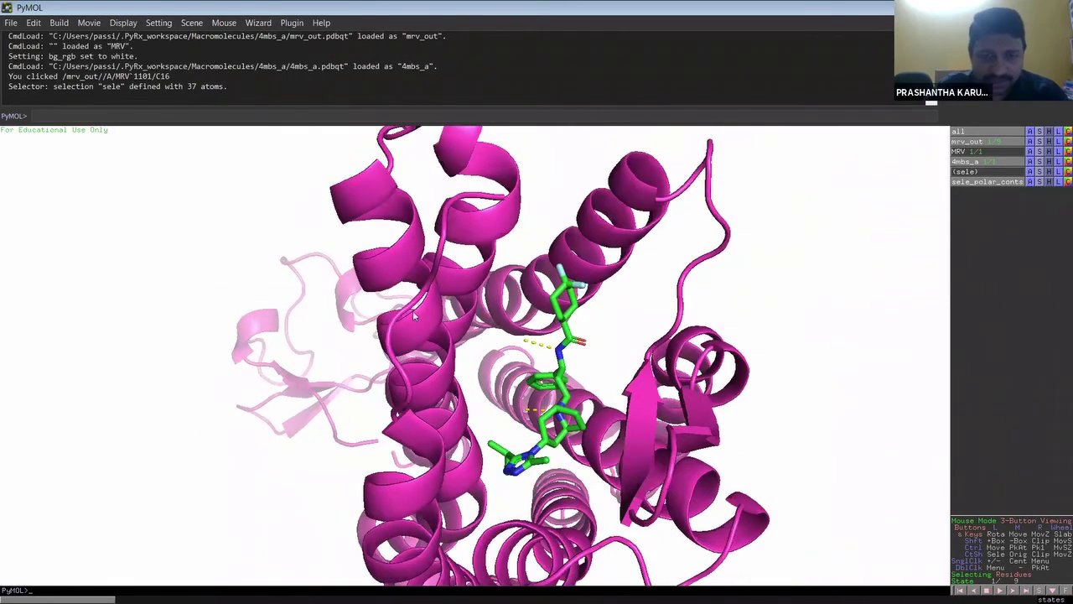
left_click_drag(412, 314, 606, 344)
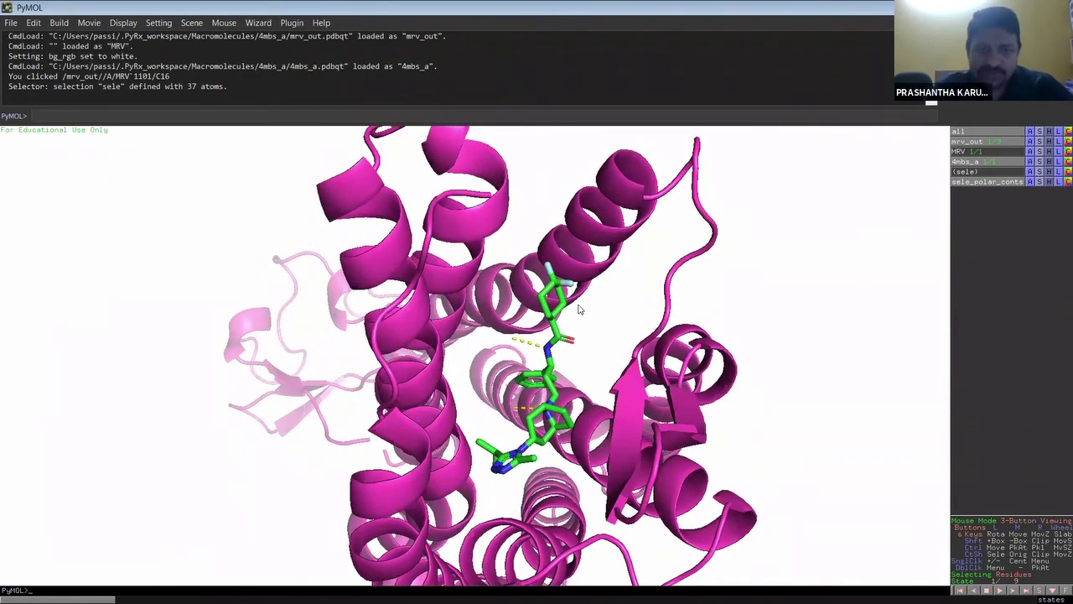
left_click_drag(526, 477, 526, 402)
left_click_drag(524, 359, 543, 401)
left_click_drag(359, 365, 418, 323)
left_click_drag(527, 327, 536, 391)
Step: Start exporting the molecule, move the export dialog aside, then close it without saving
left_click(10, 22)
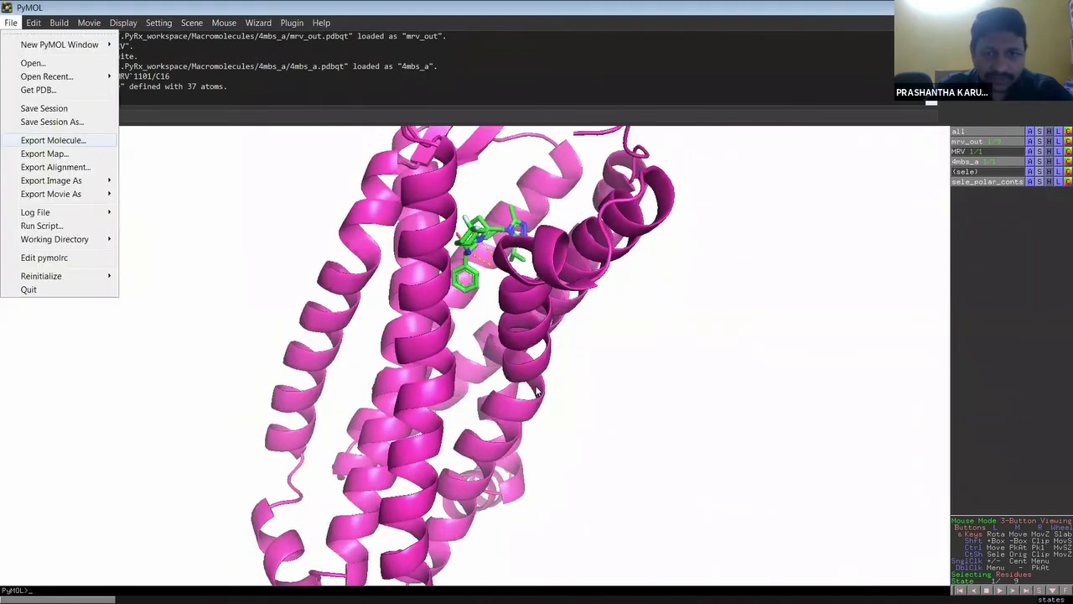
left_click(55, 139)
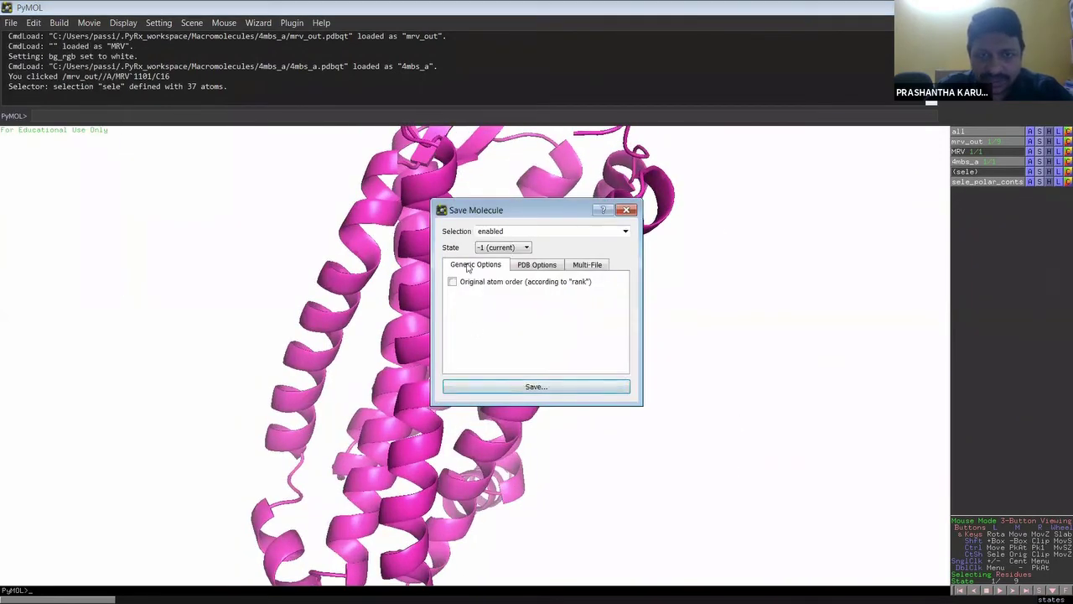
left_click_drag(519, 212, 547, 211)
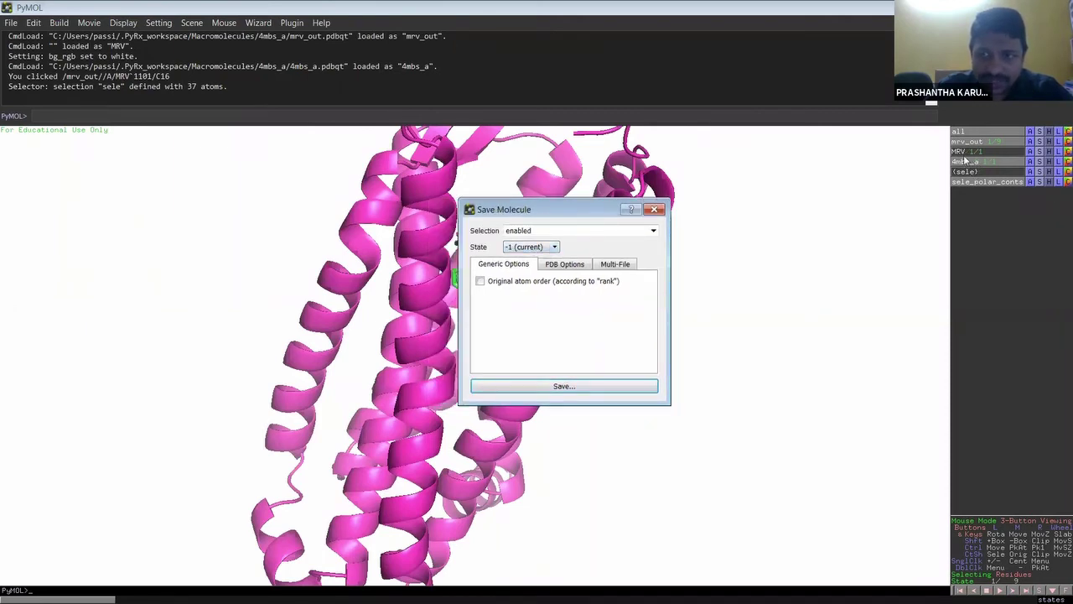
left_click(654, 210)
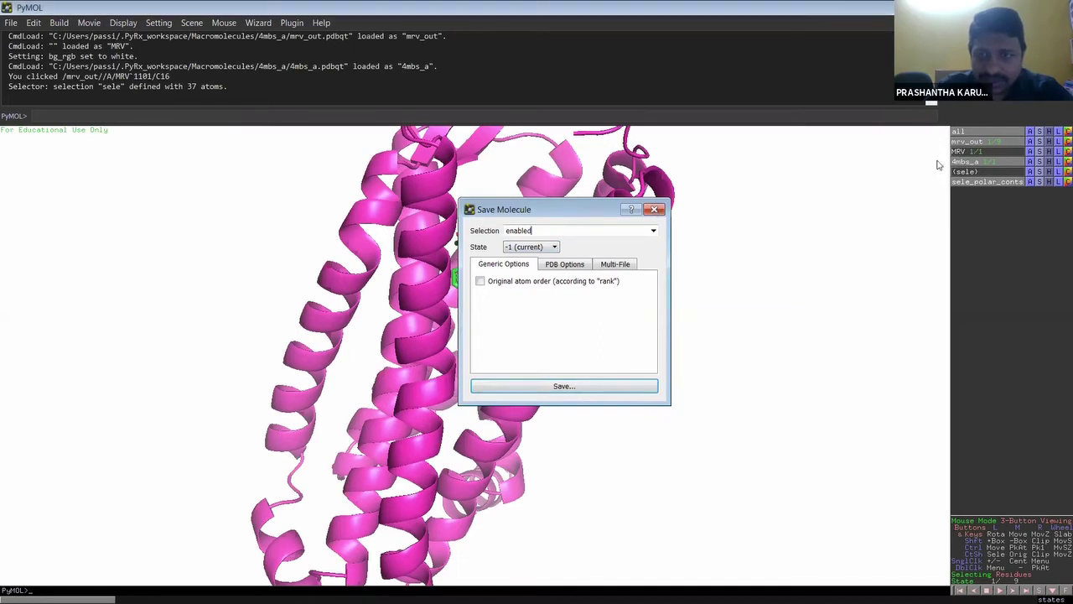
Step: Toggle the MRV and sele_polar_conts objects off and back on, then open the File menu
left_click(984, 154)
left_click(983, 153)
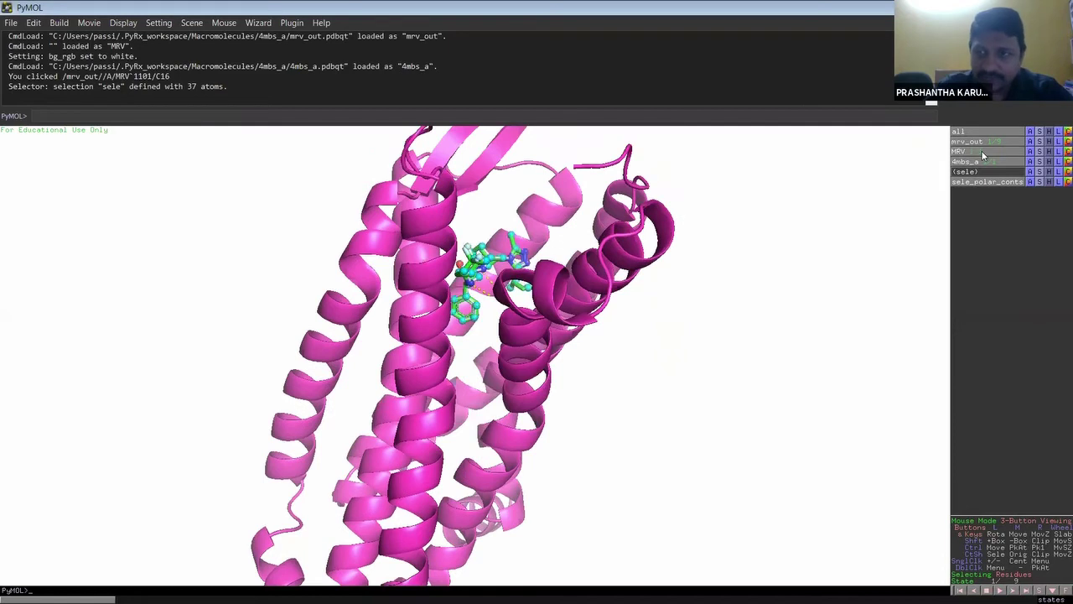
left_click(982, 152)
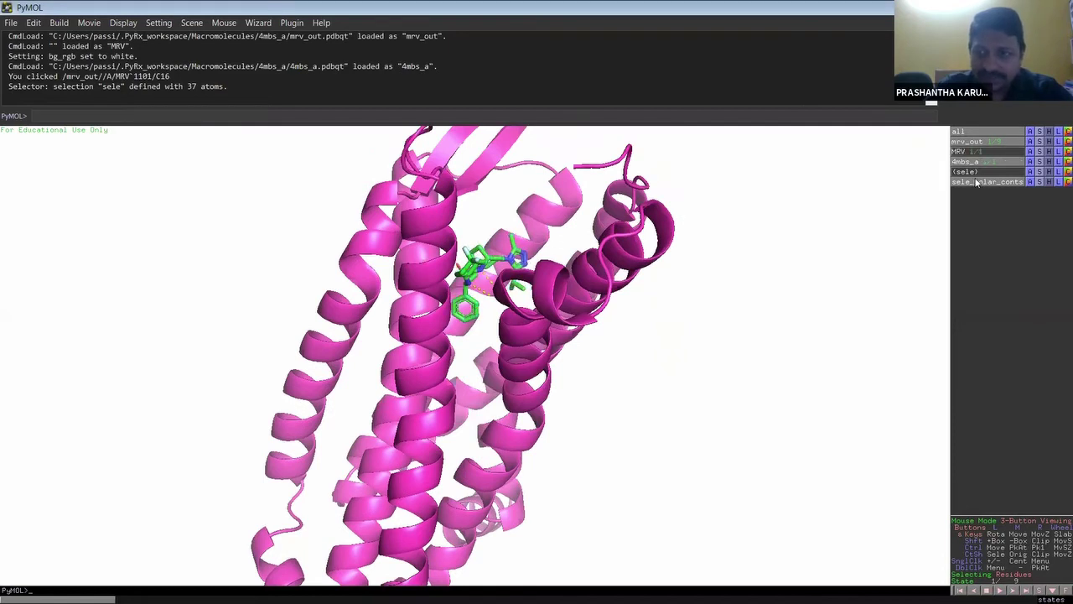
left_click(975, 182)
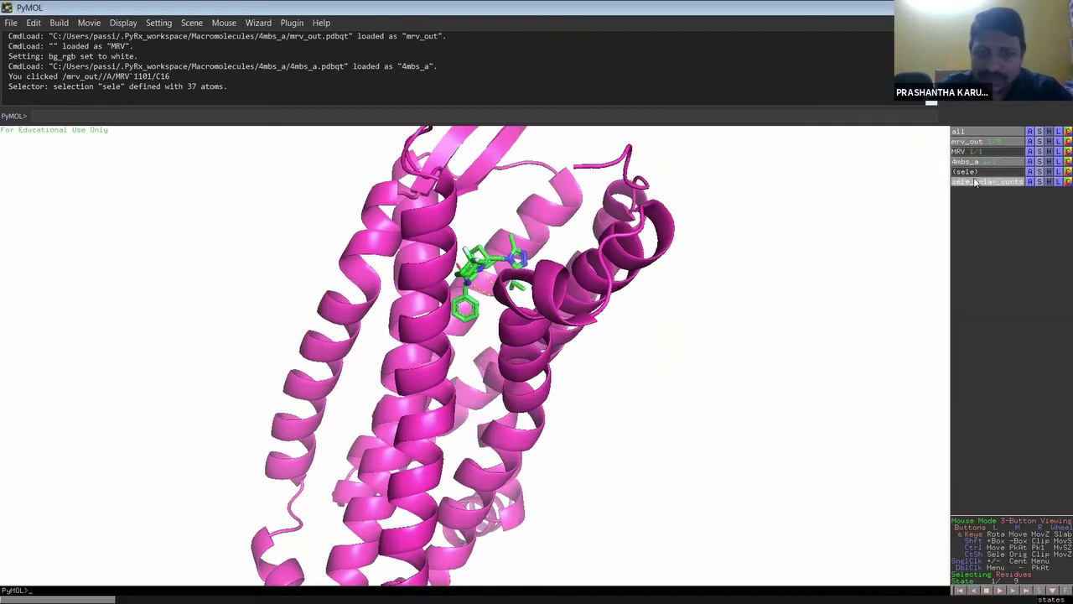
left_click(974, 181)
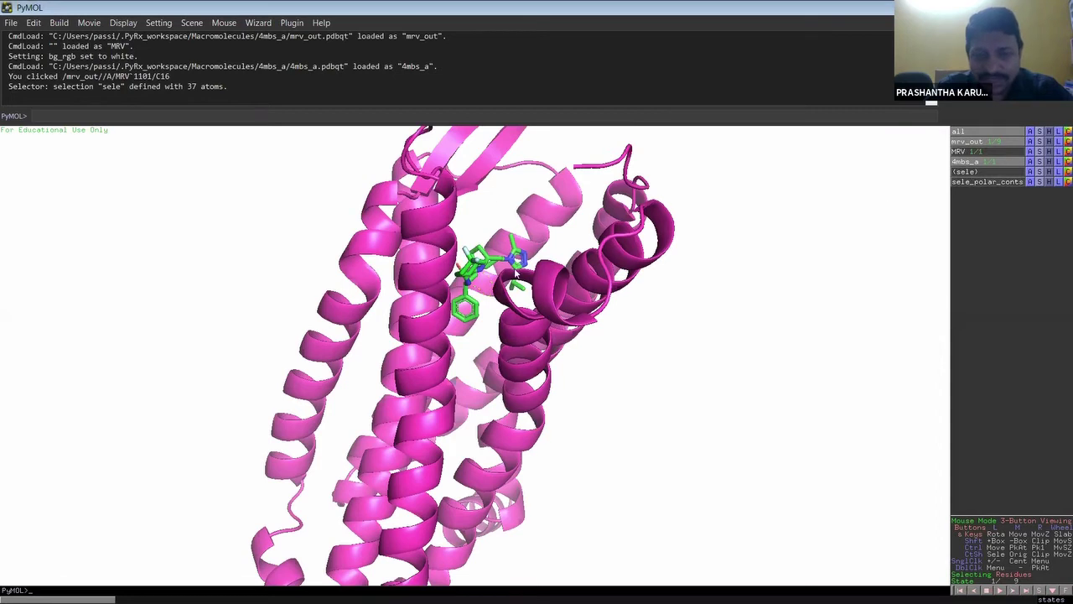
left_click(961, 181)
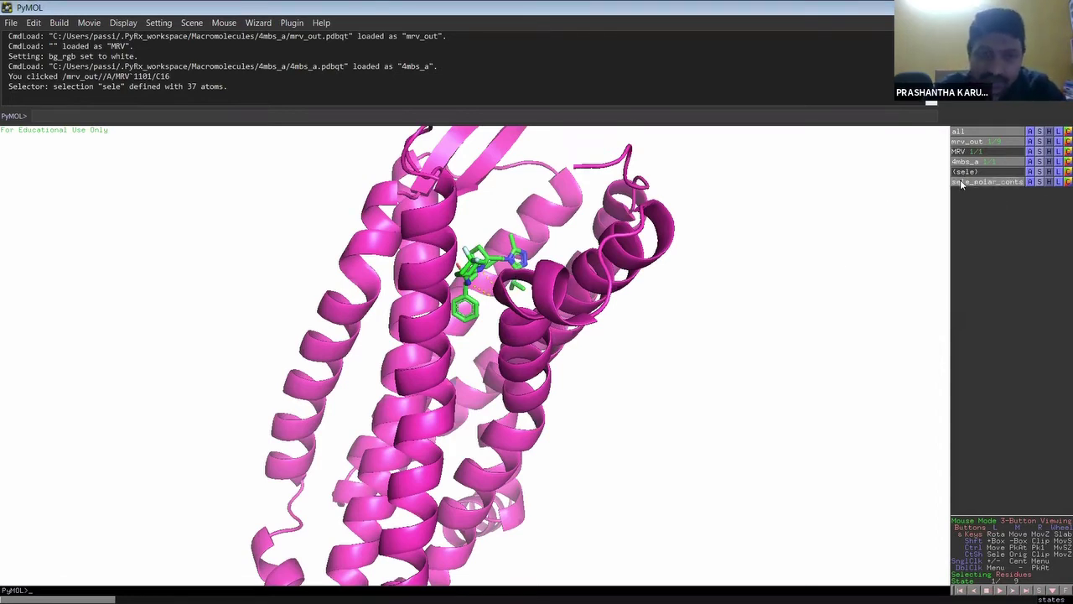
left_click(960, 179)
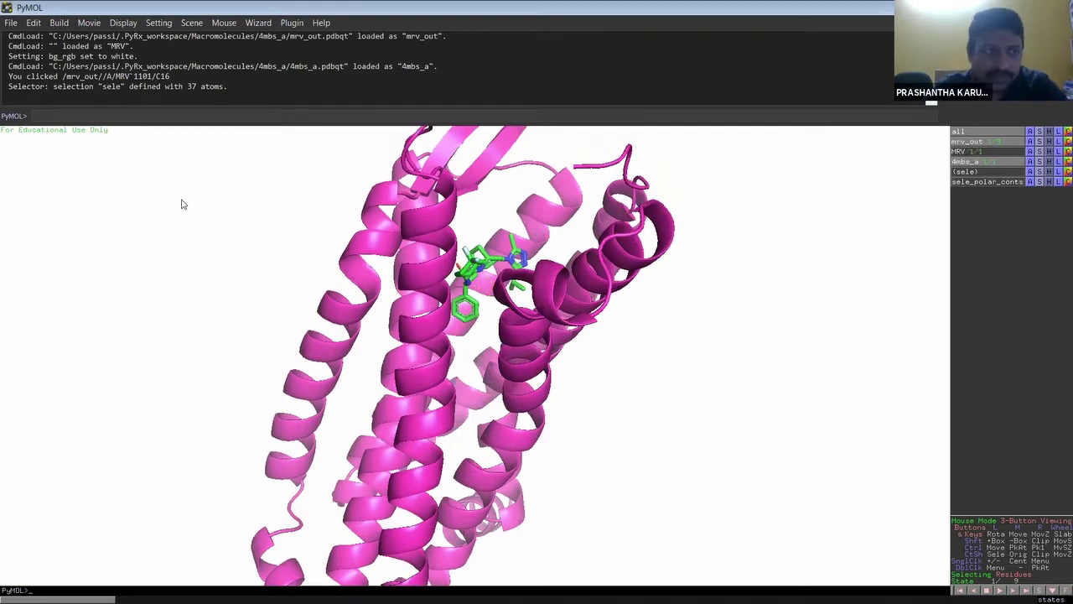
left_click(11, 22)
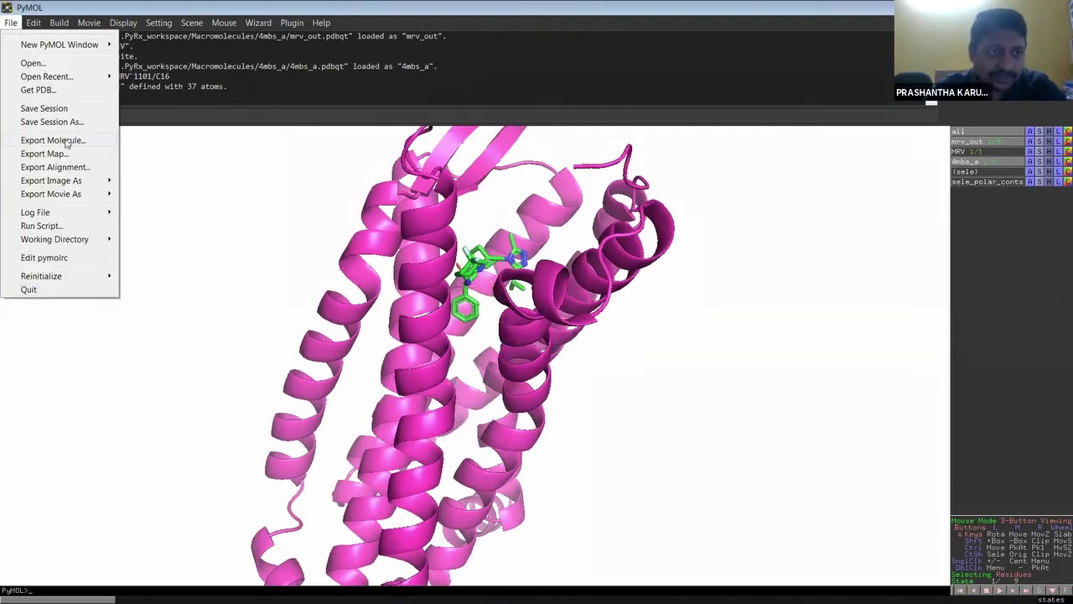
Step: Export the complex as PDB into the Docking folder as 4mbs_mrv_docked_complex_1.pdb
left_click(65, 141)
left_click(550, 390)
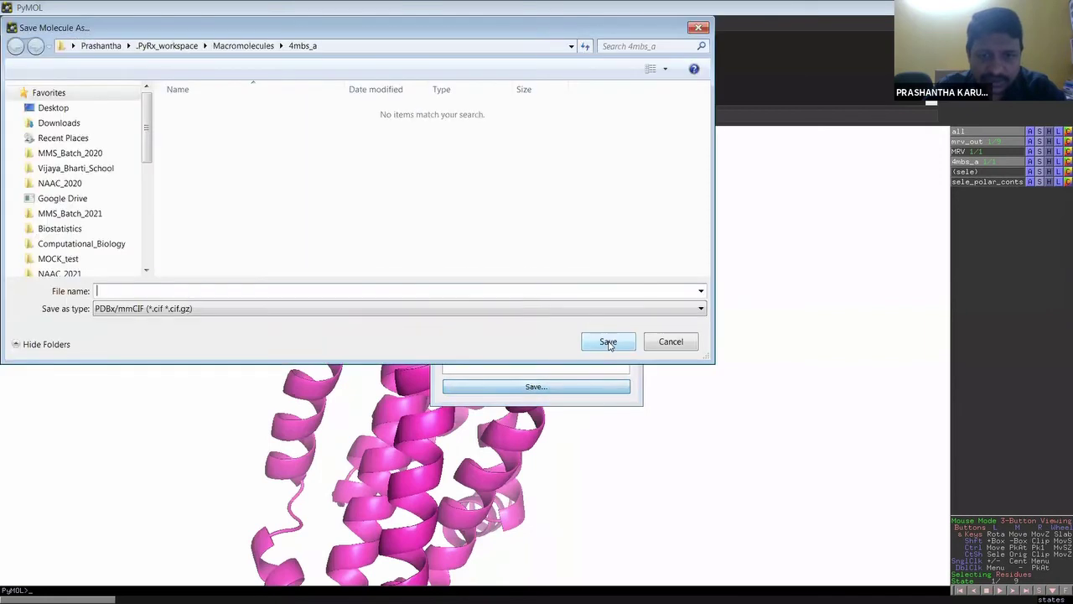
left_click(231, 311)
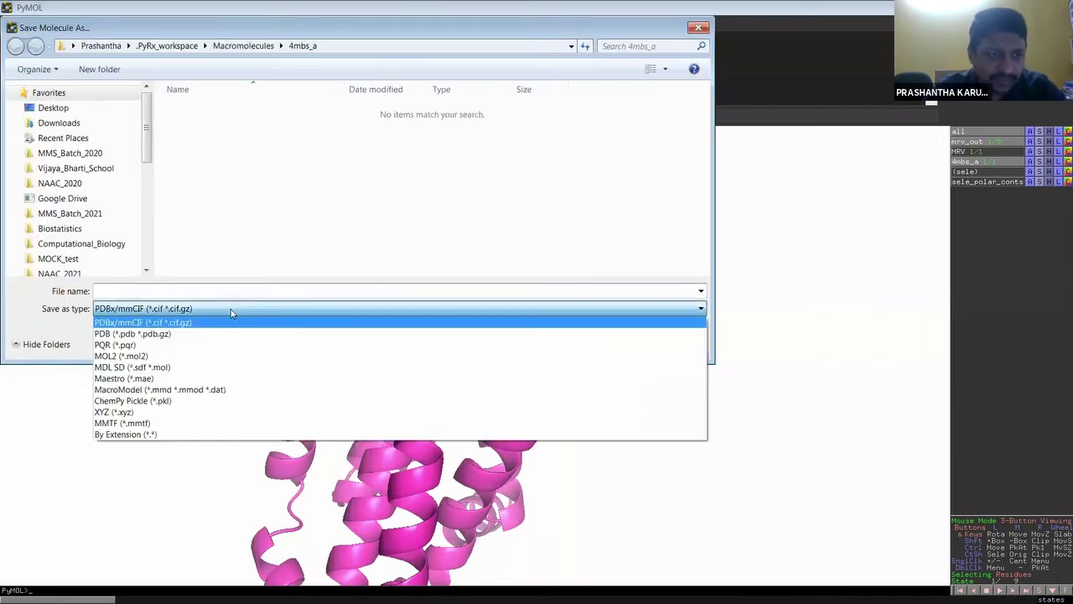
left_click(166, 335)
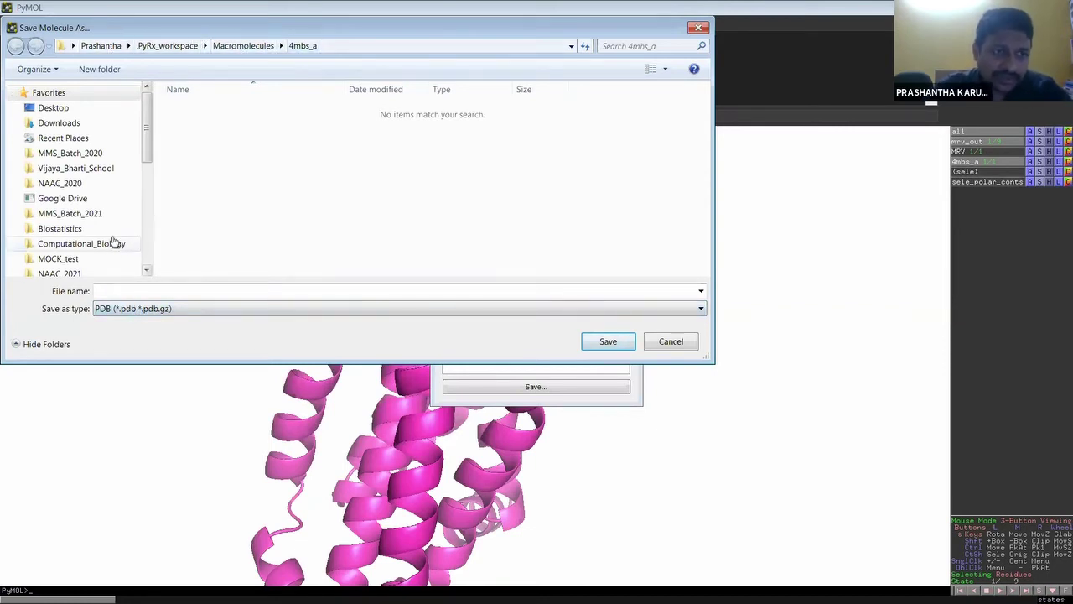
left_click(148, 238)
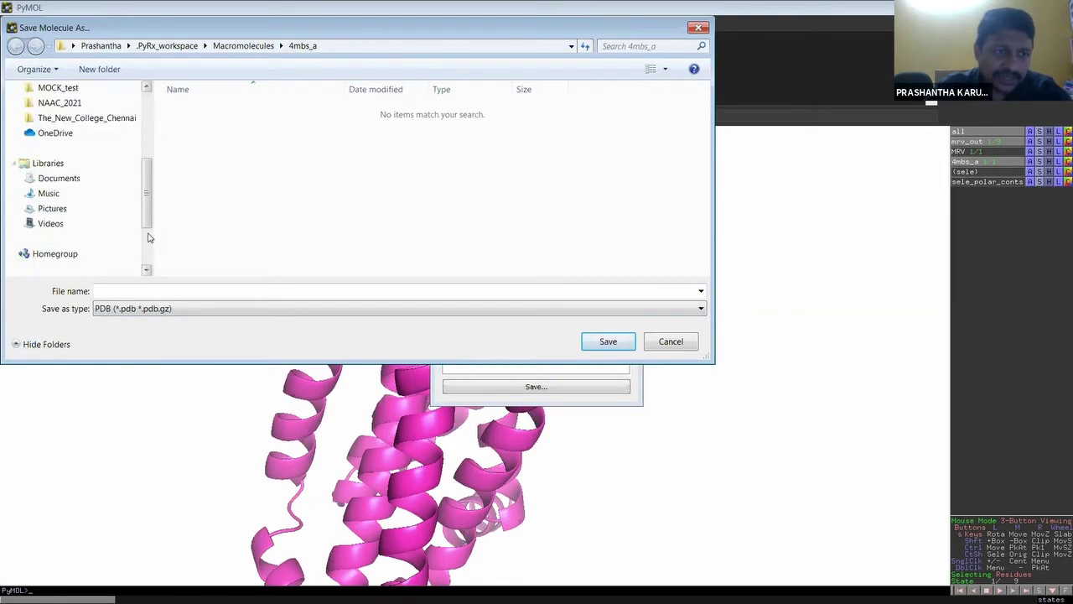
left_click(102, 120)
double_click(193, 110)
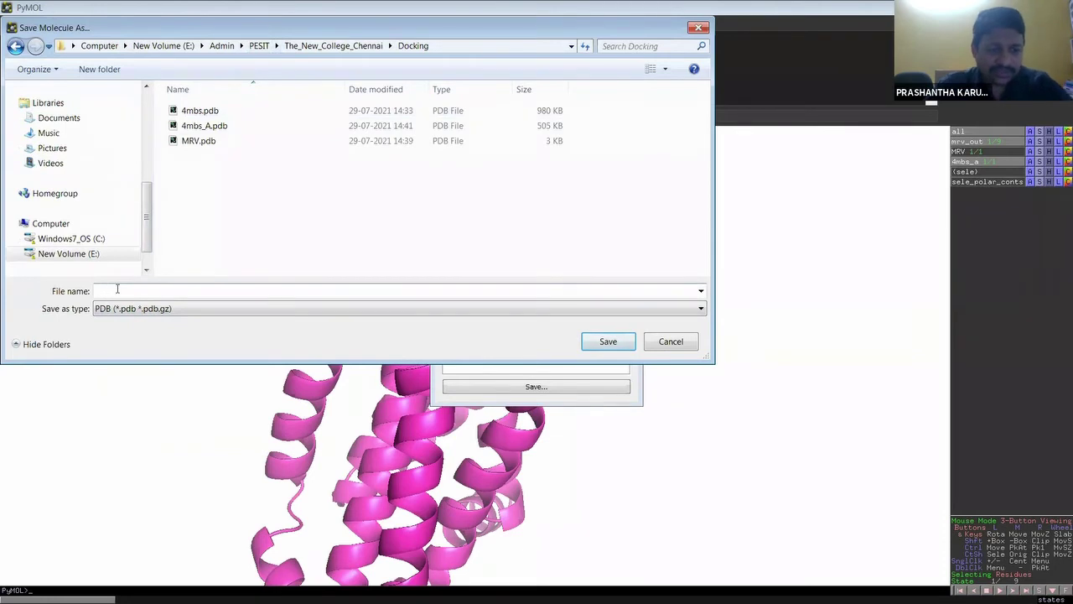
type("4mbs_")
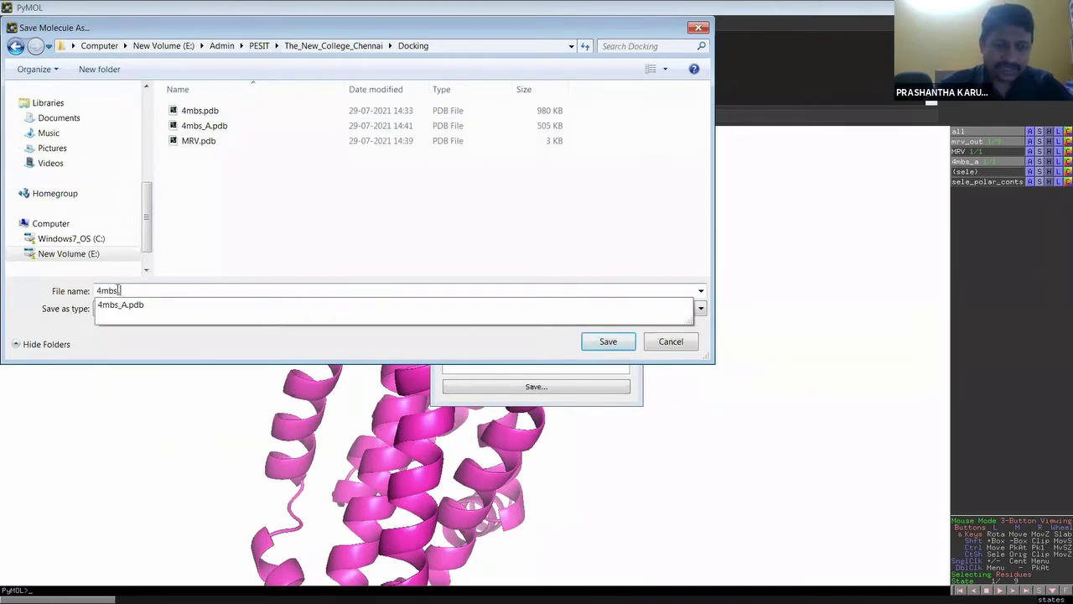
type("mrv_")
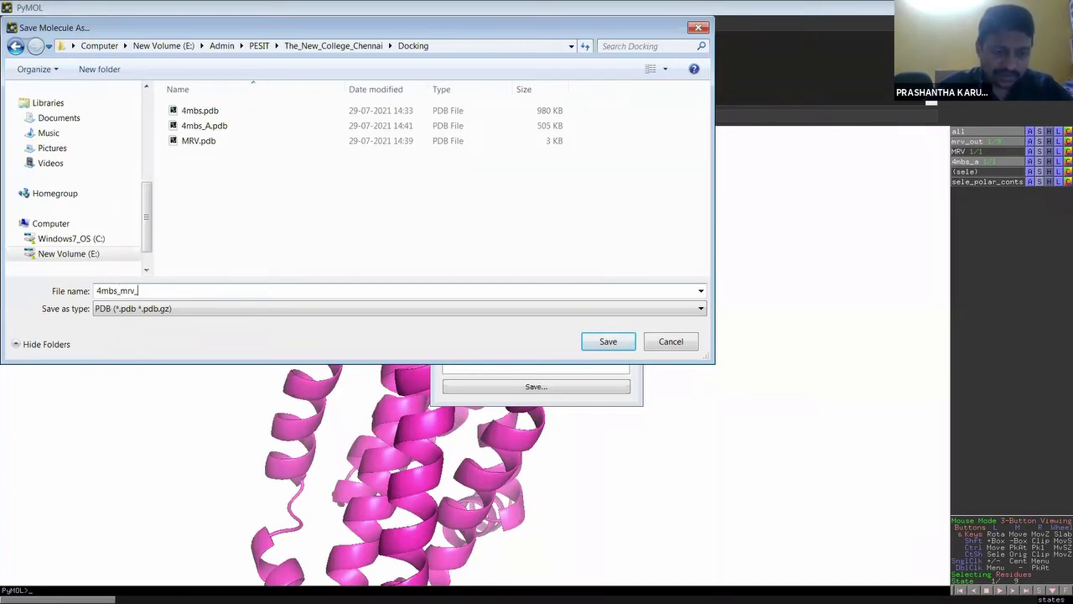
type("docked_c")
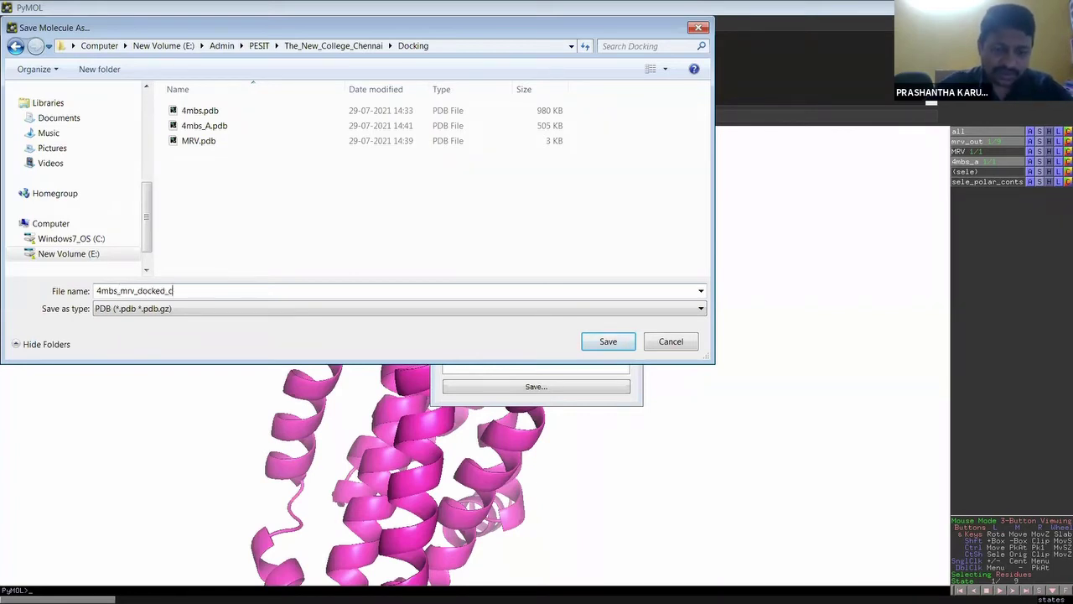
type("omplex.pdb")
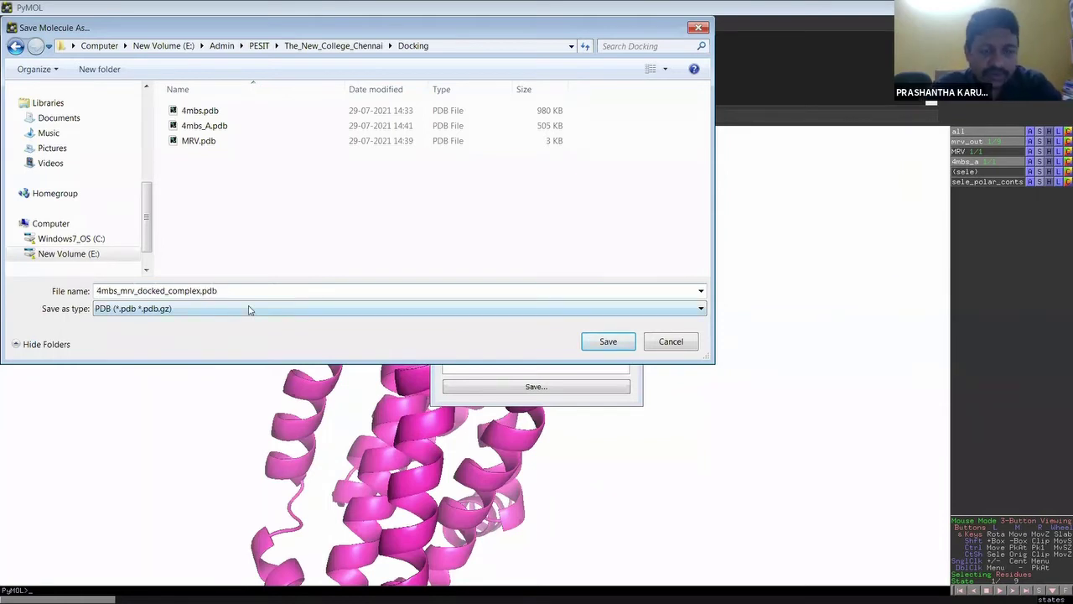
type("_1")
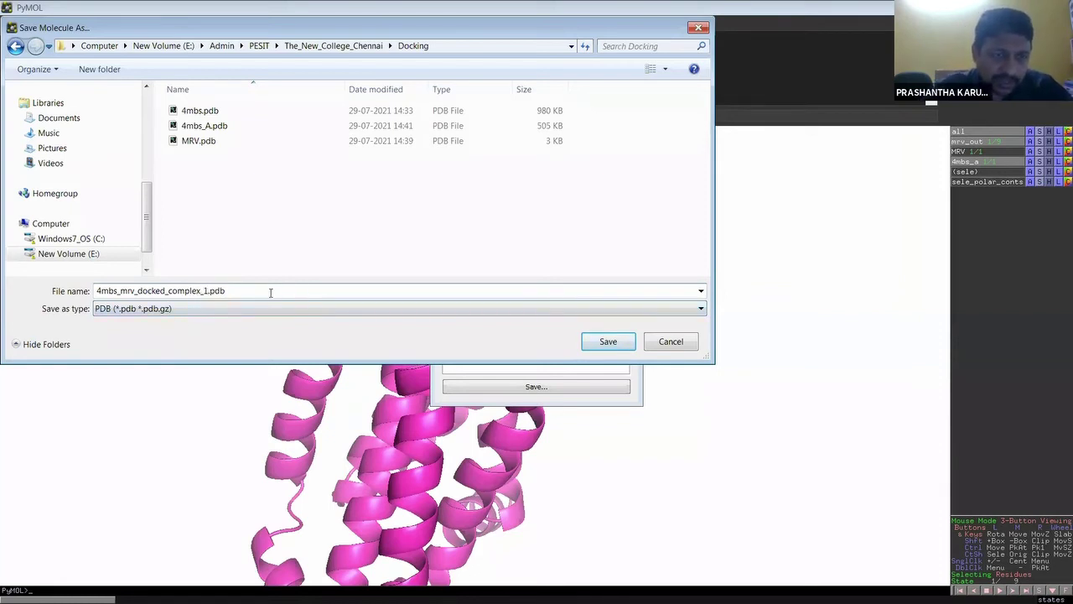
left_click(609, 341)
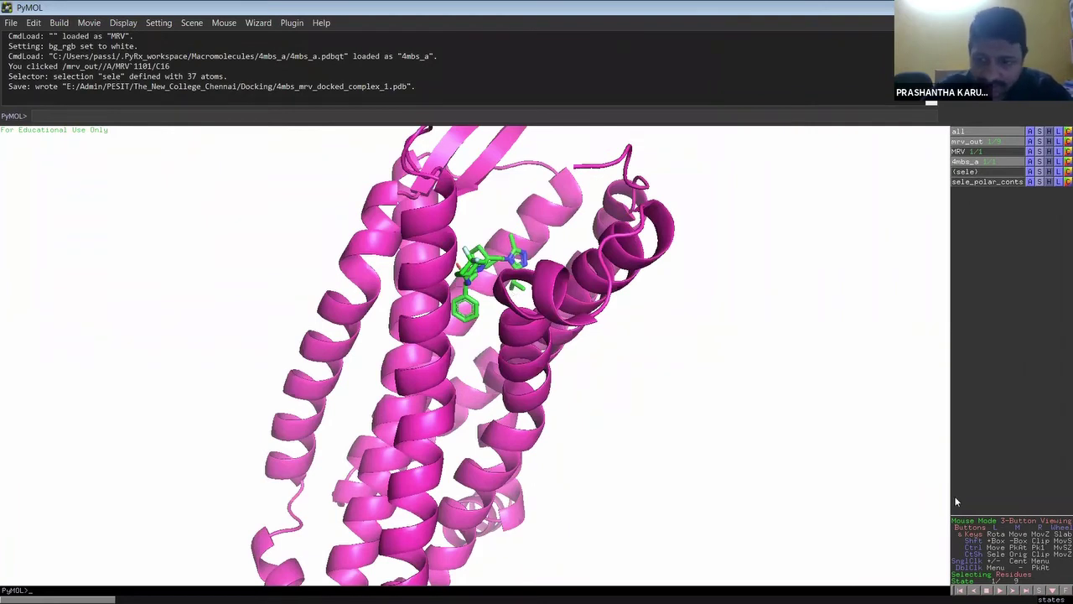
Step: Advance to the second docked pose and save it as 4mbs_mrv_docked_complex_2.pdb
left_click(1012, 590)
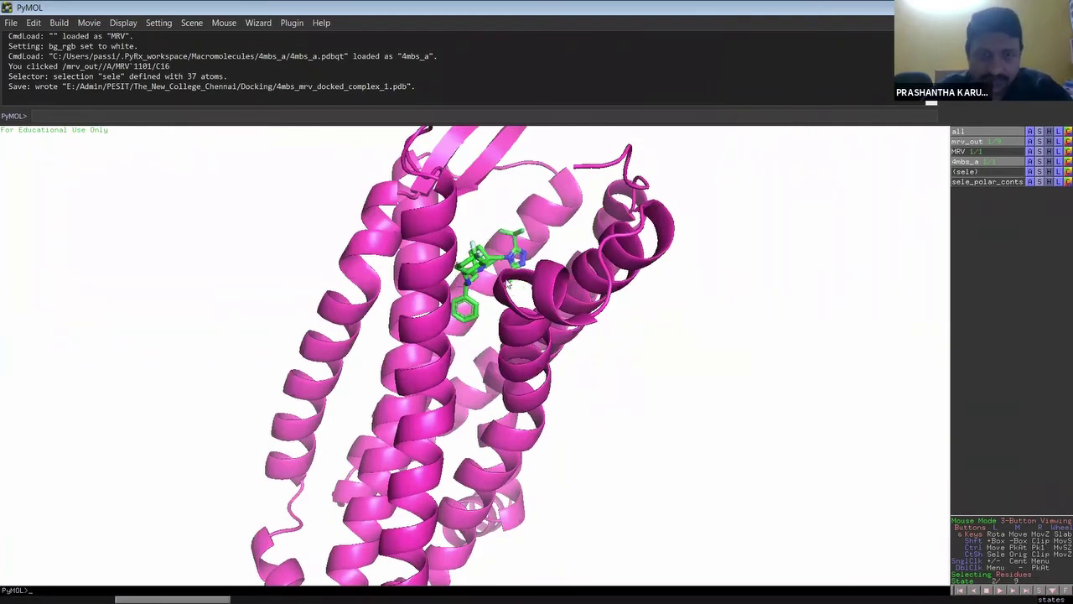
left_click(10, 23)
left_click(53, 140)
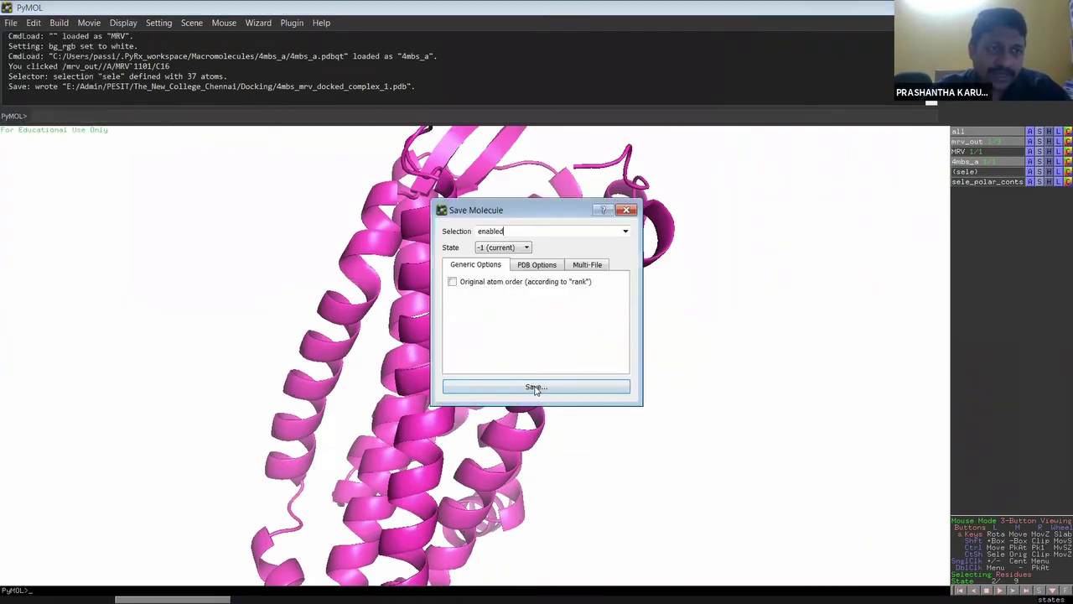
left_click(535, 388)
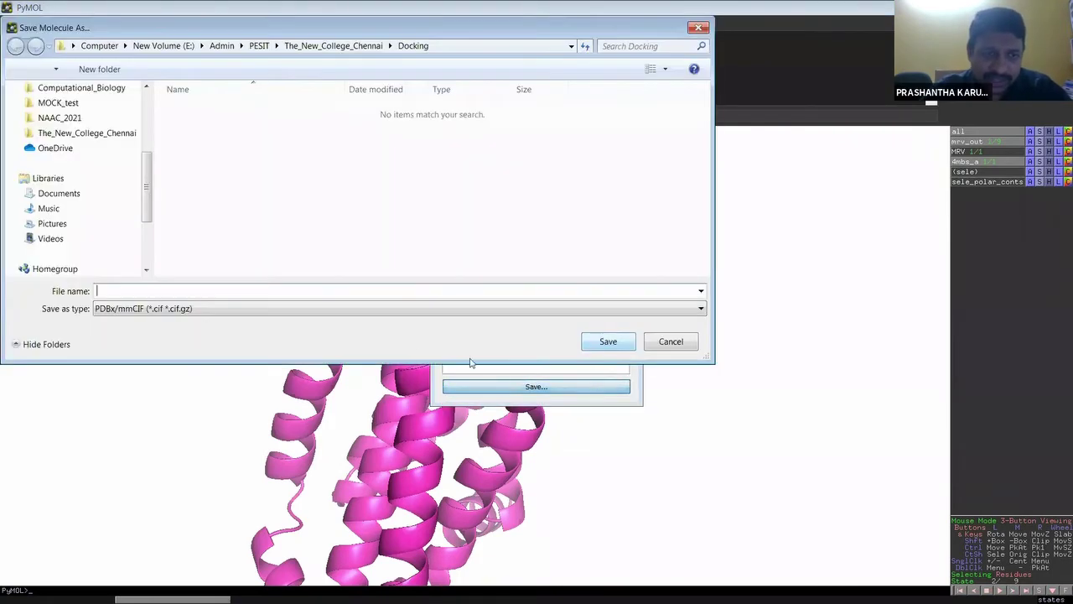
left_click(188, 308)
left_click(170, 335)
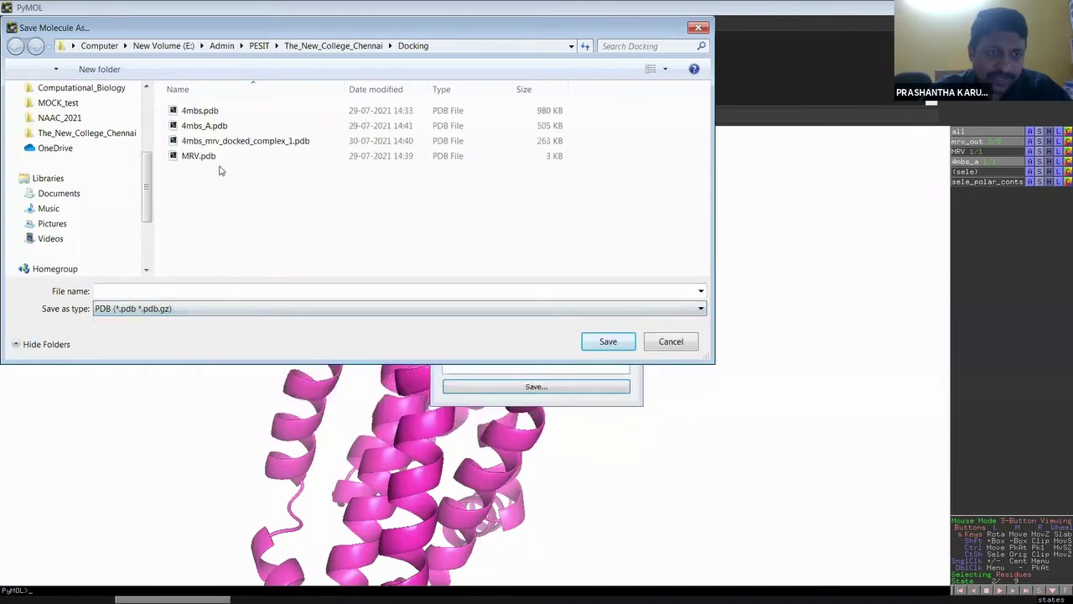
left_click(239, 141)
left_click(206, 291)
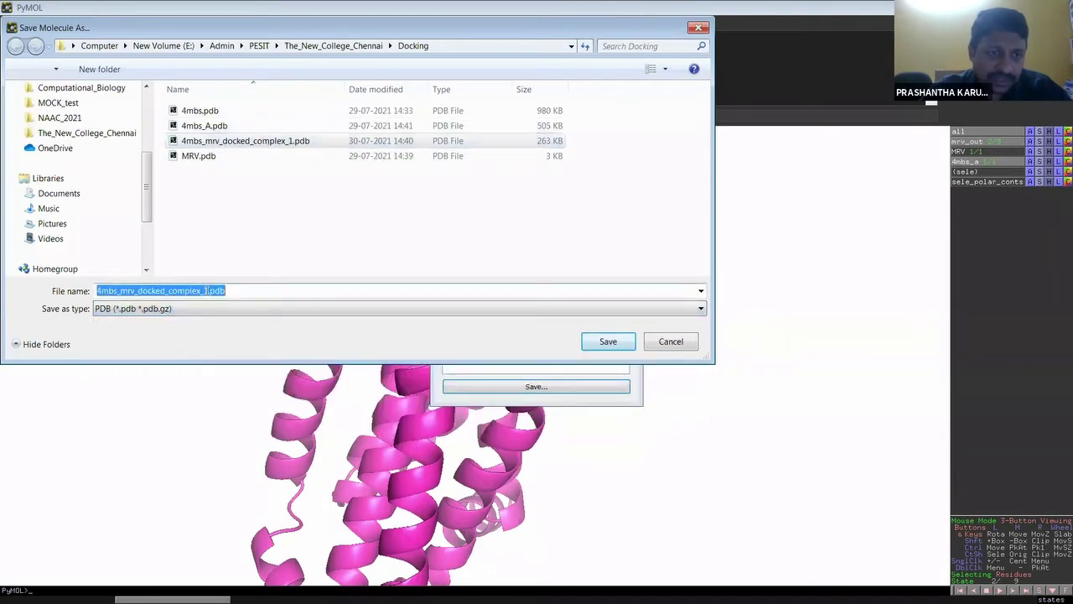
key("BackSpace")
type("2")
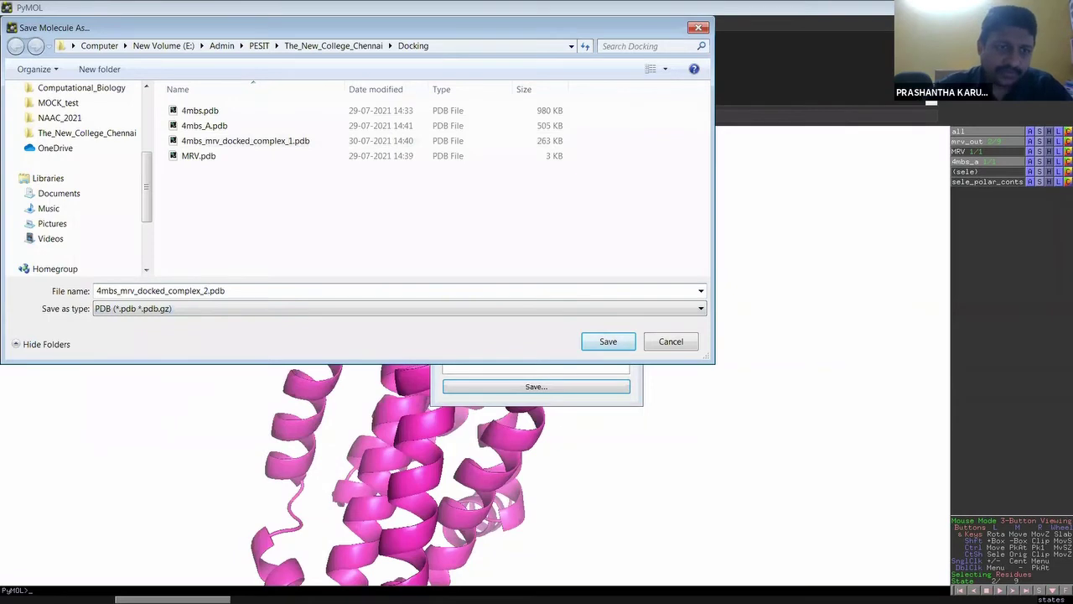
left_click(608, 341)
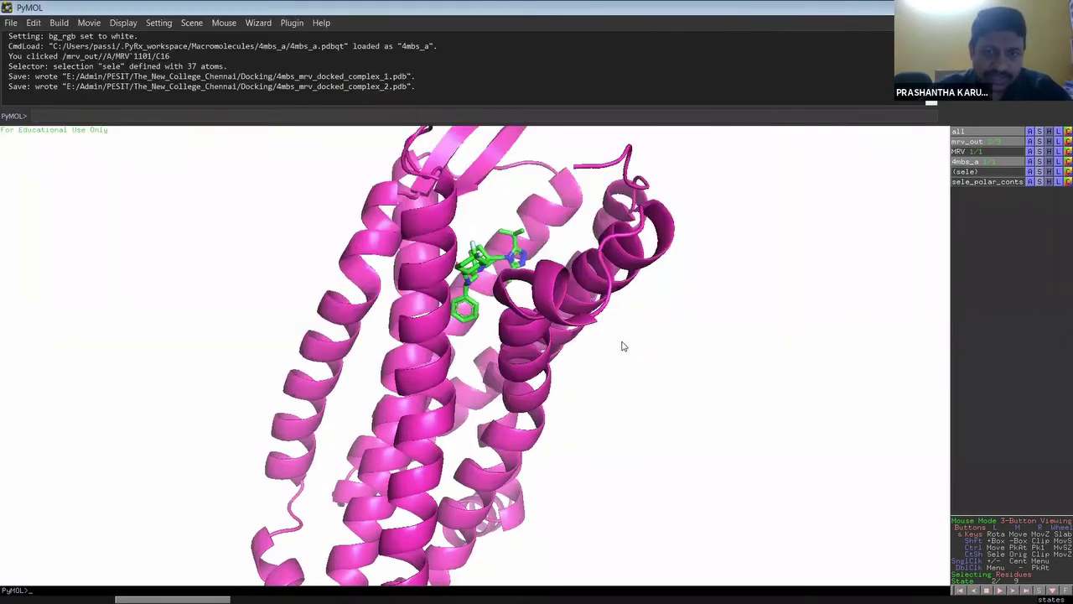
Step: Step ahead through the docked poses and save the current one as 4mbs_mrv_docked_complex_9.pdb
key("Right")
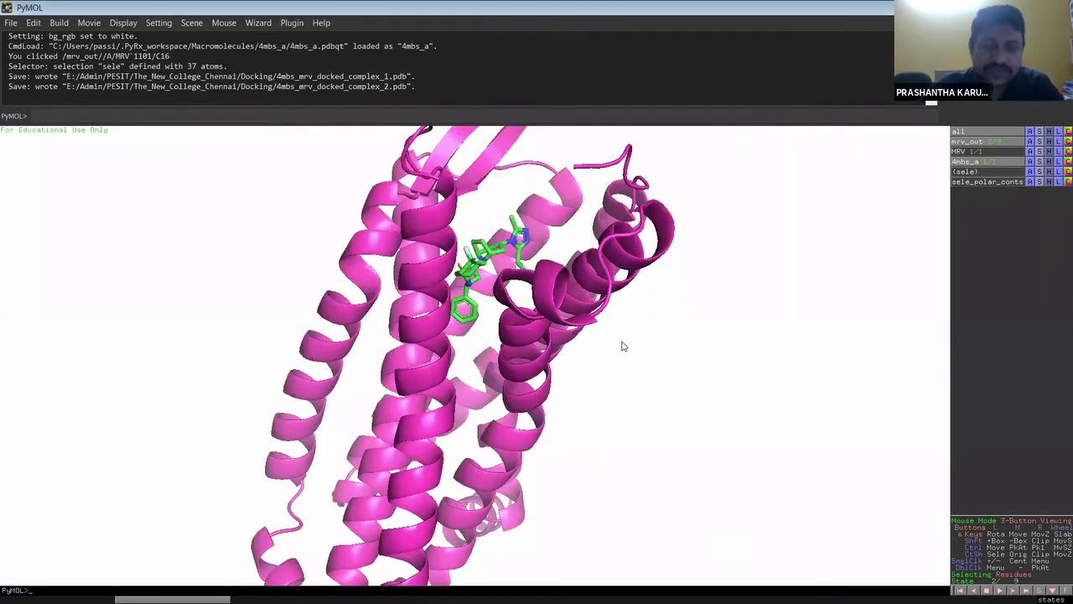
key("Right")
key("Right")
key("Right")
key("Right")
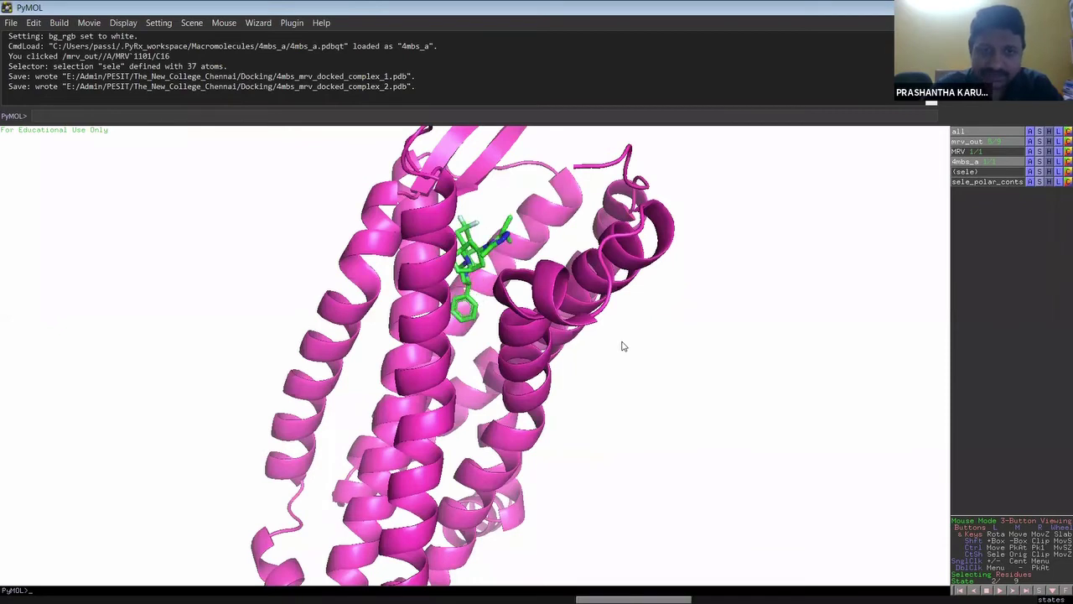
key("Right")
key("Right")
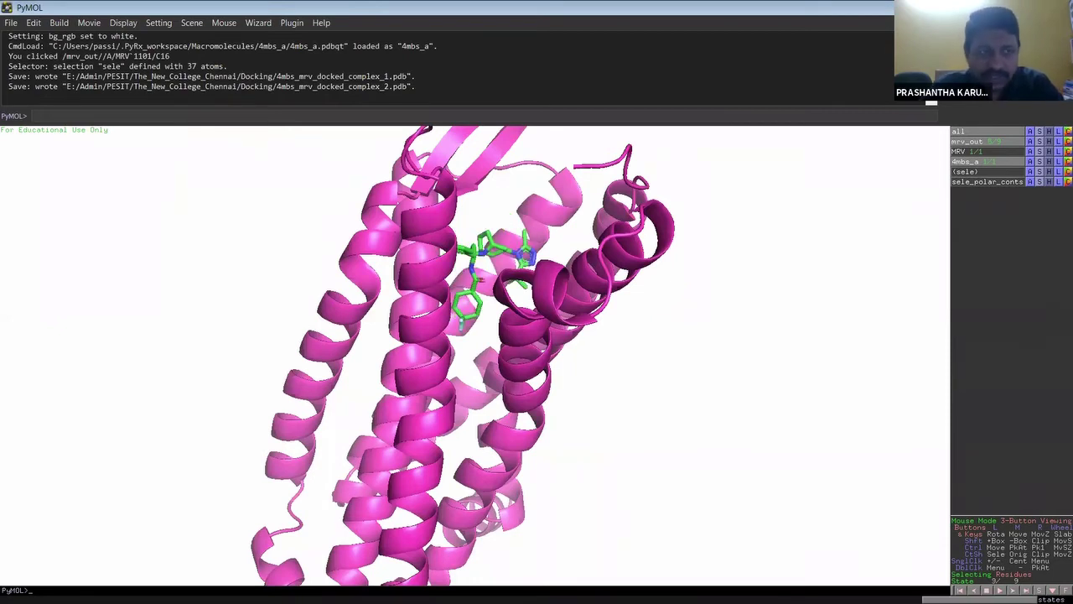
left_click(11, 23)
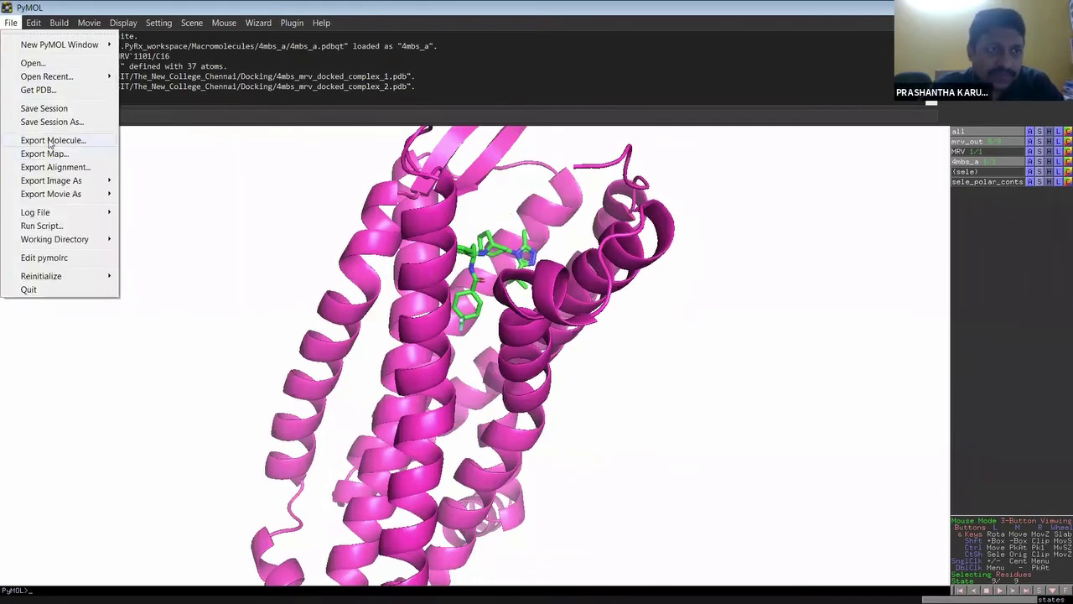
left_click(42, 139)
left_click(540, 388)
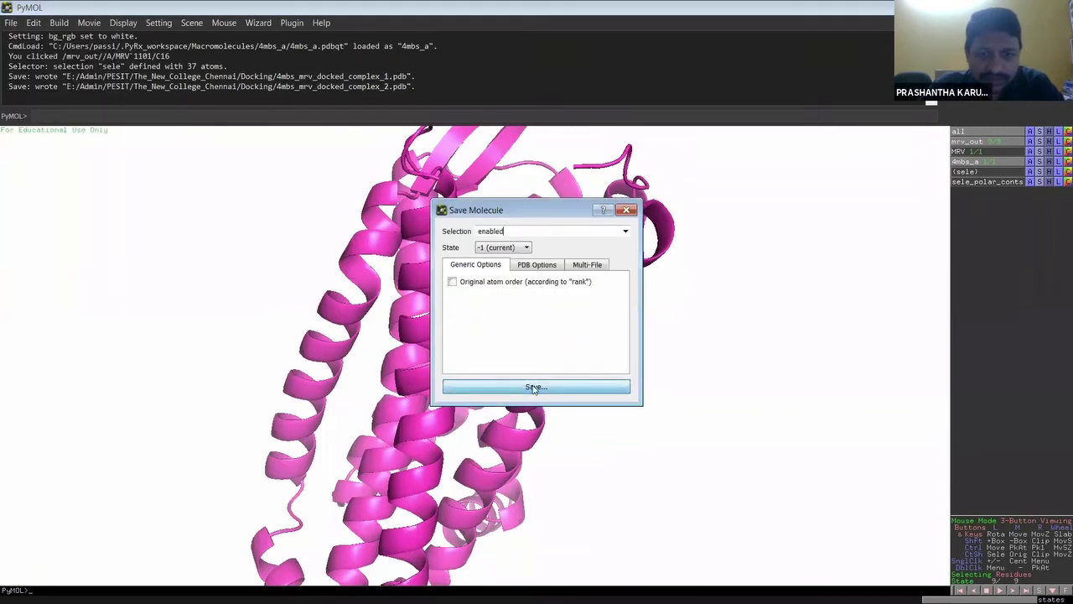
left_click(256, 308)
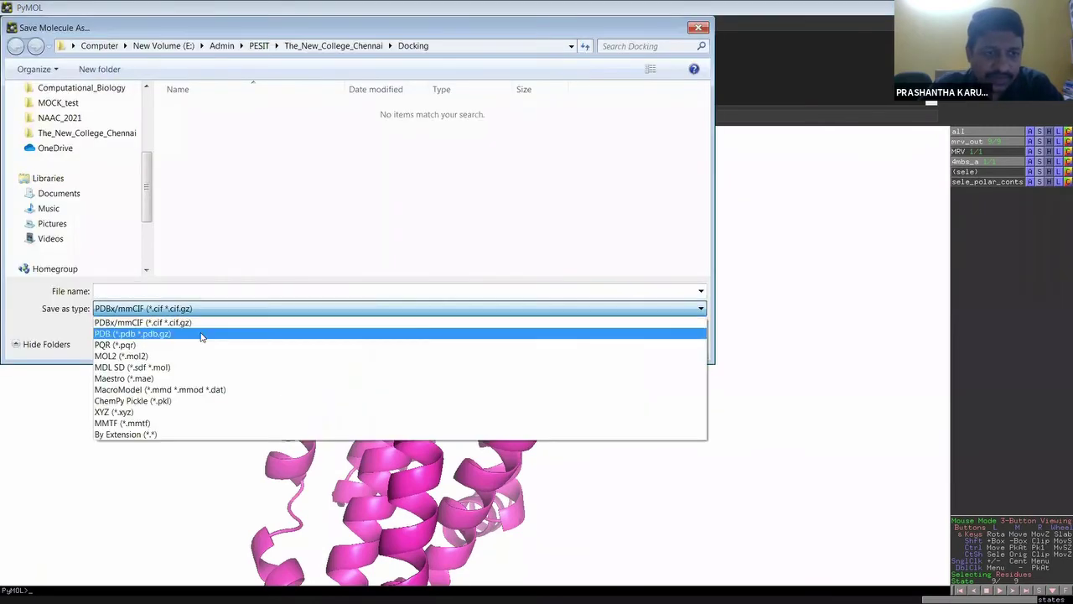
left_click(204, 334)
left_click(266, 158)
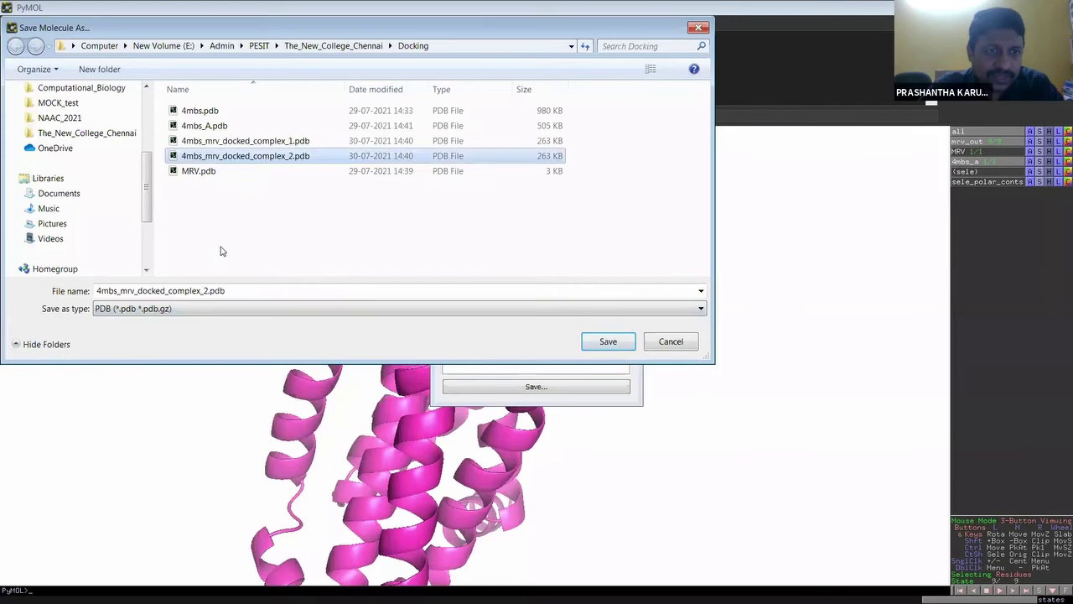
double_click(206, 290)
left_click(205, 290)
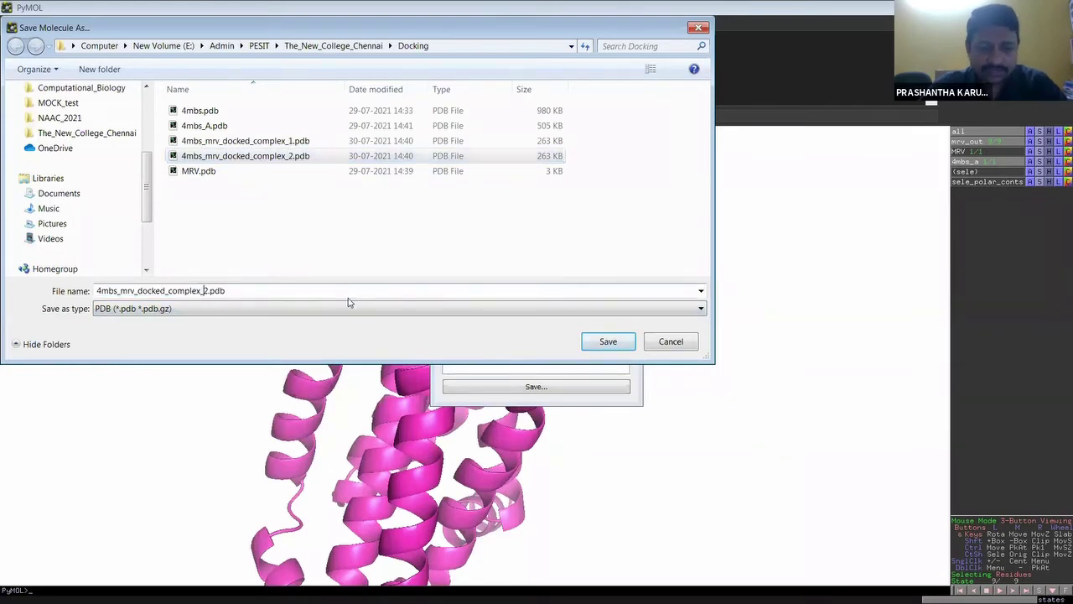
key("Delete")
type("9")
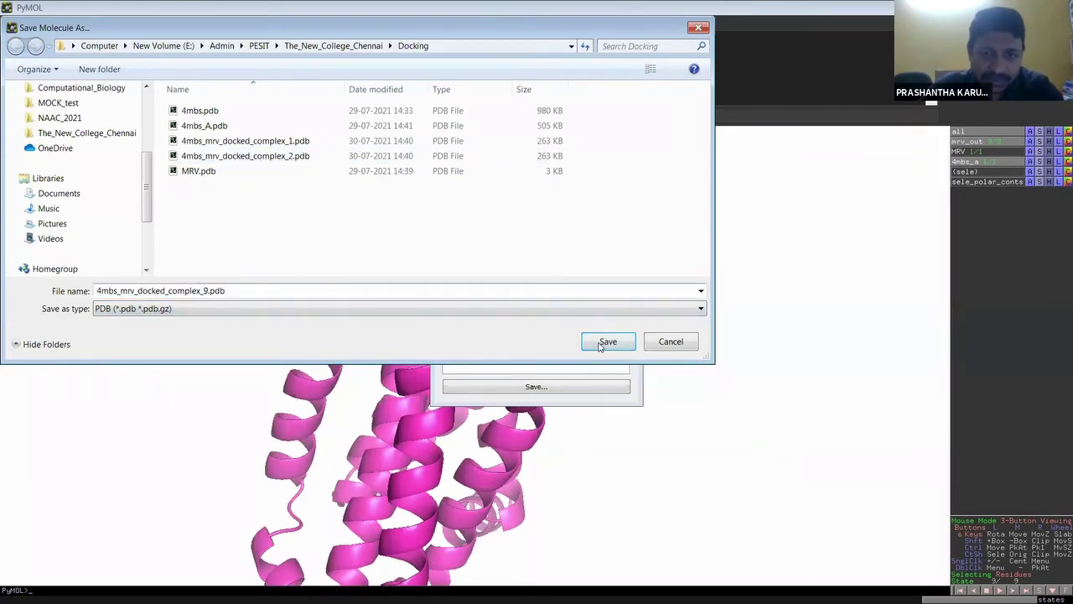
left_click(601, 347)
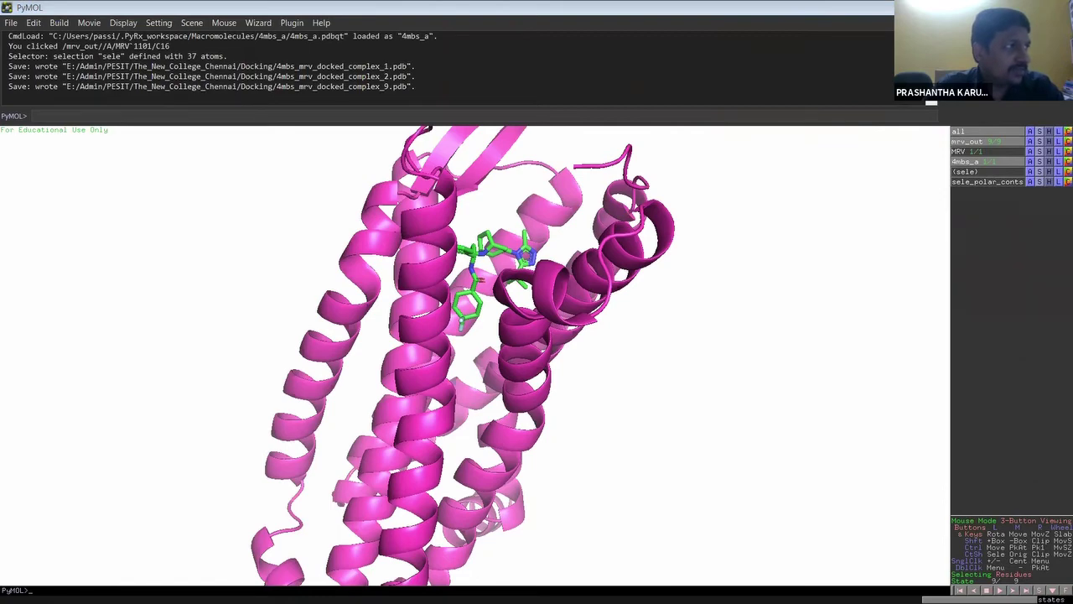
Step: In the Docking folder, widen the Name column and select the three docked complex files
key("alt+Tab")
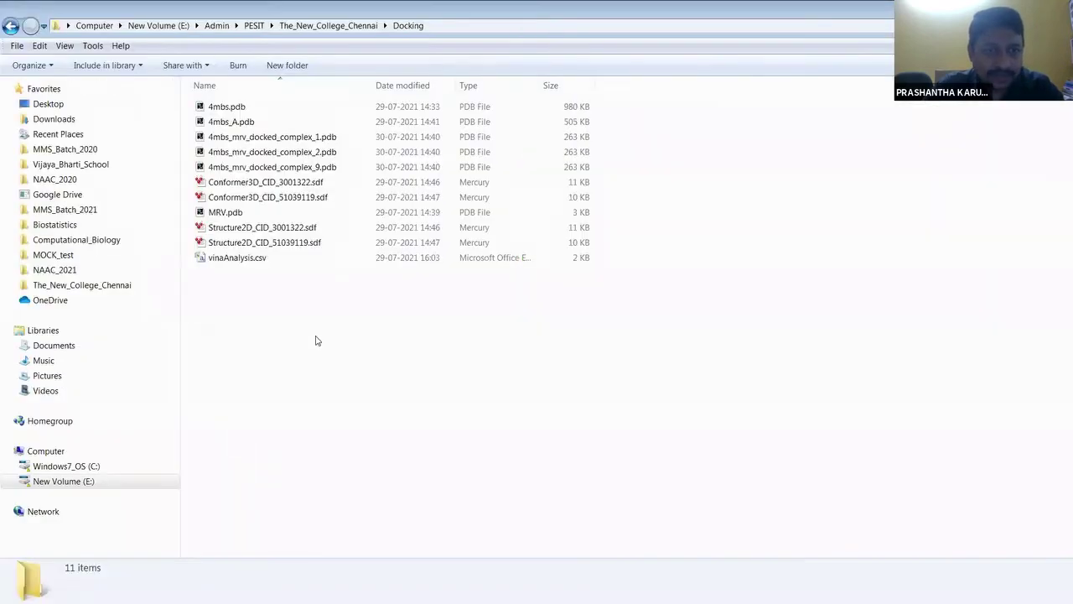
left_click_drag(374, 83, 426, 84)
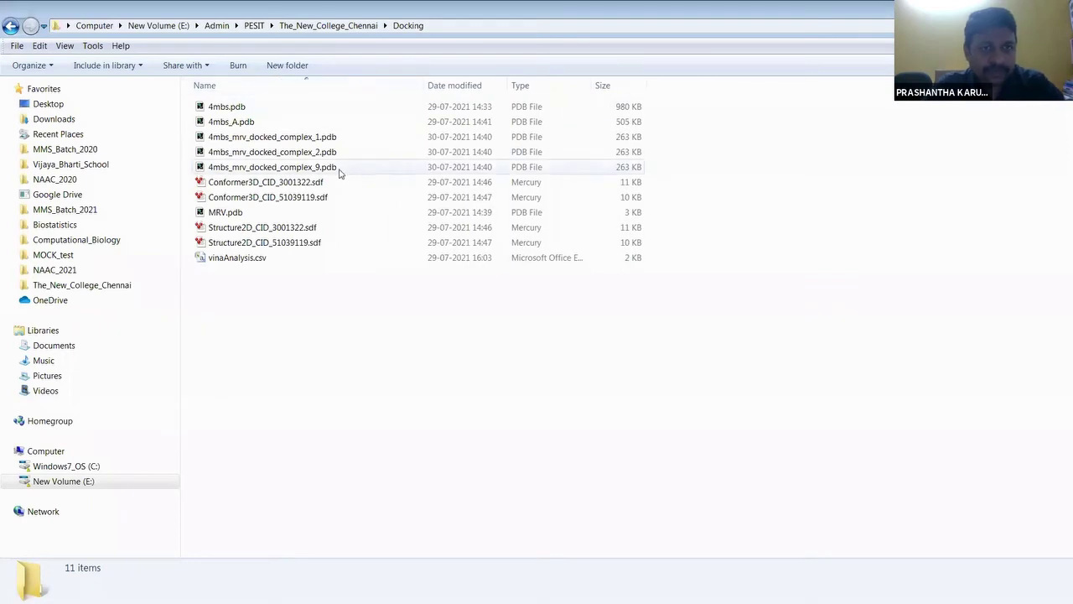
left_click(319, 141)
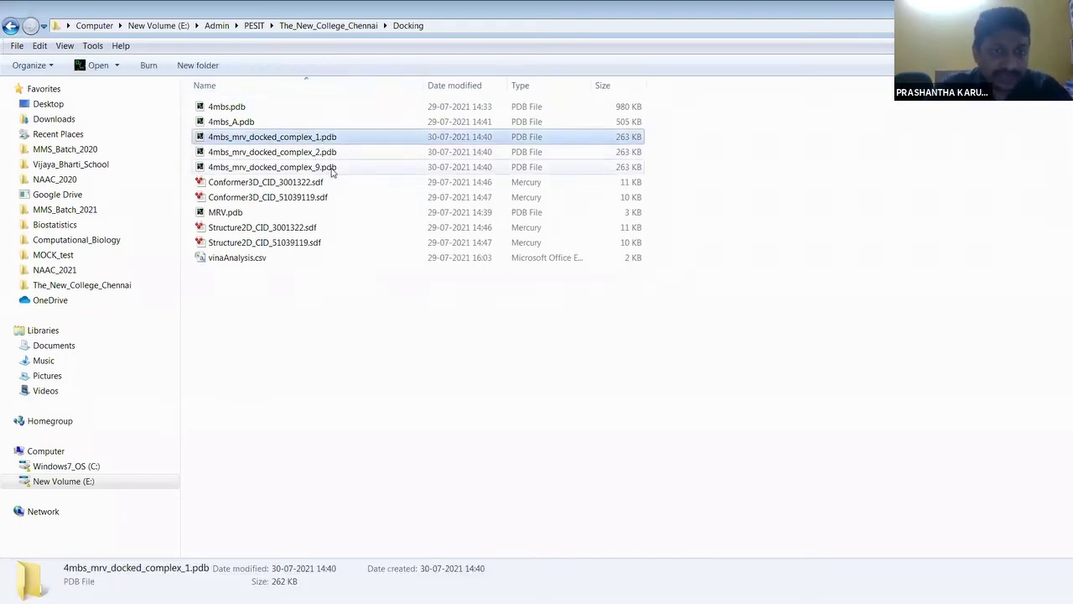
left_click(331, 168, "shift")
left_click(300, 361)
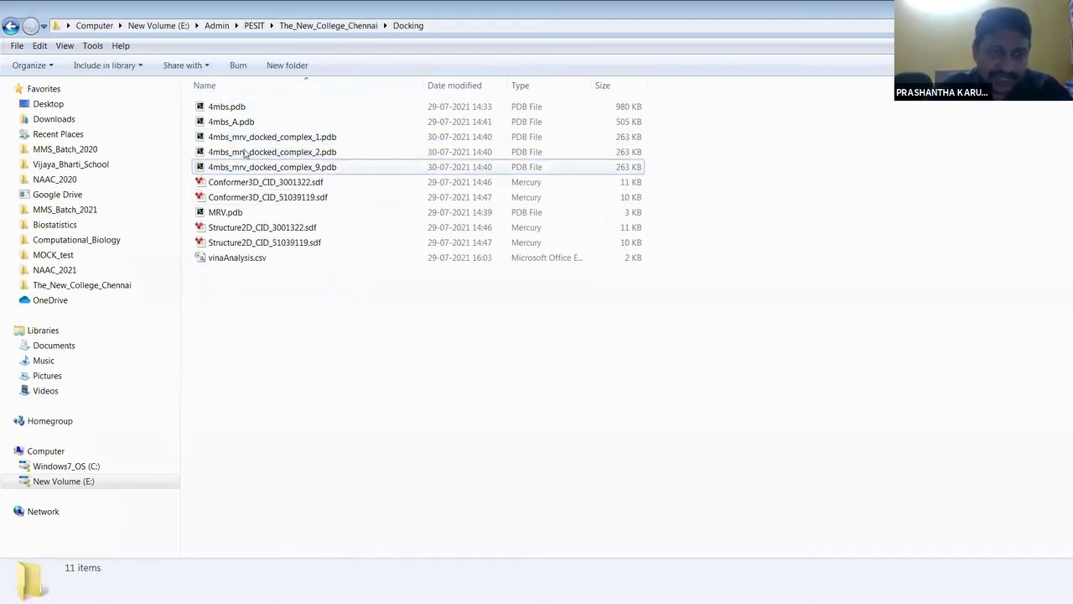
Step: Click through 4mbs.pdb, 4mbs_A.pdb, MRV.pdb and the SDF, then open vinaAnalysis.csv
left_click(235, 107)
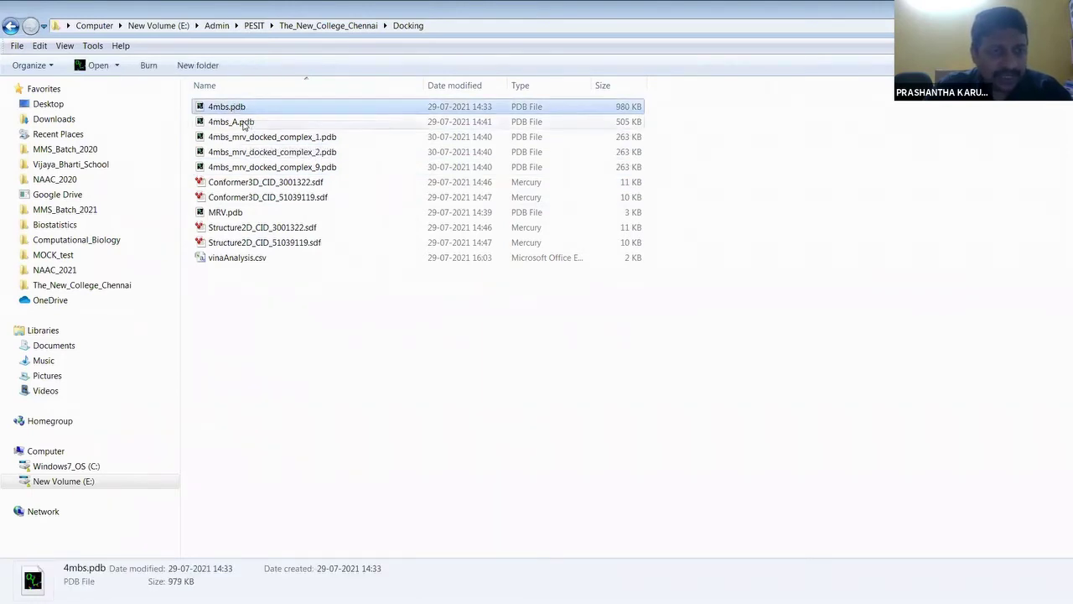
left_click(240, 124)
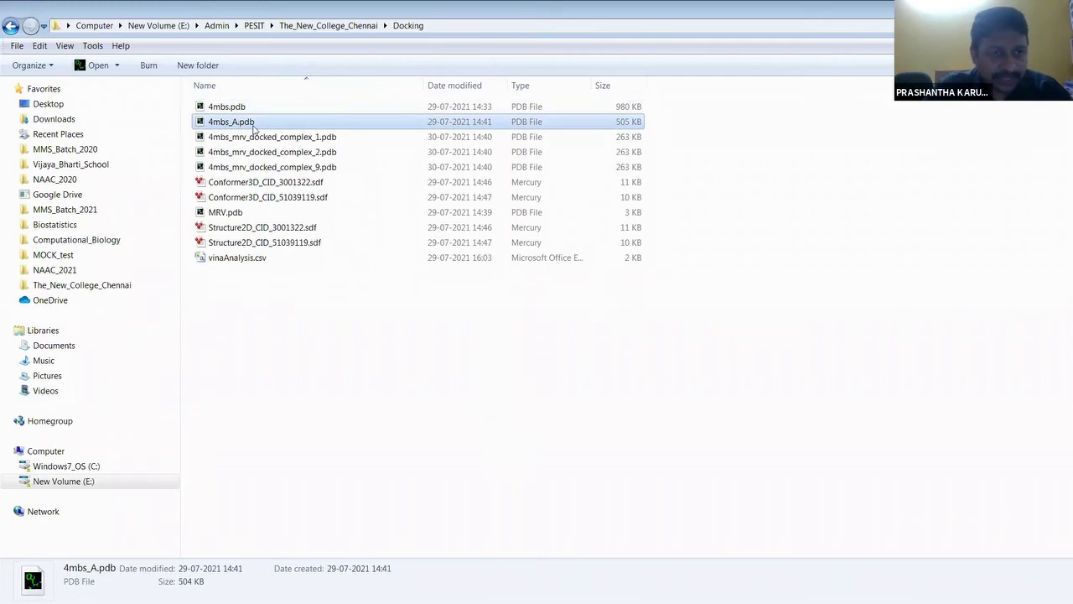
left_click(228, 215)
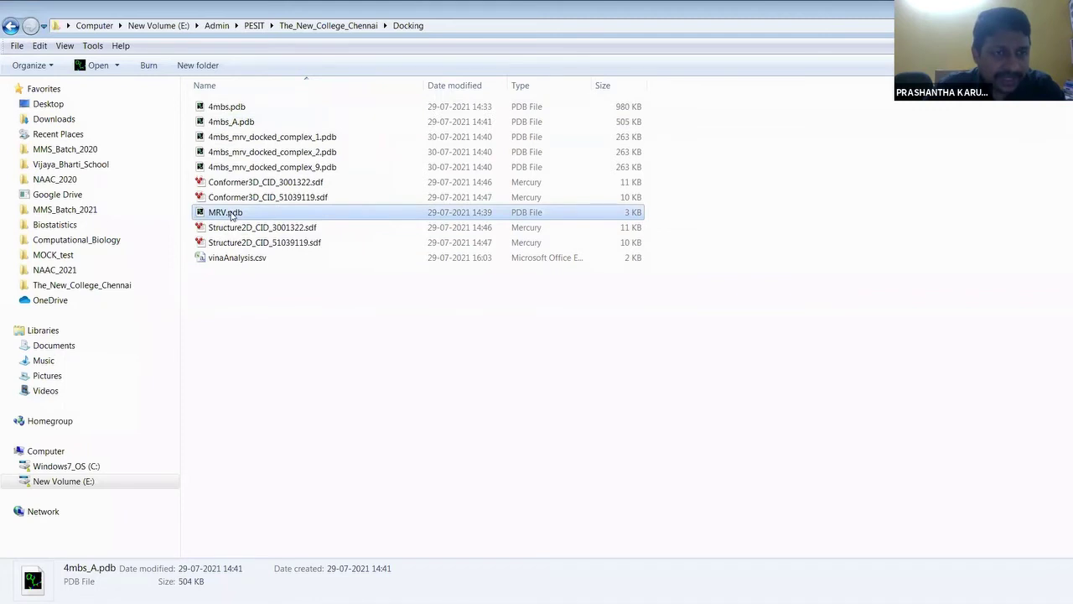
left_click(269, 182)
key("Down")
key("Down")
key("Down")
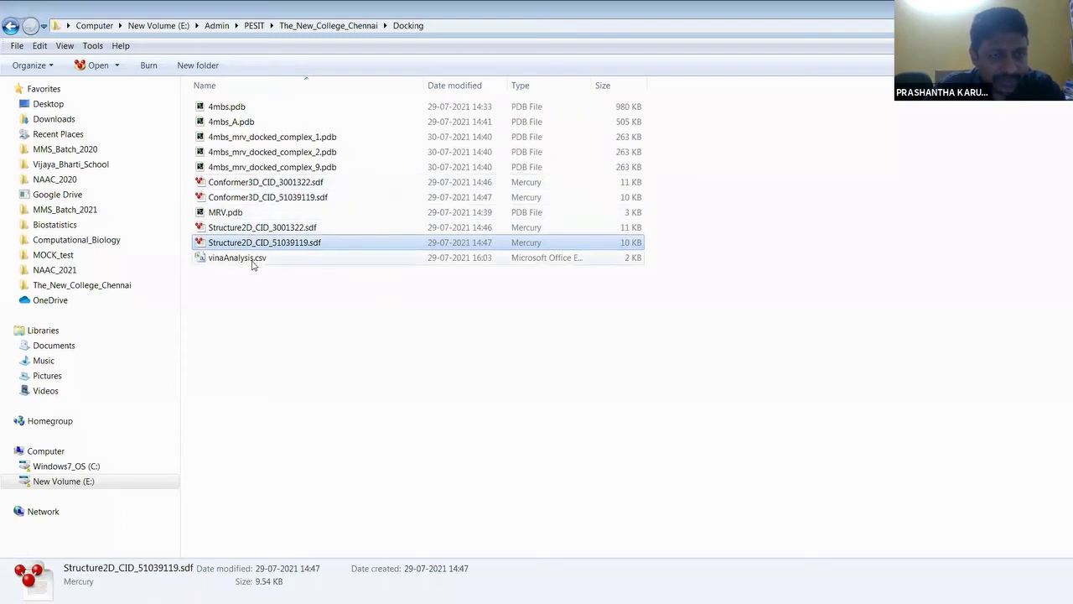
left_click(250, 260)
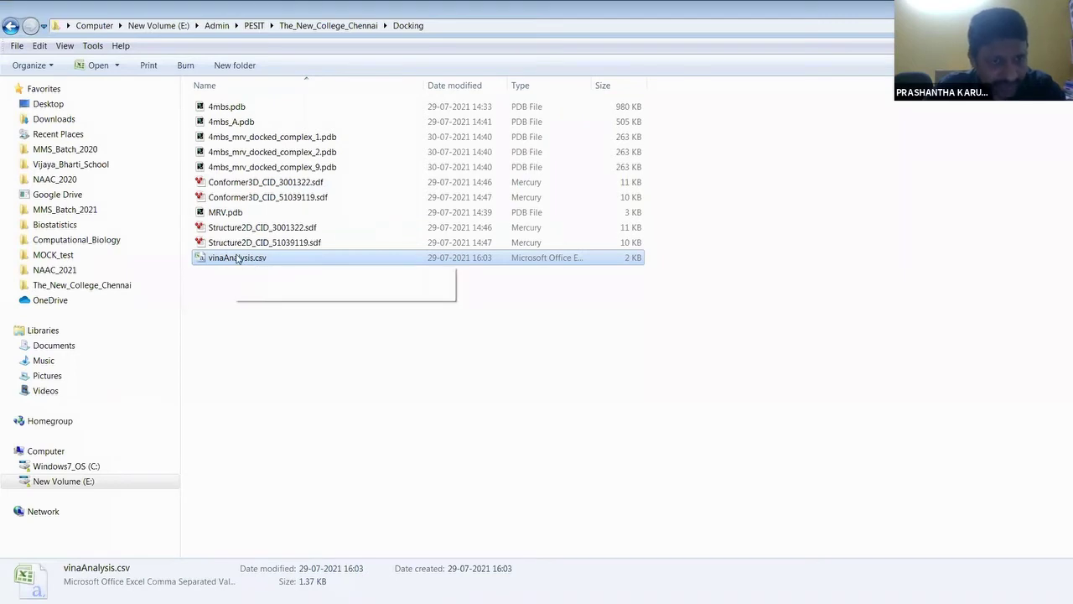
double_click(243, 258)
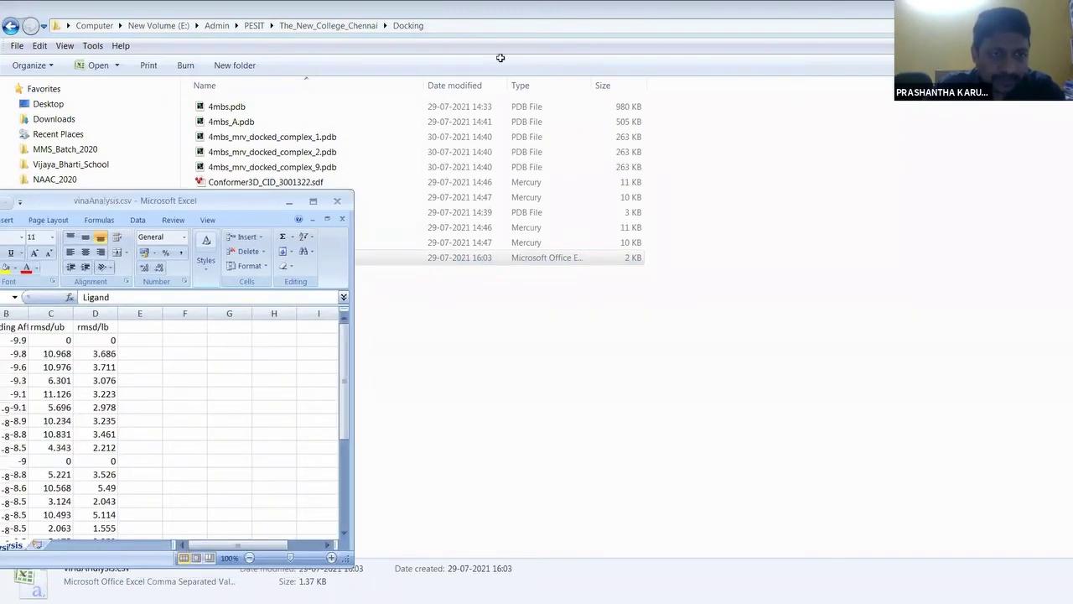
Step: Autofit column A, highlight each ligand's affinity rows (B11:B19, B20:B28), then close without saving
double_click(138, 203)
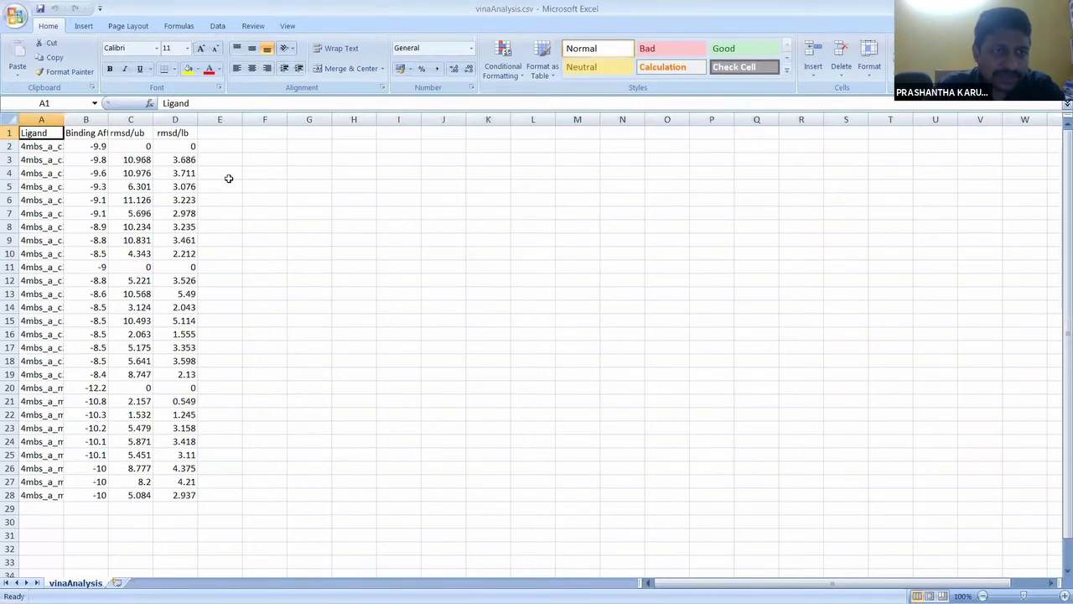
double_click(64, 119)
left_click(86, 147)
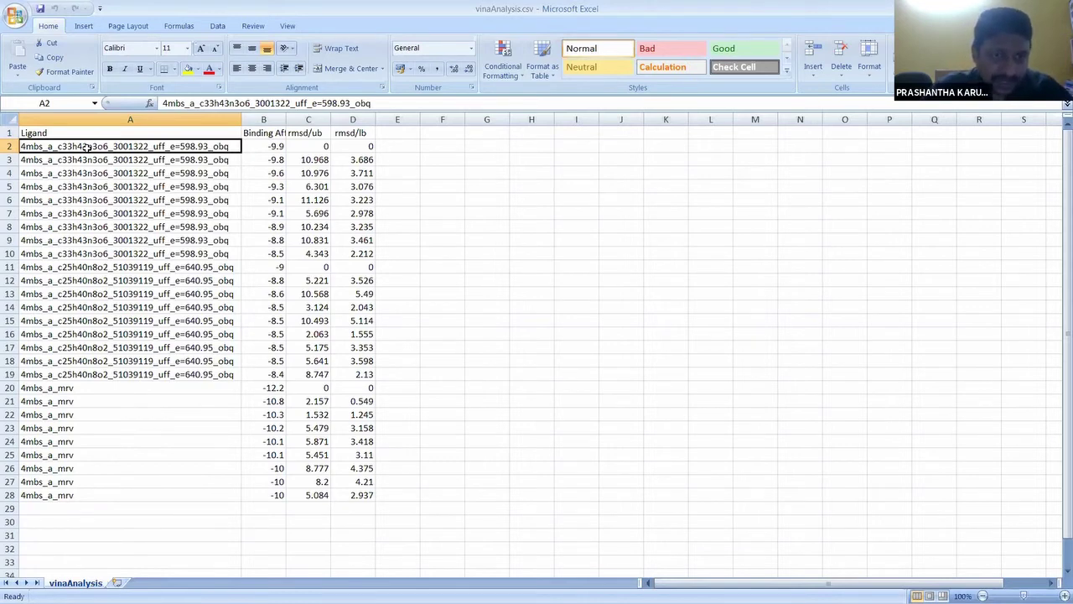
key("shift+Down")
key("shift+Down")
key("shift+Down")
key("shift+Down")
key("shift+Down")
key("shift+Down")
key("shift+Down")
key("shift+Down")
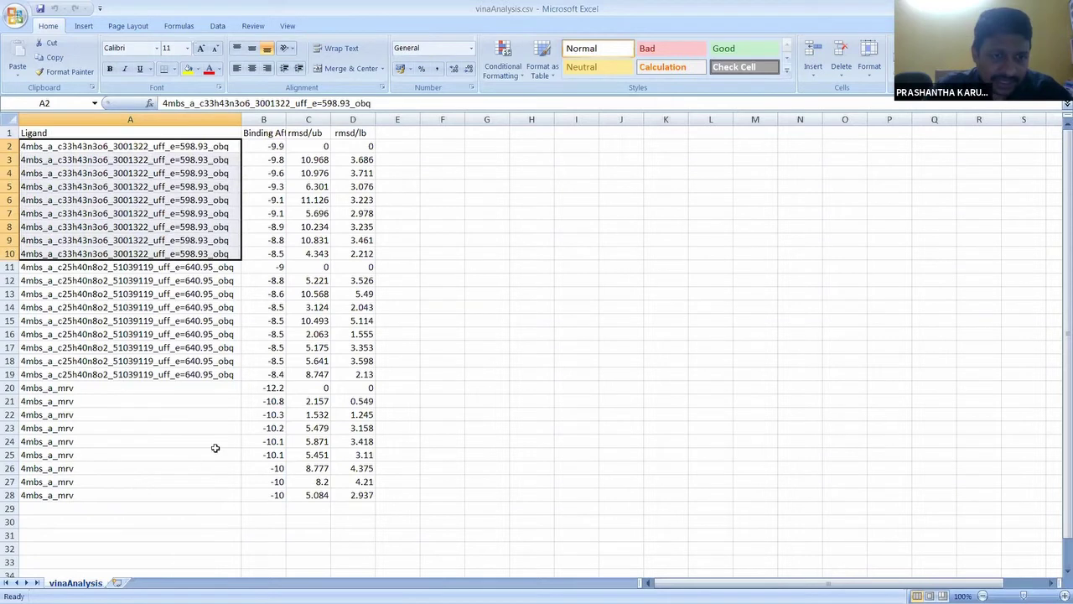
left_click_drag(126, 267, 126, 374)
left_click_drag(268, 267, 272, 374)
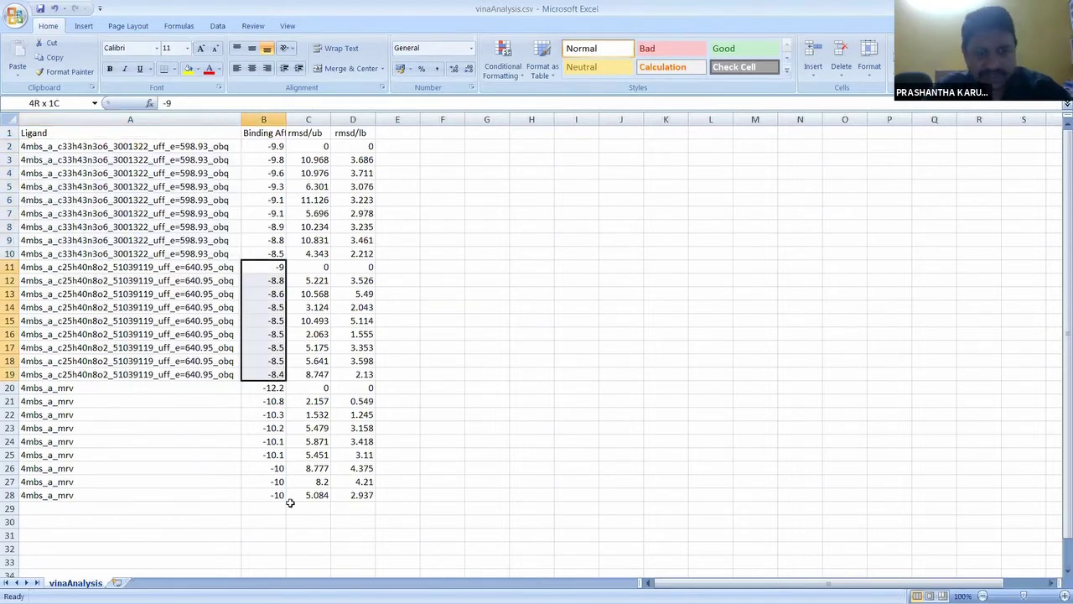
left_click(268, 388)
key("shift+Down")
key("shift+Down")
key("shift+Down")
key("shift+Down")
key("shift+Down")
key("shift+Down")
key("shift+Down")
key("shift+Down")
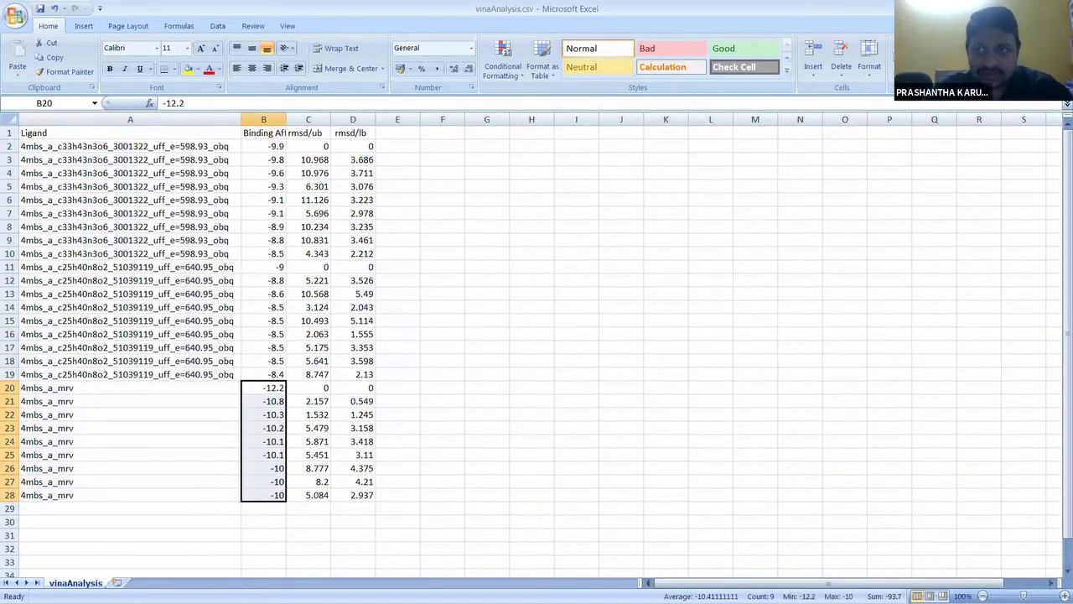
key("ctrl+w")
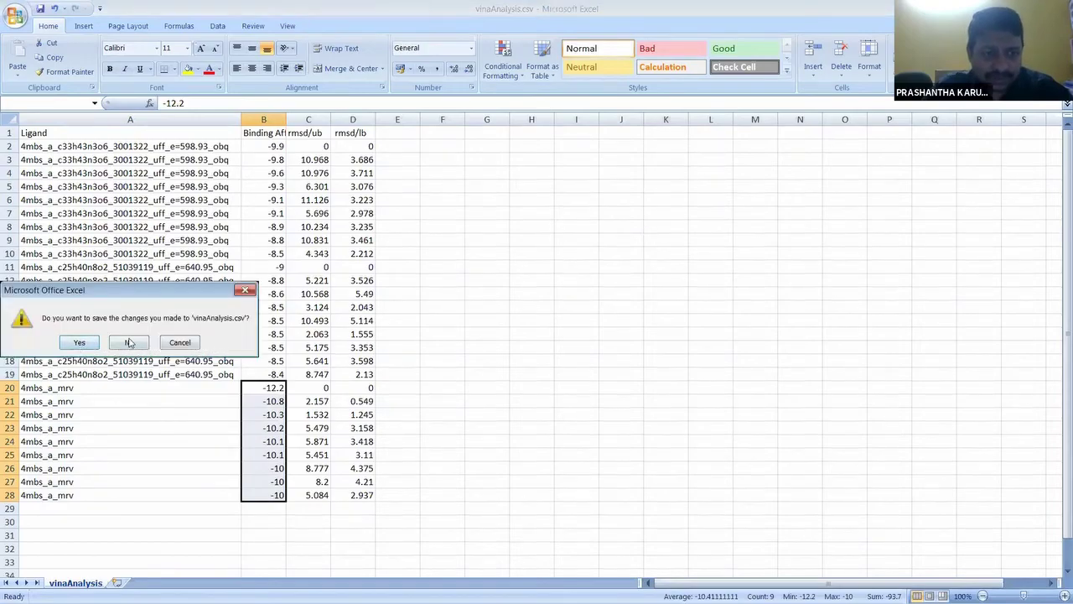
key("n")
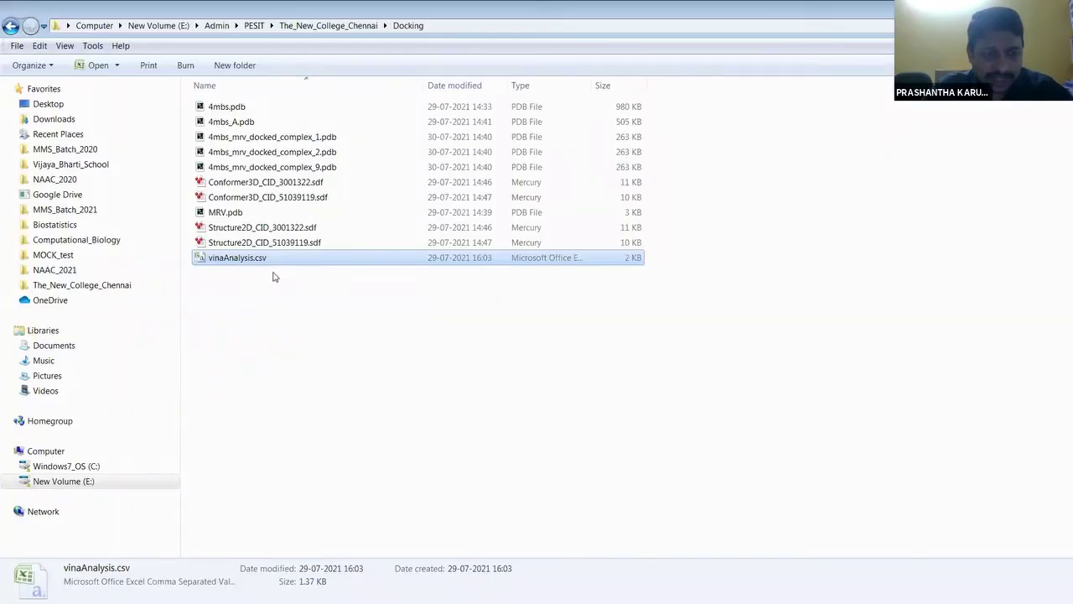
left_click(280, 330)
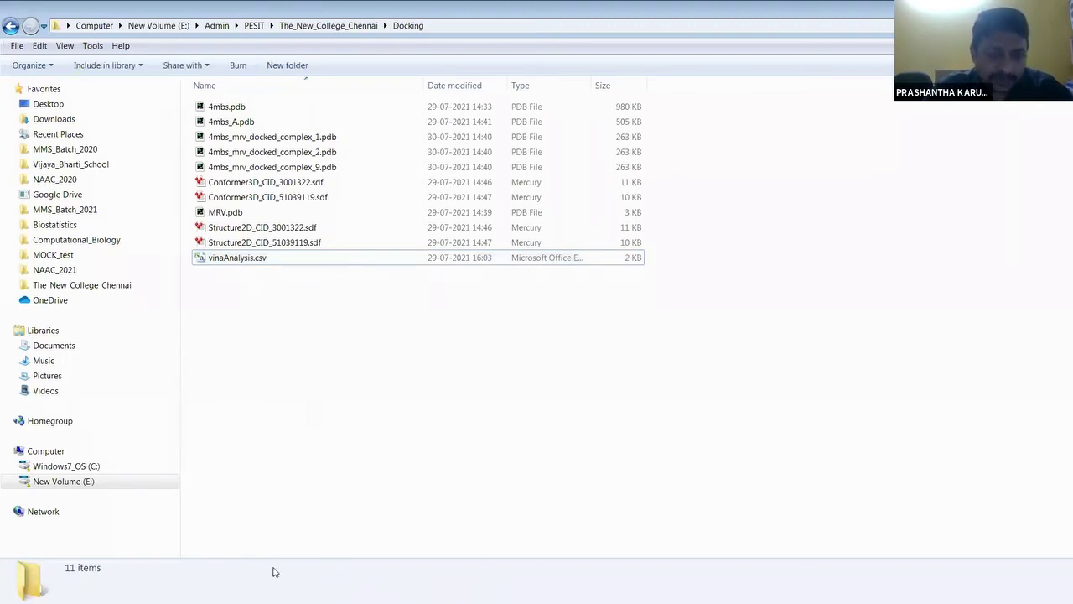
left_click(317, 141)
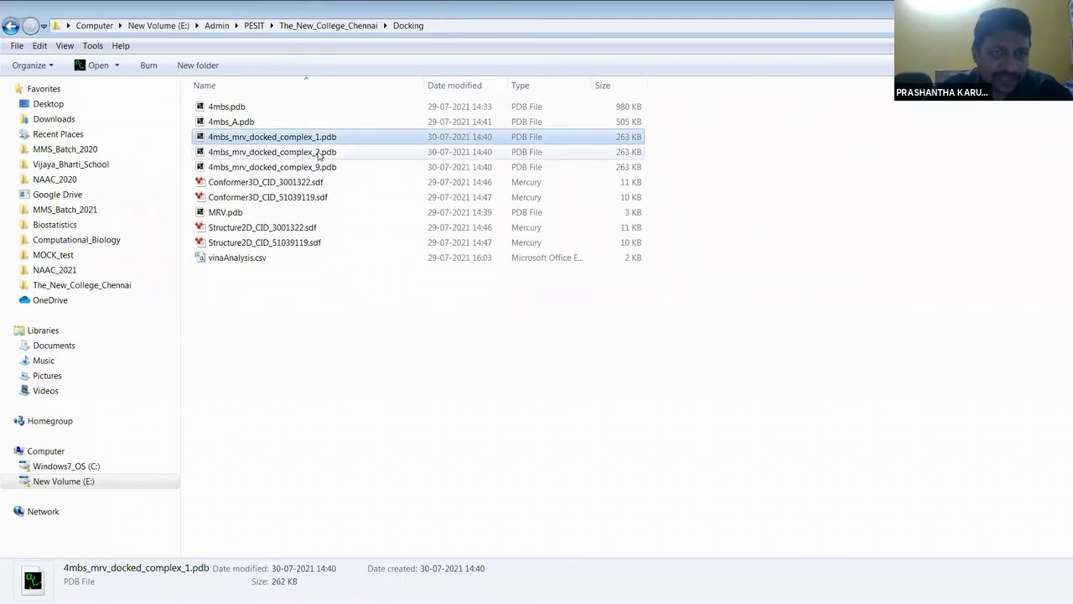
left_click(317, 171)
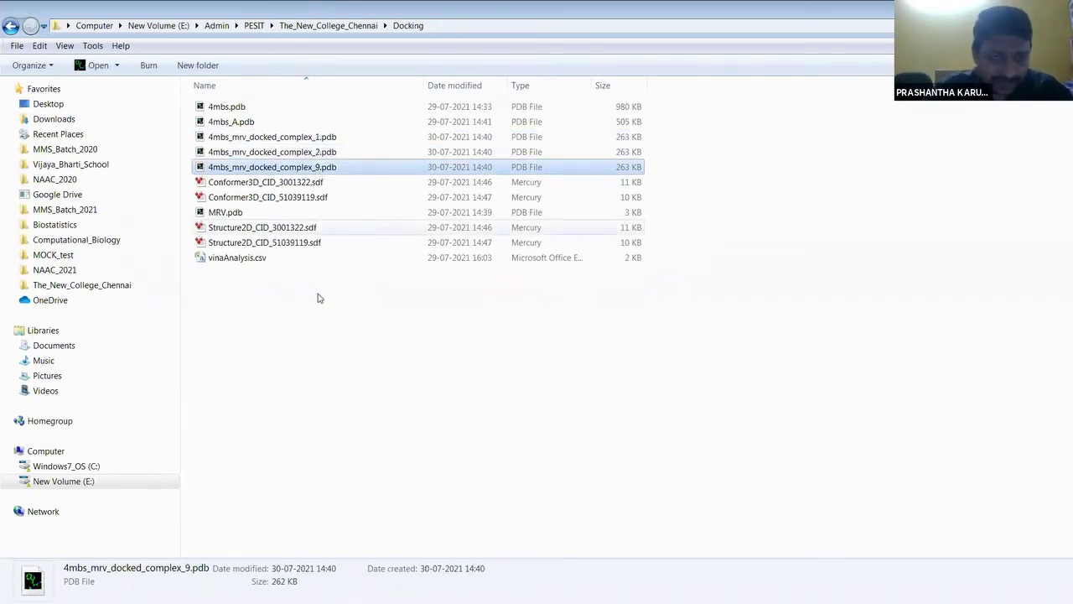
left_click(342, 330)
left_click(306, 137)
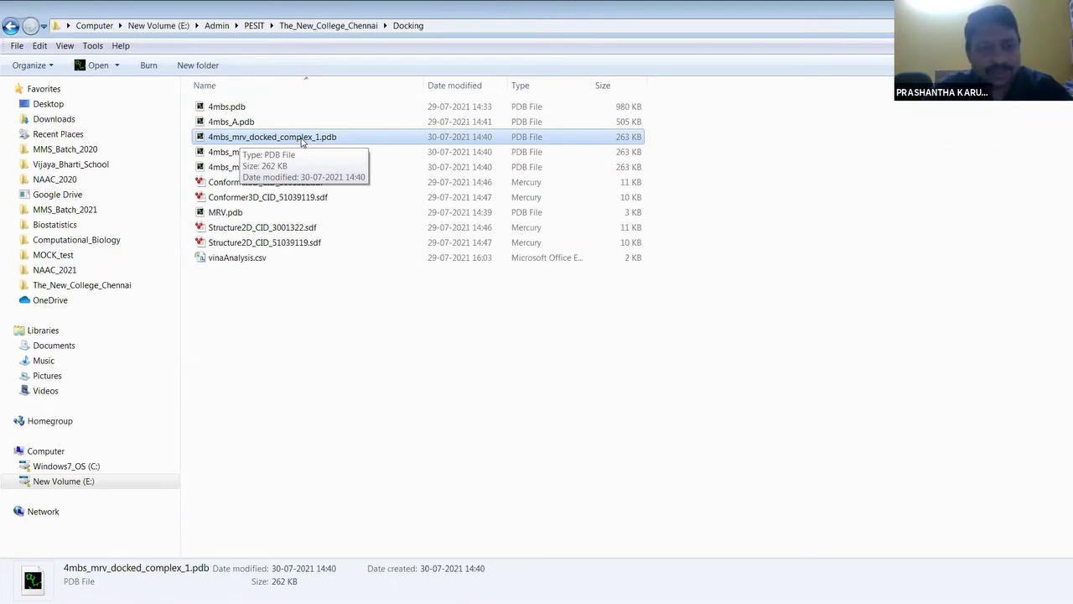
left_click(322, 291)
left_click(312, 137)
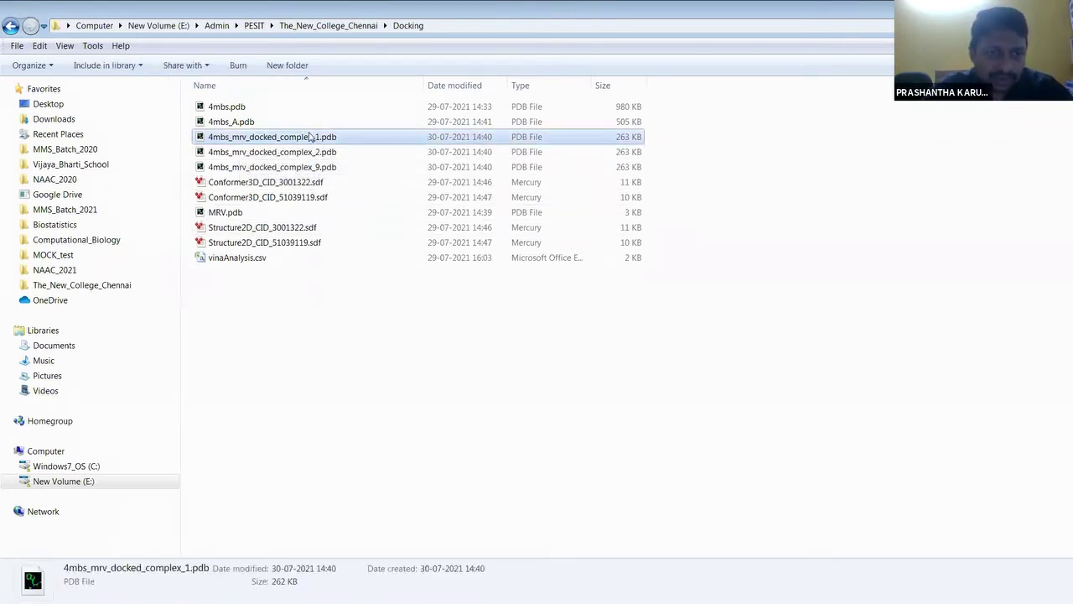
left_click(306, 379)
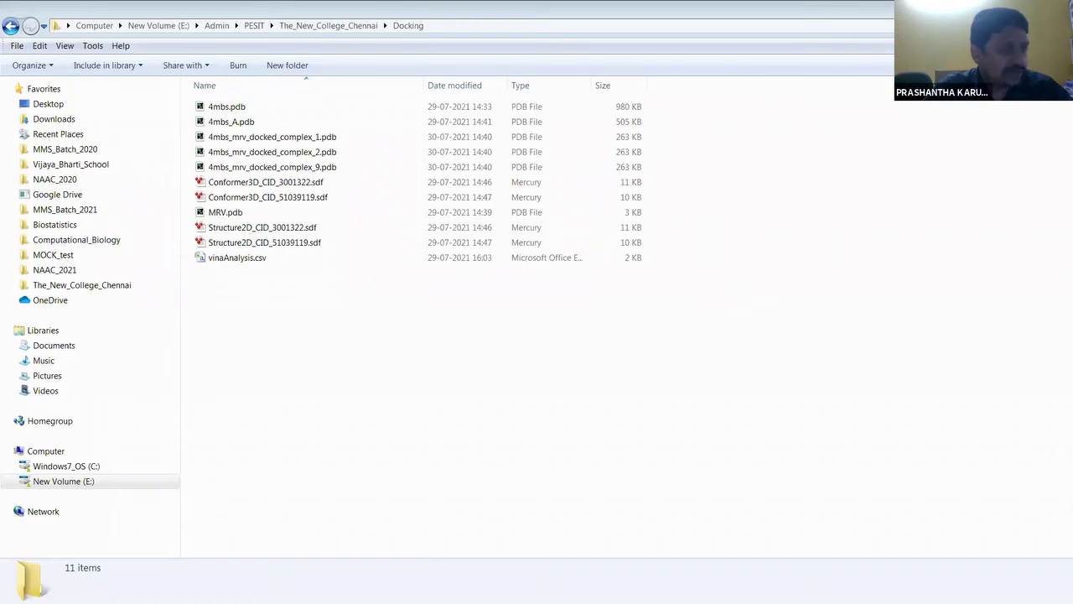
key("alt+Tab")
Step: Open LigPlus_2020\LigPlus and switch the folder view to Large icons
left_click(240, 122)
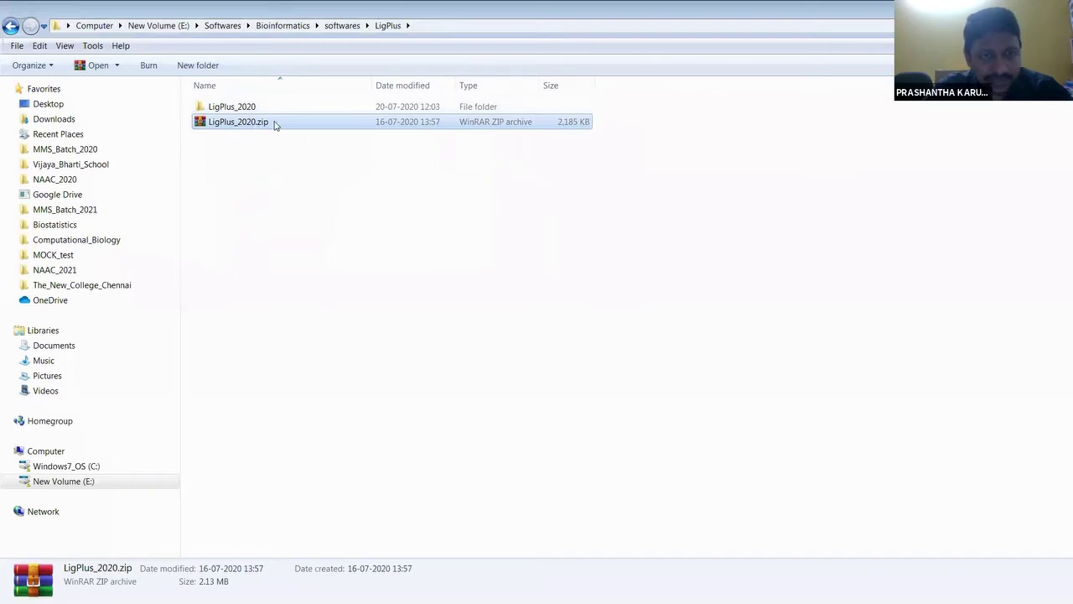
double_click(250, 109)
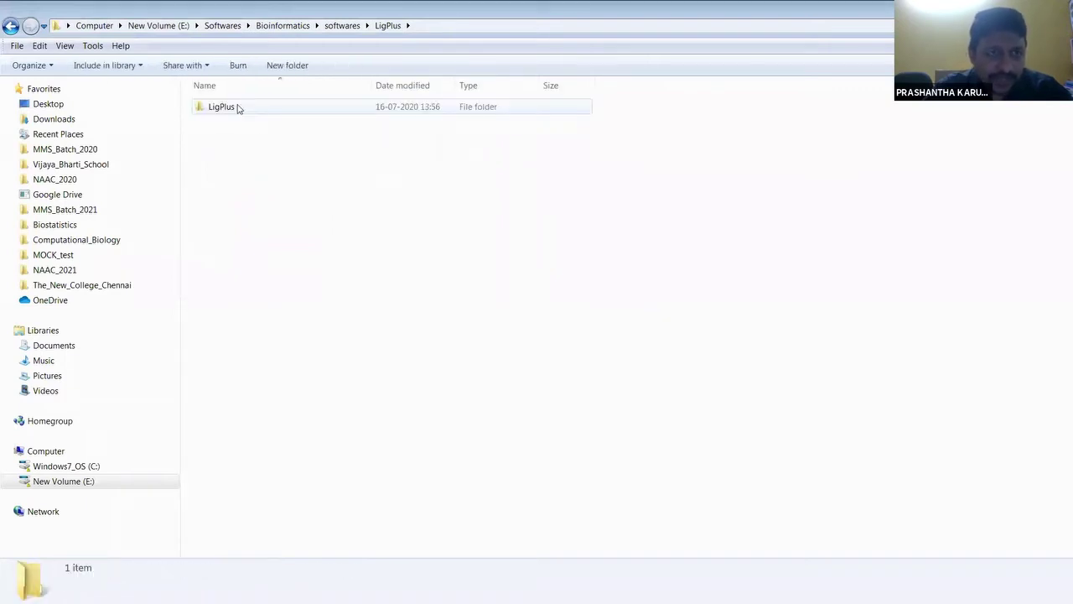
double_click(243, 108)
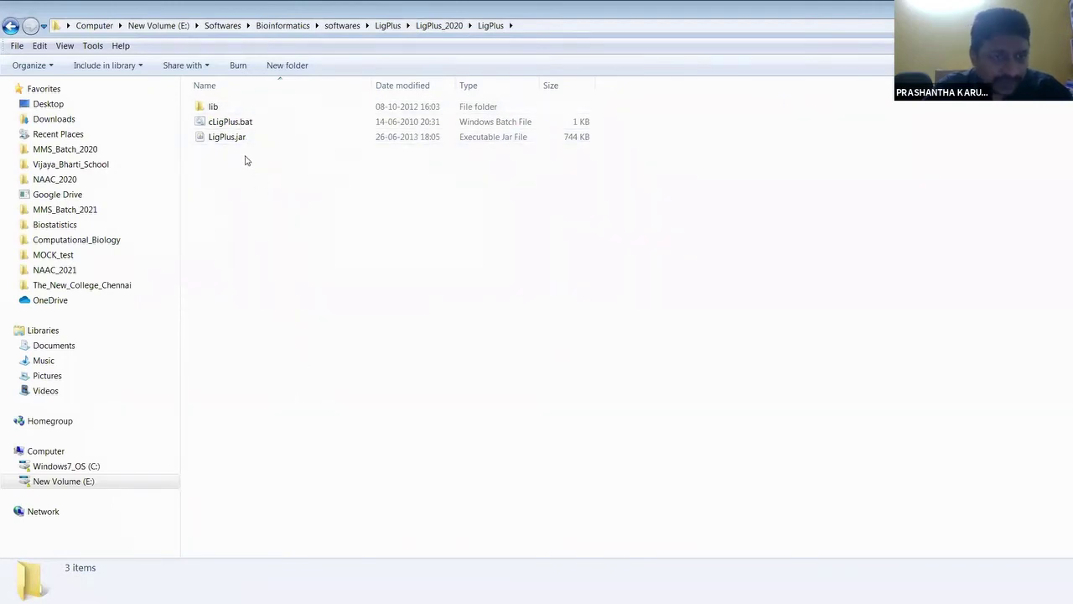
left_click(216, 138)
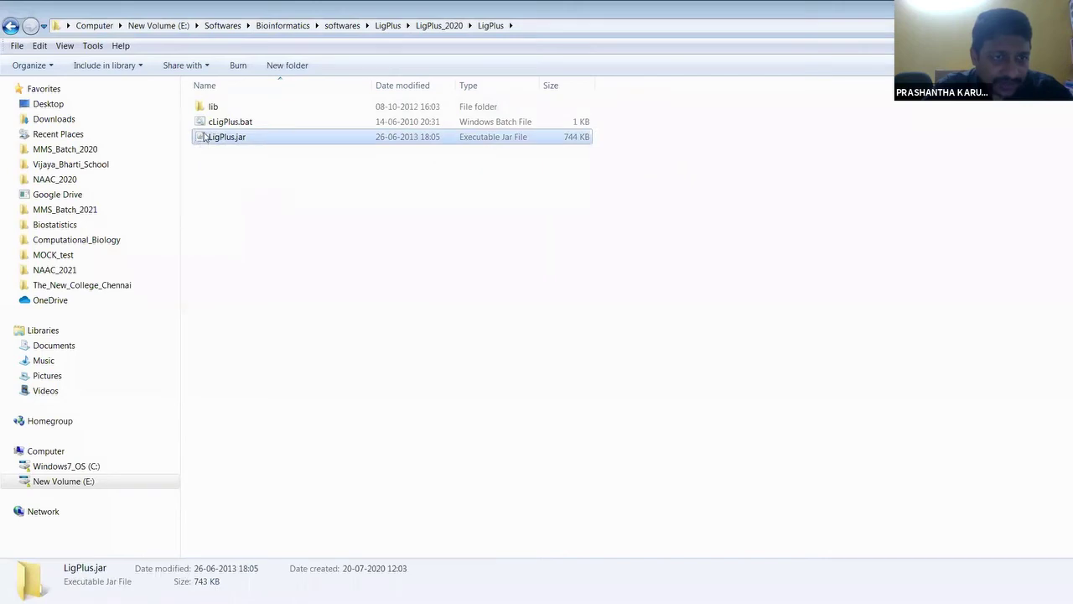
left_click(989, 65)
left_click(973, 88)
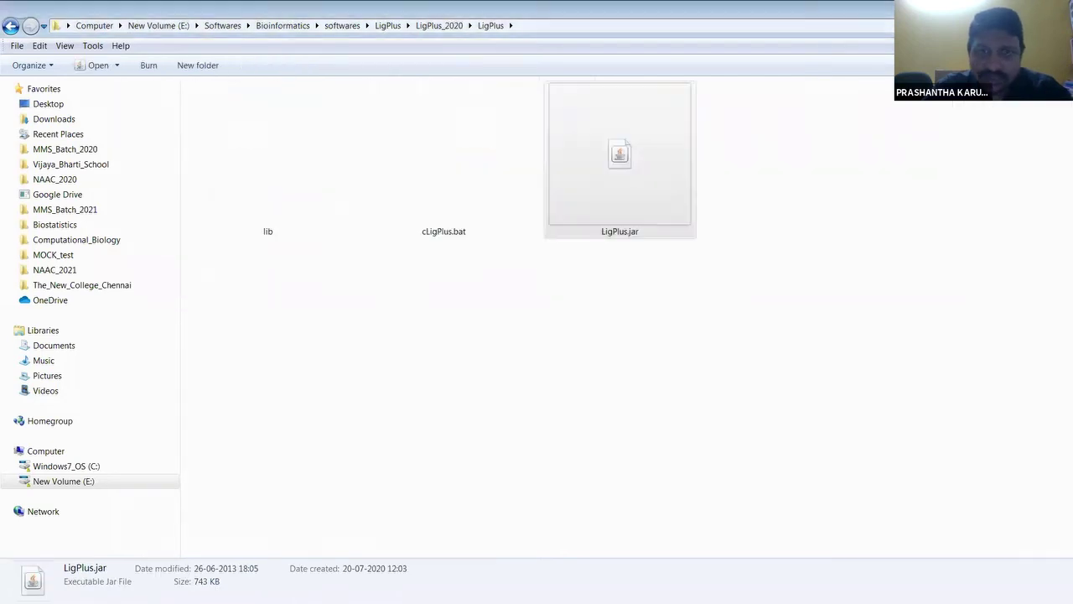
Step: Launch LigPlus.jar with Java(TM) Platform SE binary via Open with
left_click(622, 158)
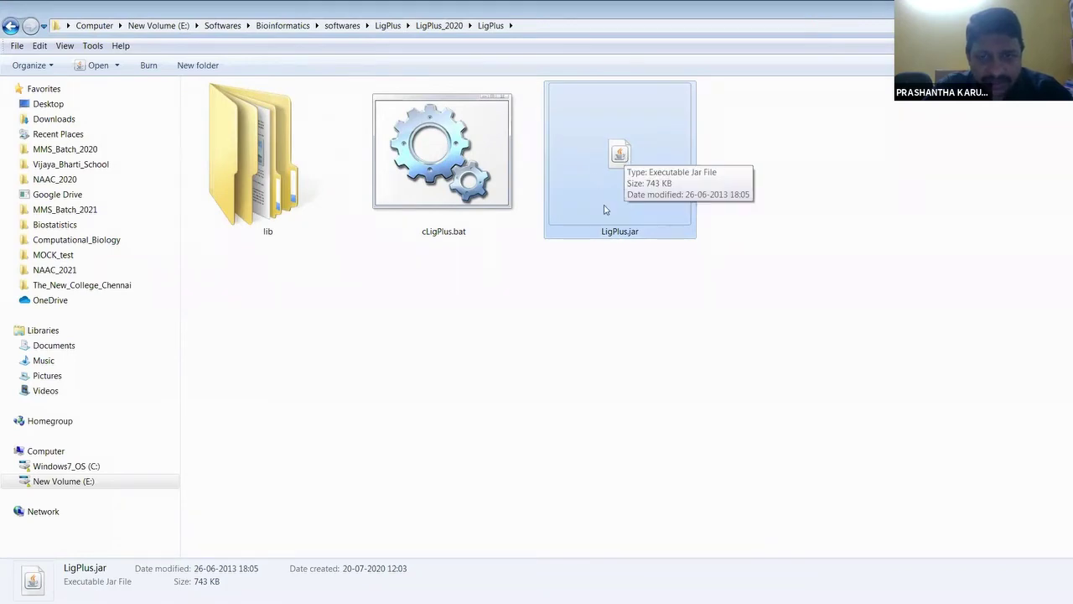
right_click(605, 207)
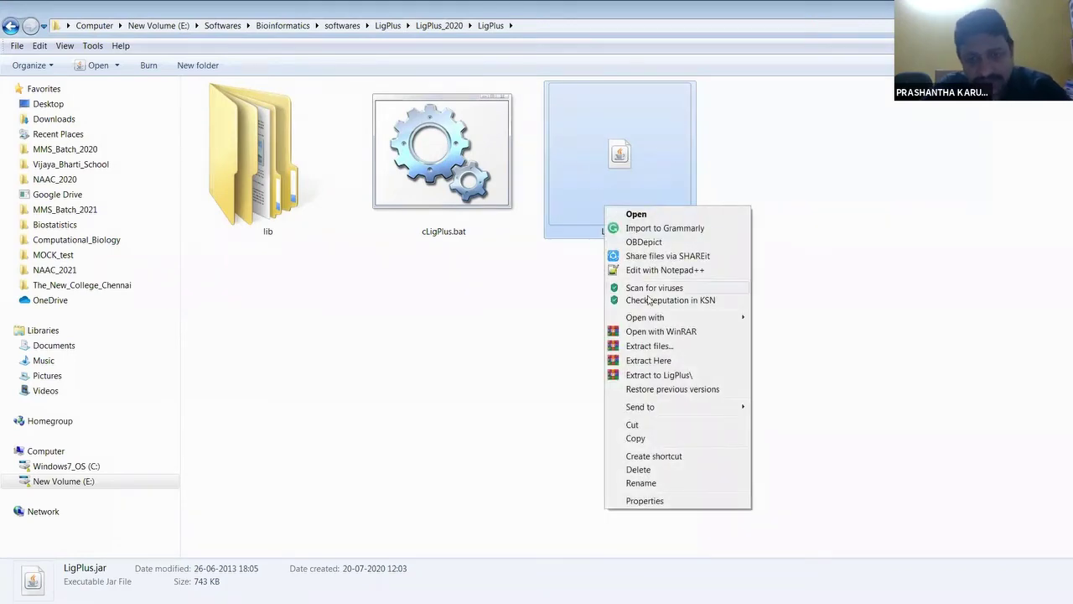
mouse_move(660, 318)
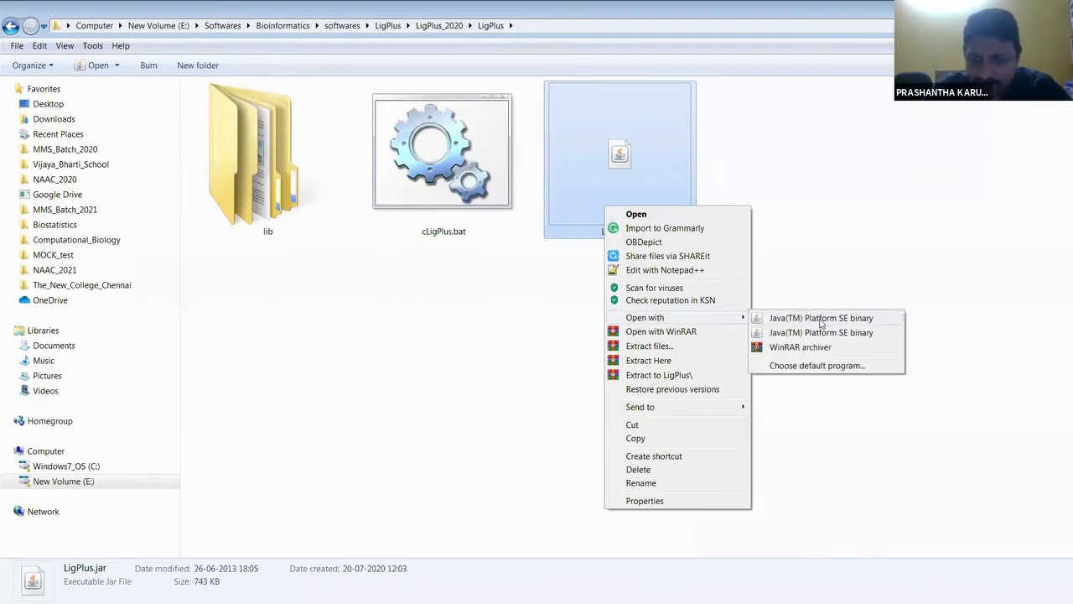
left_click(820, 322)
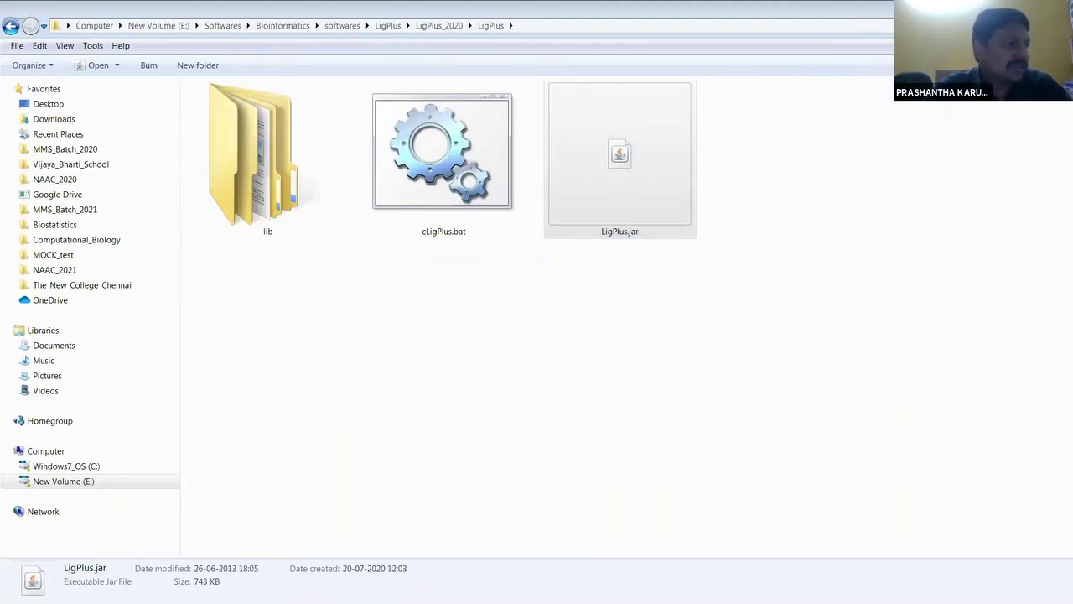
Step: Go back up to the softwares folder and return into LigPlus_2020\LigPlus
left_click(465, 305)
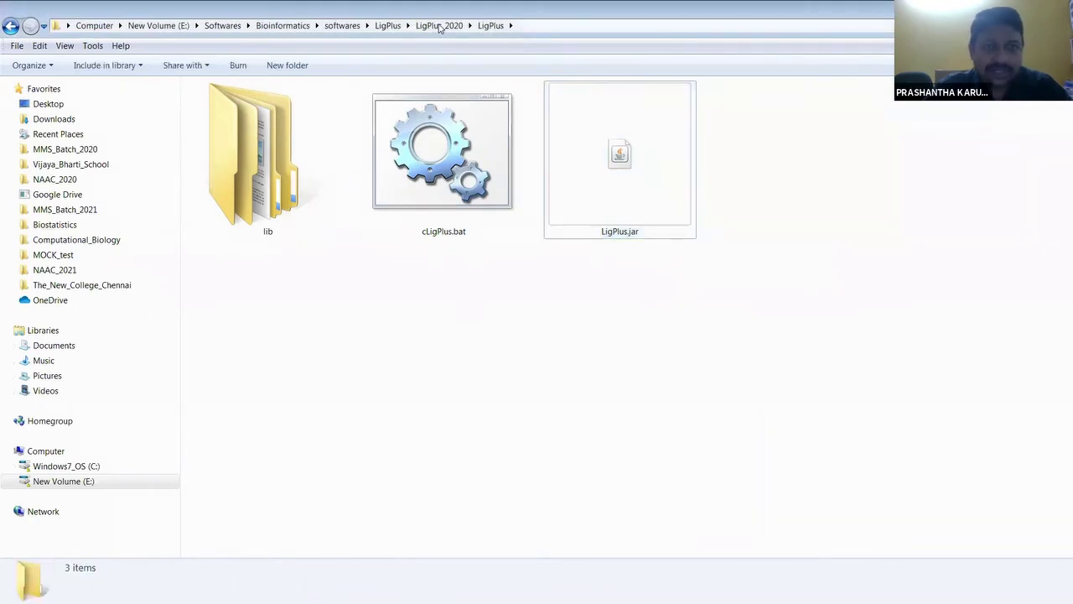
left_click(439, 25)
left_click(388, 25)
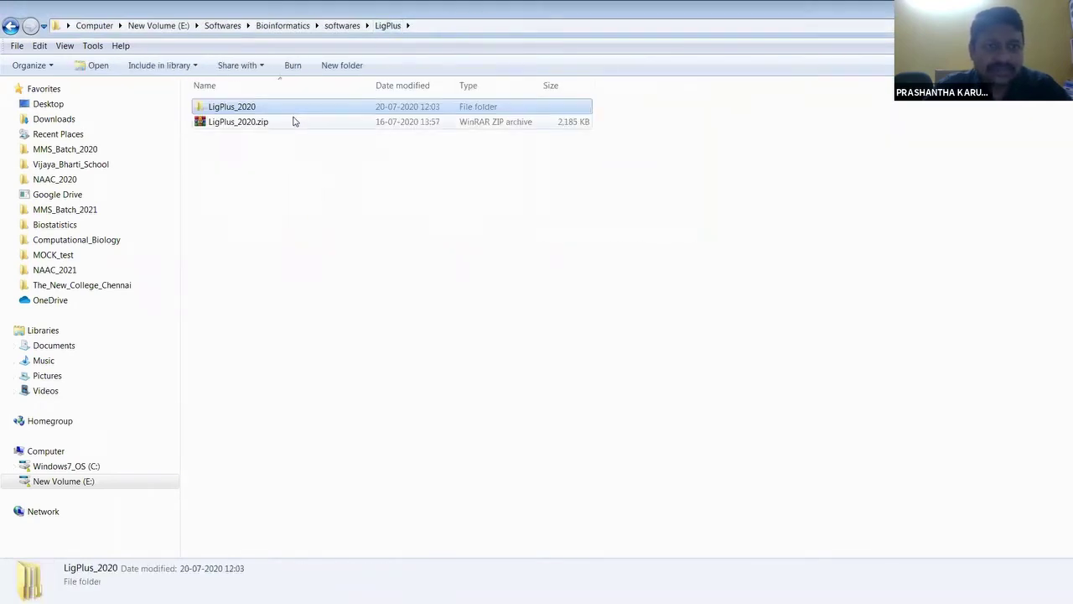
left_click(342, 25)
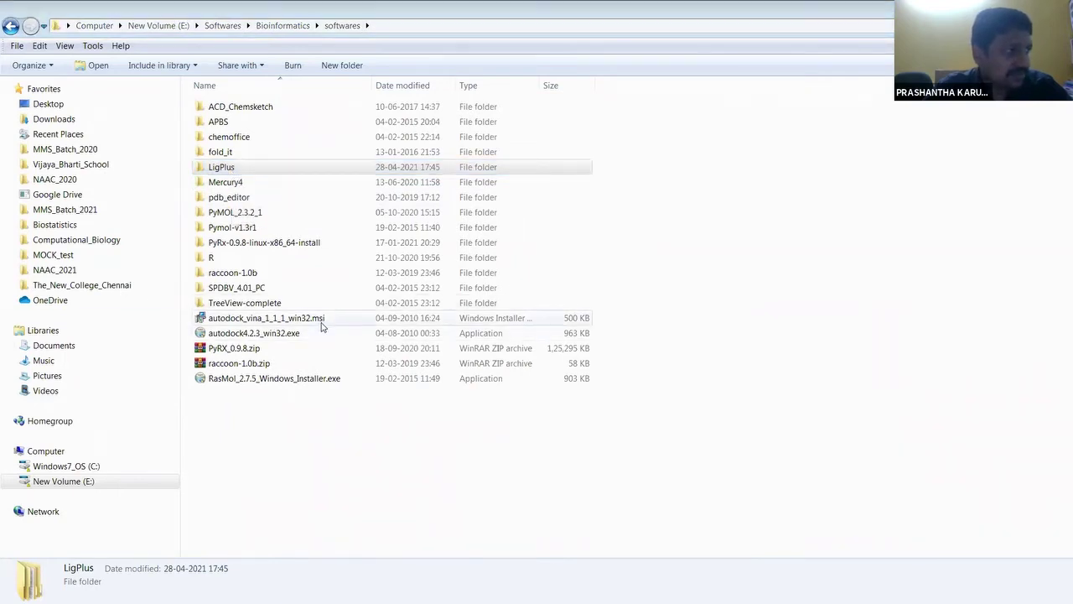
left_click(228, 168)
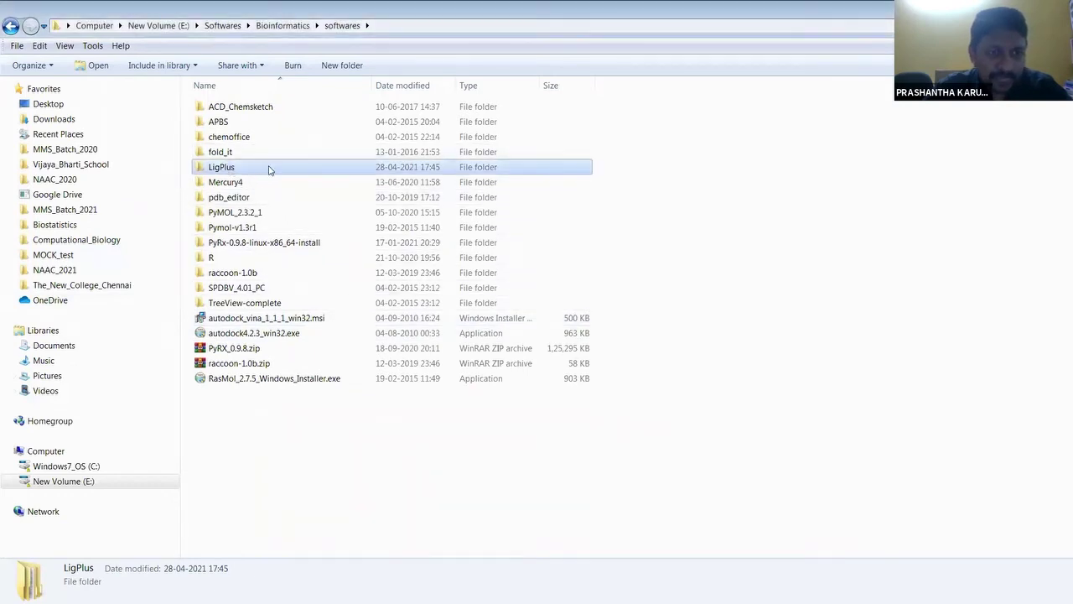
double_click(269, 170)
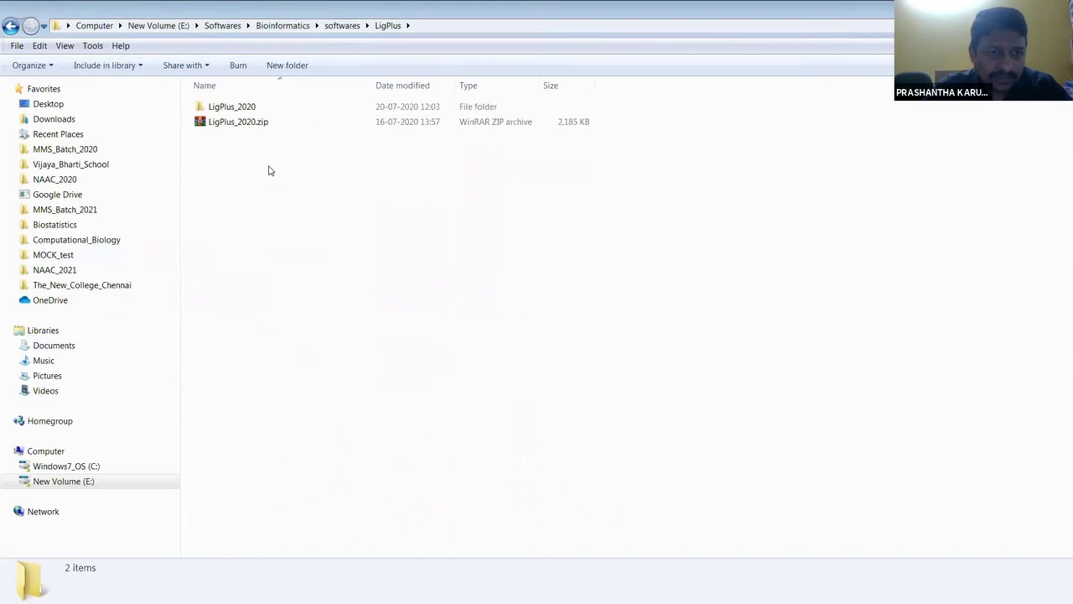
double_click(241, 113)
double_click(240, 110)
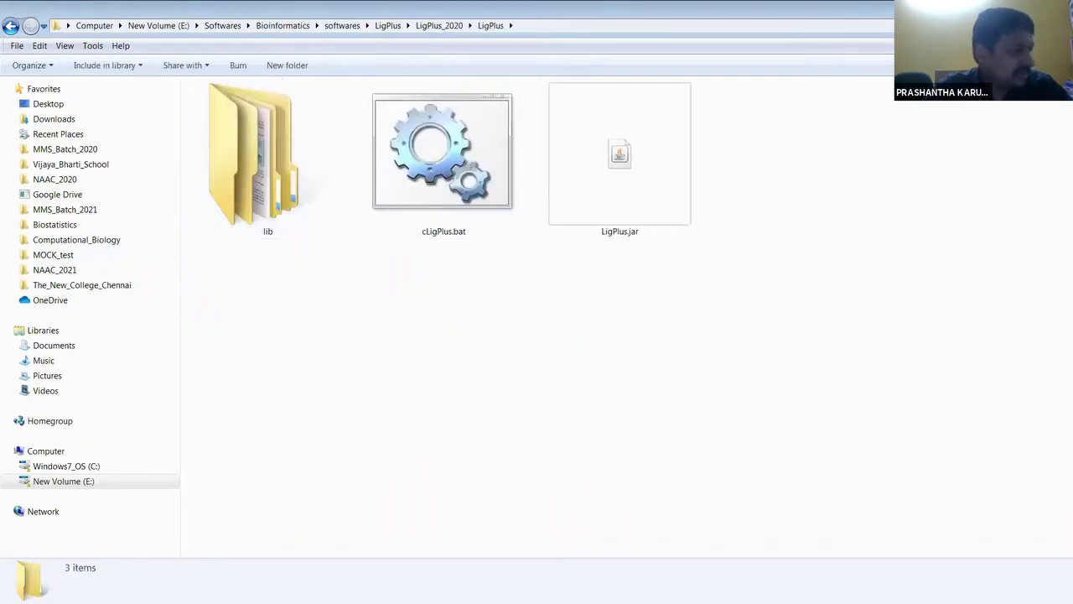
Step: In Firefox, type ligpl in the address bar and go to the LIGPLOT home page
key("alt+Tab")
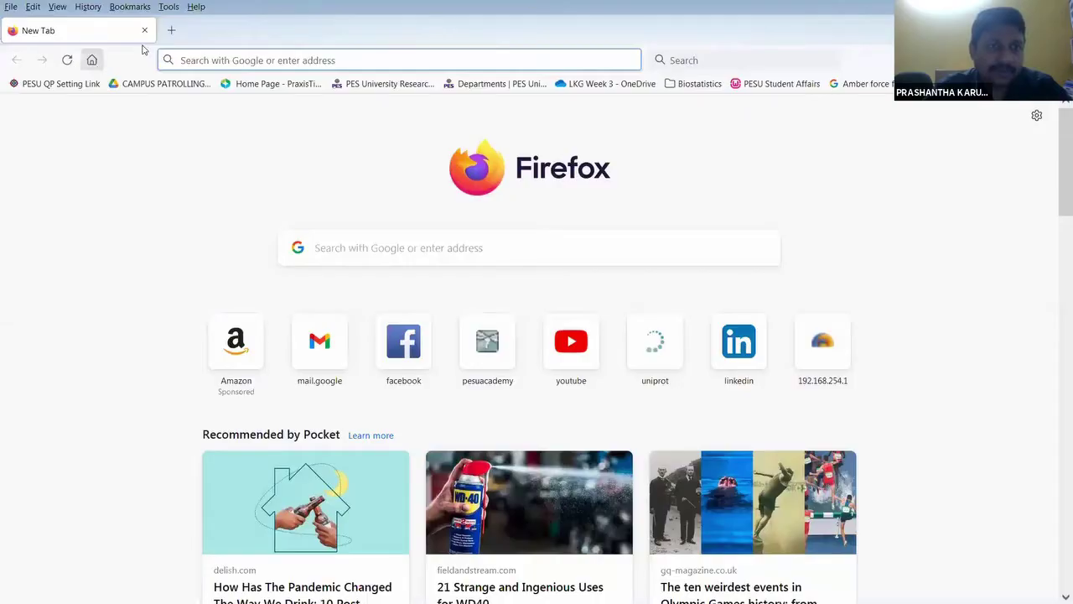
type("ligpl")
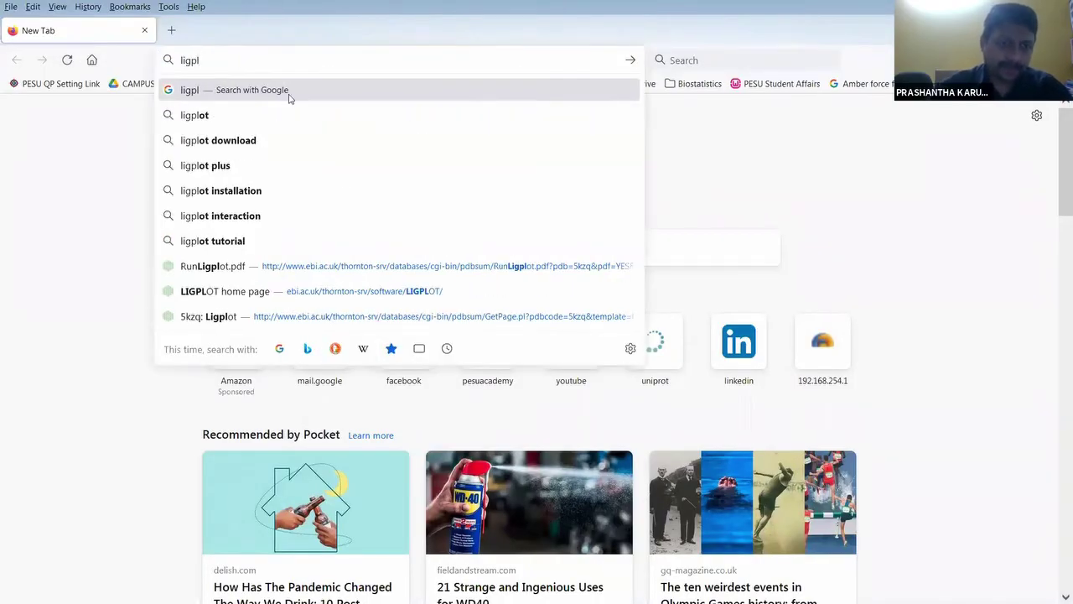
left_click(387, 292)
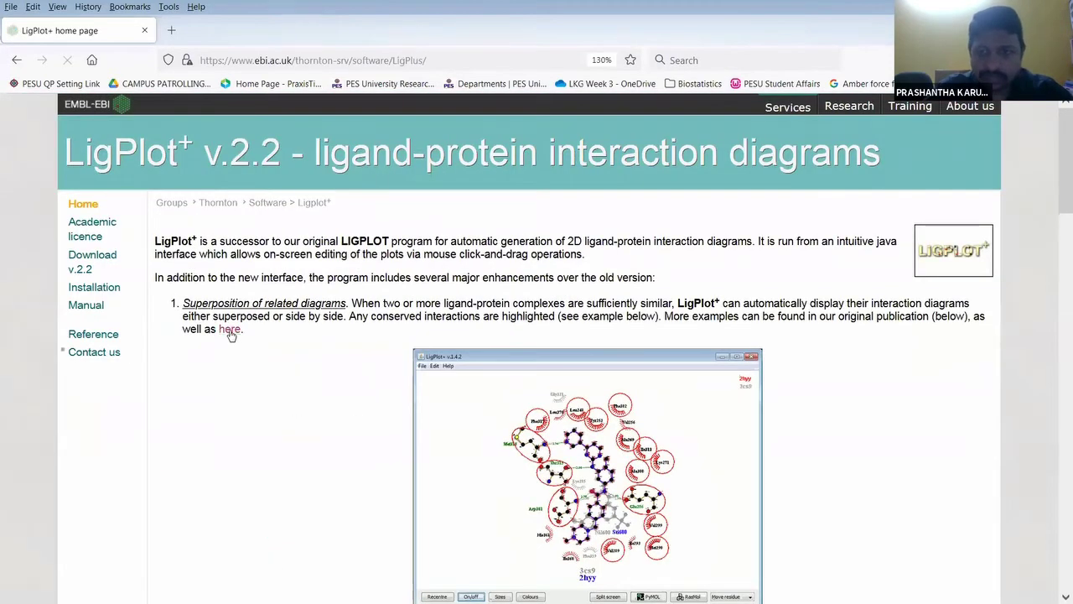
scroll(702, 427, "down", 5)
scroll(696, 419, "down", 5)
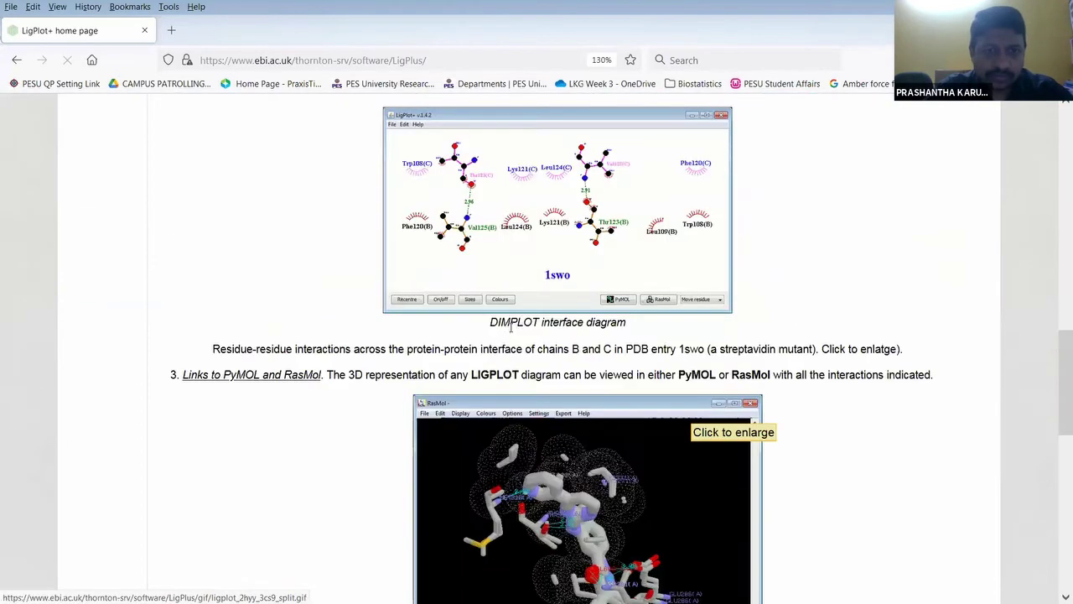
scroll(99, 260, "up", 6)
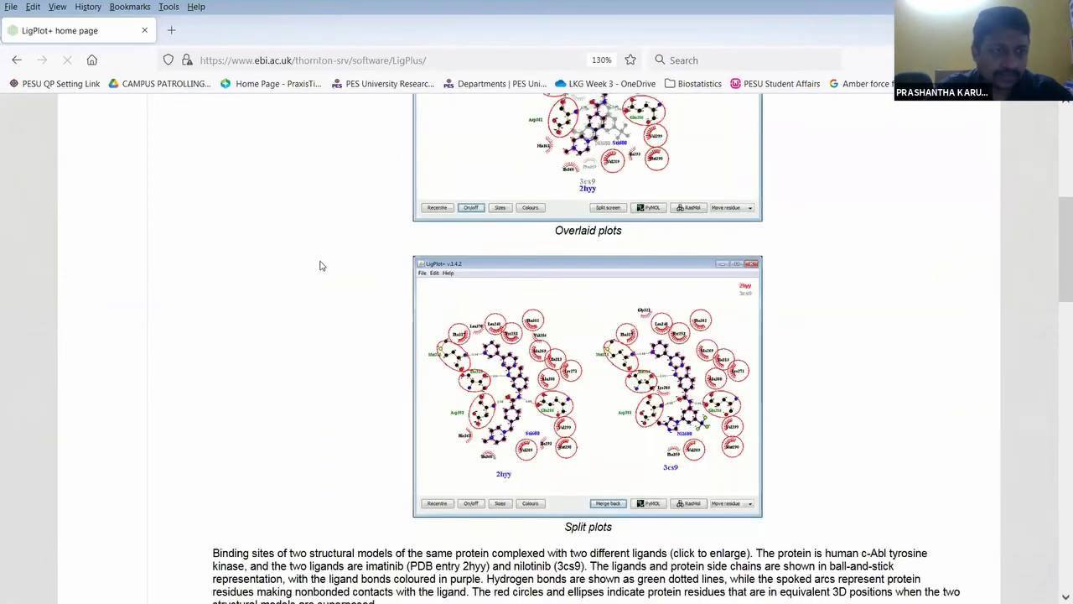
scroll(319, 264, "up", 10)
Step: Open the LigPlot+ v2.2 download page and fill the e-mail field with the saved address
left_click(86, 254)
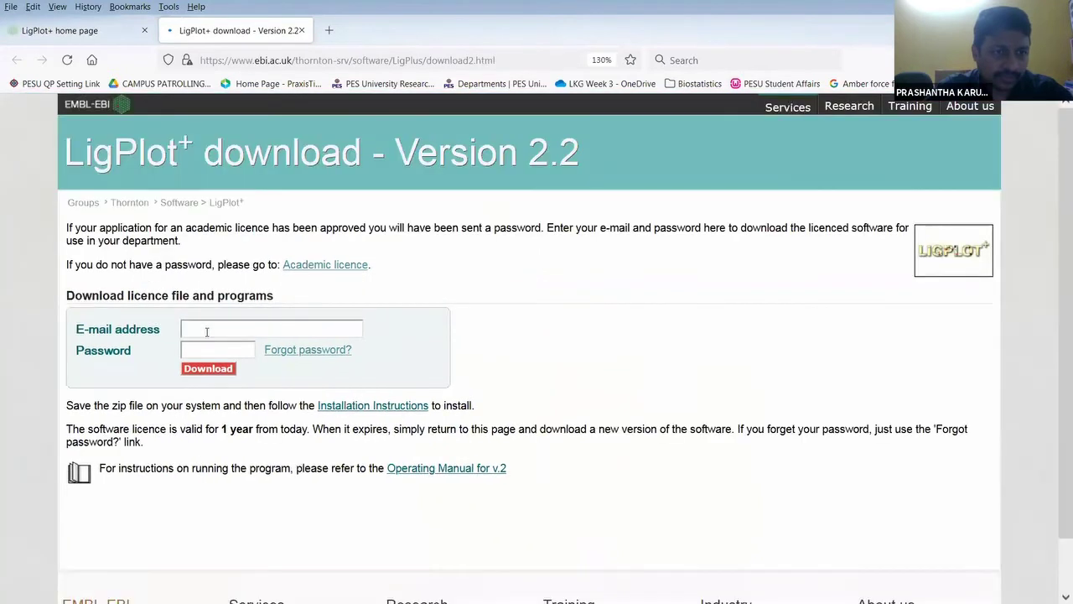
left_click(207, 332)
left_click(268, 375)
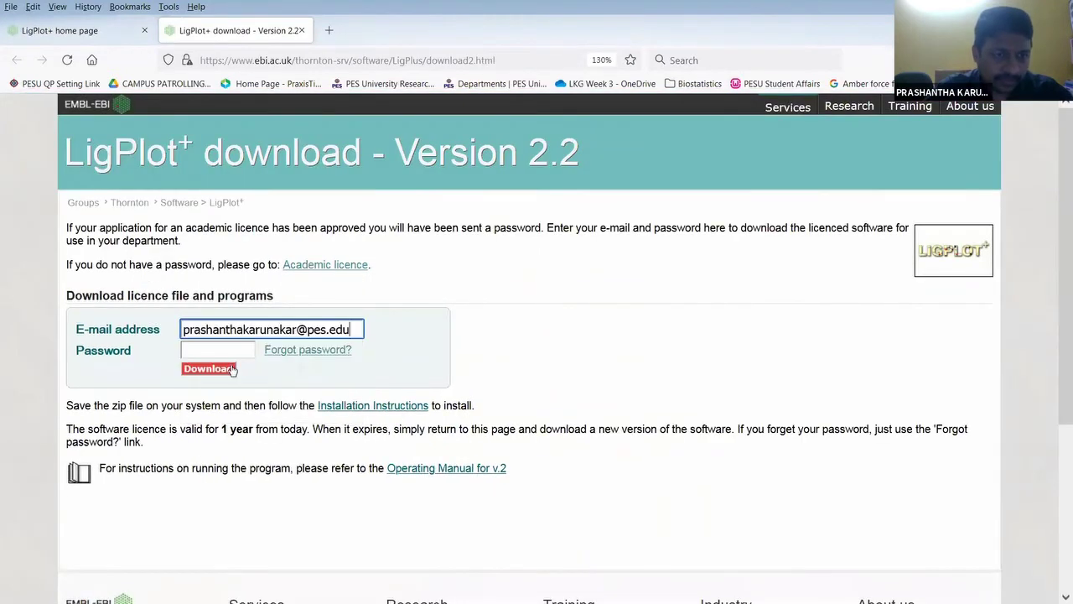
left_click(240, 347)
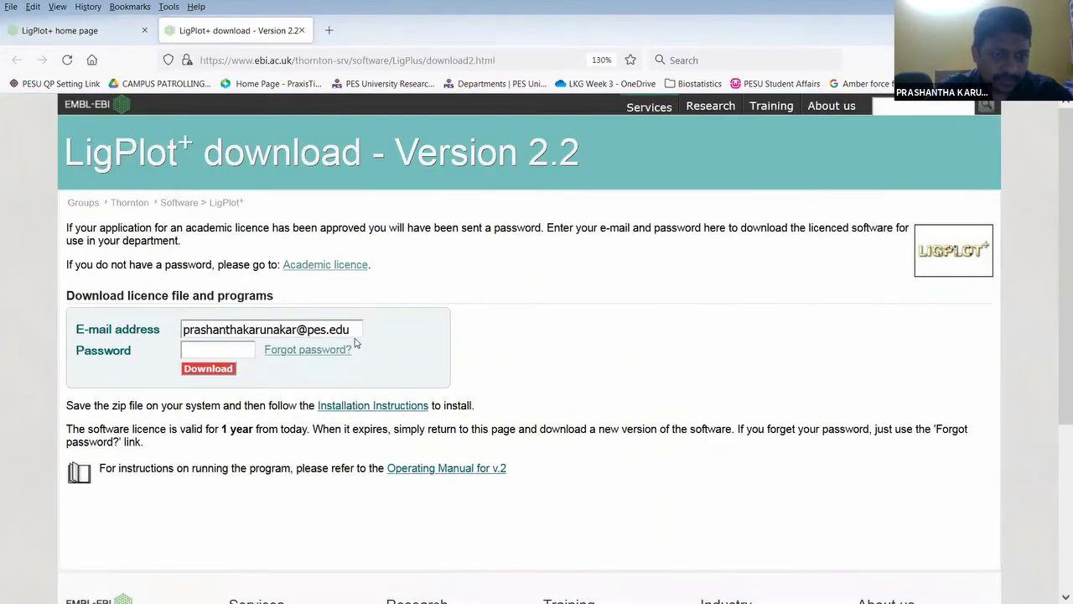
left_click_drag(356, 331, 144, 329)
key("ctrl+c")
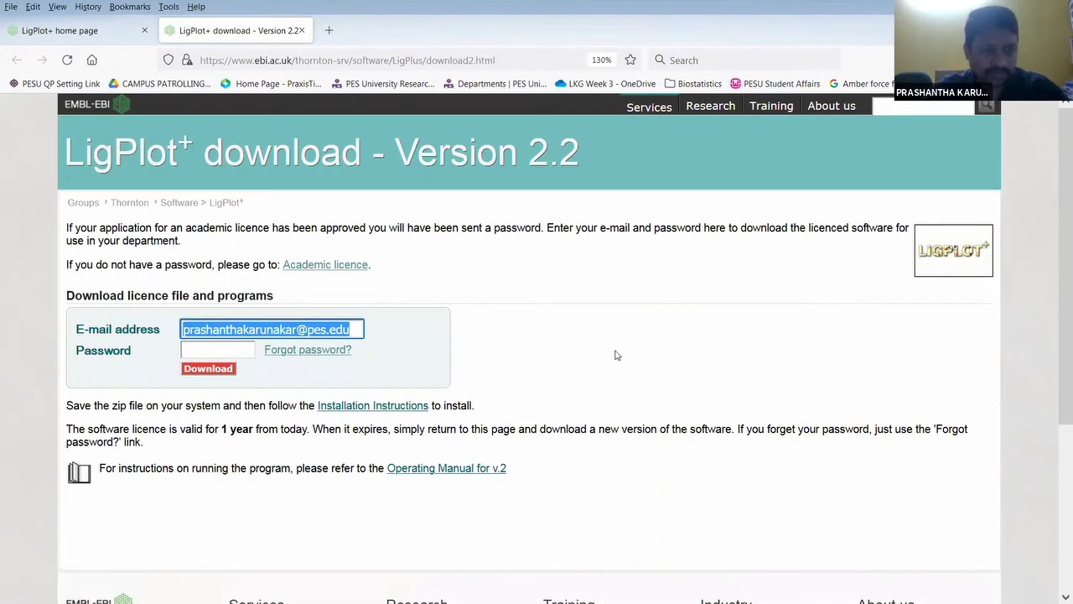
left_click(618, 355)
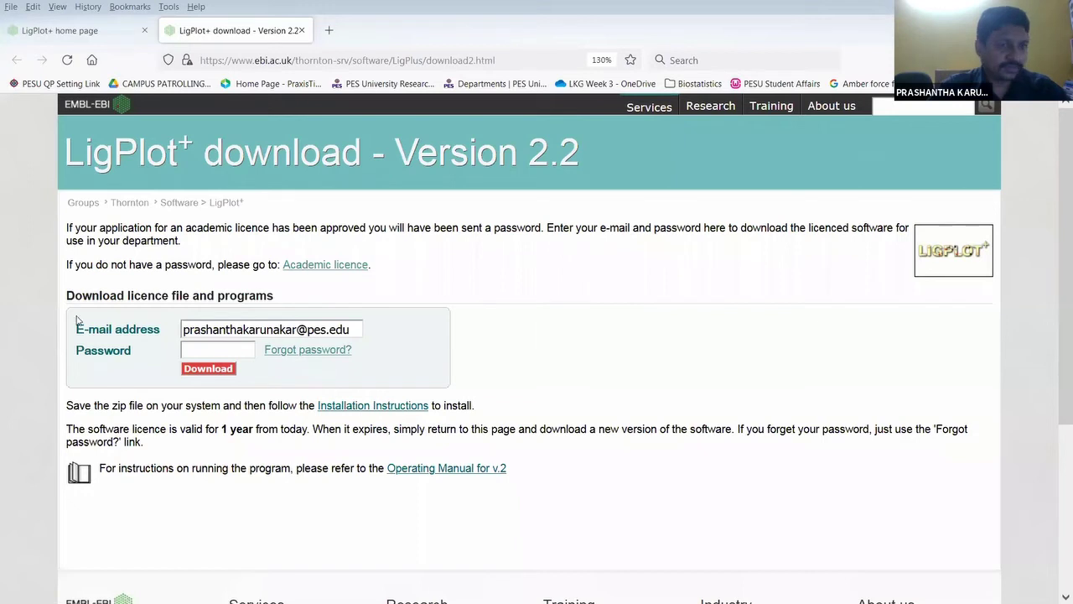
Step: Have the LigPlot+ password e-mailed to the saved registered address, then go to the Thornton group's Software page
left_click(288, 356)
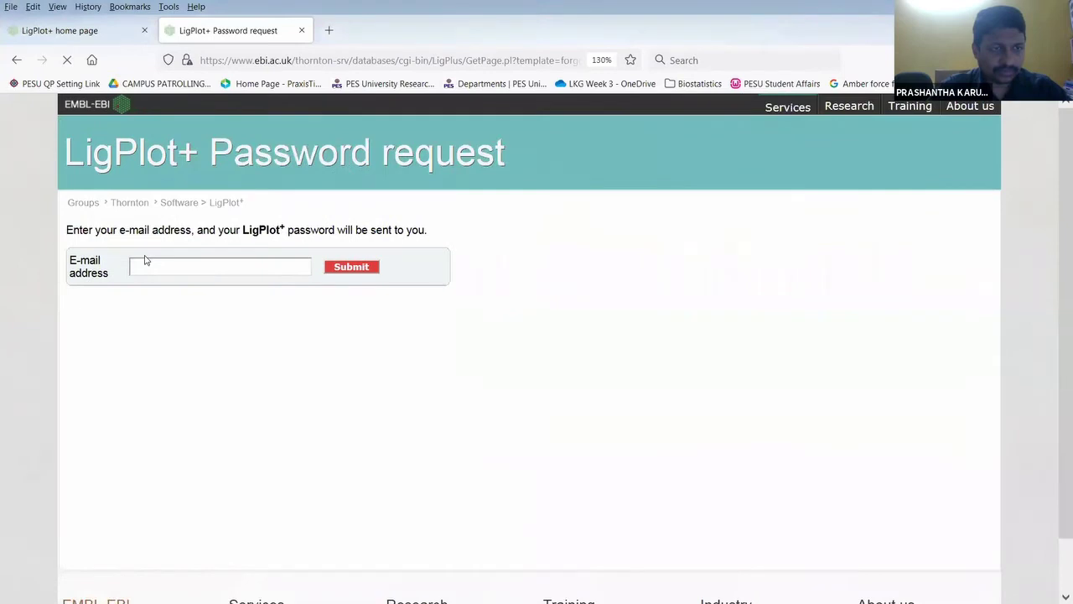
left_click(147, 265)
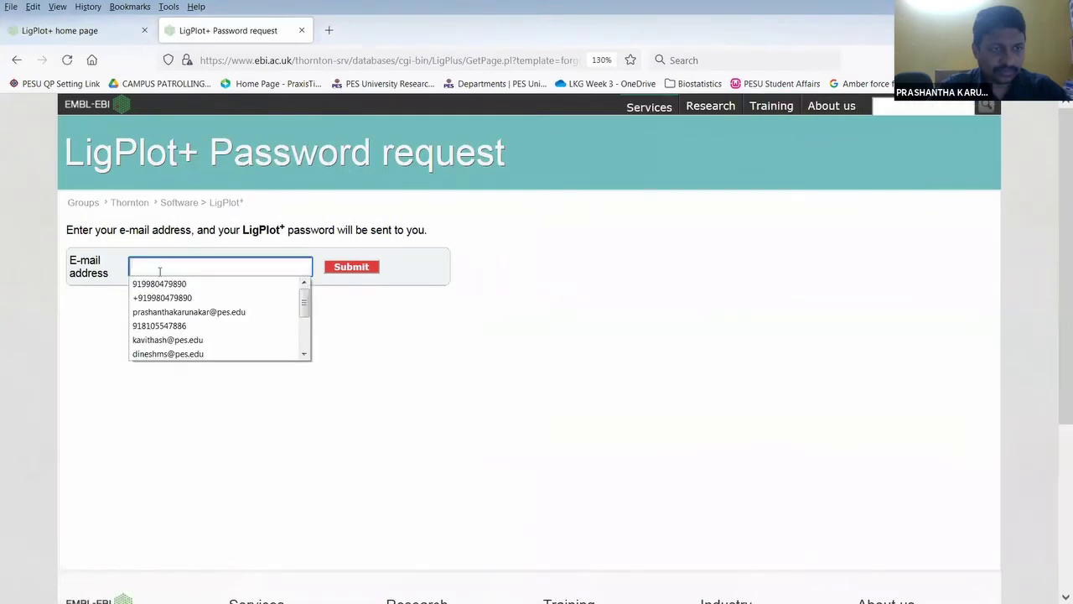
left_click(210, 311)
left_click(351, 268)
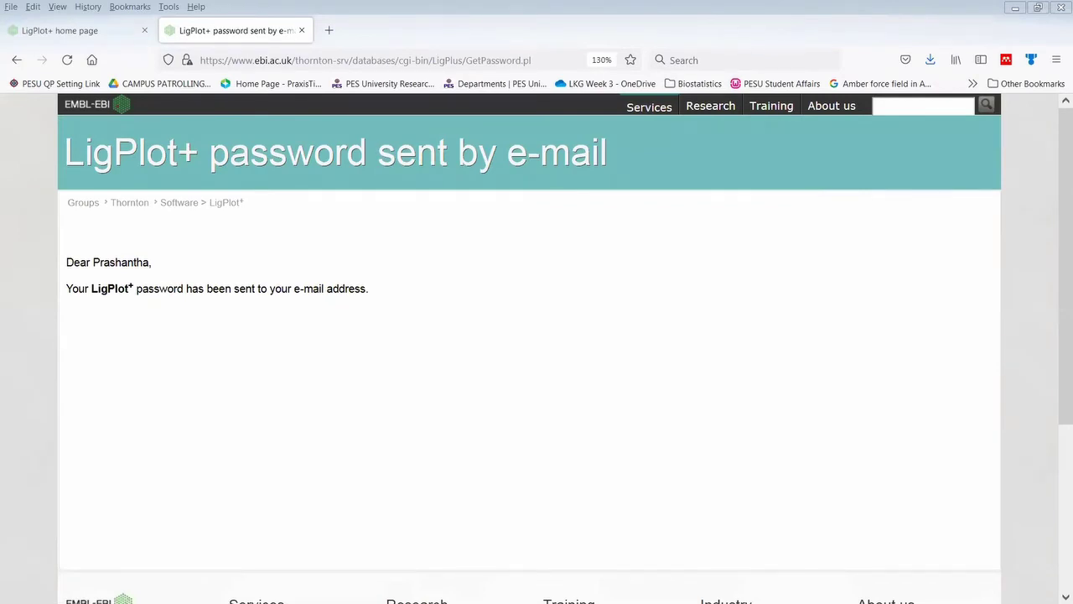
left_click(176, 203)
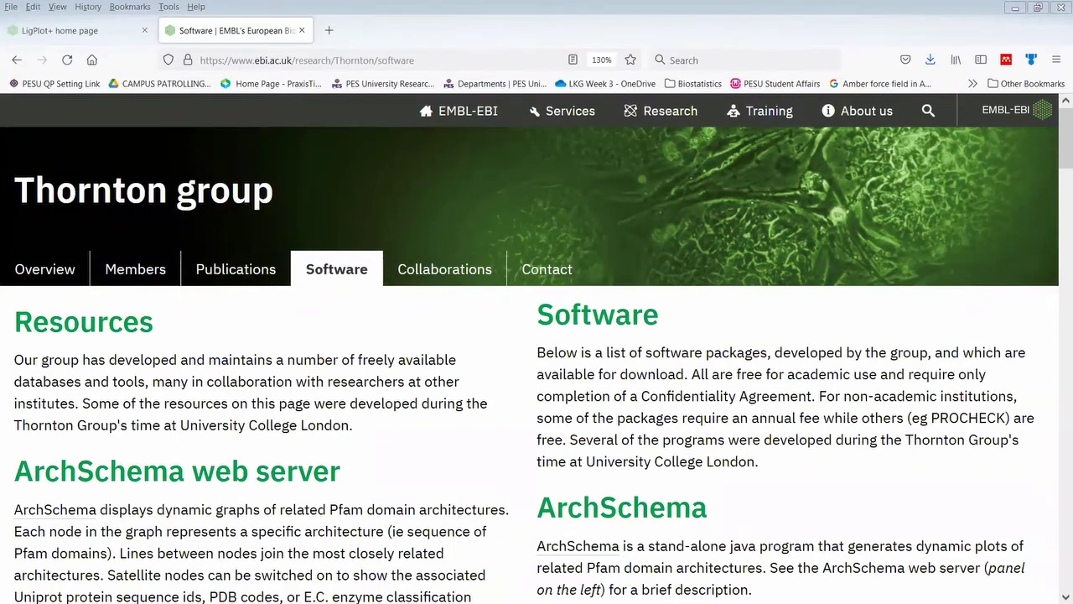
Step: Fill the download form's e-mail field from saved entries and clear a wrongly pasted password
key("alt+Tab")
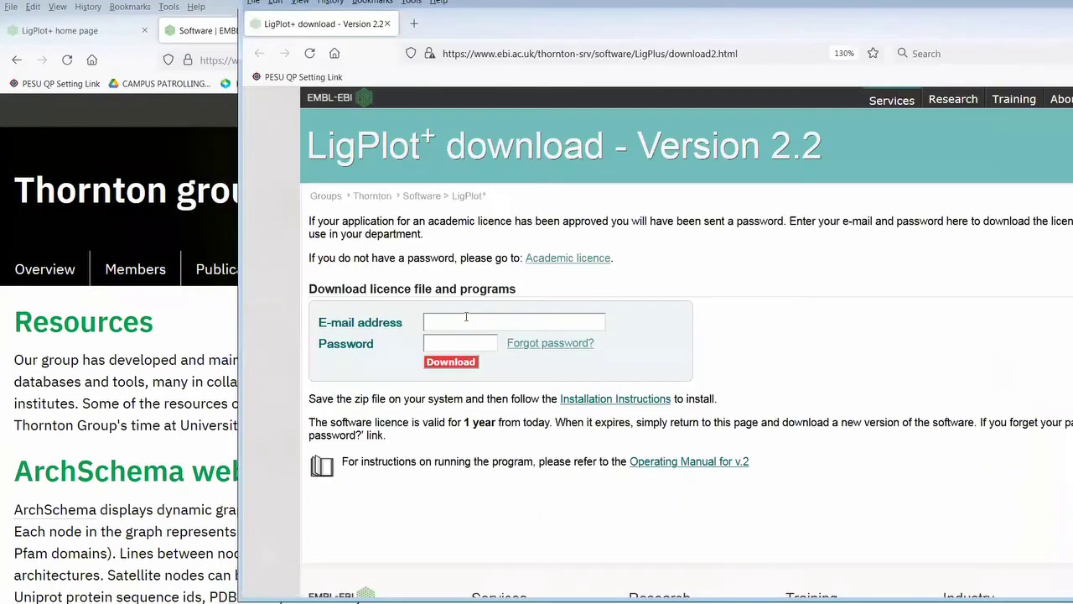
left_click(454, 322)
left_click(460, 361)
left_click(447, 345)
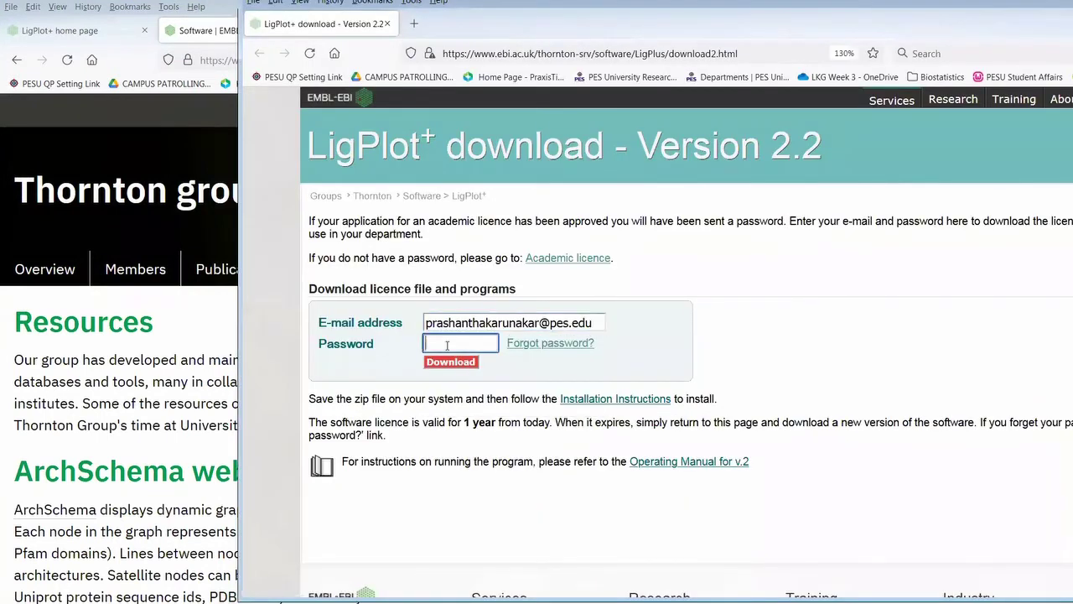
key("ctrl+v")
key("ctrl+a")
key("BackSpace")
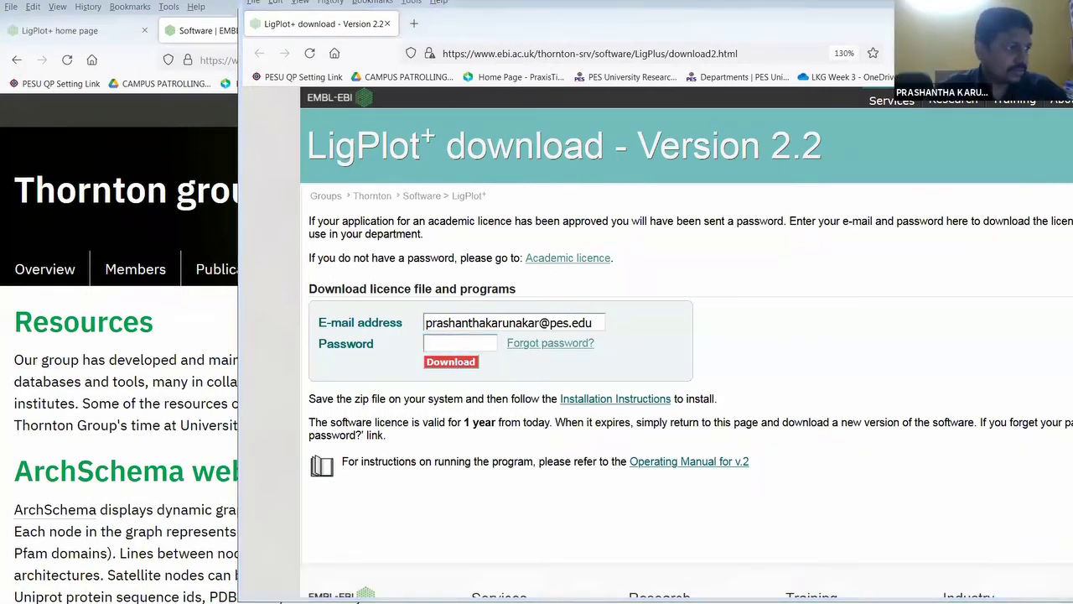
Step: Enter the mailed account password, request the LigPlus.zip download, and restore the browser window
left_click(450, 343)
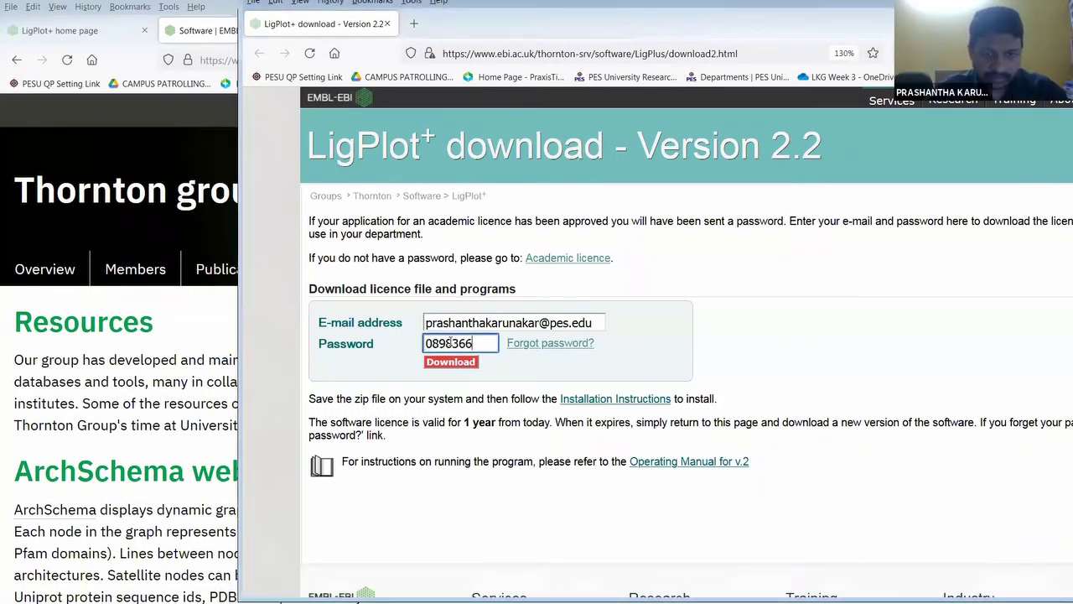
left_click(450, 362)
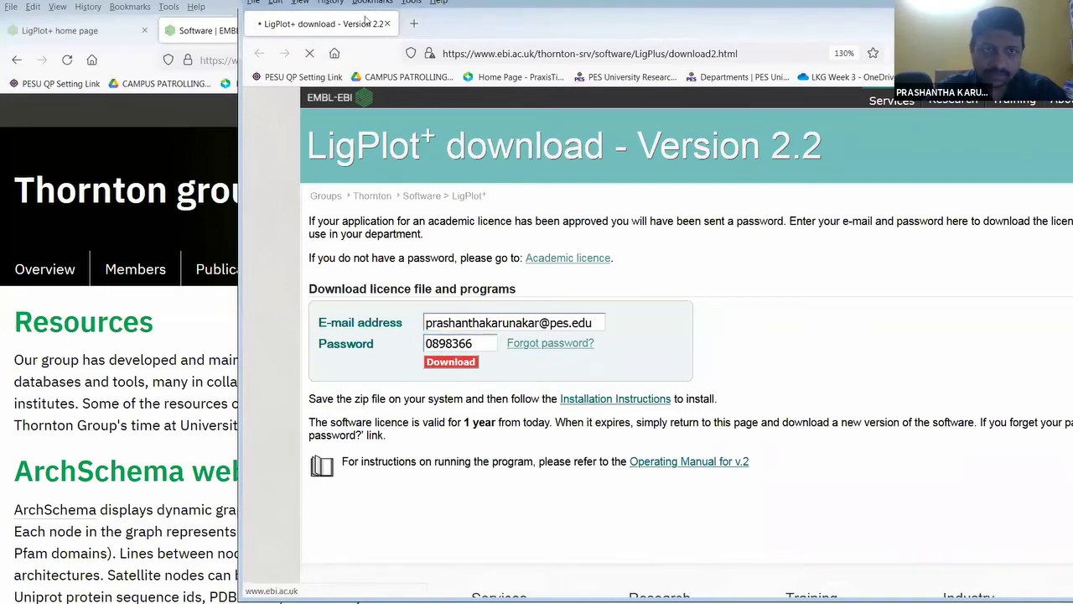
double_click(366, 18)
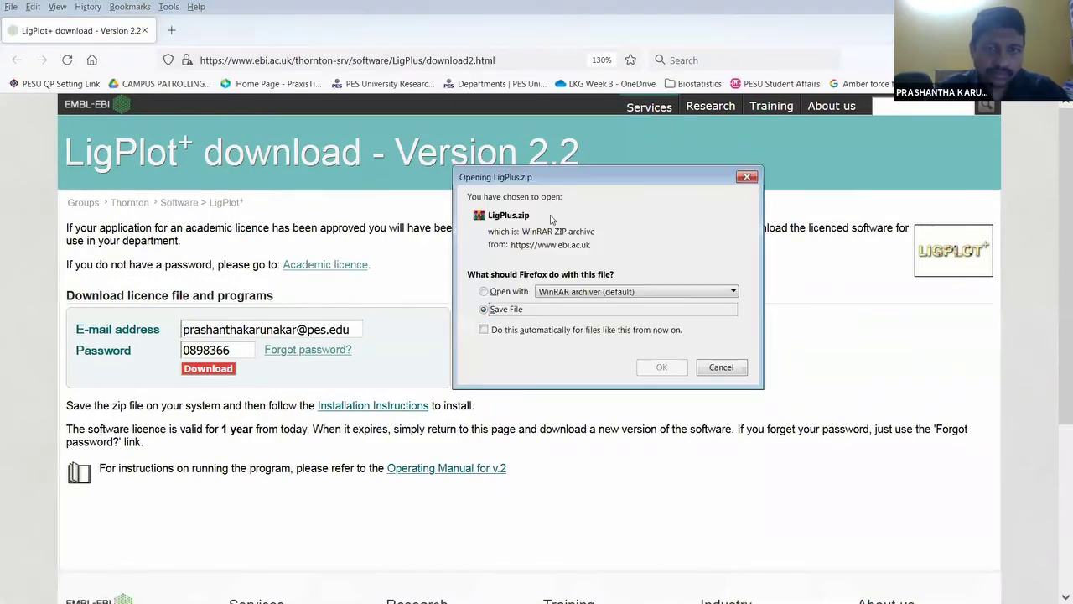
Step: Save the download to disk, choosing E:\Softwares\Bioinformatics\softwares\LigPlus as the location
left_click(662, 367)
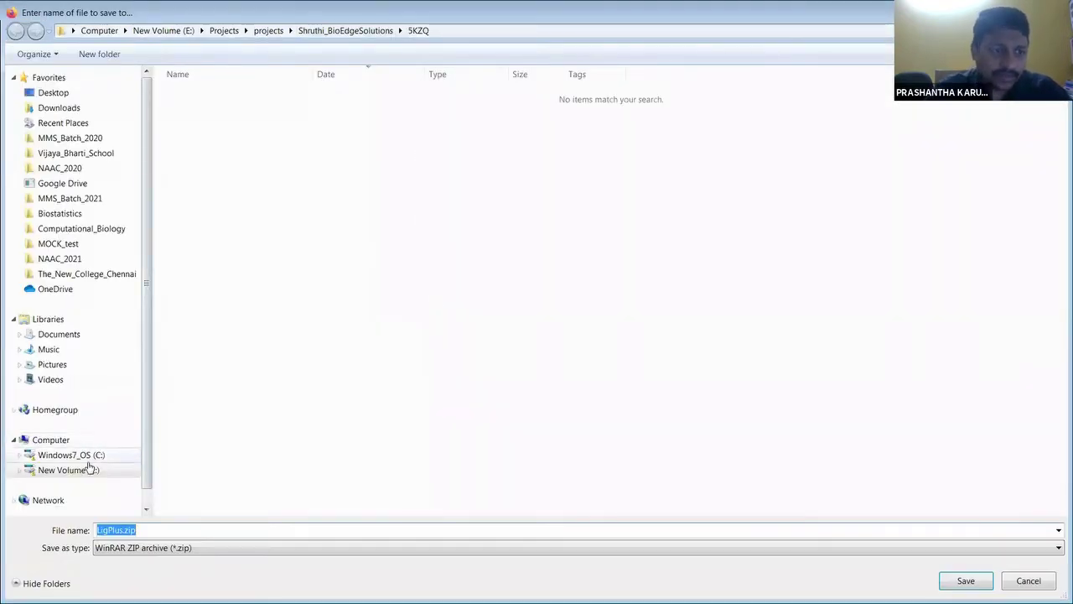
left_click(84, 469)
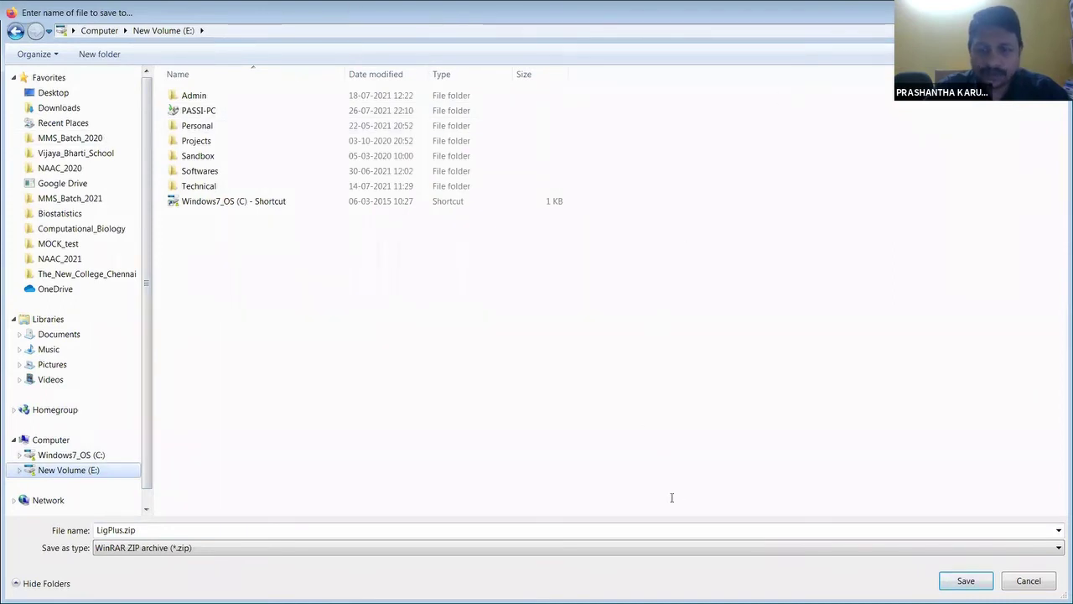
double_click(205, 169)
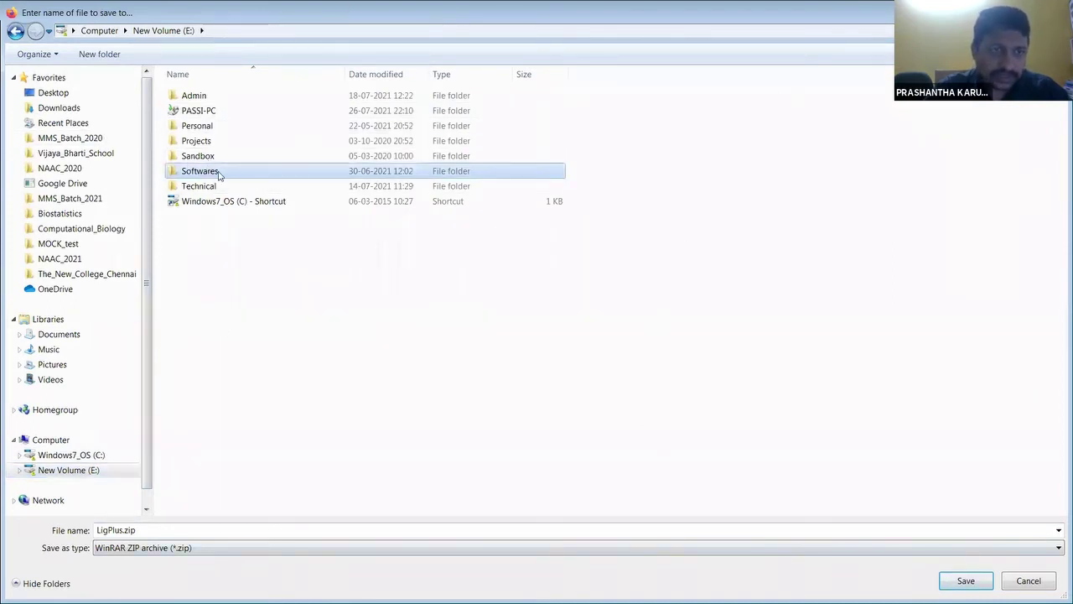
double_click(214, 96)
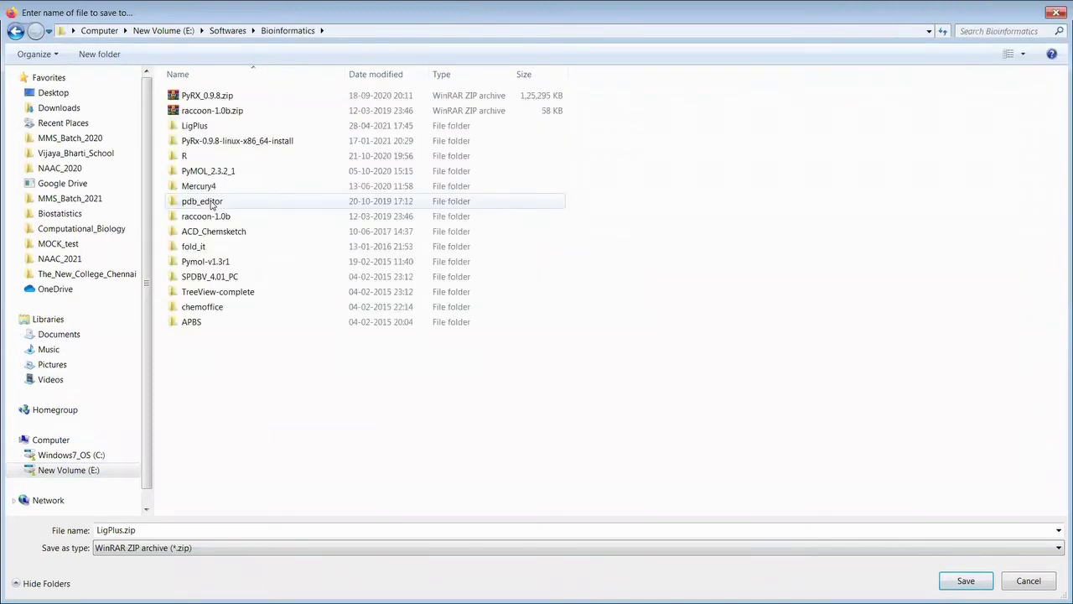
double_click(199, 126)
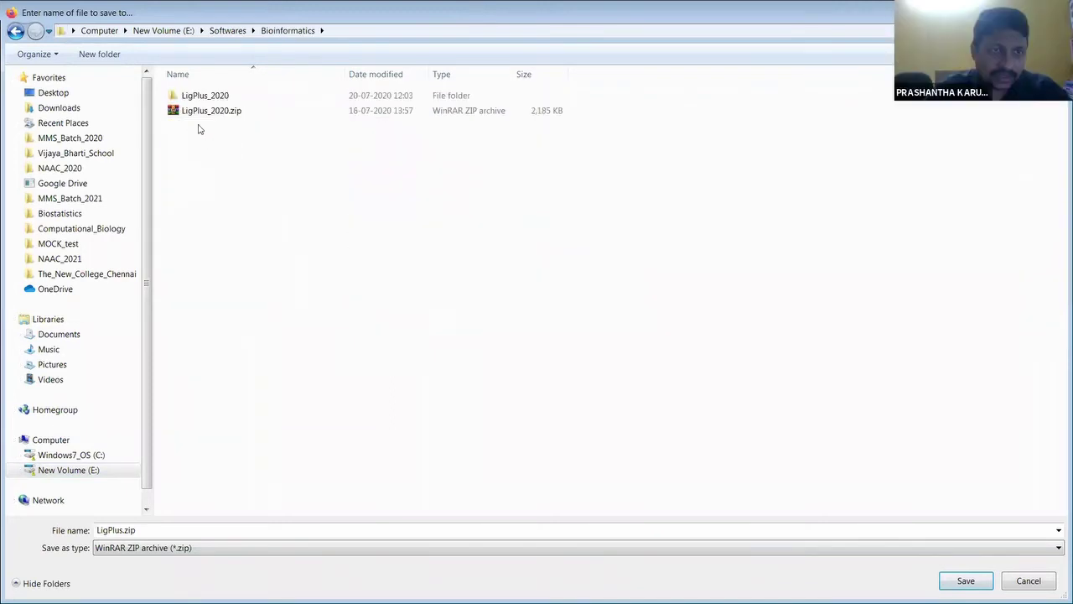
Step: Rename the file to LigPlus_July_2021.zip and save it into the LigPlus folder
double_click(122, 530)
left_click(121, 529)
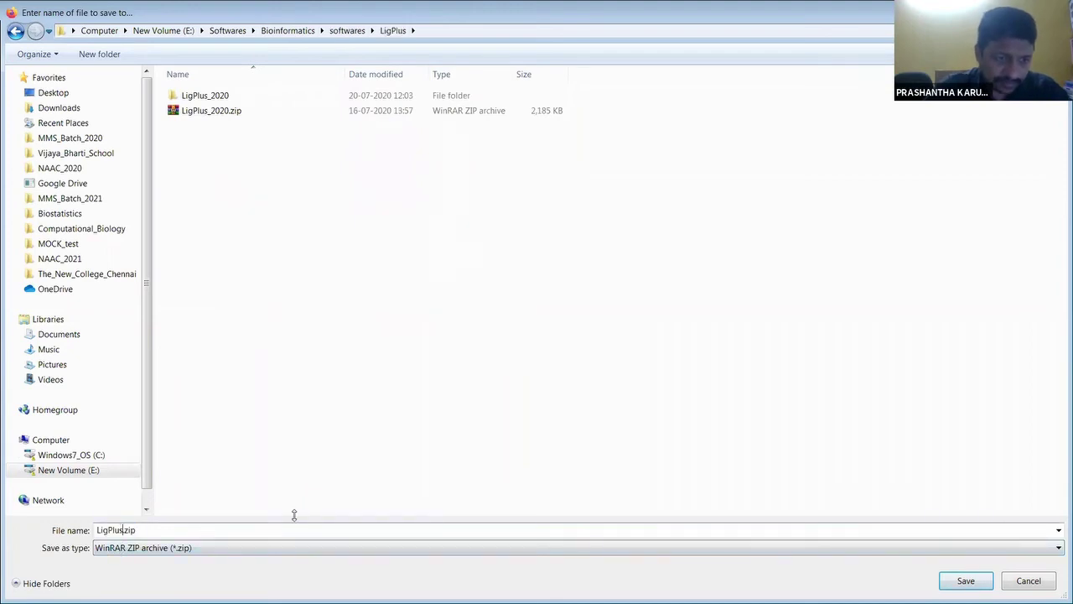
type("_")
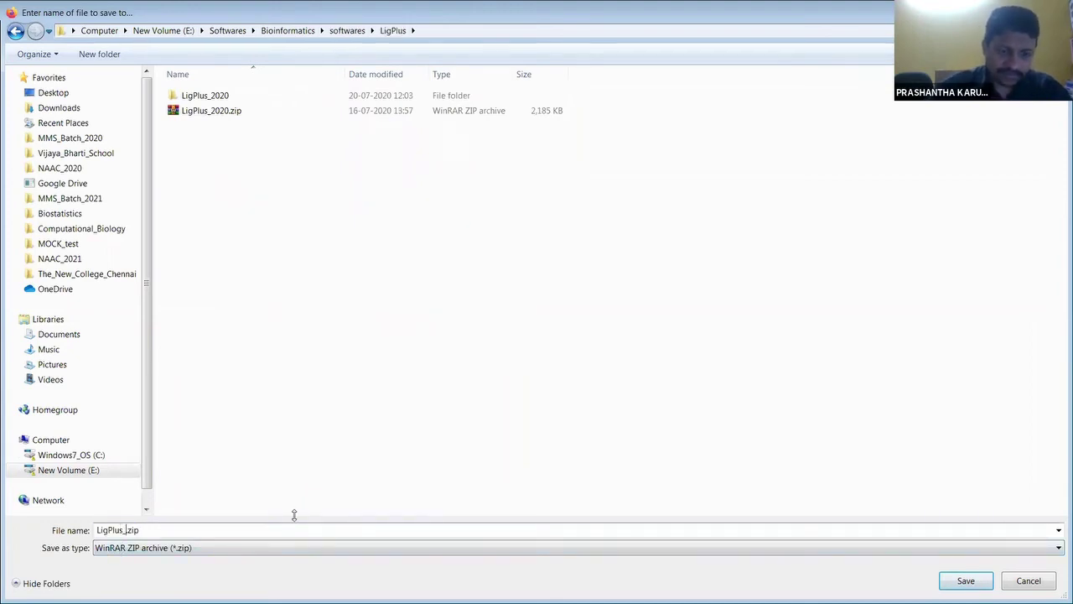
type("Jul")
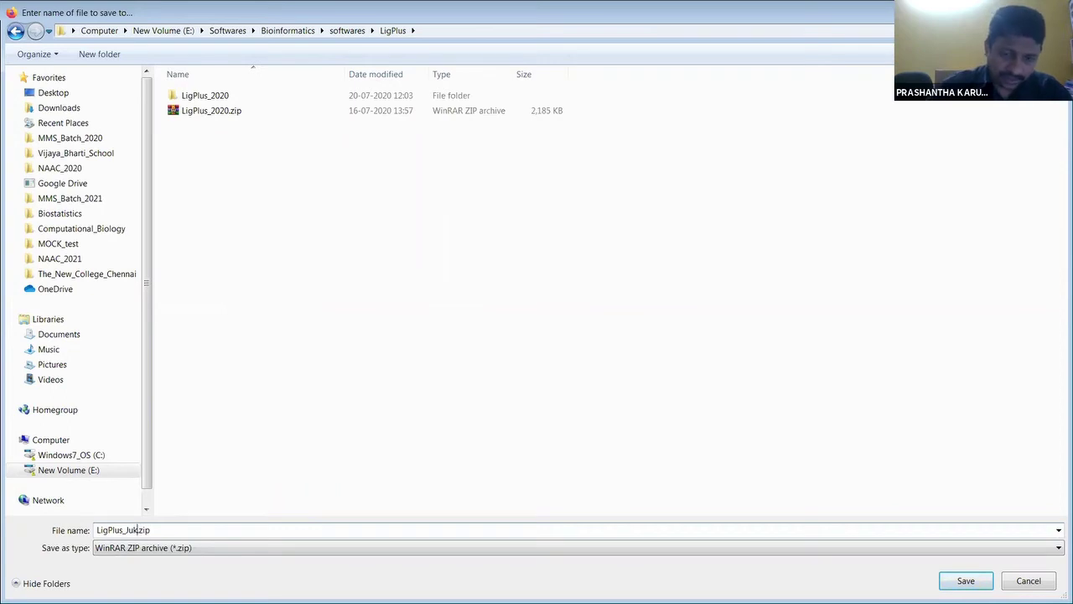
type("y_20")
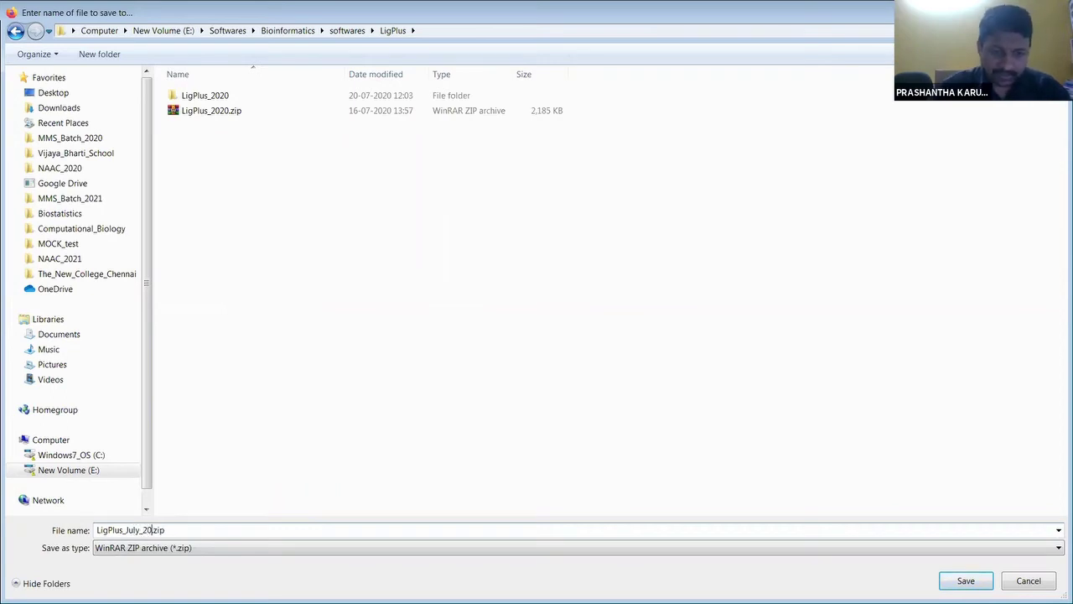
type("21")
left_click(966, 580)
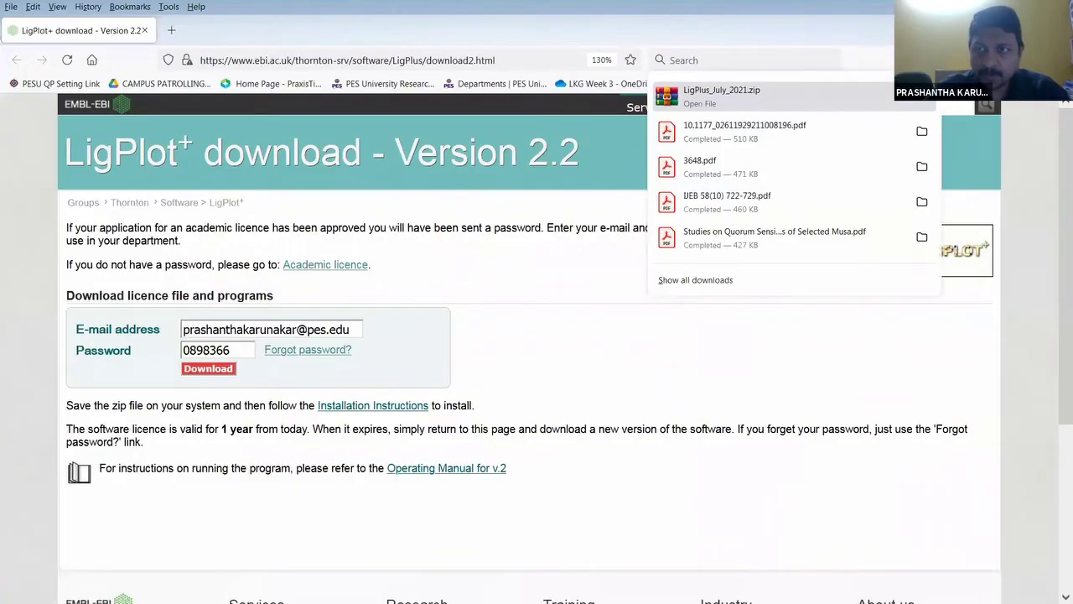
left_click(489, 191)
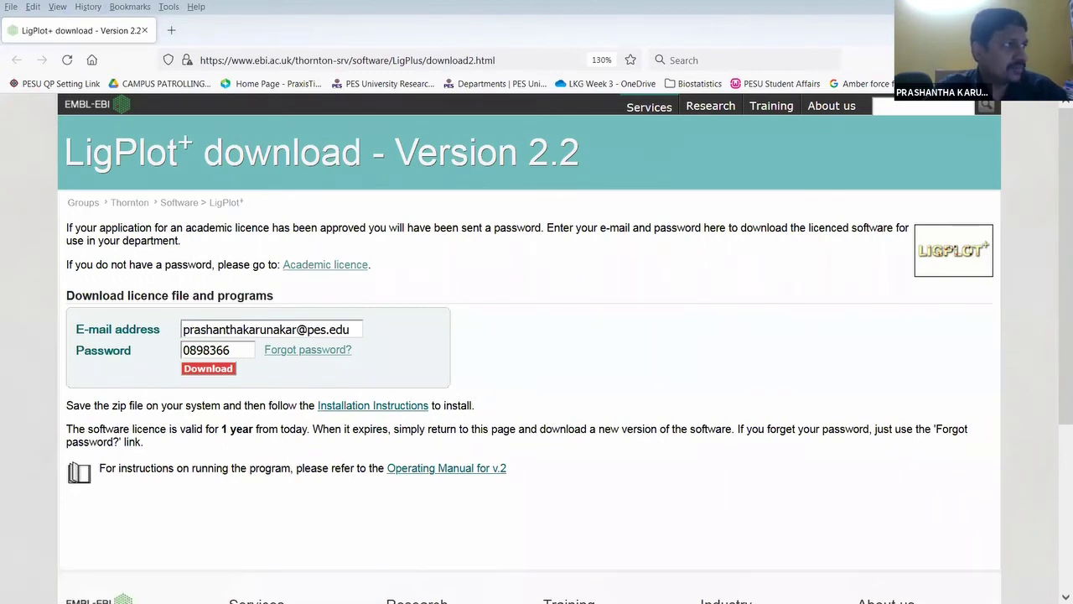
key("alt+Tab")
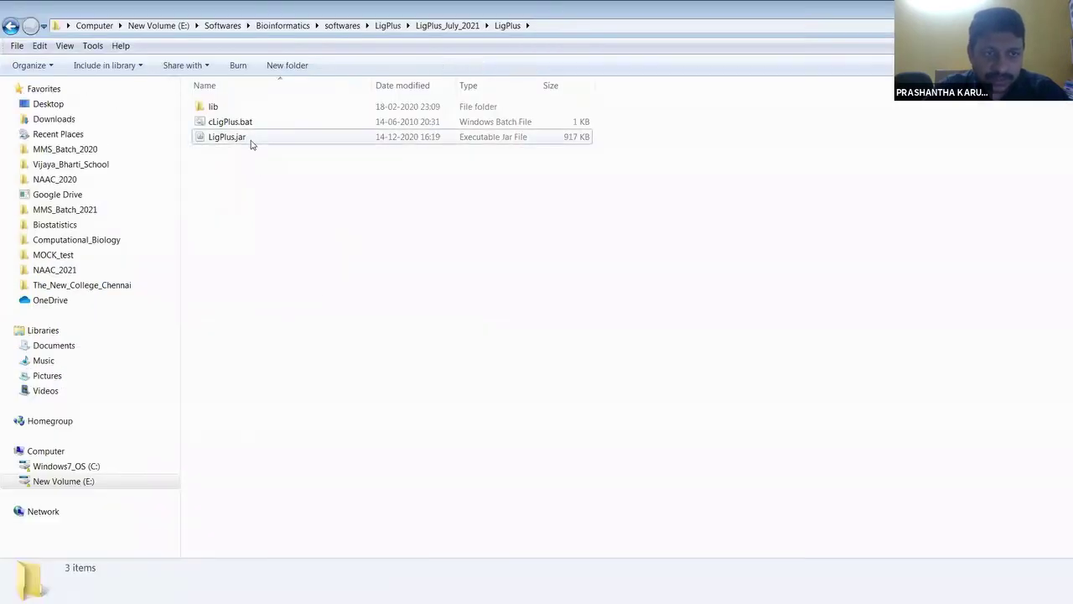
Step: Launch LigPlus.jar for the first time and acknowledge the program-paths notice
left_click(252, 141)
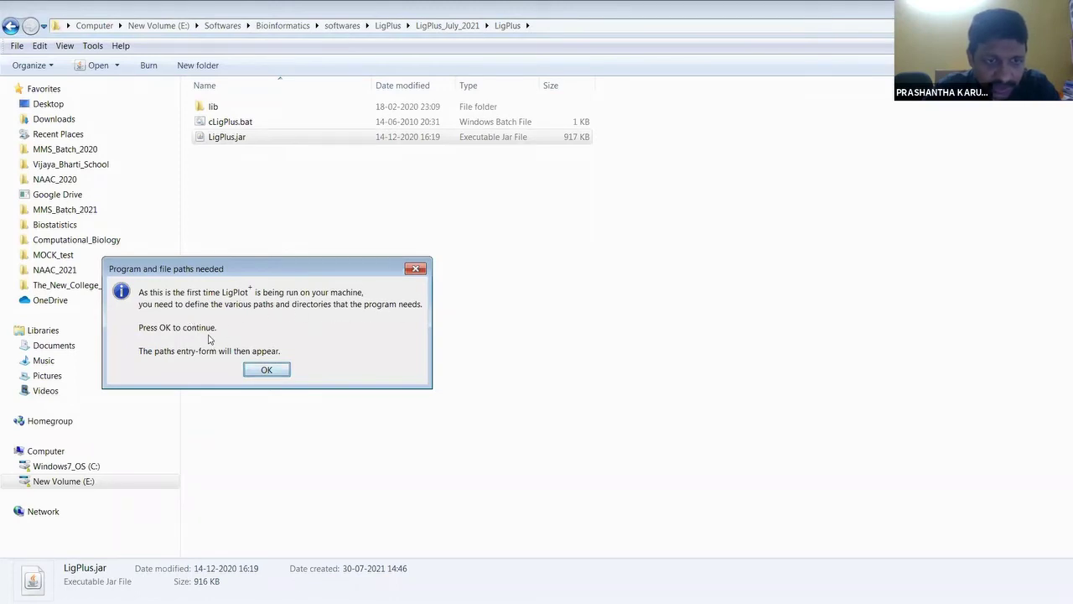
left_click(267, 370)
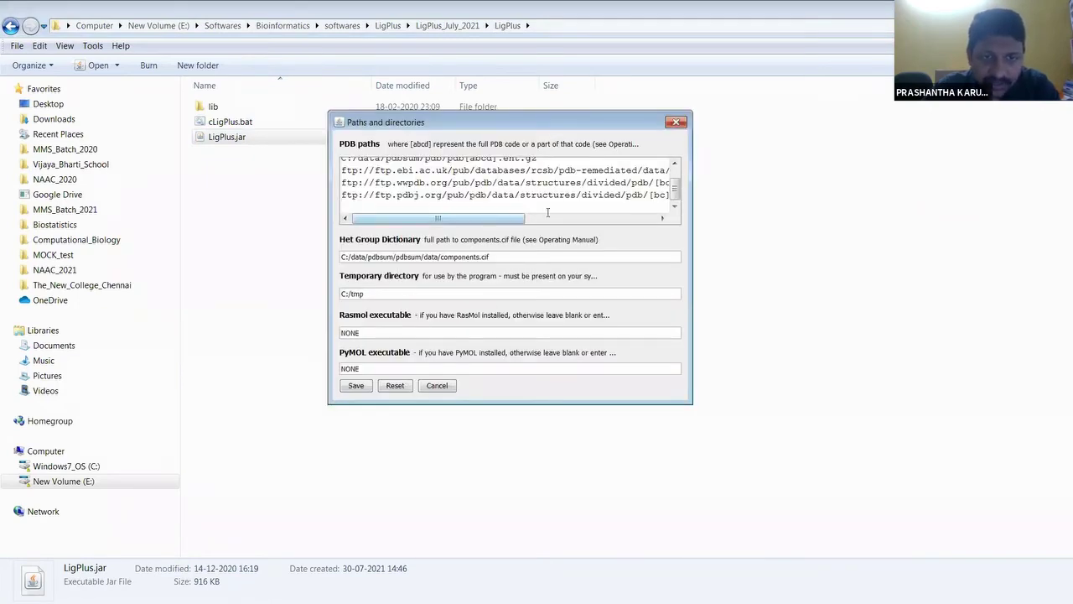
left_click(672, 209)
left_click(674, 206)
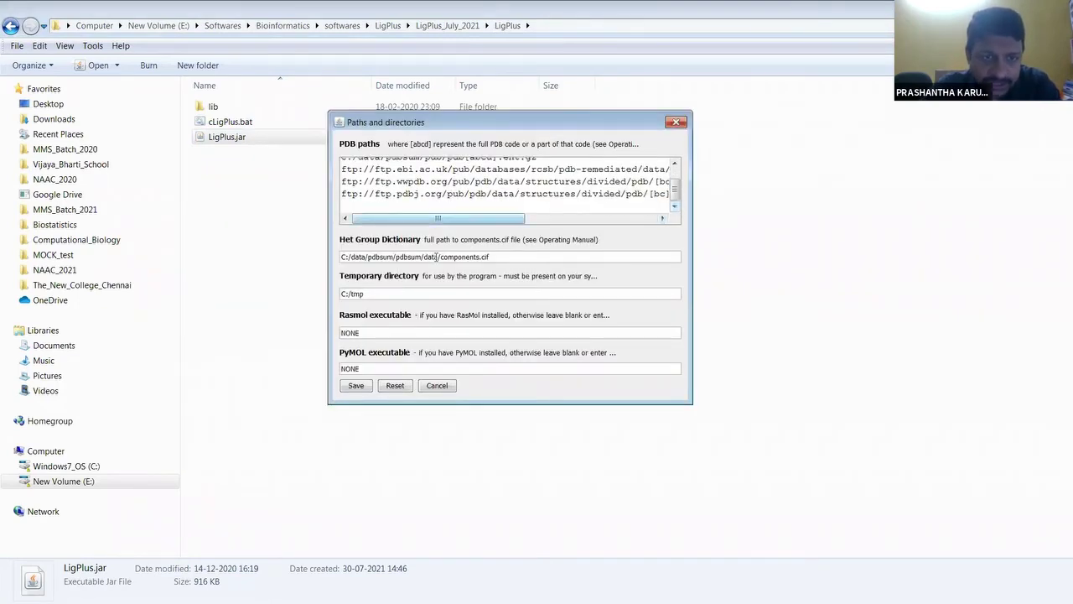
left_click_drag(495, 124, 482, 123)
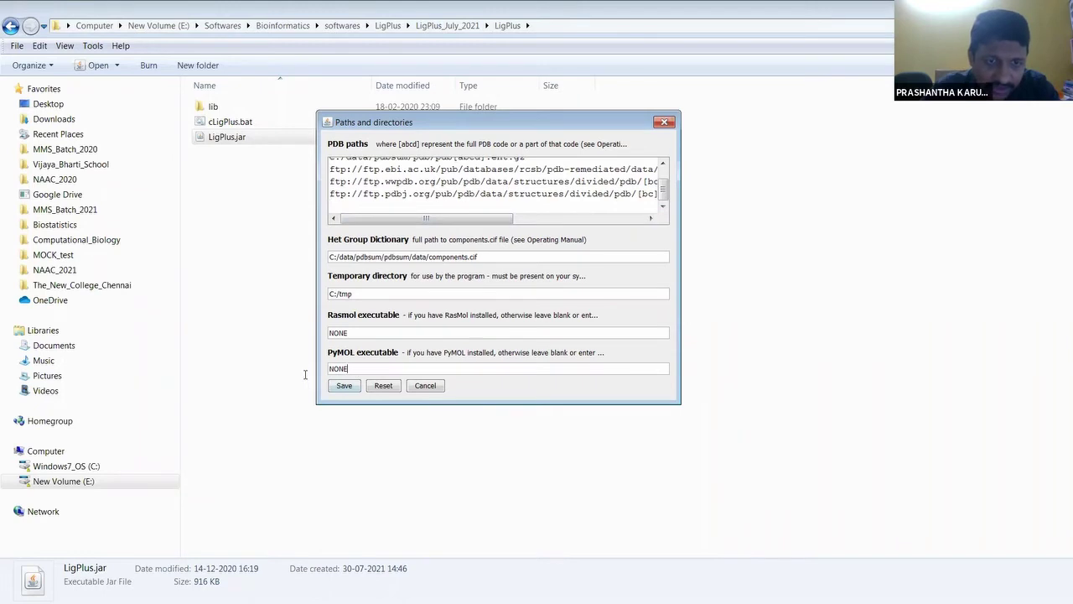
Step: Replace NONE in PyMOL executable with the PyMOLWin.exe path and save the paths
key("ctrl+a")
key("BackSpace")
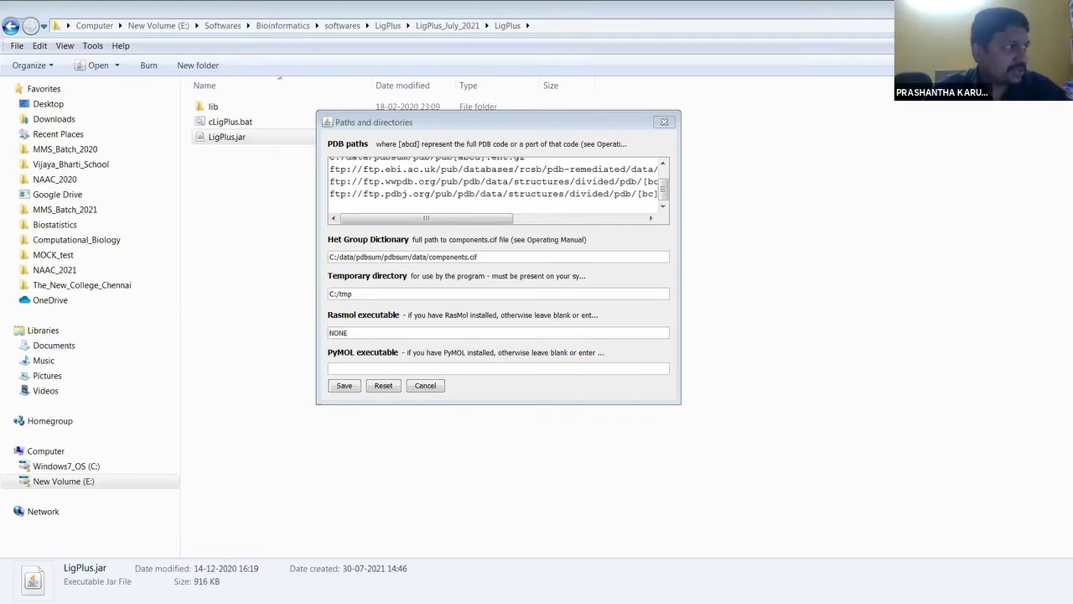
left_click(420, 270)
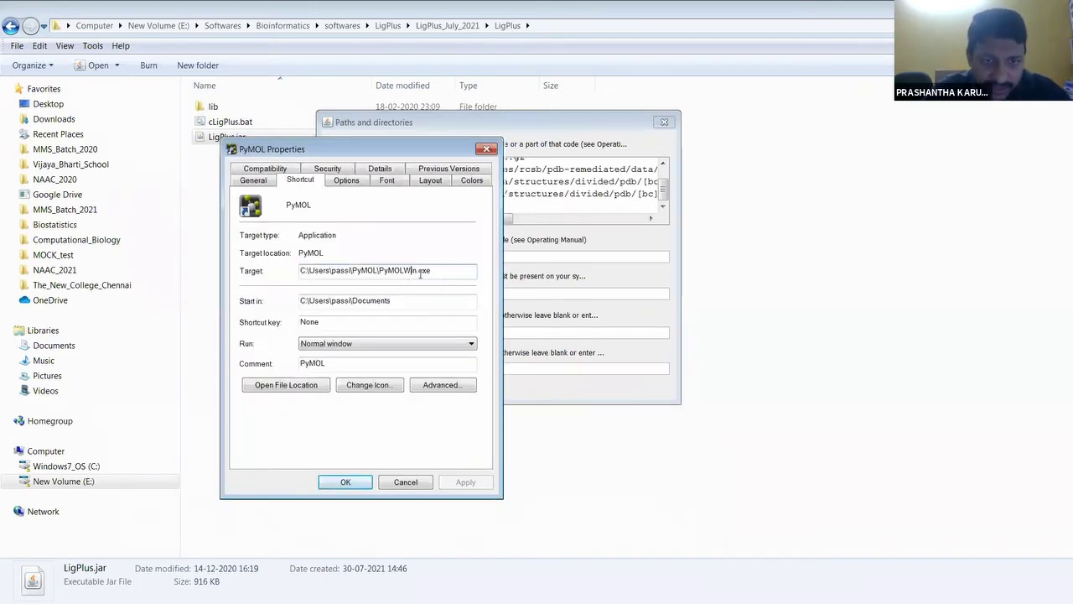
left_click_drag(432, 270, 286, 275)
key("ctrl+c")
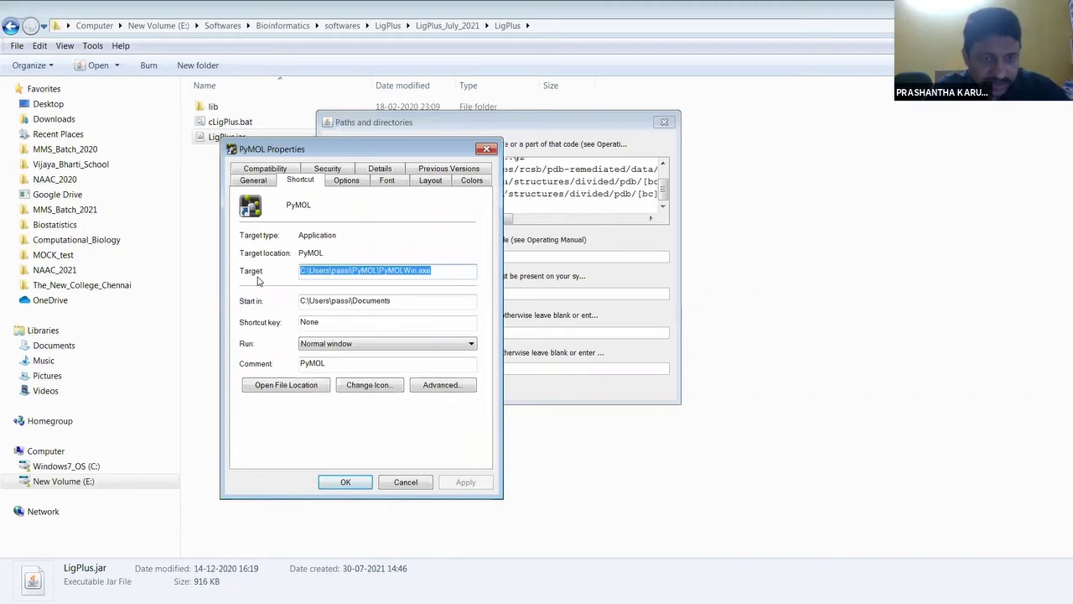
left_click(339, 480)
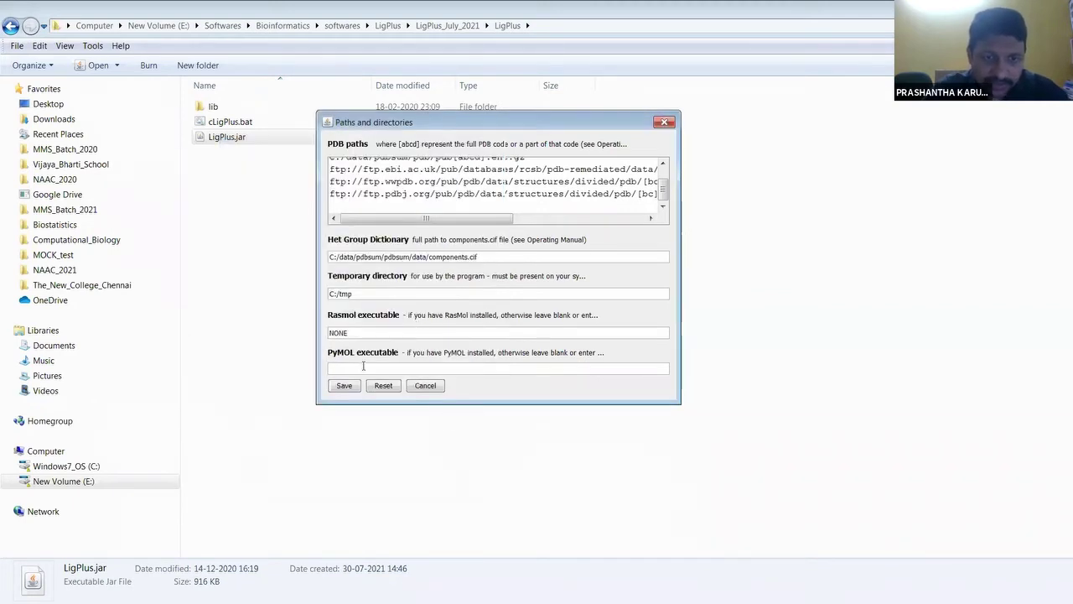
key("ctrl+v")
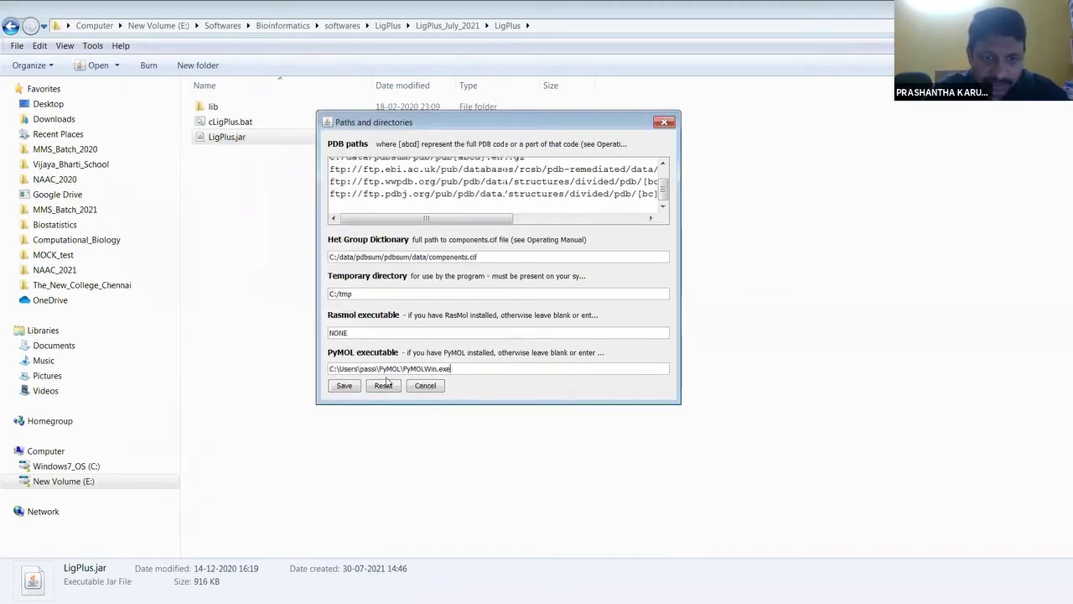
left_click(348, 385)
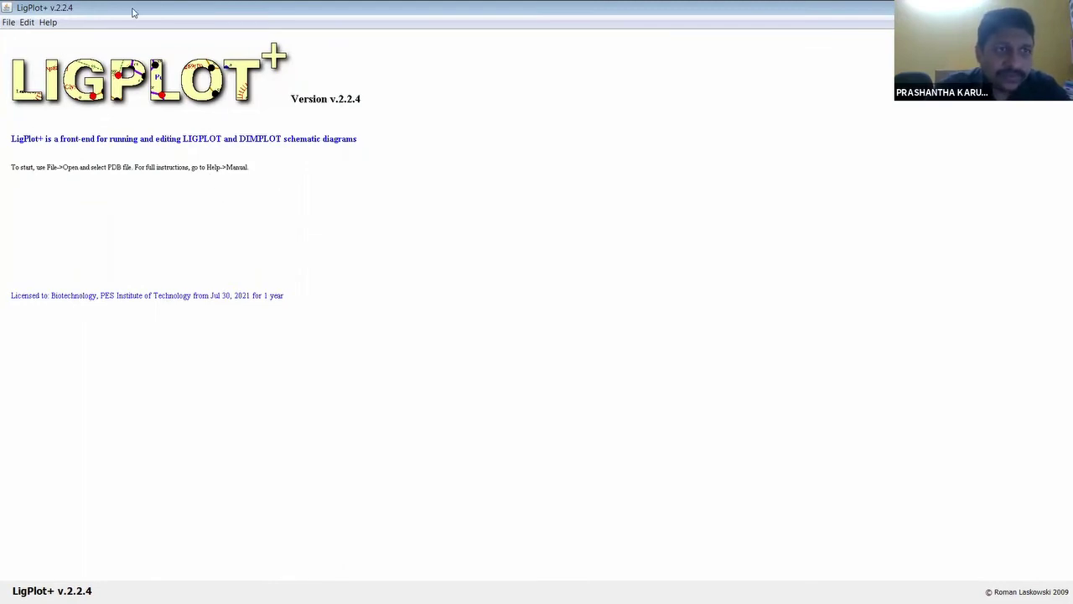
Step: Look at LigPlot+'s File menu options for opening a structure, then dismiss them
left_click(8, 23)
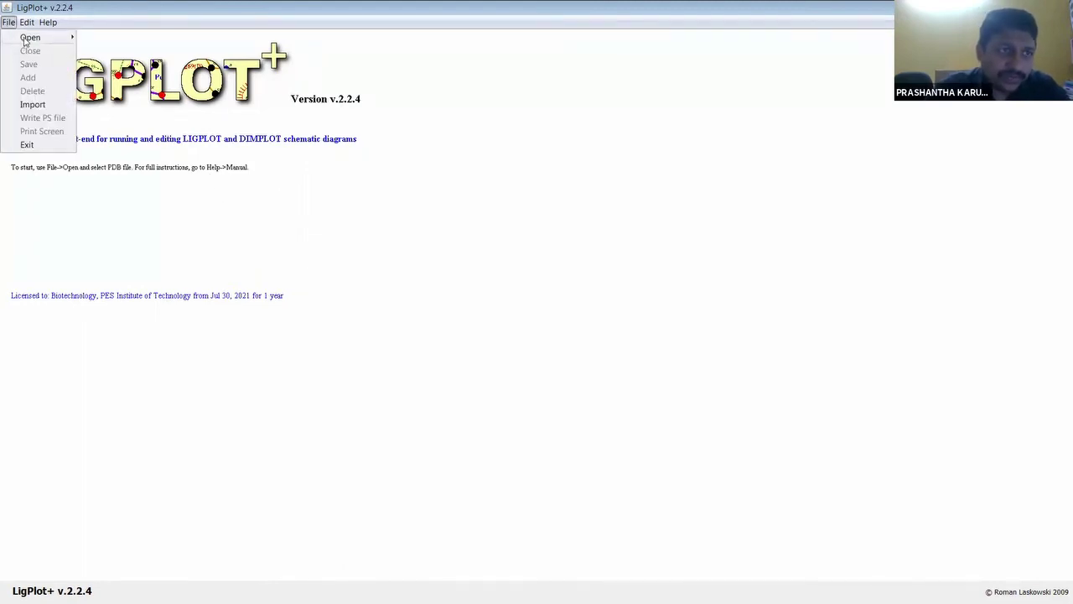
mouse_move(25, 39)
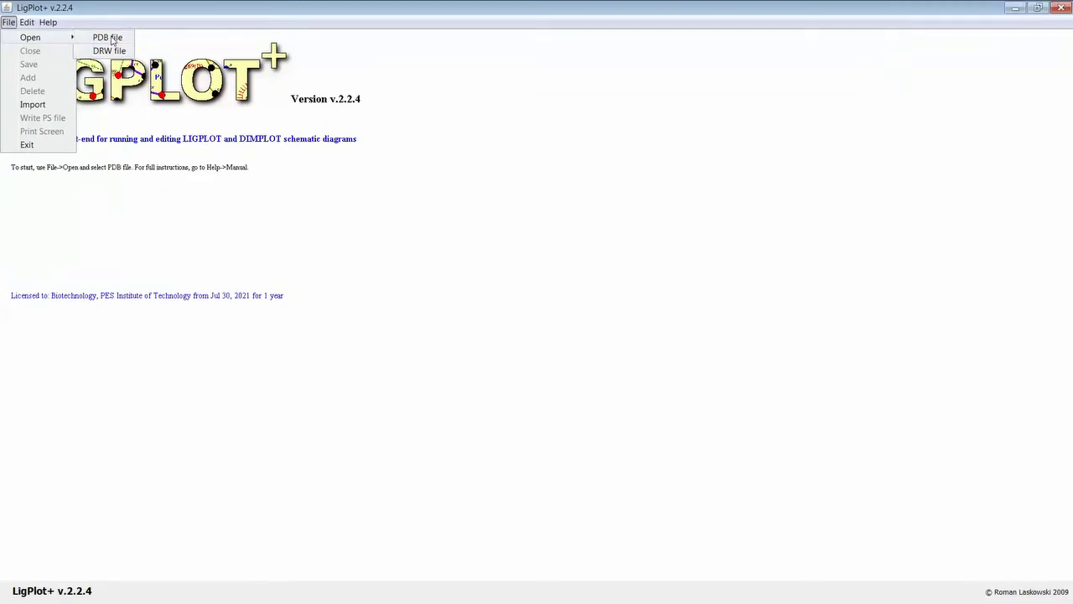
left_click(349, 265)
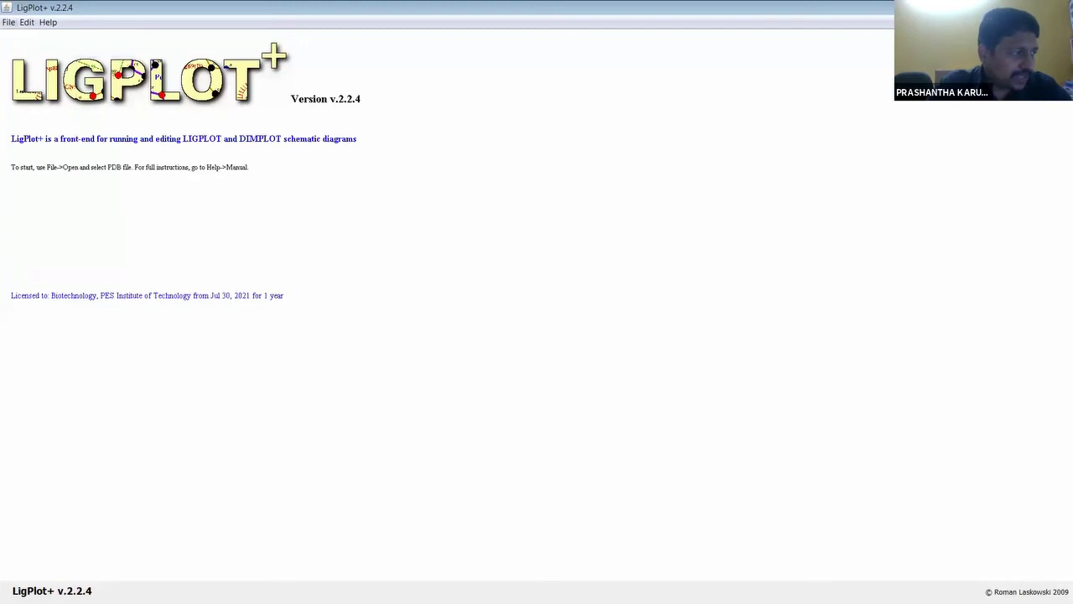
Step: Review the docked complex PDB files in the Docking folder, noting 4mbs_mrv_docked_complex_1.pdb, and return to LigPlot+
key("alt+Tab")
left_click(289, 136)
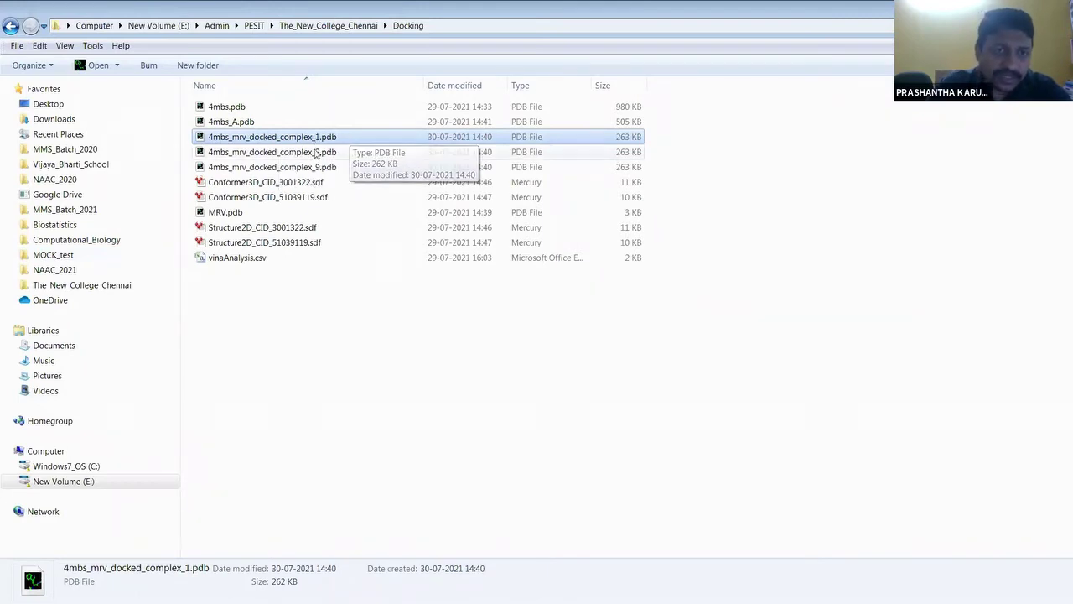
left_click(318, 152)
left_click(332, 171)
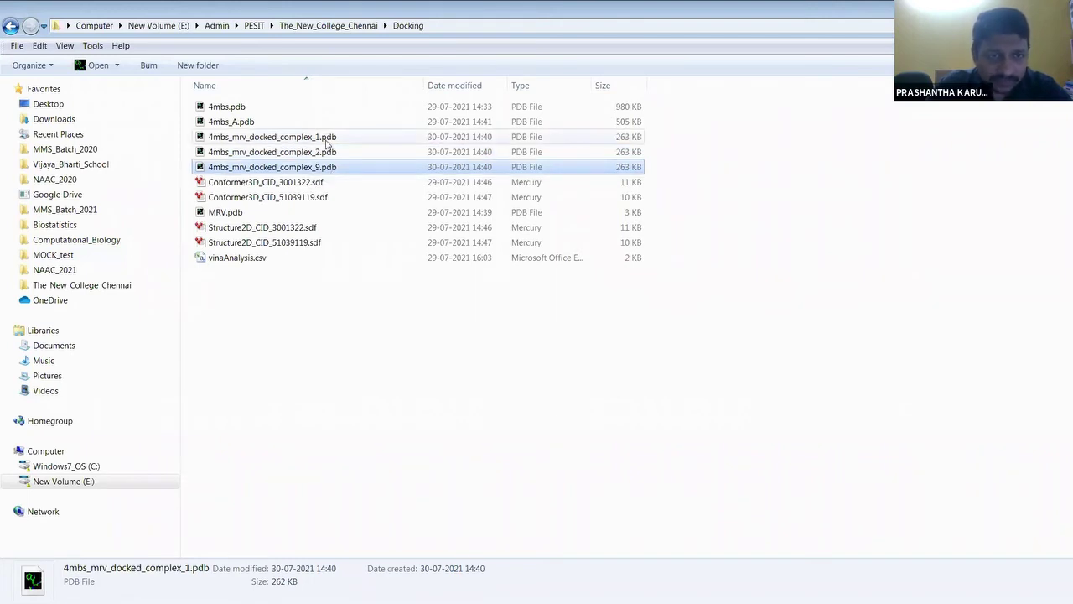
left_click(328, 141)
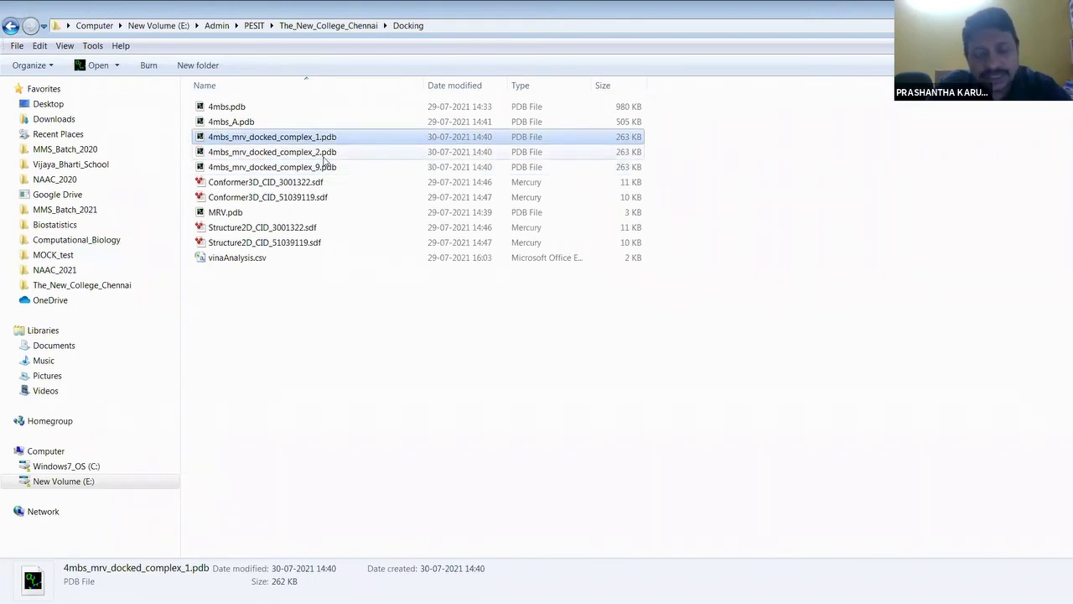
left_click(530, 217)
key("alt+Tab")
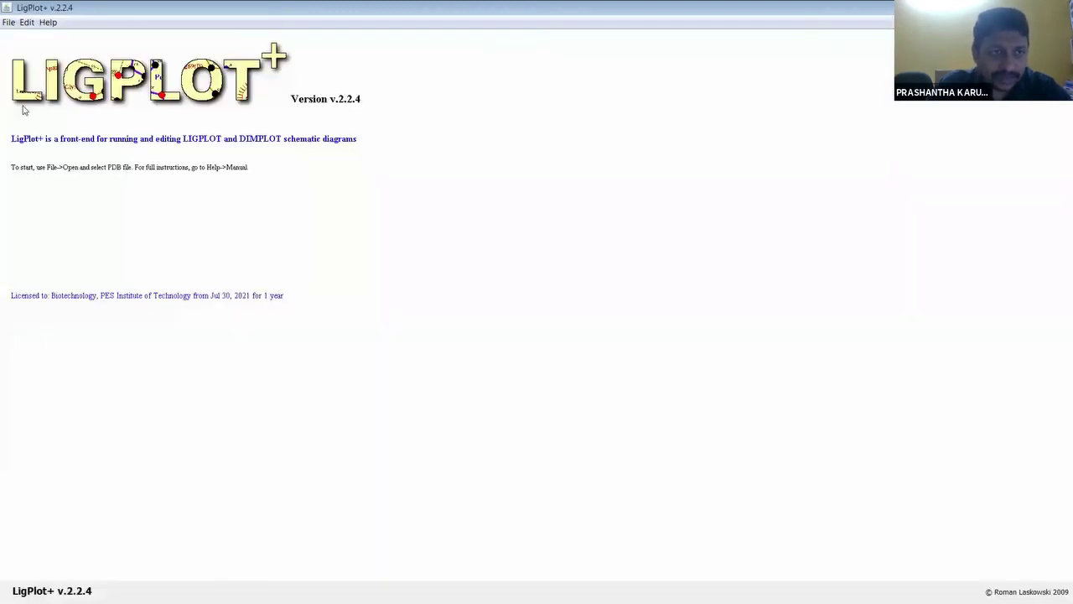
Step: Start opening a PDB file and browse to the New Volume (E:) drive
left_click(7, 23)
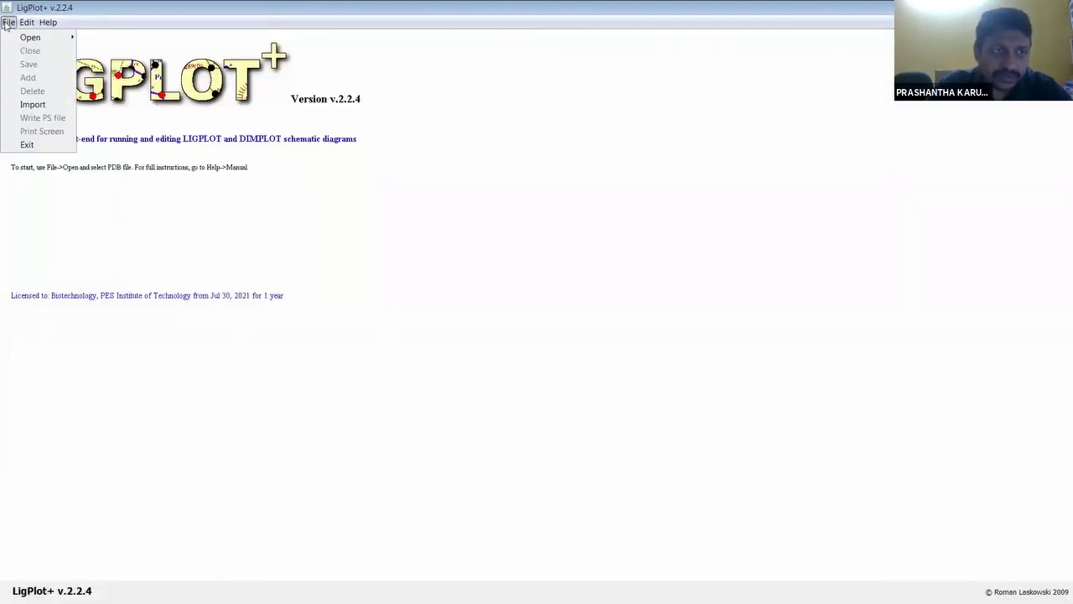
left_click(106, 37)
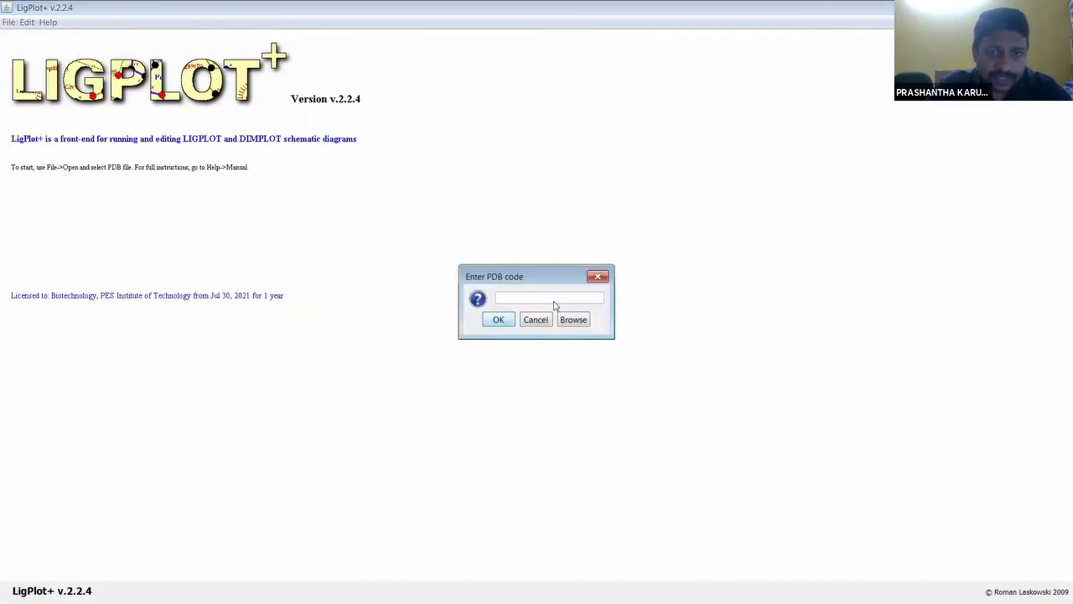
left_click(573, 319)
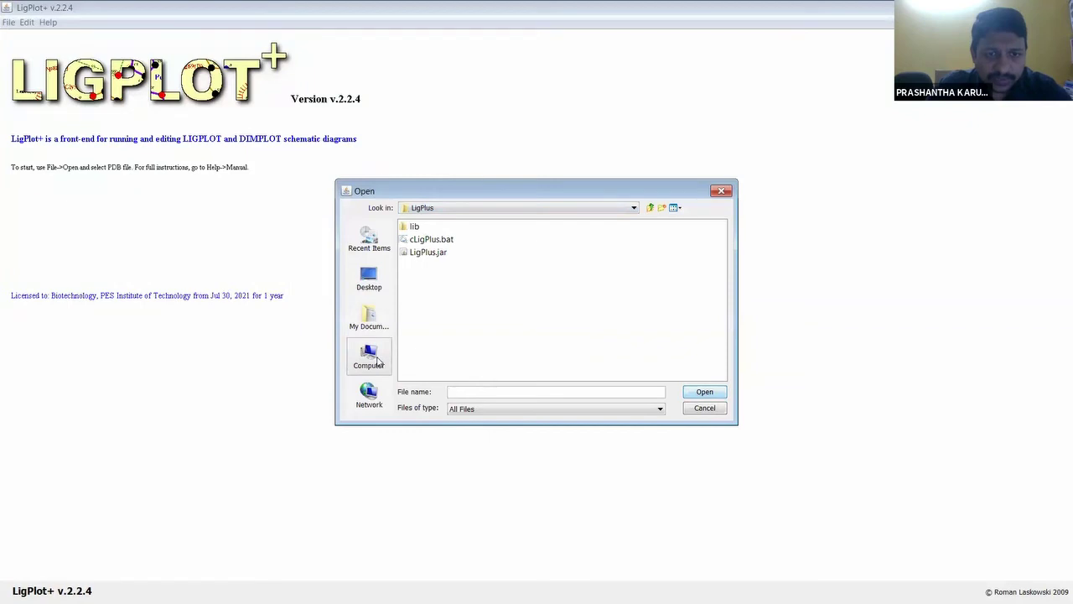
left_click(369, 239)
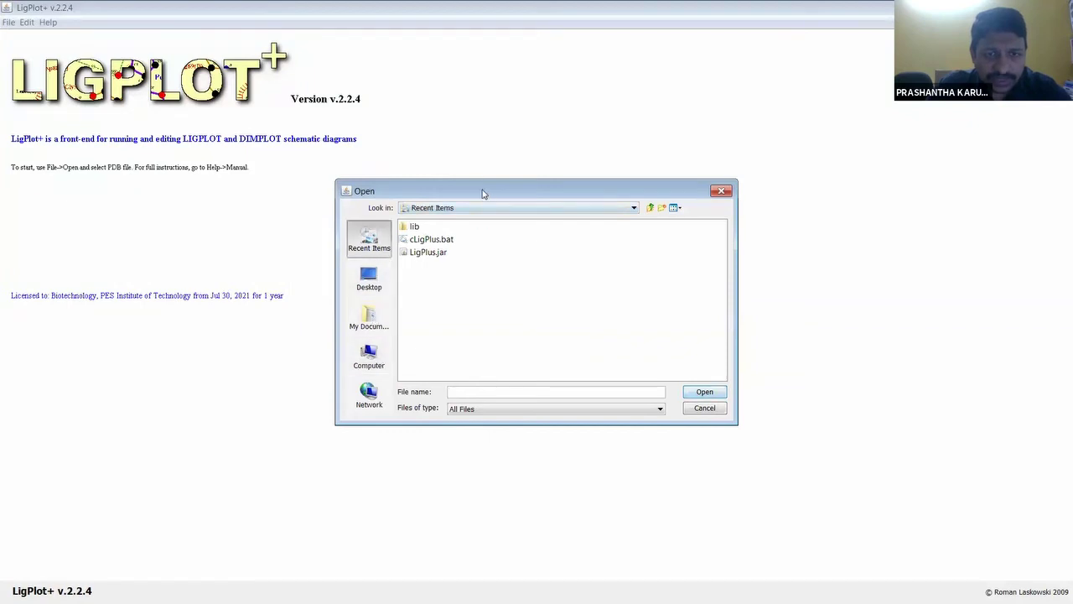
left_click_drag(482, 192, 261, 275)
left_click(148, 440)
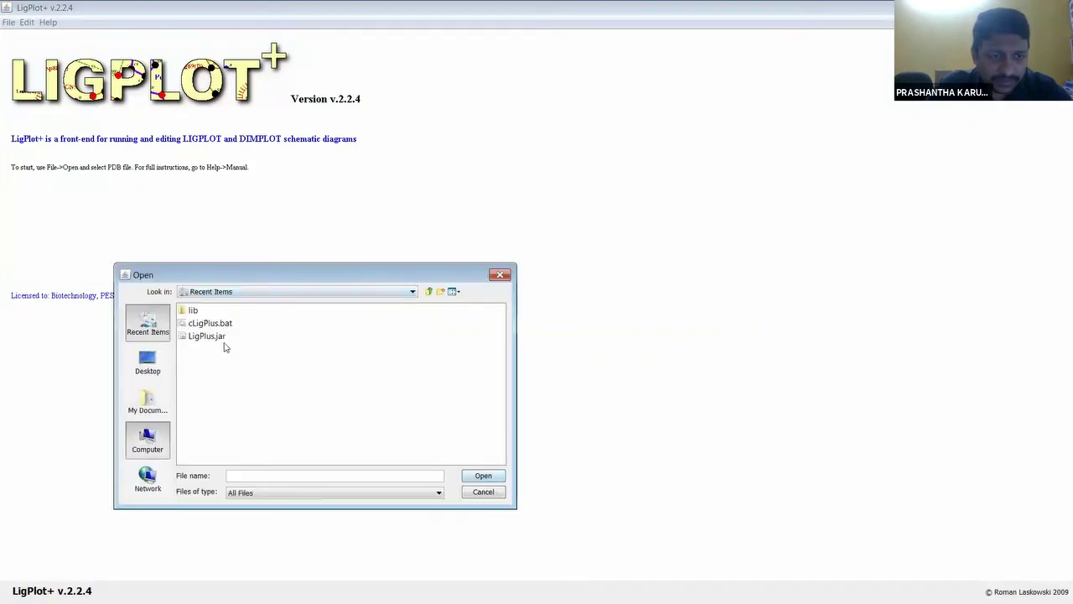
left_click(243, 325)
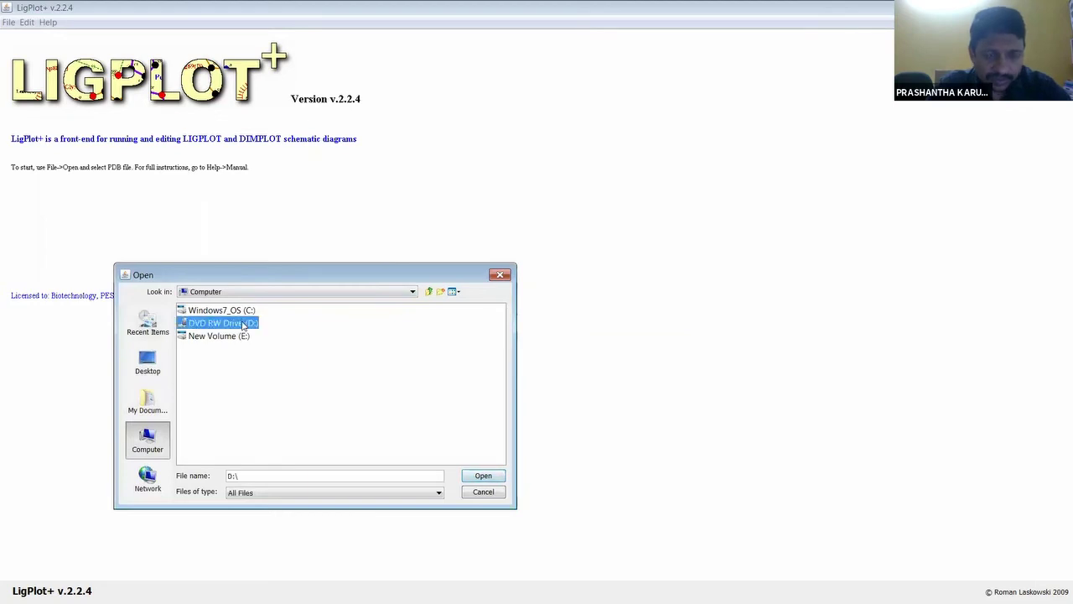
left_click(412, 291)
scroll(293, 335, "up", 1)
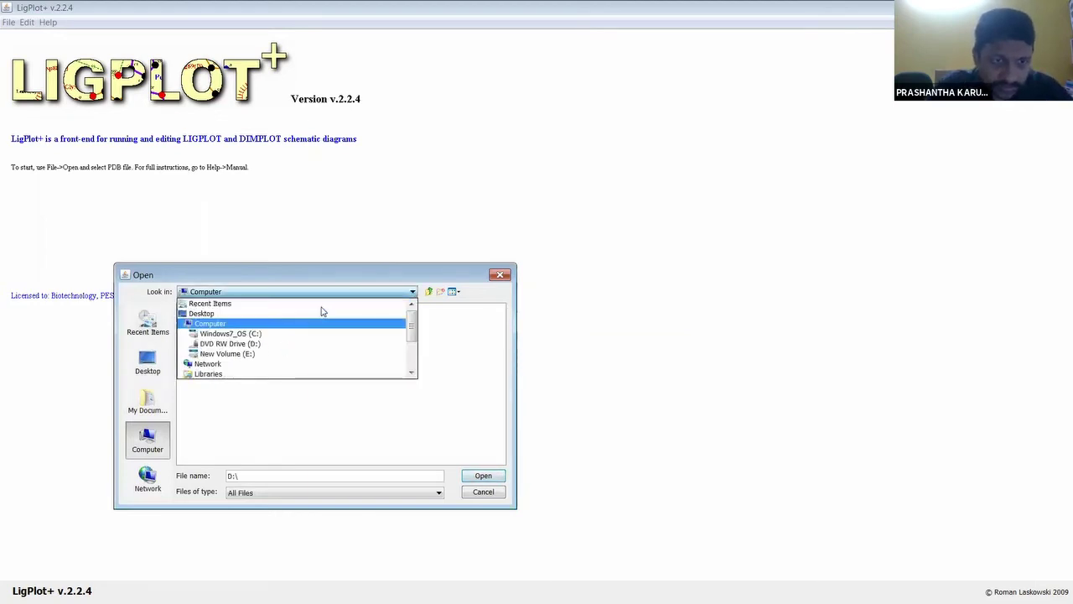
left_click(242, 355)
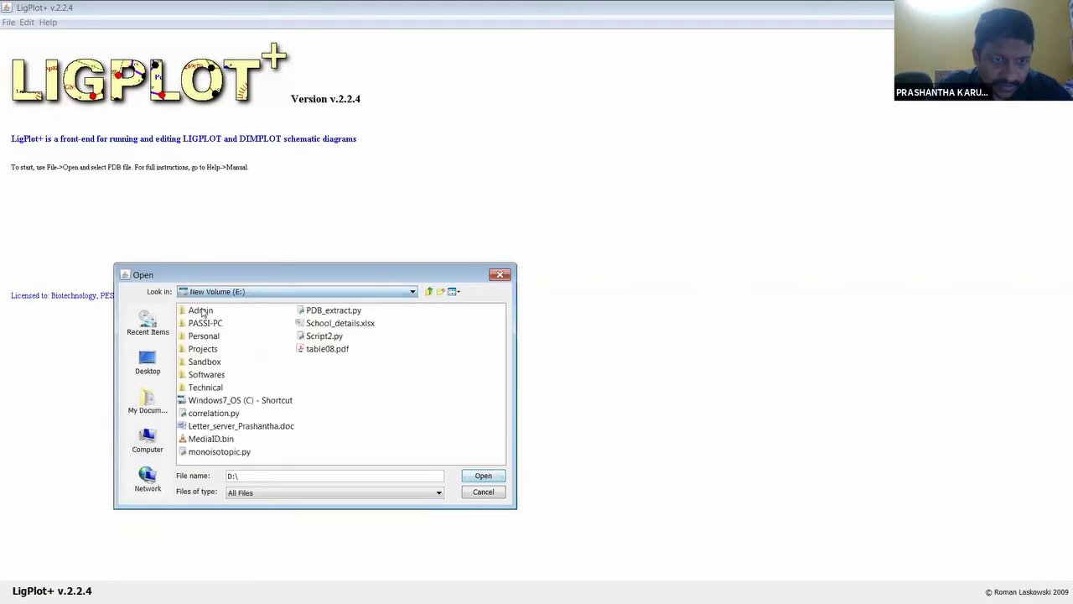
Step: Navigate through Admin and PESIT into the The_New_College_Chennai folder
left_click(202, 311)
left_click(202, 310)
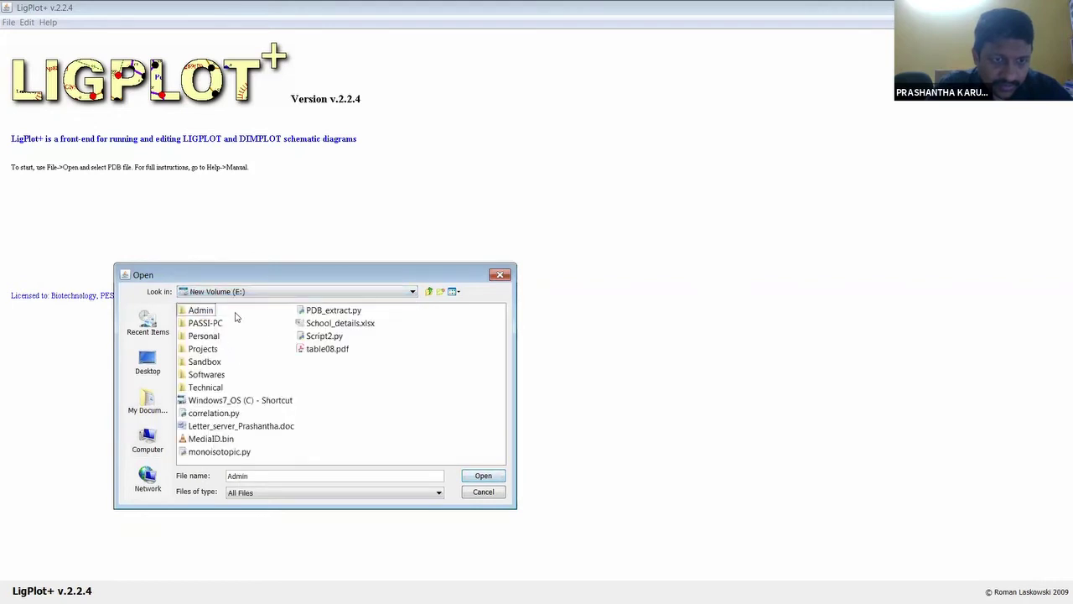
double_click(186, 312)
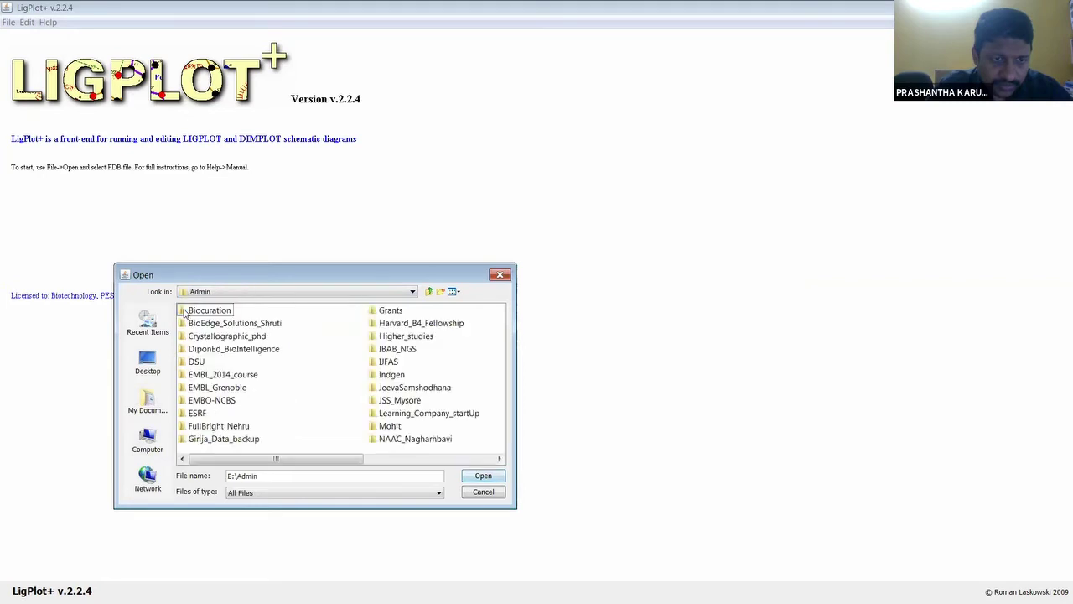
scroll(268, 404, "down", 3)
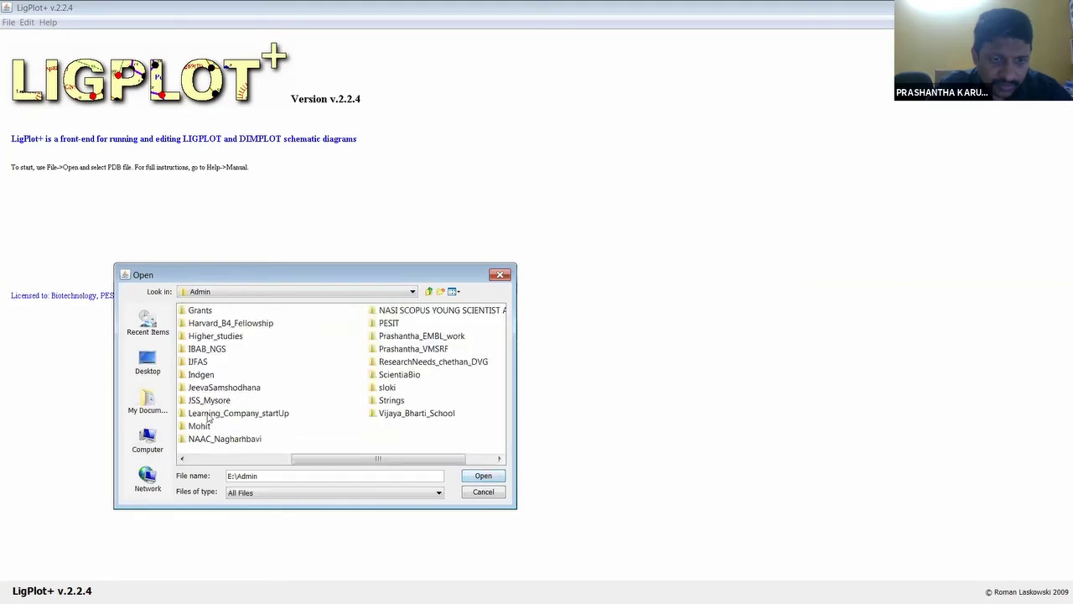
left_click(376, 325)
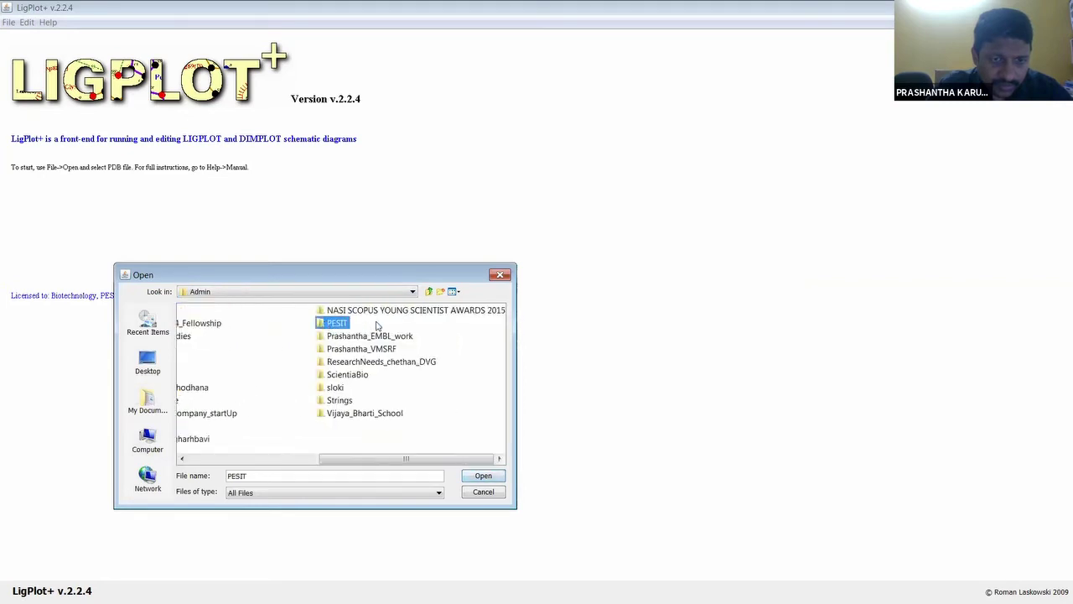
double_click(331, 326)
scroll(227, 406, "down", 5)
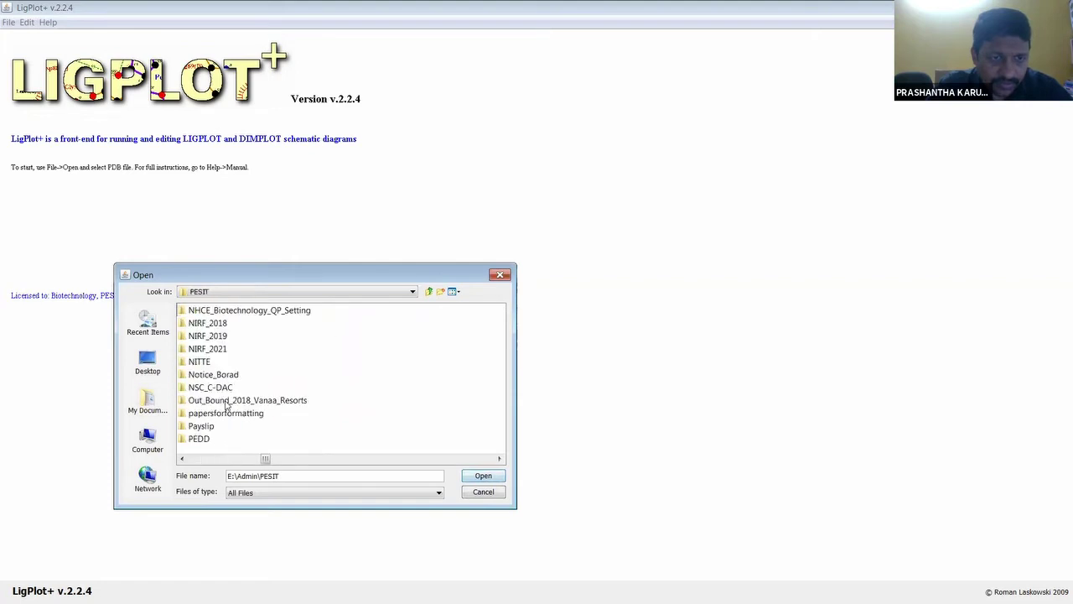
scroll(226, 406, "down", 1)
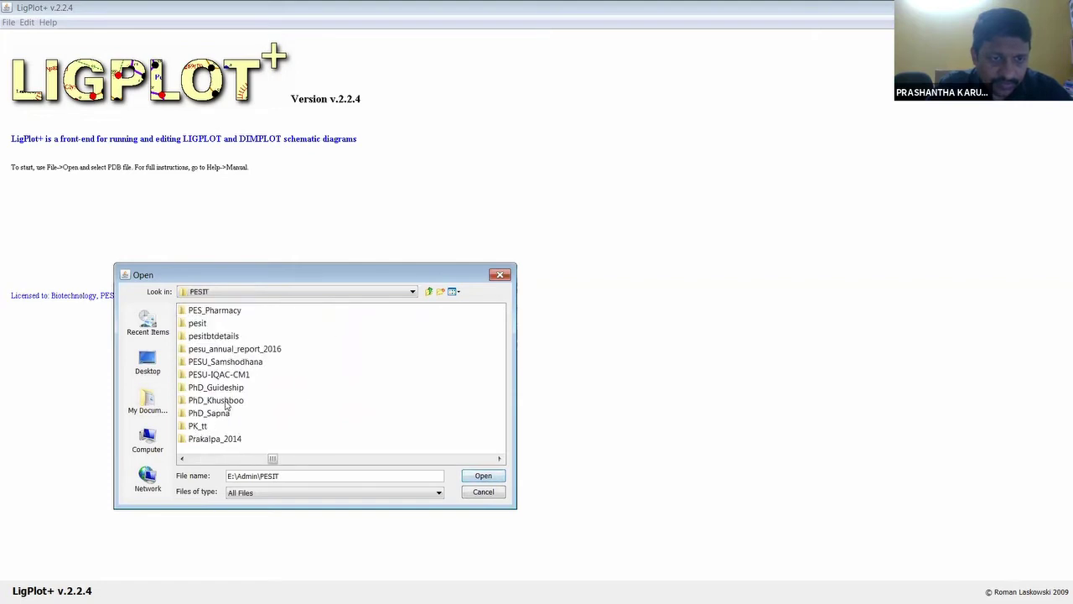
scroll(226, 406, "down", 3)
double_click(243, 413)
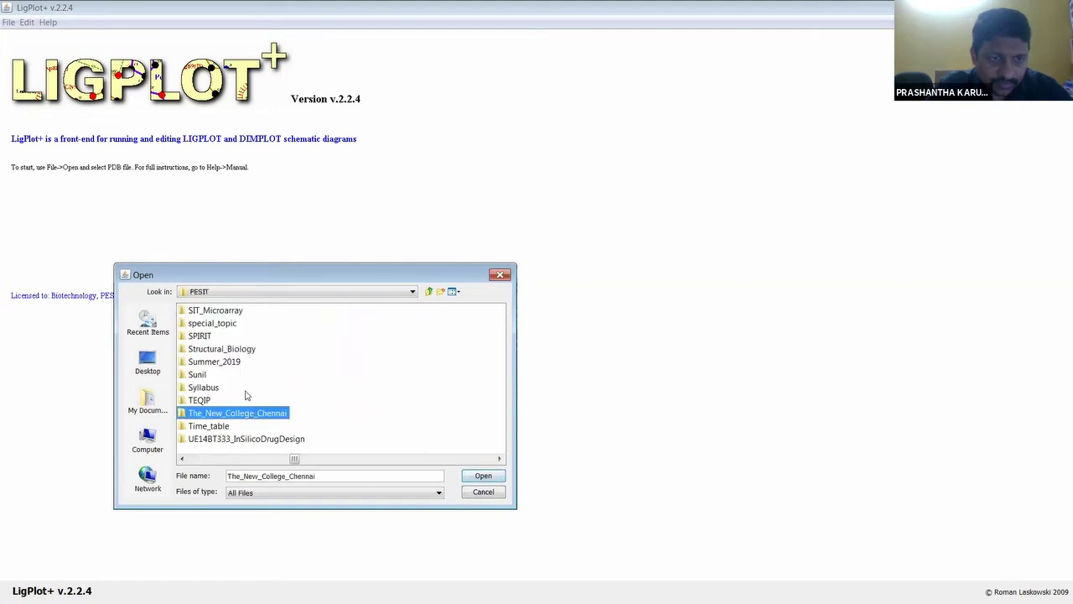
Step: Open the Docking folder and load 4mbs_mrv_docked_complex_1.pdb
scroll(210, 458, "up", 1)
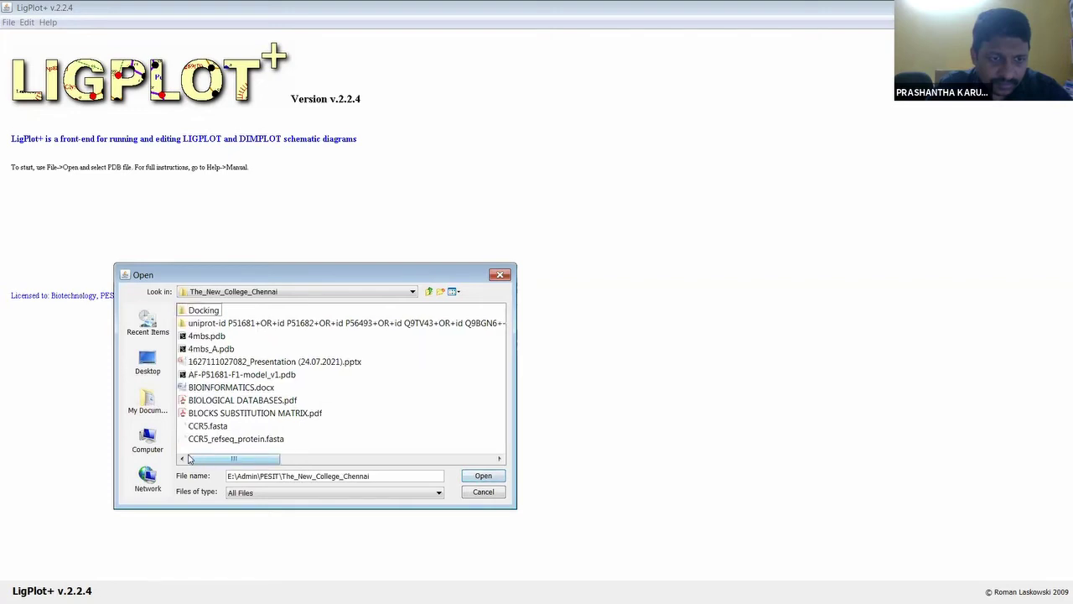
left_click(201, 310)
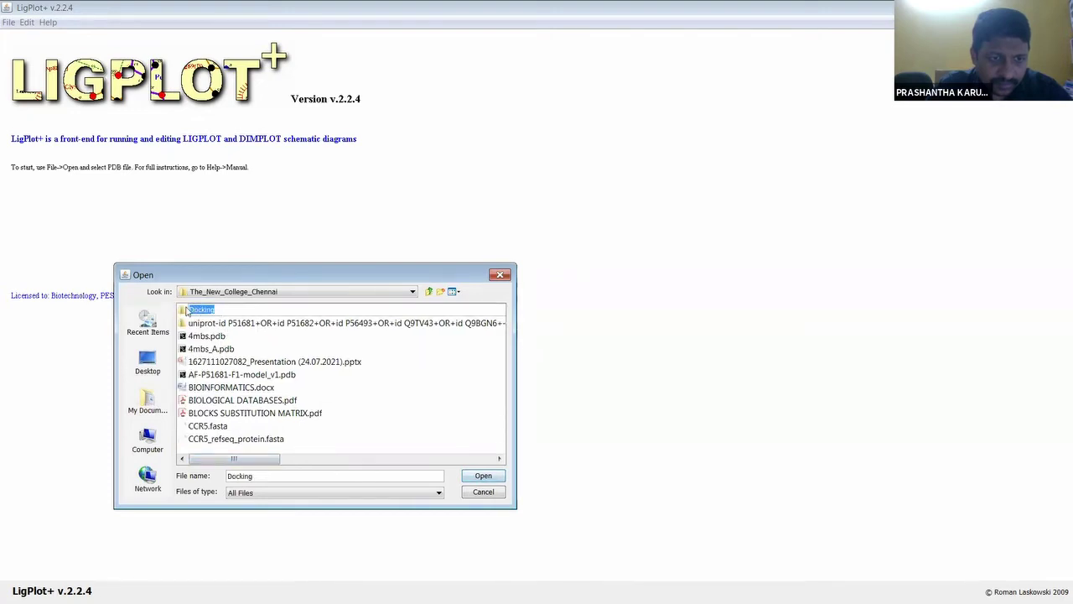
double_click(201, 310)
left_click(298, 337)
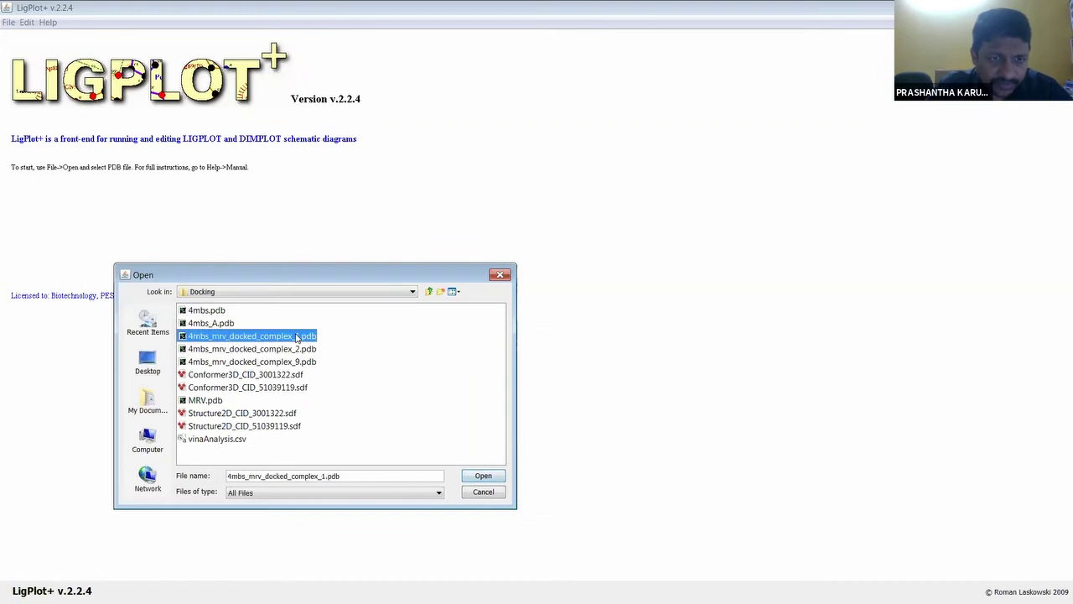
left_click(482, 476)
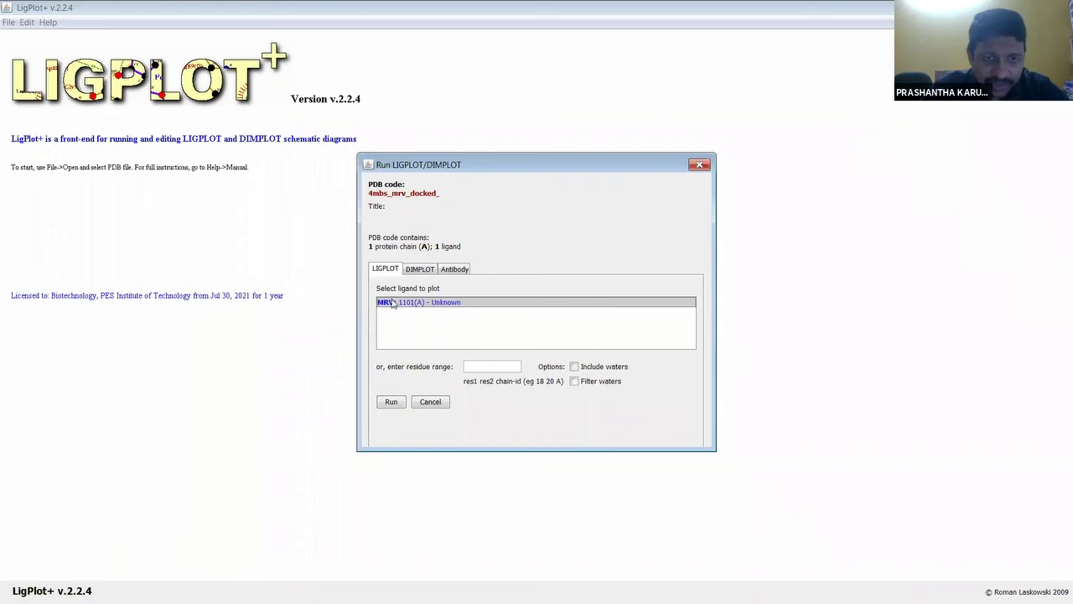
Step: Select ligand MRV 1101(A) on the LIGPLOT tab and run the plot
left_click(390, 402)
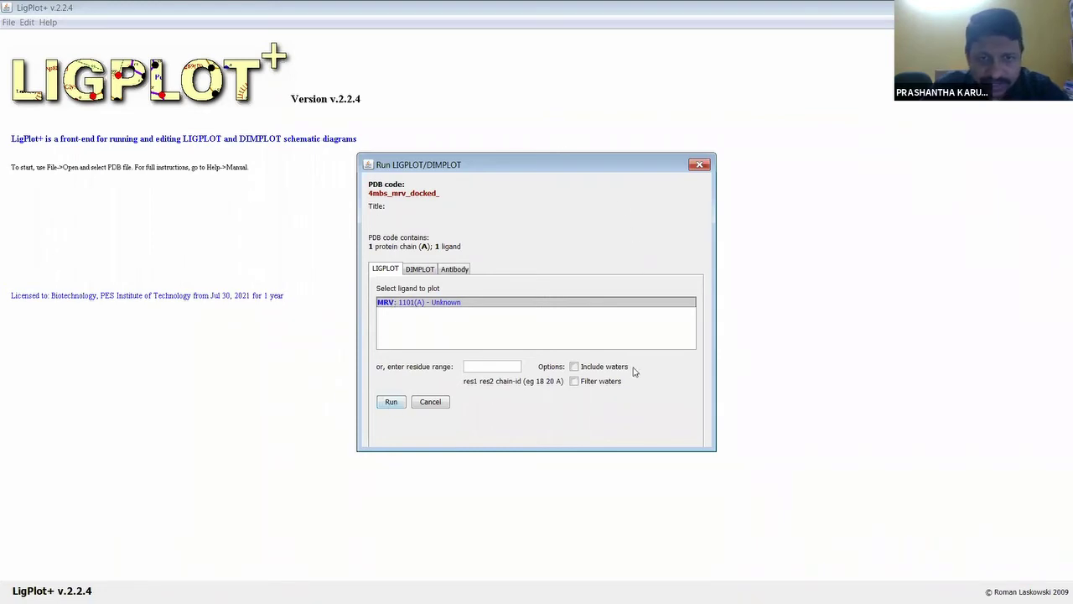
left_click(391, 402)
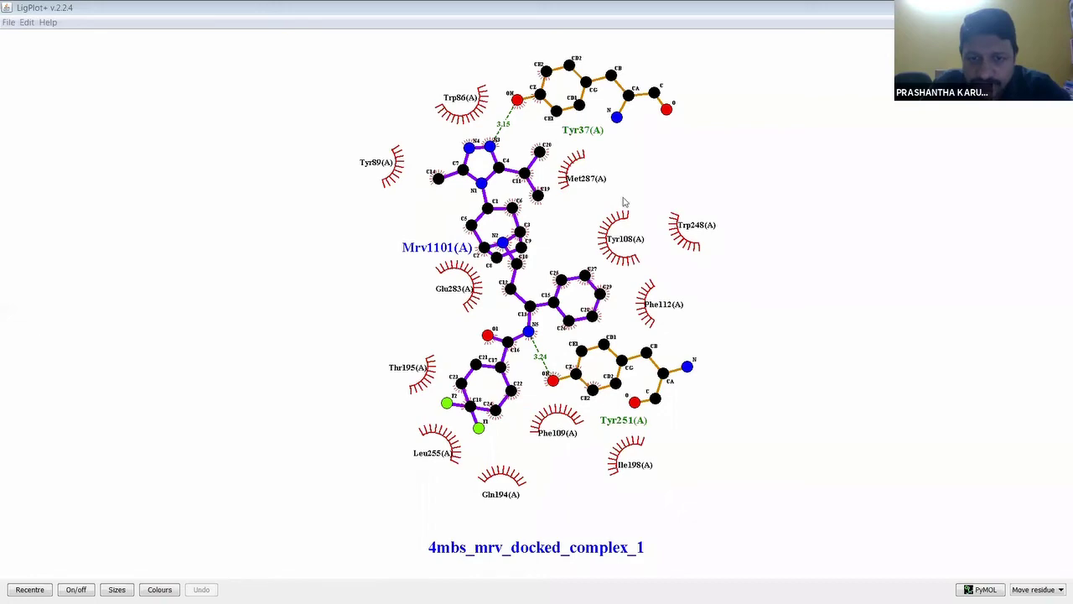
Step: Slide the LigPlot+ diagram right and stretch the GSview RunLigplot.ps window to full height beside it
scroll(623, 179, "up", 2)
scroll(711, 202, "down", 1)
scroll(616, 188, "down", 1)
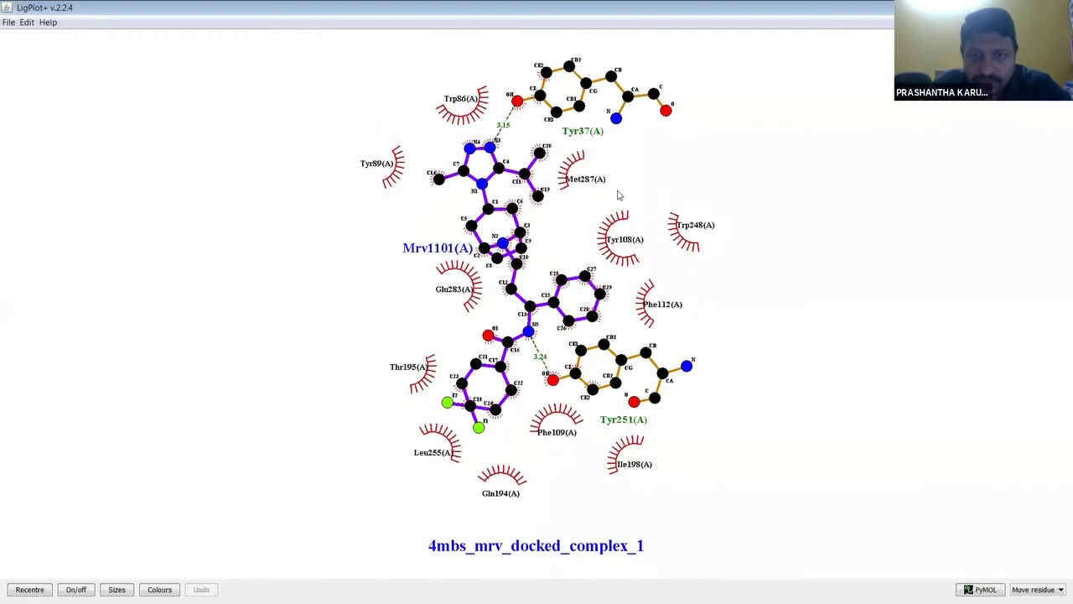
scroll(587, 240, "up", 2)
scroll(562, 241, "down", 2)
left_click_drag(563, 241, 841, 257)
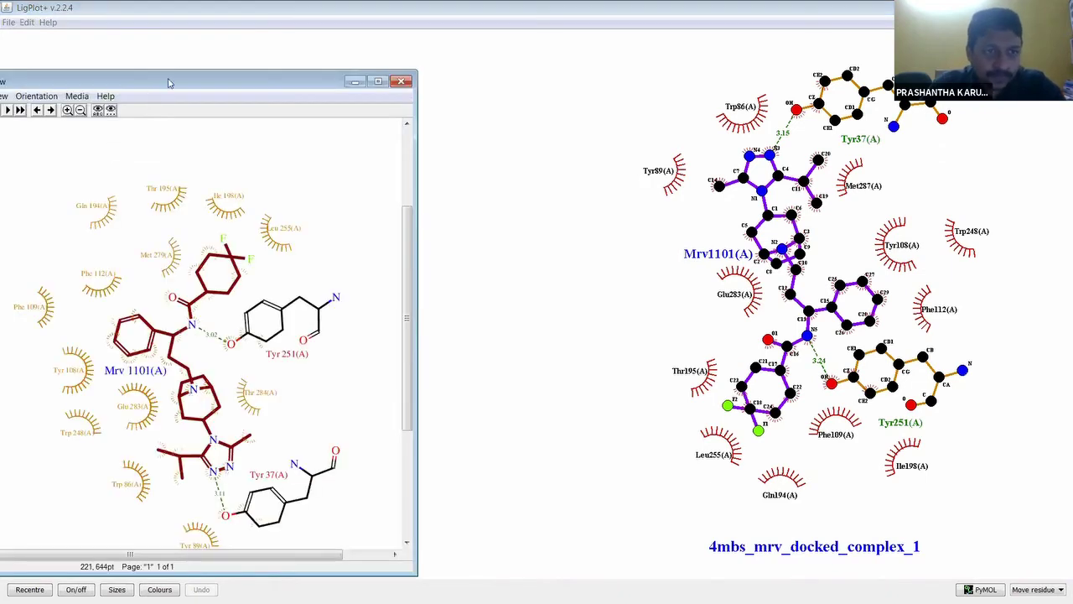
left_click_drag(167, 83, 208, 63)
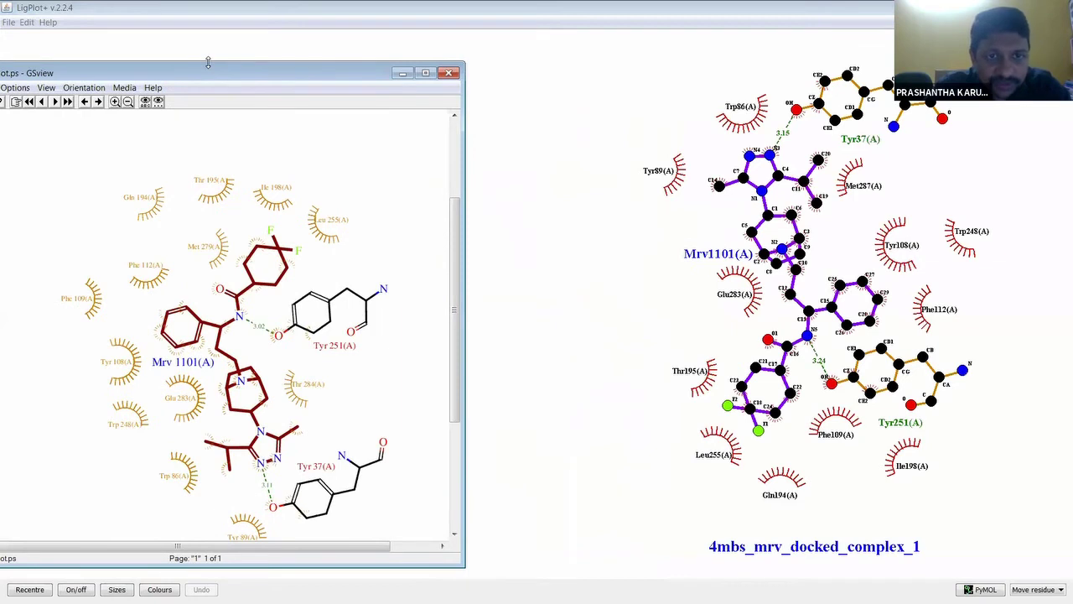
double_click(208, 63)
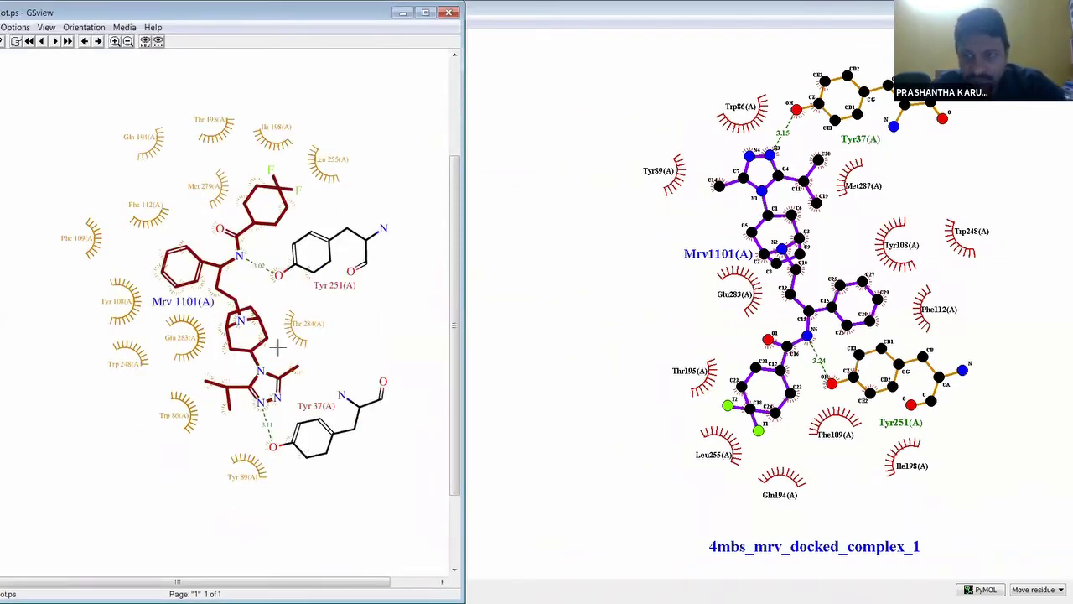
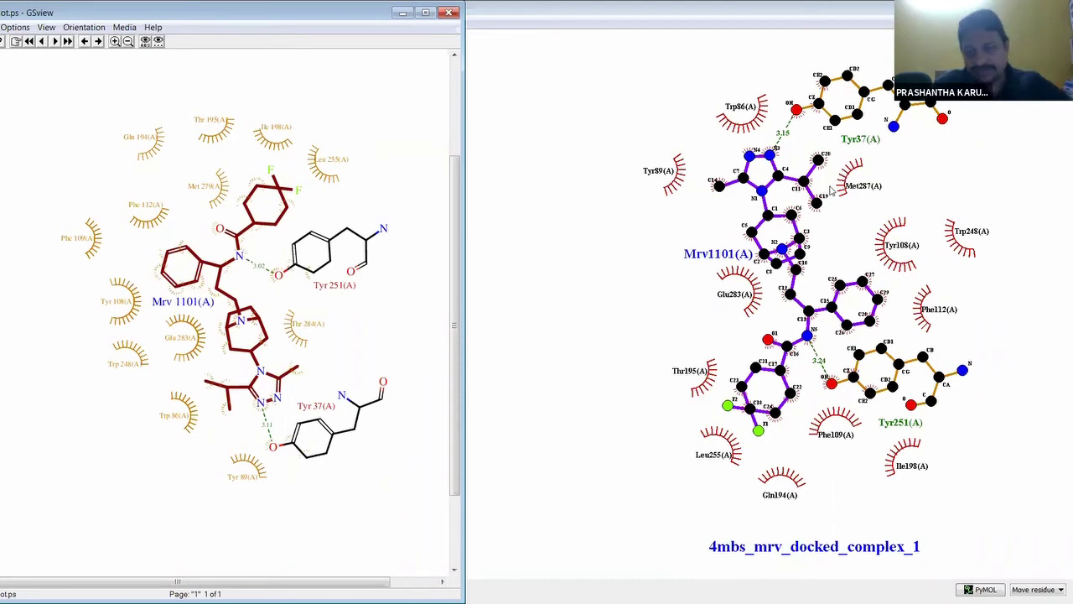
Step: Raise LigPlot+ above GSview and centre the 4mbs_mrv_docked_complex_1 diagram on the canvas
left_click(751, 15)
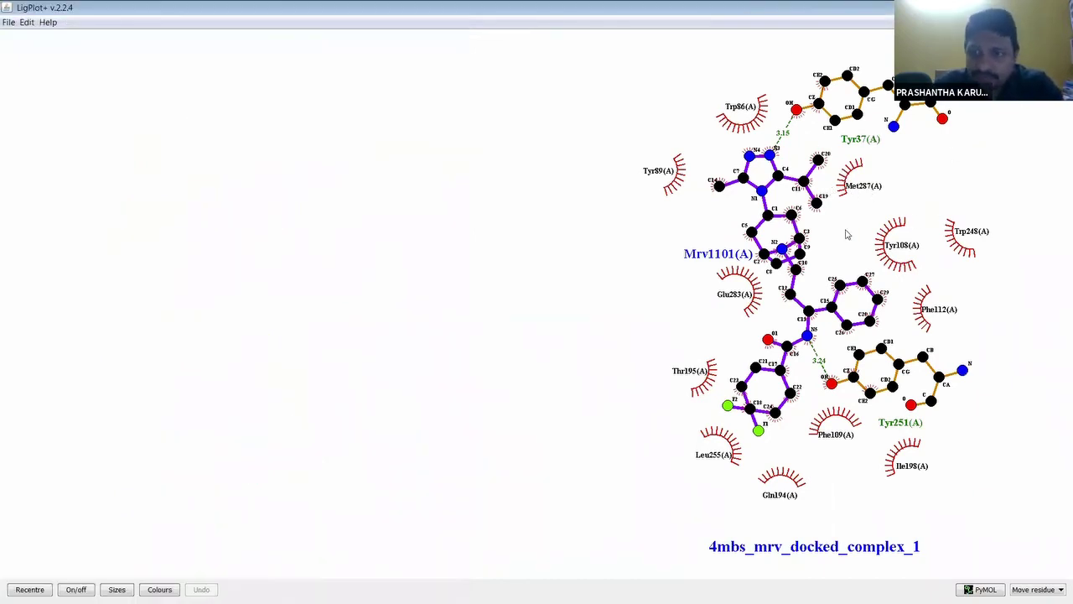
scroll(793, 285, "up", 2)
scroll(830, 265, "down", 2)
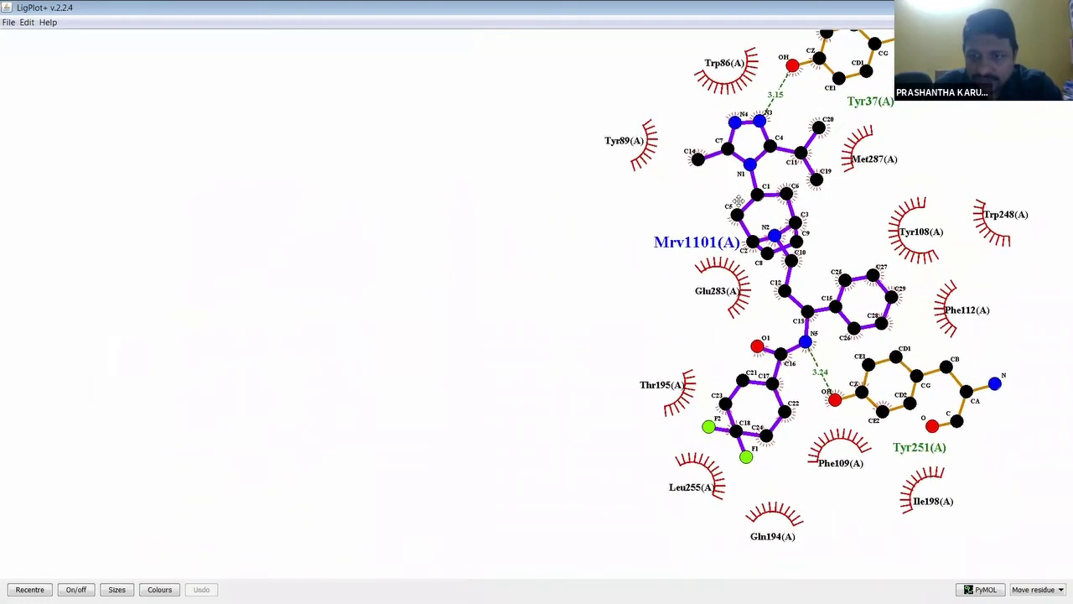
left_click_drag(834, 264, 504, 259)
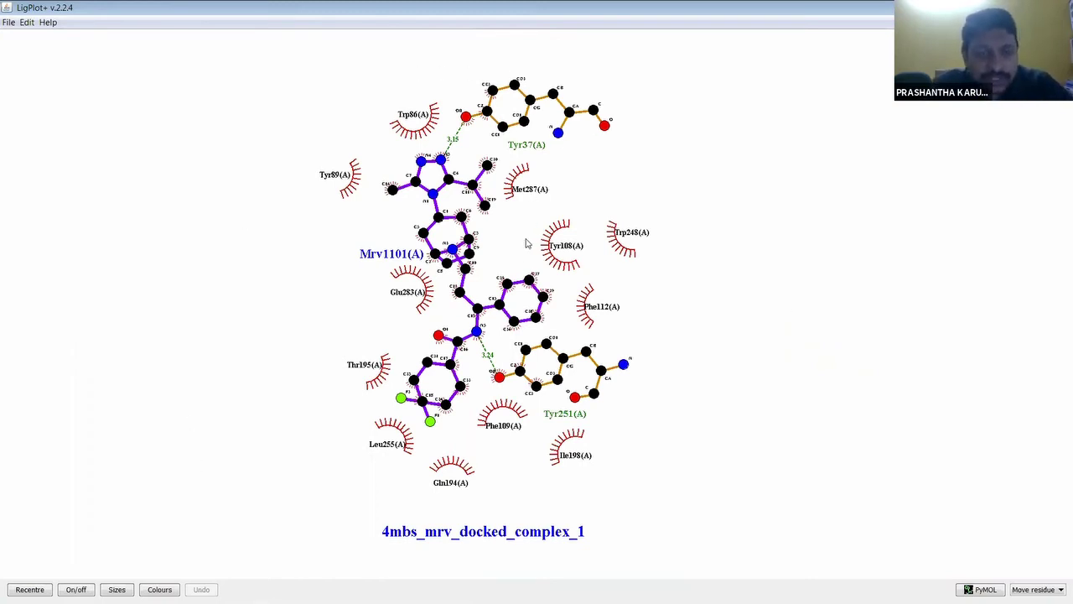
scroll(513, 242, "up", 2)
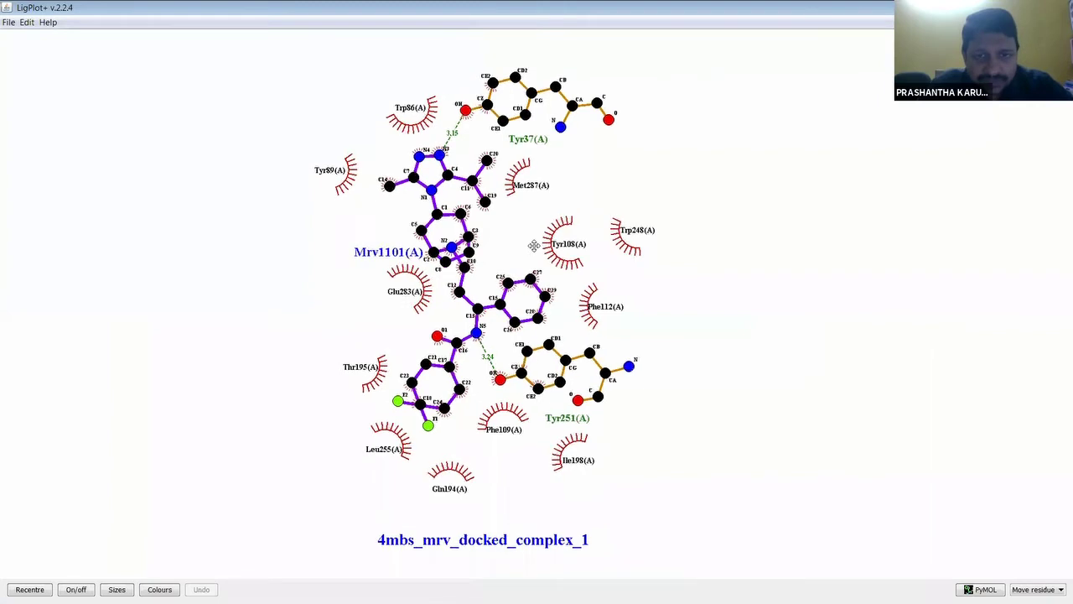
Step: Load 4mbs_mrv_docked_complex_2.pdb in place of the unsaved plot and run it for MRV 1101
left_click(8, 22)
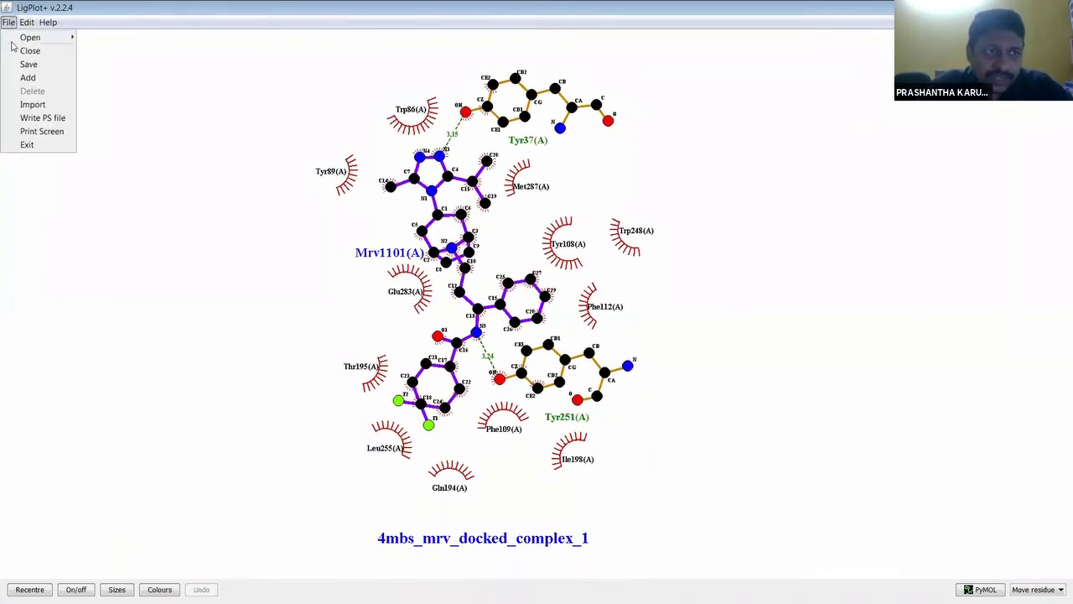
mouse_move(23, 41)
left_click(108, 38)
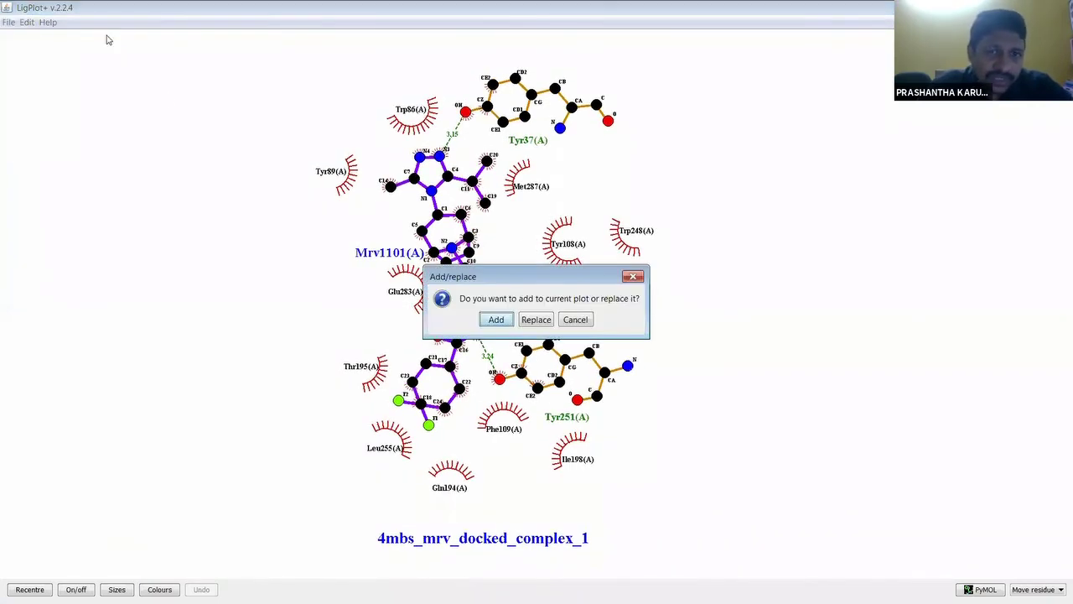
left_click(533, 322)
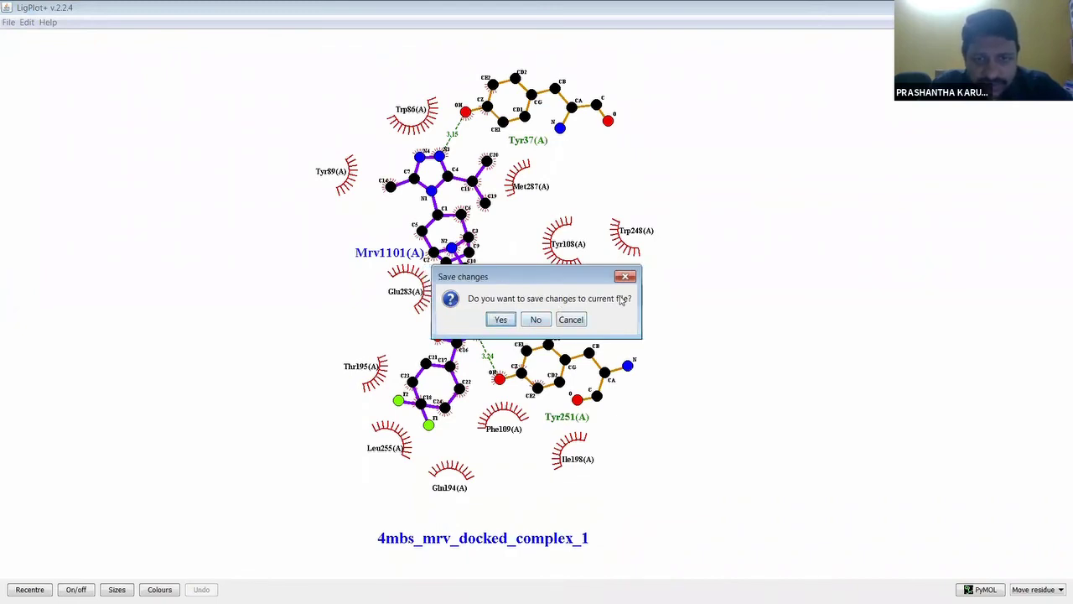
left_click(543, 323)
left_click(574, 322)
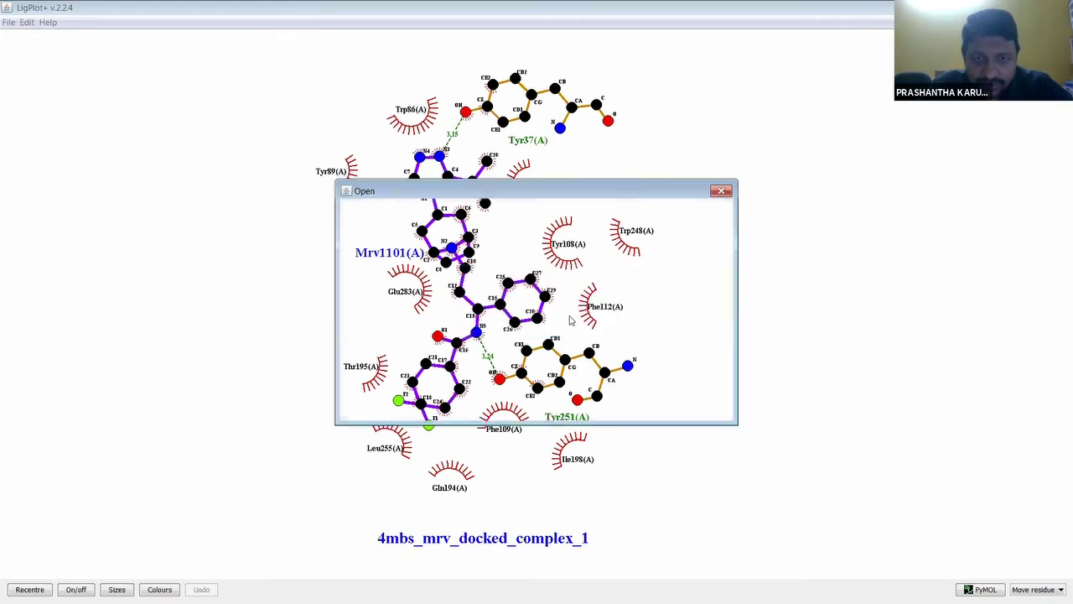
left_click(520, 267)
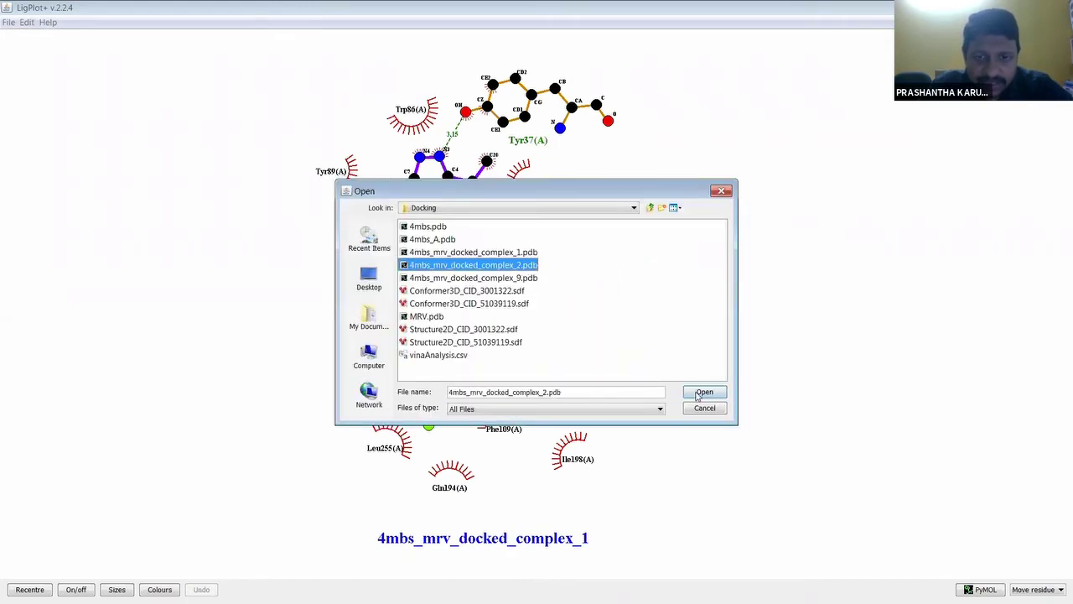
left_click(697, 395)
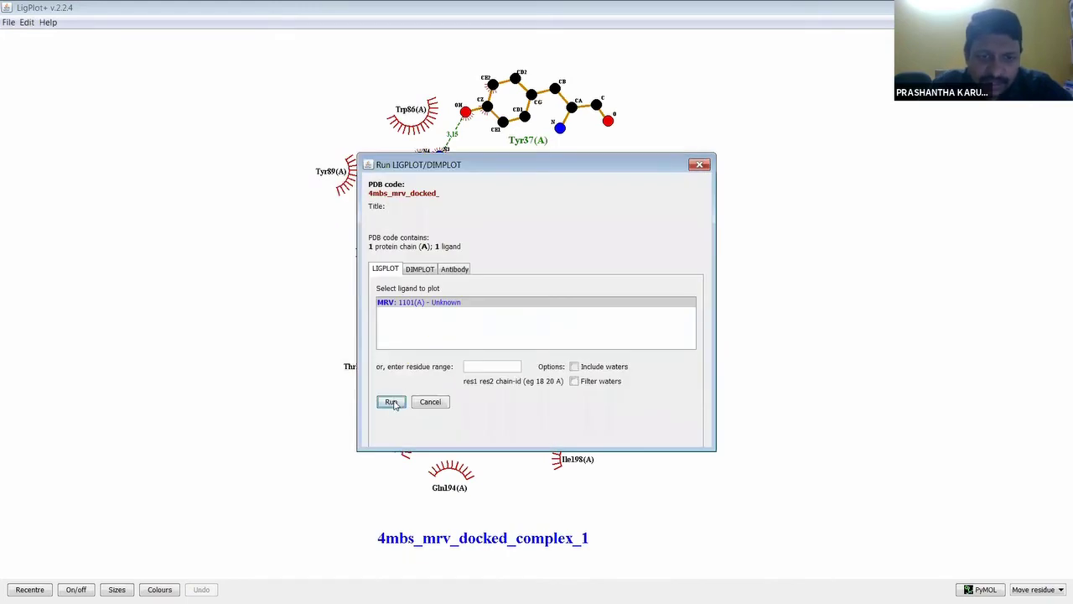
left_click(397, 404)
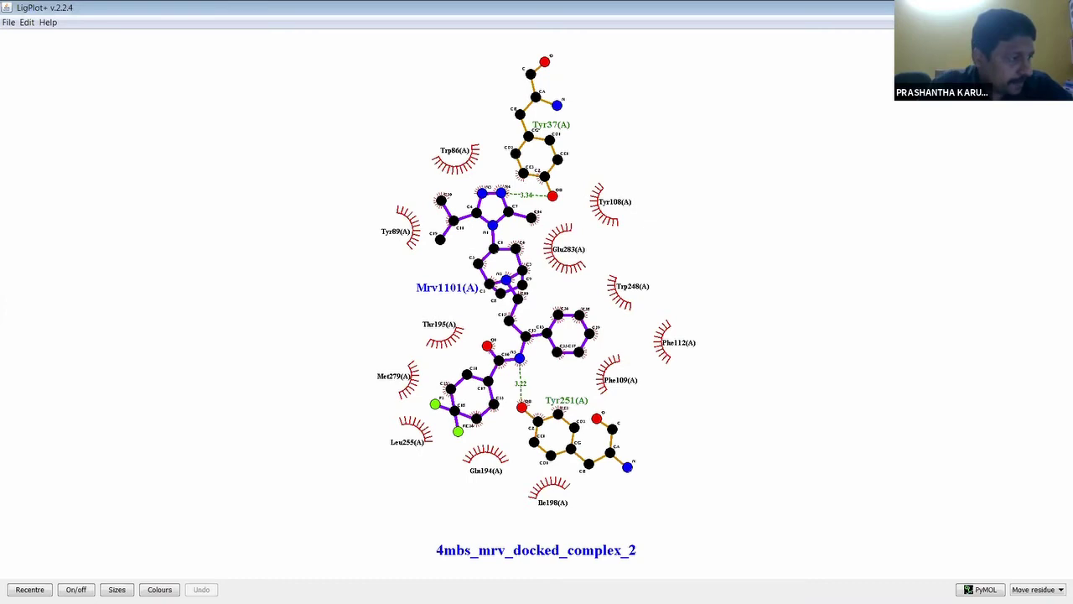
Step: Zoom in on the ligand in PyMOL, step it to pose 2 of 9, and return to LigPlot+
key("alt+Tab")
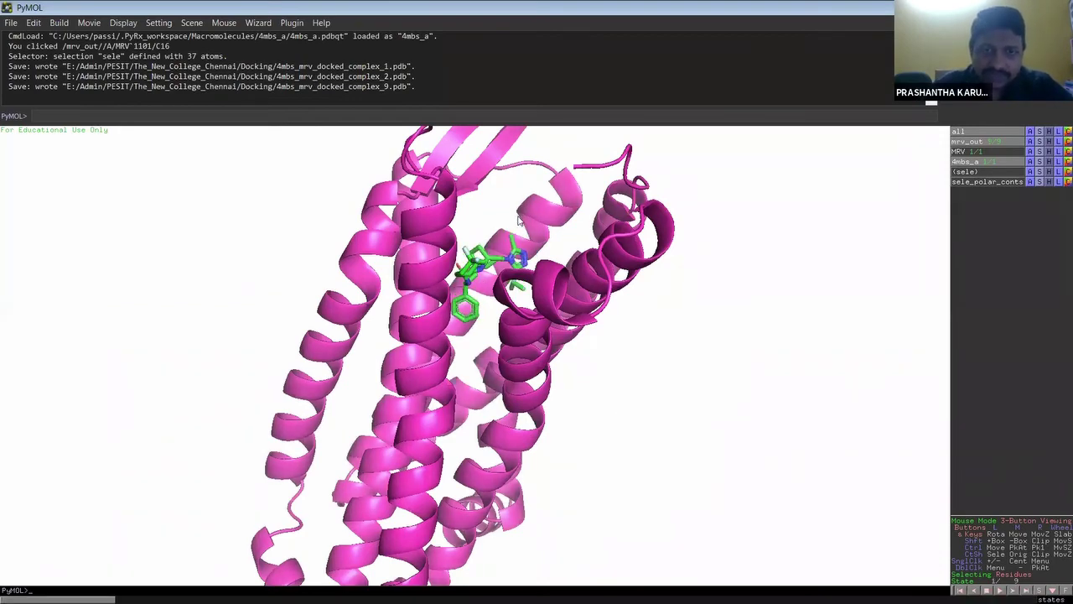
right_click_drag(518, 219, 498, 368)
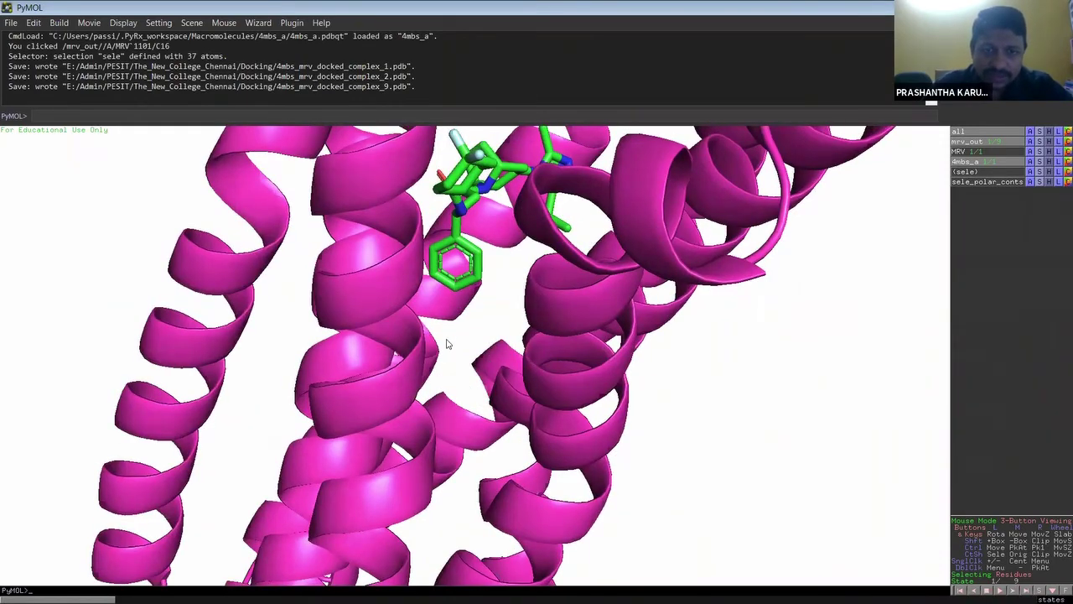
scroll(447, 344, "up", 5)
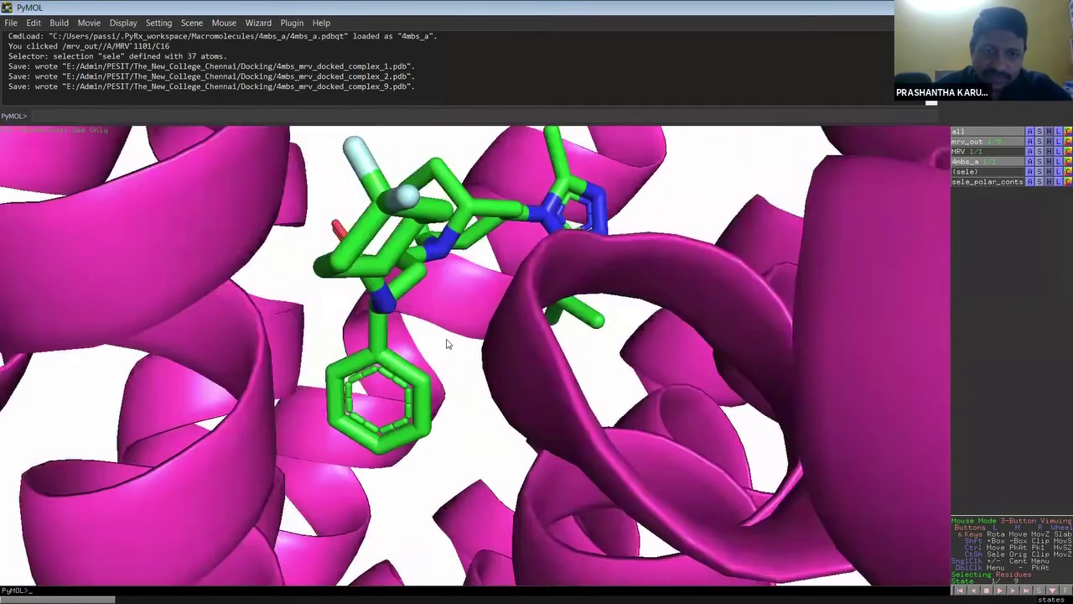
scroll(446, 338, "down", 3)
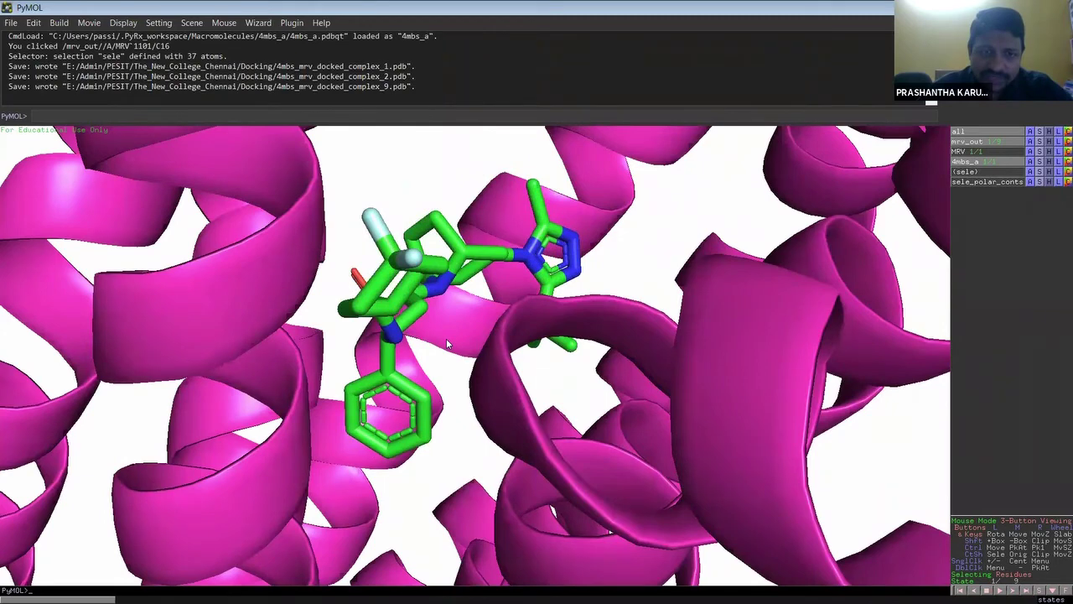
key("Right")
key("Right")
key("Right")
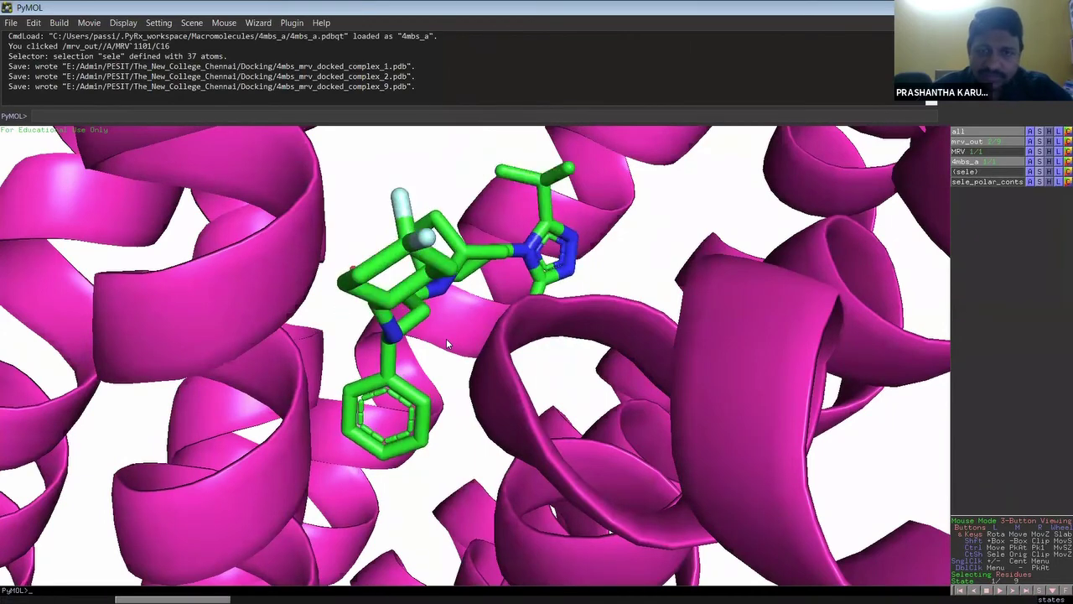
key("Right")
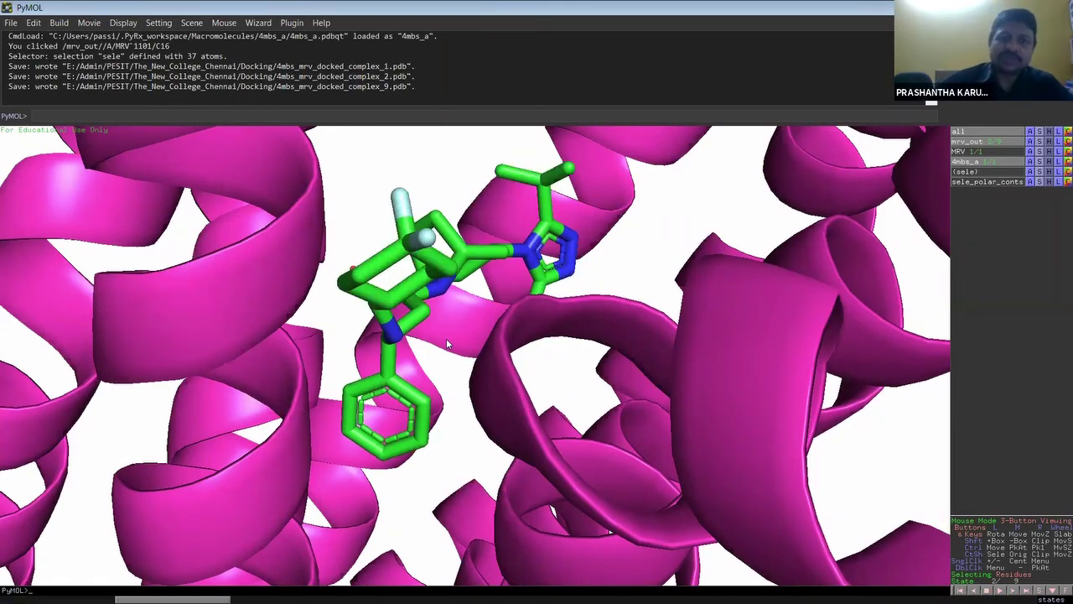
key("alt+Tab")
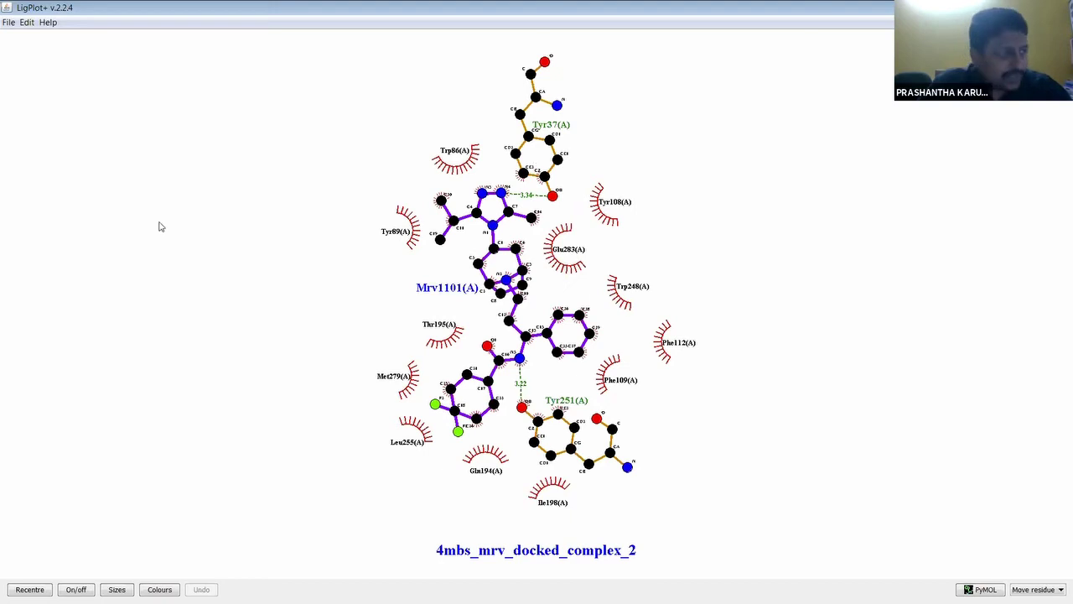
Step: Narrow the GSview reference window and bring LigPlot+ back to the front
key("alt+Tab")
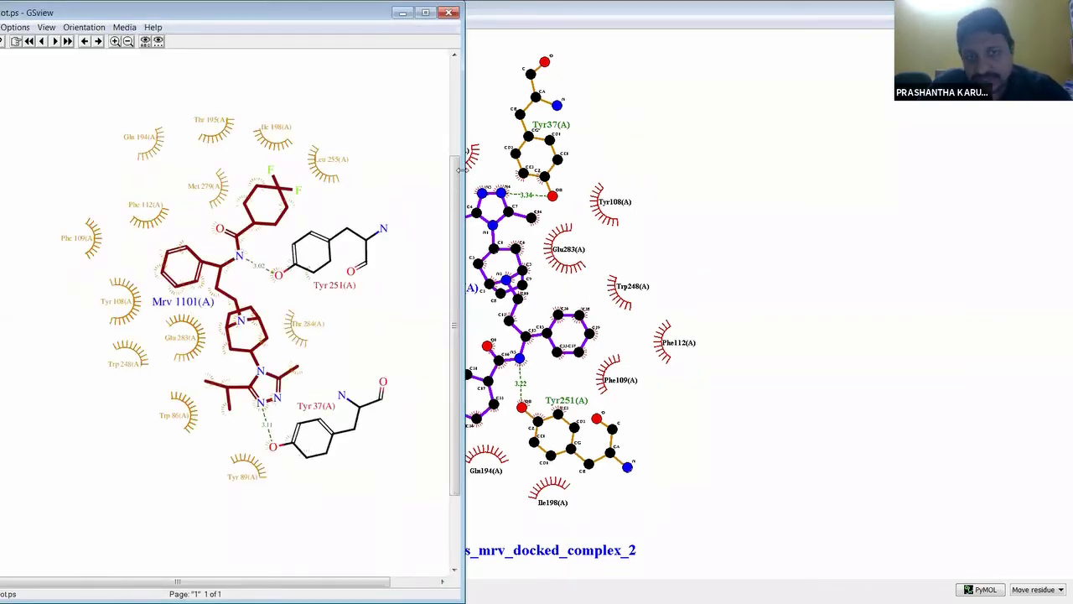
left_click_drag(459, 170, 428, 165)
left_click(498, 12)
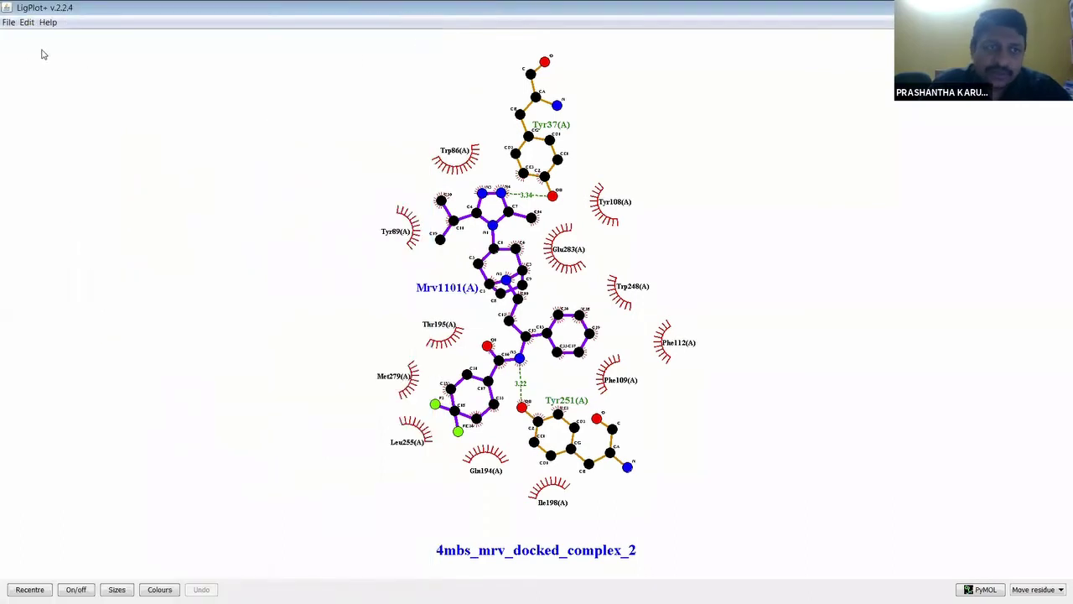
Step: Load 4mbs_mrv_docked_complex_9.pdb in place of the unsaved plot and run it
left_click(9, 22)
mouse_move(30, 37)
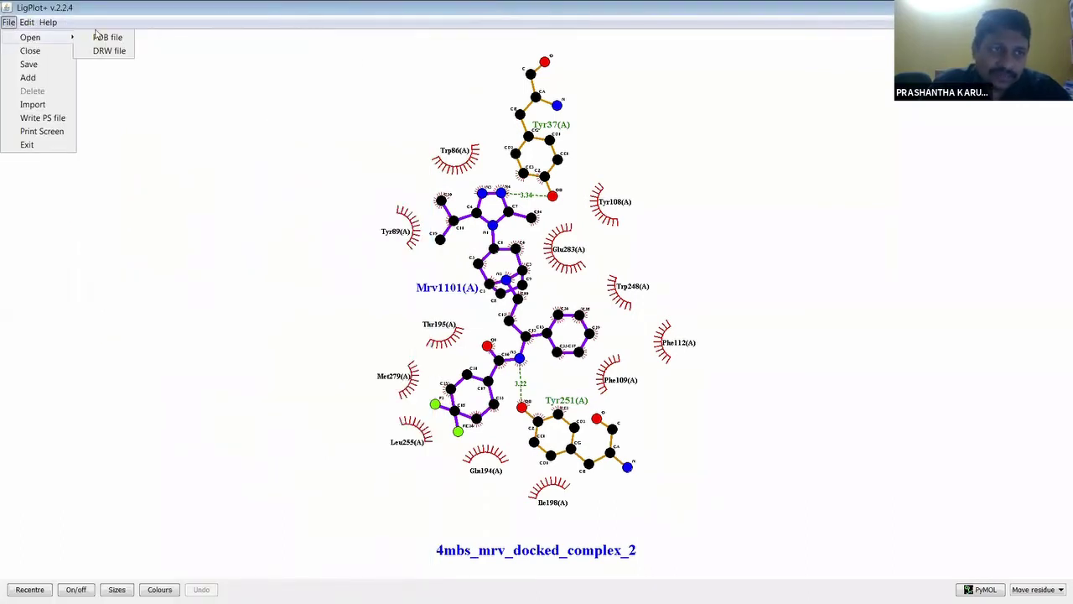
left_click(117, 40)
left_click(538, 321)
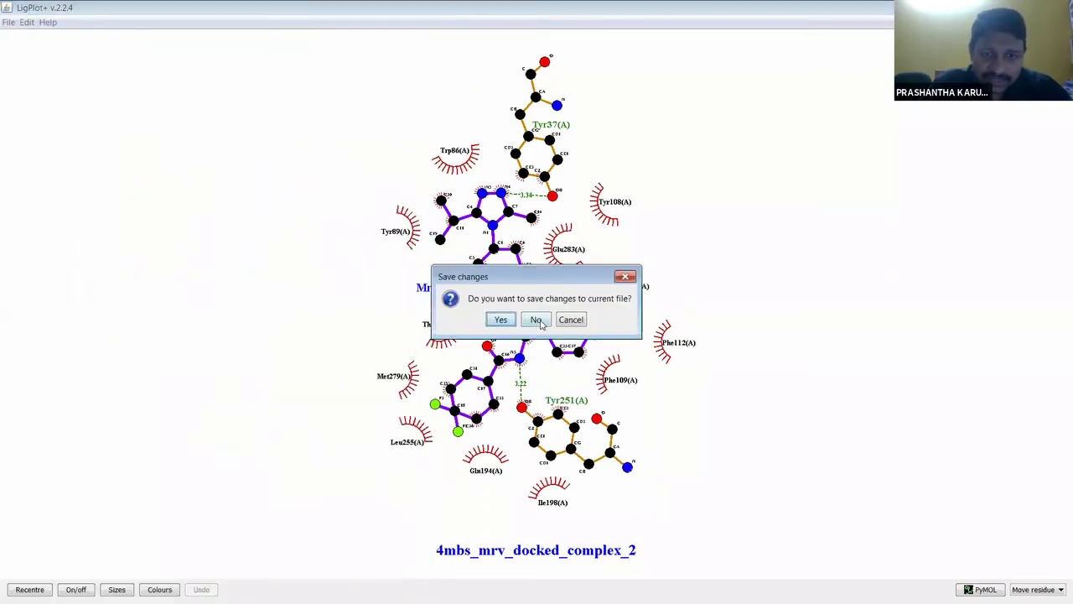
left_click(536, 320)
left_click(575, 327)
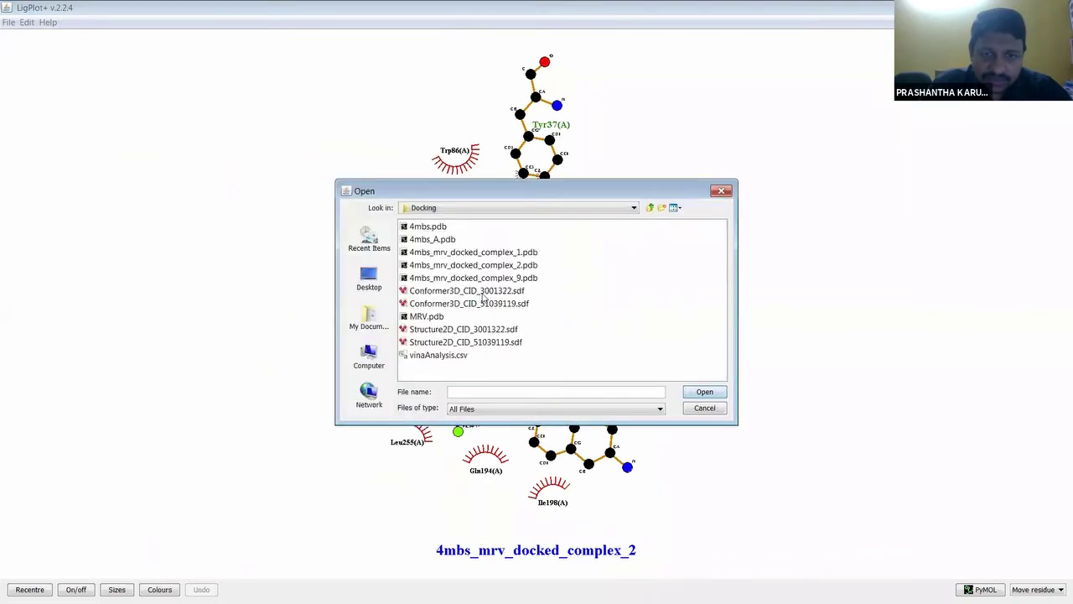
left_click(507, 279)
left_click(703, 391)
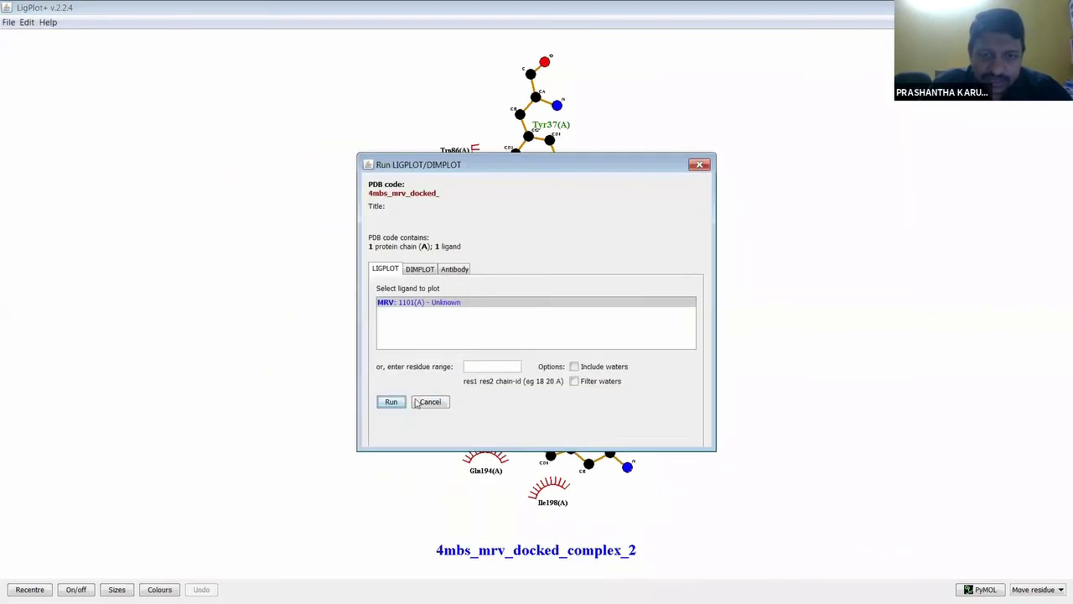
left_click(391, 402)
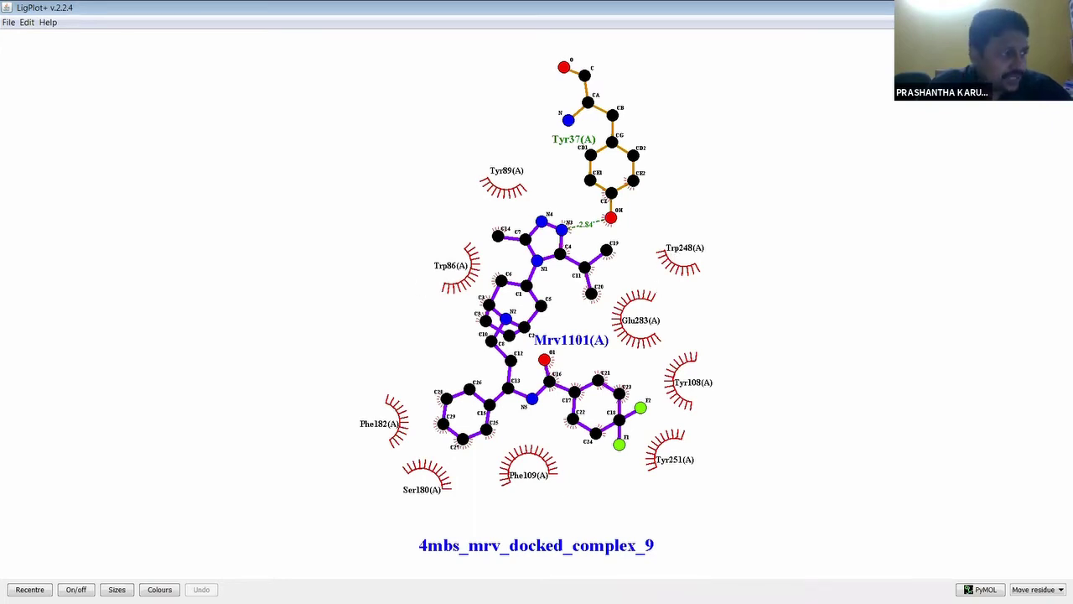
Step: Narrow the GSview reference window again and bring LigPlot+ back to the front
key("alt+Tab")
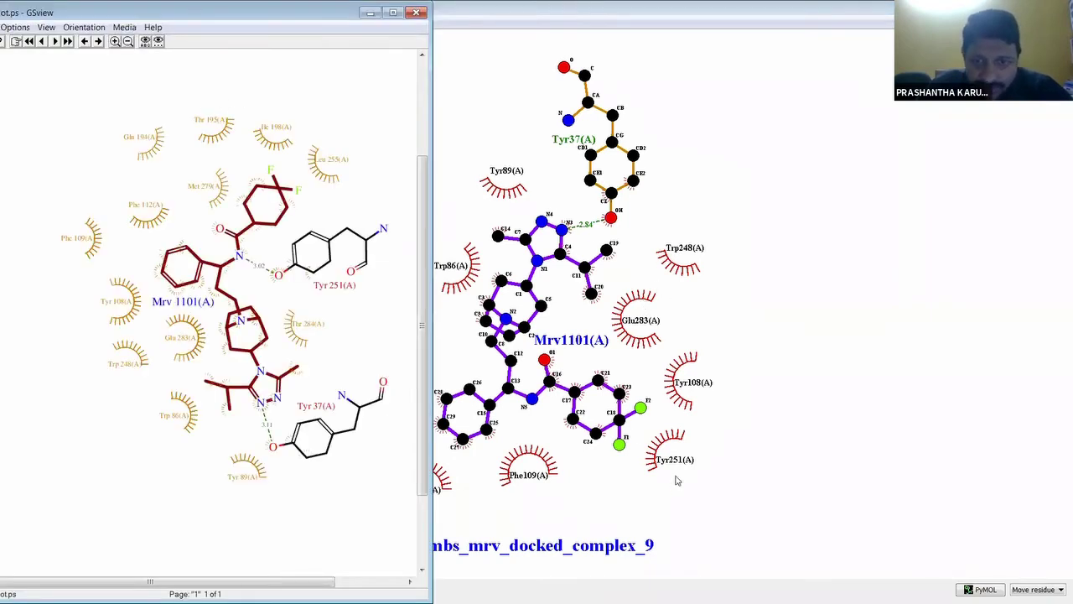
left_click_drag(429, 355, 401, 359)
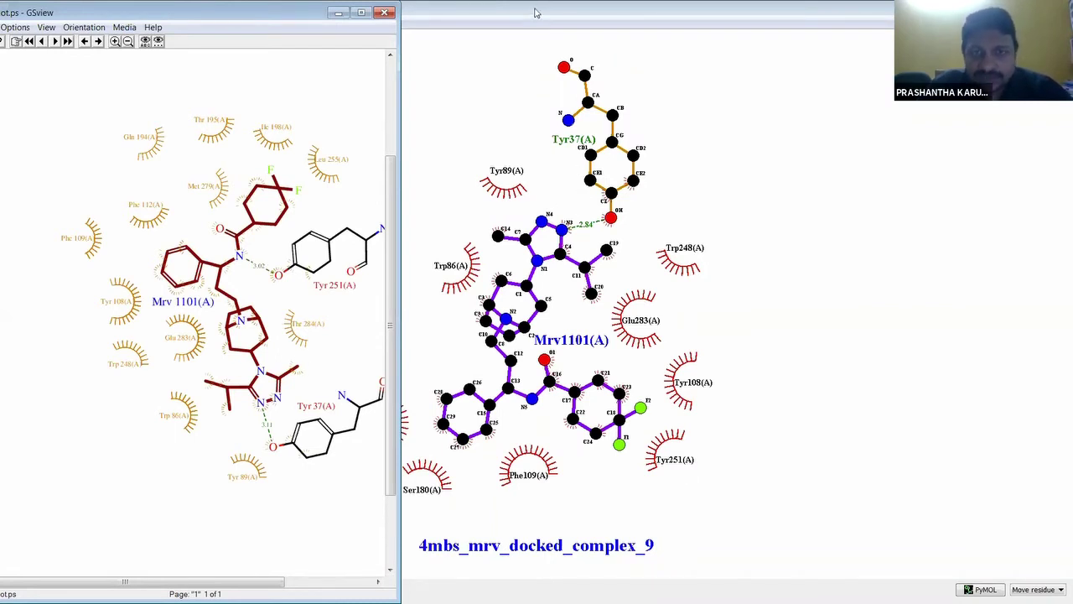
left_click(535, 12)
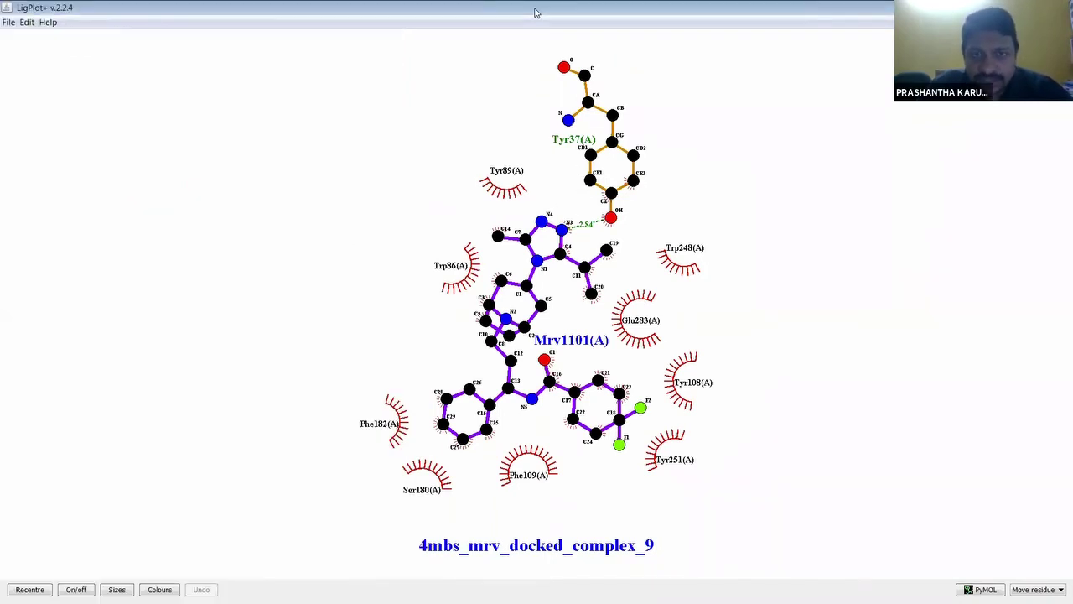
Step: Load 4mbs_mrv_docked_complex_1.pdb in place of the unsaved plot and run it
left_click(8, 22)
mouse_move(17, 39)
left_click(112, 39)
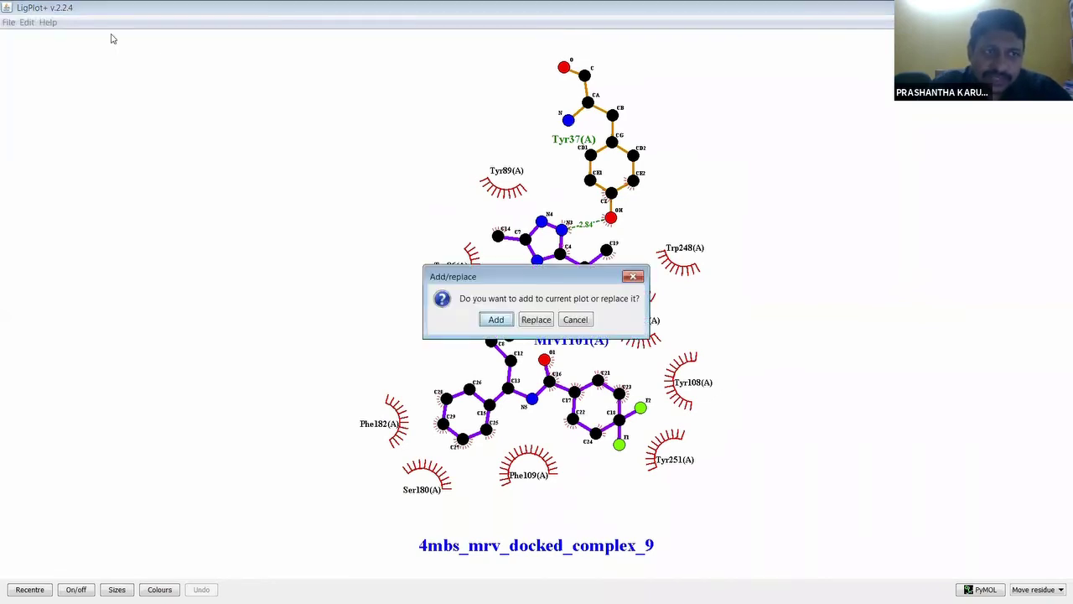
left_click(536, 324)
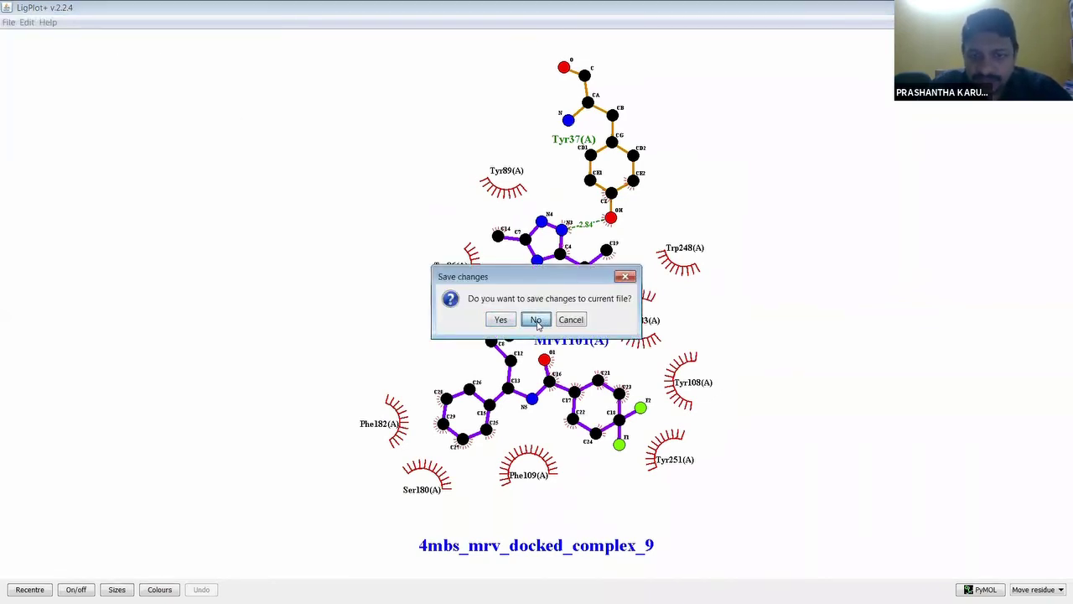
left_click(537, 324)
left_click(569, 323)
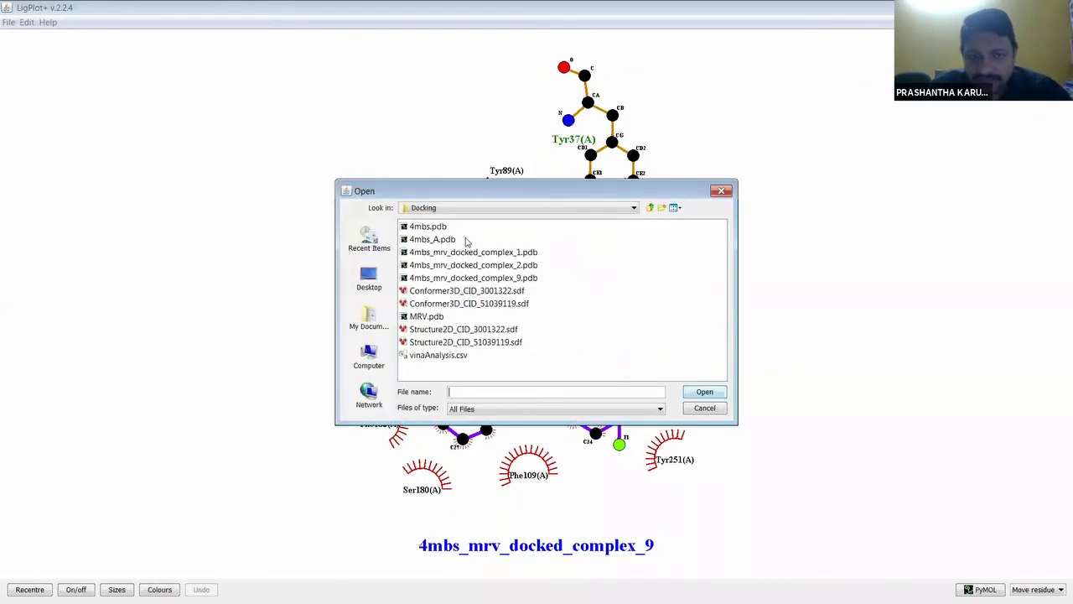
left_click(499, 253)
left_click(705, 391)
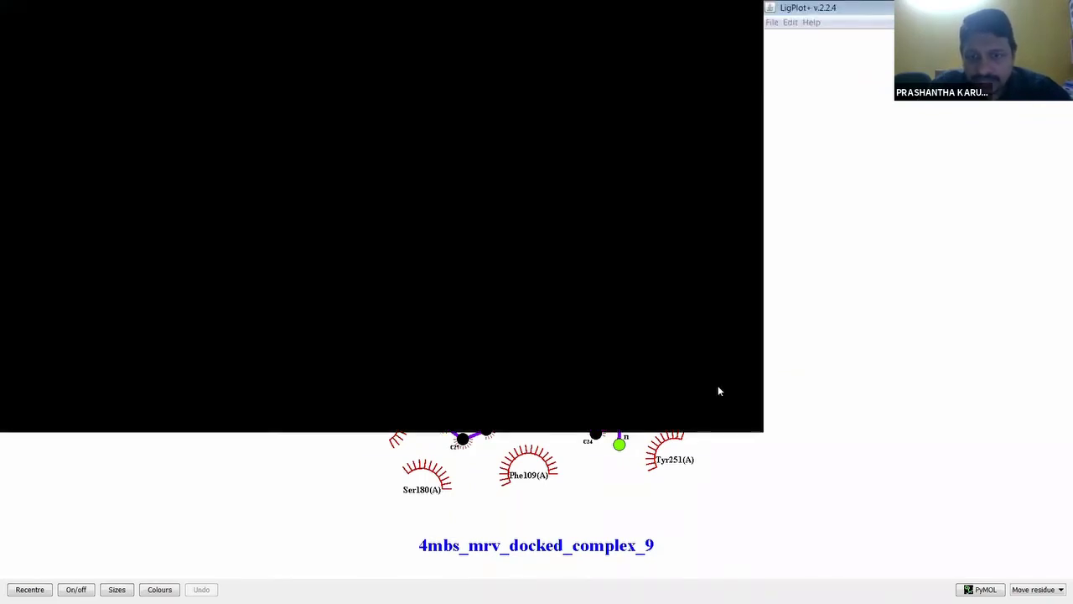
left_click(391, 402)
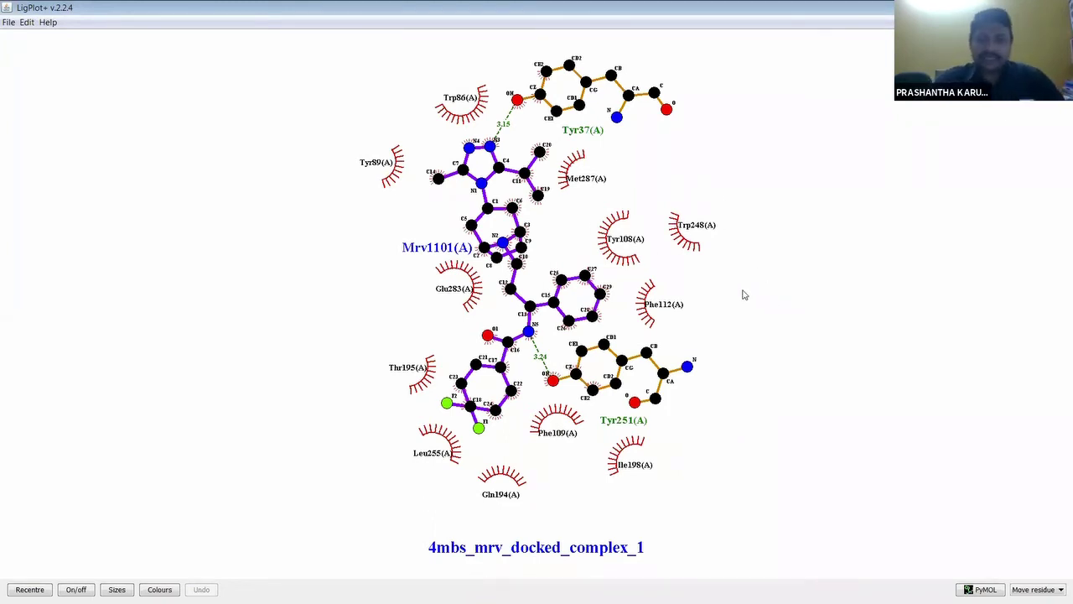
Step: Write the diagram to 4mbs_mrv_docked_complex_1.ps, then display the complex in PyMOL 3-D
mouse_move(714, 318)
right_mouse_down()
mouse_move(727, 324)
mouse_move(699, 314)
right_mouse_up()
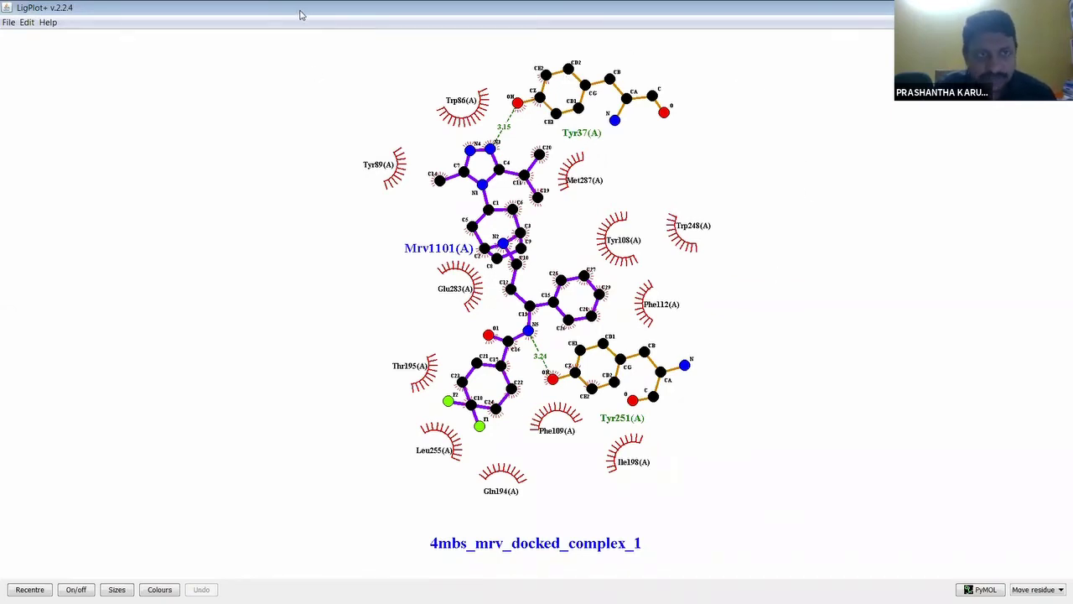
left_click(9, 23)
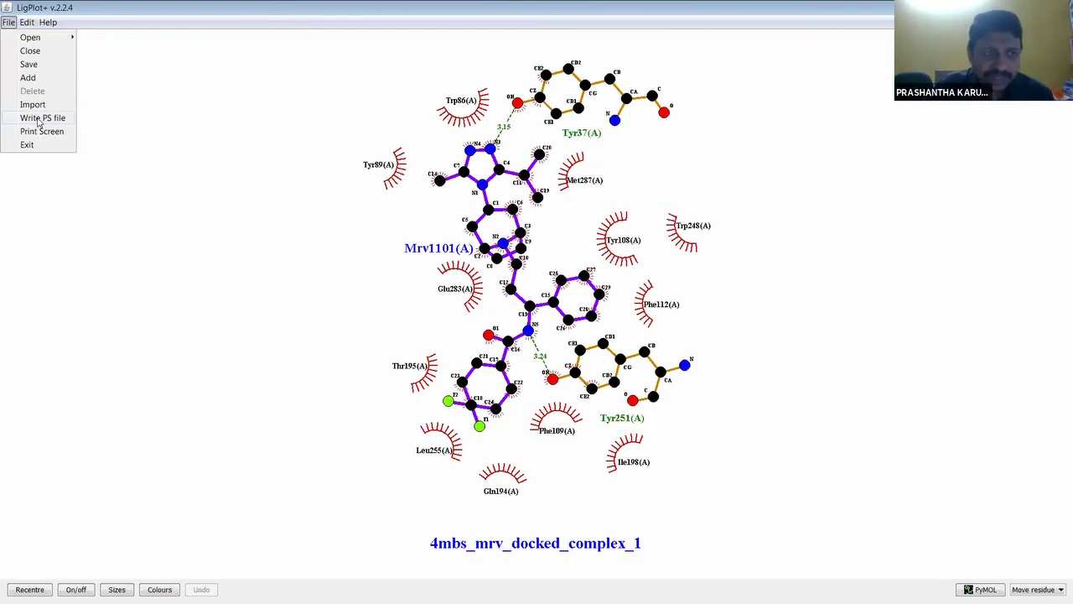
left_click(38, 120)
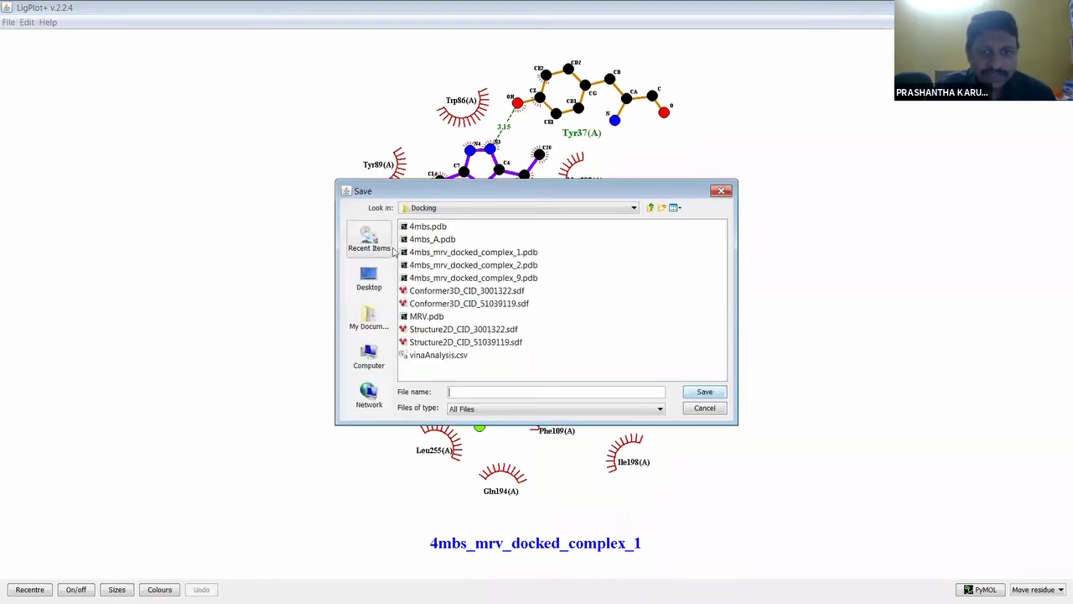
left_click(522, 254)
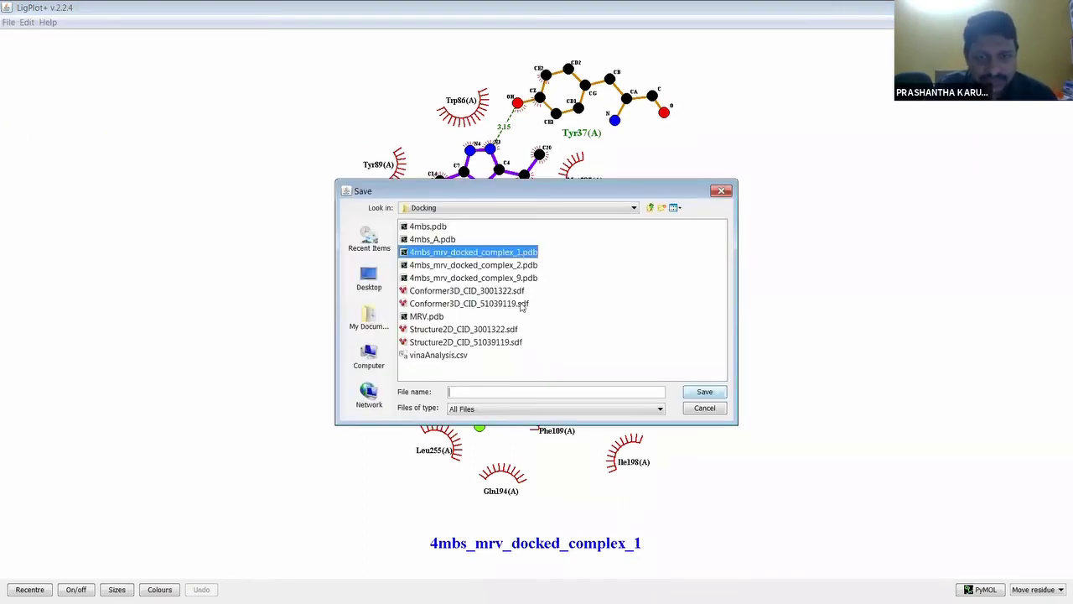
left_click(570, 392)
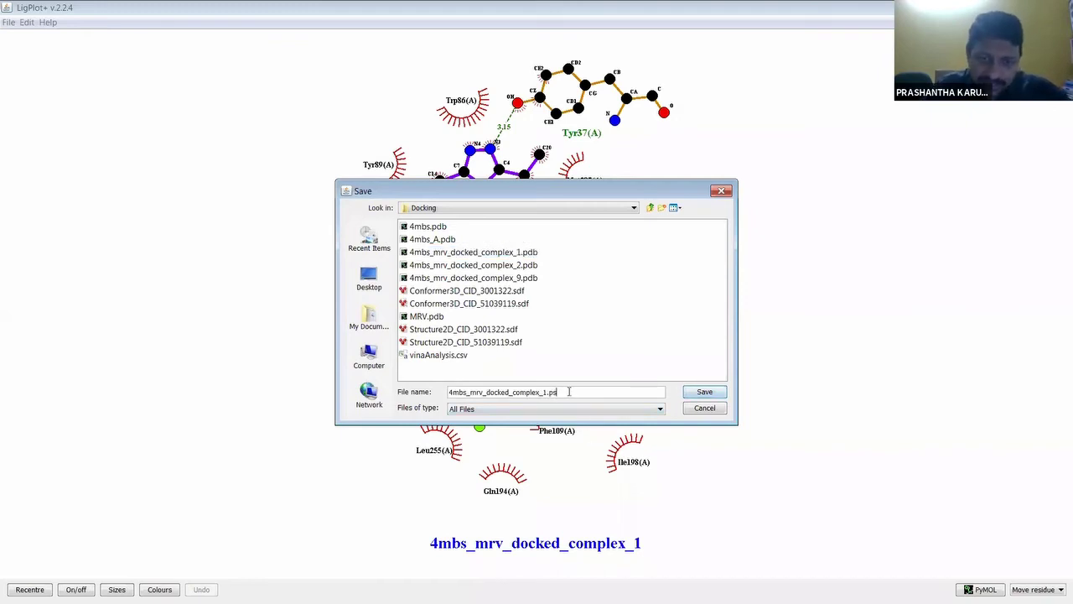
left_click(706, 394)
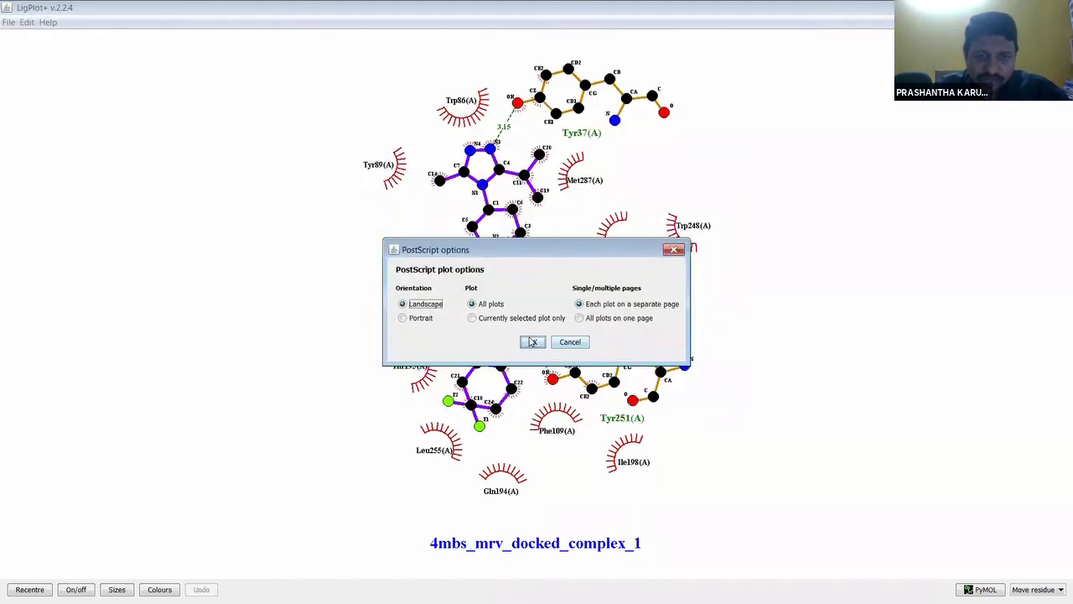
left_click(533, 342)
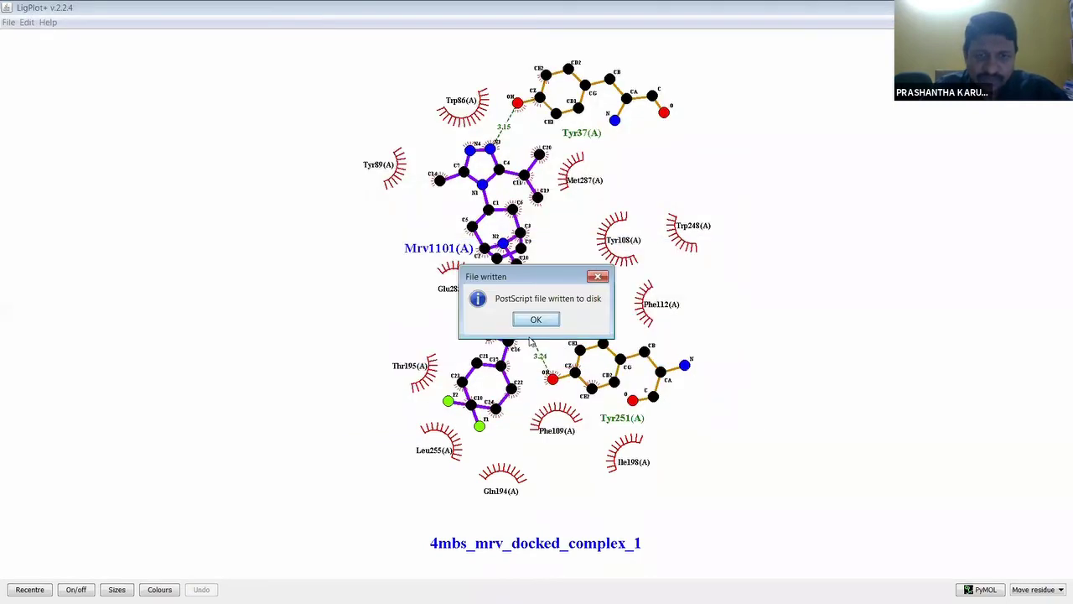
left_click(531, 323)
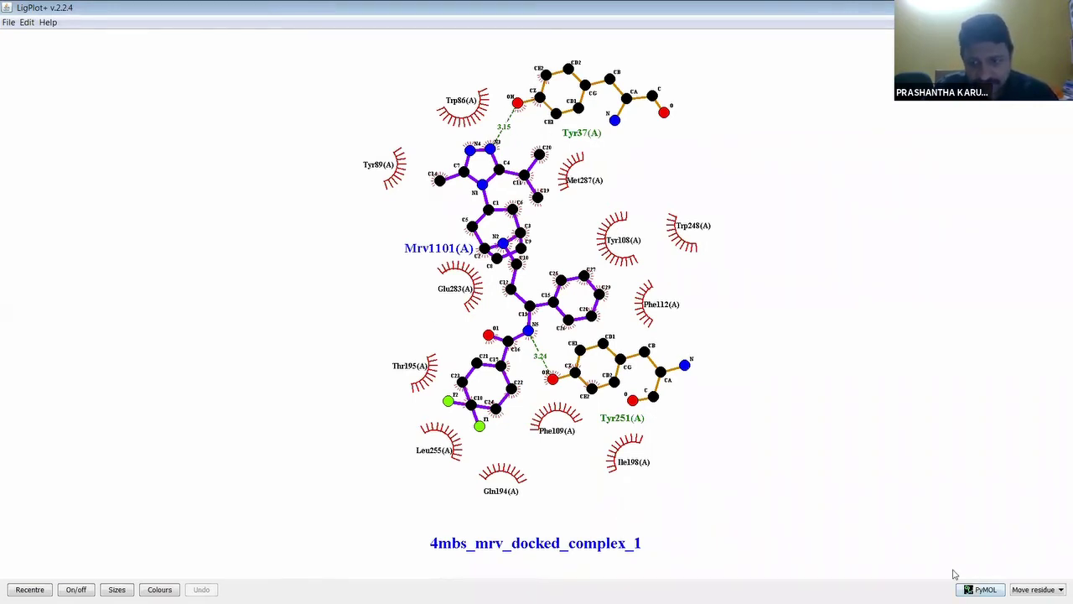
left_click(986, 589)
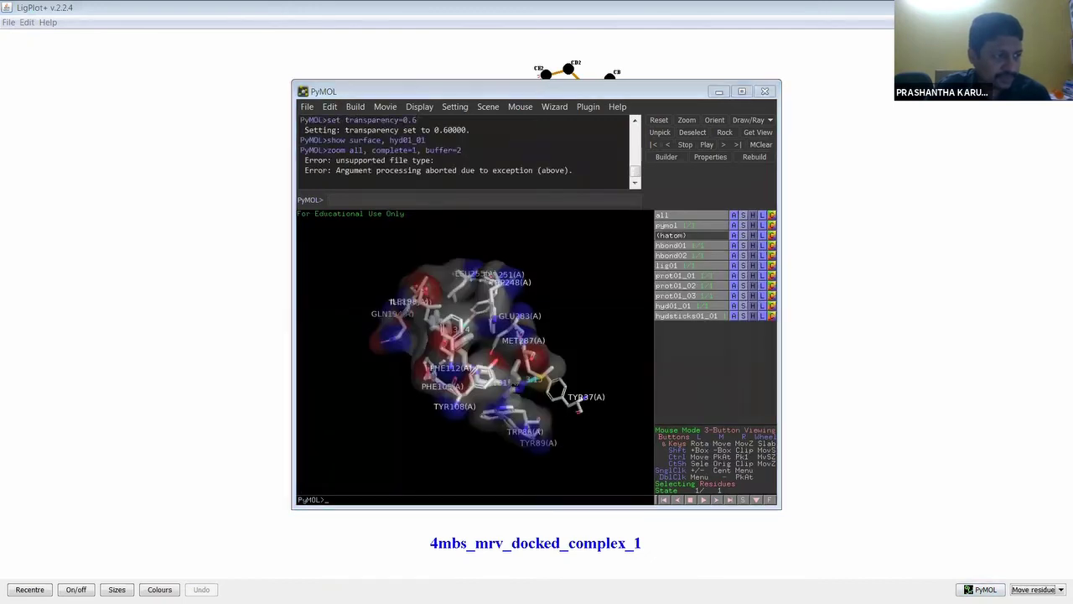
left_click(778, 357)
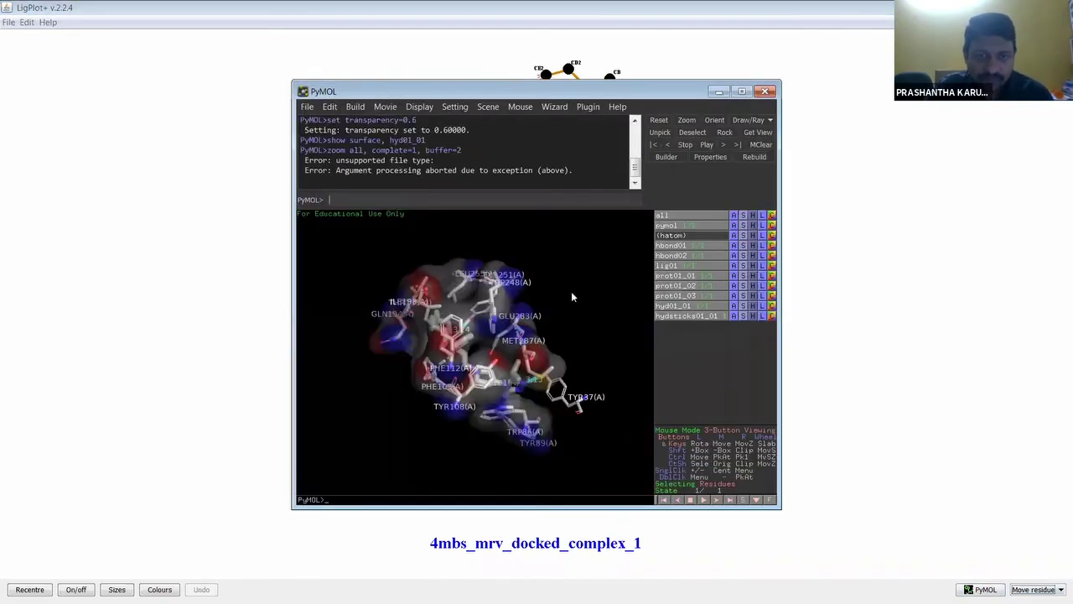
left_click(741, 90)
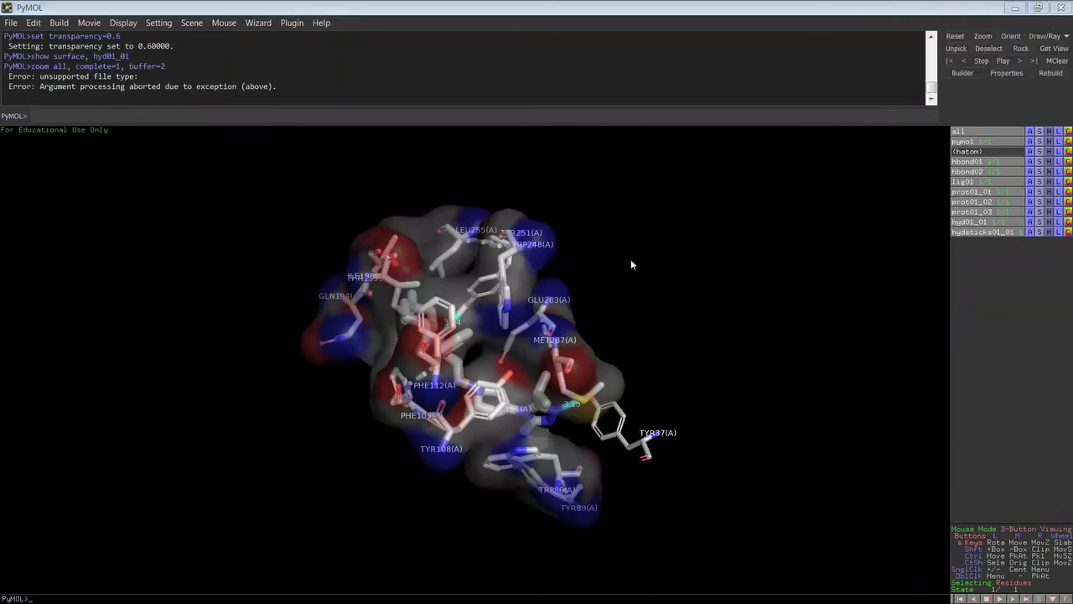
left_click_drag(589, 307, 267, 342)
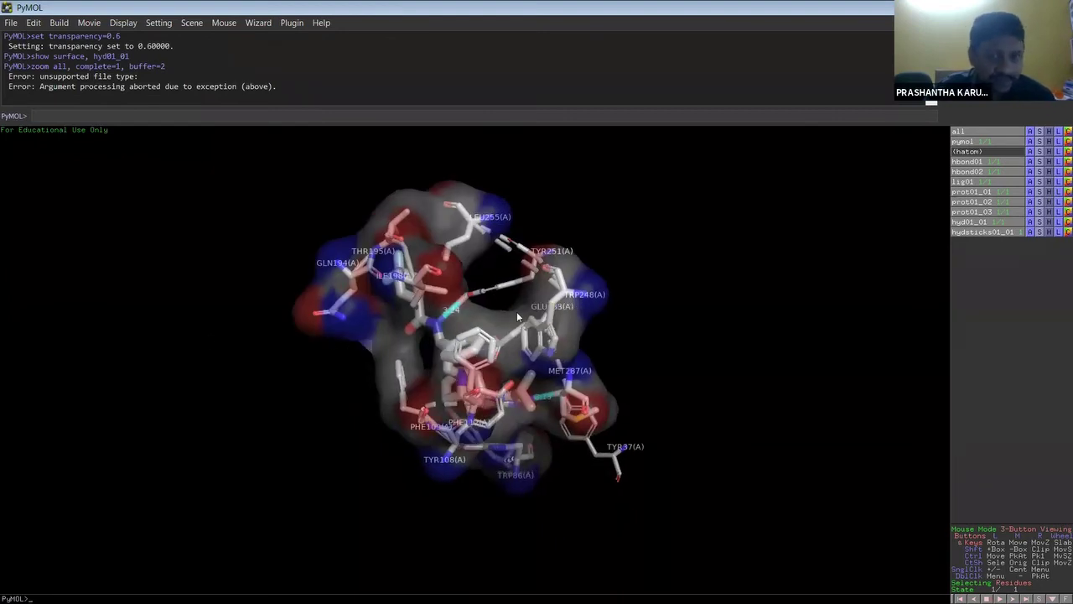
key("alt+Tab")
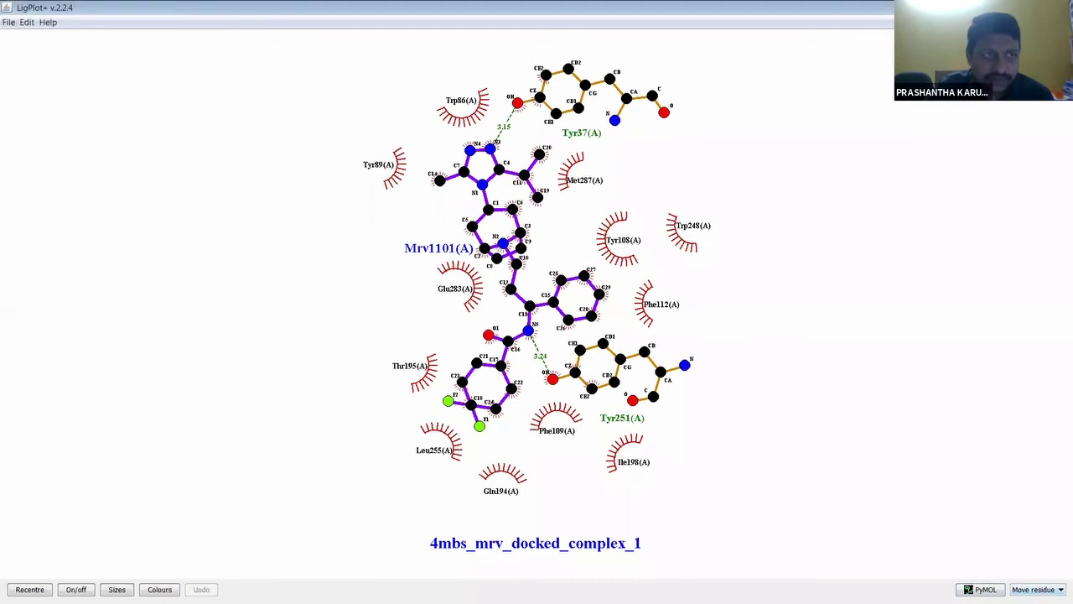
left_click(26, 24)
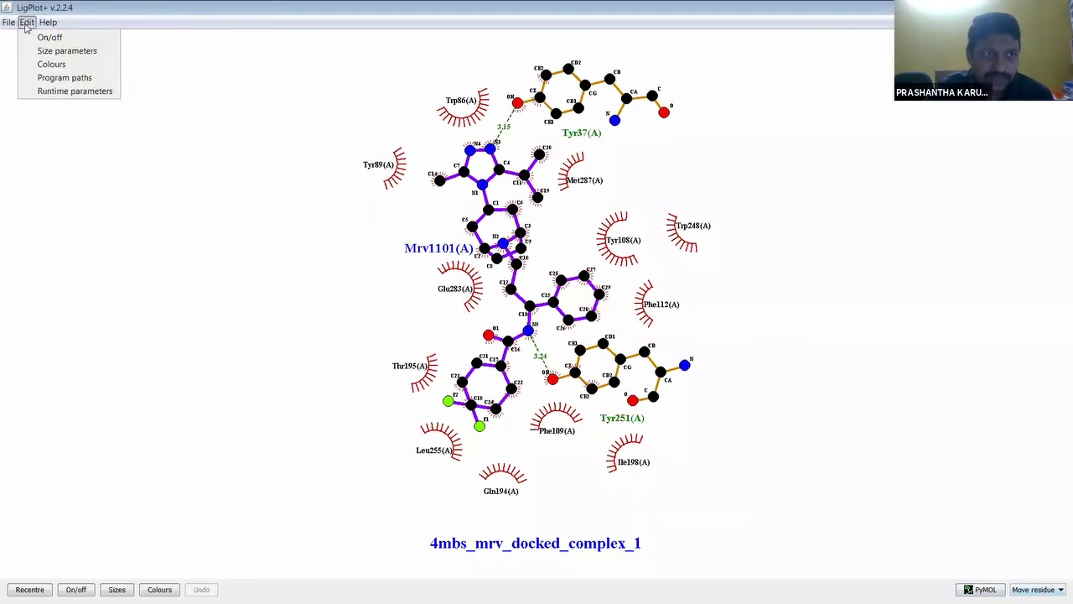
left_click(57, 92)
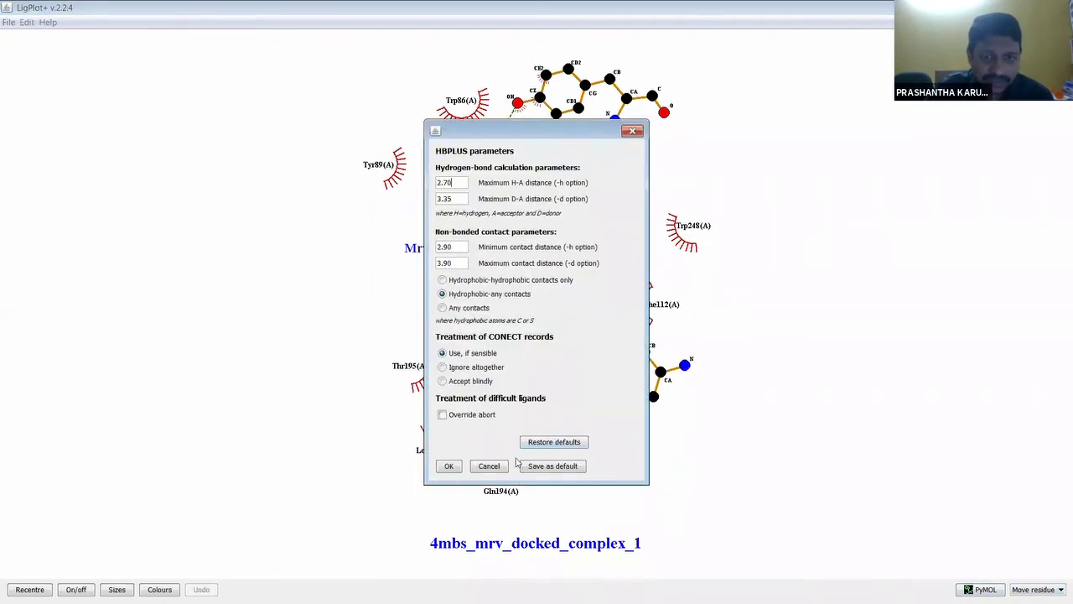
left_click(493, 471)
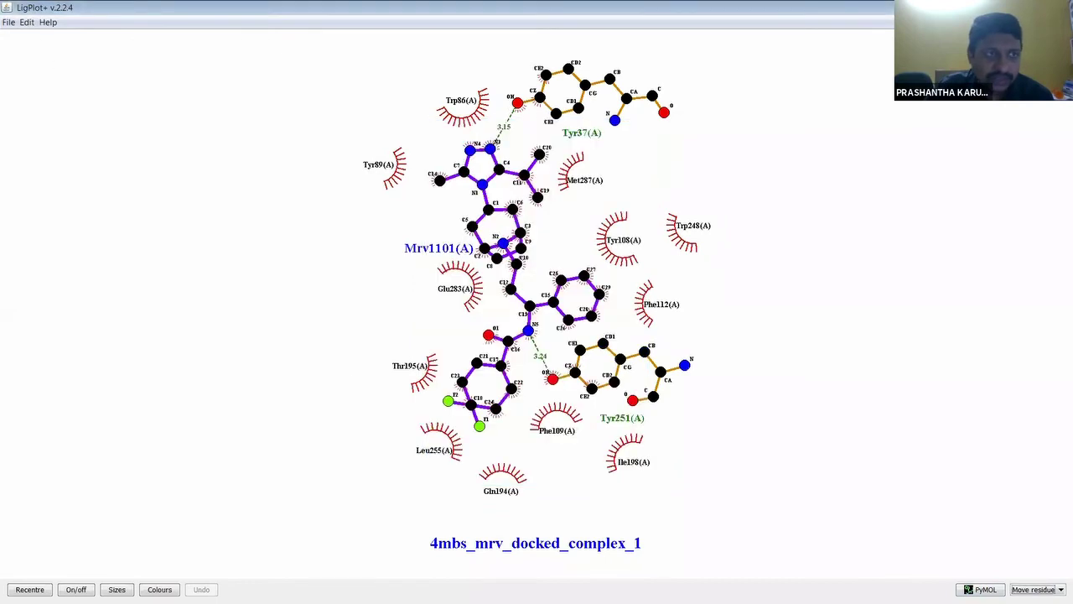
left_click(25, 23)
left_click(61, 78)
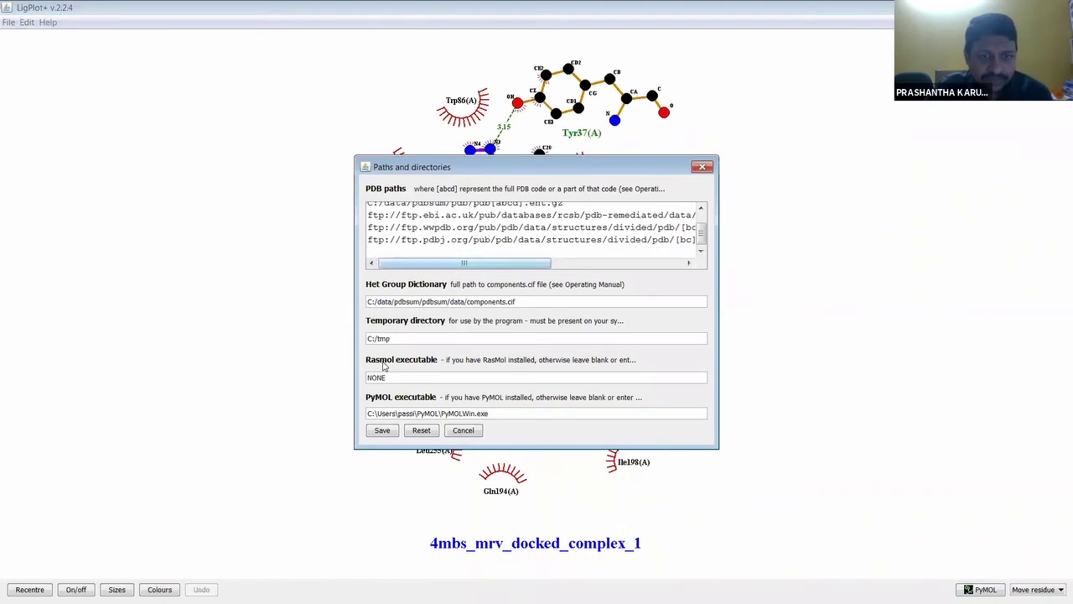
left_click_drag(369, 413, 495, 411)
left_click(497, 411)
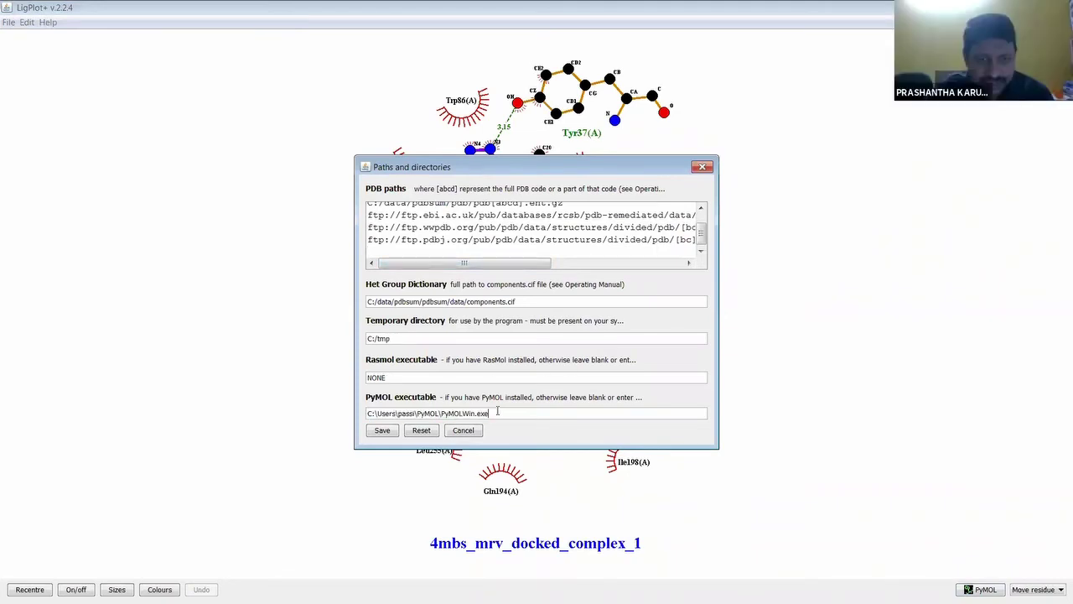
double_click(392, 378)
key("BackSpace")
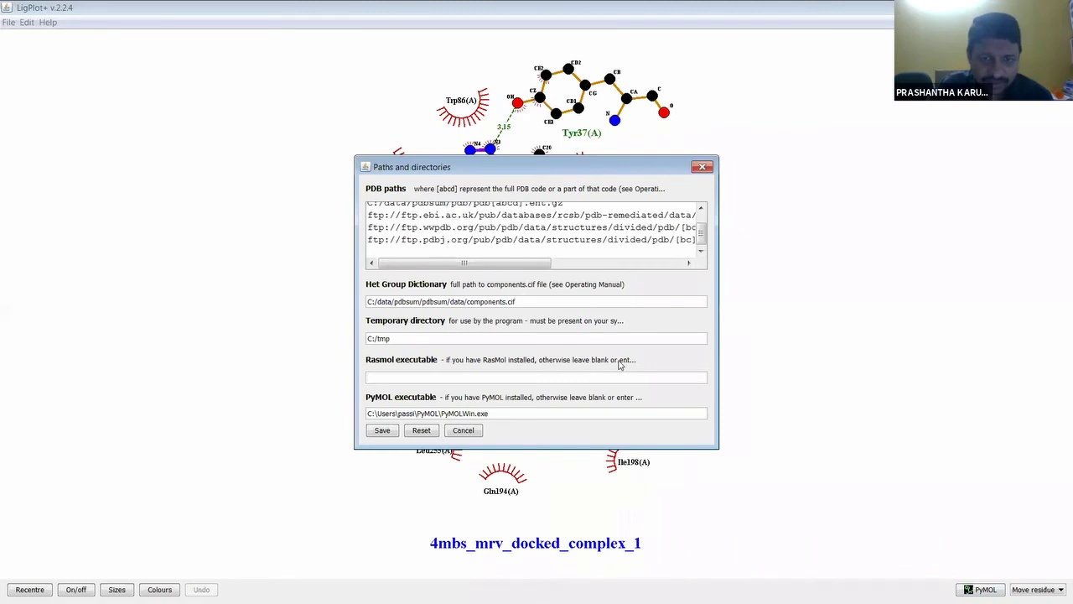
left_click(445, 375)
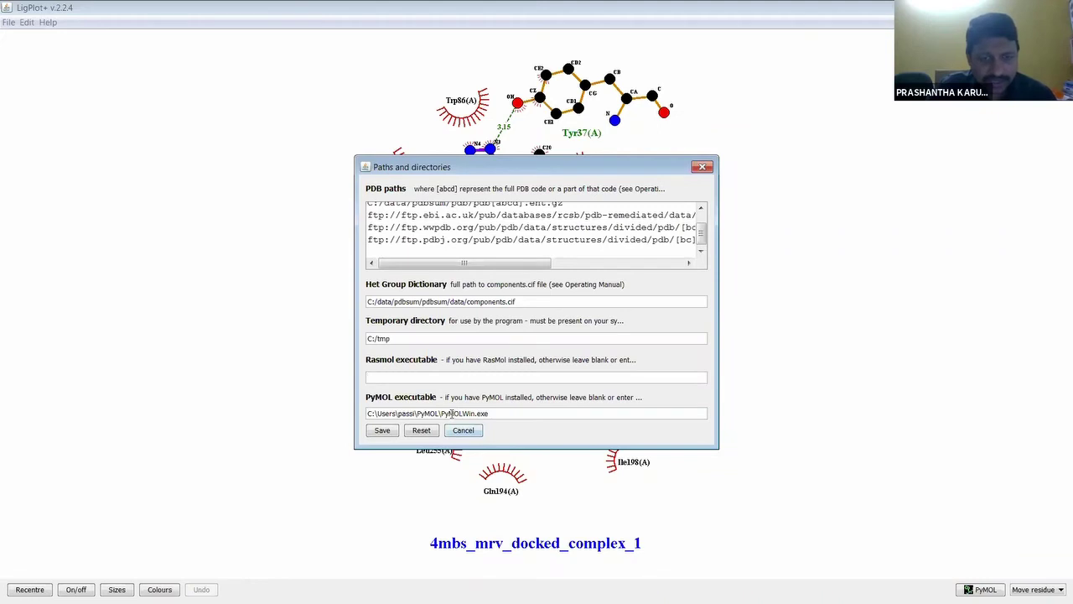
left_click(467, 431)
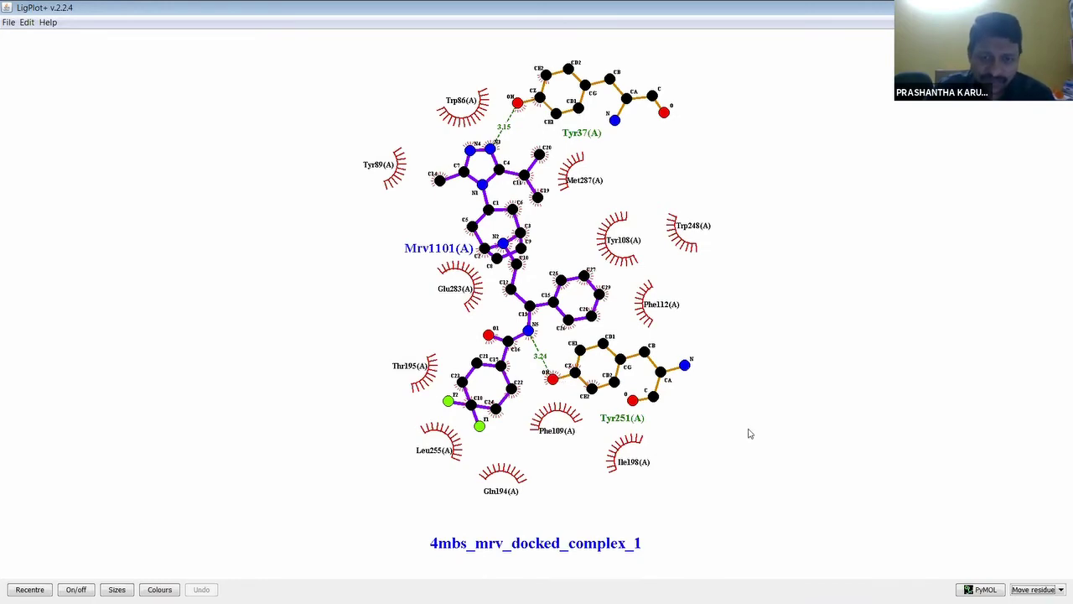
Step: Zoom the LigPlot+ diagram and move the PyMOL window right to uncover it
scroll(721, 385, "up", 1)
scroll(728, 410, "up", 3)
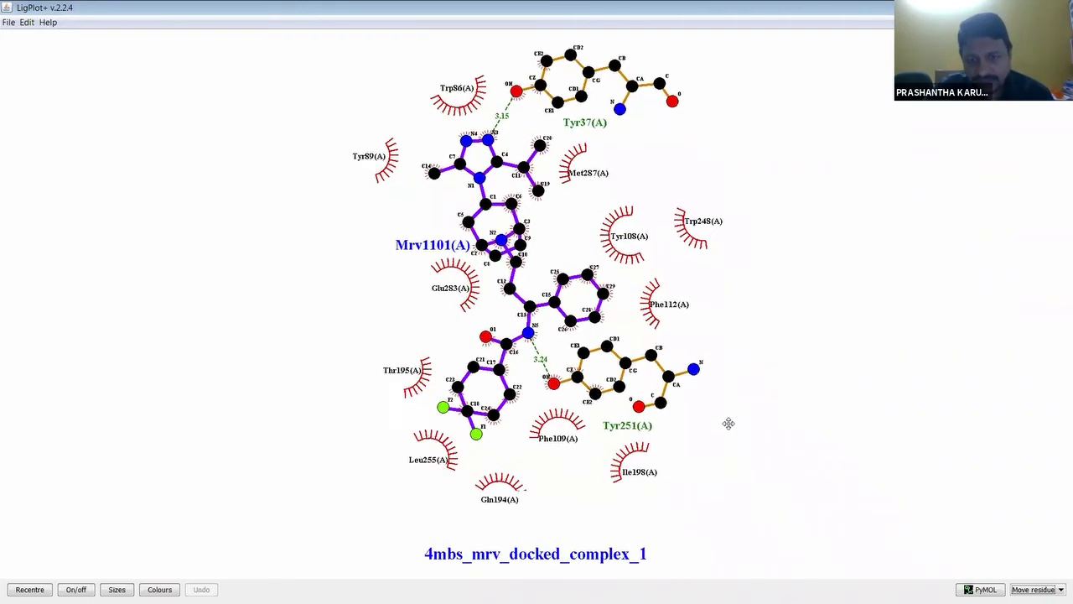
scroll(715, 423, "down", 2)
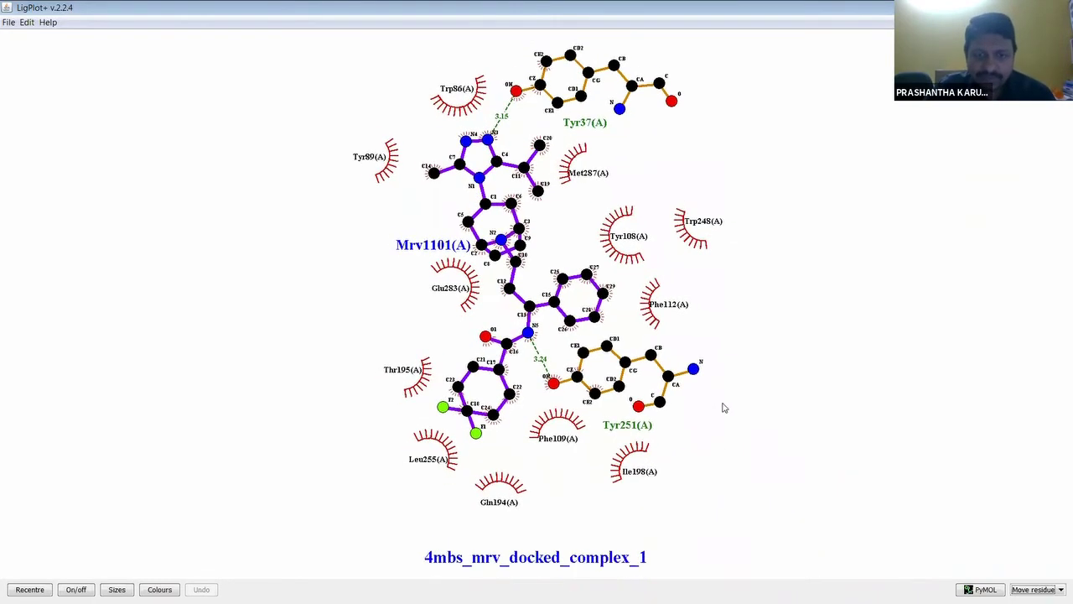
scroll(719, 429, "up", 2)
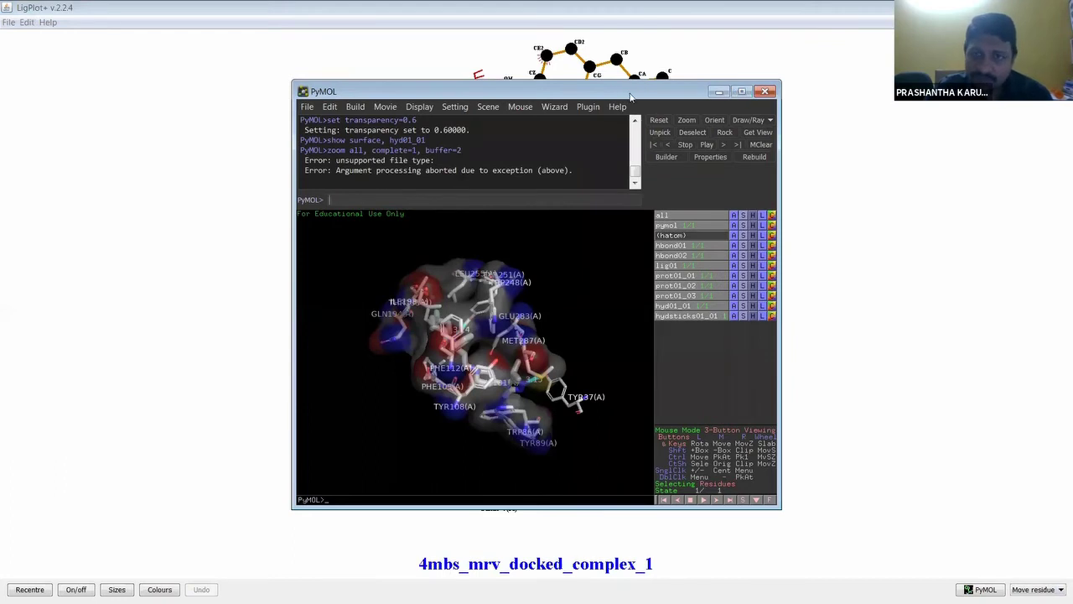
left_click_drag(630, 99, 615, 101)
left_click_drag(1008, 110, 1008, 109)
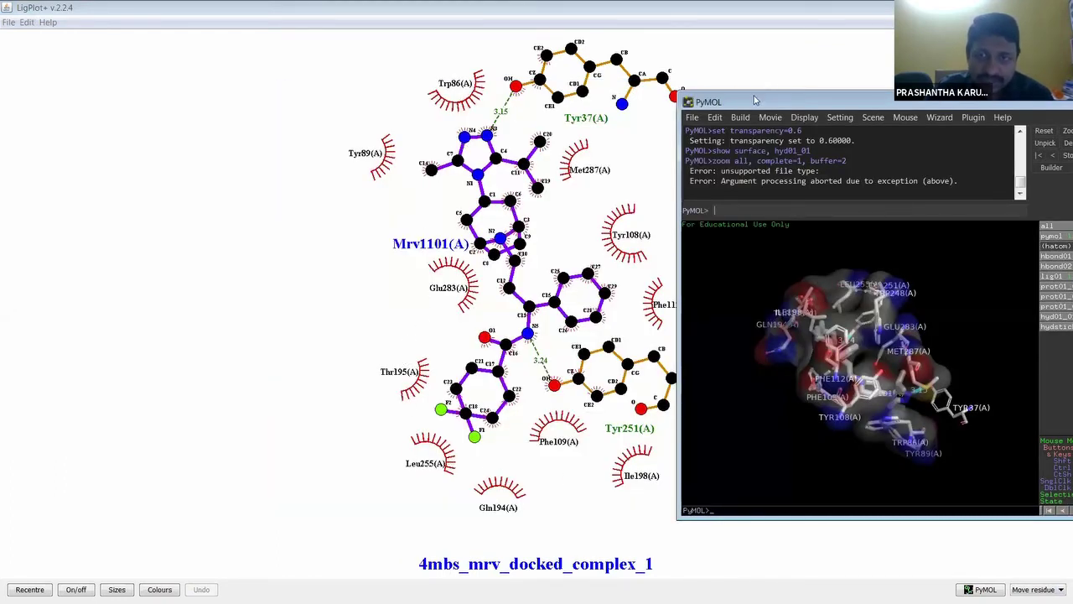
left_click_drag(757, 100, 792, 98)
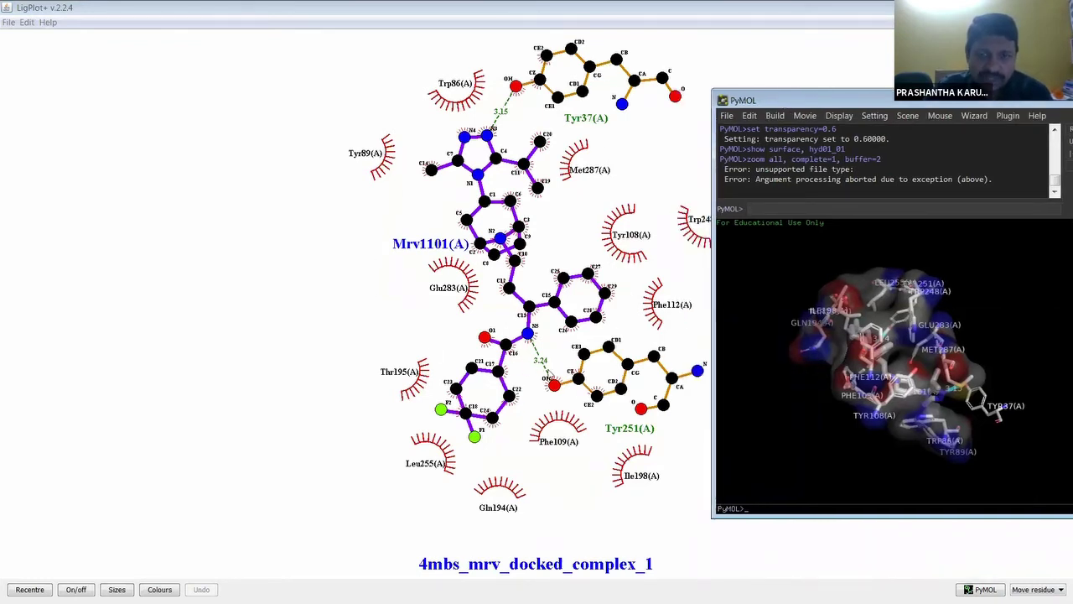
Step: Maximize the PyMOL window and bring it to the front
double_click(880, 101)
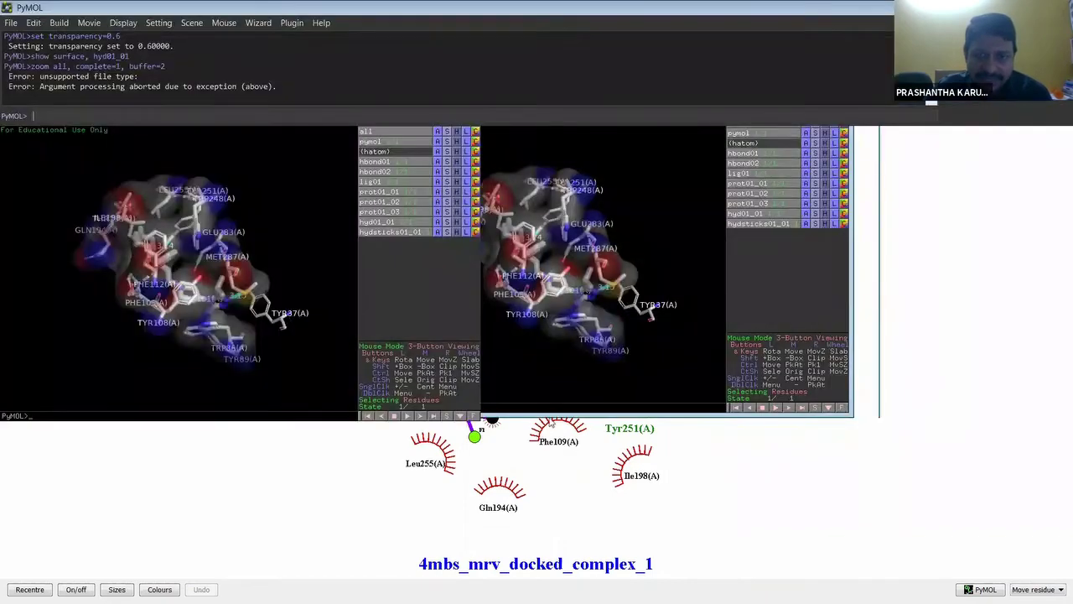
key("alt+Tab")
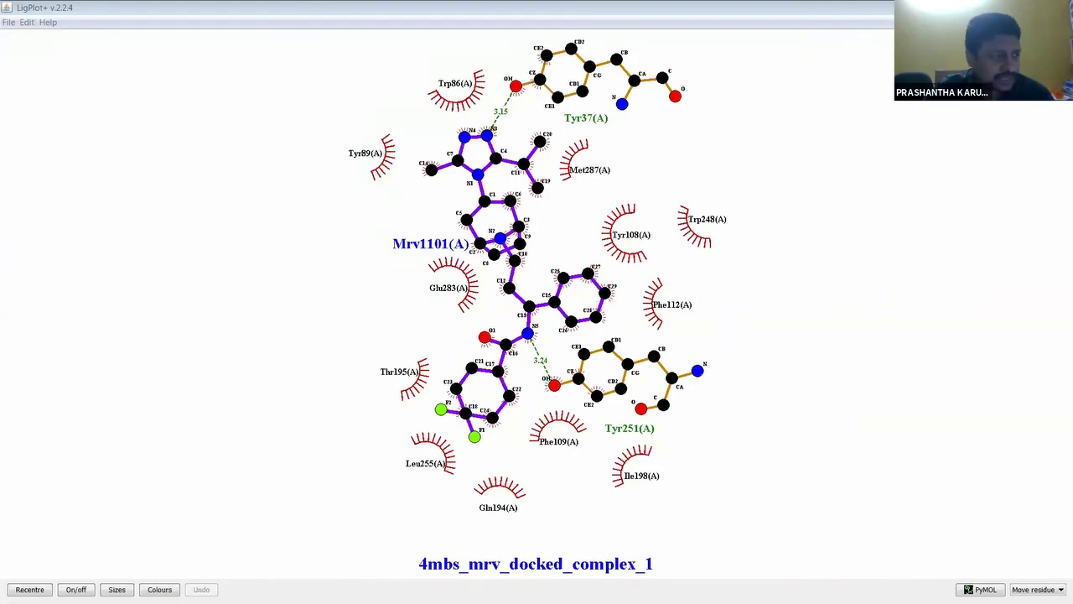
key("alt+Tab")
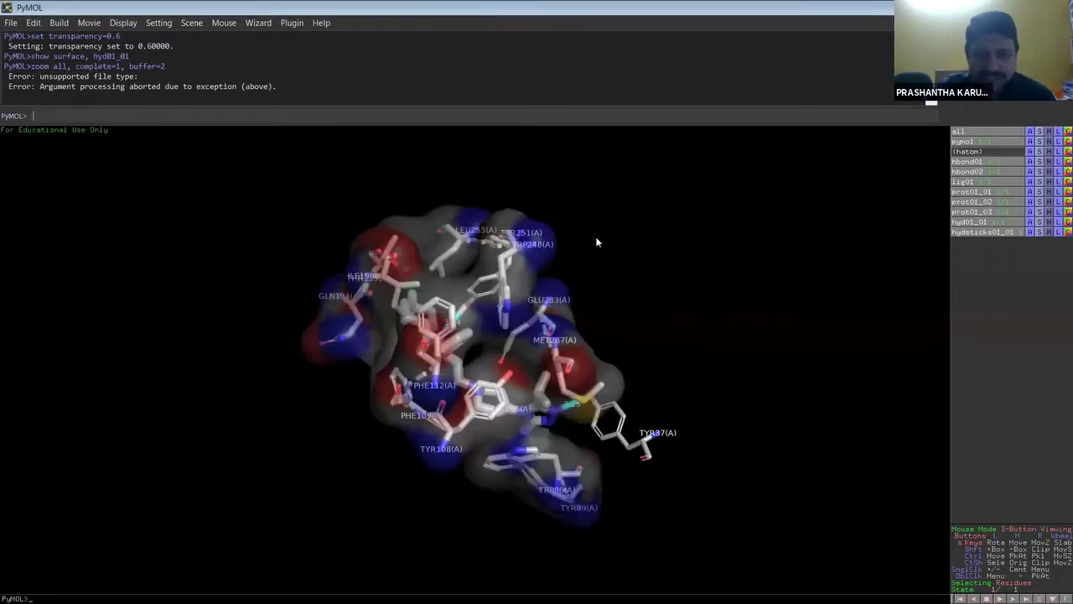
Step: Rotate and zoom out until the whole pocket, Tyr37/Tyr251 bonds and surface are visible
left_click_drag(584, 285, 534, 358)
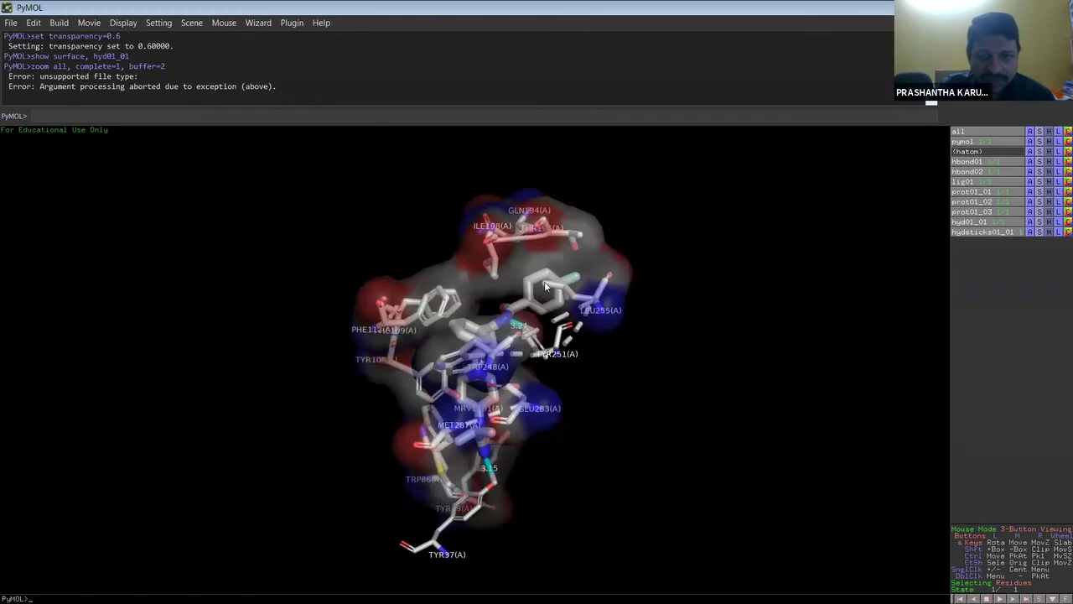
right_click_drag(544, 280, 631, 337)
right_click_drag(694, 246, 575, 376)
right_click_drag(585, 305, 517, 321)
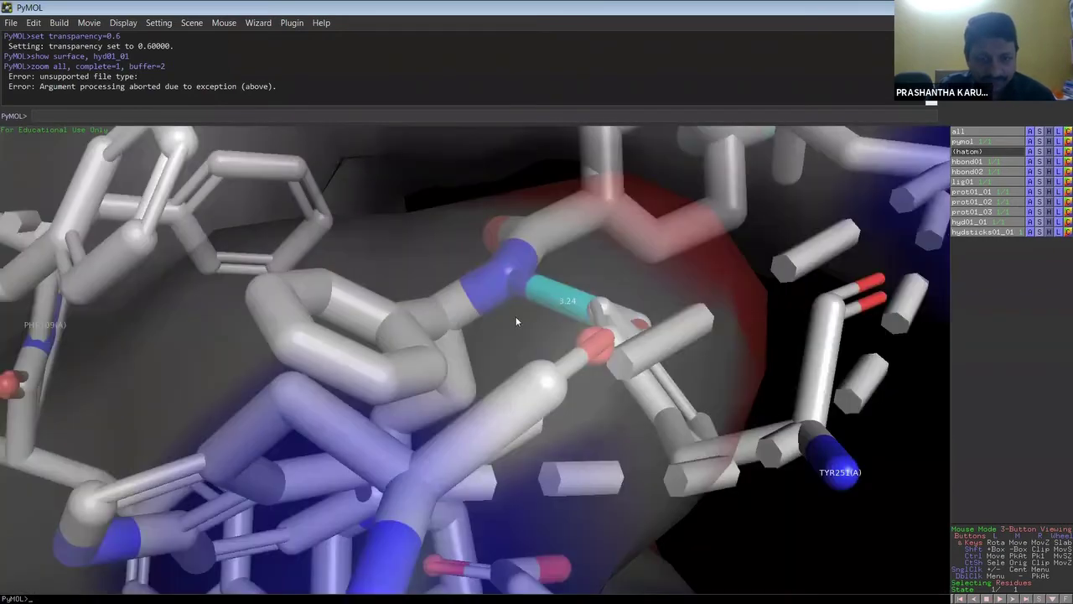
right_click_drag(375, 460, 471, 462)
left_click_drag(470, 462, 591, 460)
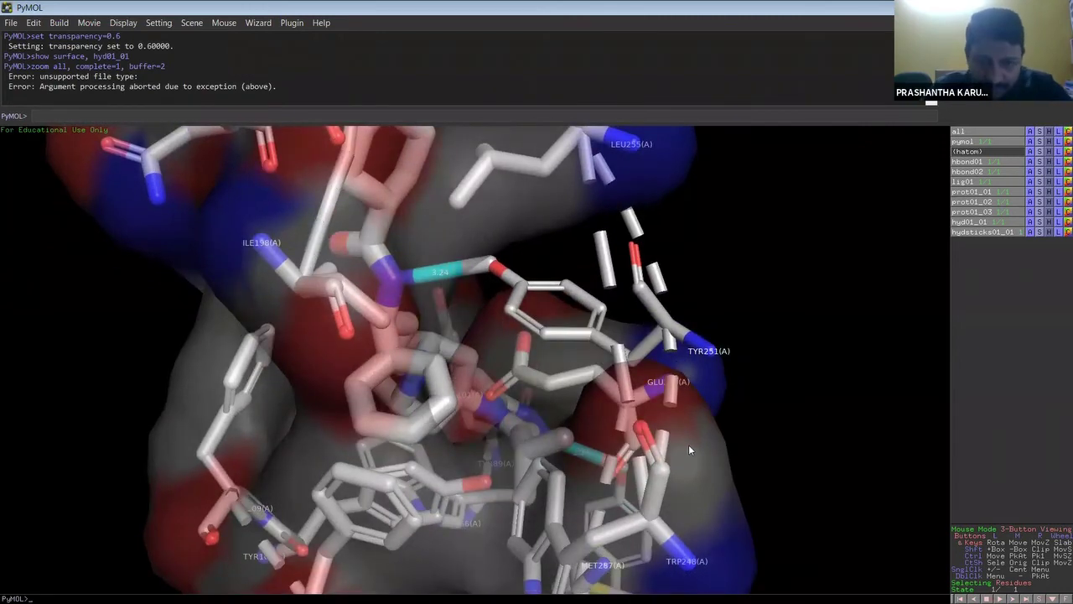
right_click_drag(688, 444, 657, 398)
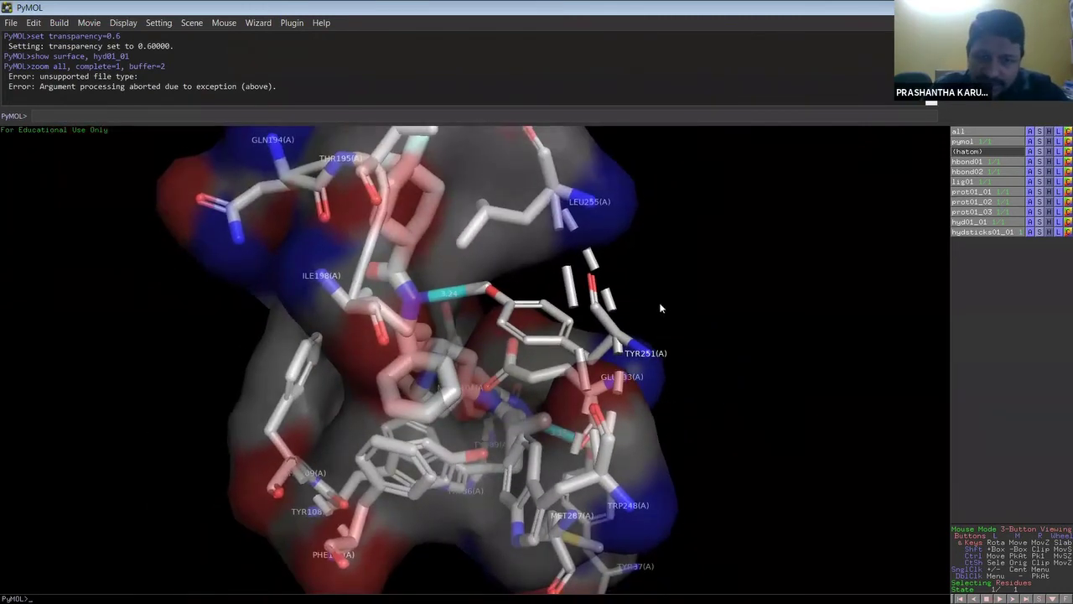
mouse_move(661, 304)
right_mouse_down()
mouse_move(585, 339)
mouse_move(536, 411)
right_mouse_up()
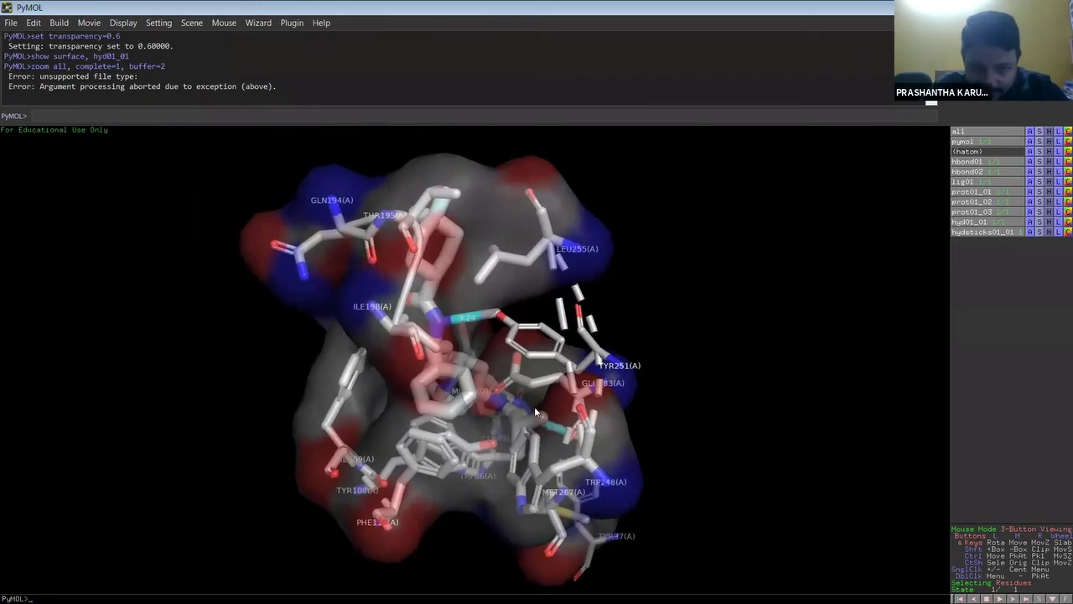
left_click_drag(529, 409, 637, 491)
left_click_drag(251, 156, 254, 220)
left_click_drag(360, 527, 436, 385)
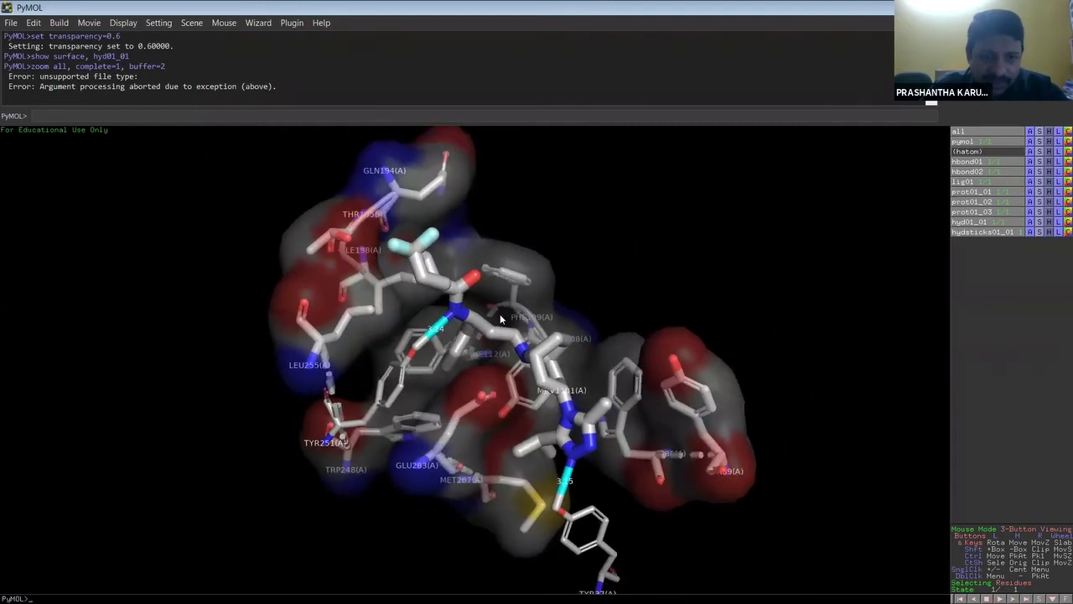
right_click_drag(514, 243, 541, 271)
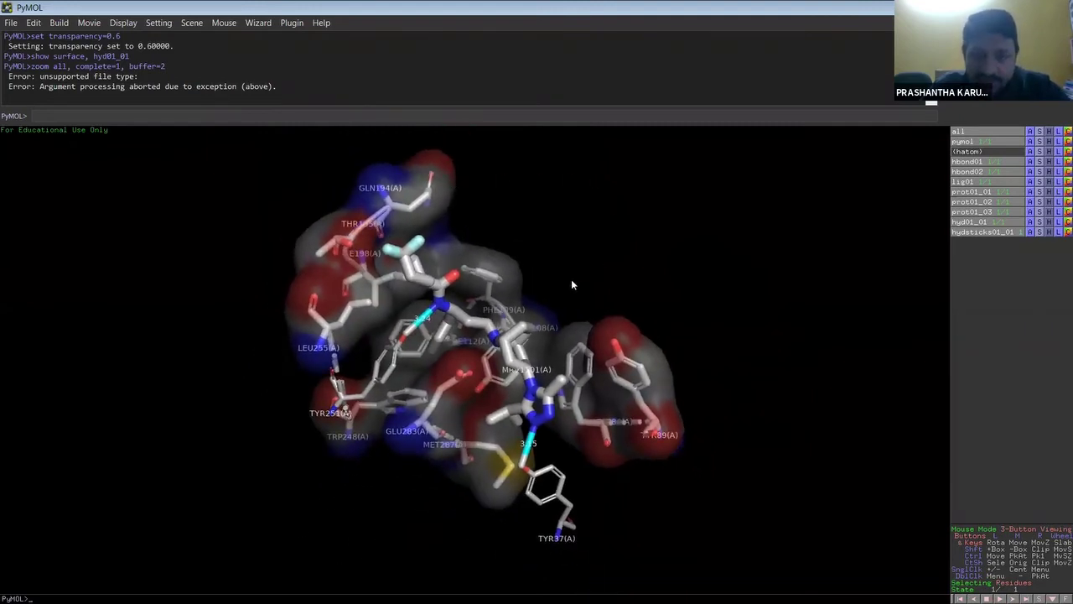
Step: Set the PyMOL viewer background to white
left_click(124, 23)
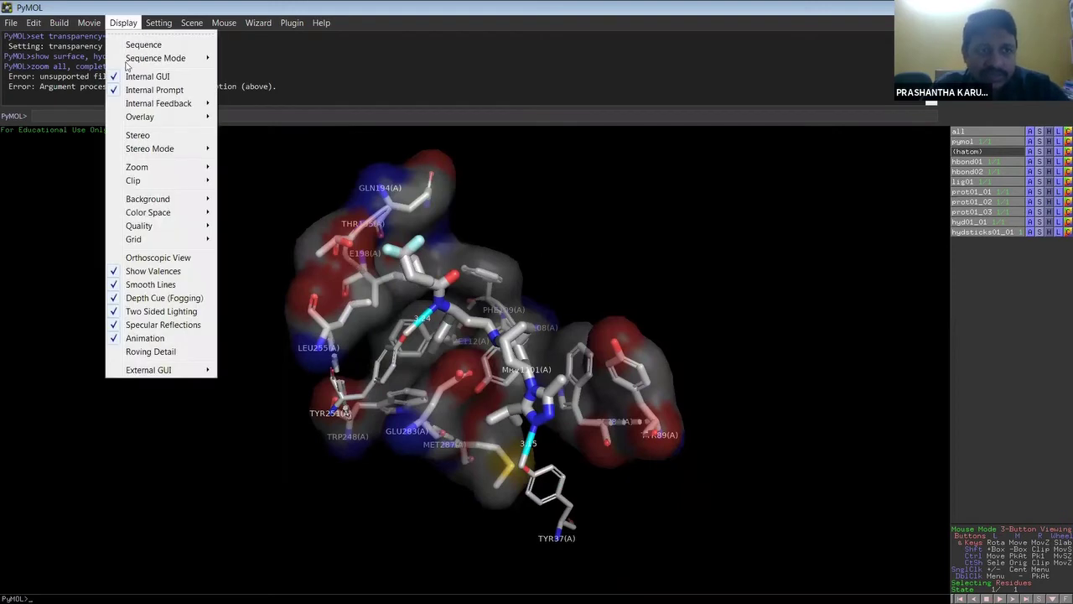
mouse_move(158, 205)
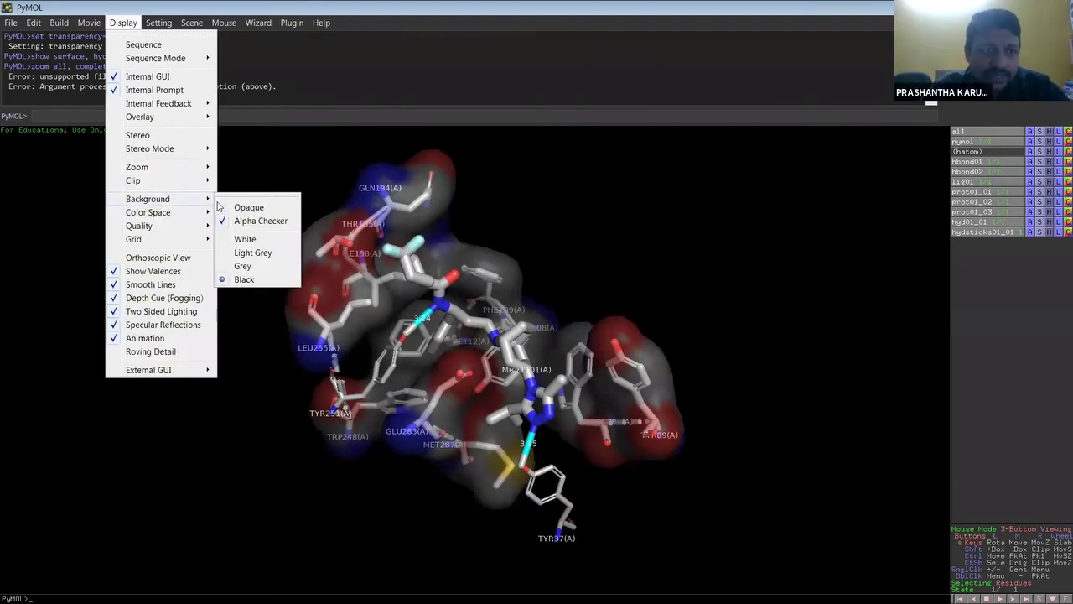
left_click(246, 239)
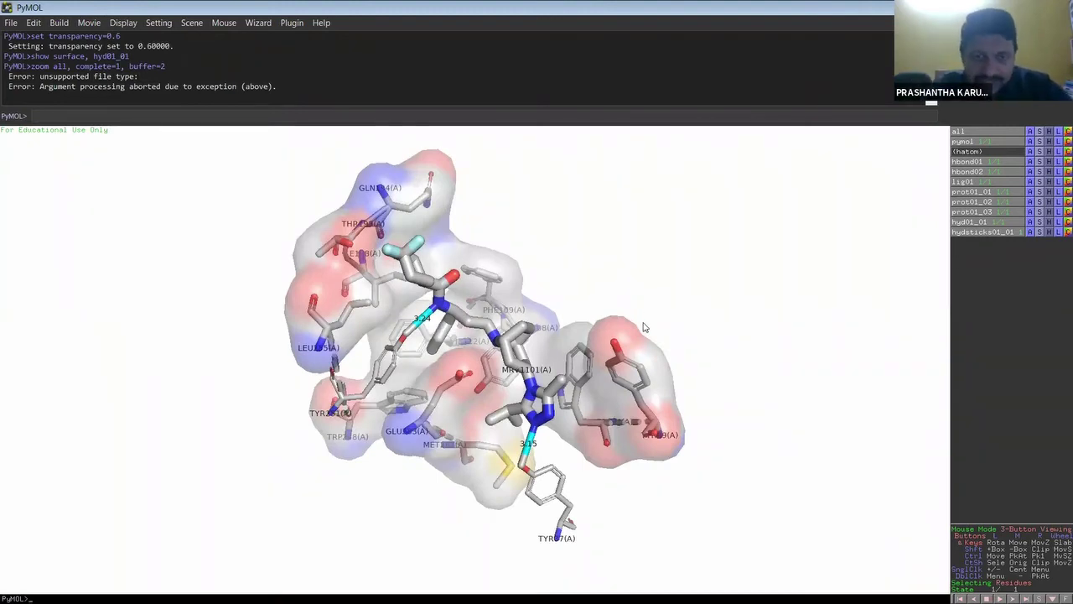
Step: Enlarge, rotate and recentre the complex_1 pocket into a clear front-facing view
left_click_drag(644, 324, 500, 263)
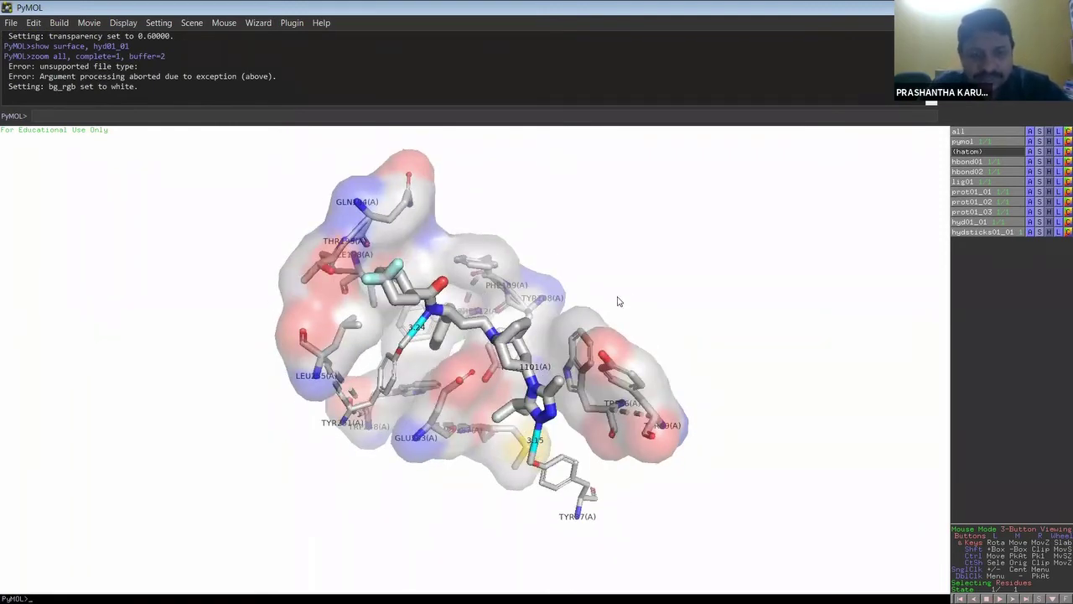
right_click_drag(616, 299, 683, 461)
left_click_drag(683, 461, 766, 431)
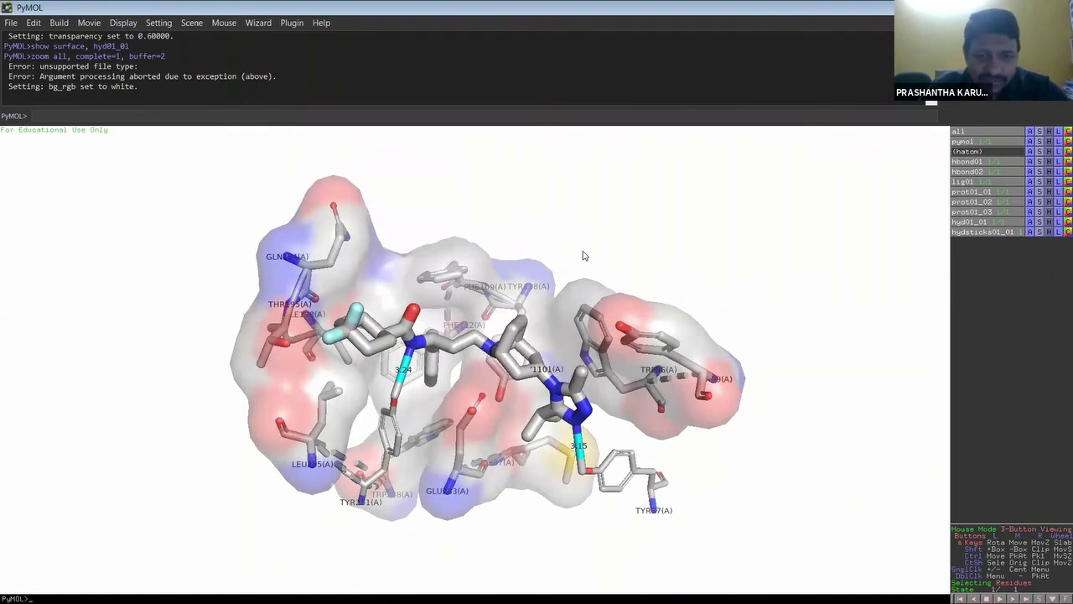
right_click_drag(585, 256, 600, 292)
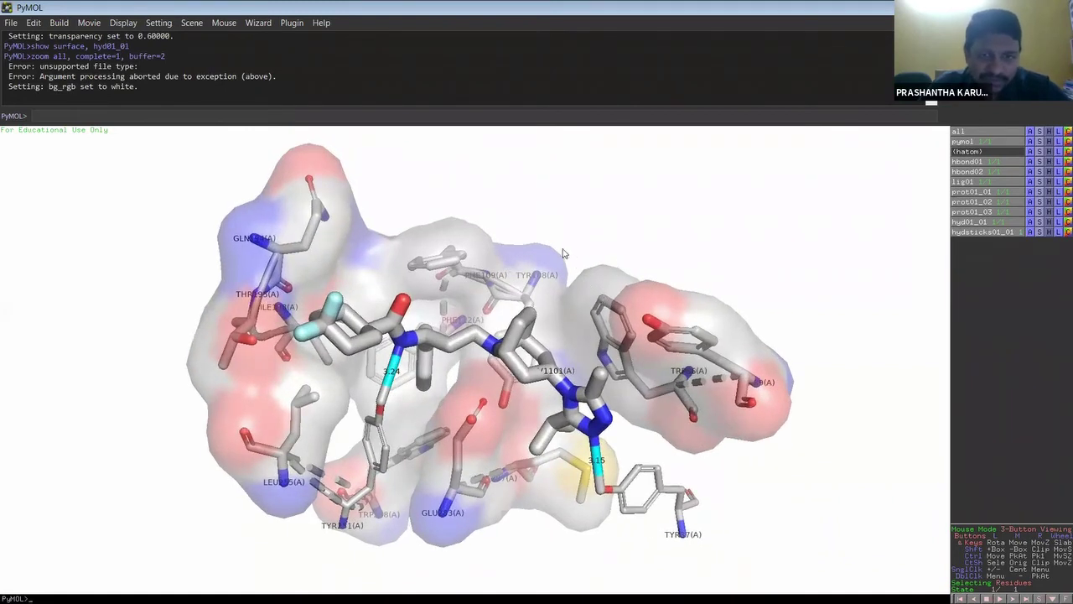
left_click_drag(537, 285, 562, 324)
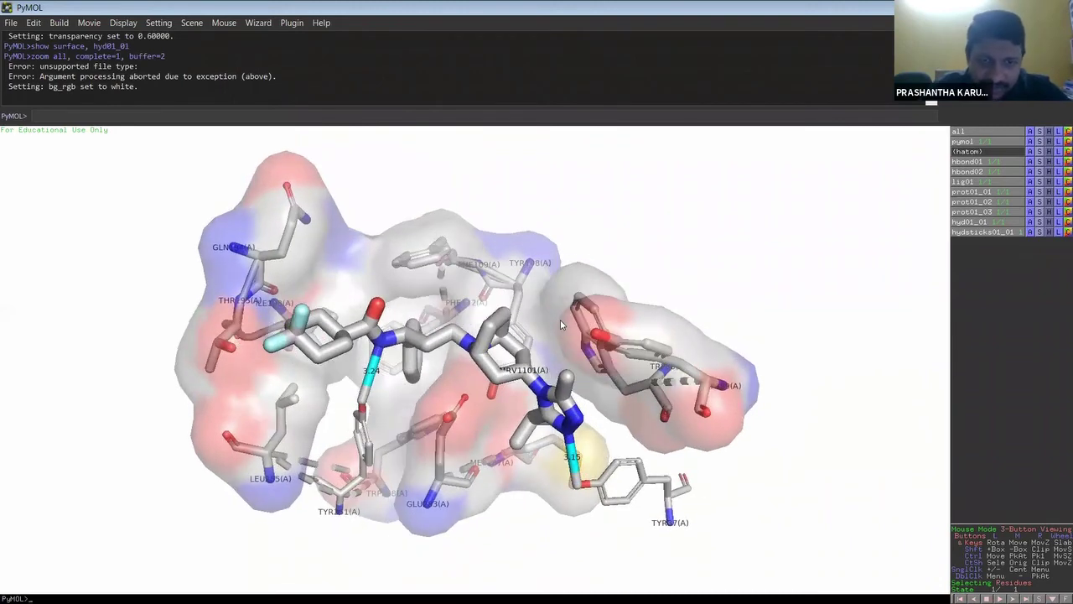
right_click_drag(840, 445, 831, 438)
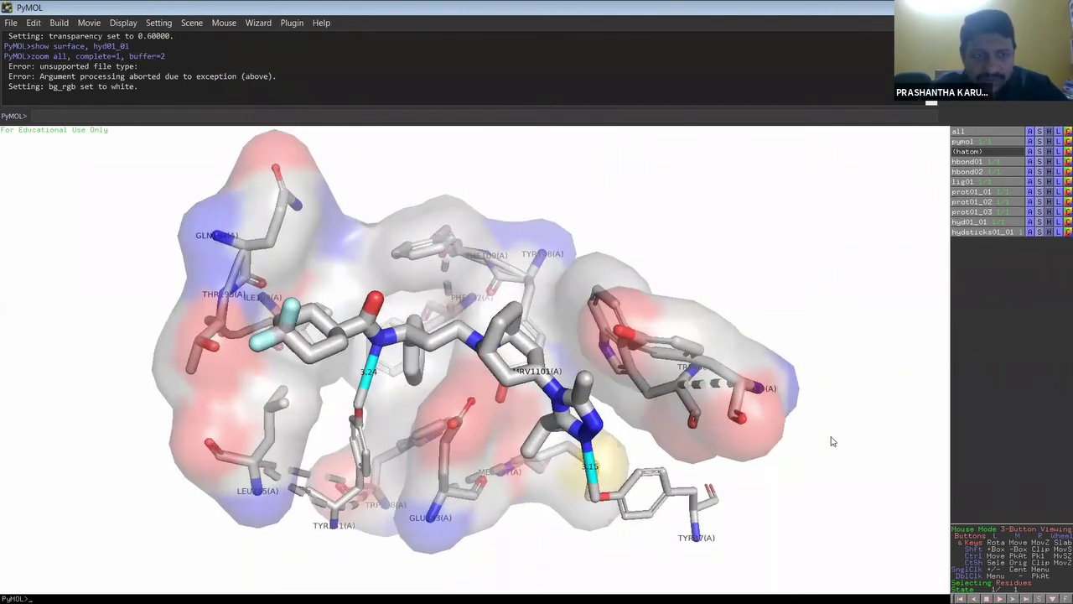
middle_click_drag(823, 450, 834, 508)
left_click_drag(751, 500, 749, 491)
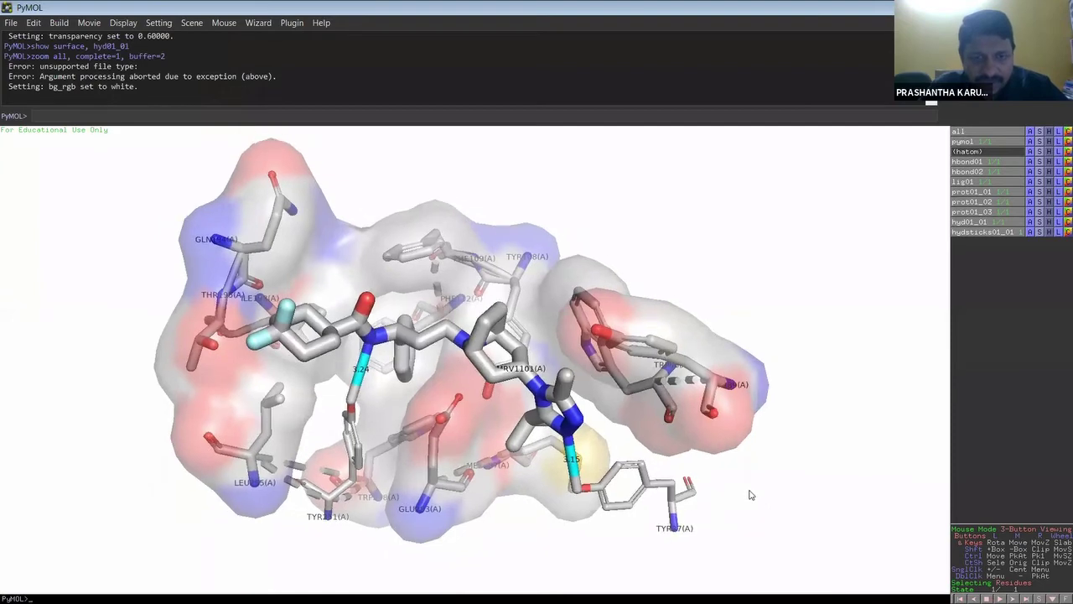
left_click_drag(486, 455, 451, 431)
left_click_drag(511, 341, 302, 415)
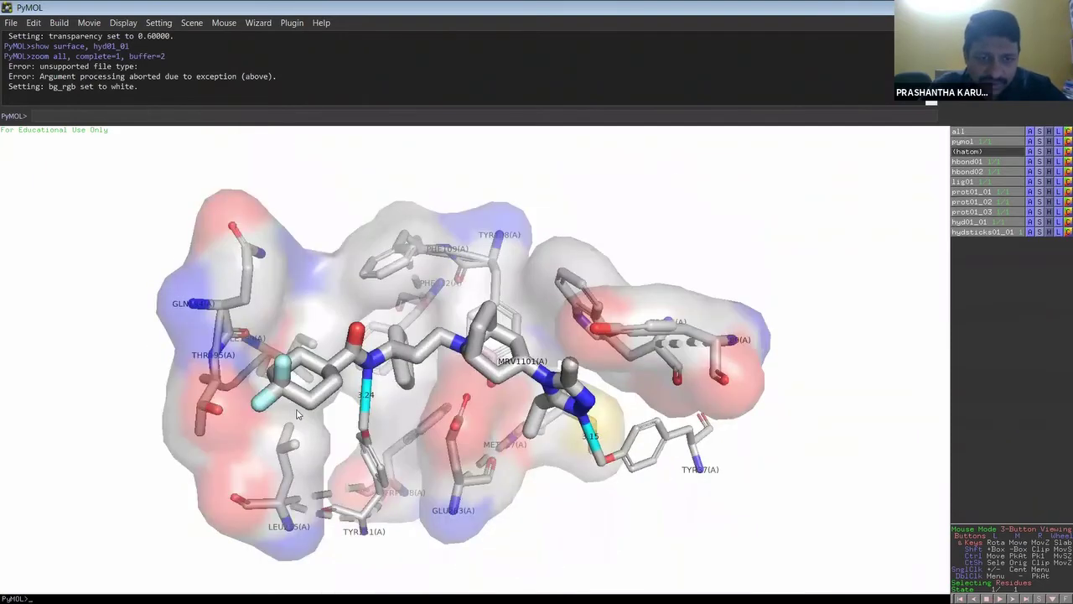
left_click_drag(531, 453, 484, 465)
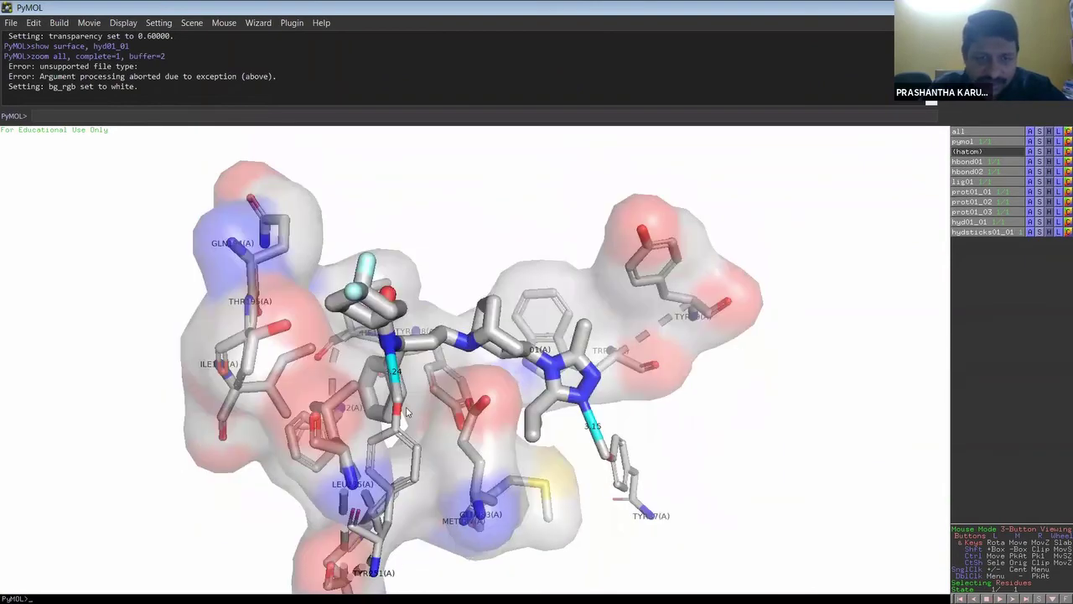
mouse_move(409, 411)
left_mouse_down()
mouse_move(425, 390)
mouse_move(404, 394)
left_mouse_up()
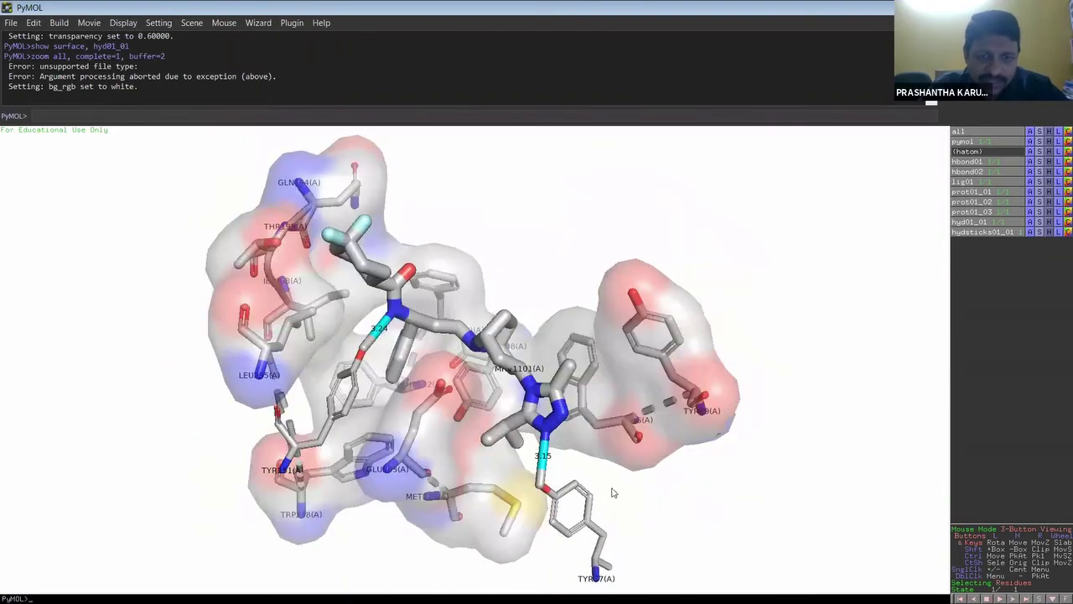
left_click_drag(613, 493, 448, 397)
middle_click_drag(462, 366, 481, 326)
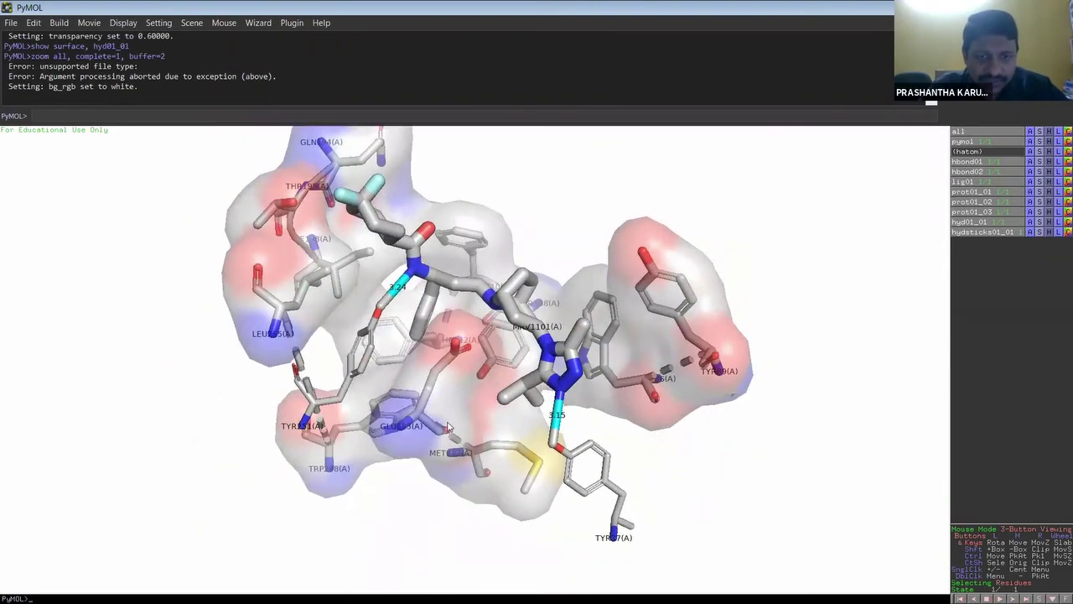
left_click_drag(649, 482, 482, 405)
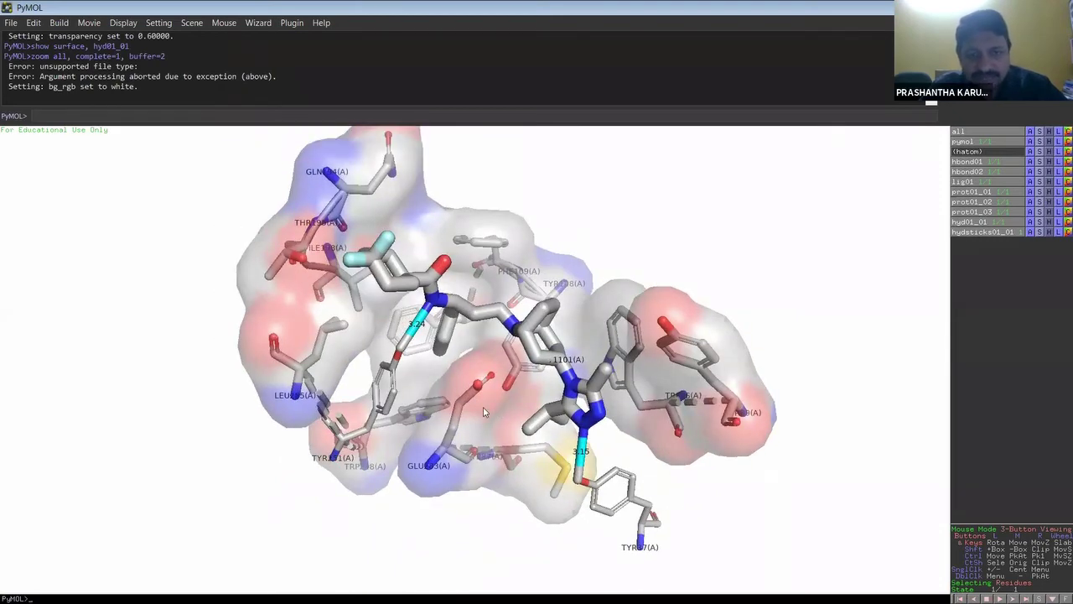
left_click_drag(488, 410, 492, 436)
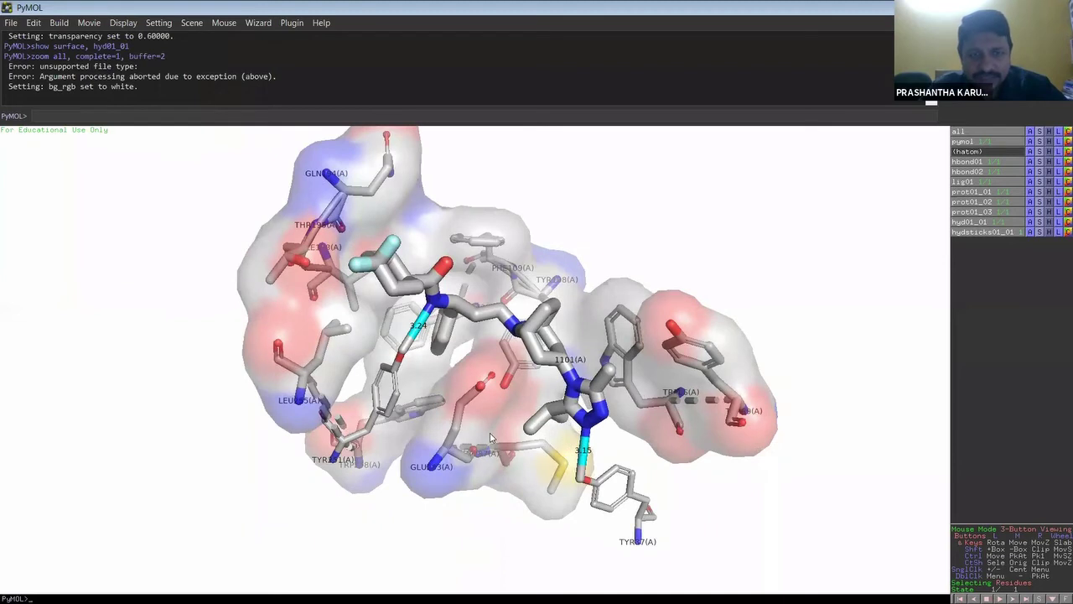
middle_click_drag(391, 399, 393, 425)
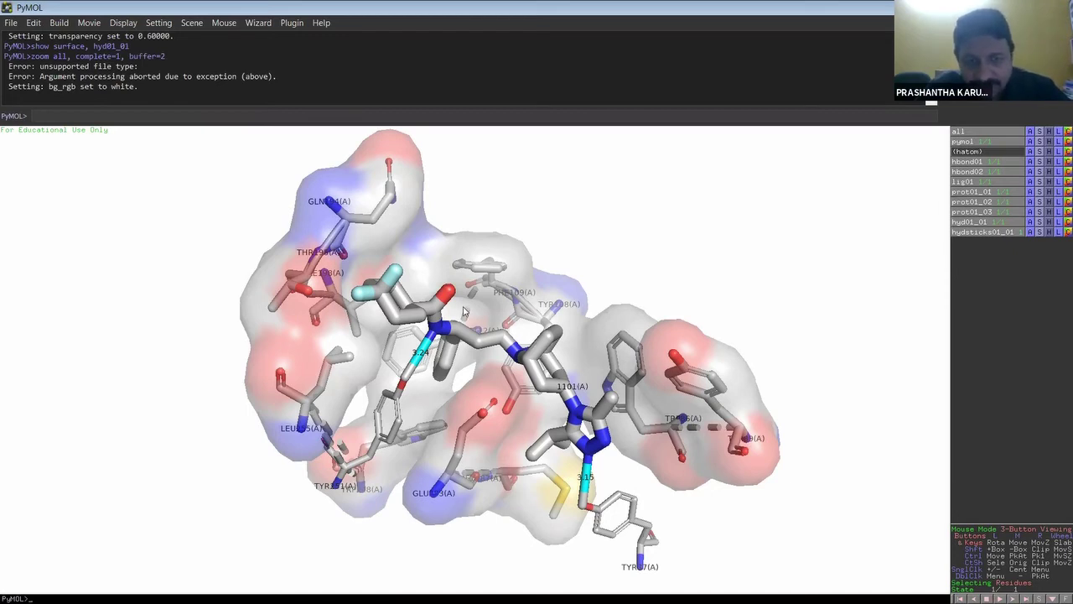
left_click_drag(467, 310, 462, 315)
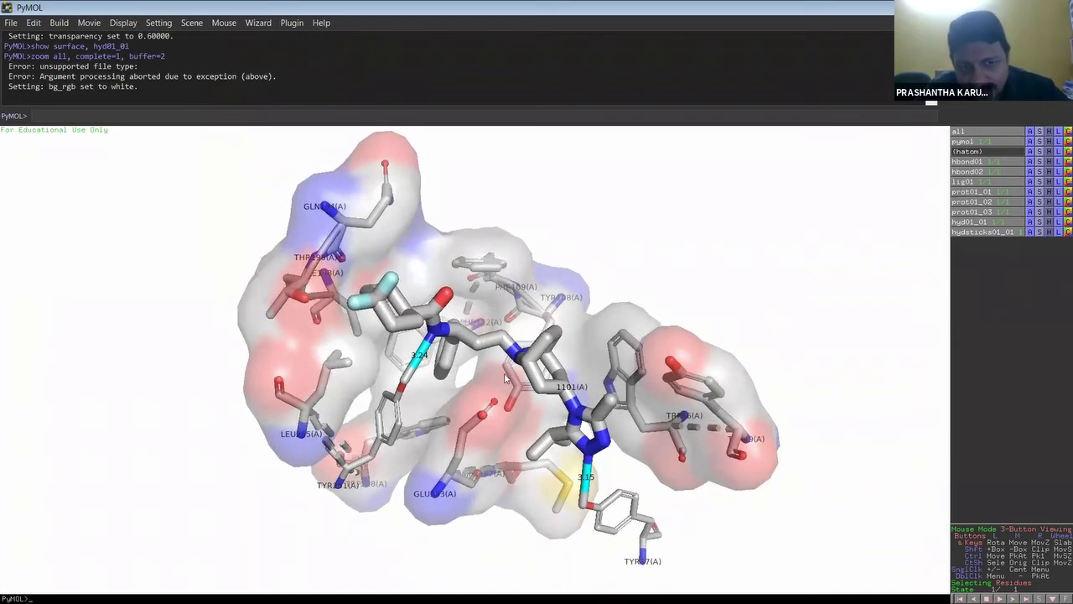
left_click_drag(506, 377, 483, 357)
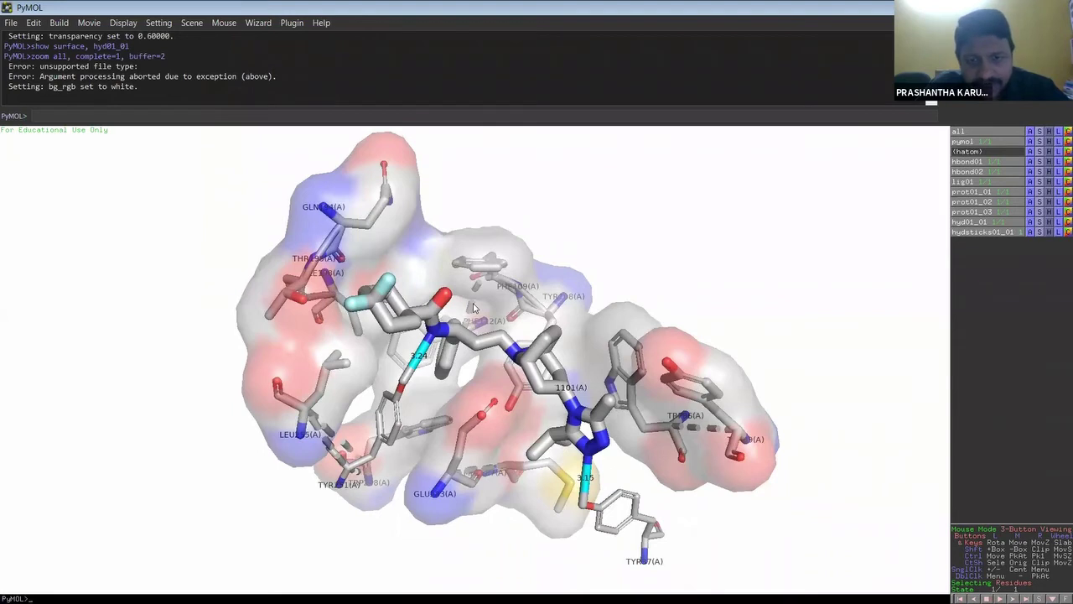
left_click_drag(474, 308, 444, 311)
left_click_drag(465, 359, 447, 356)
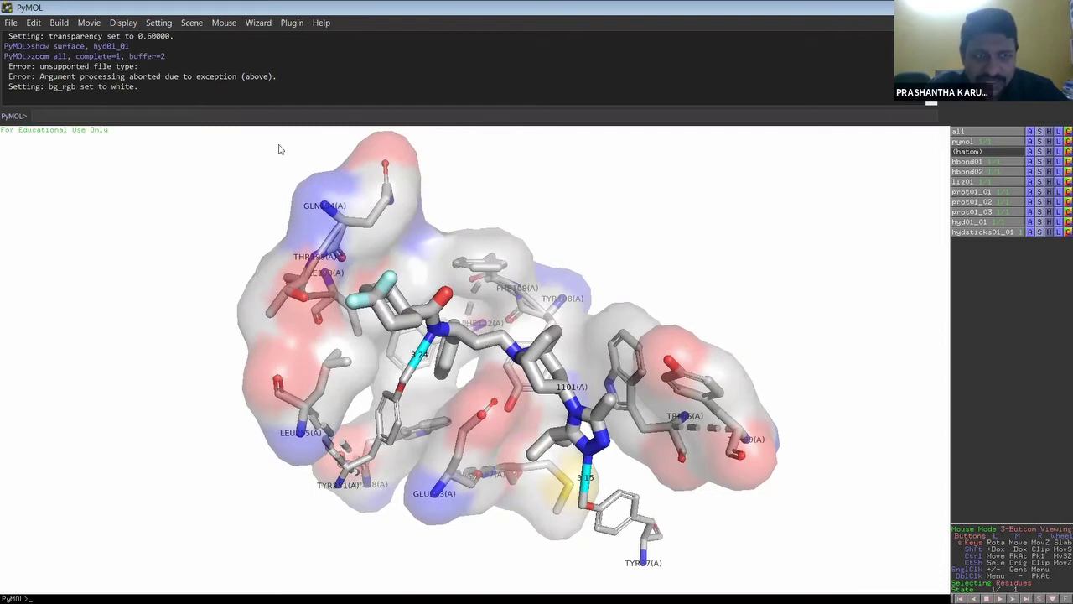
Step: Change the PyMOL label size to 10 point, then to 24 point
left_click(158, 23)
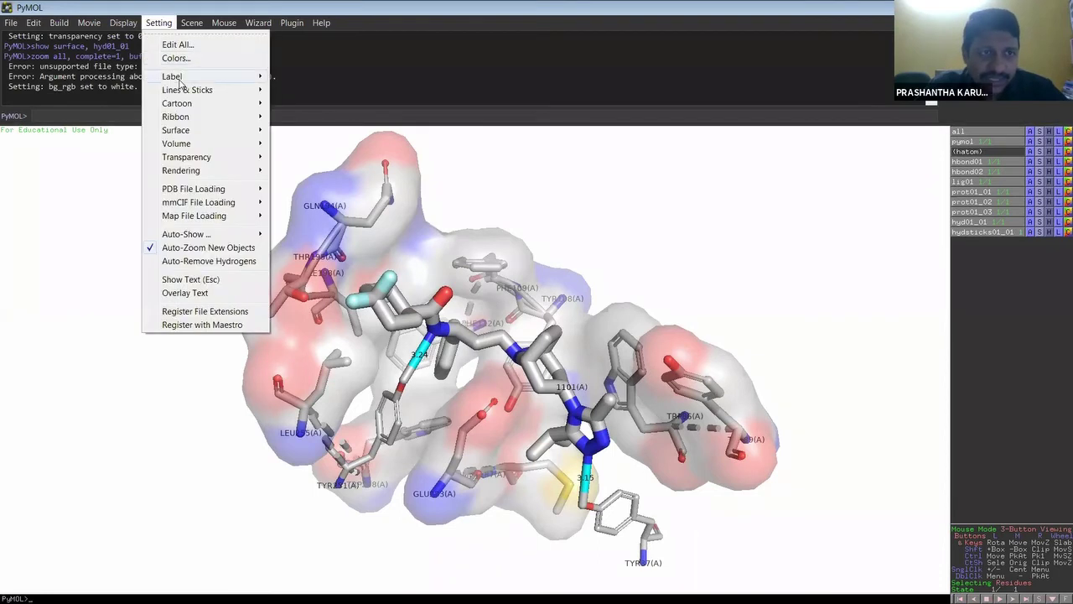
mouse_move(180, 81)
mouse_move(333, 89)
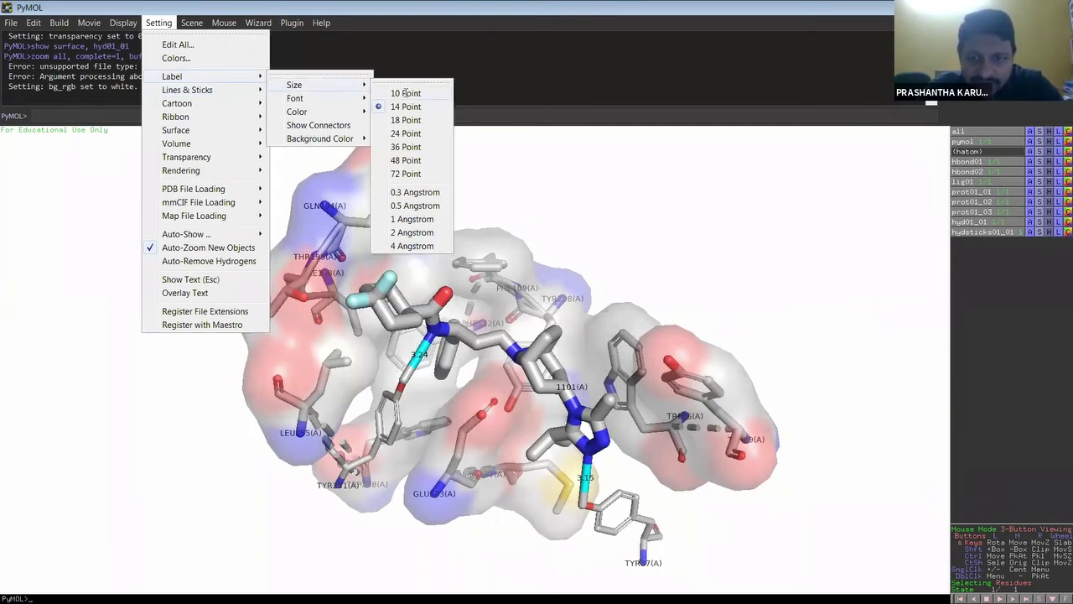
left_click(406, 94)
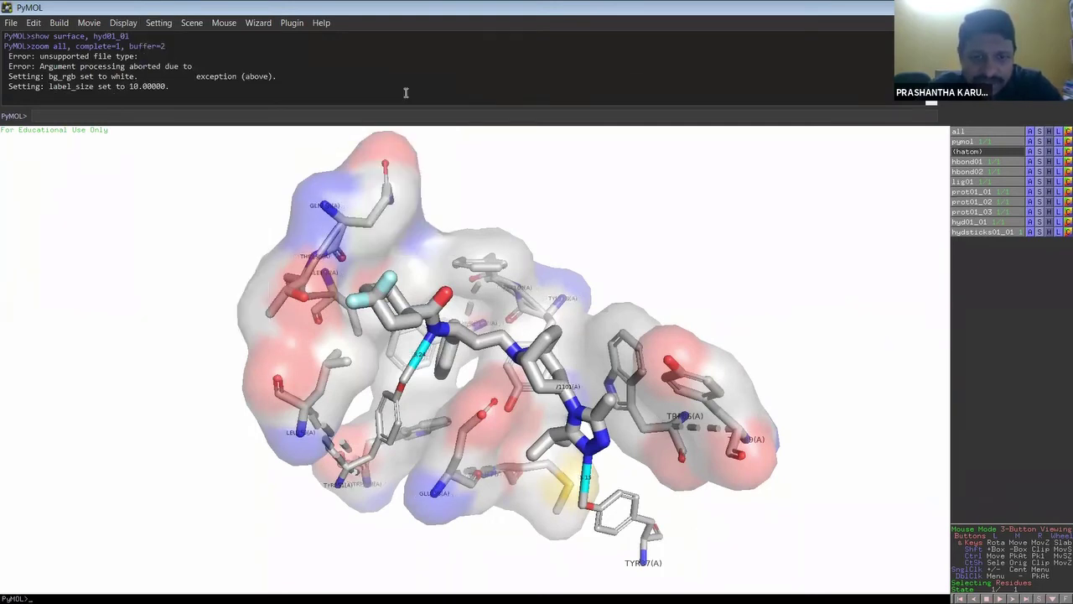
left_click(156, 22)
mouse_move(311, 85)
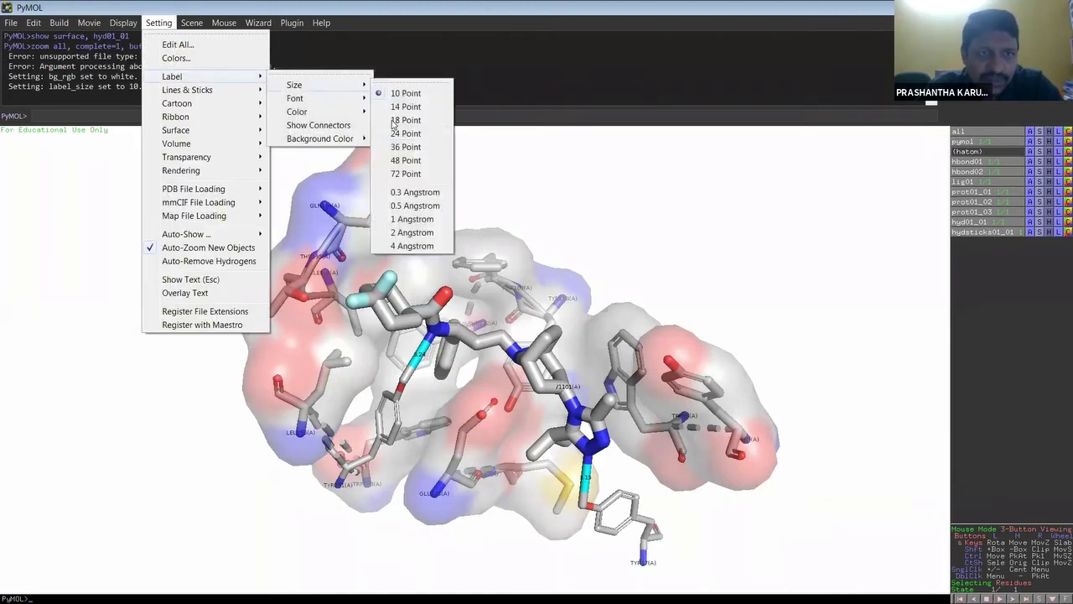
left_click(405, 134)
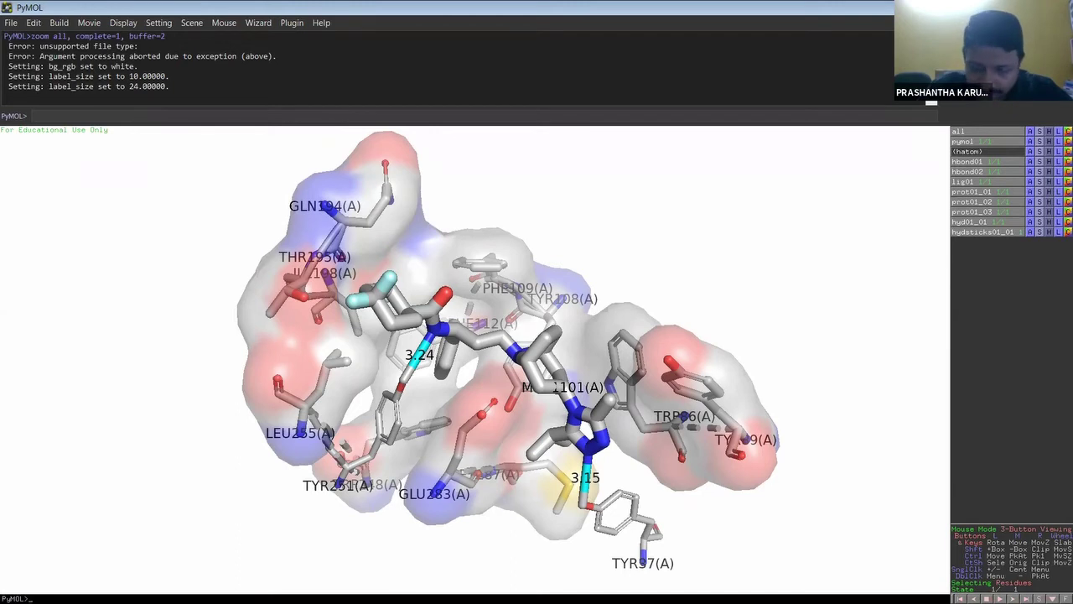
Step: Put PyMOL's mouse controls into Editing mode so labels can be moved
left_click(1047, 531)
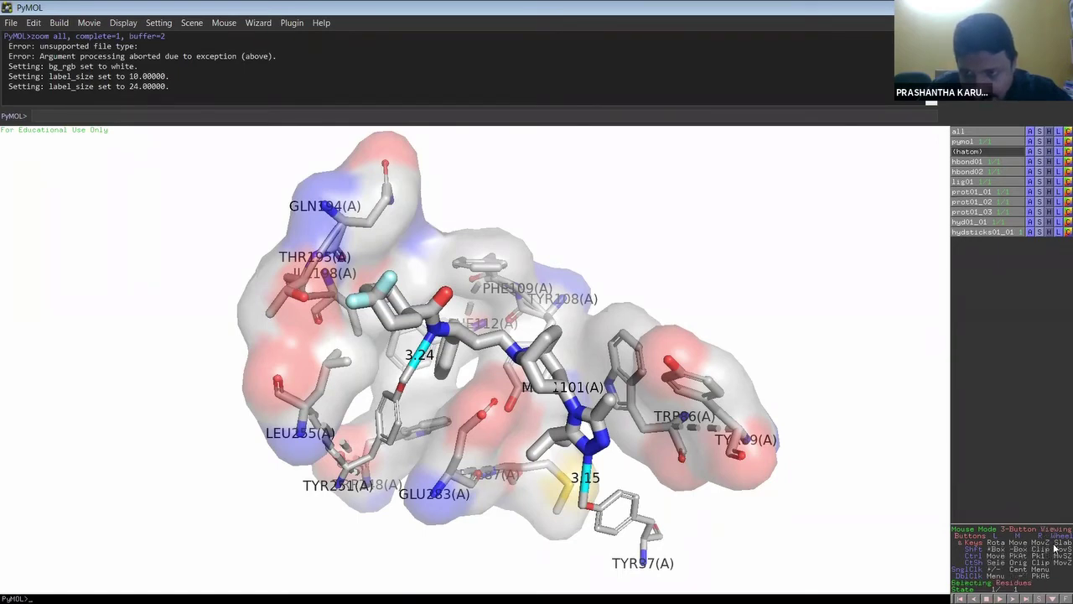
left_click(1055, 549)
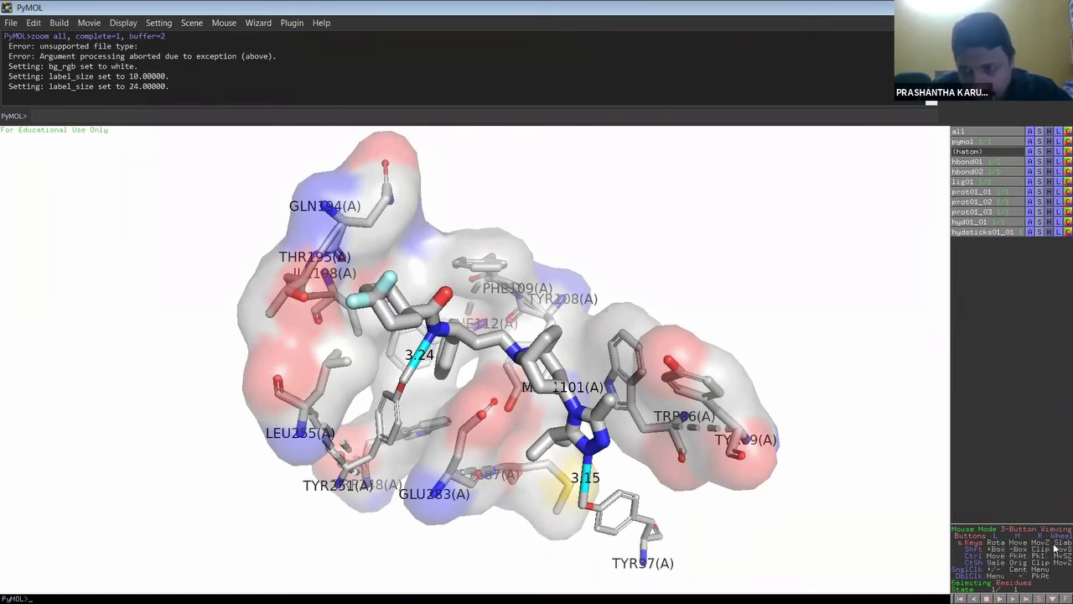
left_click(1049, 556)
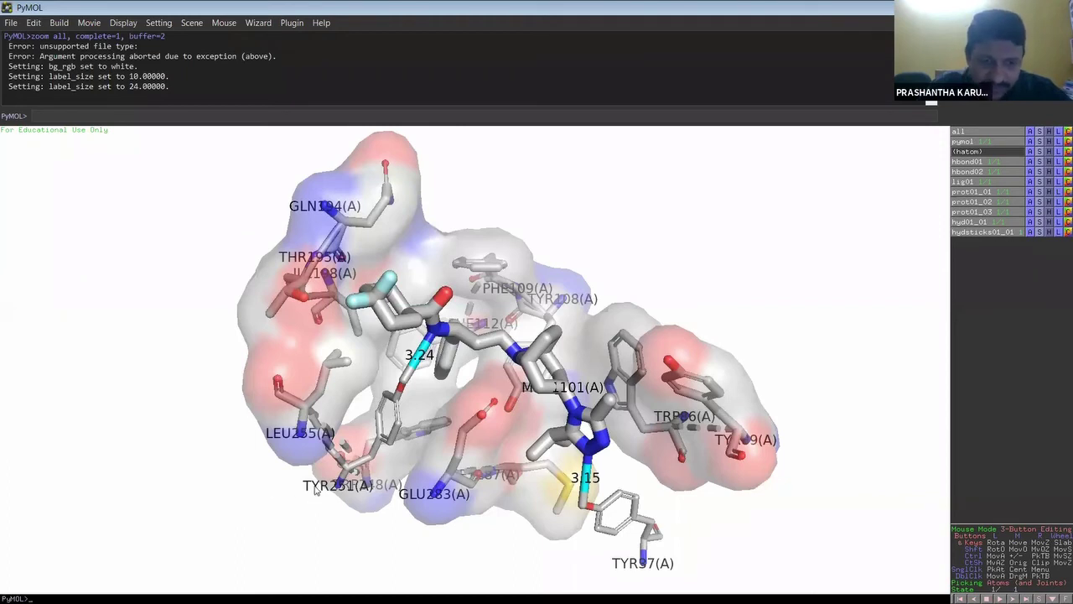
Step: Move the TYR251(A) label down-left clear of TRP248 and keep LEU255(A) beside its residue
left_click_drag(305, 497, 305, 523, "ctrl")
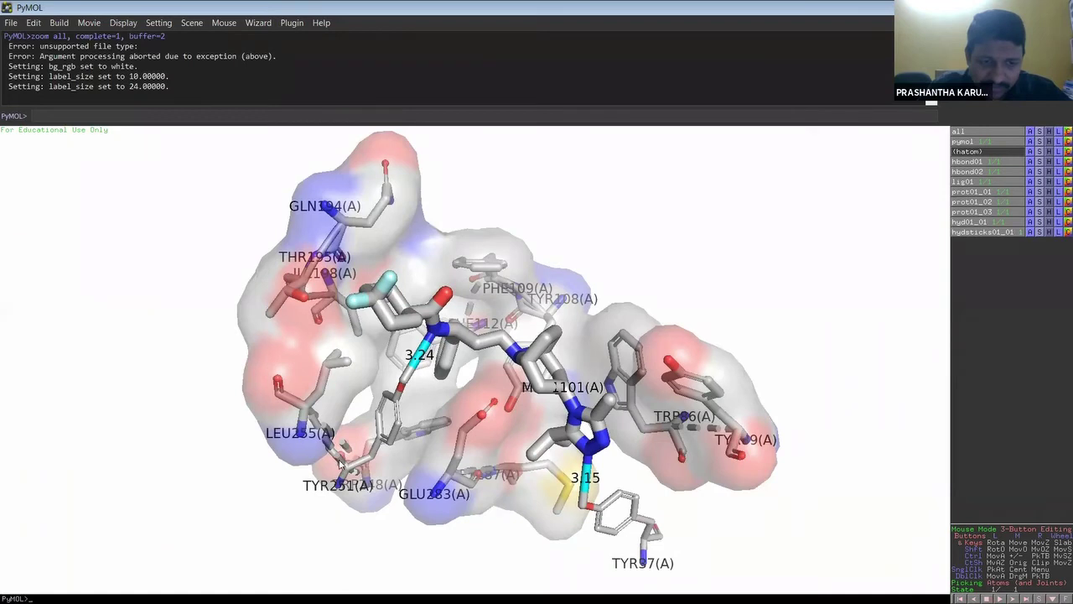
left_click_drag(340, 463, 309, 477, "ctrl")
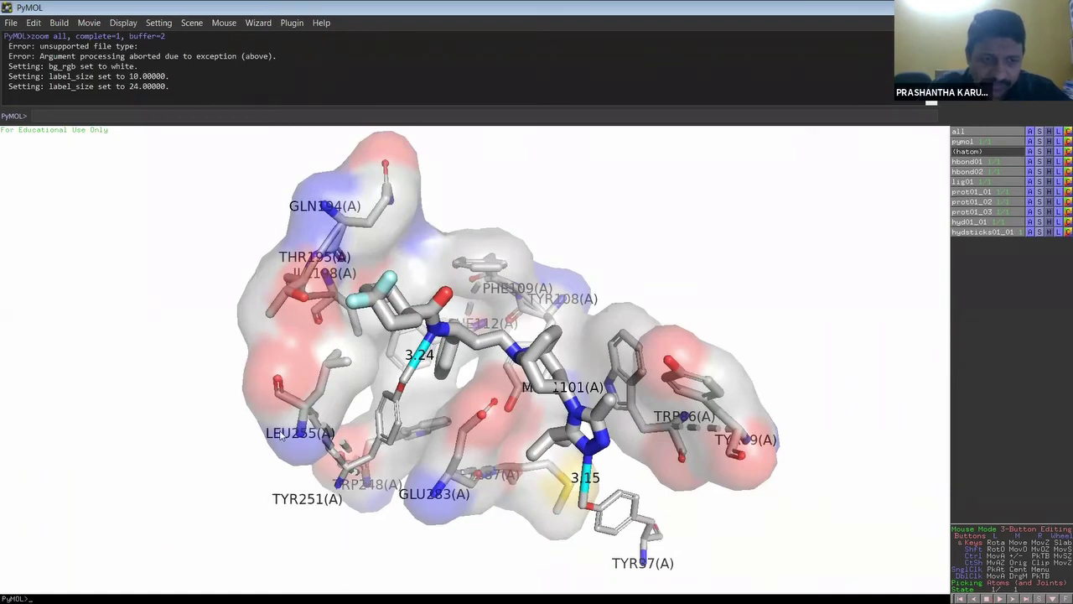
left_click_drag(283, 437, 258, 501, "ctrl")
left_click_drag(275, 436, 234, 433, "ctrl")
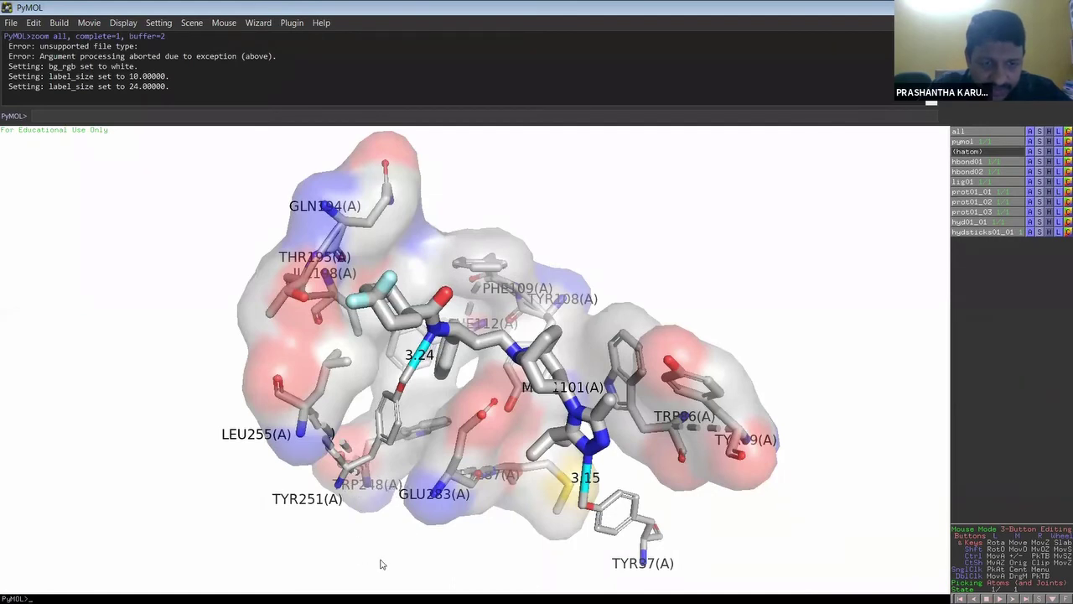
Step: Shift the TRP248(A) and GLU283(A) labels and the 3.15 and 3.24 distance labels off the sticks
left_click_drag(359, 489, 389, 472, "ctrl")
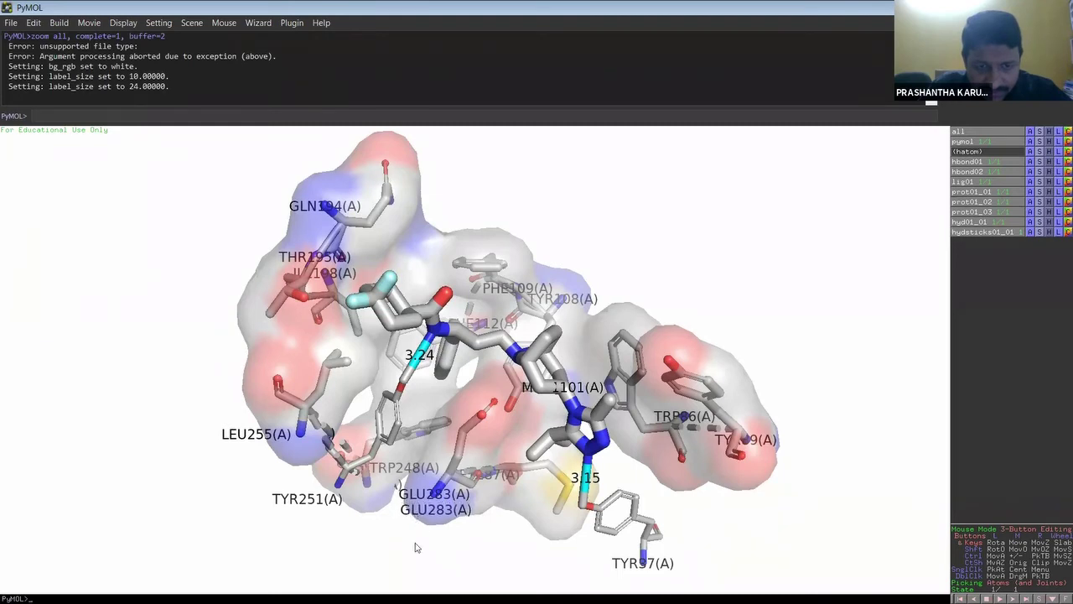
left_click_drag(411, 496, 429, 507, "ctrl")
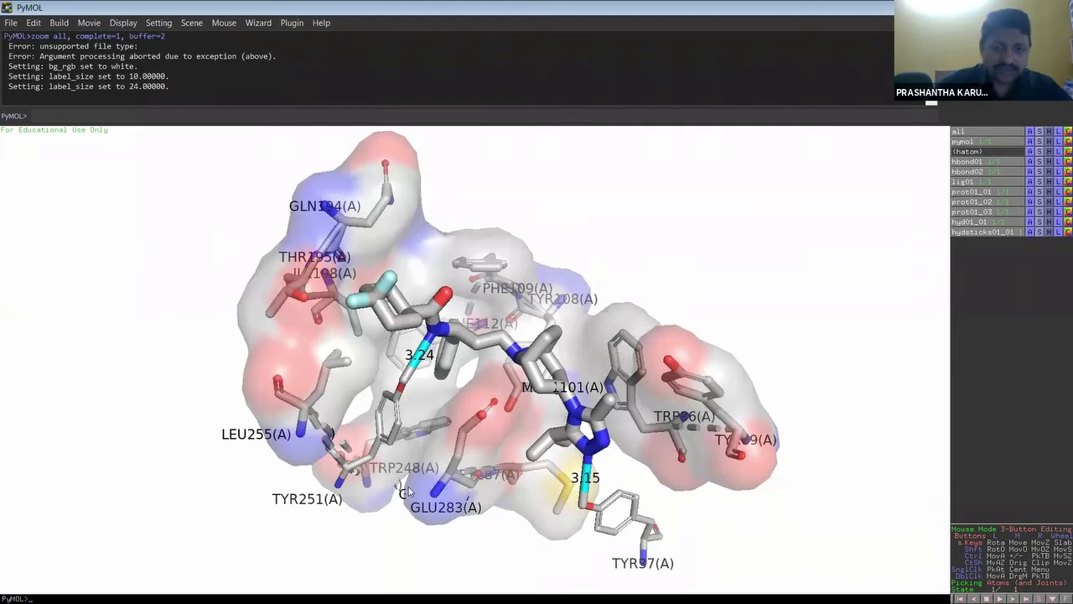
left_click_drag(597, 484, 628, 485, "ctrl")
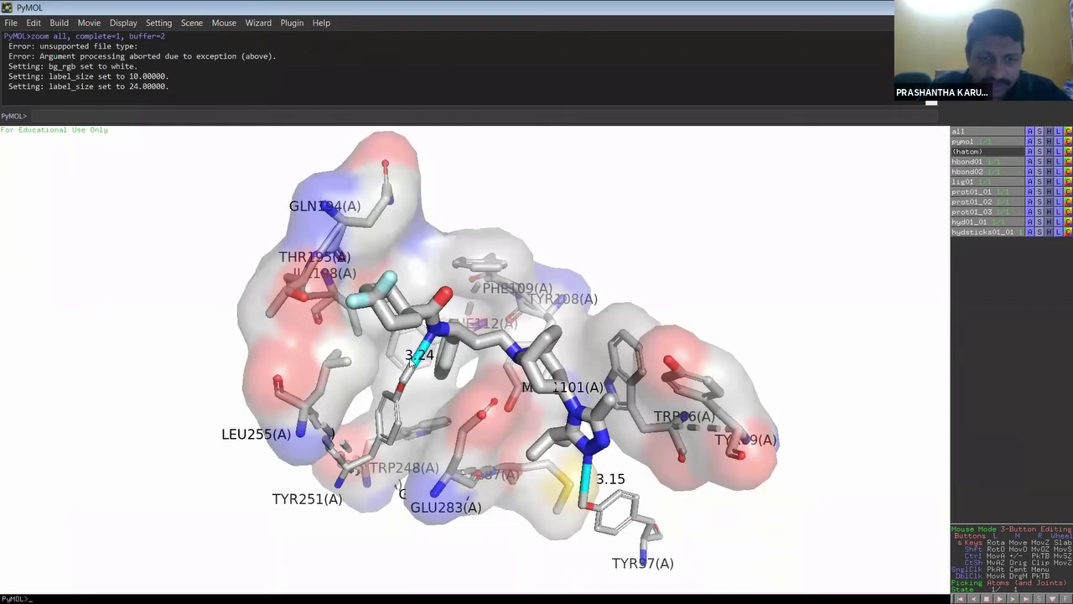
left_click_drag(410, 363, 379, 365, "ctrl")
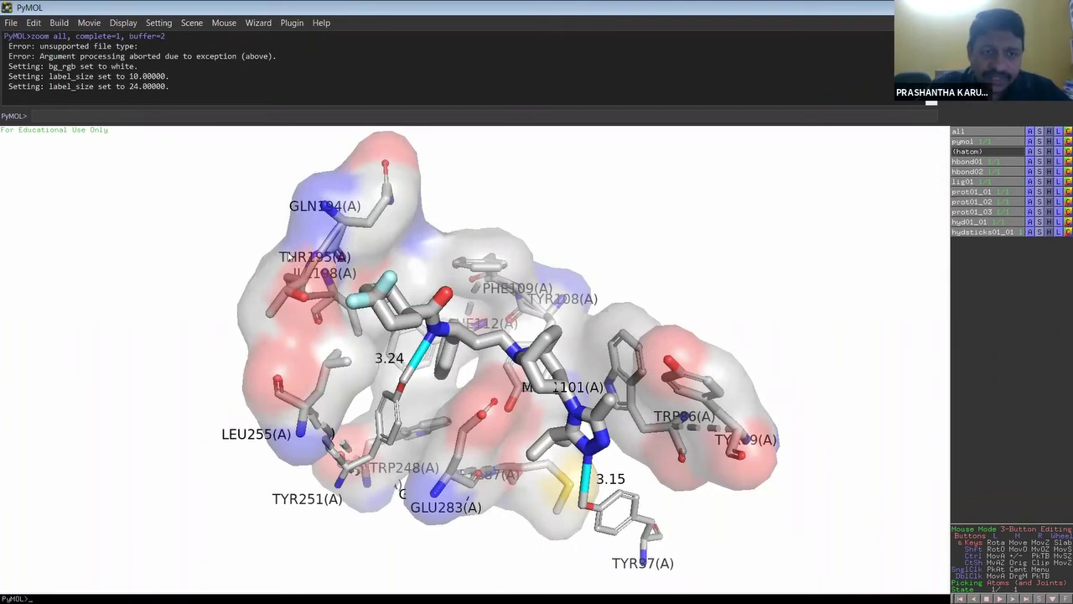
Step: Move the THR195(A), ILE198(A) and GLN194(A) labels clear of the sticks
left_click_drag(288, 256, 236, 253, "ctrl")
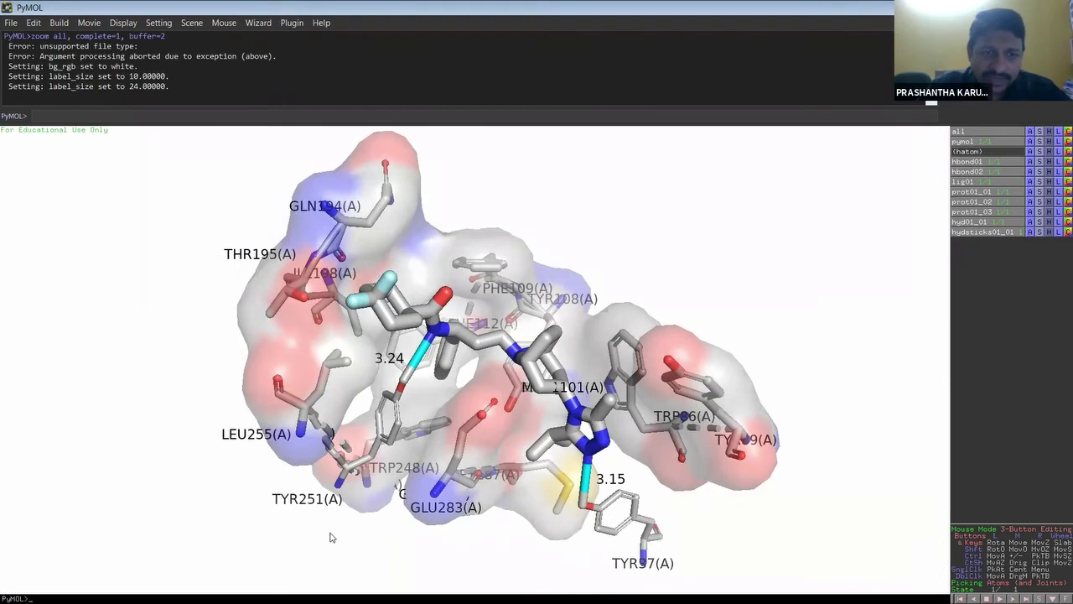
left_click_drag(348, 277, 404, 263, "ctrl")
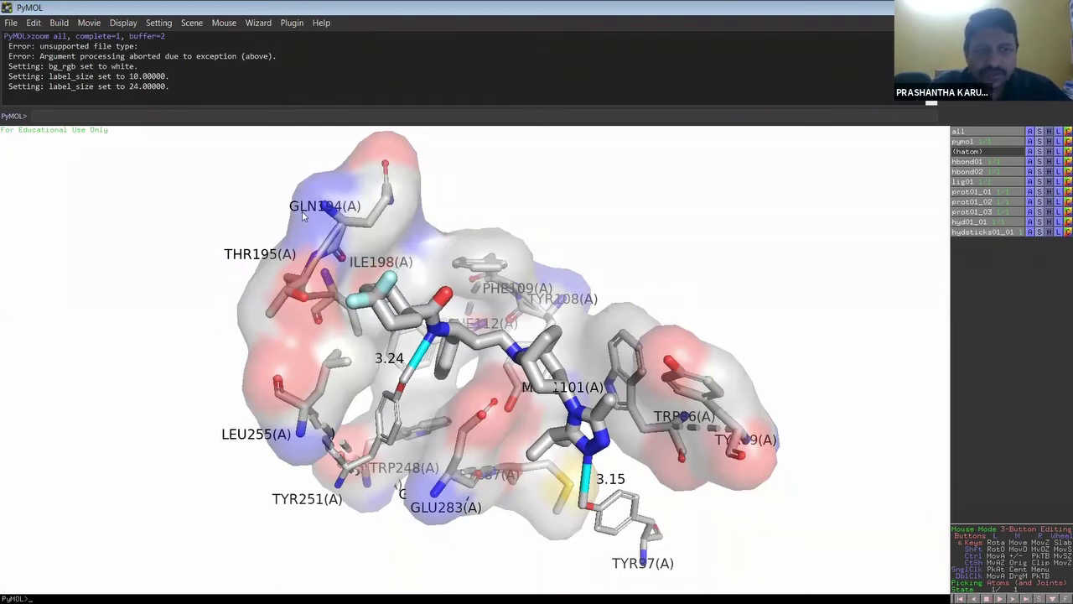
left_click_drag(308, 205, 304, 188, "ctrl")
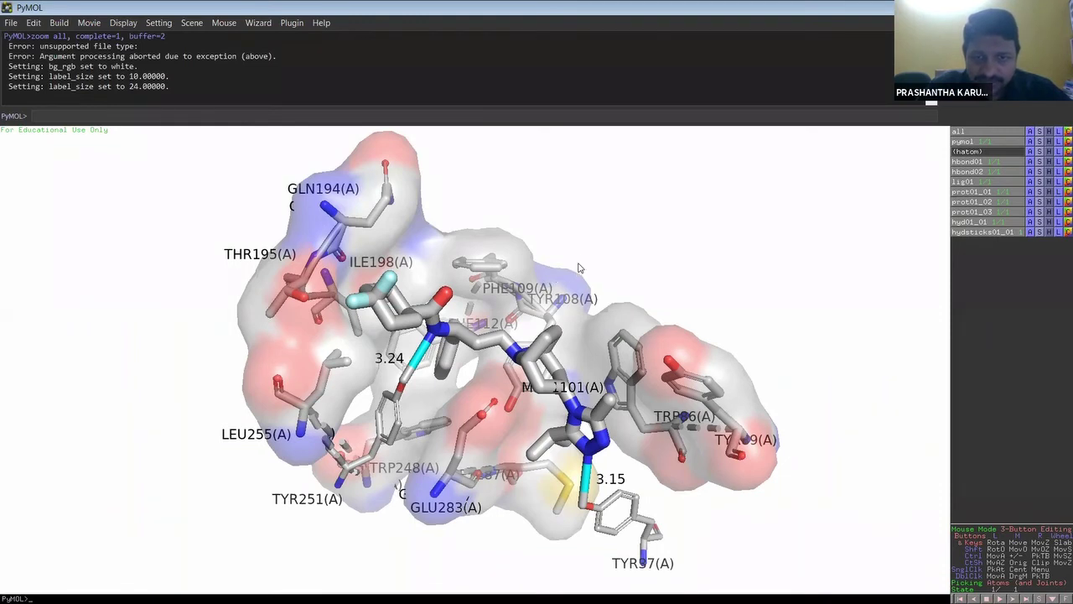
Step: Spread out the PHE109(A), TYR108(A), TYR89(A) and TRP86(A) labels into clear space around the surface
left_click_drag(545, 289, 576, 276, "ctrl")
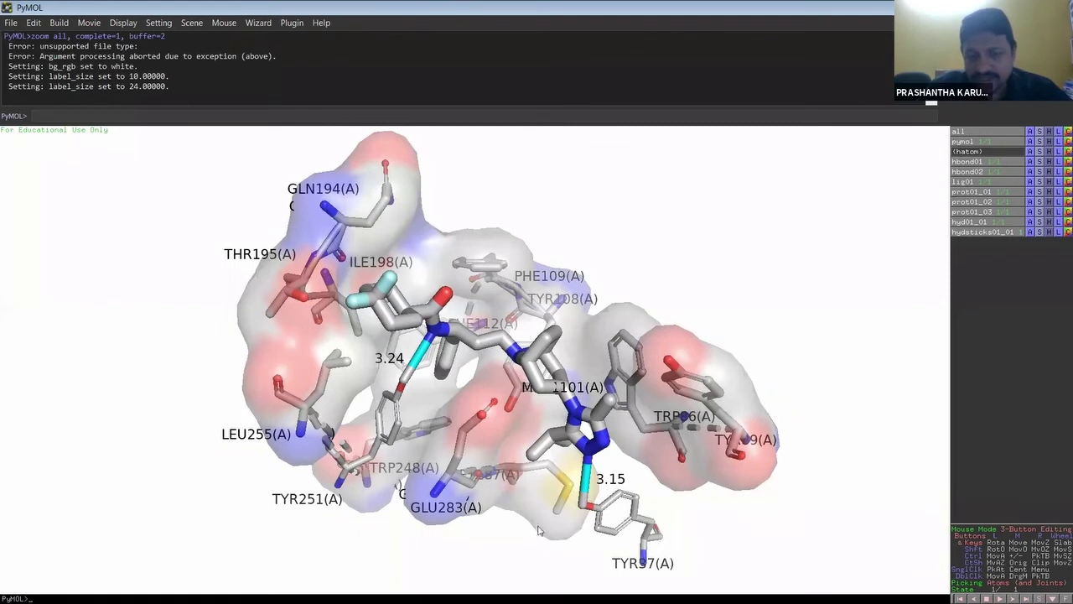
left_click_drag(580, 301, 608, 312, "ctrl")
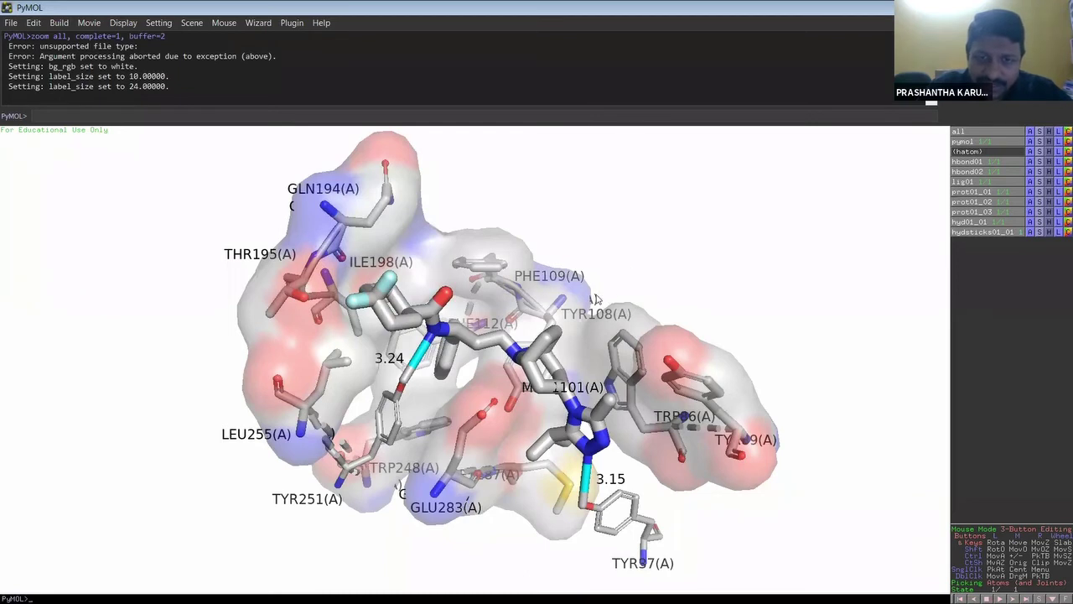
left_click_drag(698, 273, 627, 314, "ctrl")
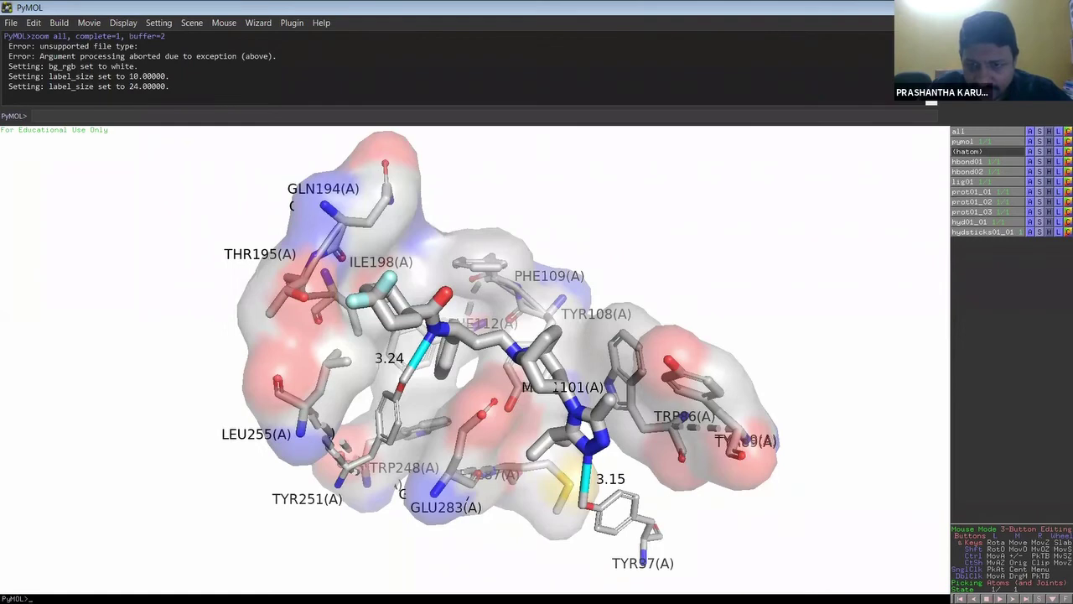
left_click_drag(765, 447, 797, 461, "ctrl")
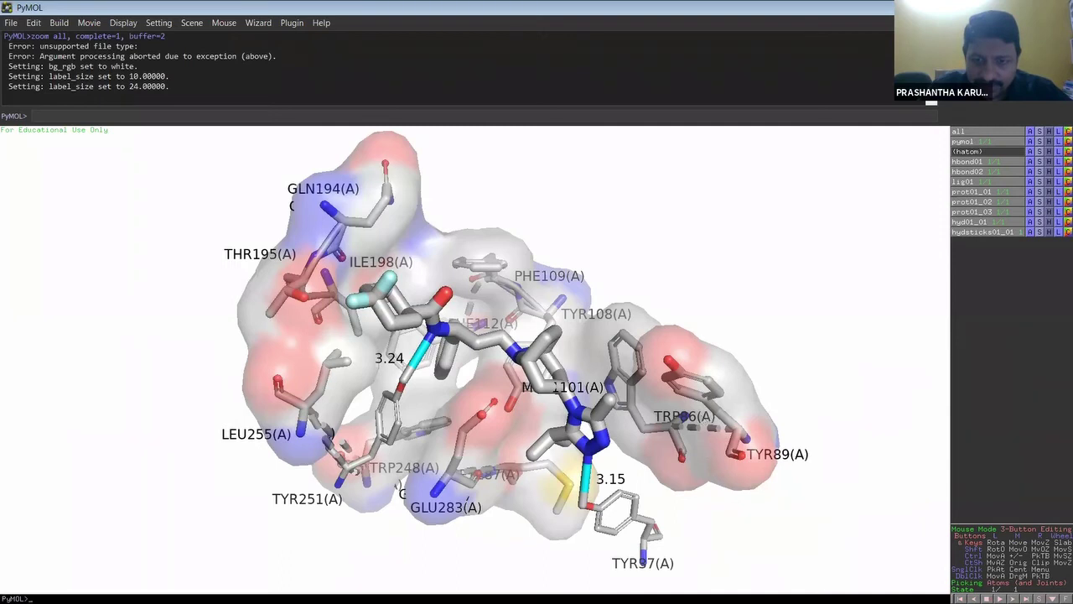
left_click_drag(684, 411, 678, 458, "ctrl")
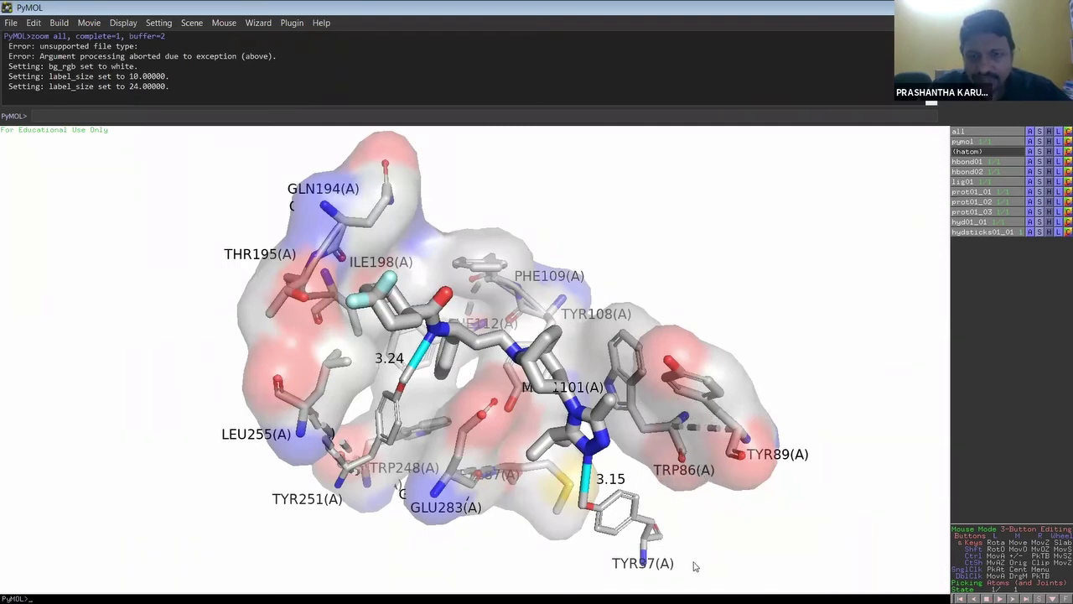
left_click_drag(666, 568, 683, 577, "ctrl")
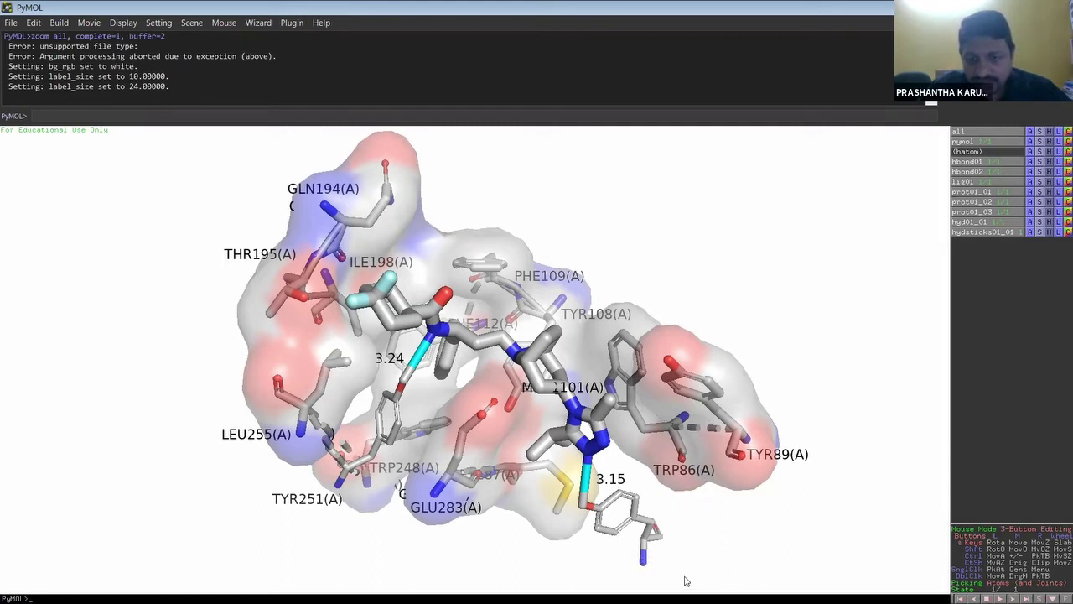
Step: Zoom the pocket view and place the TRP86(A) label below the bottom ring
scroll(726, 537, "down", 1)
scroll(704, 541, "down", 2)
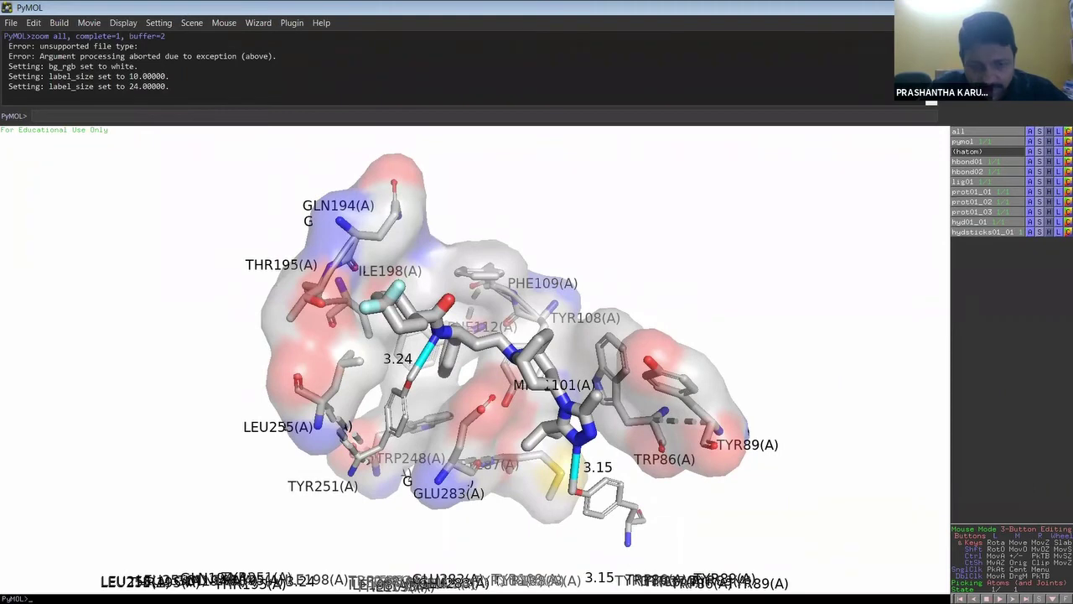
left_click_drag(816, 515, 812, 505, "ctrl")
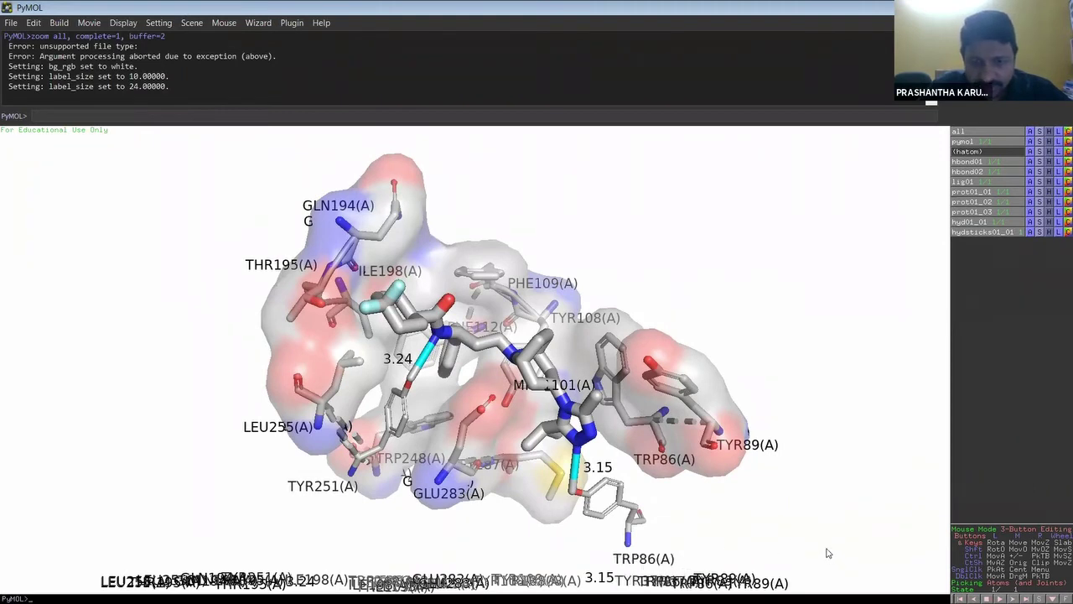
scroll(828, 554, "up", 2)
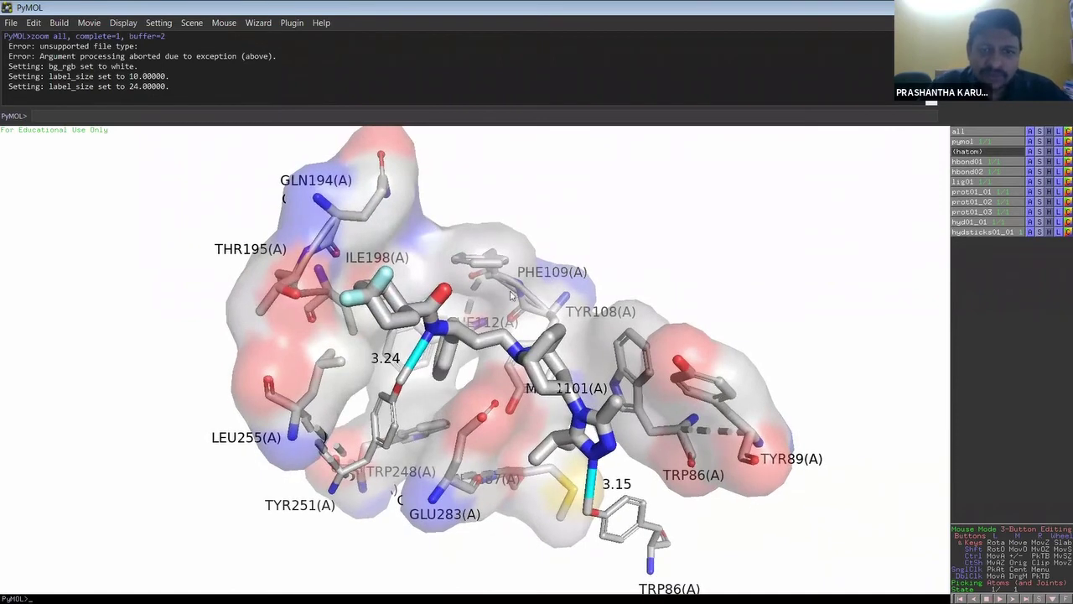
scroll(431, 368, "down", 1)
Step: Pull the GLU283(A), TRP248(A), MET287(A) and a hidden ligand label into readable spots
left_click_drag(409, 497, 407, 555, "ctrl")
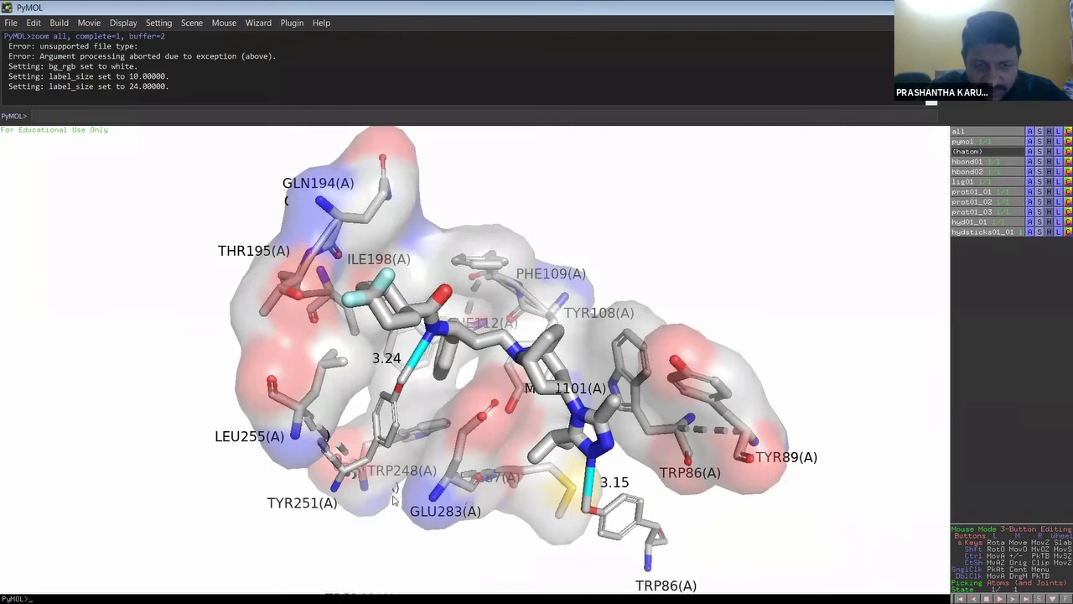
left_click_drag(394, 491, 429, 529, "ctrl")
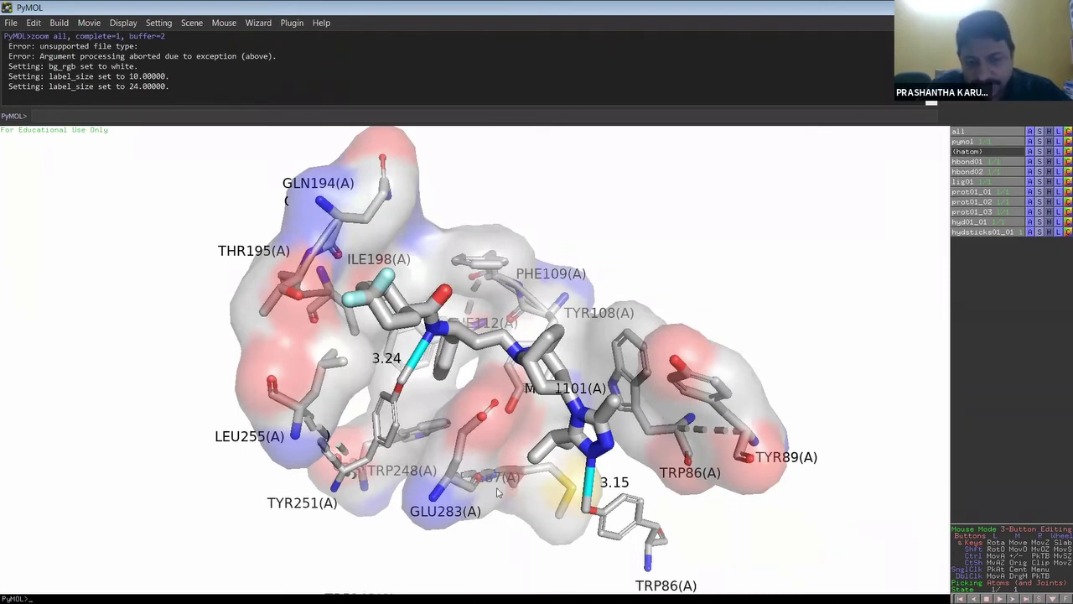
left_click_drag(498, 479, 513, 501, "ctrl")
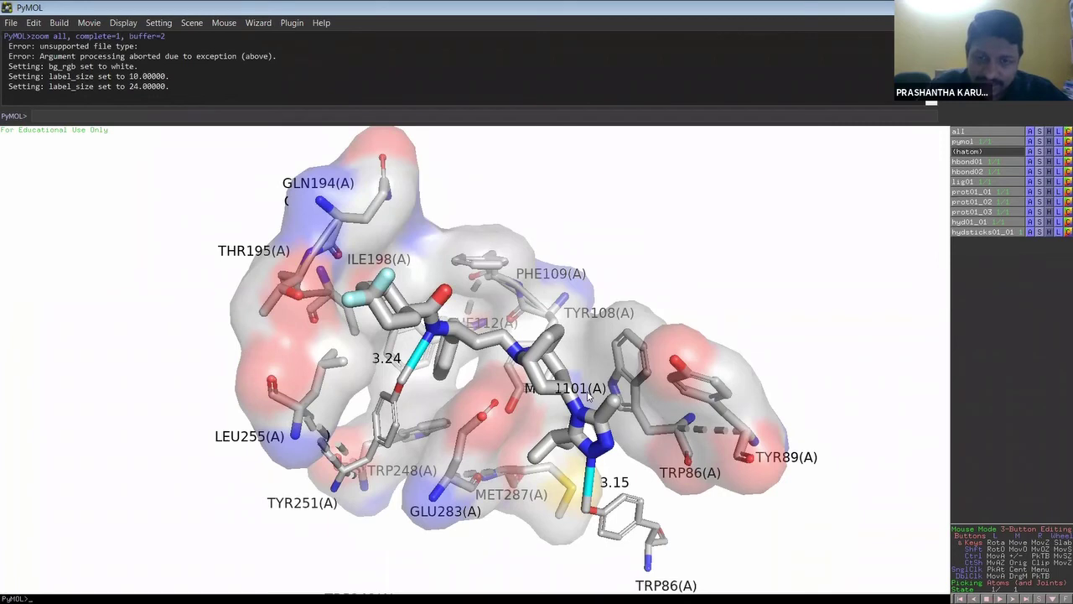
left_click_drag(588, 395, 582, 464, "ctrl")
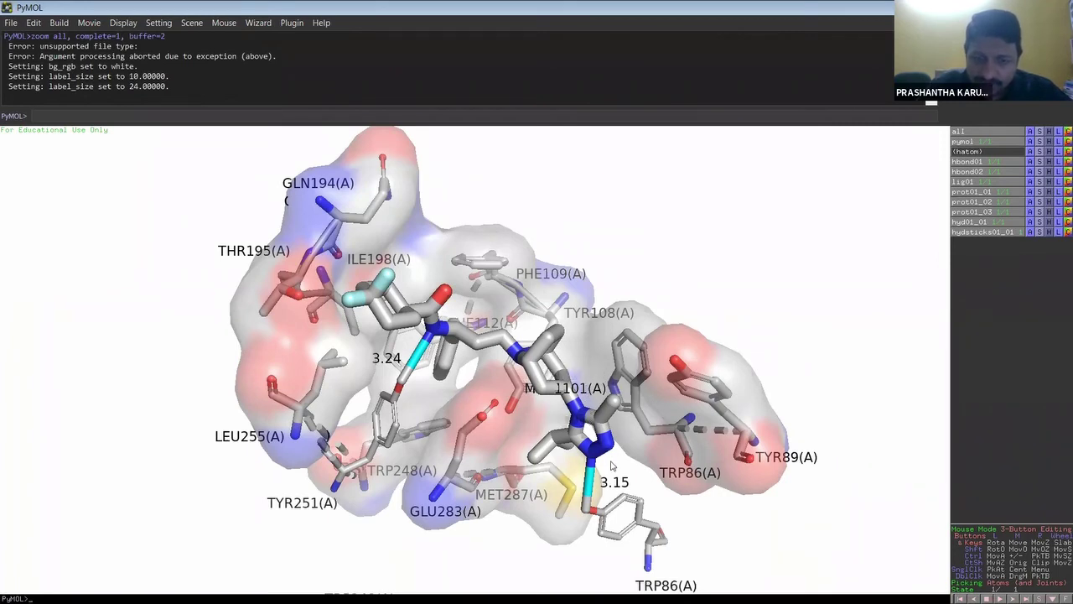
Step: Recentre on the ligand, pan the pocket into place, move the MRV1101(A) label below it, then bring up PowerPoint
middle_click(591, 392)
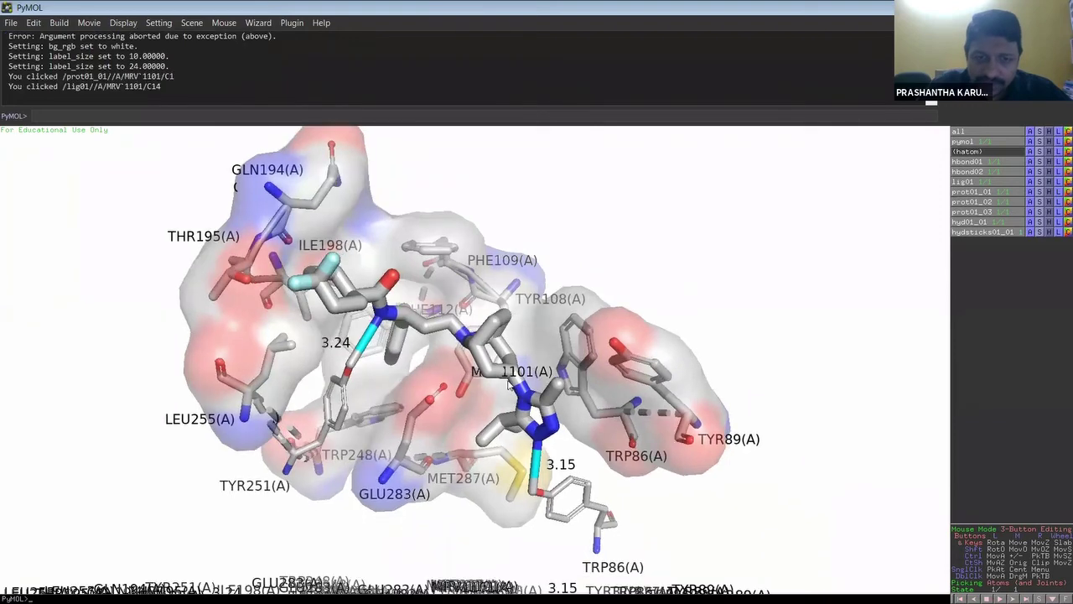
middle_click(394, 411)
middle_click_drag(387, 435, 451, 458)
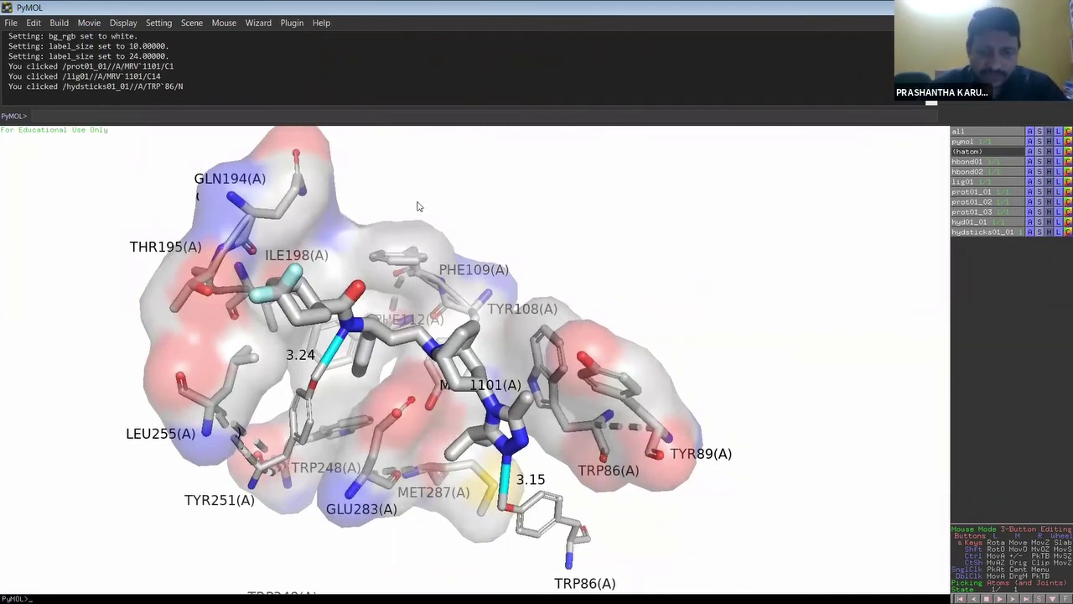
left_click_drag(509, 384, 474, 568, "ctrl")
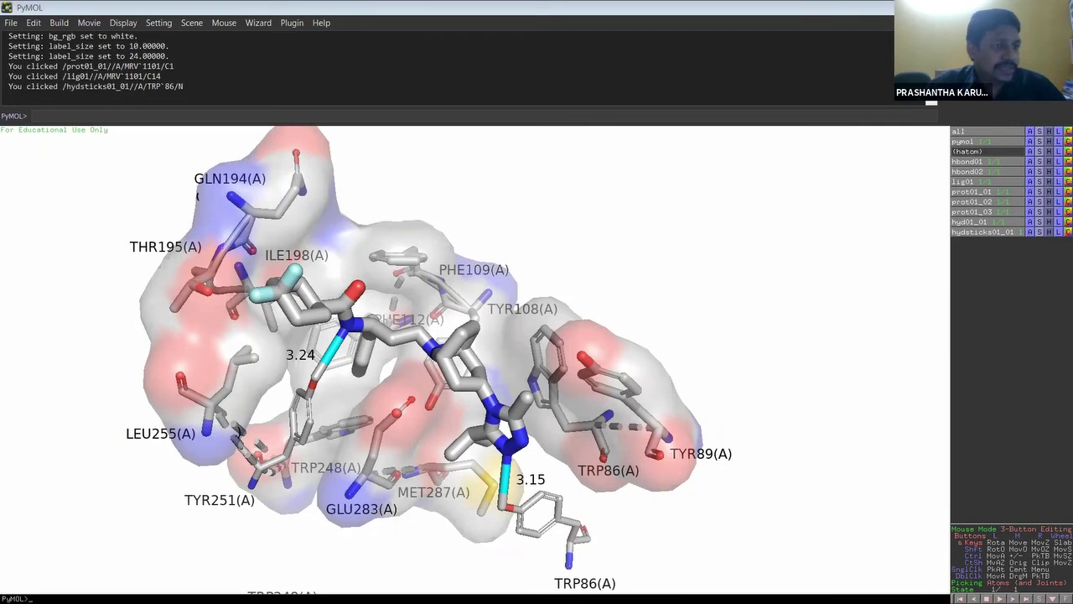
key("alt+Tab")
Step: Scroll the slide thumbnails, check PyMOL, then present slide 58 showing the orange and blue pocket surfaces
scroll(87, 300, "down", 10)
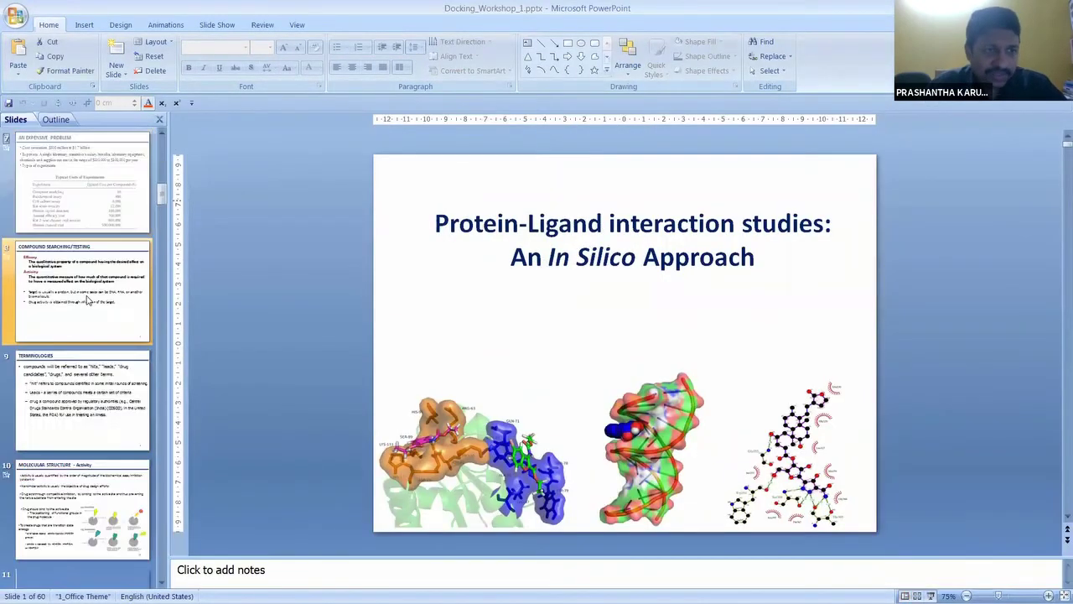
scroll(86, 299, "down", 2)
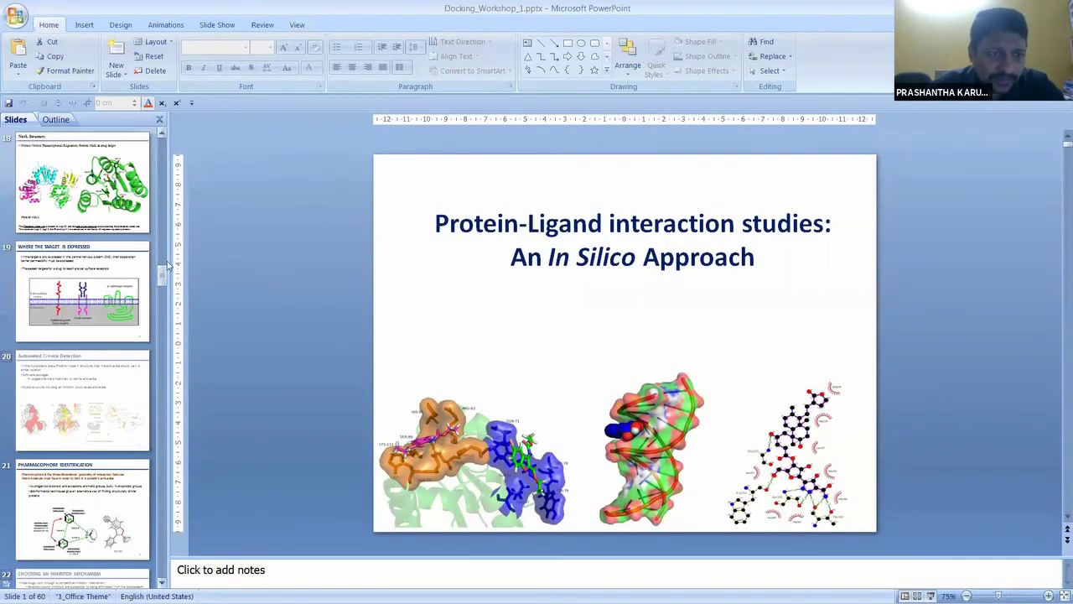
key("alt+Tab")
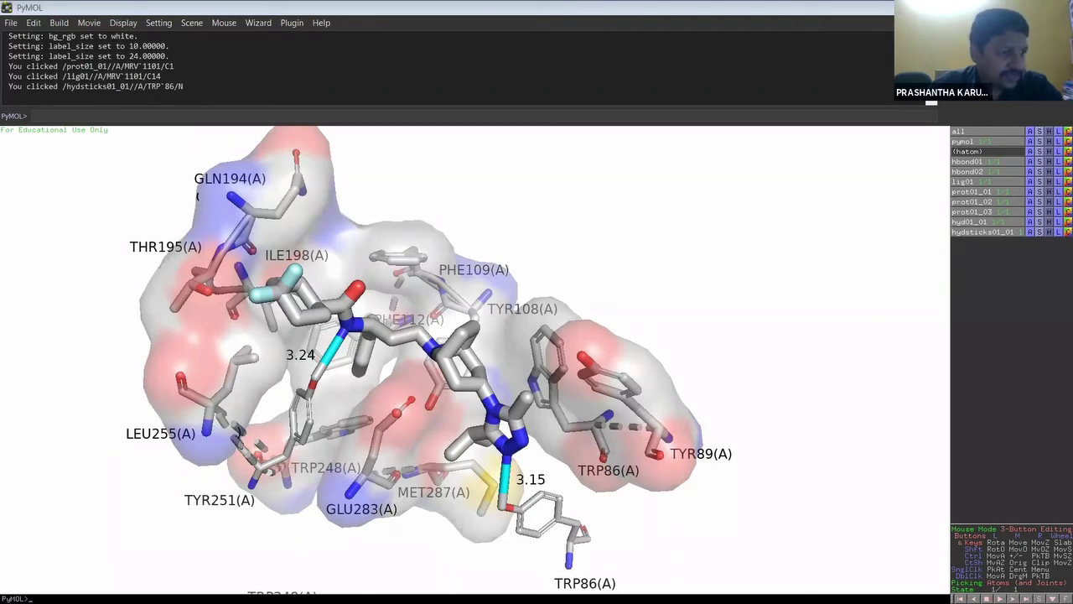
key("alt+Tab")
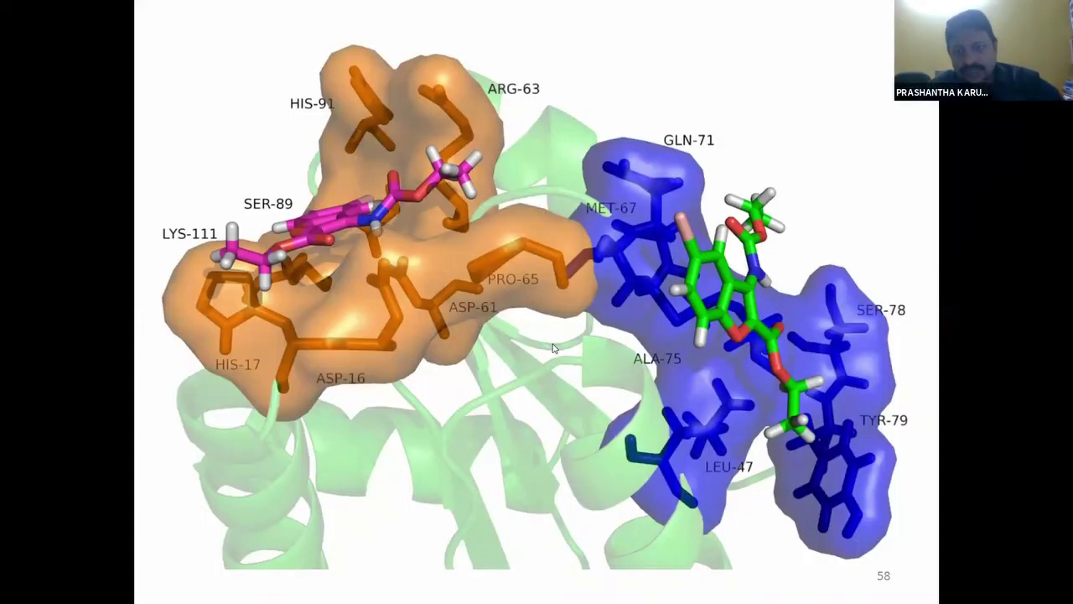
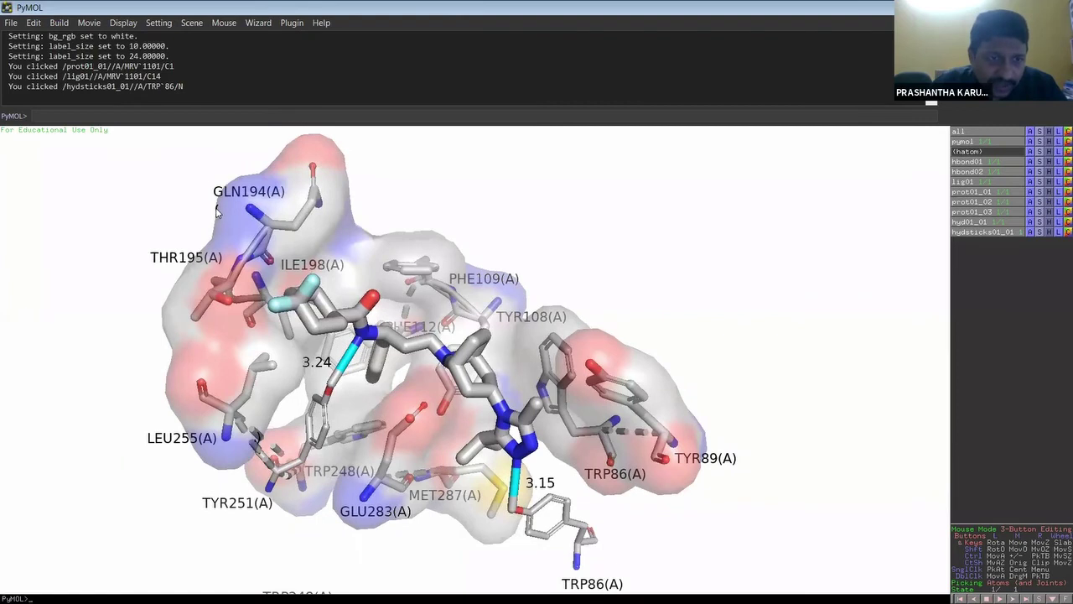
Step: Reposition the LEU255(A) label and move the PHE112(A) label below its ring
left_click(217, 216)
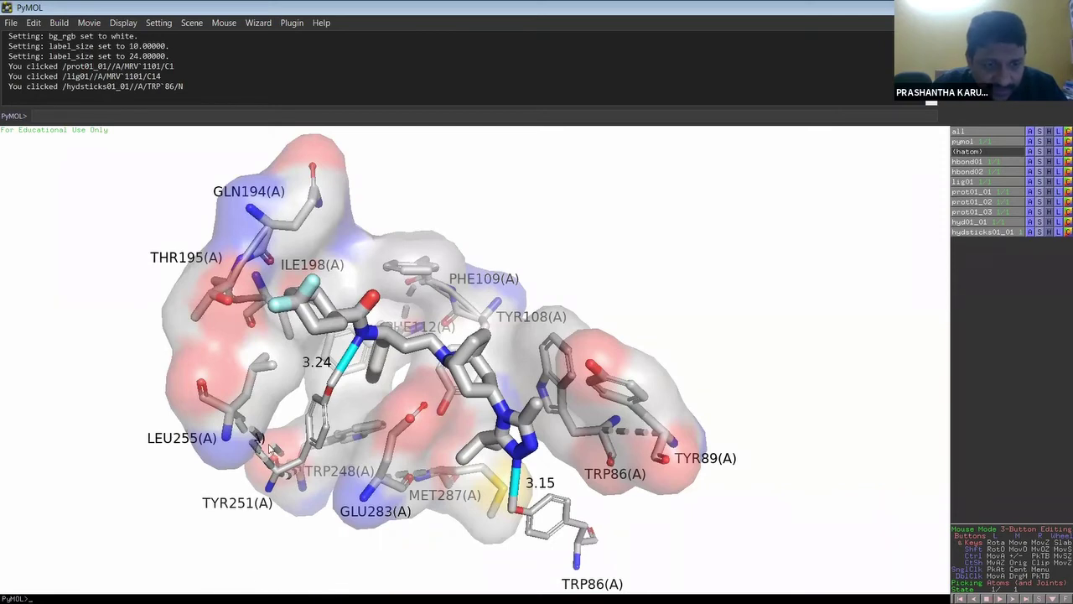
left_click_drag(269, 449, 215, 449, "ctrl")
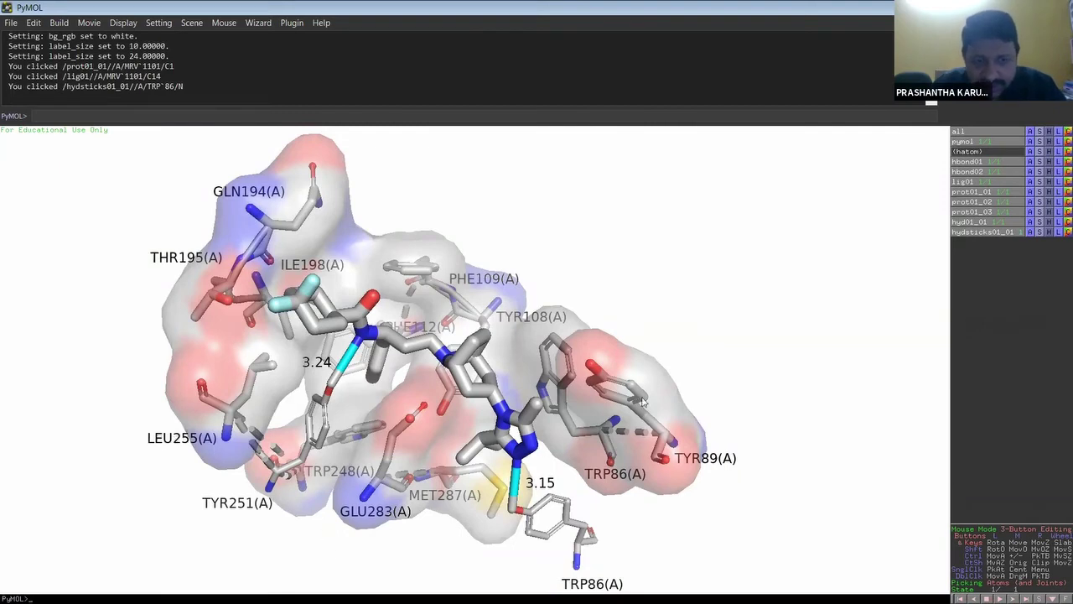
left_click_drag(438, 332, 443, 540, "ctrl")
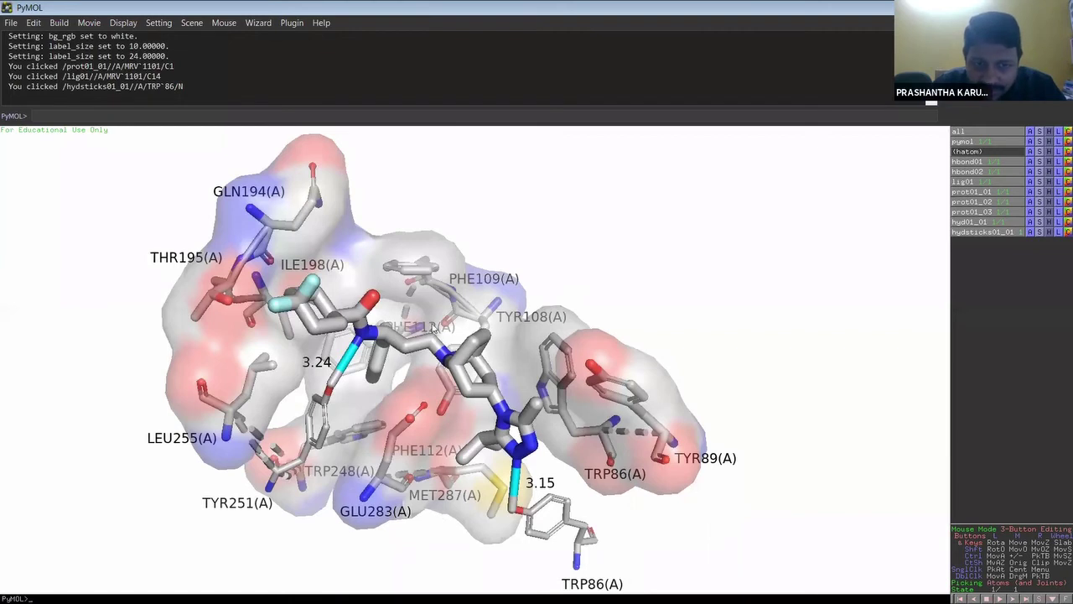
left_click_drag(434, 331, 391, 391, "ctrl")
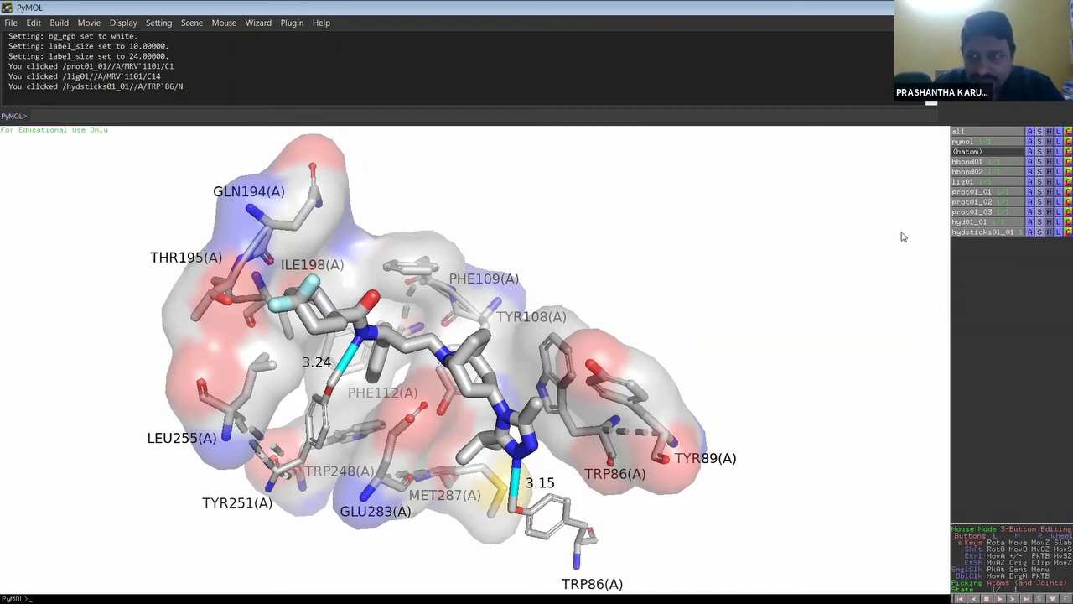
Step: Toggle the hyd01_01 surface off and on, and turn on the hbond02 object
left_click(977, 223)
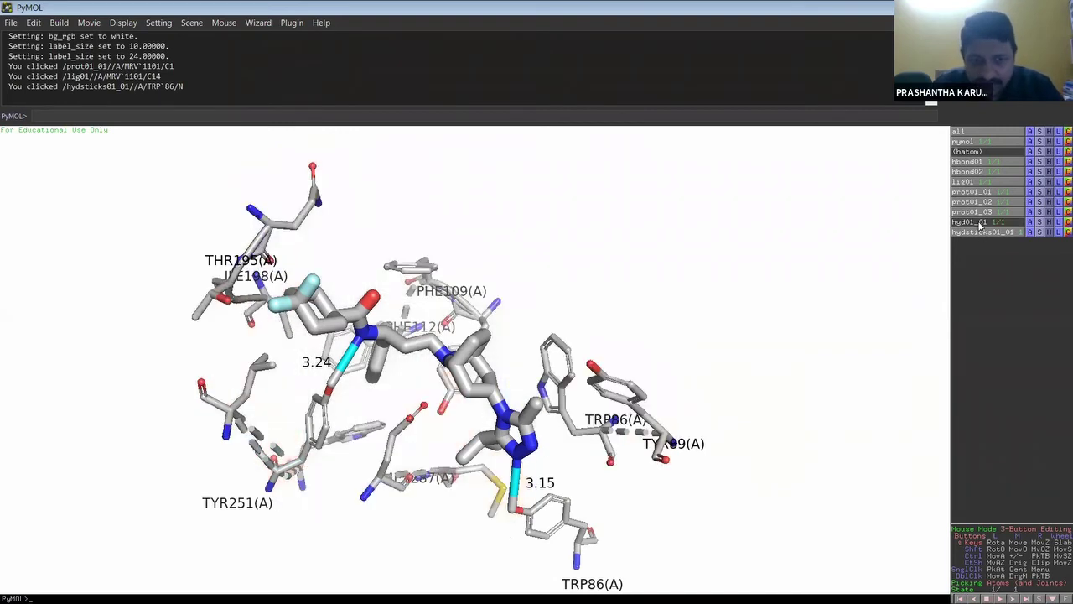
left_click(978, 224)
left_click(978, 224)
left_click(978, 223)
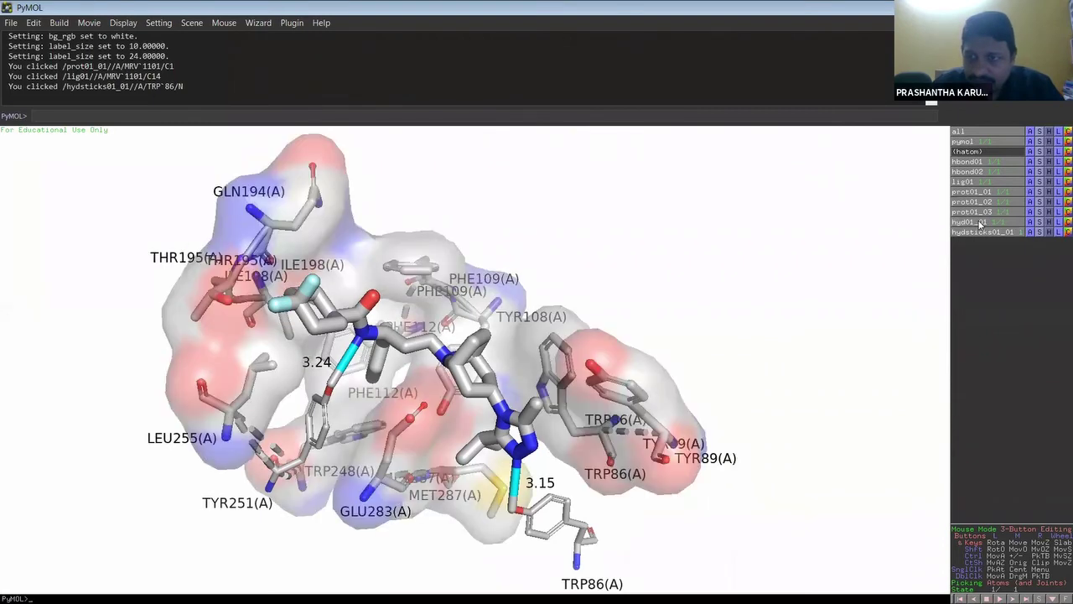
left_click(975, 174)
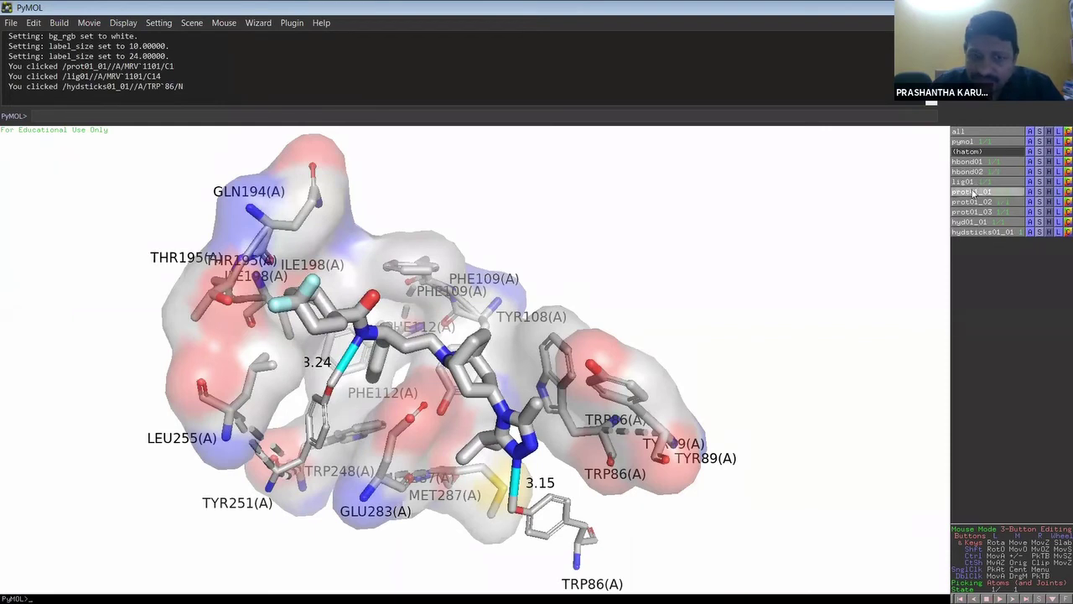
Step: Refresh prot01_01 and hydsticks01_01 to clear duplicate labels, then nudge the 3.24 distance label
left_click(973, 192)
left_click(974, 192)
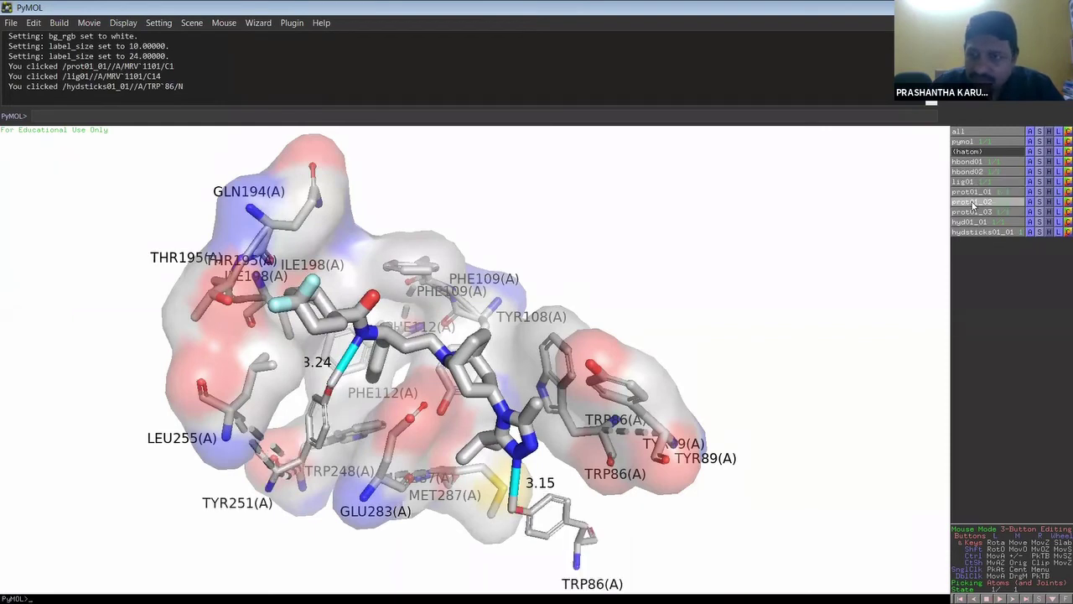
left_click(966, 233)
left_click(966, 233)
left_click(965, 233)
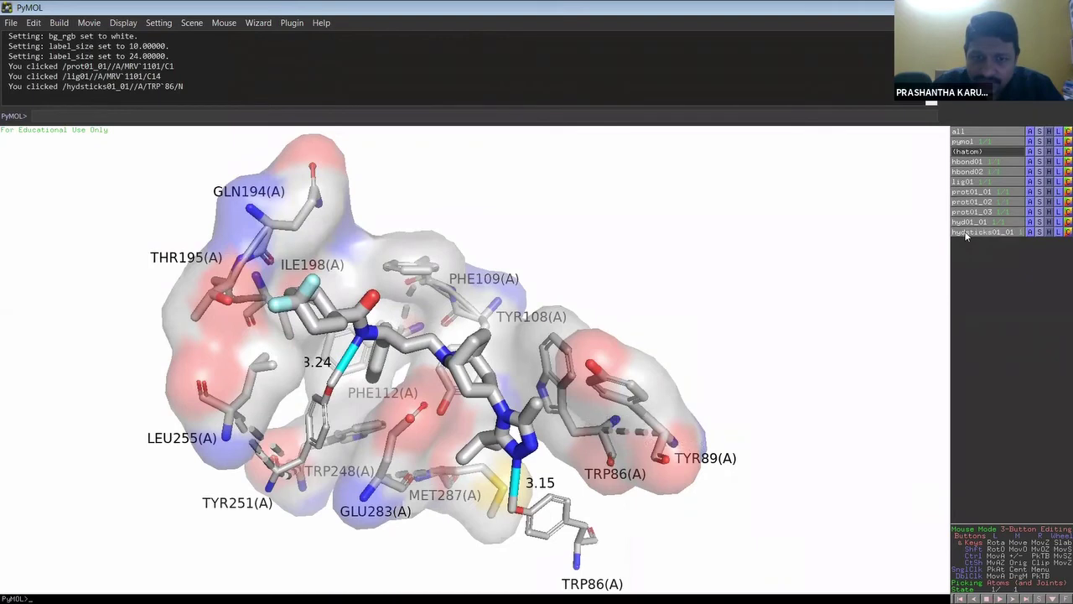
left_click(966, 233)
left_click(966, 233)
left_click(966, 233)
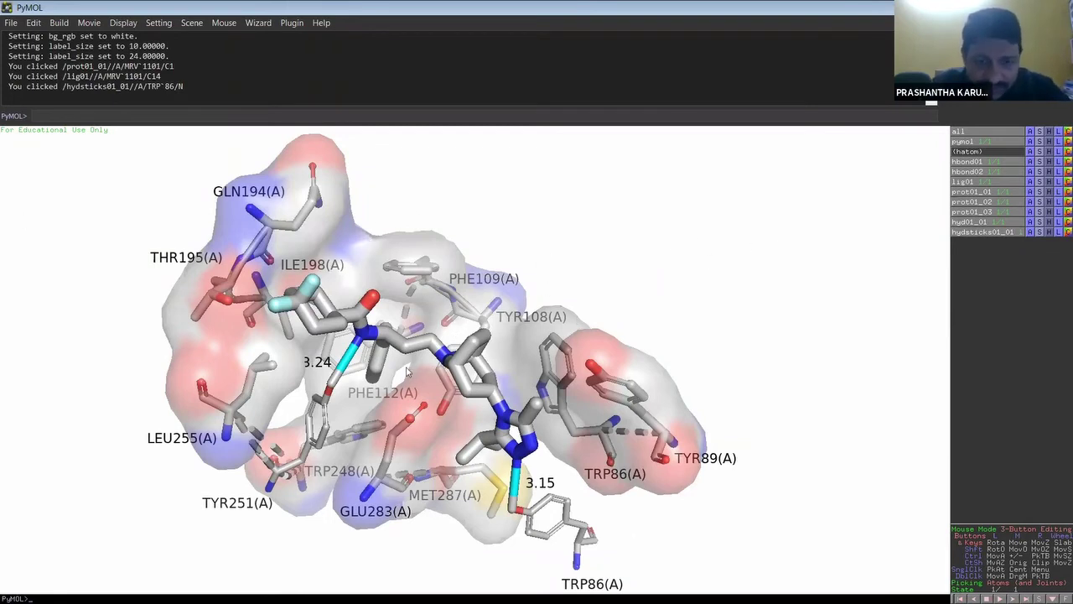
mouse_move(313, 367)
left_mouse_down("ctrl")
mouse_move(337, 378)
mouse_move(326, 352)
left_mouse_up("ctrl")
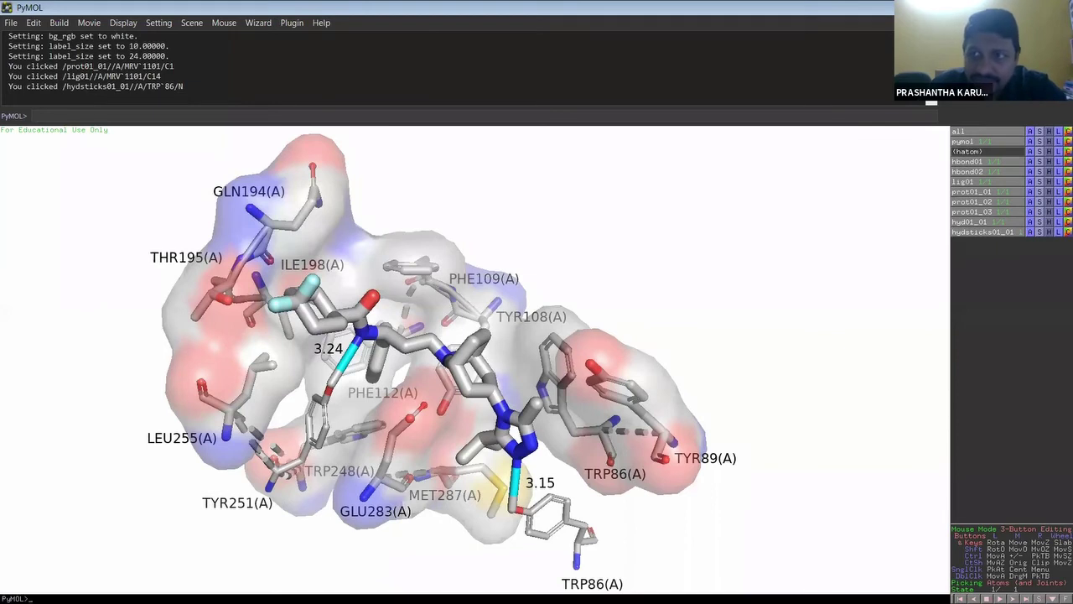
Step: Open the Draw/Ray image settings with 600 DPI and a transparent background
left_click(989, 84)
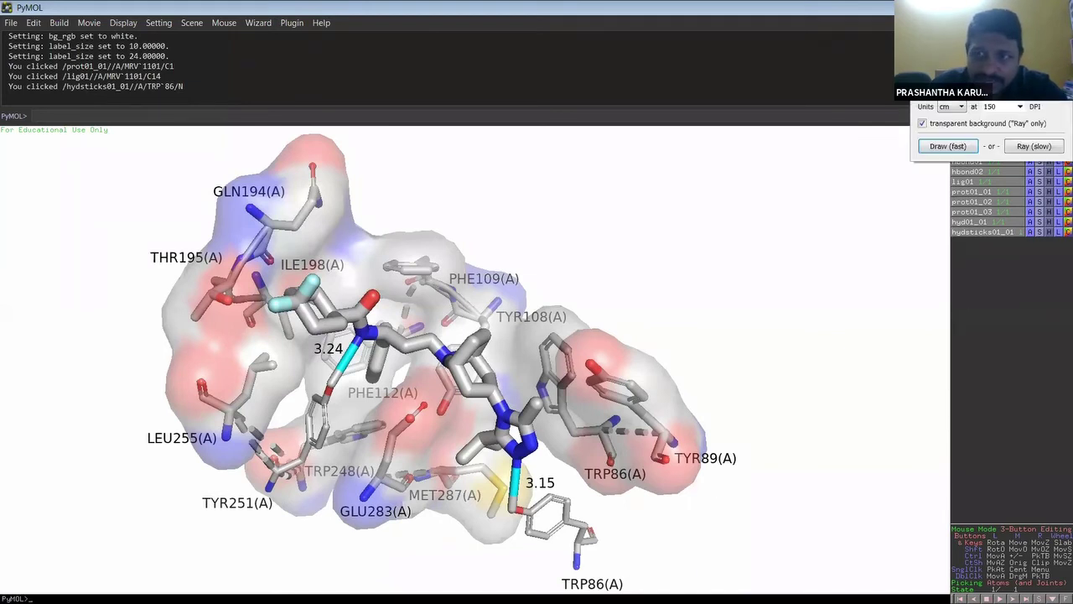
left_click(977, 357)
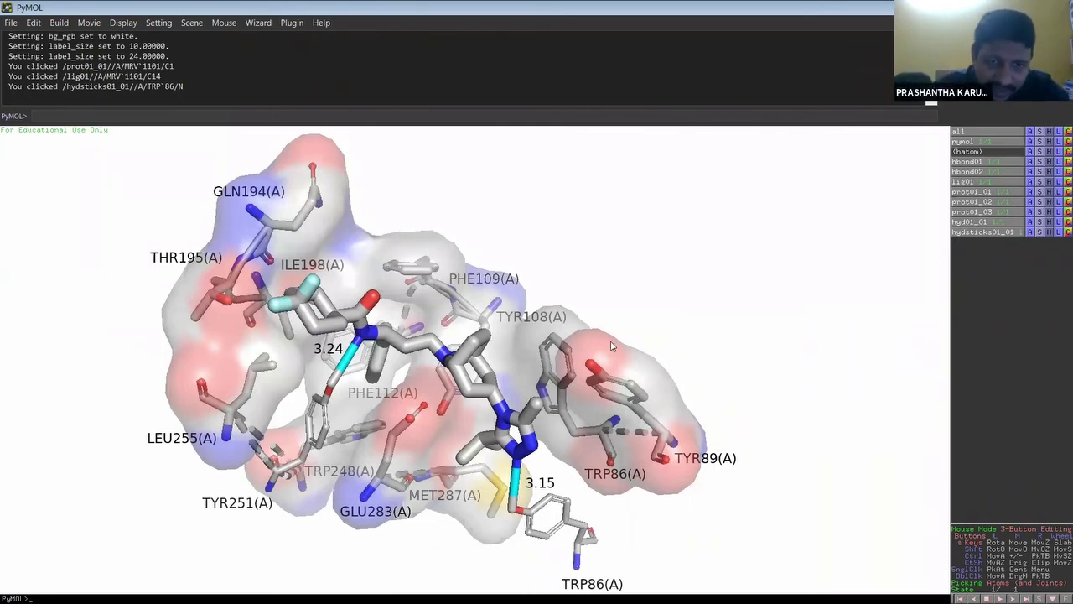
left_click(931, 103)
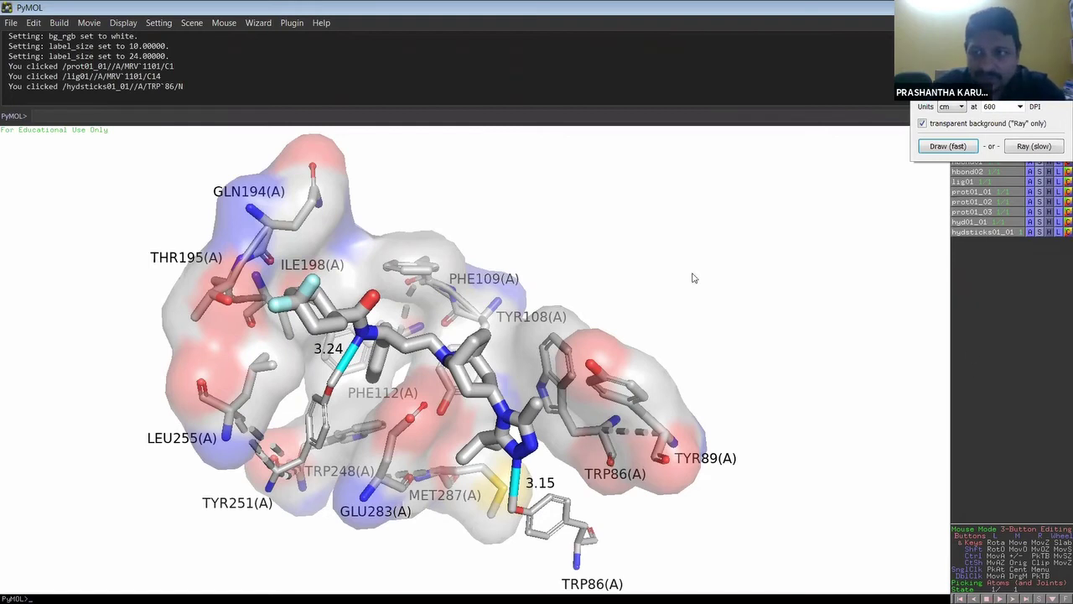
left_click(137, 121)
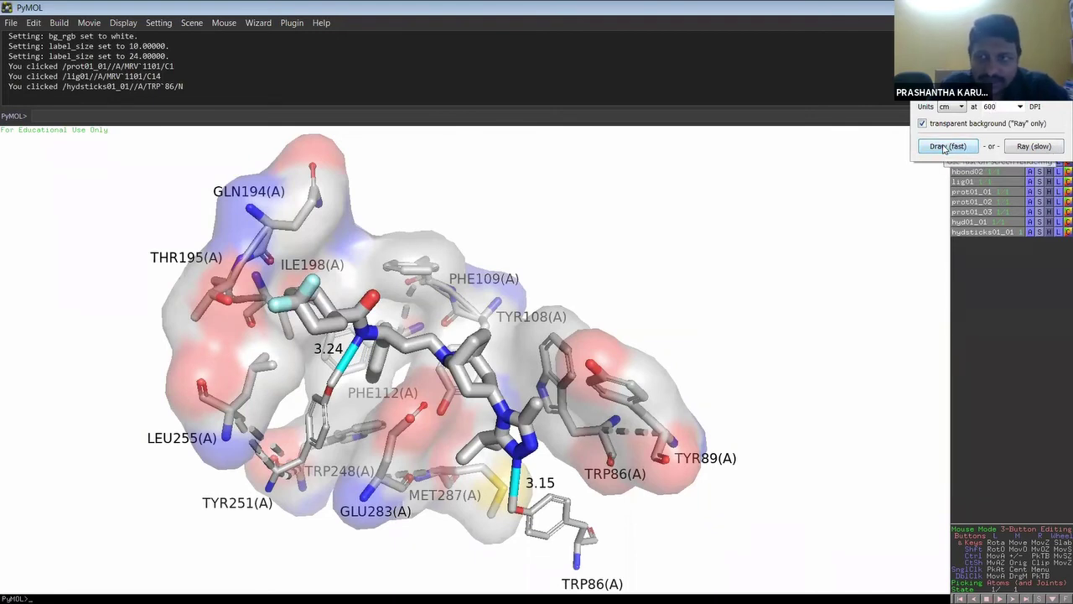
Step: Render the view at 6800 × 3347 and pick the Docking folder as save location
left_click(945, 148)
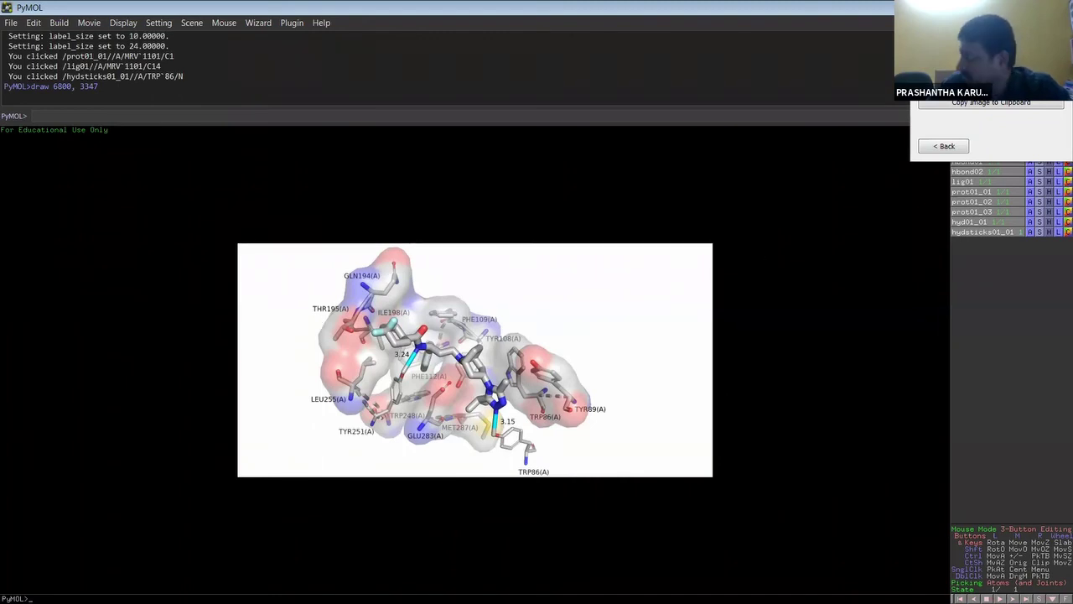
left_click(991, 89)
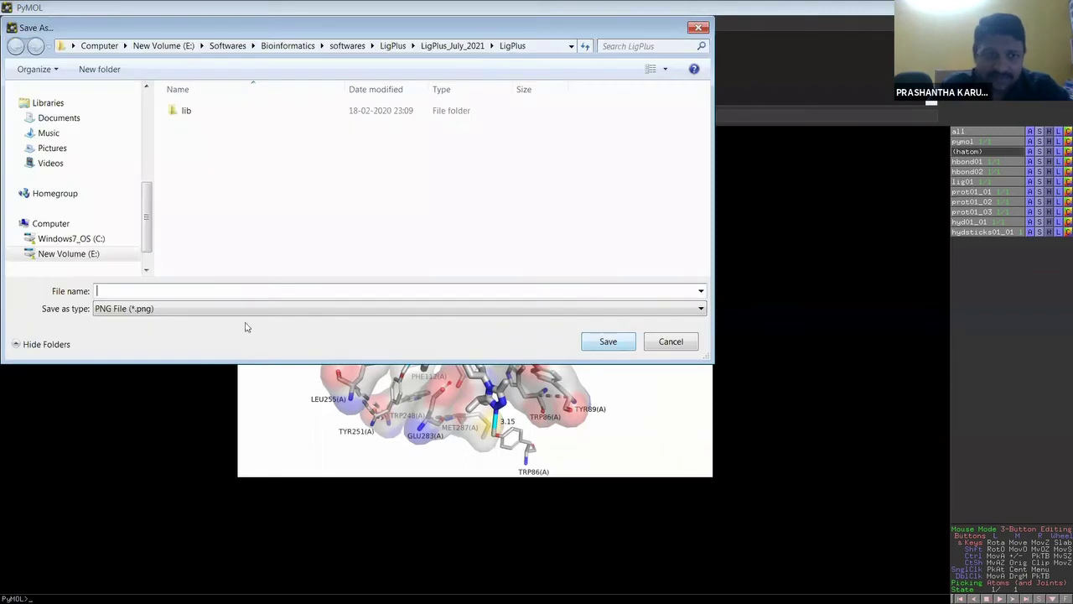
scroll(146, 158, "up", 4)
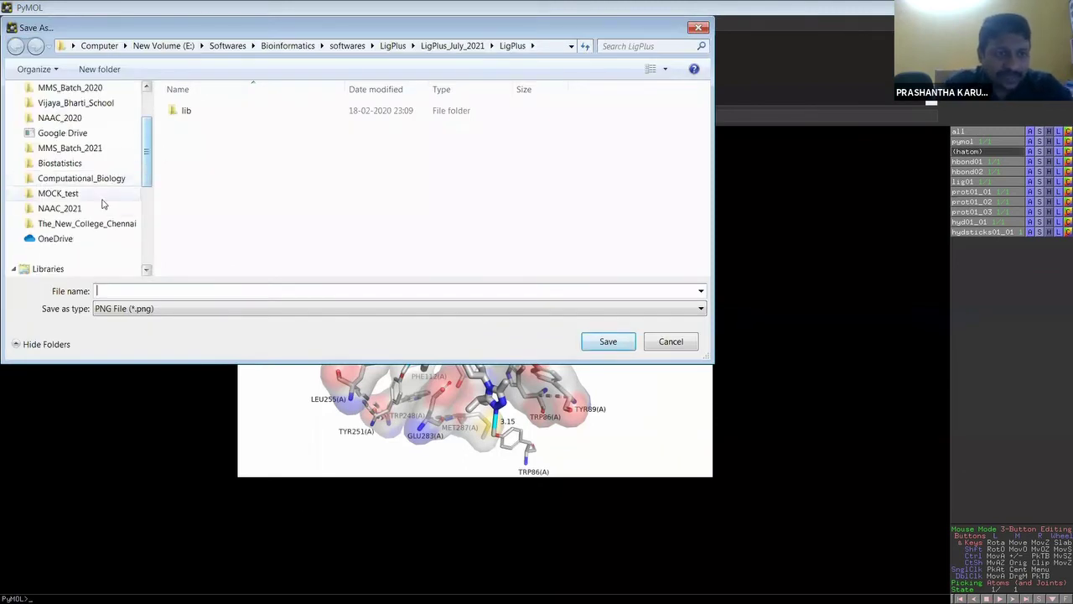
left_click(92, 225)
double_click(196, 111)
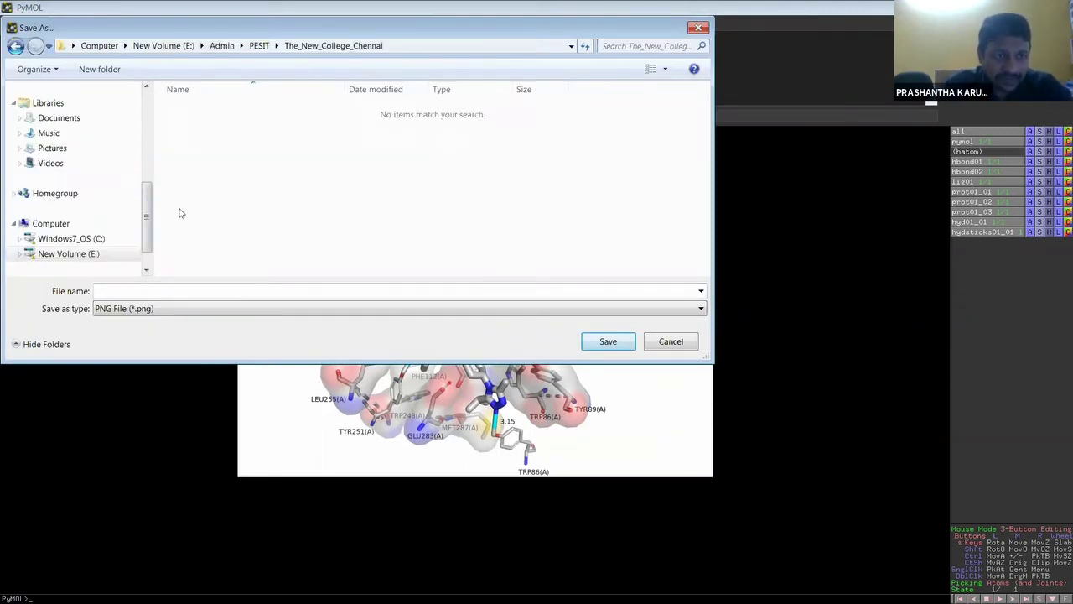
Step: Save the render as 4mbs_mrv_docked_complex_1.png and switch to the Docking folder
left_click(121, 290)
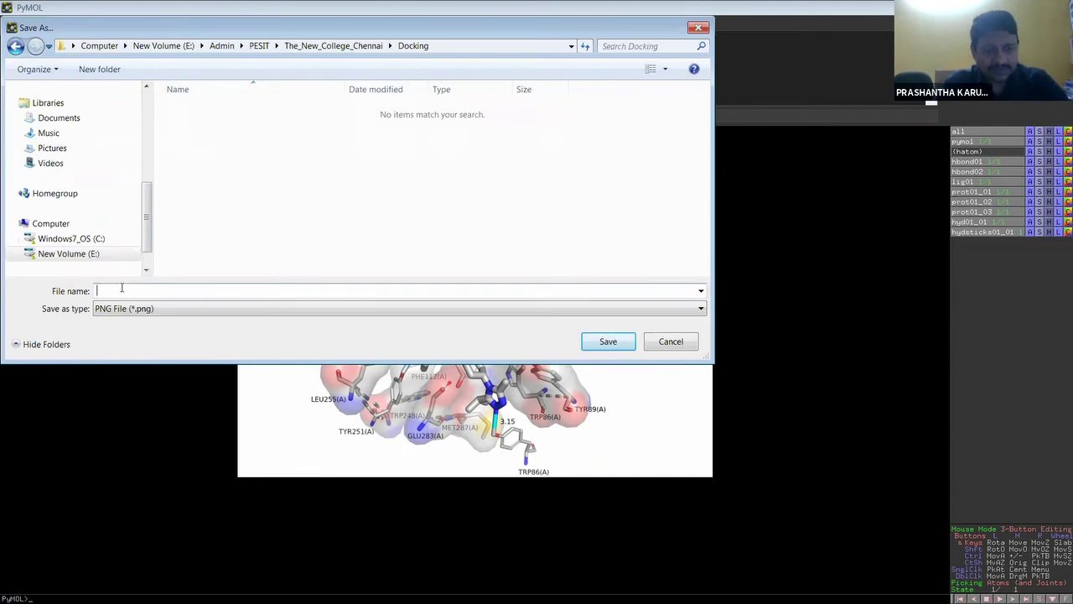
type("4")
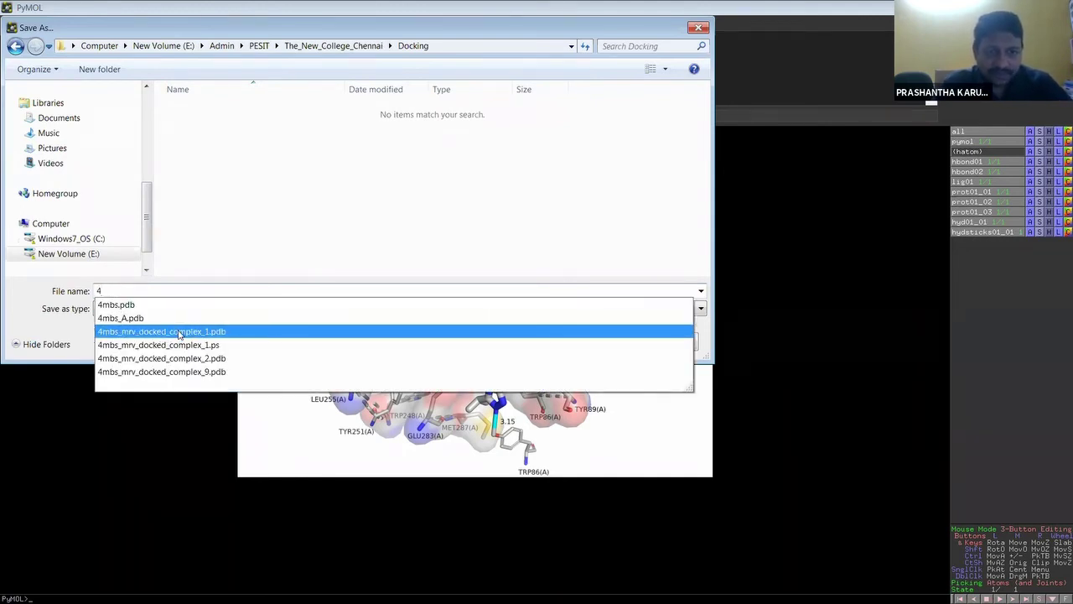
key("Return")
left_click(247, 288)
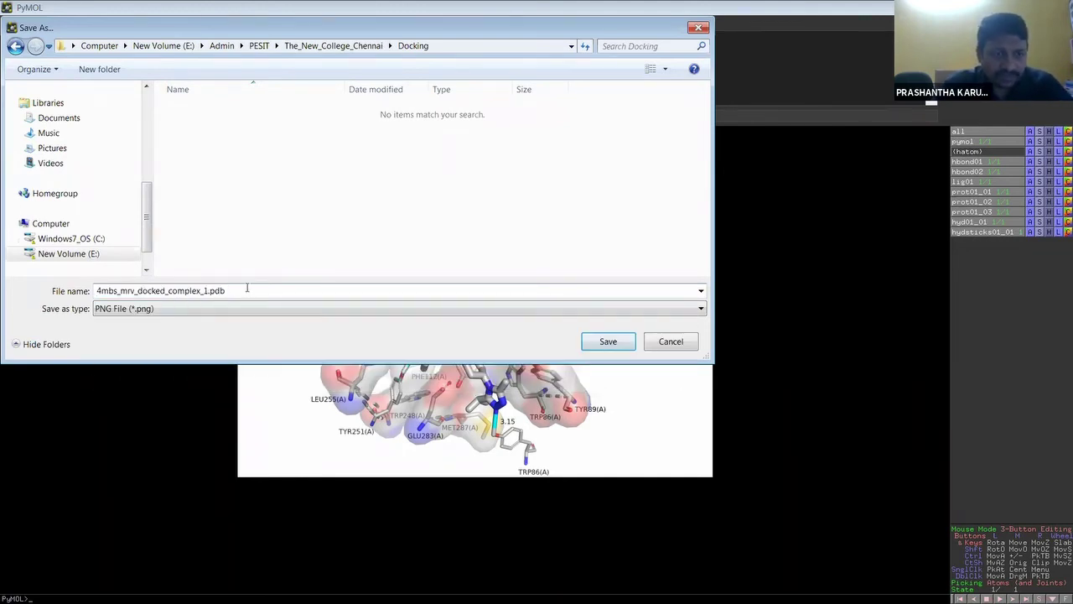
key("BackSpace")
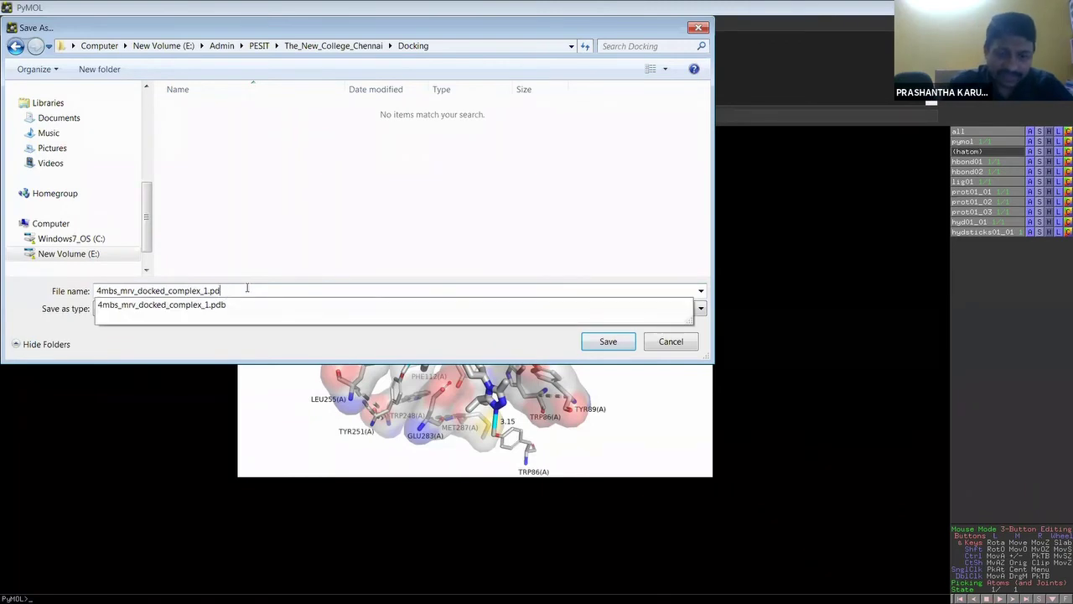
key("BackSpace")
type("ng")
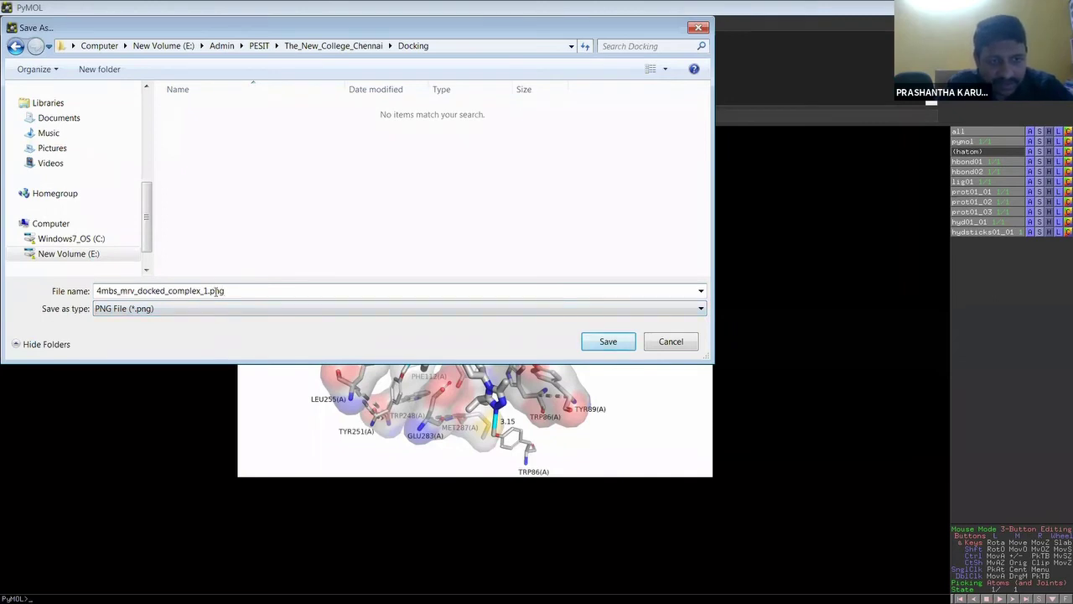
left_click(620, 344)
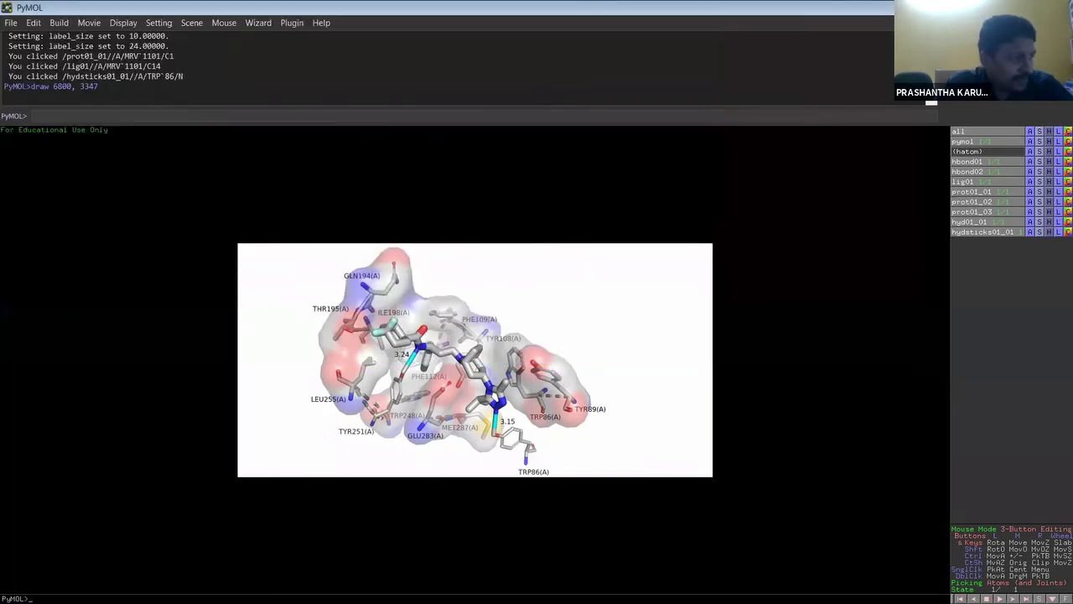
key("alt+Tab")
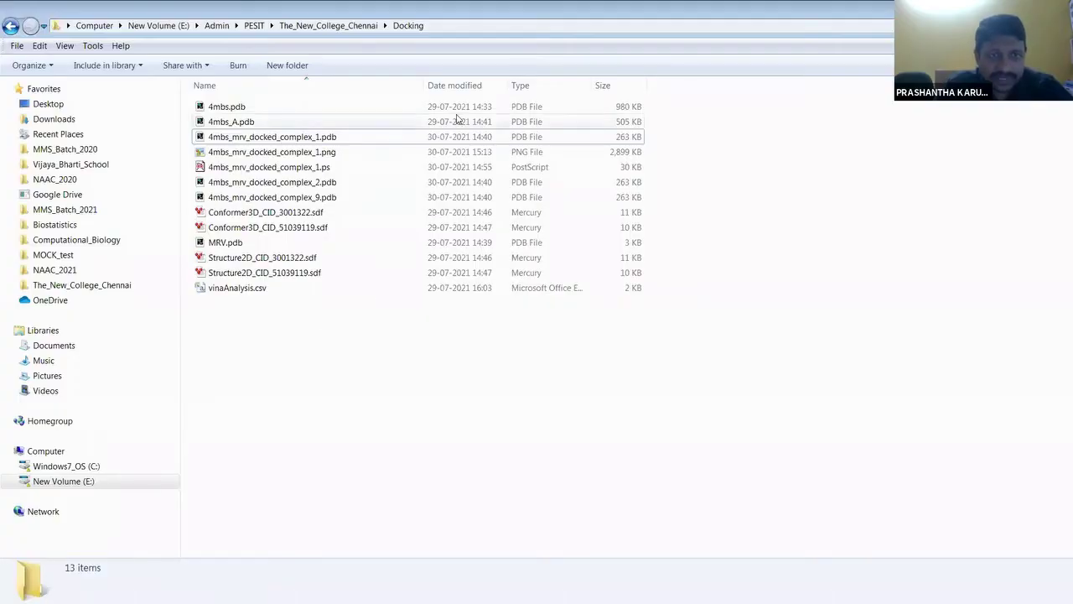
Step: Sort the Docking folder newest first and bring up the PNG's Open with menu
left_click(458, 86)
left_click(385, 107)
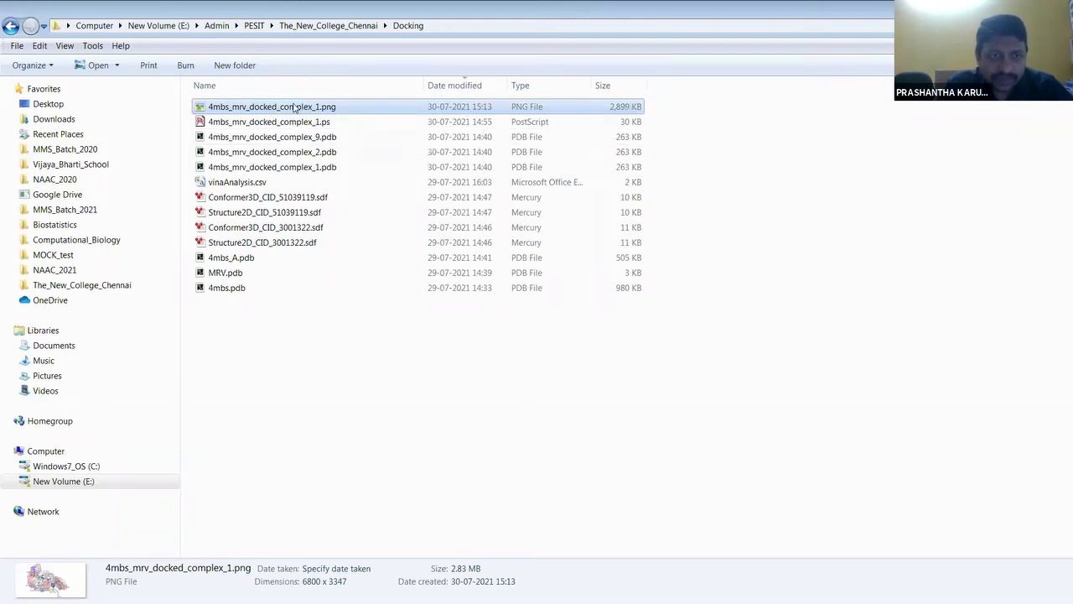
right_click(296, 107)
mouse_move(423, 307)
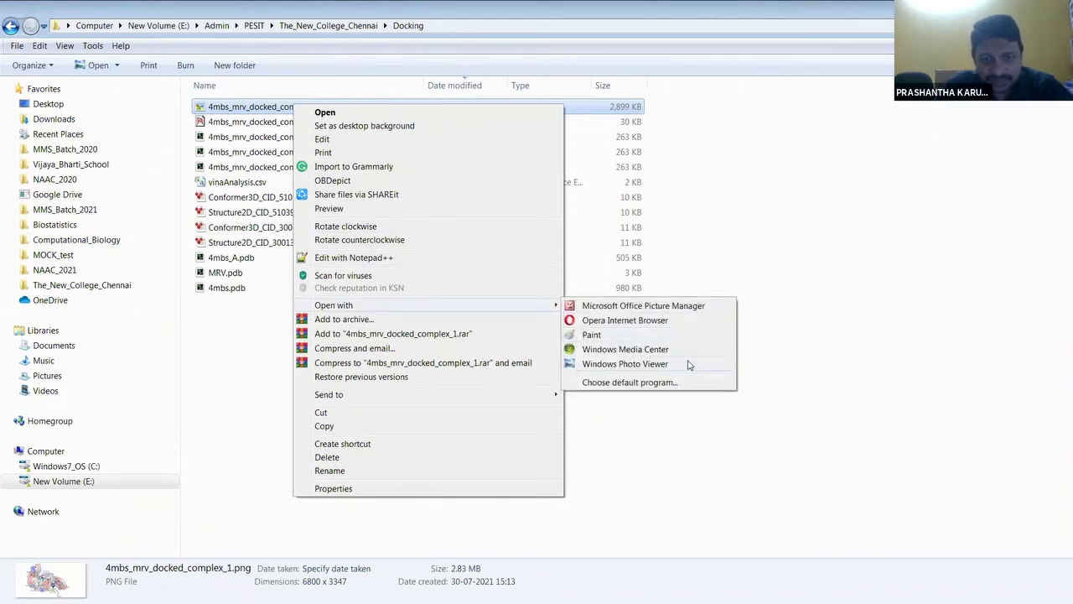
Step: Open the PNG in Photo Viewer and inspect LEU255, TYR251, GLU283, MET287 and the 3.15 contact
left_click(653, 367)
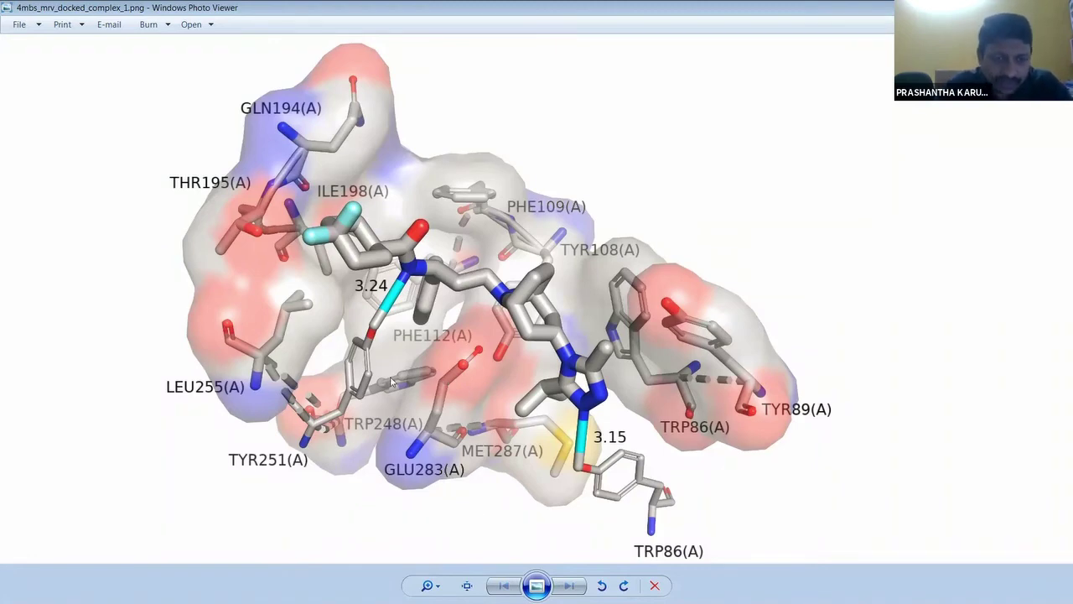
scroll(390, 381, "up", 2)
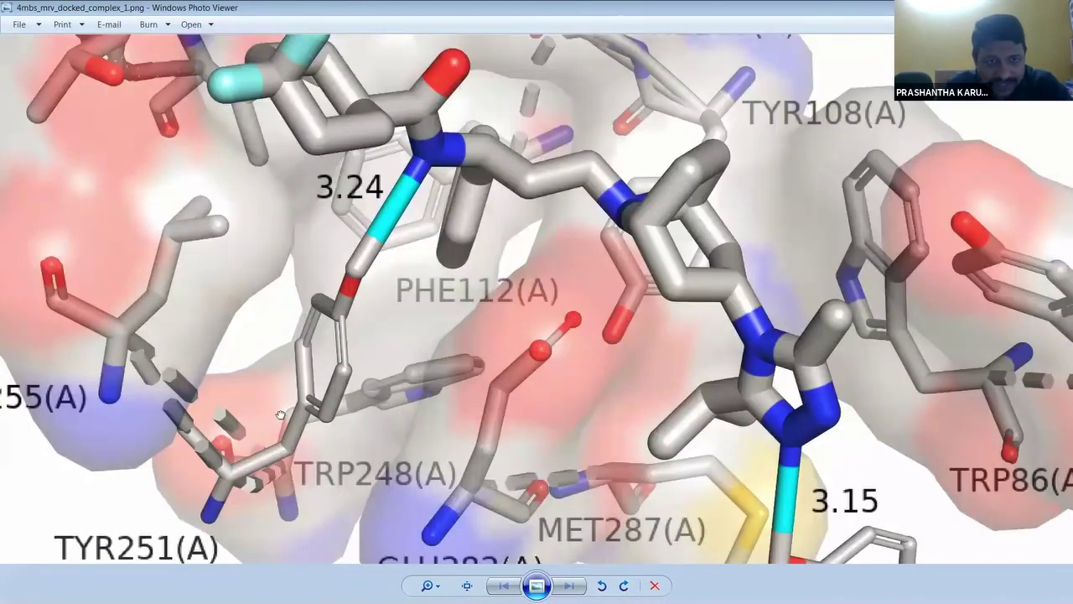
left_click_drag(450, 335, 459, 334)
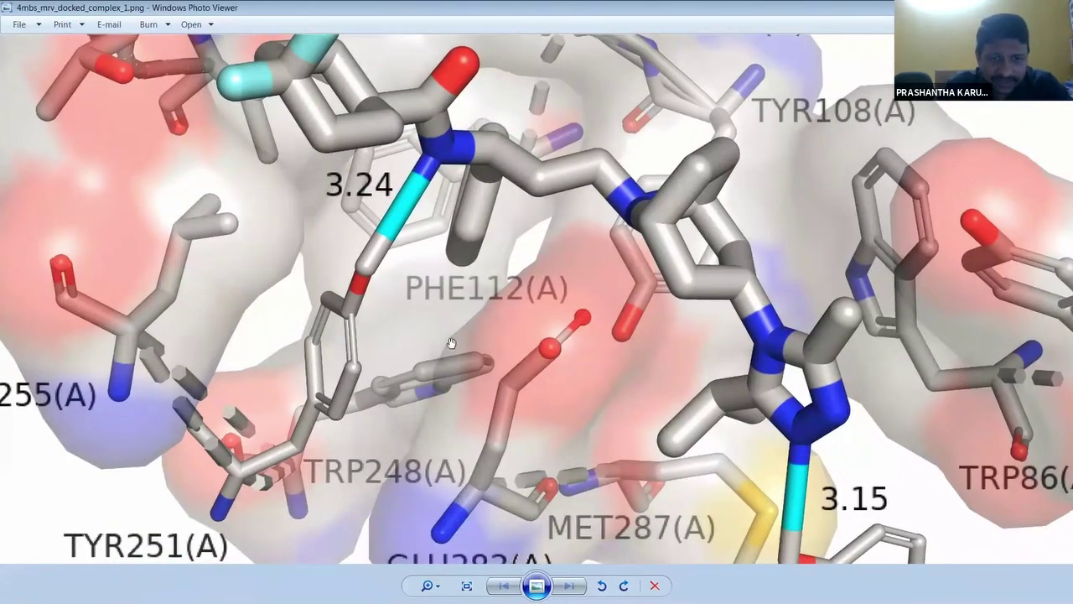
left_click_drag(519, 454, 673, 370)
scroll(846, 235, "up", 1)
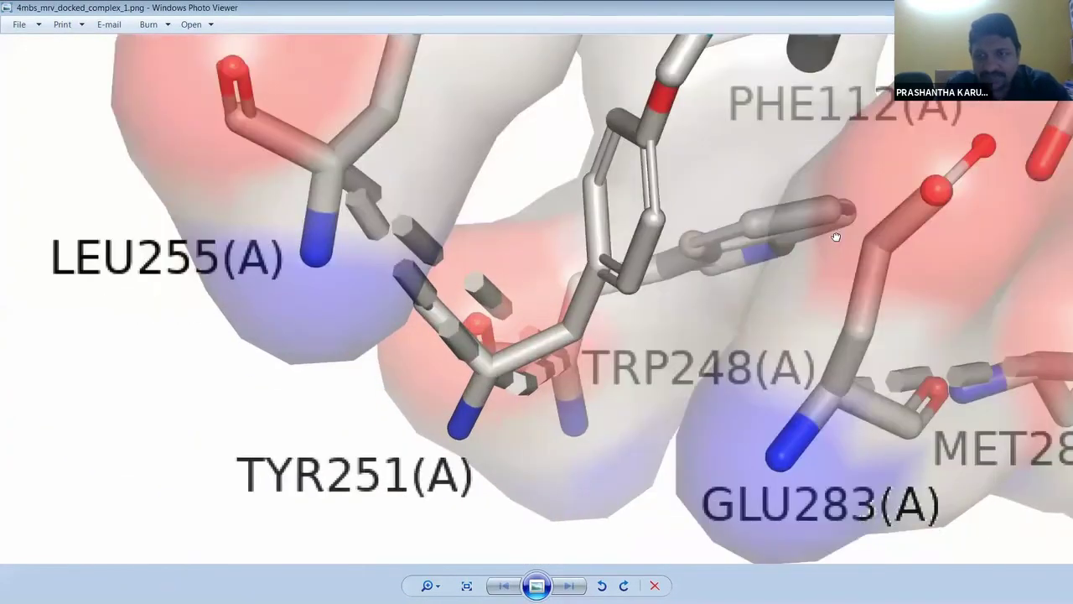
scroll(616, 243, "down", 1)
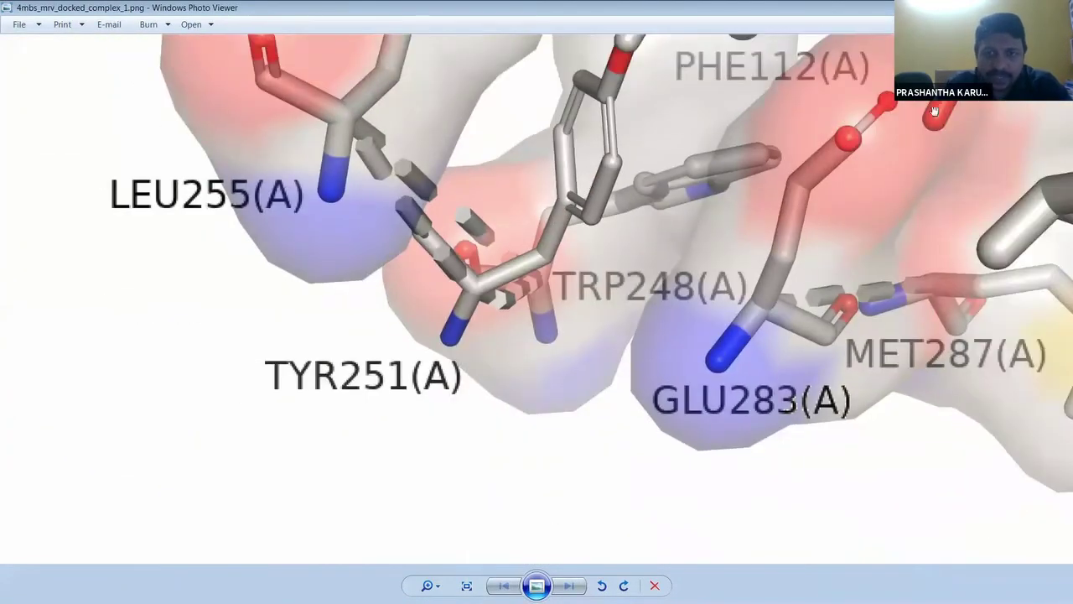
left_click_drag(916, 88, 752, 123)
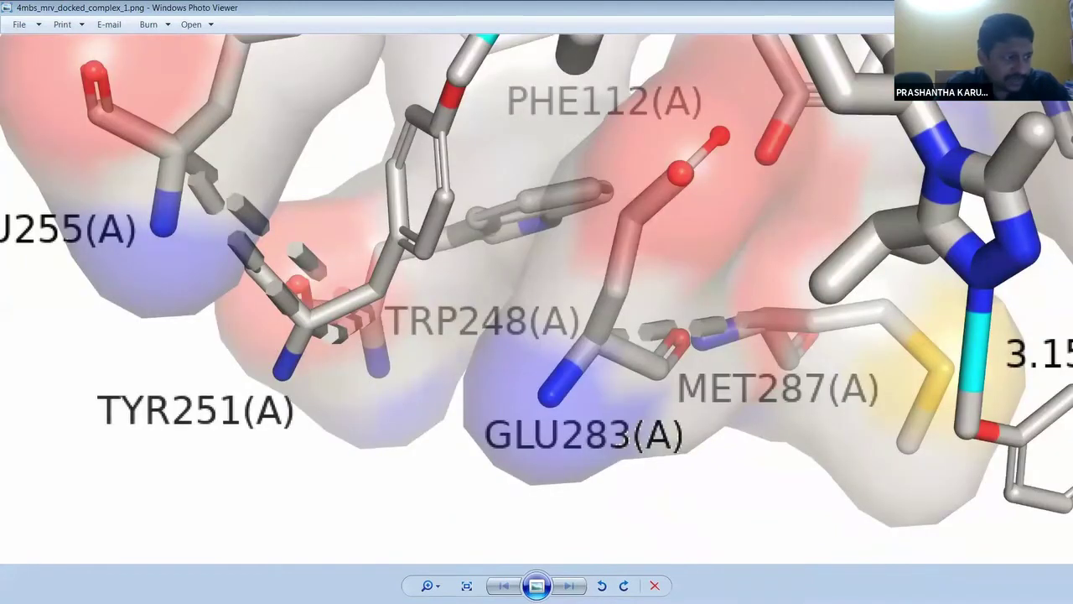
left_click_drag(1037, 163, 817, 317)
scroll(817, 316, "down", 2)
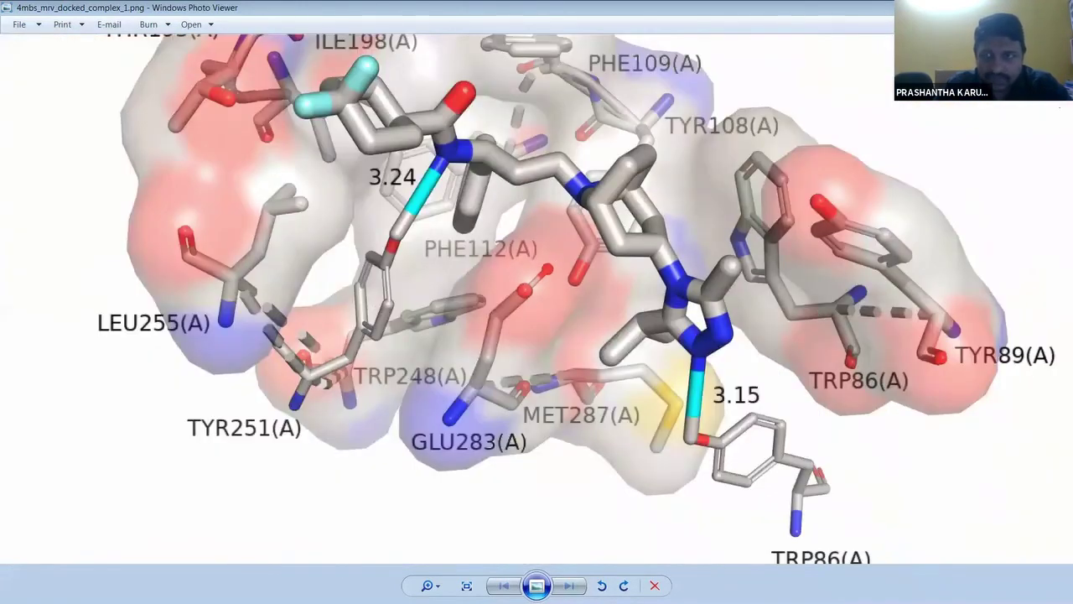
Step: Render the pocket at 1020 × 502 and save it as 4mbs_mrv_docked_complex_1_90dpi.png
key("alt+F4")
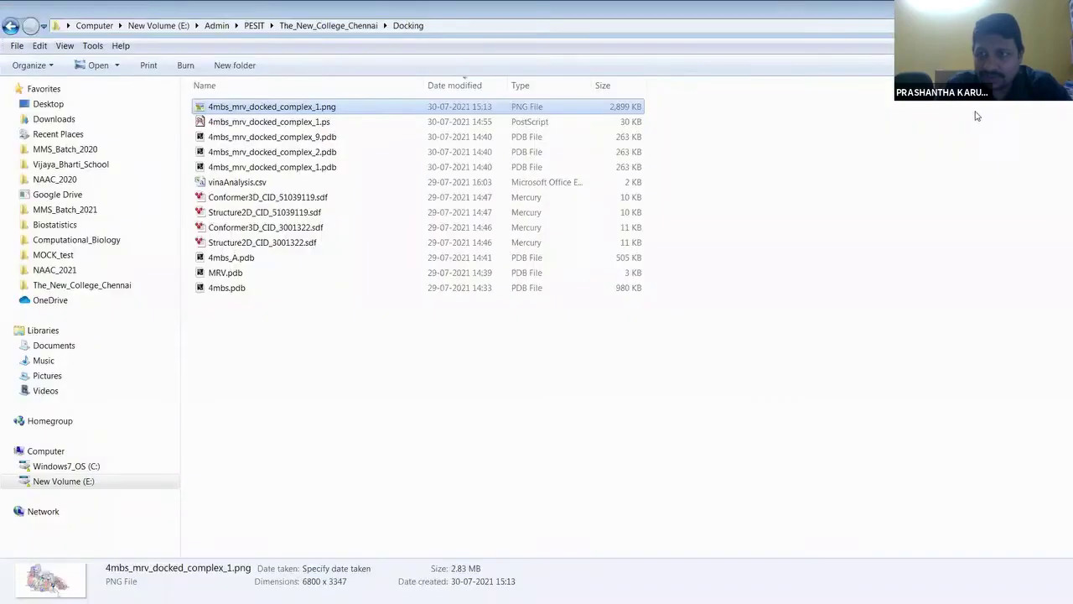
key("alt+Tab")
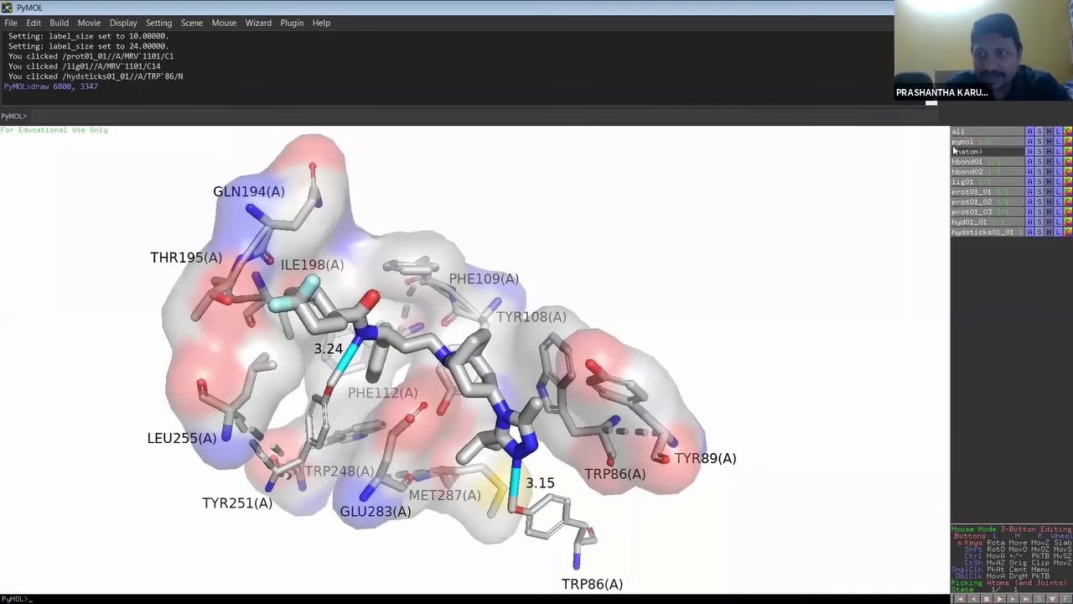
left_click(946, 146)
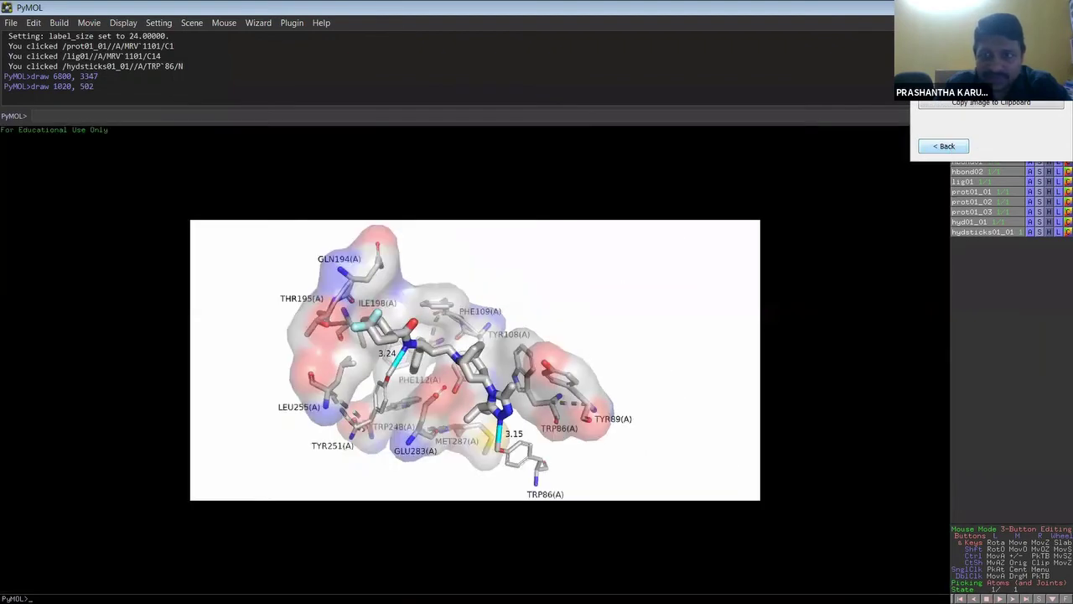
left_click(991, 84)
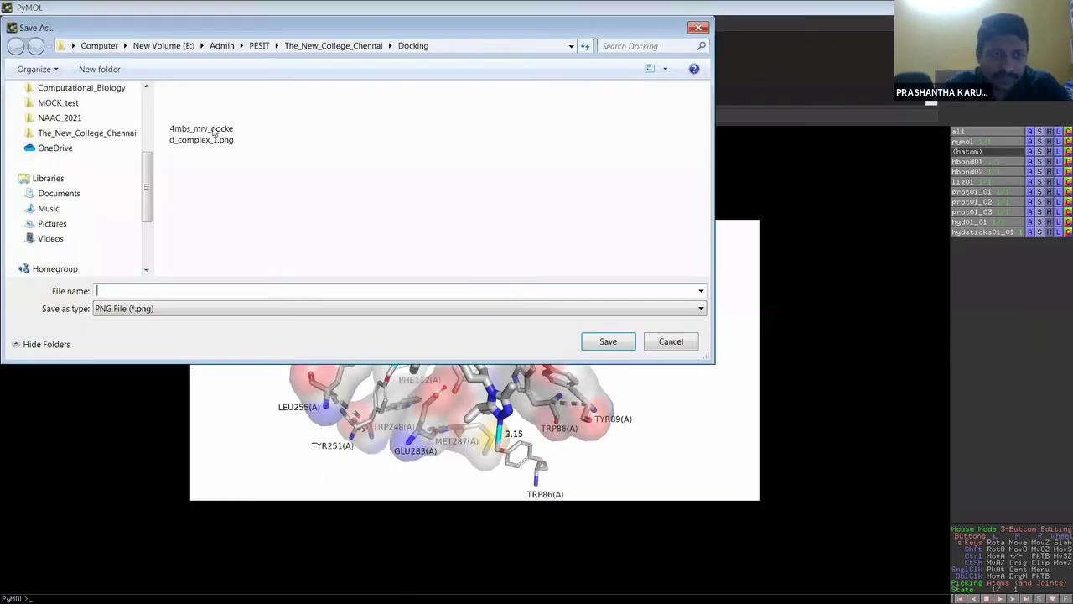
left_click(216, 132)
left_click(297, 290)
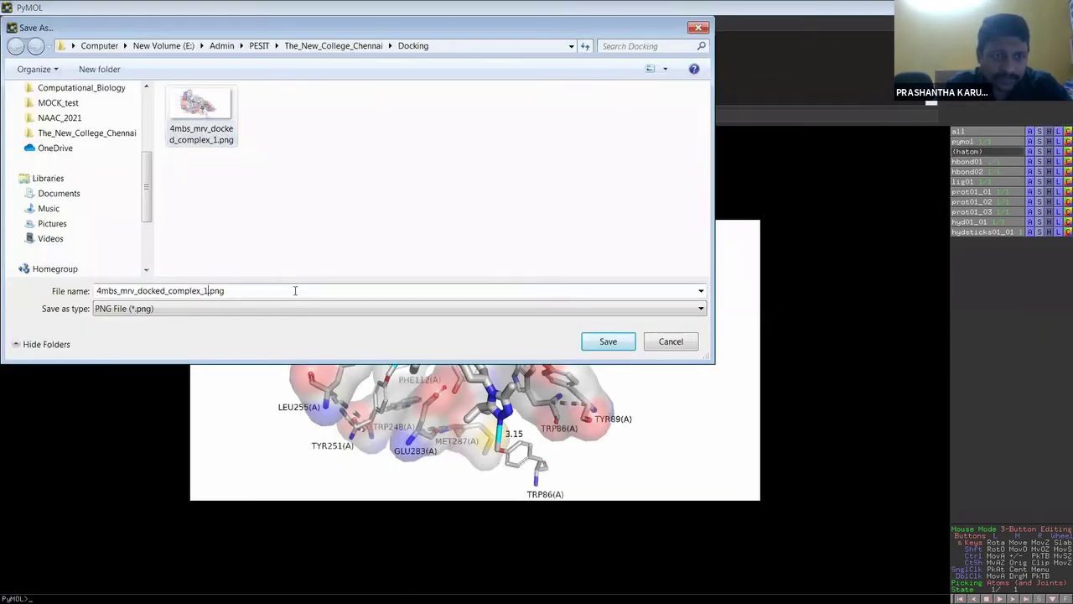
key("Left")
key("Left")
key("Left")
key("Left")
type("_90dp")
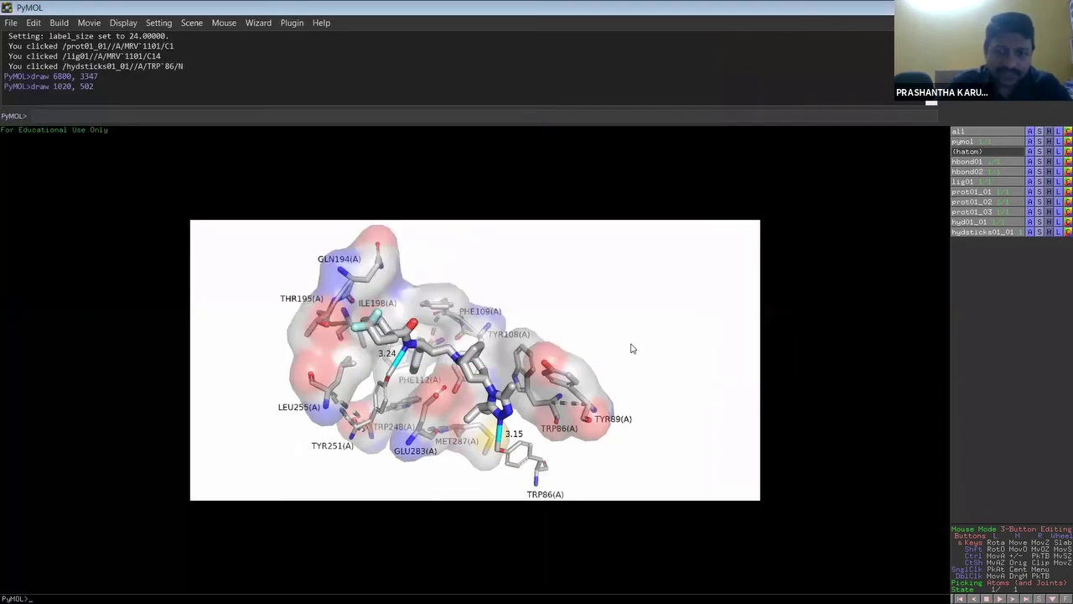
left_click(602, 340)
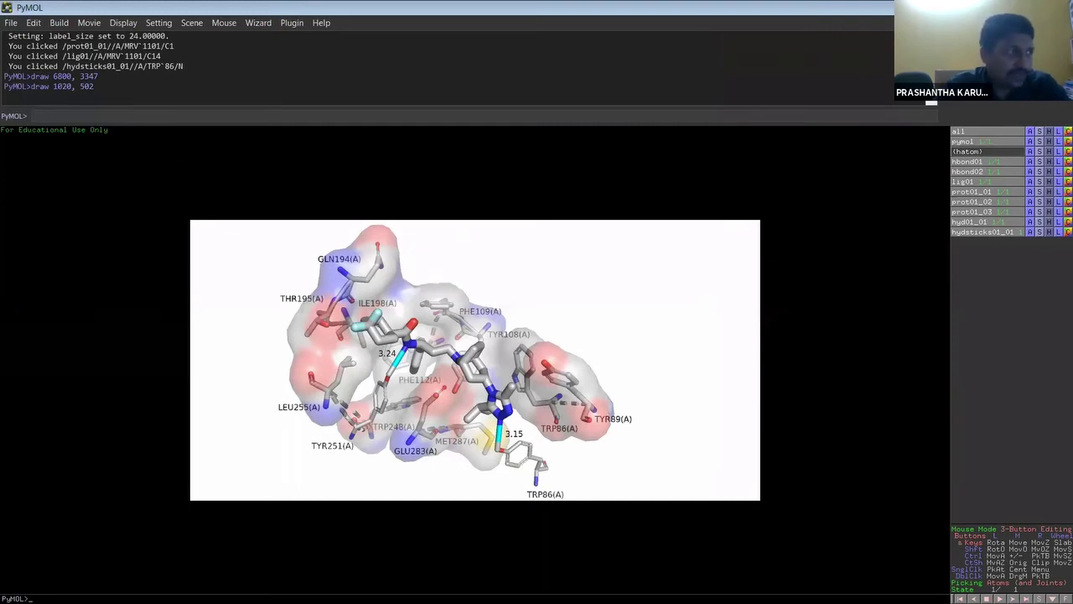
Step: Open 4mbs_mrv_docked_complex_1_90dpi.png from the Docking folder in Windows Photo Viewer
key("alt+Tab")
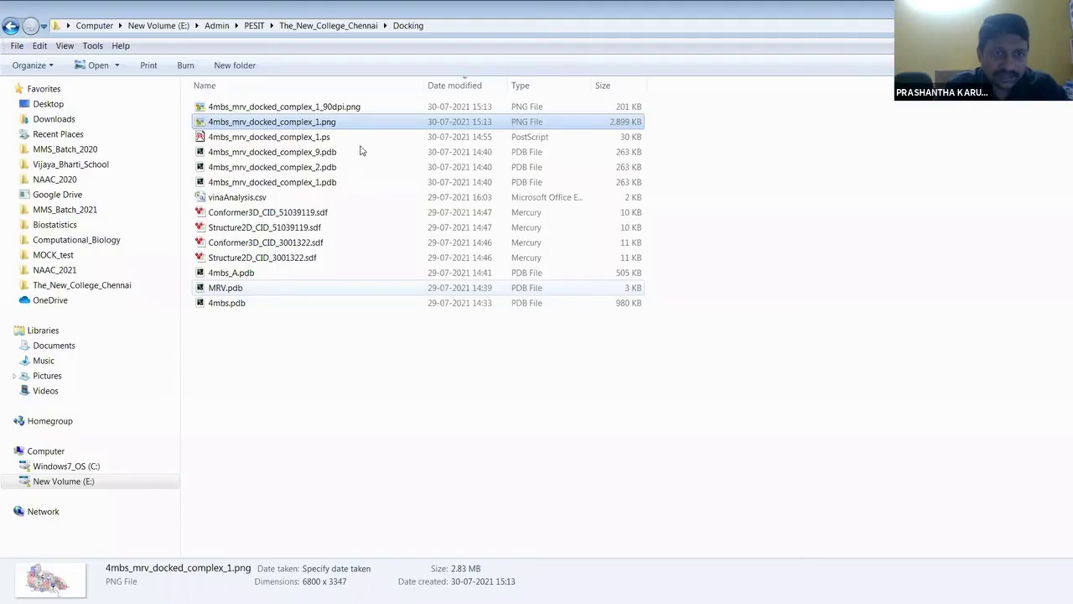
left_click(503, 111)
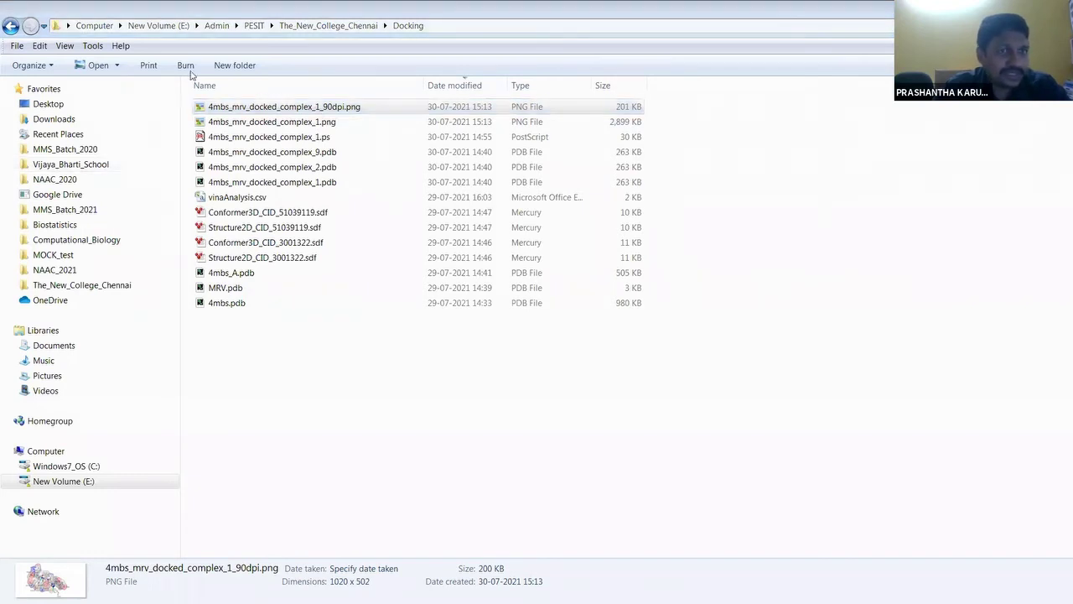
left_click(265, 107)
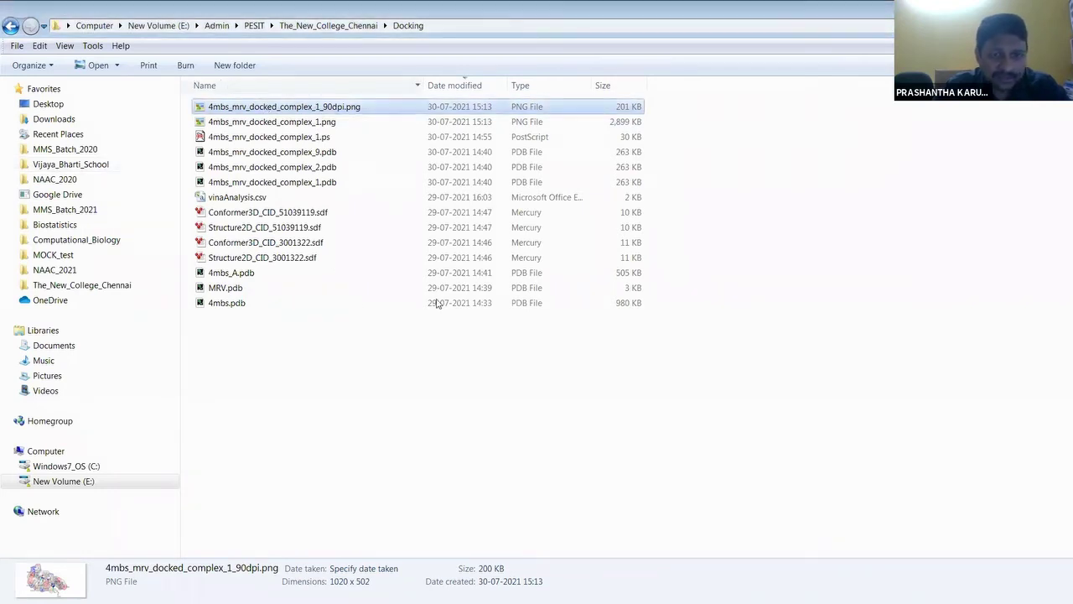
key("Menu")
left_click(621, 363)
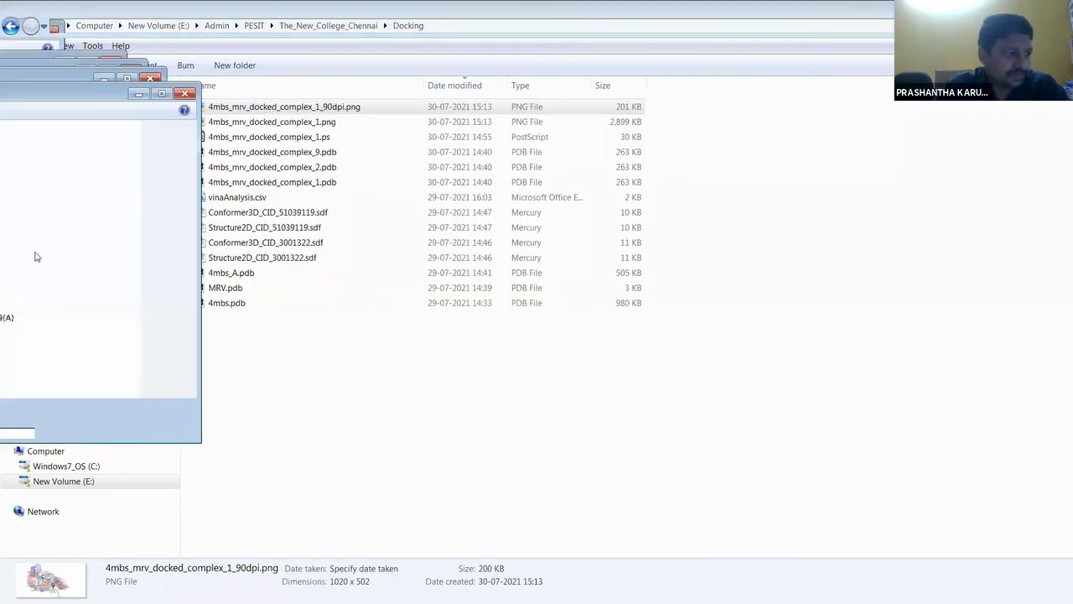
Step: Arrange the 90dpi and full-size Photo Viewer windows side by side
left_click_drag(628, 237, 228, 96)
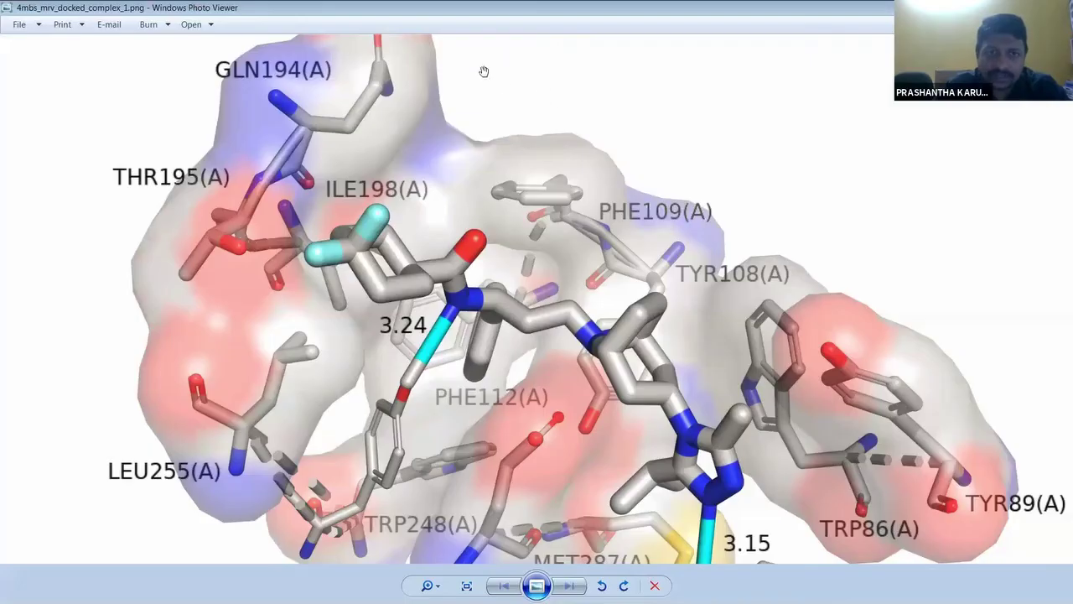
left_click_drag(390, 372, 392, 357)
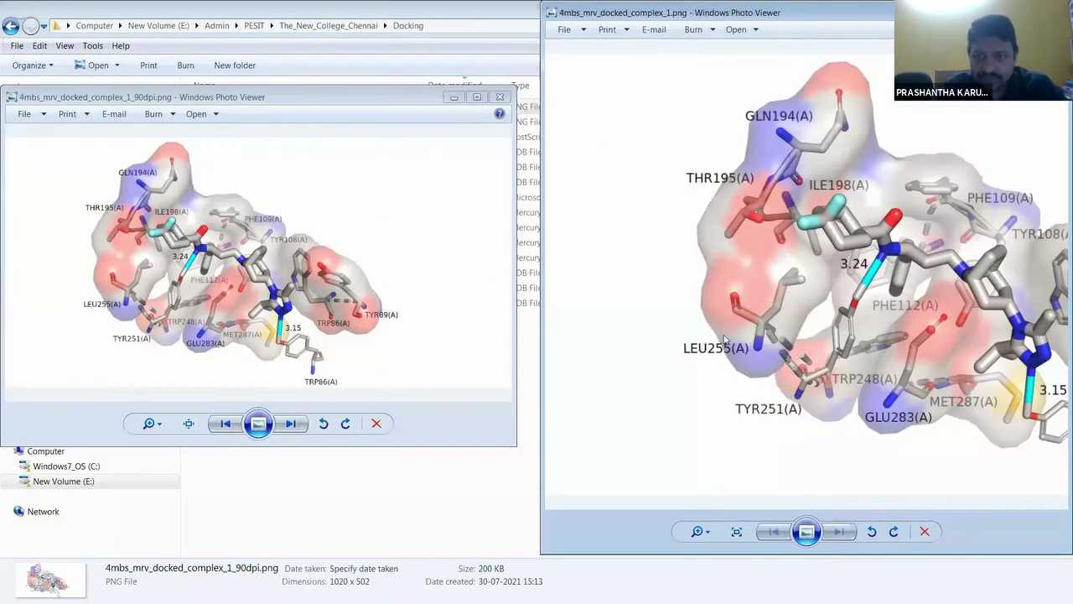
left_click(387, 88)
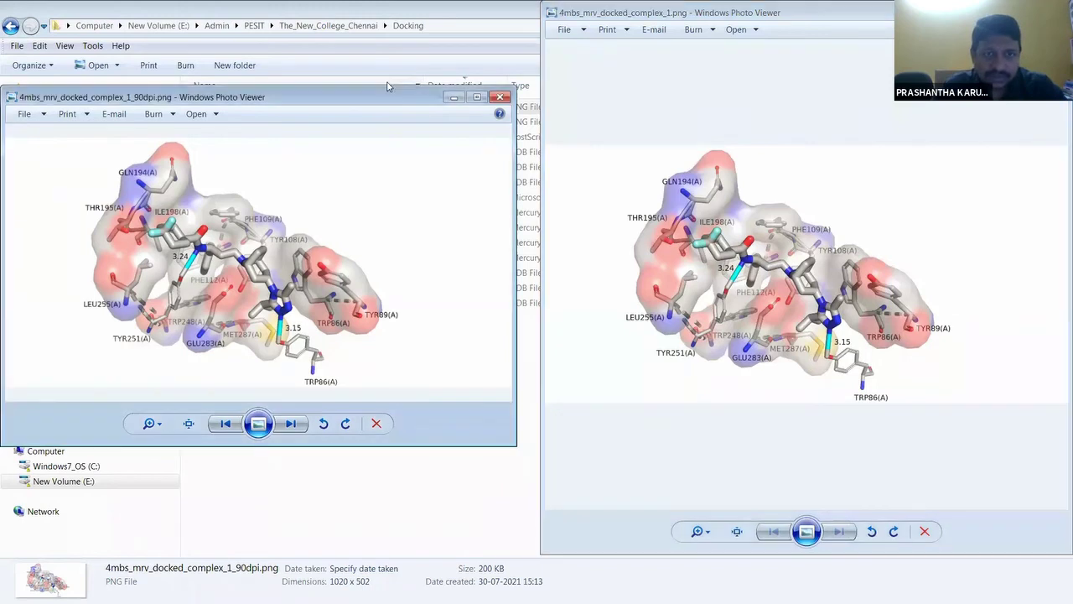
left_click_drag(387, 83, 387, 27)
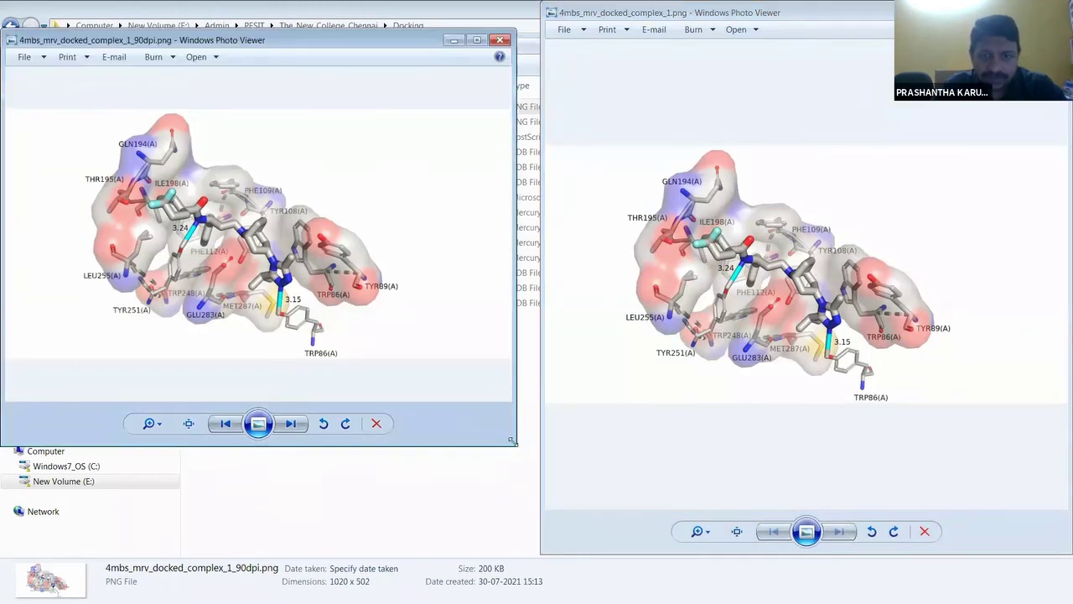
left_click_drag(513, 441, 545, 570)
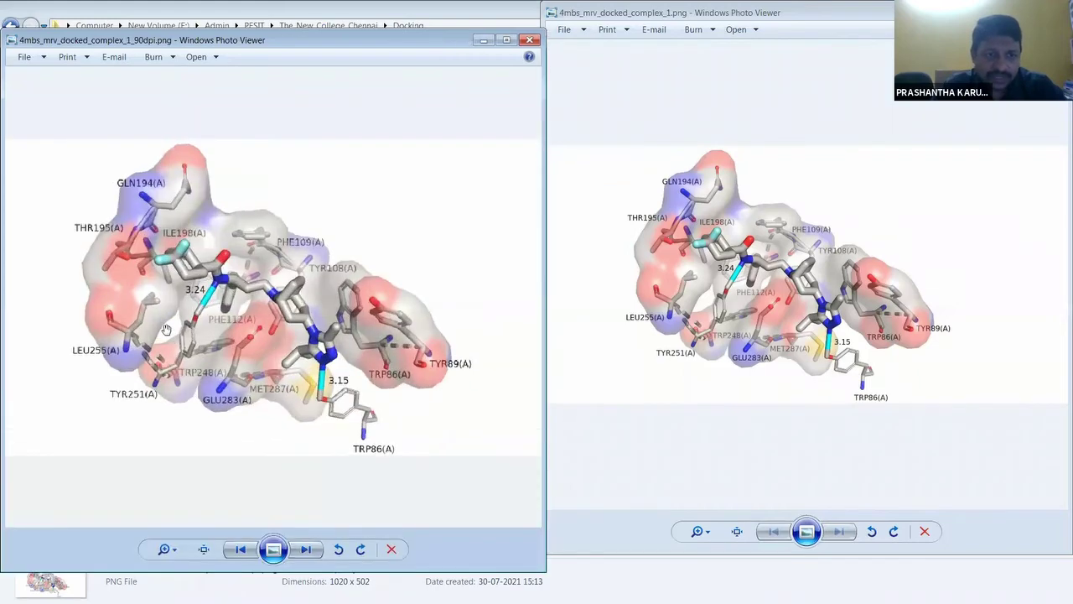
Step: Zoom into both the 90dpi and full-size images to compare their detail
scroll(168, 318, "up", 2)
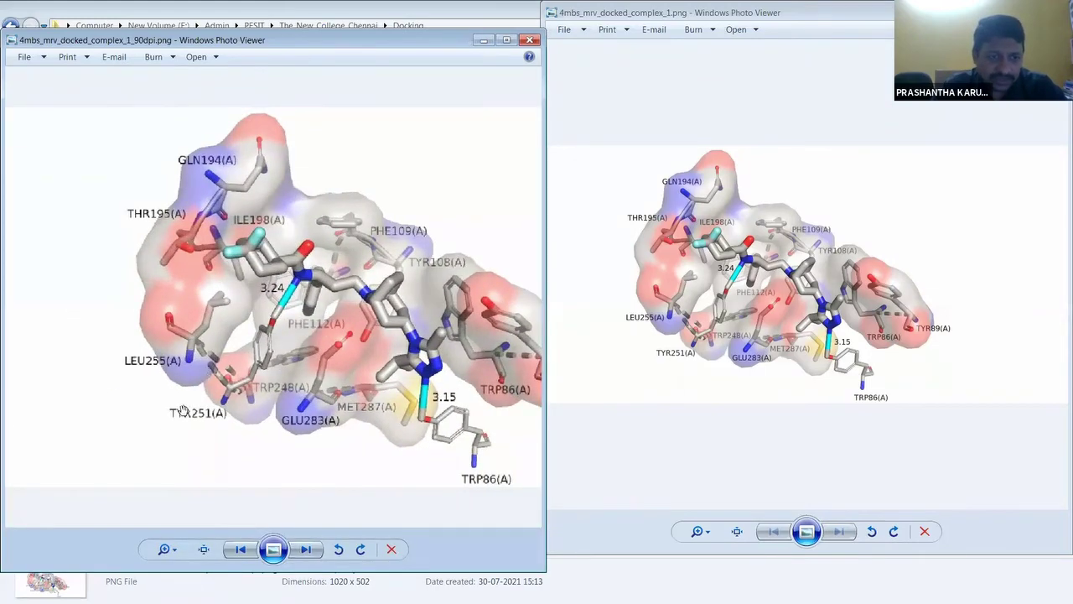
scroll(259, 298, "up", 1)
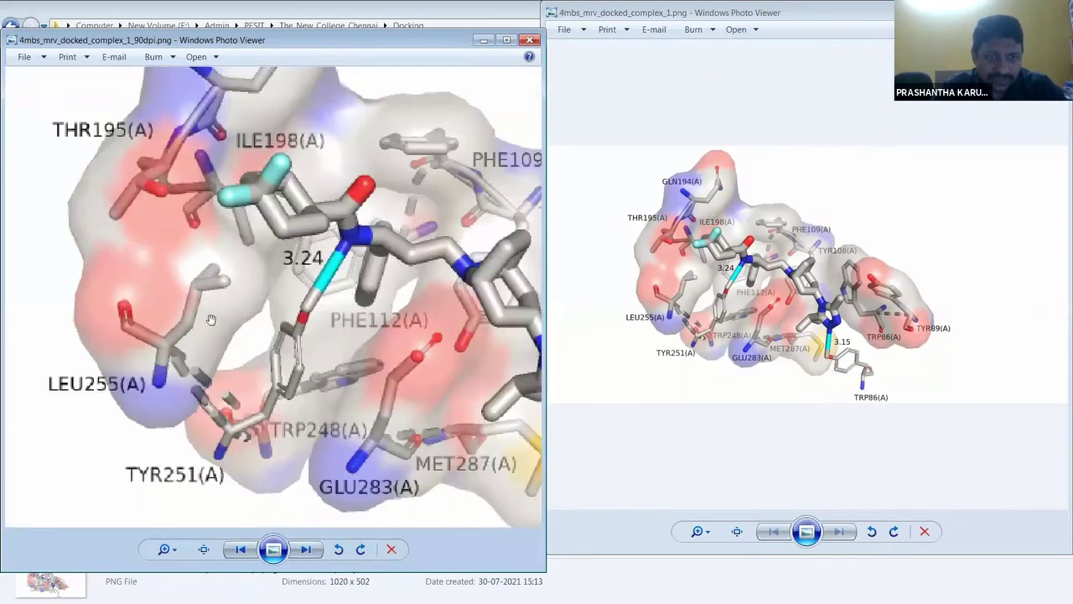
scroll(217, 322, "up", 1)
scroll(349, 276, "down", 1)
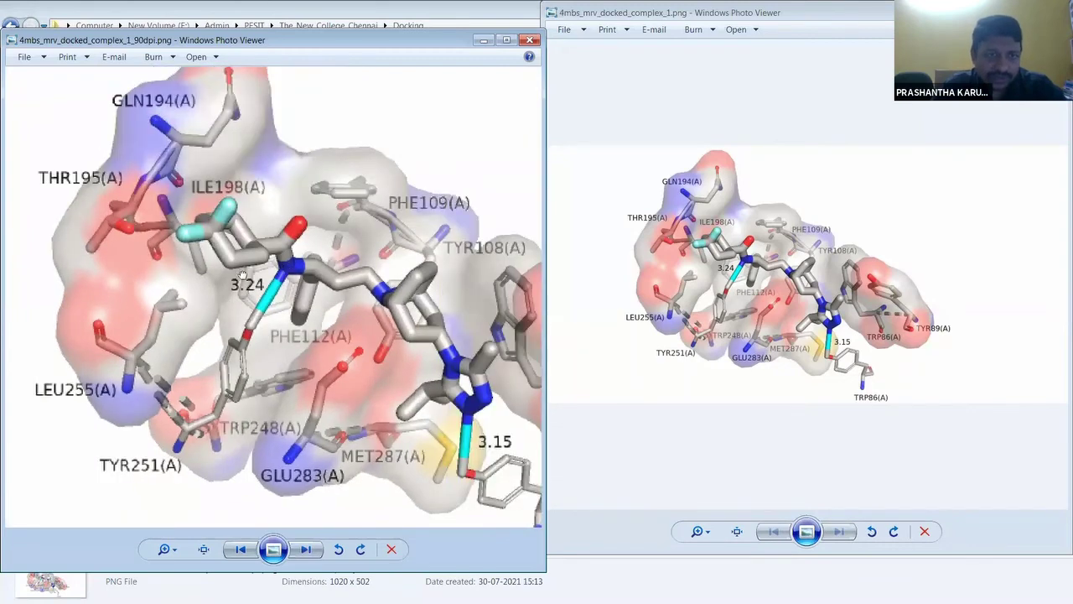
scroll(482, 345, "down", 1)
left_click(684, 320)
scroll(747, 319, "up", 1)
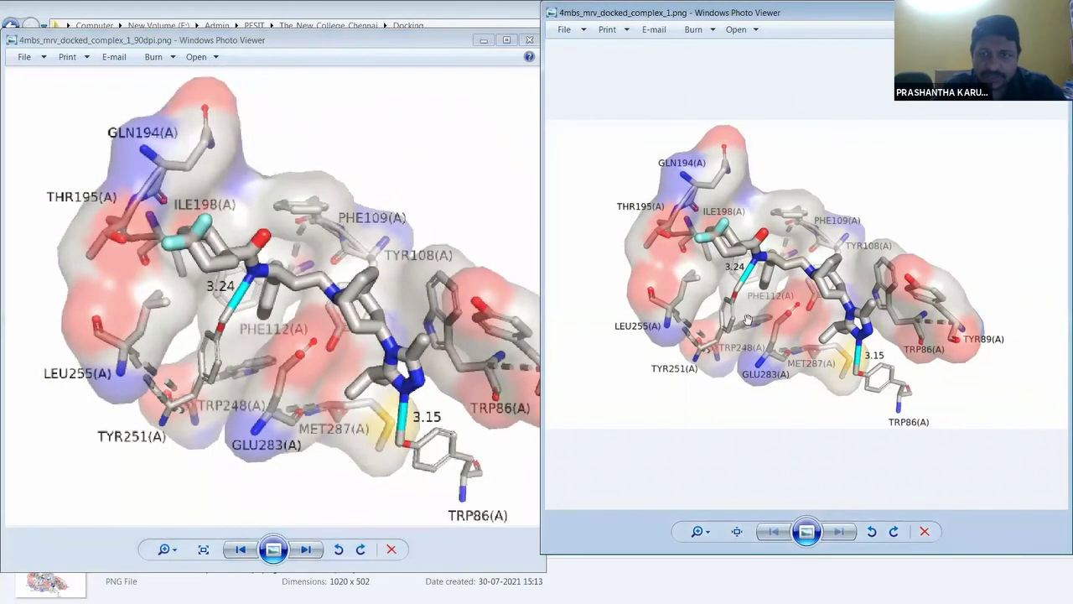
scroll(747, 320, "up", 2)
scroll(722, 327, "down", 1)
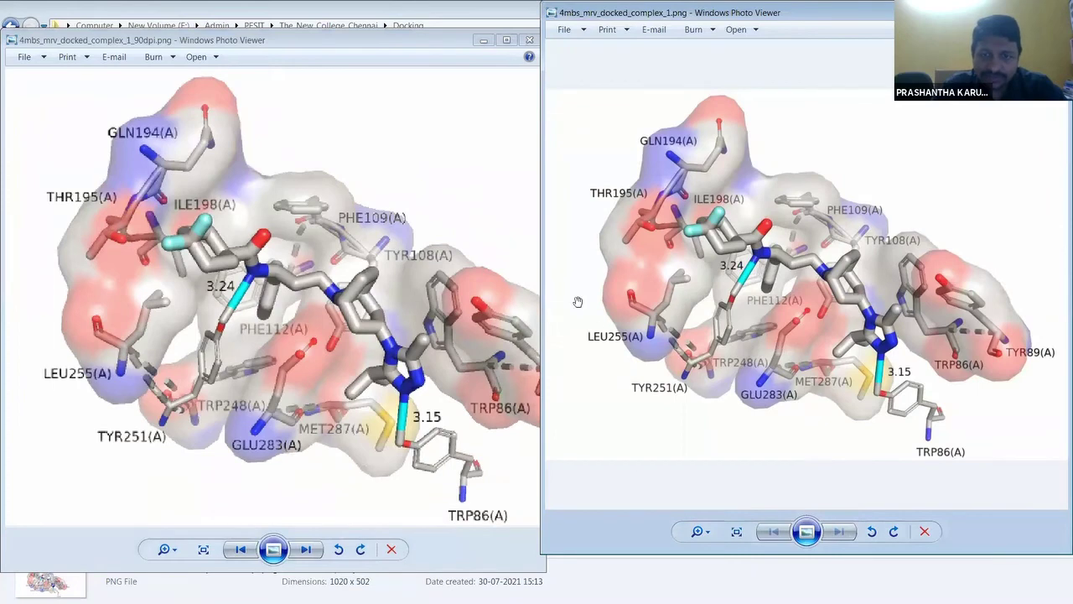
left_click_drag(578, 300, 556, 277)
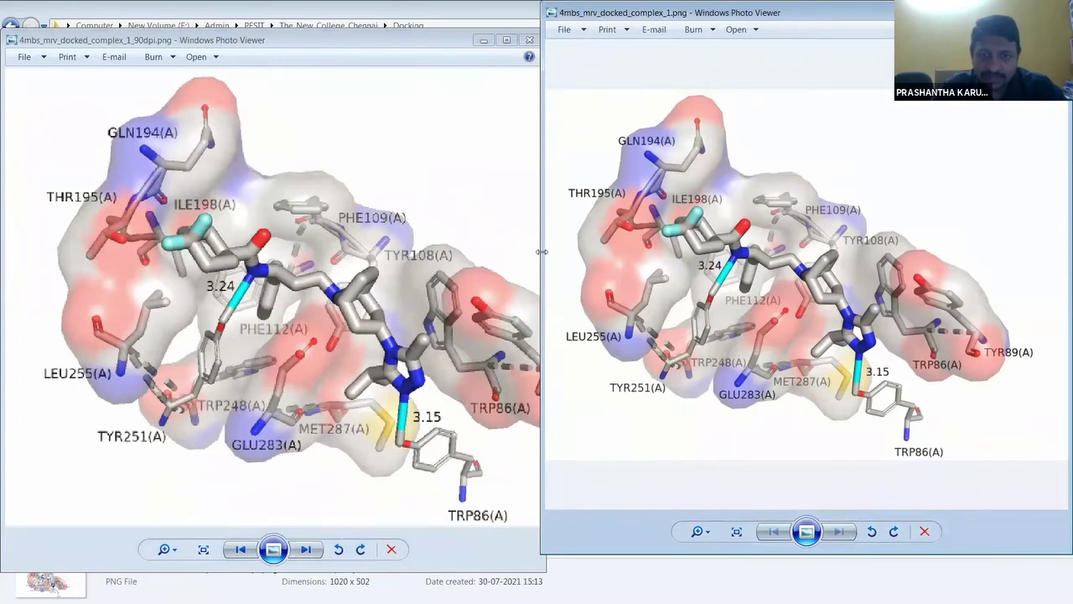
left_click_drag(541, 252, 549, 251)
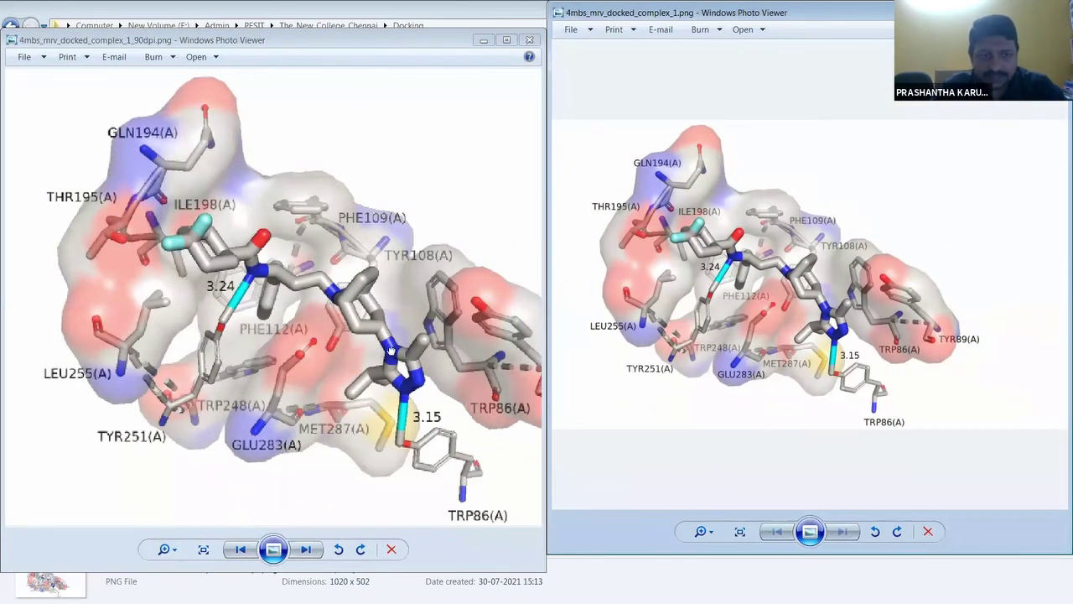
scroll(390, 351, "down", 2)
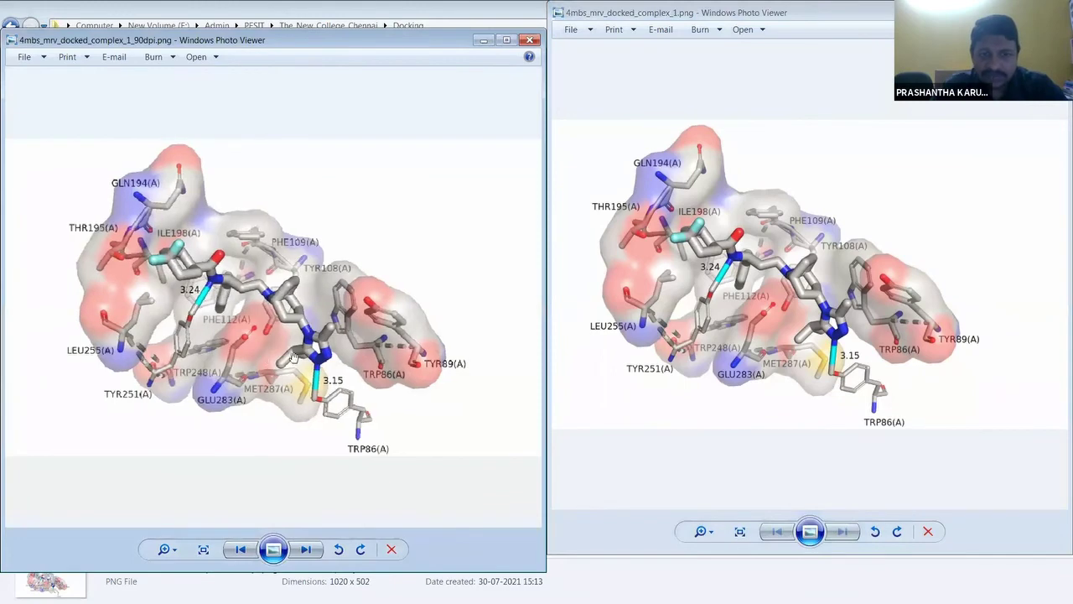
scroll(177, 371, "up", 3)
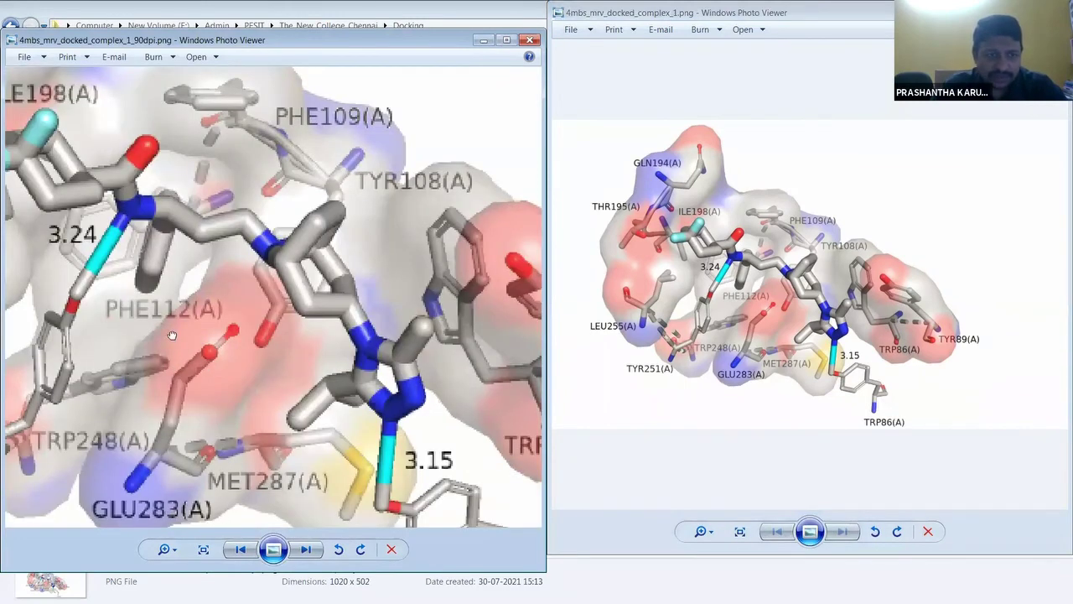
scroll(171, 336, "up", 2)
Step: Pan both close-ups so they align on the 3.24 H-bond
left_click_drag(127, 166, 273, 323)
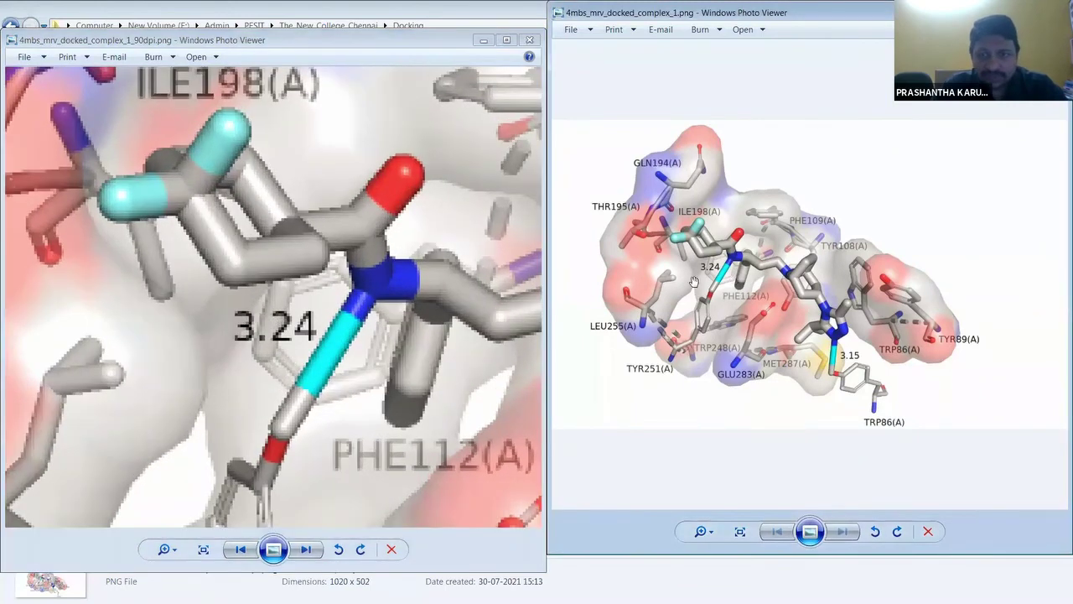
scroll(693, 281, "up", 3)
left_click_drag(717, 277, 728, 335)
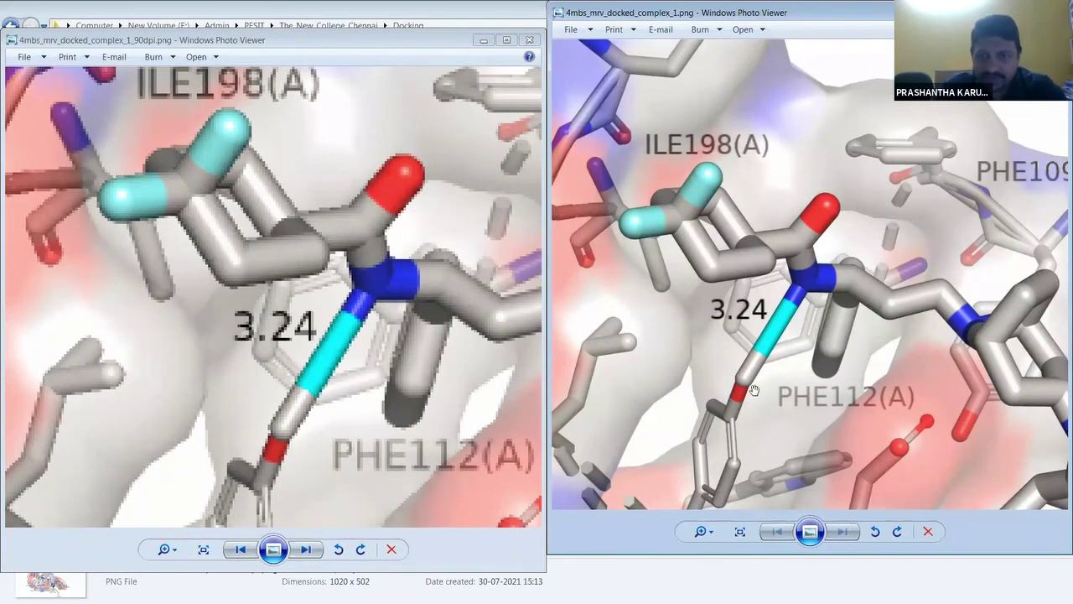
scroll(754, 390, "up", 2)
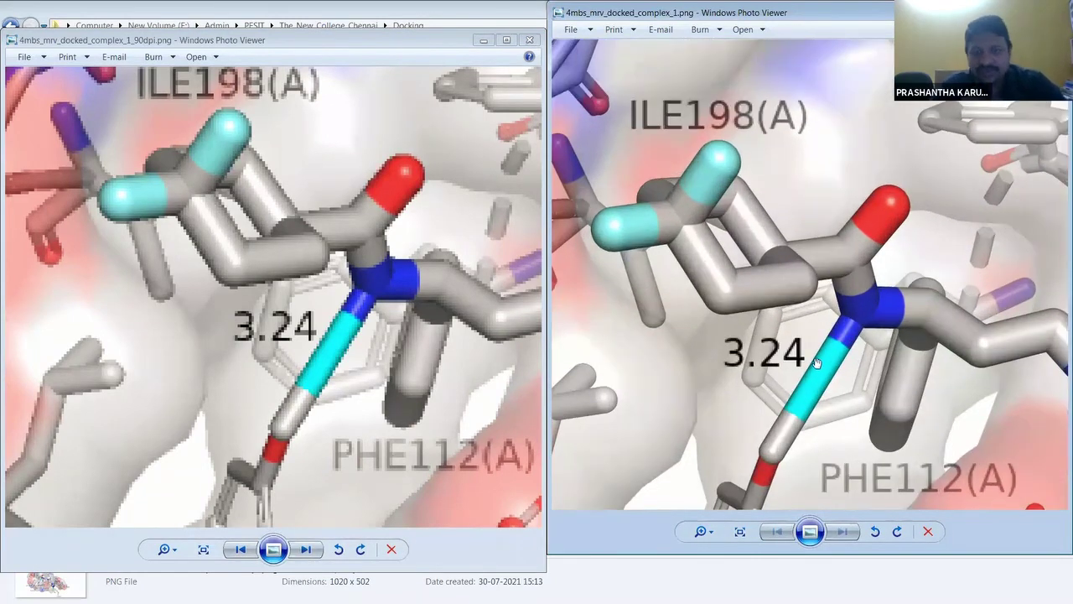
left_click_drag(817, 362, 834, 357)
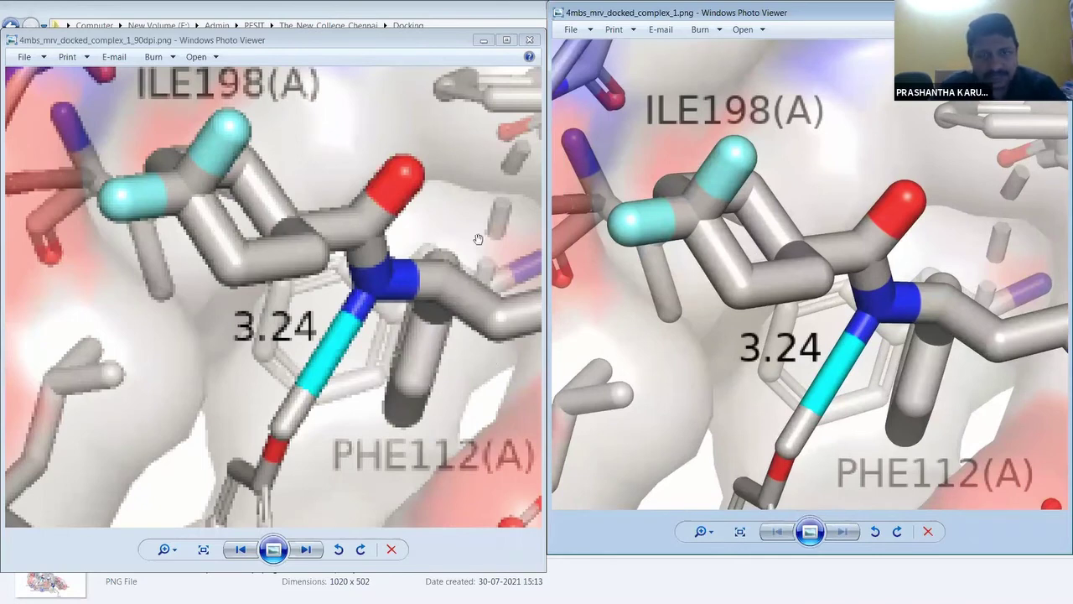
left_click_drag(477, 239, 508, 259)
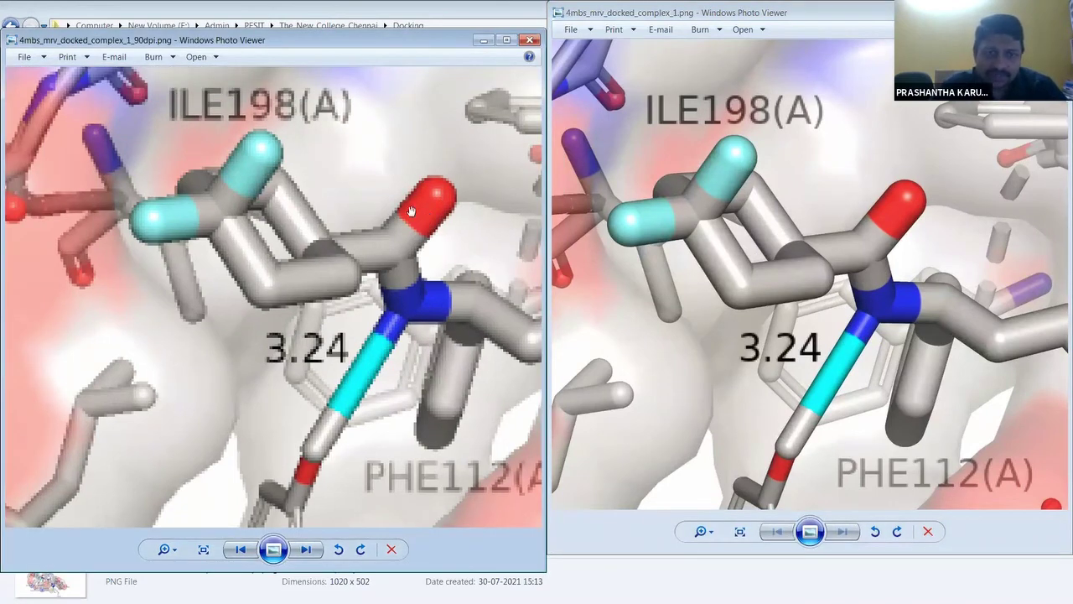
left_click_drag(426, 198, 409, 194)
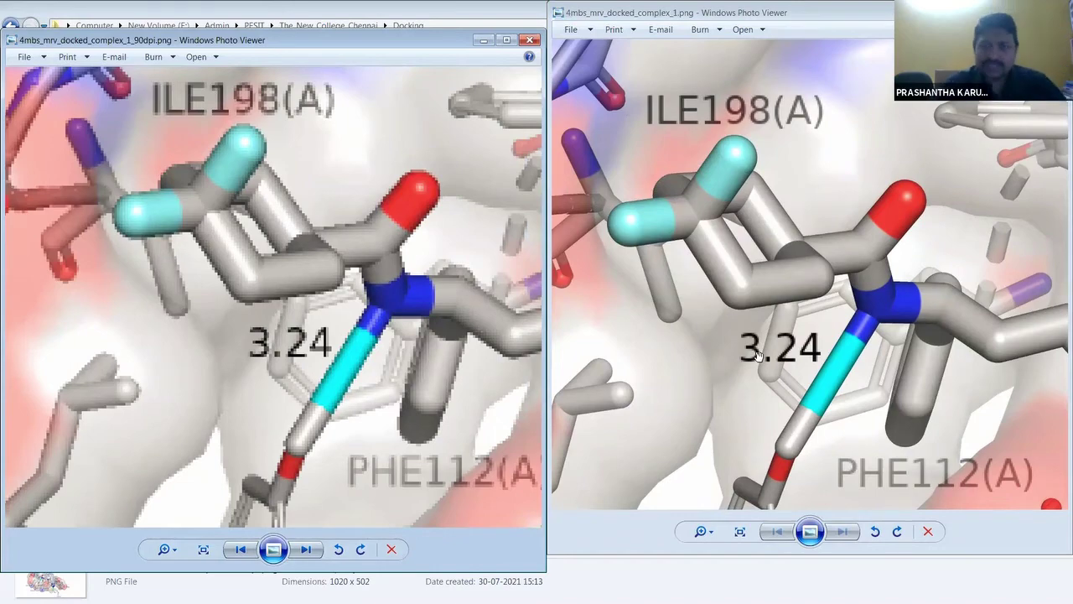
scroll(757, 355, "down", 5)
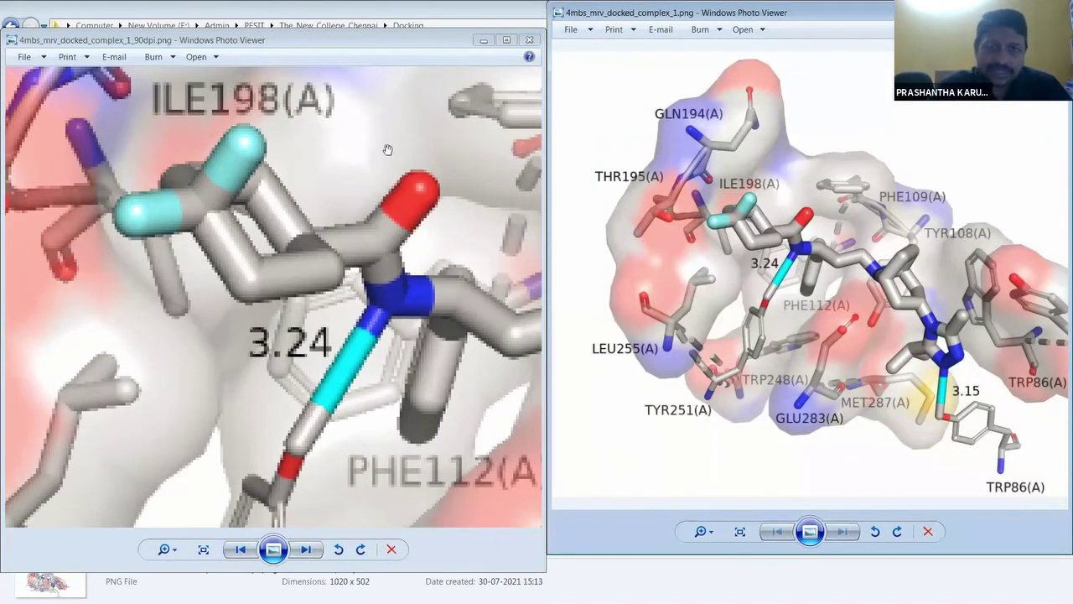
Step: Close both Photo Viewer windows and return to PyMOL
left_click(484, 41)
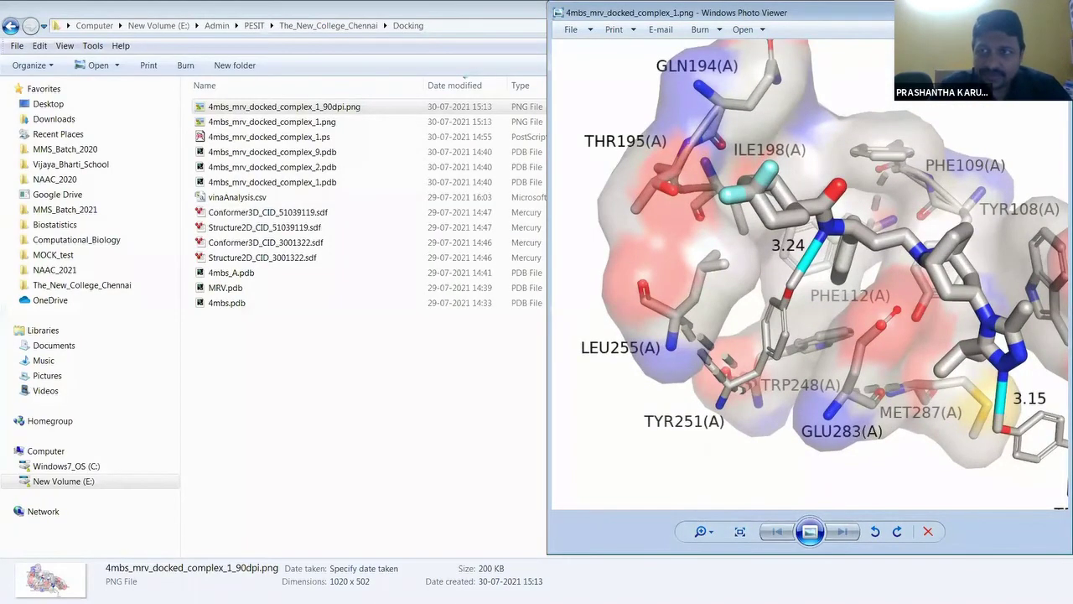
key("alt+F4")
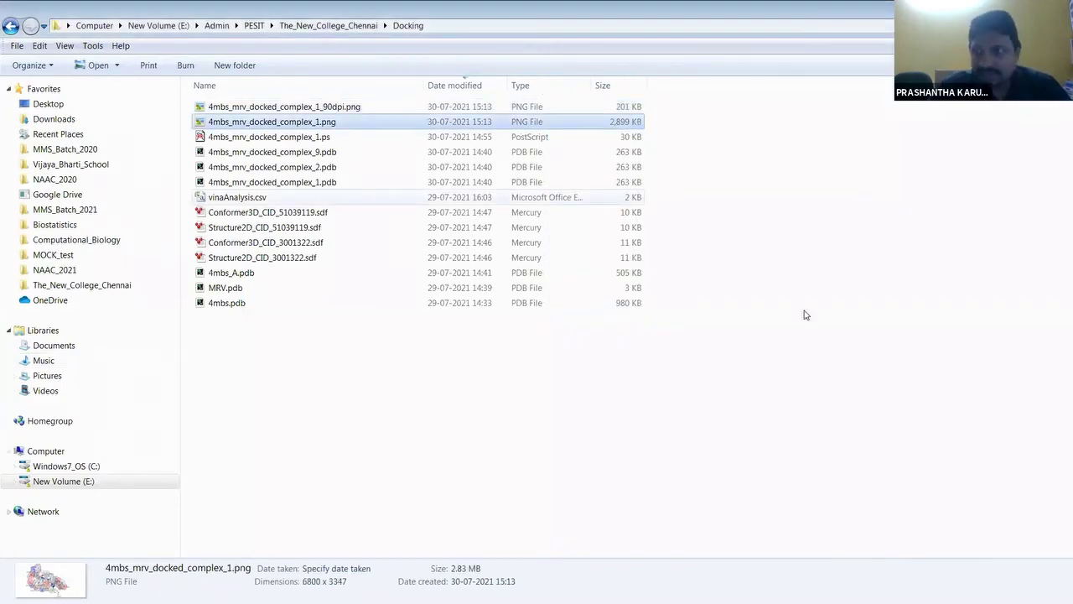
key("alt+Tab")
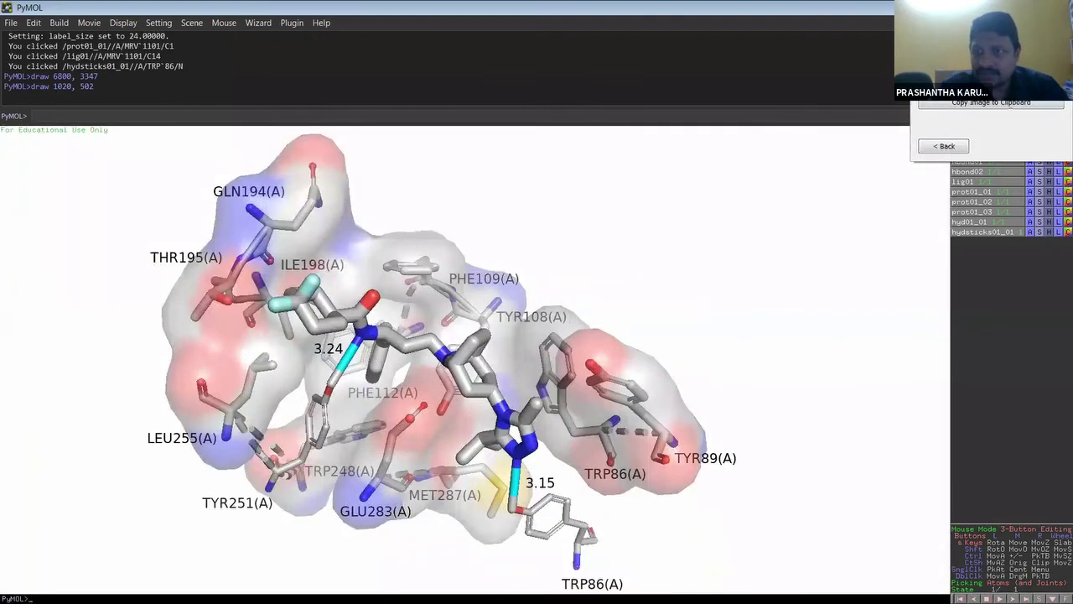
Step: Set the resolution to 1200 DPI and render the image
left_click(945, 146)
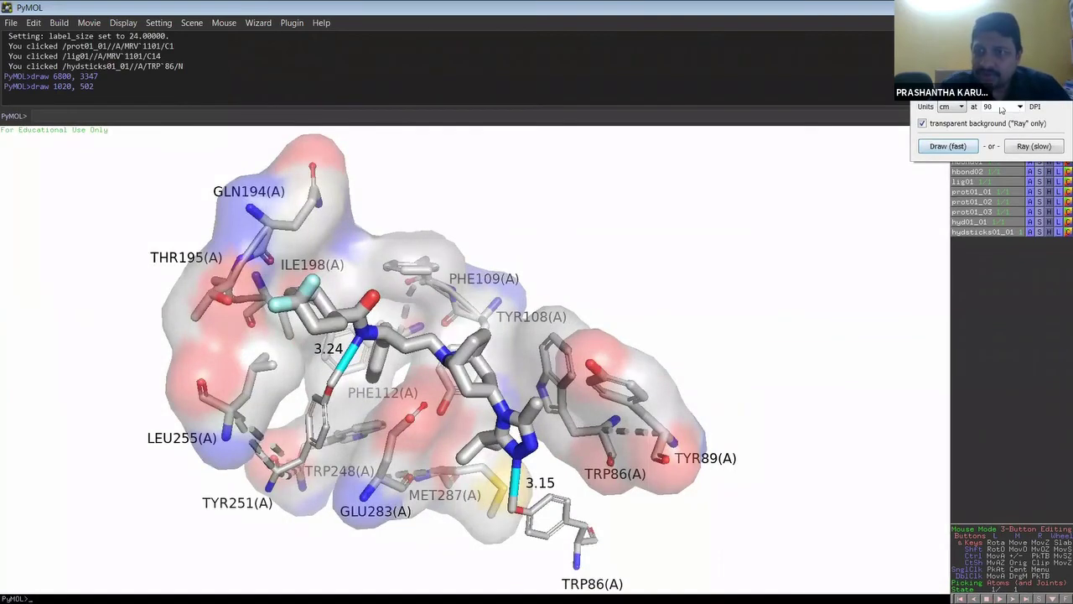
left_click(1000, 107)
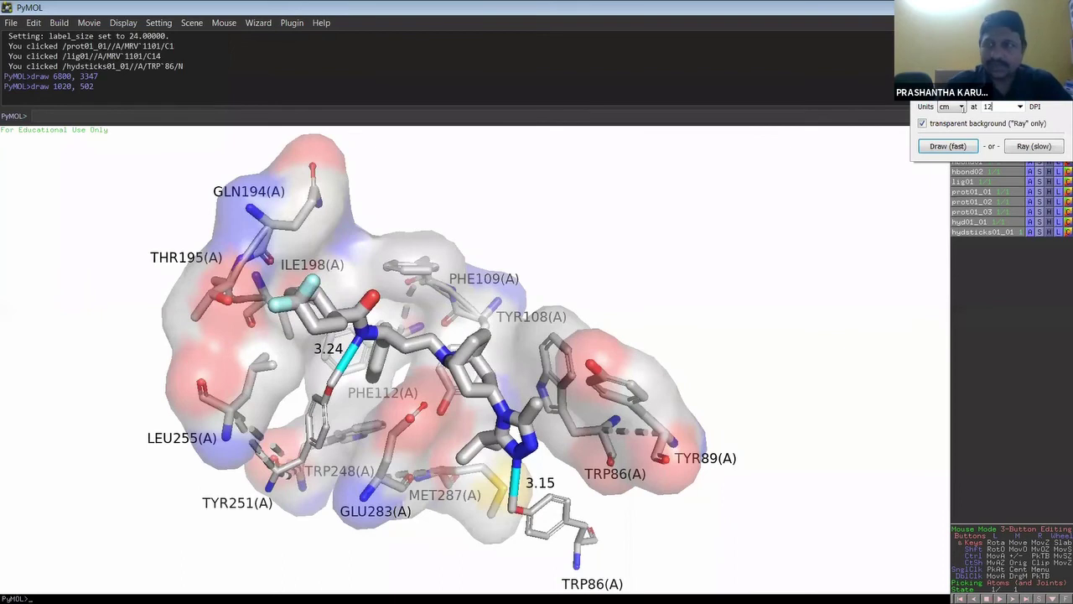
type("12")
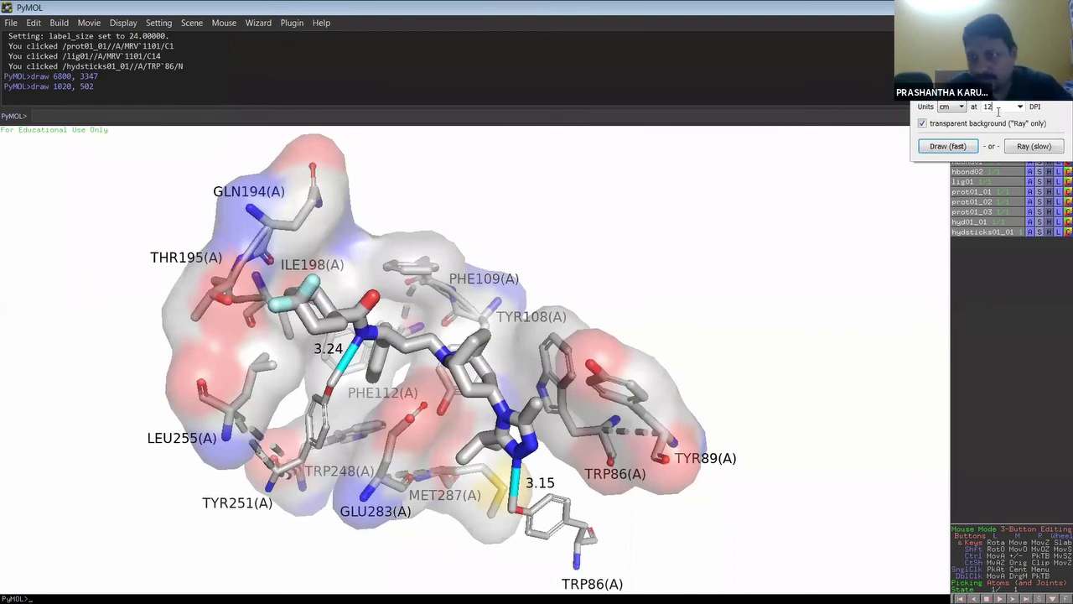
type("00")
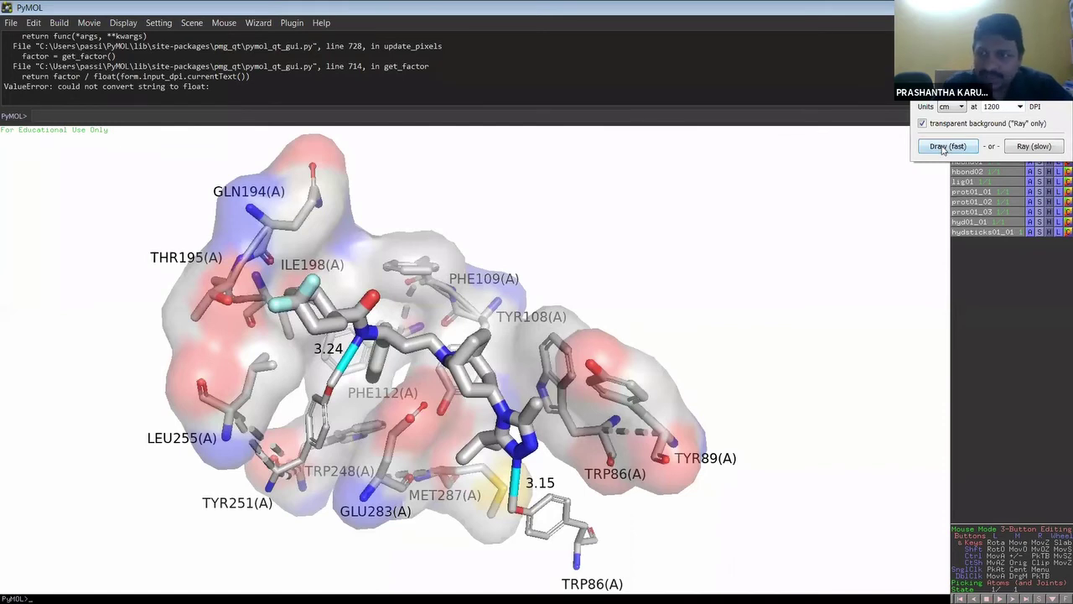
left_click(945, 147)
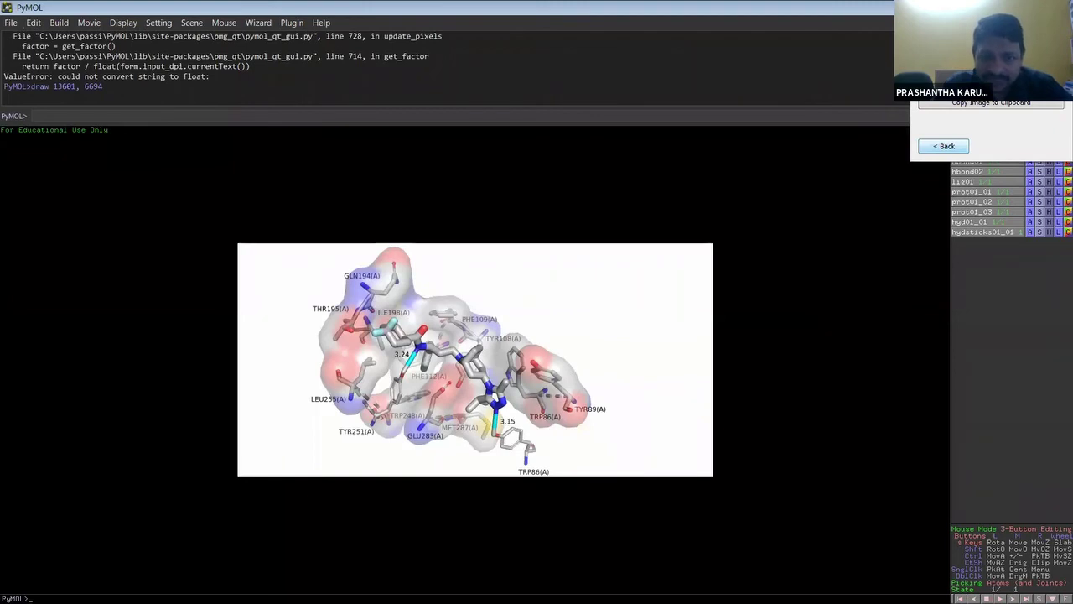
Step: Save the render as 4mbs_mrv_docked_complex_1_1200dpi.png in the Docking folder
left_click(991, 84)
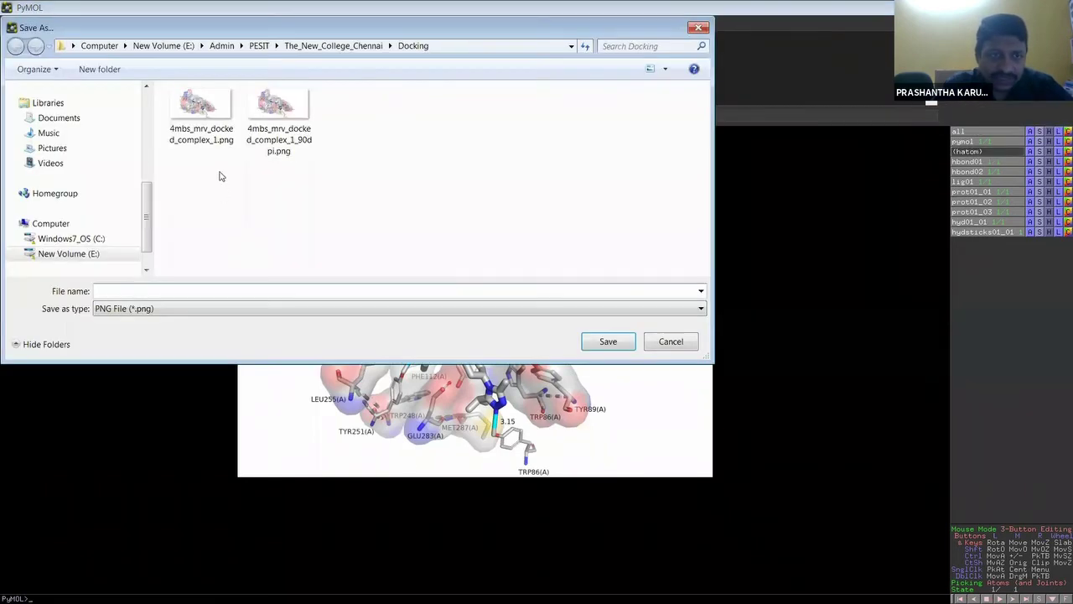
left_click(277, 143)
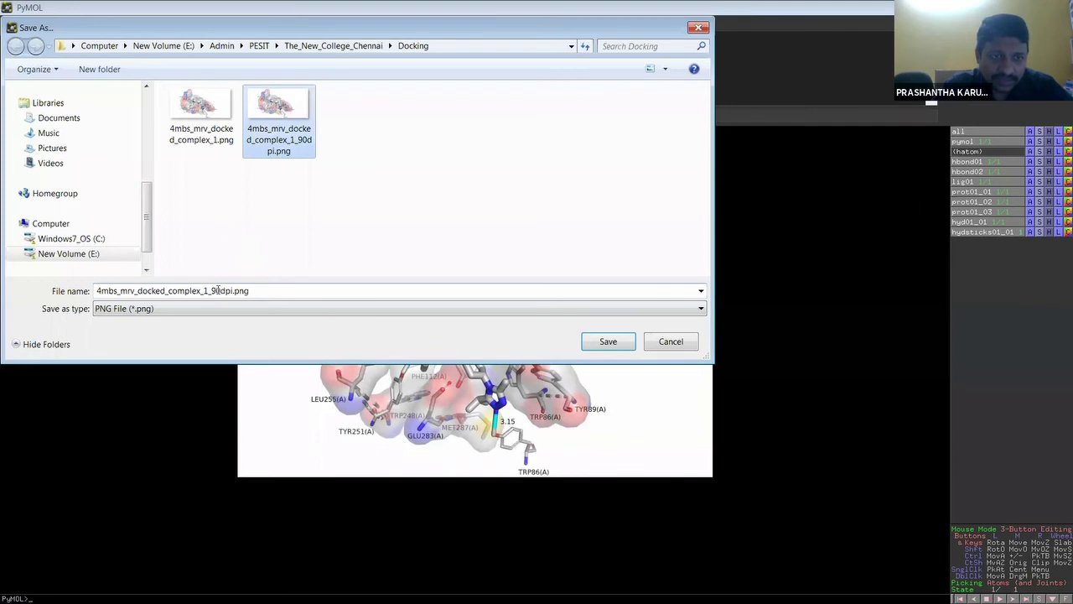
double_click(217, 291)
left_click(213, 290)
key("BackSpace")
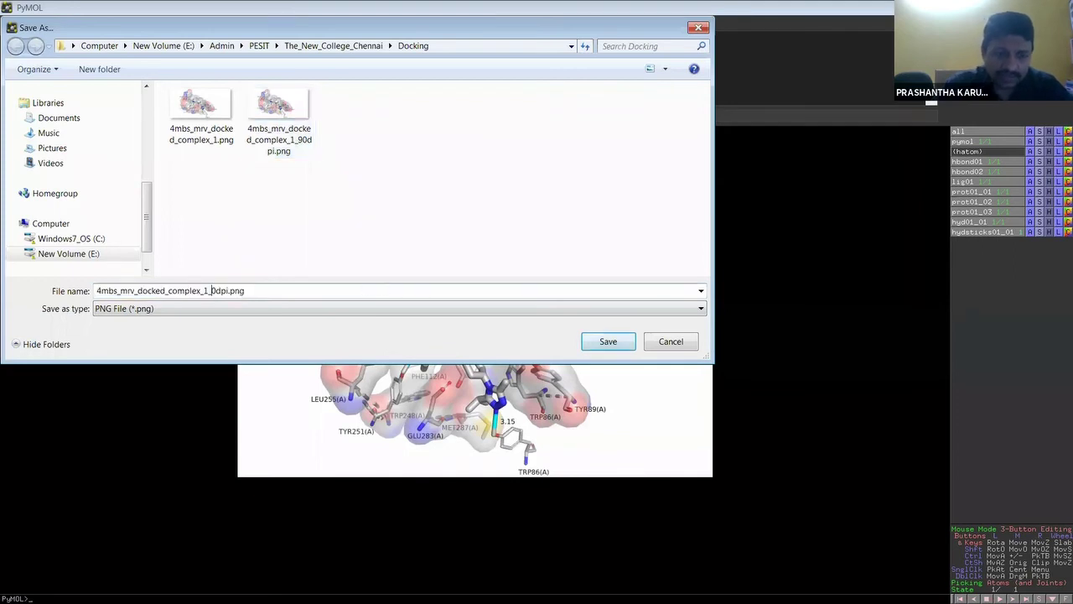
type("120")
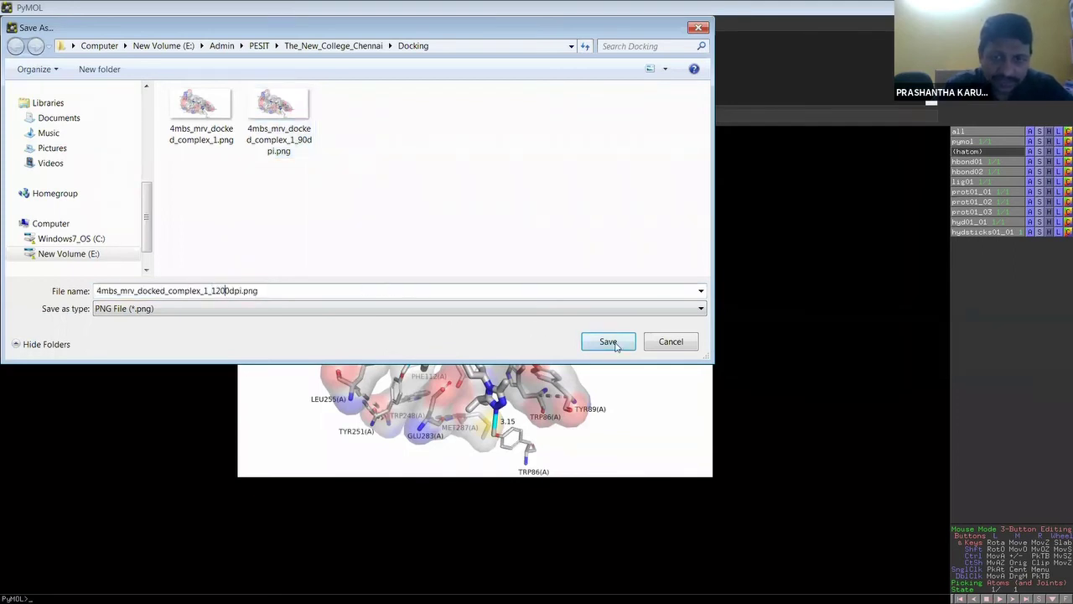
left_click(608, 343)
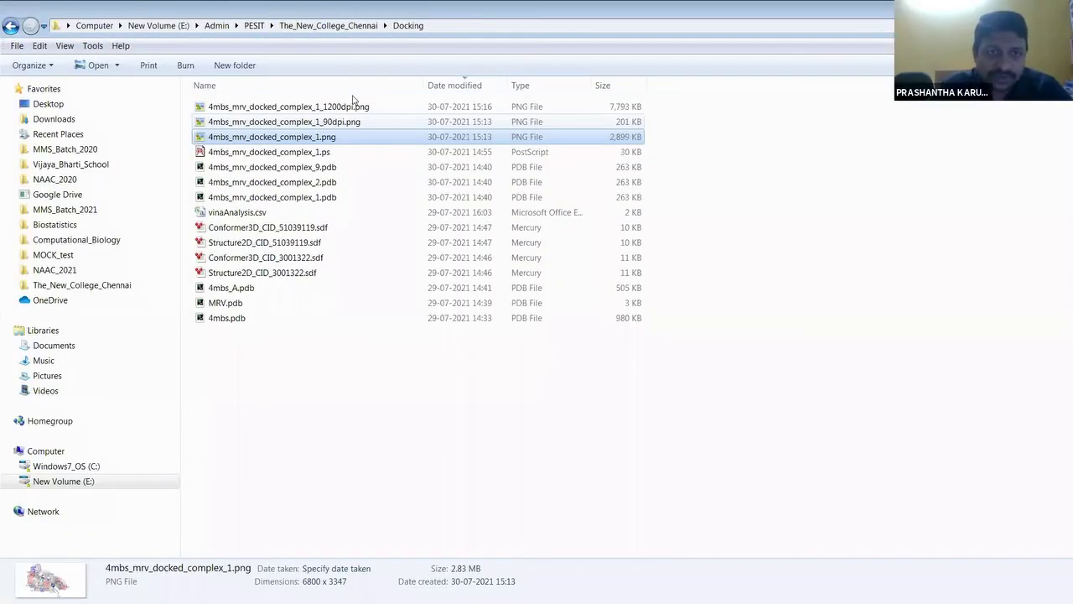
Step: Compare the 1200-DPI, full-size and 90-DPI PNG details, then open the 1200-DPI render in Photo Viewer
left_click(355, 106)
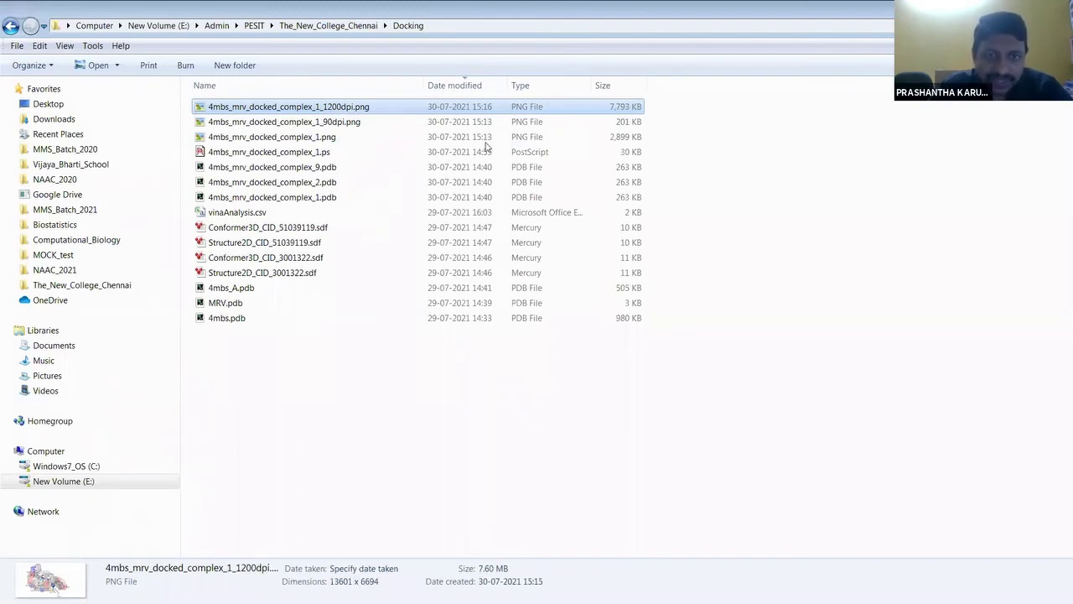
left_click(617, 139)
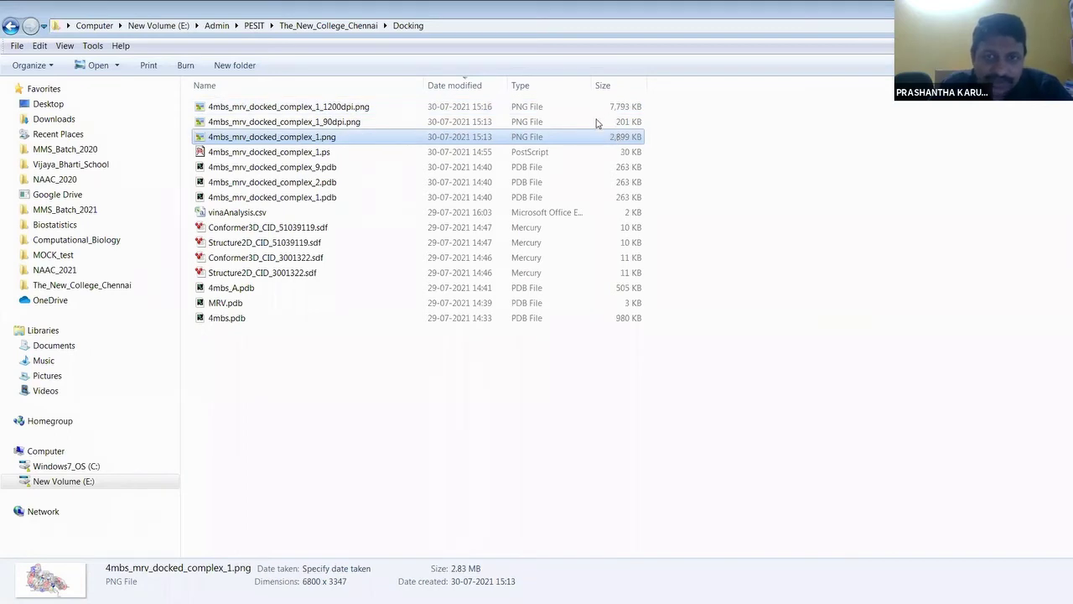
left_click(376, 122)
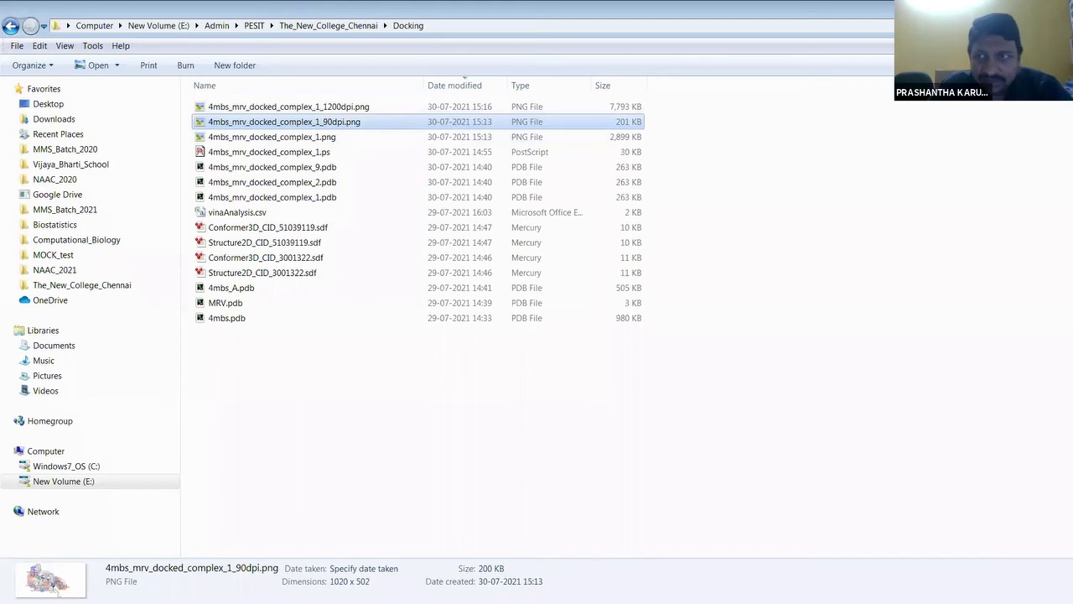
right_click(327, 108)
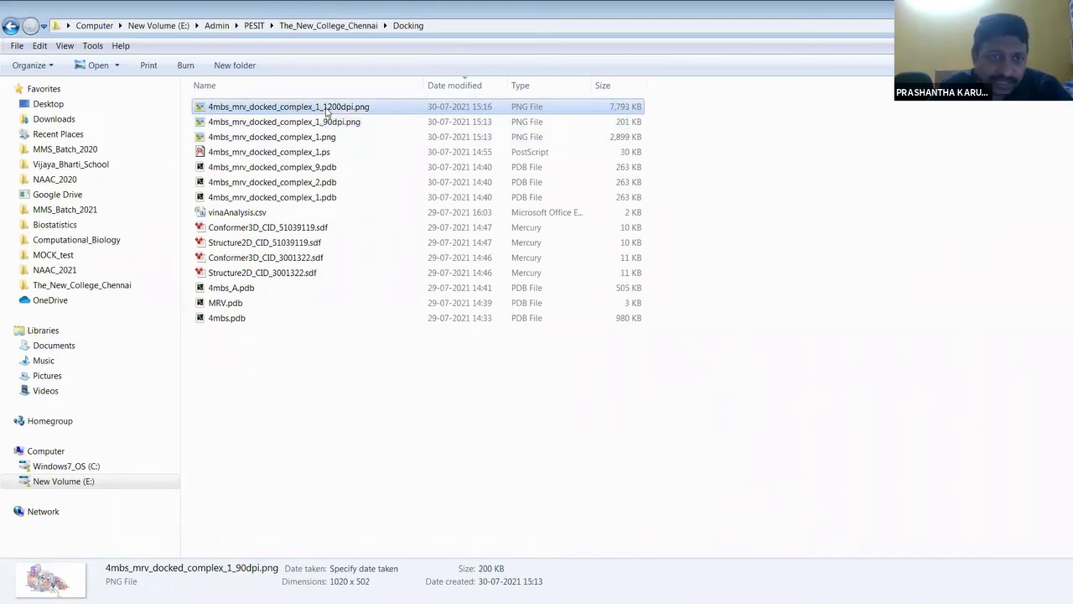
mouse_move(501, 313)
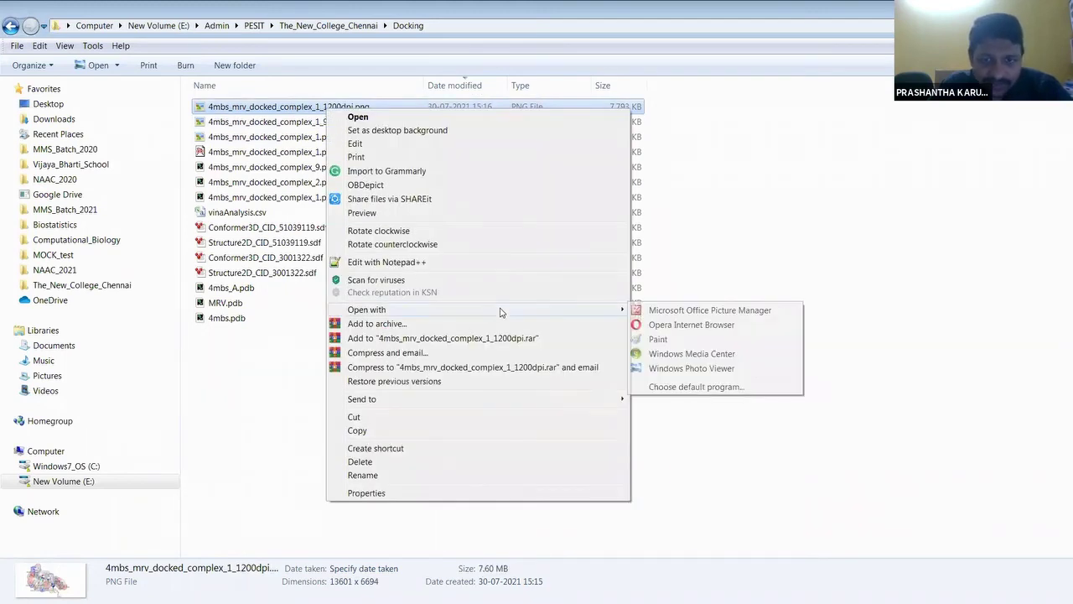
left_click(695, 372)
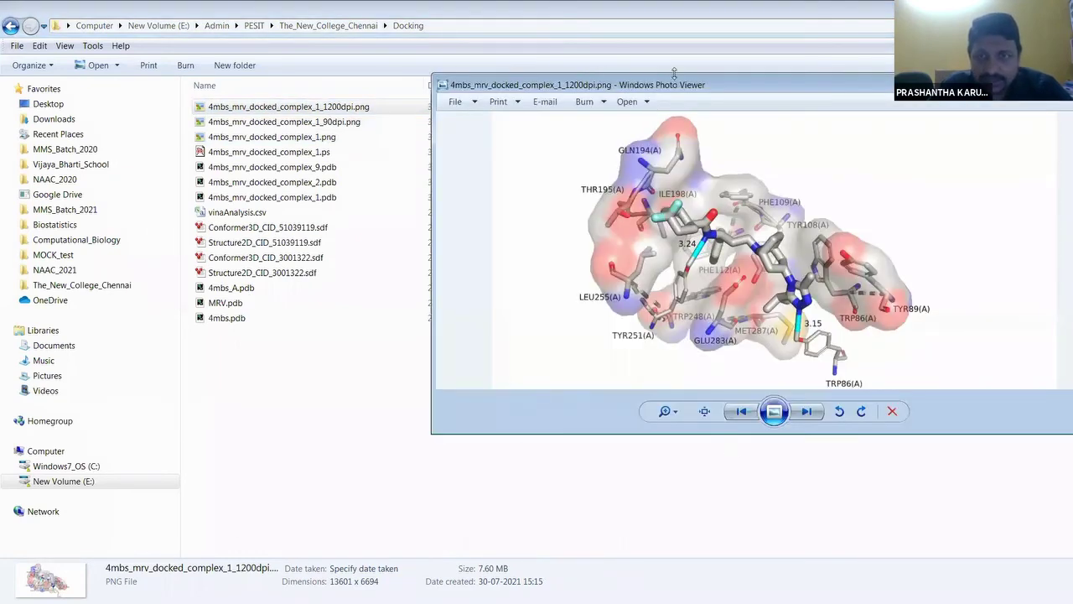
Step: Enlarge the Photo Viewer window and zoom into the render's binding pocket
left_click_drag(676, 76, 676, 3)
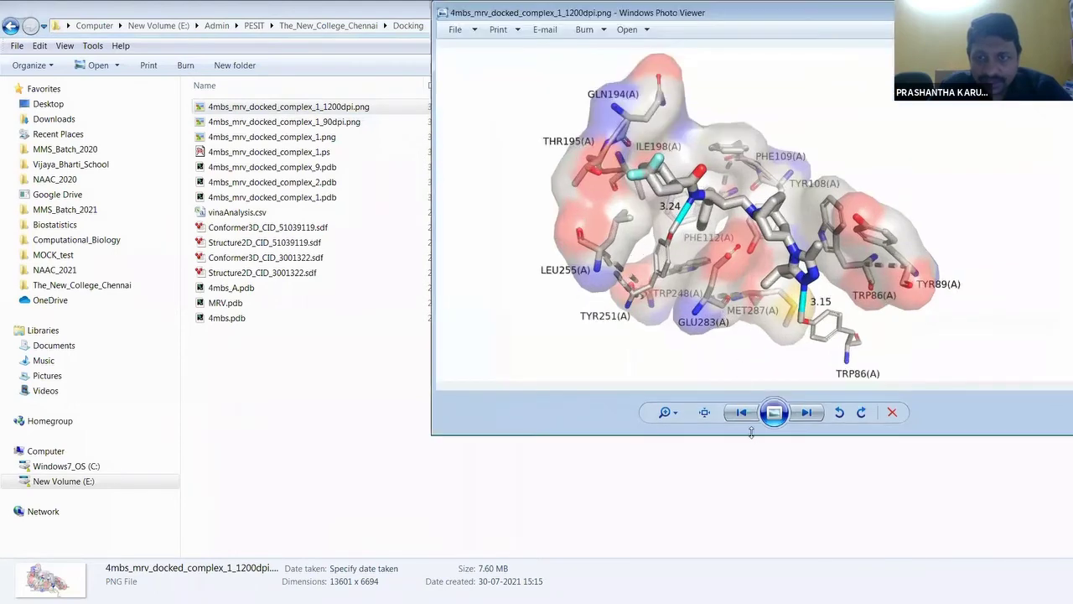
left_click_drag(752, 432, 755, 600)
scroll(704, 319, "up", 3)
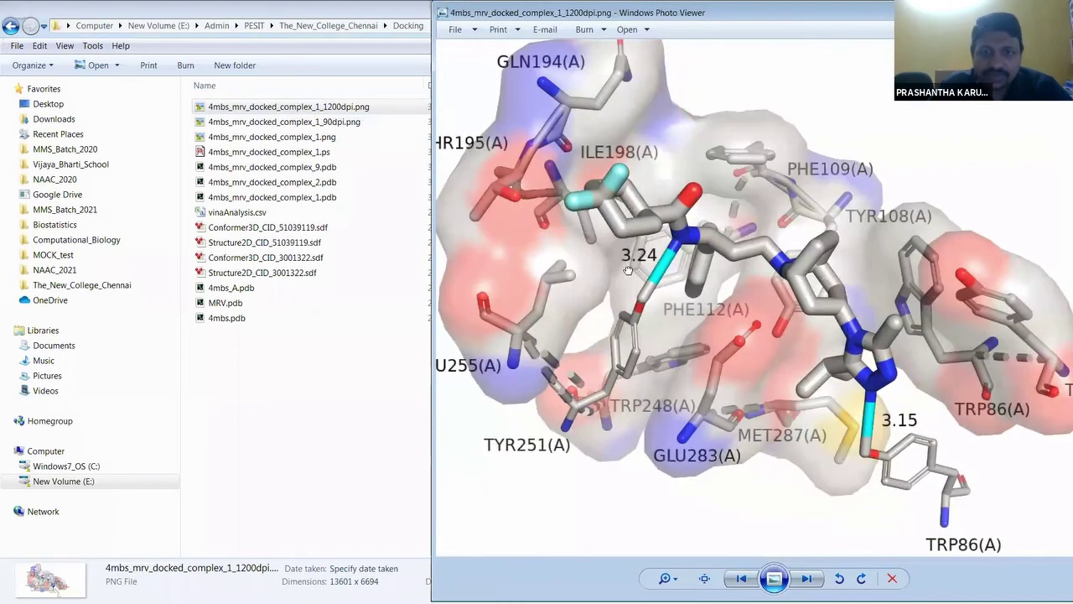
scroll(713, 310, "up", 4)
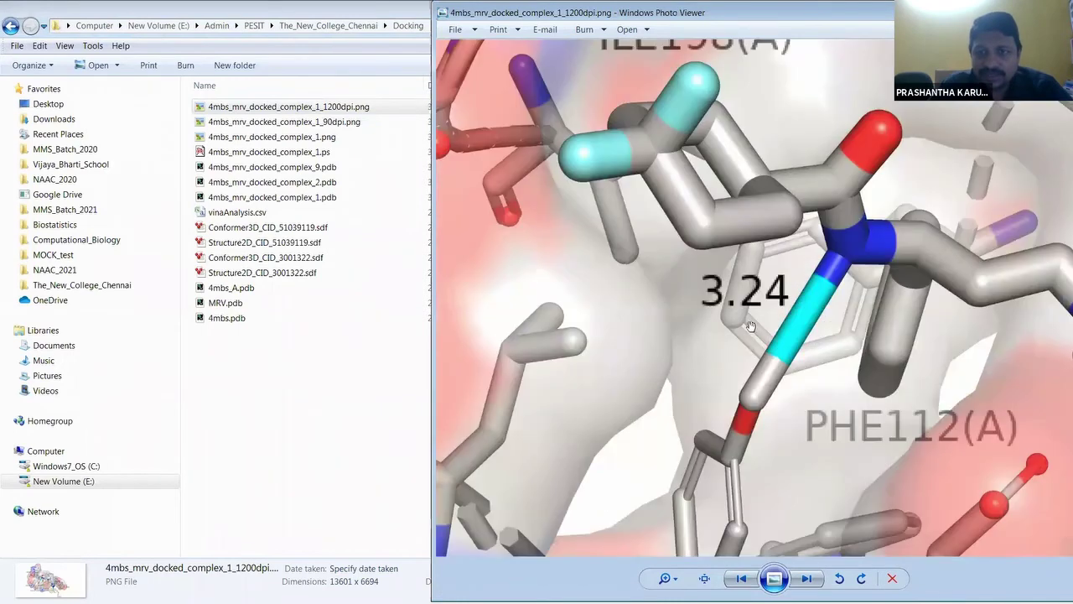
left_click_drag(720, 287, 670, 406)
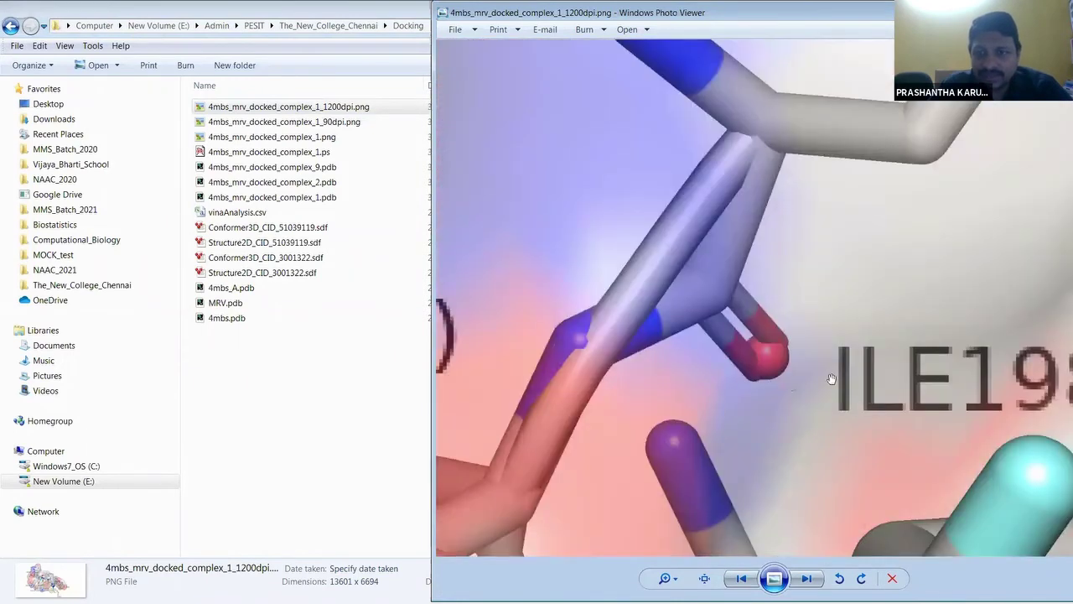
left_click_drag(832, 379, 605, 387)
Step: Pan the render across the 195(A), 3.24, TRP248, TYR251 and LEU255 labels
scroll(637, 407, "down", 1)
left_click_drag(674, 430, 823, 235)
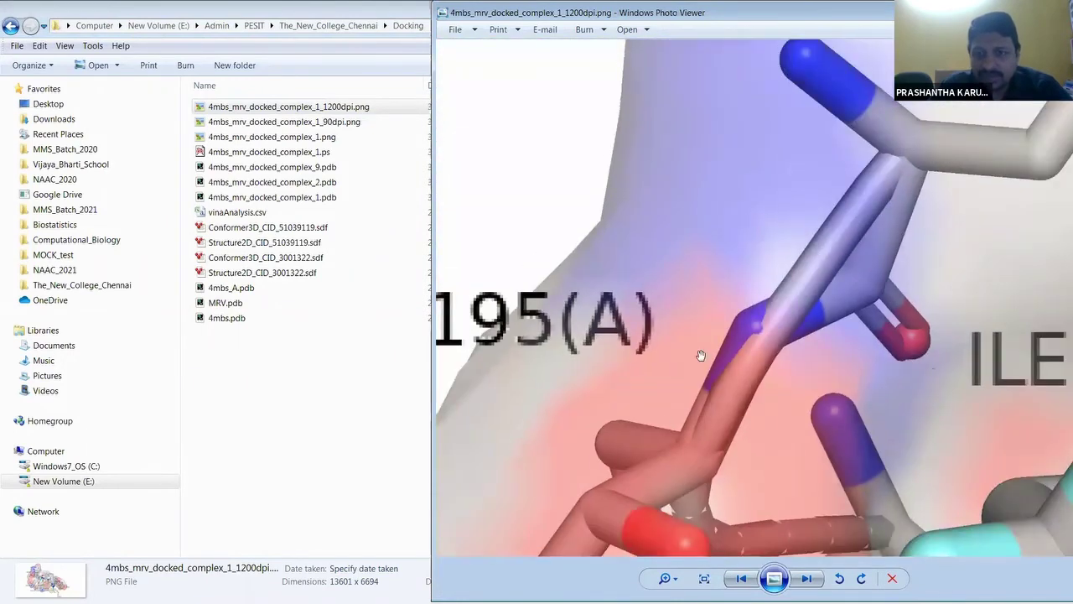
left_click_drag(700, 315, 620, 67)
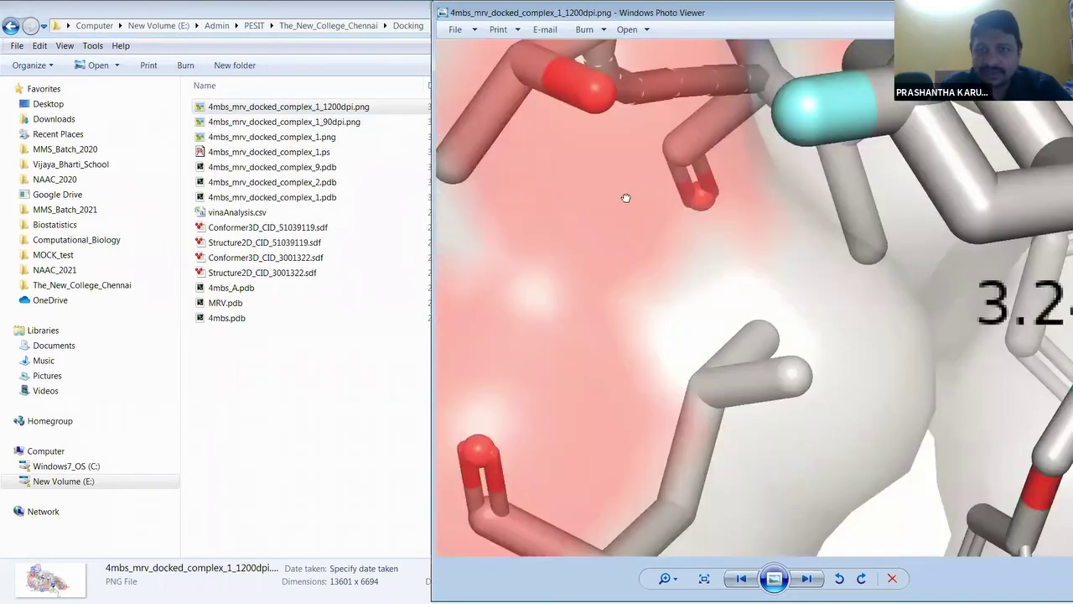
left_click_drag(651, 339, 604, 230)
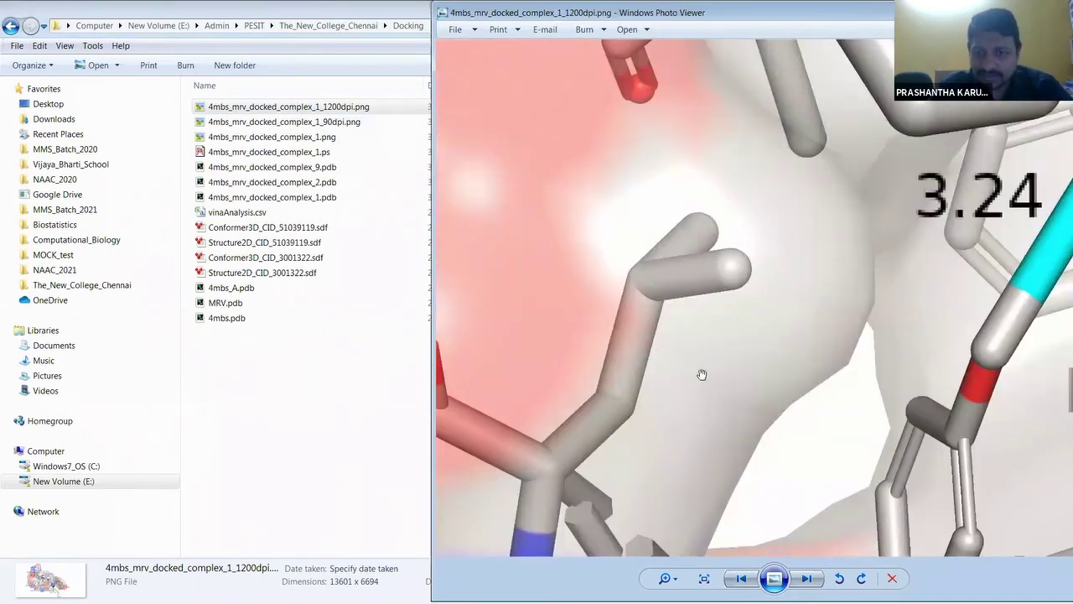
scroll(769, 404, "down", 1)
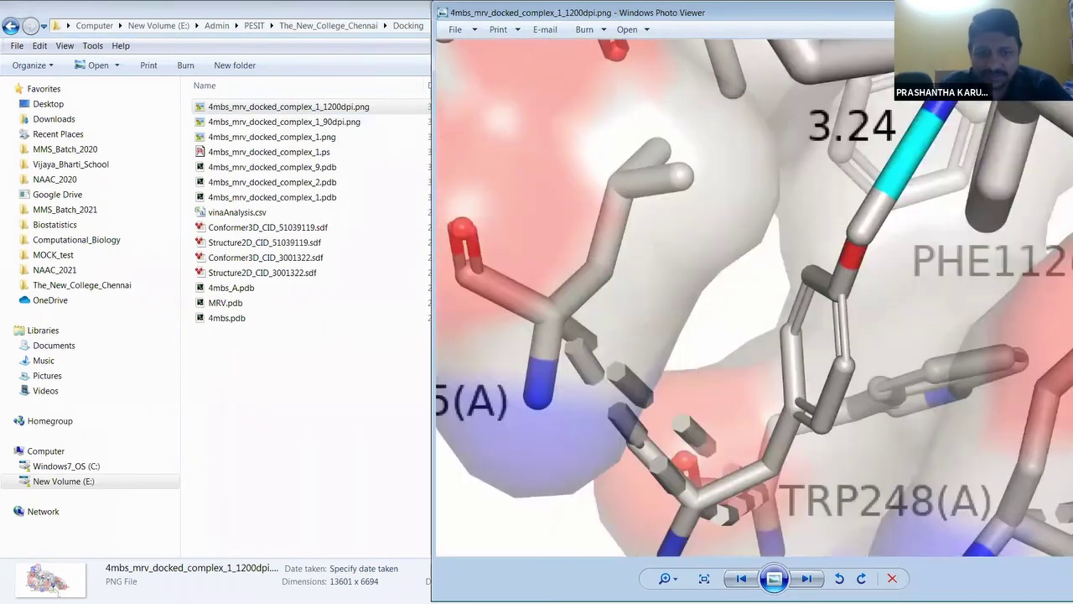
left_click_drag(754, 469, 686, 223)
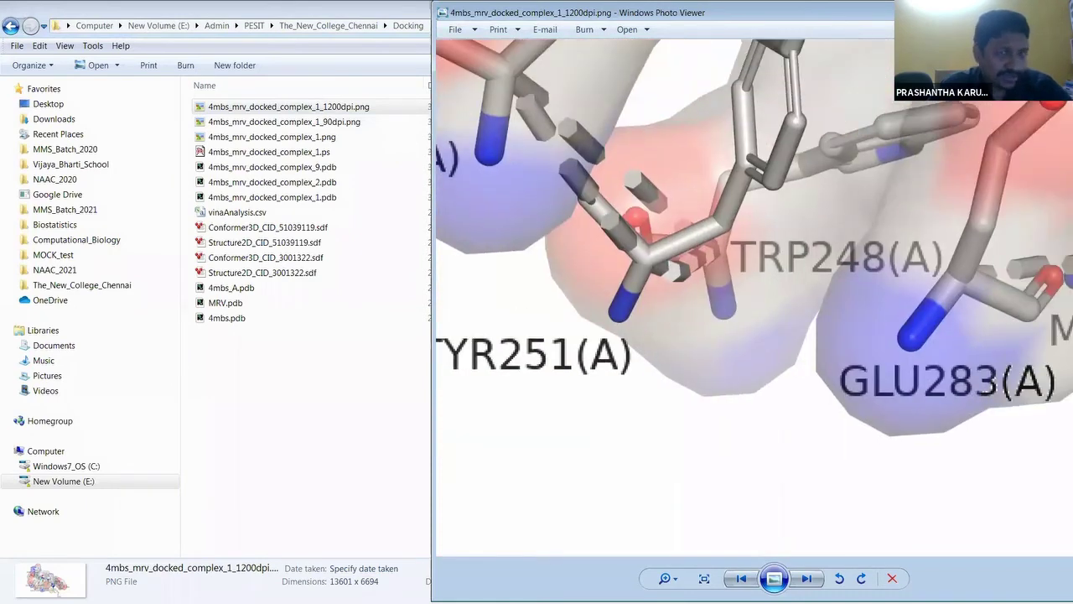
left_click_drag(553, 289, 664, 285)
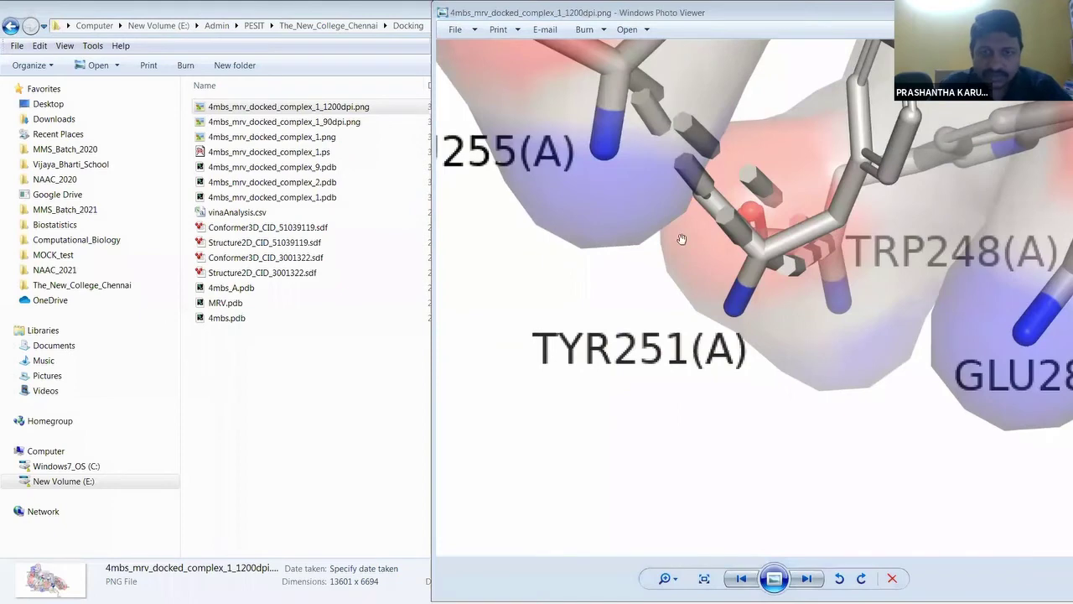
Step: Place 4mbs_mrv_docked_complex_1.png beside the 1200-DPI render, then return to PyMOL's 3-D view
key("alt+Tab")
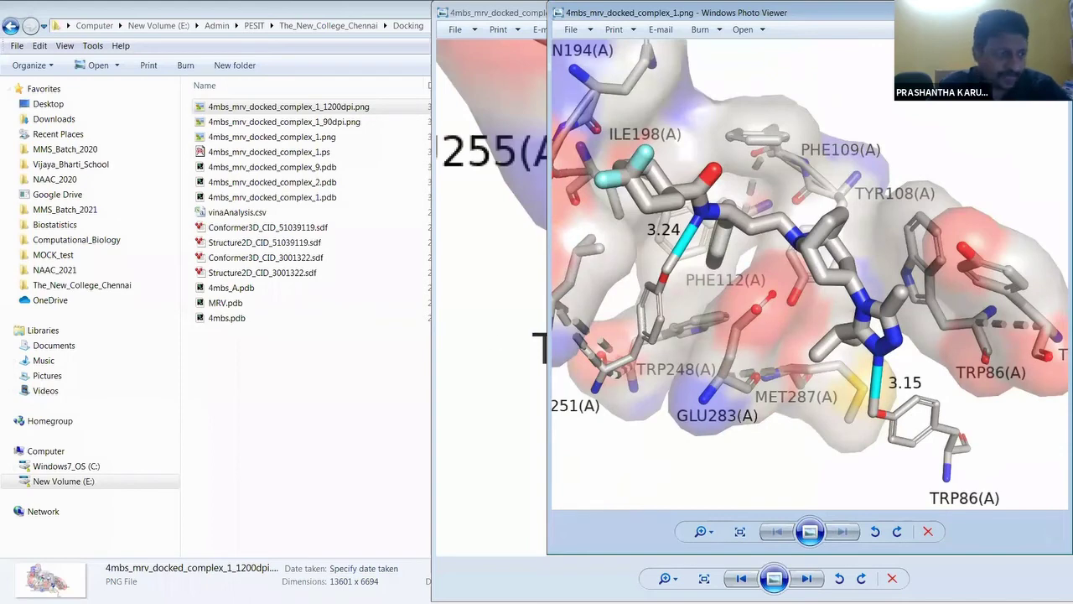
key("super+Left")
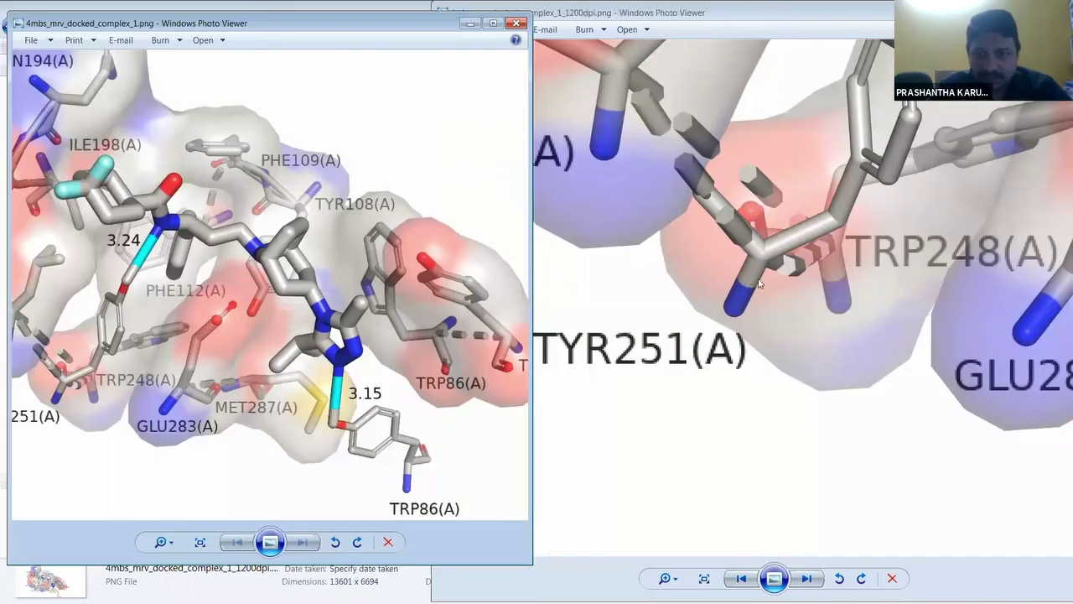
left_click_drag(532, 302, 432, 302)
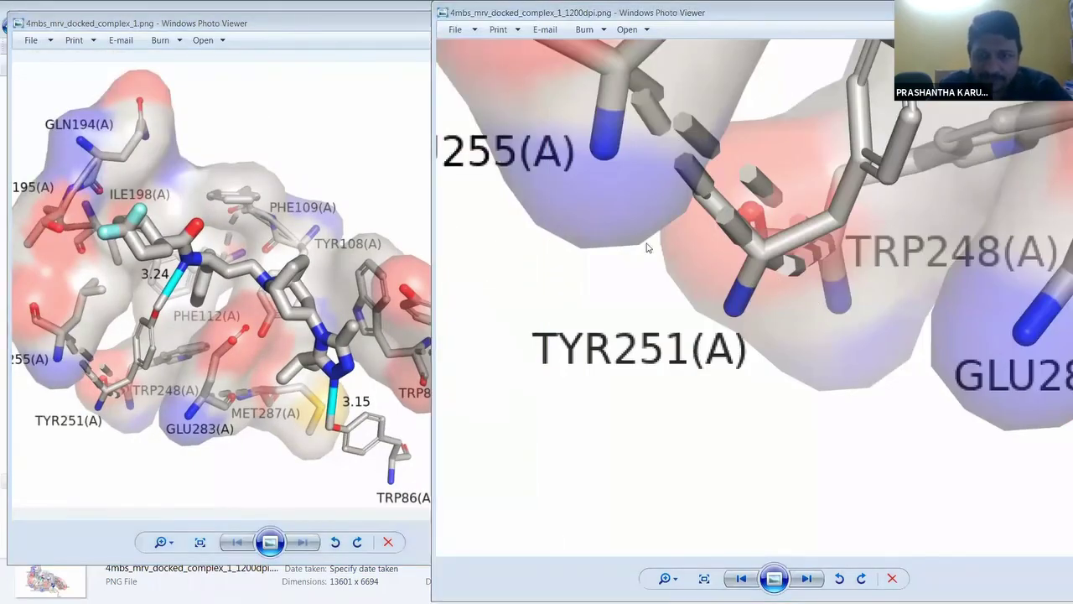
key("alt+Tab")
left_click(393, 153)
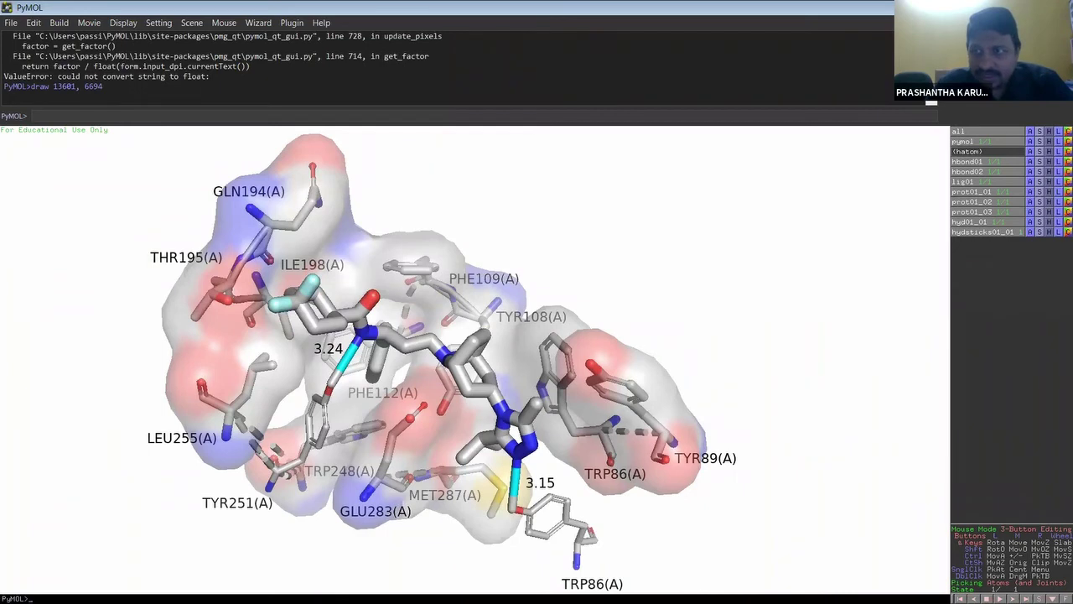
Step: Change the Draw/Ray export resolution from 1200 to 600 DPI
left_click(930, 99)
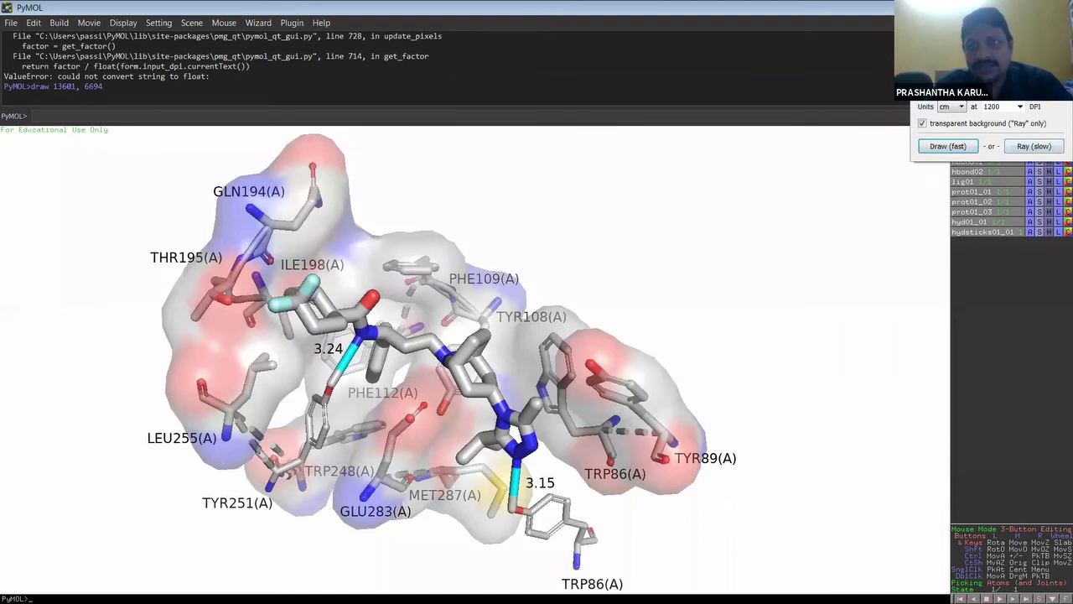
left_click(1019, 107)
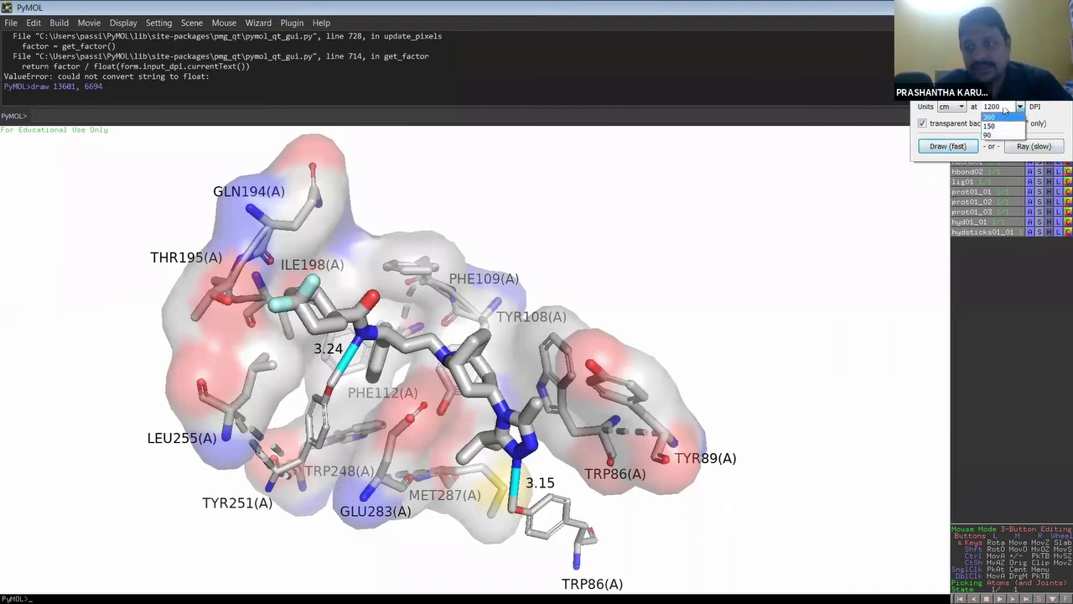
left_click(1006, 117)
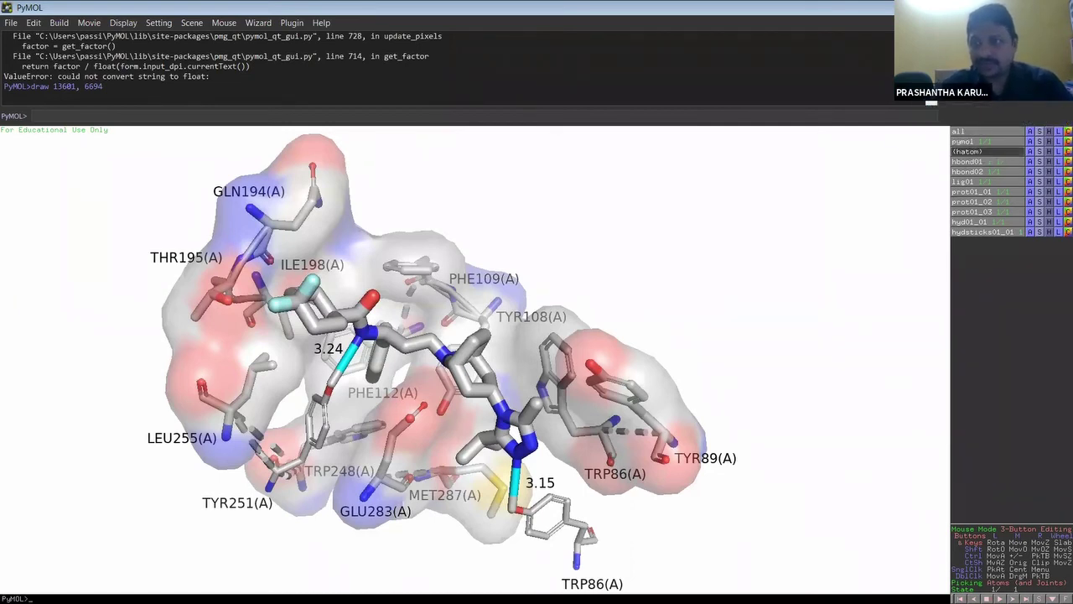
left_click(1000, 109)
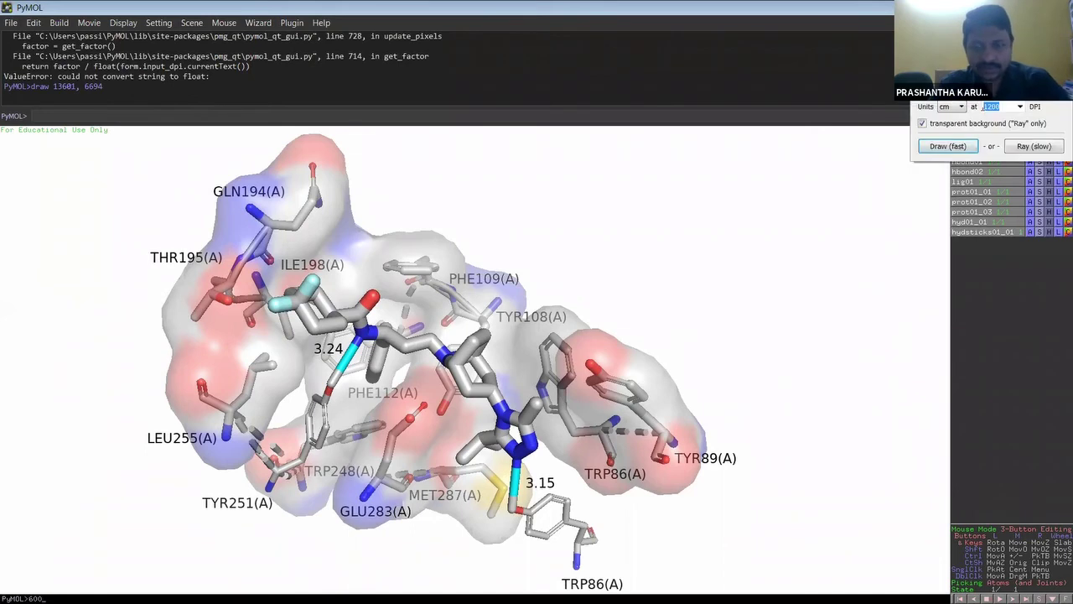
type("600")
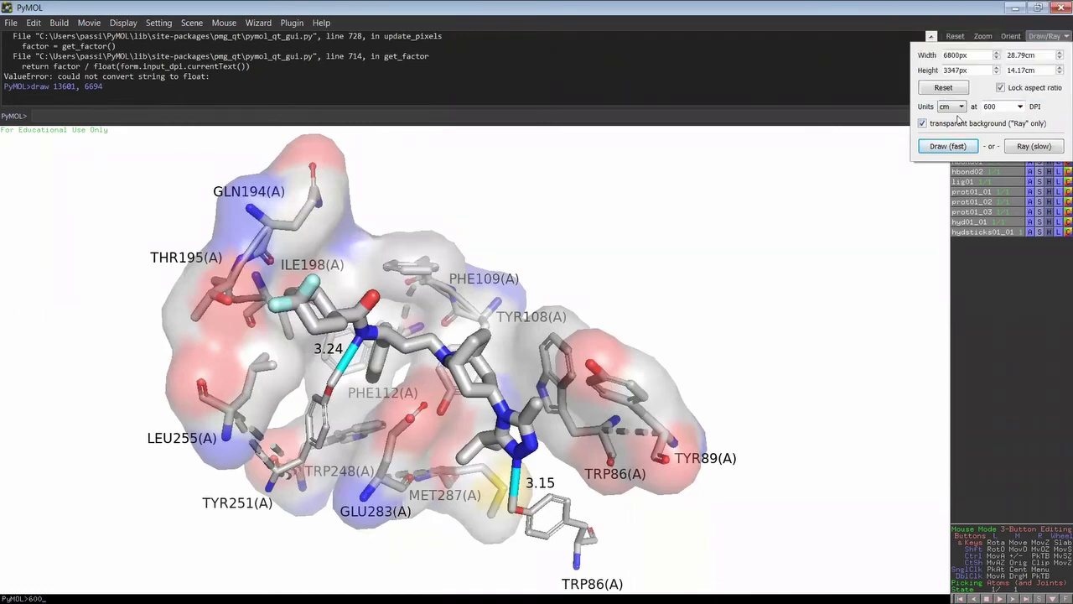
left_click(947, 325)
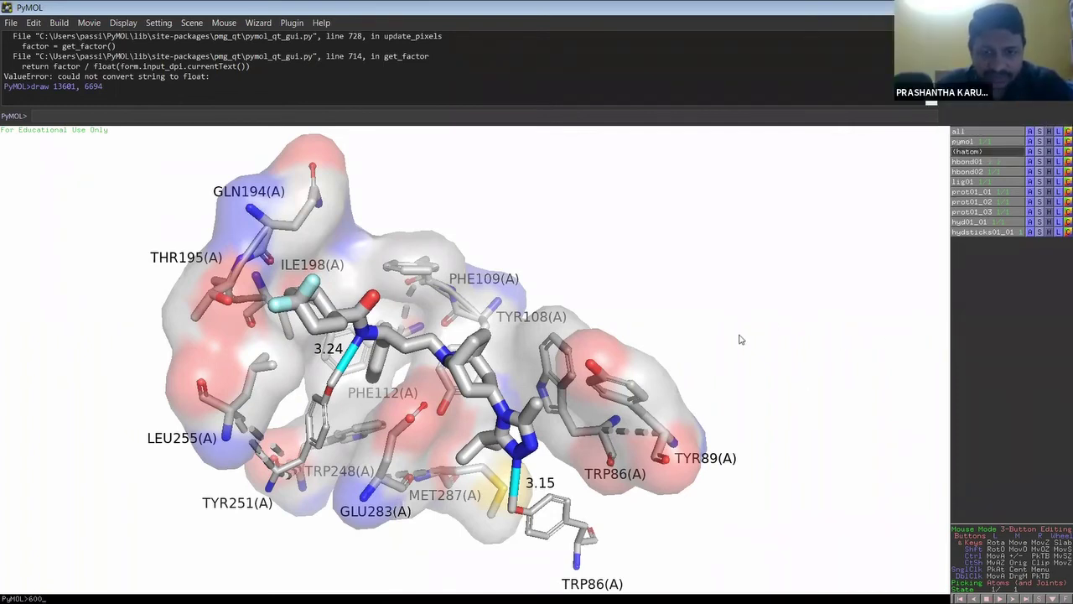
Step: Hide every label on the 'all' object, then zoom in closer on the binding pocket
right_click_drag(738, 338, 723, 319)
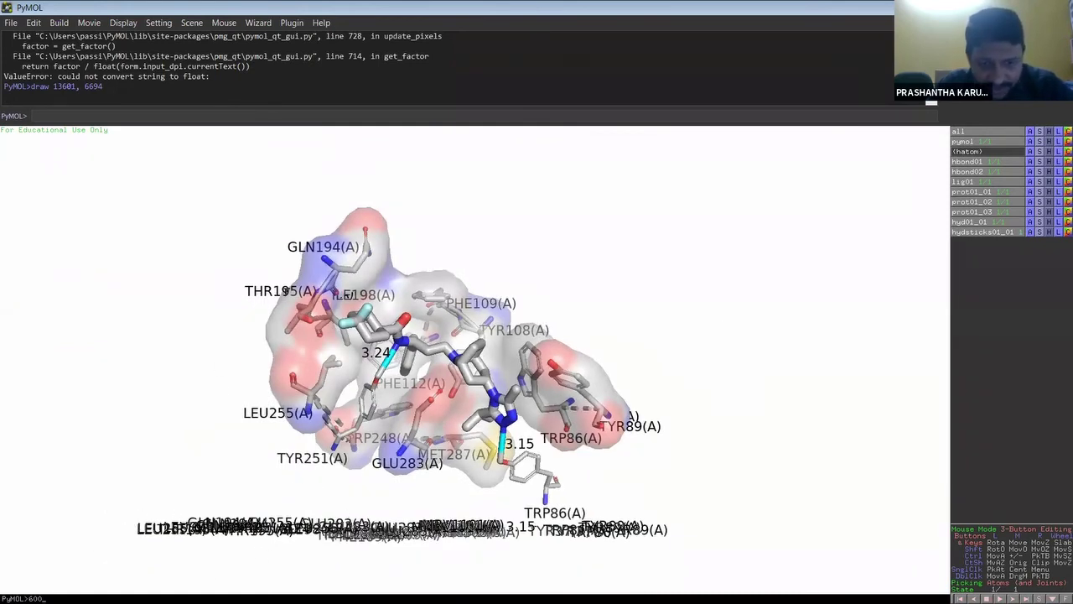
right_click_drag(702, 490, 709, 514)
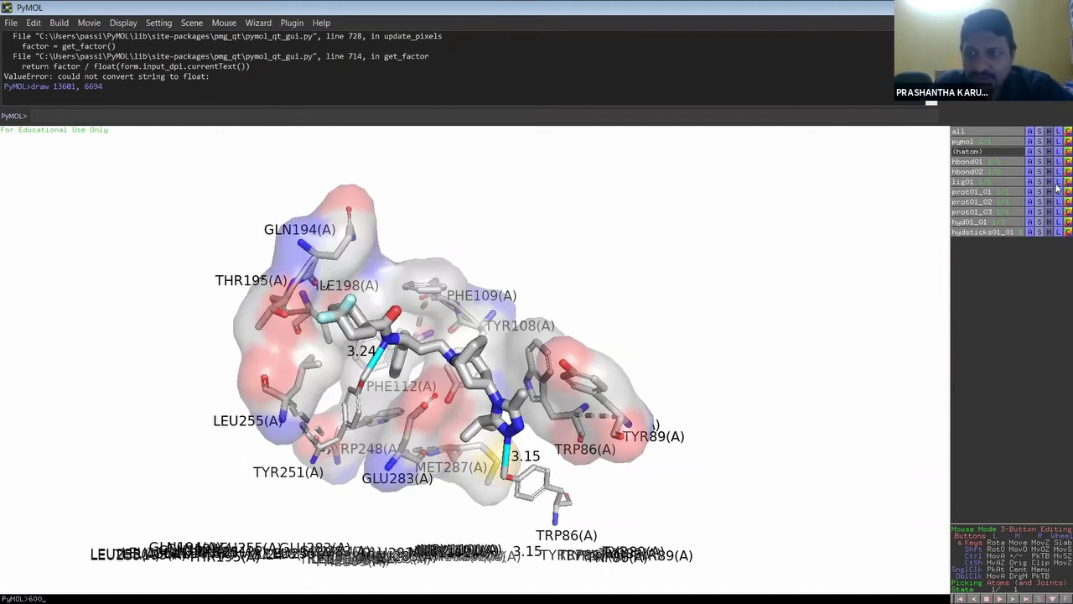
left_click(1047, 135)
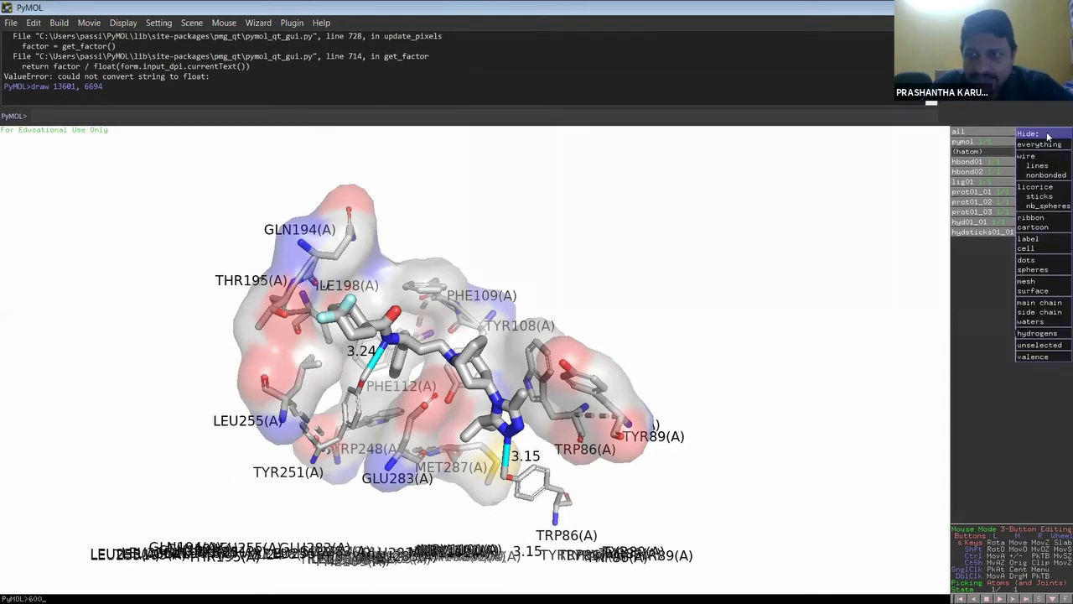
left_click(1028, 239)
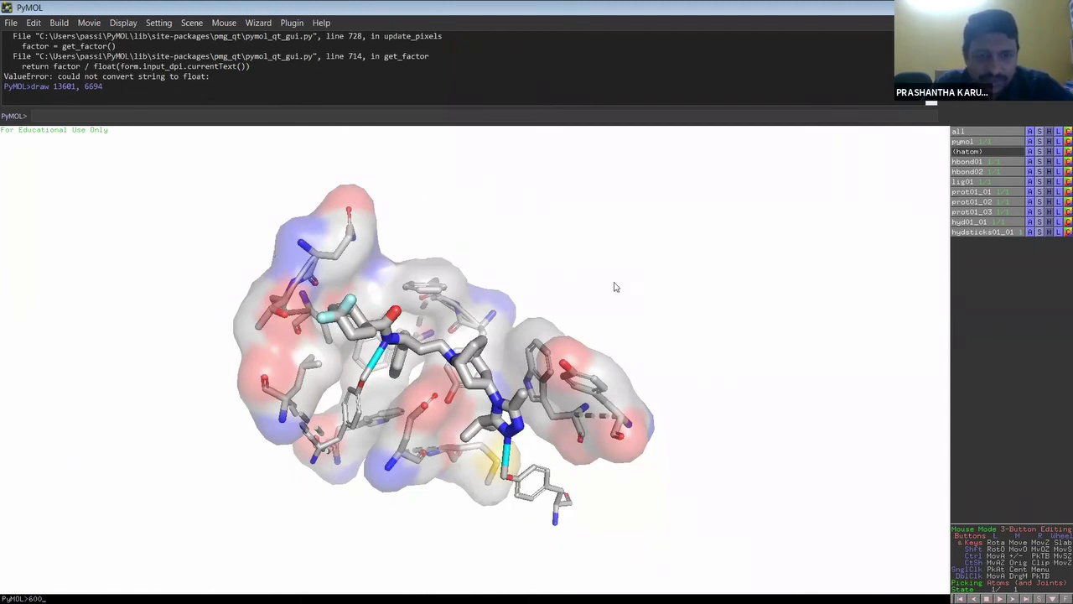
left_click(1066, 132)
left_click(1057, 142)
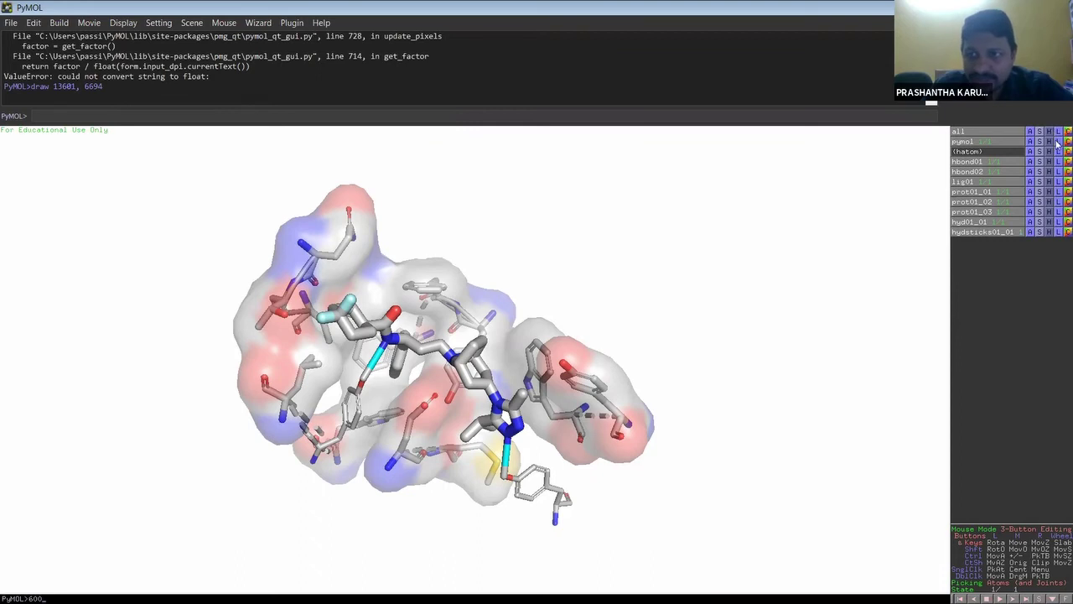
right_click_drag(665, 314, 687, 289)
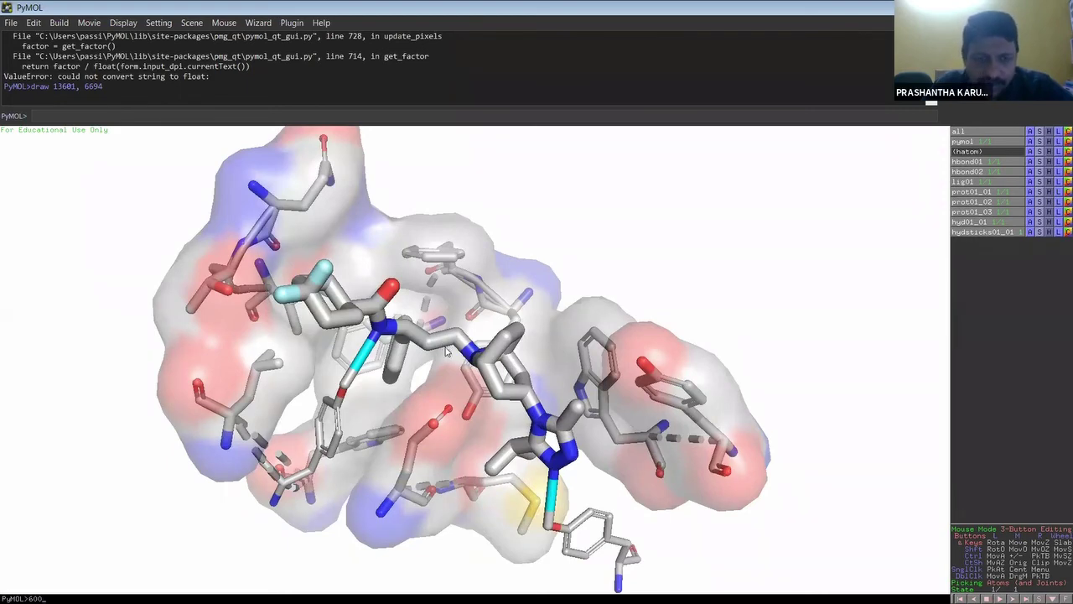
Step: Rotate around the ligand, toggle lig01's visibility and colour it red
left_click_drag(466, 356, 967, 236)
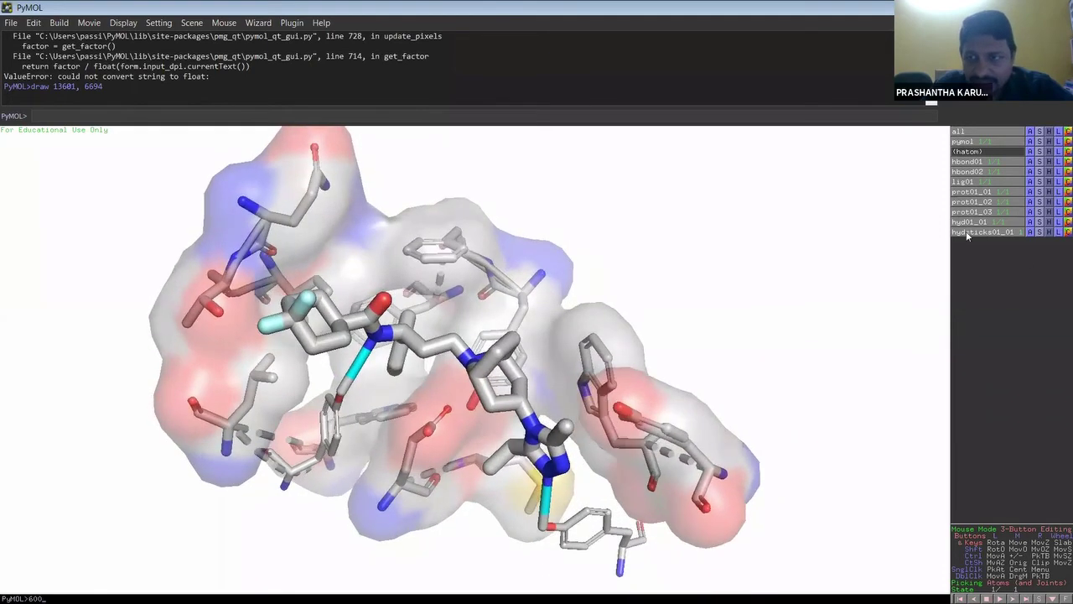
left_click(962, 181)
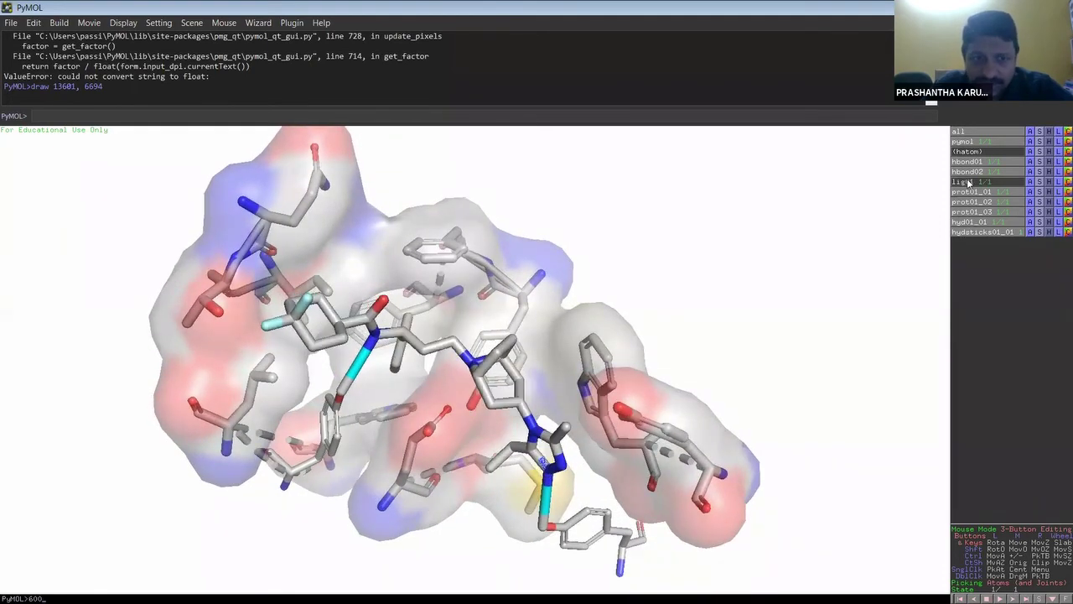
left_click(962, 181)
left_click(962, 181)
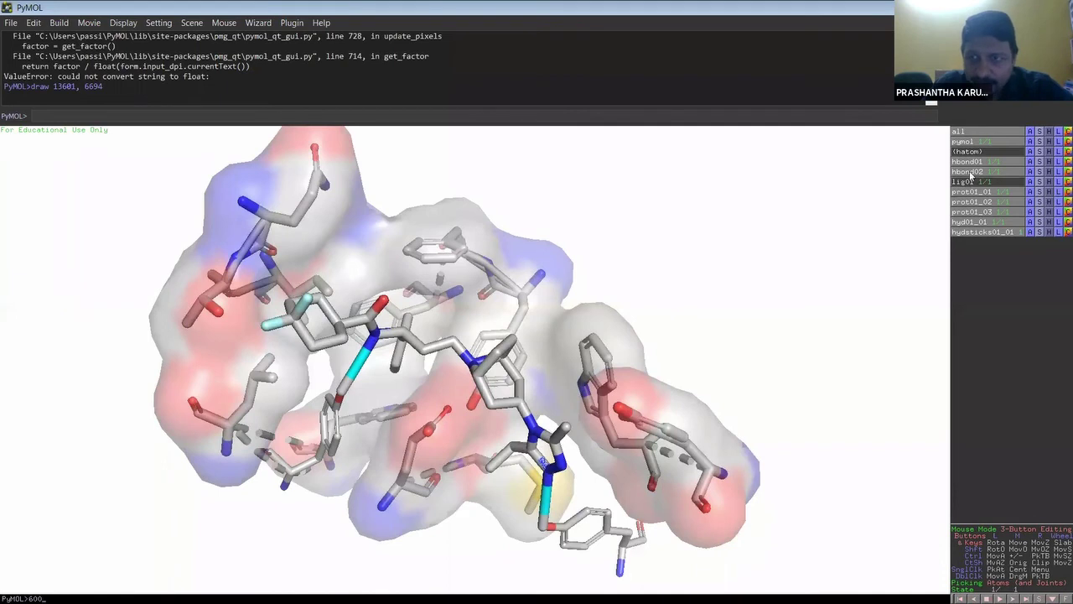
left_click(965, 182)
left_click(964, 181)
left_click(964, 182)
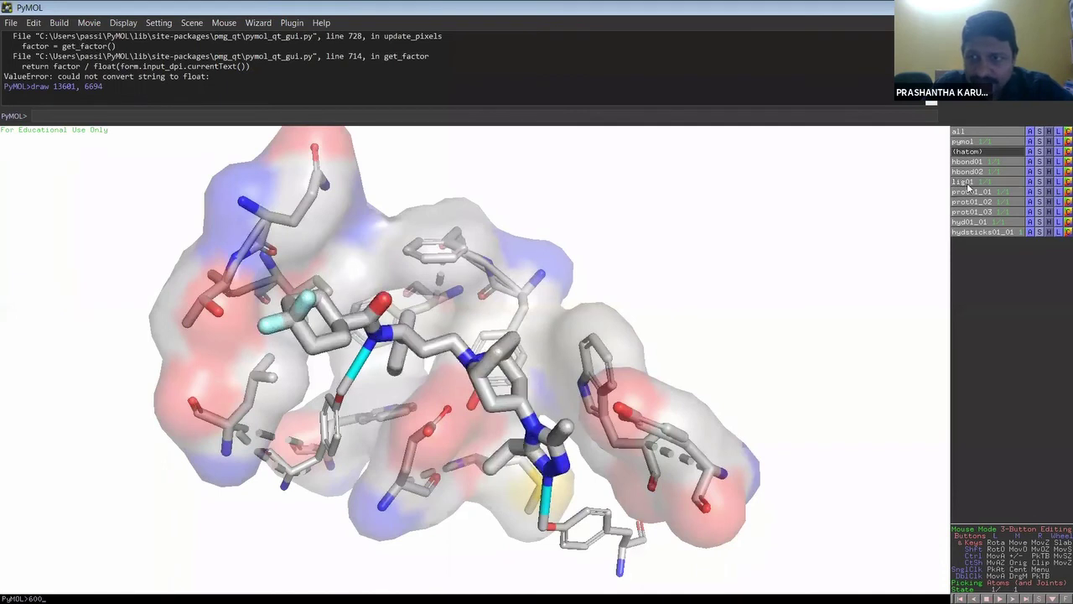
left_click(1068, 182)
mouse_move(1044, 256)
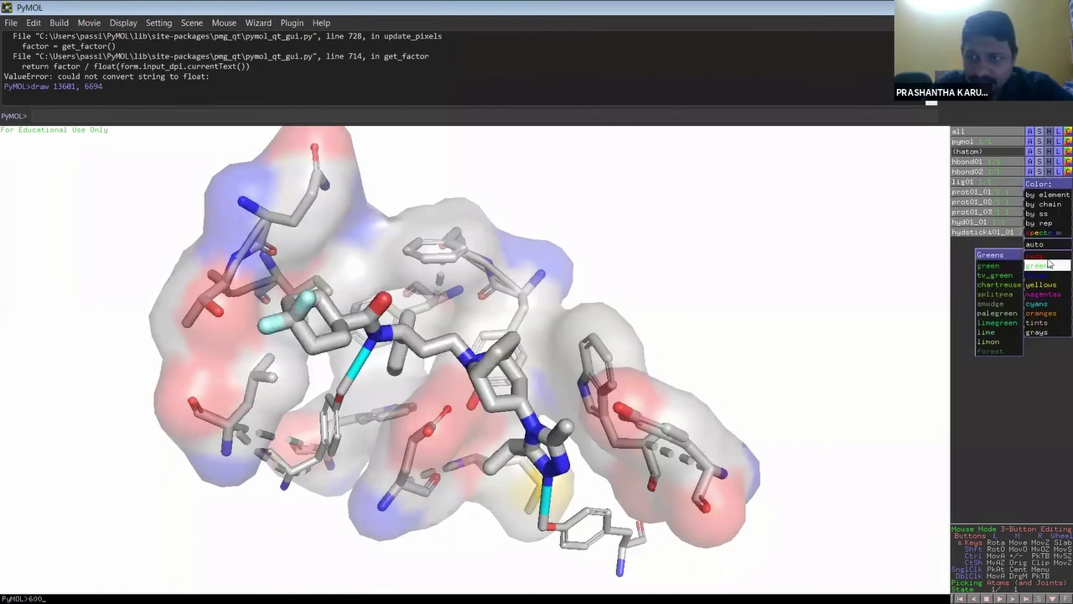
left_click(986, 256)
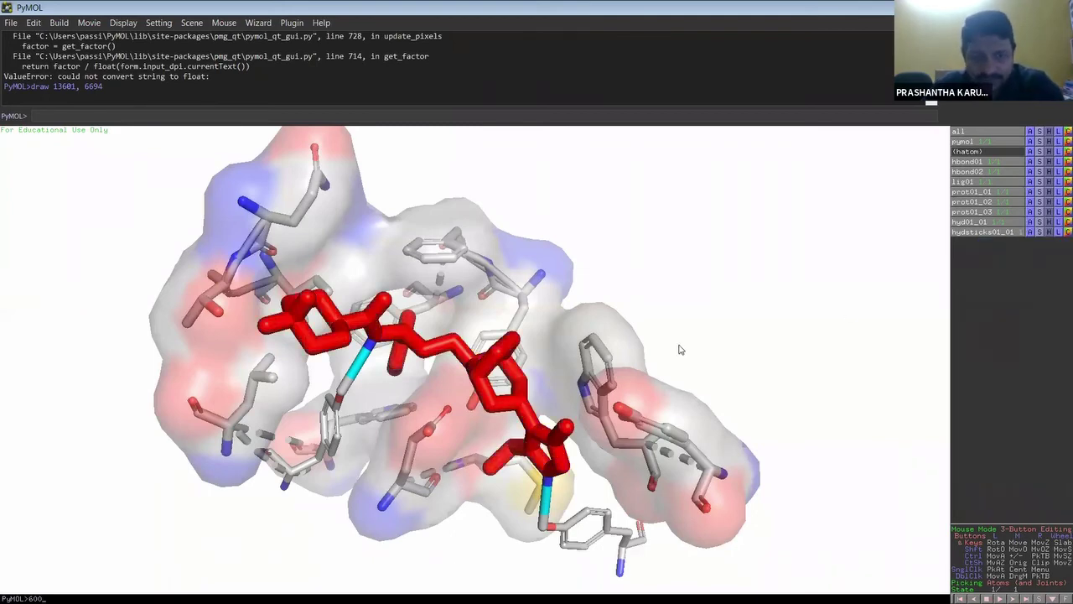
Step: Recolour lig01 green and briefly toggle the ligand and hbond01 objects
left_click(1067, 181)
mouse_move(1044, 266)
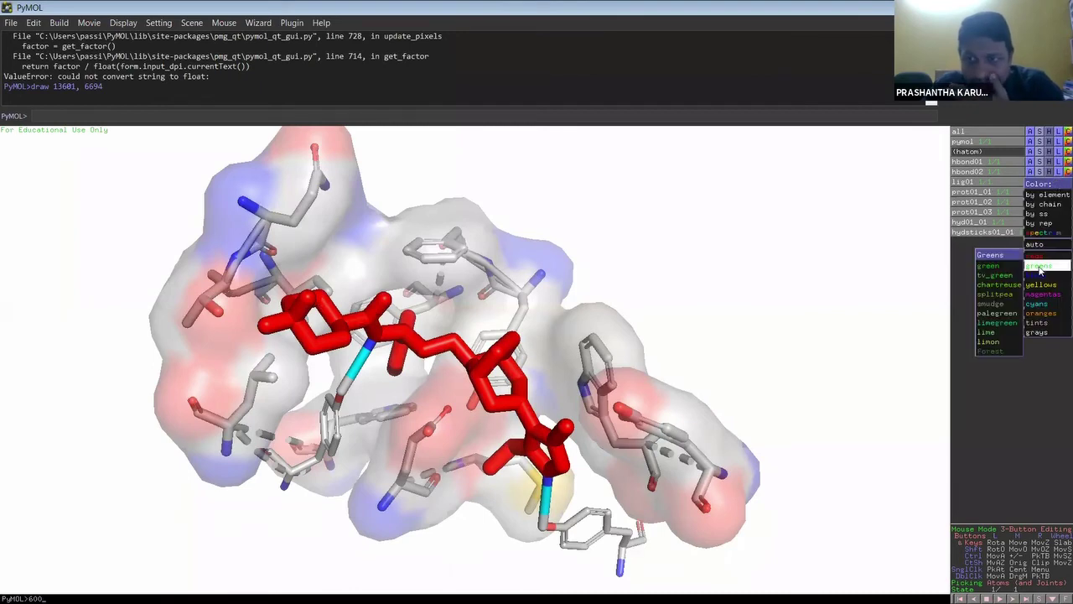
left_click(989, 266)
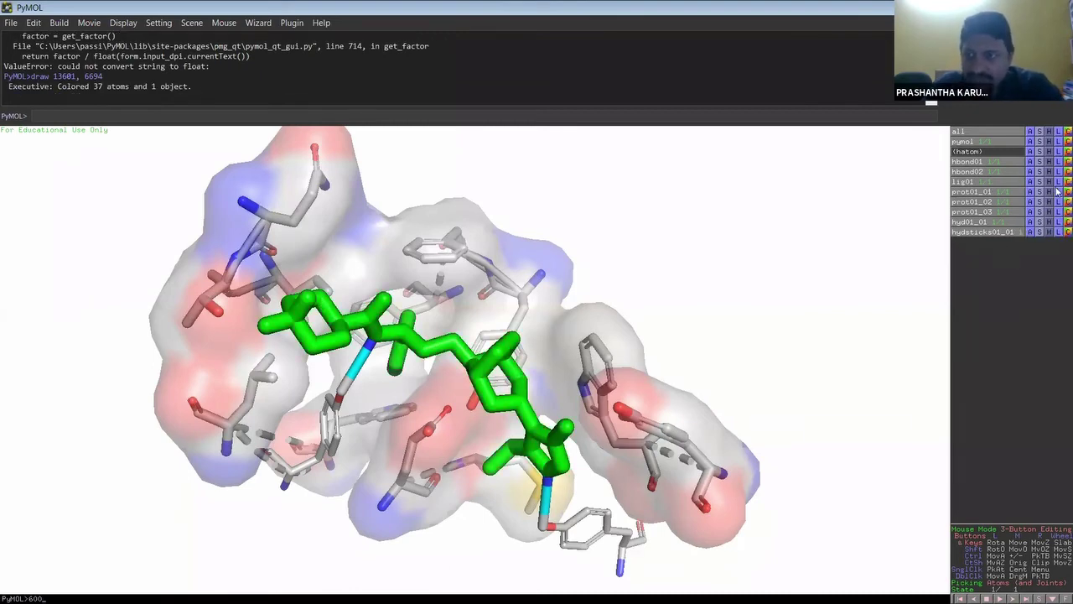
left_click(984, 182)
left_click(983, 182)
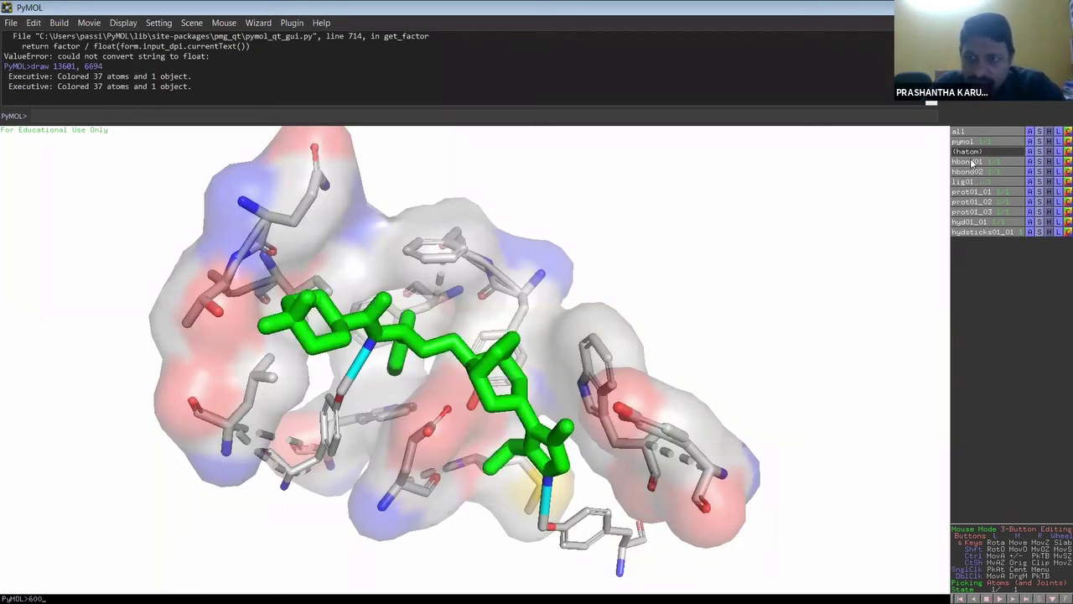
left_click(974, 163)
left_click(974, 165)
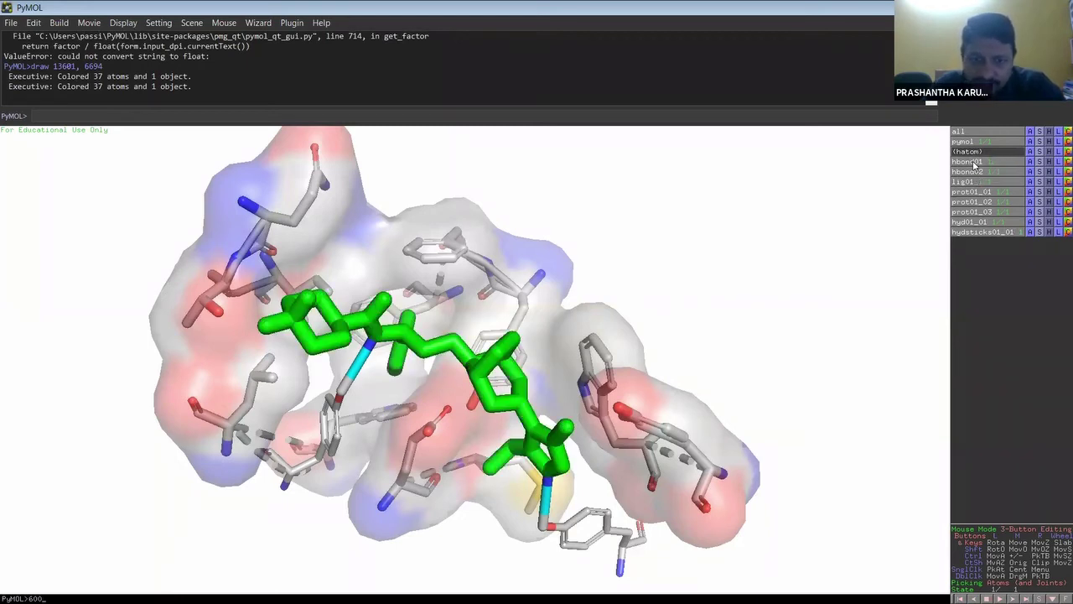
Step: Colour the hyd01 pocket surface and sticks magenta
left_click(971, 223)
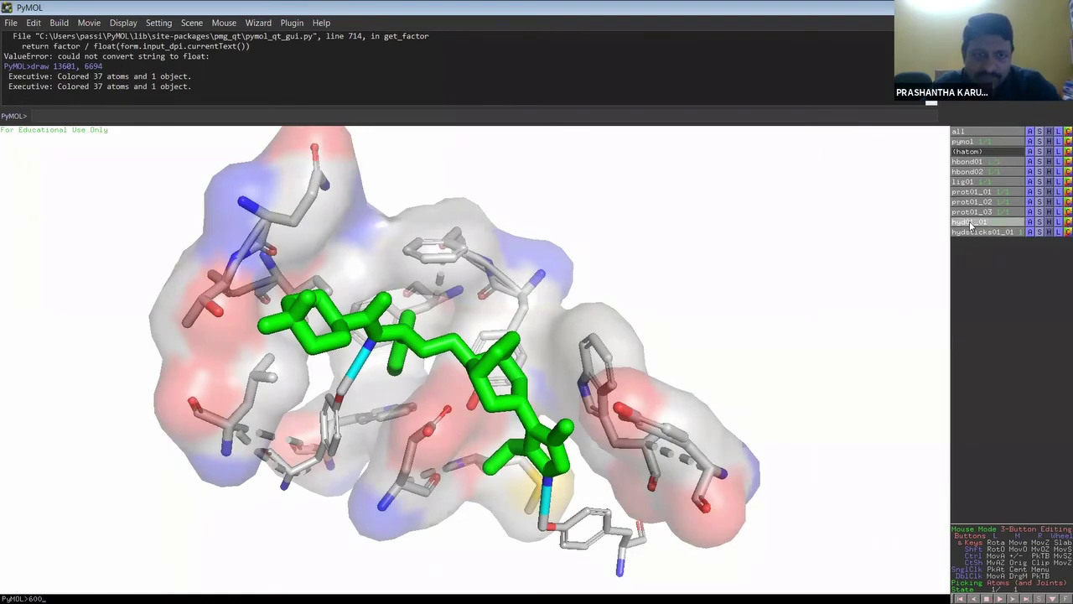
left_click(971, 223)
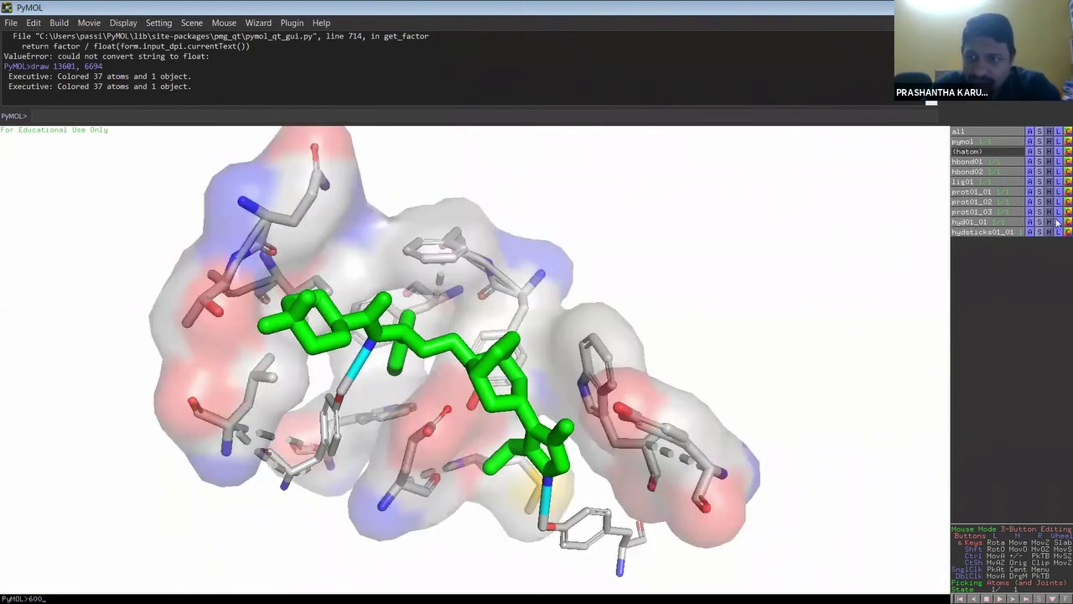
left_click(1067, 222)
mouse_move(1044, 334)
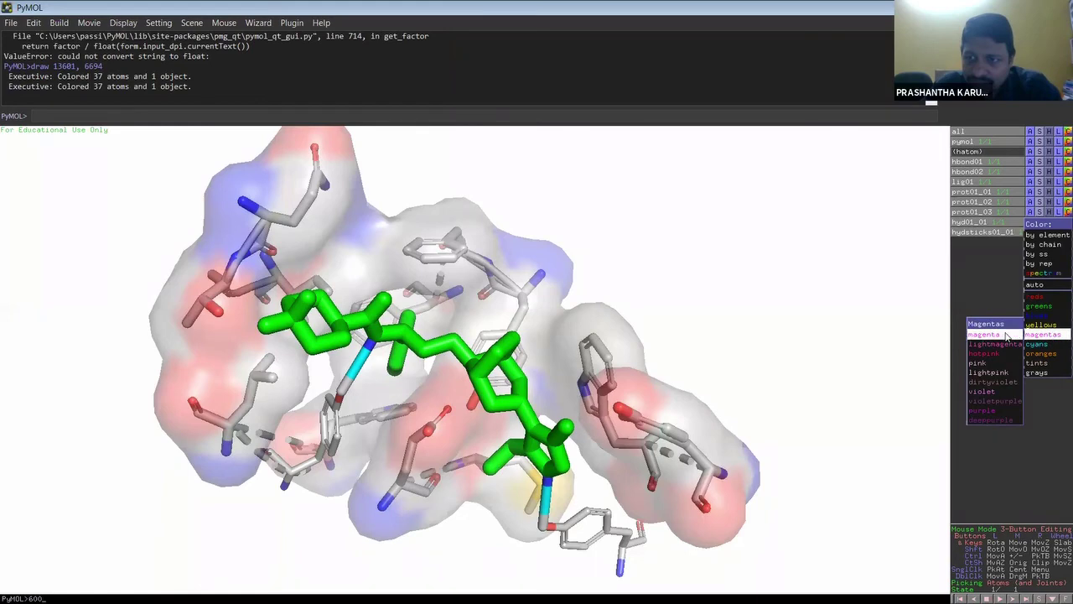
left_click(998, 335)
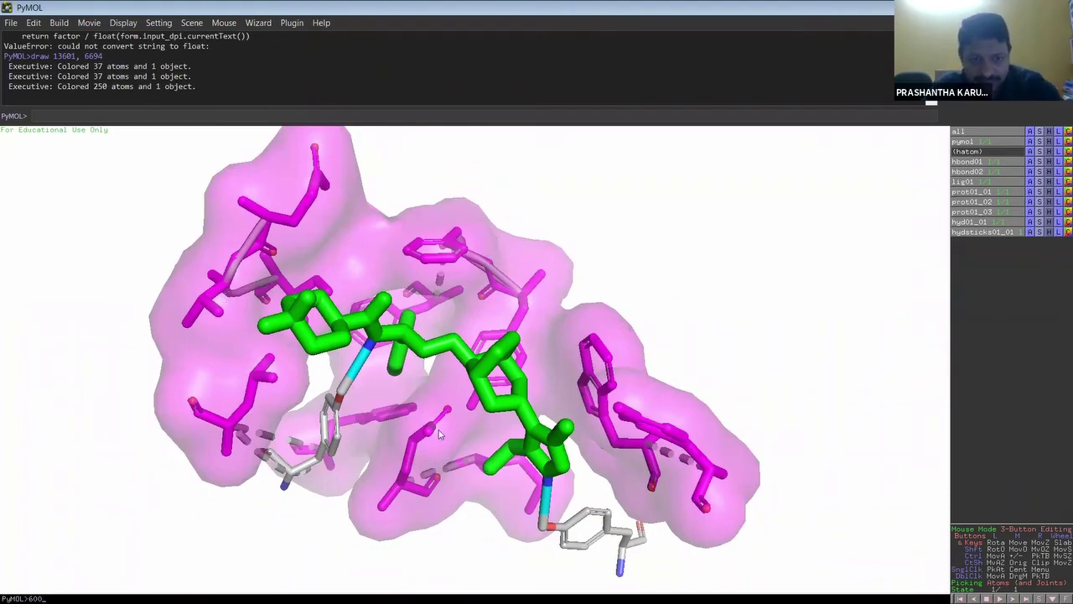
Step: Rotate the magenta pocket to reveal the grey residue, then bring up the LigPlot+ window
left_click_drag(441, 435, 377, 387)
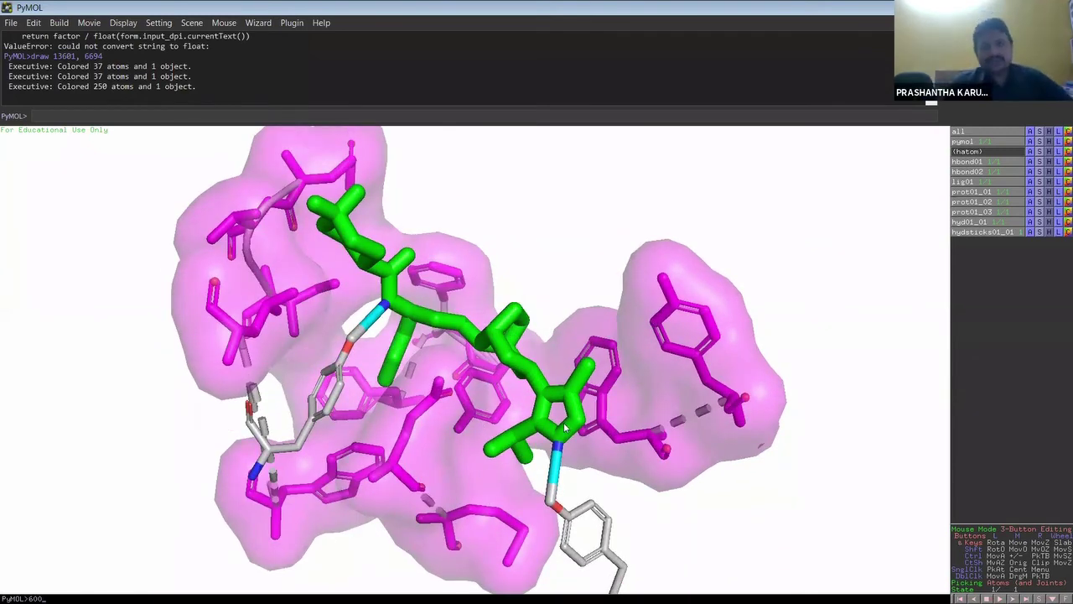
left_click_drag(564, 428, 453, 350)
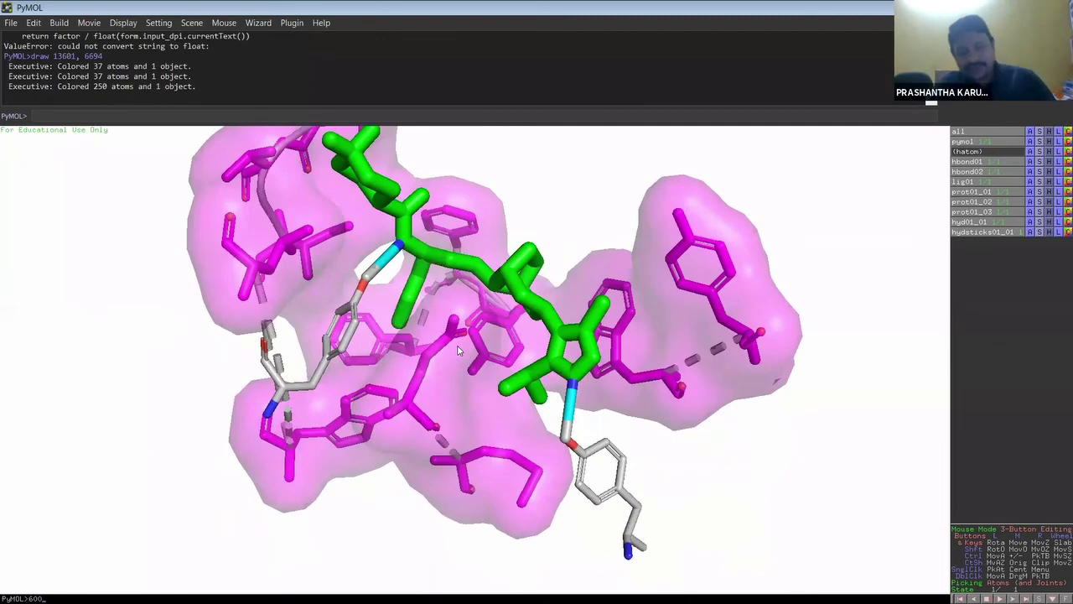
left_click_drag(458, 350, 557, 128)
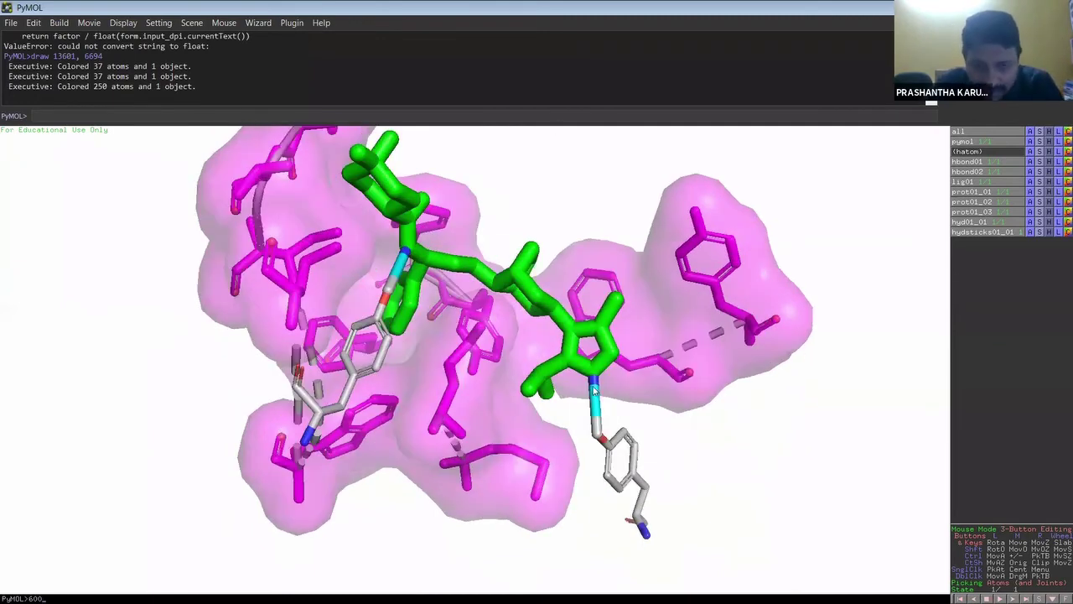
left_click_drag(623, 425, 415, 251)
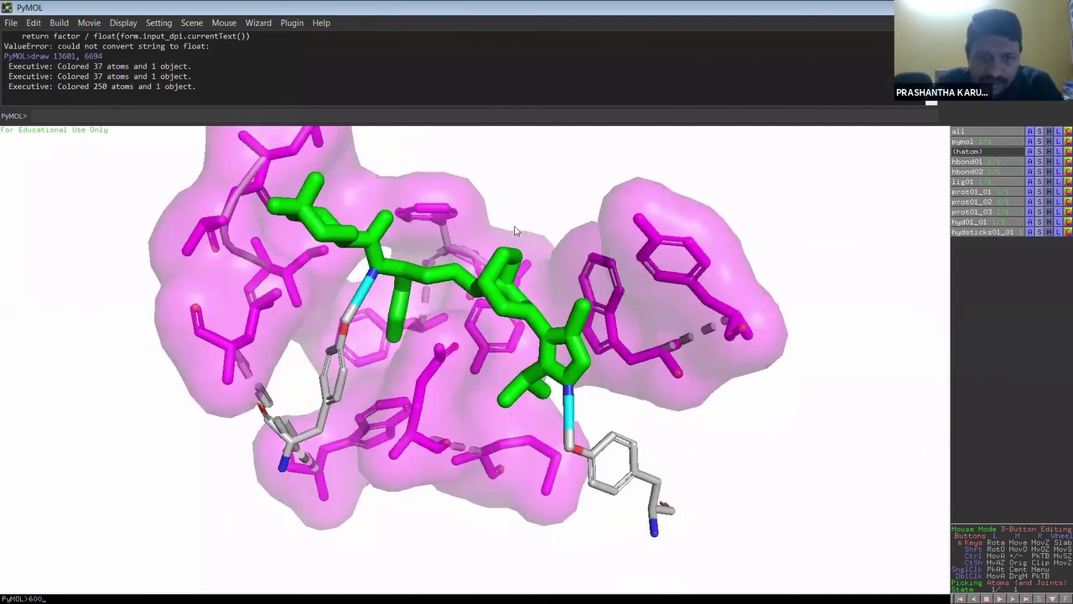
left_click_drag(515, 230, 483, 276)
mouse_move(446, 342)
left_mouse_down()
mouse_move(444, 315)
mouse_move(433, 327)
left_mouse_up()
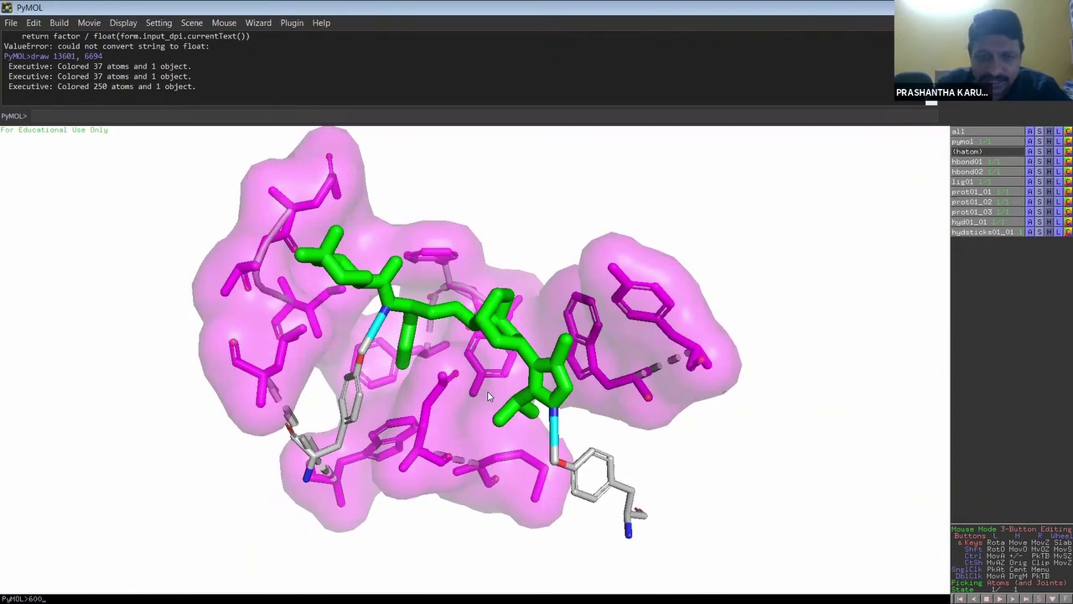
left_click_drag(373, 399, 141, 331)
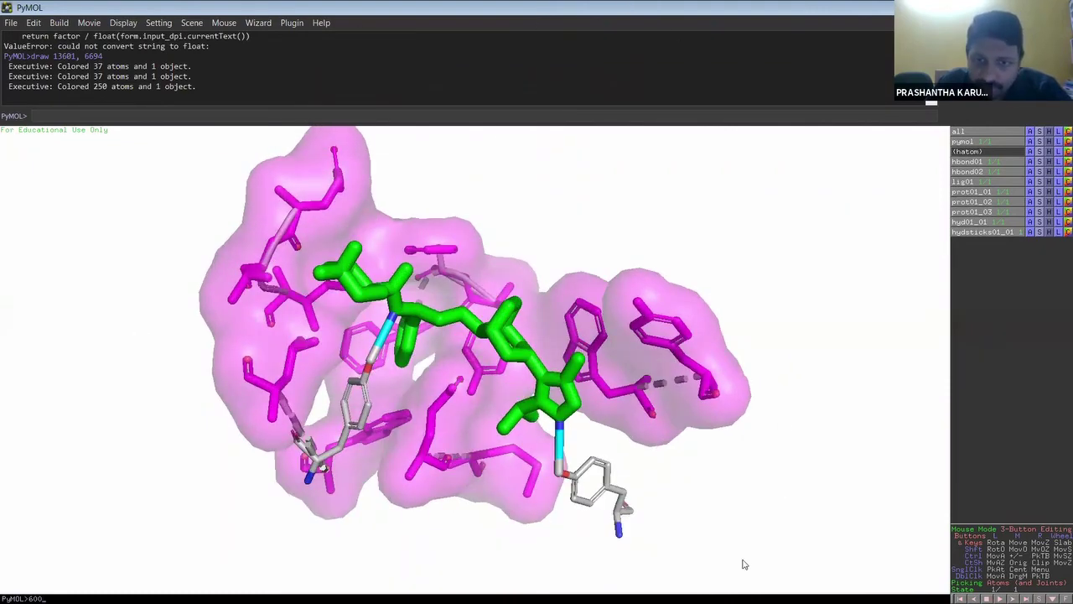
key("alt+Tab")
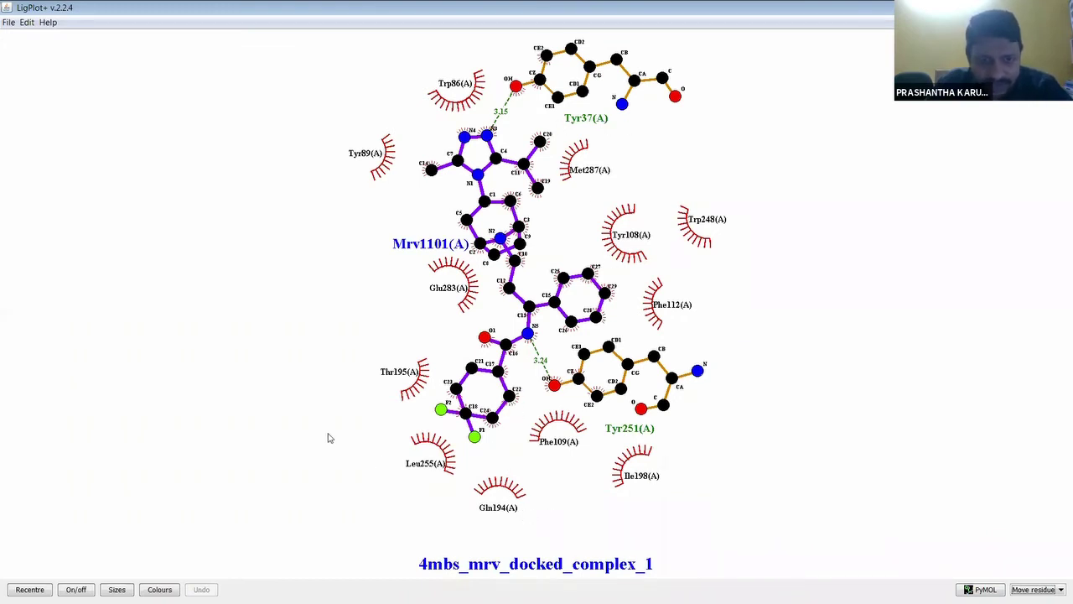
Step: Back in PyMOL, rotate, zoom and shift the ligand pocket into a closer frame
key("alt+Tab")
left_click_drag(567, 466, 384, 419)
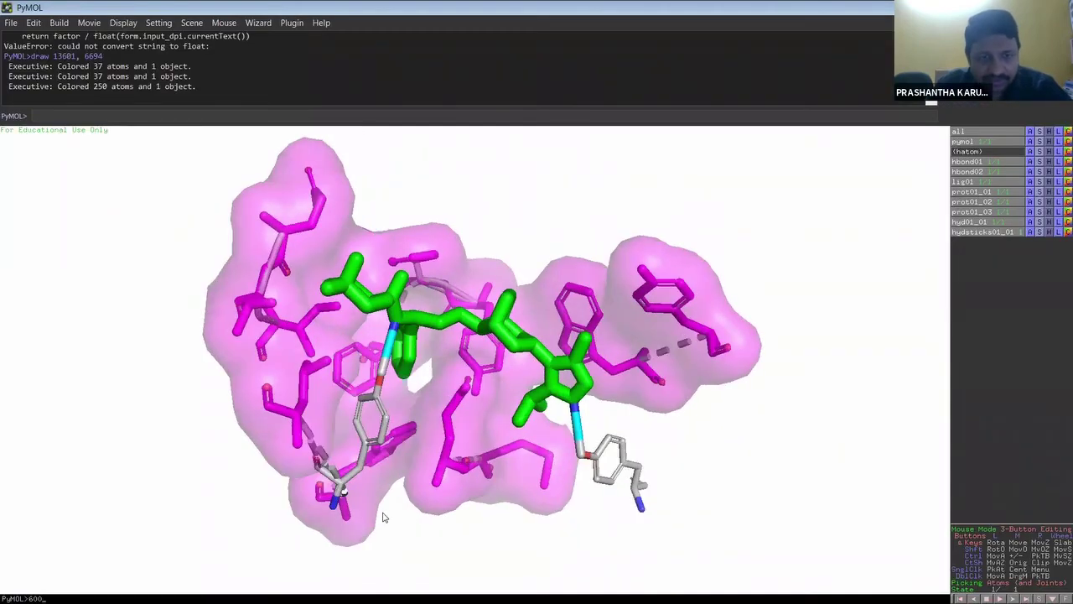
left_click_drag(383, 515, 546, 466)
right_click_drag(530, 450, 516, 431)
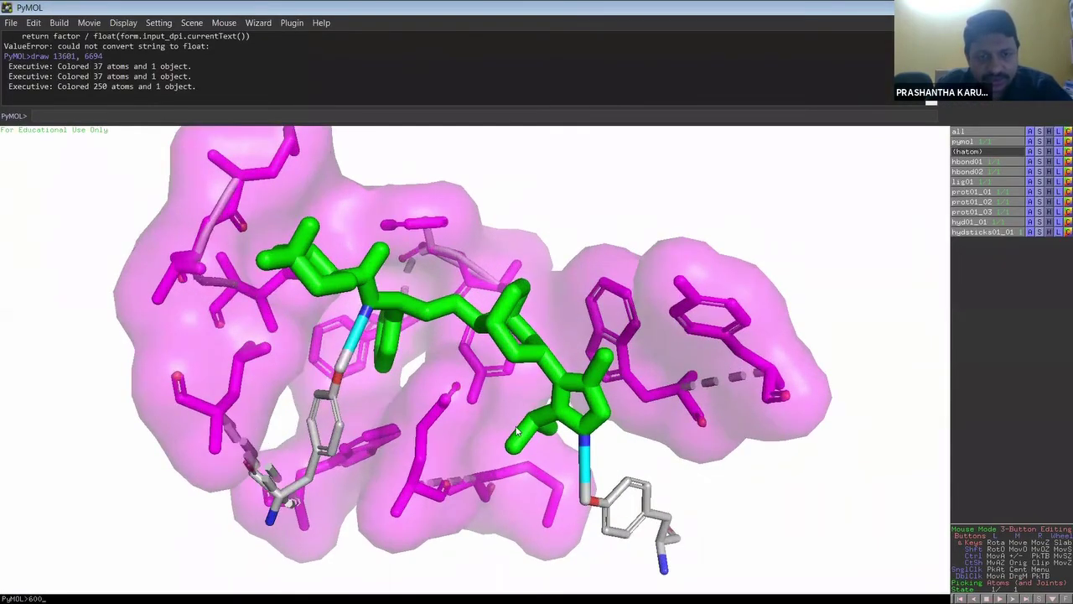
middle_click_drag(515, 456, 561, 469)
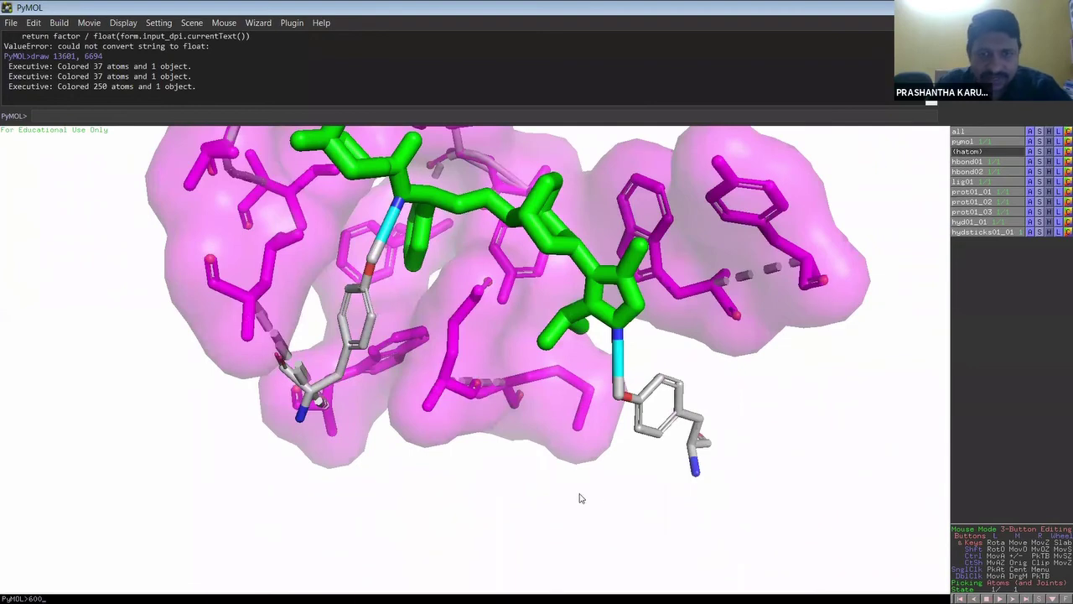
scroll(559, 502, "up", 1)
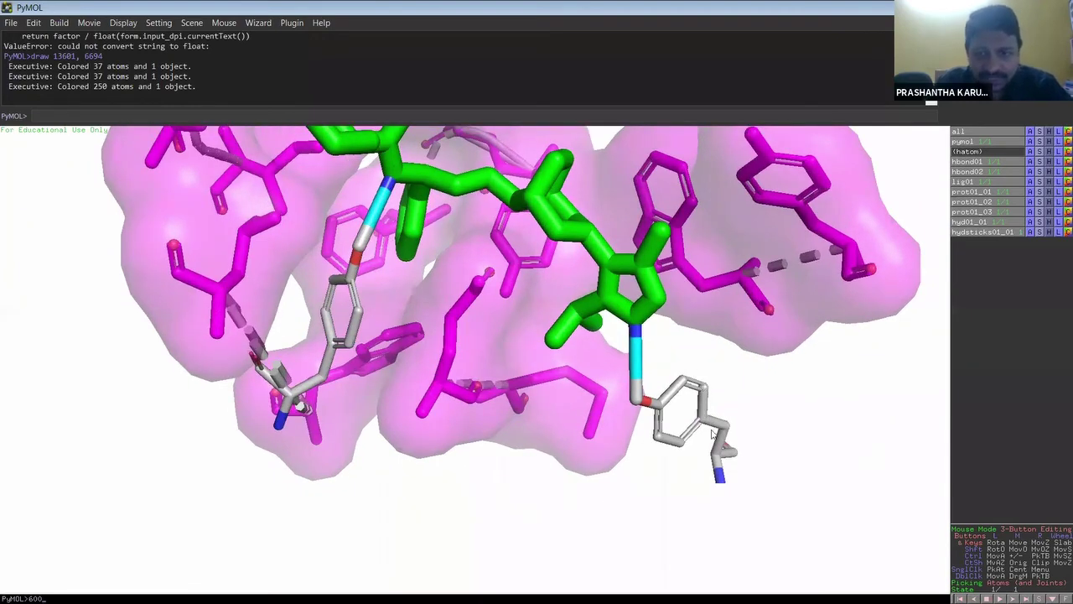
middle_click_drag(705, 373, 752, 419)
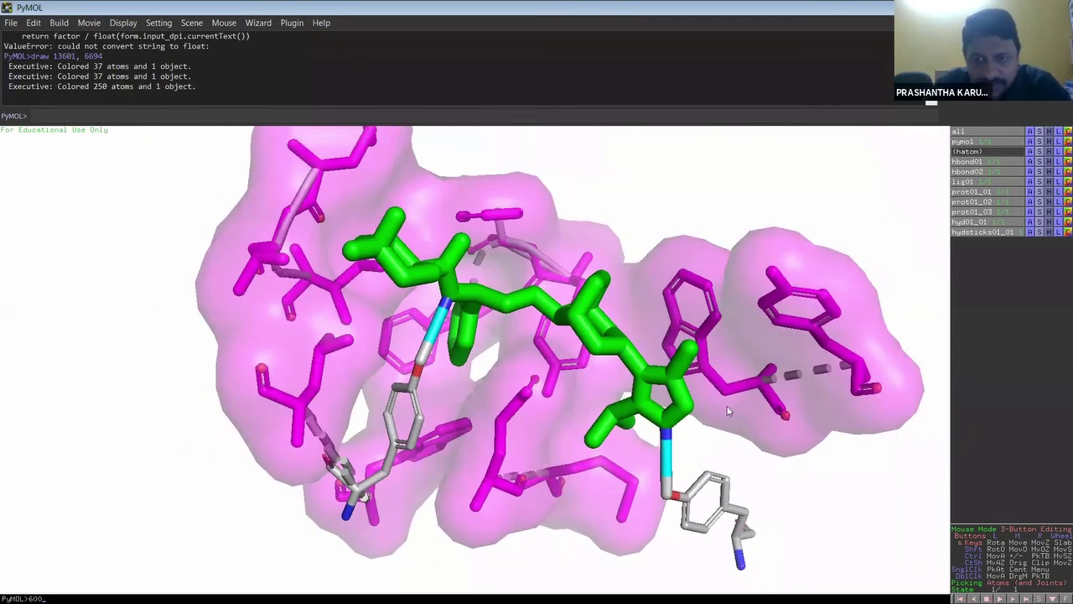
left_click_drag(757, 442, 852, 493)
Step: Switch the mouse to viewing mode and select the grey Tyr37 residue
left_click(1056, 555)
left_click_drag(745, 484, 702, 465)
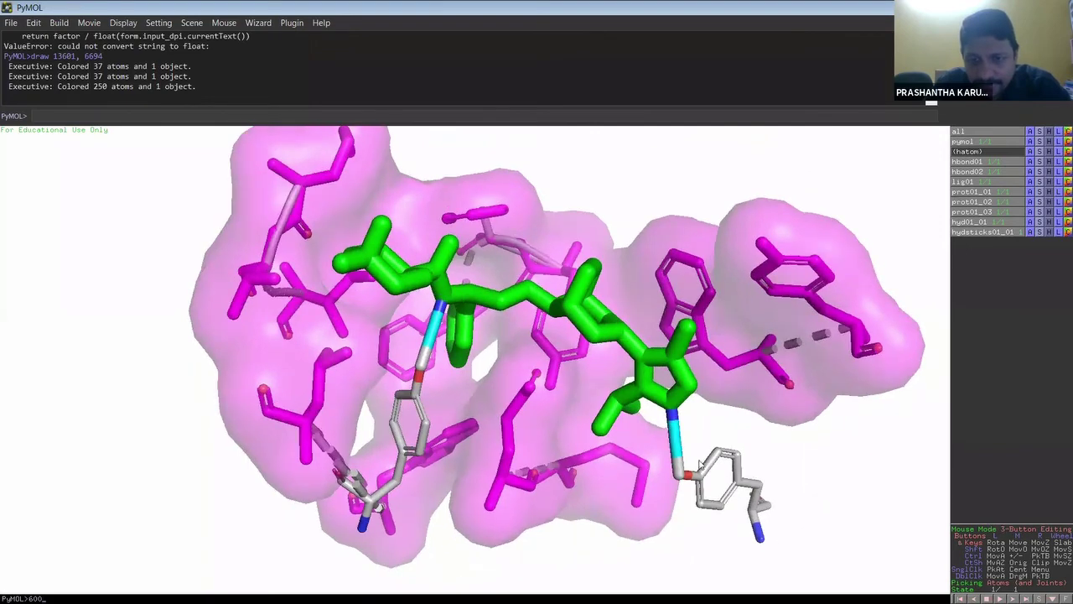
middle_click_drag(532, 539, 532, 531)
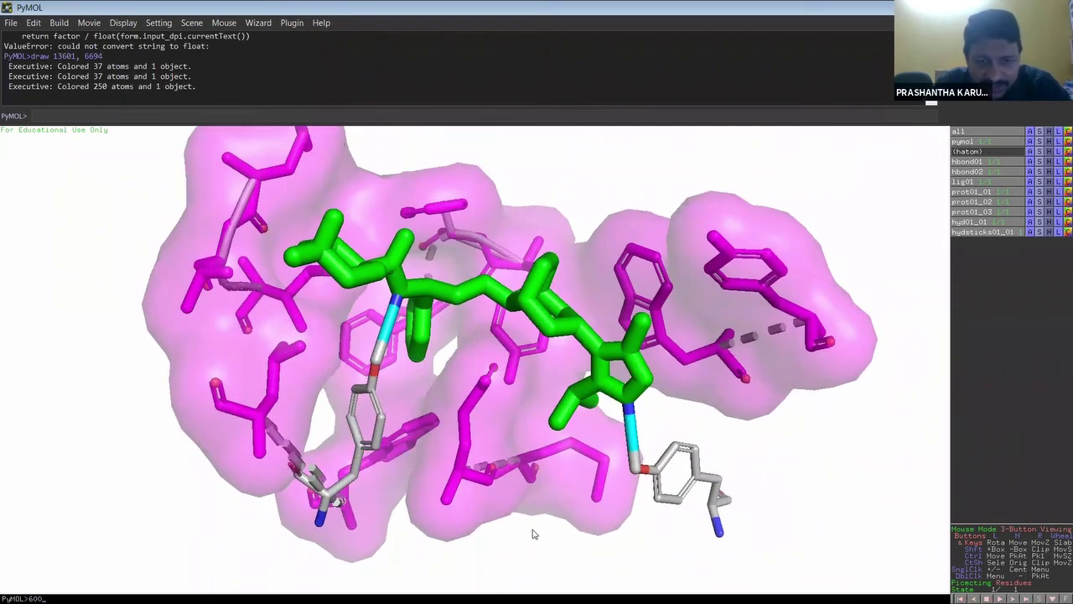
left_click_drag(494, 524, 508, 522)
left_click_drag(704, 520, 686, 510)
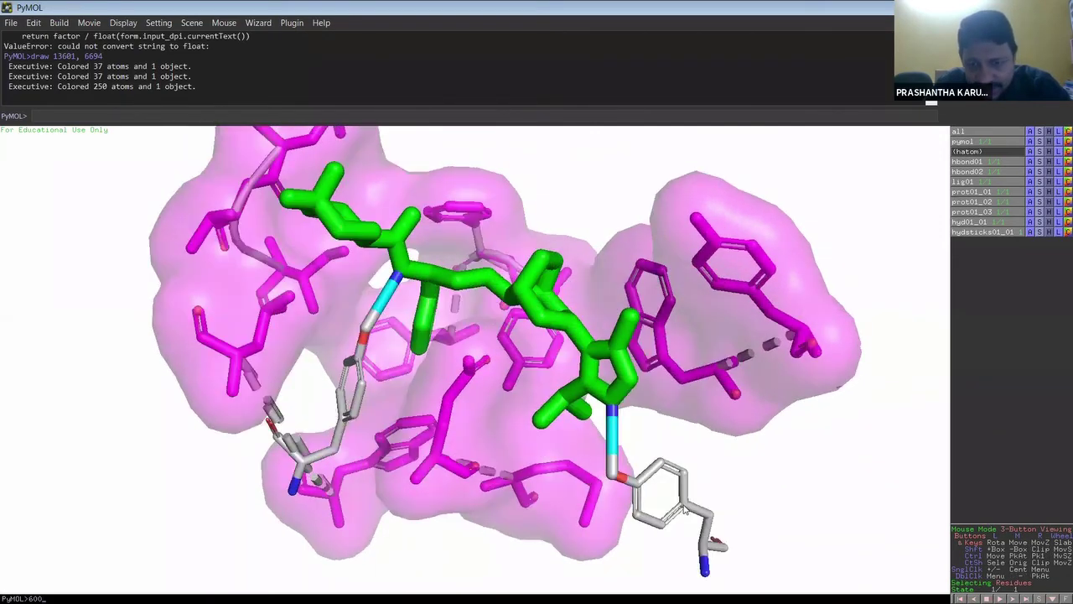
left_click(685, 512)
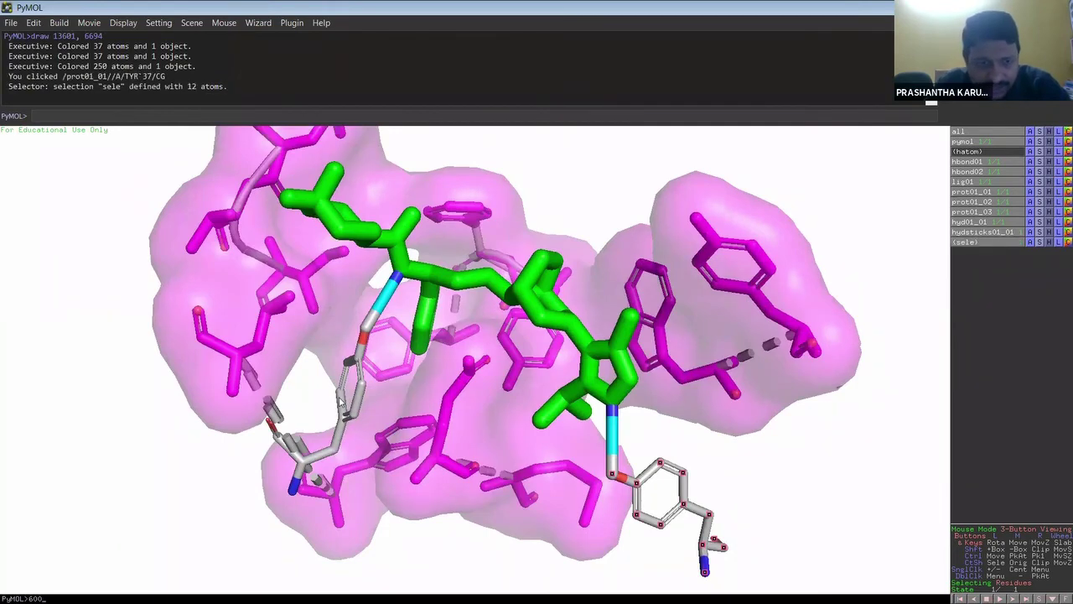
Step: Add Tyr251 to the selection and label both tyrosines by residue name
left_click(345, 427)
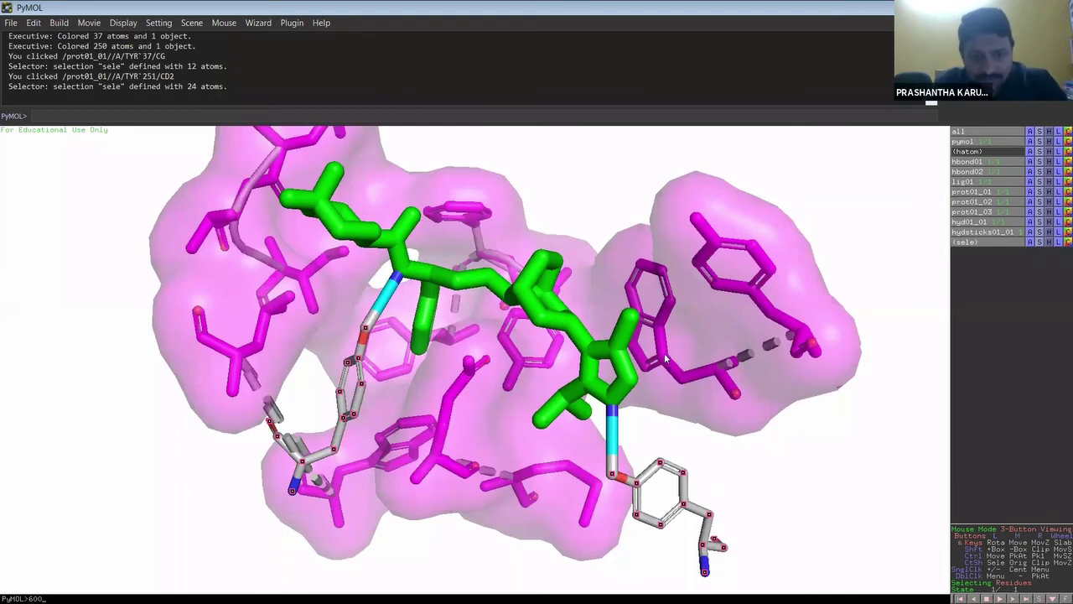
left_click(968, 243)
left_click(970, 242)
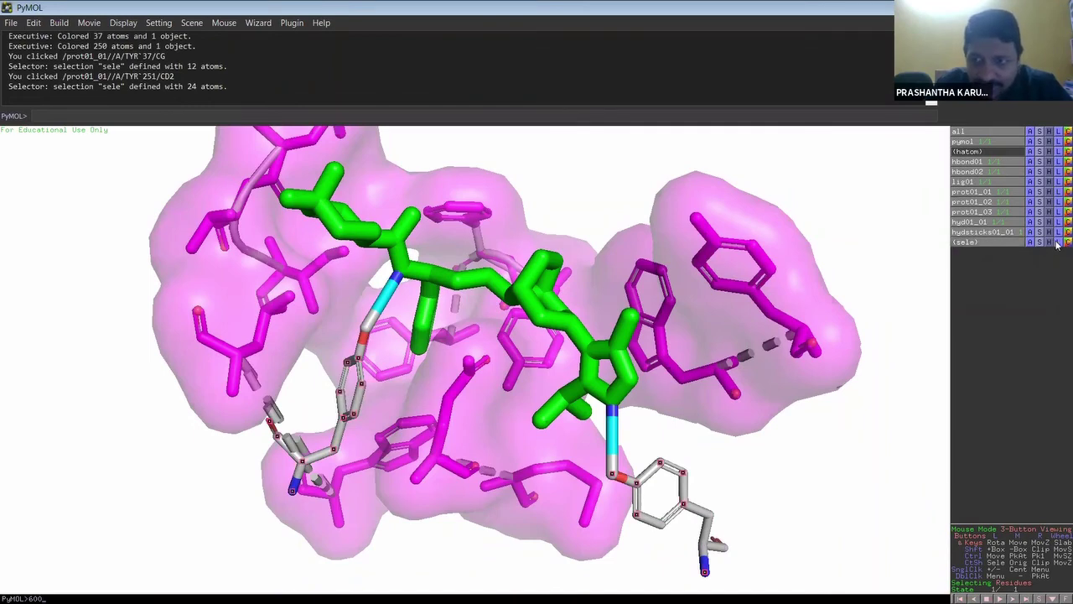
left_click(1057, 242)
left_click(998, 267)
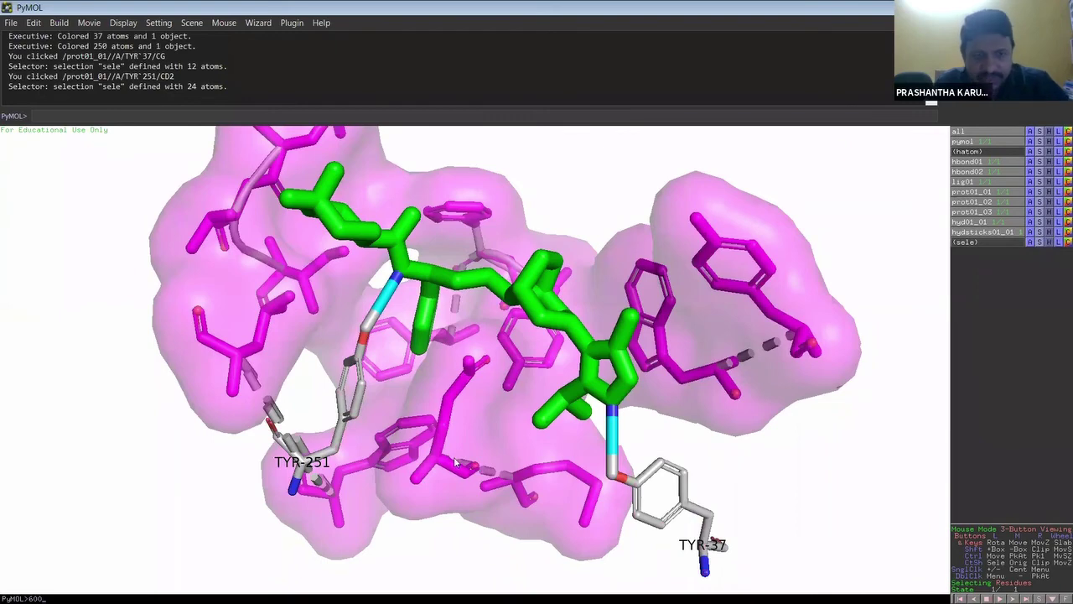
Step: Reposition the TYR-37 and TYR-251 labels in editing mode and pan the view slightly right
right_click_drag(718, 445, 677, 411)
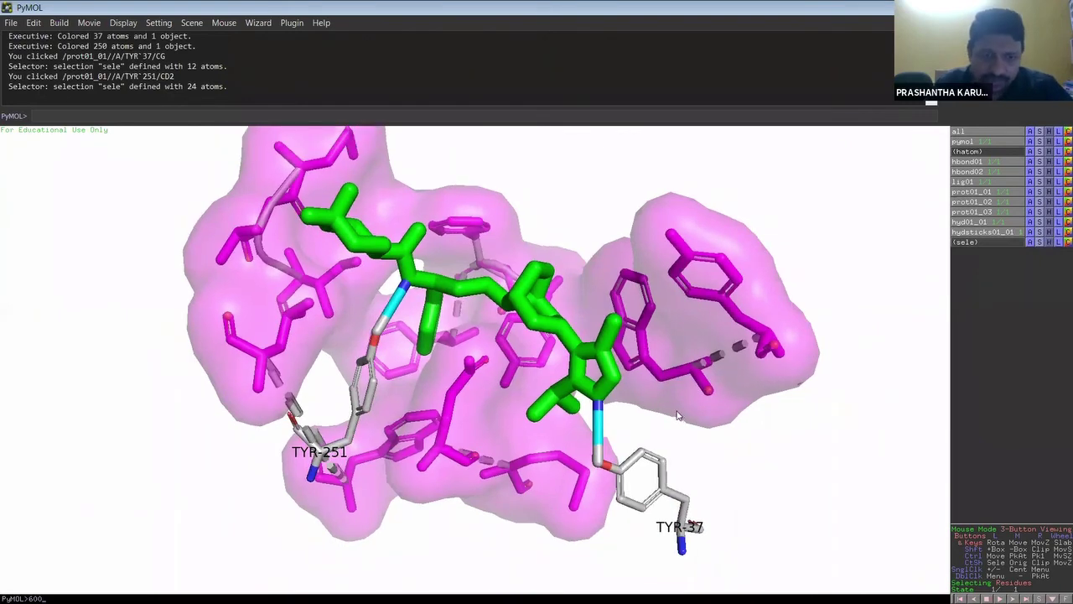
left_click_drag(675, 457, 730, 508)
left_click(1055, 535)
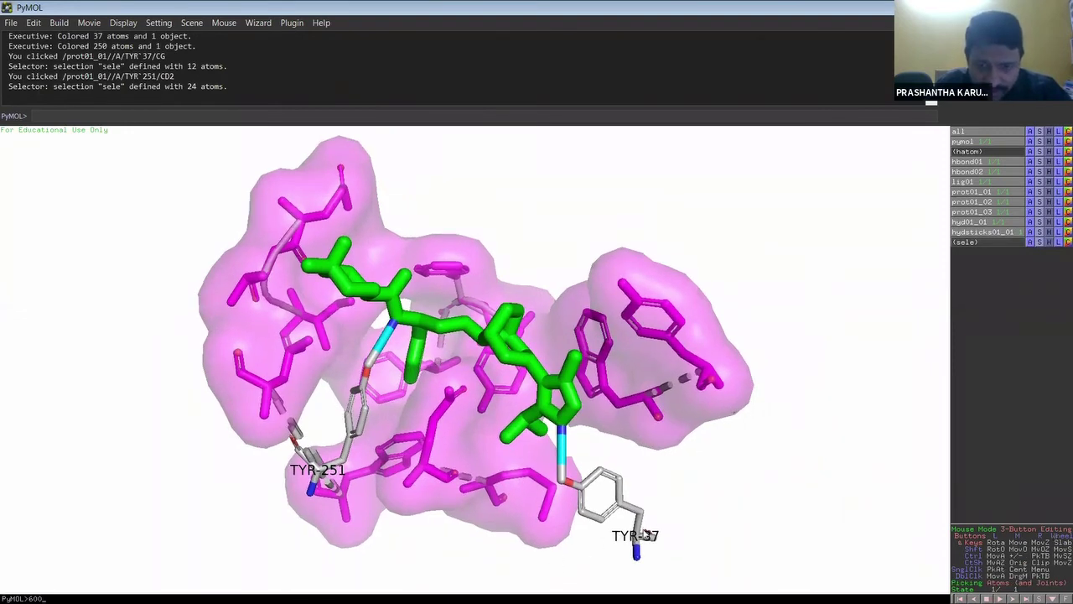
mouse_move(646, 534)
left_mouse_down("ctrl")
mouse_move(650, 519)
mouse_move(649, 532)
left_mouse_up("ctrl")
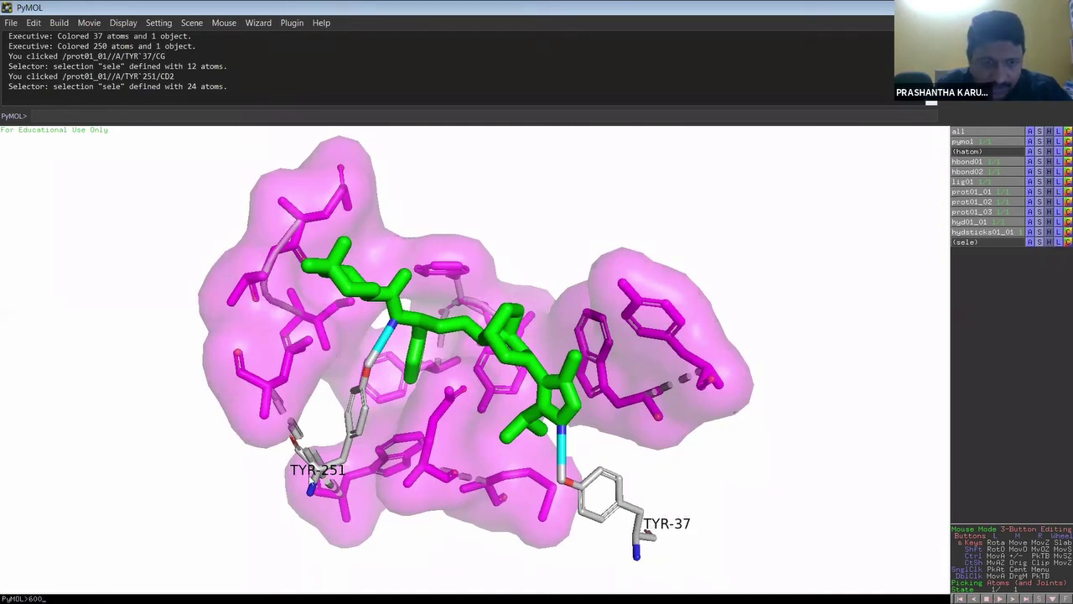
left_click_drag(302, 476, 258, 475, "ctrl")
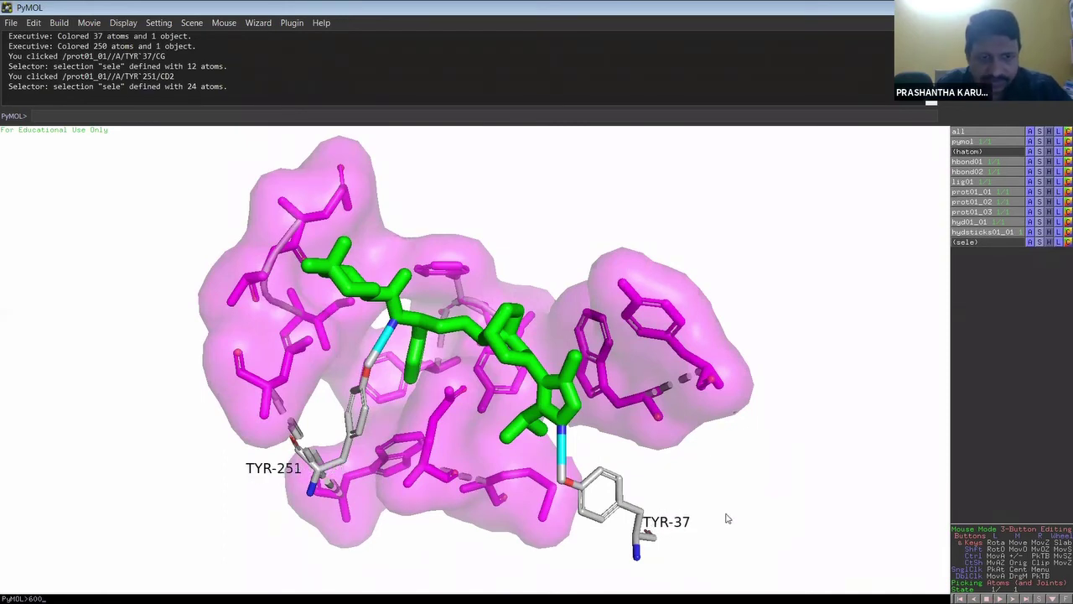
right_click_drag(750, 441, 719, 447)
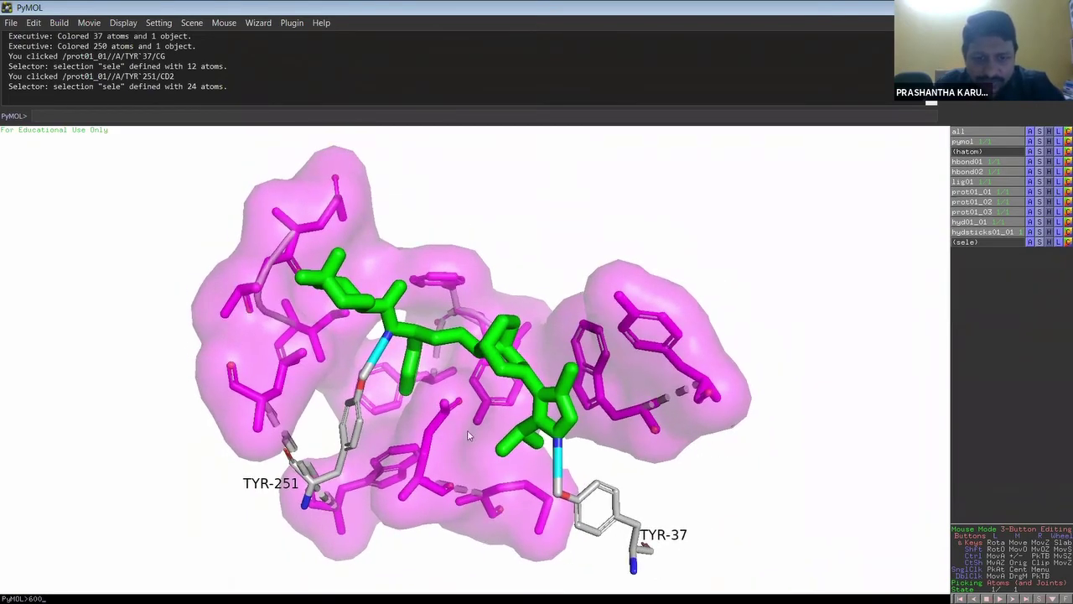
middle_click(392, 344)
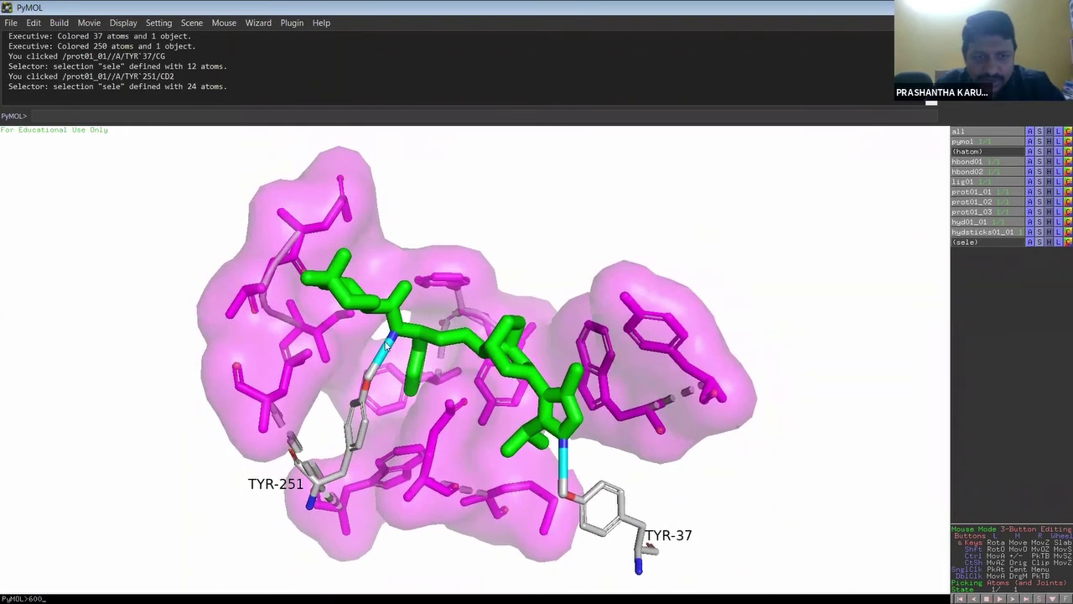
left_click(978, 155)
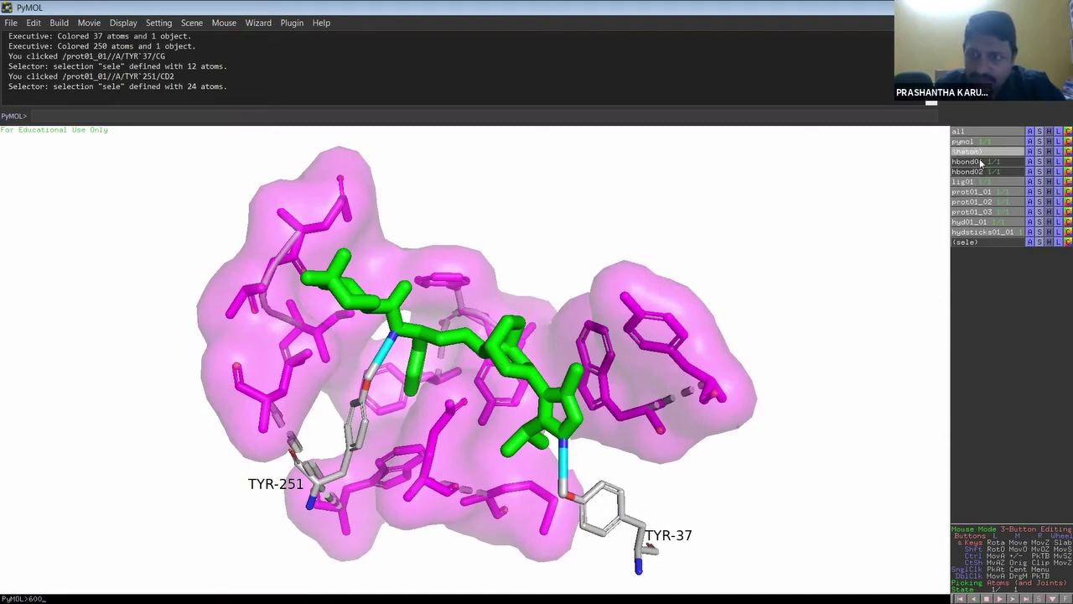
left_click(977, 155)
left_click(976, 155)
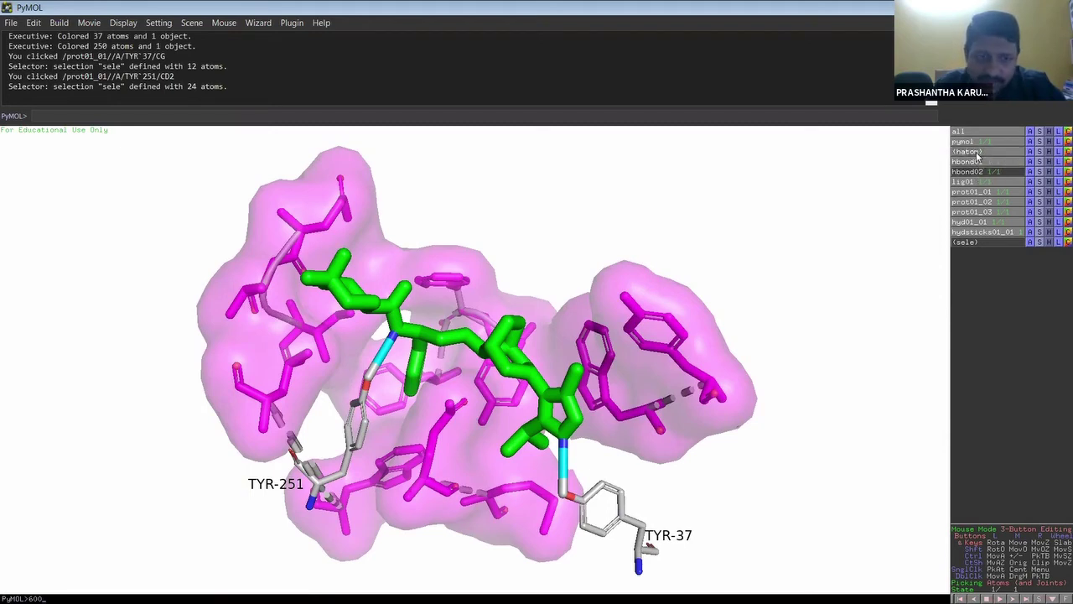
left_click(976, 156)
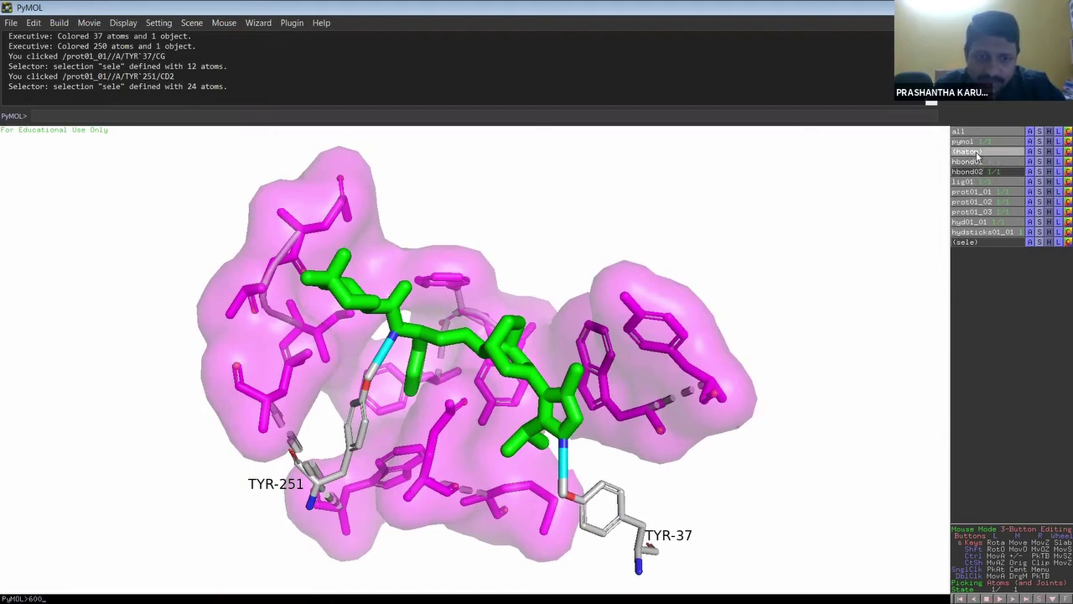
left_click(1040, 171)
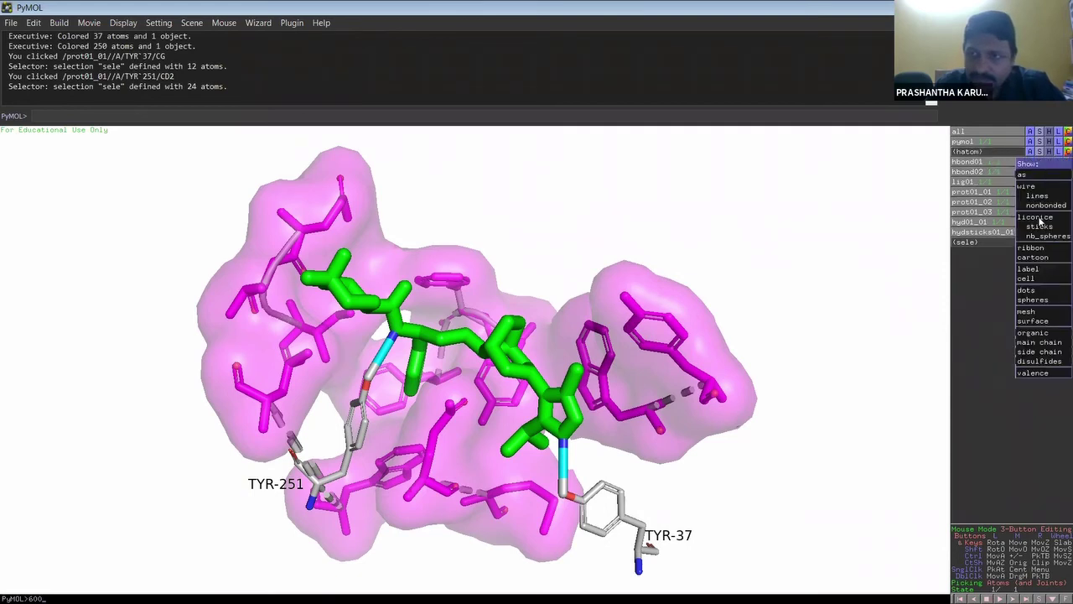
left_click(991, 178)
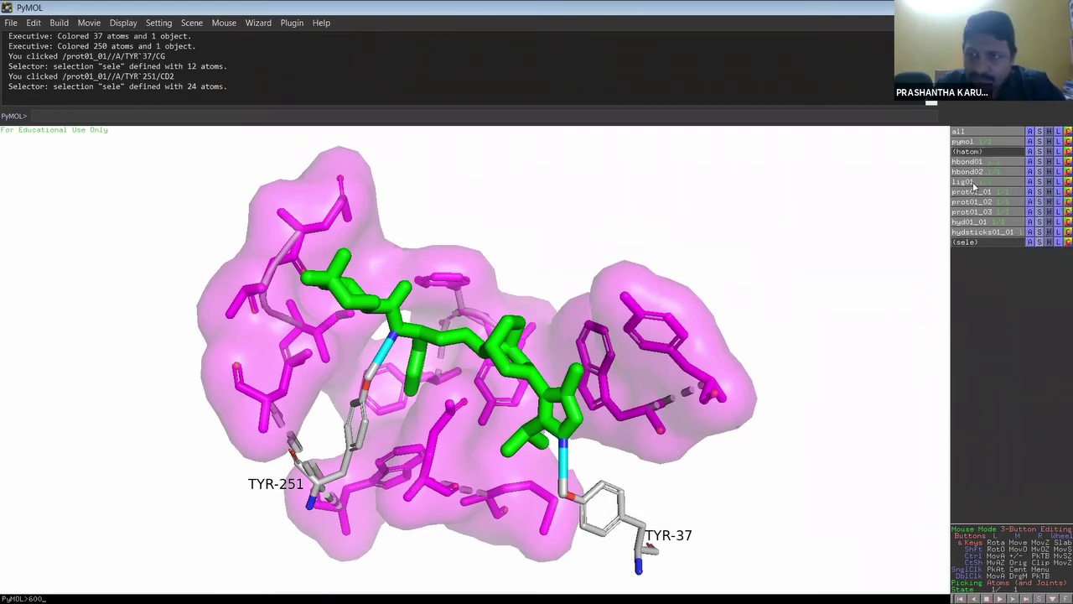
left_click(973, 184)
left_click(974, 184)
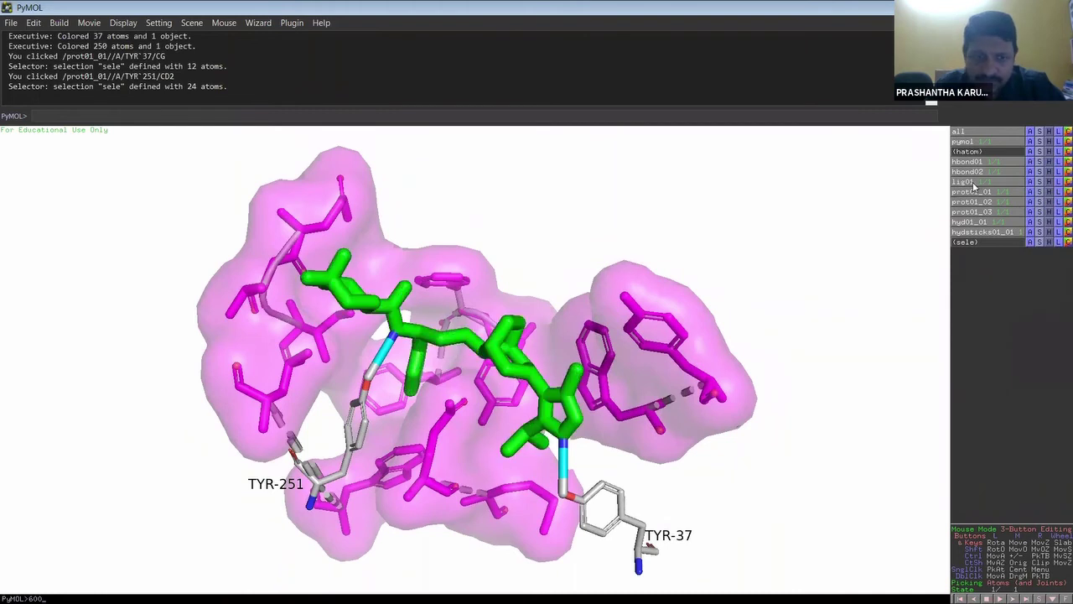
left_click(972, 161)
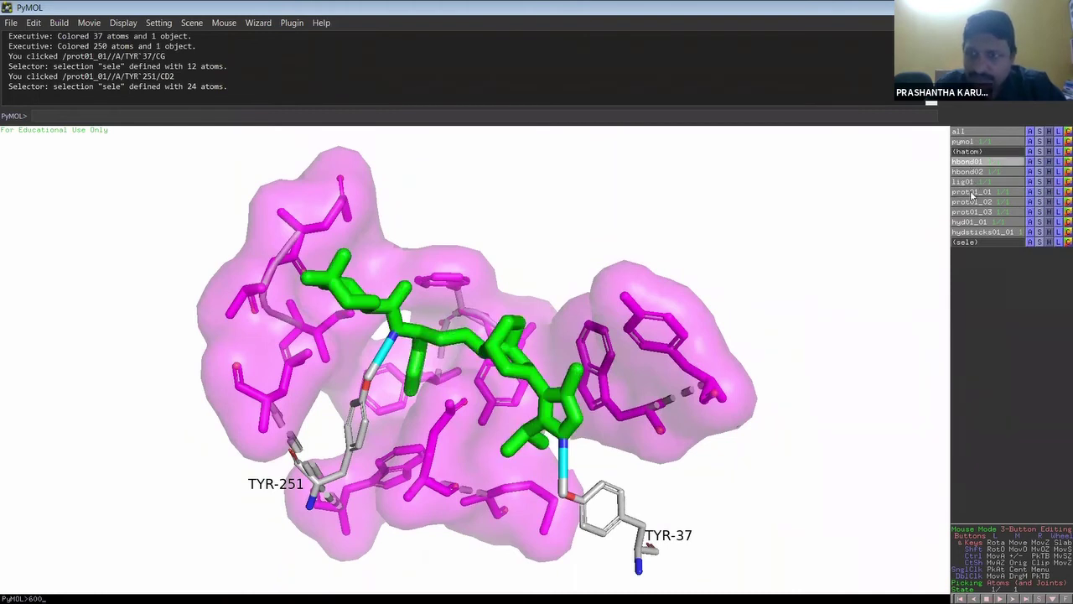
left_click(972, 192)
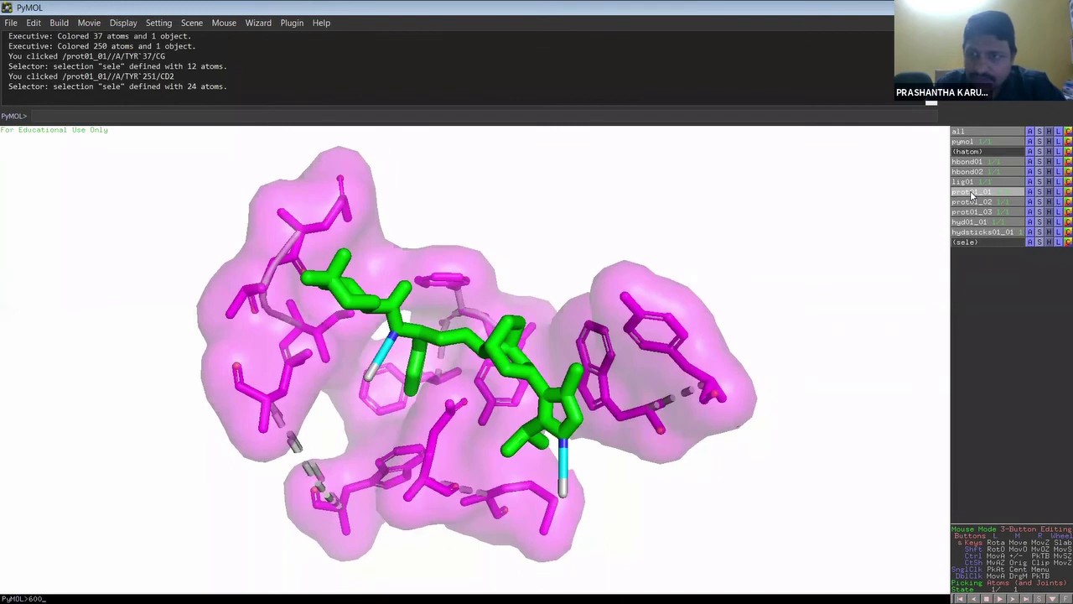
left_click(973, 193)
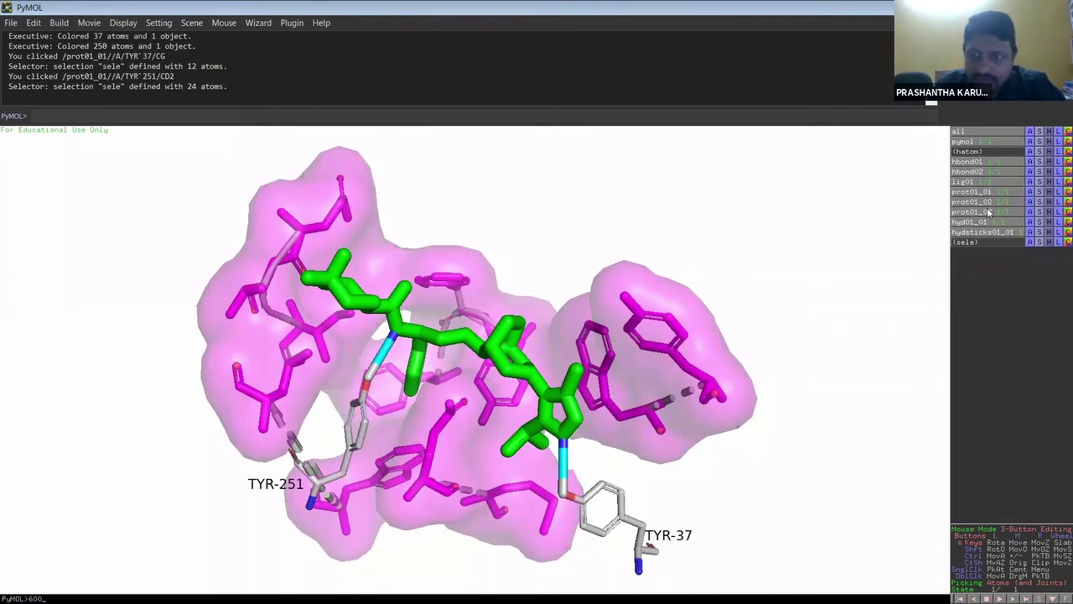
left_click(977, 212)
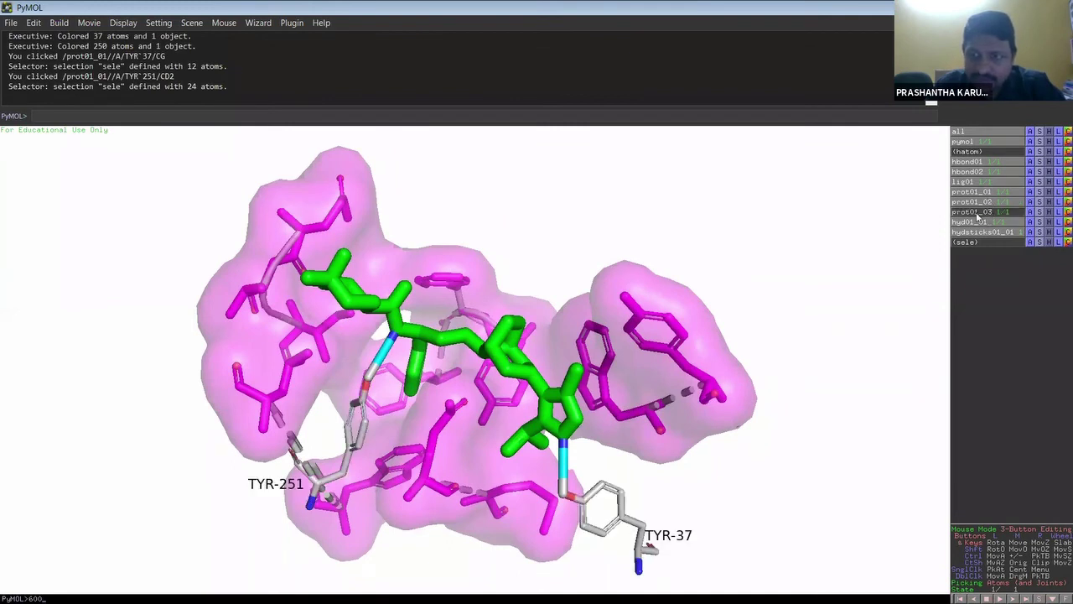
left_click(1057, 162)
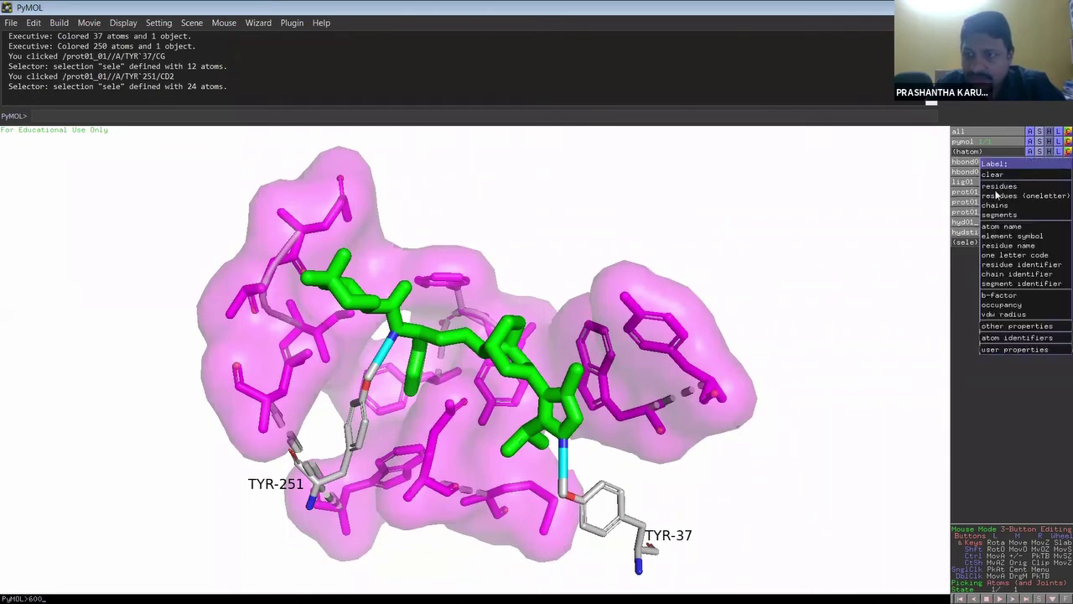
left_click(996, 192)
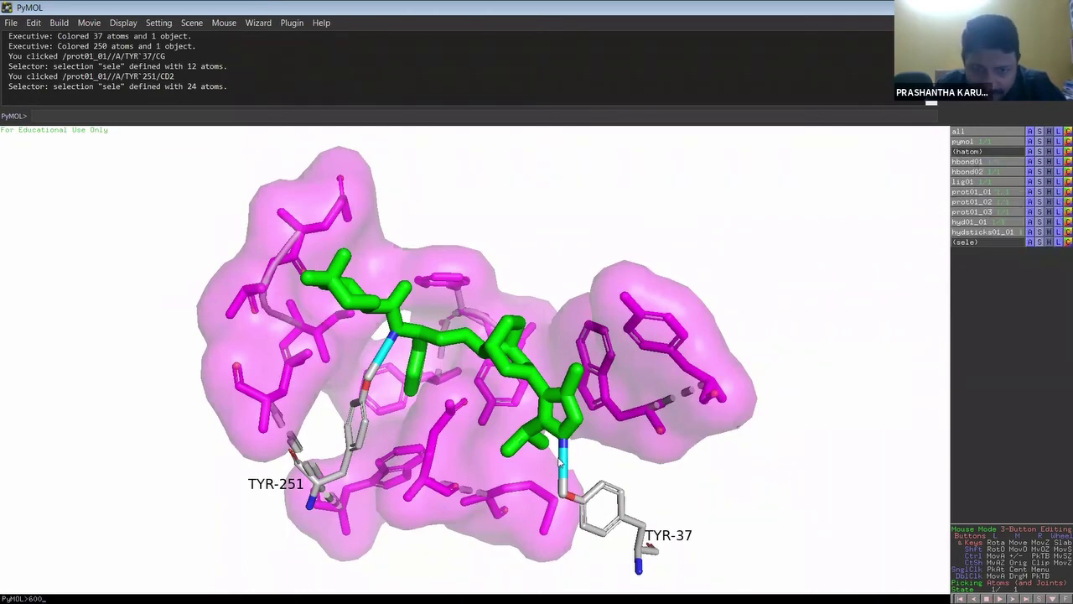
Step: Pick the hydrogen-bond links to TYR-37 and TYR-251 into one selection, leaving labels unchanged
left_click(598, 467)
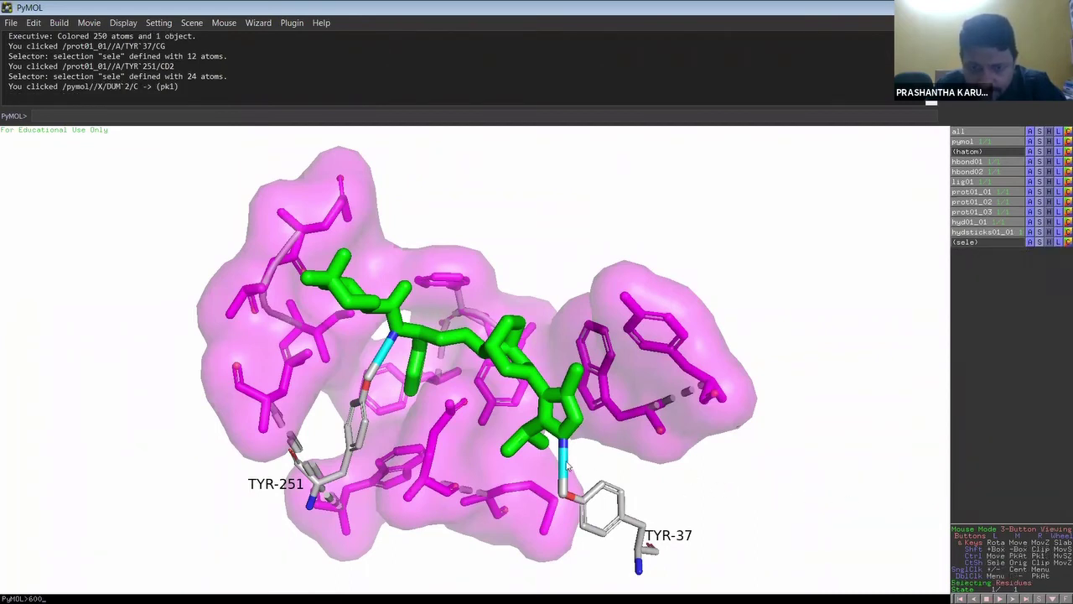
left_click(566, 467)
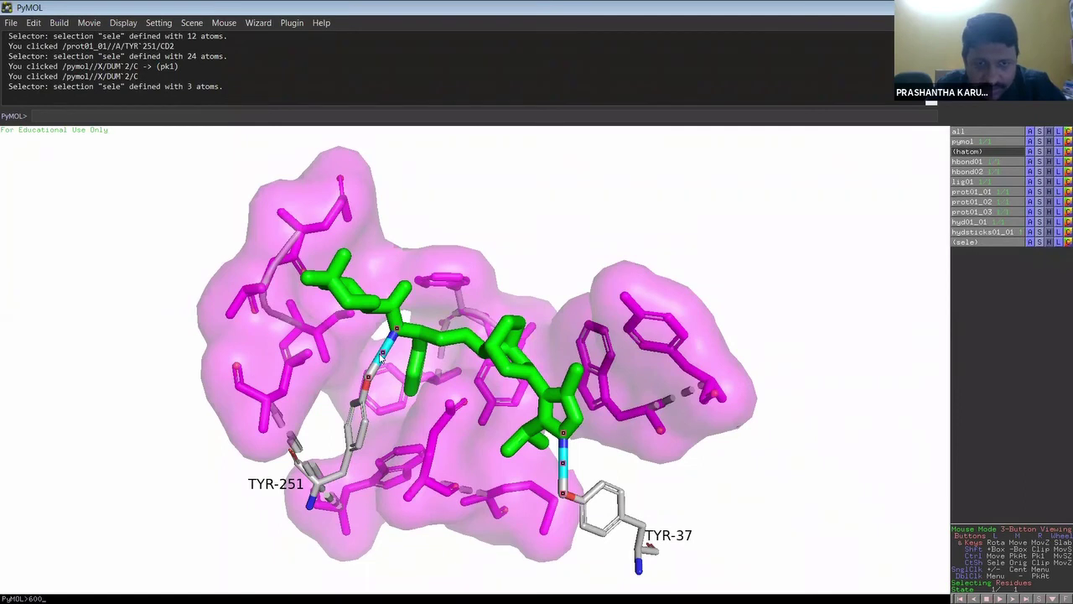
left_click(382, 356)
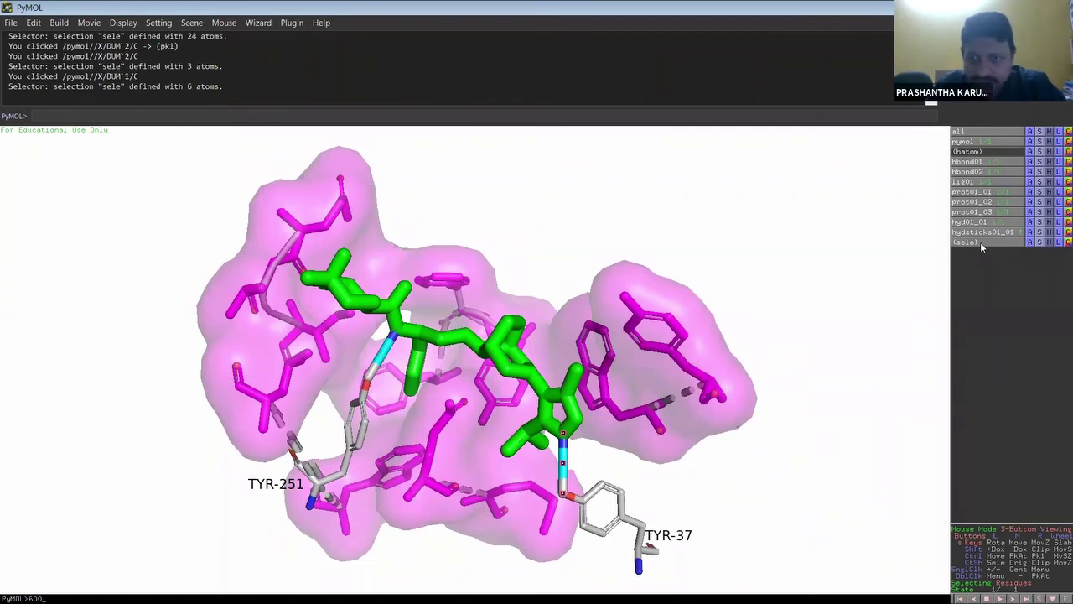
left_click(1058, 242)
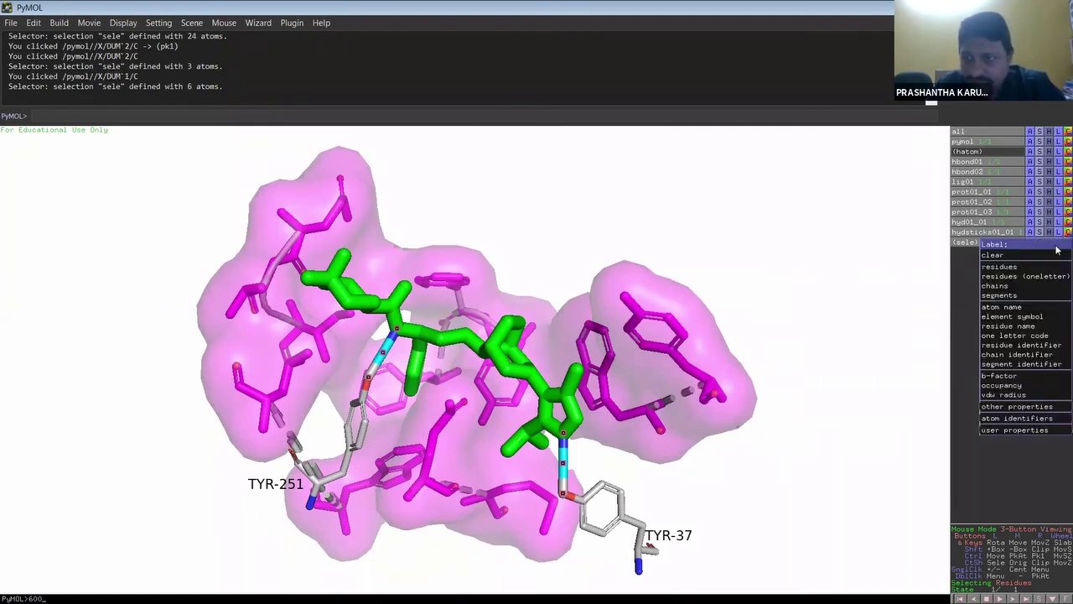
left_click(1012, 273)
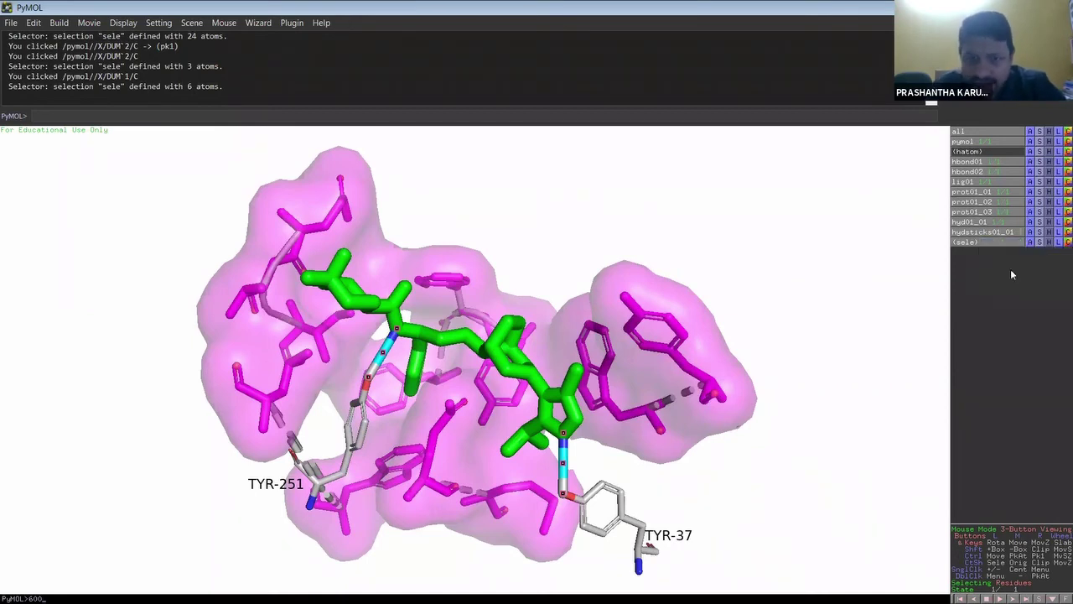
left_click(1058, 243)
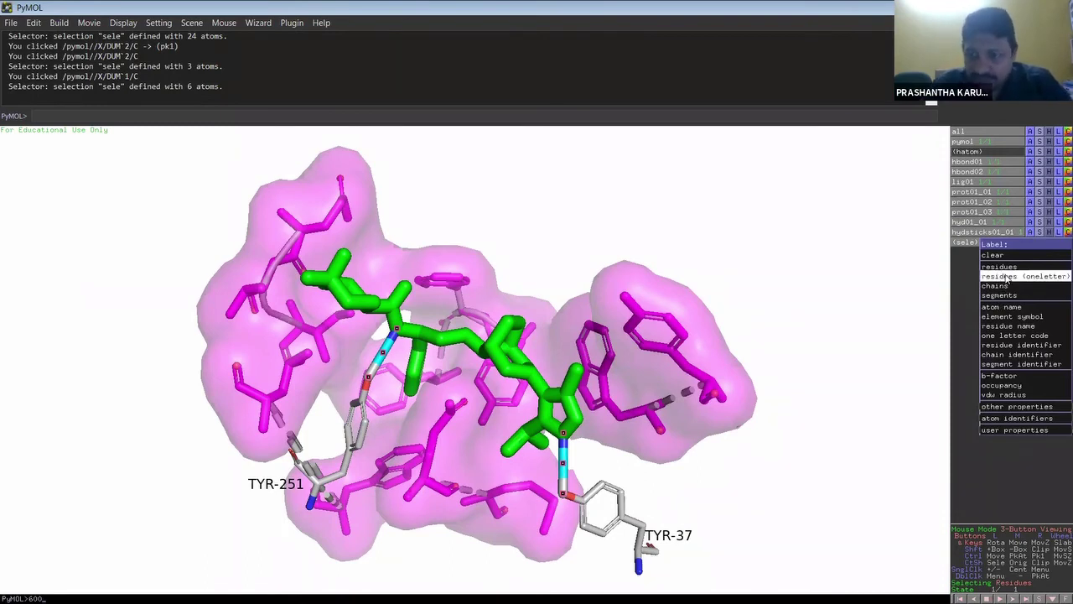
left_click(694, 430)
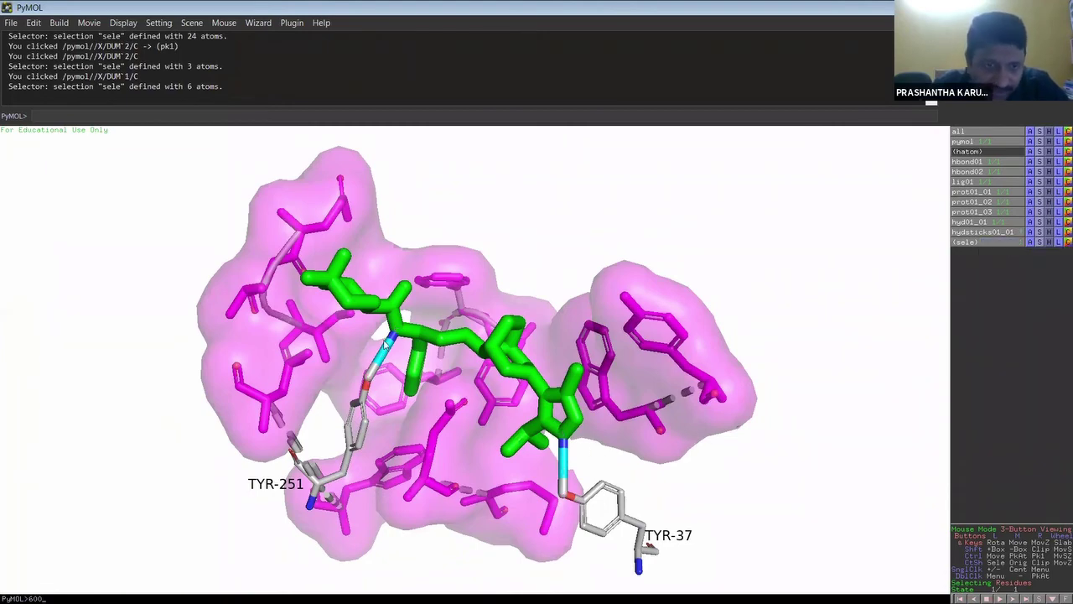
Step: Zoom closer on the ligand and re-enable the hydrogen-bond selection, trying its hide options
right_click_drag(424, 390, 455, 445)
right_click_drag(325, 308, 307, 331)
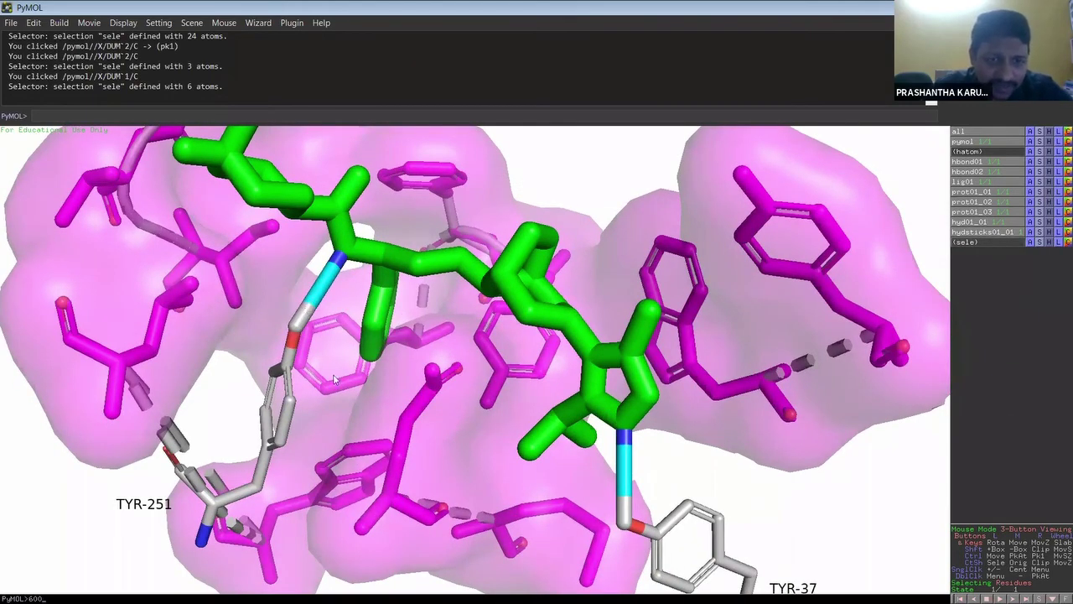
left_click_drag(336, 380, 371, 387)
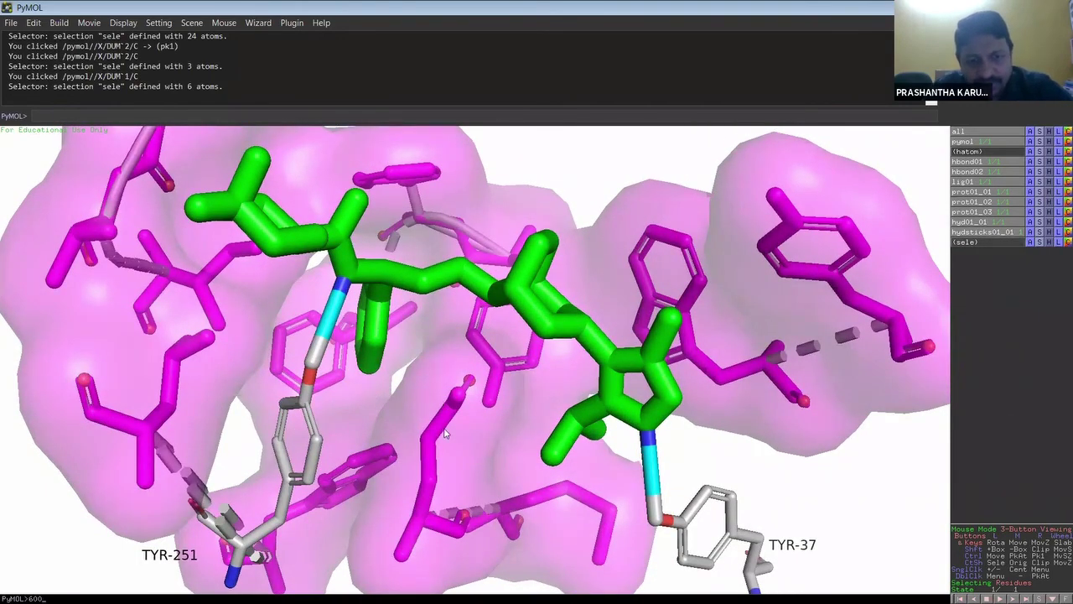
right_click_drag(399, 422, 389, 404)
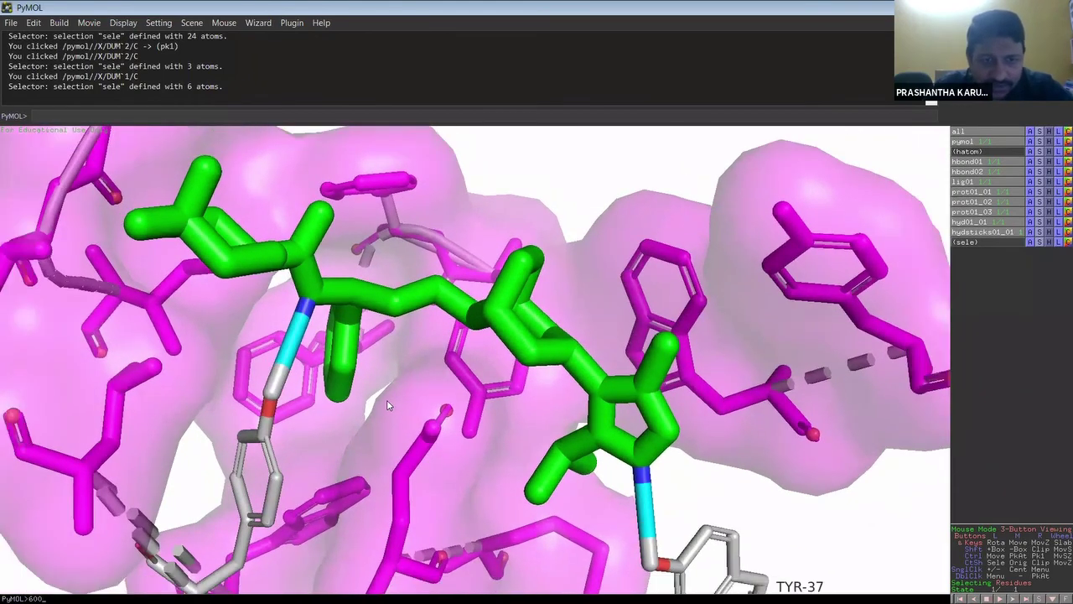
left_click(964, 243)
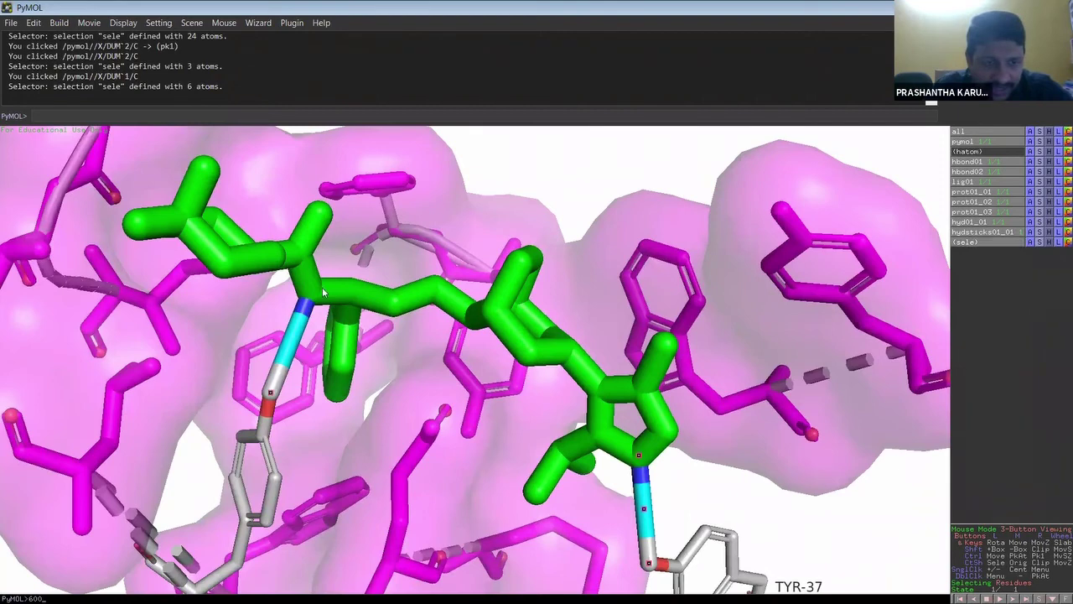
left_click(1049, 244)
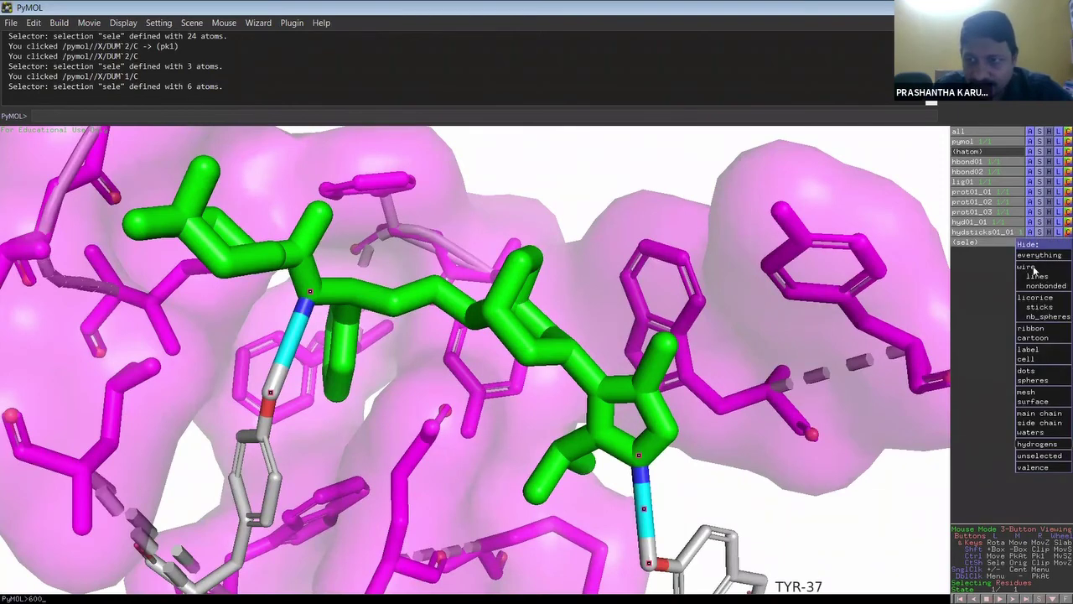
left_click(973, 243)
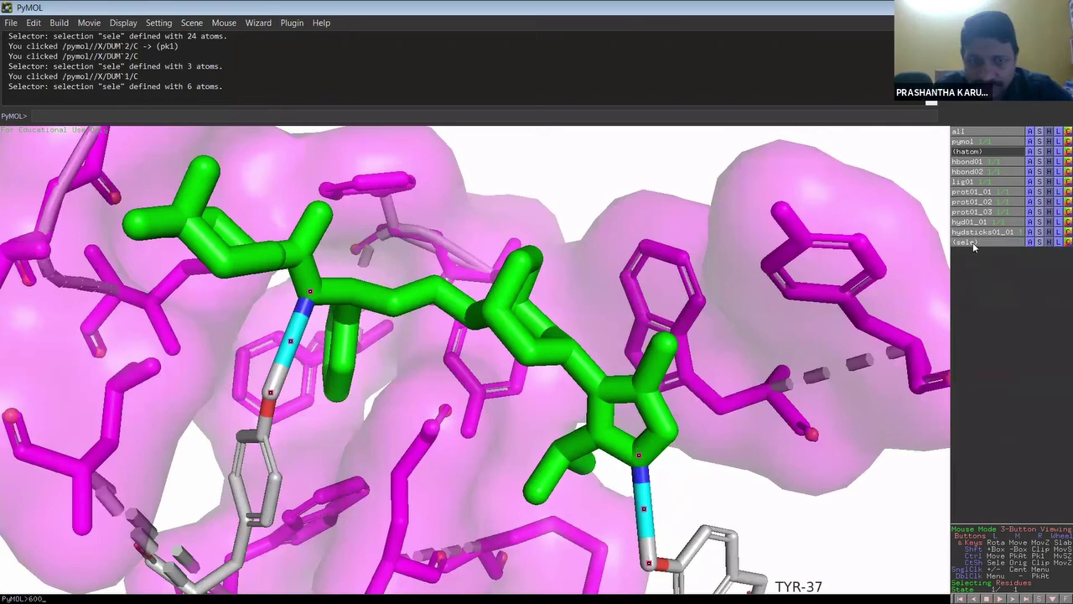
left_click(1048, 244)
left_click(1038, 263)
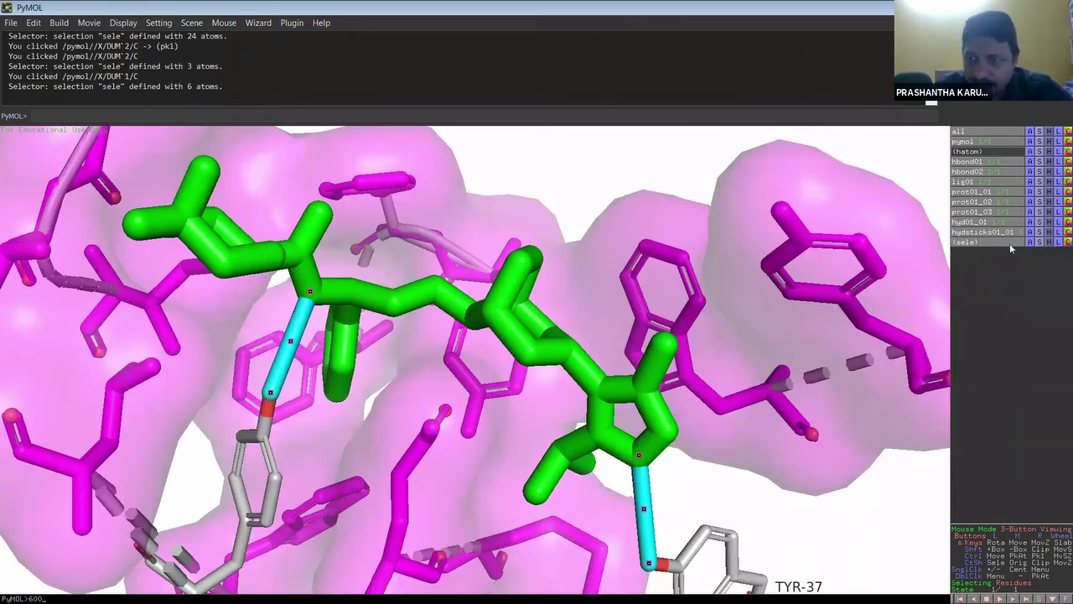
Step: Hide the sticks of the hydrogen-bond selection
left_click(1009, 244)
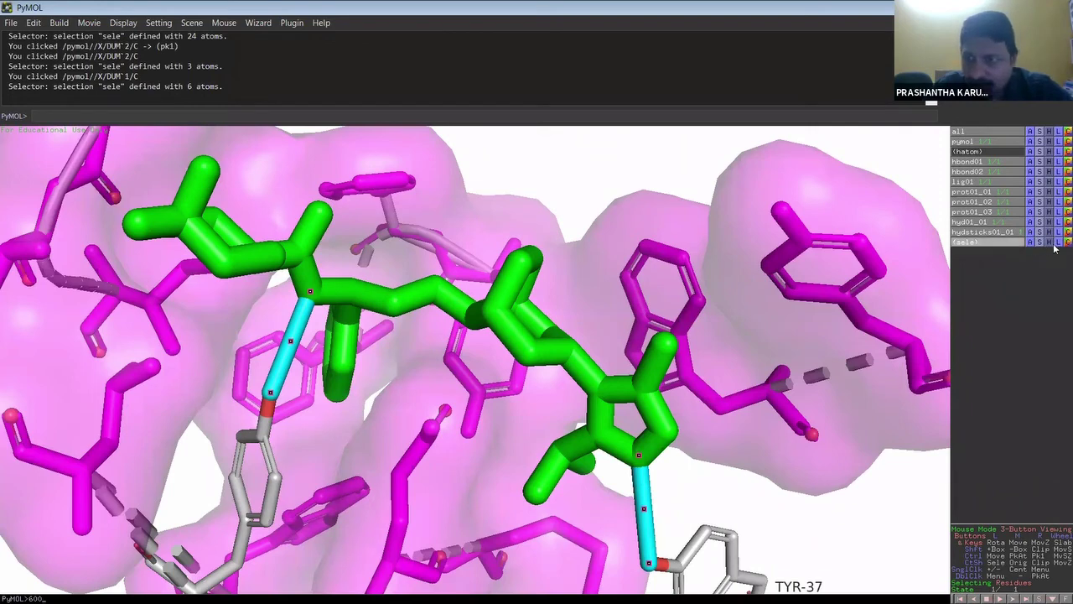
left_click(1047, 243)
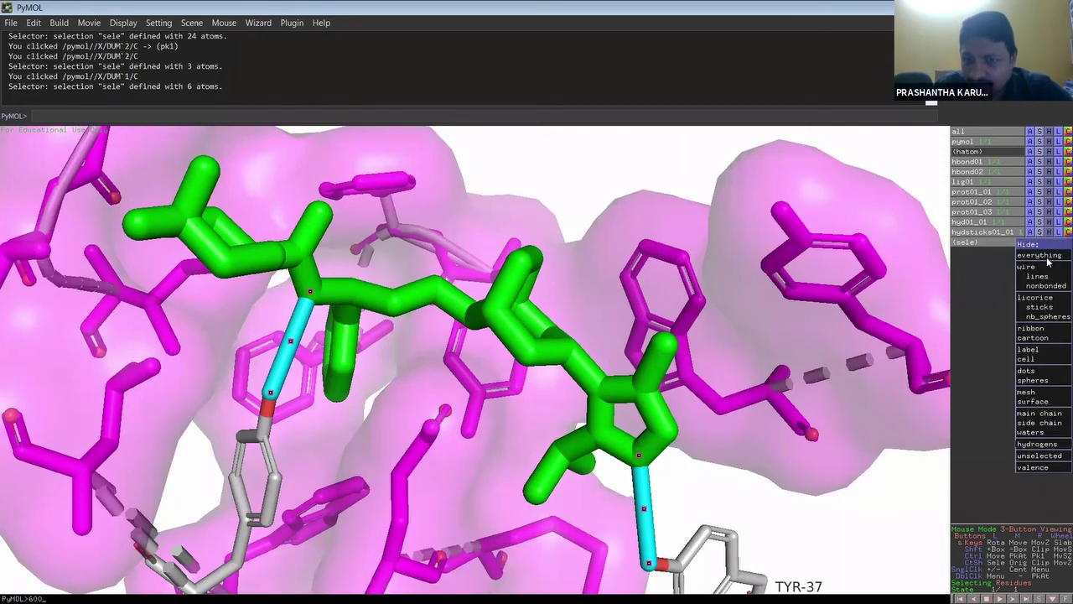
left_click(1047, 256)
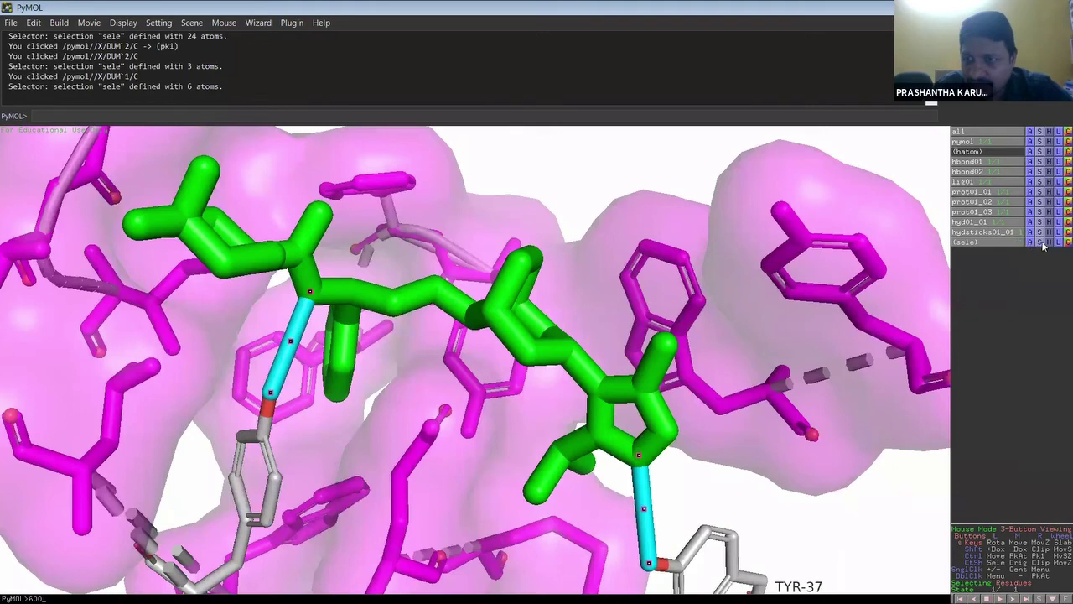
left_click(1047, 243)
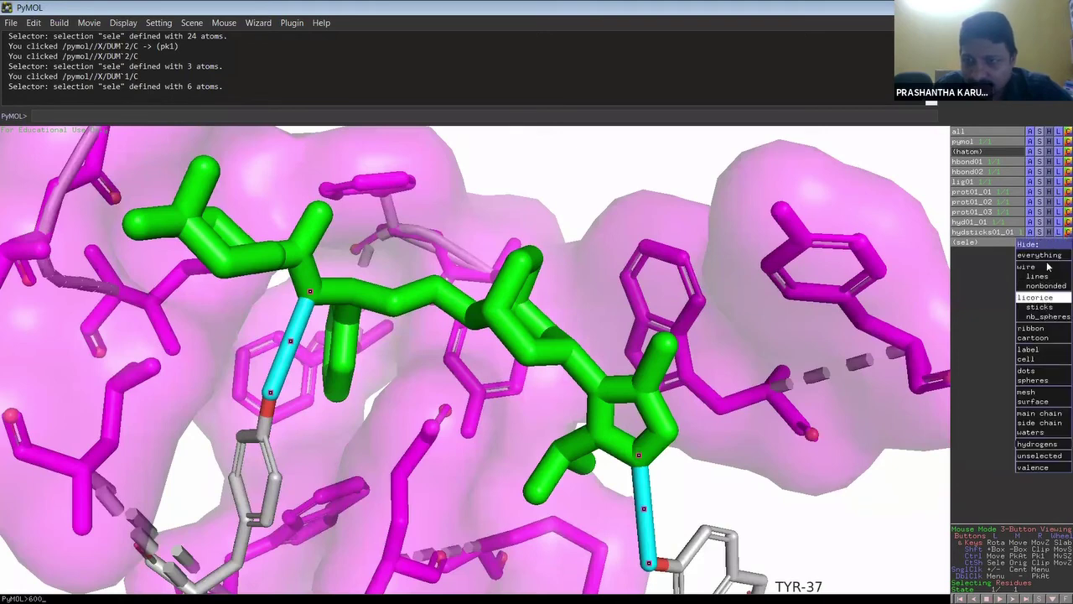
left_click(1040, 307)
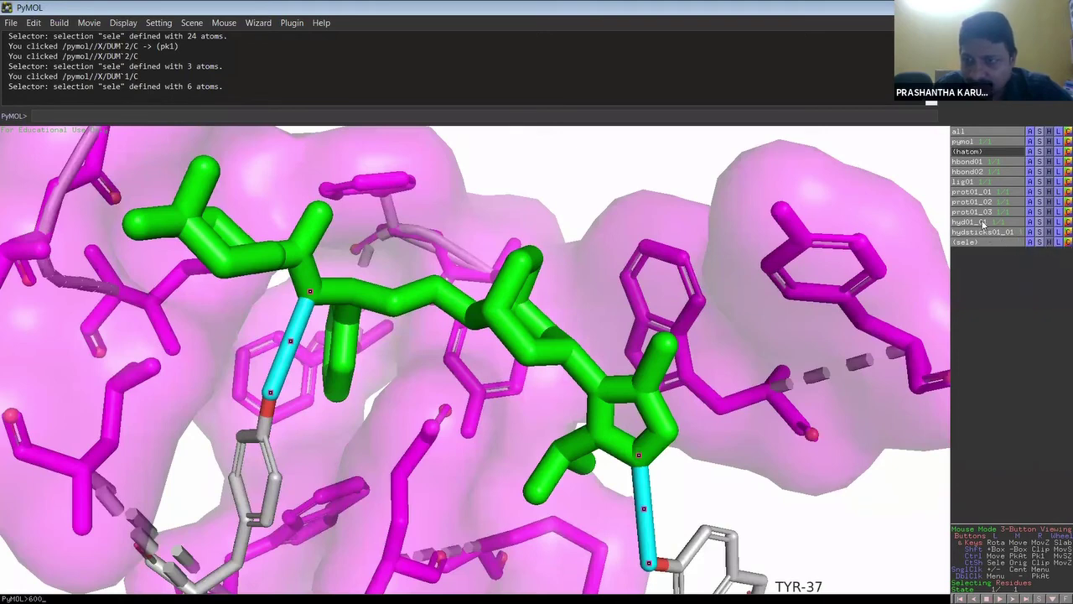
Step: Toggle the hbond01 and hbond02 objects until both cyan bond sticks are hidden
left_click(987, 172)
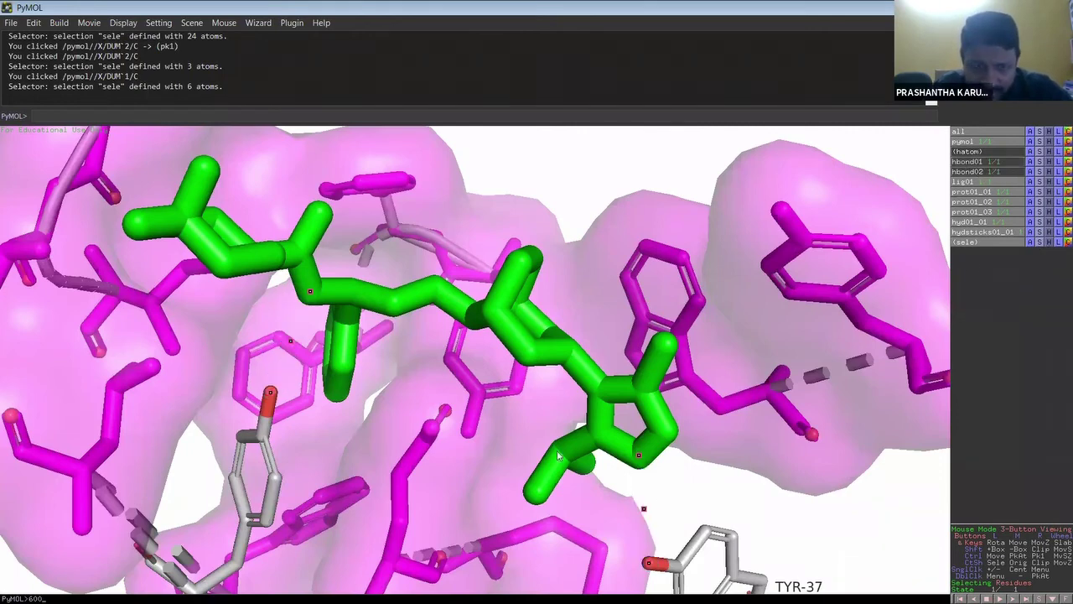
left_click(973, 172)
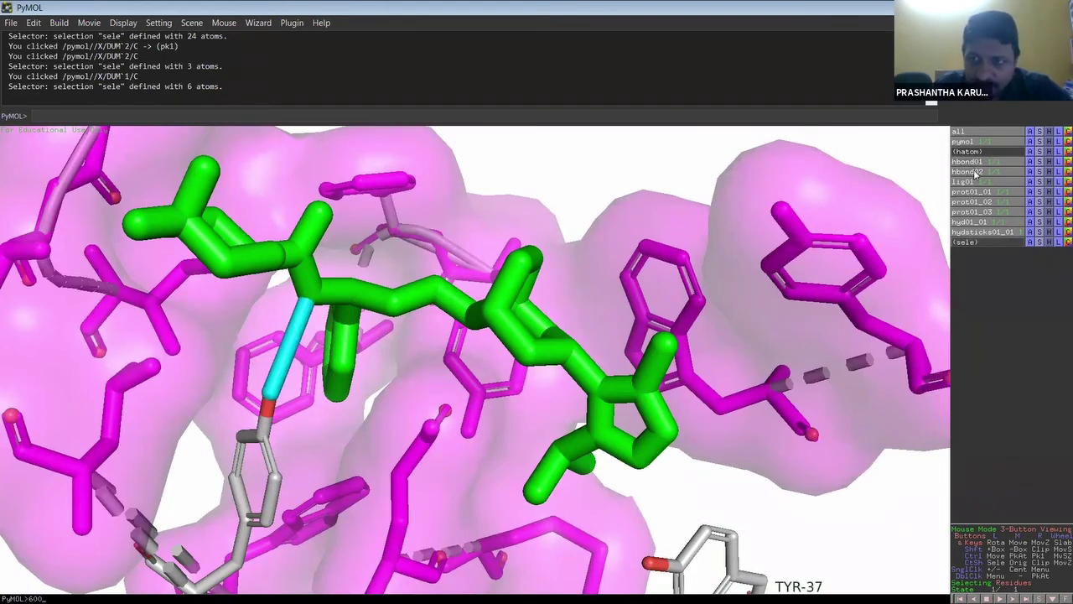
left_click(970, 172)
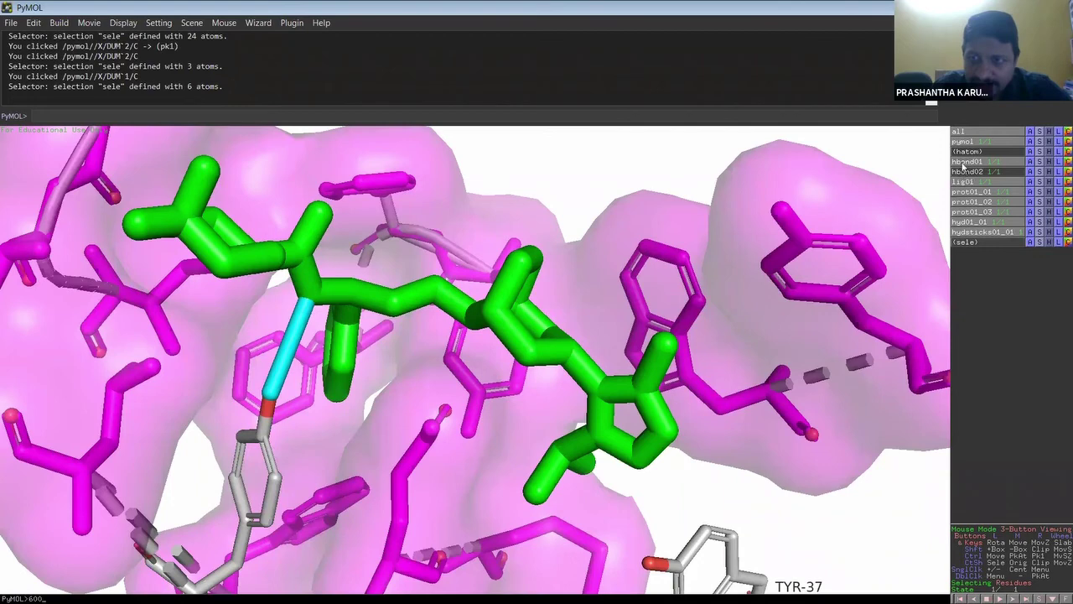
left_click(964, 163)
left_click(968, 172)
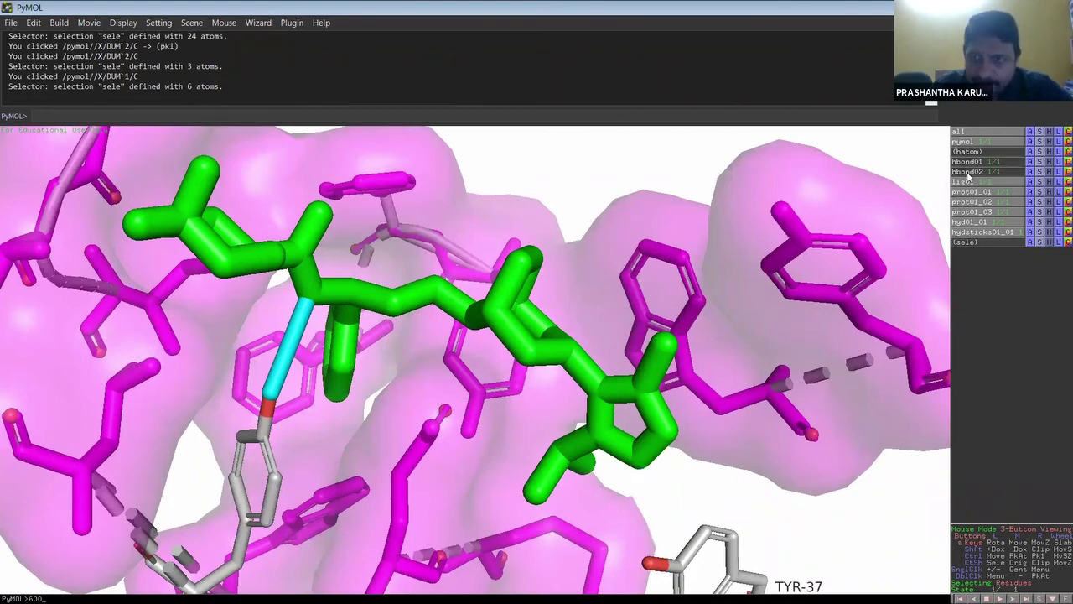
left_click(968, 172)
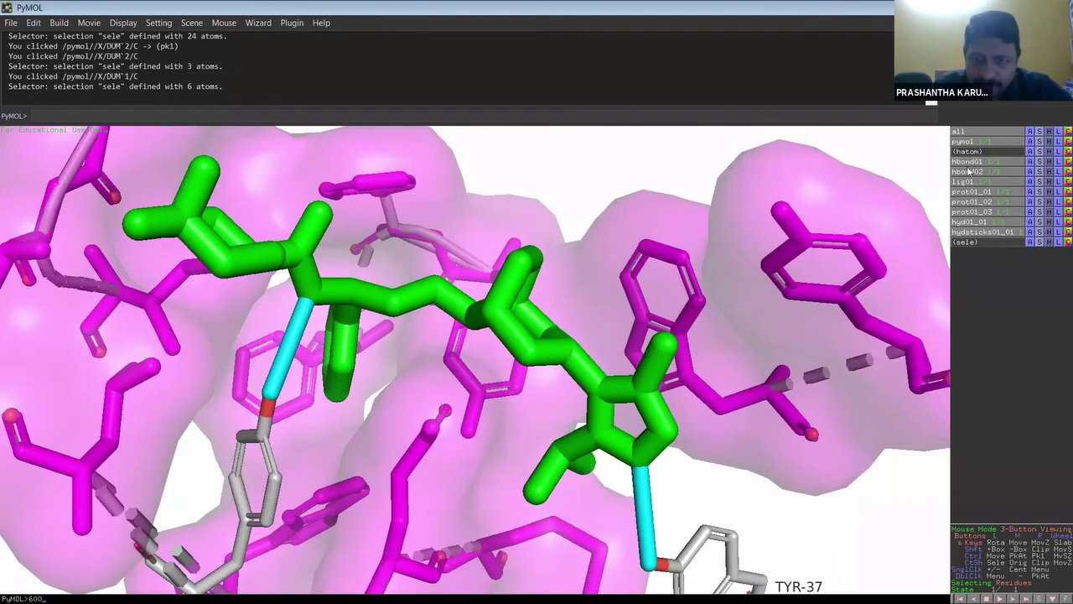
left_click(968, 172)
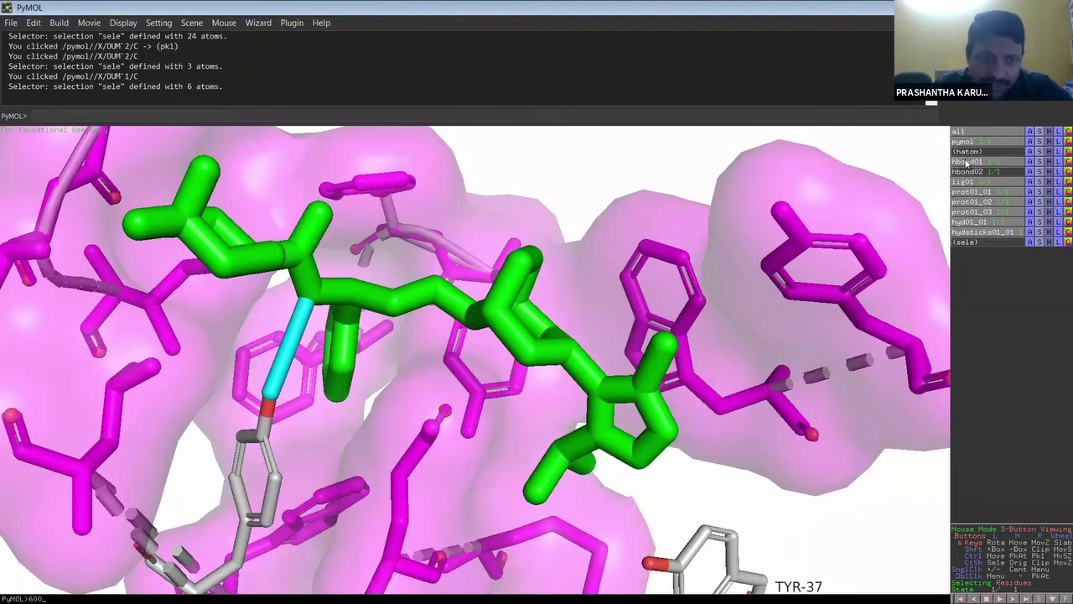
left_click(966, 162)
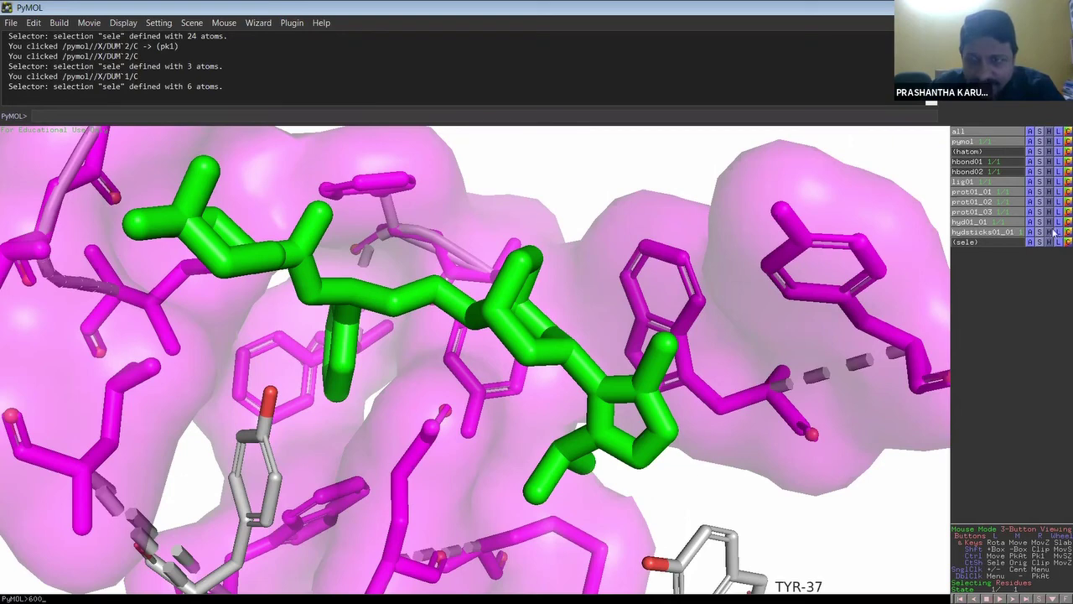
Step: Re-enable hbond01 and launch the Measurement wizard with its mode set to Distances
left_click(992, 161)
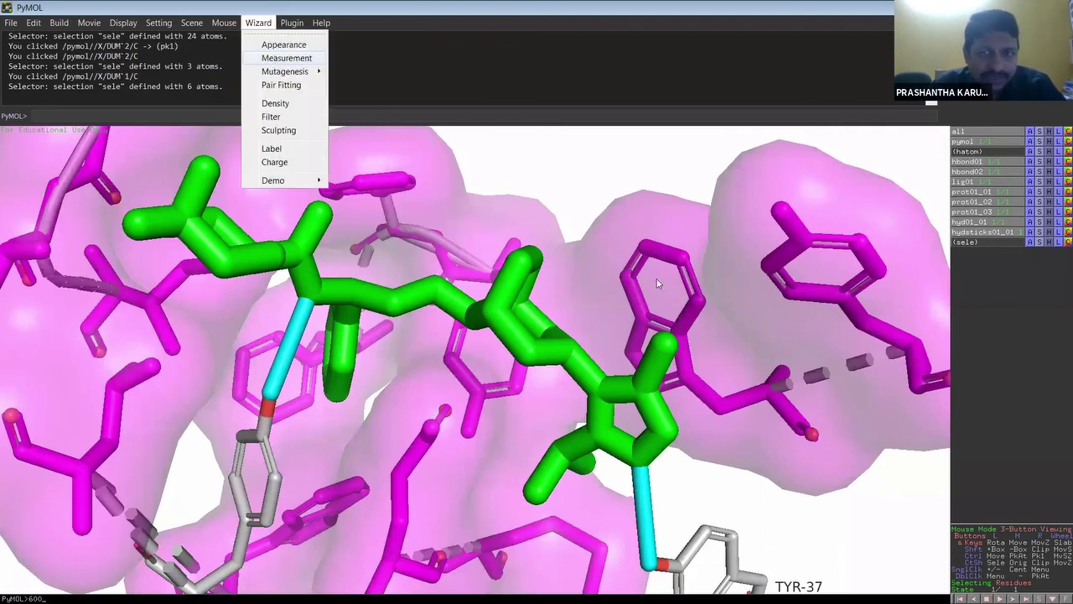
left_click(273, 58)
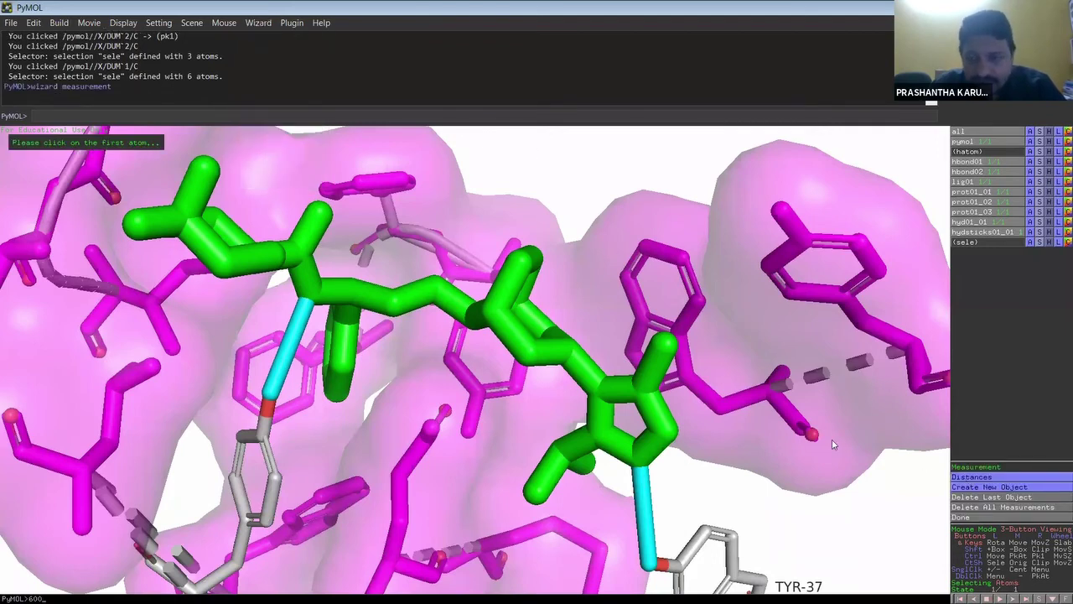
left_click(970, 493)
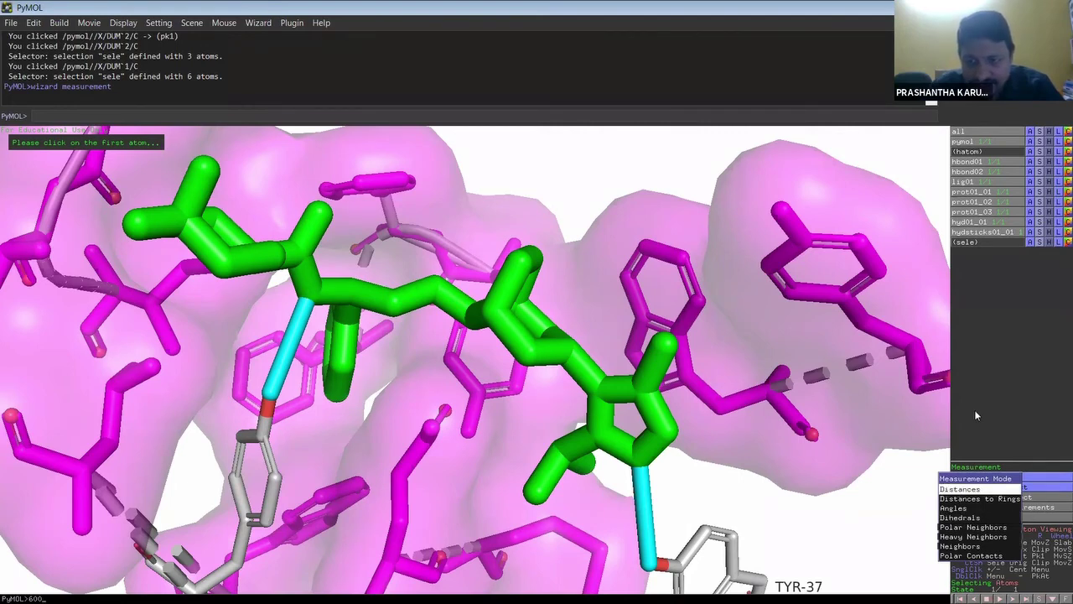
left_click(979, 518)
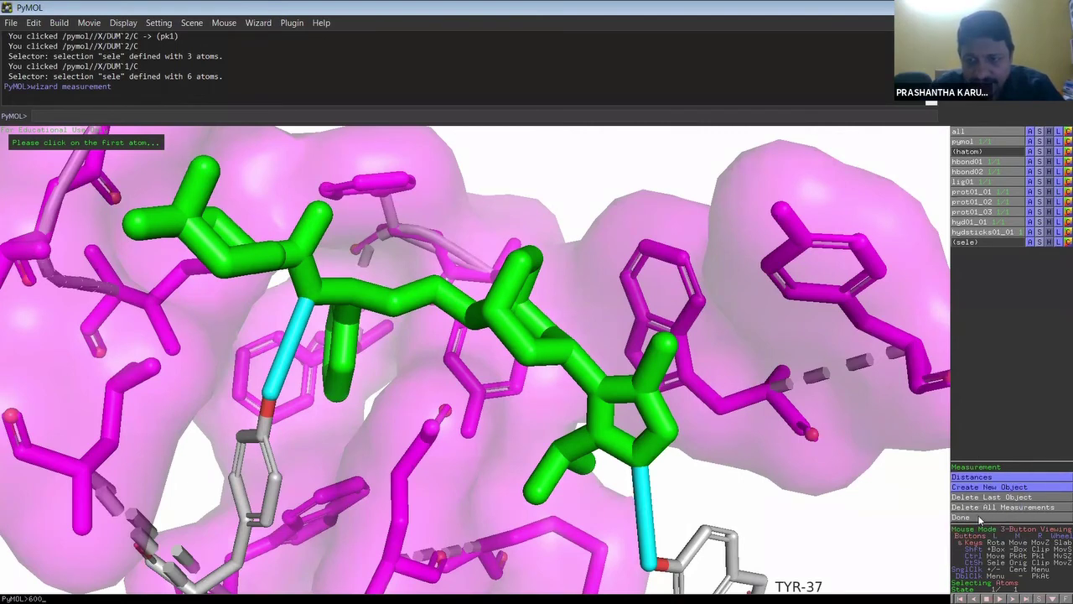
left_click(265, 24)
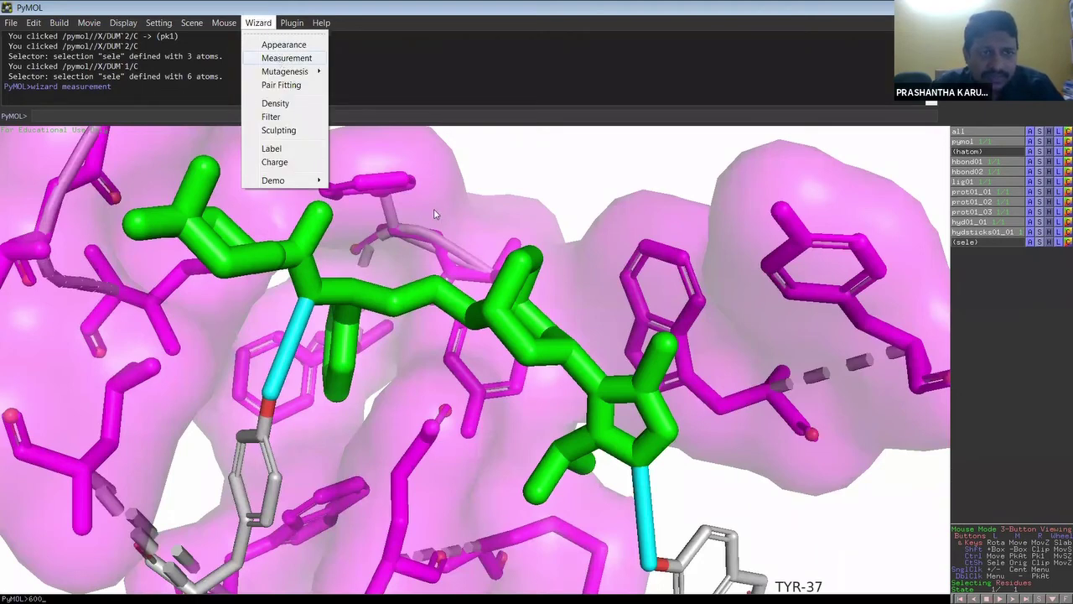
key("Return")
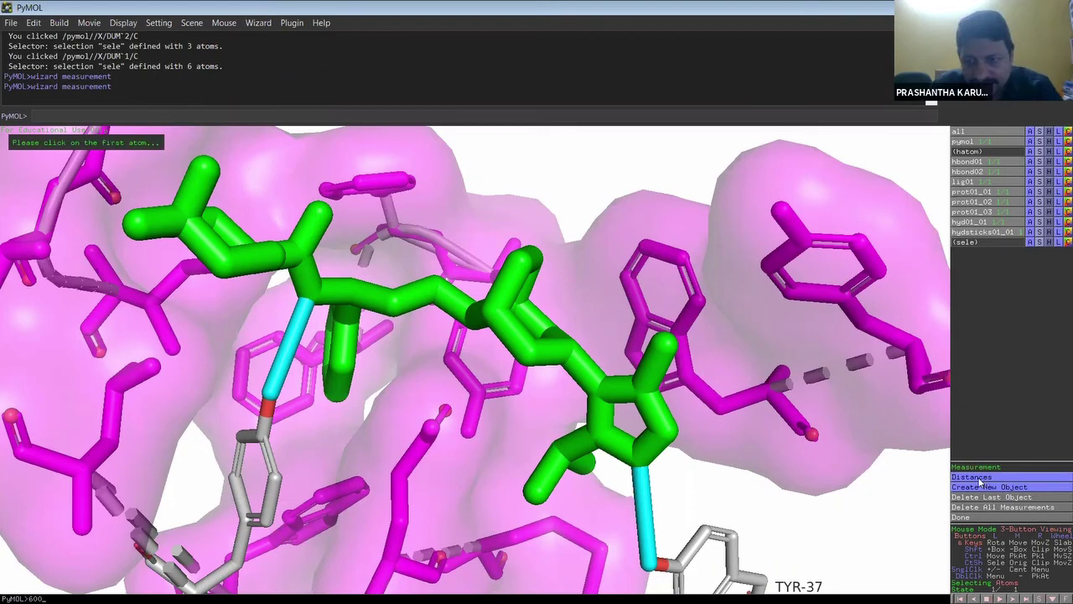
left_click(977, 477)
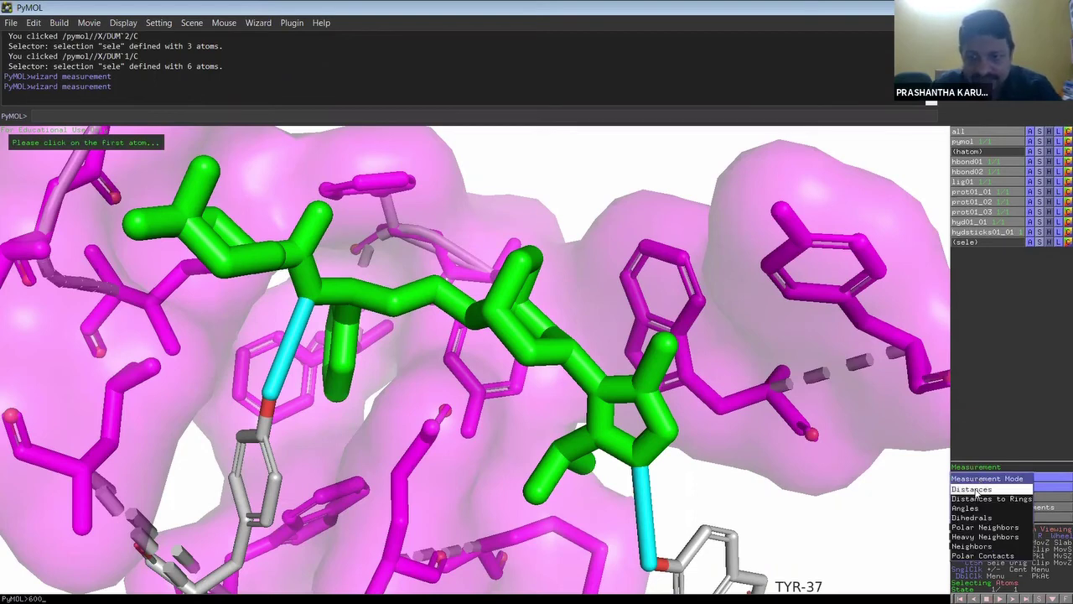
left_click(975, 490)
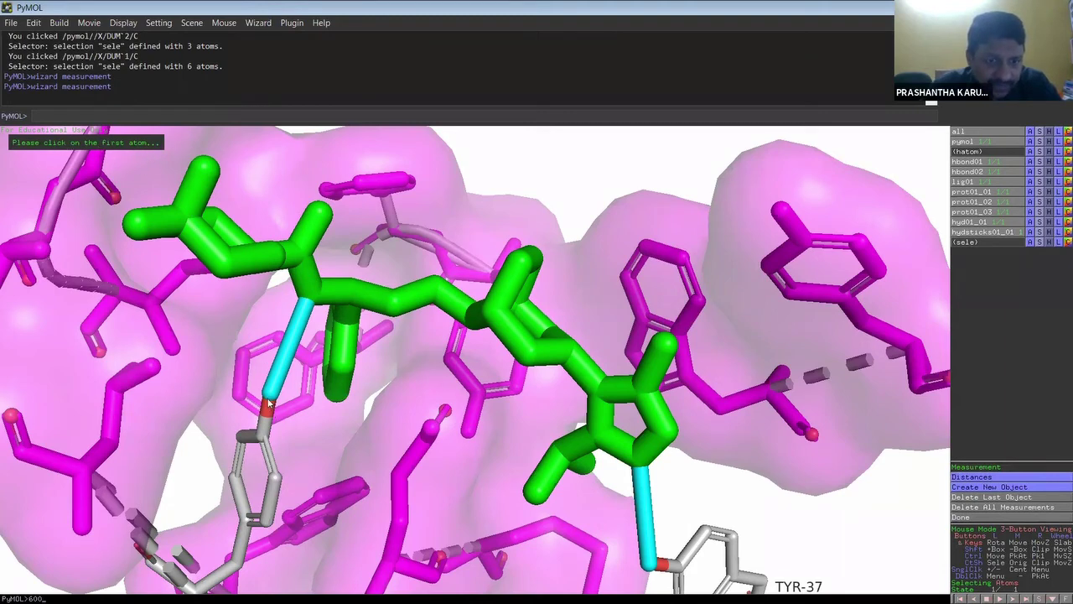
Step: Measure the two 3.2 Å tyrosine–ligand distances (to N5 and N3), then hide the hbond objects
left_click(309, 300)
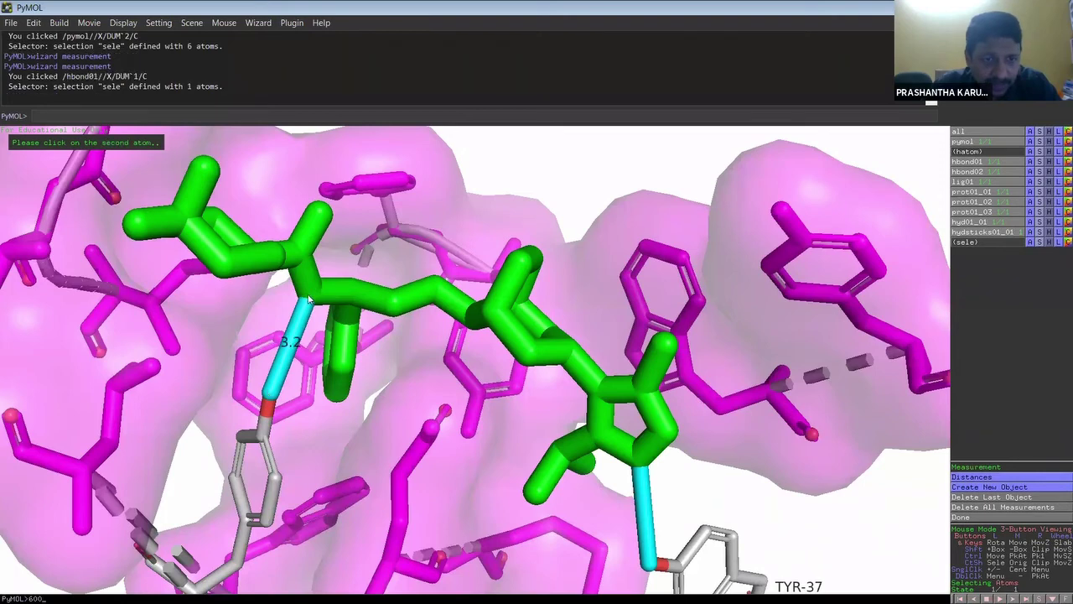
left_click(309, 299)
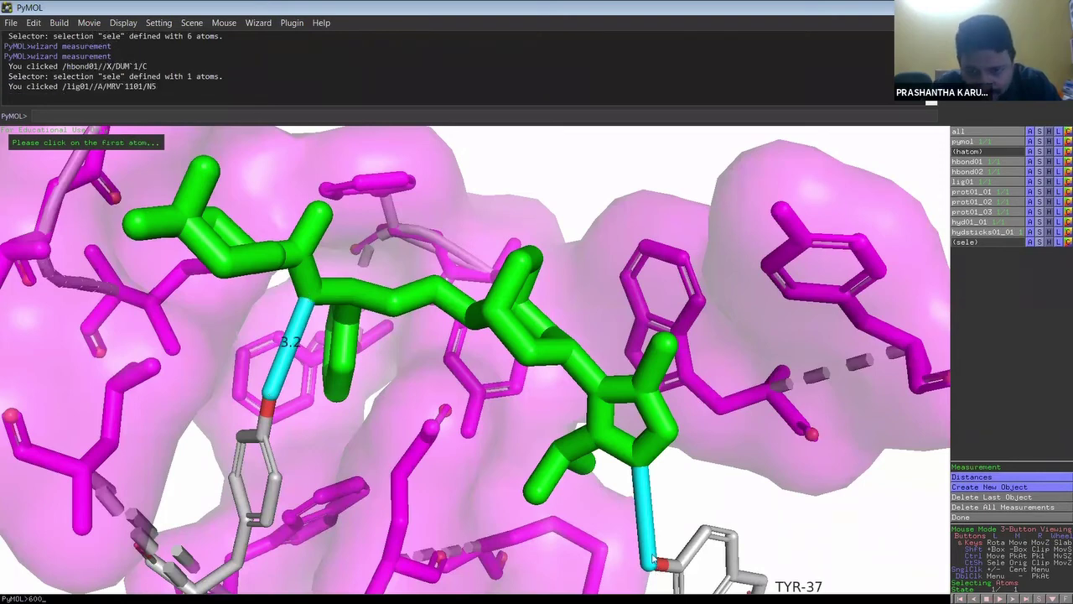
left_click(636, 467)
left_click(636, 467)
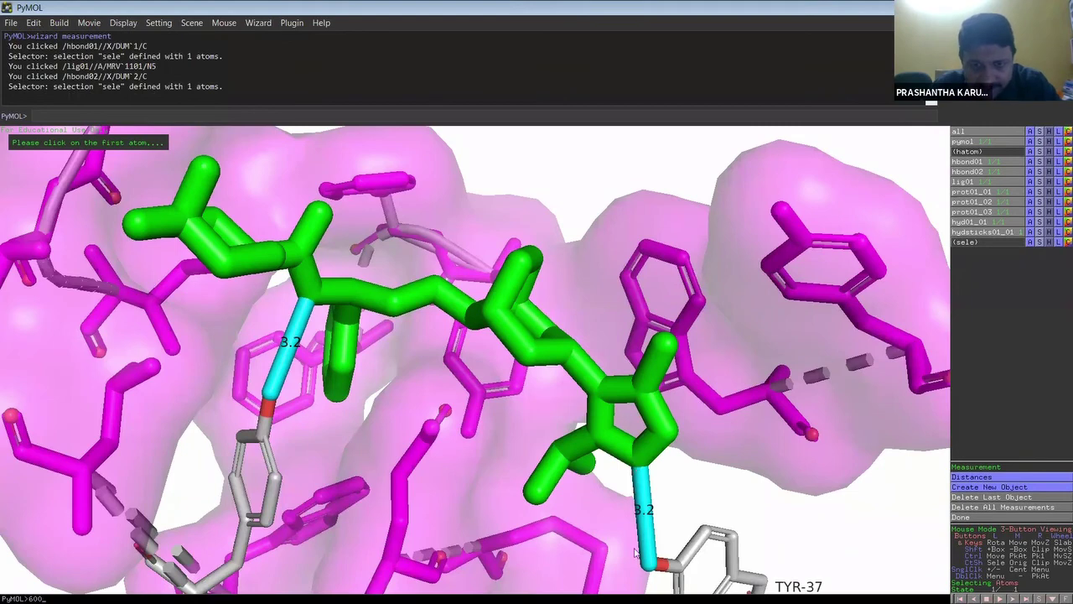
left_click(972, 171)
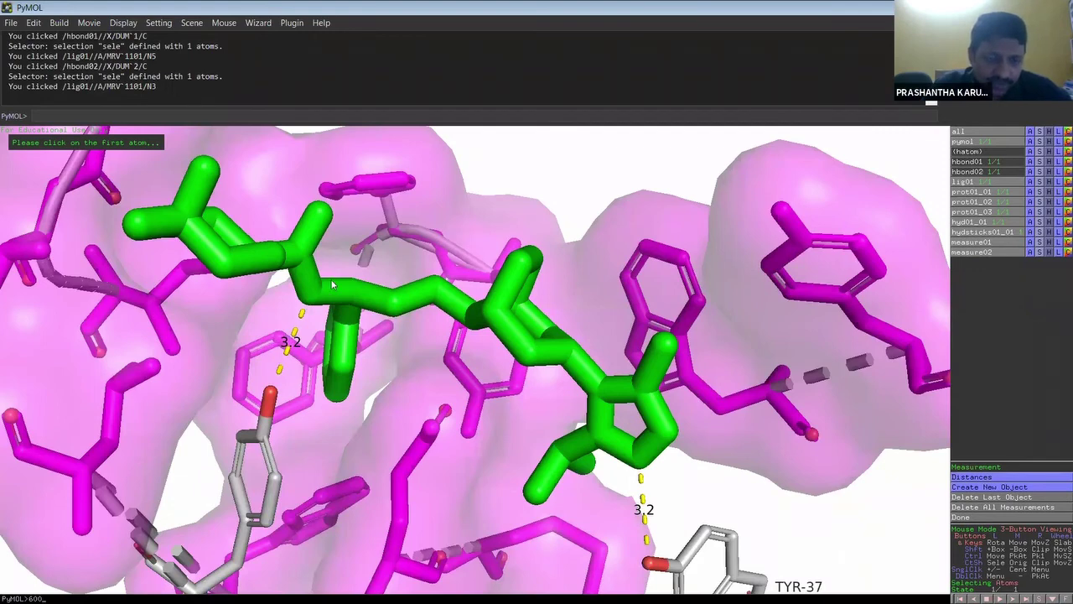
Step: Switch to 3-Button Editing and drag both 3.2 labels clear of the dashed lines
right_click_drag(431, 444, 513, 420)
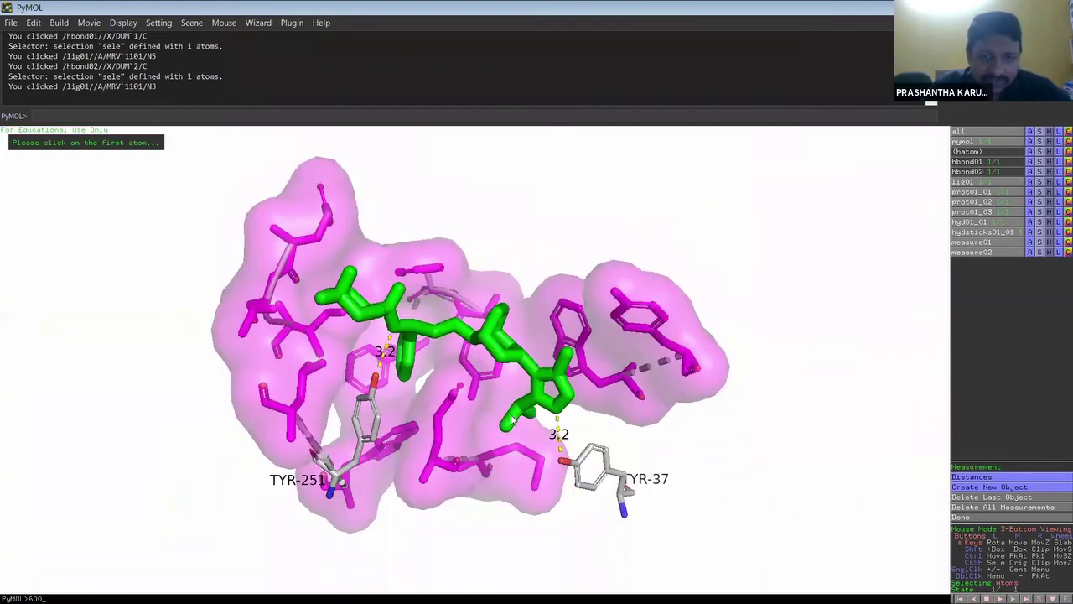
right_click_drag(726, 427, 780, 491)
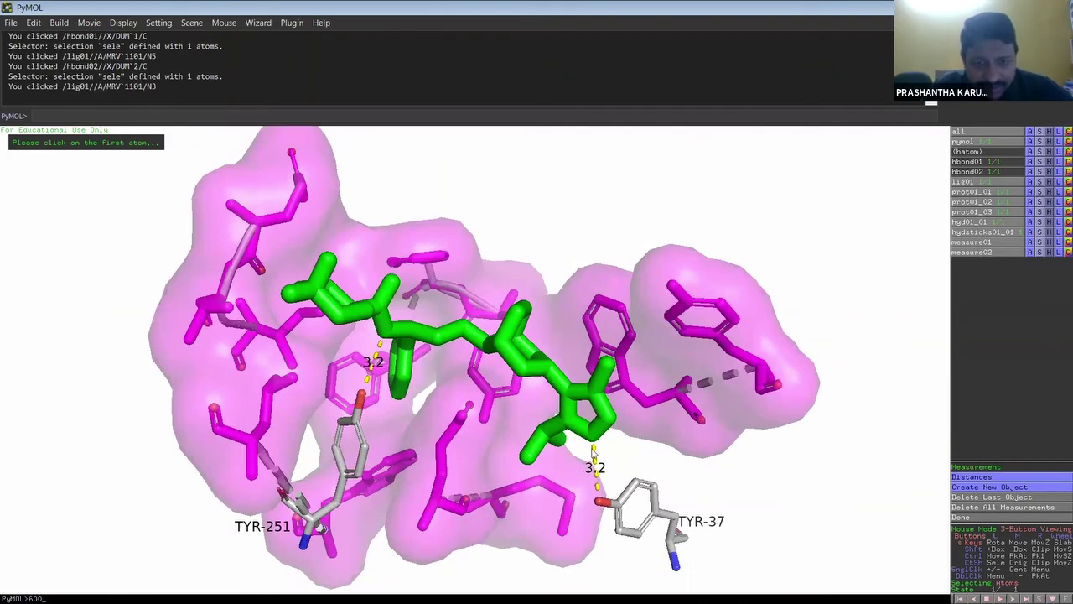
left_click(998, 558)
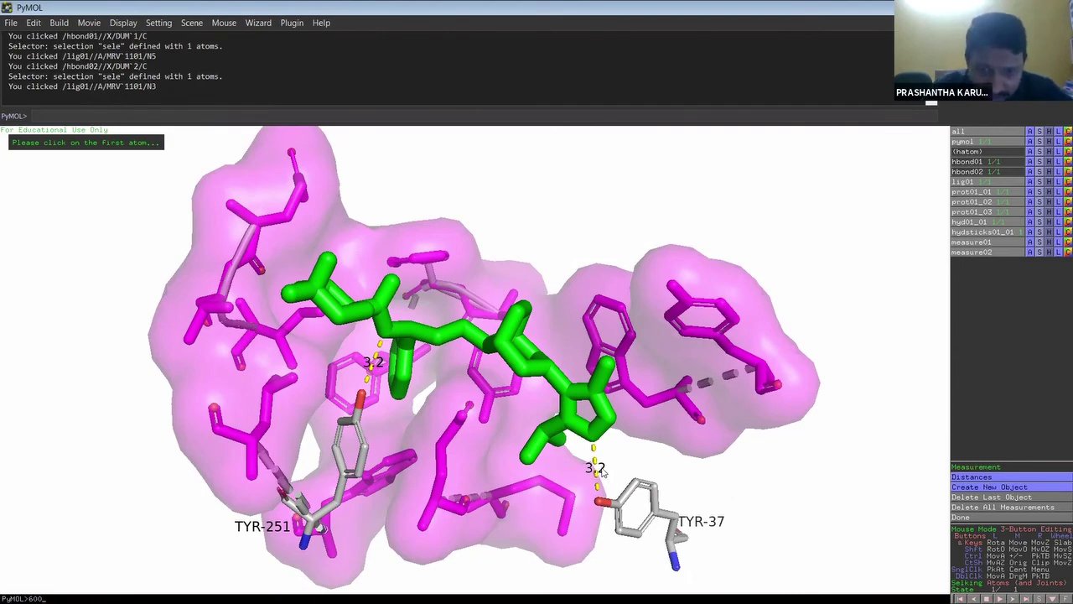
left_click_drag(602, 472, 618, 469, "ctrl")
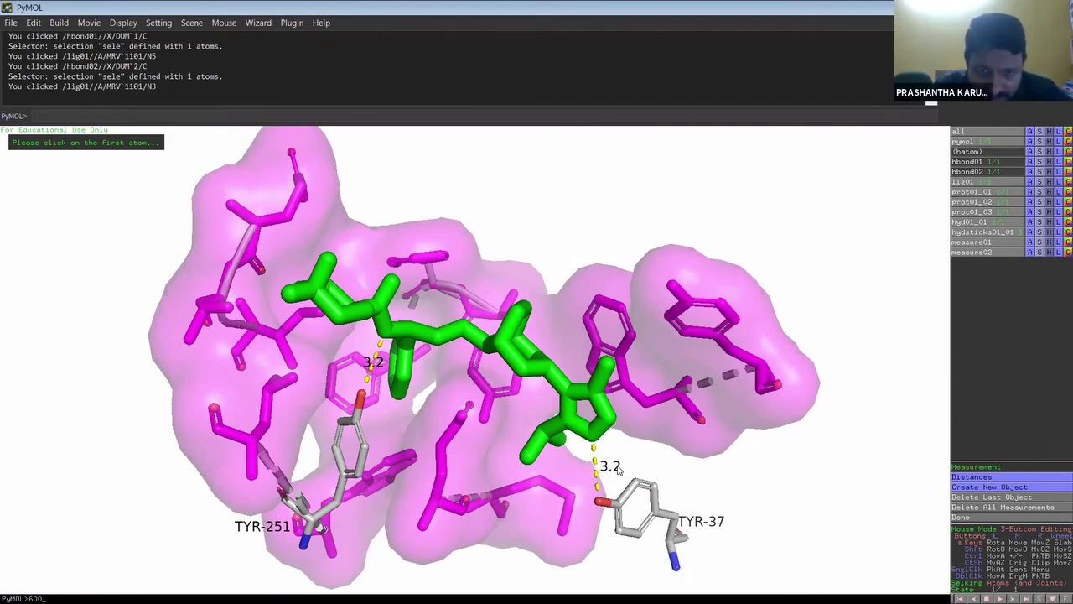
left_click_drag(369, 363, 363, 348, "ctrl")
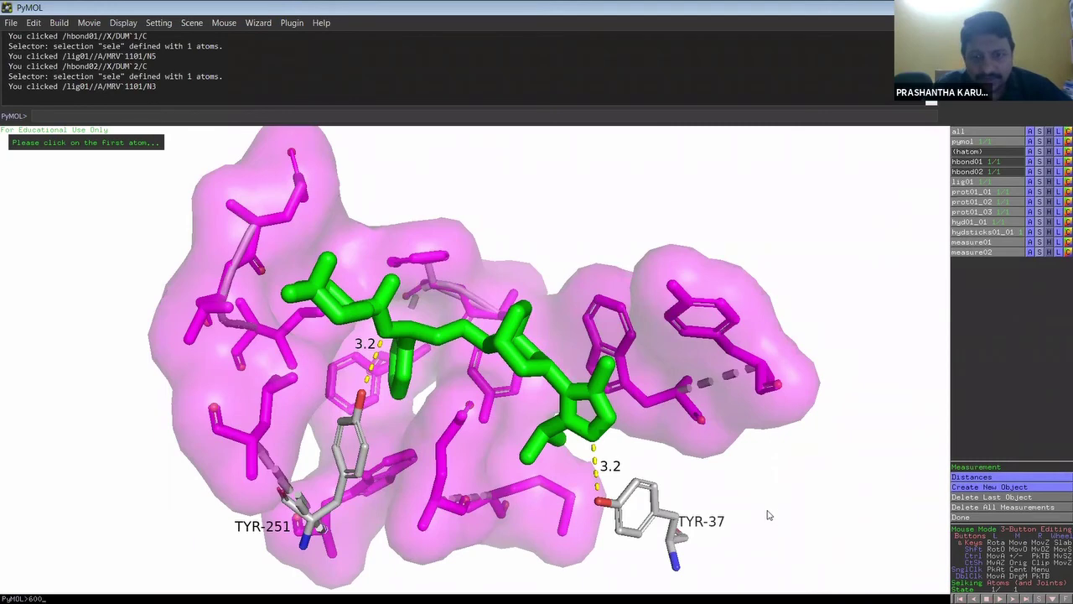
Step: Reframe the binding pocket and finish the measurement wizard with Done
mouse_move(766, 510)
right_mouse_down()
mouse_move(740, 491)
mouse_move(752, 507)
right_mouse_up()
middle_click_drag(752, 507, 738, 500)
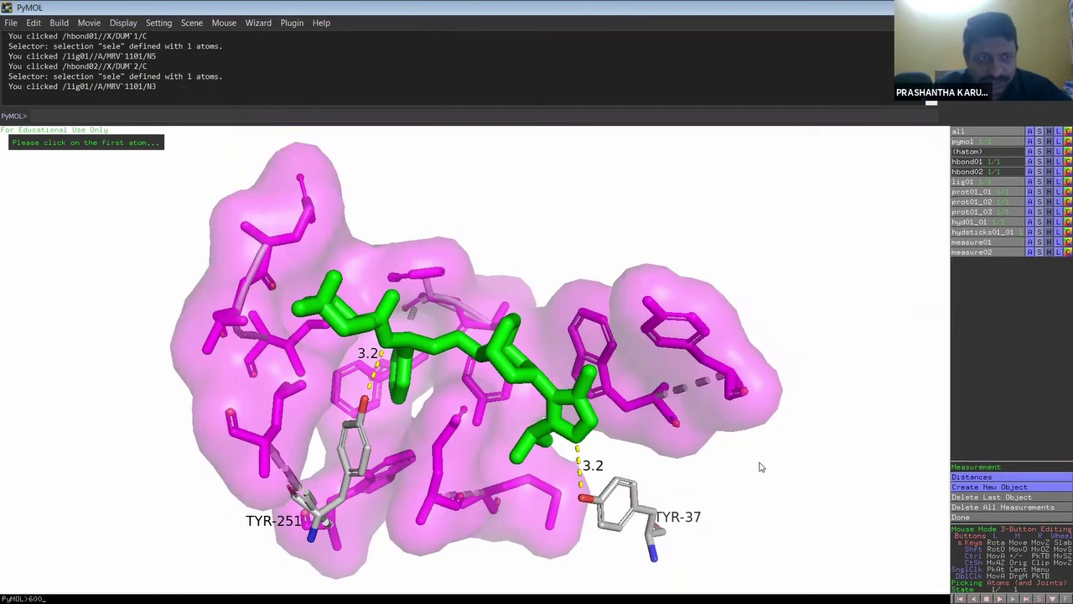
left_click(963, 517)
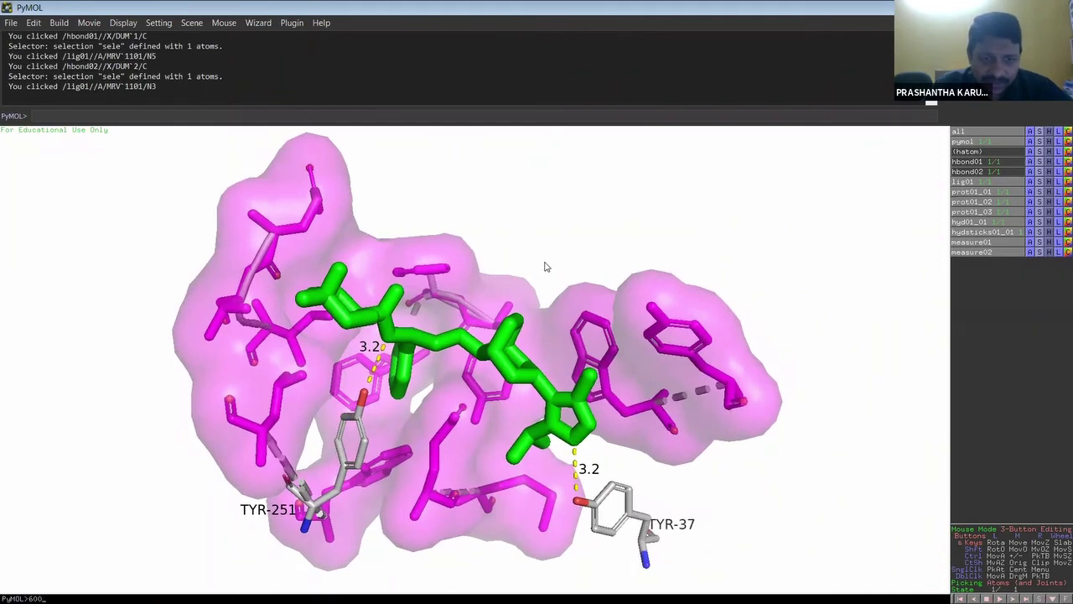
Step: Colour the hyd01_01 pocket surface and sticks by element (CHNOS), leaving hydsticks01_01 unchanged
left_click(971, 222)
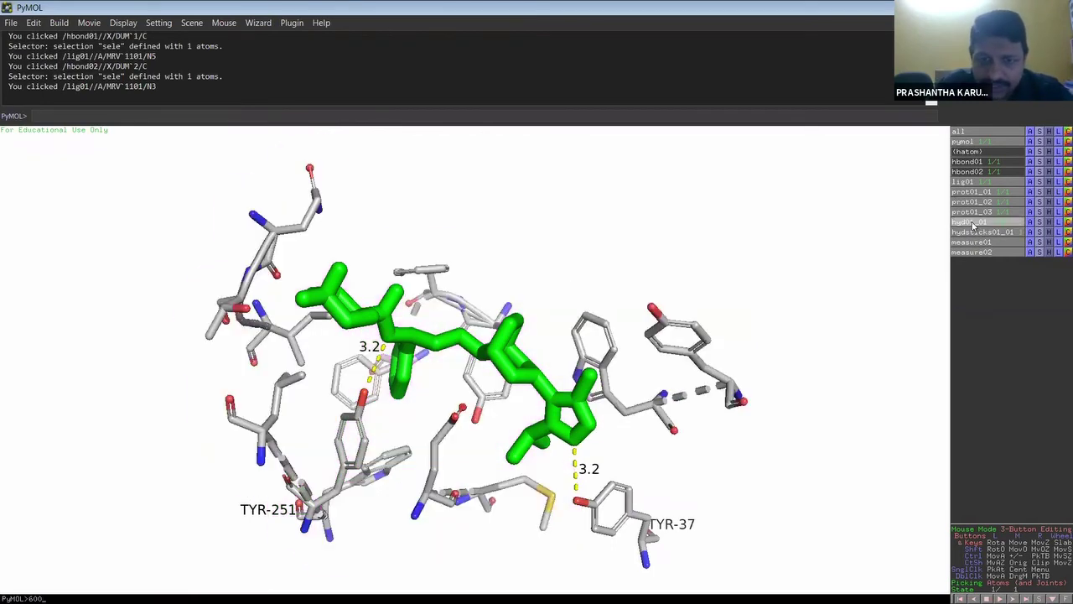
left_click(972, 223)
left_click(1058, 223)
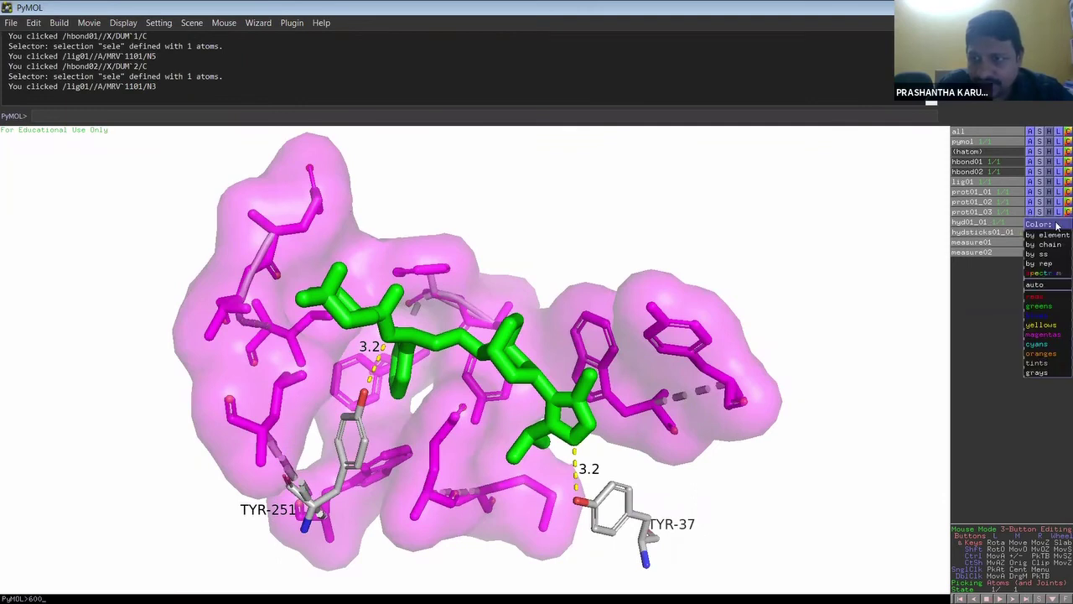
mouse_move(1050, 234)
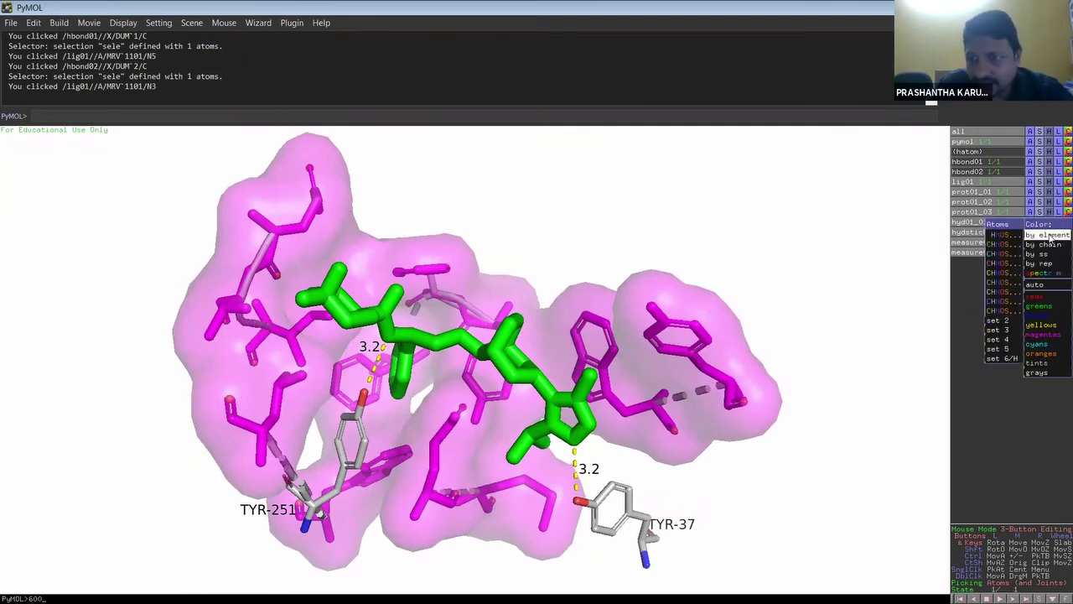
left_click(1005, 241)
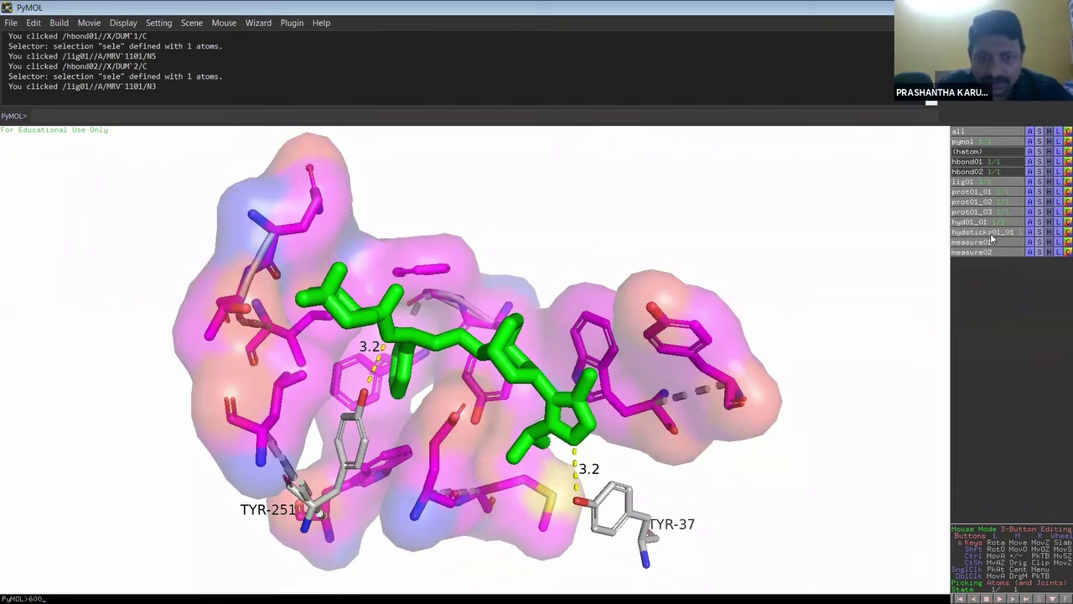
left_click(1068, 233)
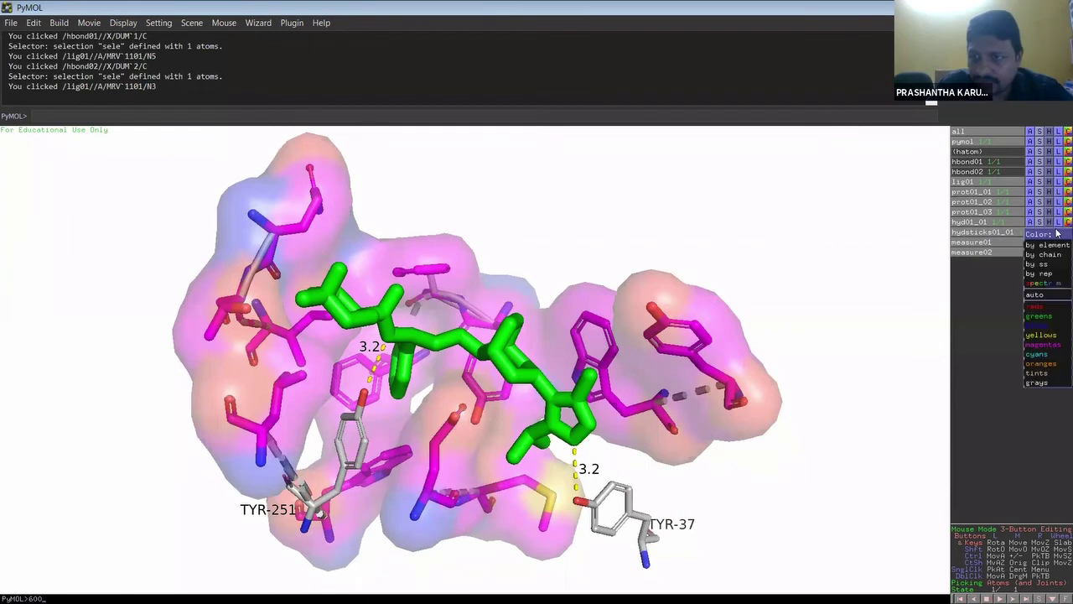
left_click(1011, 251)
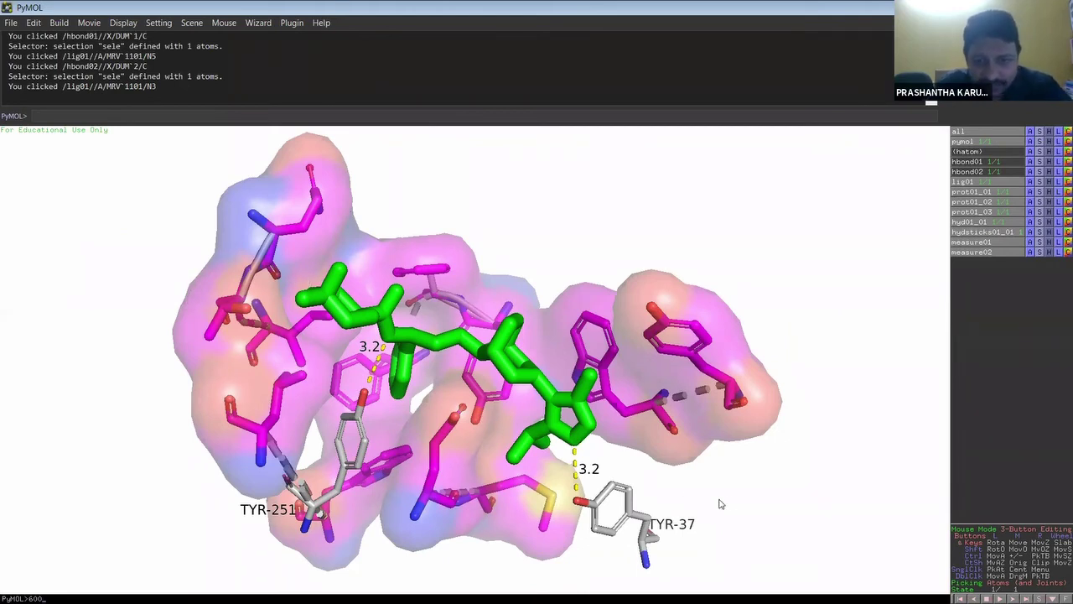
middle_click_drag(730, 498, 723, 503)
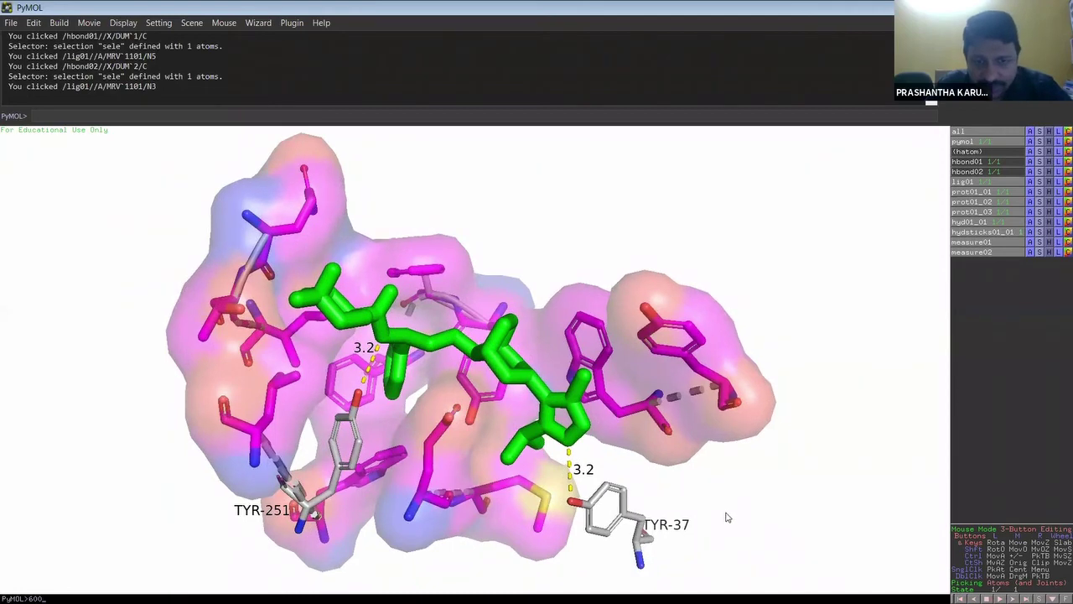
Step: Hide the hyd01_01 surface, toggling prot01_01–03 so grey residue sticks remain around the ligand
left_click(979, 213)
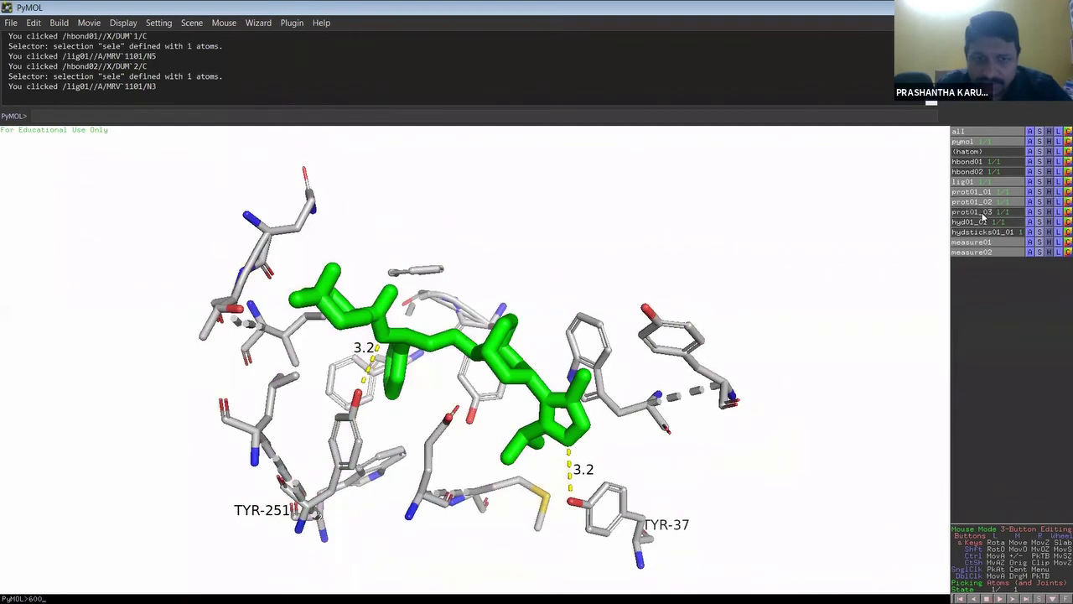
left_click(974, 202)
left_click(971, 193)
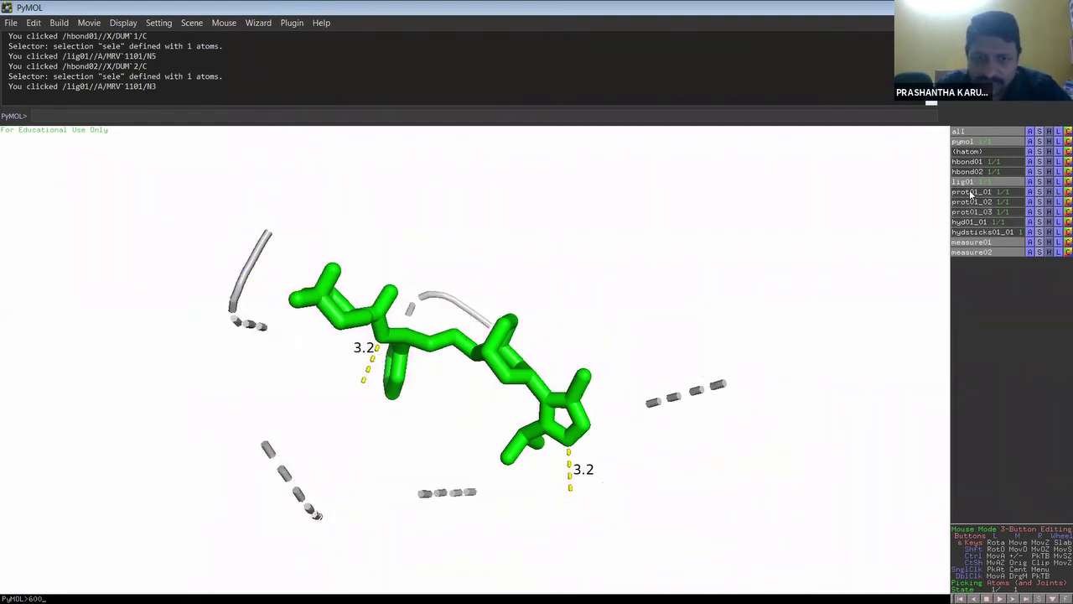
left_click(971, 193)
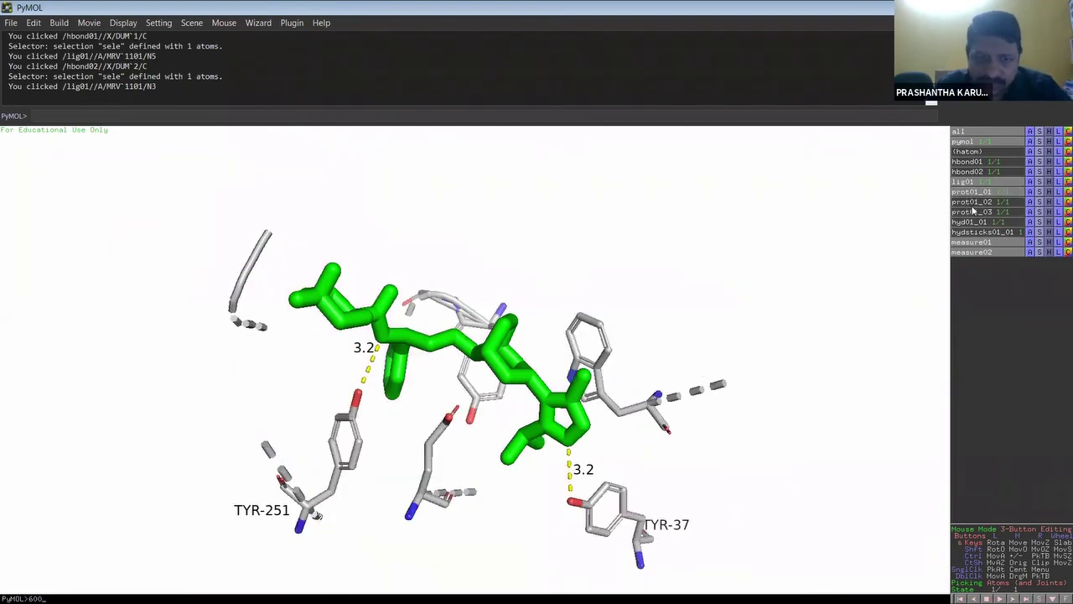
left_click(974, 212)
left_click(973, 212)
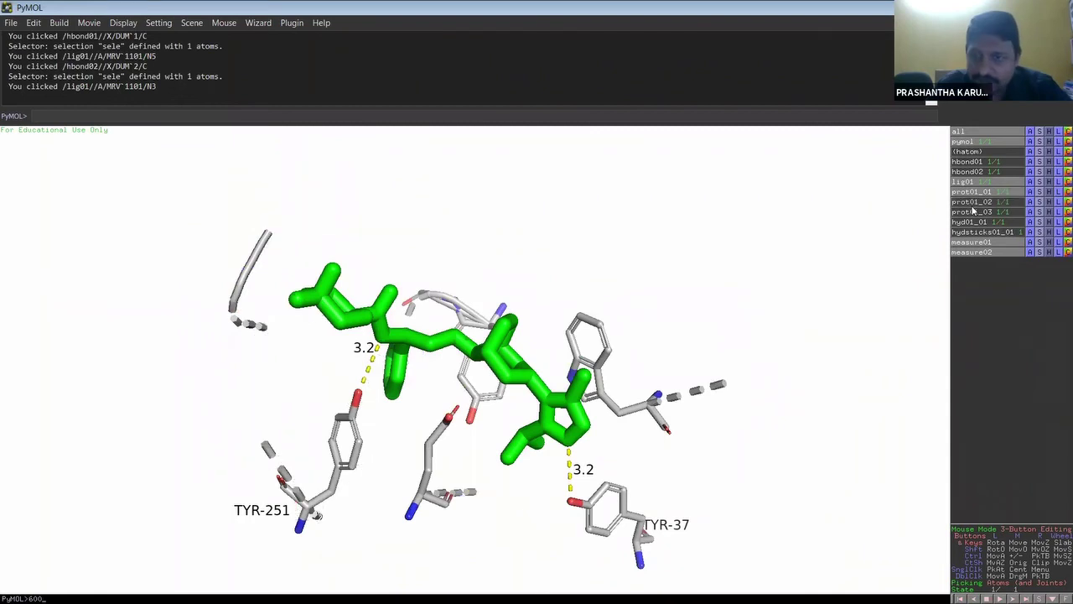
left_click(973, 212)
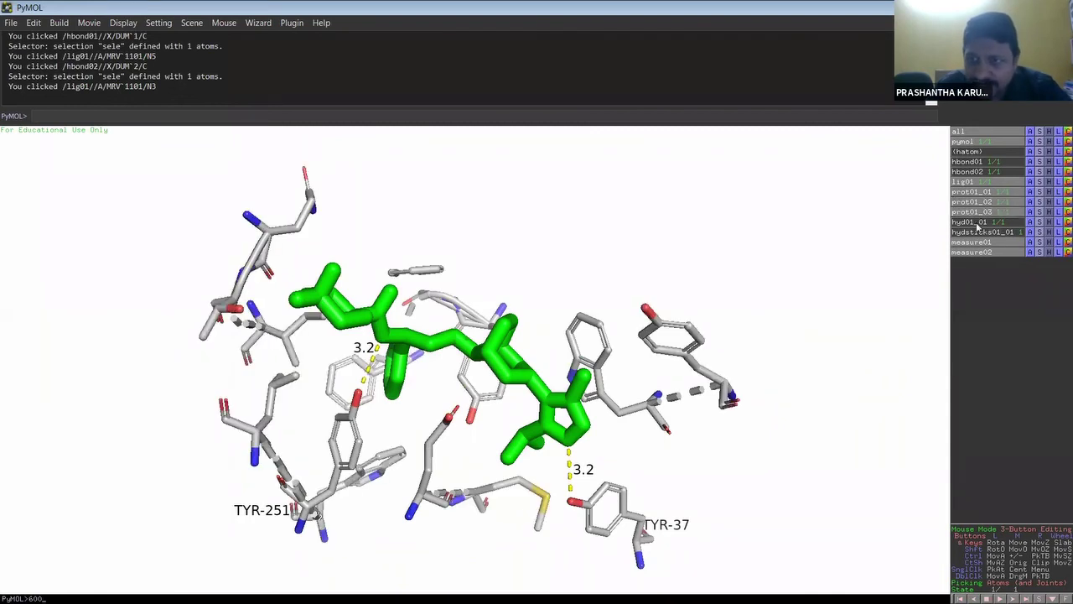
Step: Re-enable hyd01_01 and its surface object, then zoom out slightly on the pocket
left_click(975, 221)
left_click(977, 232)
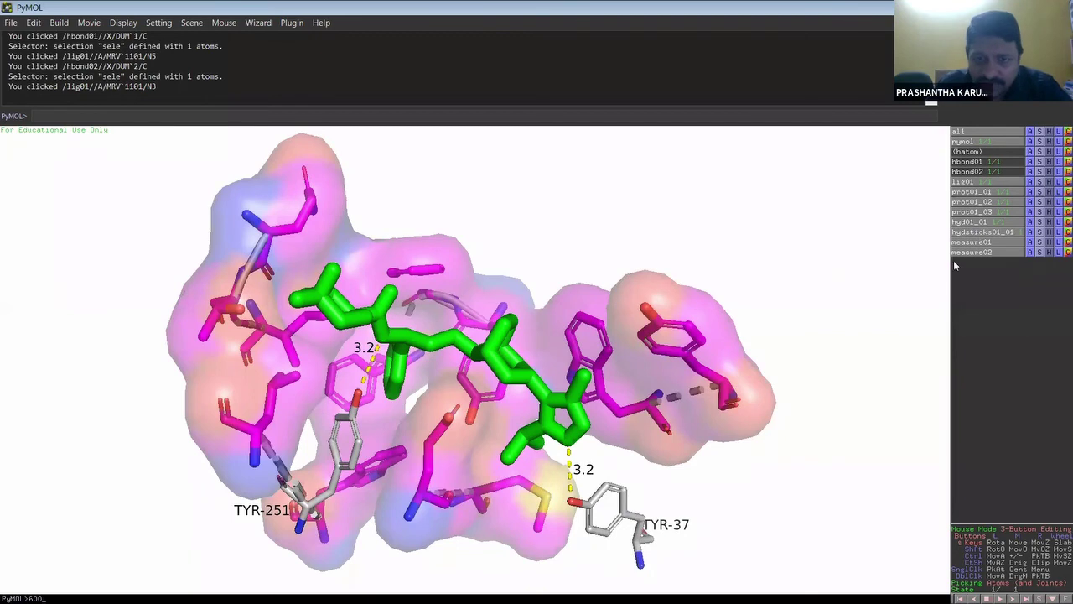
right_click_drag(735, 477, 721, 451)
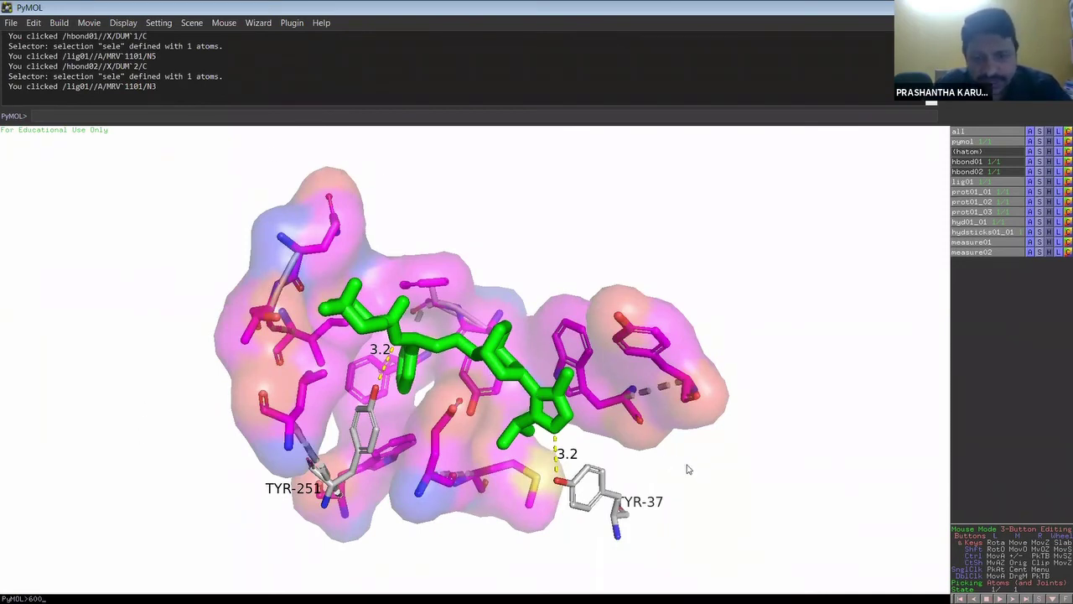
Step: Bring up File > Open... and browse to the C: drive
left_click(12, 23)
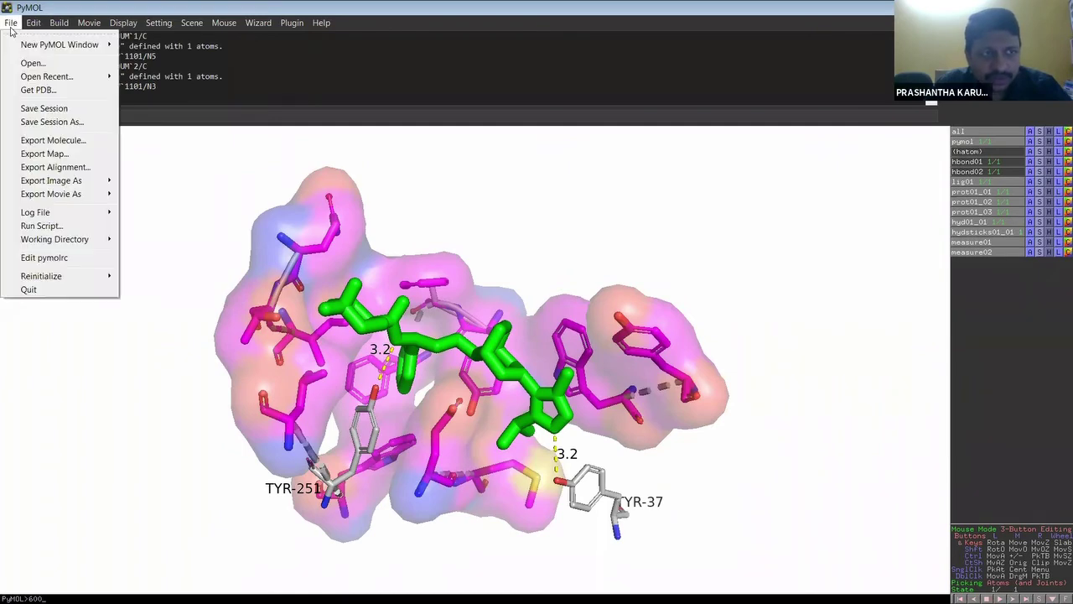
left_click(32, 64)
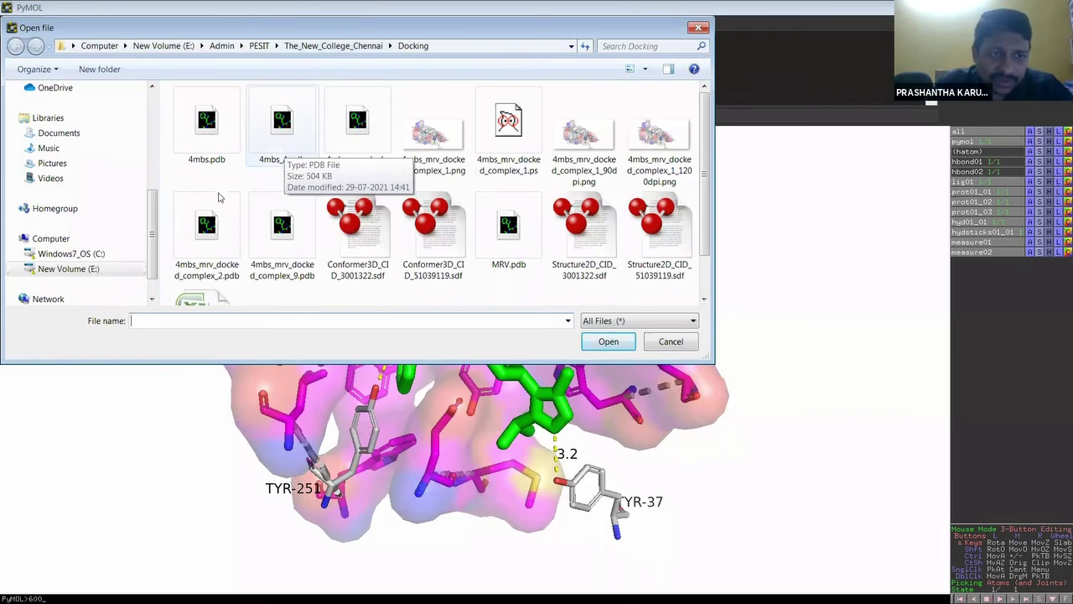
left_click(100, 254)
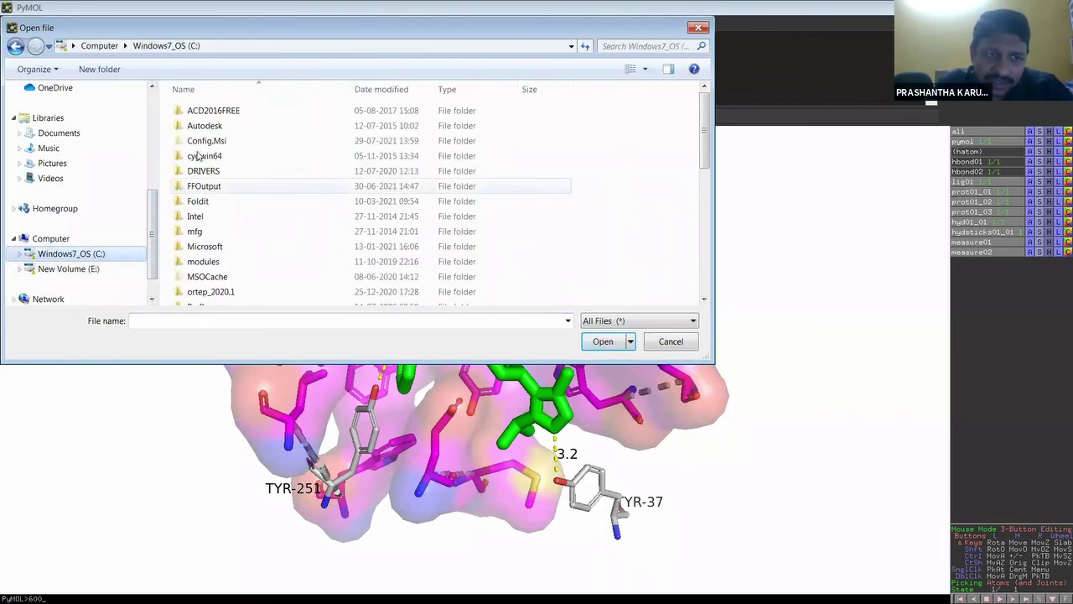
left_click(257, 244)
scroll(254, 252, "down", 3)
scroll(250, 227, "down", 1)
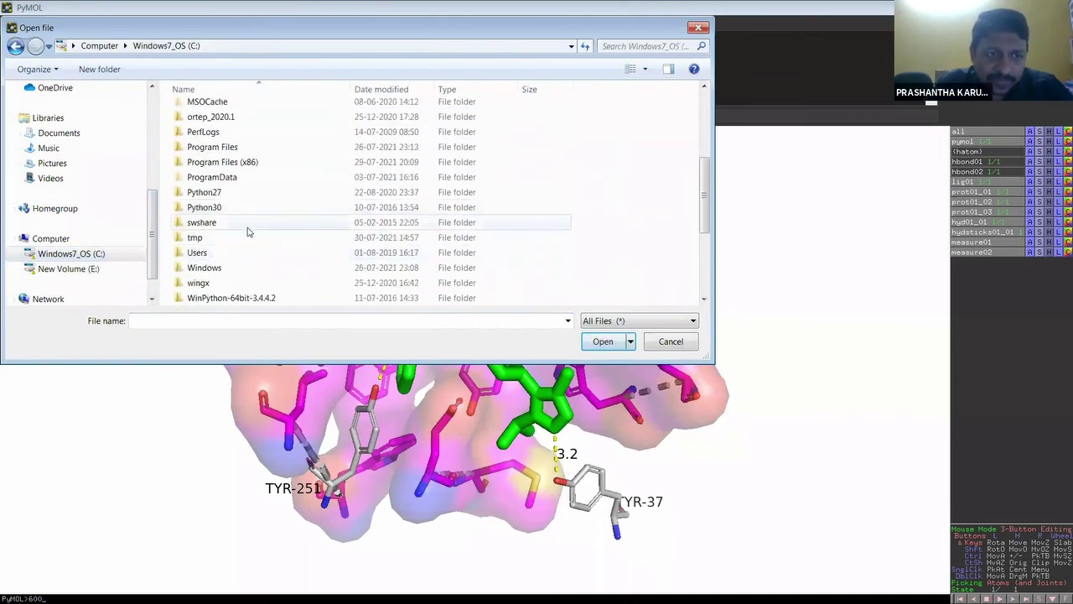
Step: Load 4mbs_a.pdbqt from Users\...\.PyRx_workspace\Macromolecules\4mbs_a as a new object
double_click(216, 255)
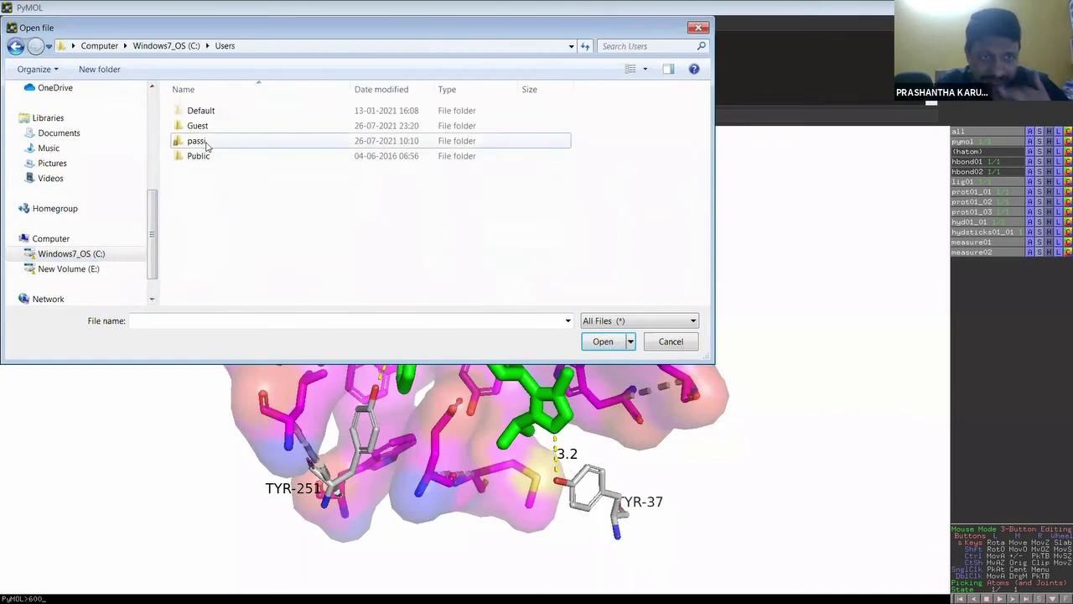
double_click(206, 145)
scroll(257, 240, "down", 5)
double_click(239, 209)
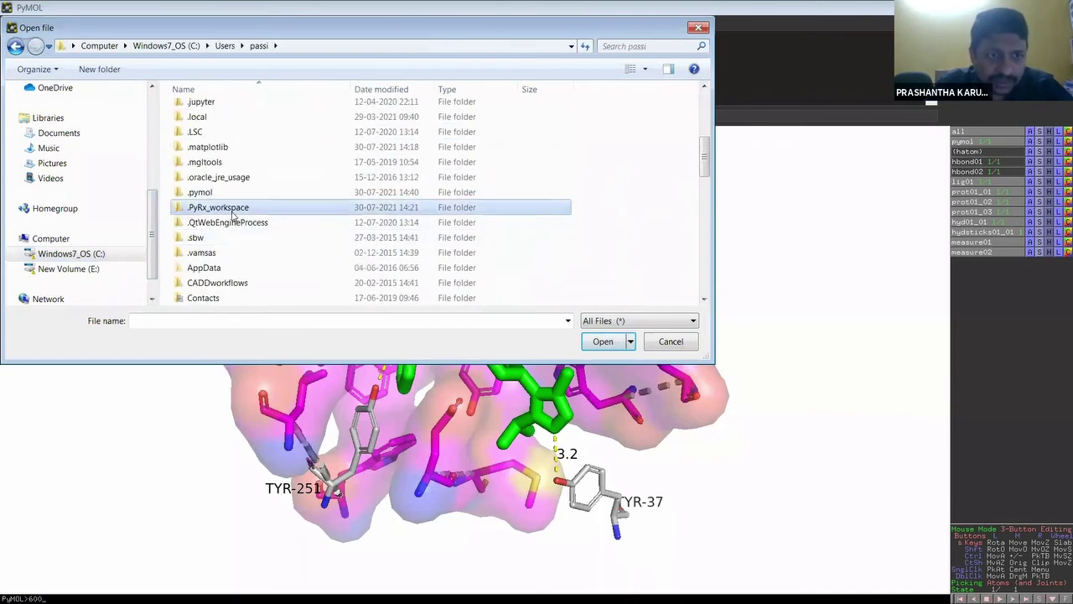
double_click(214, 141)
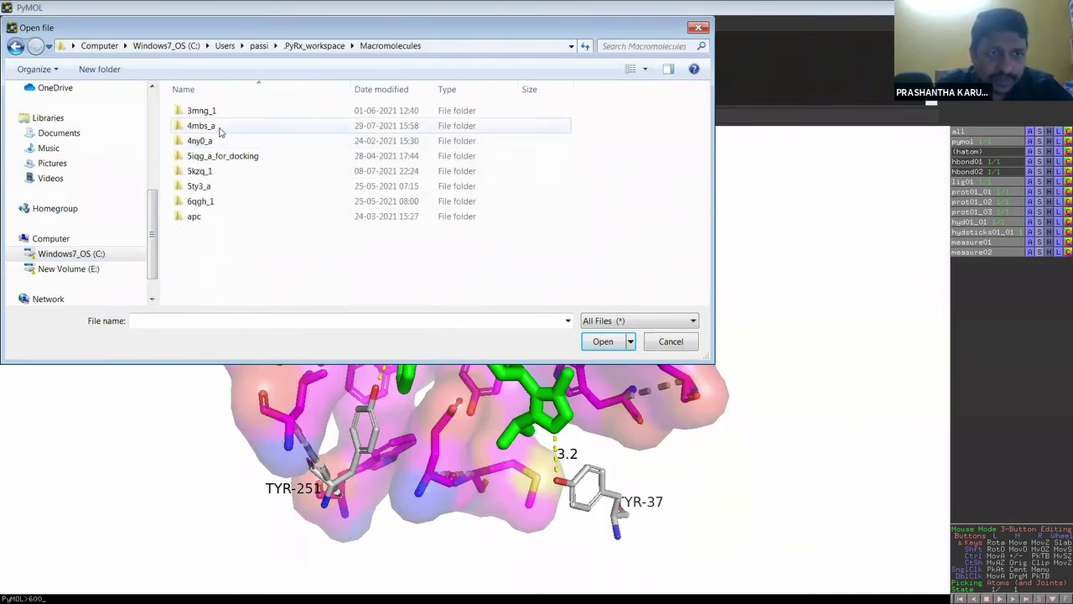
left_click(220, 111)
left_click(603, 343)
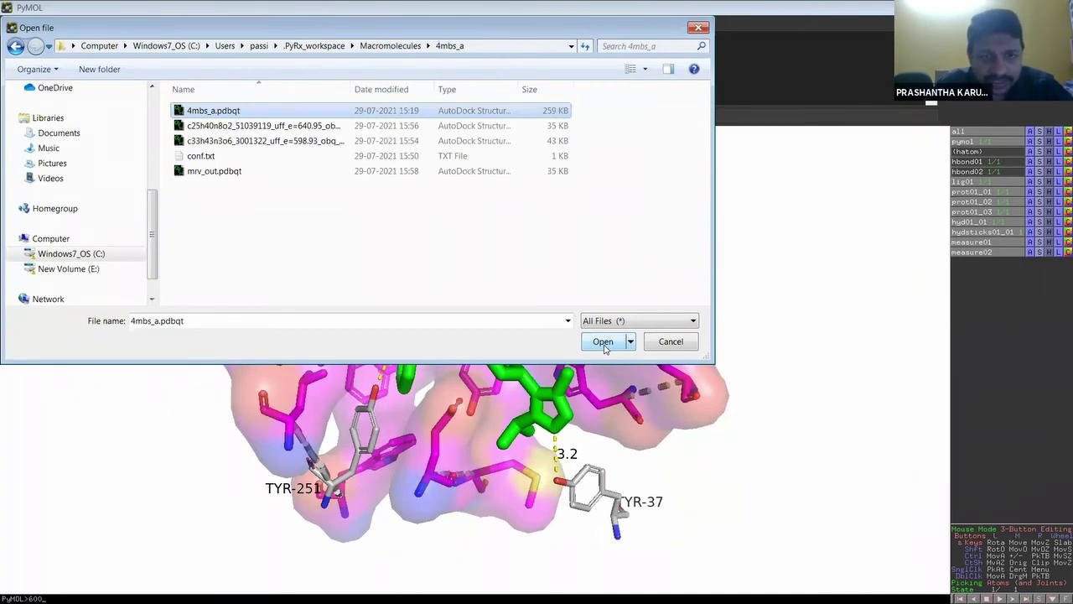
left_click(603, 343)
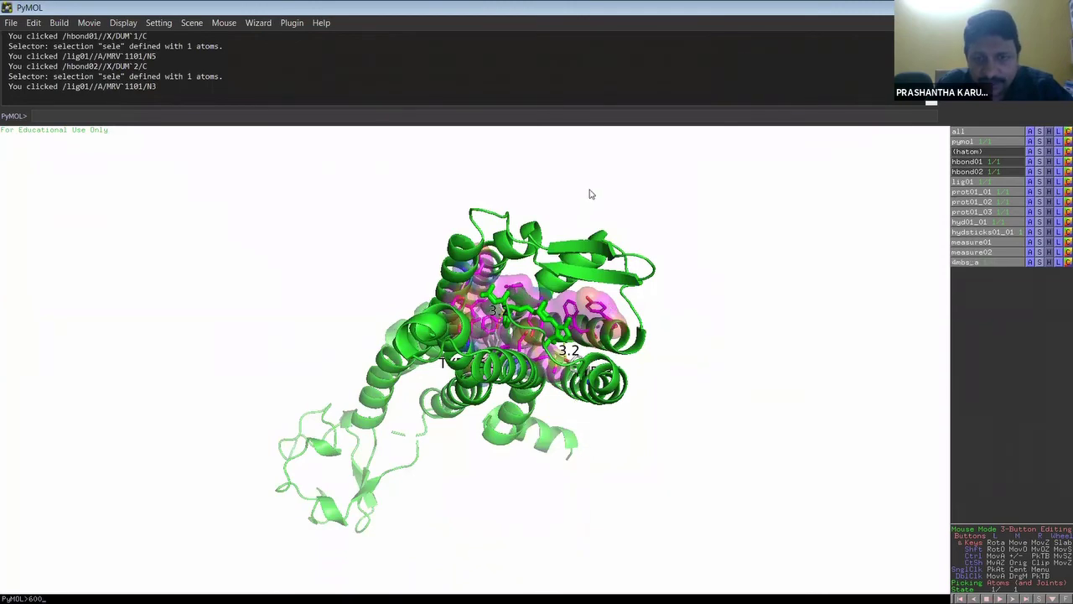
Step: Rotate the receptor upright, then switch to the Docking folder in Explorer
left_click_drag(588, 186, 399, 290)
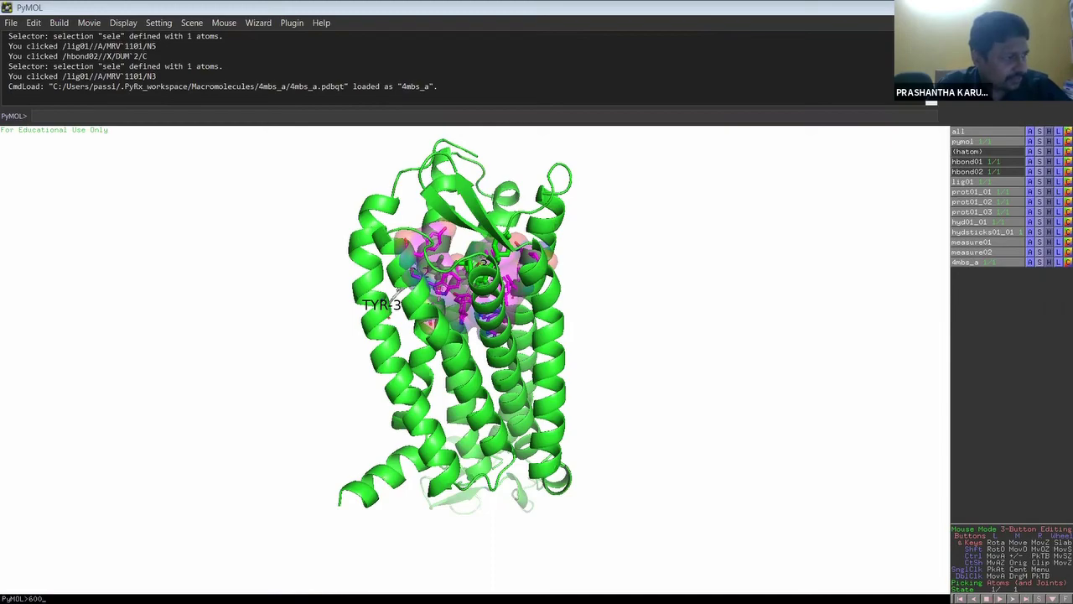
key("alt+Tab")
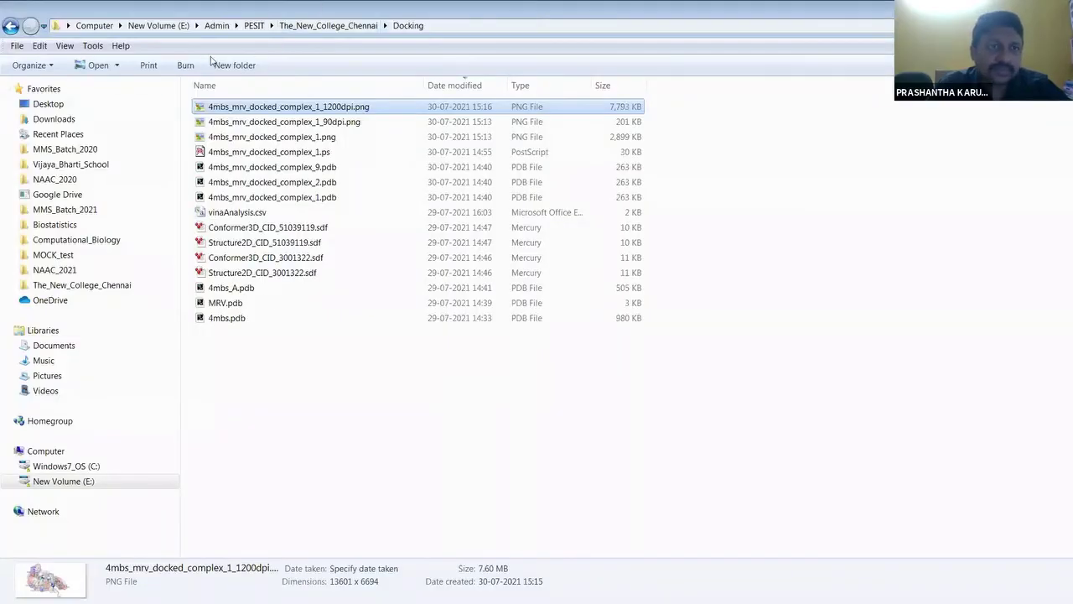
Step: Leave Explorer and return to the PyMOL window with Alt+Tab
key("alt+Tab")
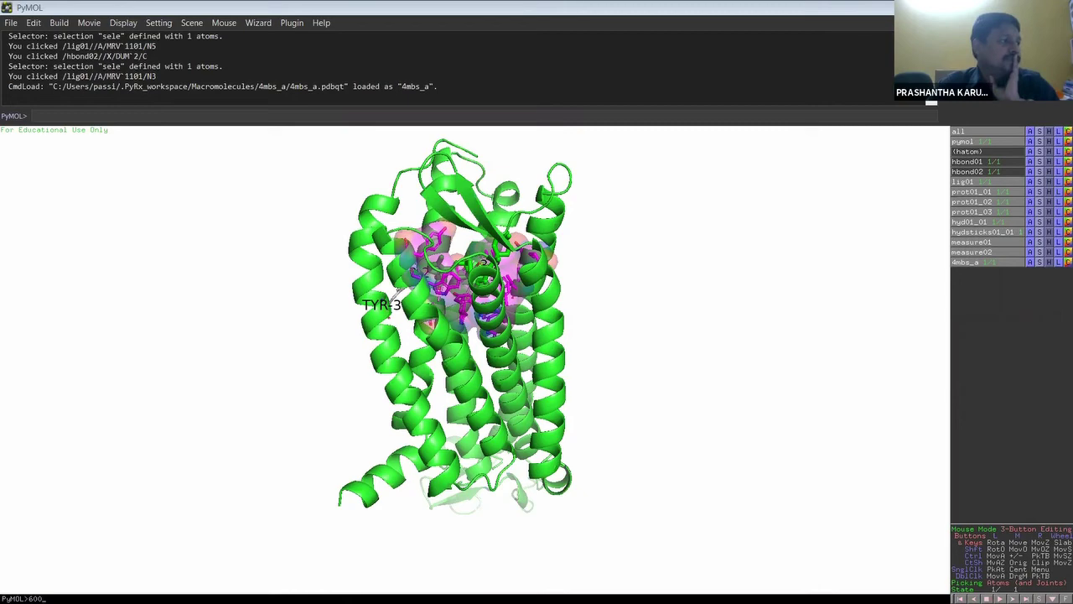
Step: Scroll through the published receptor docking figure in the PDF, then return to PyMOL
key("alt+Tab")
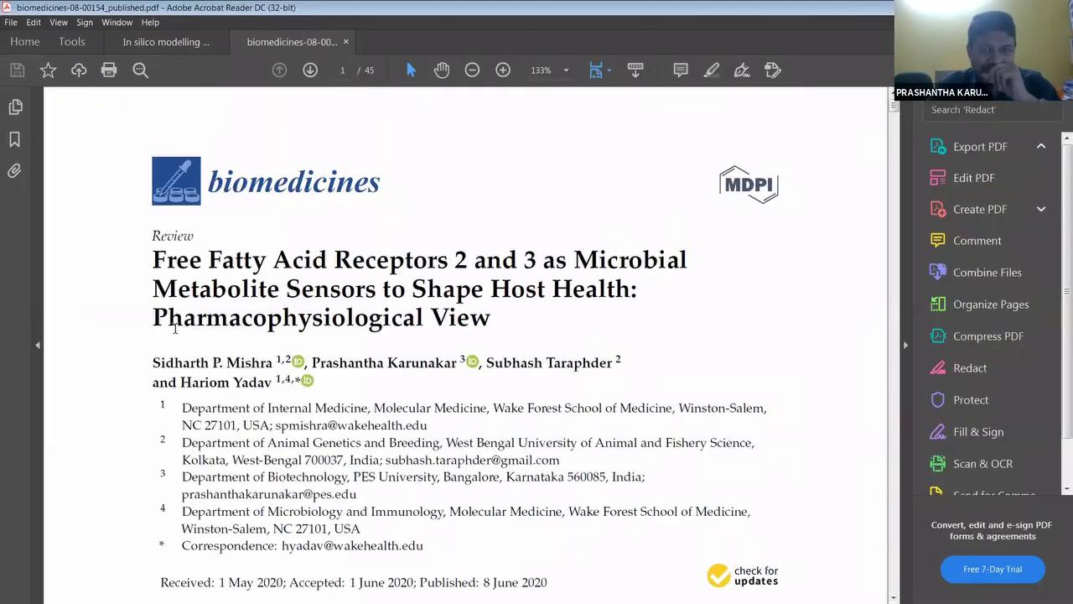
scroll(876, 168, "down", 4)
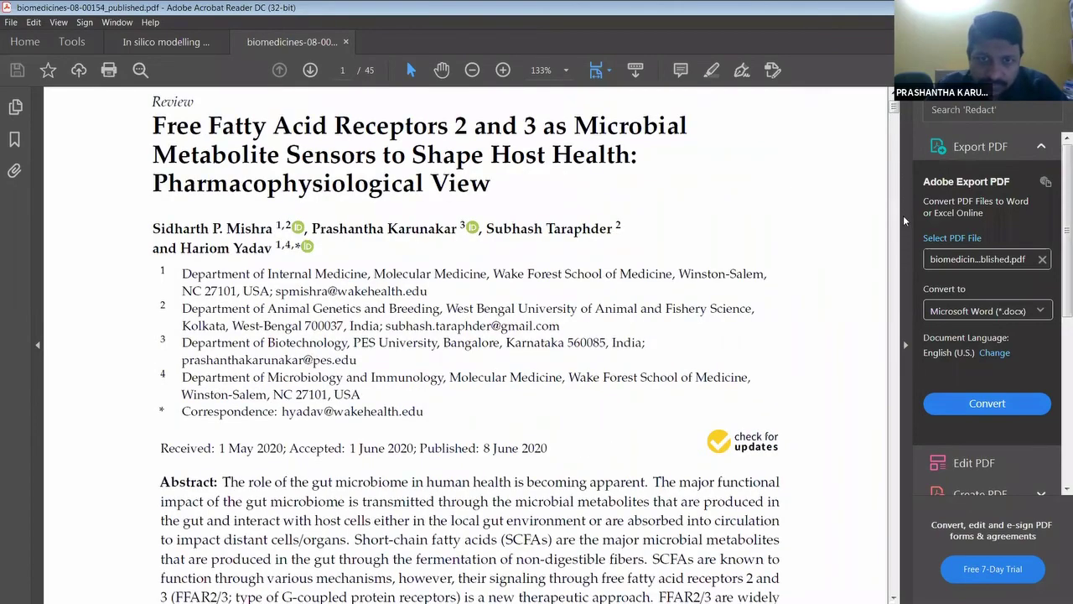
scroll(904, 218, "down", 5)
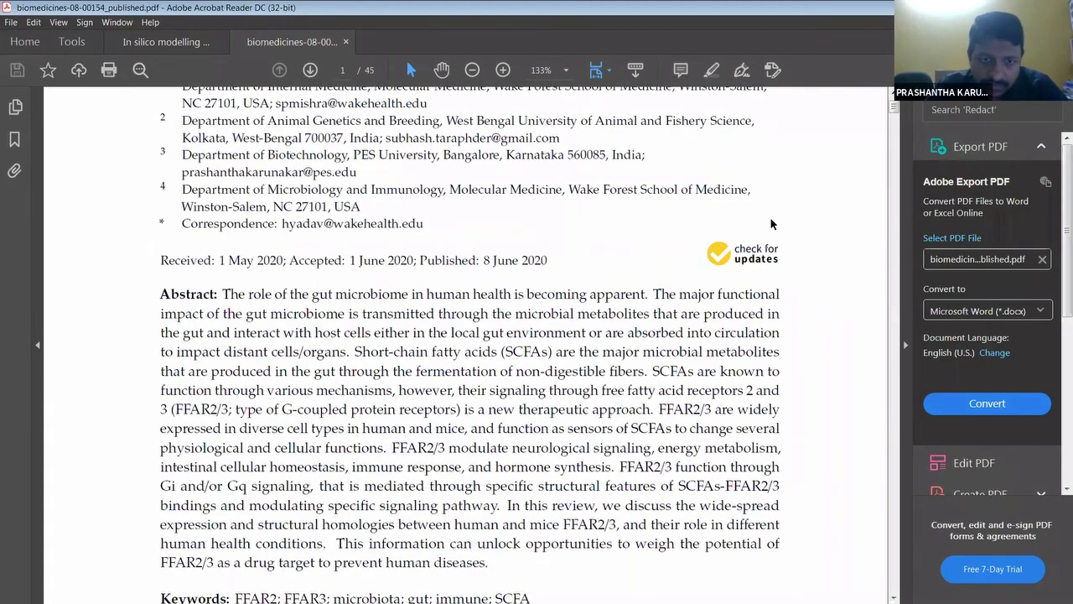
scroll(772, 223, "down", 6)
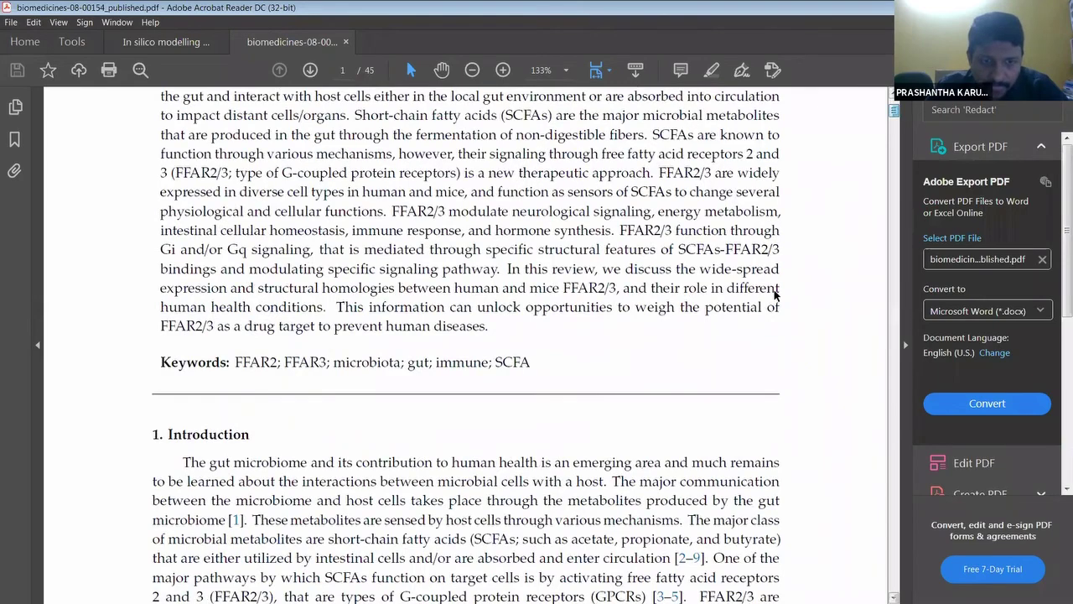
scroll(643, 322, "down", 15)
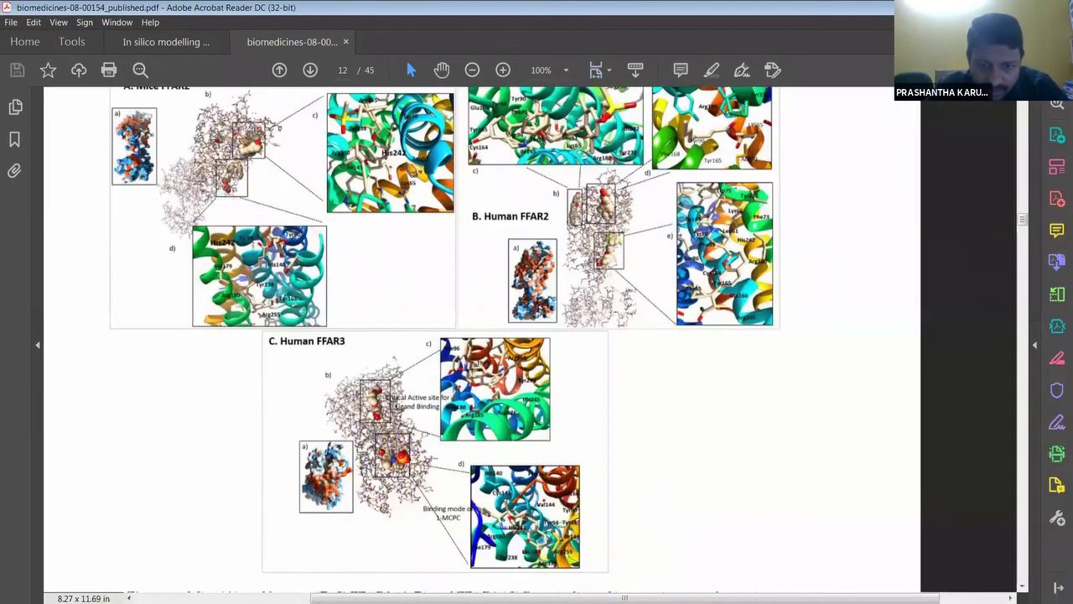
scroll(618, 413, "up", 2, "ctrl")
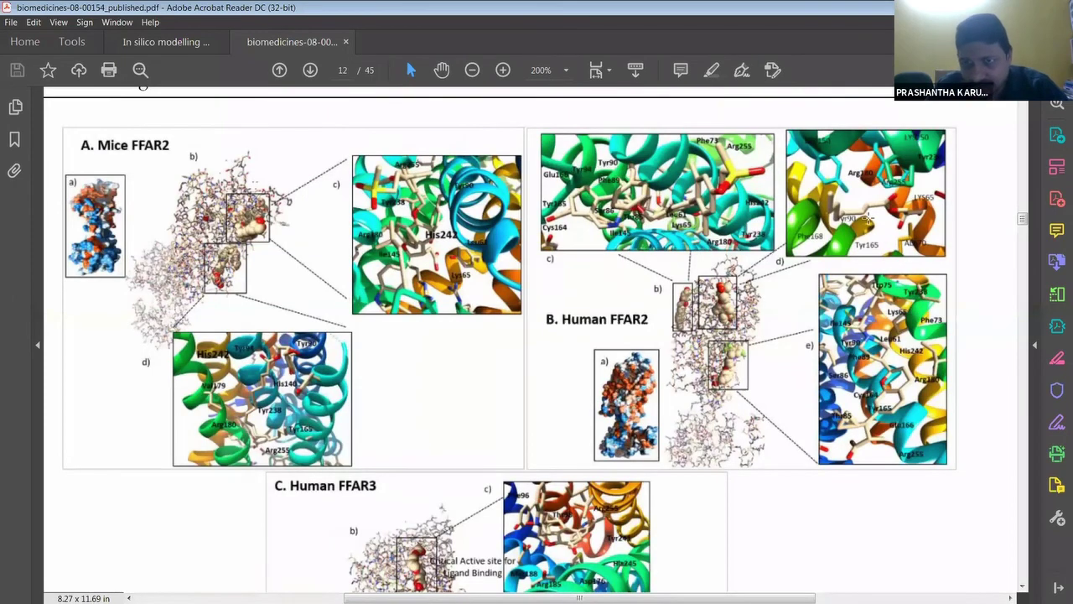
scroll(231, 273, "up", 1)
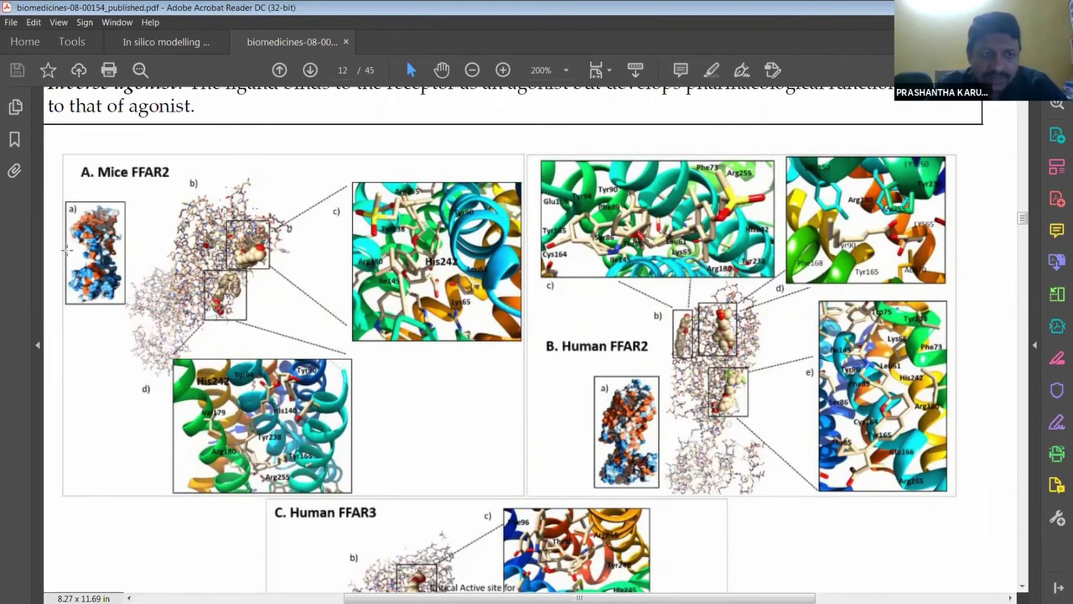
key("alt+Tab")
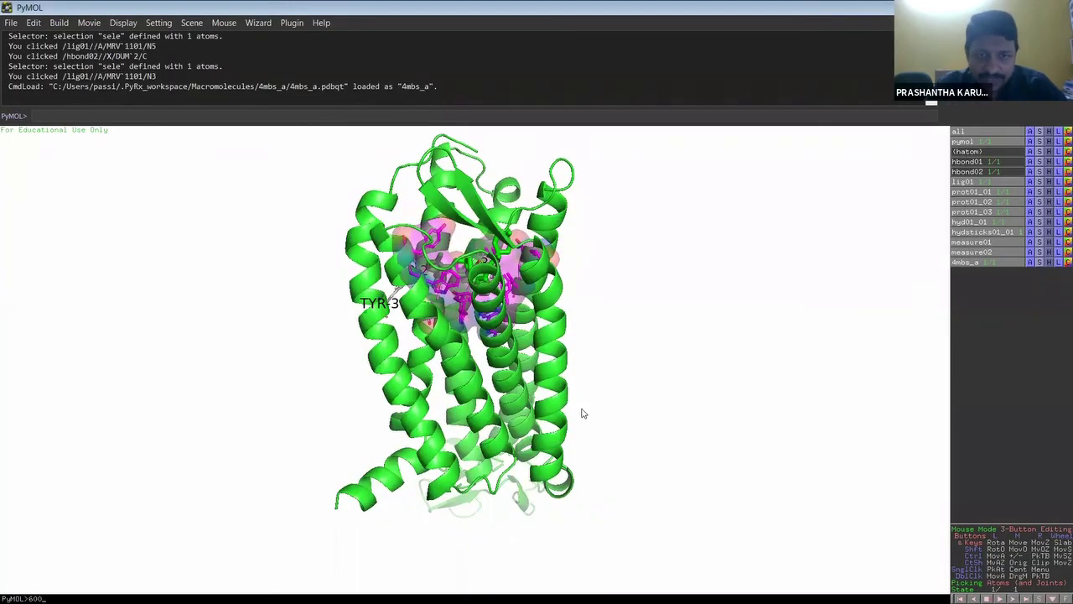
Step: Rotate the green 4mbs_a cartoon until the full helical bundle and ligand sticks show clearly
left_click_drag(632, 428, 542, 344)
left_click_drag(401, 445, 400, 456)
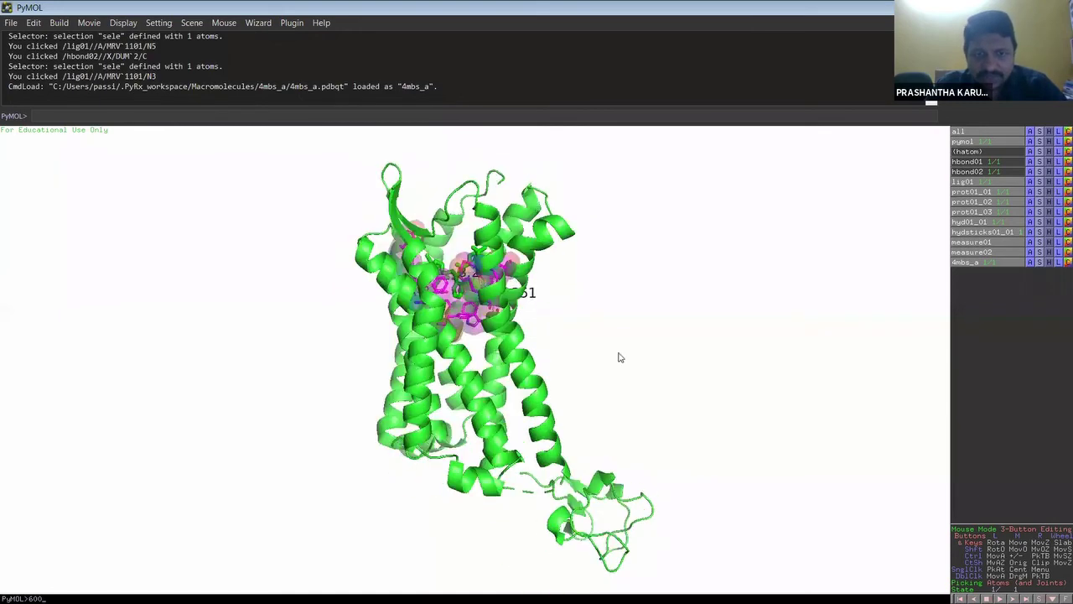
left_click_drag(621, 358, 640, 378)
left_click_drag(534, 413, 487, 419)
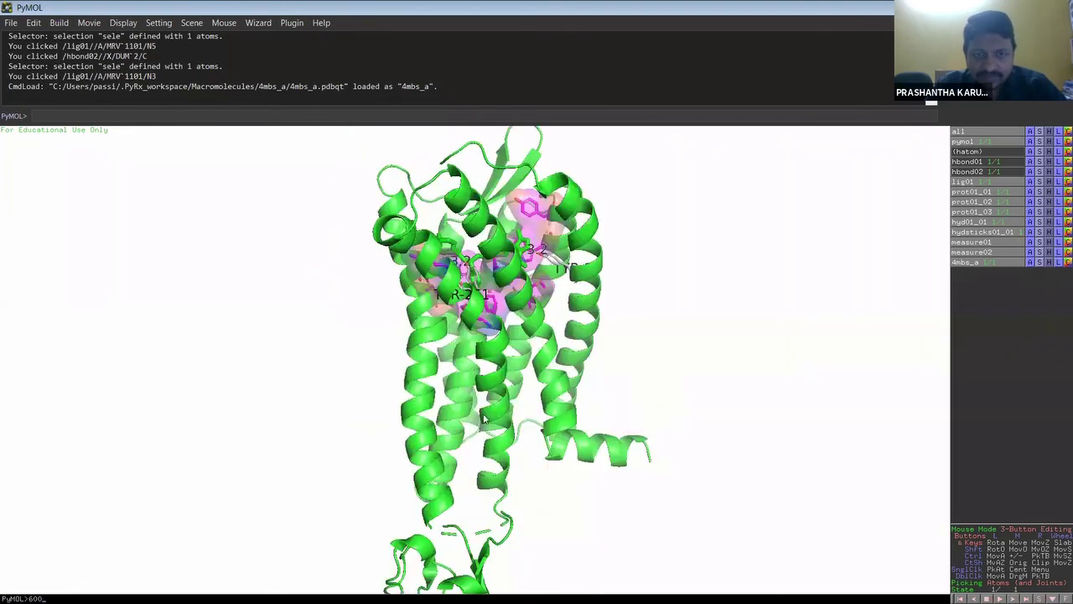
left_click_drag(571, 473, 663, 317)
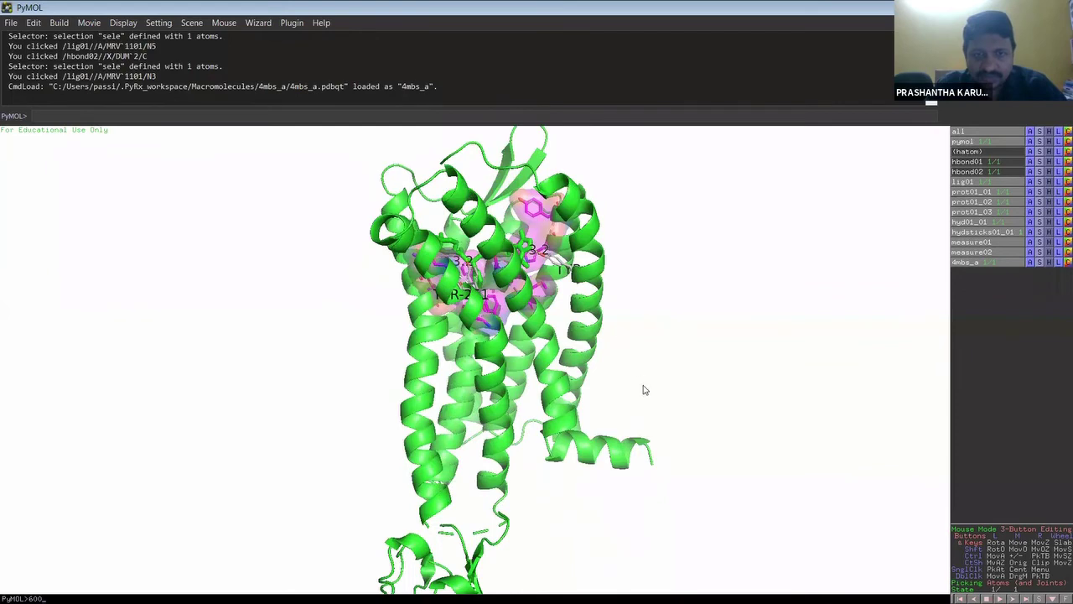
left_click_drag(663, 389, 668, 407)
left_click_drag(302, 315, 643, 398)
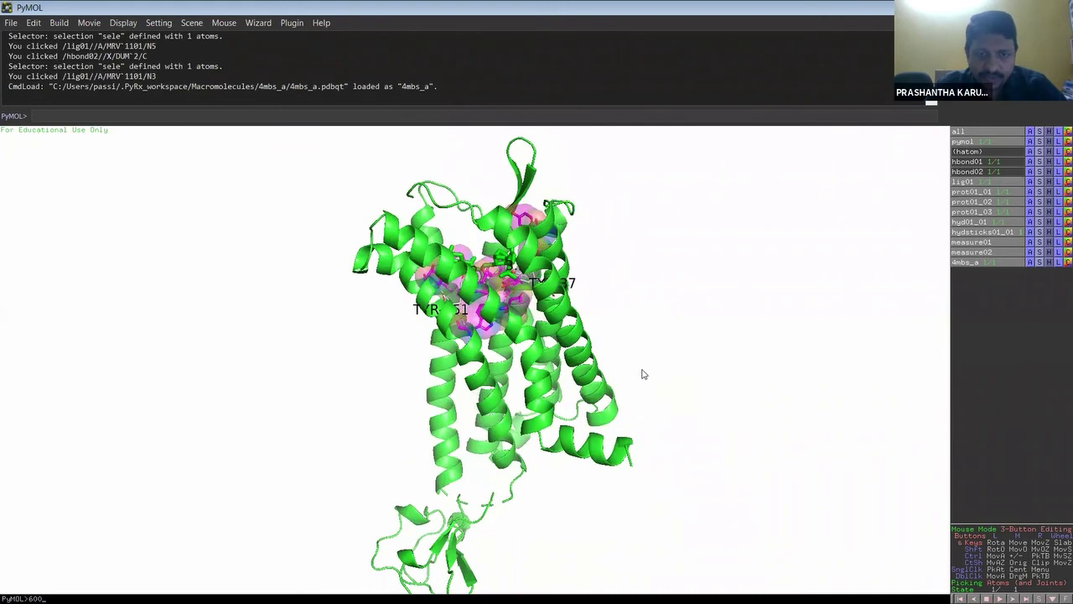
left_click_drag(769, 290, 972, 256)
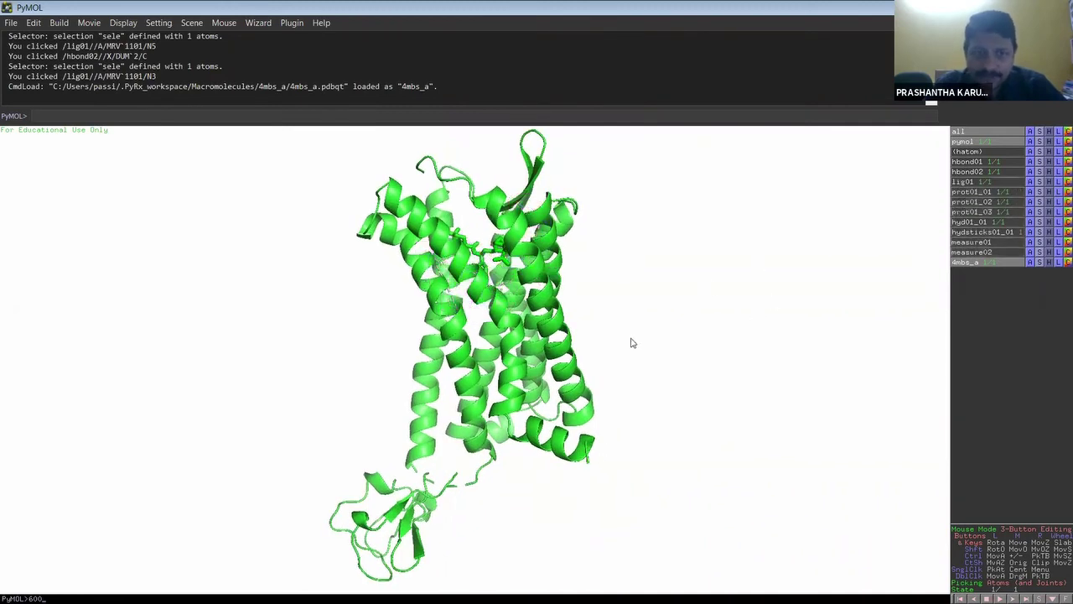
left_click_drag(648, 412, 594, 354)
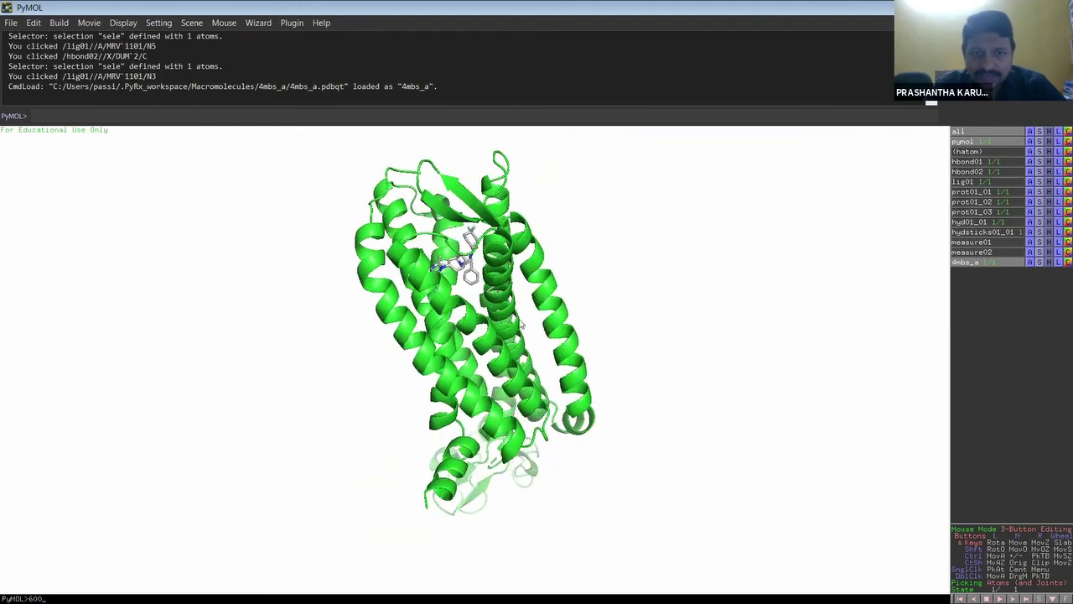
left_click_drag(601, 310, 601, 374)
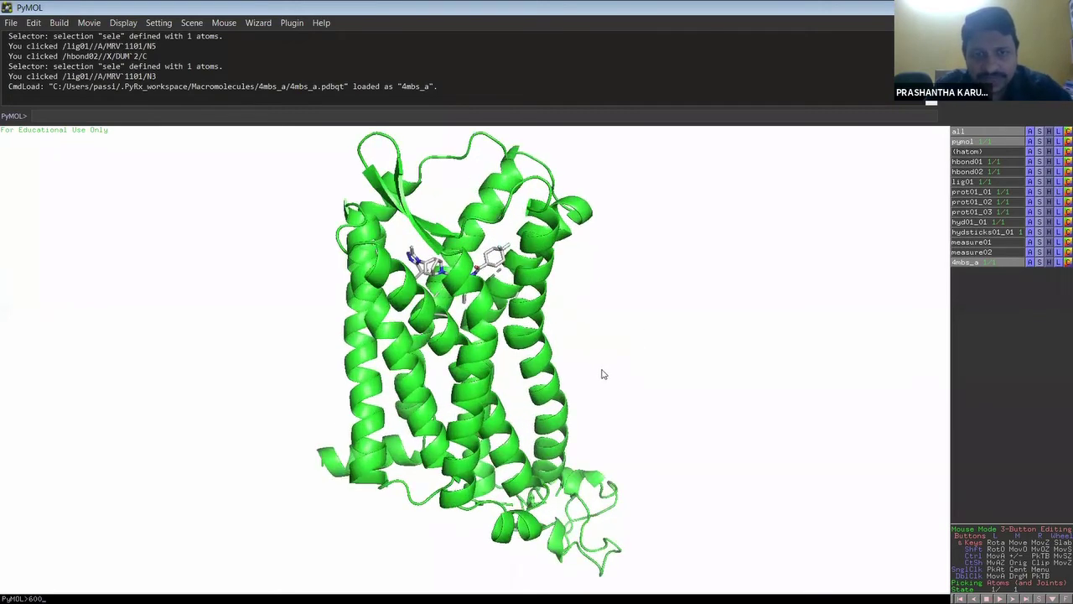
left_click_drag(437, 276, 596, 306)
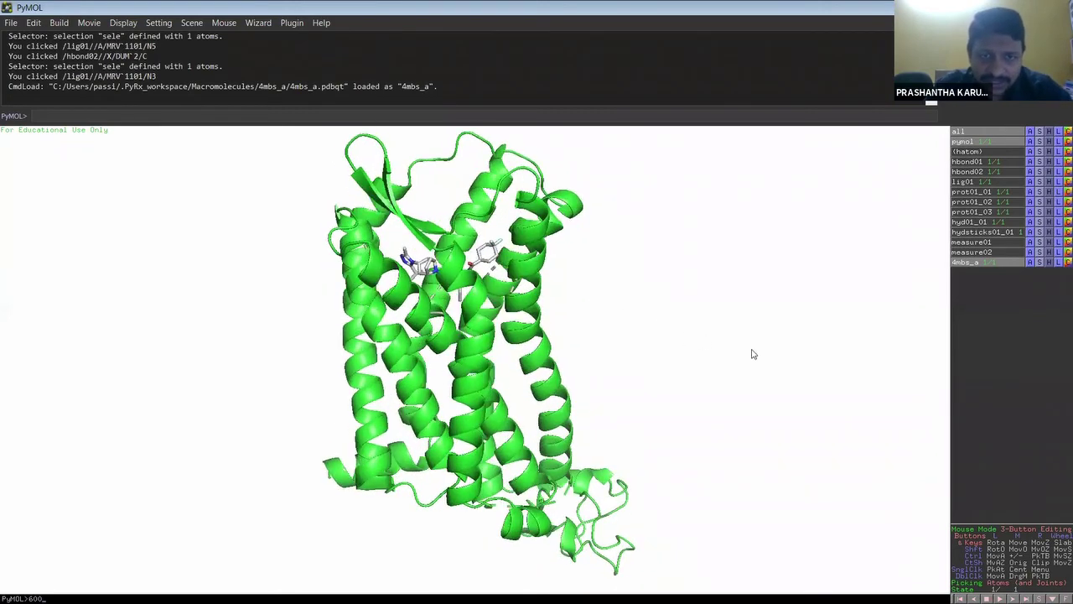
left_click_drag(749, 355, 718, 361)
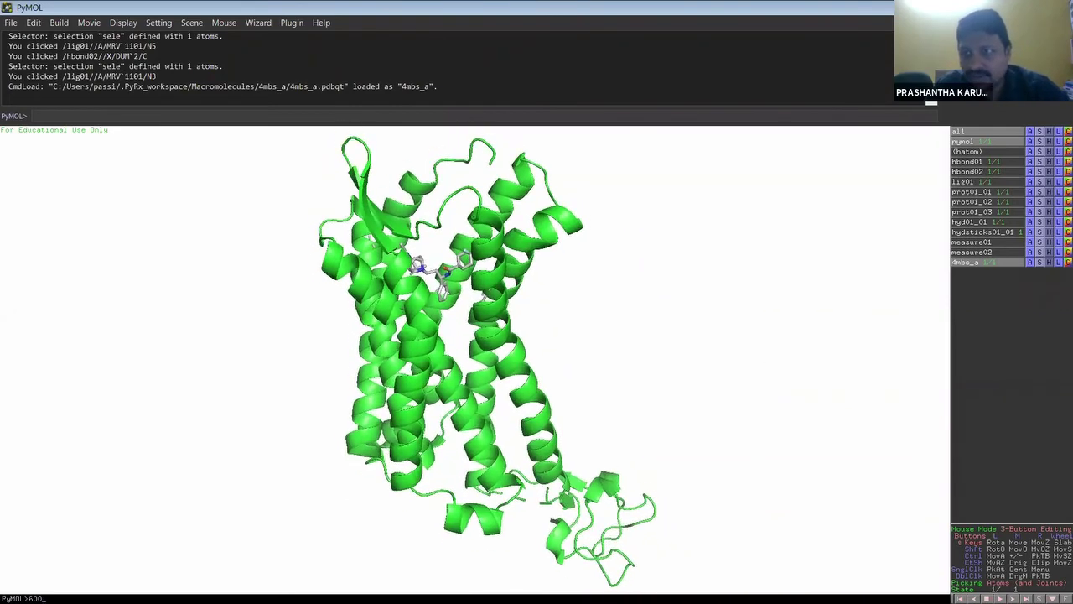
Step: Ray-trace the full receptor view at 600 DPI and save it as 4MBS_FullView.png in the Docking folder
left_click(961, 62)
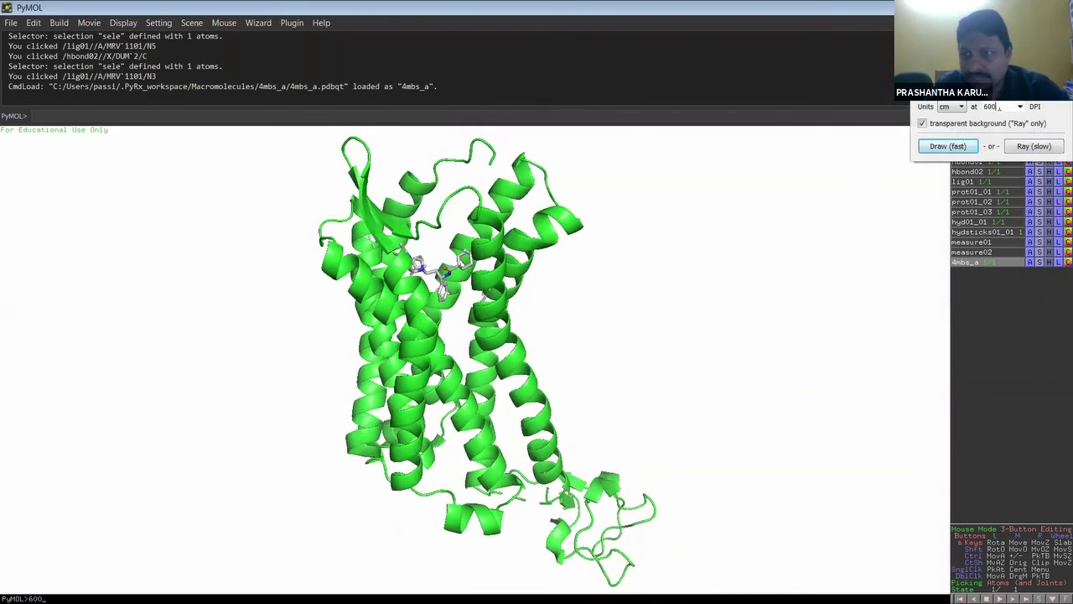
left_click(956, 147)
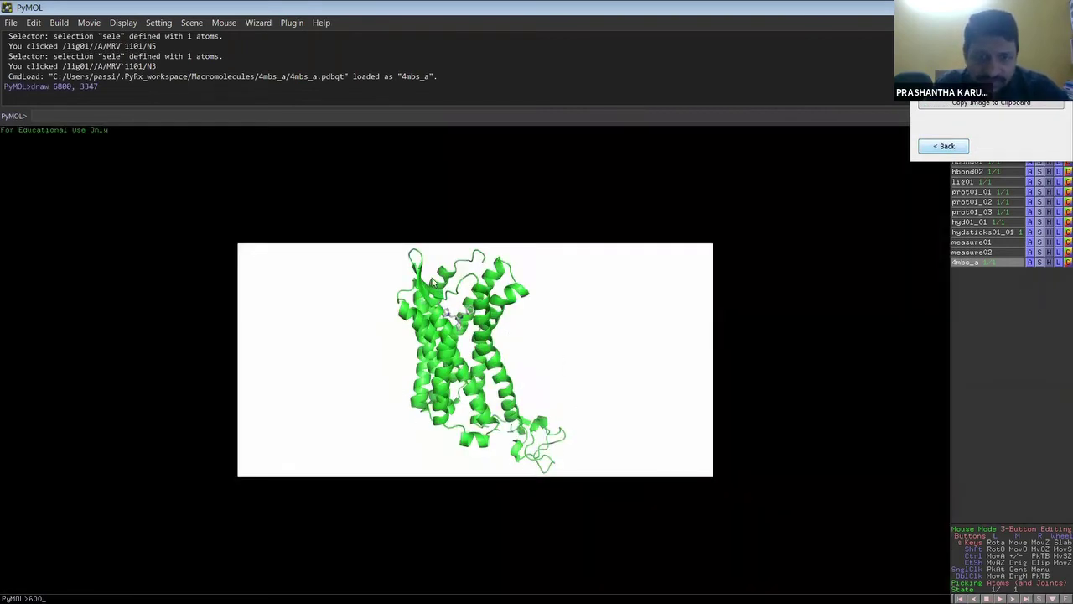
left_click(991, 84)
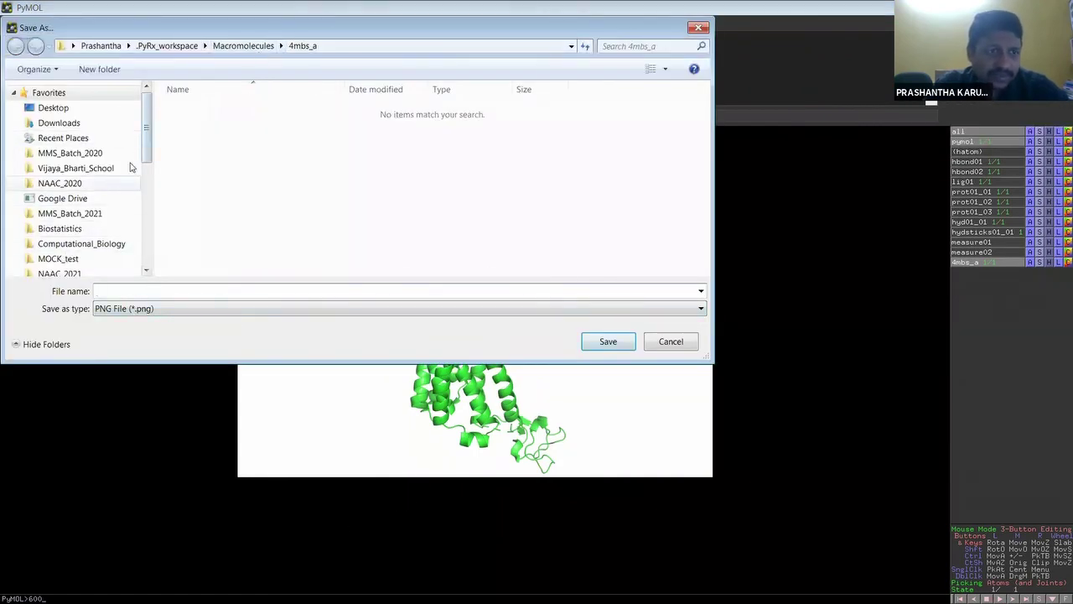
scroll(126, 180, "down", 2)
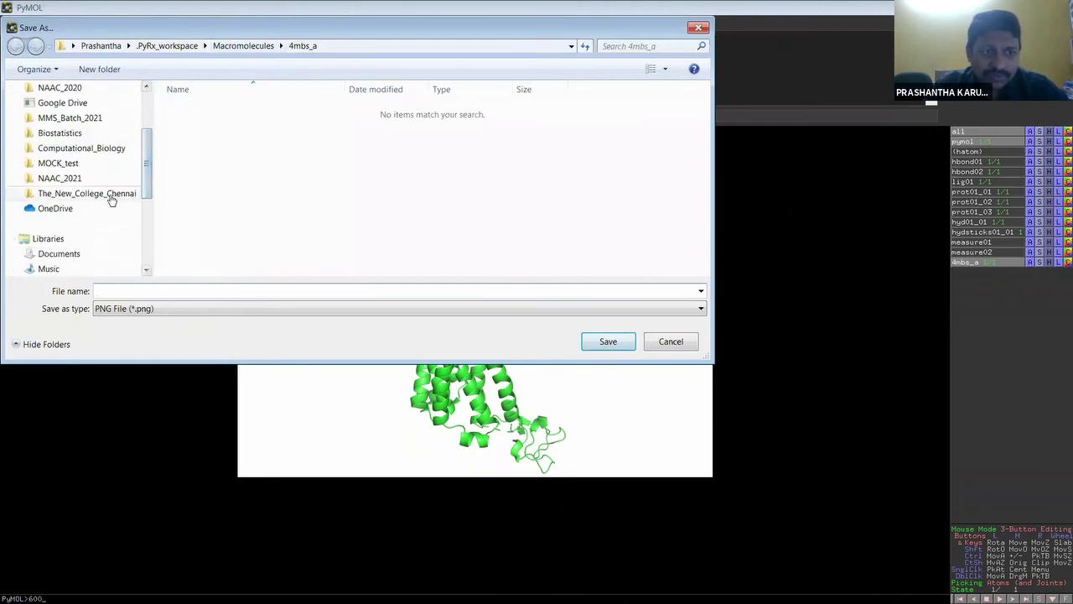
left_click(111, 198)
double_click(209, 110)
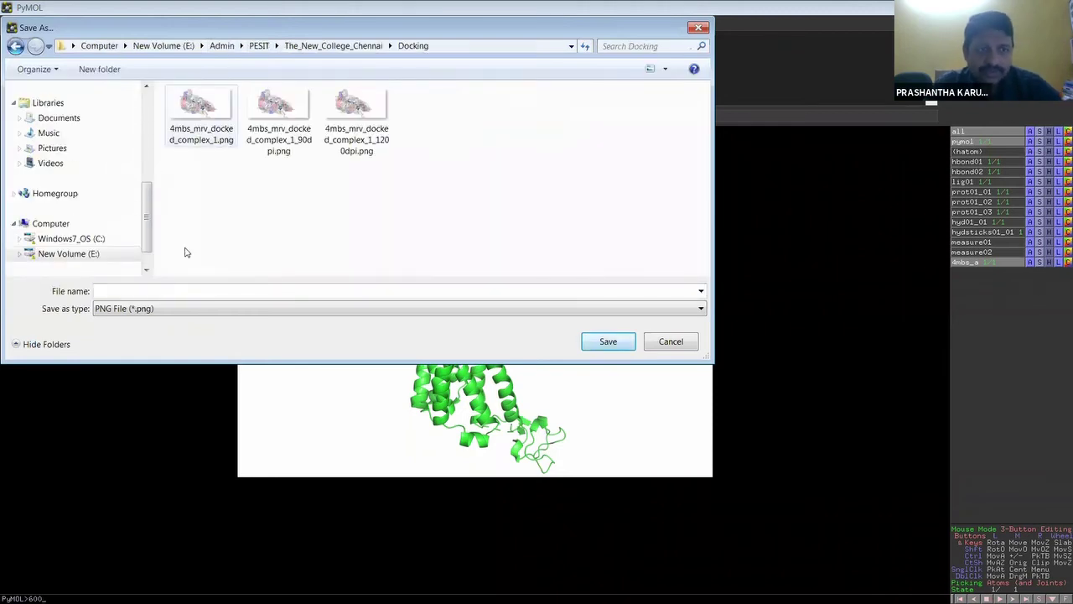
left_click(122, 292)
type("4MBS")
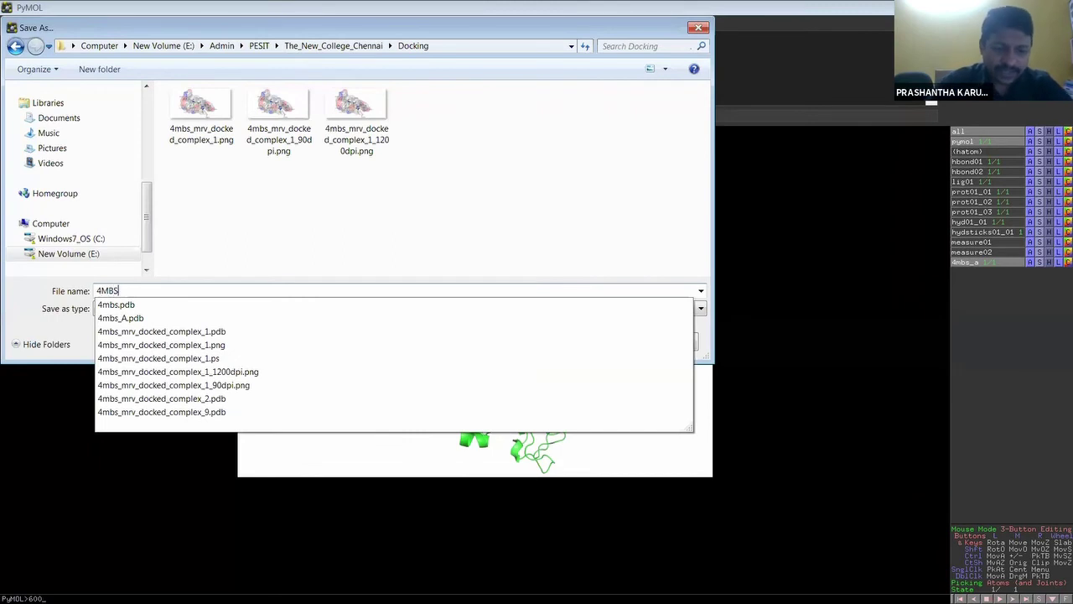
type("_Full")
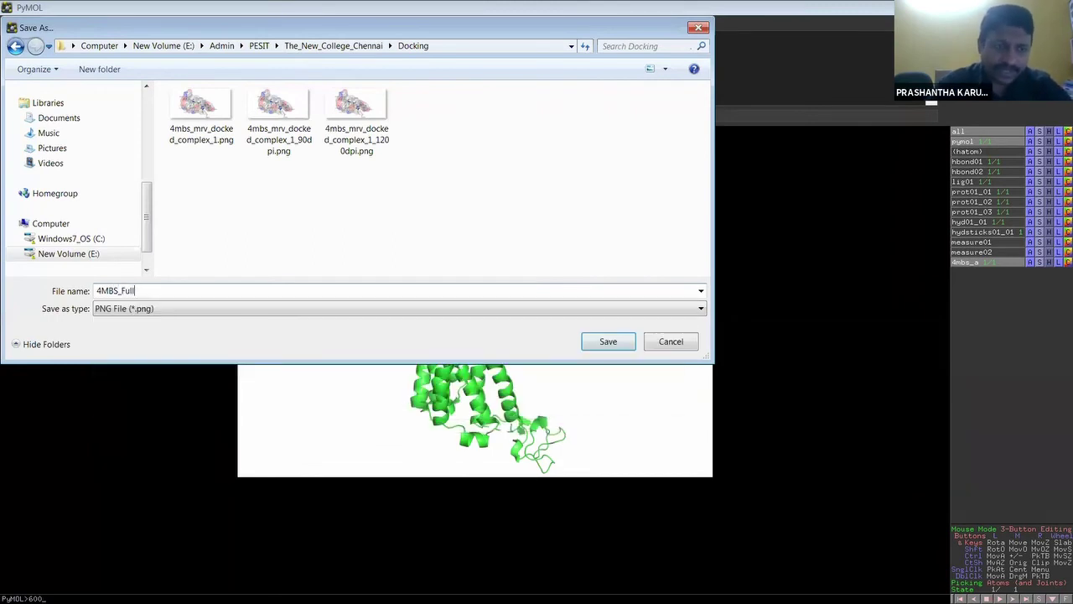
type("View.png")
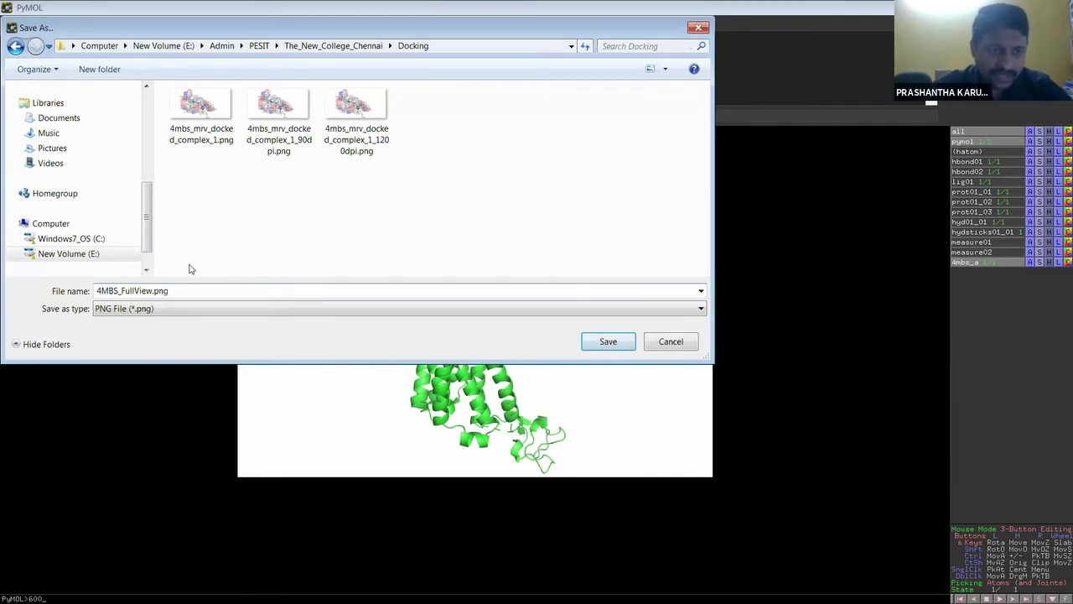
left_click(604, 345)
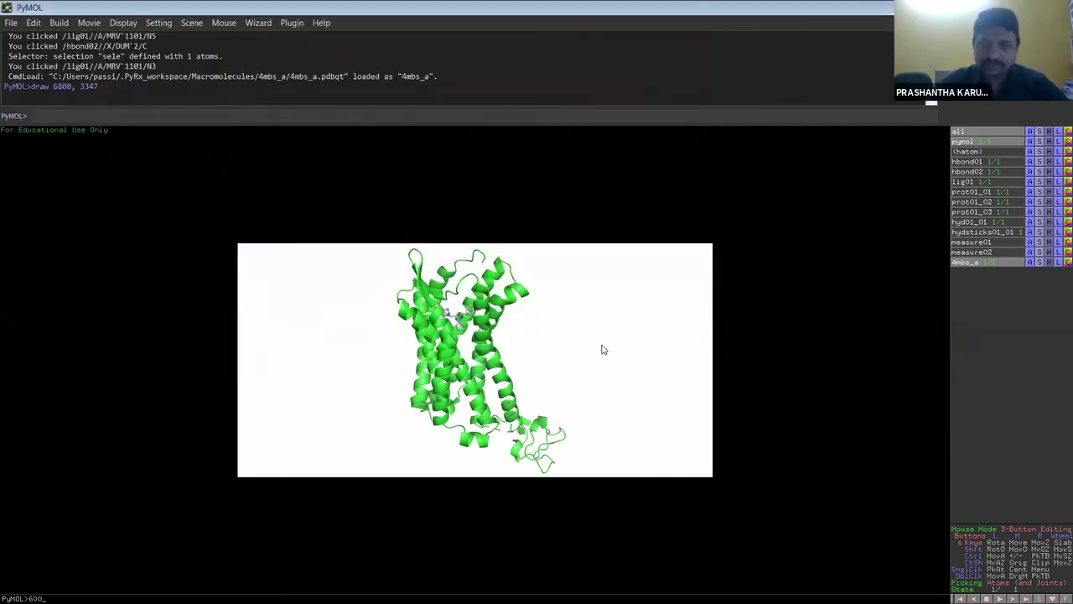
left_click(604, 346)
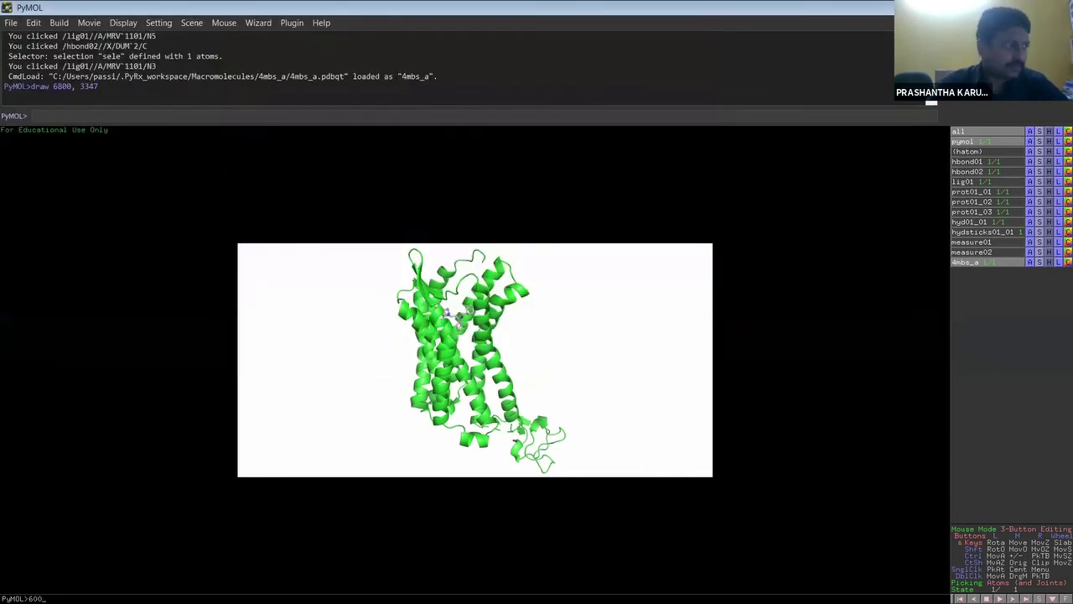
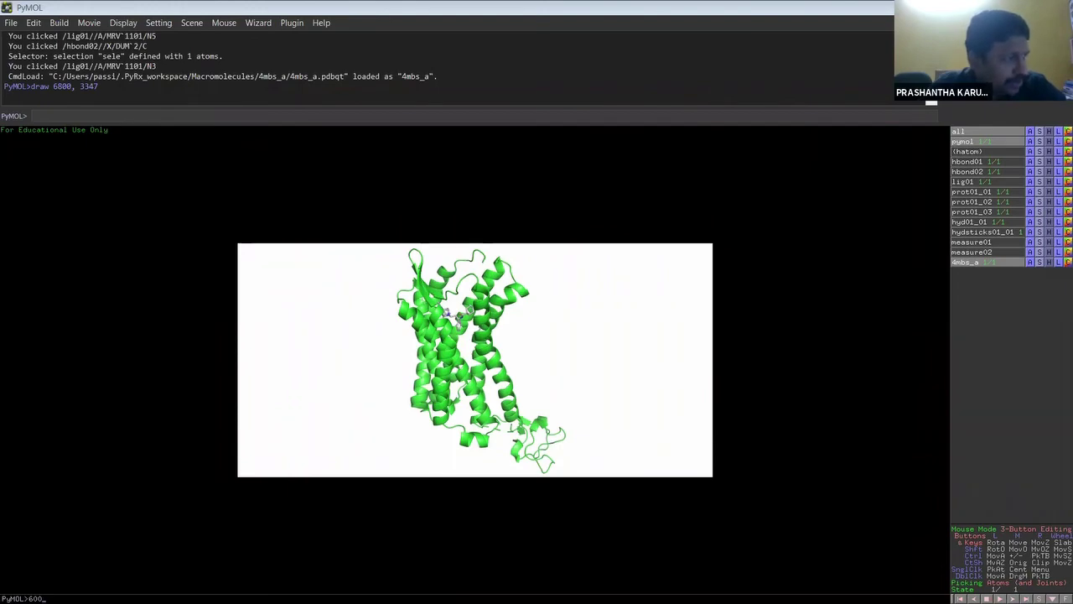
Step: Open 4MBS_FullView.png from The_New_College_Chennai > Docking in Windows Explorer
key("alt+Tab")
left_click(82, 285)
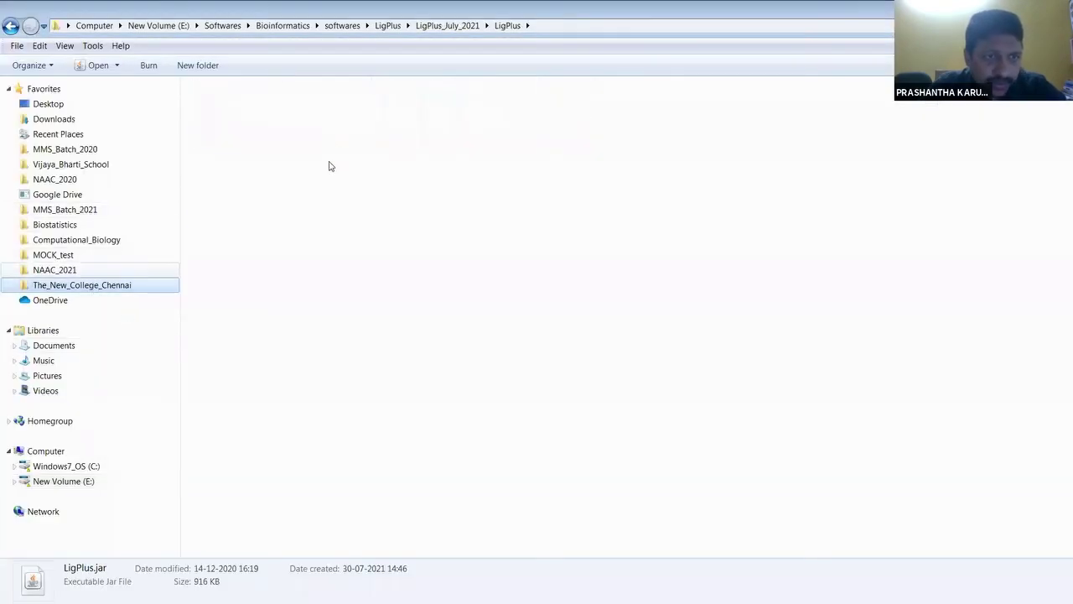
double_click(352, 107)
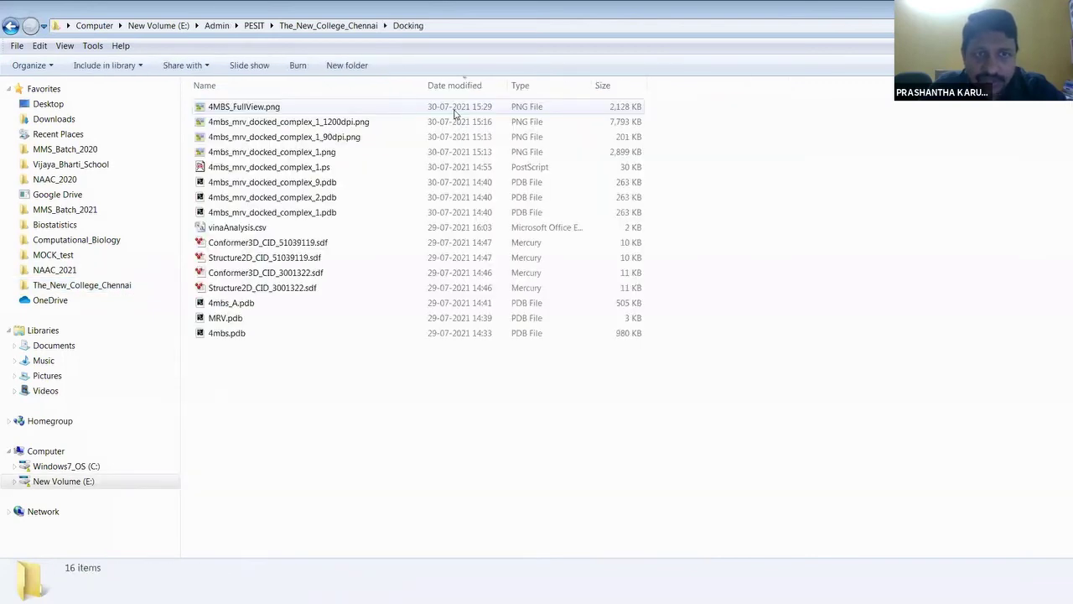
left_click(257, 107)
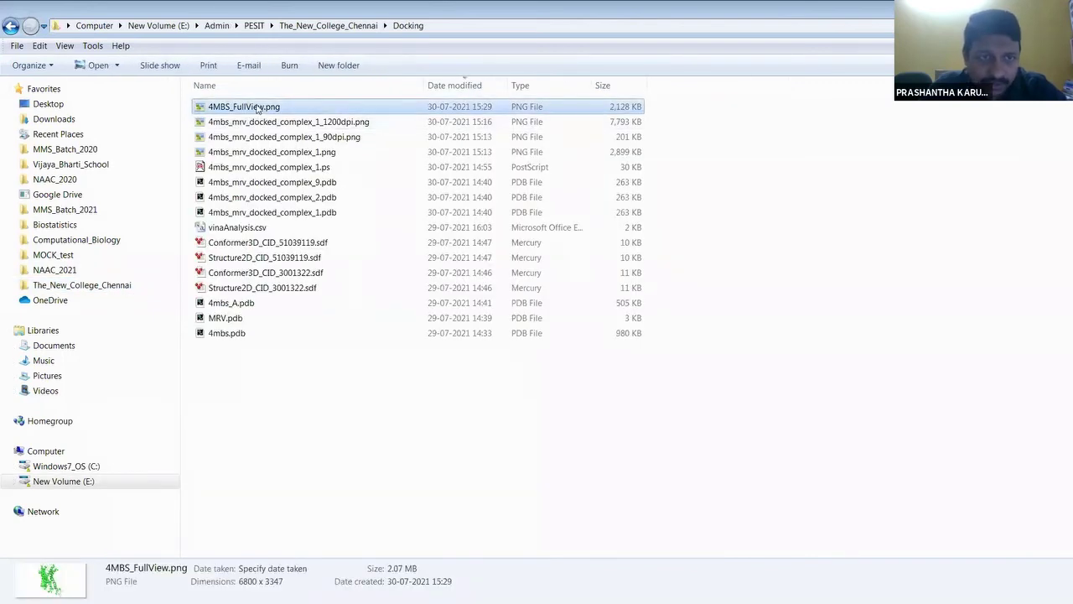
double_click(257, 107)
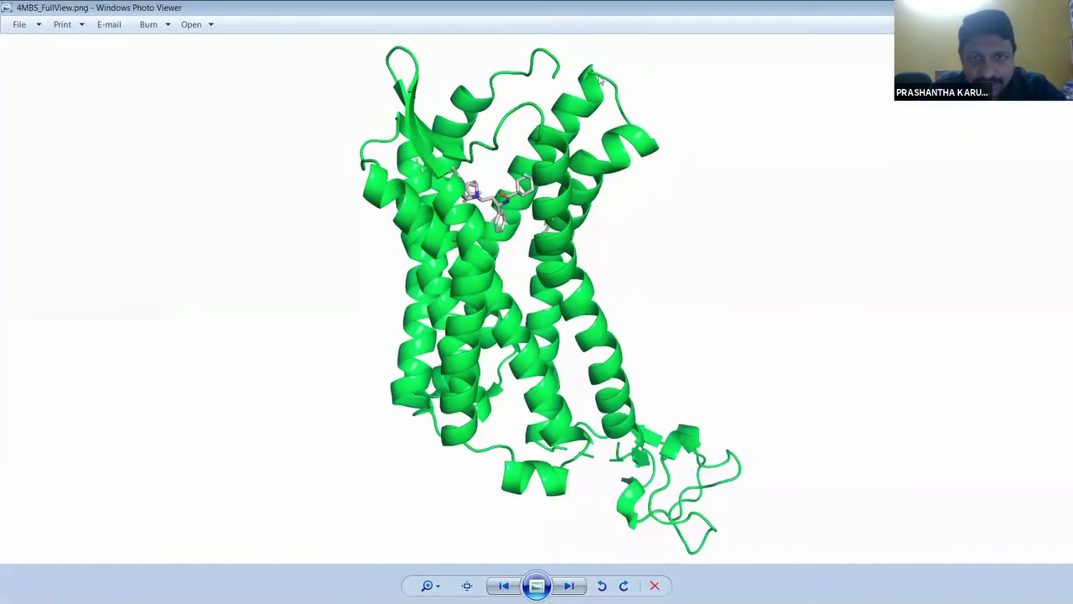
Step: Copy the displayed 4MBS_FullView.png picture from Photo Viewer's context menu
right_click(507, 251)
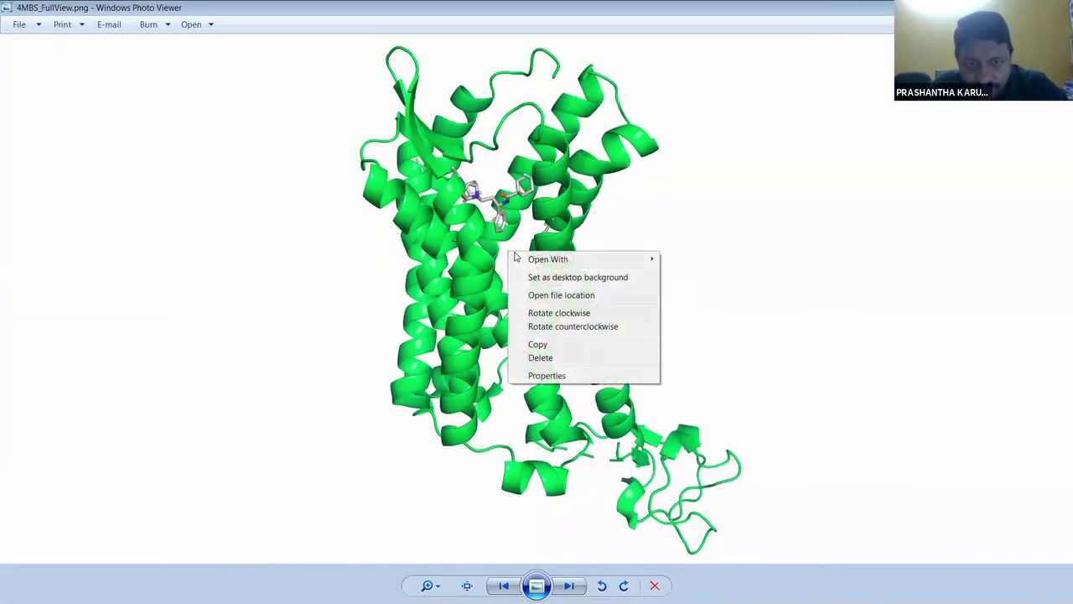
left_click(553, 345)
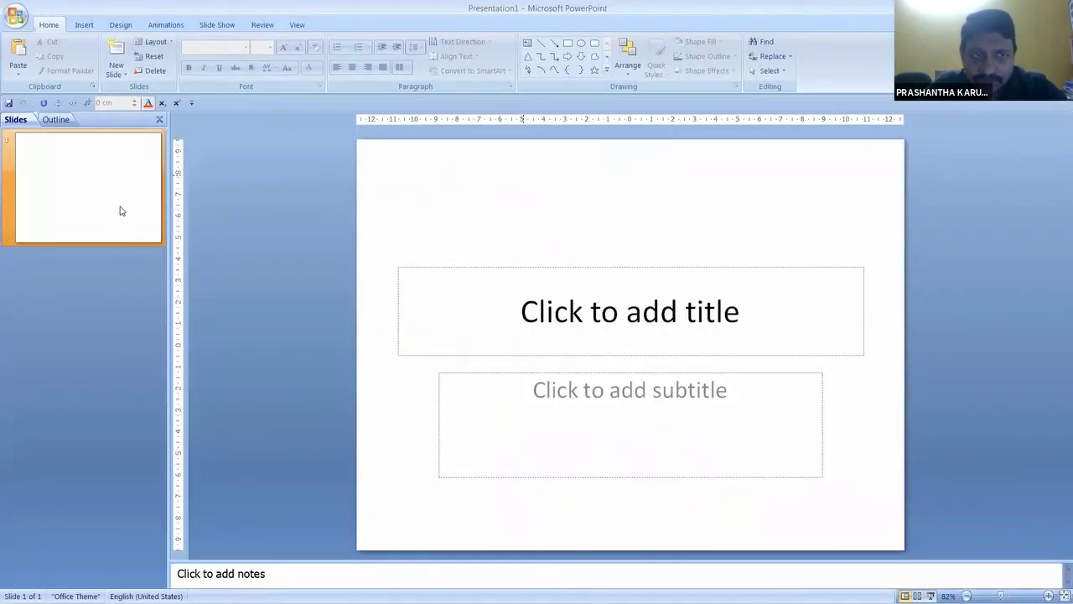
Step: Switch the slide to the Blank layout and paste the receptor picture onto it
right_click(109, 201)
mouse_move(167, 332)
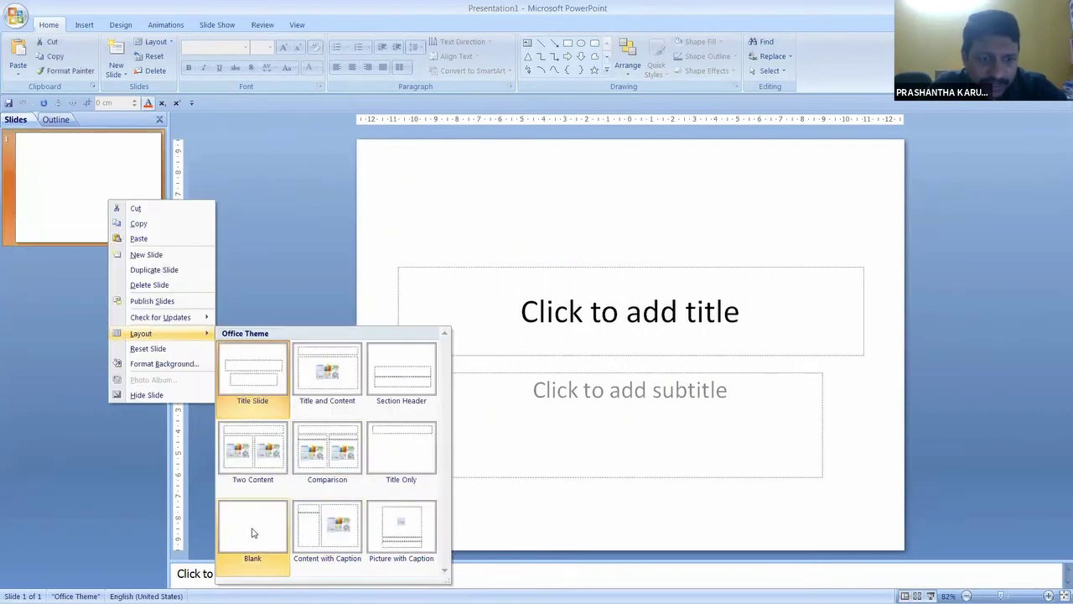
left_click(253, 532)
right_click(458, 294)
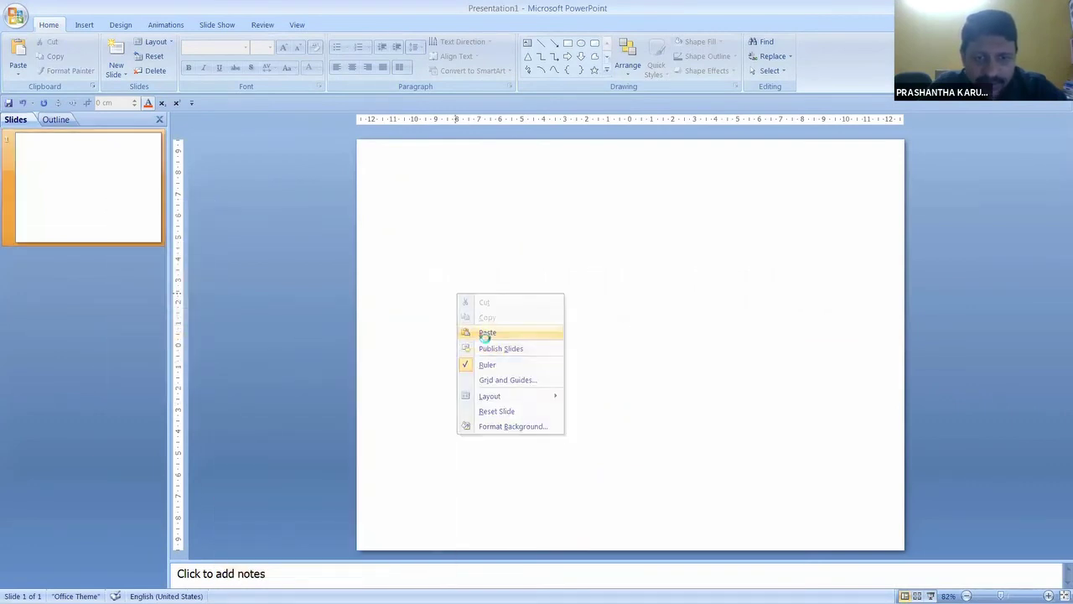
left_click(486, 333)
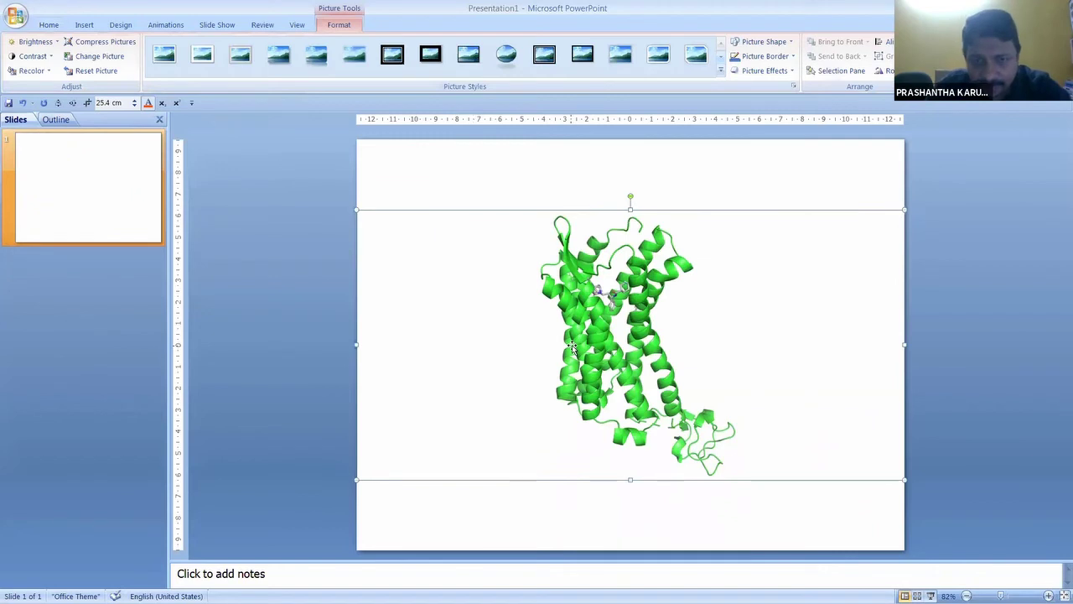
Step: Crop the picture's empty left and right margins to 9.4 cm wide and place it at the slide's left
key("alt+6")
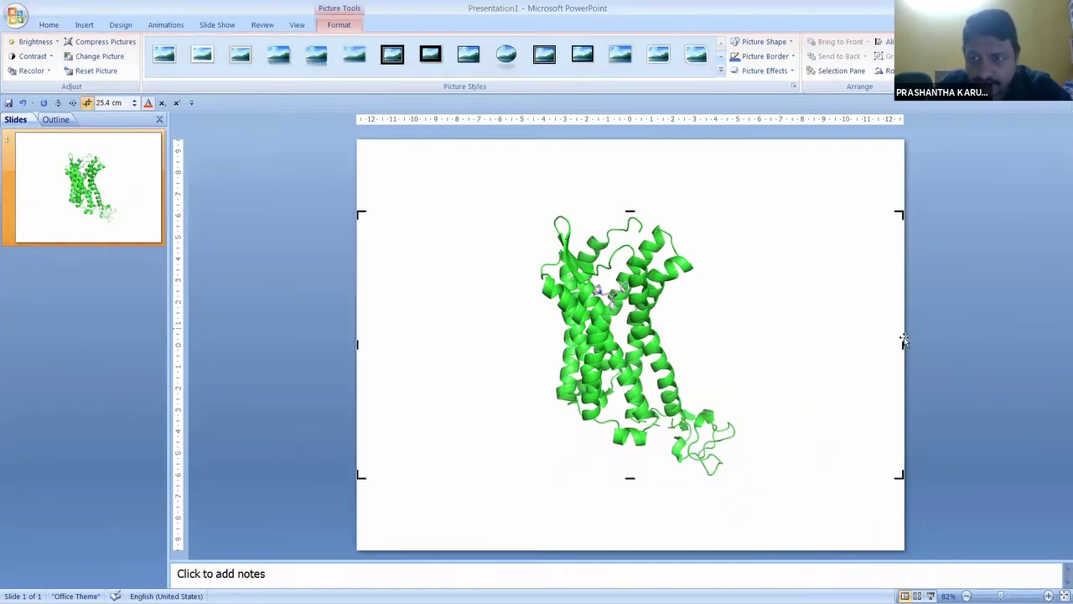
left_click_drag(903, 342, 738, 375)
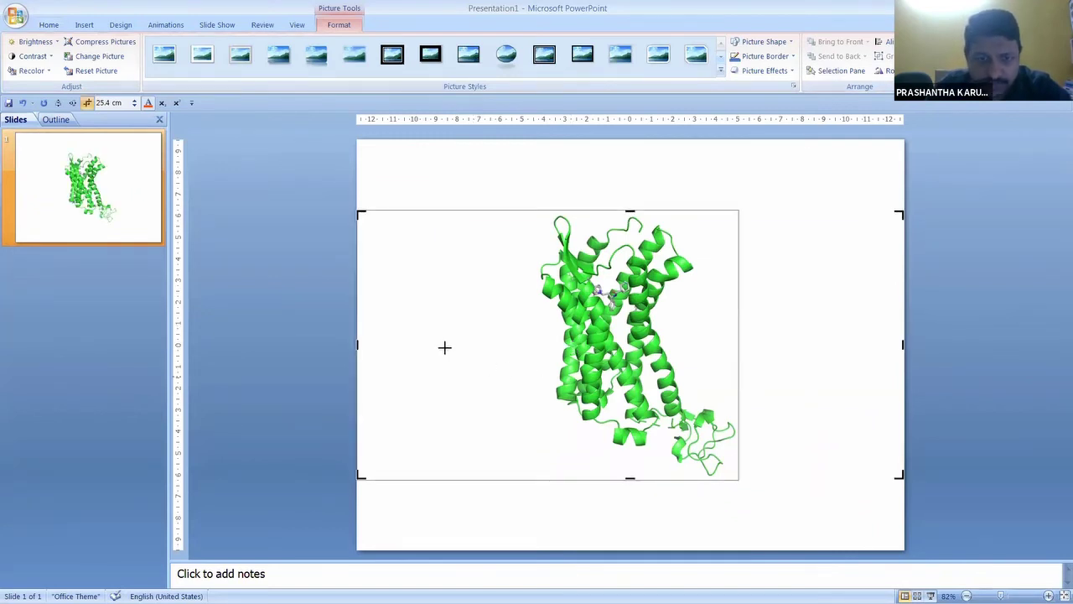
left_click_drag(358, 344, 379, 311)
key("Escape")
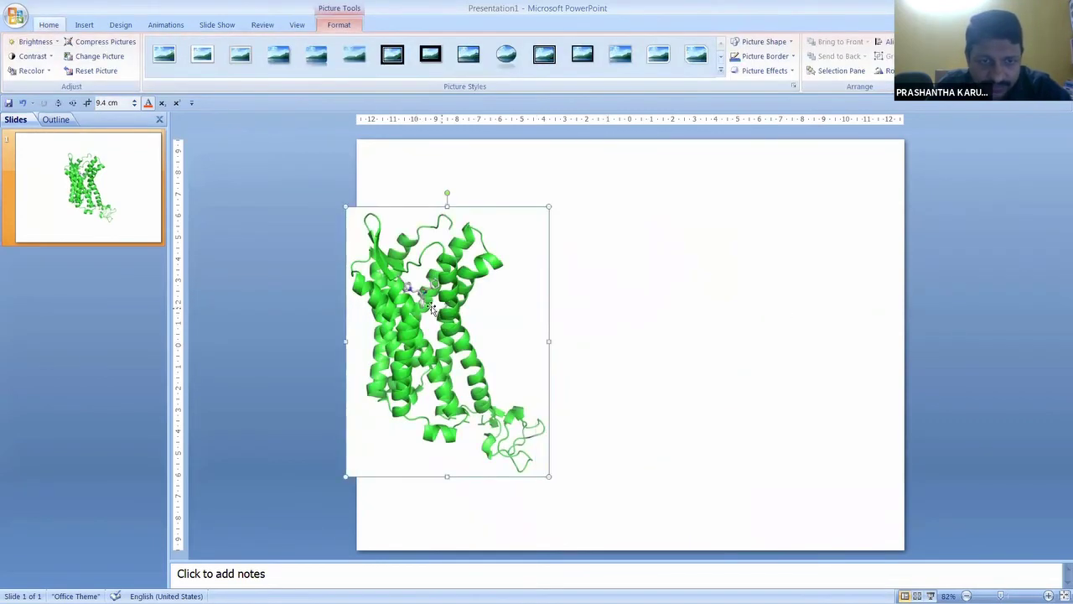
mouse_move(447, 306)
left_mouse_down()
mouse_move(477, 306)
mouse_move(444, 305)
left_mouse_up()
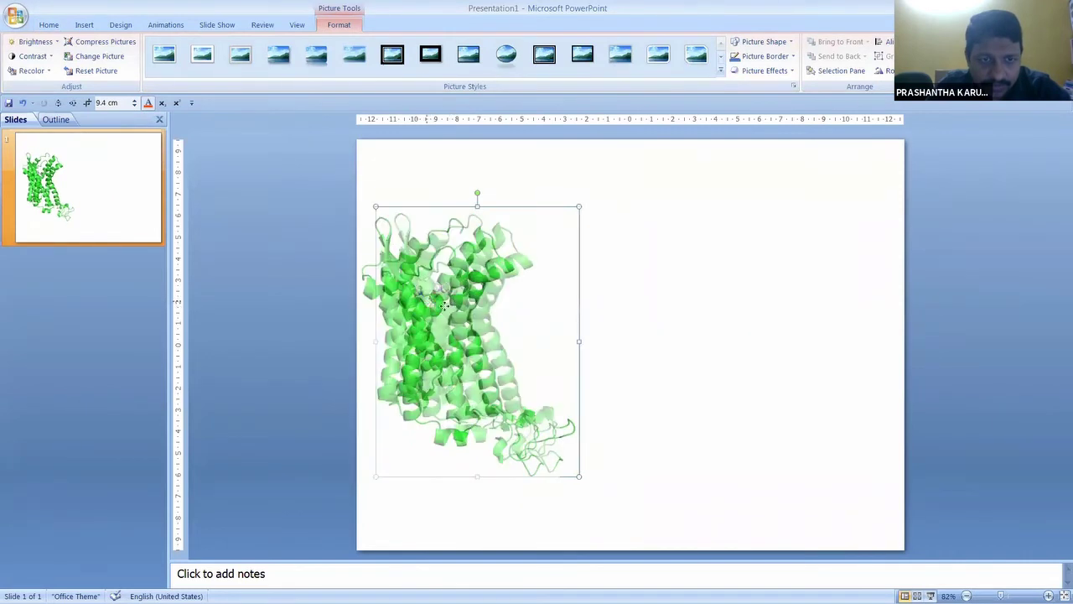
left_click_drag(625, 308, 629, 309)
left_click(634, 311)
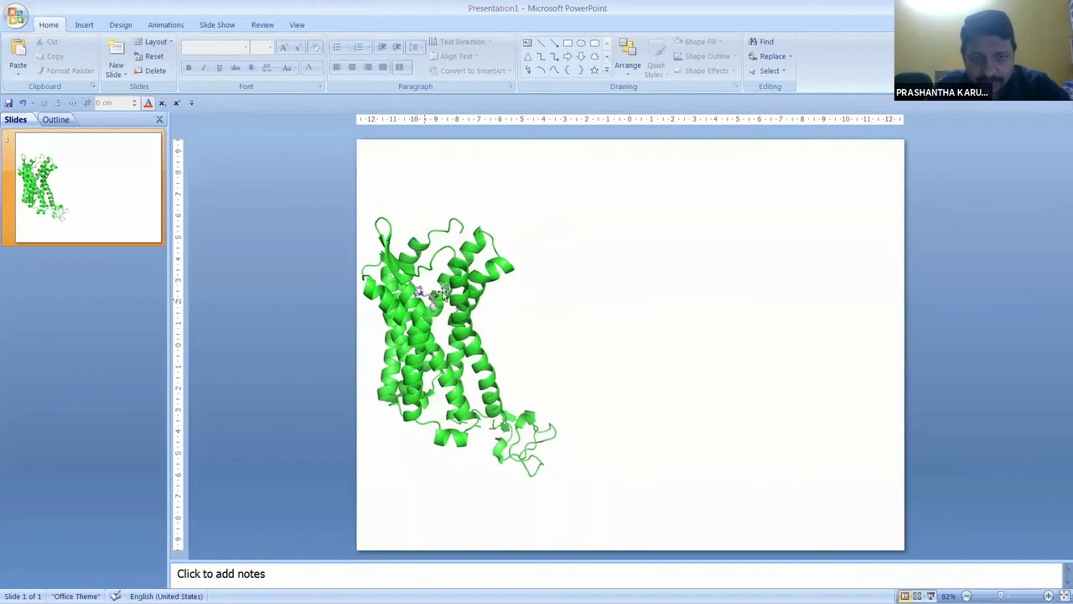
key("alt+Tab")
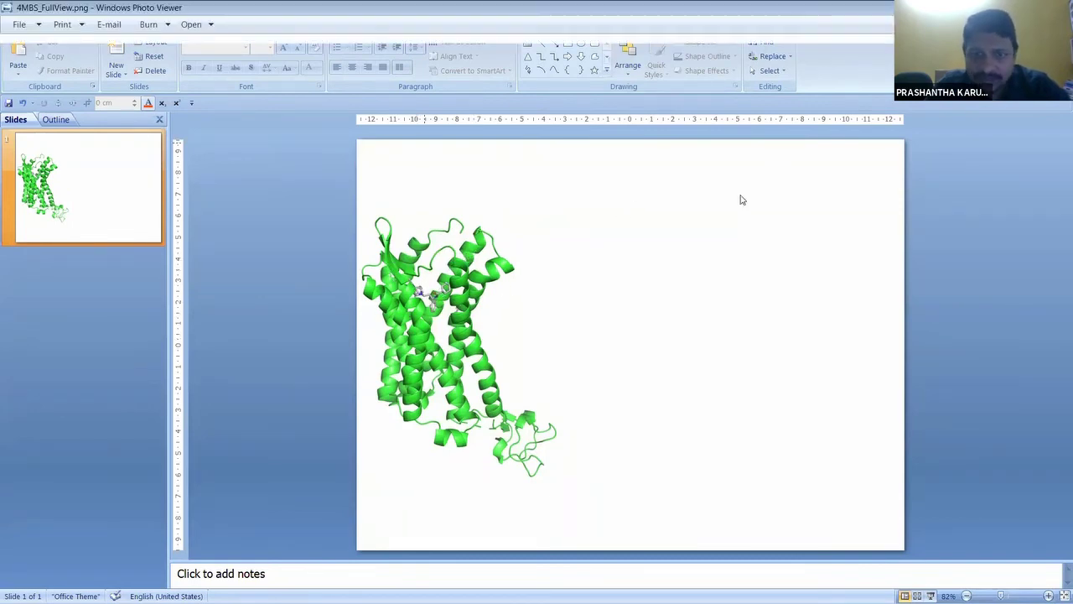
Step: Back in PyMOL, enable the measure02, hydsticks01_01 and hyd01_01 objects
key("alt+Tab")
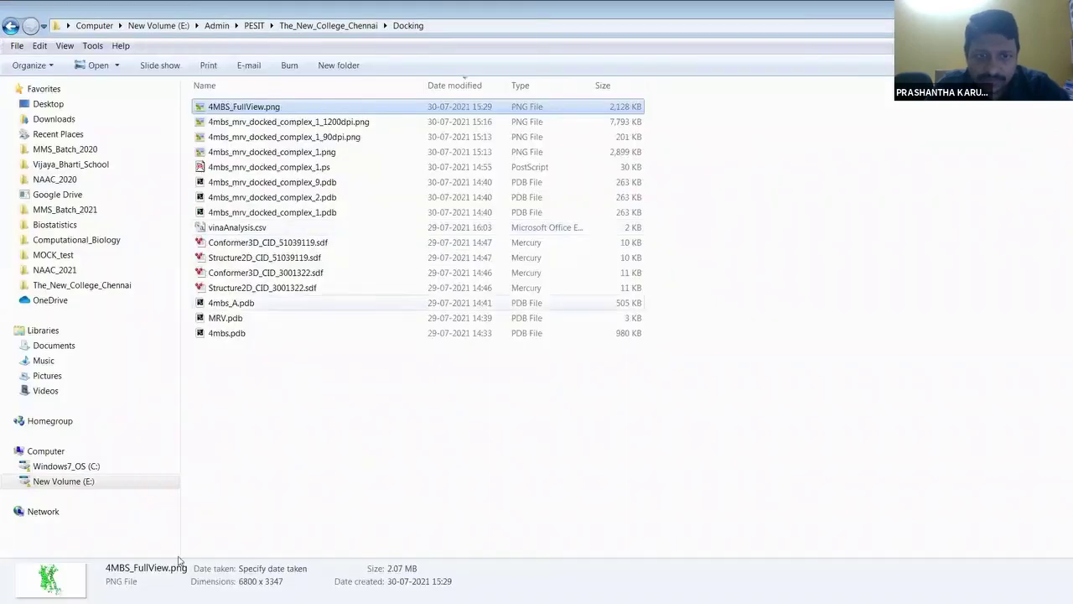
key("alt+Tab")
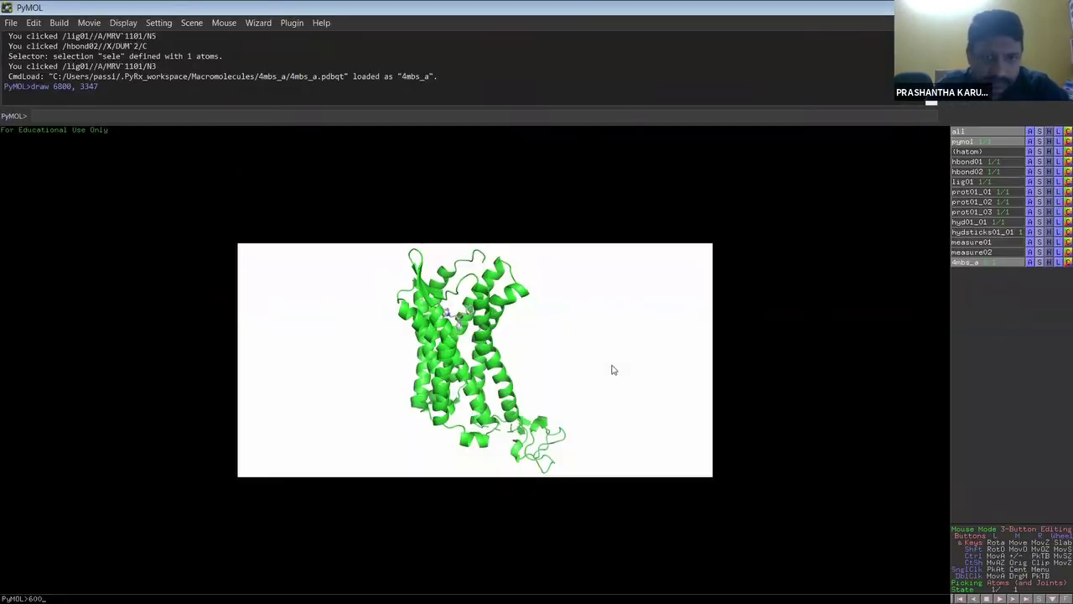
type("600")
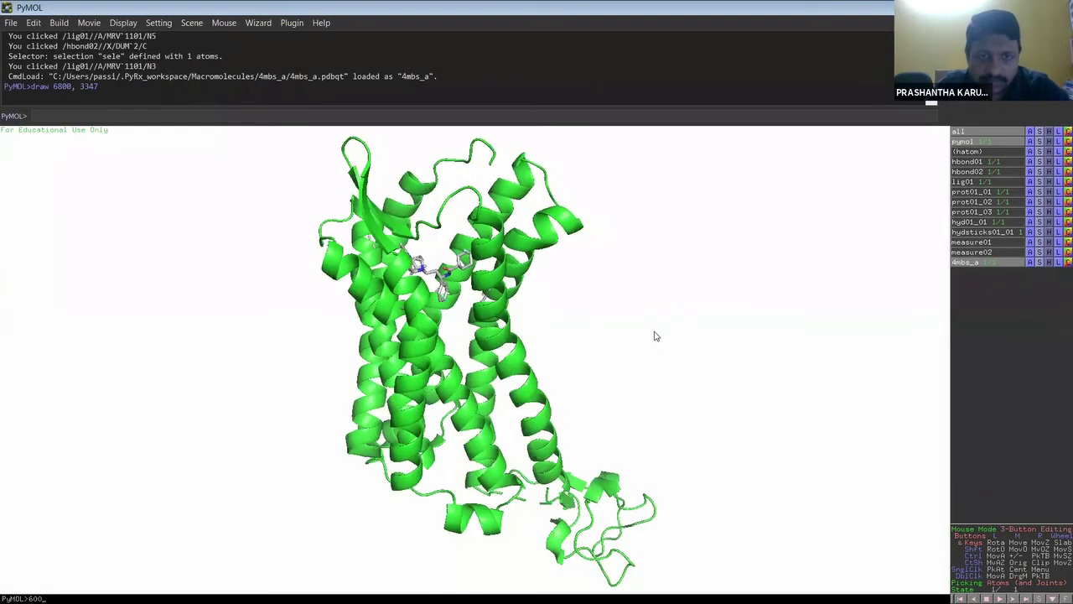
left_click(967, 251)
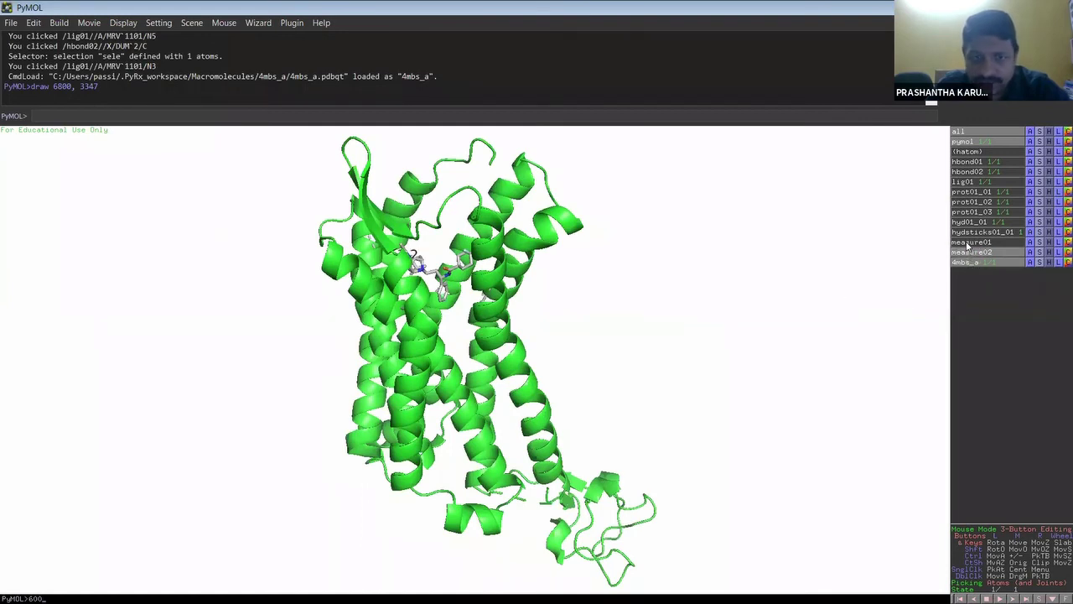
left_click(968, 231)
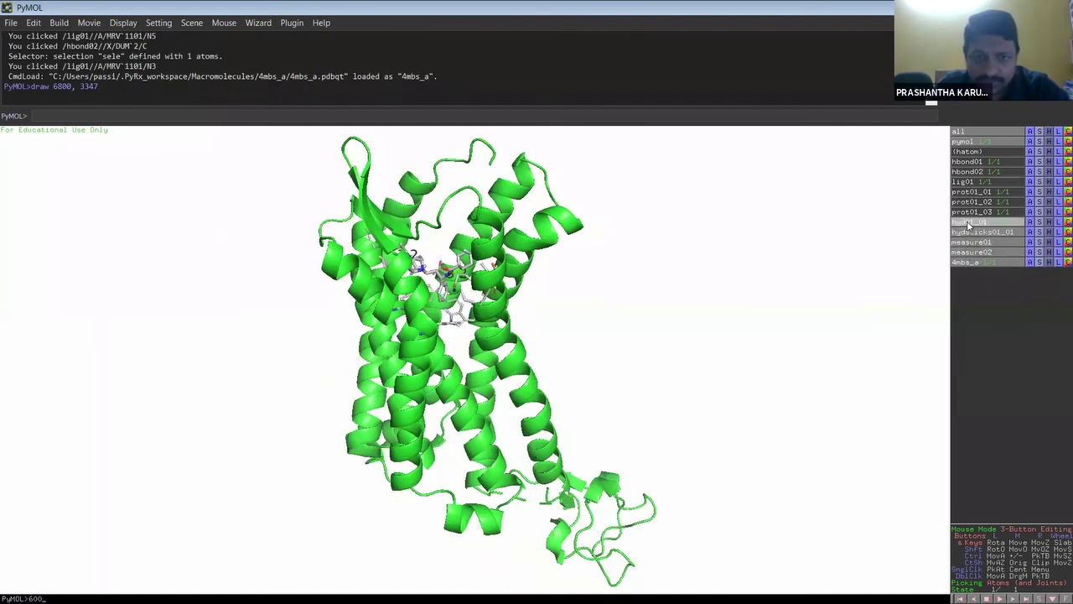
left_click(967, 222)
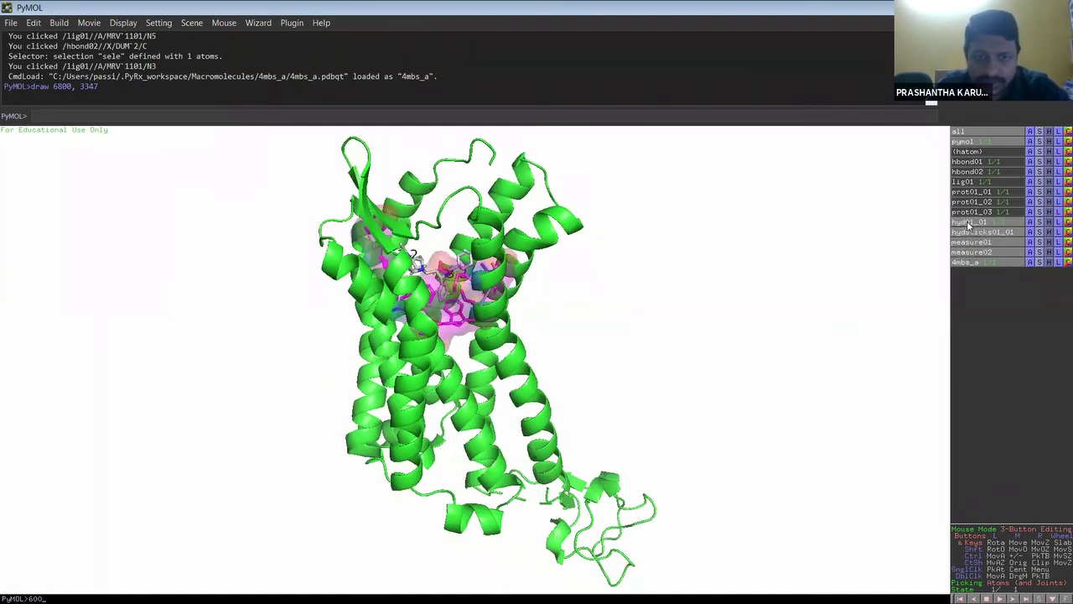
Step: Hide the green 4mbs_a protein cartoon to isolate the pocket
left_click(970, 263)
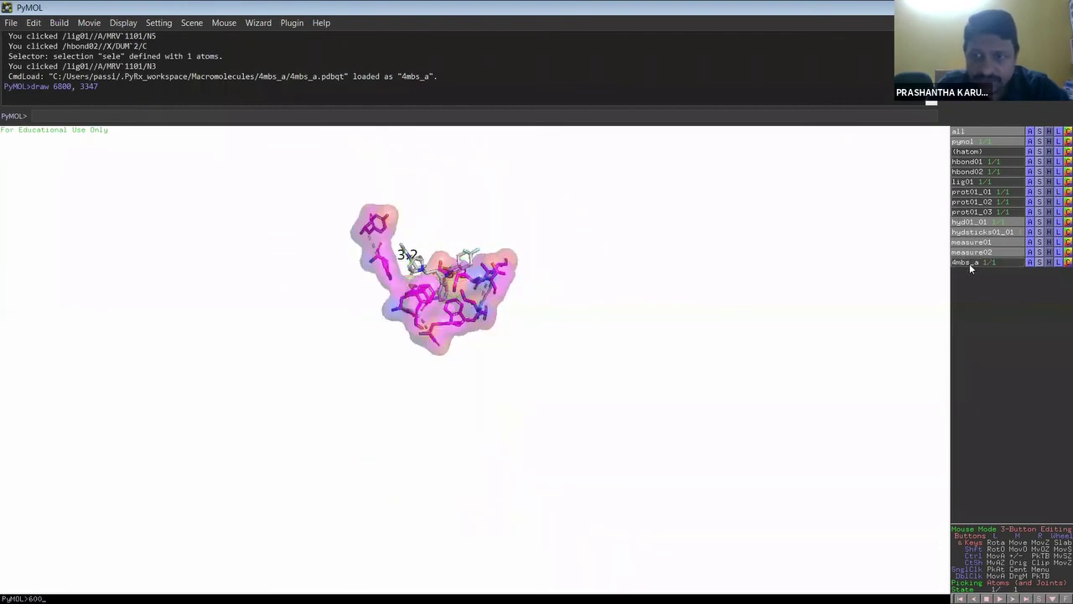
left_click(969, 264)
left_click(969, 263)
left_click(970, 263)
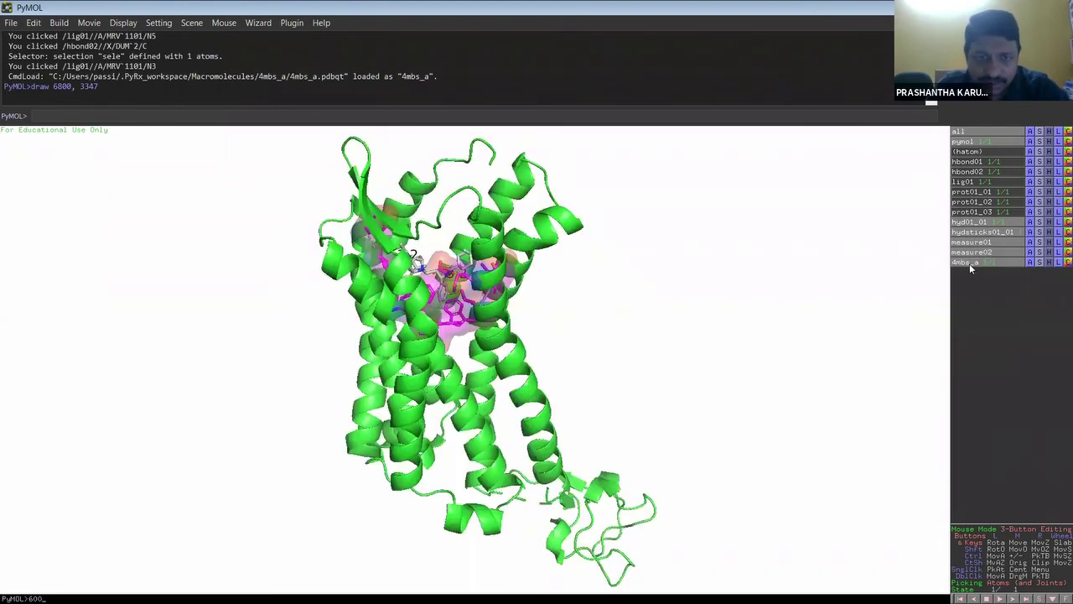
left_click(969, 264)
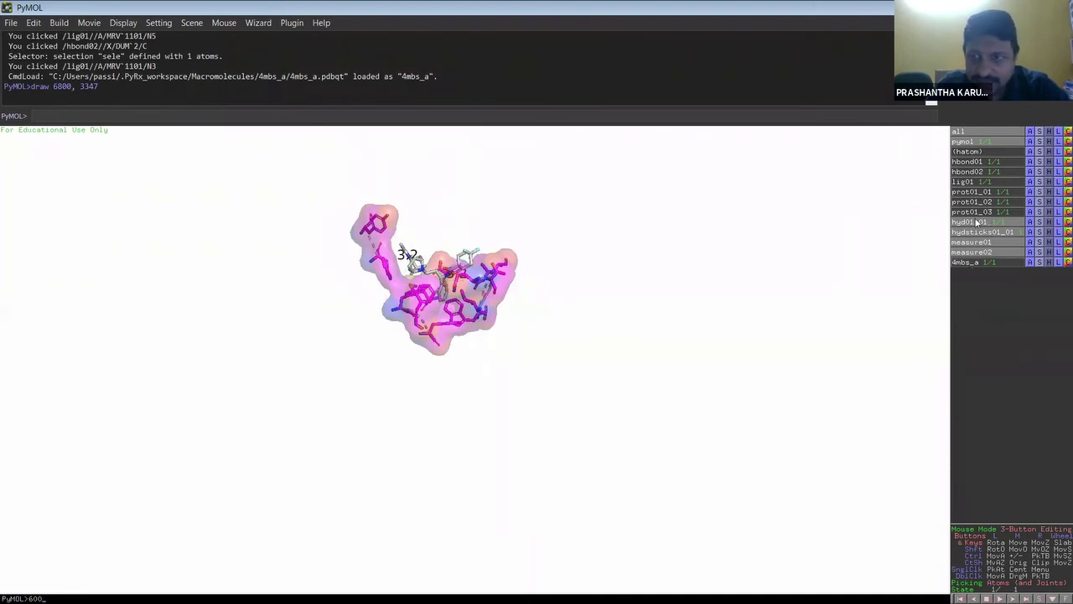
Step: Toggle the pocket objects and zoom and rotate around the ligand pocket
left_click_drag(966, 220, 966, 163)
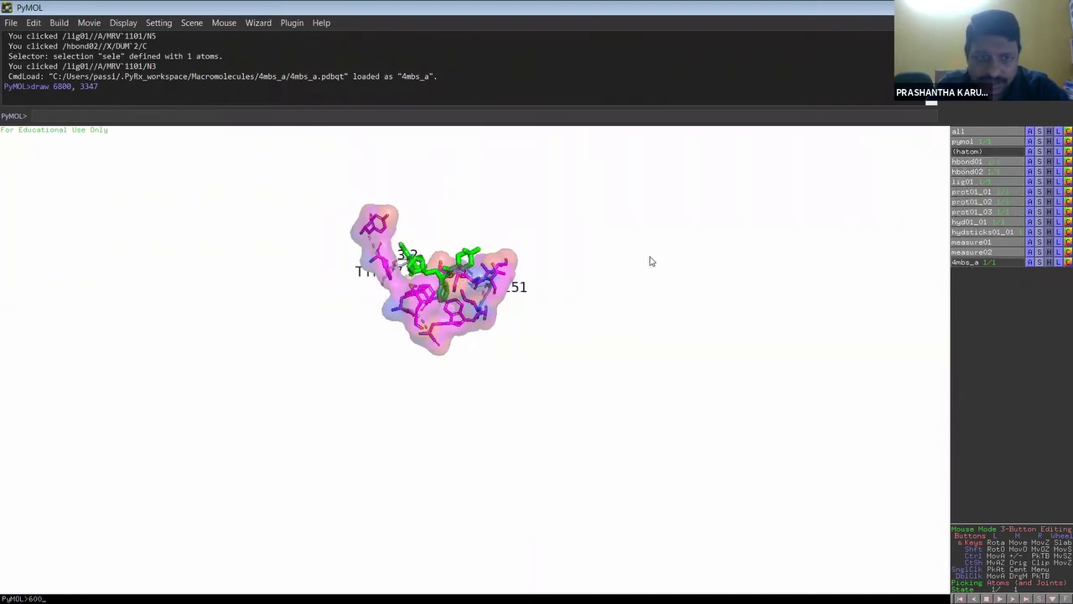
right_click_drag(650, 261, 757, 461)
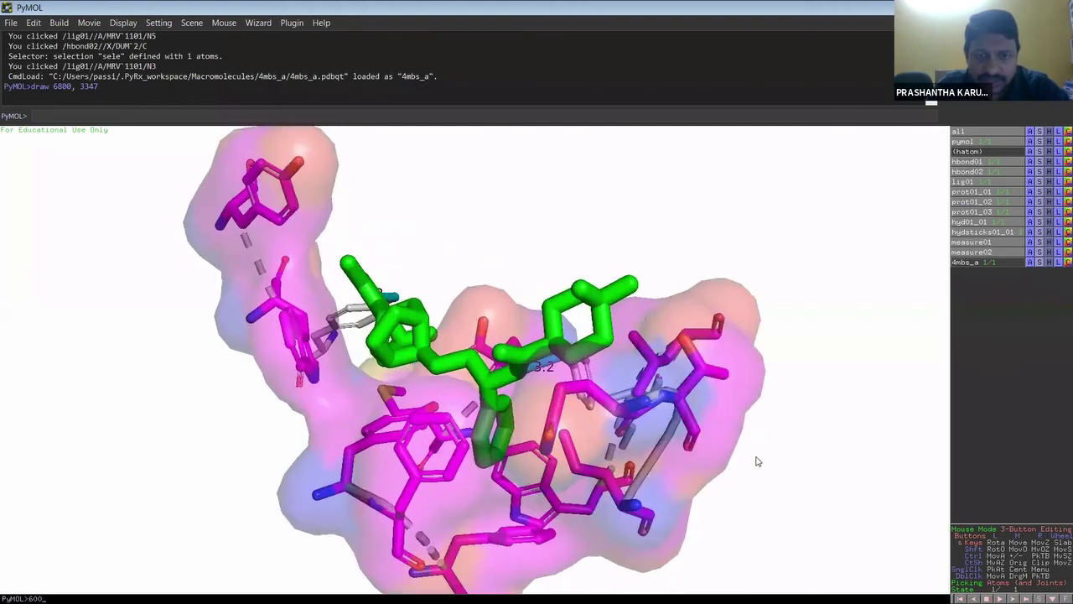
right_click_drag(745, 422, 519, 194)
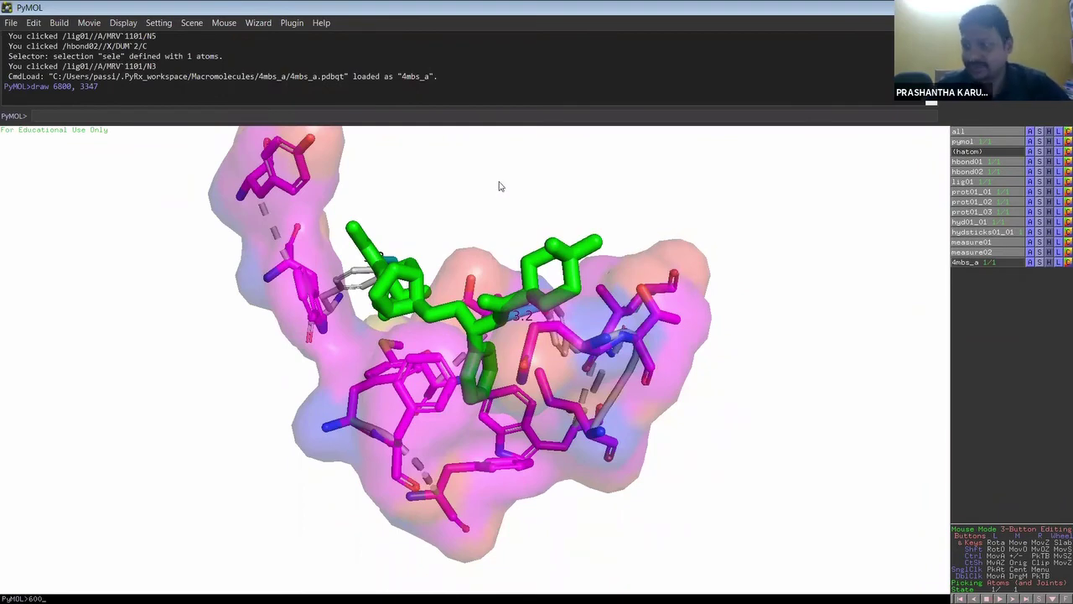
left_click_drag(479, 199, 681, 333)
left_click_drag(631, 458, 673, 239)
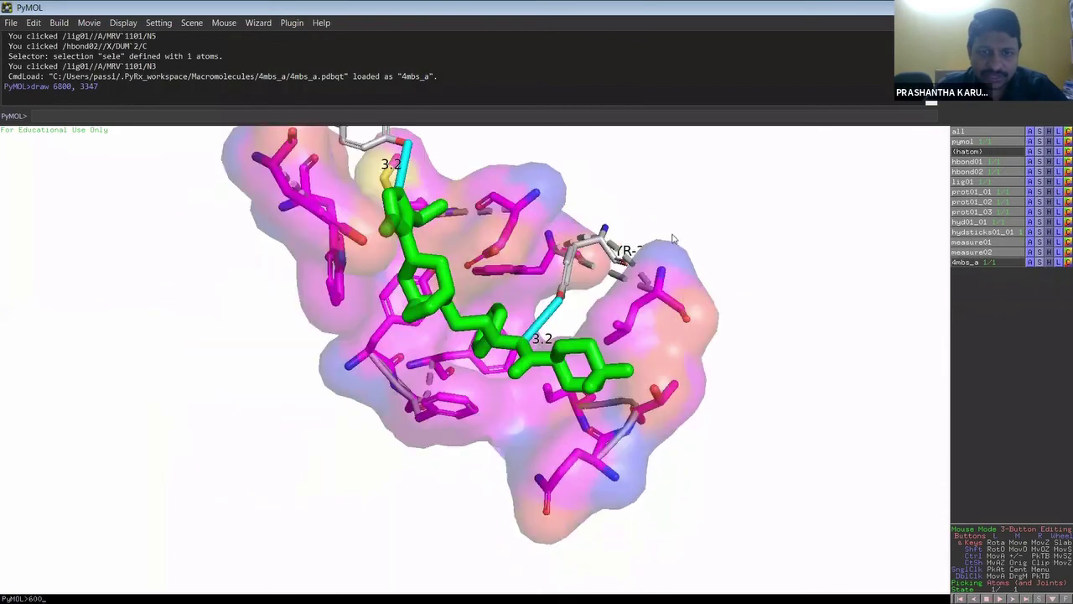
left_click_drag(705, 394, 701, 360)
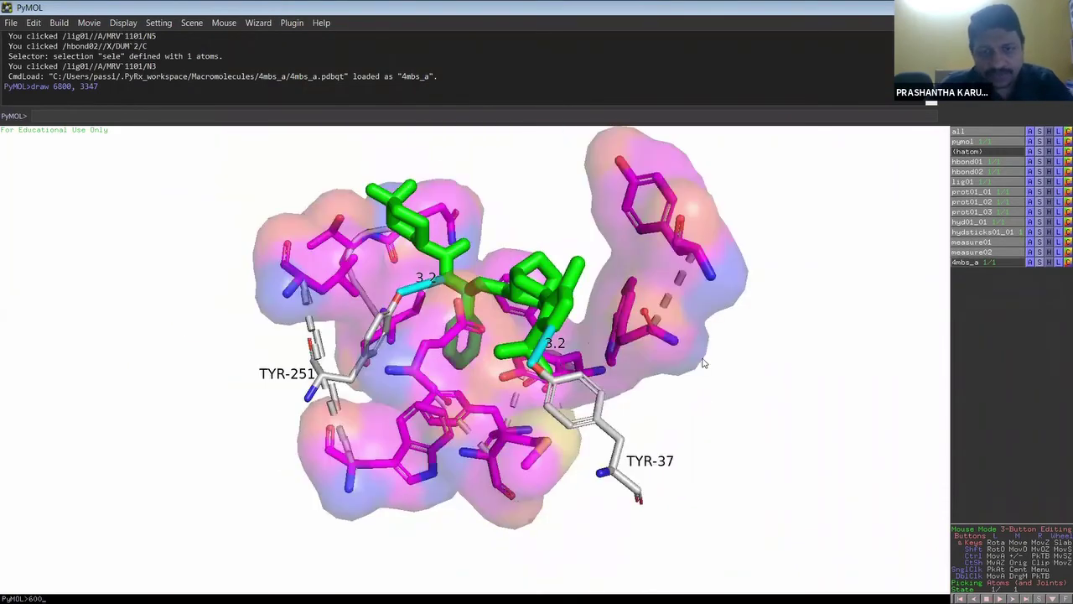
left_click_drag(717, 408, 621, 419)
Step: Zoom out to the whole protein, then recall the pocket scenes labelling TYR-37 and TYR-251 with 3.2 Å bonds
scroll(608, 402, "up", 3)
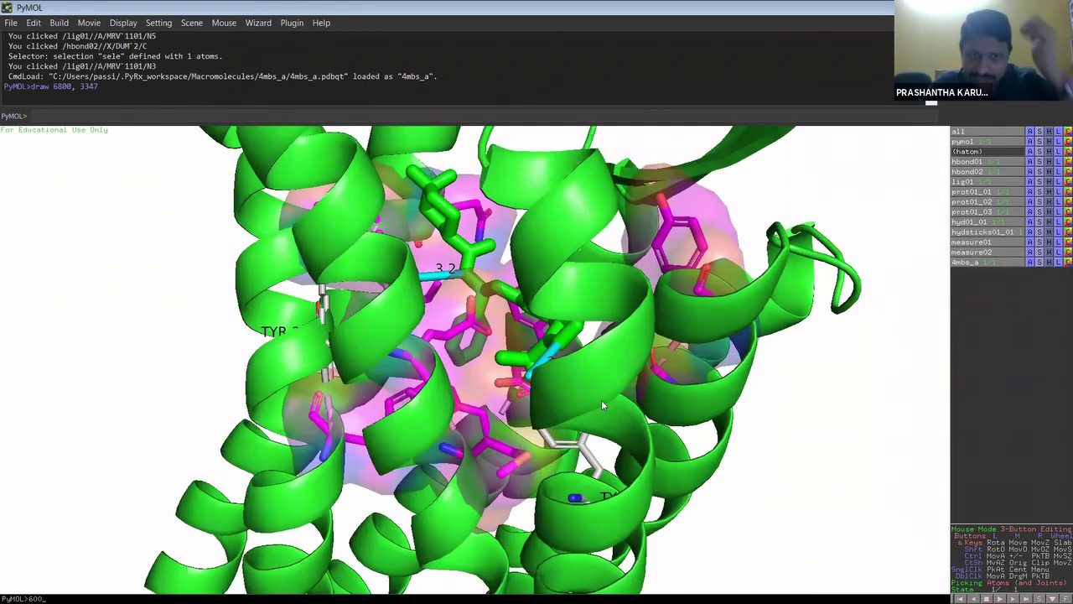
right_click_drag(588, 374, 617, 357)
middle_click_drag(616, 357, 587, 324)
left_click_drag(587, 333, 628, 426)
left_click_drag(683, 450, 644, 392)
key("Page_Down")
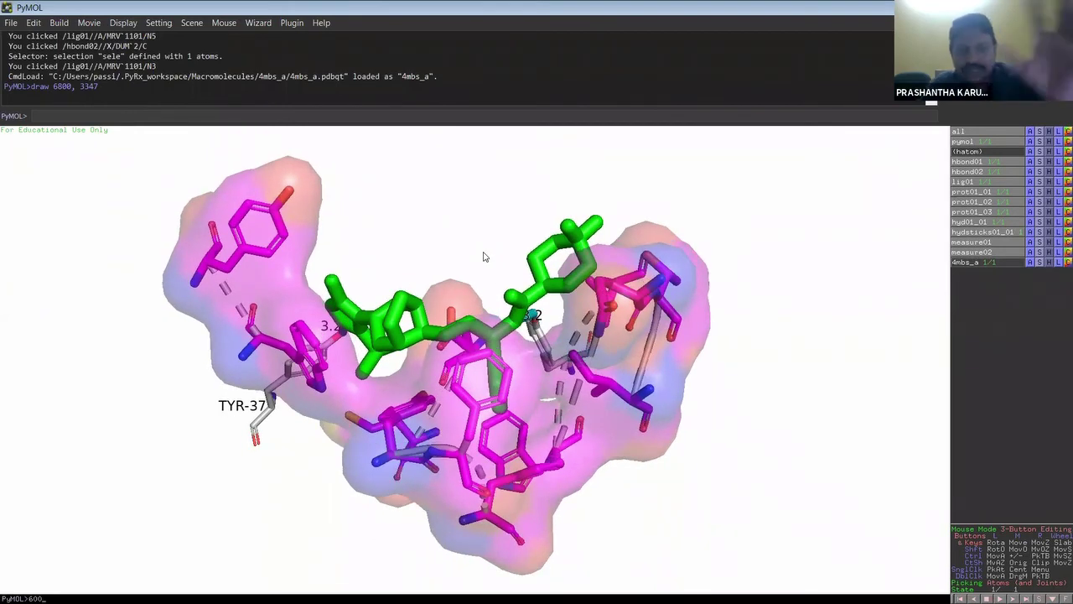
left_click_drag(484, 256, 457, 344)
key("Page_Down")
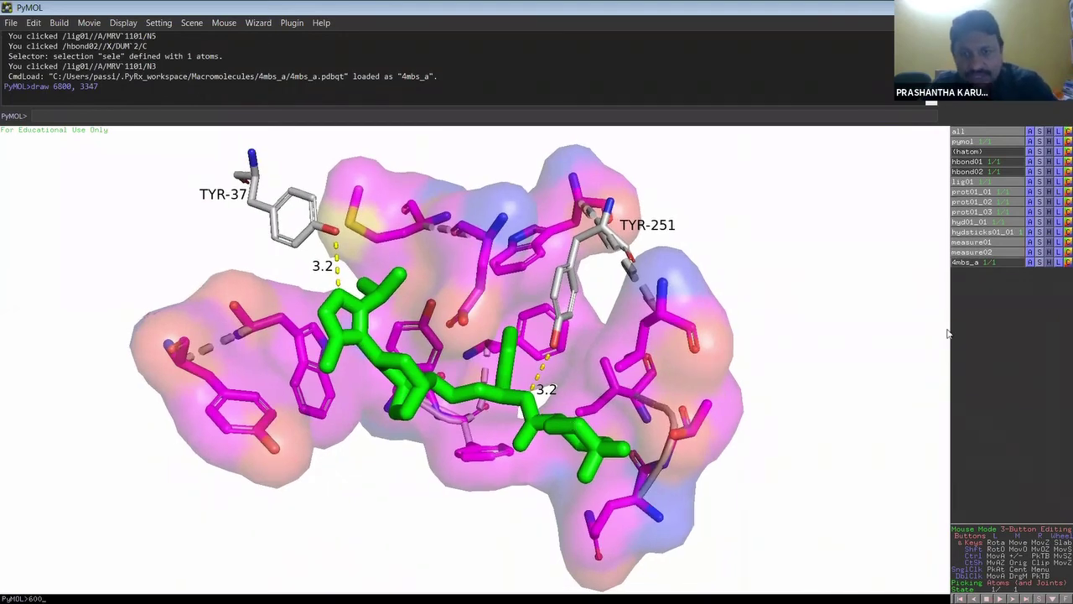
Step: Toggle lig01 on and off and colour the green ligand by element
left_click(964, 182)
left_click(965, 182)
left_click(964, 182)
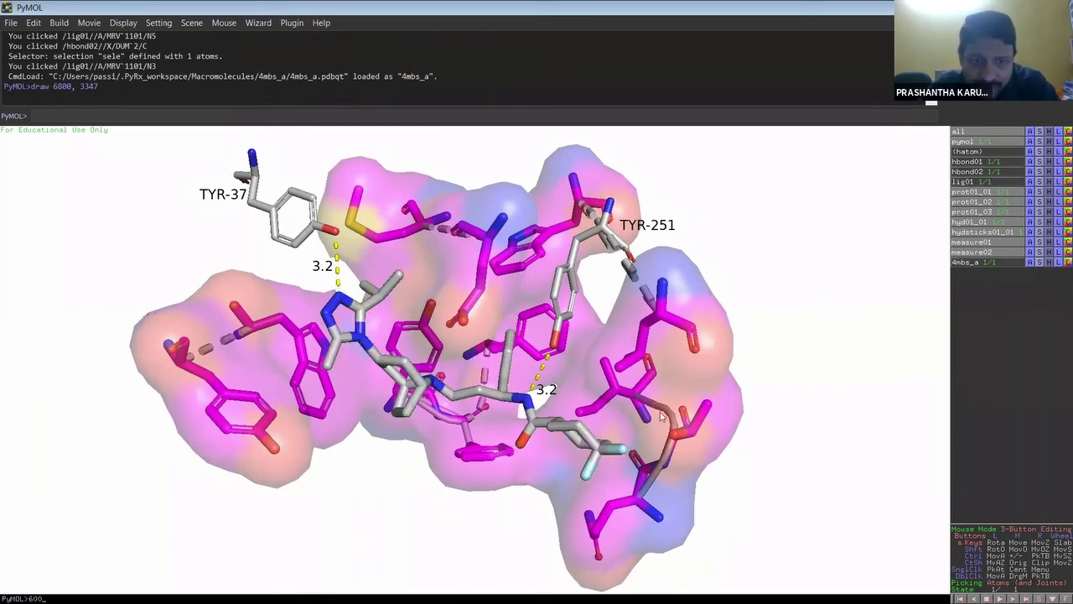
left_click(981, 182)
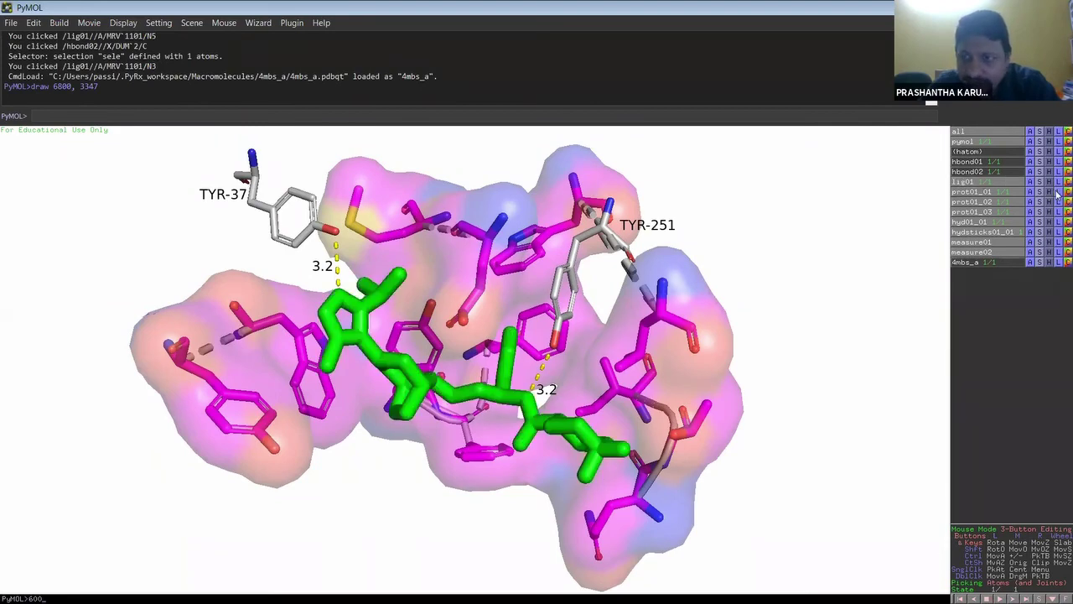
left_click(1068, 181)
mouse_move(1052, 197)
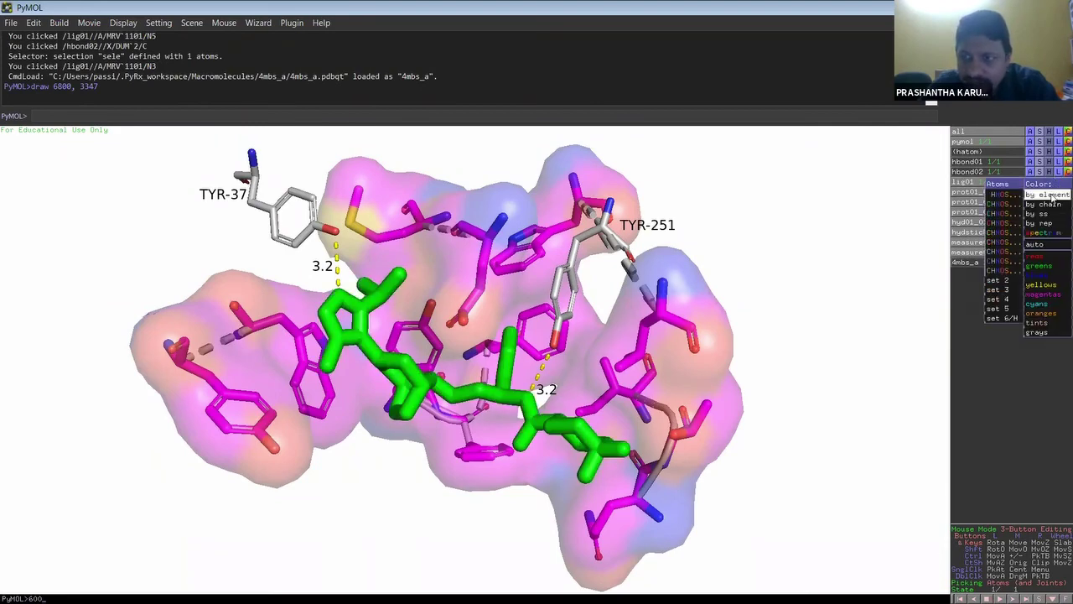
left_click(1003, 194)
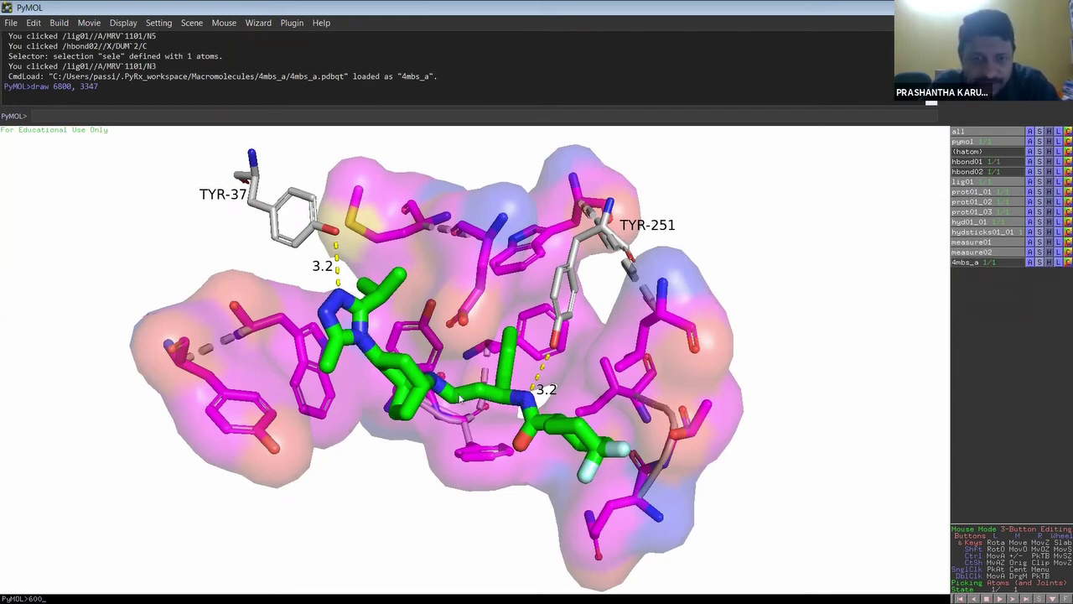
Step: Hide lig01 and render the selected grey ligand as ball-and-stick via Action > preset
middle_click_drag(774, 433, 778, 436)
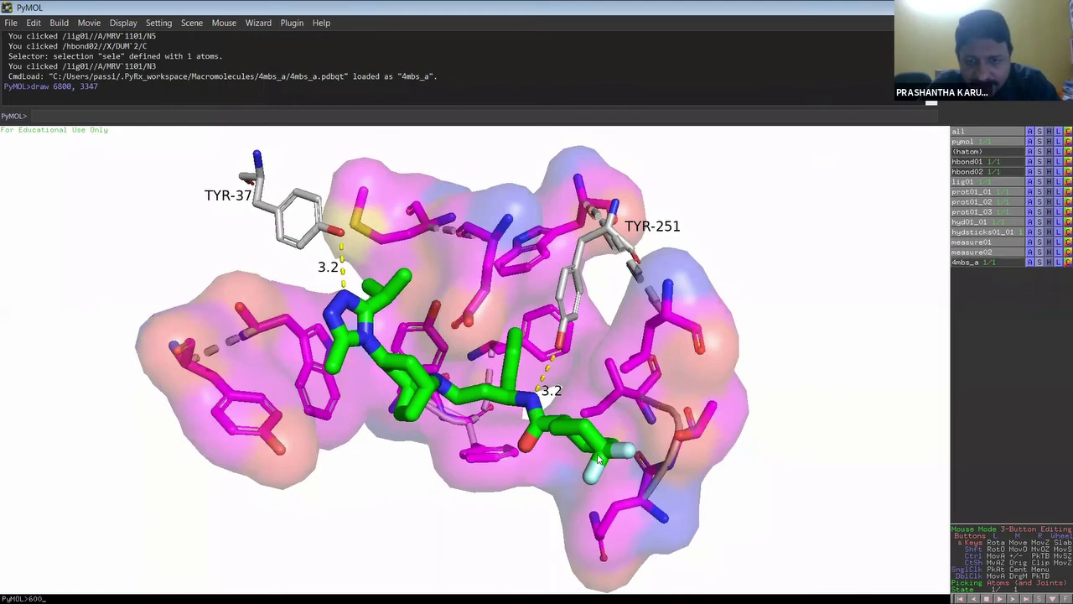
left_click(998, 186)
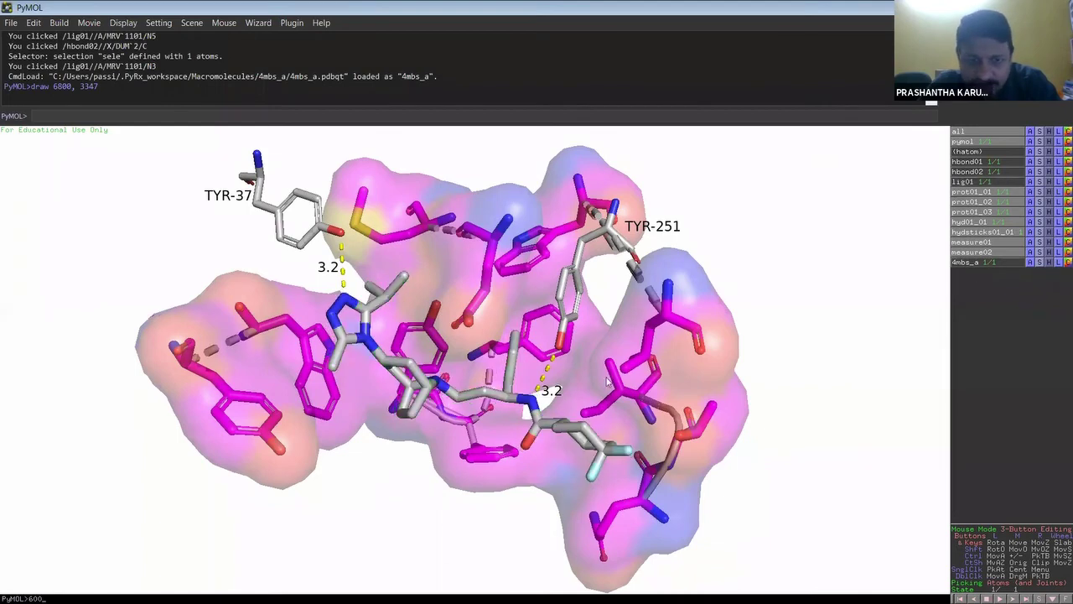
right_click_drag(574, 378, 578, 409)
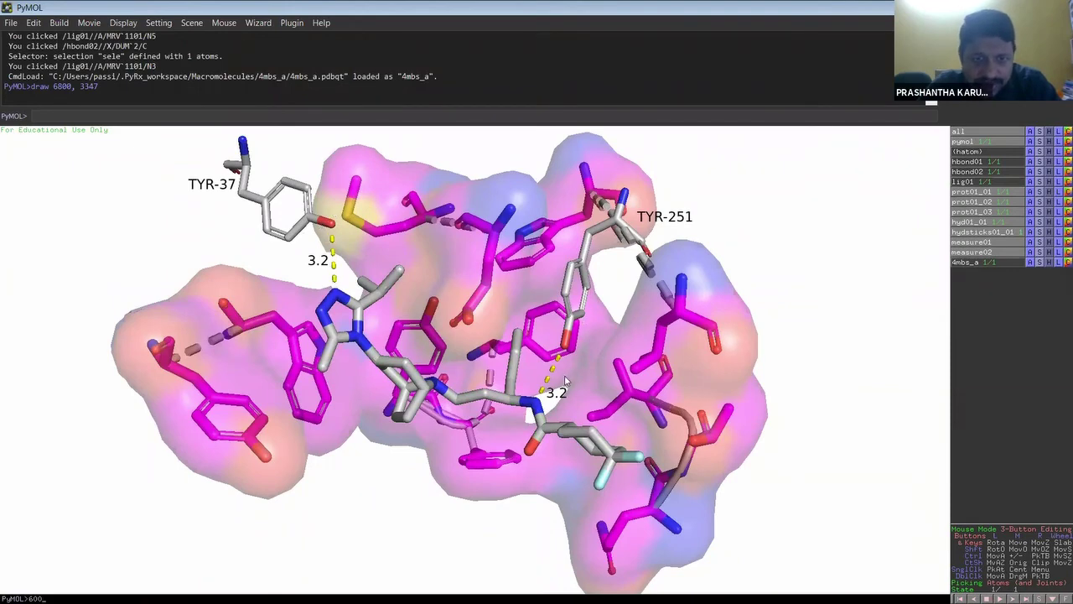
left_click_drag(439, 515, 434, 508)
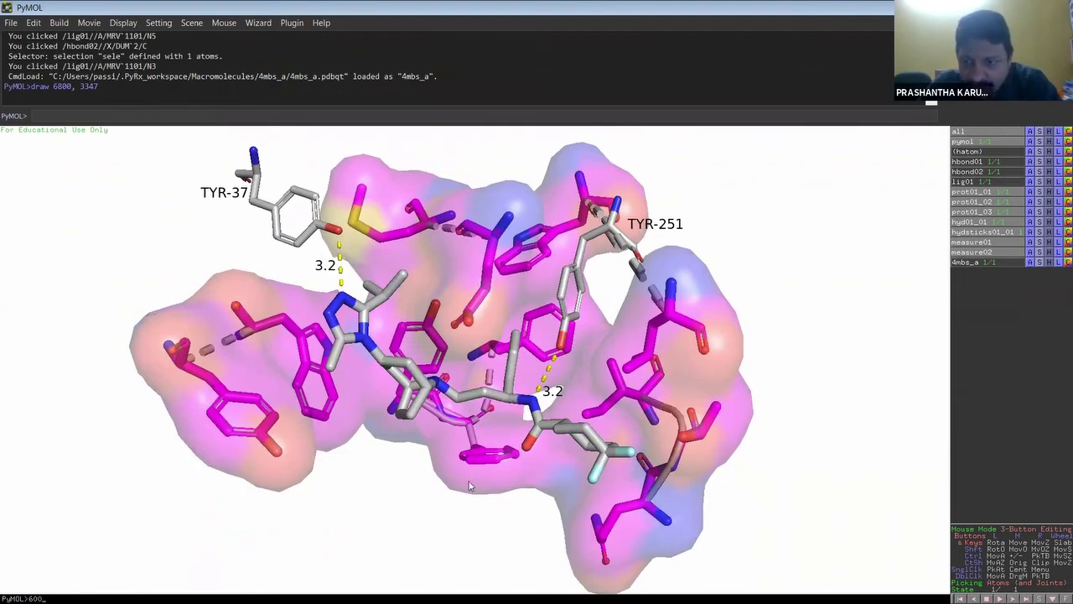
double_click(458, 401)
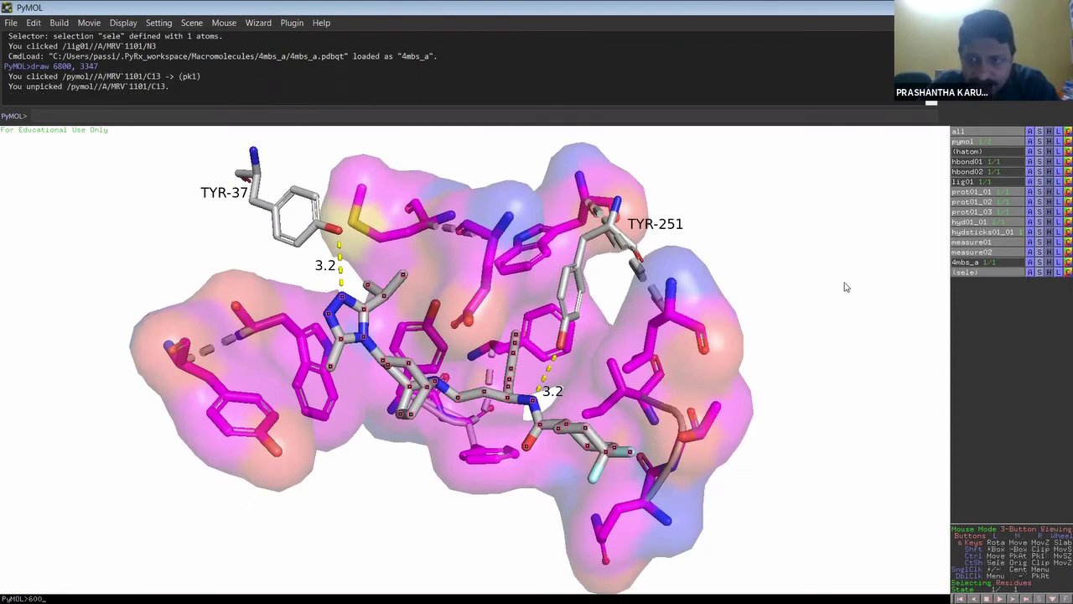
left_click(1030, 275)
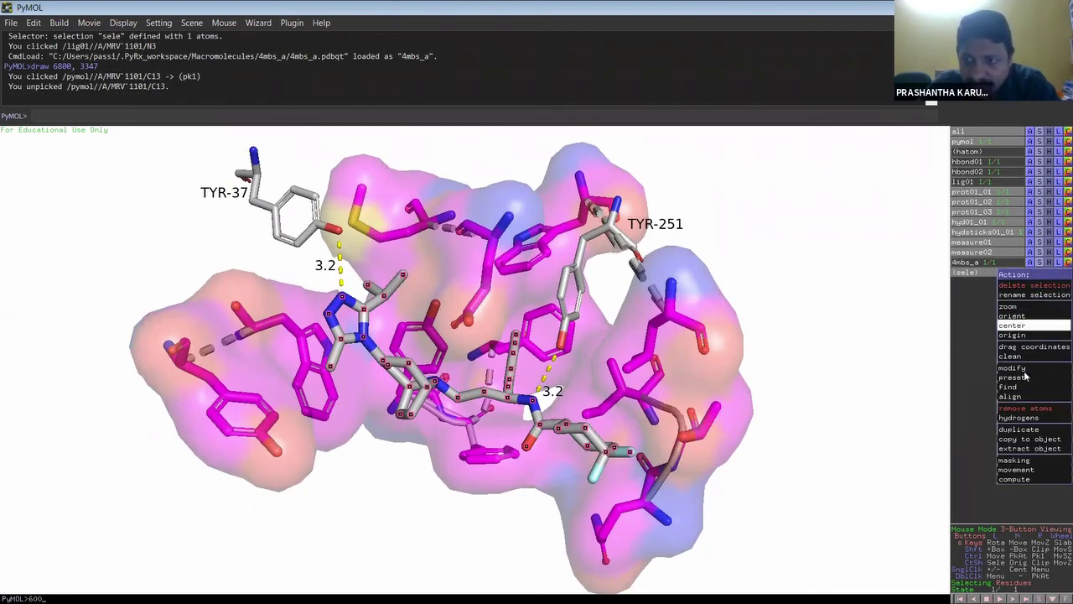
mouse_move(1026, 379)
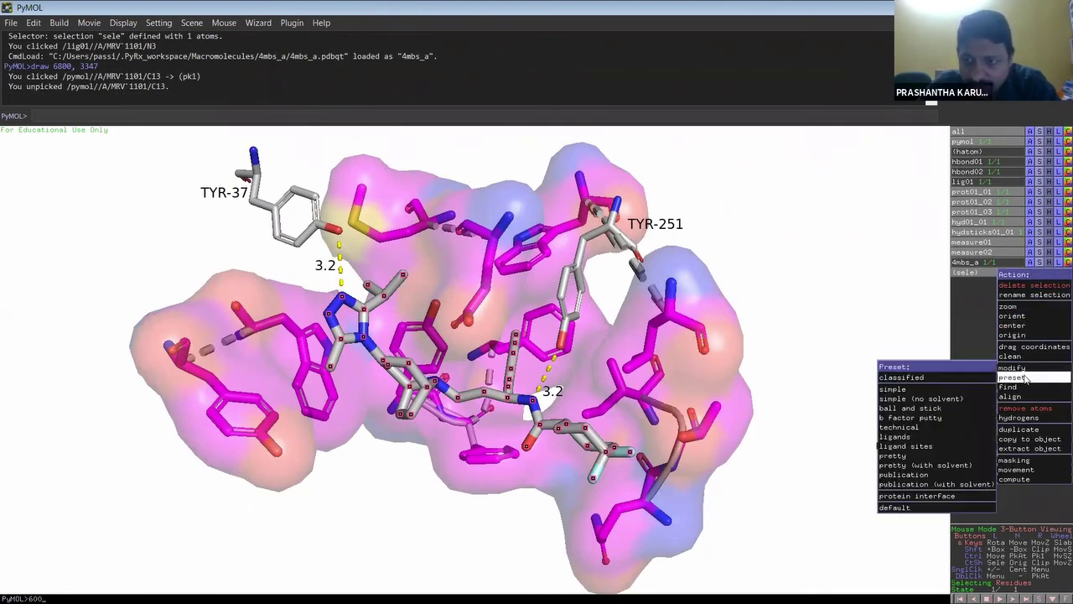
left_click(927, 410)
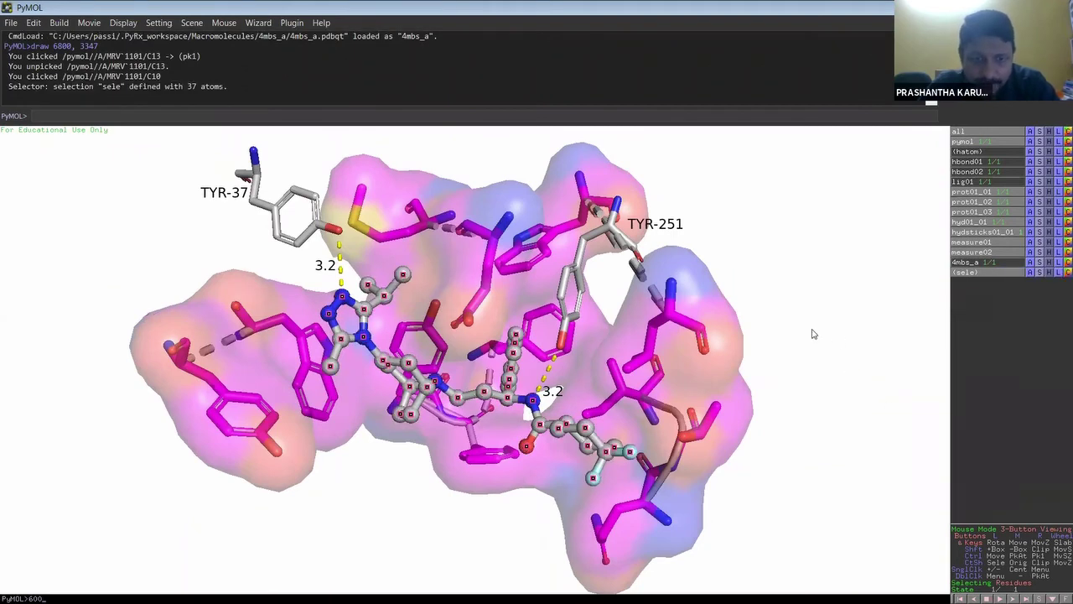
Step: Clear the ligand selection and adjust the zoom and position of the pocket view
left_click(786, 283)
right_click_drag(785, 283, 791, 304)
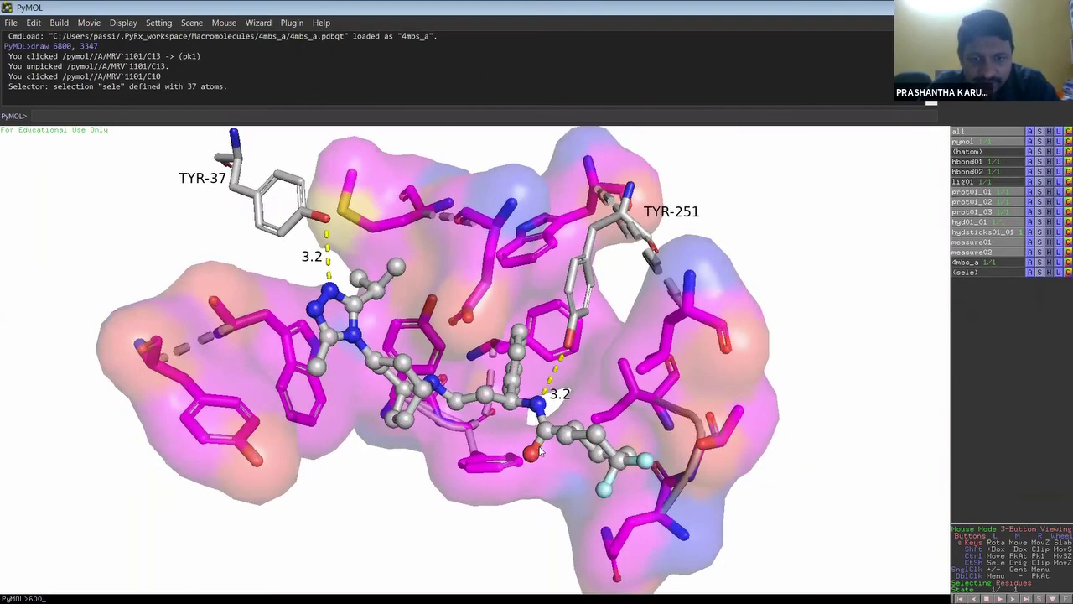
right_click_drag(788, 461, 751, 450)
middle_click_drag(752, 450, 740, 446)
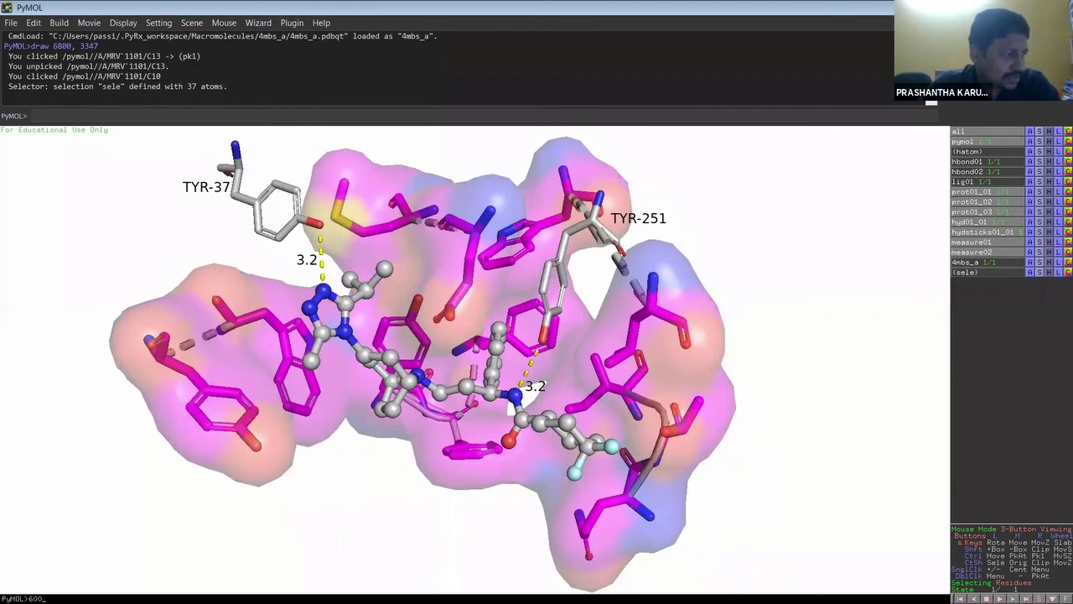
Step: Look over the Docking folder, then bring up the phyllanthin article PDF in Acrobat Reader
key("alt+Tab")
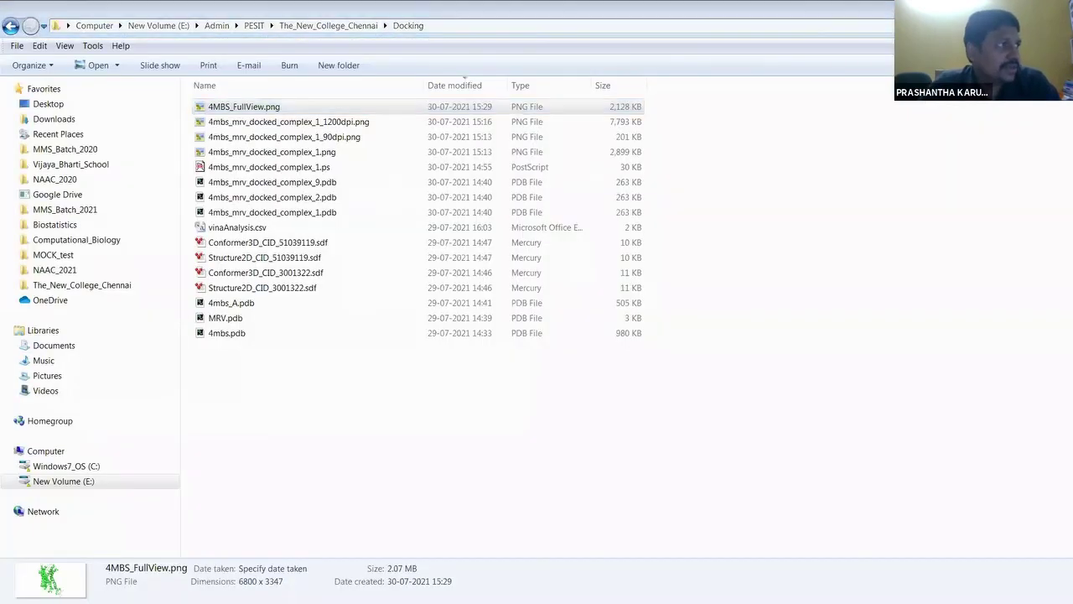
key("alt+Tab")
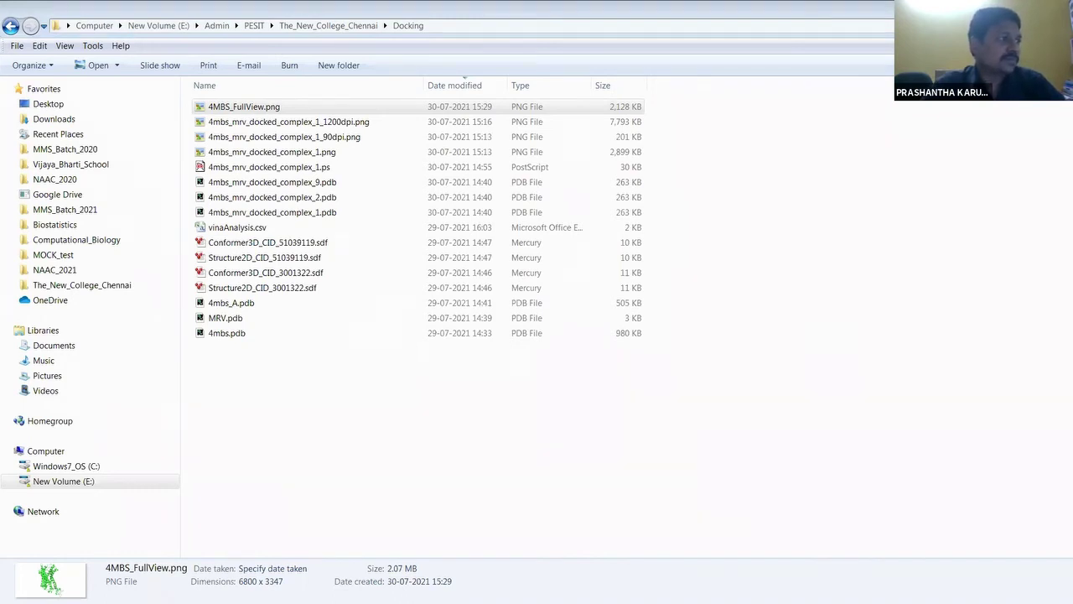
key("alt+Tab")
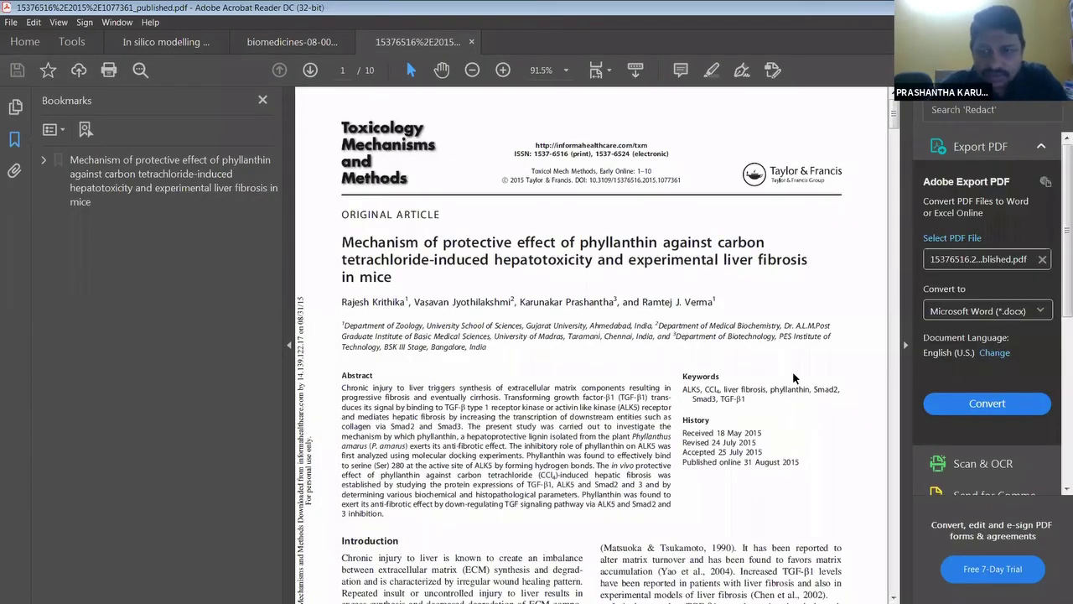
Step: Close the side panes, scroll to Figure 2 on page 4, then return to PyMOL
left_click(905, 340)
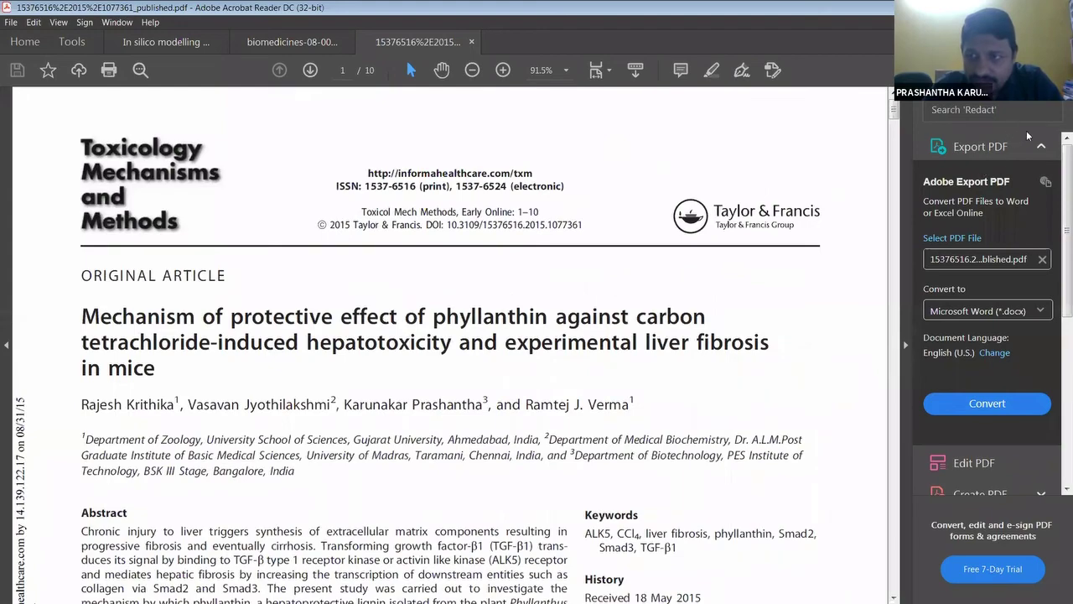
scroll(1020, 123, "down", 3)
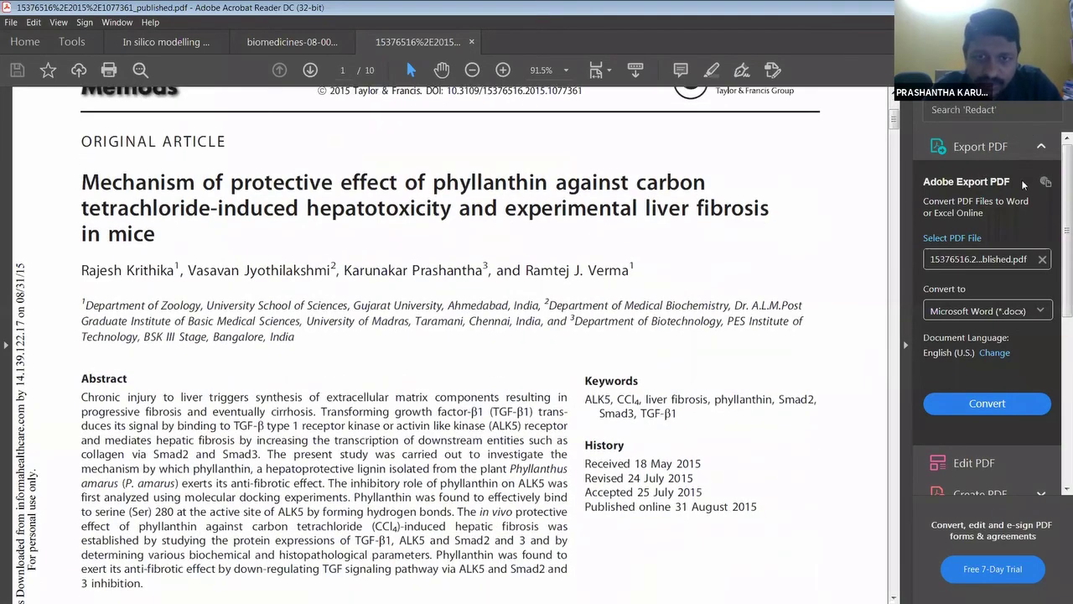
scroll(1023, 203, "down", 1)
key("shift+F4")
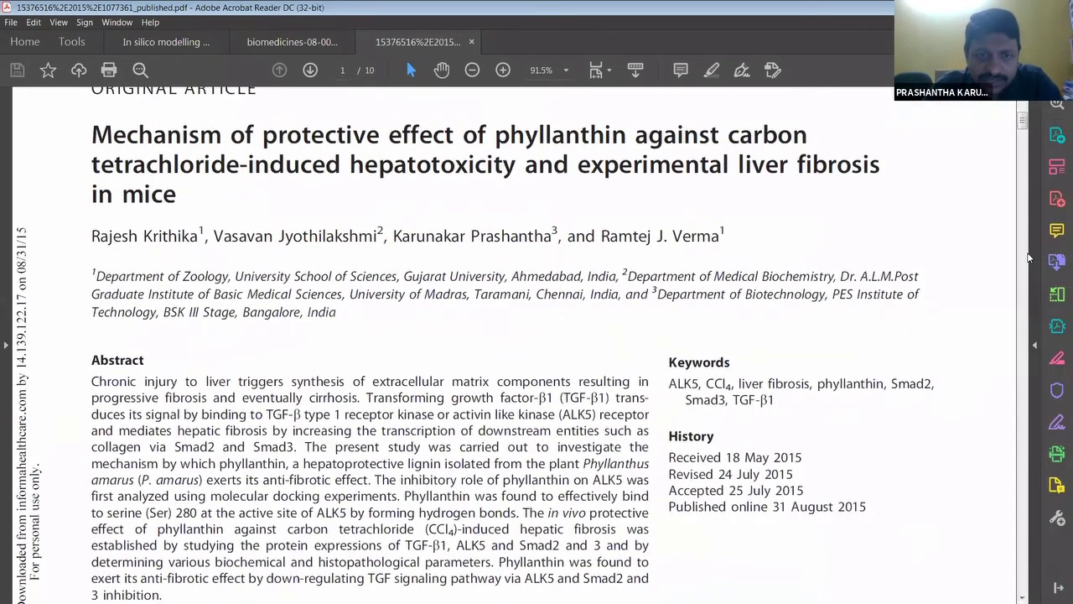
scroll(816, 340, "down", 3)
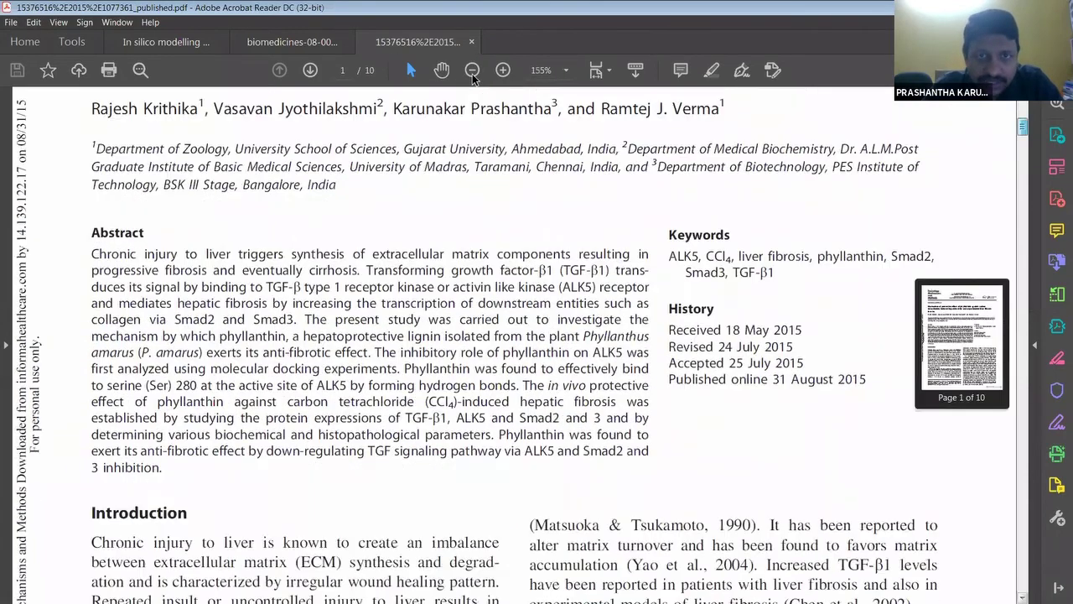
scroll(533, 244, "down", 10)
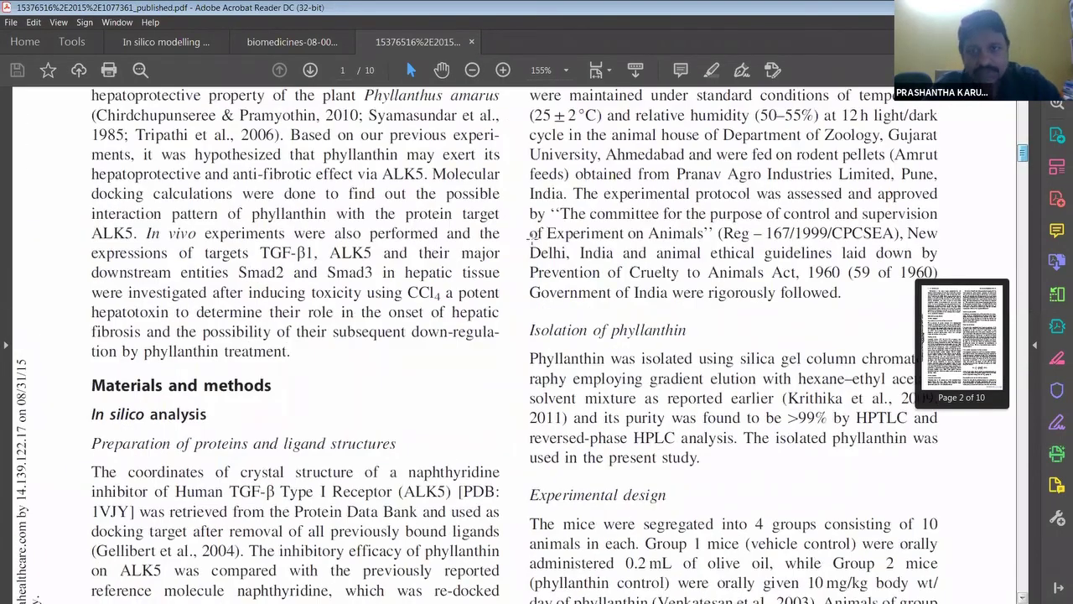
scroll(533, 244, "down", 20)
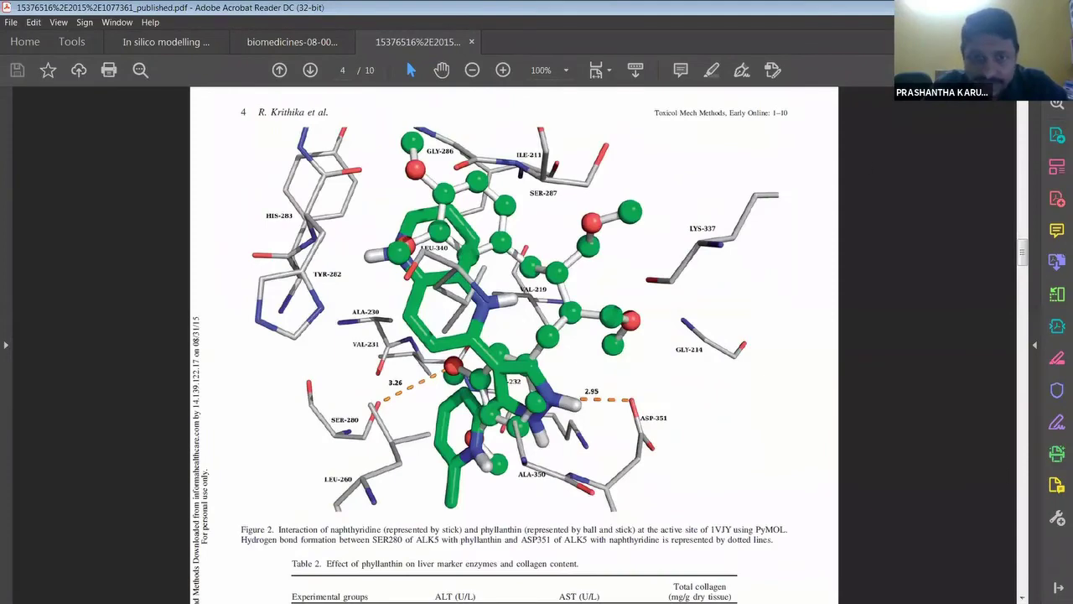
key("alt+Tab")
key("Tab")
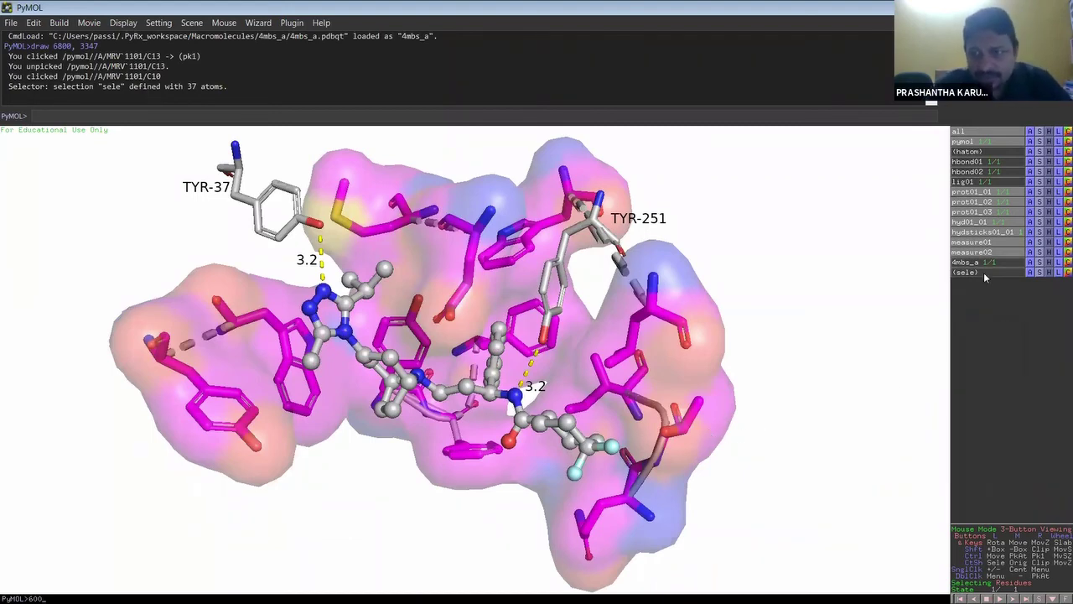
Step: Colour lig01 green, then hide it to leave the grey ball-and-stick ligand in the pocket
left_click(1021, 275)
left_click(1030, 272)
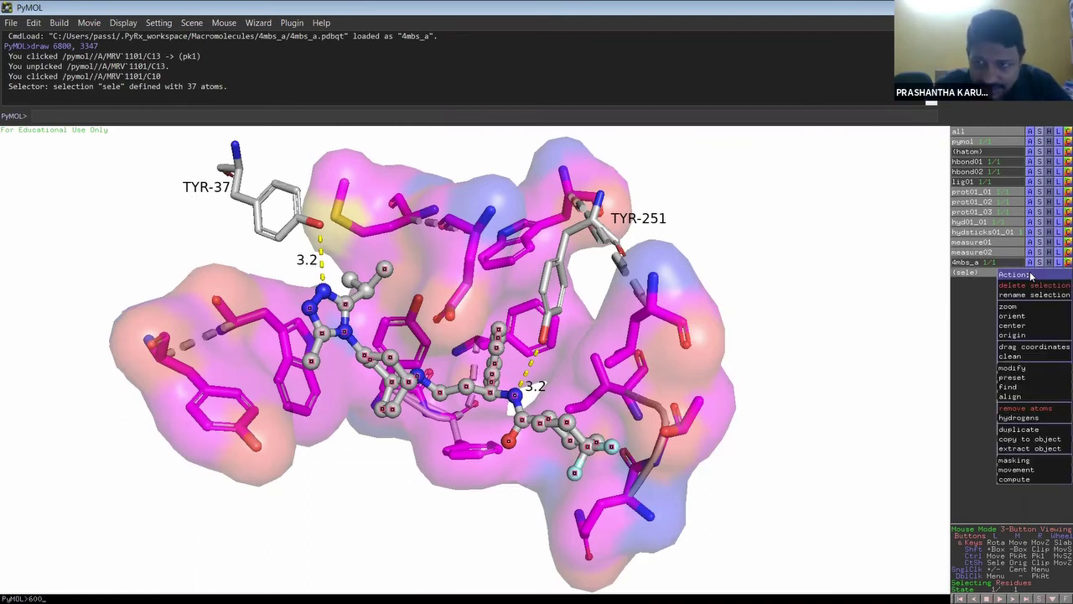
left_click(787, 326)
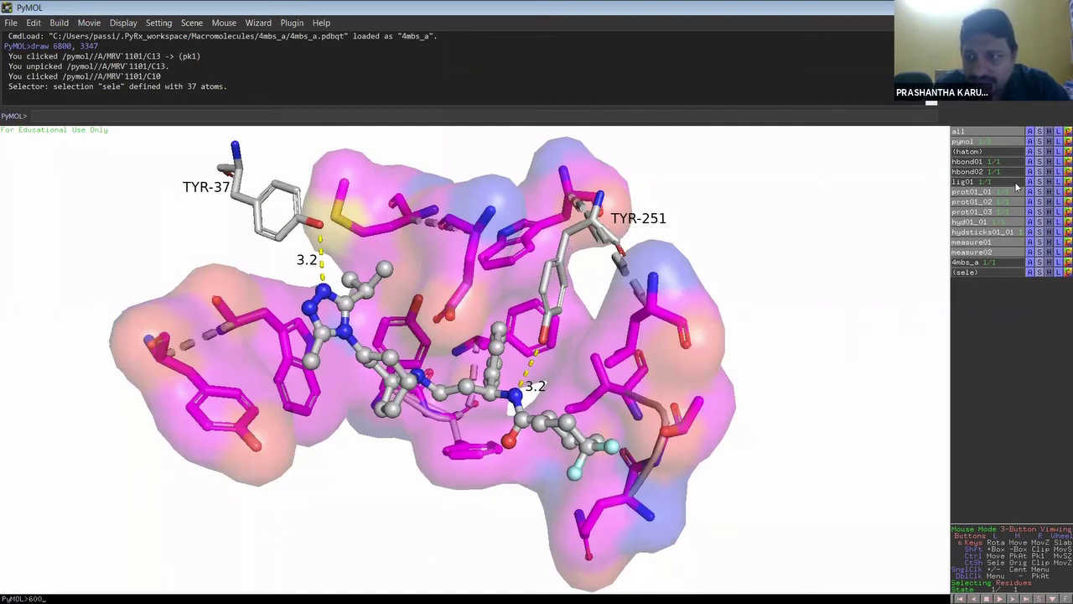
left_click(1055, 181)
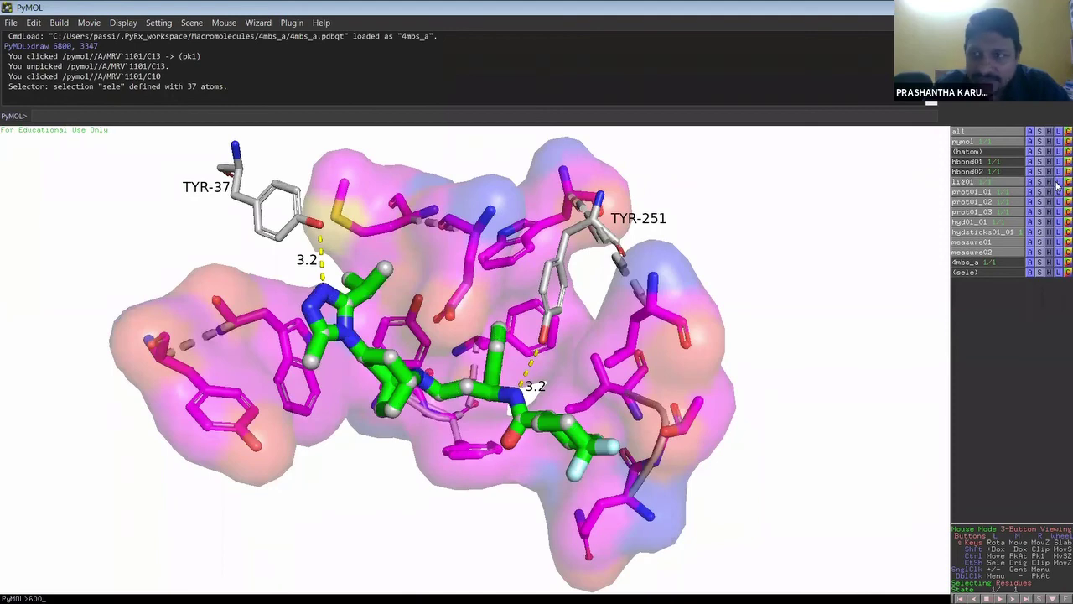
left_click(1056, 183)
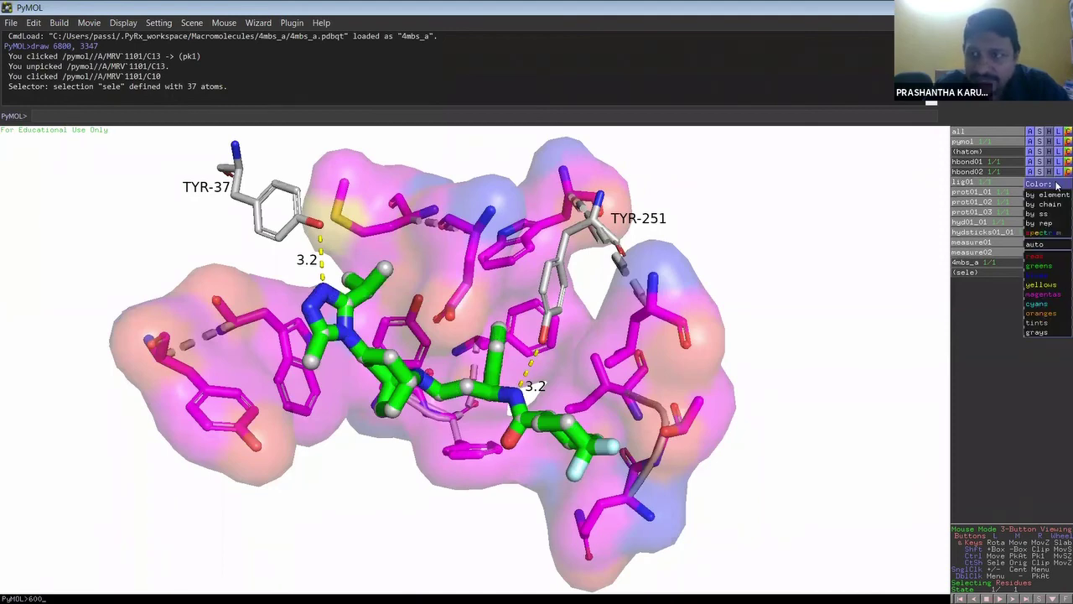
left_click(1044, 266)
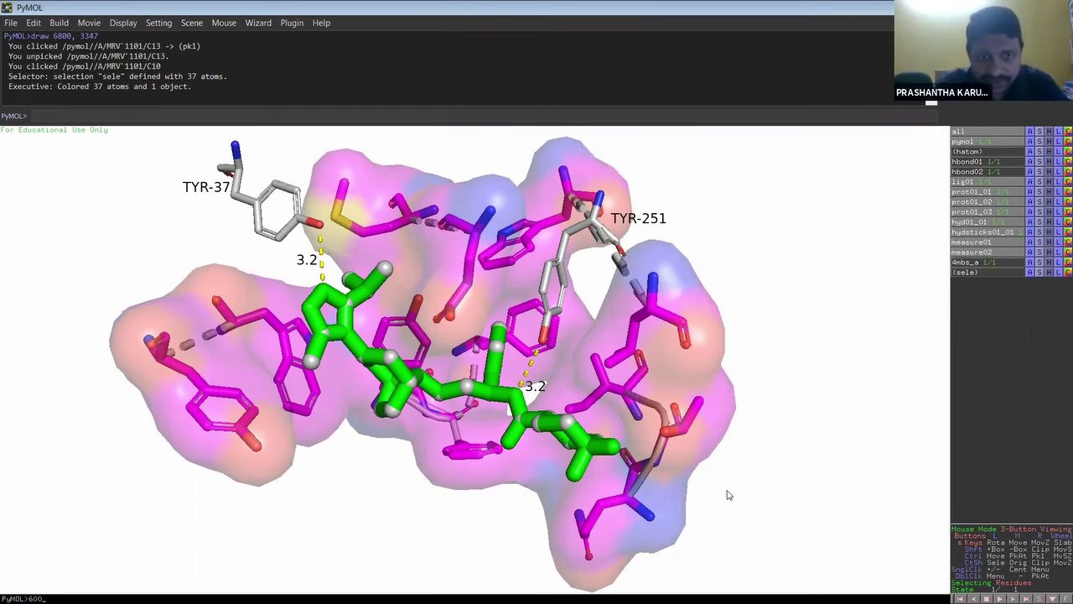
left_click_drag(731, 498, 724, 493)
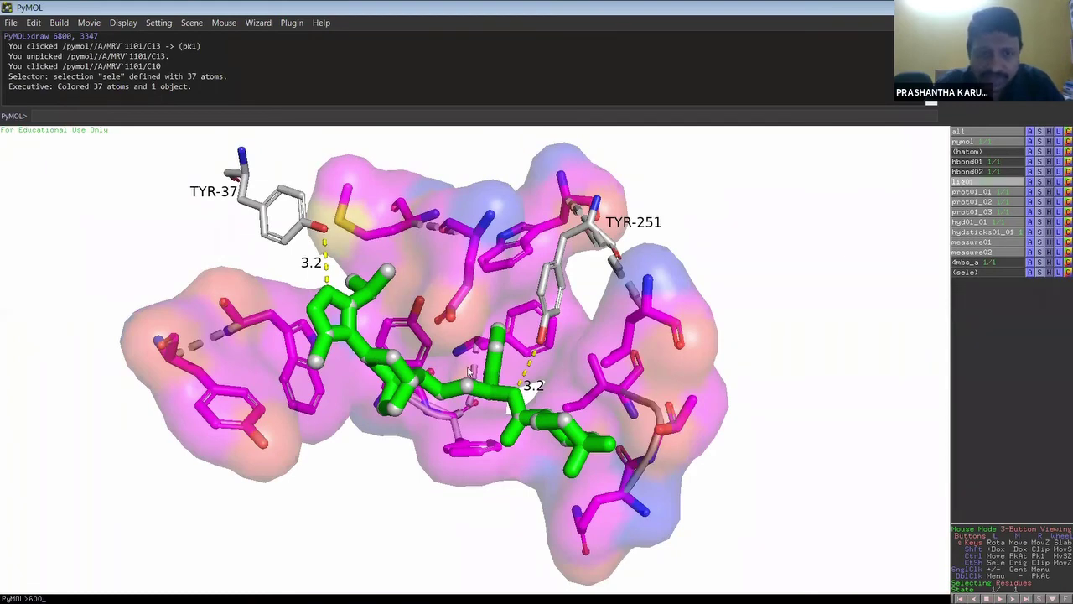
left_click(1006, 182)
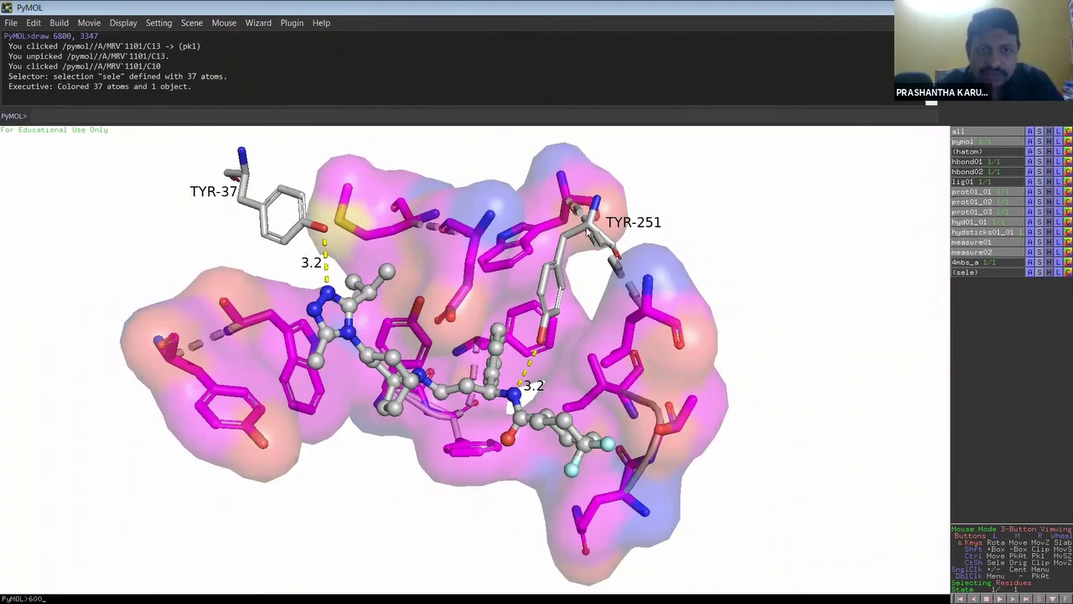
Step: Pick the TYR-37 and TYR-251 residues into the selection
left_click(1039, 551)
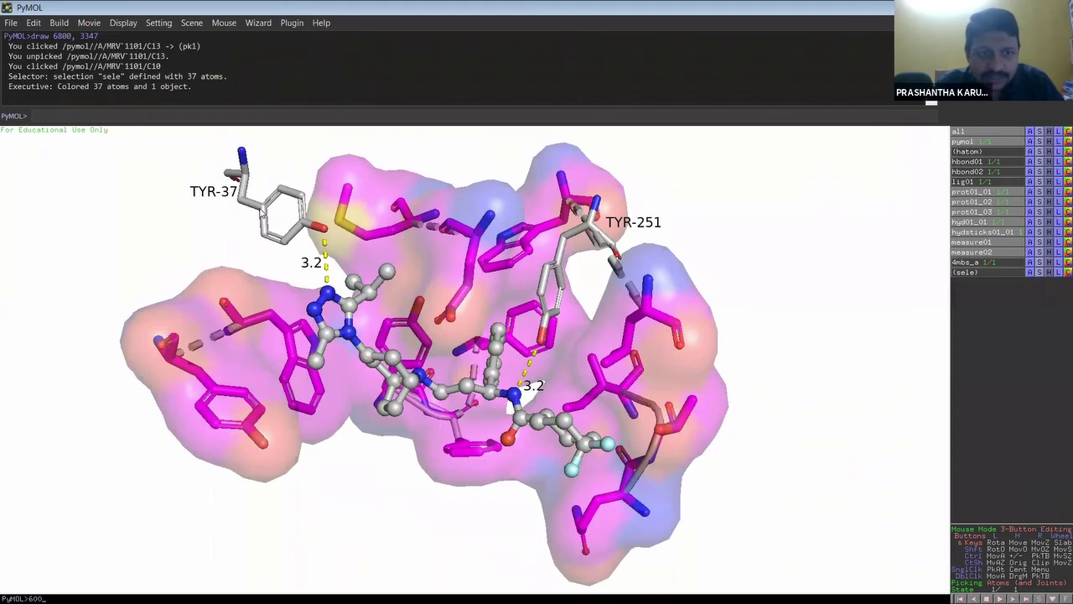
left_click(262, 215)
left_click(696, 453)
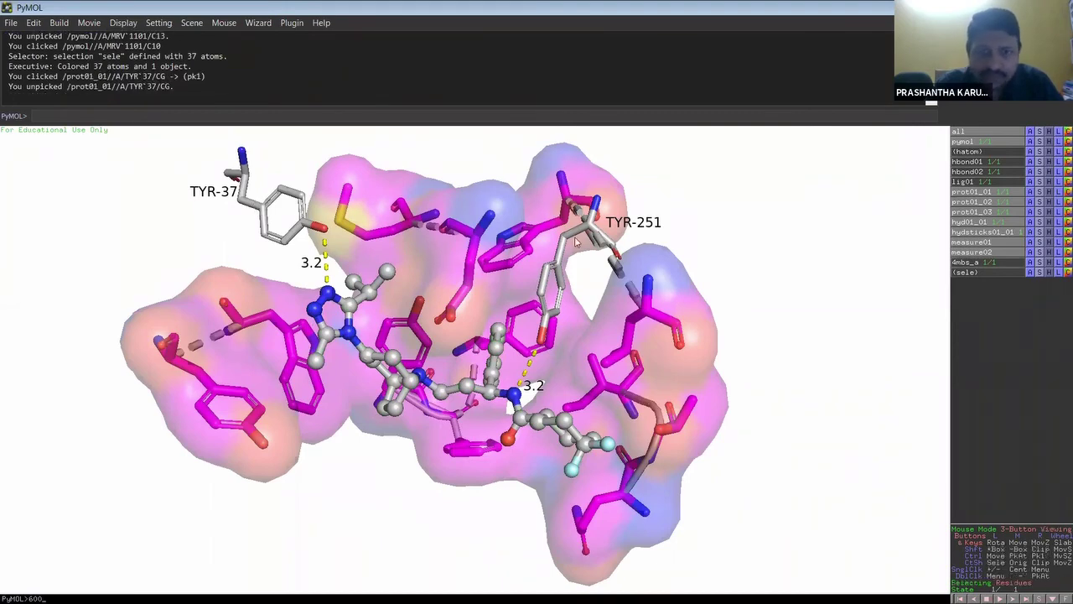
left_click(567, 267)
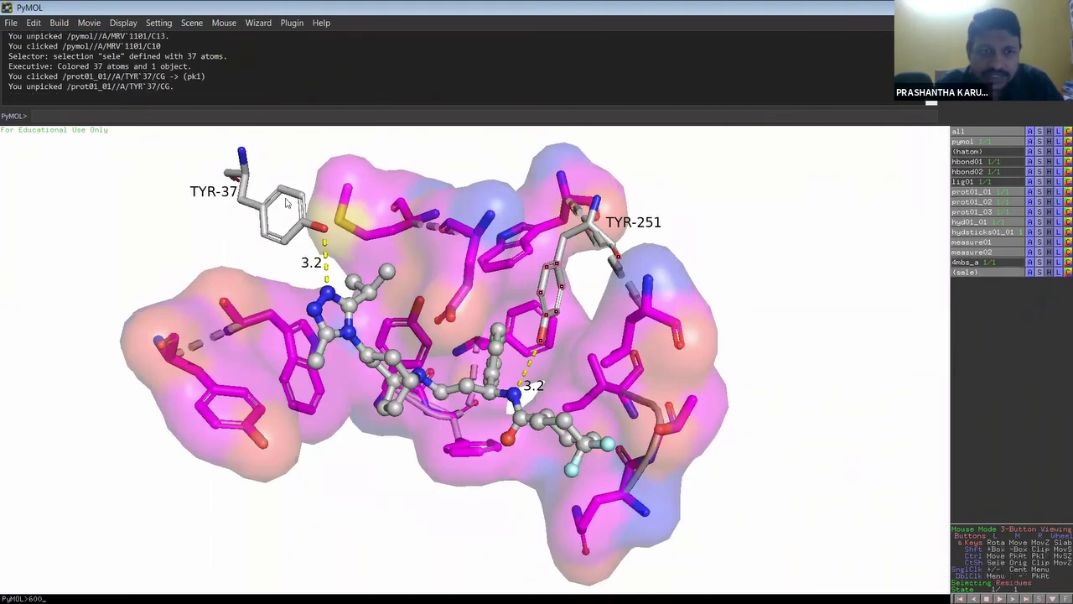
left_click(262, 214)
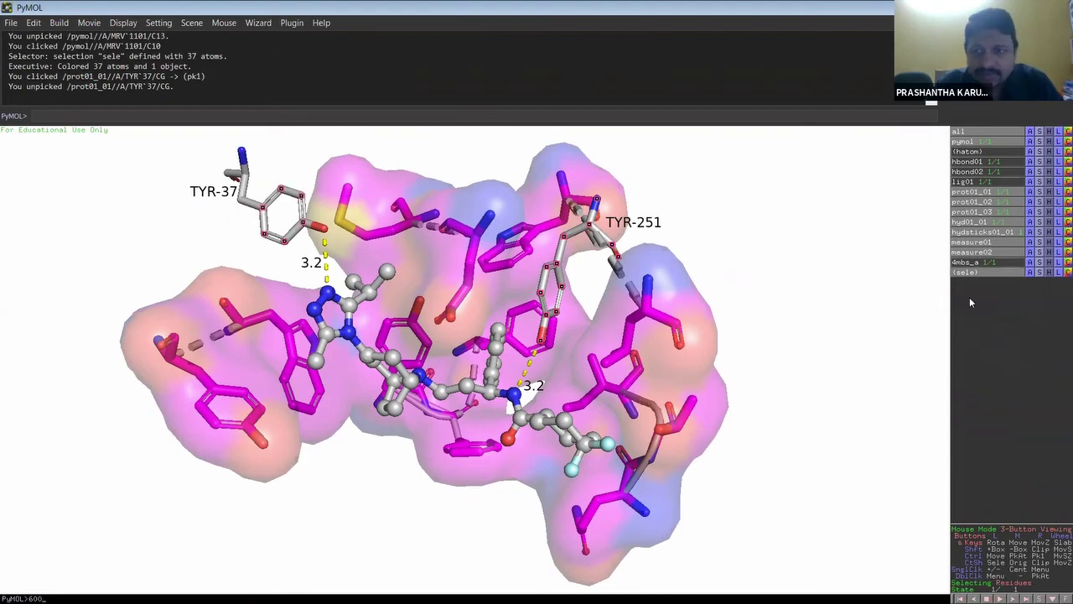
Step: Hide everything on the two tyrosines, show them as lines, and clear the selection
left_click(1049, 274)
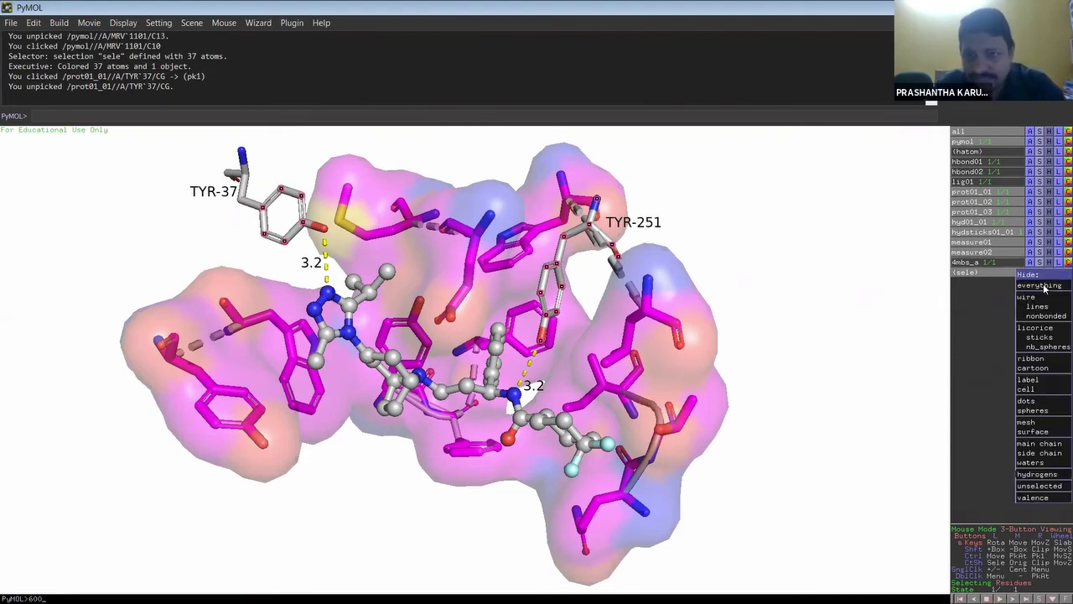
left_click(1044, 290)
left_click(1038, 274)
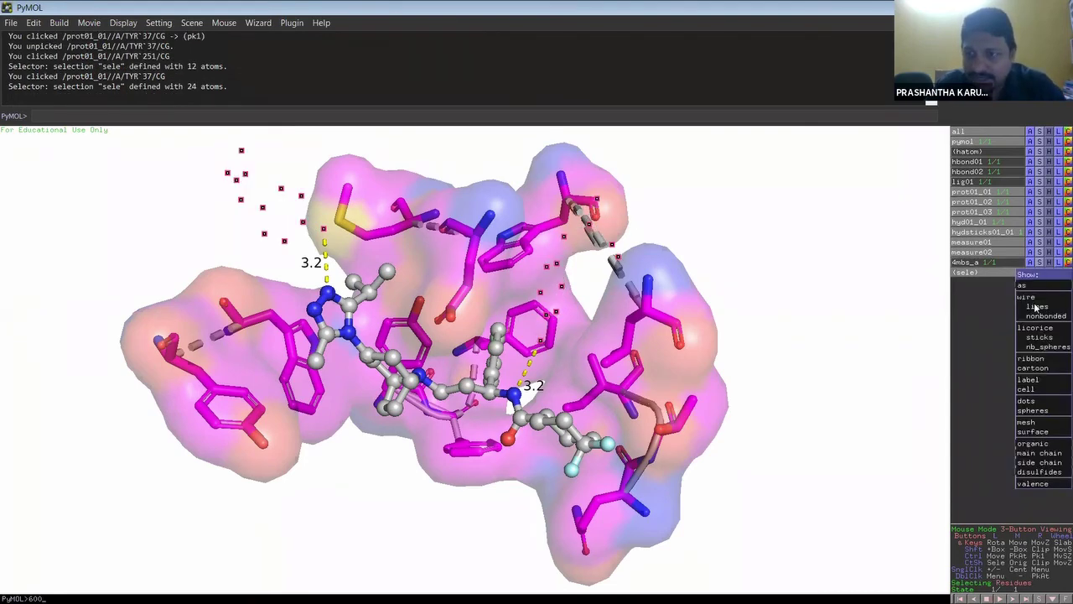
left_click(1036, 307)
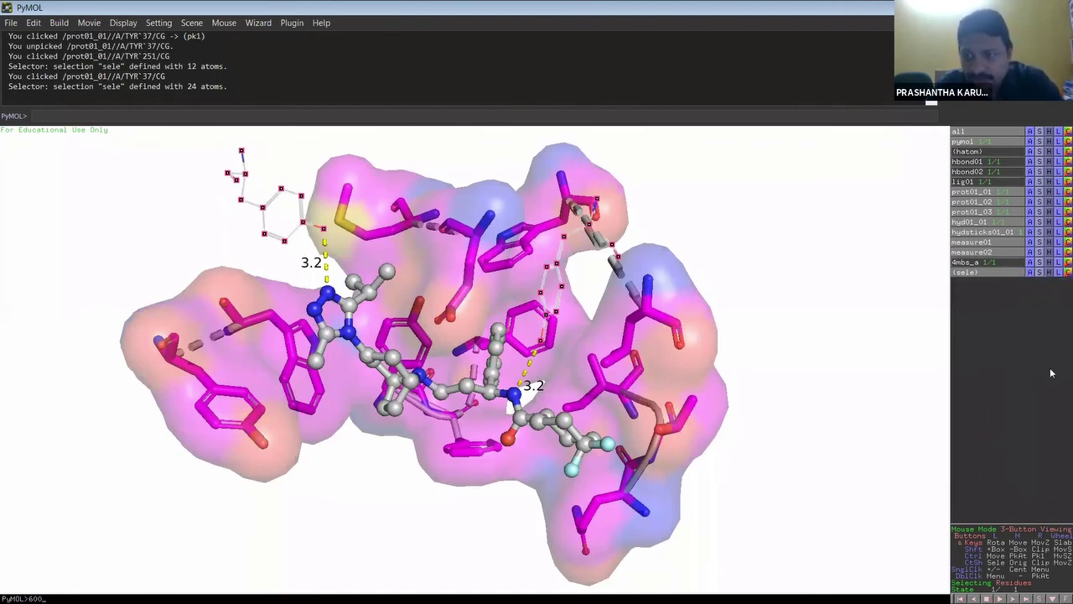
left_click(1039, 273)
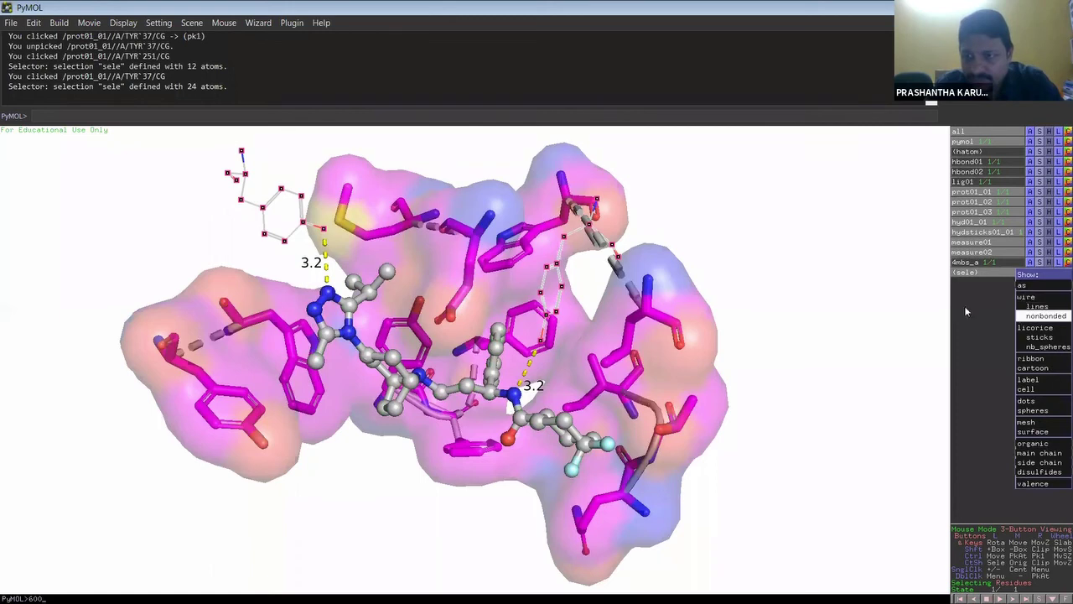
left_click(673, 242)
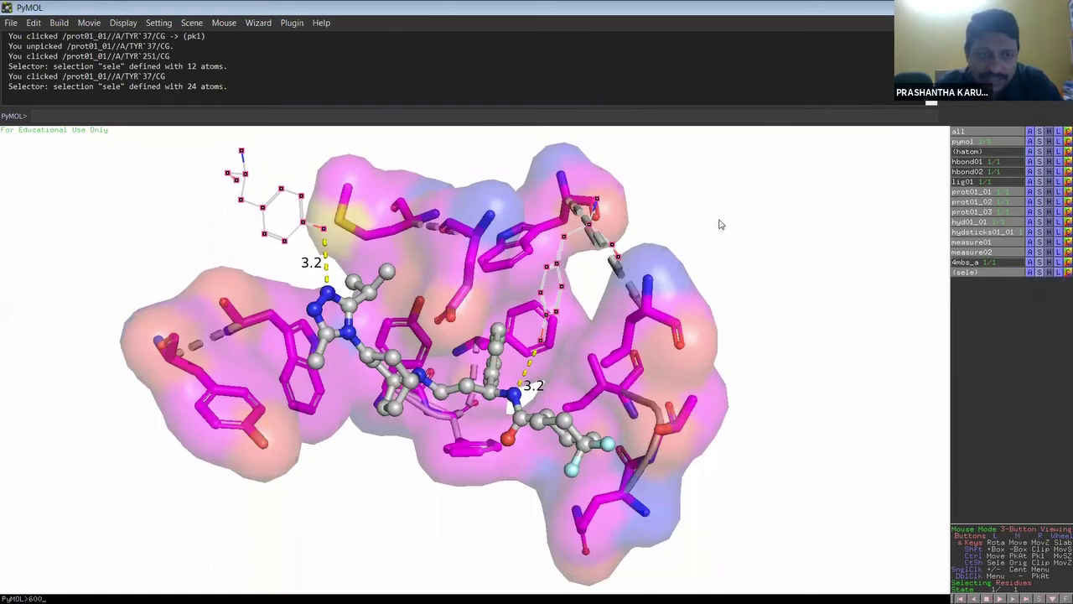
left_click(881, 256)
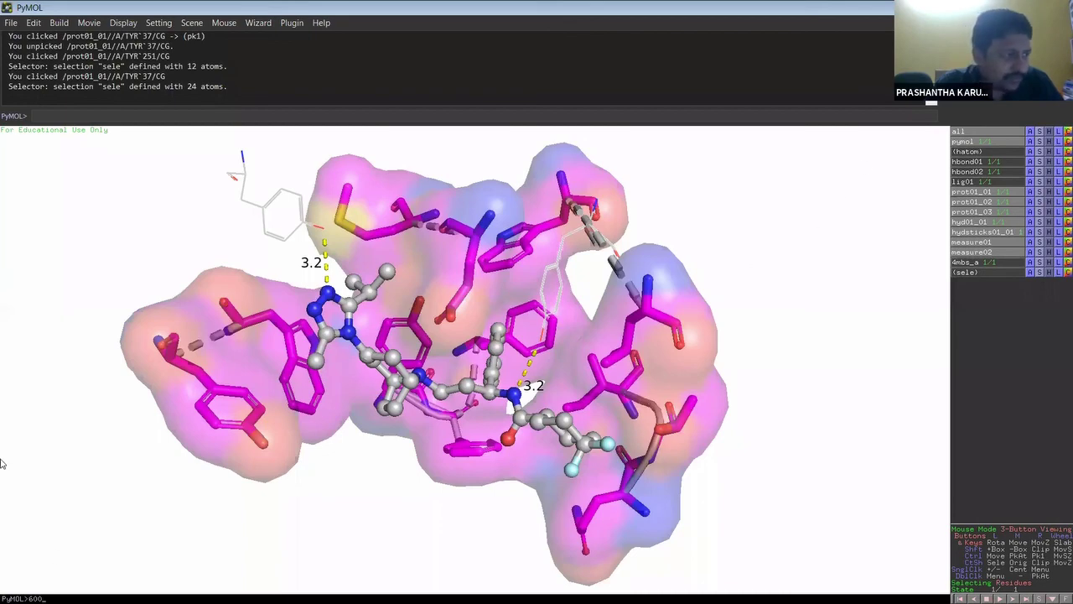
Step: Switch past the Docking folder to the Acrobat Reader paper showing Figure 2 on page 4
key("alt+Tab")
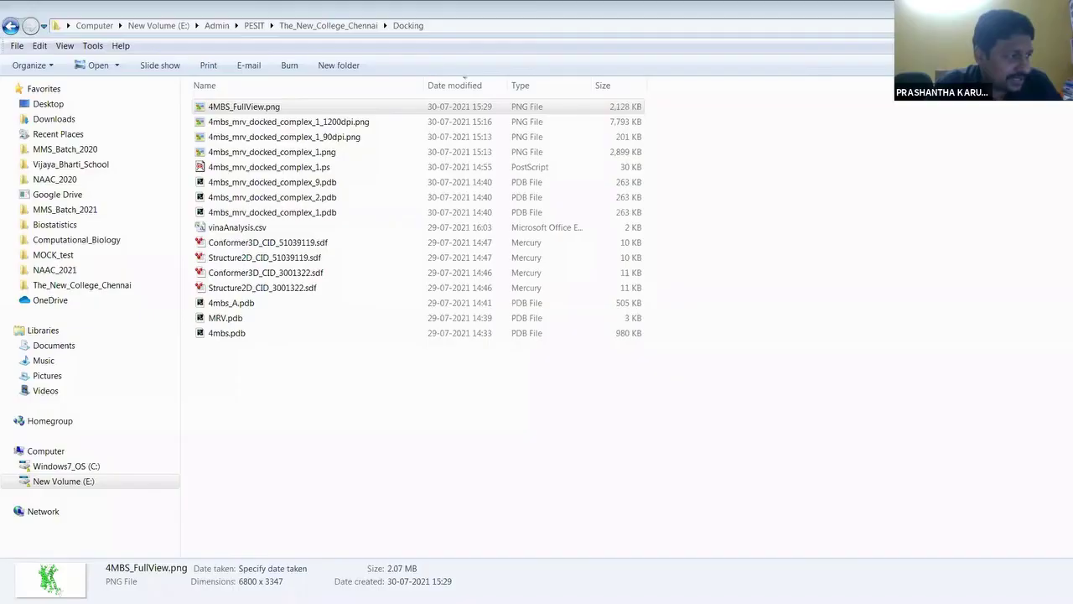
key("alt+Tab")
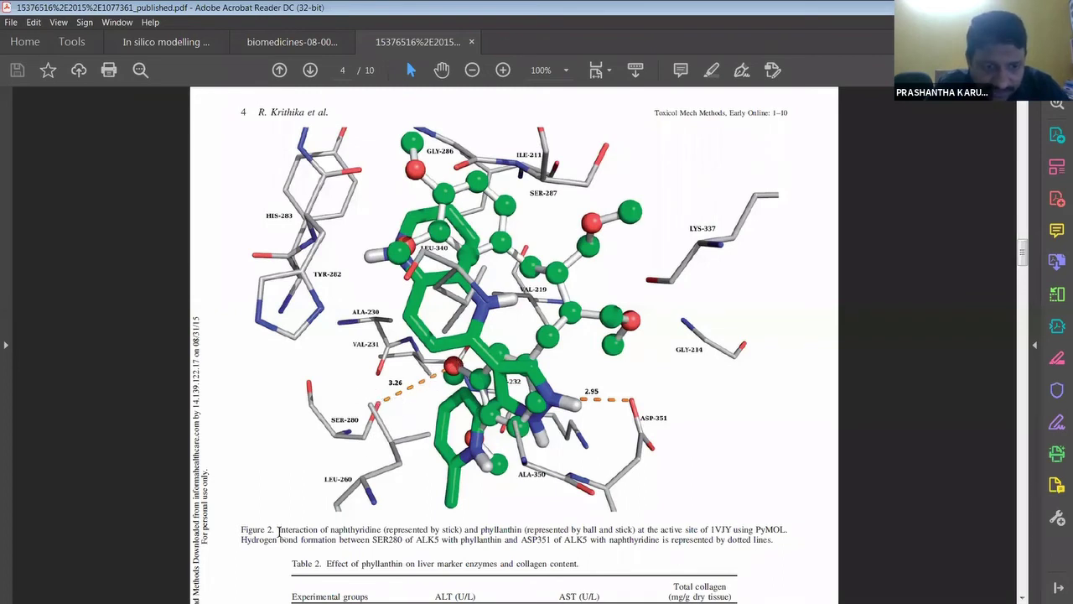
Step: Highlight Figure 2 caption phrases: naphthyridine, phyllanthin, ball and stick, 1VJY using PyMOL, hydrogen bonds
left_click_drag(280, 531, 461, 530)
left_click(334, 531)
double_click(373, 530)
double_click(431, 530)
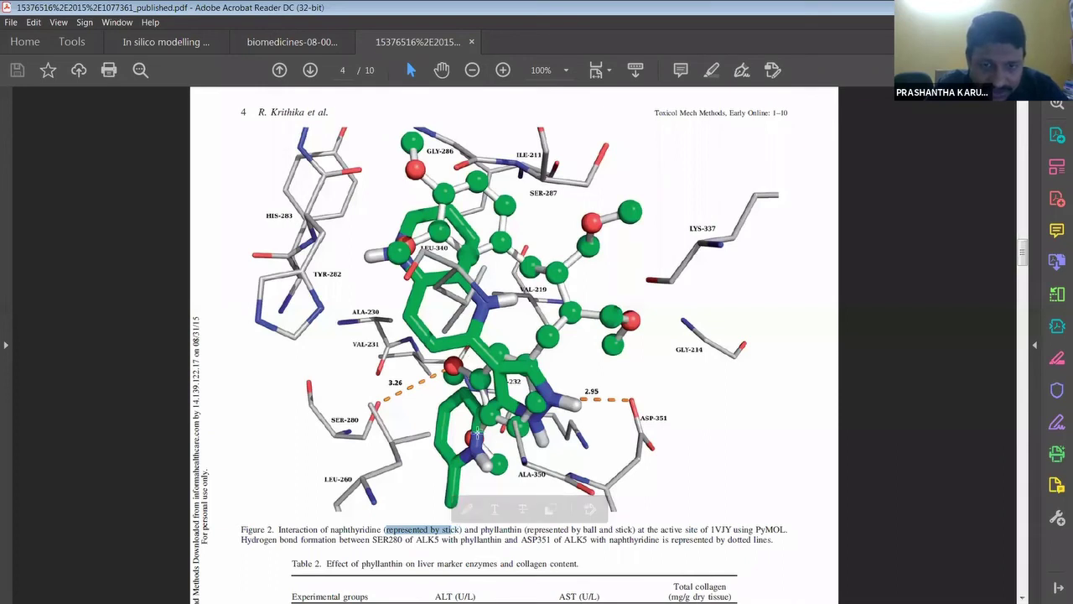
left_click_drag(339, 529, 378, 529)
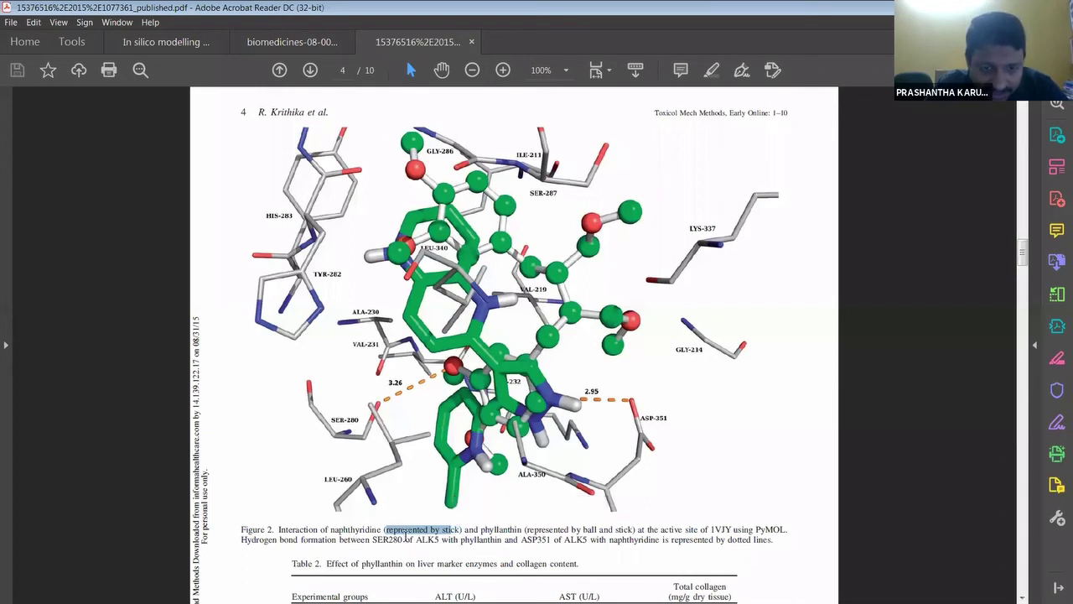
double_click(493, 531)
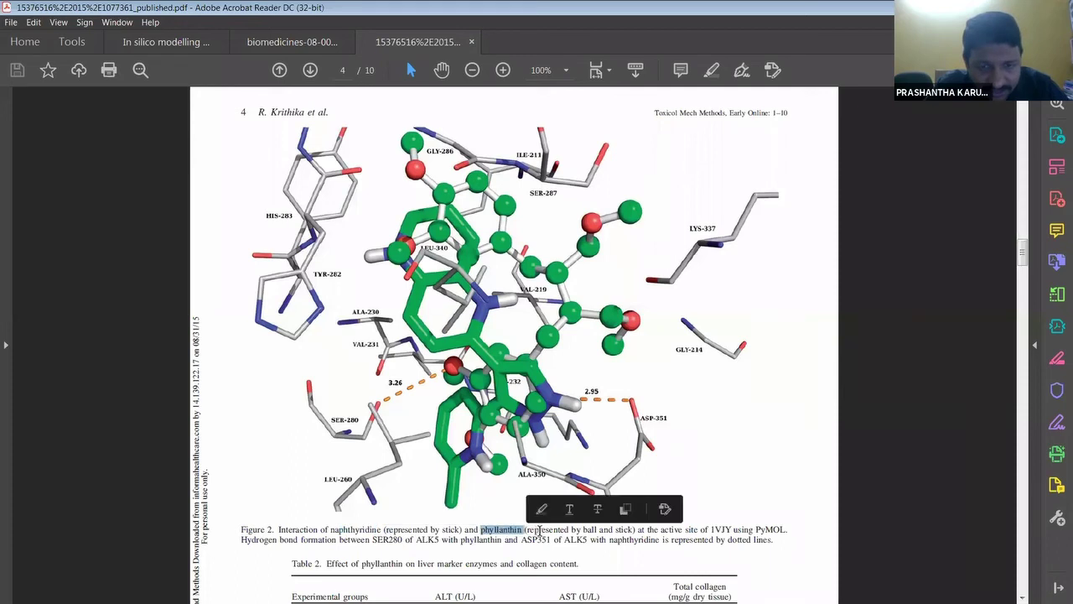
left_click_drag(526, 530, 634, 530)
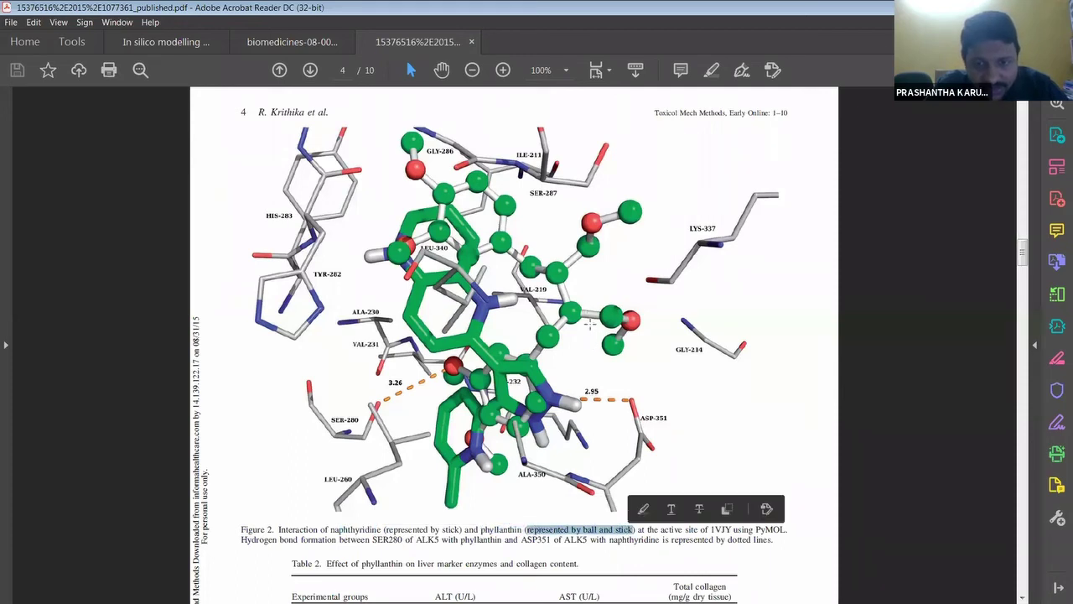
left_click_drag(712, 529, 786, 529)
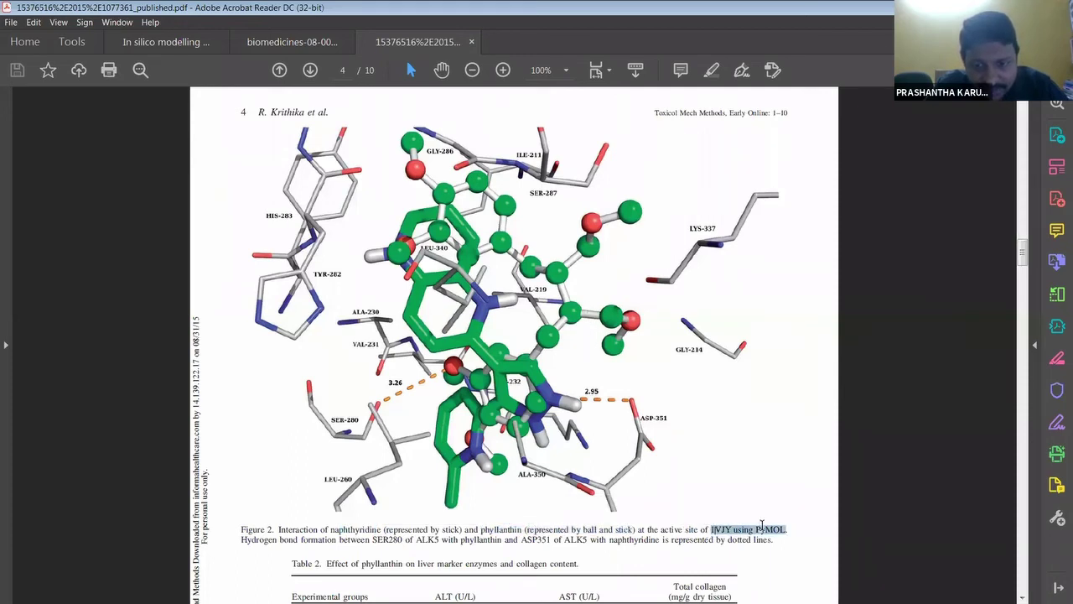
left_click_drag(241, 539, 370, 540)
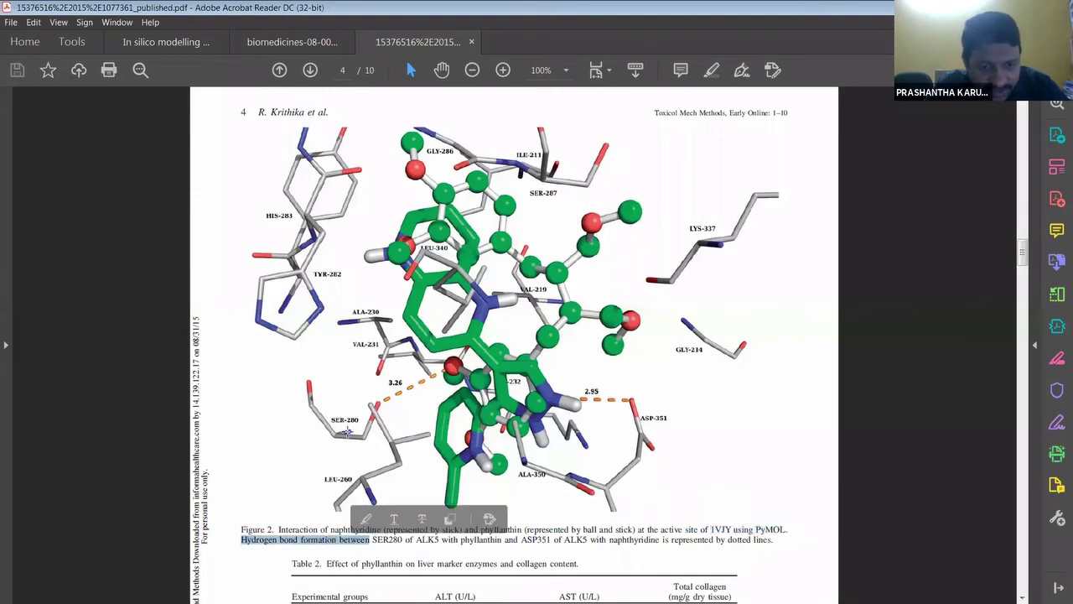
left_click(332, 423)
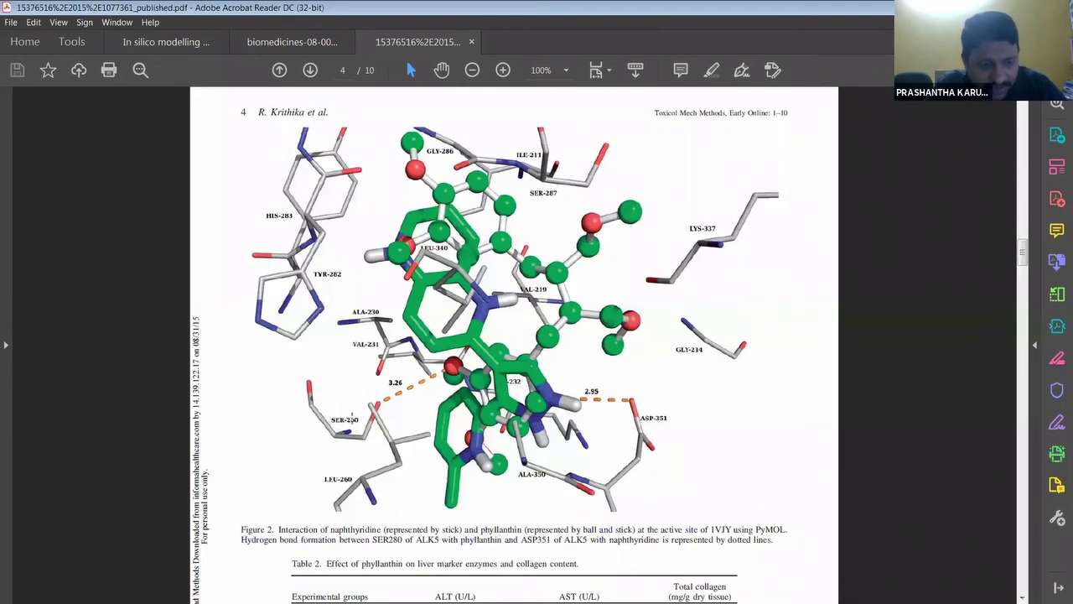
Step: Zoom the page and highlight phyllanthin, ASP351 and the dotted-line description in the caption
scroll(352, 414, "up", 3, "ctrl")
scroll(258, 413, "down", 2, "ctrl")
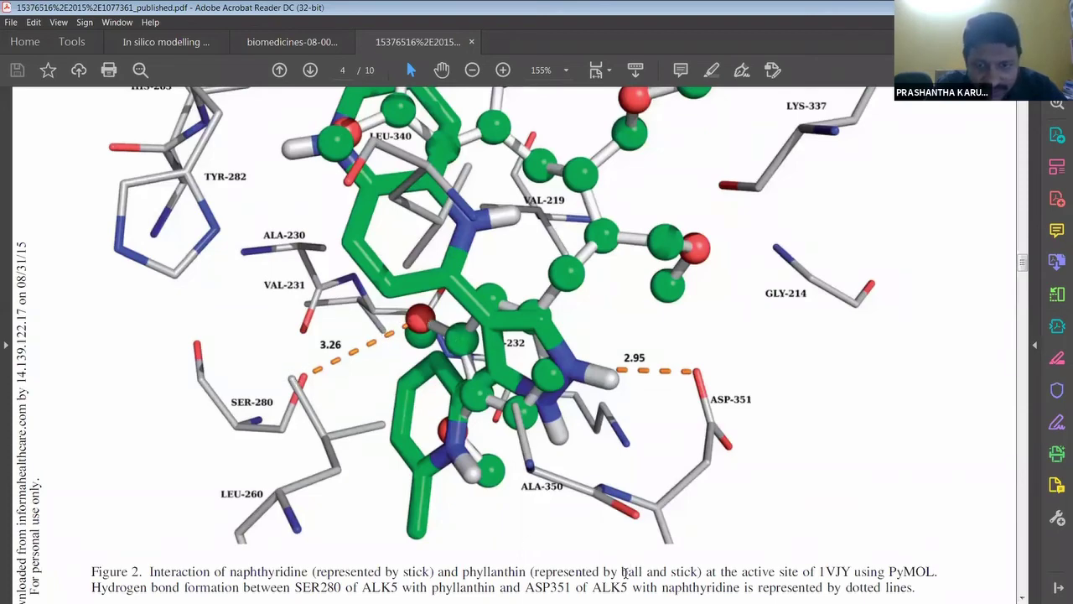
double_click(459, 572)
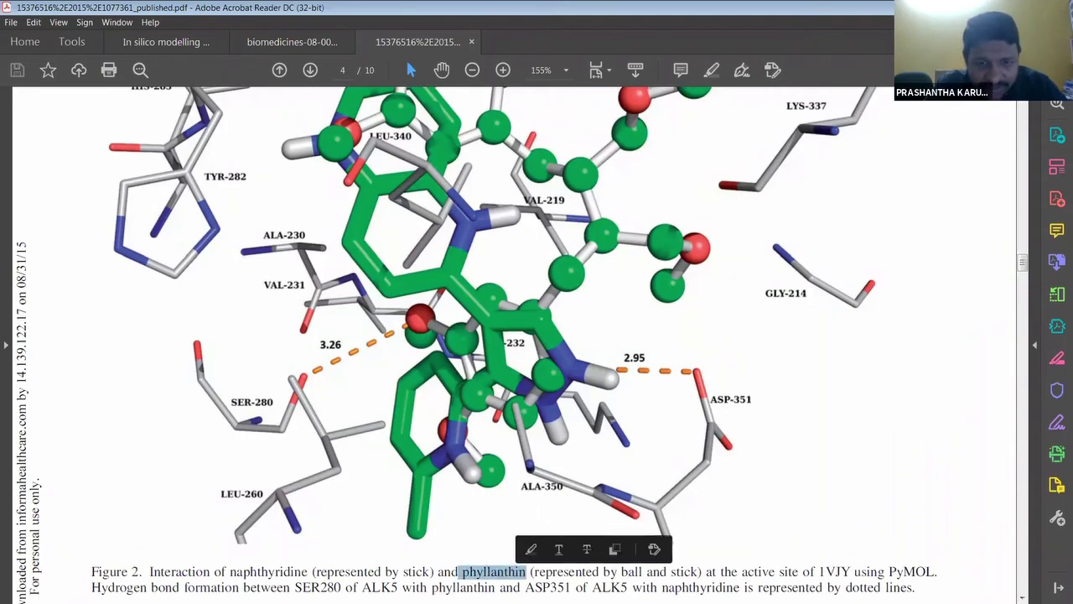
double_click(528, 587)
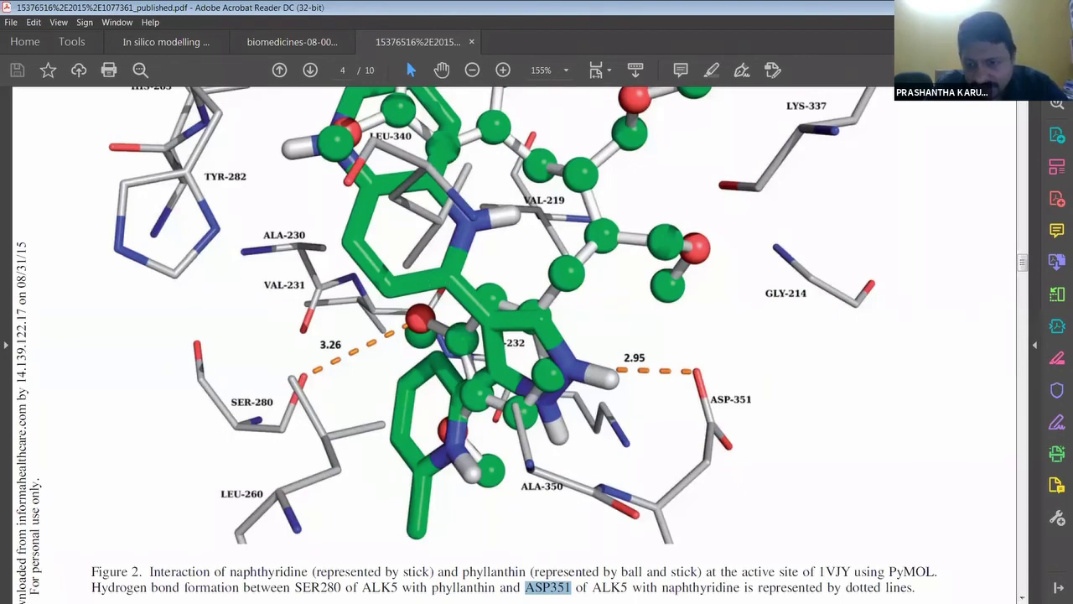
left_click_drag(662, 586, 912, 587)
left_click(612, 364)
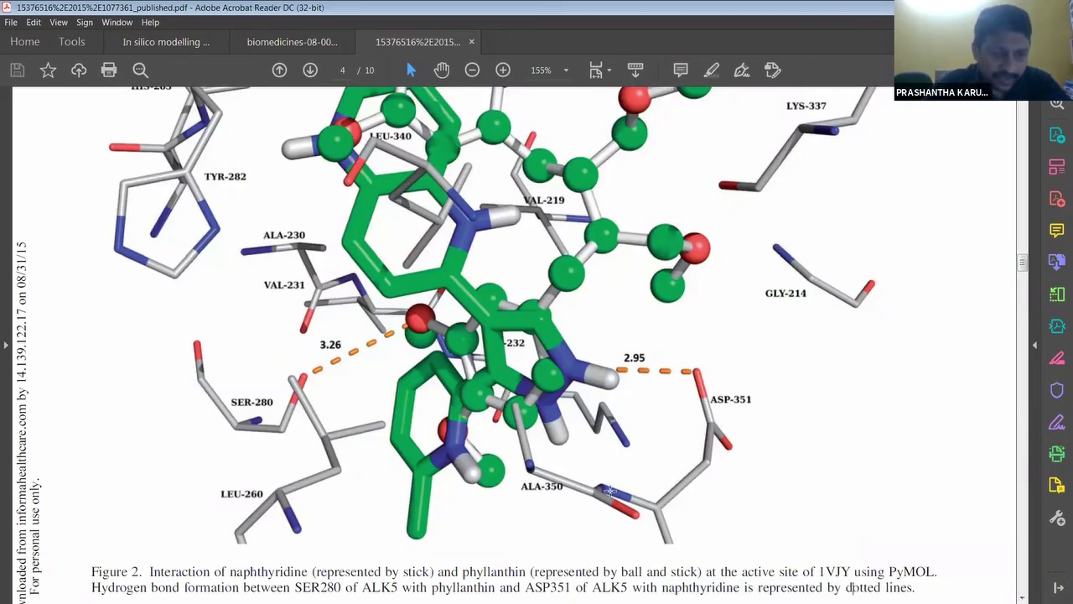
Step: Zoom out to 100% to view the full Figure 2 diagram, then go to the Docking folder
scroll(488, 488, "down", 1)
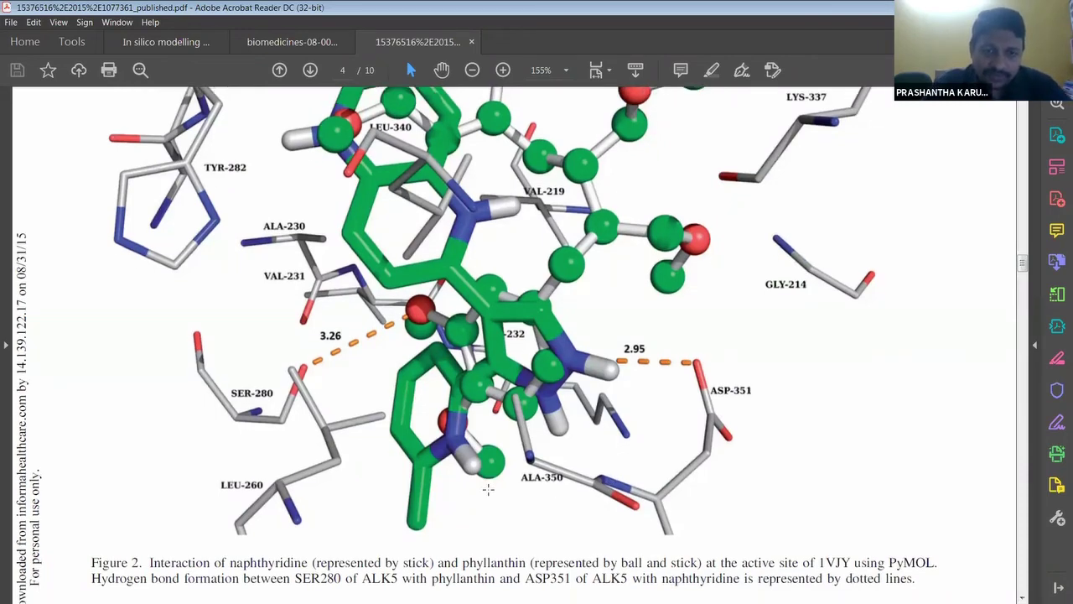
scroll(443, 484, "down", 1, "ctrl")
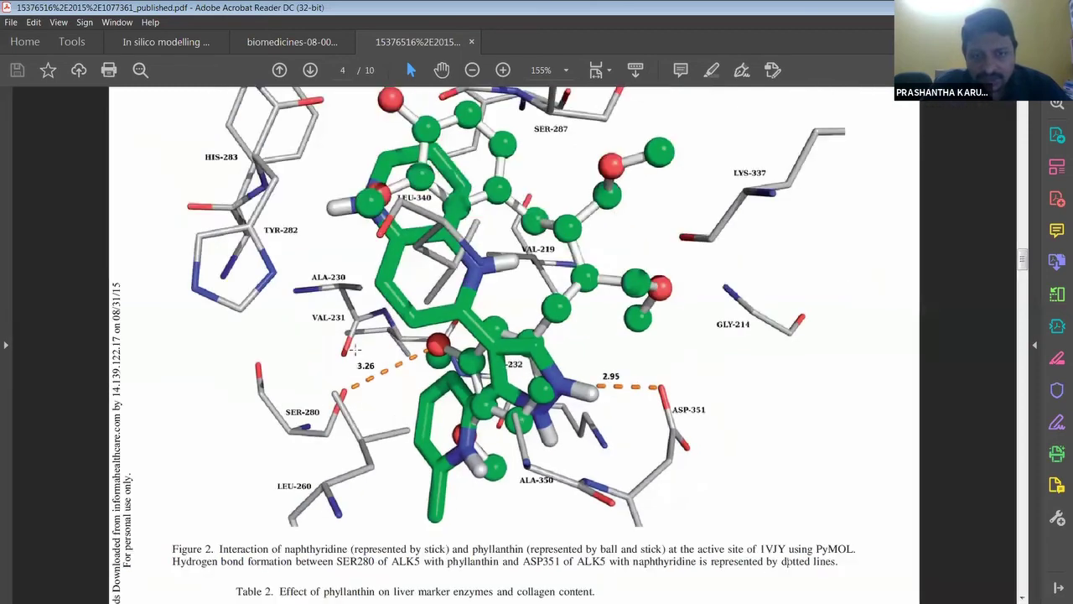
scroll(424, 237, "down", 1, "ctrl")
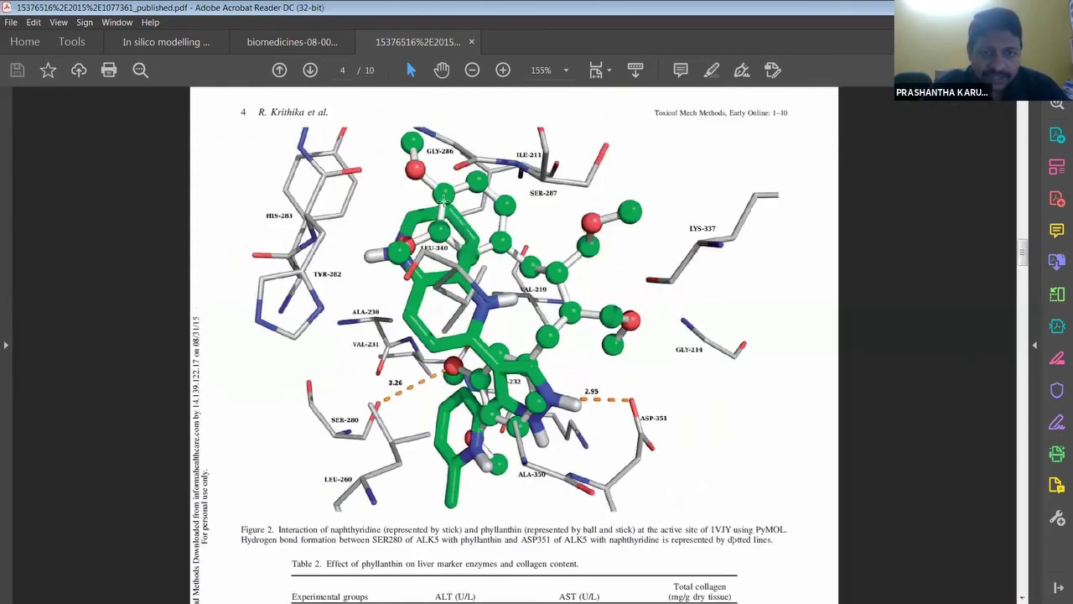
scroll(428, 202, "up", 1, "ctrl")
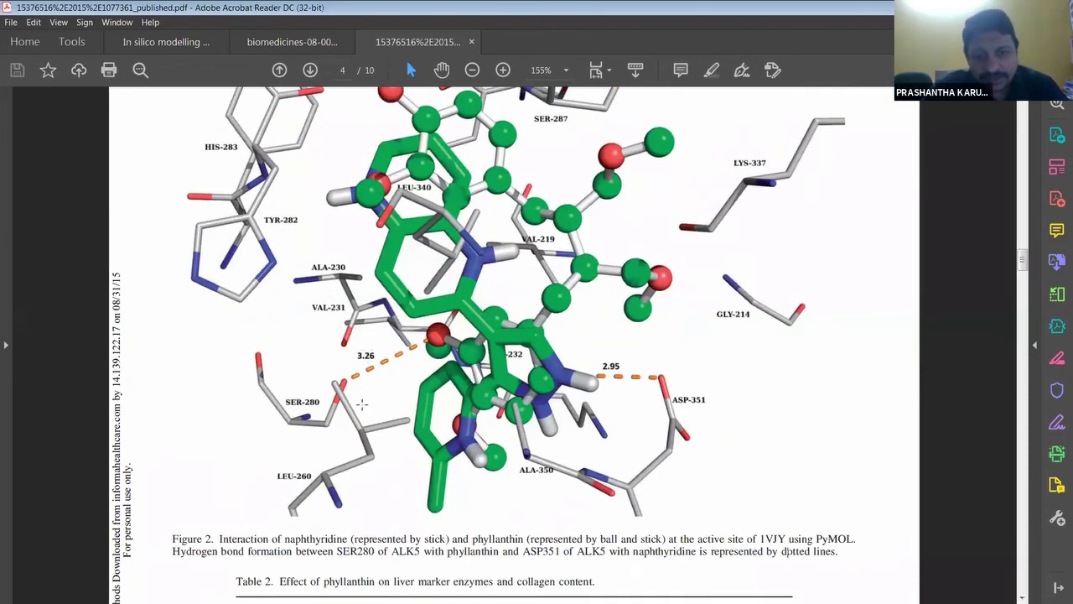
scroll(363, 405, "down", 2, "ctrl")
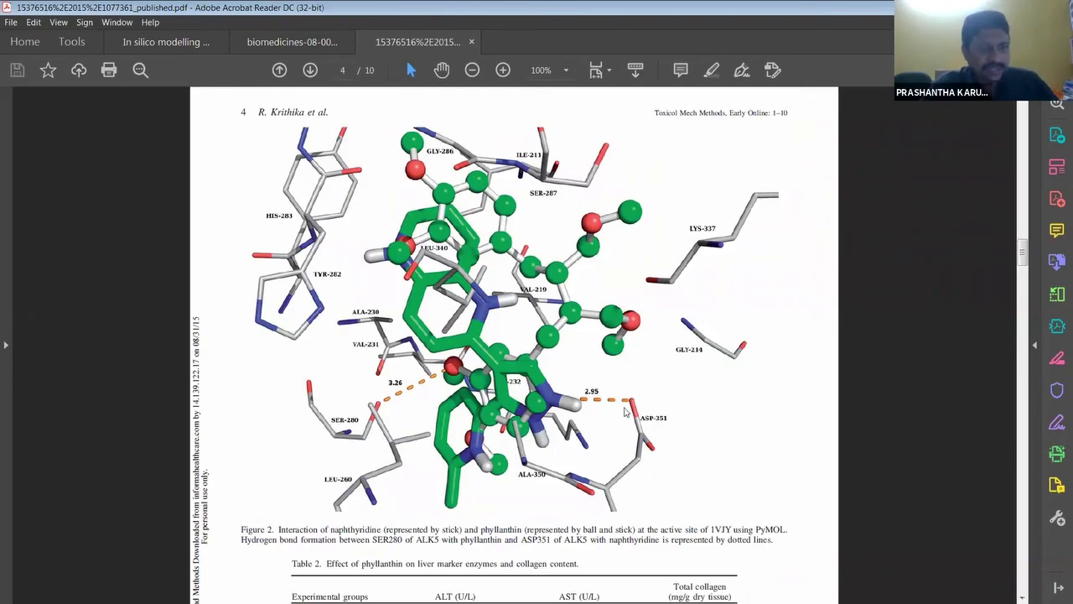
key("alt+Tab")
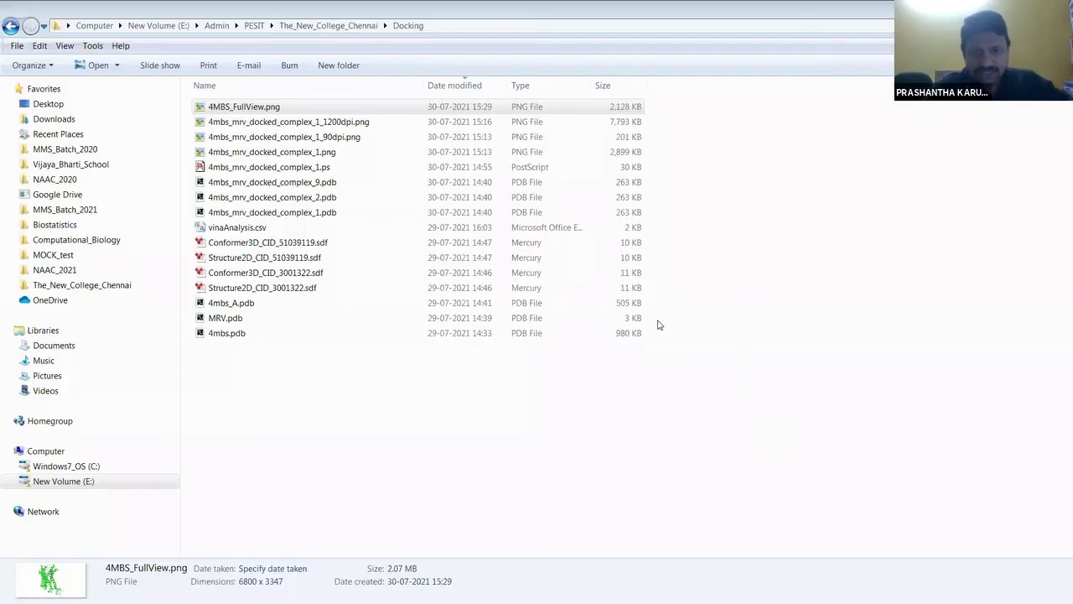
Step: Switch from Explorer to the PyMOL session showing the ligand pocket with two 3.2 Å hydrogen bonds
key("alt+Tab")
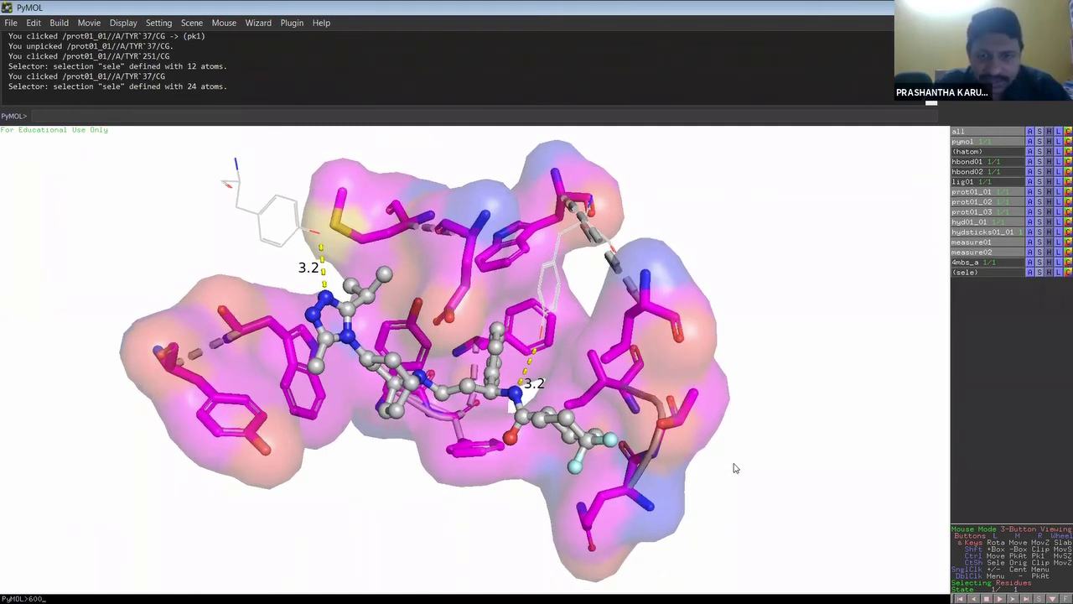
Step: Enlarge the pocket view slightly and turn on the sele selection object
right_click_drag(734, 467, 735, 473)
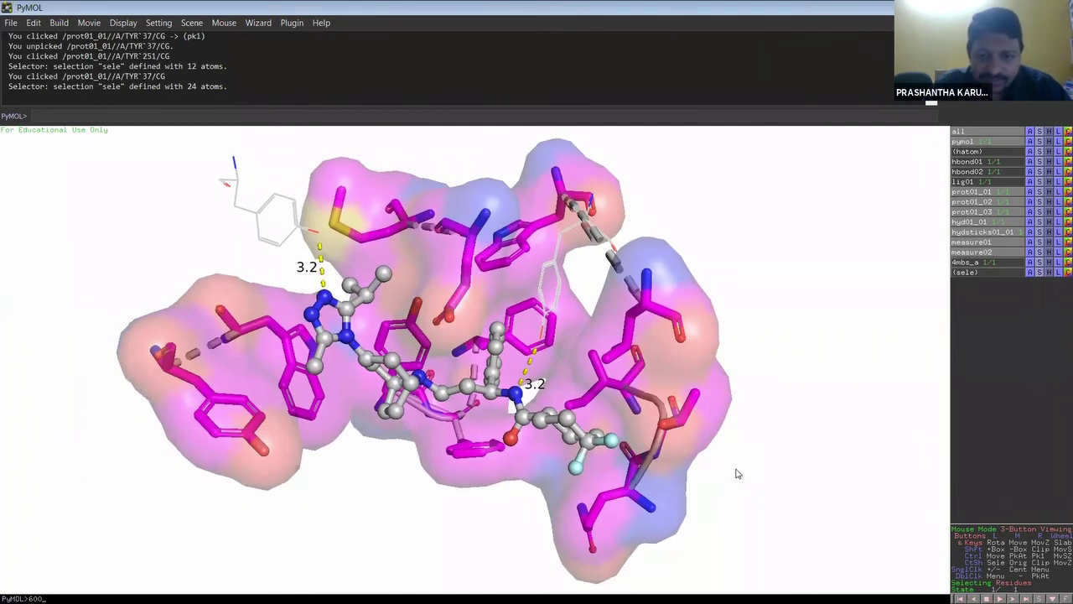
left_click(970, 273)
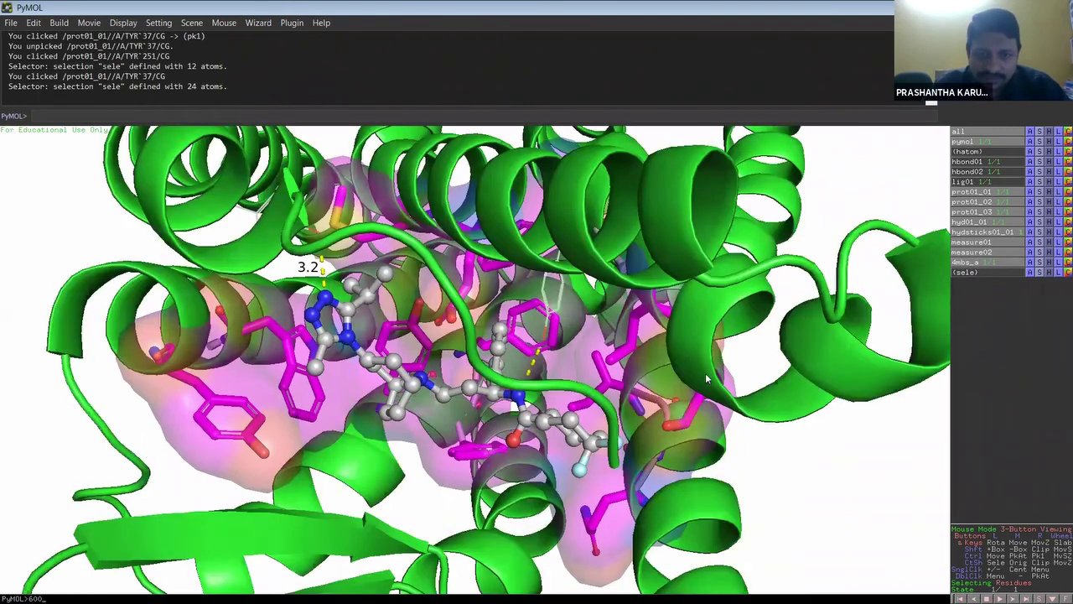
scroll(727, 497, "down", 5)
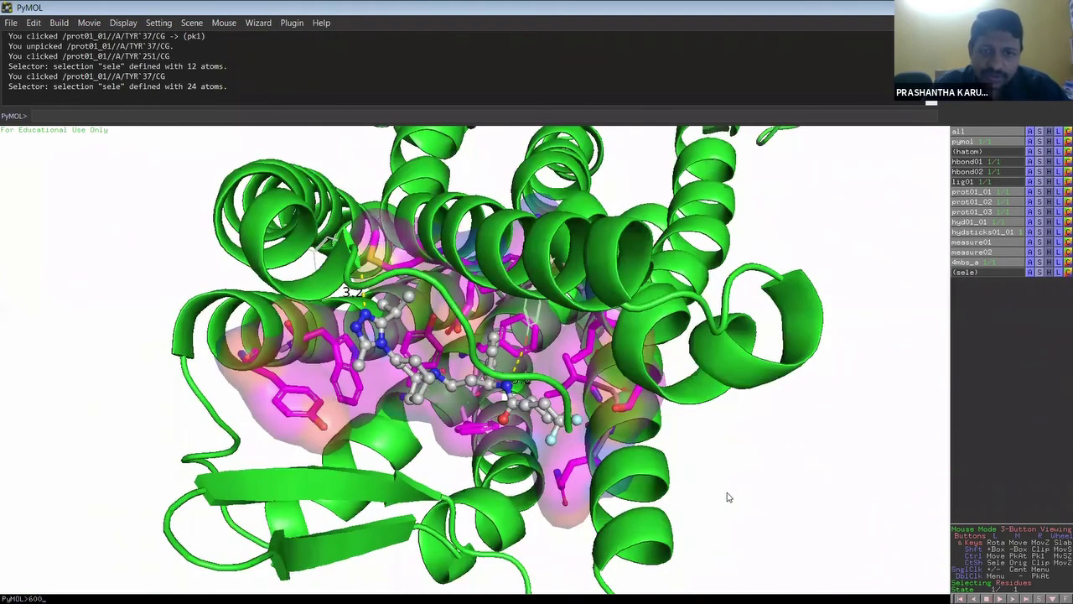
scroll(701, 452, "down", 2)
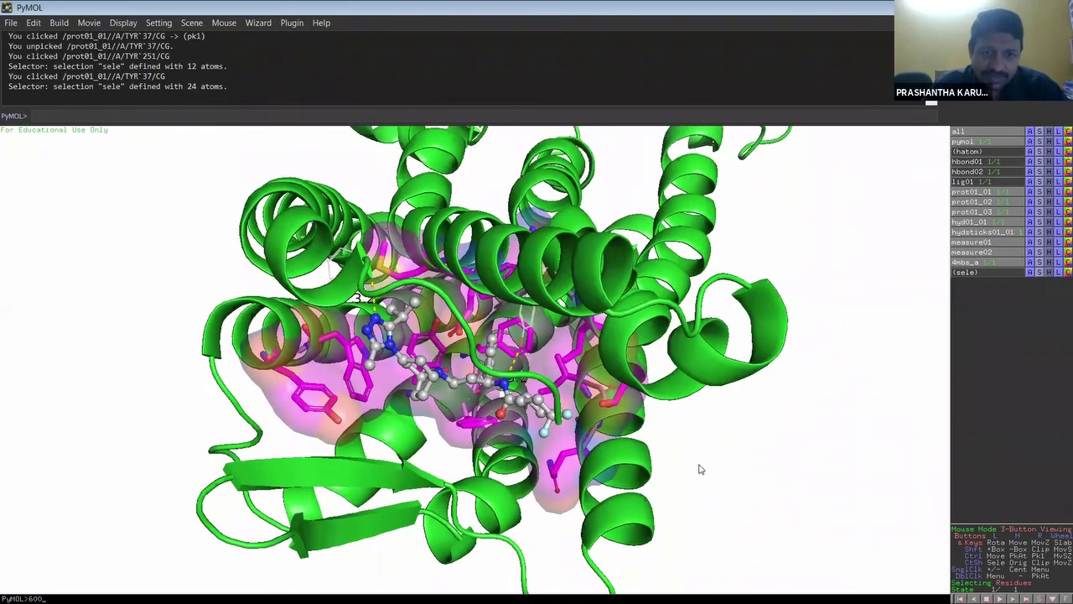
scroll(693, 472, "down", 4)
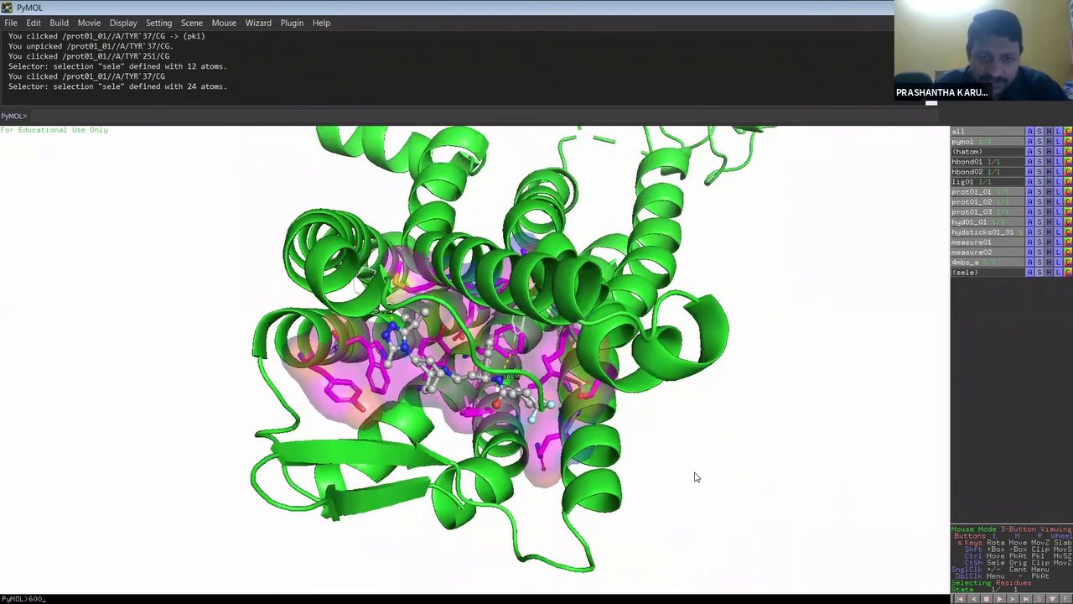
scroll(726, 507, "up", 2)
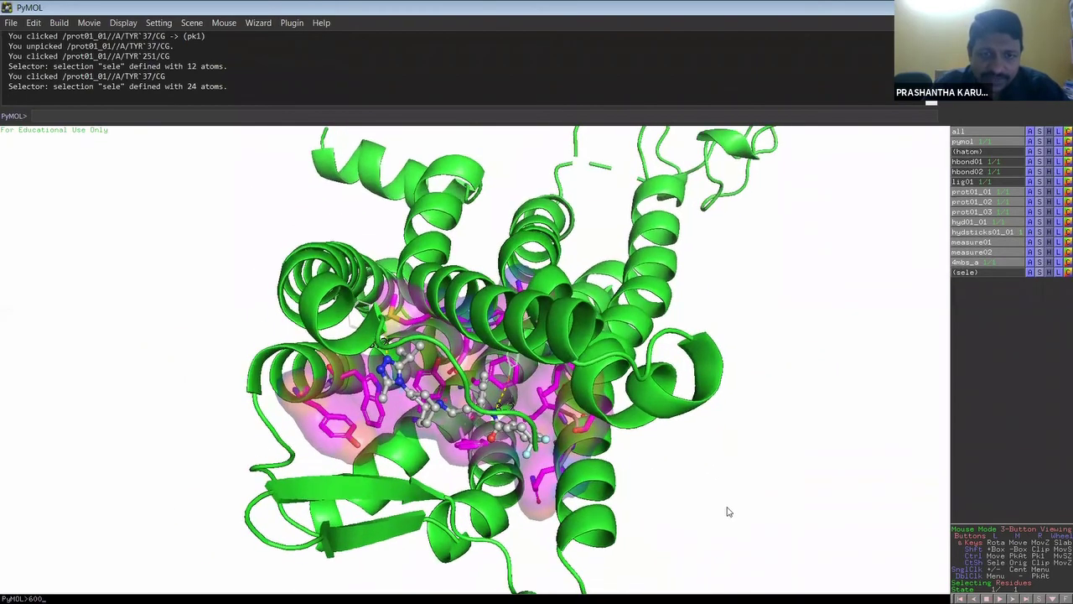
scroll(601, 227, "up", 2)
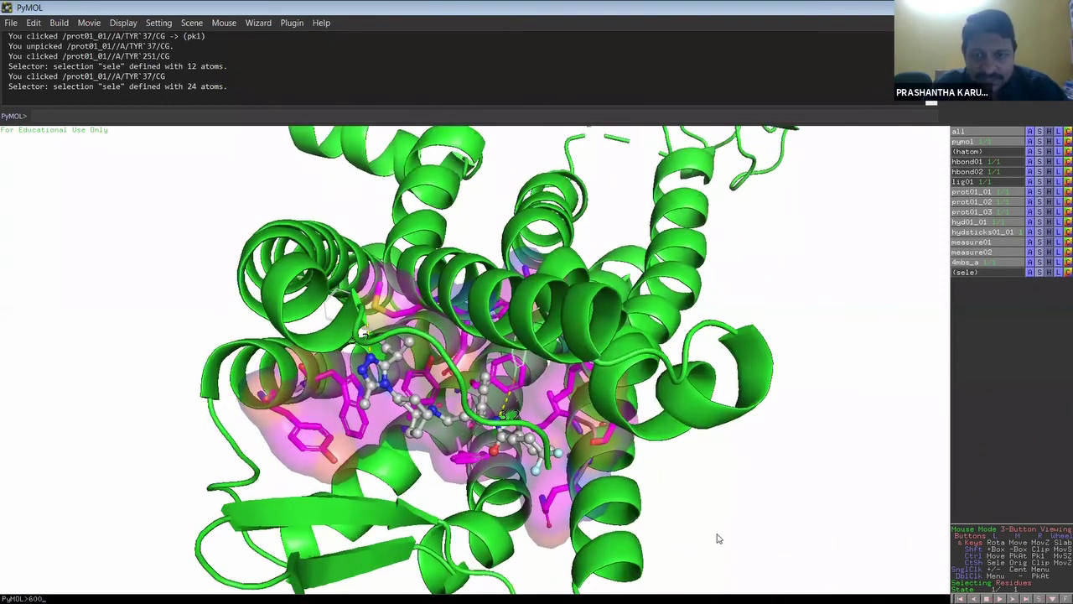
scroll(629, 197, "up", 1)
scroll(585, 206, "up", 1)
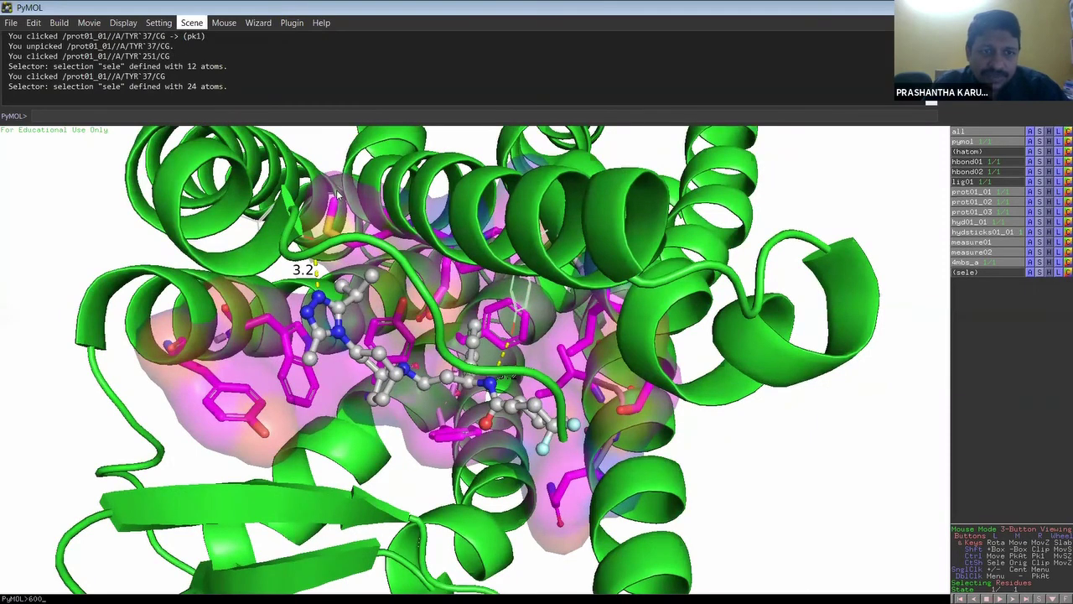
Step: Set cartoon transparency to 0.8 and show the 600 DPI image-size panel
key("Left")
key("Down")
key("Down")
key("Down")
key("Down")
key("Down")
key("Down")
key("Down")
key("Down")
key("Down")
key("Down")
key("Right")
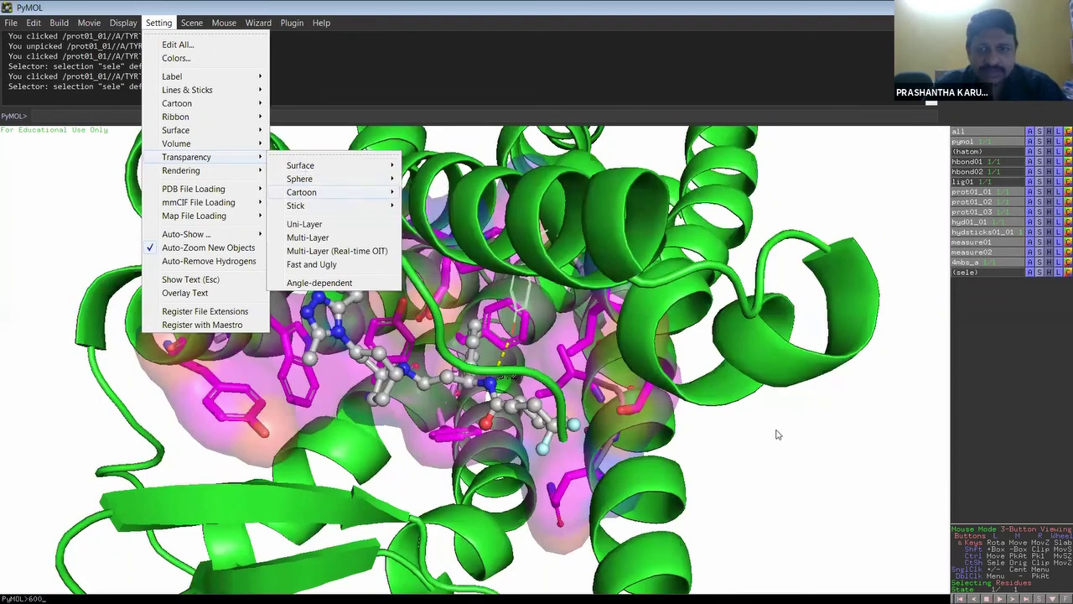
key("Right")
key("Down")
key("Down")
key("Down")
key("Down")
key("Down")
key("Return")
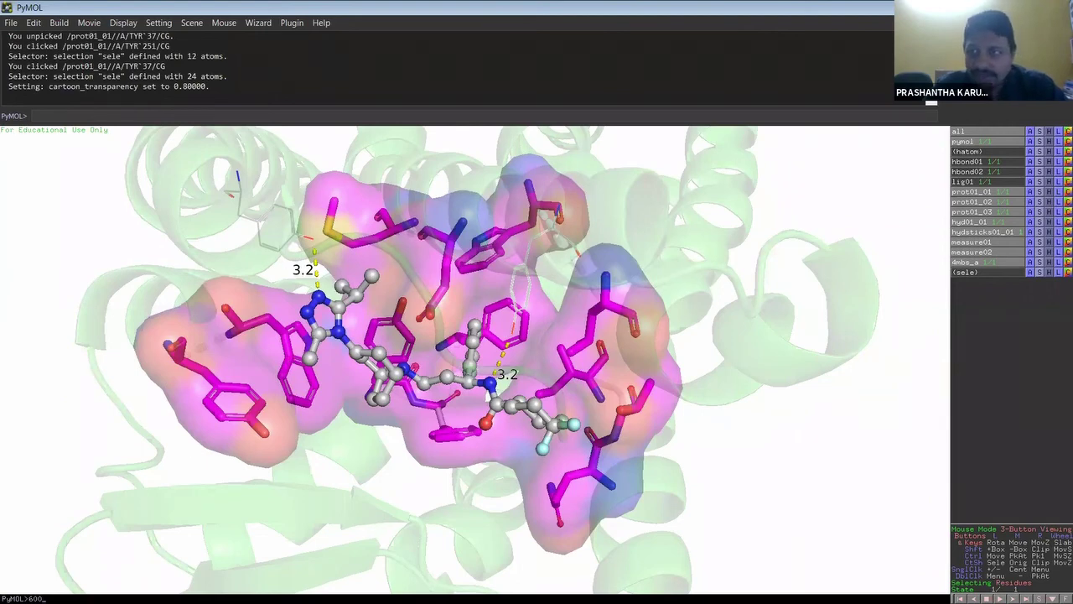
right_click(934, 148)
left_click(937, 148)
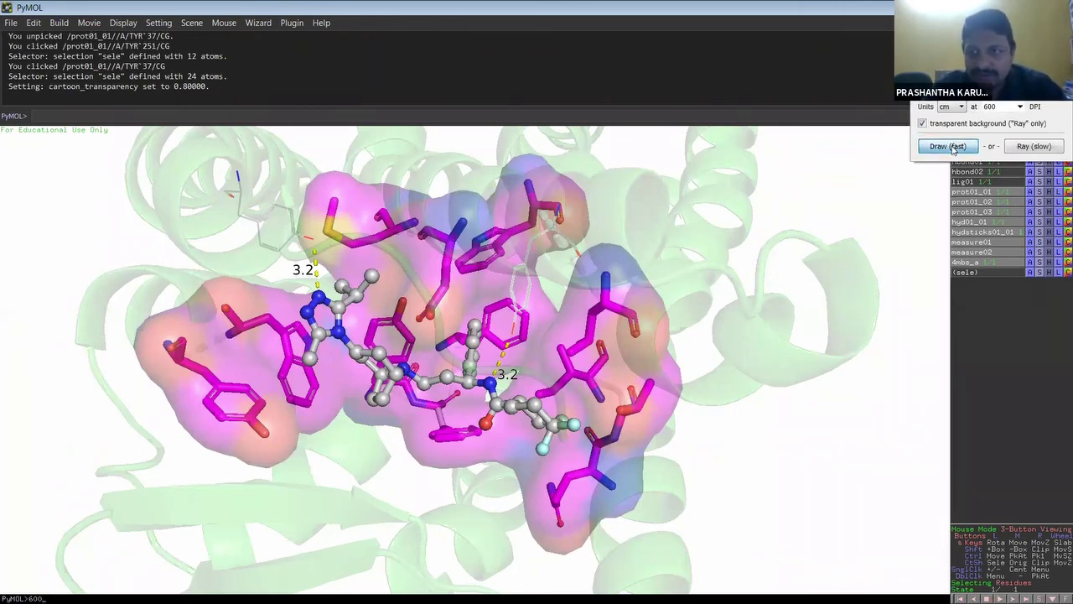
Step: Draw the pocket view and save it as 4mbs_mrv_docked_complex_1_600_with_protein.png
left_click(950, 146)
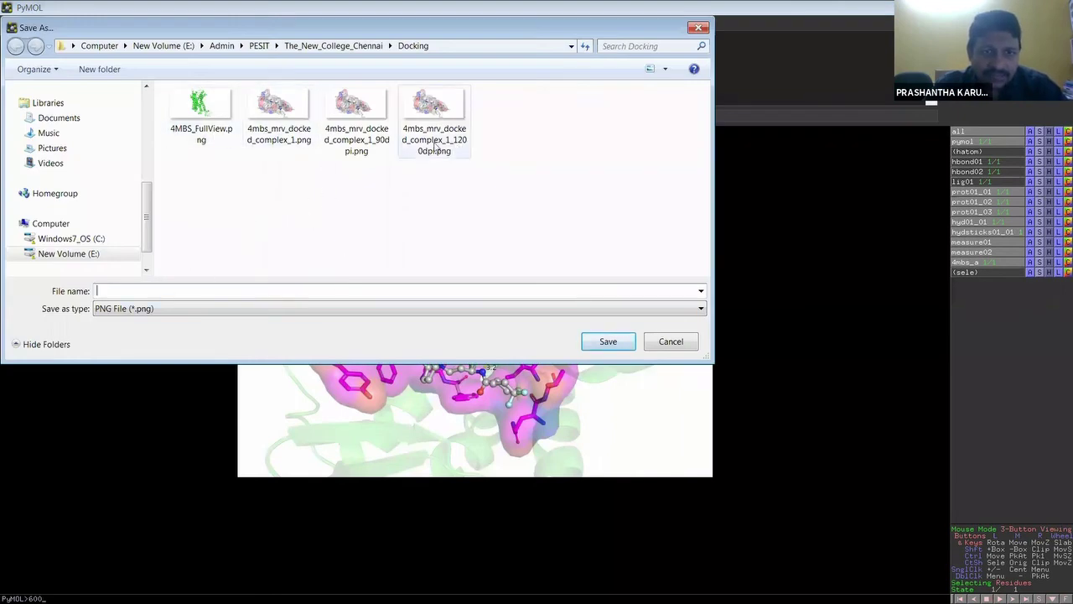
left_click(267, 134)
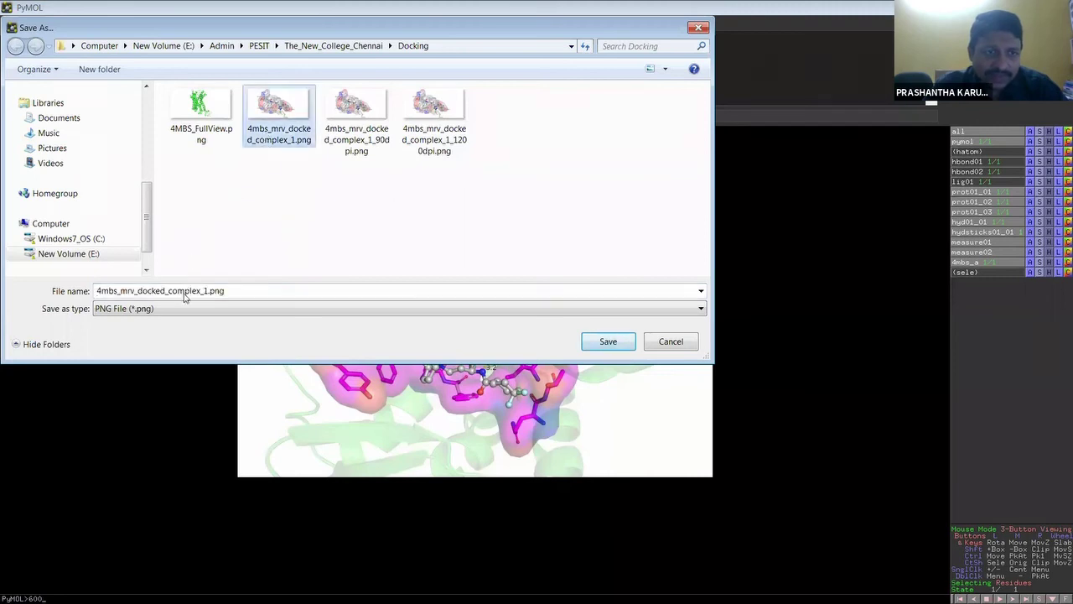
left_click(206, 290)
left_click(207, 290)
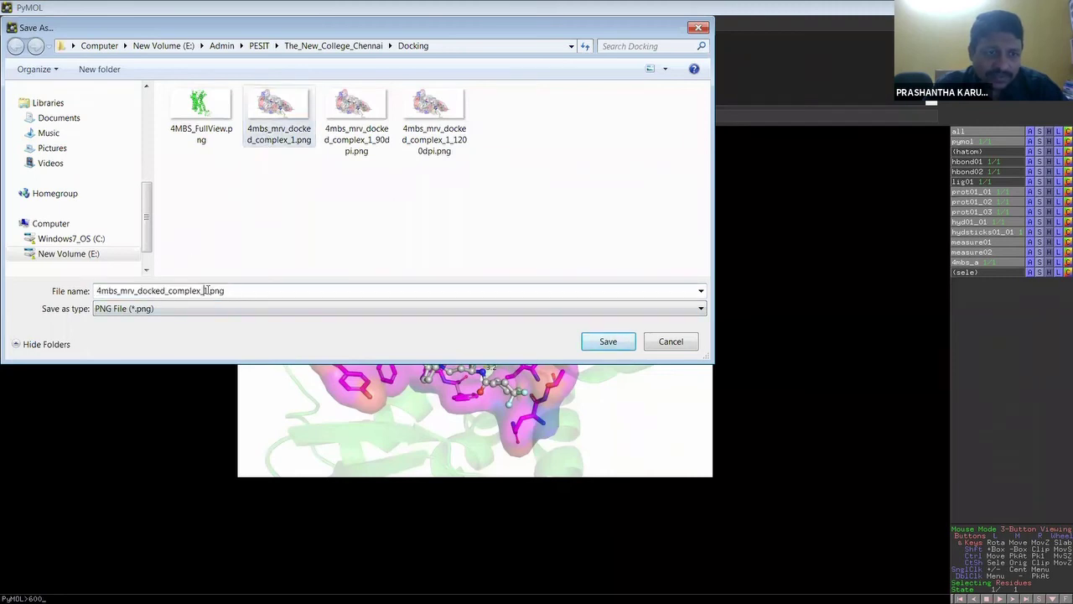
type("_600")
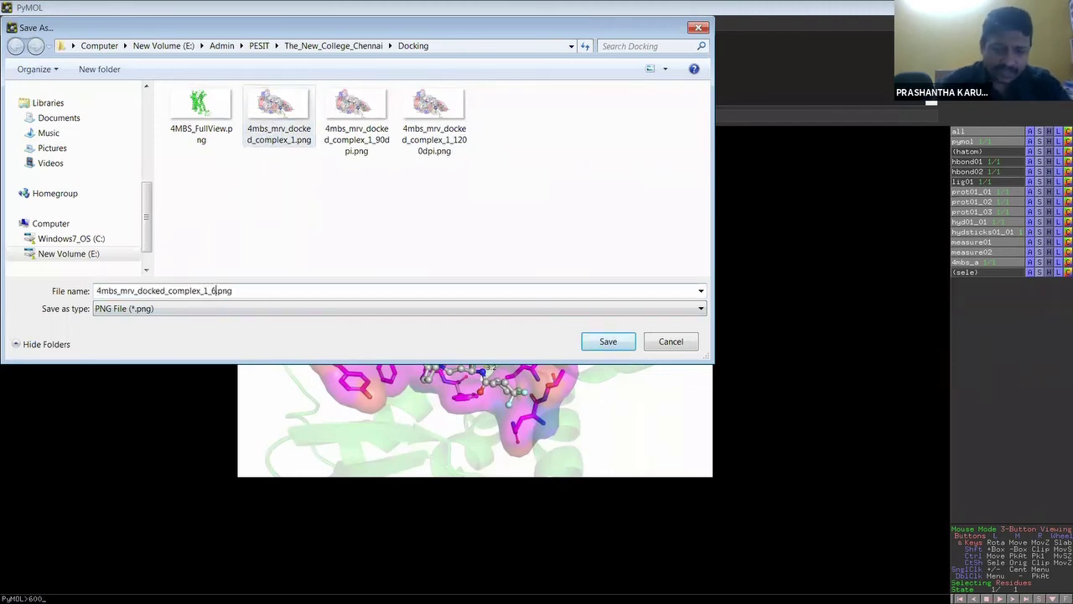
type("_")
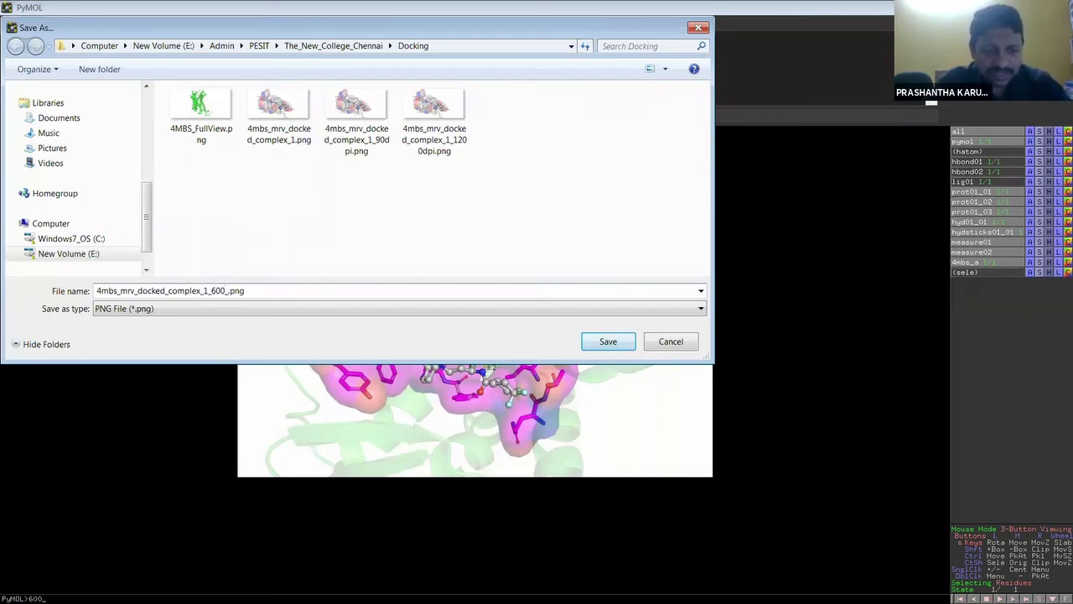
type("with")
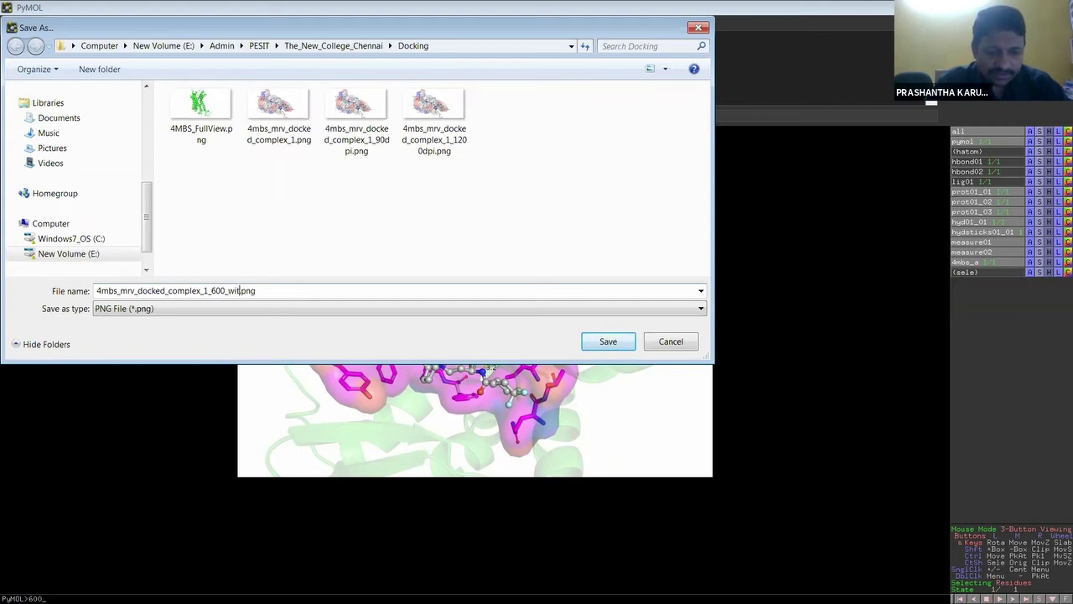
type("_prote")
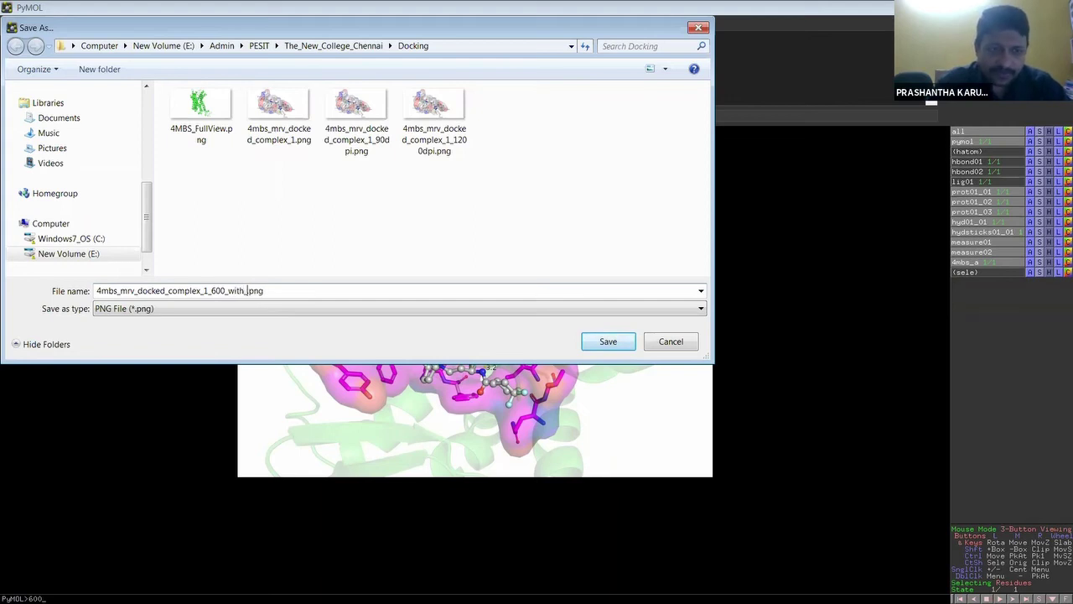
type("in")
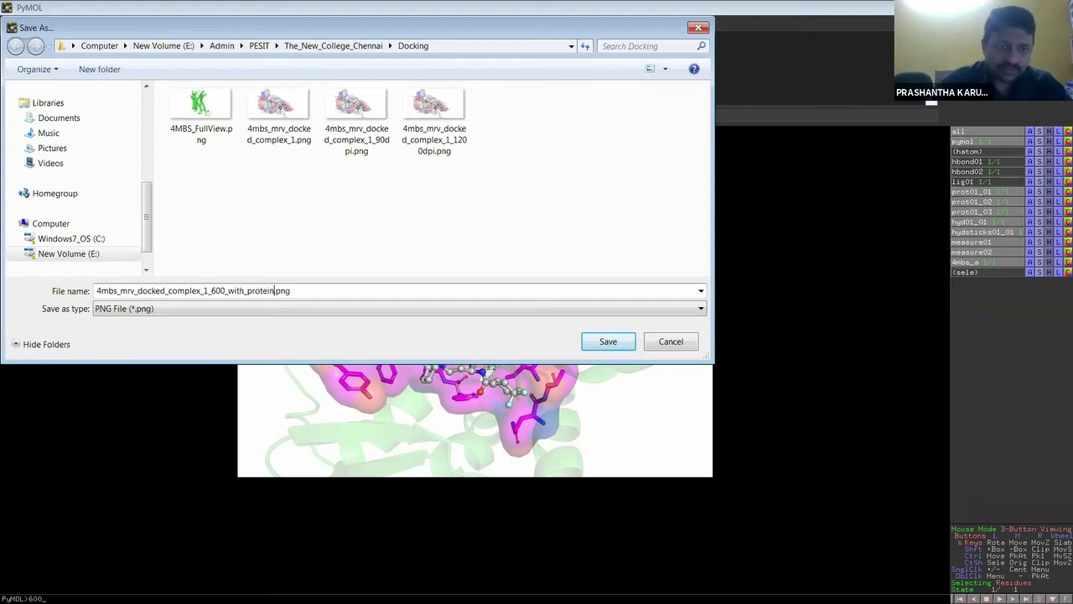
left_click(607, 340)
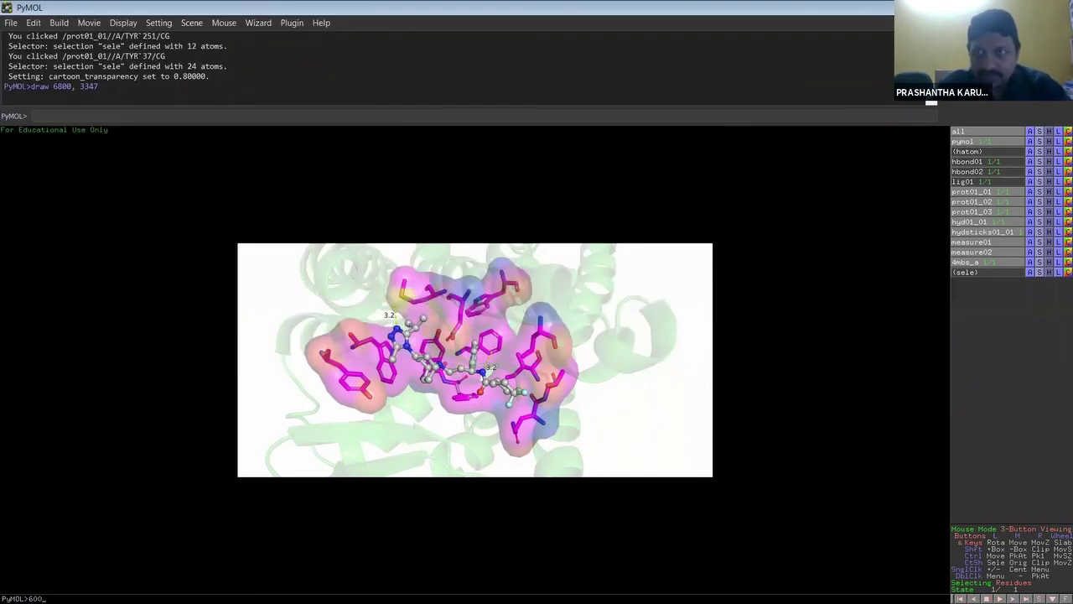
key("alt+Tab")
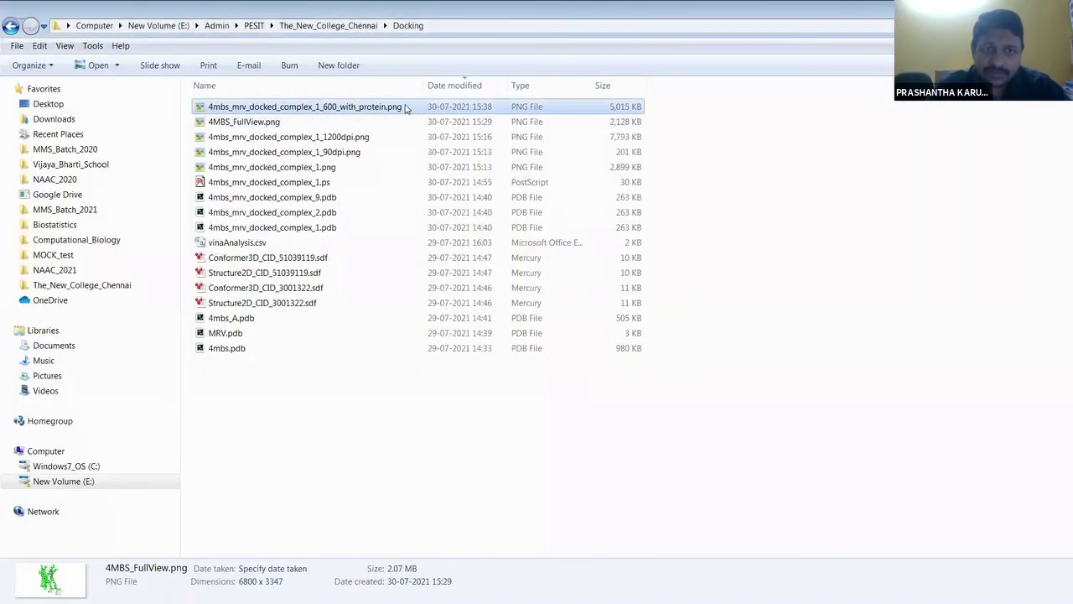
Step: Check the saved with_protein PNG in Photo Viewer, then return to PyMOL
left_click(407, 108)
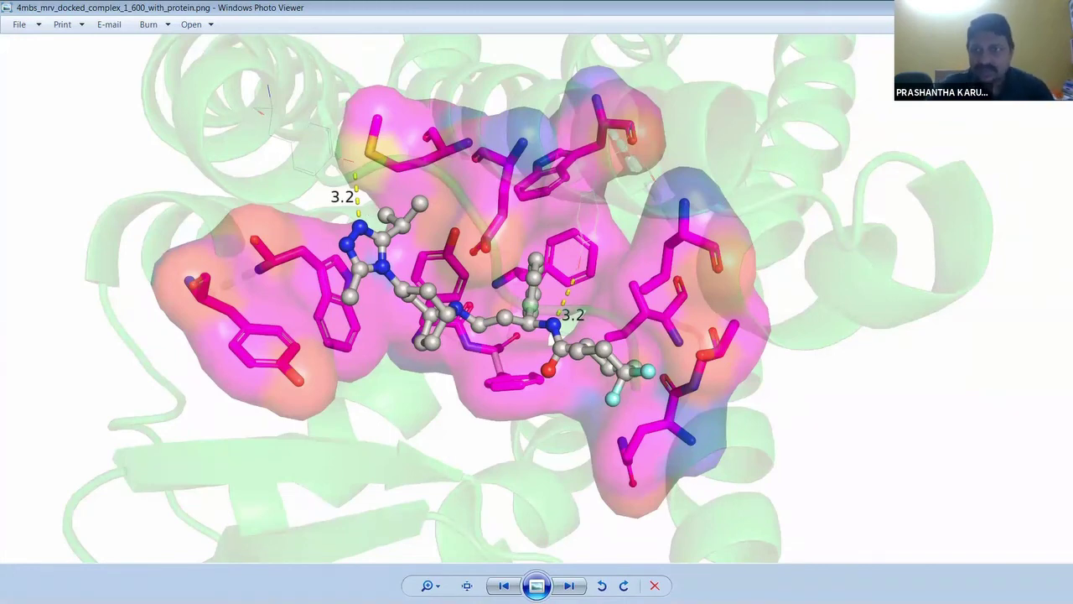
key("alt+F4")
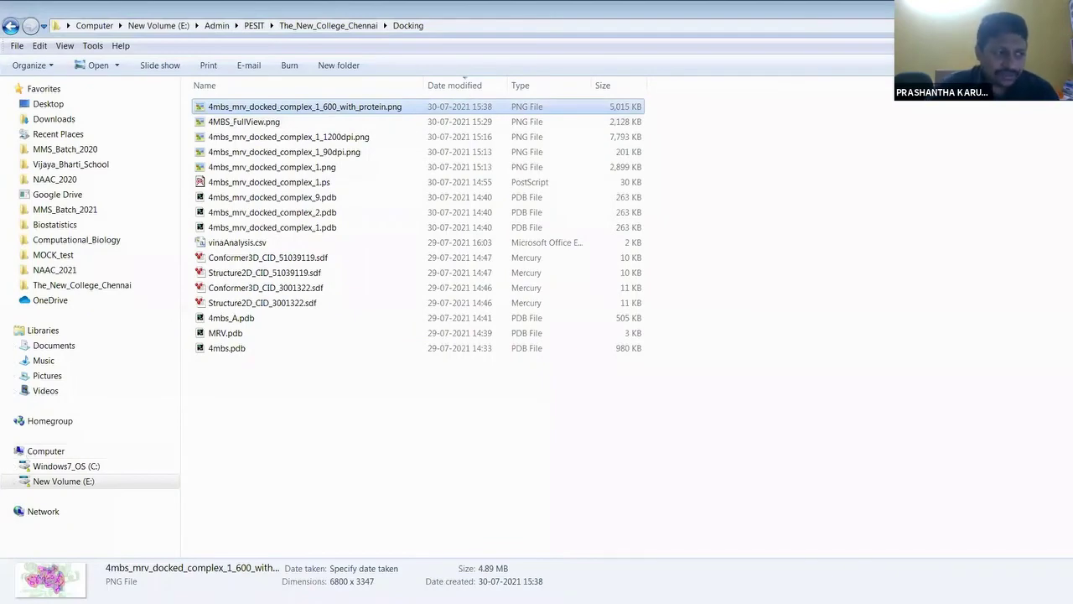
key("alt+Tab")
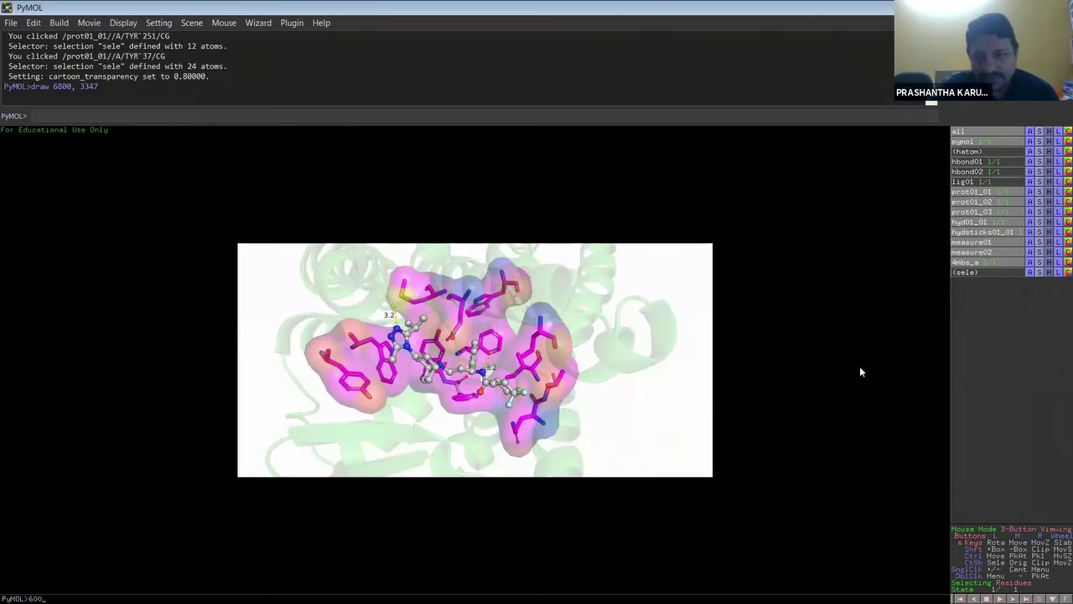
Step: Return to the live view and show the whole 4mbs_a protein as a surface
left_click(808, 366)
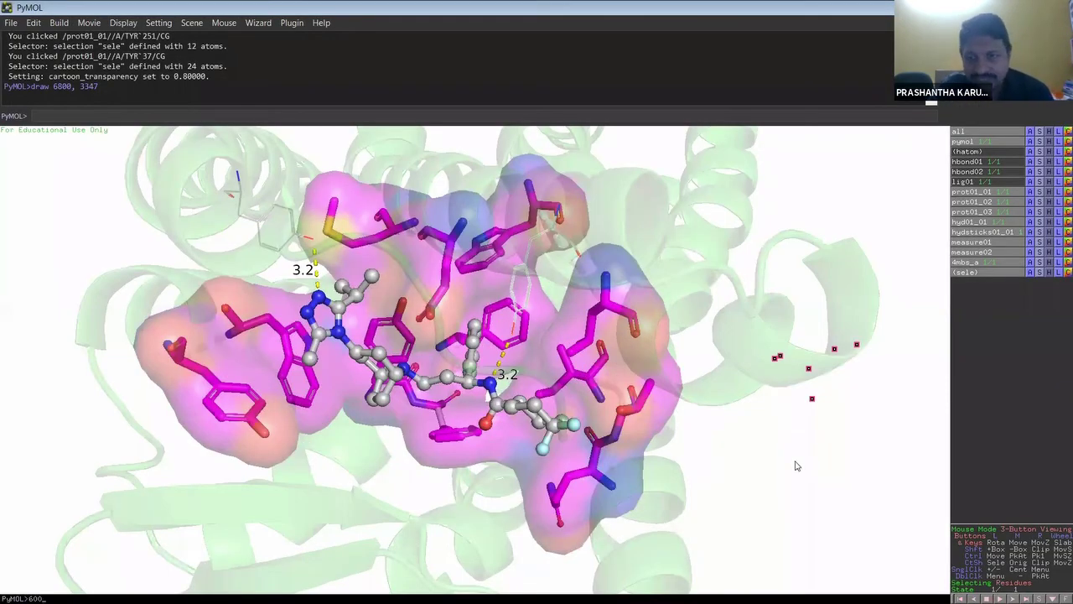
left_click(857, 344)
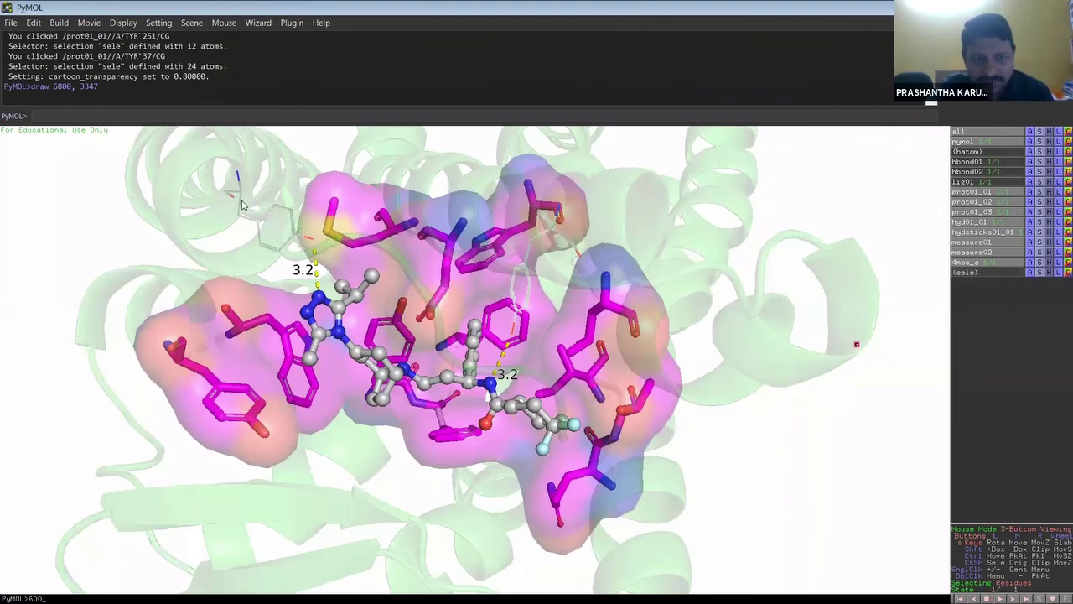
left_click(971, 263)
left_click(971, 263)
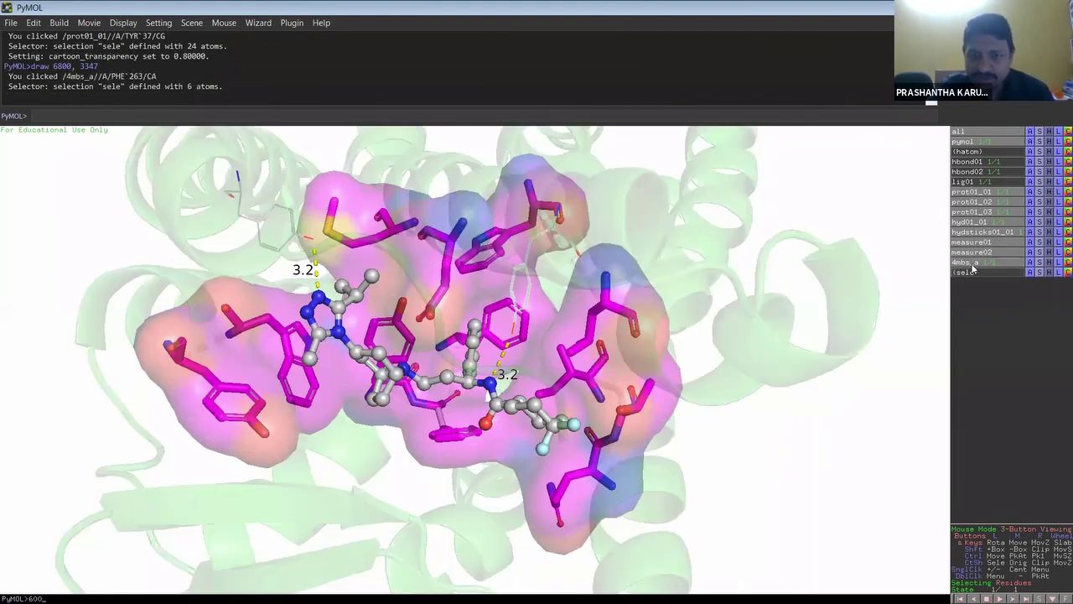
left_click(1040, 263)
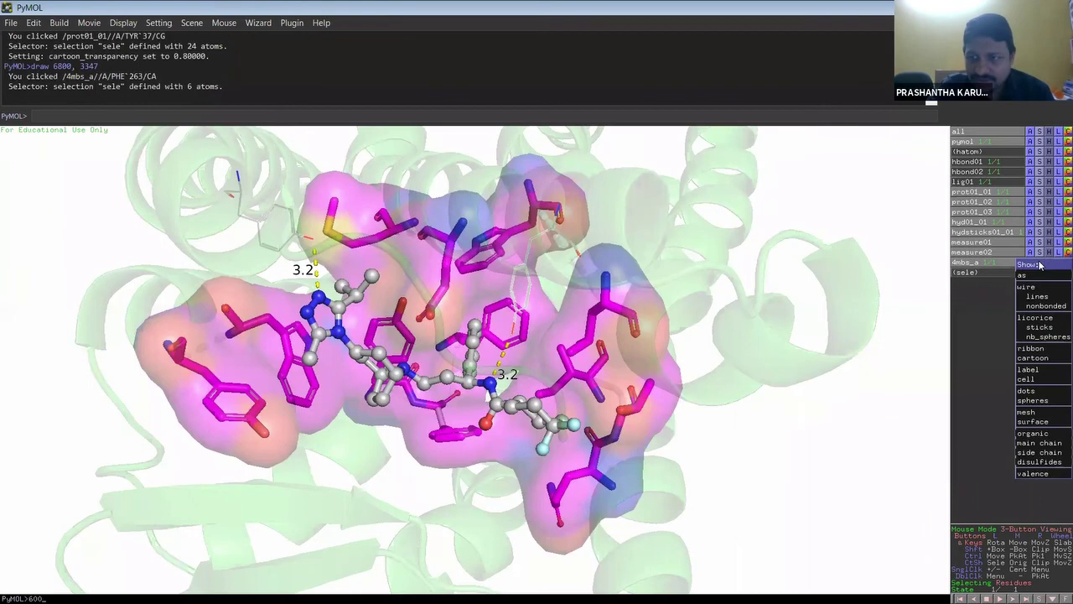
left_click(1036, 423)
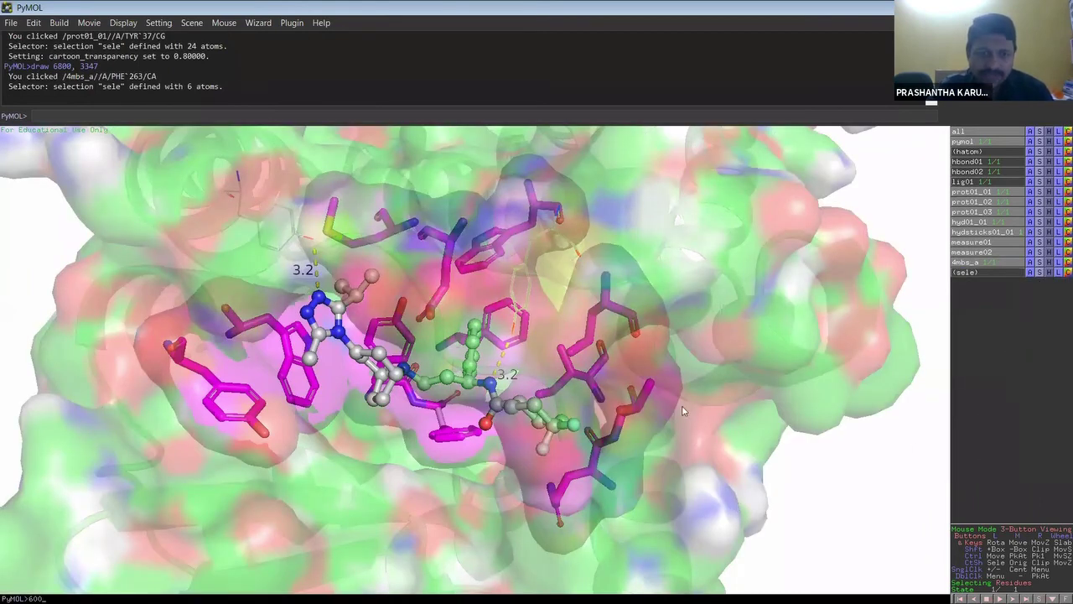
Step: Zoom out to the whole receptor, hiding the pocket residues and 3.2 Å distance labels
scroll(681, 405, "down", 3)
scroll(707, 424, "down", 1)
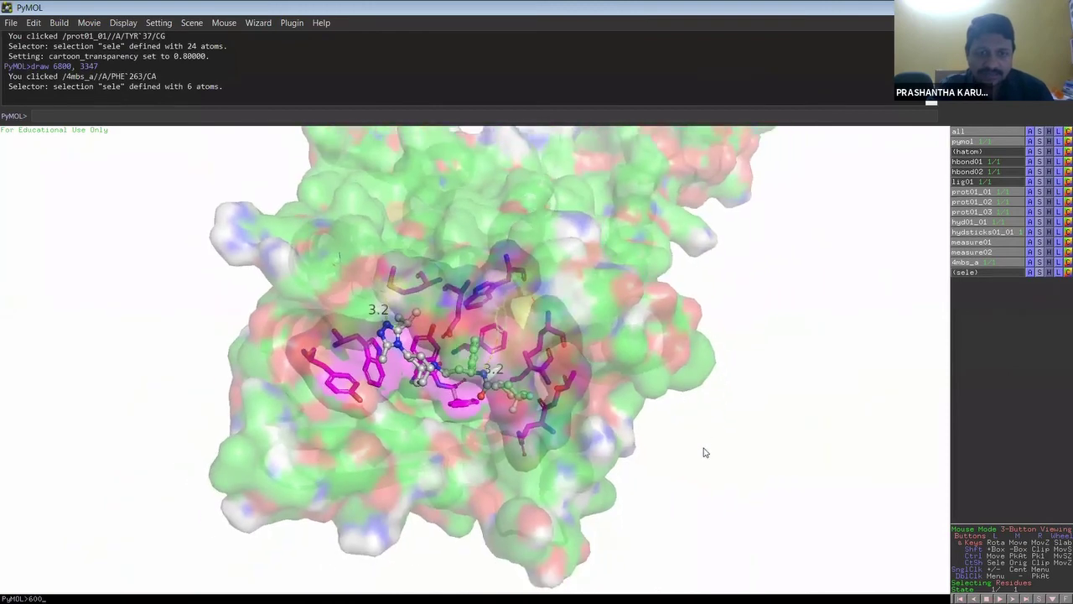
left_click_drag(661, 347, 608, 325)
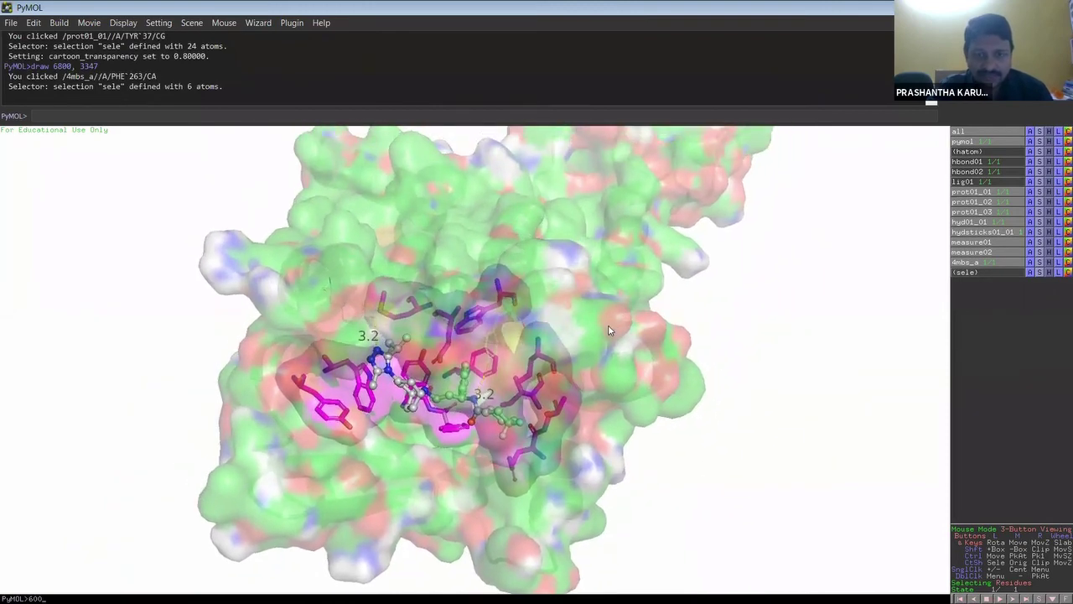
scroll(607, 327, "down", 4)
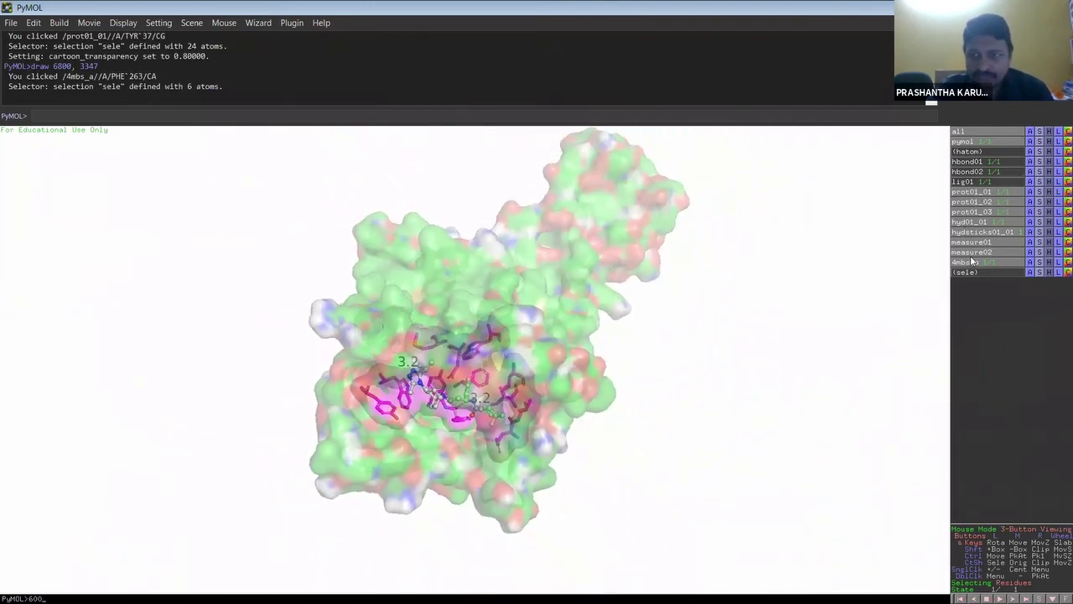
left_click_drag(965, 195, 966, 255)
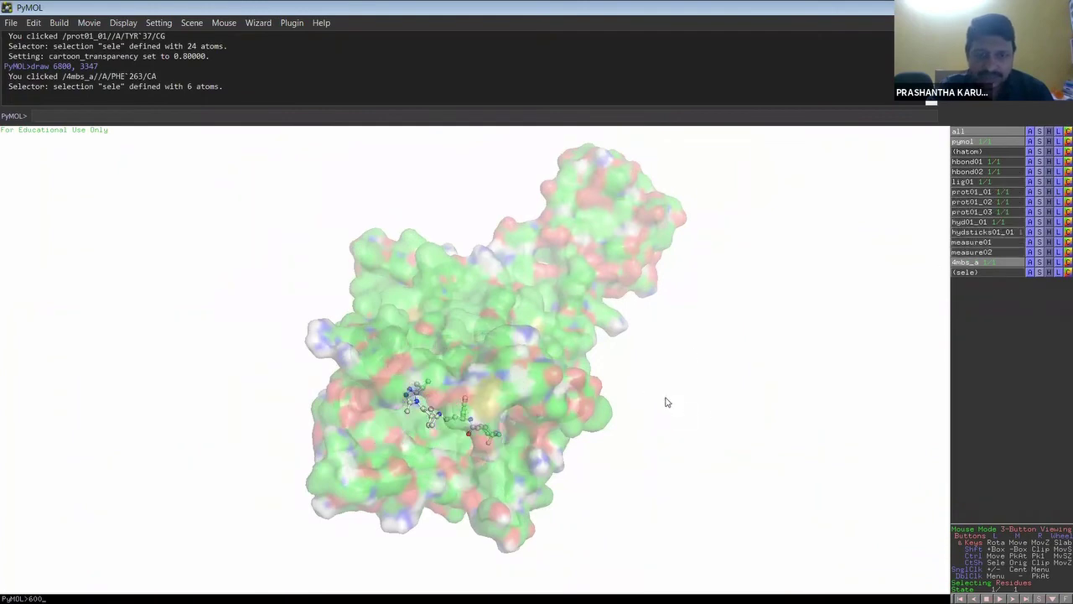
left_click_drag(444, 370, 474, 457)
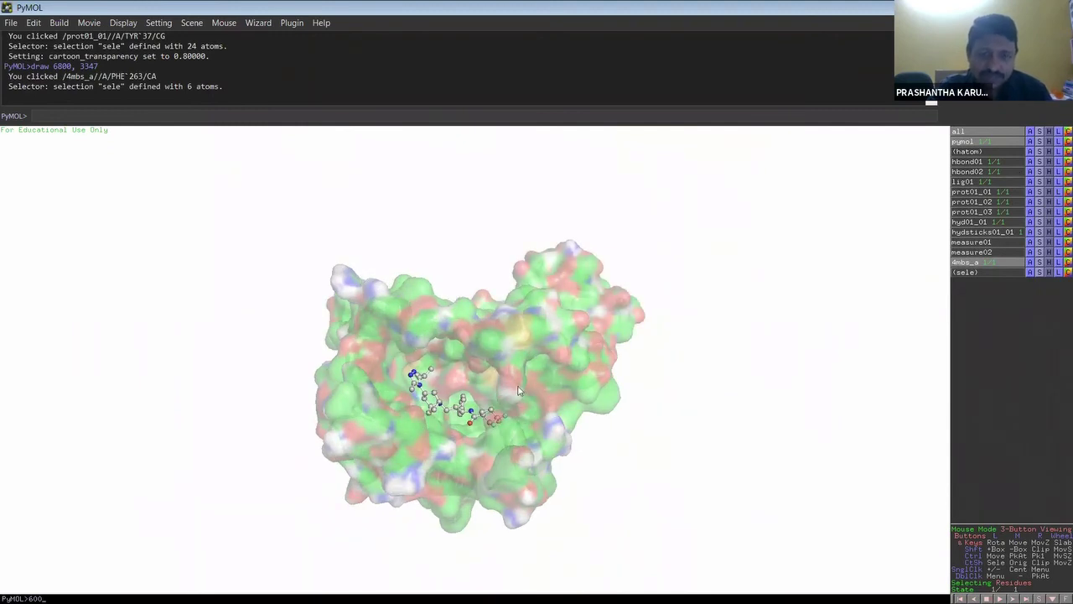
left_click(155, 22)
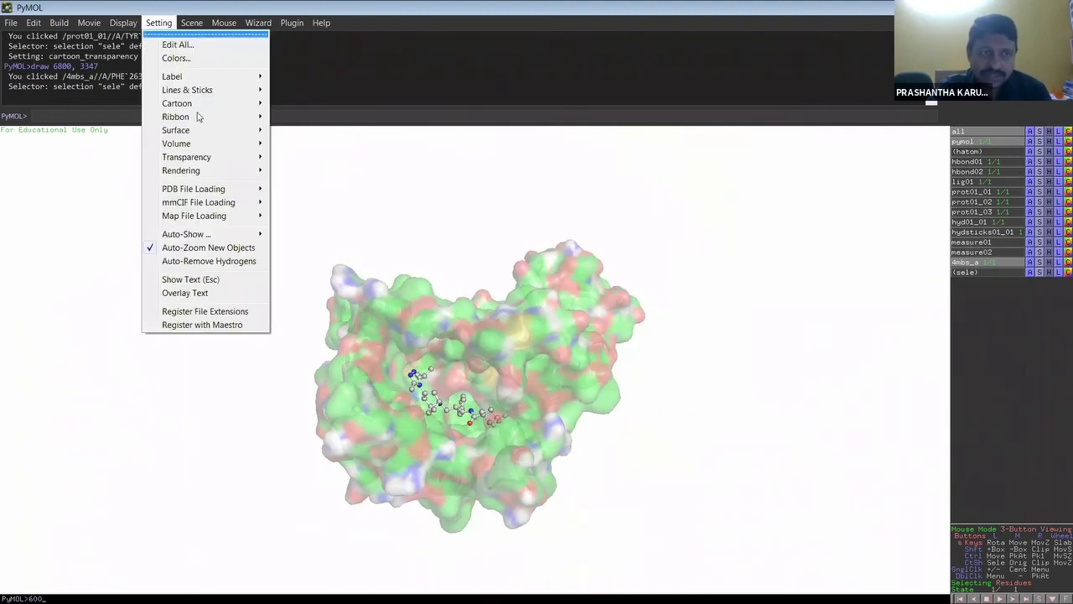
Step: Turn surface transparency off so the 4mbs_a surface is fully opaque
mouse_move(215, 156)
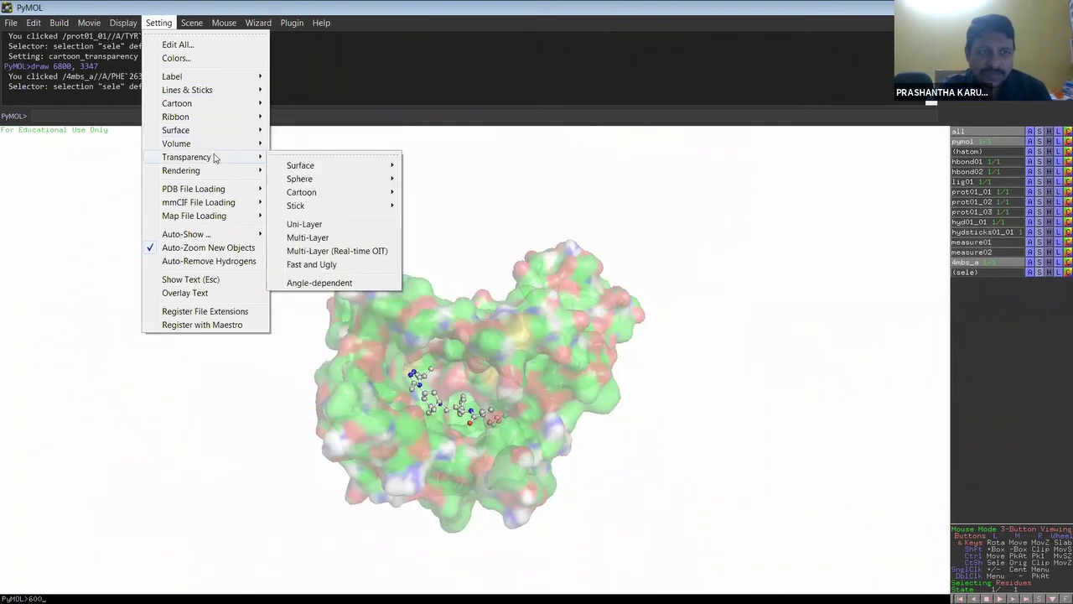
mouse_move(379, 172)
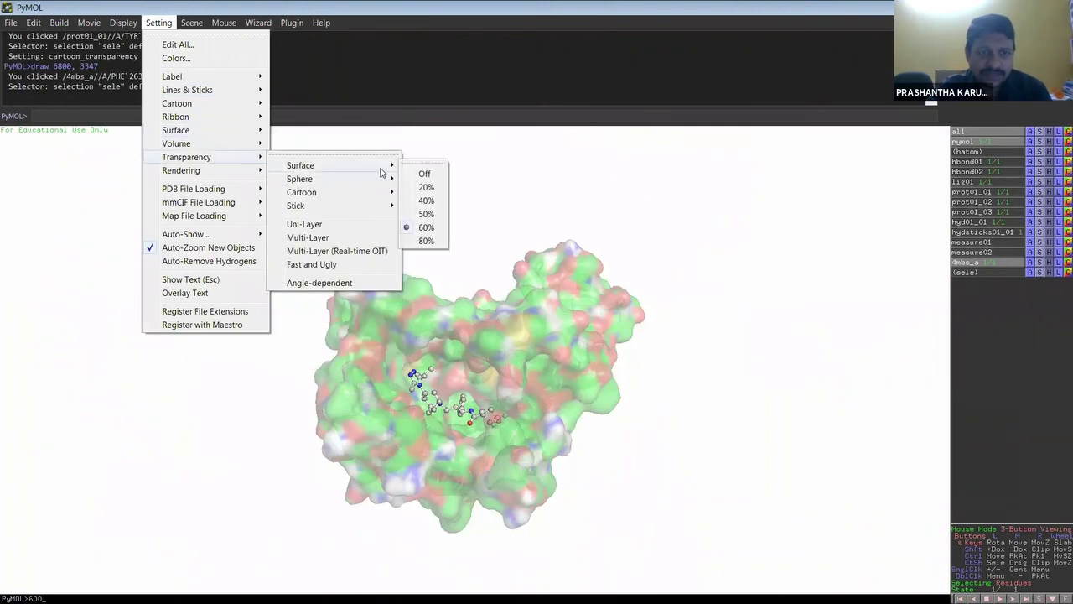
left_click(425, 175)
right_click_drag(732, 359, 623, 376)
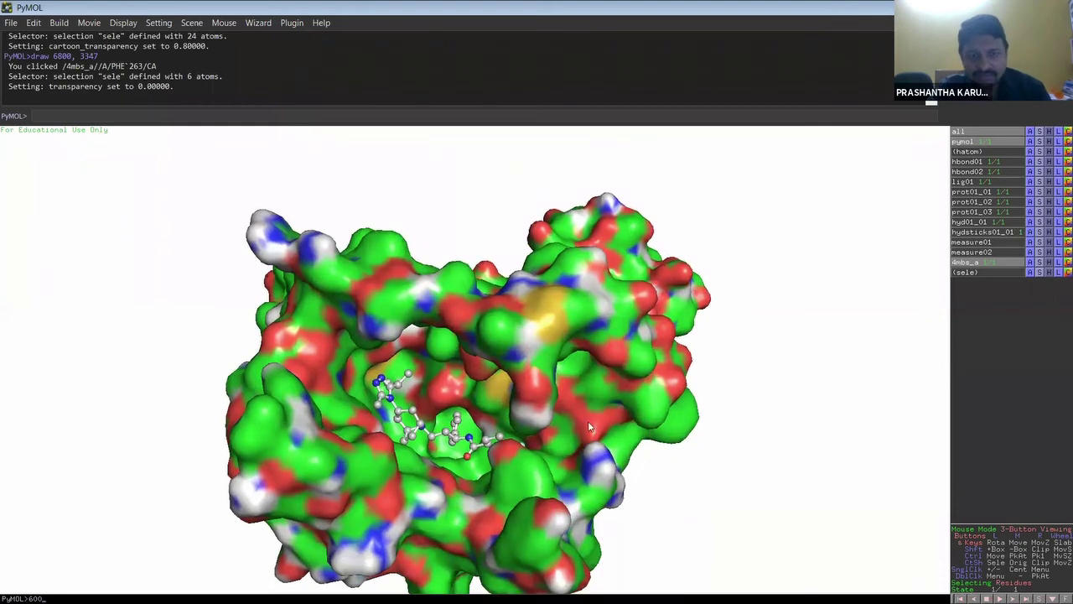
middle_click_drag(587, 421, 577, 411)
middle_click_drag(269, 327, 289, 284)
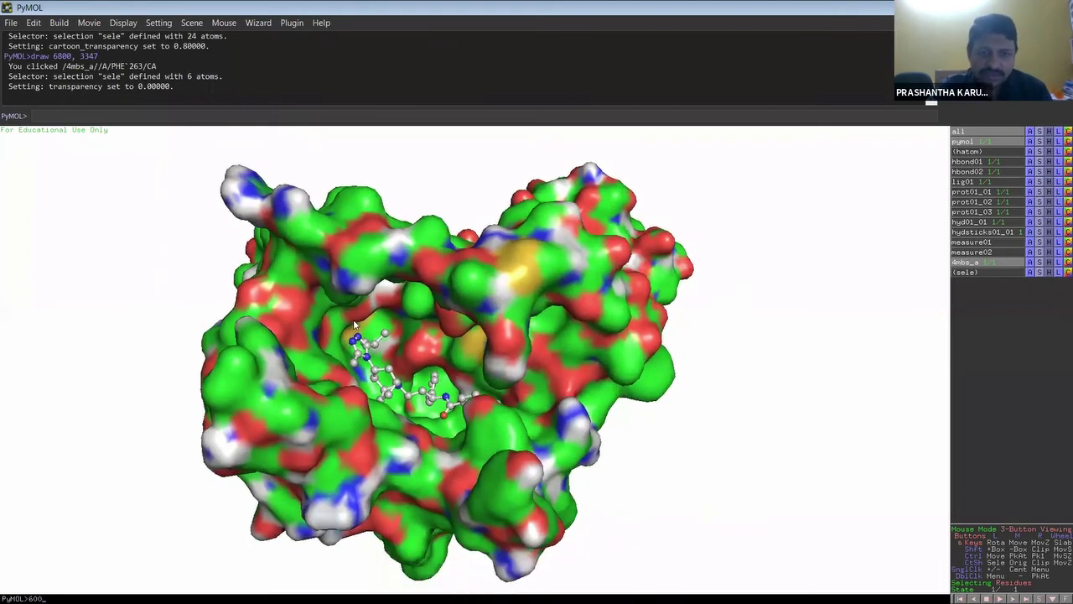
right_click_drag(368, 278, 384, 244)
mouse_move(494, 392)
left_mouse_down()
mouse_move(504, 434)
mouse_move(493, 402)
left_mouse_up()
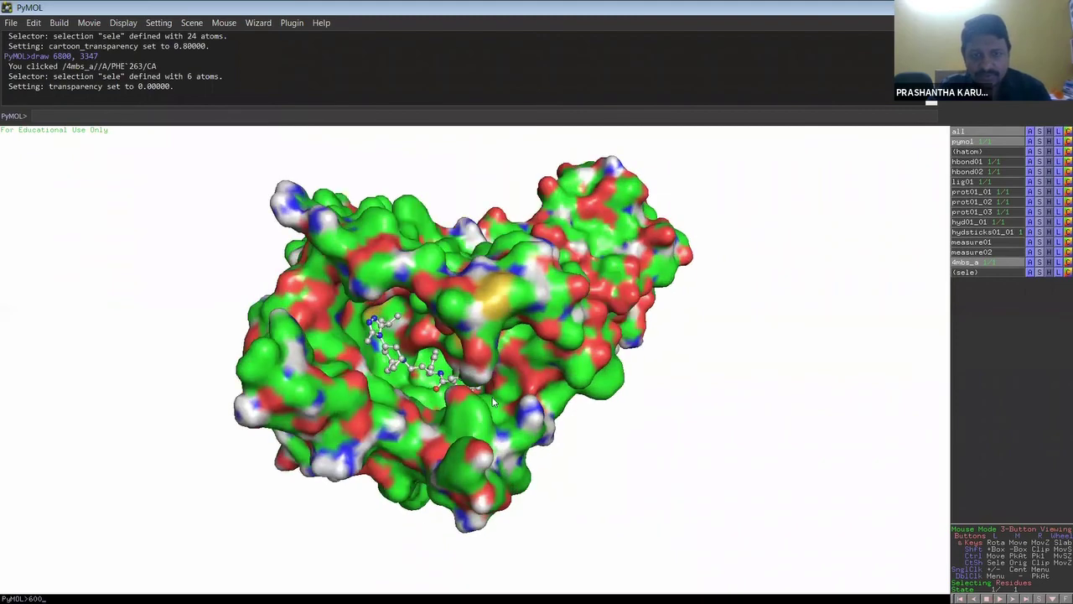
left_click_drag(433, 443, 520, 434)
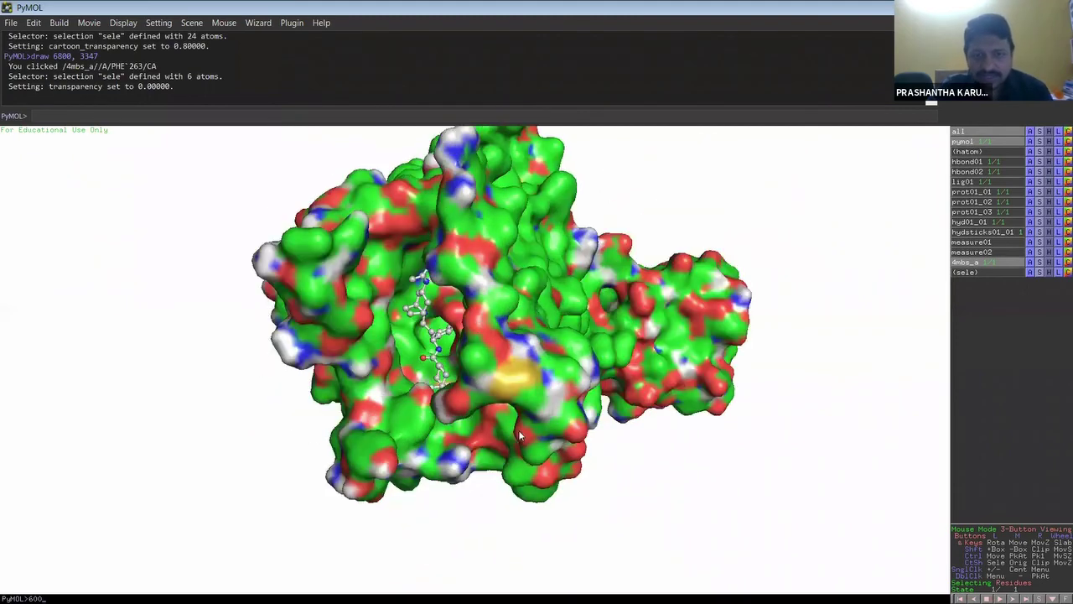
Step: Rotate and zoom the opaque receptor to inspect the ligand pocket from several sides
left_click_drag(524, 362, 487, 295)
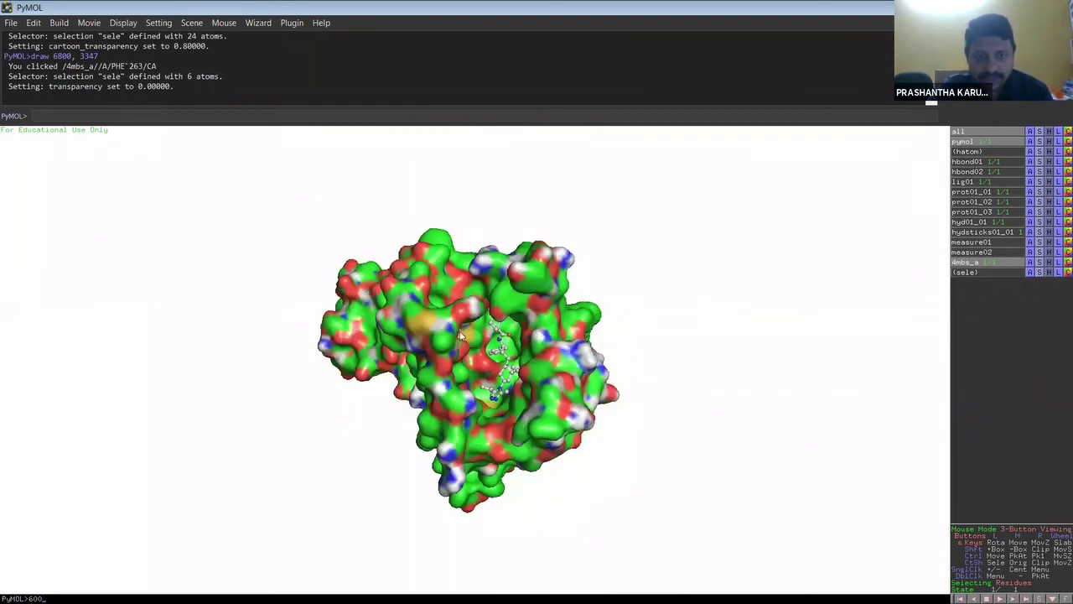
left_click_drag(466, 387, 508, 385)
left_click_drag(553, 417, 622, 401)
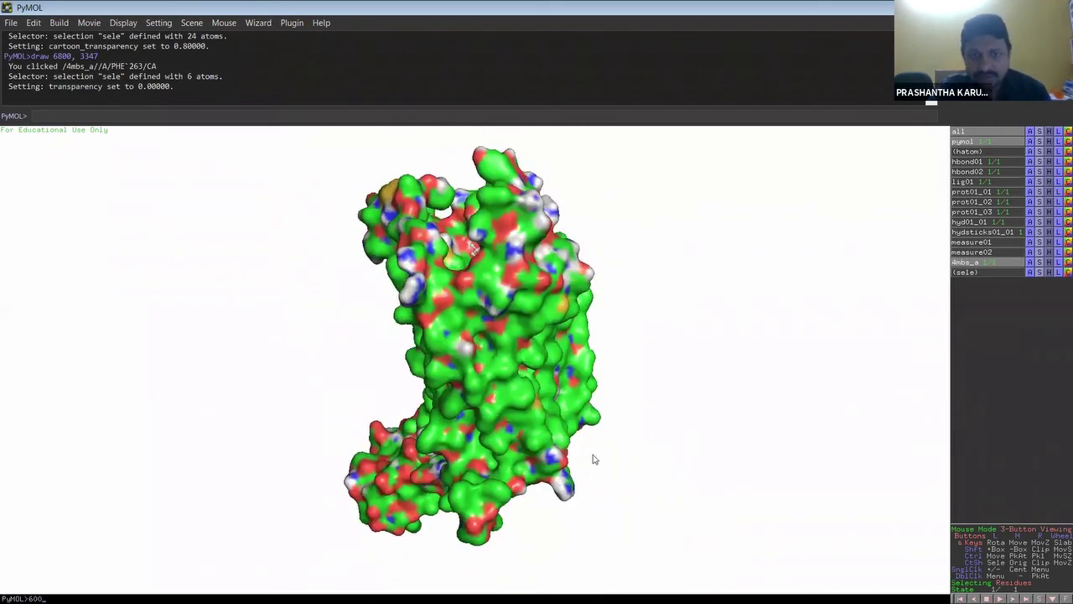
left_click_drag(593, 459, 514, 493)
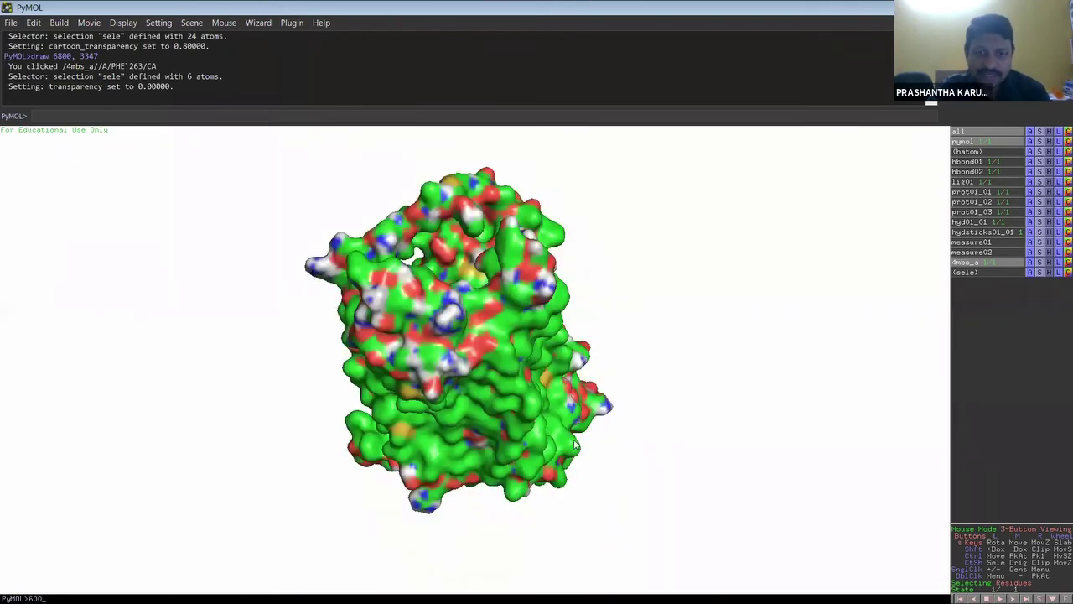
mouse_move(442, 379)
left_mouse_down()
mouse_move(467, 388)
mouse_move(456, 391)
left_mouse_up()
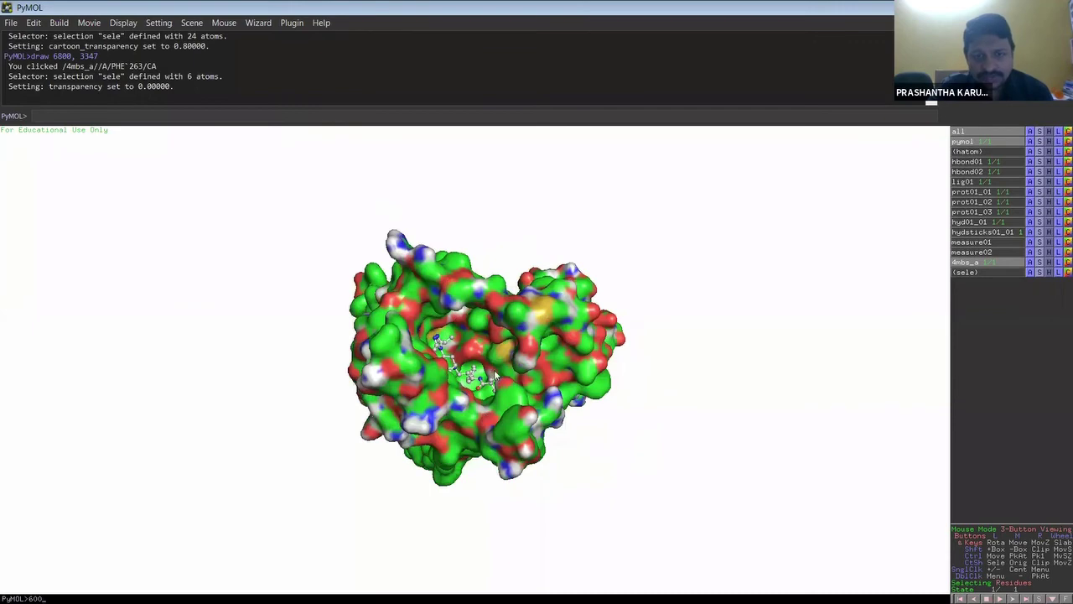
right_click_drag(533, 462, 510, 449)
middle_click_drag(517, 415, 565, 373)
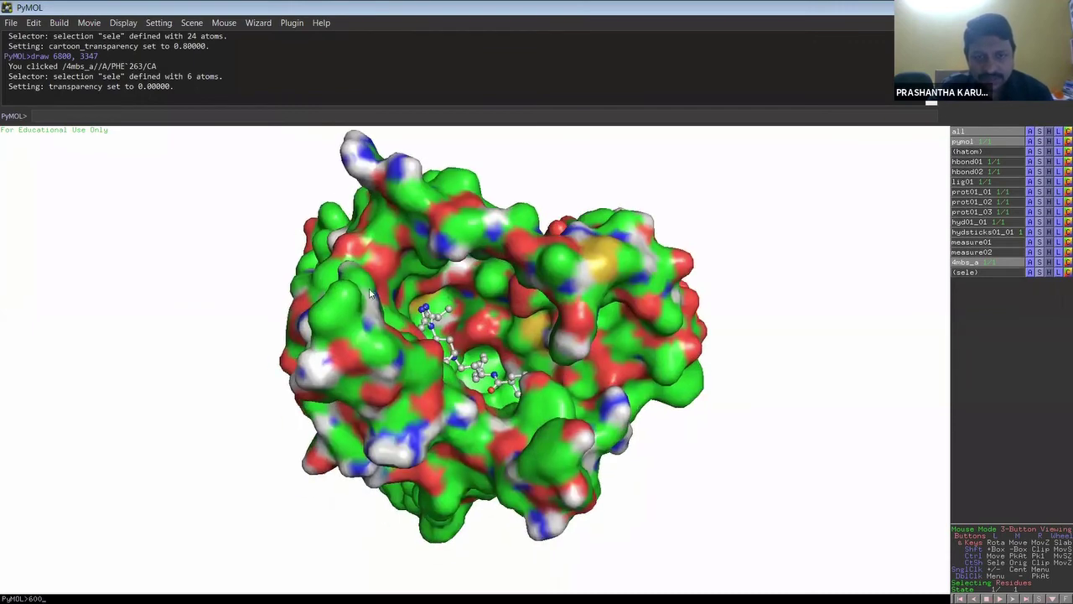
right_click_drag(369, 292, 365, 317)
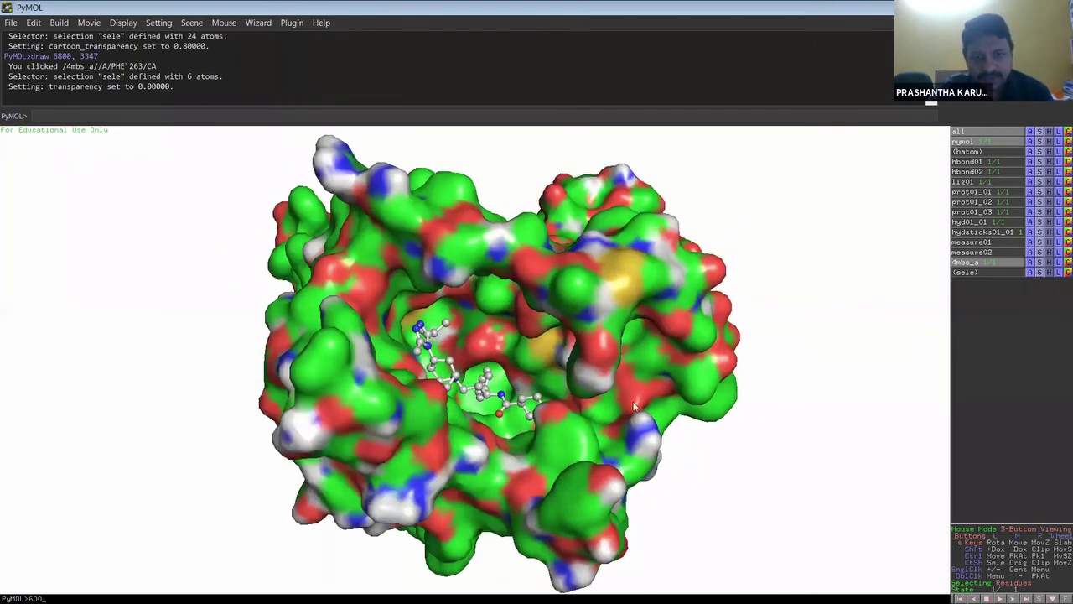
left_click_drag(356, 308, 343, 396)
left_click_drag(682, 414, 553, 352)
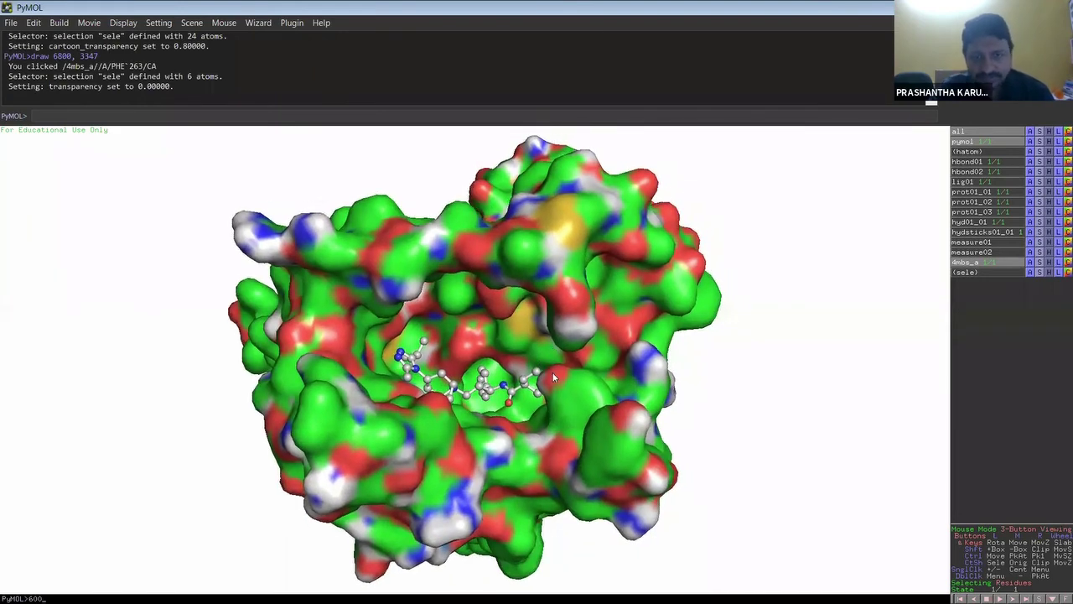
left_click_drag(699, 427, 698, 428)
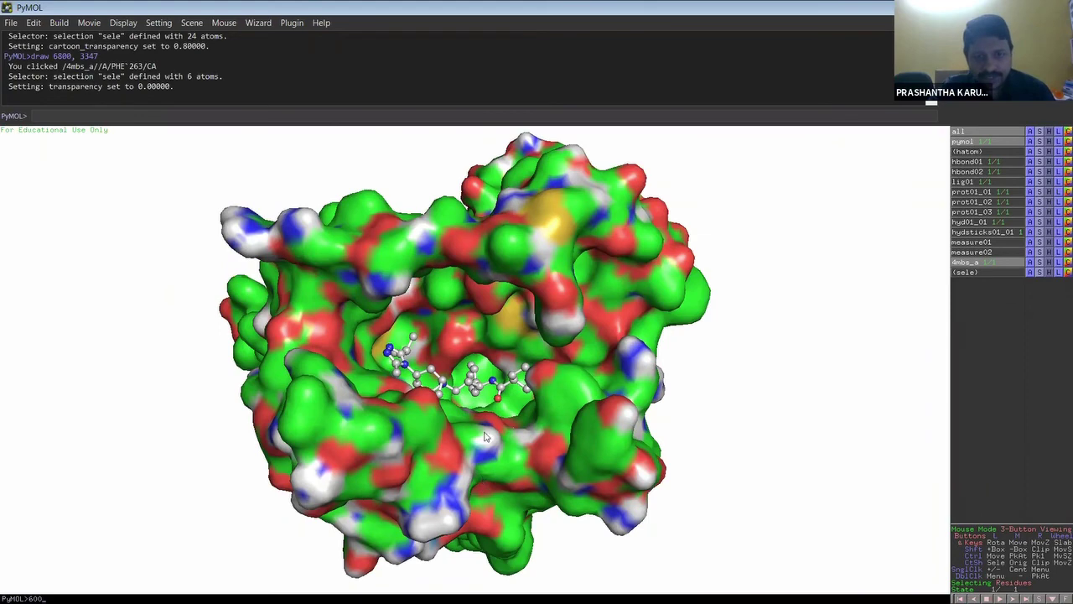
left_click_drag(483, 411, 479, 379)
left_click_drag(550, 455, 494, 355)
right_click_drag(464, 356, 518, 379)
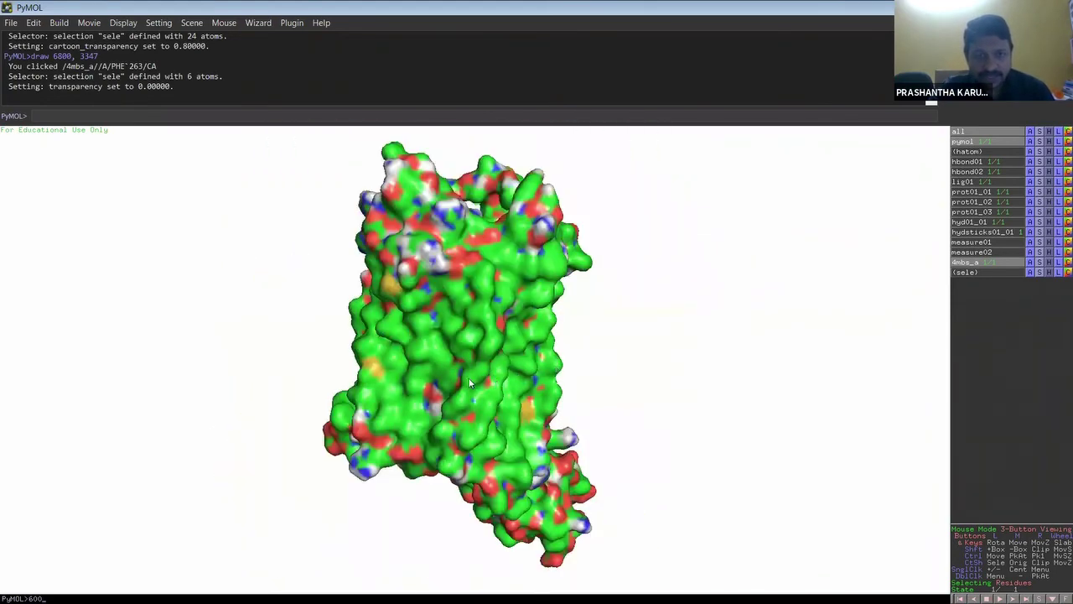
Step: Stand the receptor upright and add a cartoon representation to the 4mbs_a surface
left_click_drag(469, 384, 589, 432)
left_click_drag(496, 451, 469, 247)
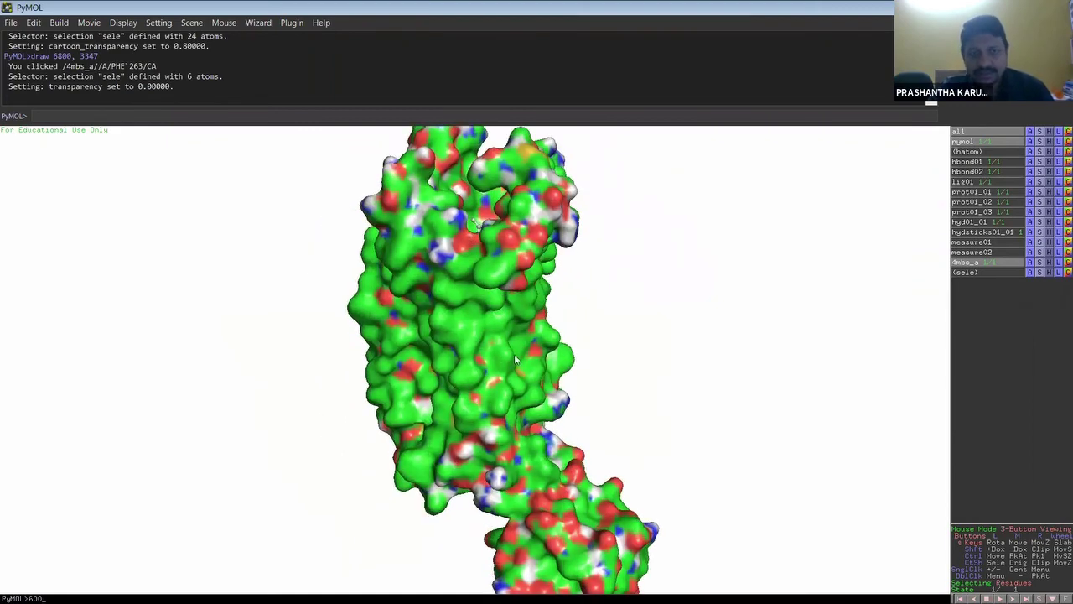
left_click_drag(514, 359, 530, 417)
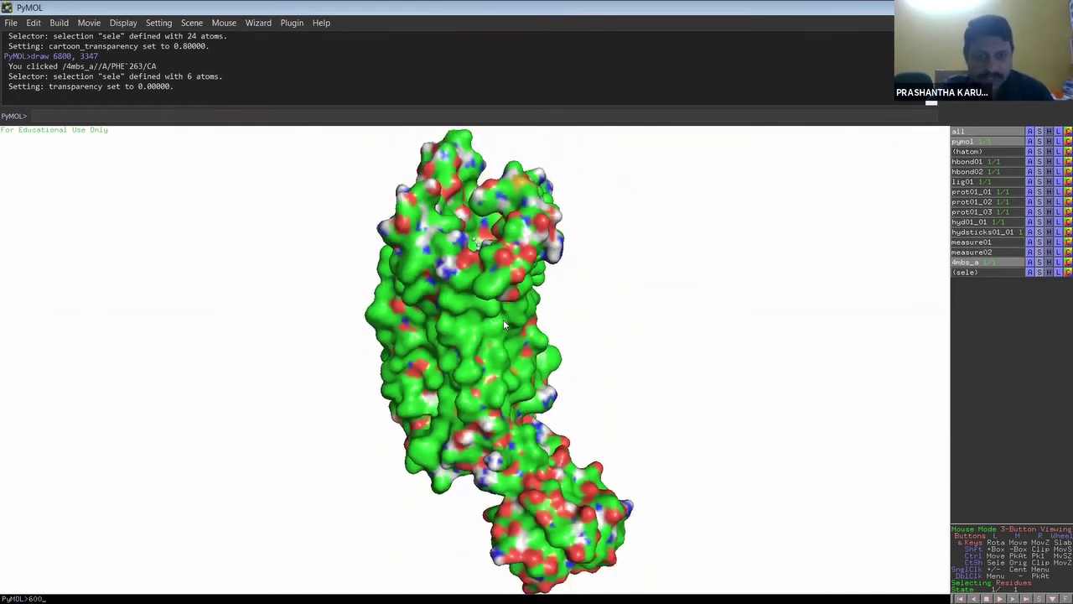
left_click_drag(503, 319, 490, 314)
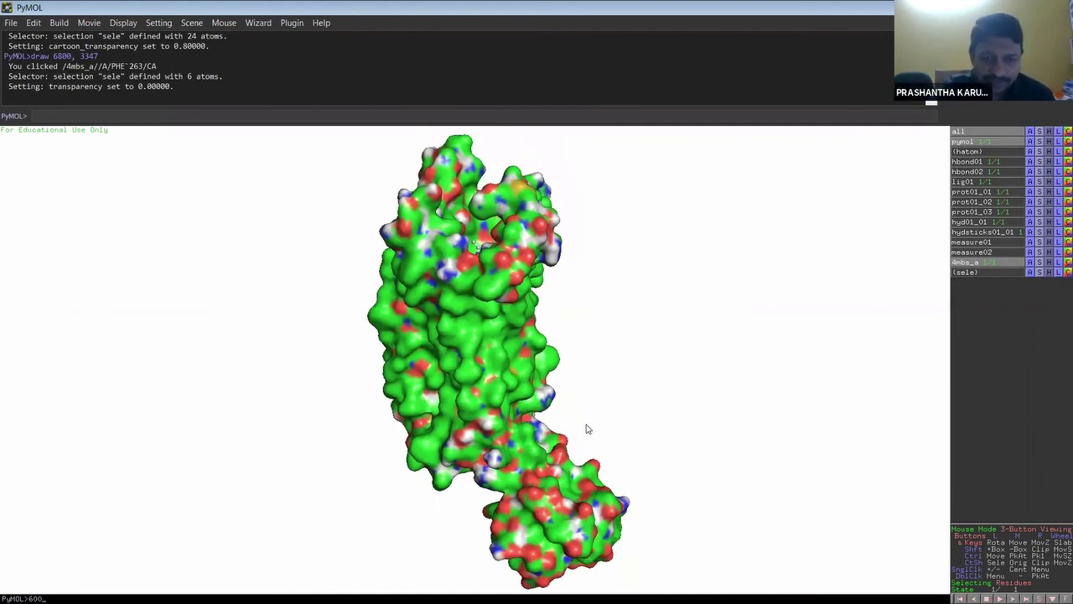
left_click_drag(587, 430, 459, 328)
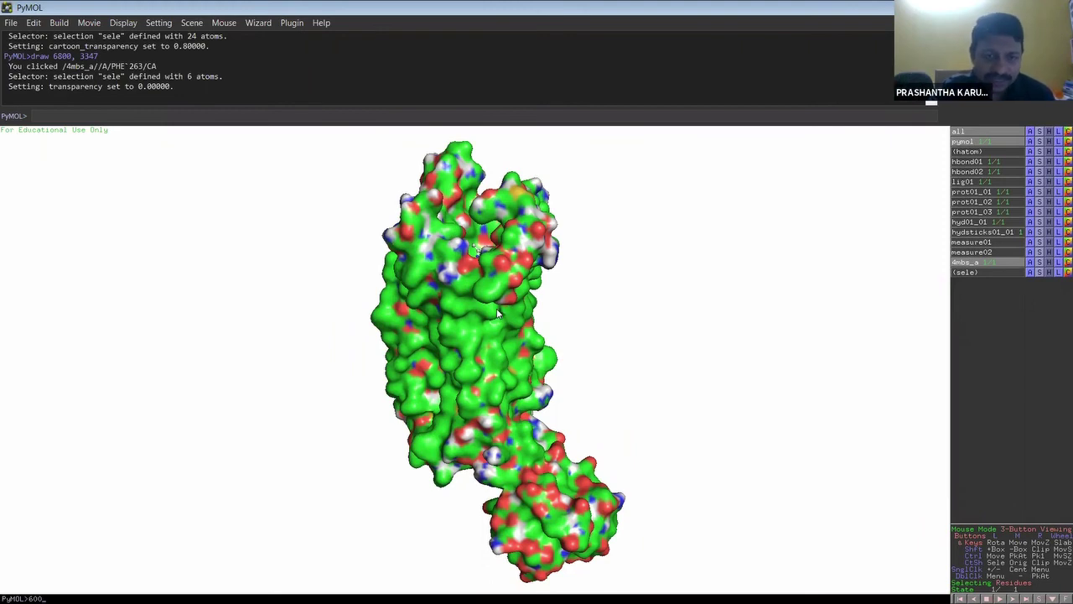
left_click(1040, 262)
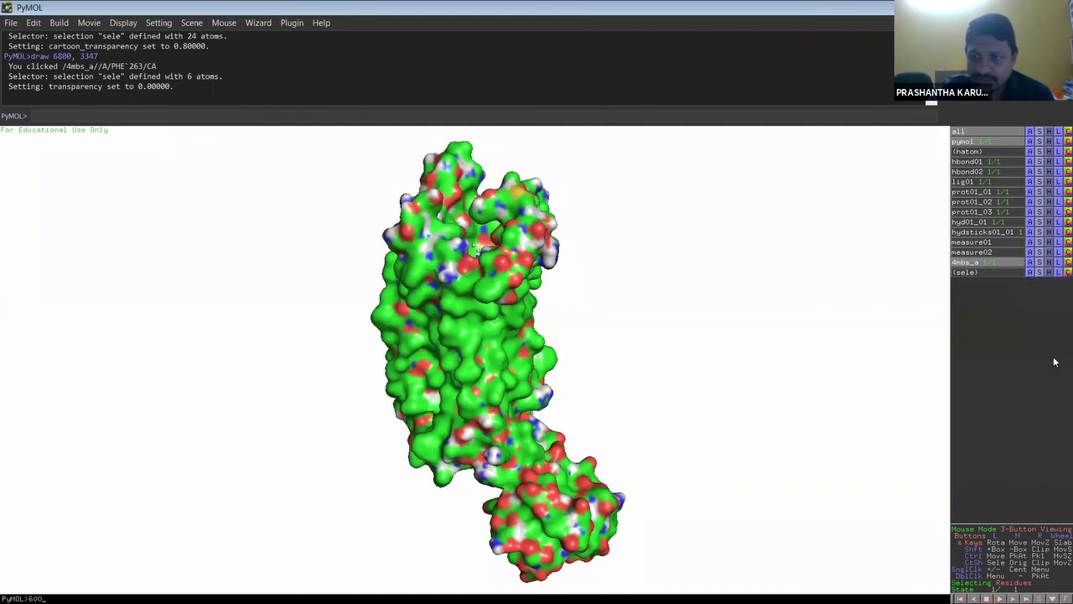
left_click(1039, 357)
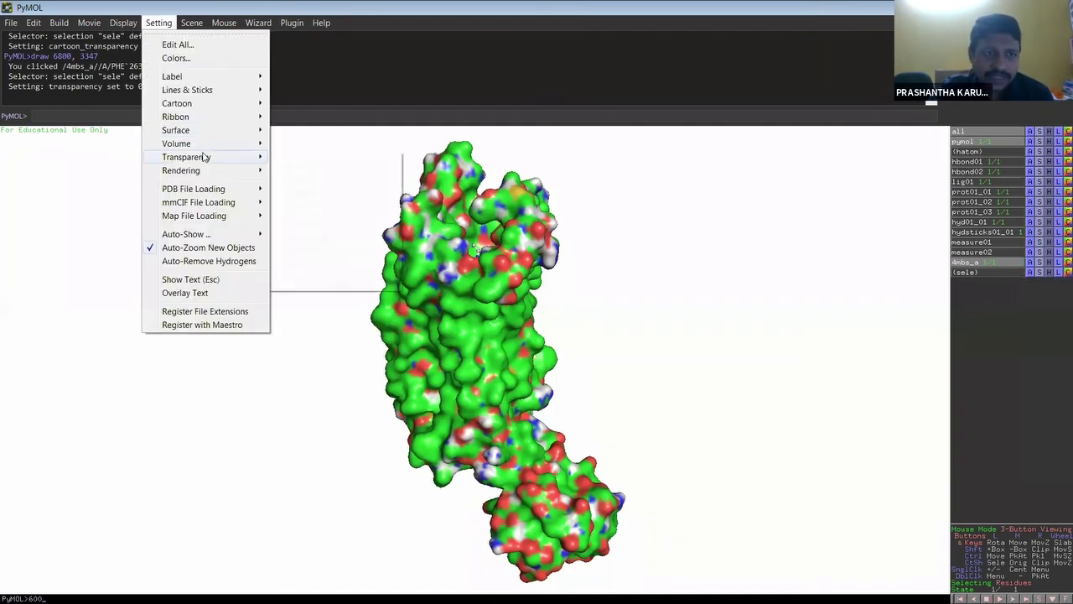
Step: Set cartoon transparency to 20% and surface transparency to 80%
mouse_move(204, 156)
mouse_move(329, 192)
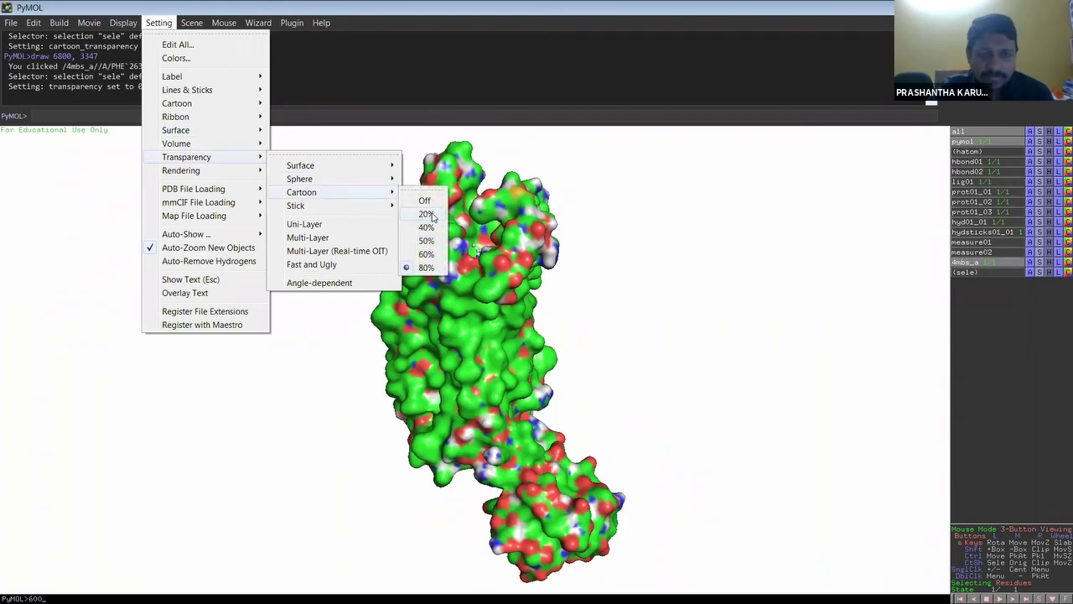
left_click(426, 214)
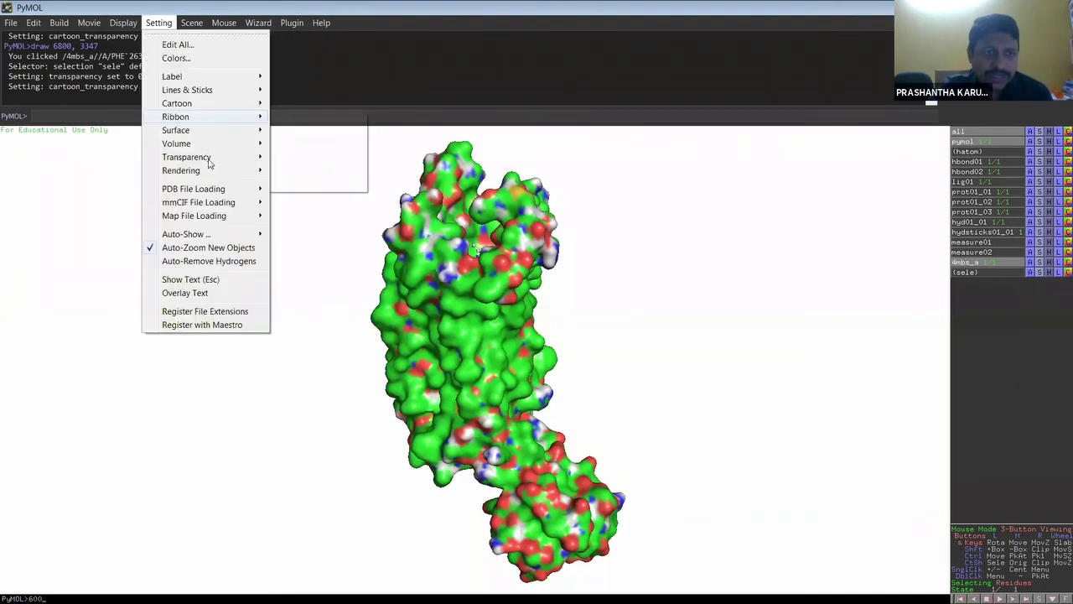
mouse_move(205, 157)
mouse_move(300, 165)
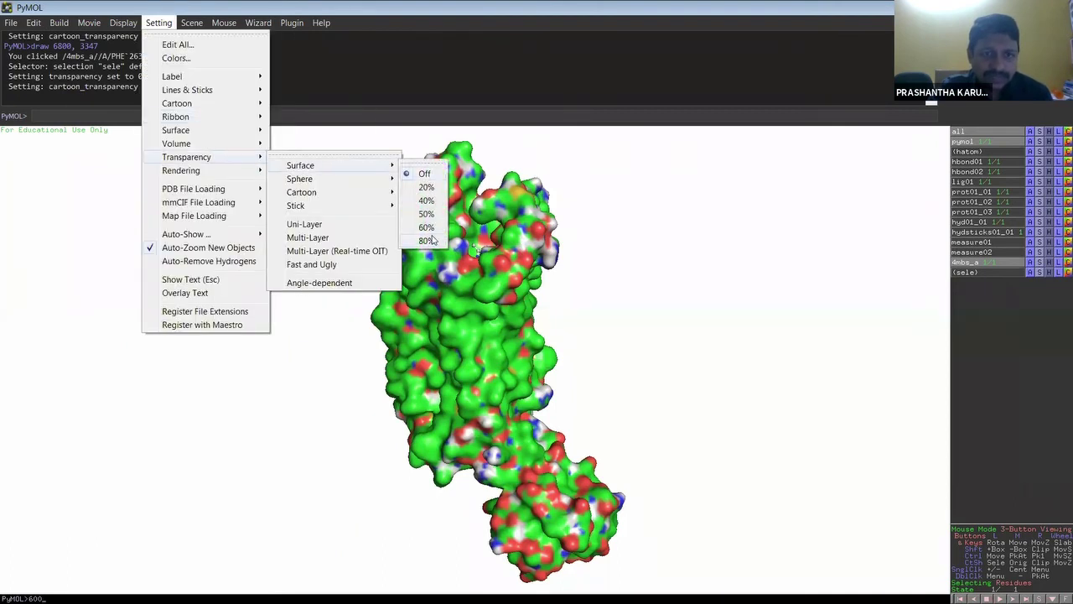
left_click(426, 240)
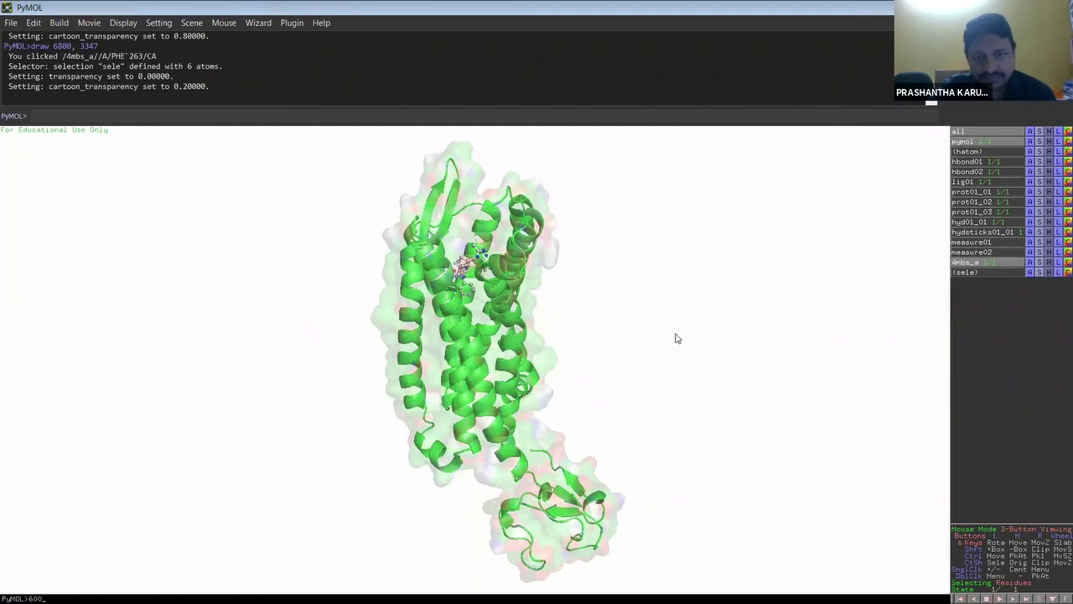
left_click_drag(654, 328, 414, 325)
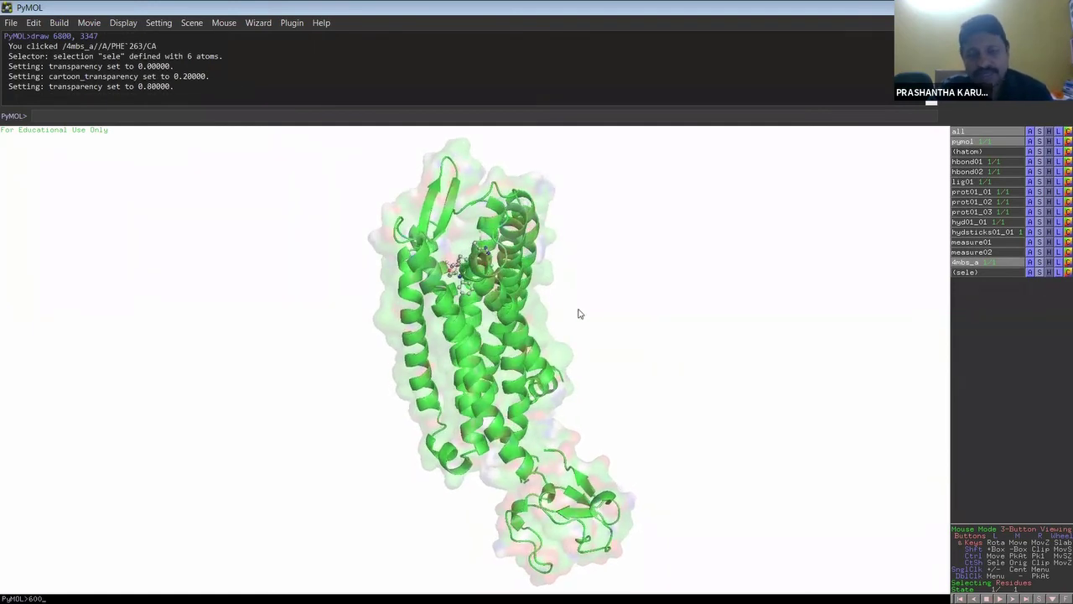
left_click_drag(589, 317, 434, 216)
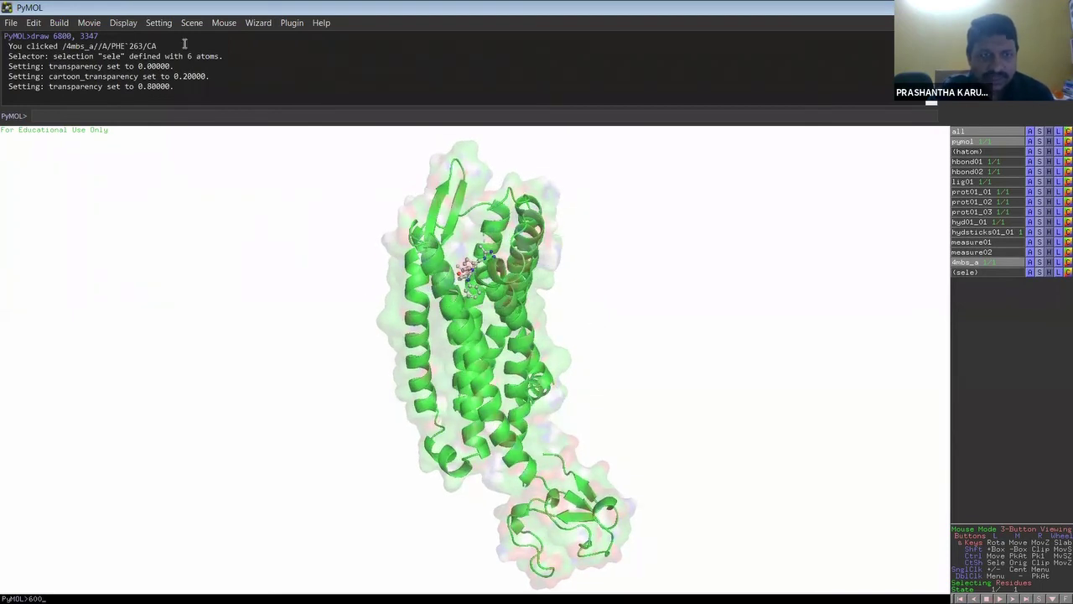
Step: Lower surface transparency to 60% and rotate the receptor to reveal the docked ligand
left_click(161, 23)
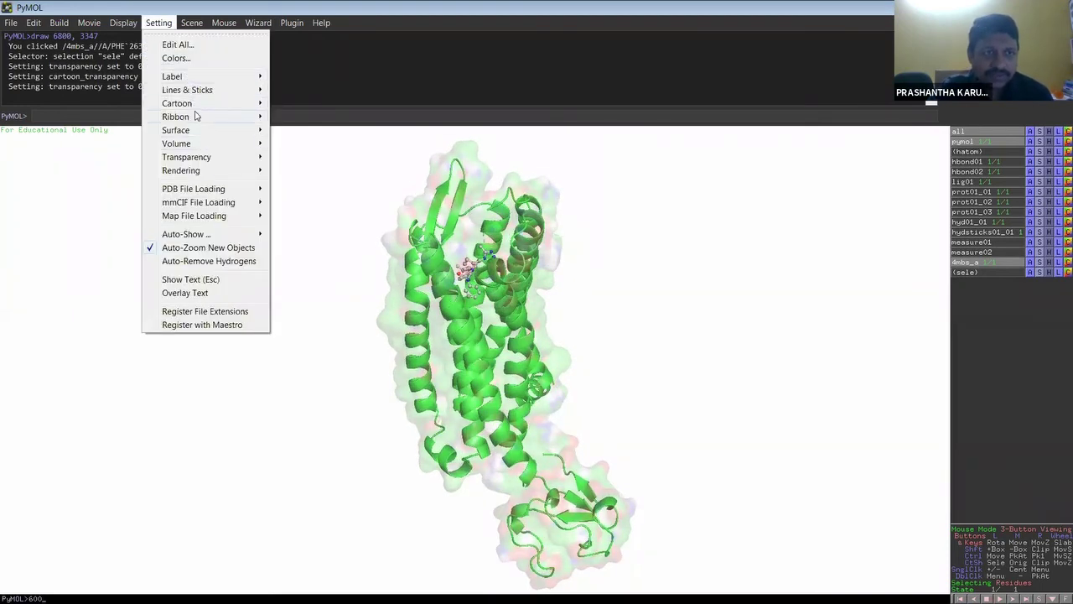
mouse_move(213, 160)
mouse_move(339, 171)
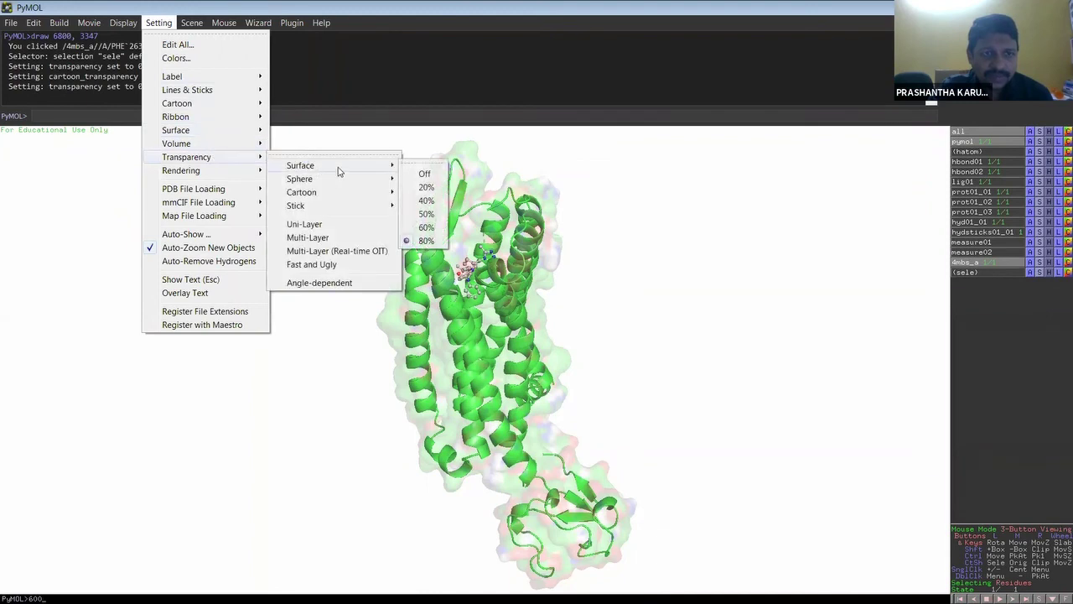
left_click(427, 228)
left_click_drag(636, 301, 411, 352)
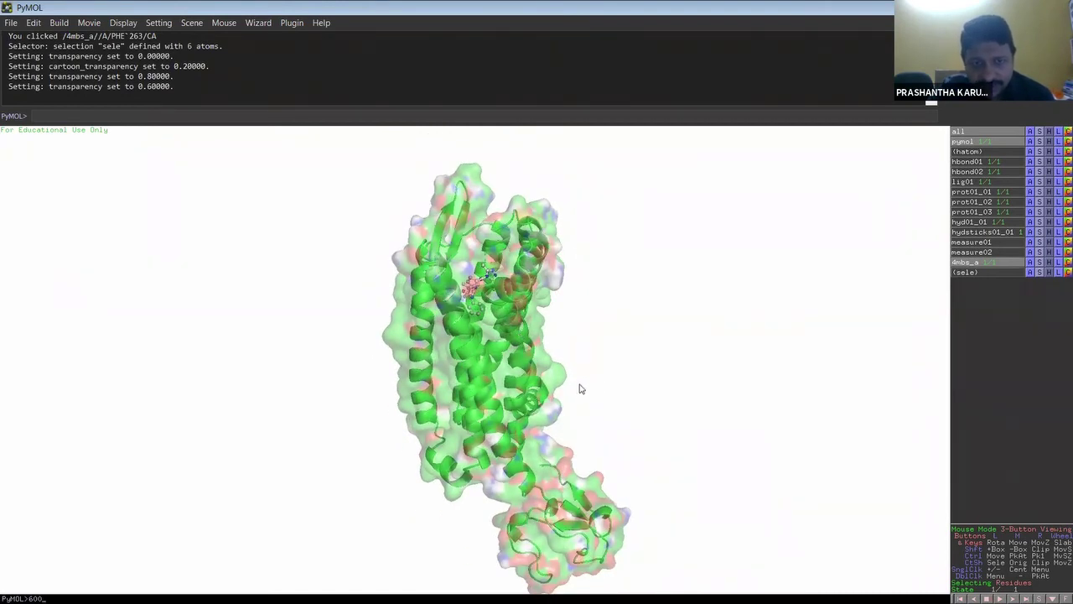
left_click_drag(580, 388, 450, 283)
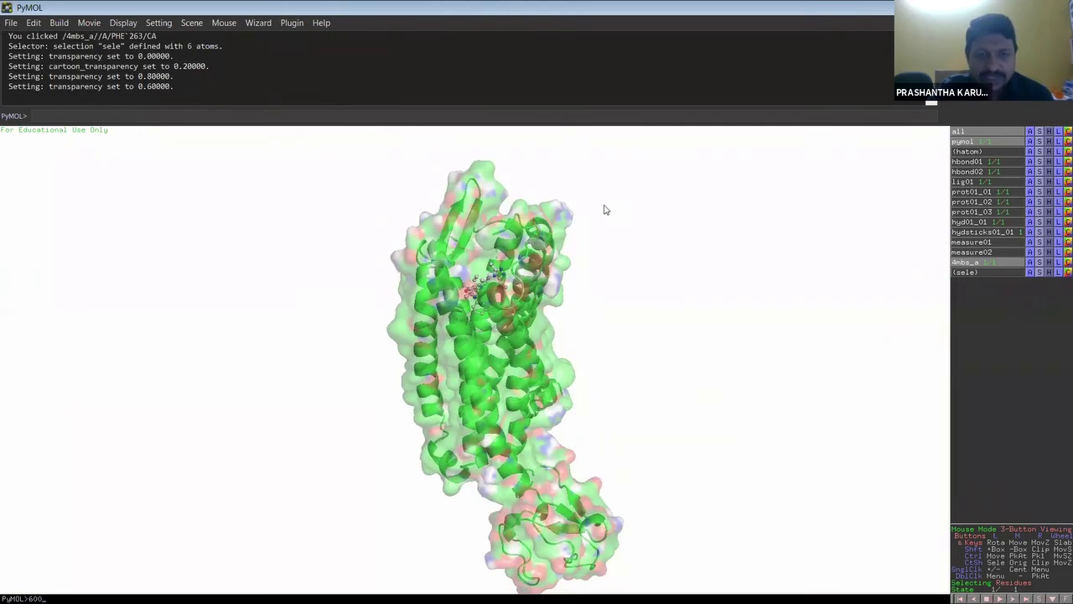
left_click_drag(596, 196, 604, 436)
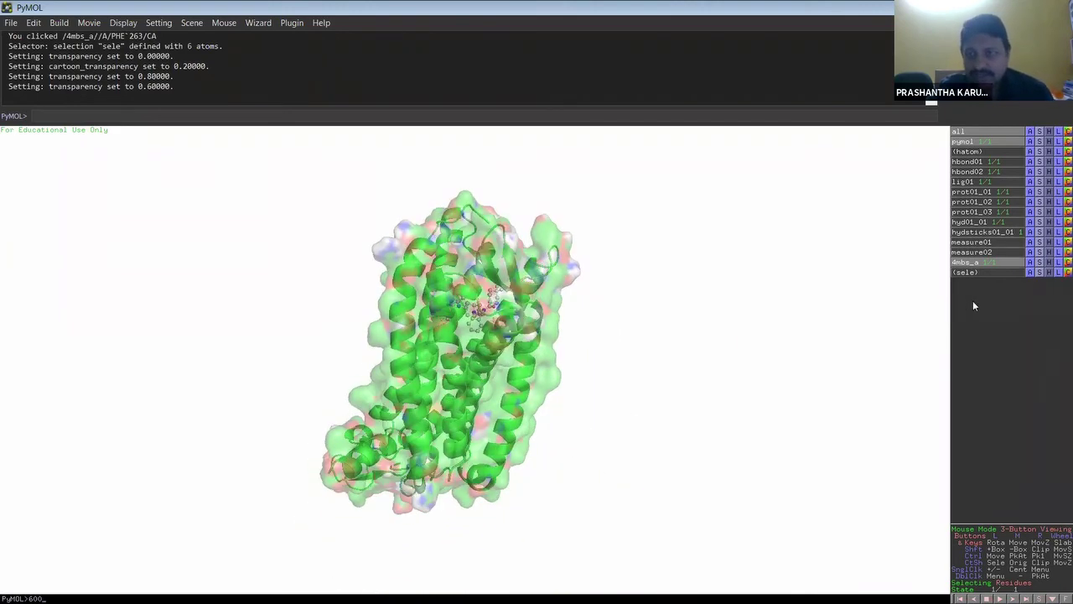
Step: Colour 4mbs_a by secondary structure (red helices, yellow strands, green loops) and rotate the receptor
left_click(1056, 263)
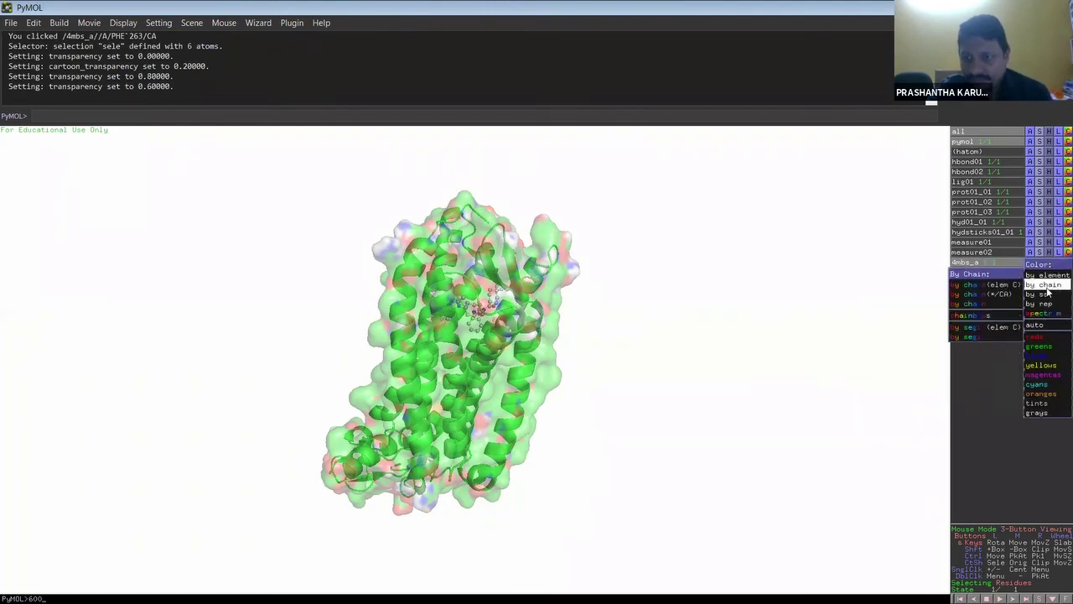
mouse_move(1040, 295)
left_click(981, 294)
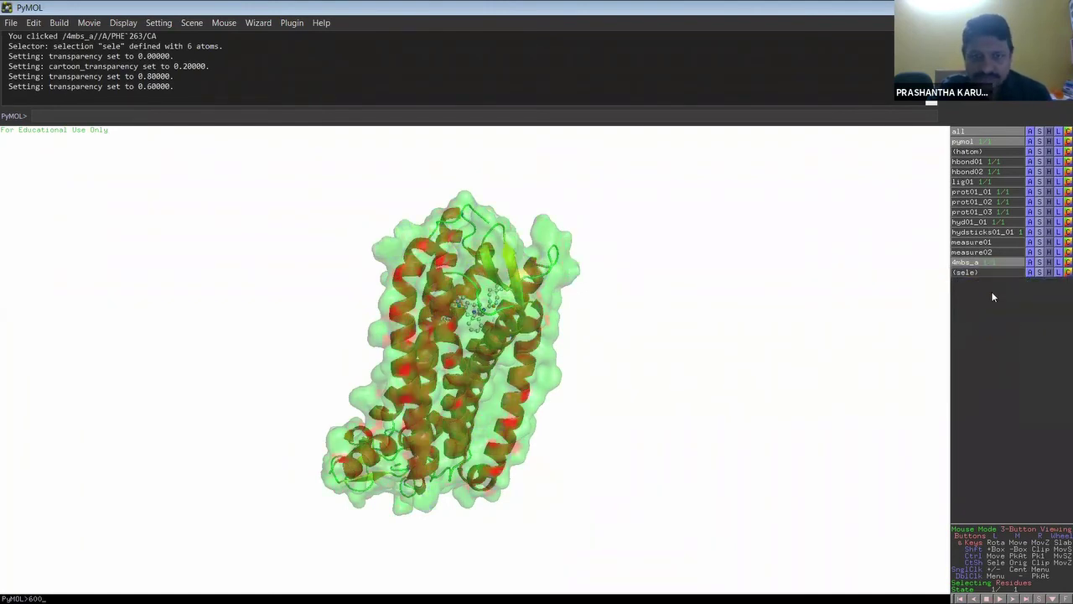
left_click_drag(587, 407, 399, 368)
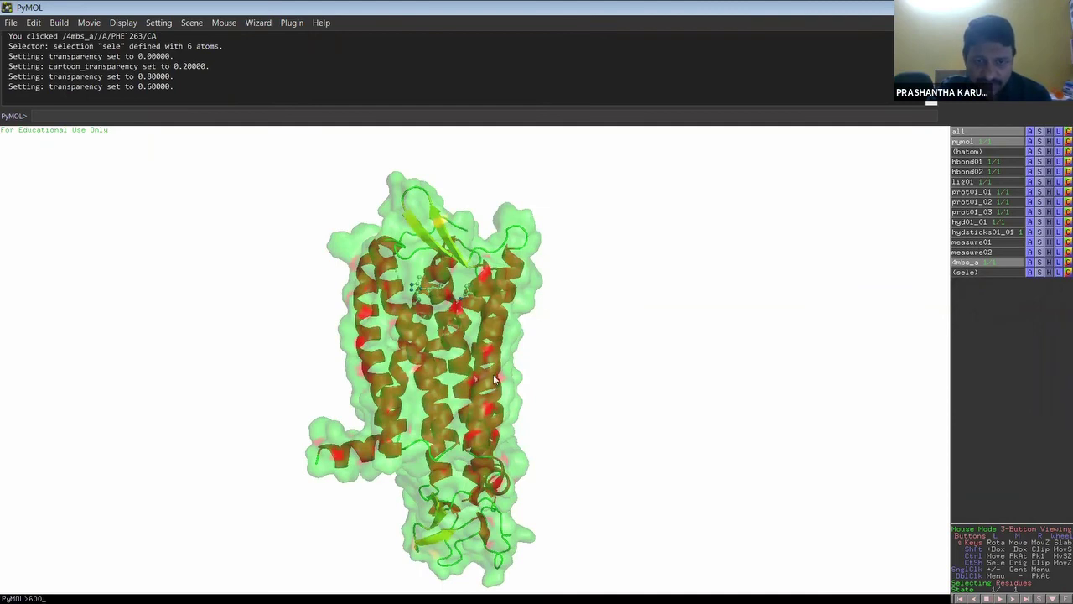
left_click_drag(493, 379, 495, 237)
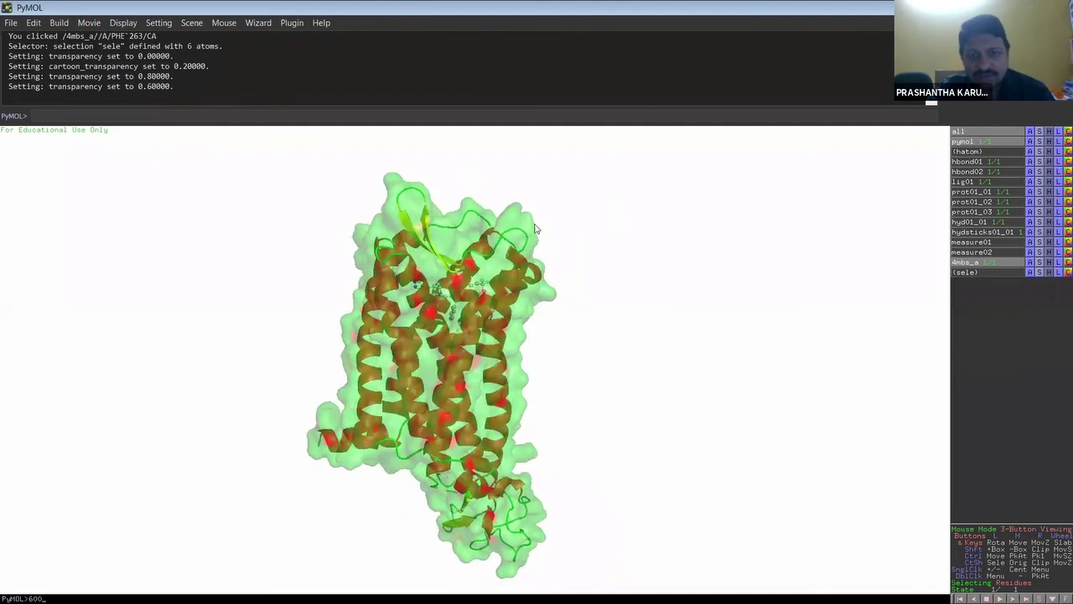
left_click(1048, 267)
Step: Hide the 4mbs_a surface and start turning the cartoon about its vertical axis
left_click(1035, 425)
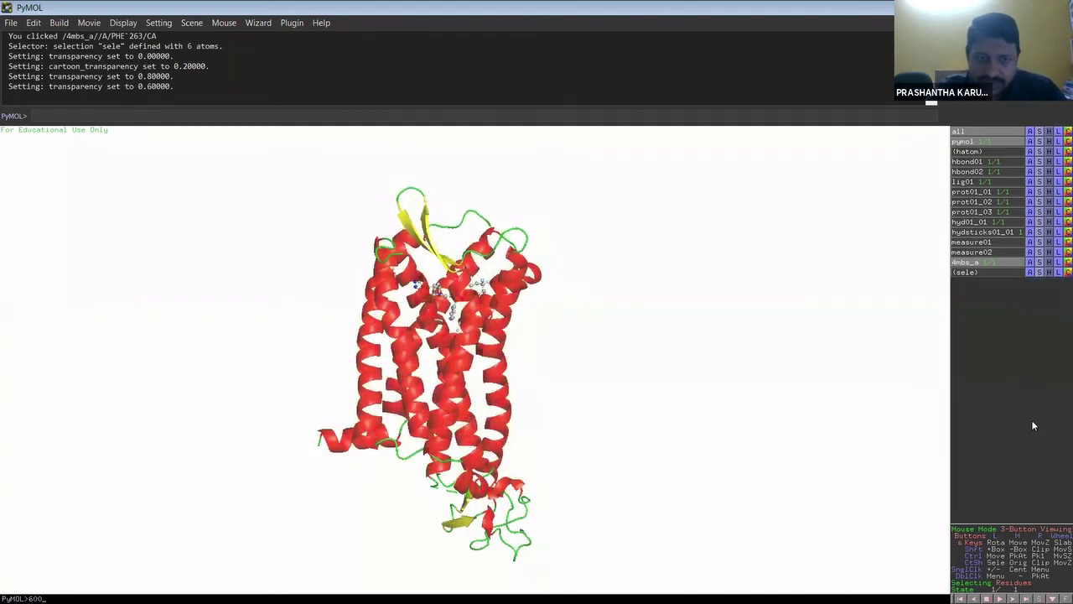
left_click_drag(589, 390, 442, 263)
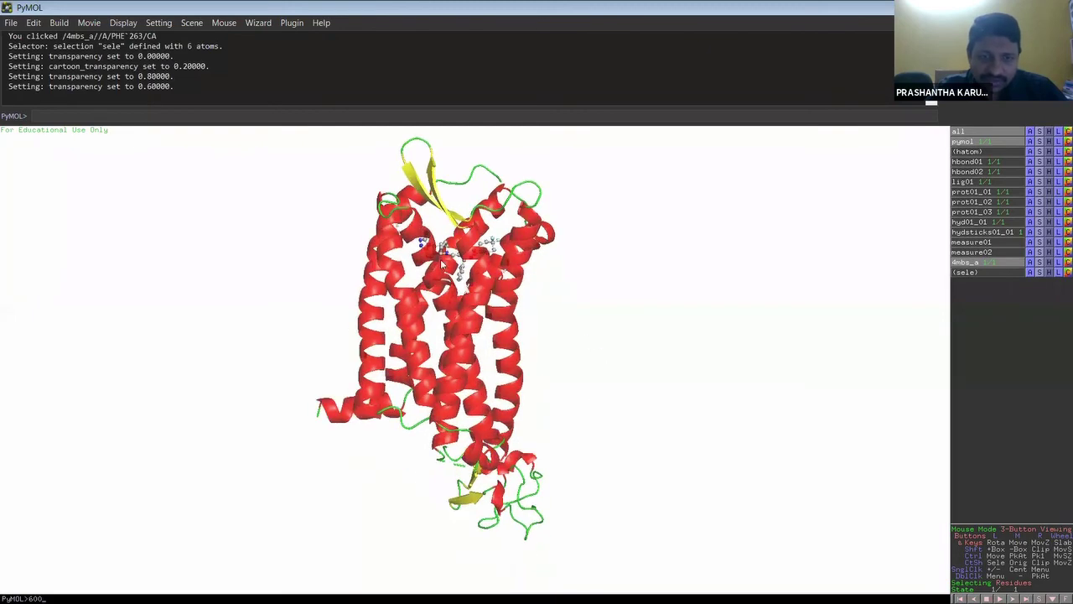
left_click_drag(565, 363, 481, 378)
mouse_move(563, 420)
left_mouse_down()
mouse_move(570, 354)
mouse_move(587, 419)
mouse_move(609, 402)
mouse_move(620, 410)
mouse_move(601, 374)
mouse_move(594, 411)
mouse_move(606, 438)
mouse_move(587, 408)
mouse_move(528, 450)
mouse_move(533, 485)
mouse_move(547, 490)
mouse_move(555, 431)
mouse_move(472, 445)
mouse_move(447, 390)
mouse_move(475, 367)
mouse_move(557, 444)
left_mouse_up()
Step: Rotate and zoom to a side view of the ligand pocket between the red helices
left_click_drag(442, 454, 475, 492)
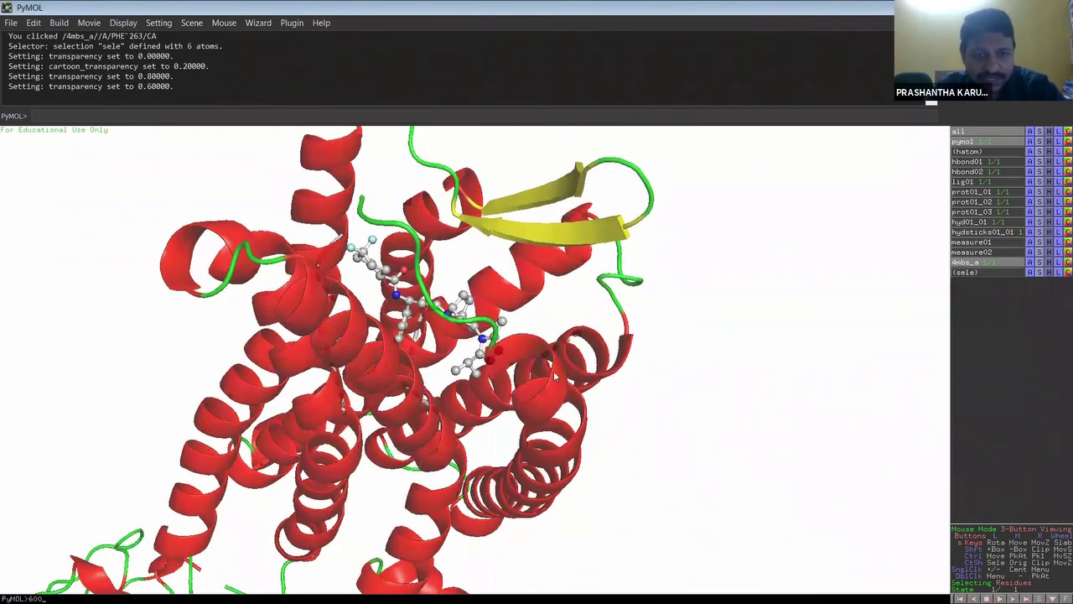
left_click_drag(556, 377, 432, 324)
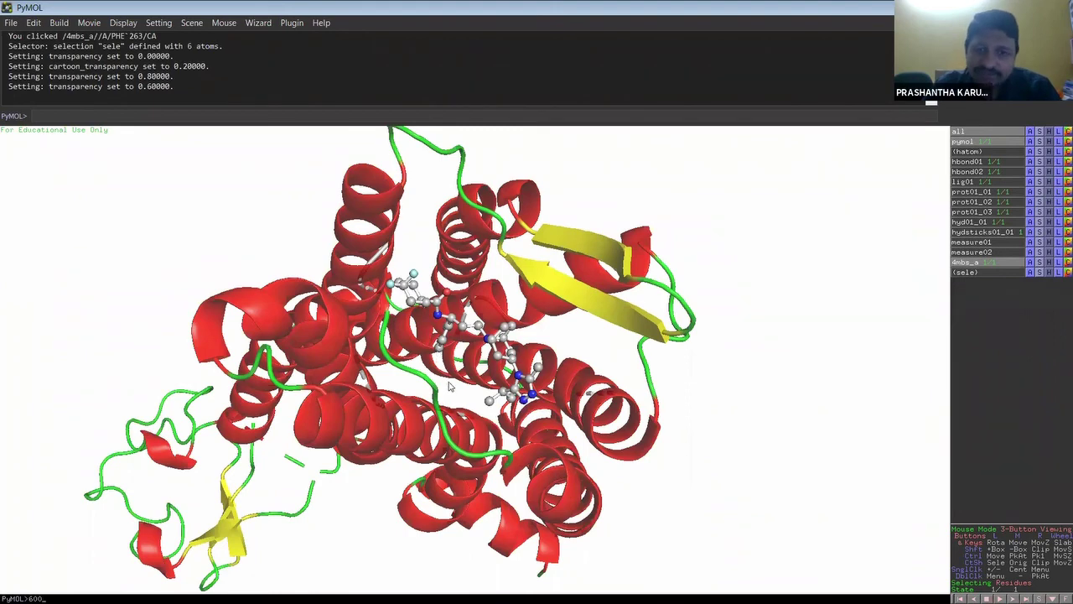
right_click_drag(438, 323, 433, 295)
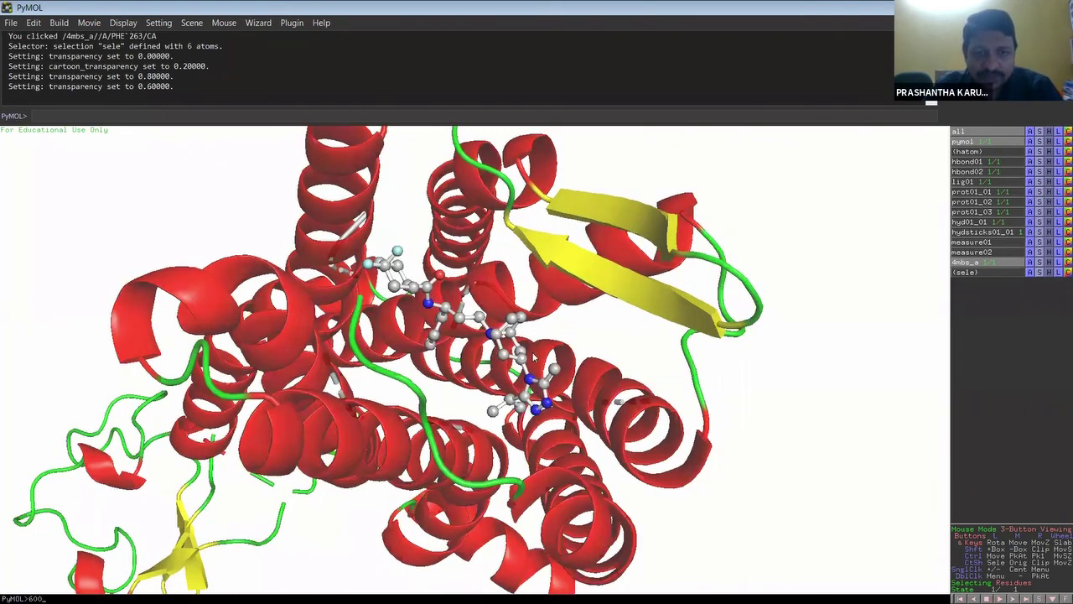
left_click_drag(433, 295, 457, 405)
left_click_drag(541, 399, 426, 324)
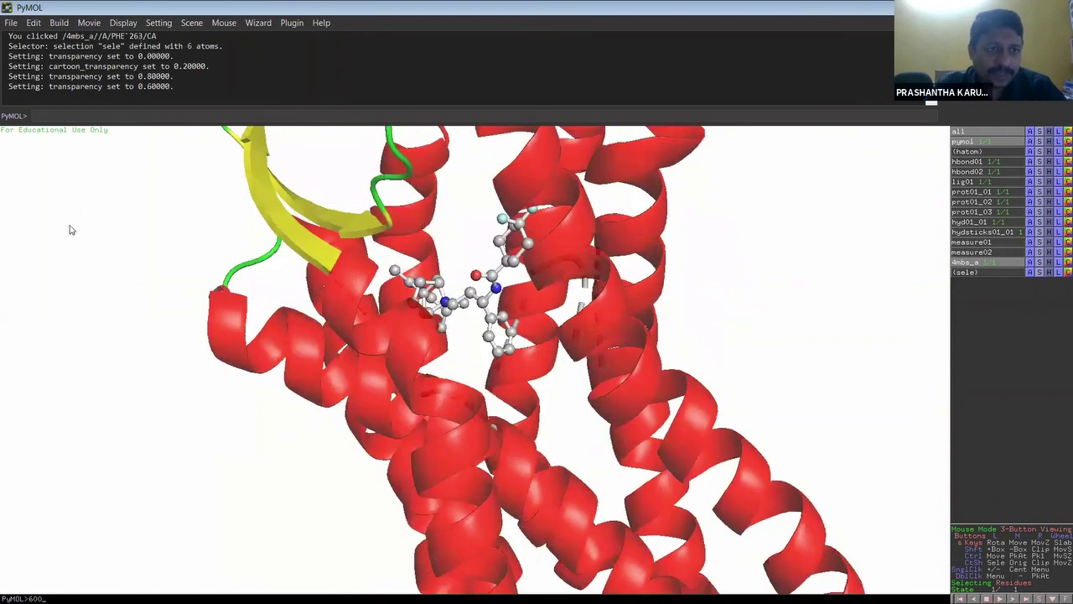
Step: Show the sequence bar with Ctrl+Shift+S and select residues around 122–126
key("ctrl+shift+s")
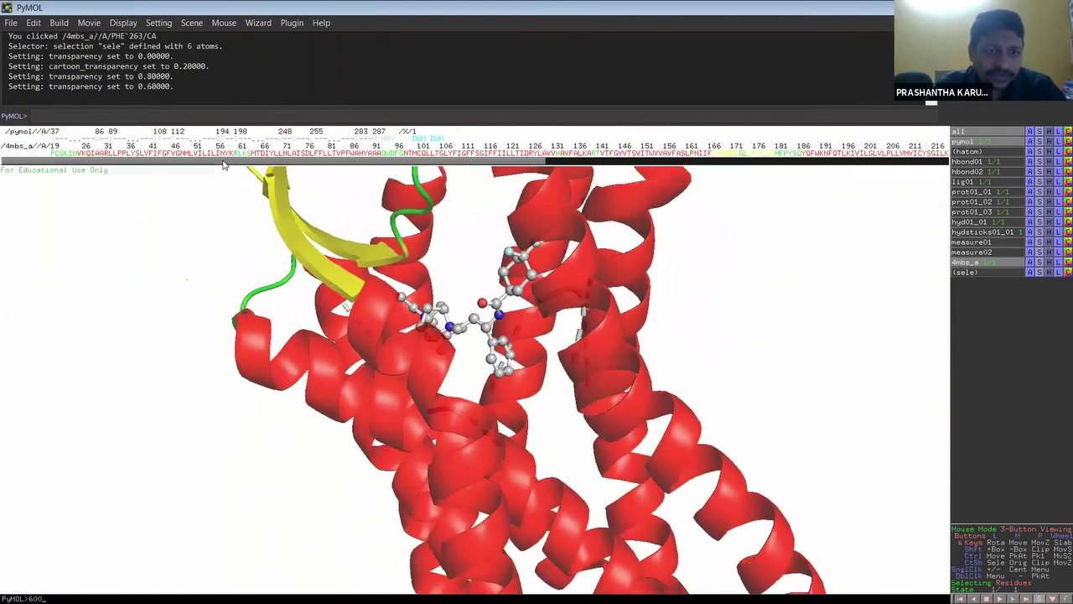
scroll(259, 165, "right", 2)
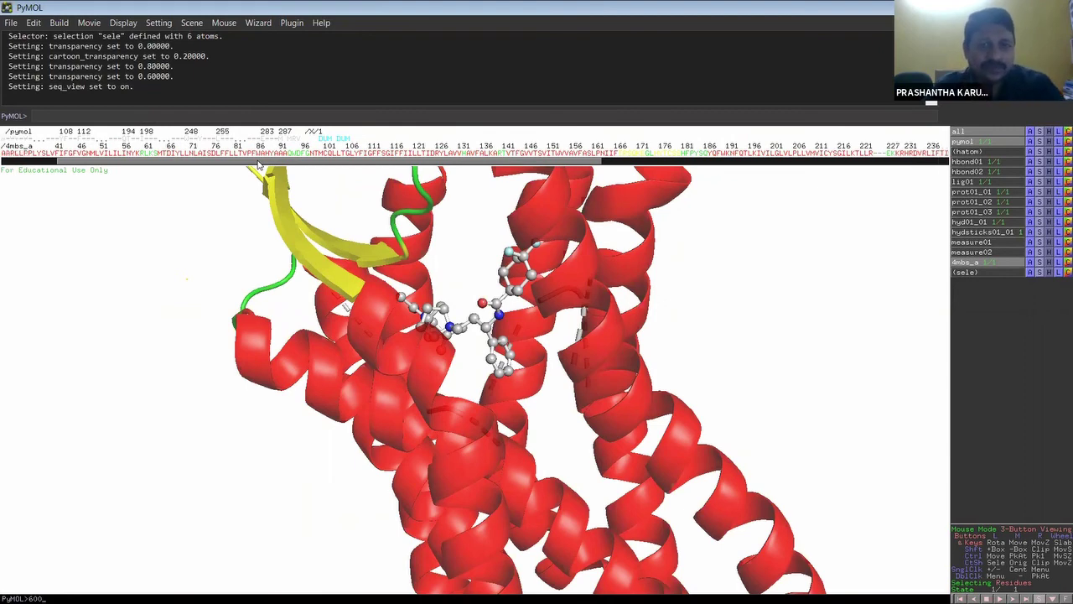
left_click(437, 154)
left_click(437, 156)
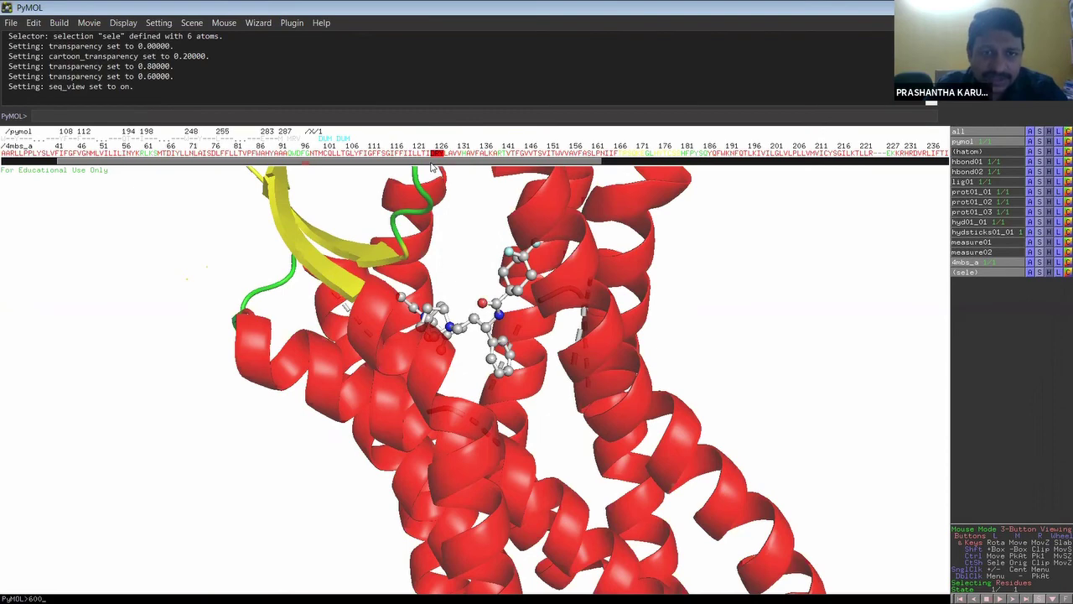
left_click_drag(432, 161, 440, 151)
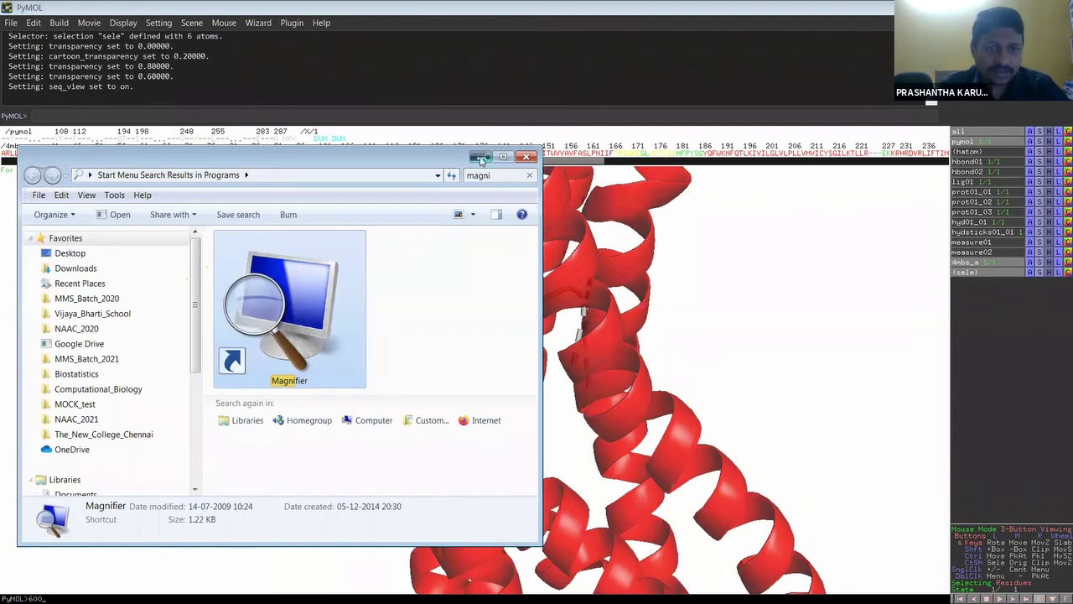
Step: Close the Start Menu search results window listing Magnifier
left_click(344, 306)
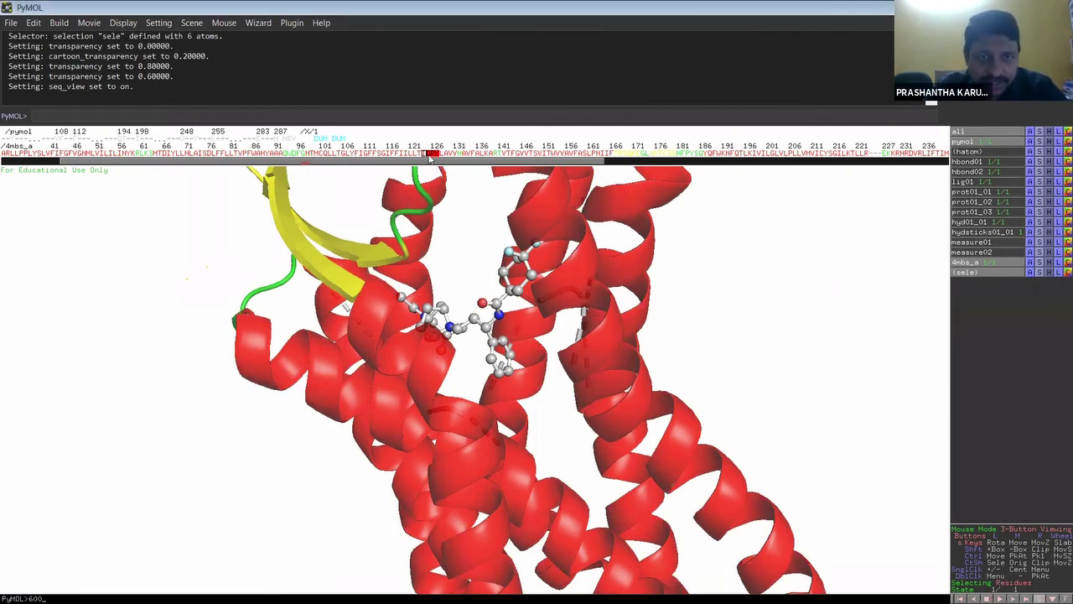
Step: Pick the residue block near position 126 and zoom out to reveal more helices
left_click(431, 157)
right_click_drag(437, 168, 531, 366)
right_click_drag(544, 407, 543, 428)
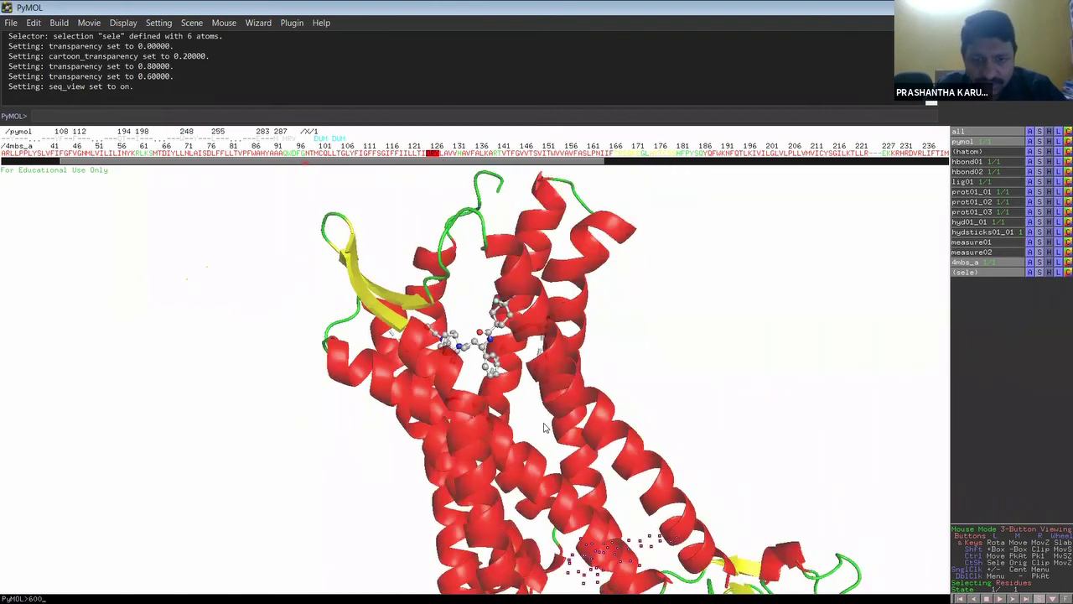
middle_click_drag(511, 379, 532, 340)
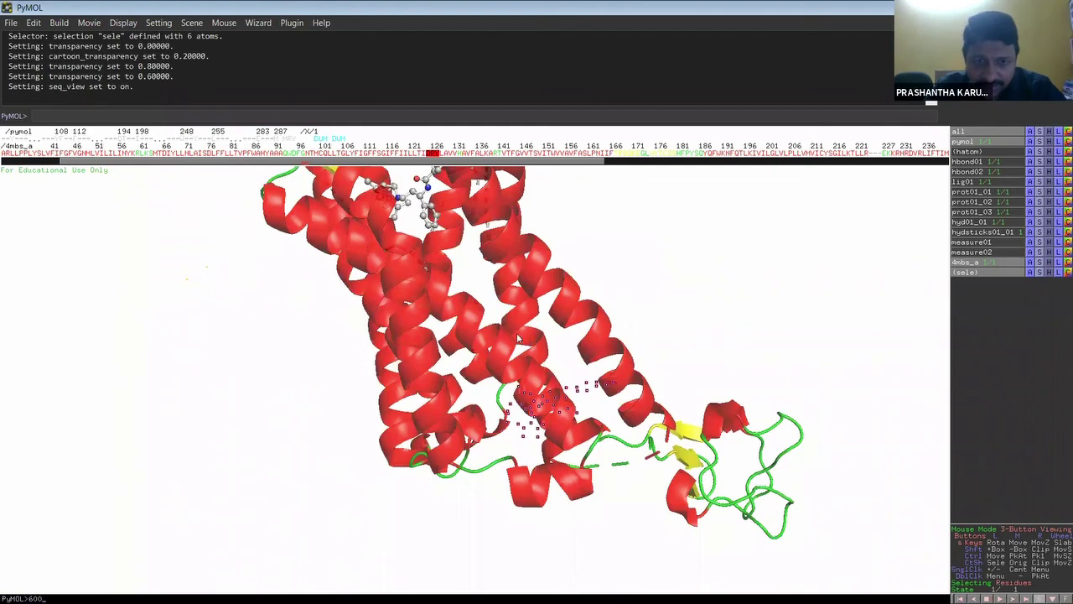
left_click_drag(518, 337, 521, 329)
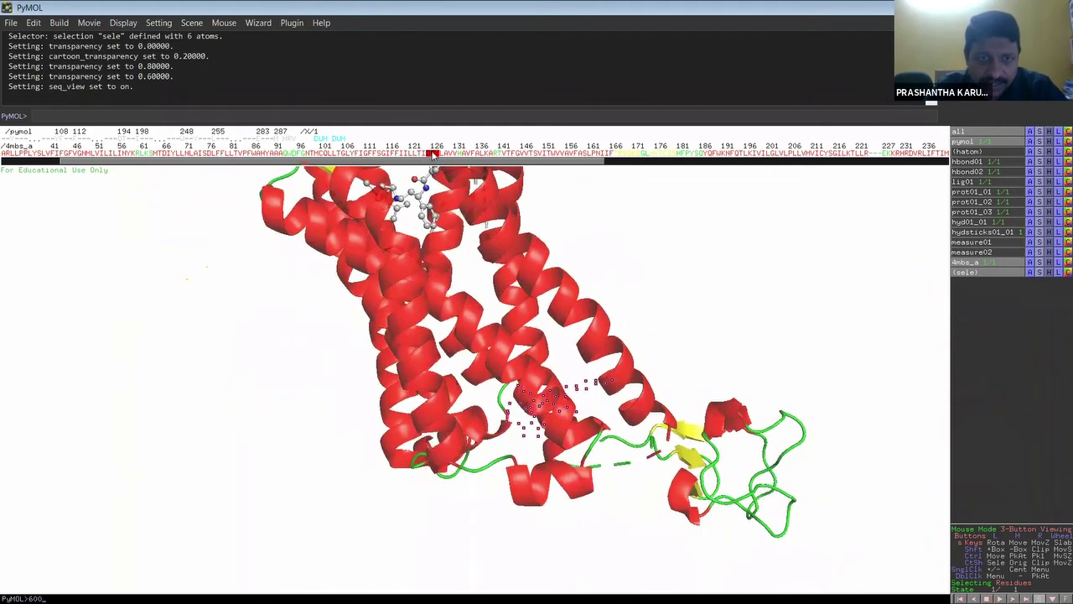
Step: Draw the picked residues and ligand as sticks
right_click(434, 154)
mouse_move(431, 192)
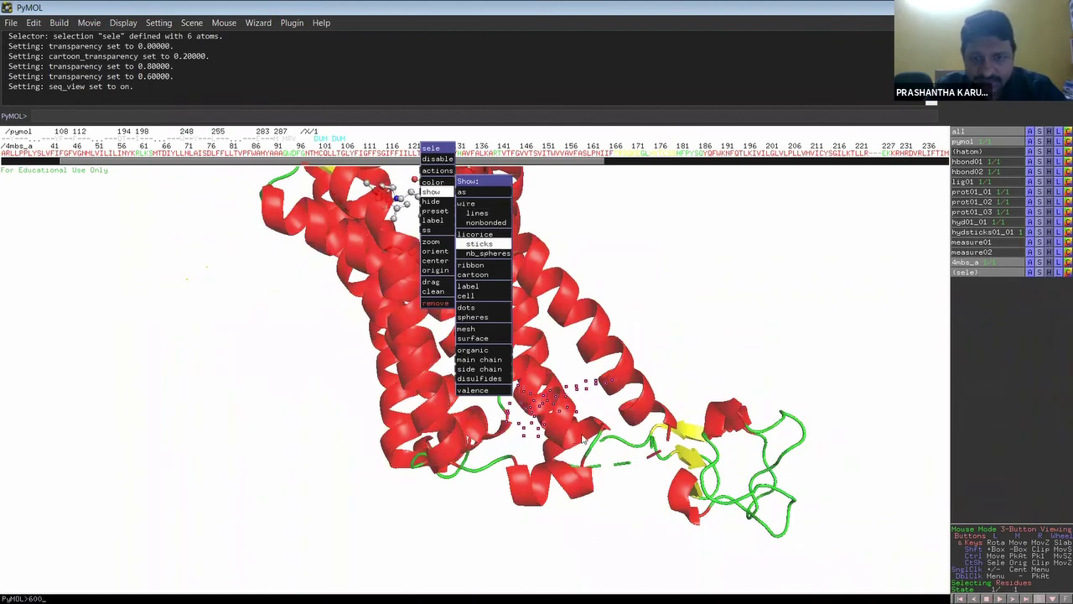
left_click(483, 244)
Step: Rotate and zoom until the pocket residues and ligand sticks are centred below the helices
left_click_drag(562, 451, 539, 451)
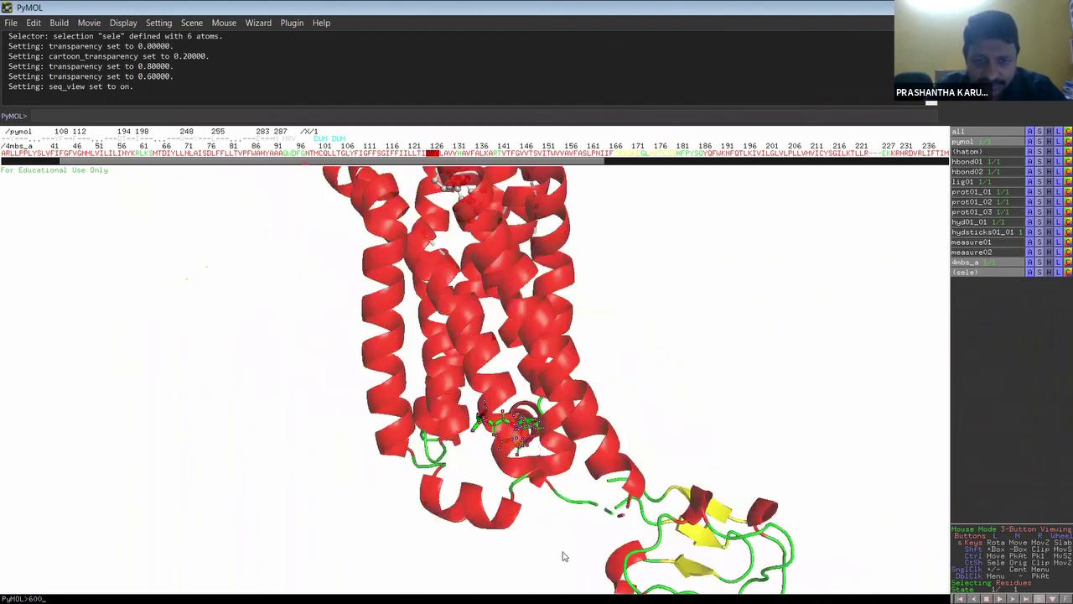
left_click_drag(563, 556, 530, 532)
scroll(463, 425, "up", 2)
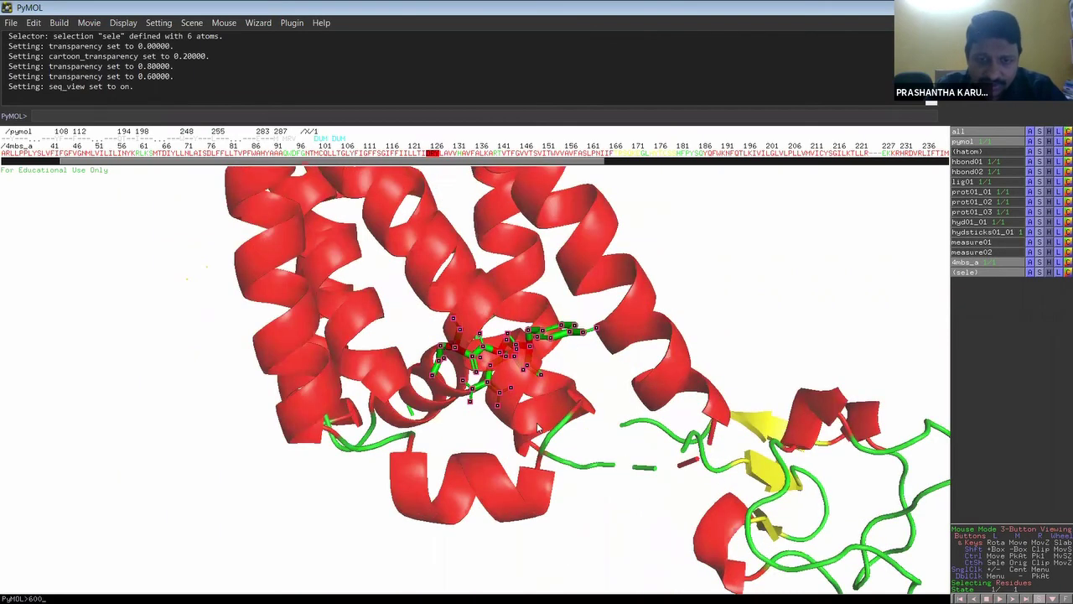
scroll(413, 381, "up", 2)
left_click_drag(413, 382, 397, 448)
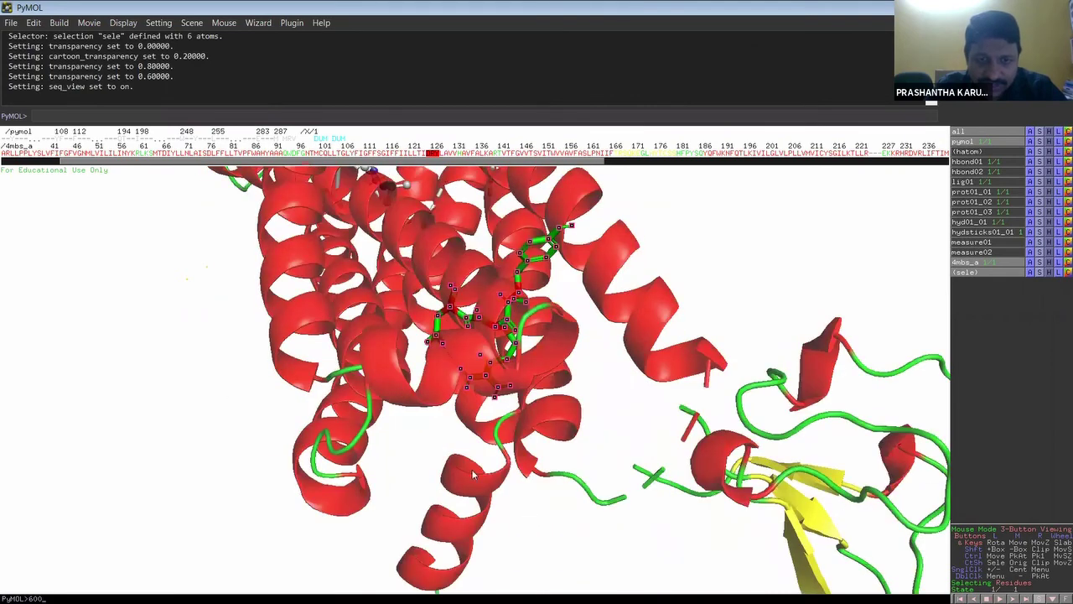
left_click_drag(471, 468, 518, 447)
left_click_drag(433, 419, 486, 336)
left_click_drag(433, 158, 430, 209)
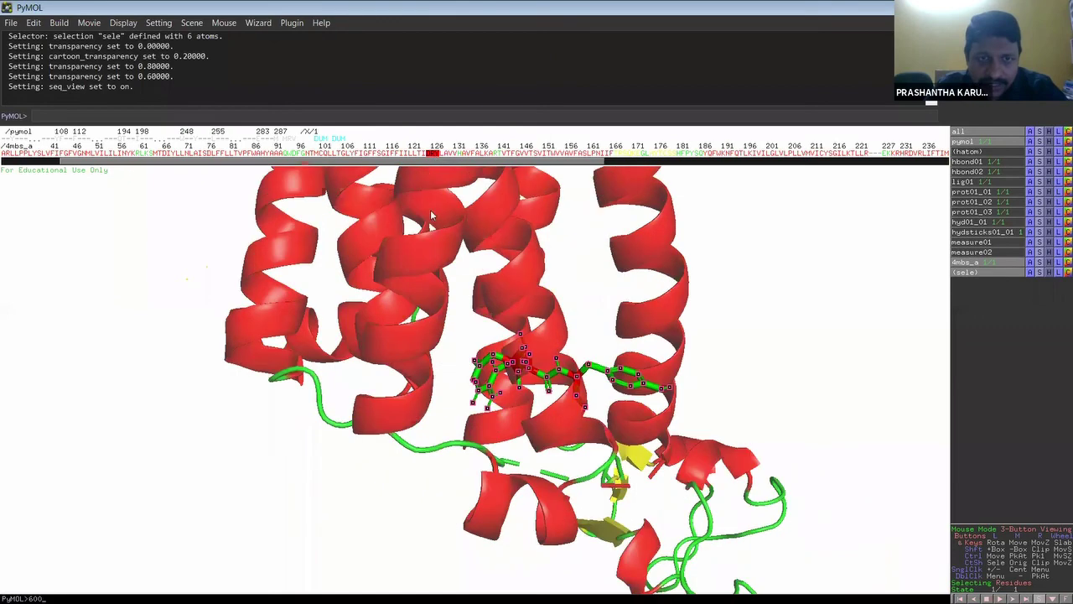
Step: Label the pocket residues ASP-125, ARG-126 and TYR-127 and zoom onto the site
right_click(436, 221)
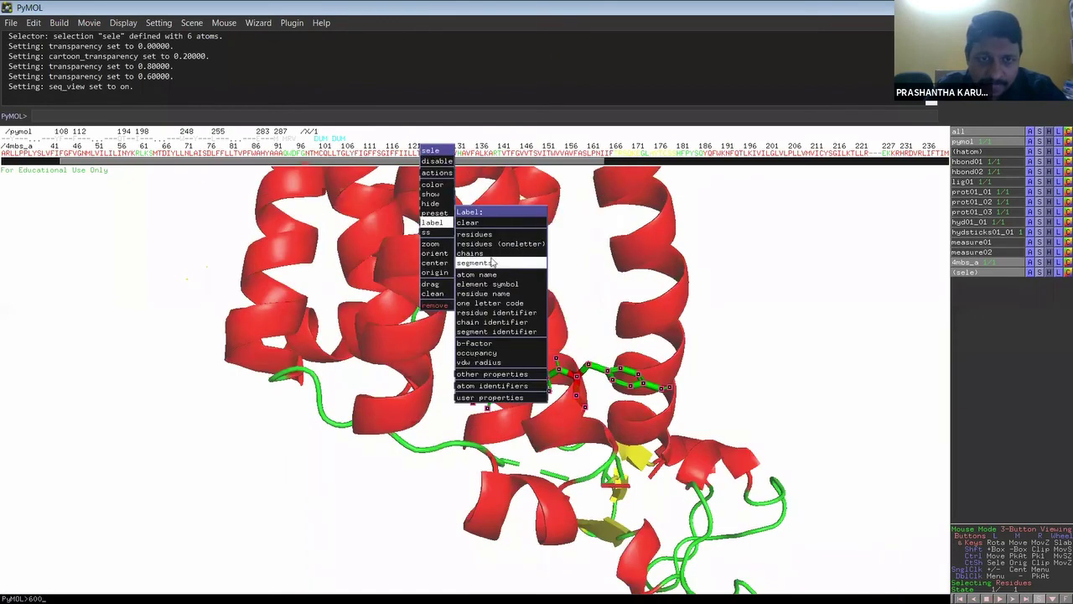
left_click(489, 244)
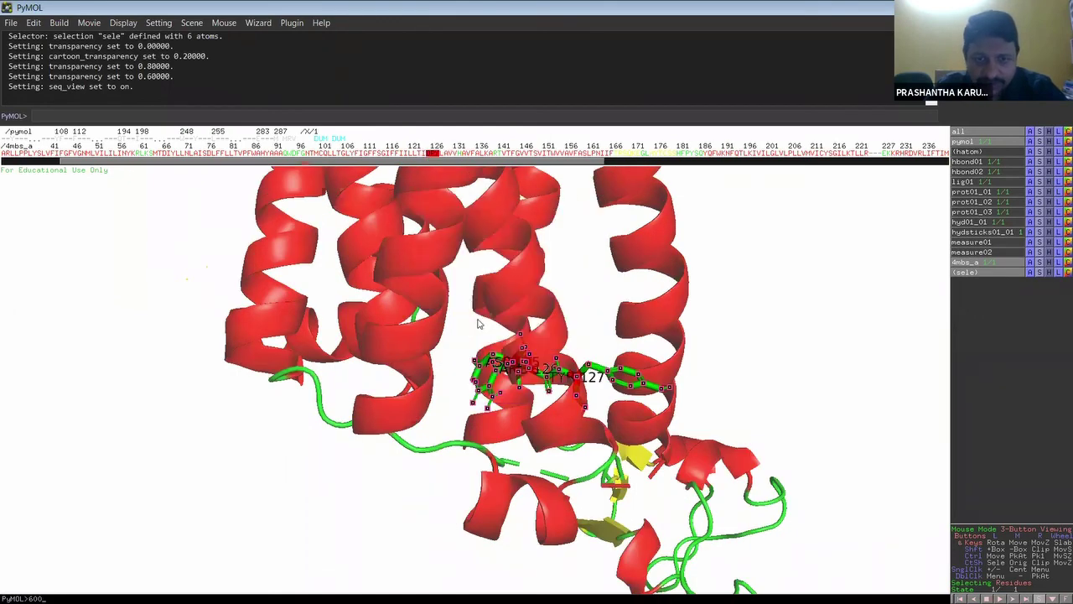
left_click_drag(523, 309, 493, 260)
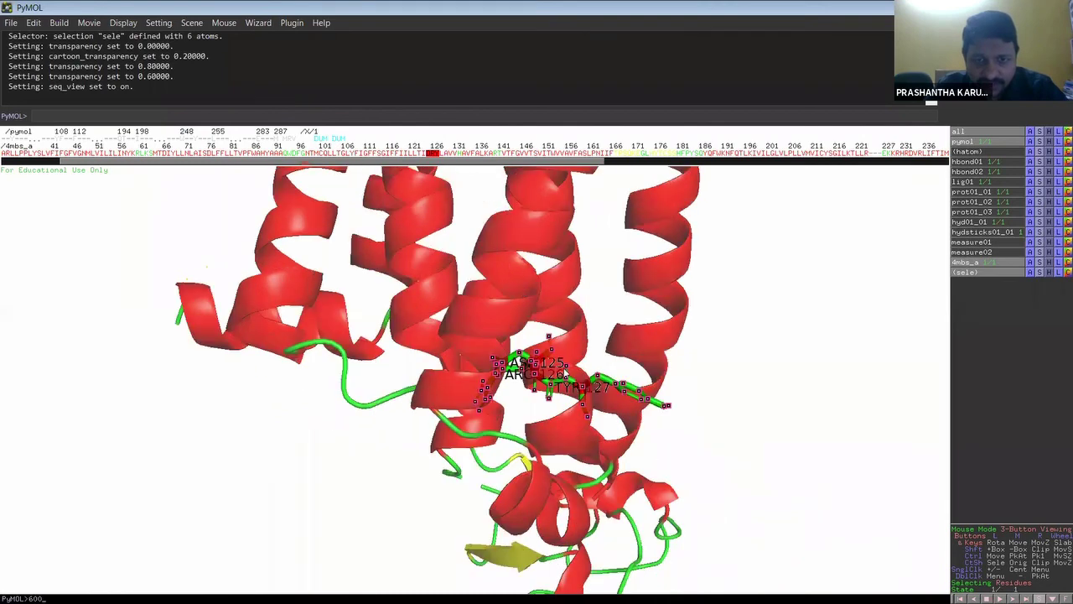
left_click_drag(565, 373, 572, 361)
right_click_drag(550, 447, 544, 451)
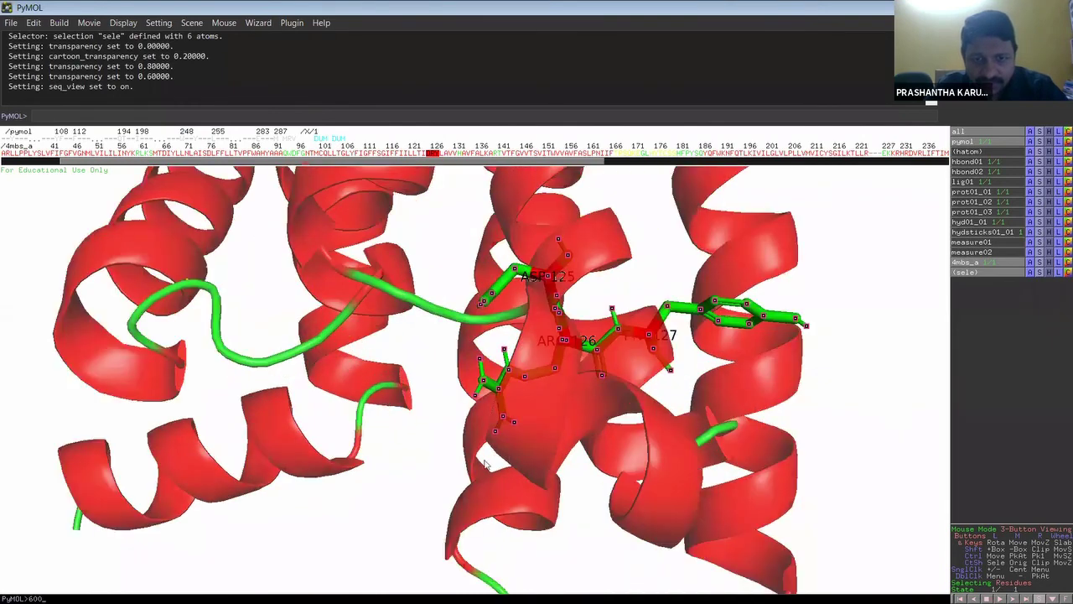
left_click_drag(485, 464, 507, 441)
right_click_drag(506, 441, 419, 335)
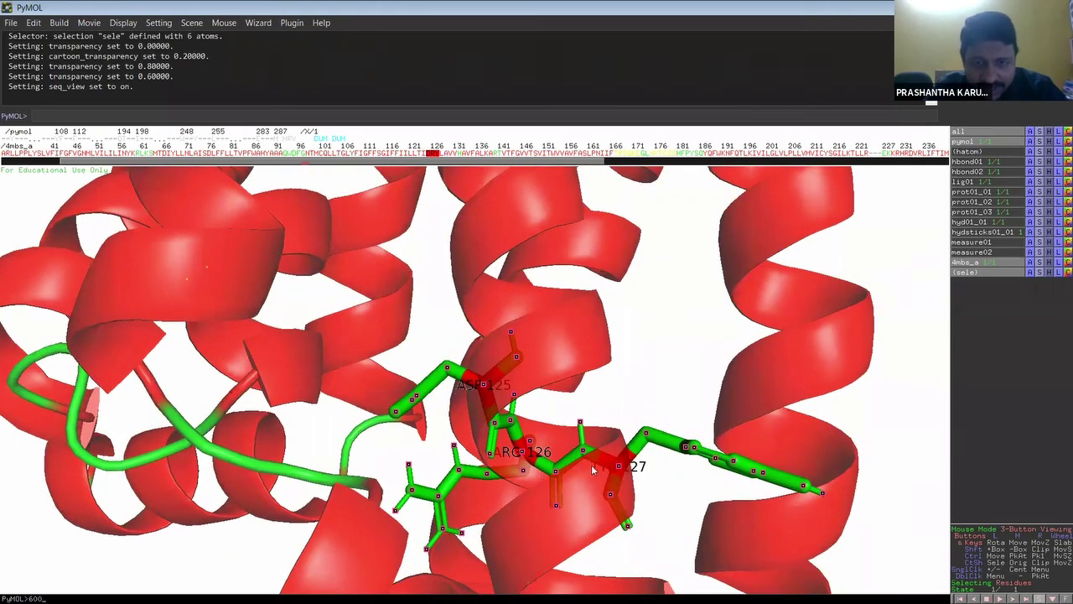
right_click_drag(472, 205, 602, 446)
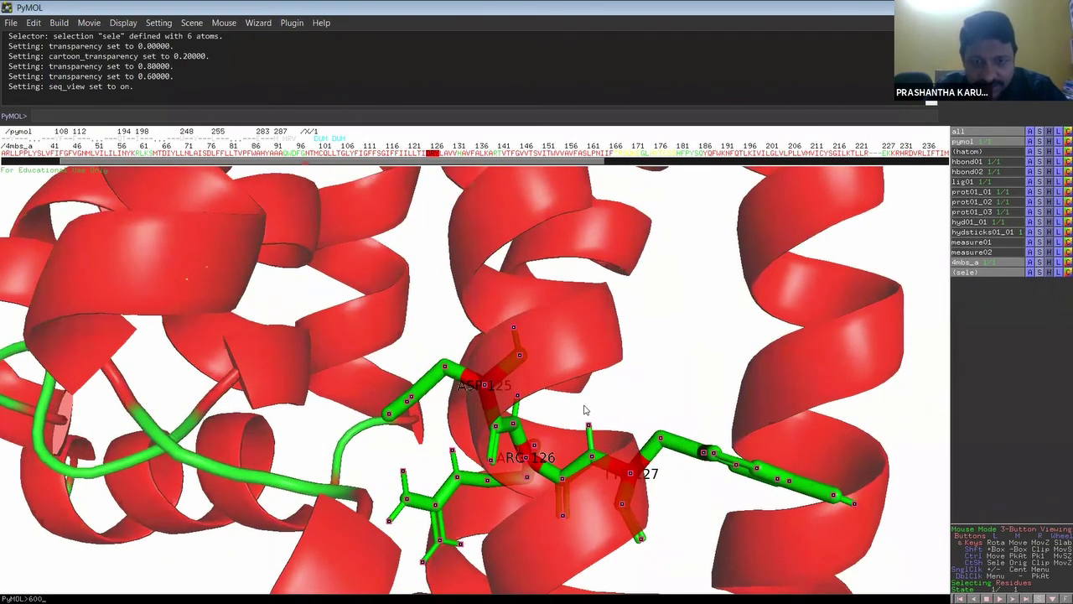
left_click_drag(585, 410, 557, 459)
left_click_drag(594, 520, 547, 446)
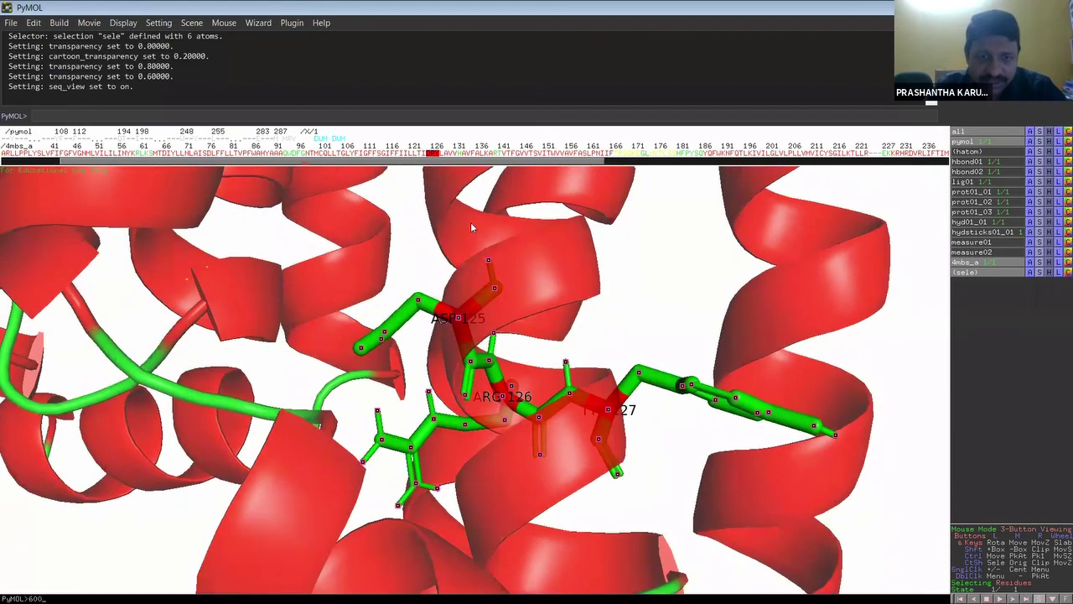
Step: Zoom out and rotate so the whole receptor stands upright in view
right_click_drag(470, 221, 471, 267)
left_click_drag(471, 266, 457, 314)
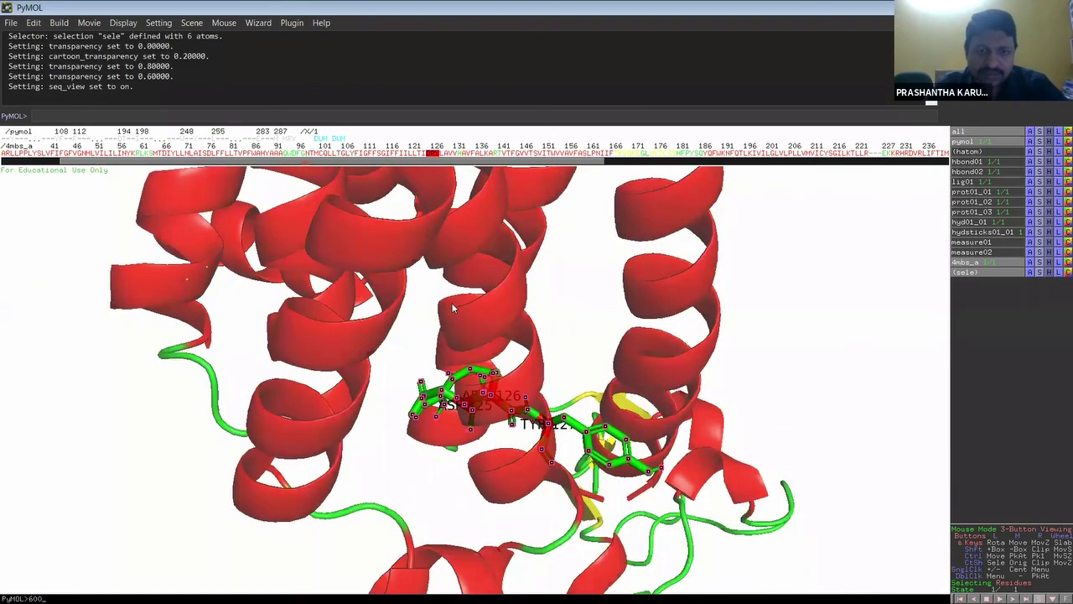
right_click_drag(452, 308, 472, 176)
left_click_drag(472, 175, 461, 293)
right_click_drag(461, 294, 468, 278)
left_click_drag(468, 277, 559, 438)
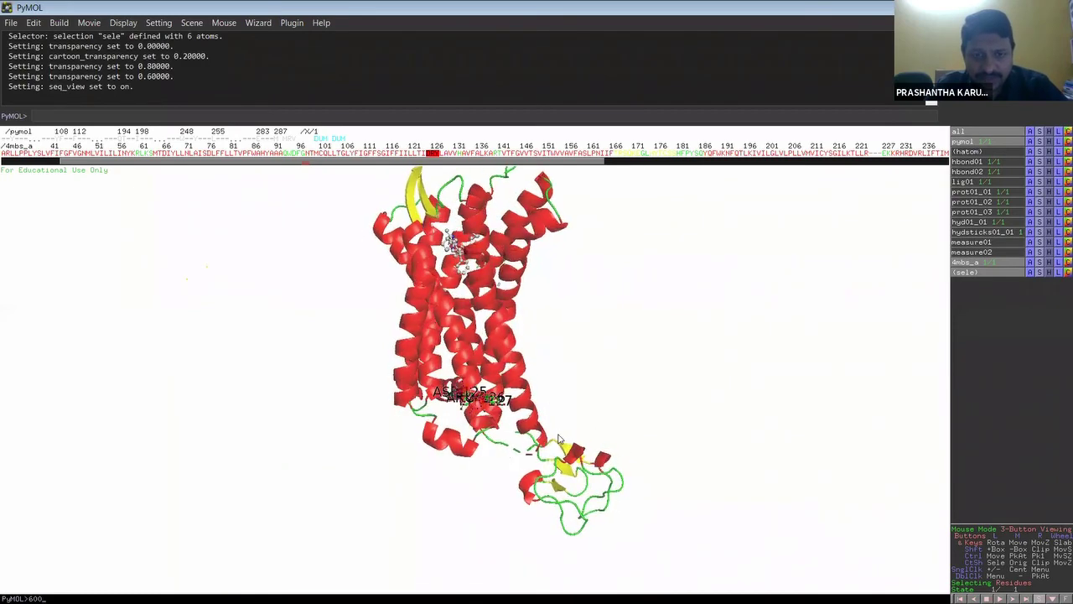
middle_click_drag(508, 454, 523, 491)
right_click_drag(549, 450, 555, 480)
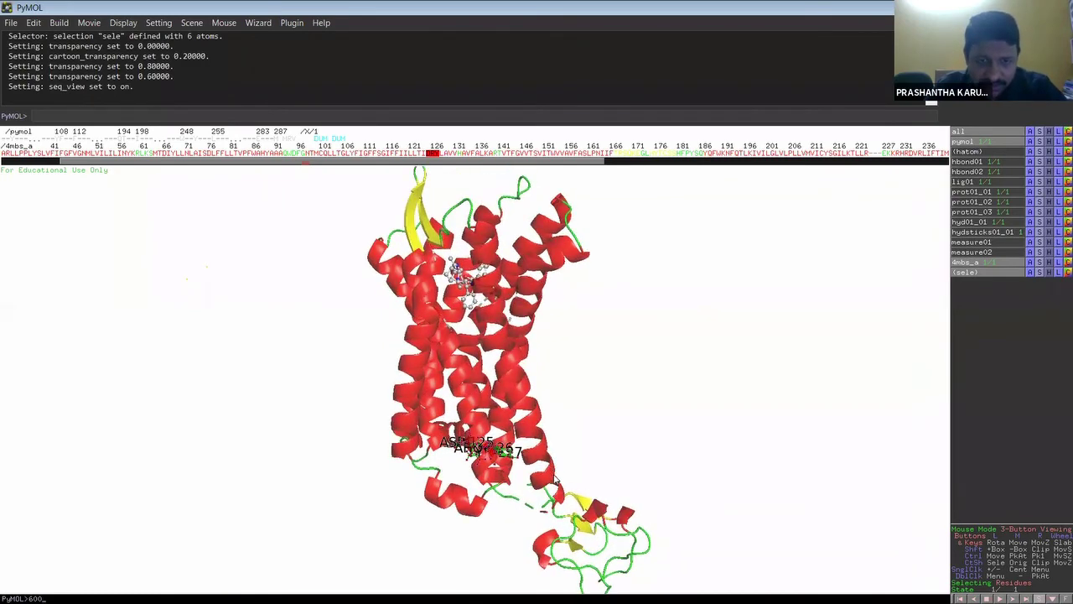
left_click_drag(555, 479, 607, 447)
right_click_drag(592, 448, 602, 492)
left_click_drag(601, 492, 468, 365)
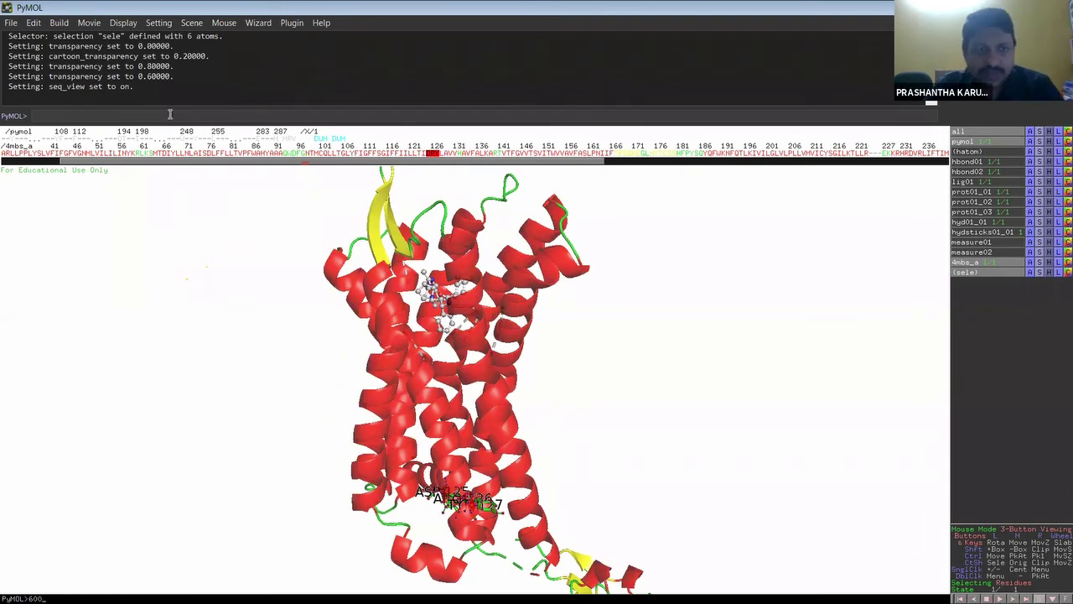
Step: Set the cartoon transparency to 60%
left_click(158, 23)
mouse_move(202, 158)
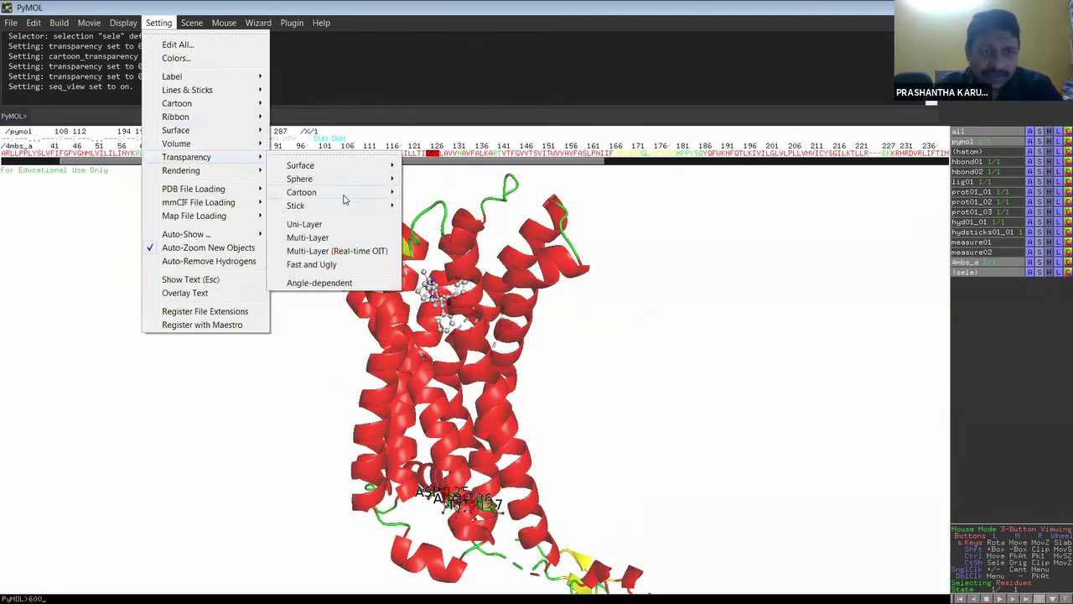
mouse_move(344, 198)
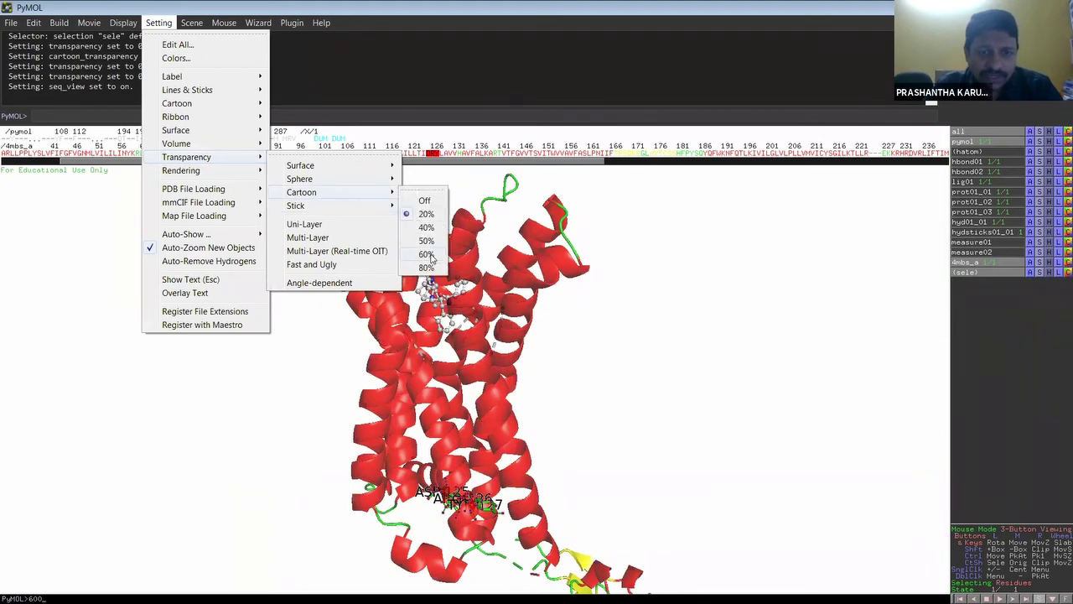
left_click(427, 254)
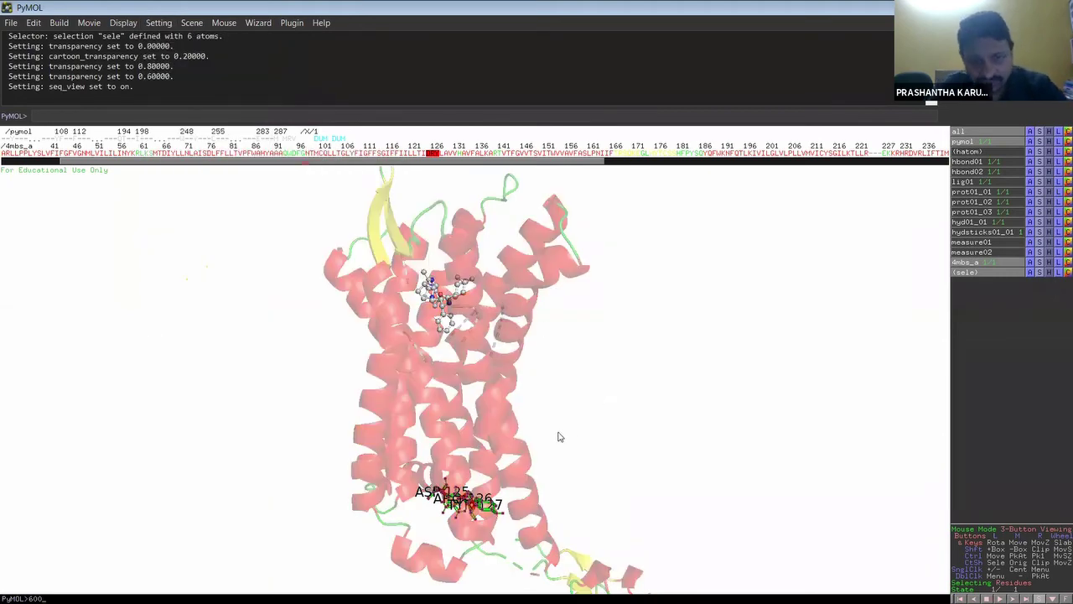
Step: Pan and zoom the translucent receptor, reapplying the 60% cartoon transparency
left_click_drag(559, 436, 470, 303)
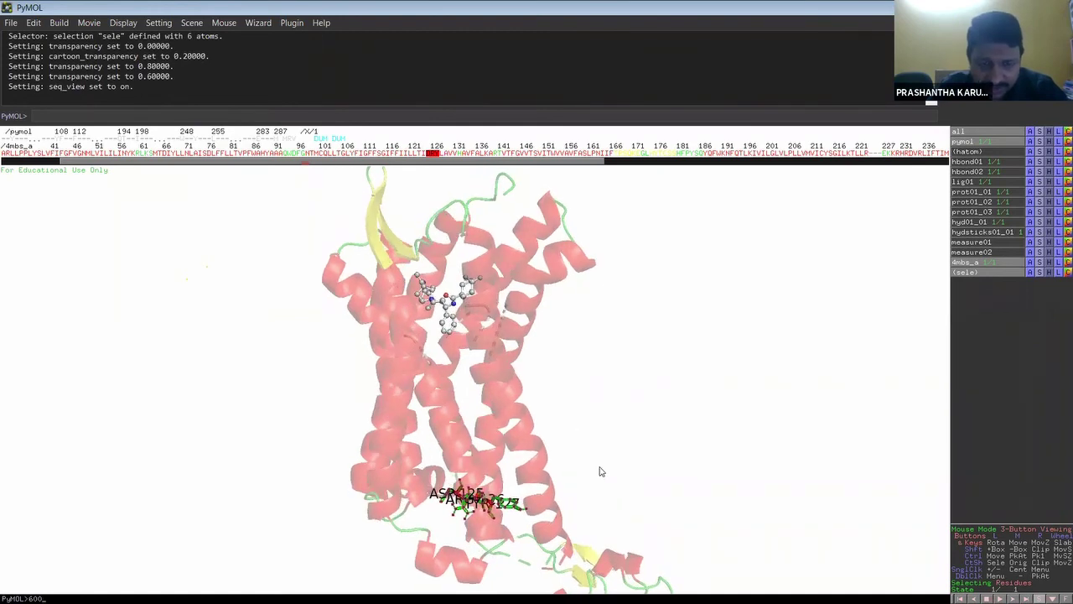
middle_click_drag(600, 471, 595, 464)
right_click_drag(595, 461, 599, 488)
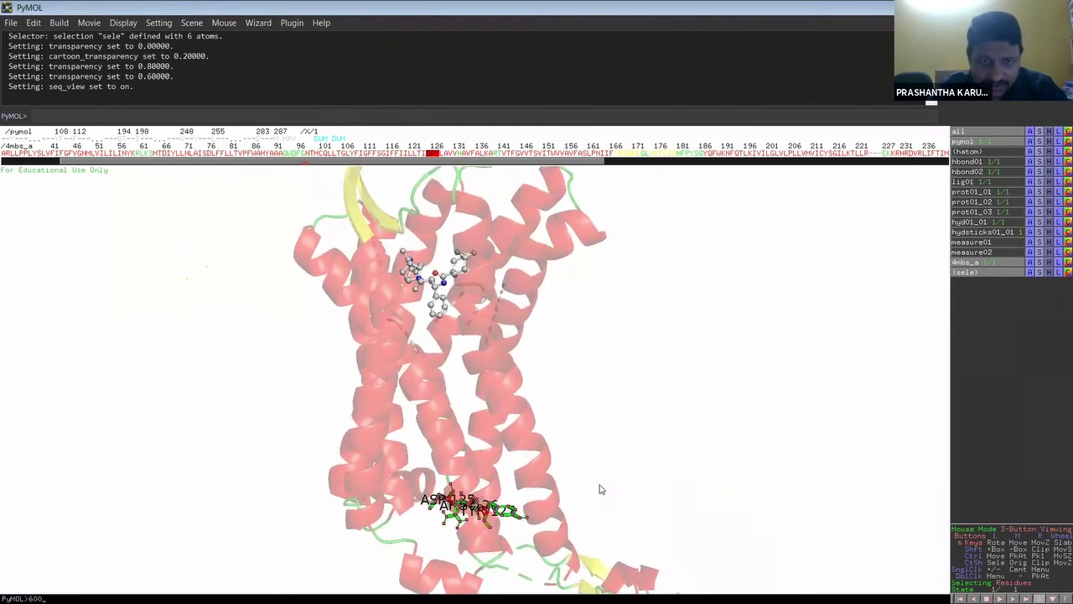
right_click(599, 488)
left_click(589, 399)
right_click_drag(573, 393, 600, 428)
key("Return")
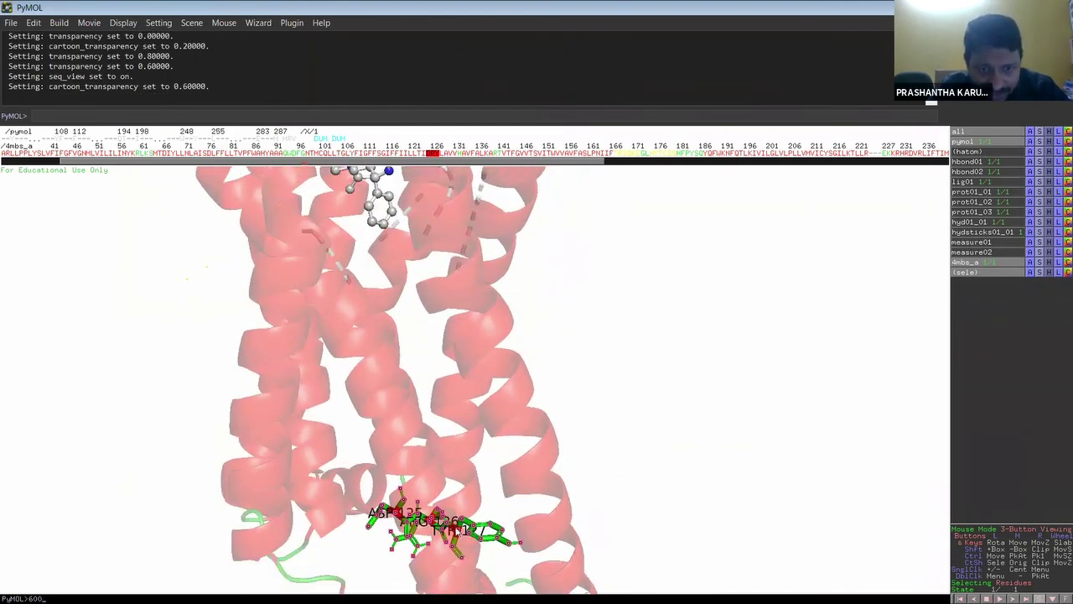
Step: Set the residue label size to 14 point
left_click(158, 23)
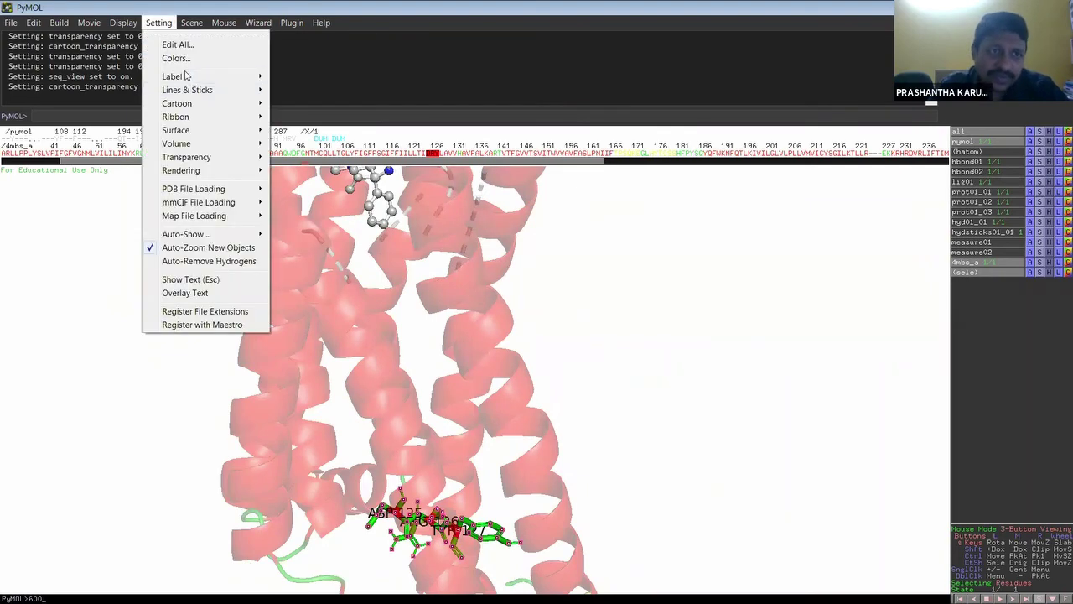
mouse_move(215, 81)
mouse_move(340, 93)
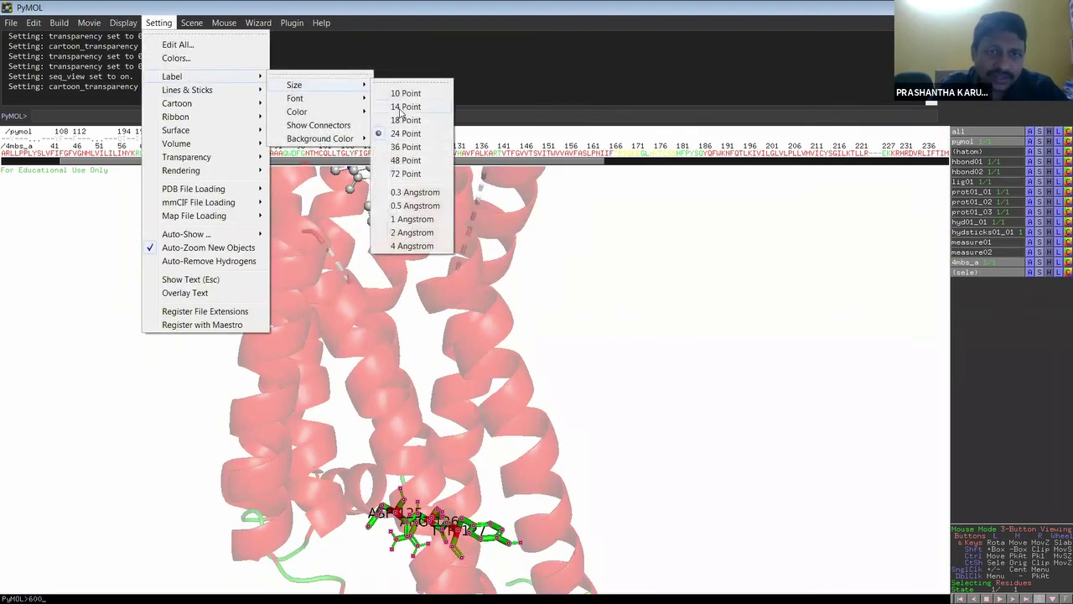
left_click(405, 107)
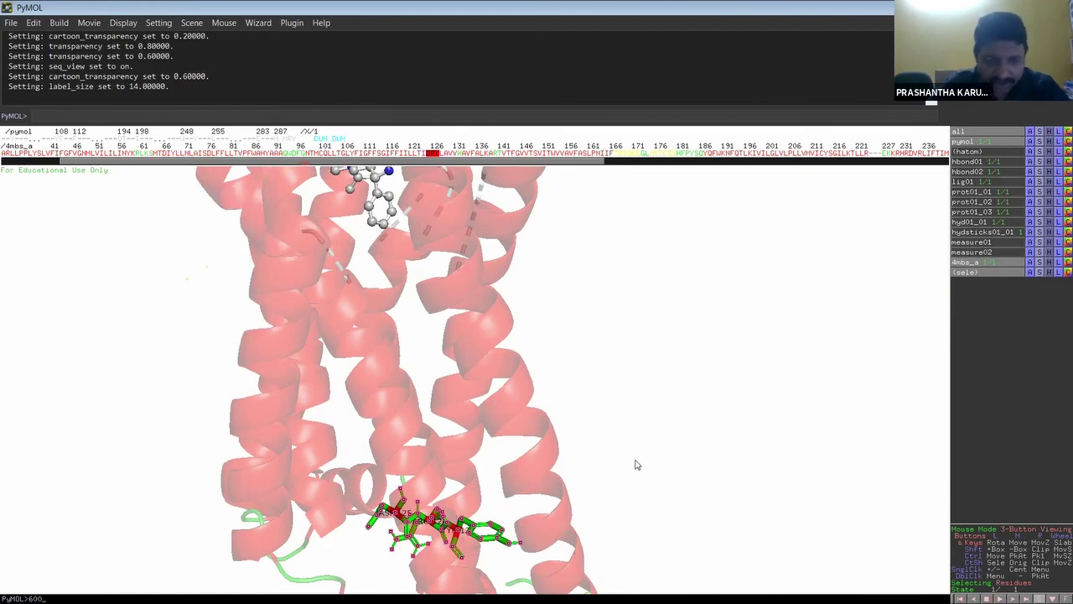
Step: Zoom onto the labelled residues and move the ASP-125, ARG-126 and TYR-127 labels clear of the atoms
middle_click_drag(635, 465, 550, 290)
right_click_drag(551, 290, 616, 393)
middle_click_drag(616, 394, 575, 302)
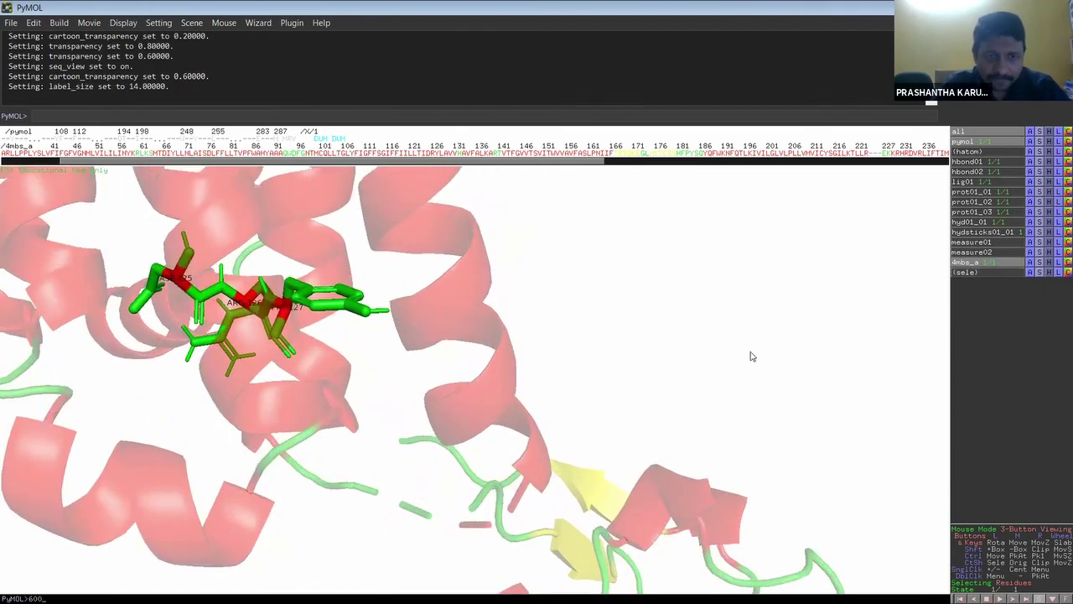
middle_click_drag(751, 357, 639, 314)
right_click_drag(639, 313, 621, 421)
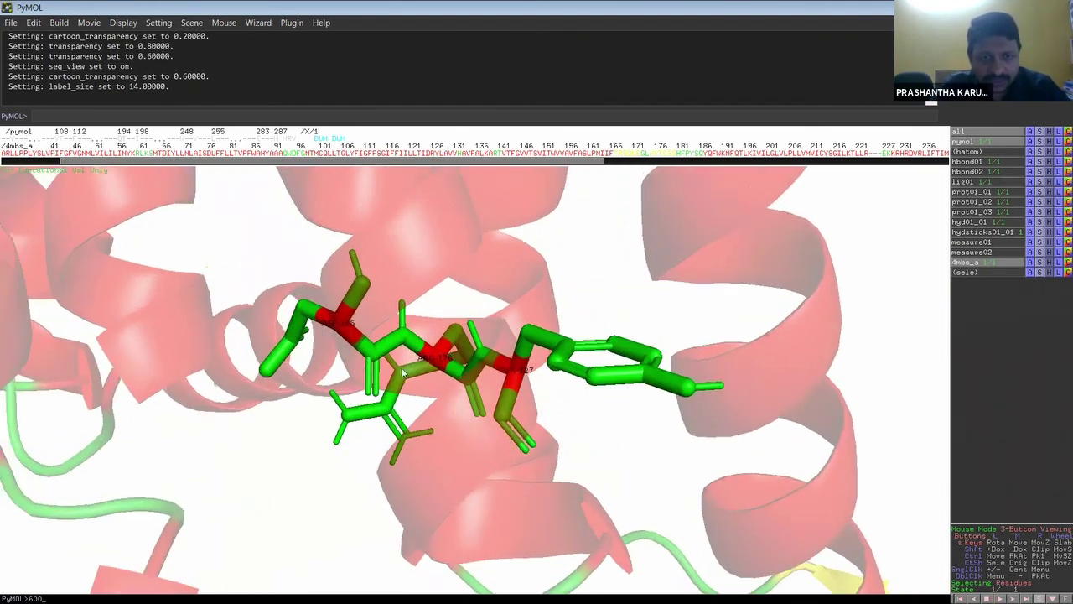
left_click(1010, 536)
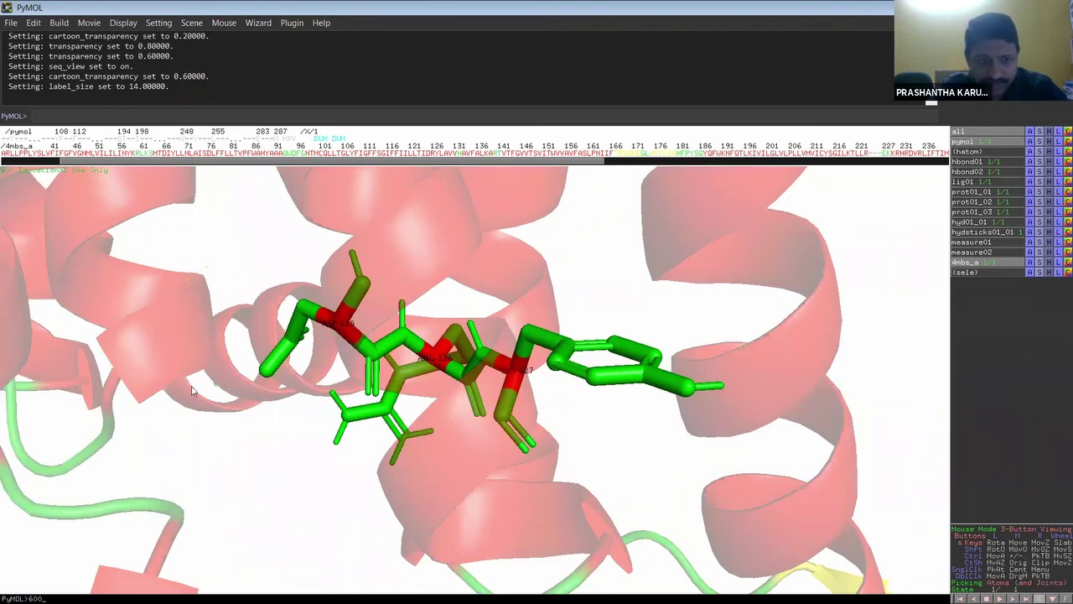
left_click_drag(322, 335, 284, 295, "ctrl")
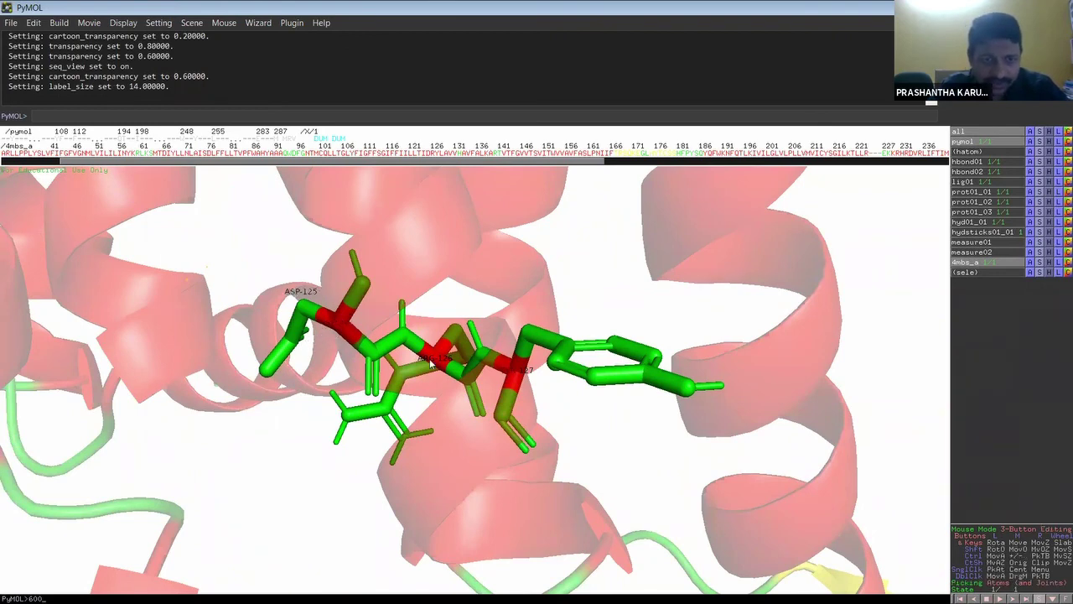
left_click_drag(439, 358, 422, 322, "ctrl")
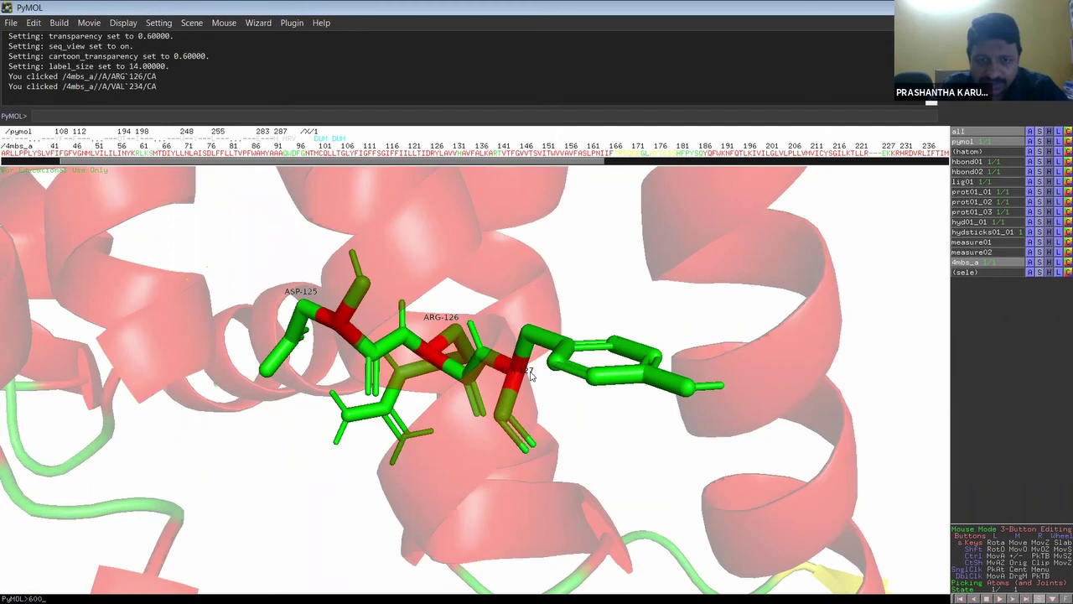
left_click(564, 369)
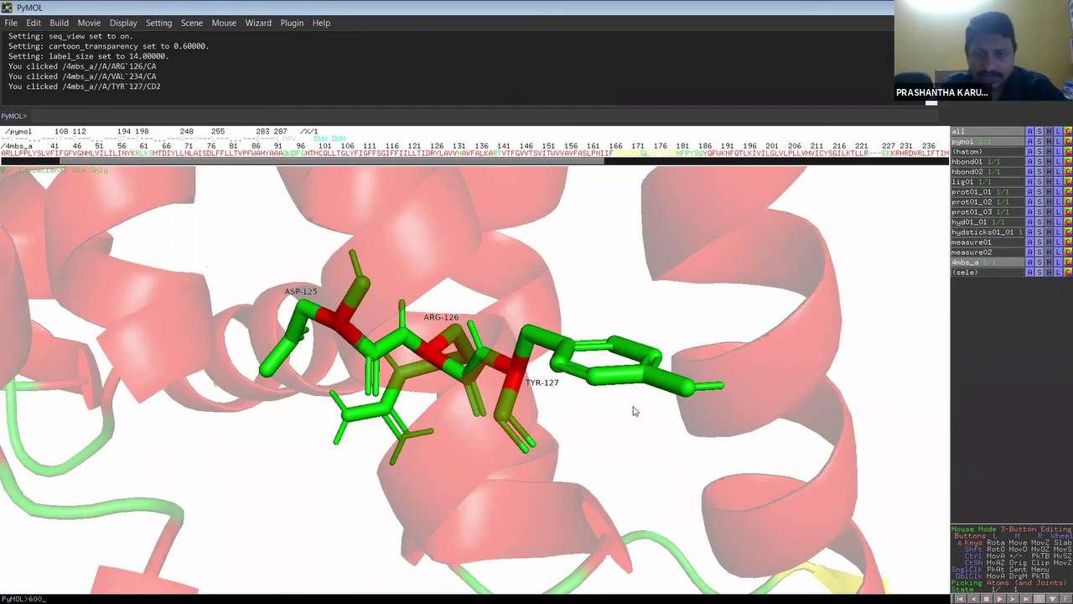
Step: Turn the helix bundle upright with the ligand on top and the labelled residues below
left_click_drag(628, 472, 493, 381)
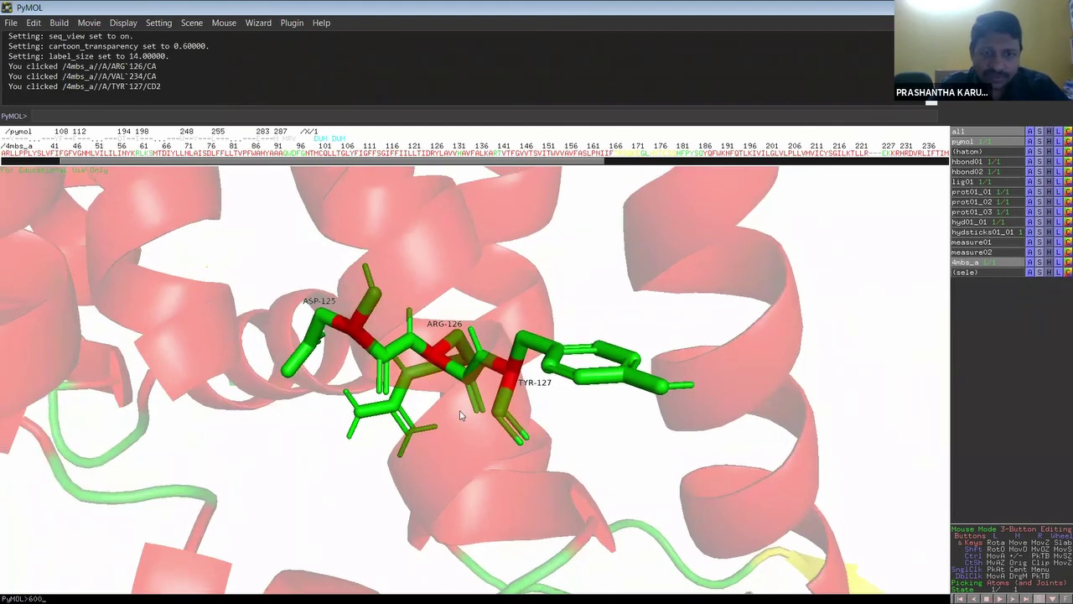
right_click_drag(461, 411, 622, 513)
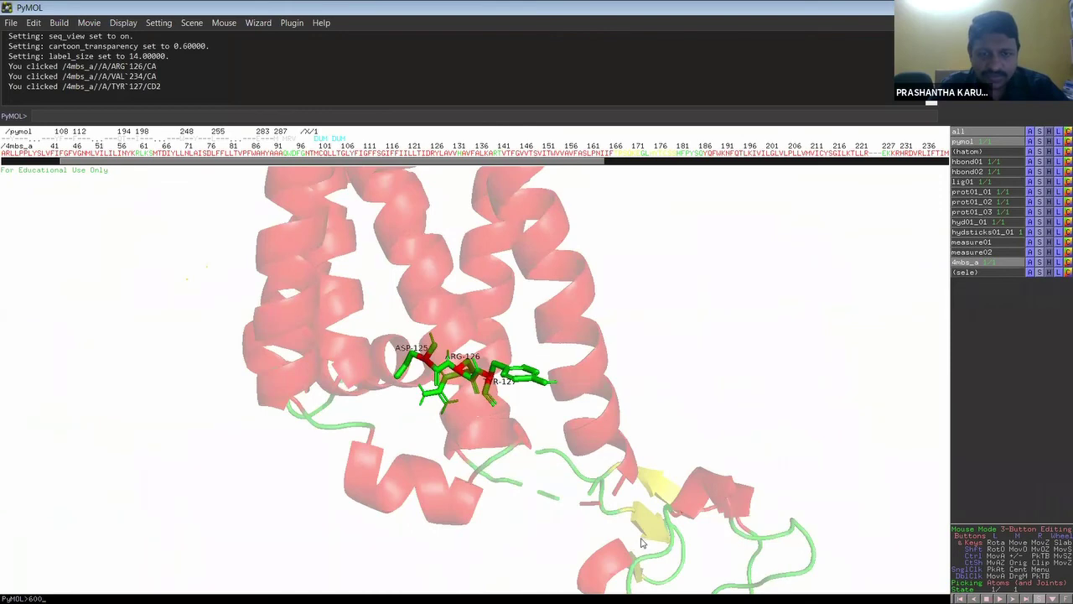
middle_click_drag(661, 445, 655, 469)
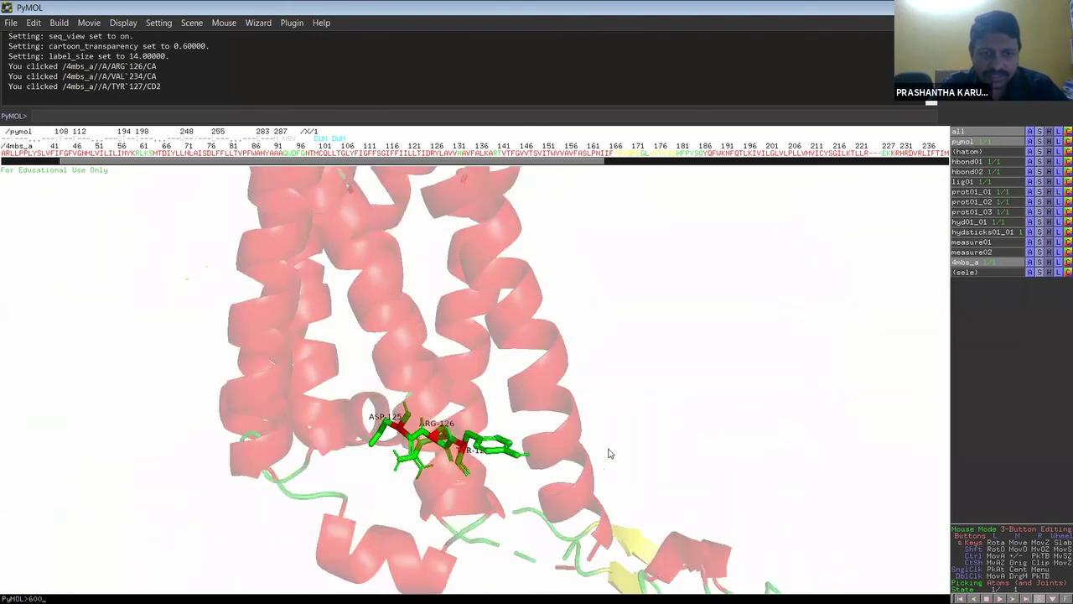
left_click_drag(608, 450, 254, 398)
left_click_drag(299, 430, 331, 506)
left_click_drag(659, 530, 571, 394)
left_click_drag(589, 444, 566, 408)
left_click_drag(415, 410, 400, 378)
left_click_drag(582, 407, 575, 393)
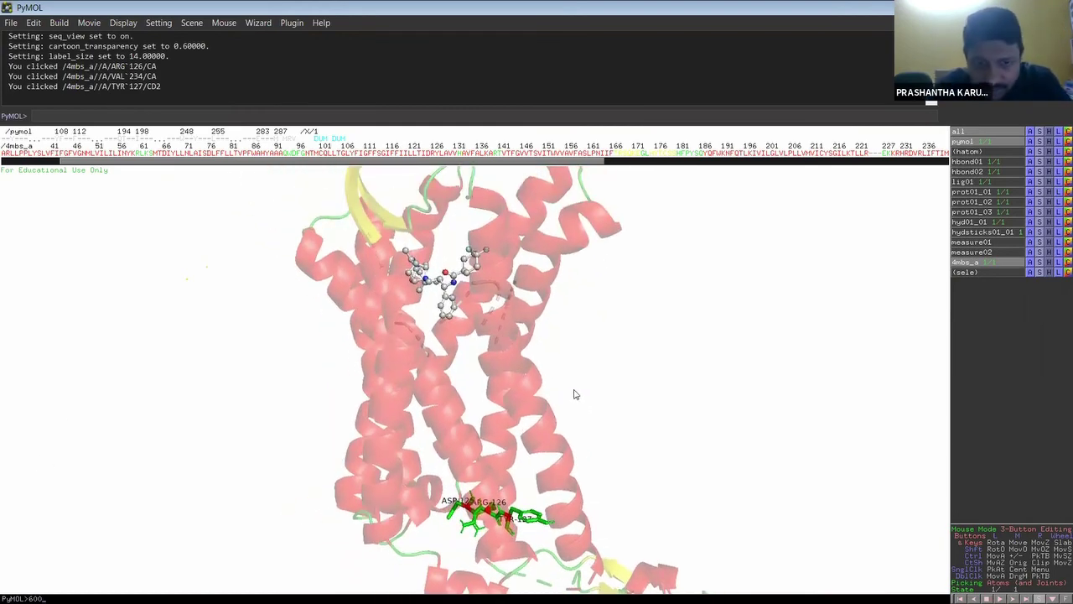
left_click_drag(561, 358, 577, 425)
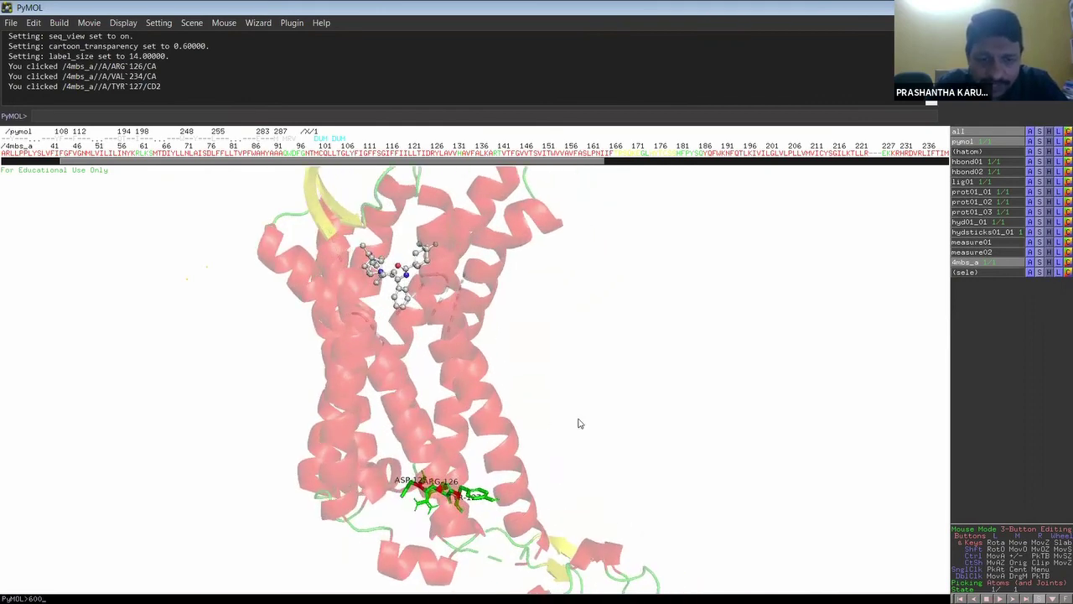
left_click_drag(642, 366, 598, 375)
Step: Start the Measurement wizard and rotate the view toward the ligand pocket
left_click_drag(428, 299, 425, 296)
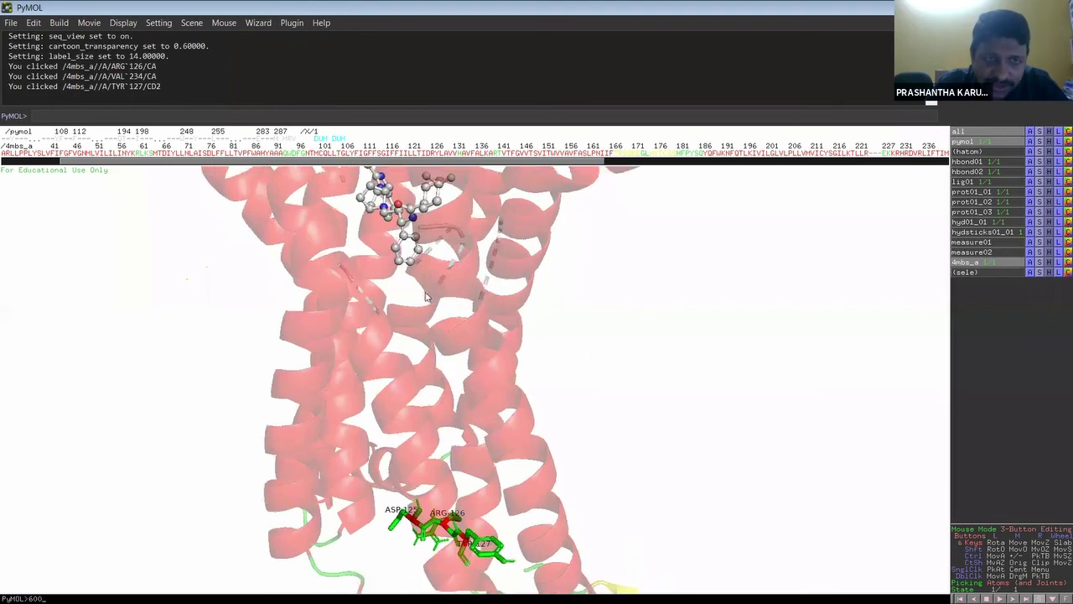
left_click(286, 58)
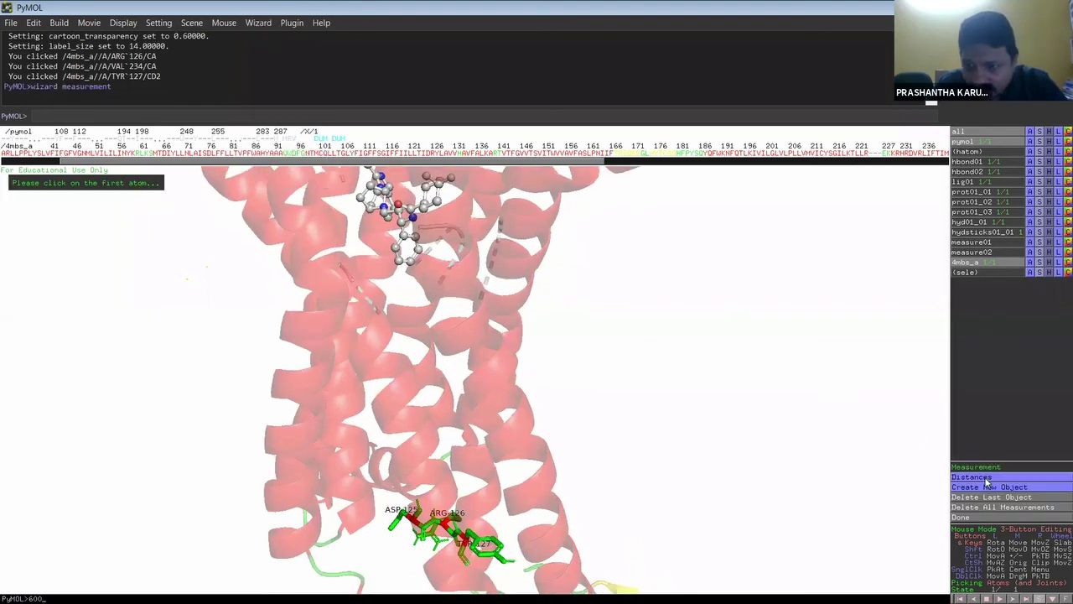
left_click(992, 477)
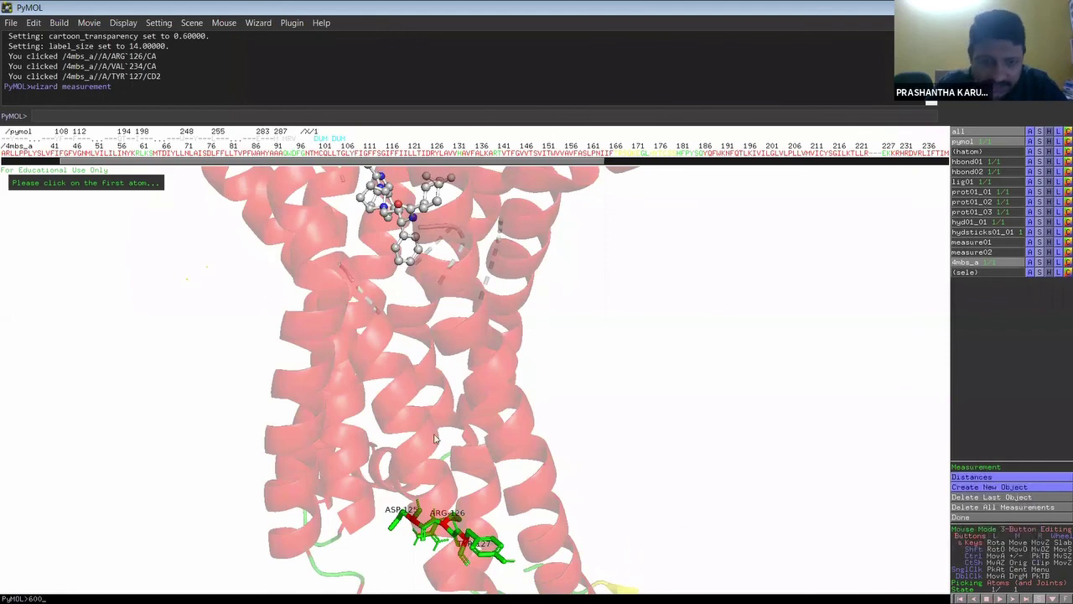
left_click_drag(450, 417, 351, 462)
left_click_drag(397, 377, 367, 324)
left_click_drag(377, 226, 358, 236)
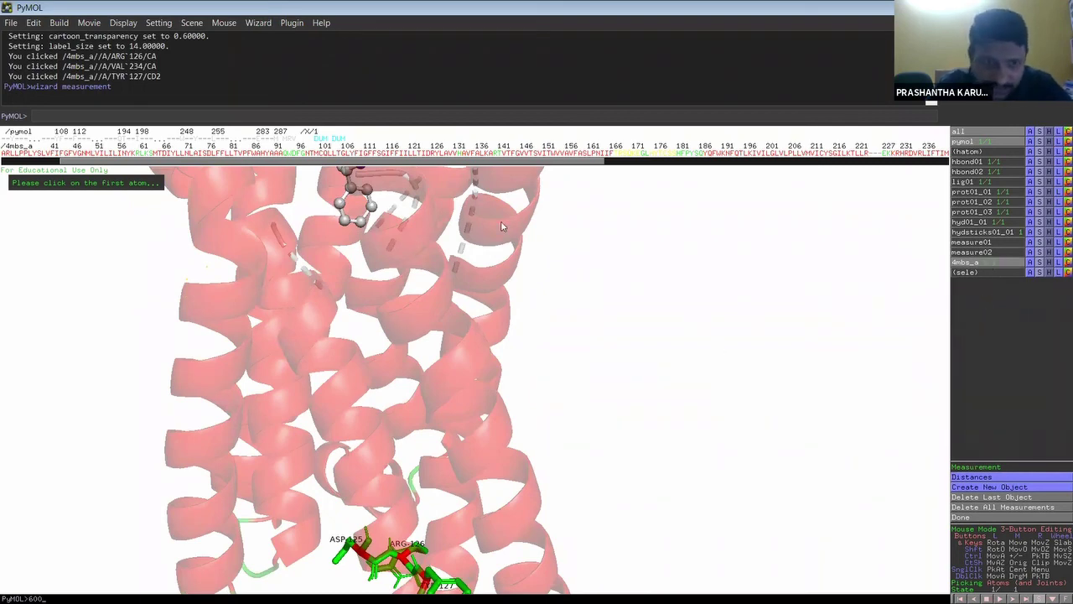
Step: Measure the 25.9 Å distance from ligand atom C29 to ARG-126's alpha carbon
left_click(362, 225)
middle_click_drag(385, 516, 366, 383)
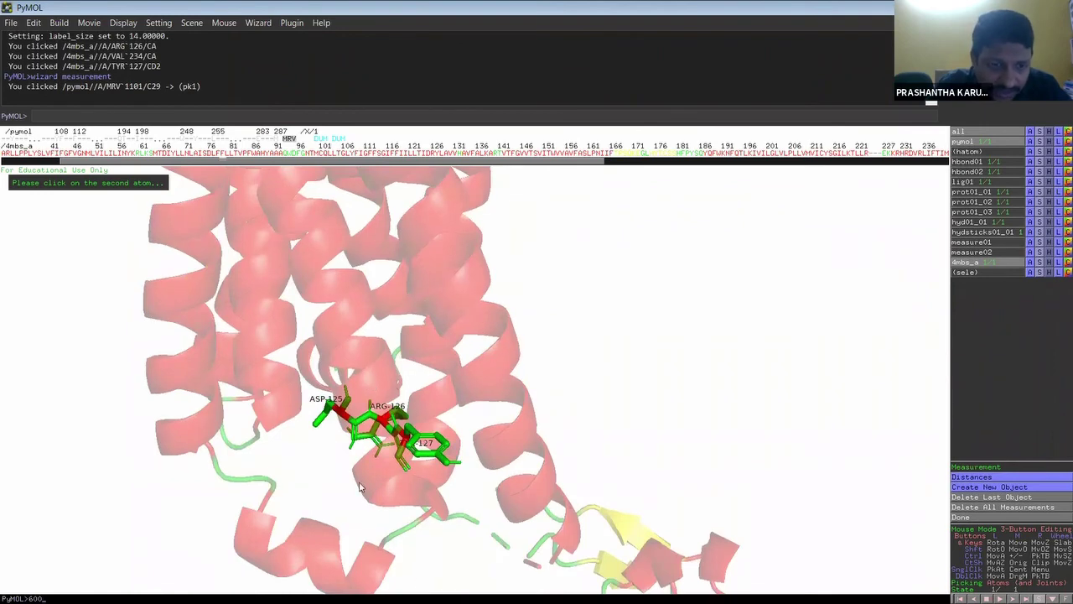
right_click_drag(360, 486, 315, 502)
right_click_drag(355, 469, 316, 508)
left_click_drag(416, 512, 364, 355)
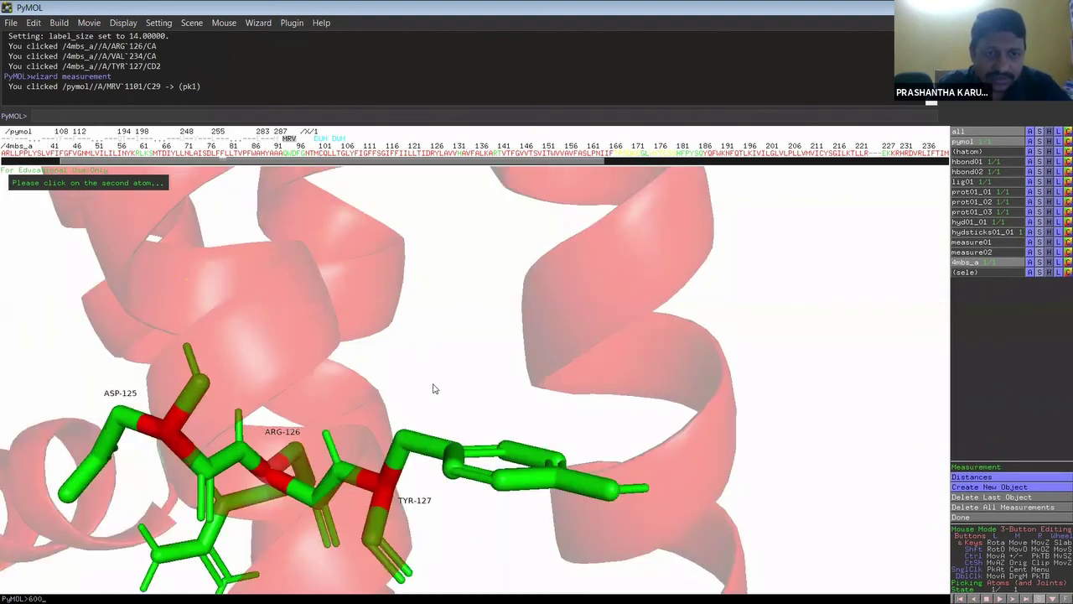
left_click_drag(434, 385, 413, 326)
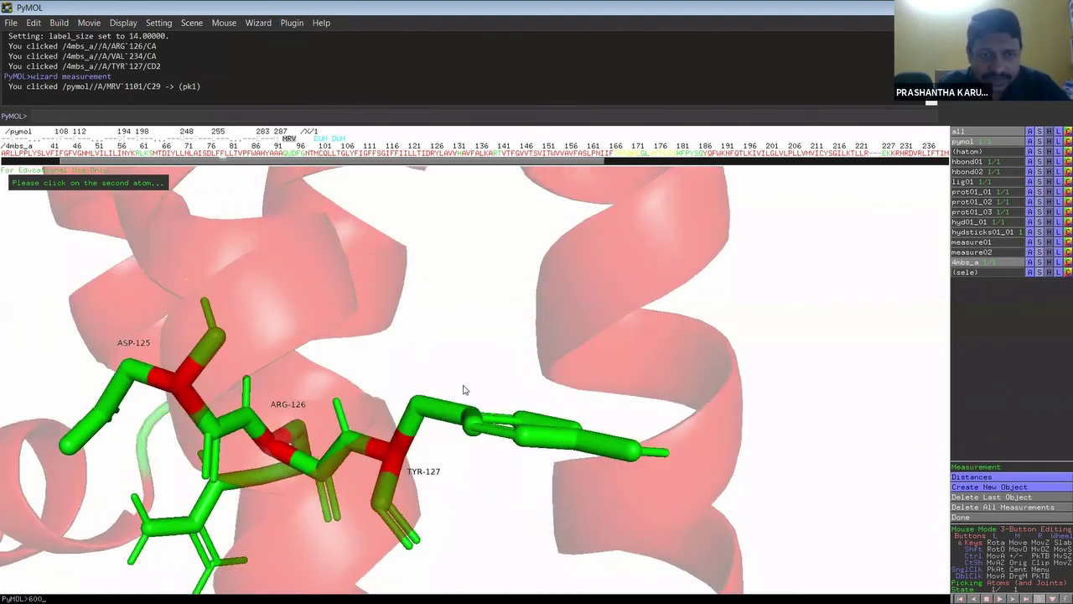
left_click(479, 437)
Step: Rotate and zoom in to inspect the distance line near ASP-125, ARG-126 and TYR-127
scroll(476, 440, "down", 5)
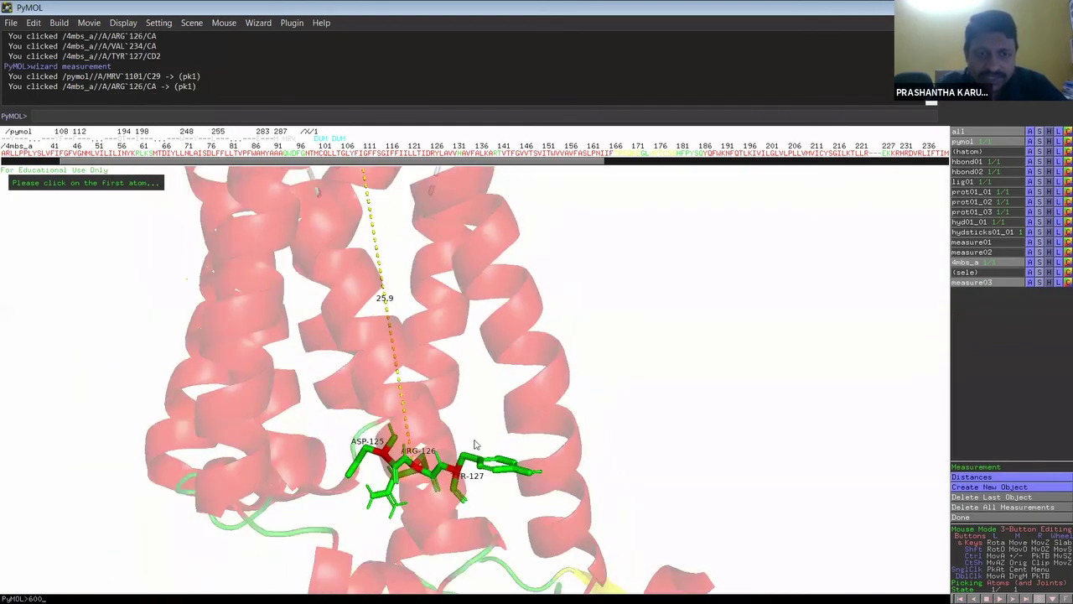
scroll(437, 528, "down", 3)
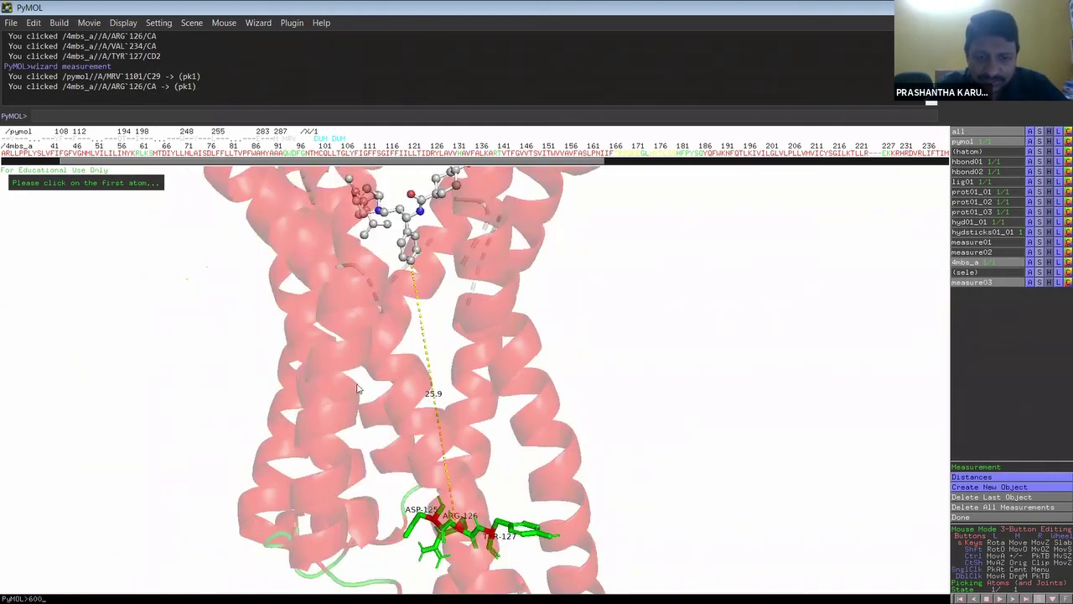
left_click_drag(356, 384, 316, 386)
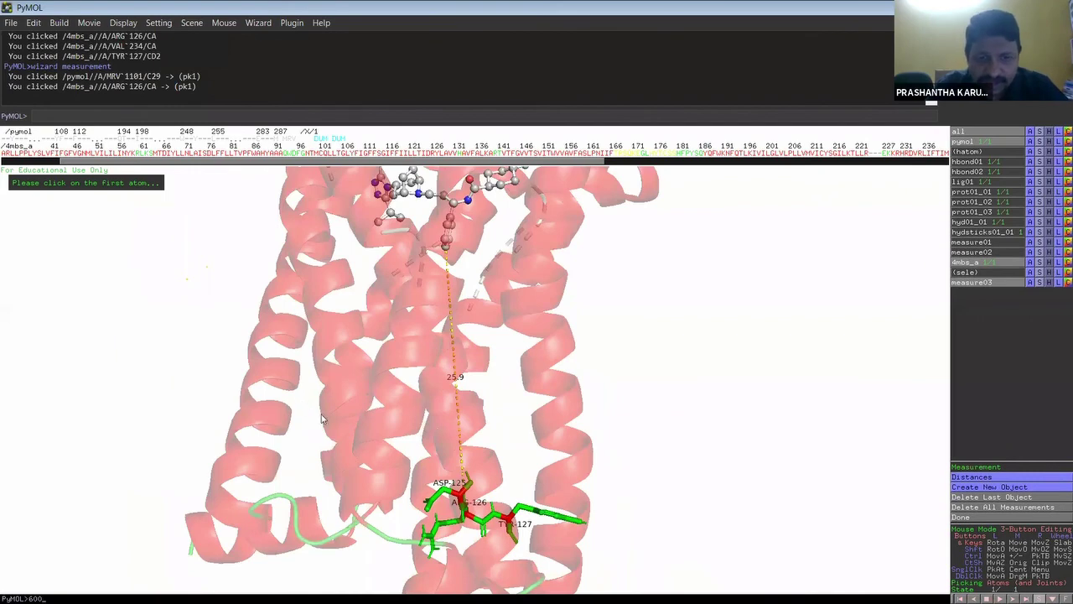
left_click_drag(452, 356, 475, 391)
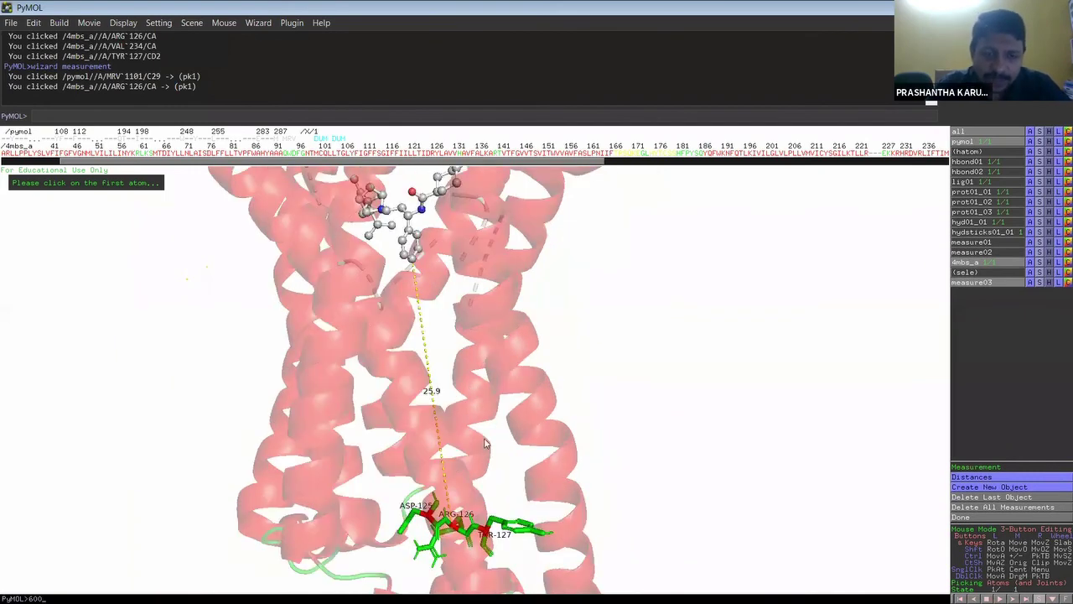
left_click_drag(487, 444, 469, 430)
left_click_drag(447, 382, 452, 398)
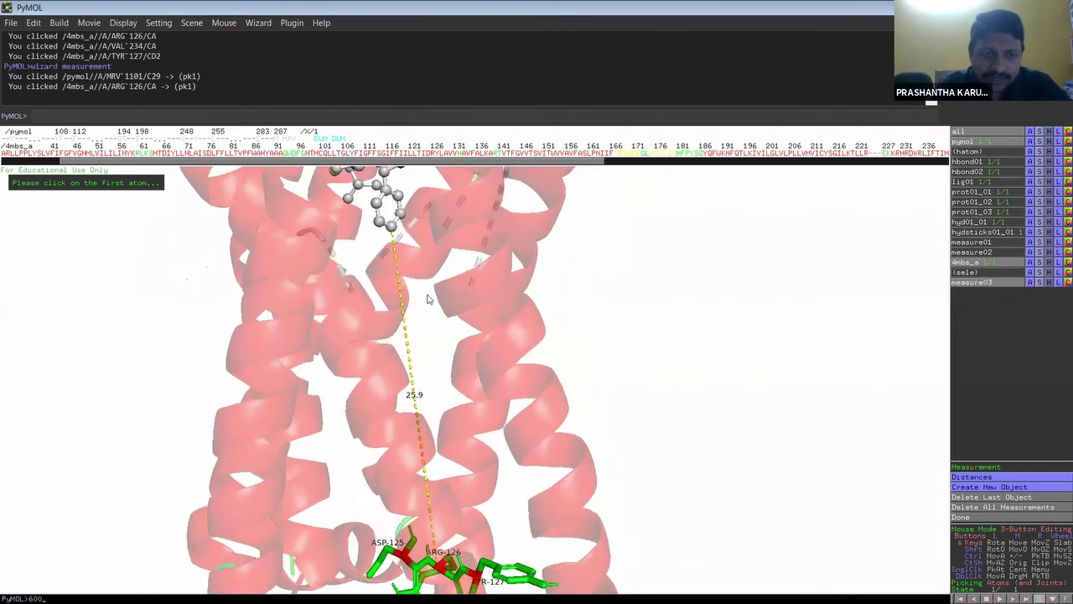
left_click_drag(430, 299, 455, 435)
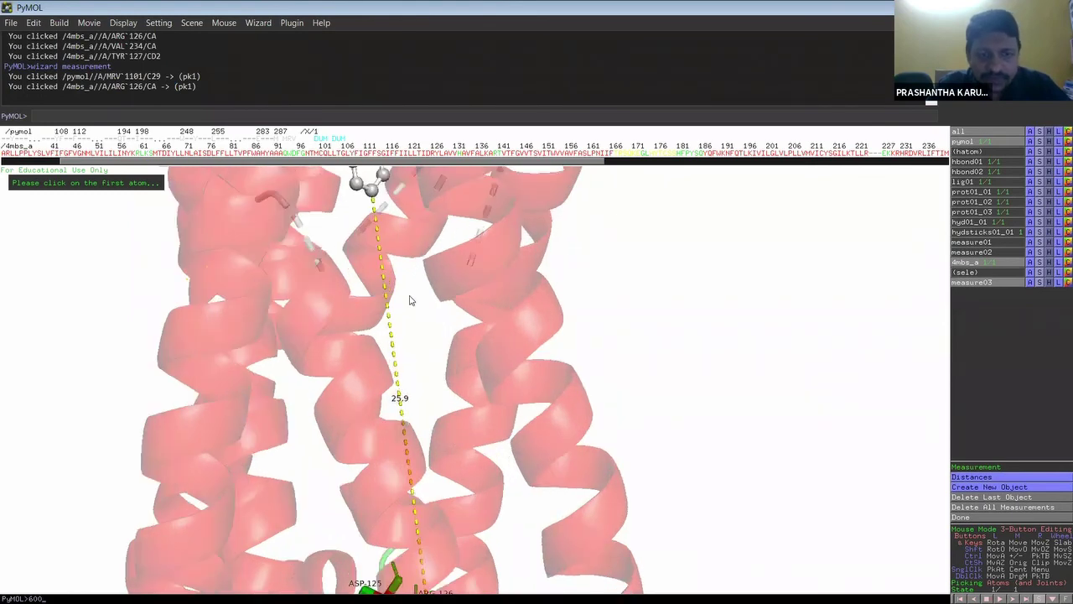
left_click_drag(520, 224, 406, 392)
left_click_drag(406, 312, 418, 432)
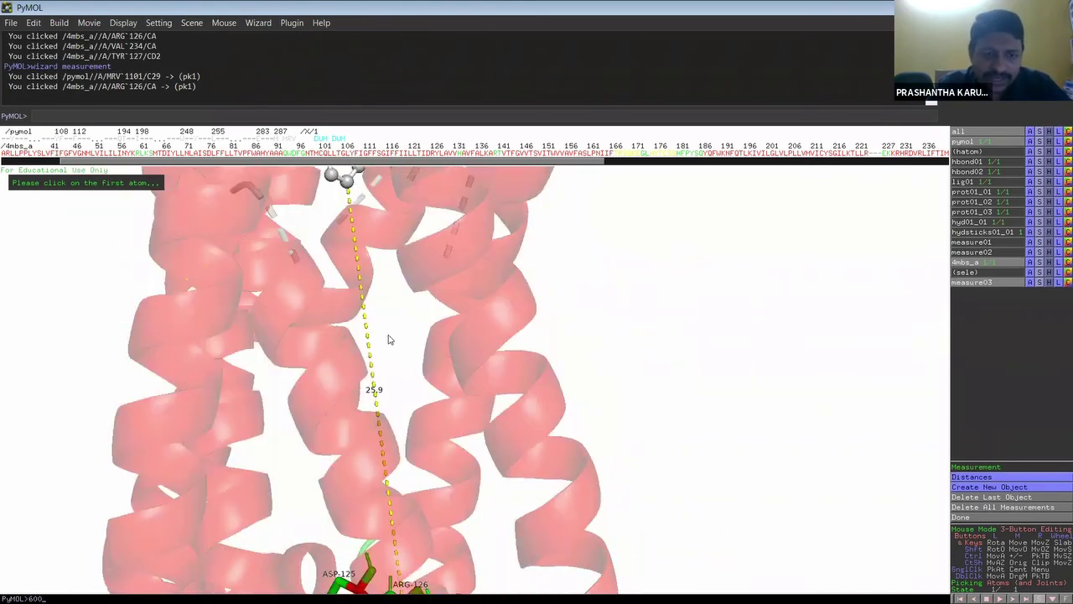
right_click_drag(446, 511, 428, 307)
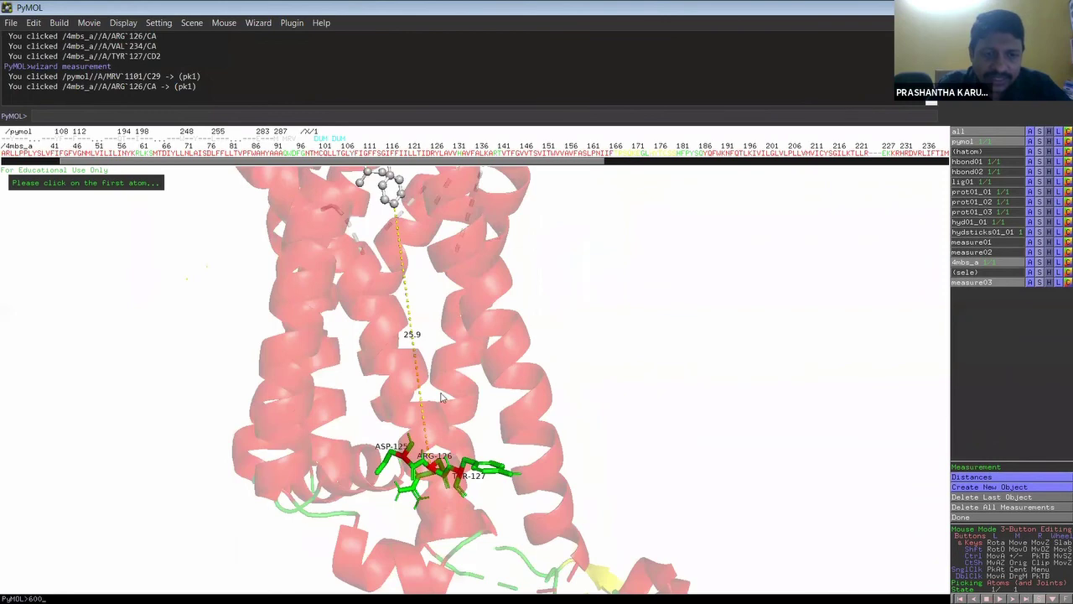
right_click_drag(426, 400, 346, 424)
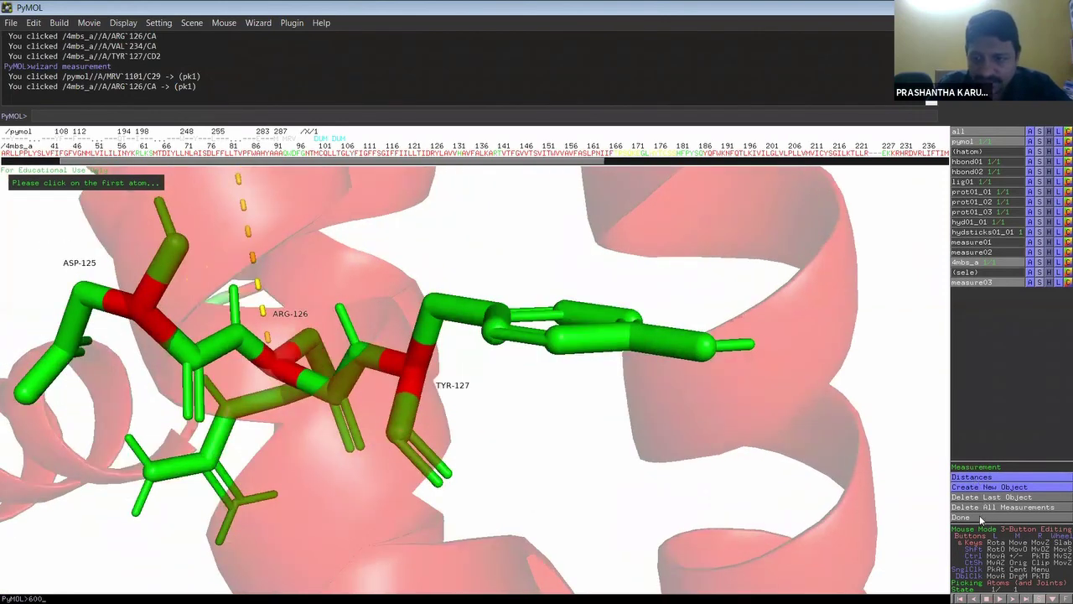
Step: Measure the 114.5° angle across TYR-127's CA, CB and CG atoms
left_click(977, 476)
left_click(962, 508)
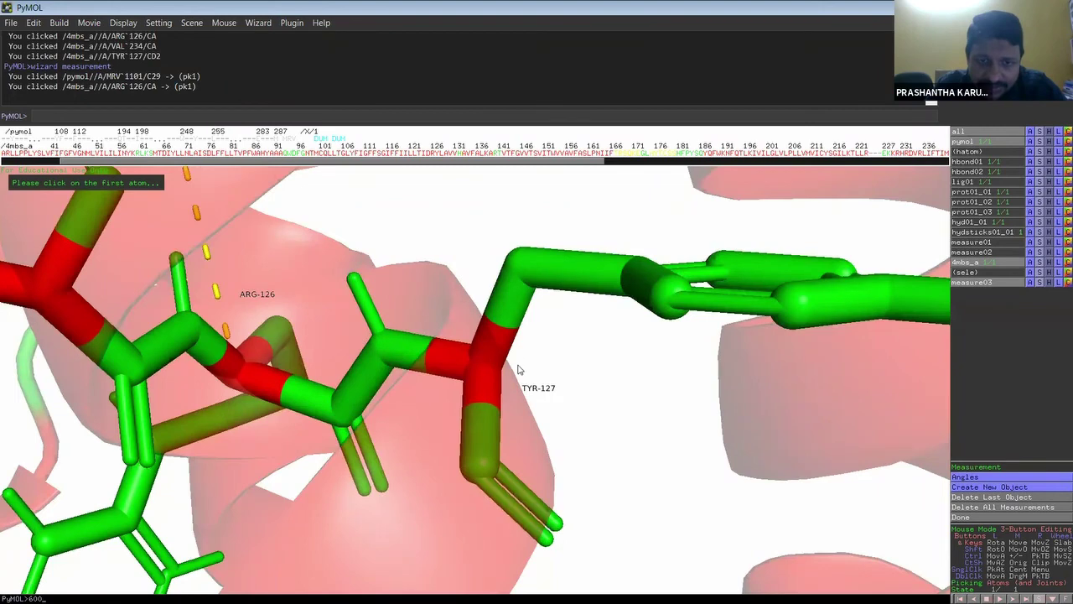
middle_click_drag(505, 370, 407, 371)
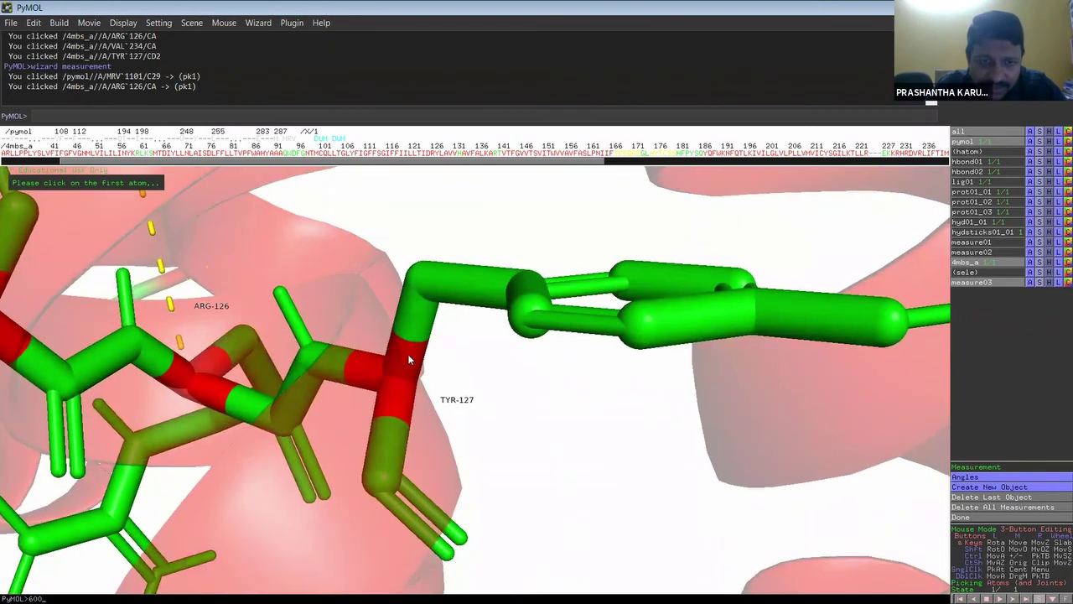
left_click(420, 290)
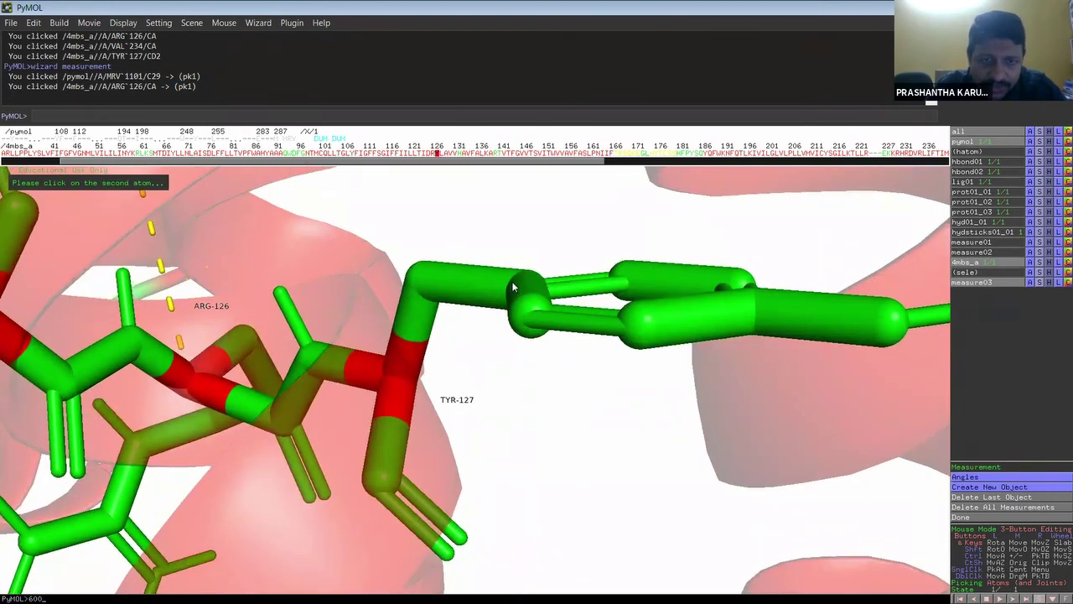
left_click(436, 335)
left_click(472, 328)
left_click(429, 418)
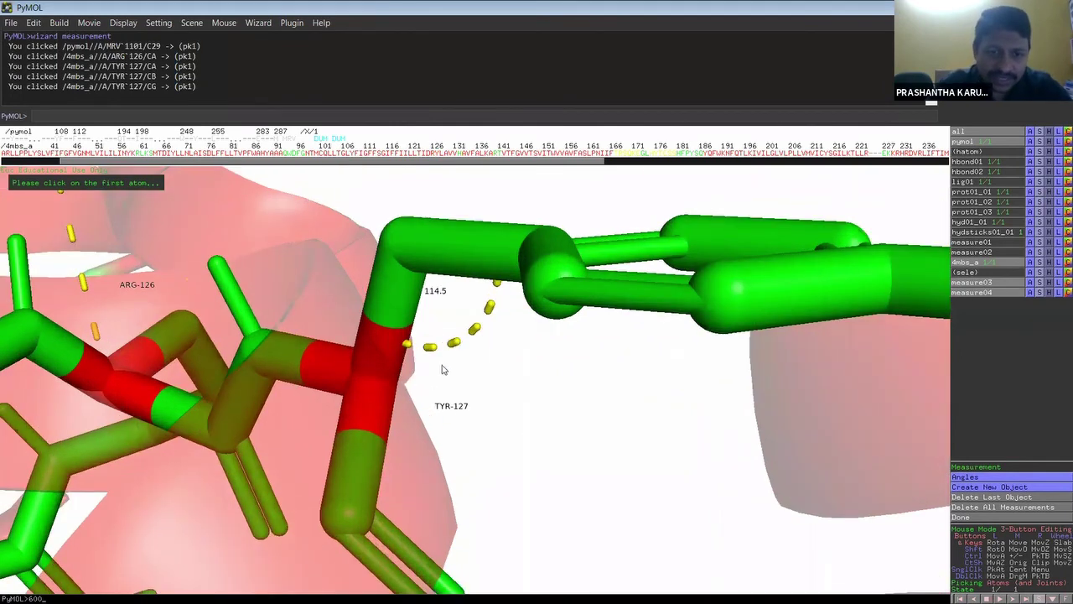
Step: Delete the angle and all distance measurements, then zoom out to the upright bundle
left_click_drag(491, 371, 509, 335)
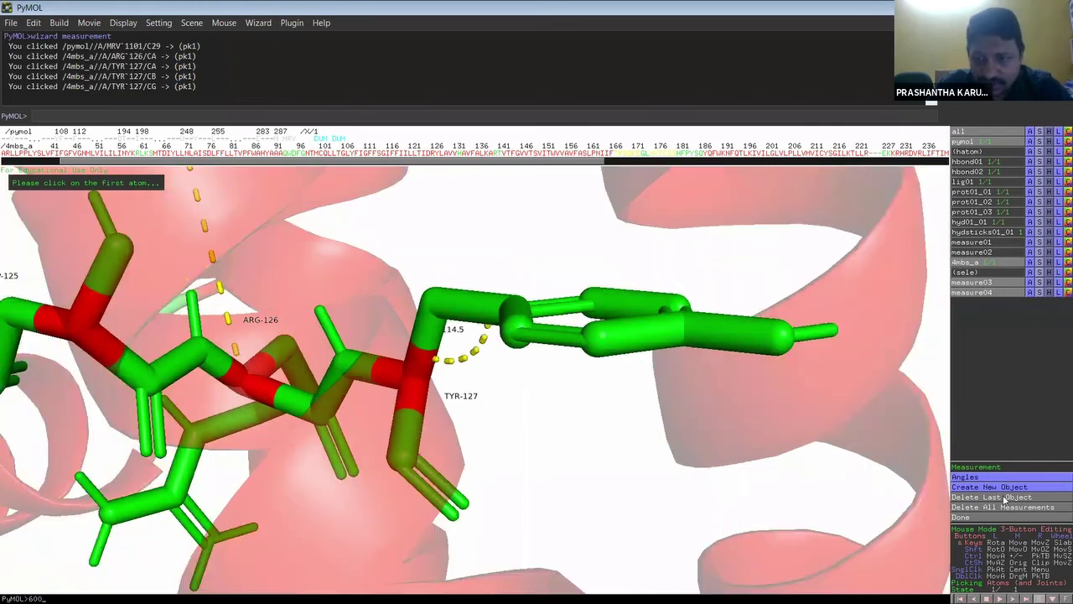
left_click(1007, 500)
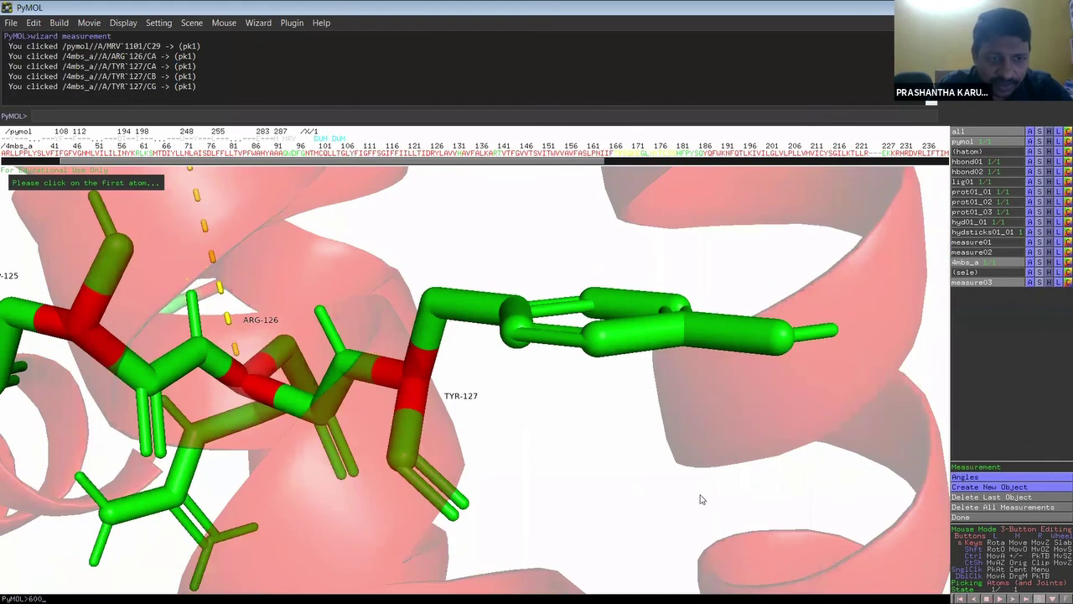
left_click(992, 508)
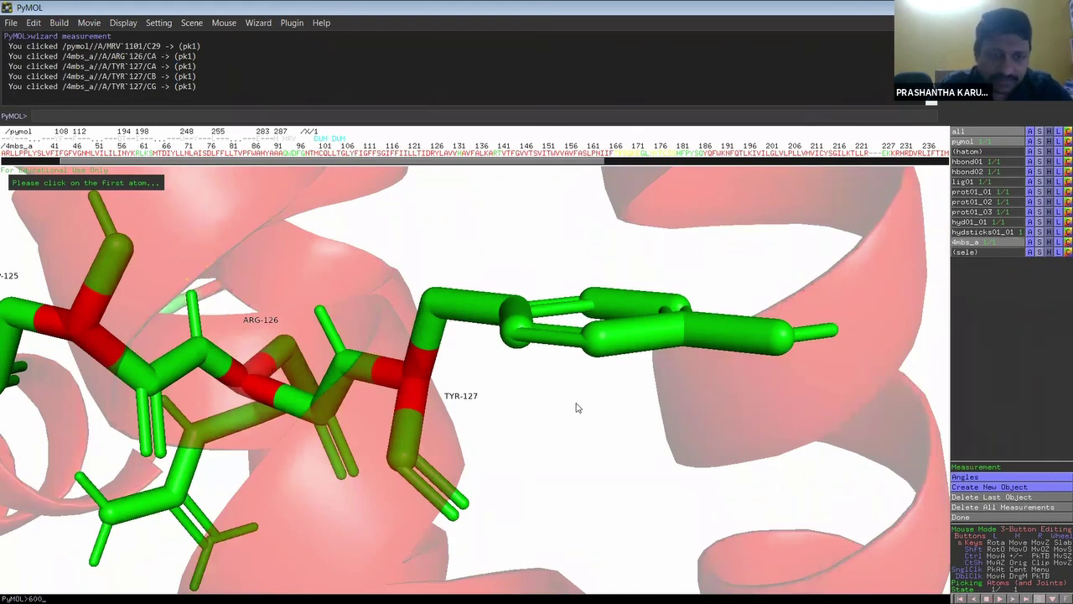
right_click_drag(510, 313, 642, 416)
right_click_drag(520, 313, 532, 431)
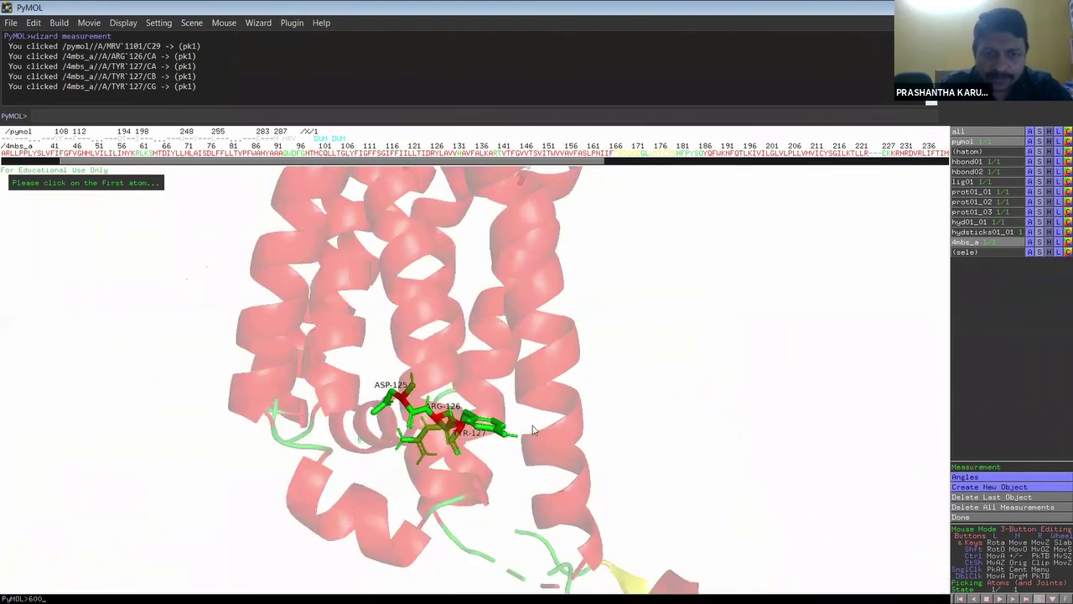
left_click_drag(533, 430, 374, 390)
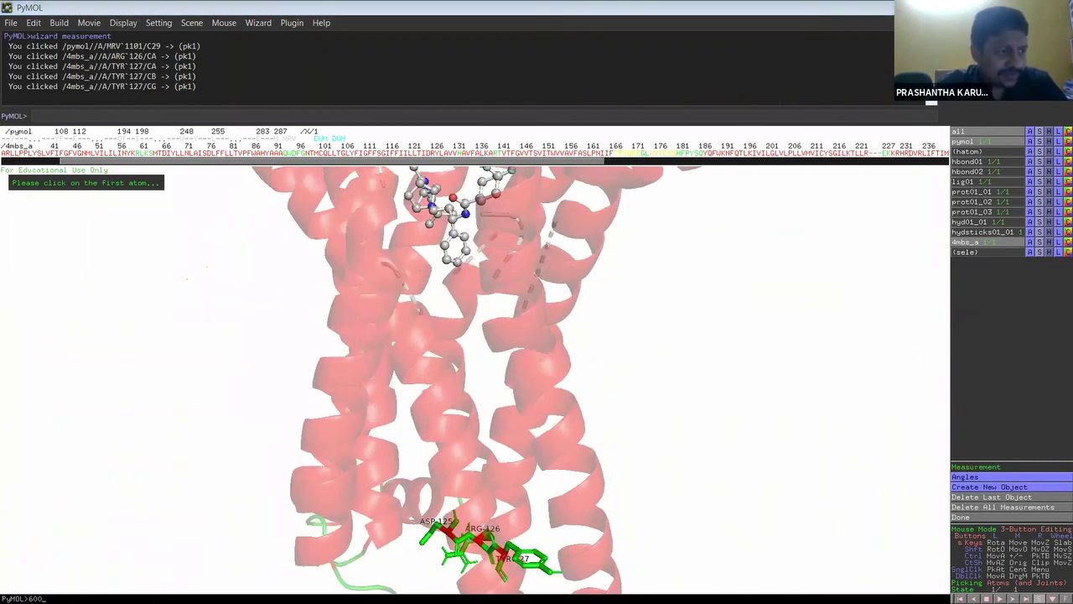
Step: Deselect the slide picture, then show the Docking folder as large icons and pick 4mbs_mrv_docked_complex_1_600_with_protein.png
key("alt+Tab")
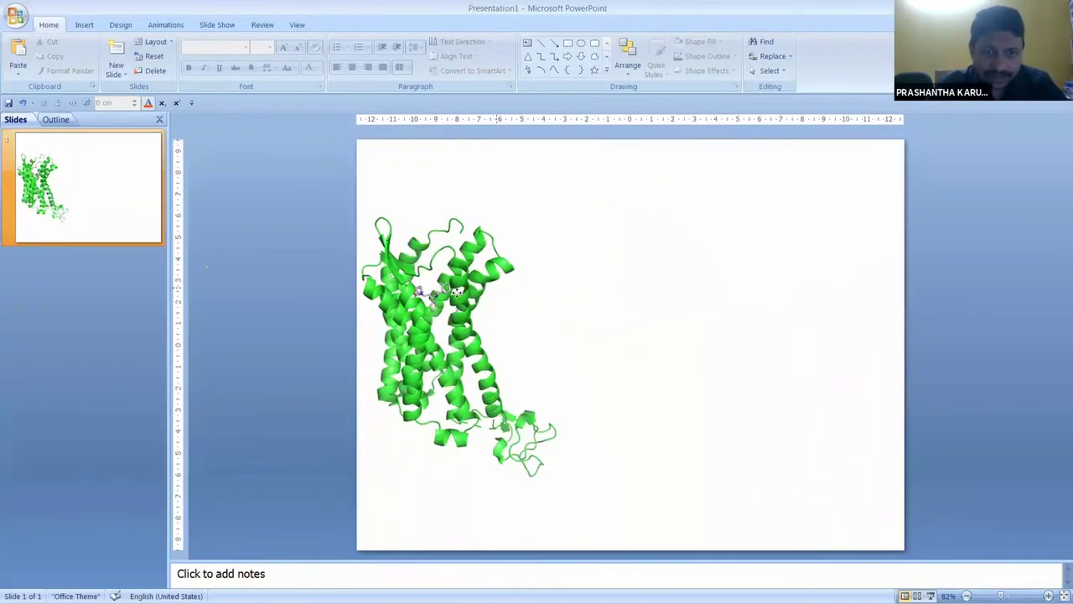
left_click(297, 261)
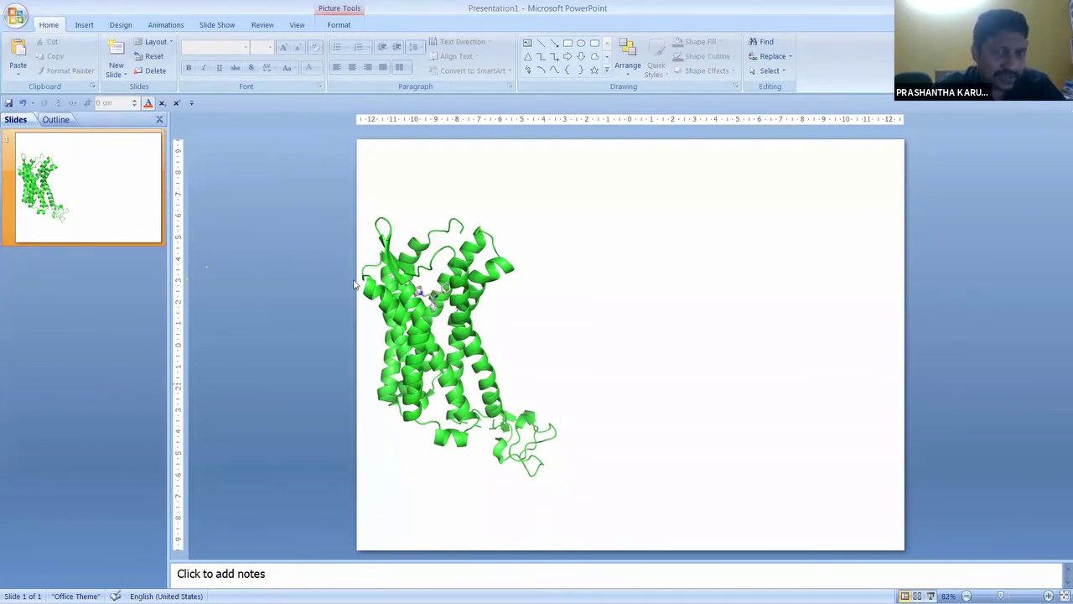
key("alt+Tab")
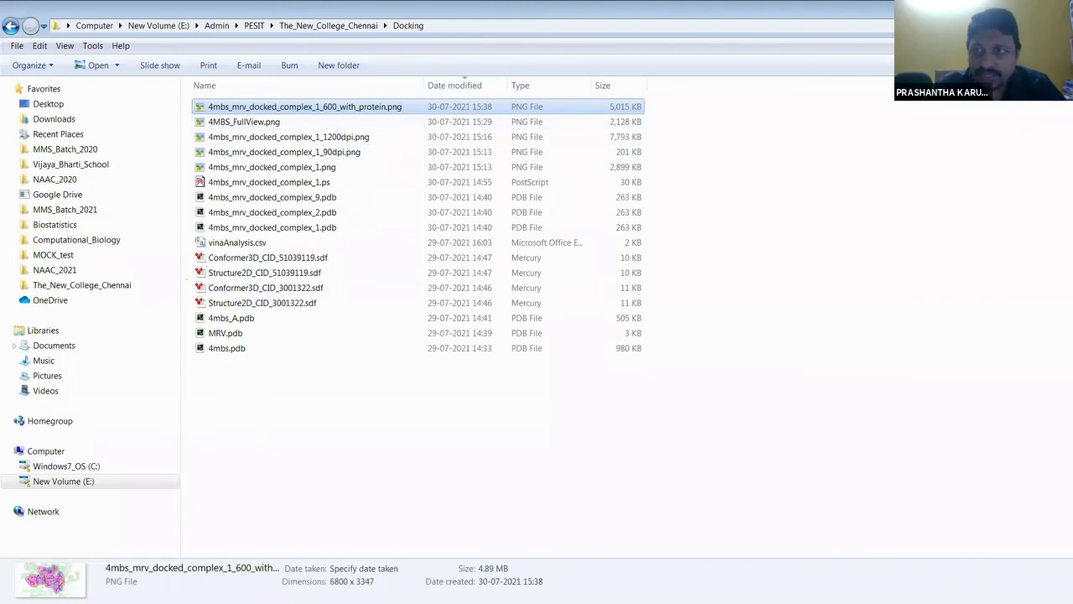
left_click(1006, 64)
left_click(972, 84)
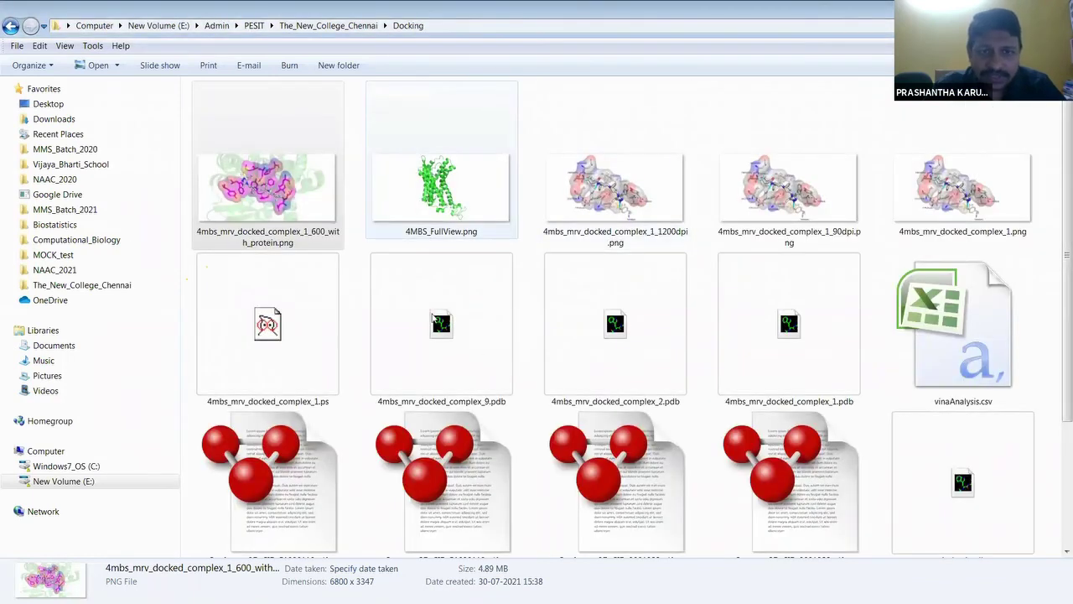
key("Right")
left_click(281, 197)
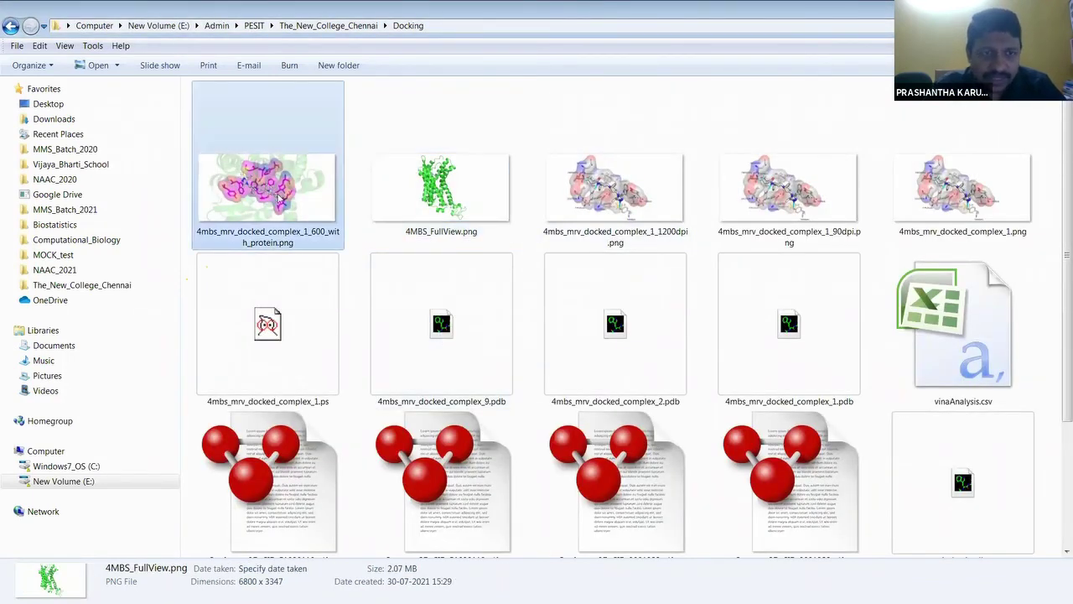
double_click(279, 193)
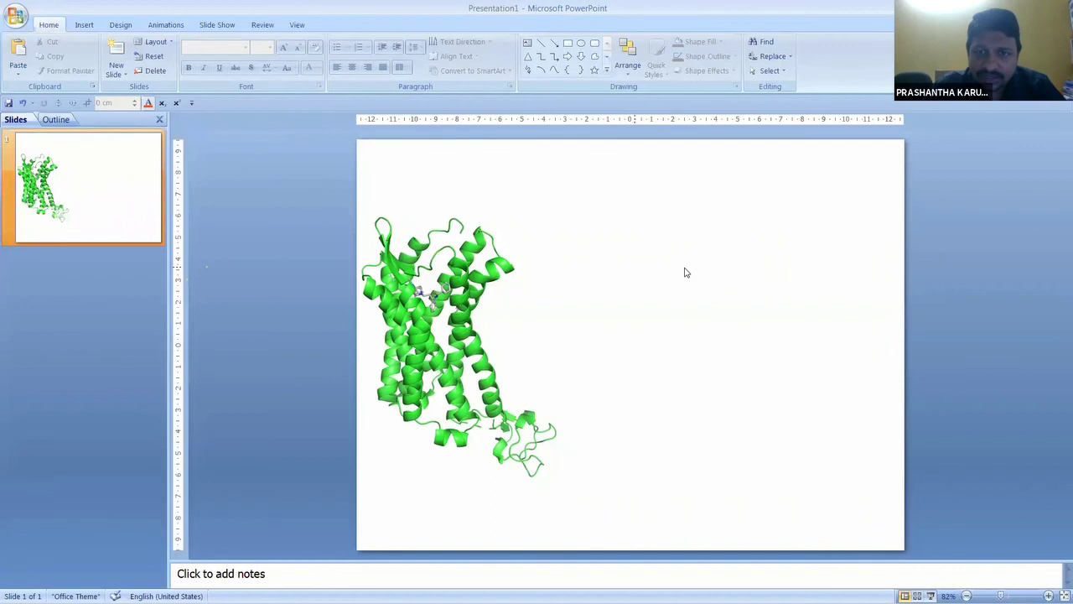
Step: Paste the pocket close-up image and place it, slightly shrunk, at the slide's top right
right_click(685, 270)
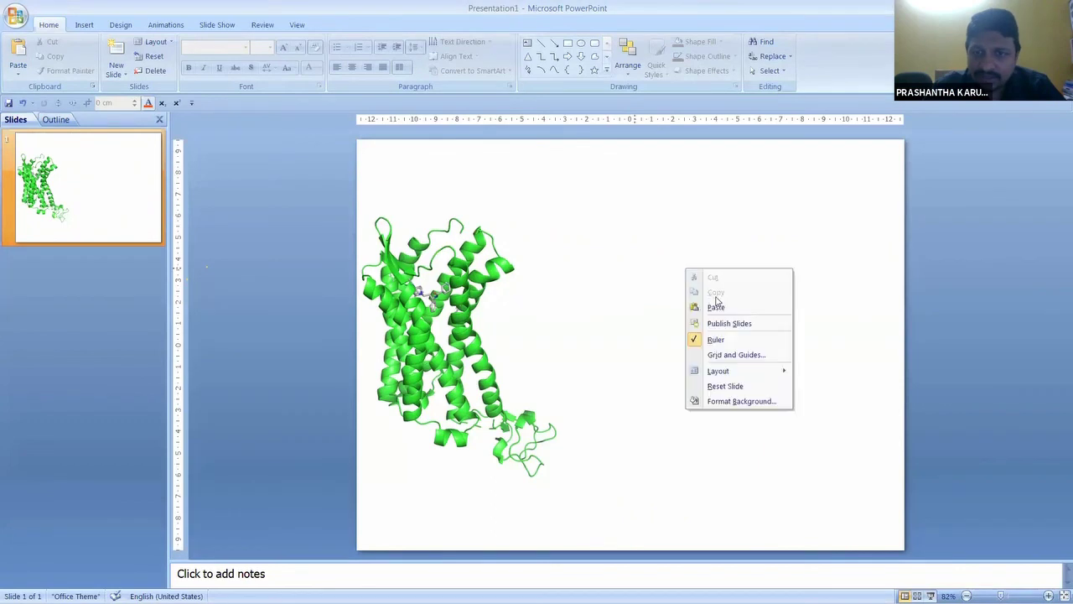
left_click(717, 306)
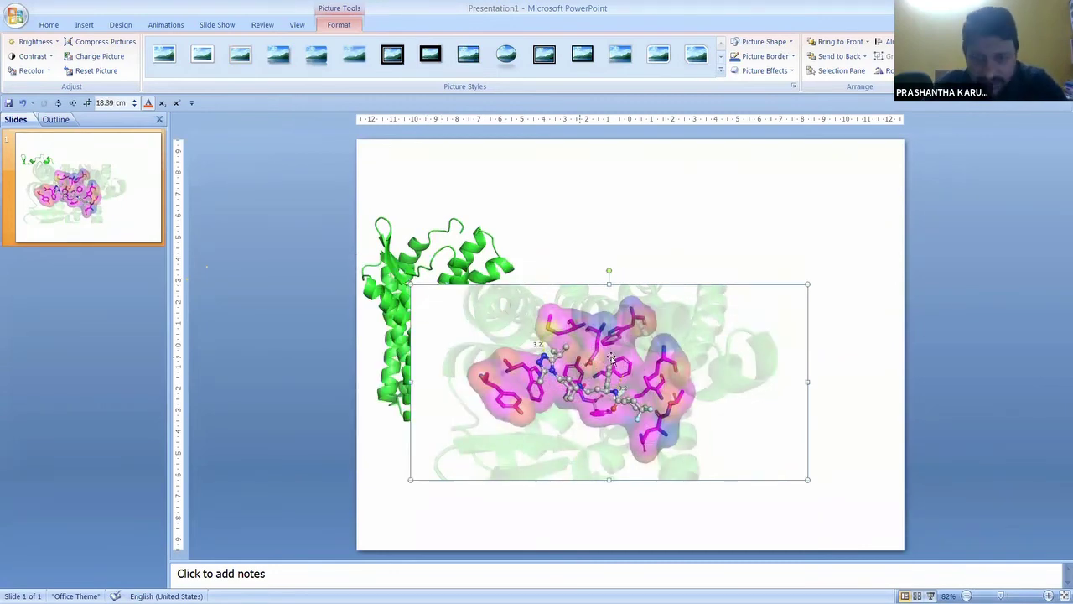
left_click_drag(481, 407, 578, 262)
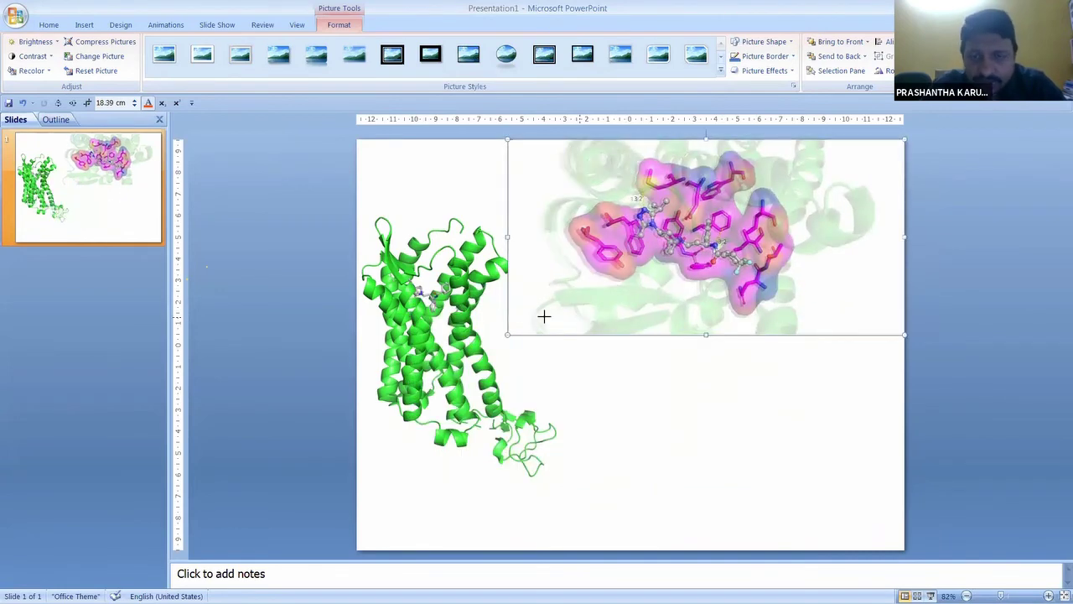
left_click_drag(544, 316, 545, 318)
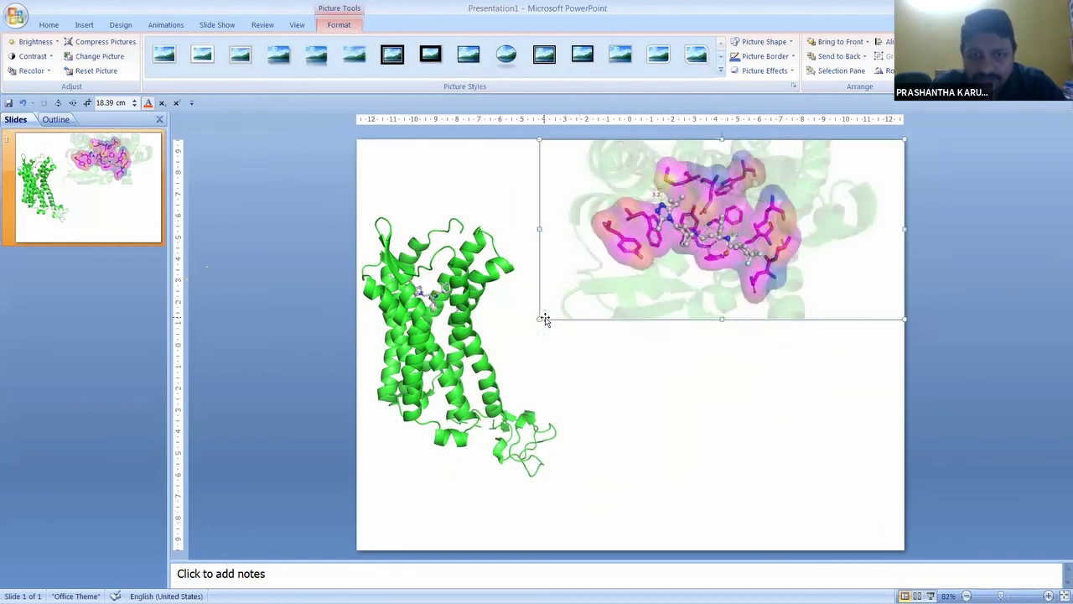
left_click(683, 386)
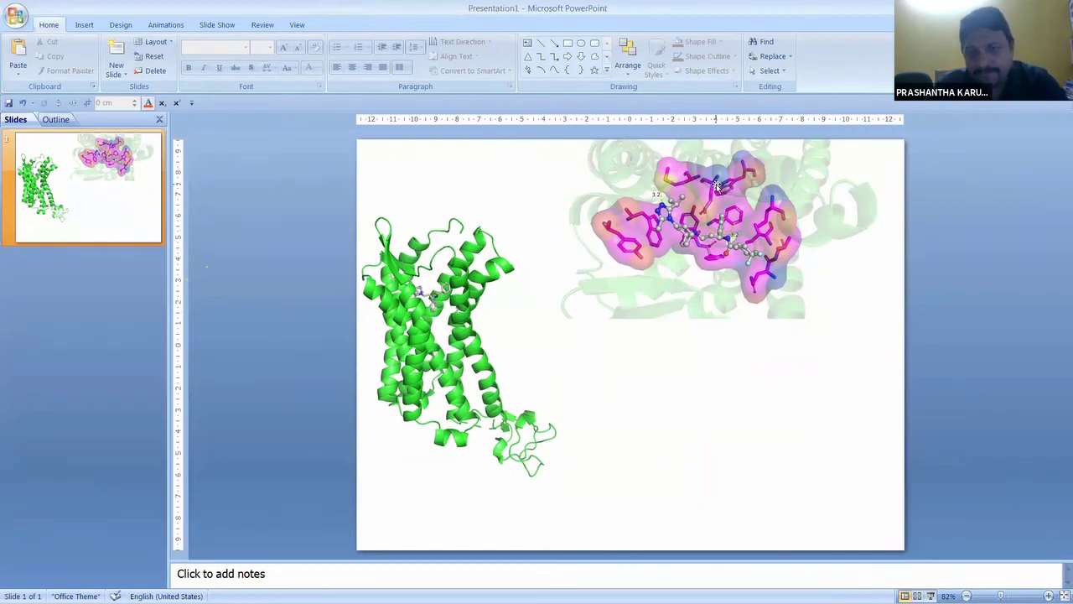
left_click(672, 233)
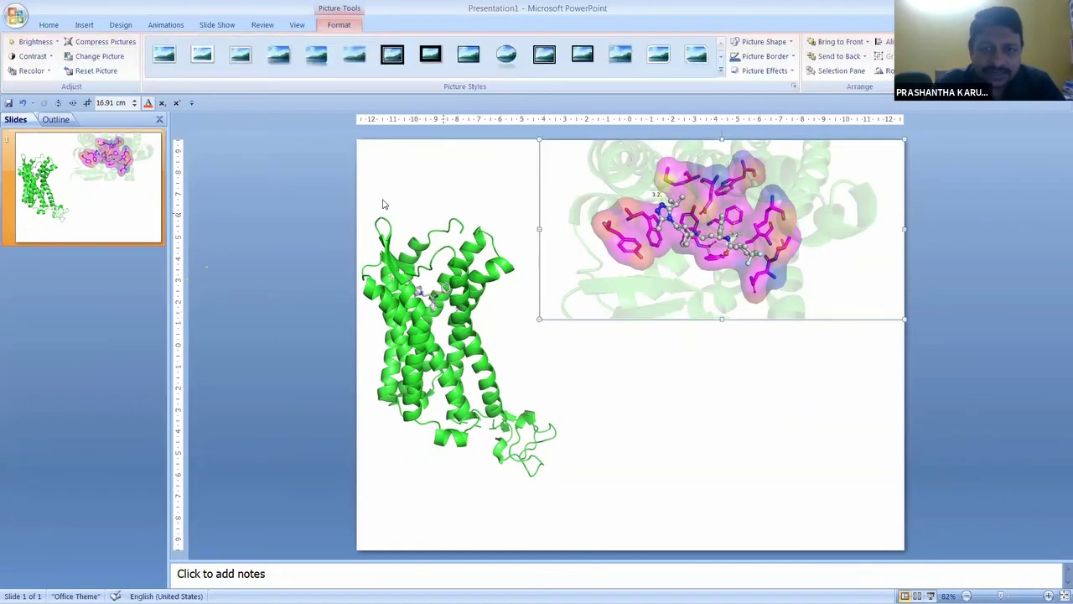
left_click(294, 174)
left_click(84, 25)
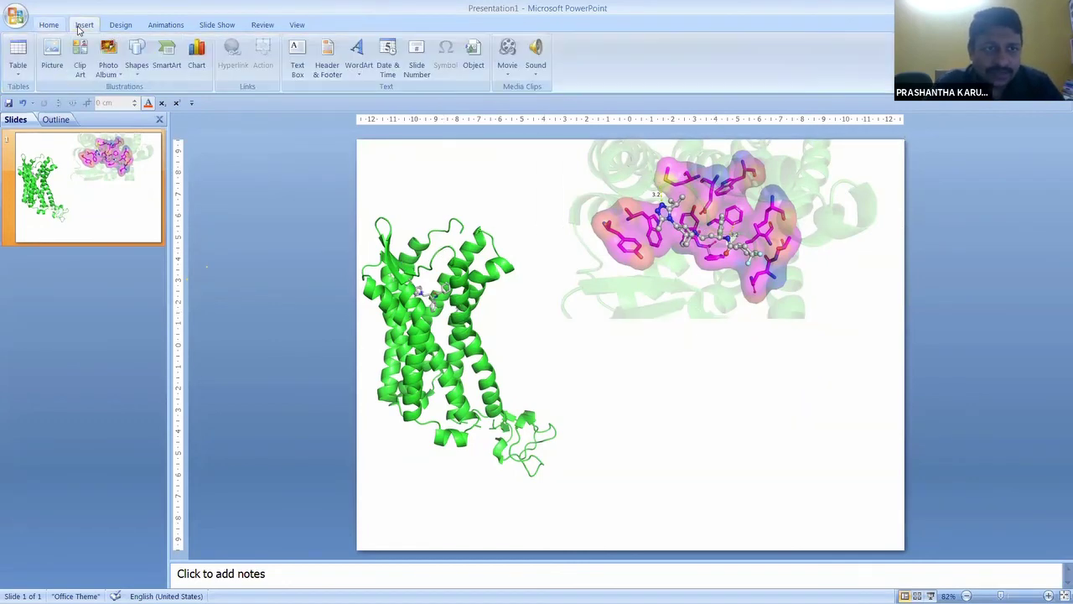
Step: Draw an oval over the receptor's ligand binding site
left_click(137, 58)
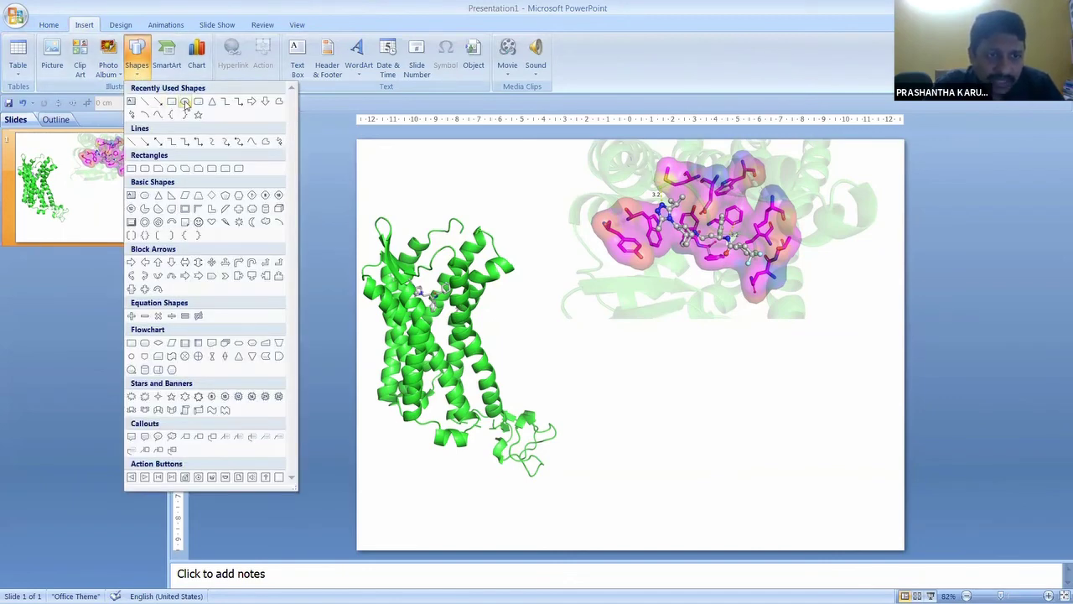
left_click(185, 102)
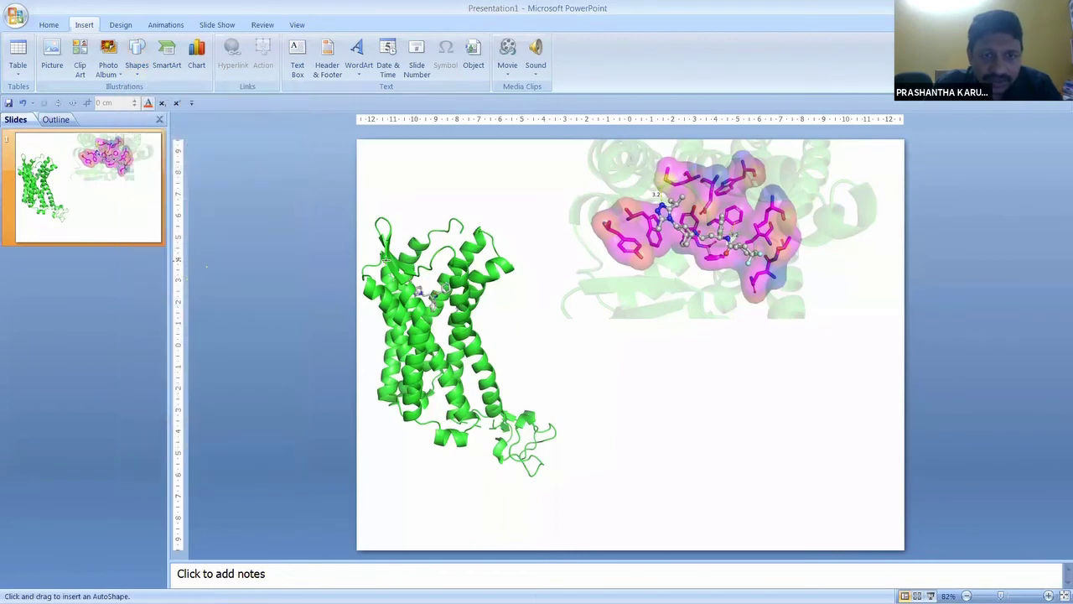
left_click_drag(375, 258, 476, 333)
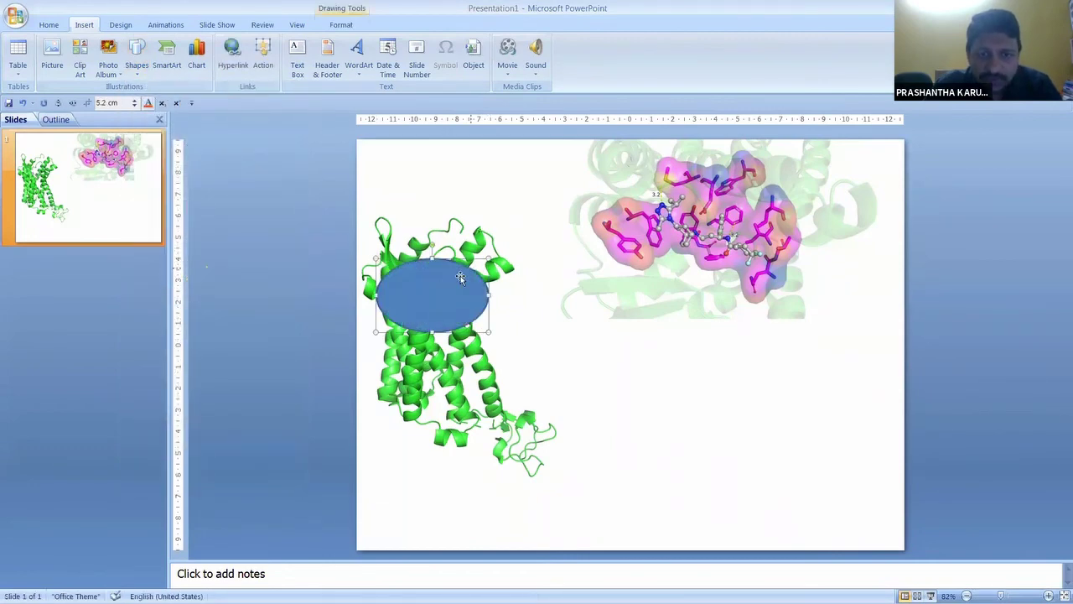
Step: Give the oval no fill and a black 4½ pt outline
left_click(341, 24)
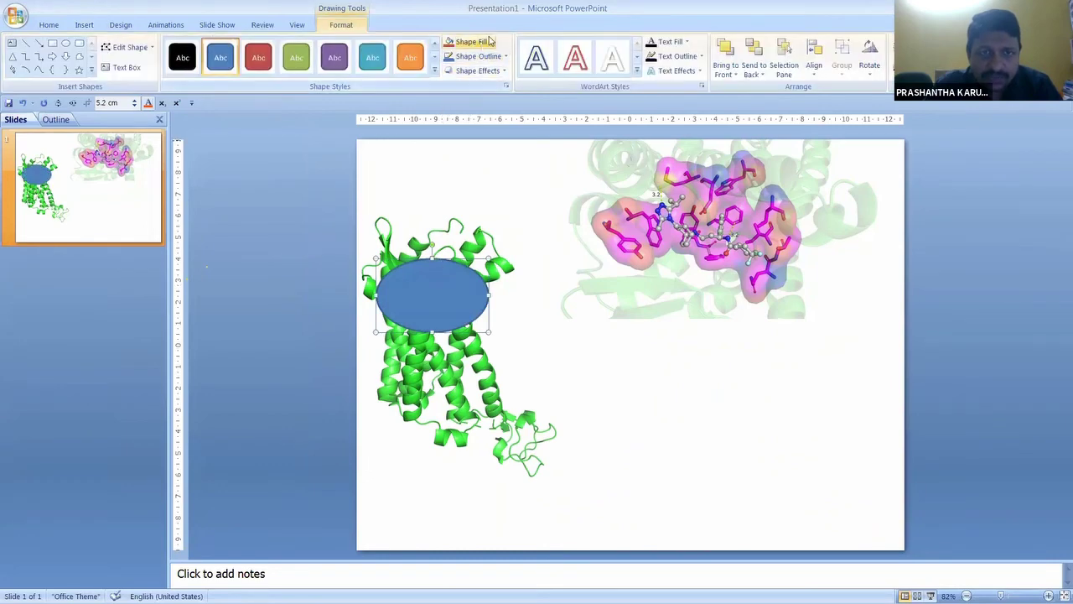
left_click(471, 41)
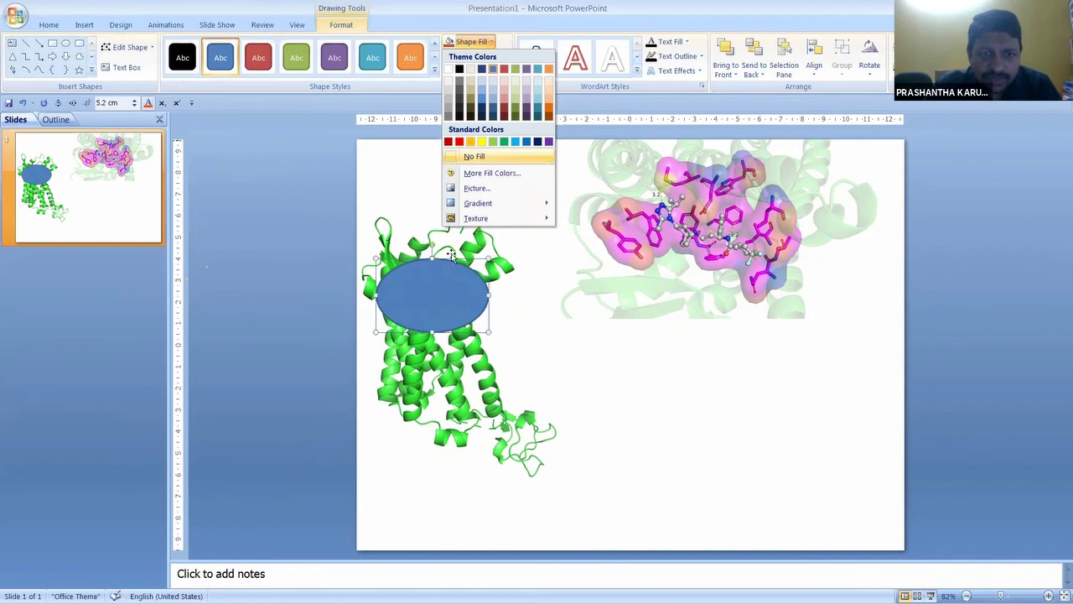
left_click(471, 156)
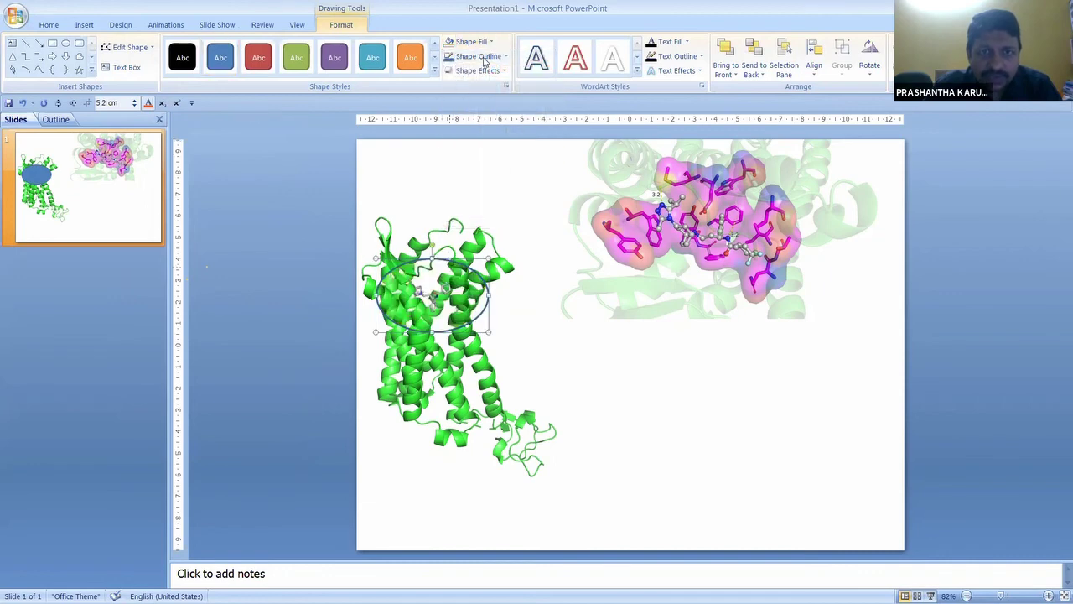
left_click(474, 56)
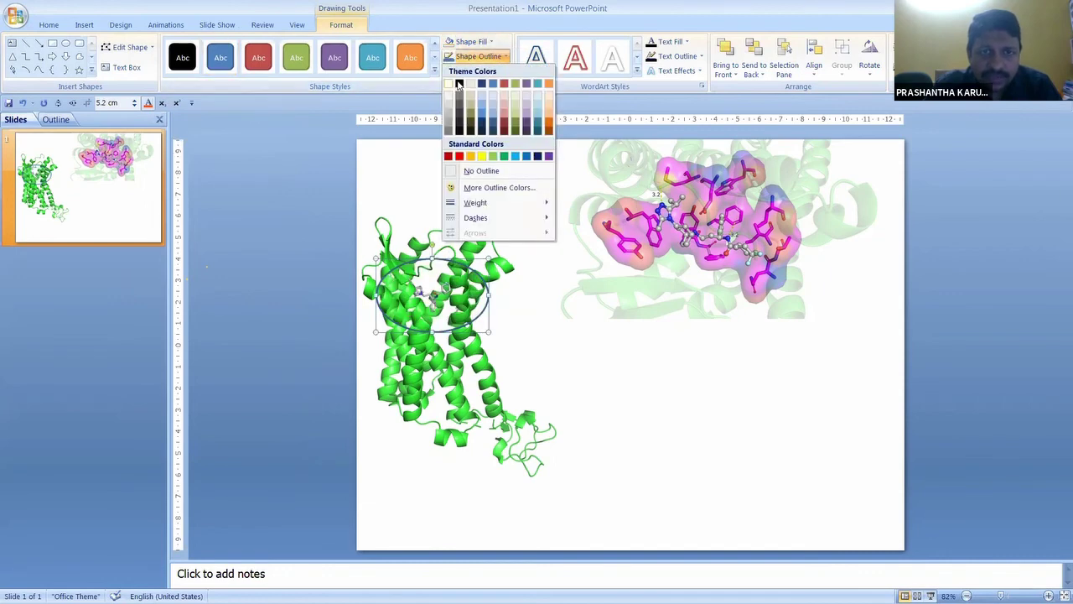
left_click(459, 85)
left_click(482, 62)
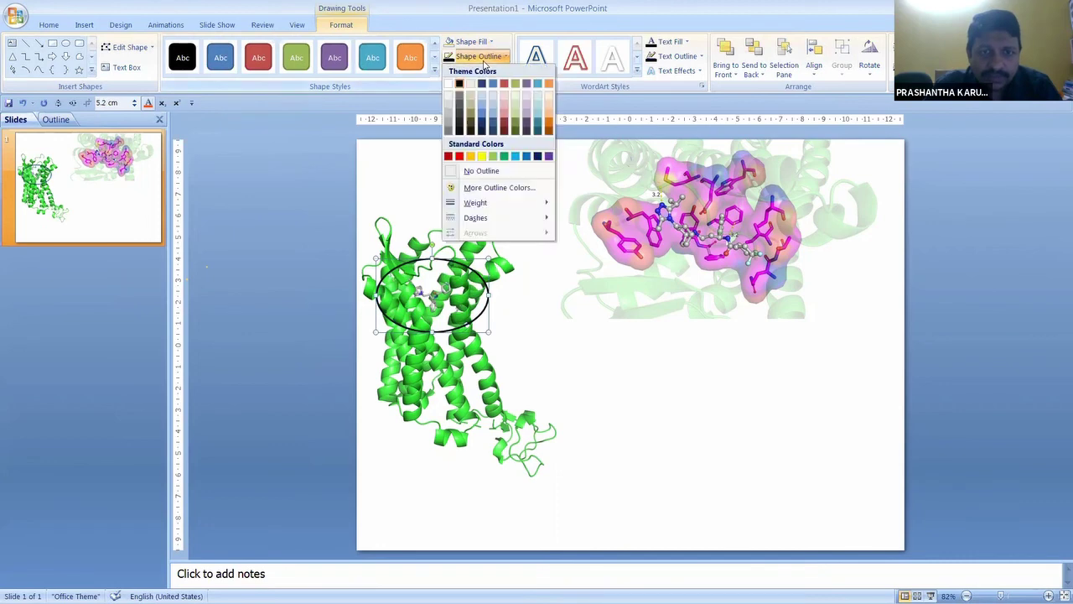
mouse_move(499, 204)
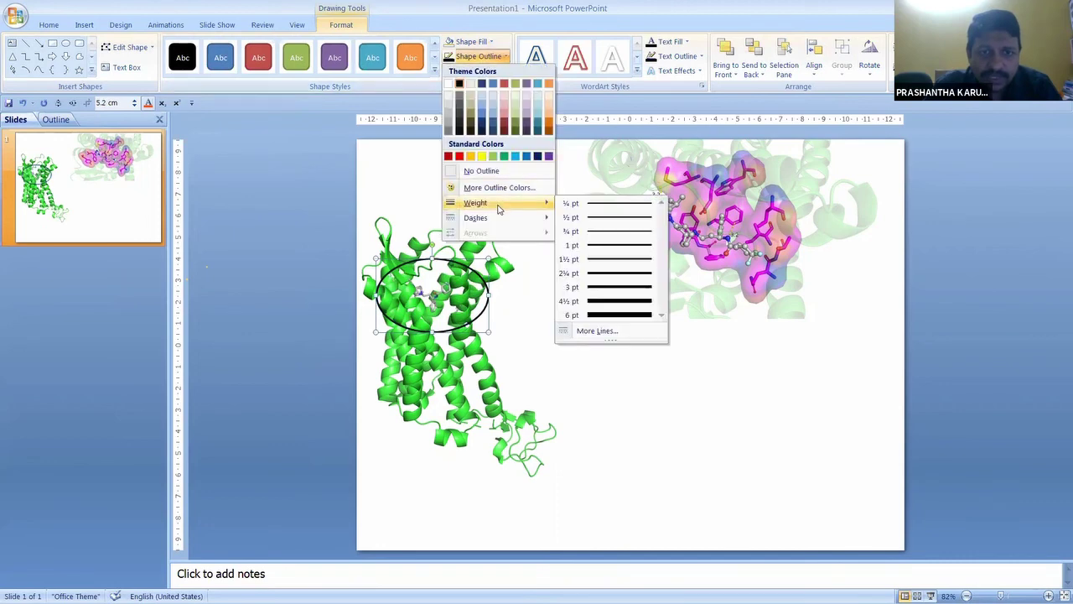
left_click(602, 302)
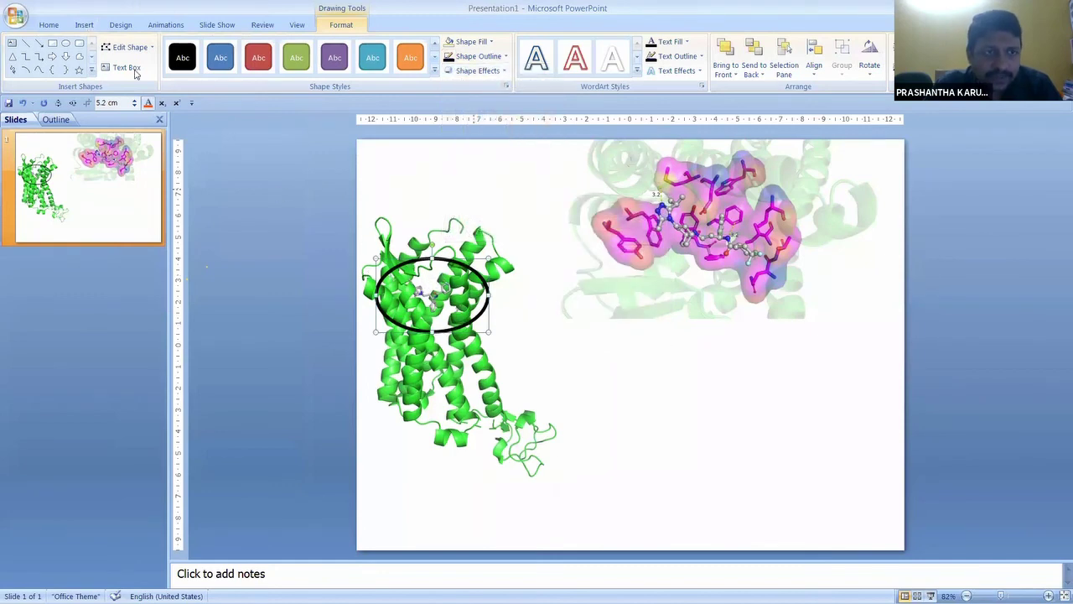
key("Escape")
Step: Draw an arrow from the binding-site oval to the close-up and give it a thicker line
key("alt+n")
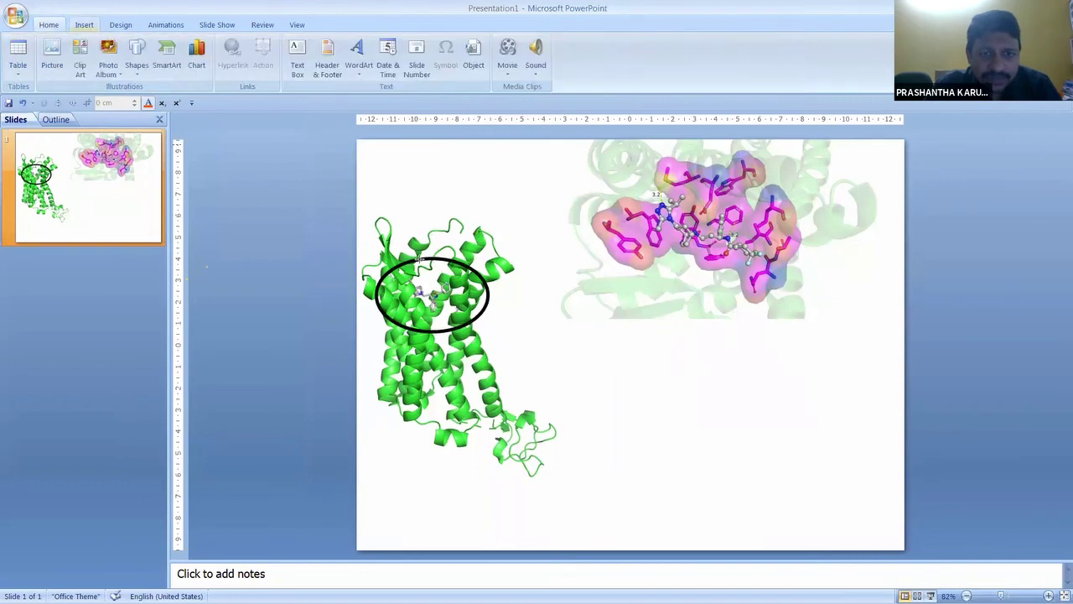
key("s")
key("h")
key("Return")
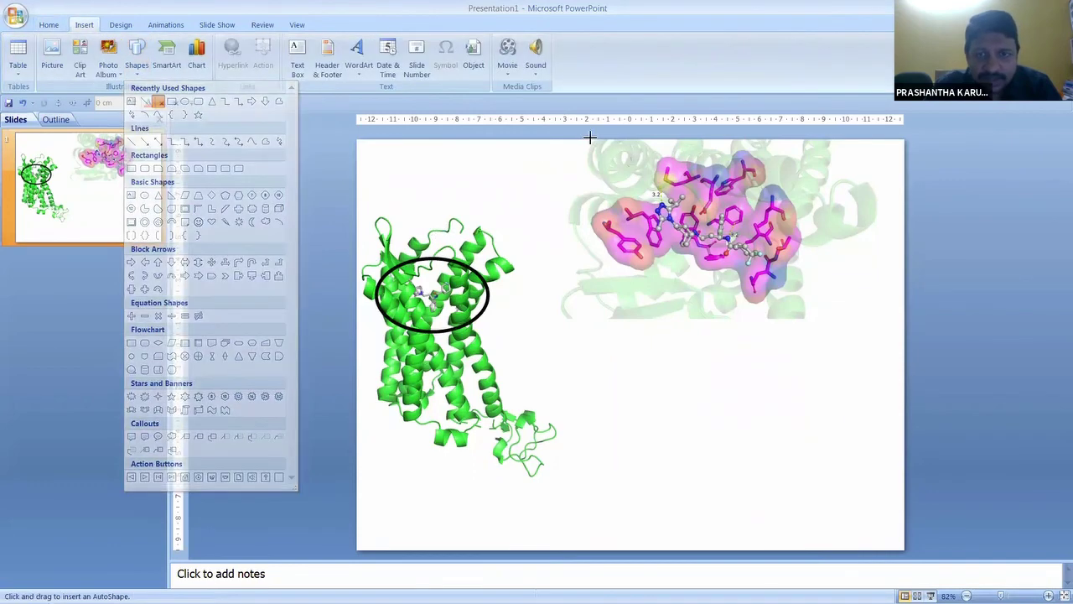
left_click_drag(590, 136, 436, 260)
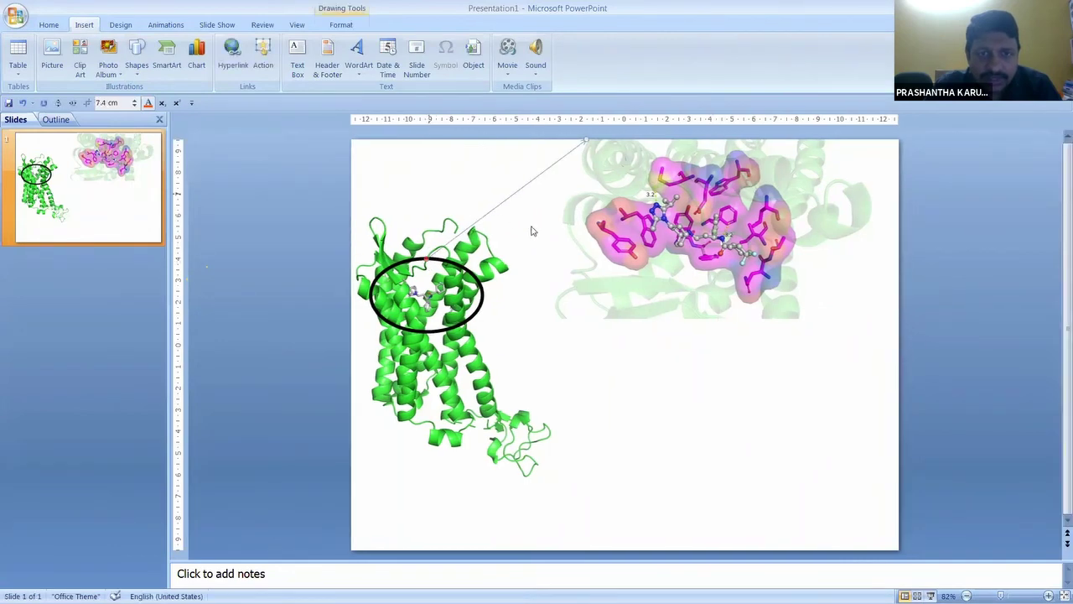
left_click(506, 57)
mouse_move(503, 202)
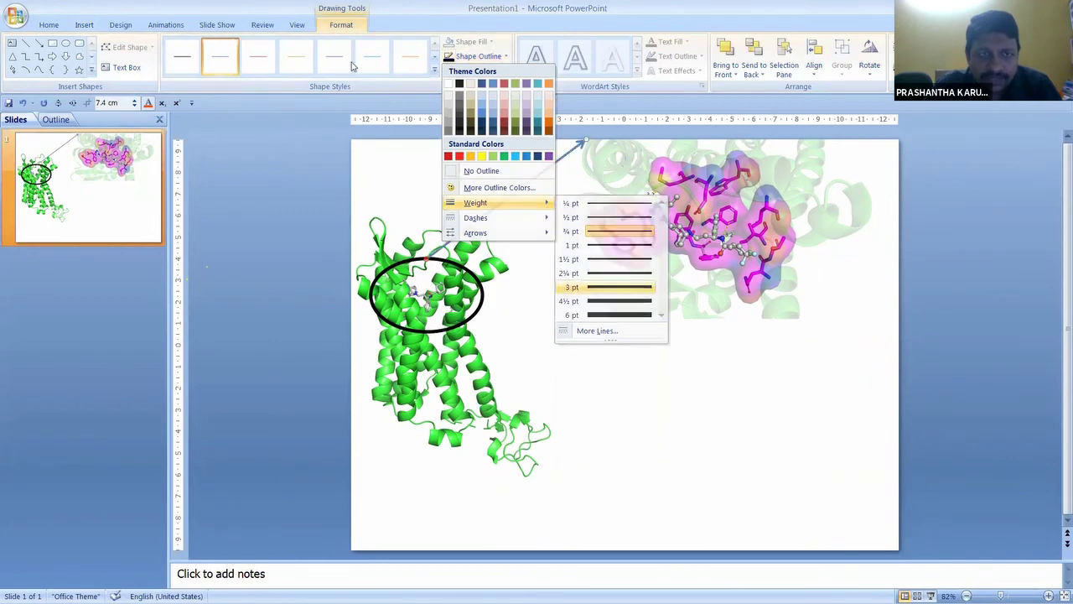
left_click(147, 102)
Step: Draw a lower arrow to the close-up's bottom in black 2¼ pt, then check the PDF reference
left_click(147, 102)
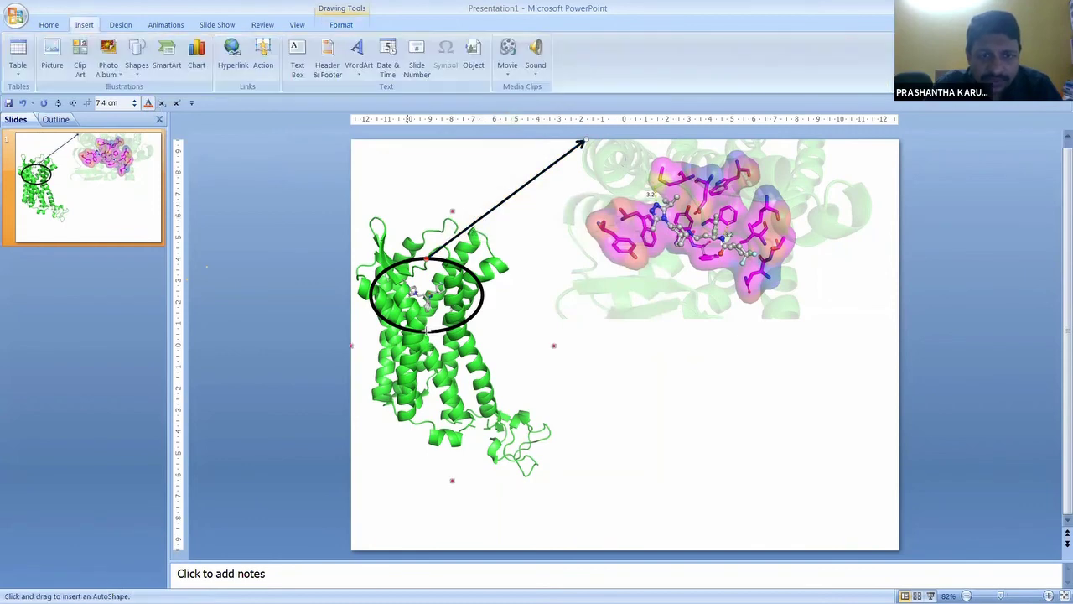
left_click_drag(424, 331, 671, 368)
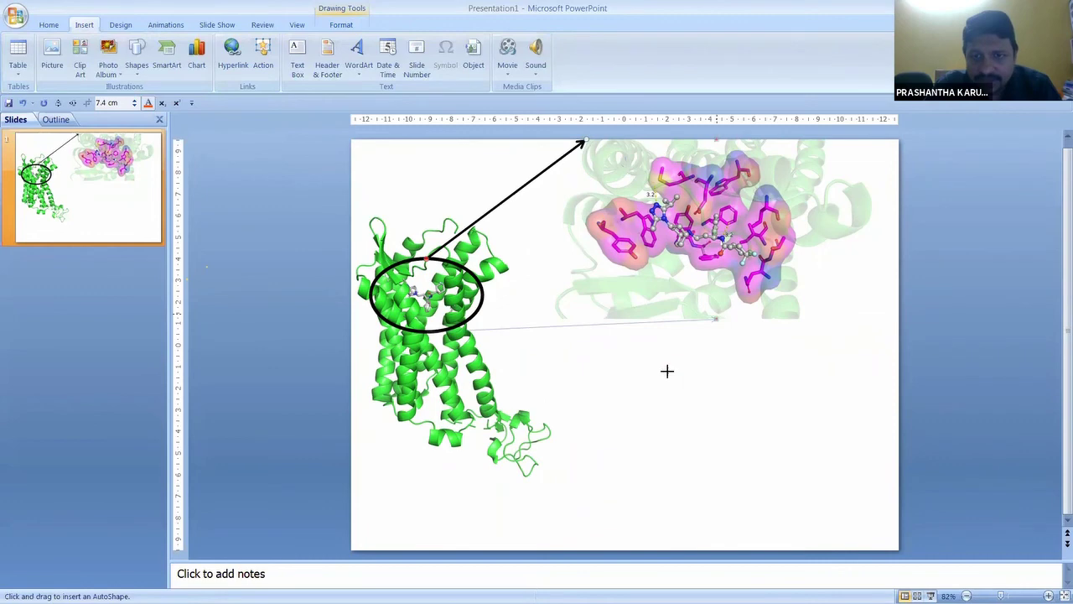
double_click(549, 327)
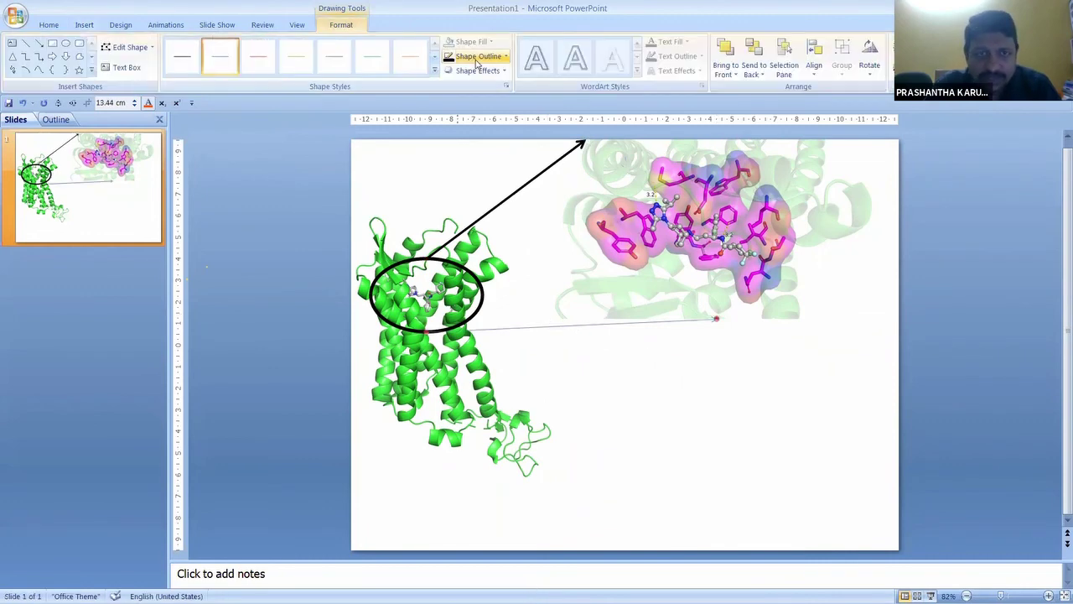
left_click(478, 56)
mouse_move(475, 202)
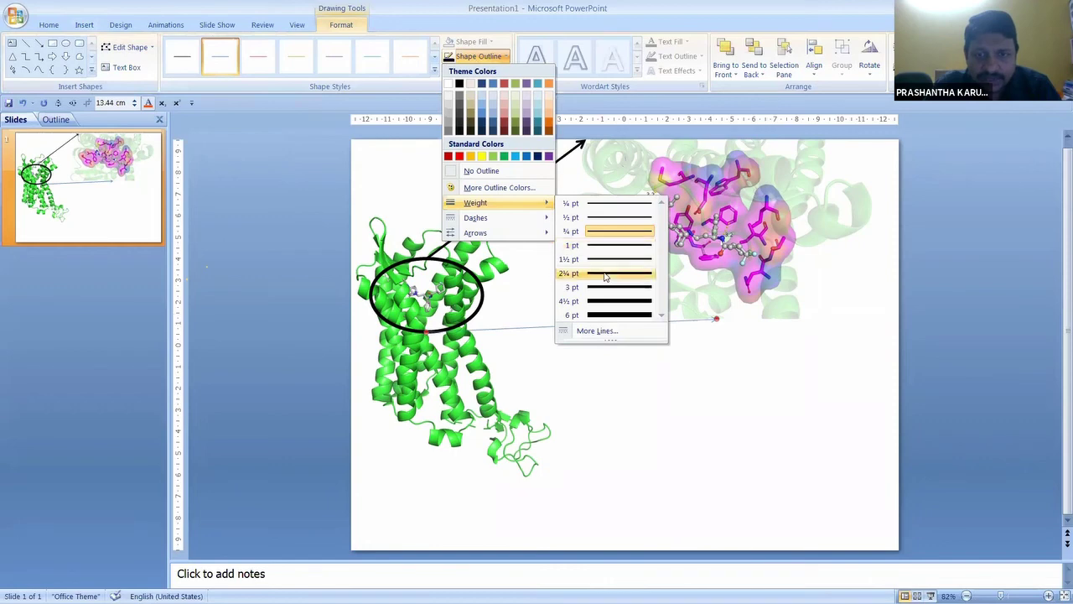
left_click(436, 75)
left_click(451, 60)
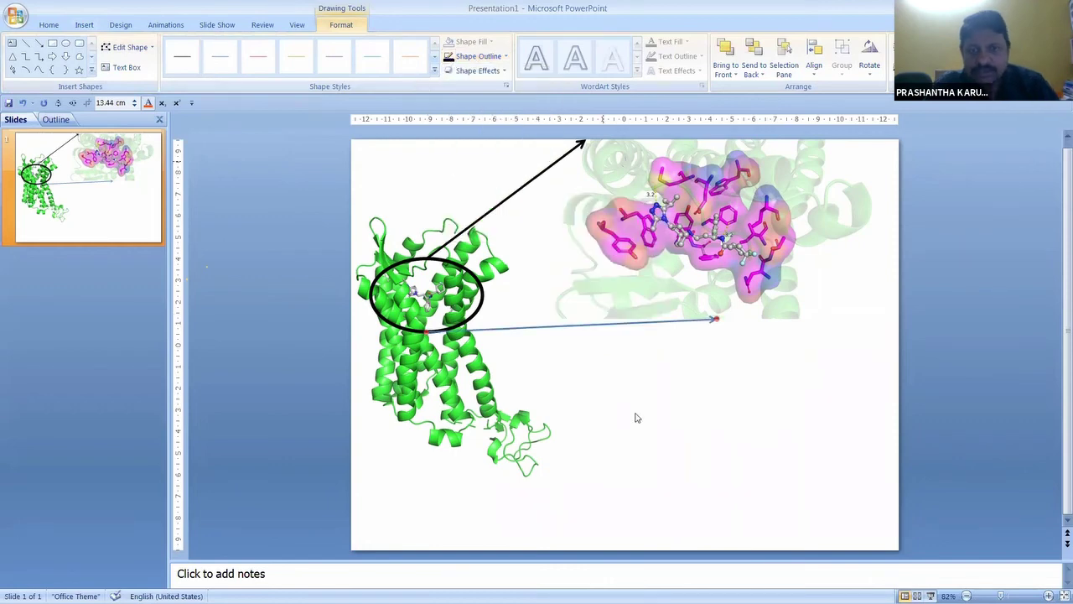
left_click(690, 399)
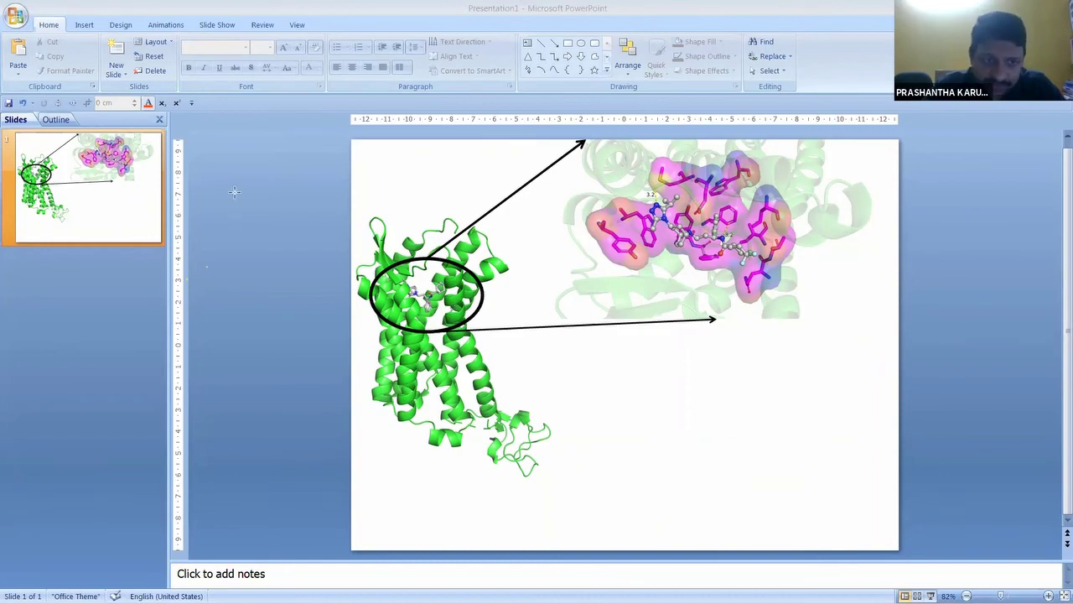
key("alt+Tab")
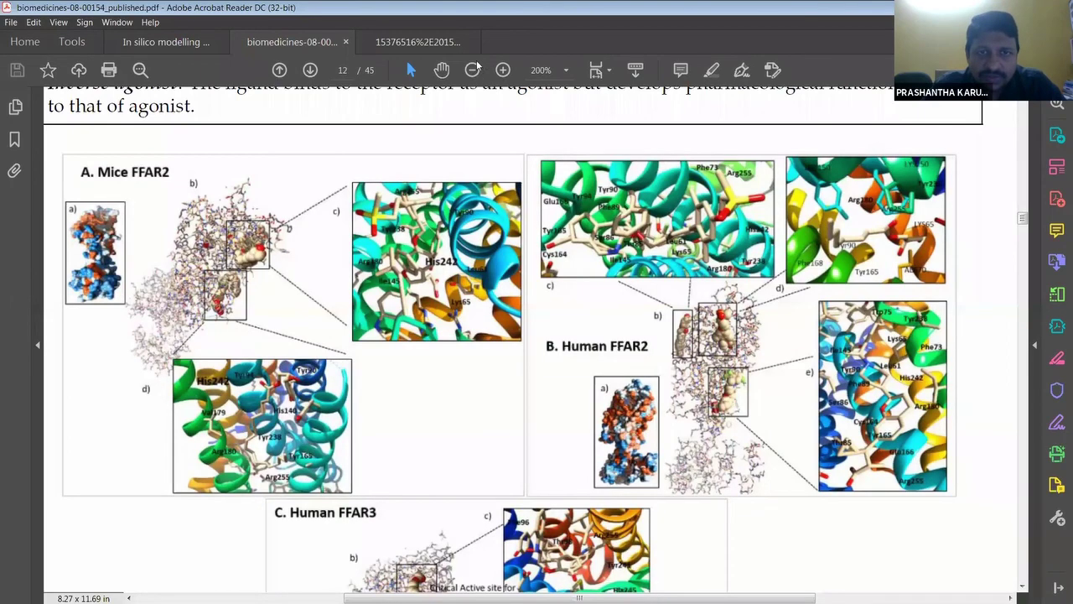
key("alt+Tab")
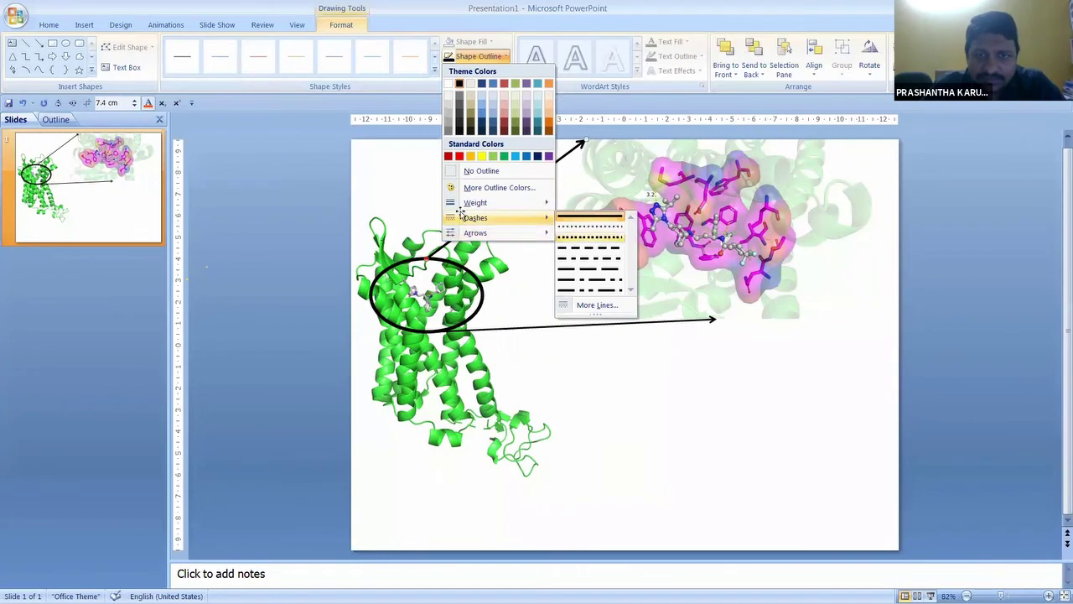
Step: Make the arrows to the pocket close-up dashed
left_click(590, 248)
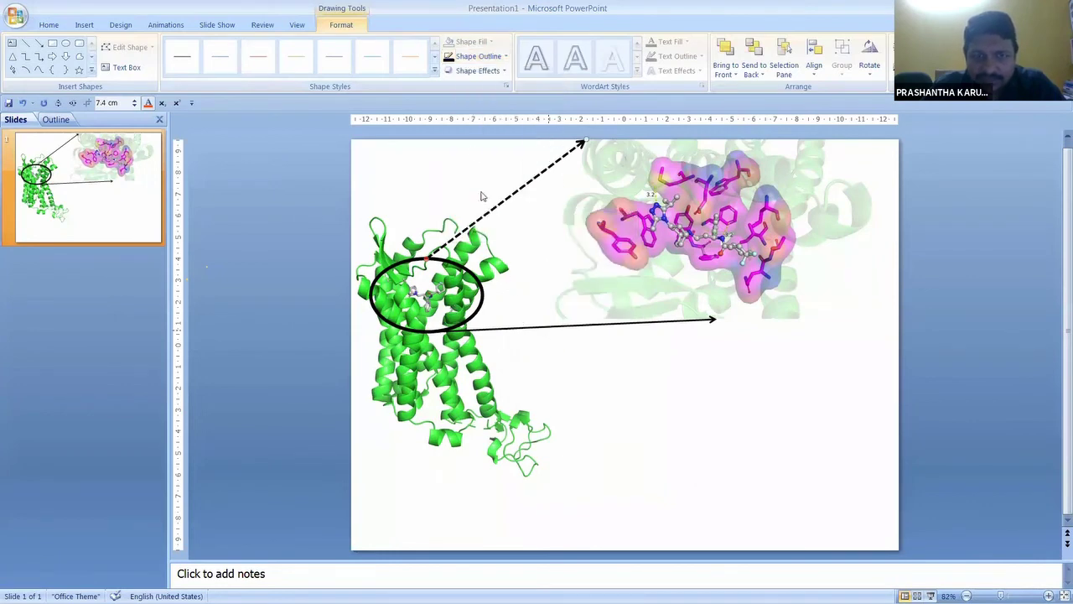
left_click(478, 56)
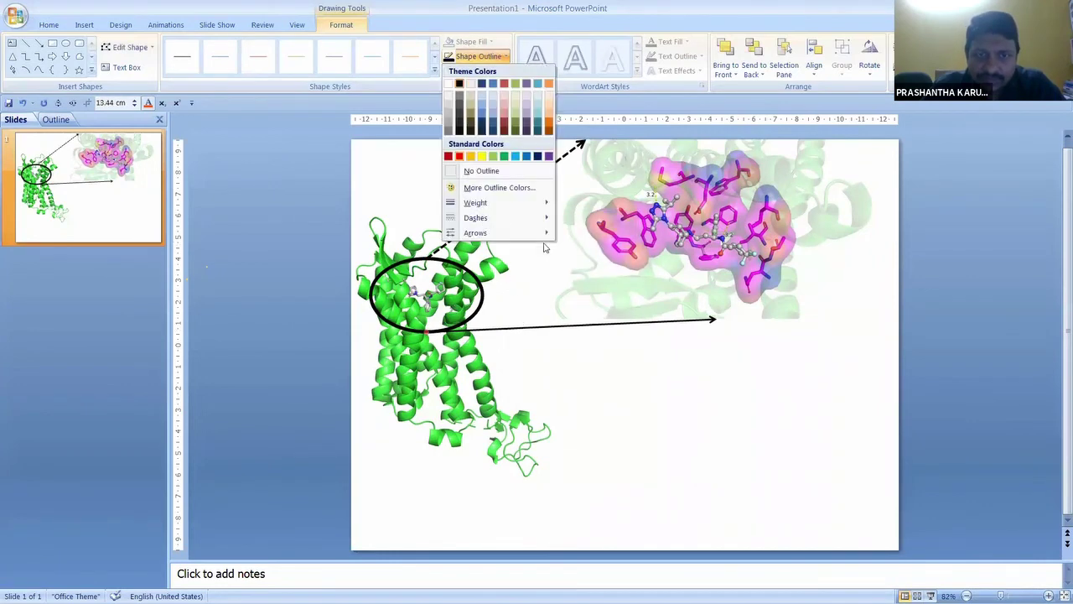
mouse_move(476, 218)
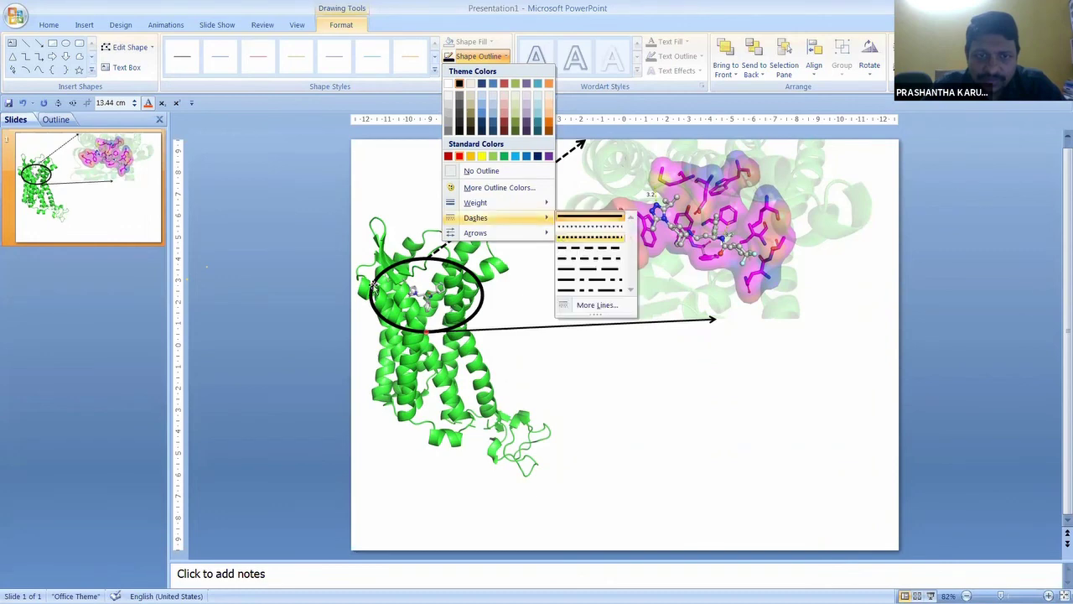
Step: Give the ellipse around the binding pocket a Round Dot outline
left_click(457, 264)
left_click(456, 262)
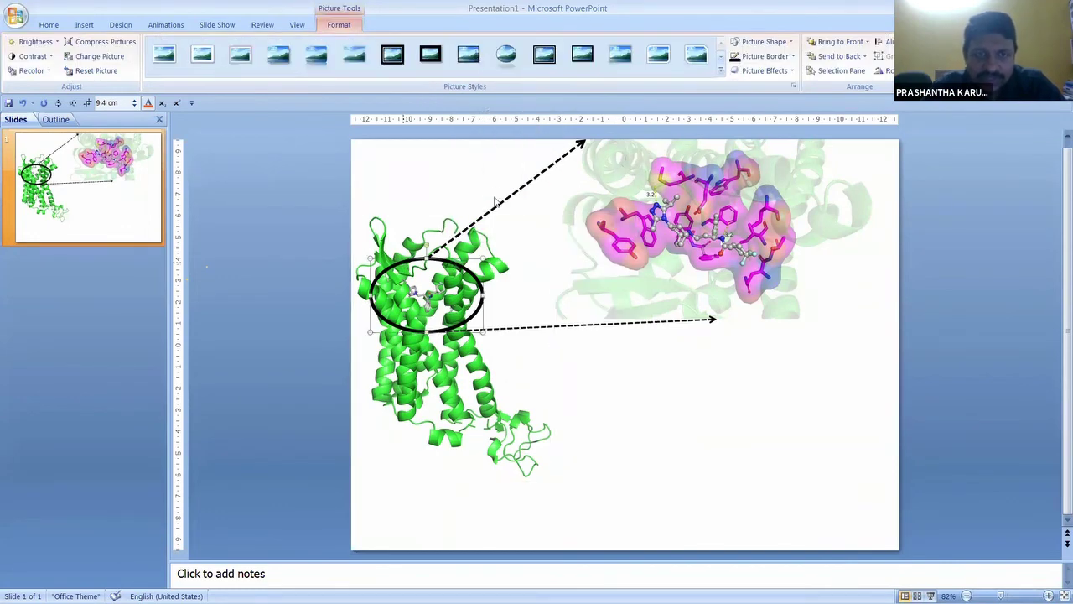
left_click(478, 56)
mouse_move(492, 218)
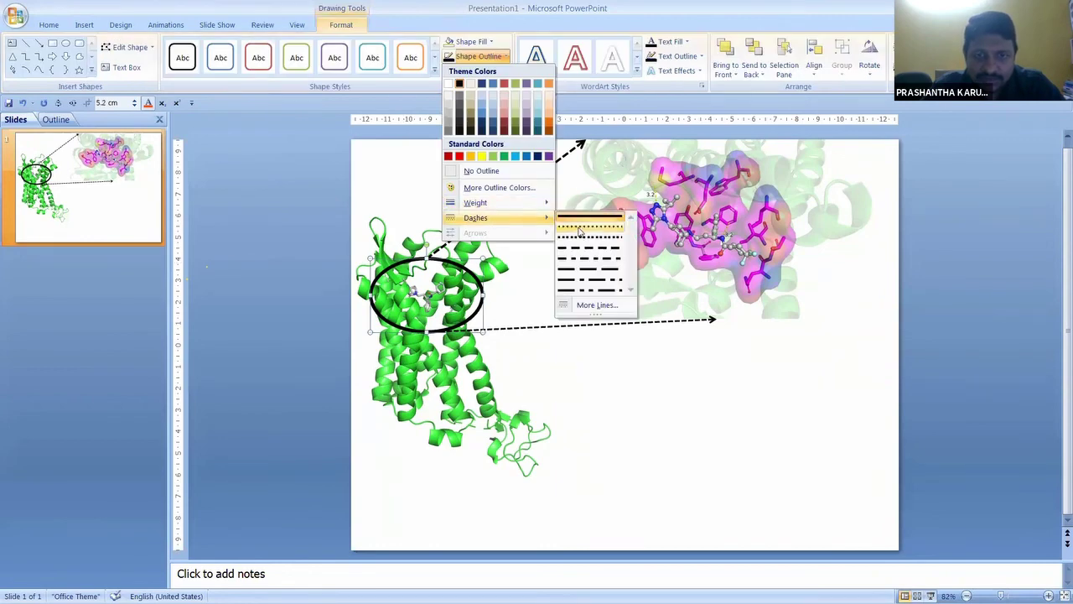
left_click(579, 229)
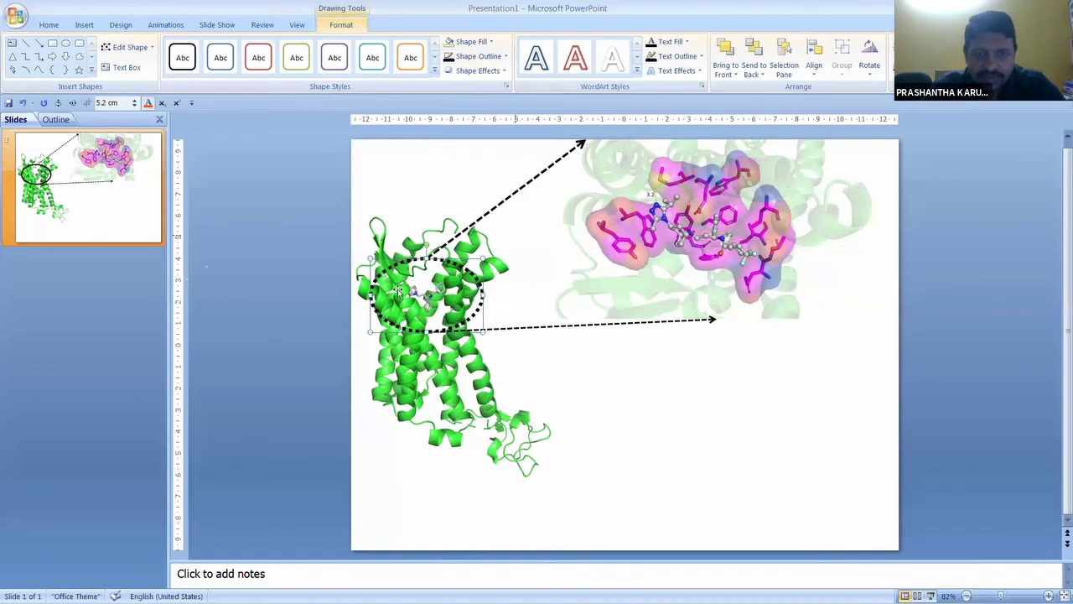
left_click(718, 252)
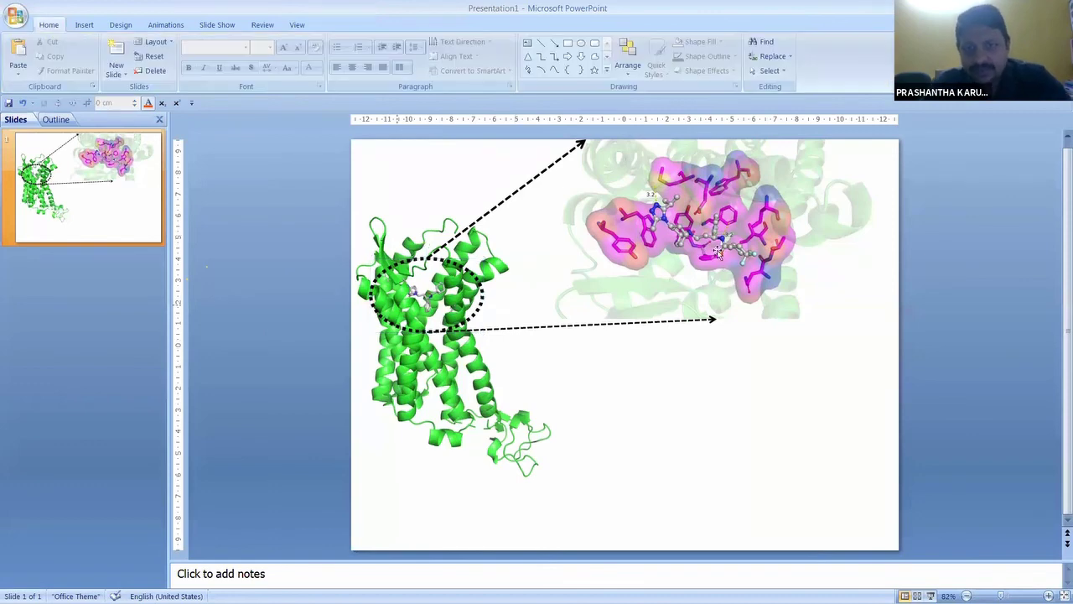
double_click(718, 254)
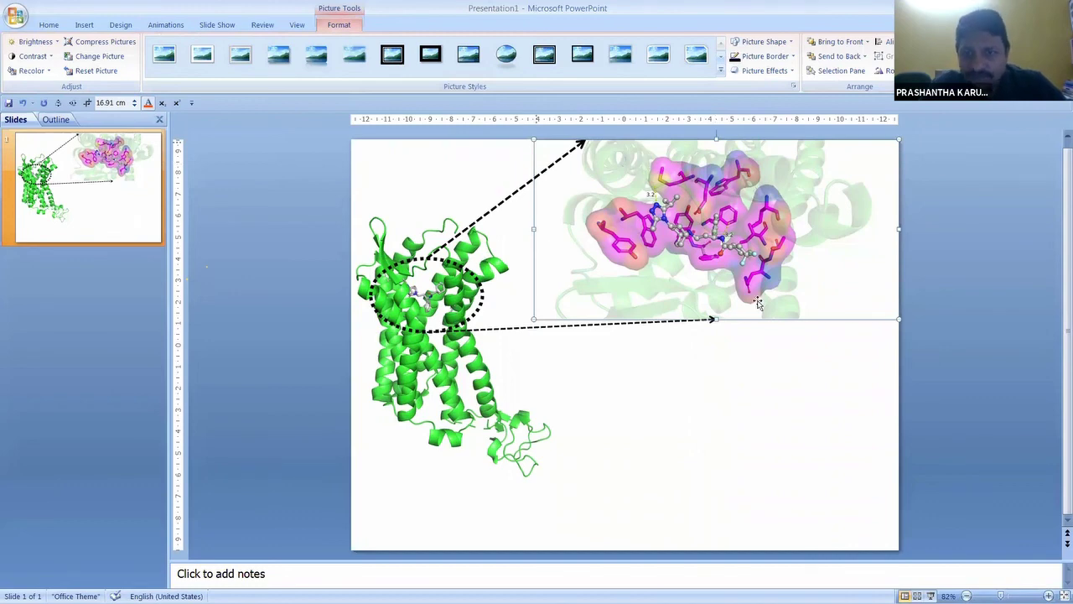
left_click(568, 373)
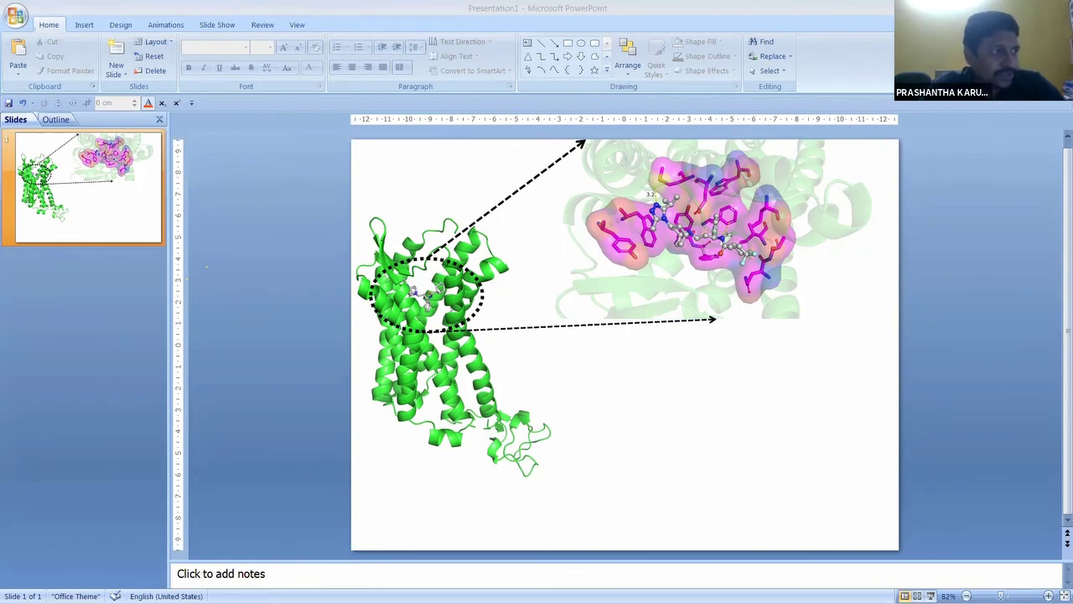
Step: Paste the ligand-interaction picture and crop the empty margins off its left and right sides
right_click(762, 380)
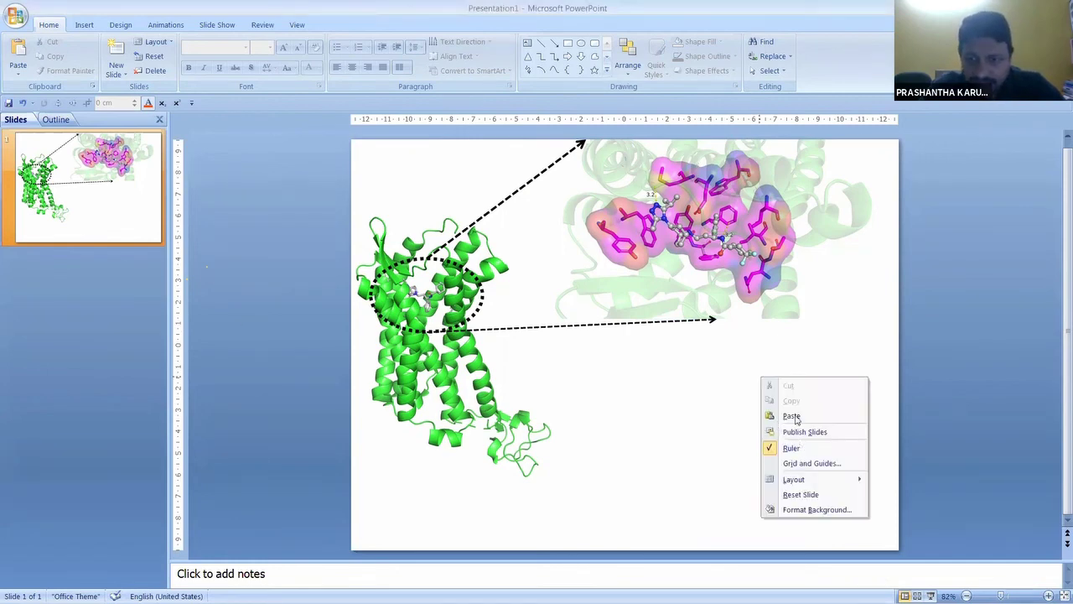
left_click(743, 396)
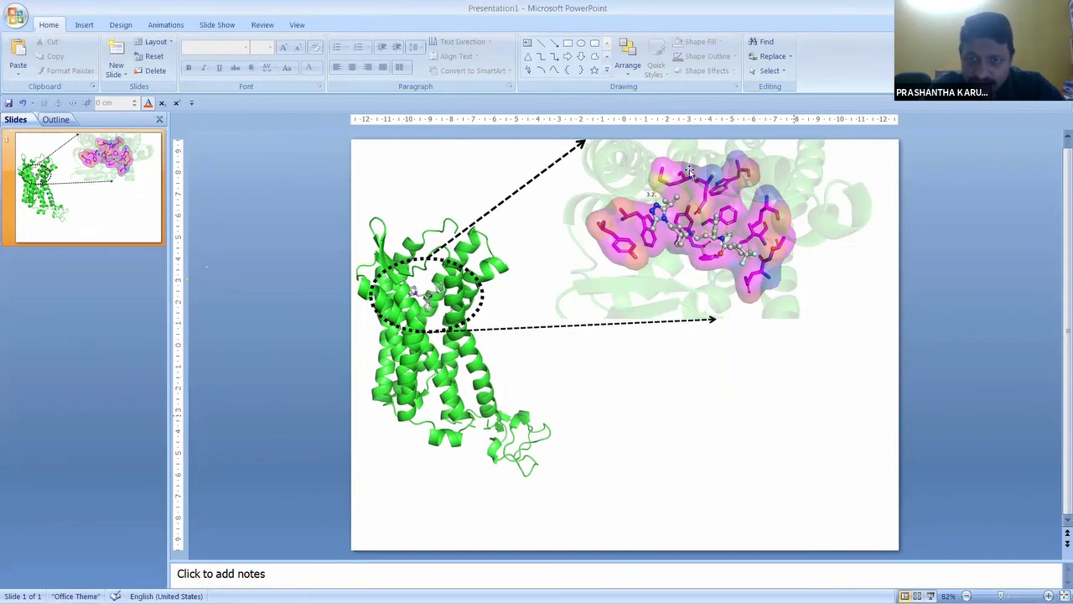
key("ctrl+v")
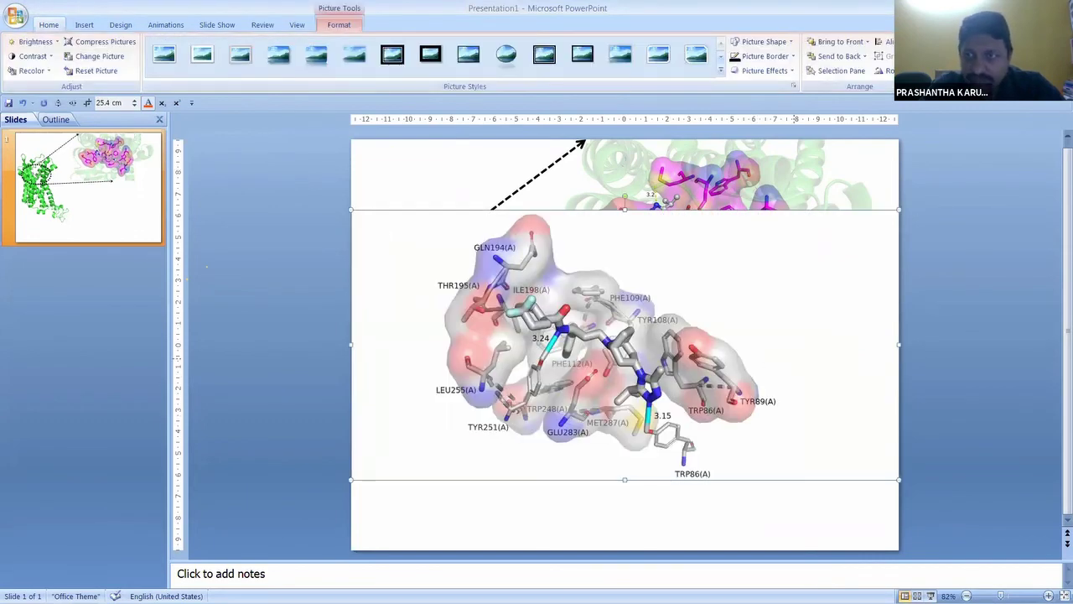
key("alt+j")
key("p")
key("c")
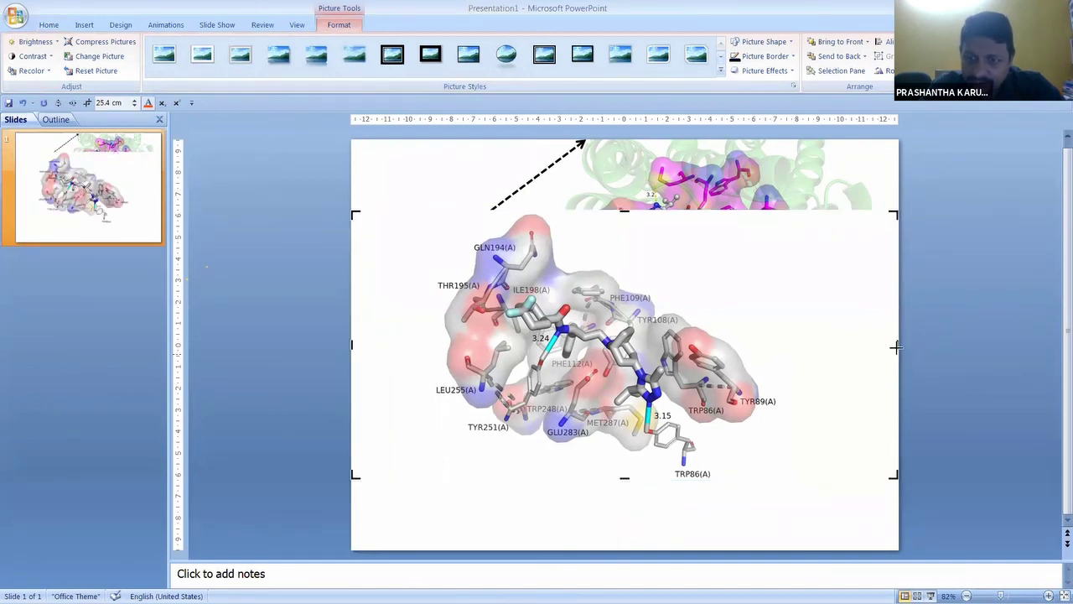
left_click_drag(896, 346, 784, 364)
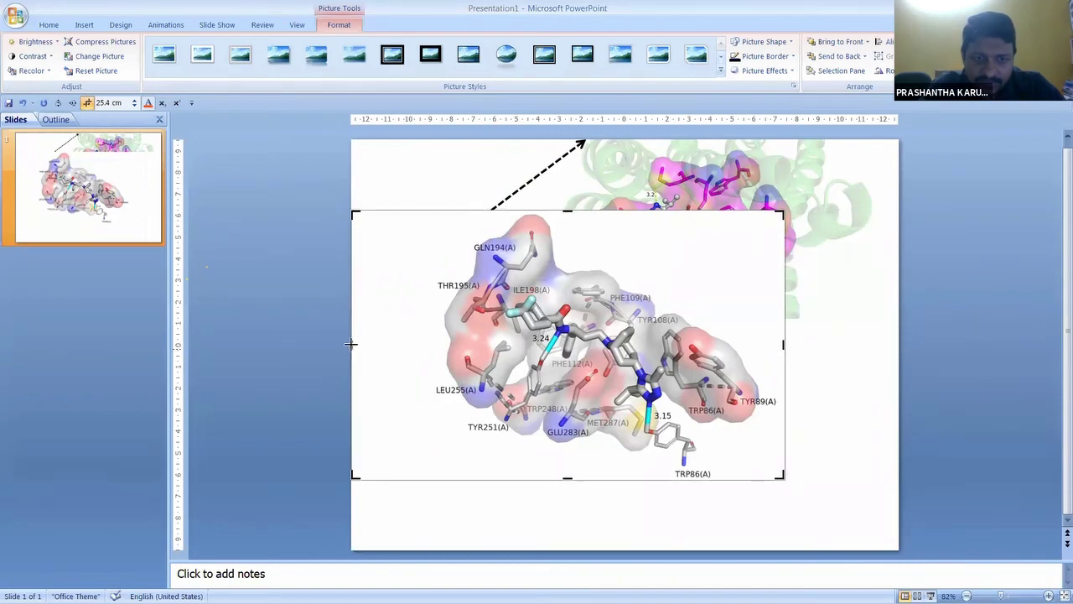
left_click_drag(351, 344, 427, 344)
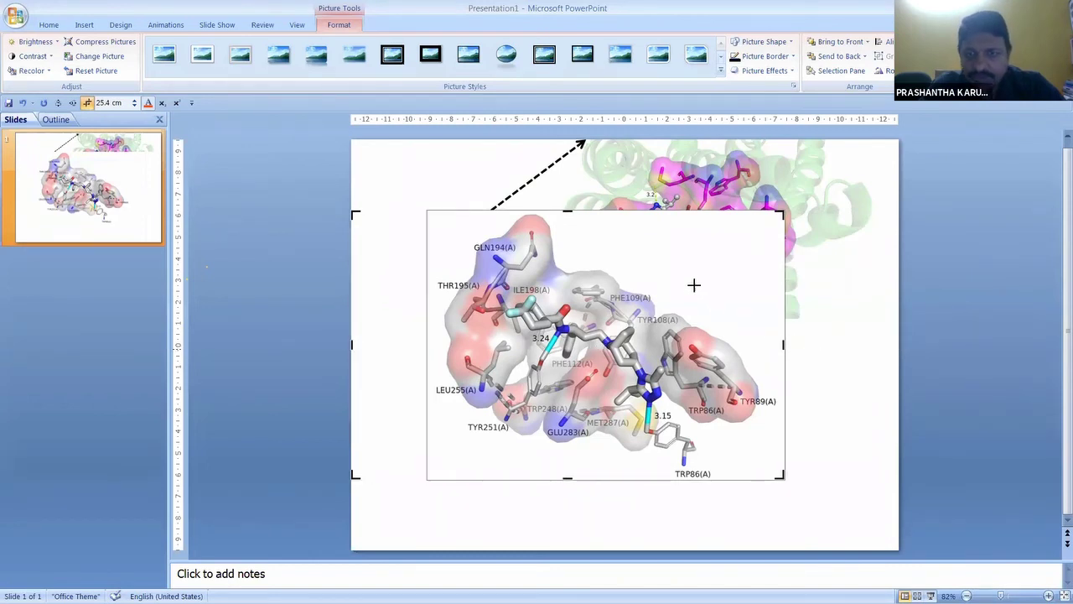
left_click(788, 216)
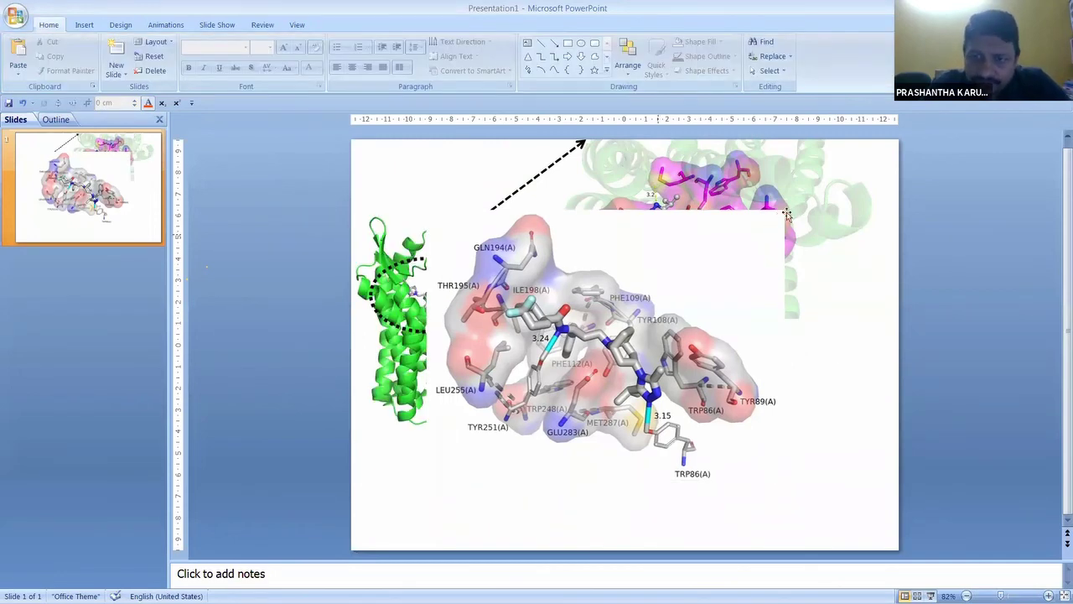
Step: Move the cropped interaction picture to the slide's lower right, then return to PyMOL
left_click(780, 217)
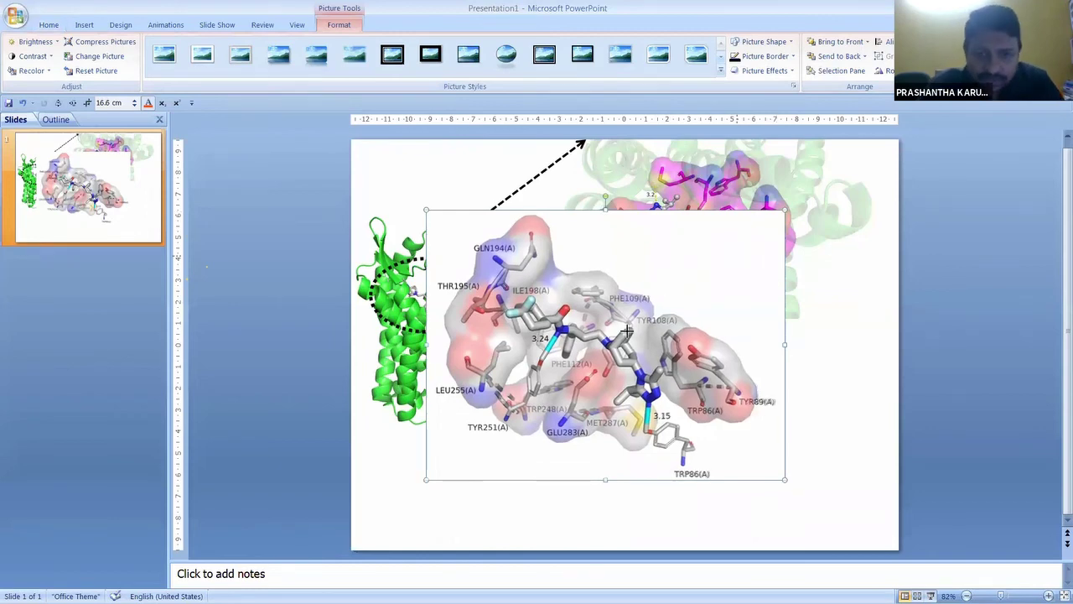
left_click_drag(627, 332, 638, 372)
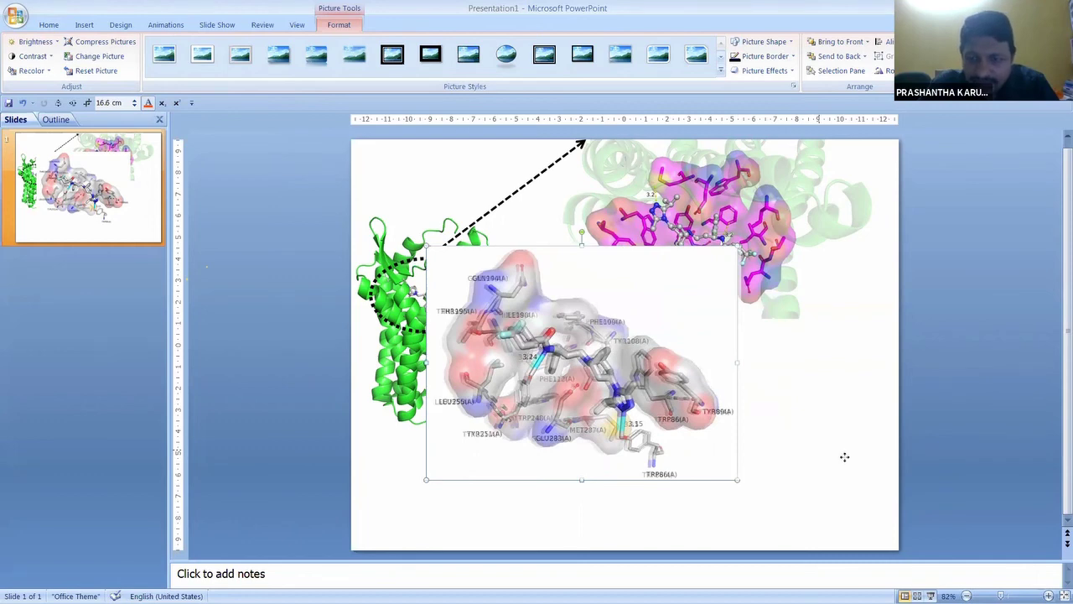
left_click_drag(844, 457, 606, 351)
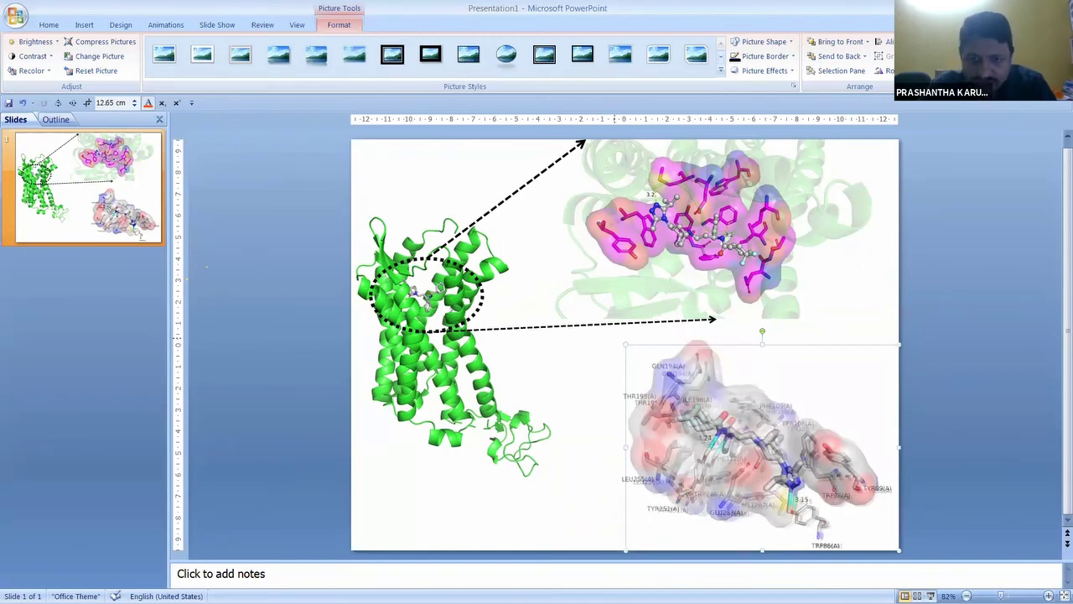
key("Escape")
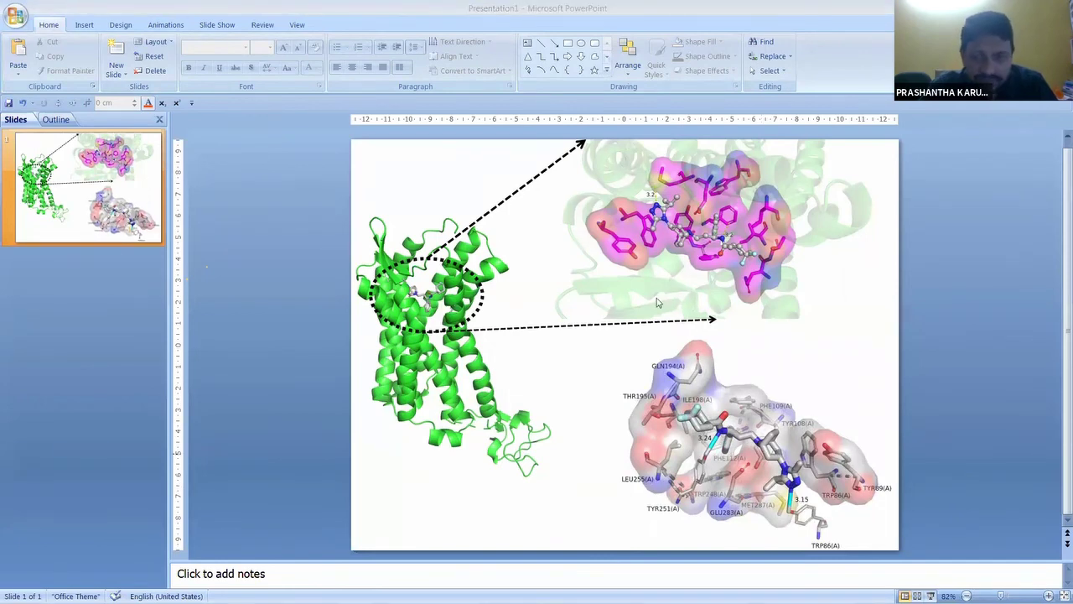
left_click(934, 307)
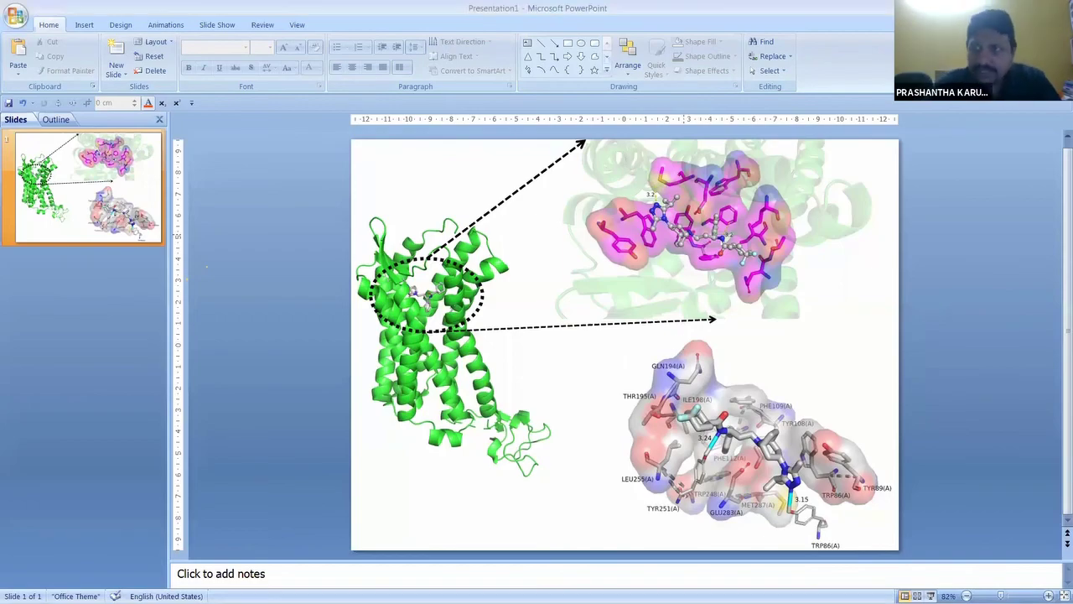
key("alt+Tab")
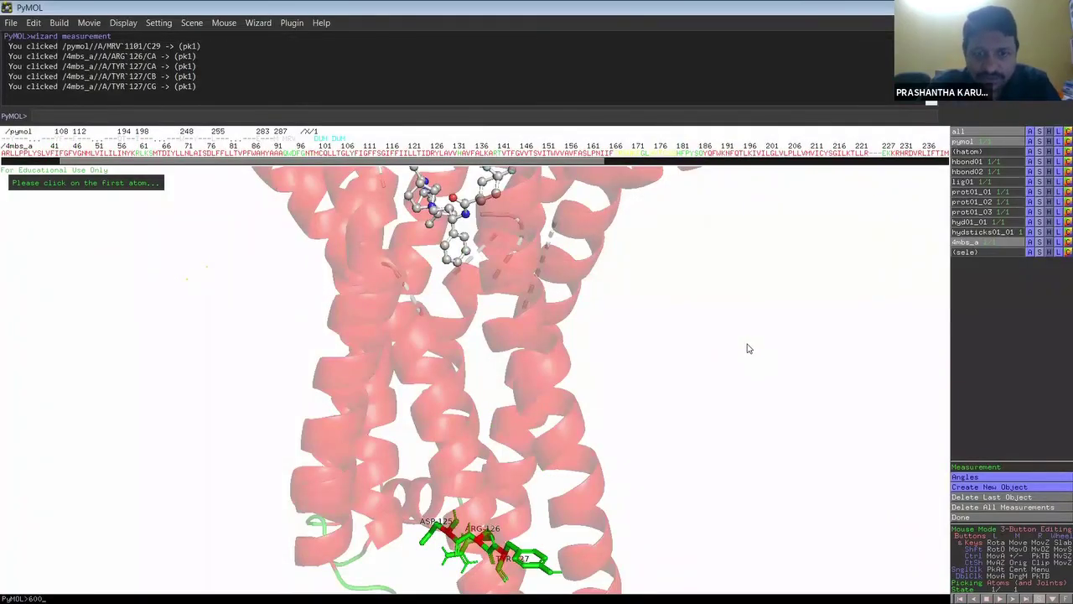
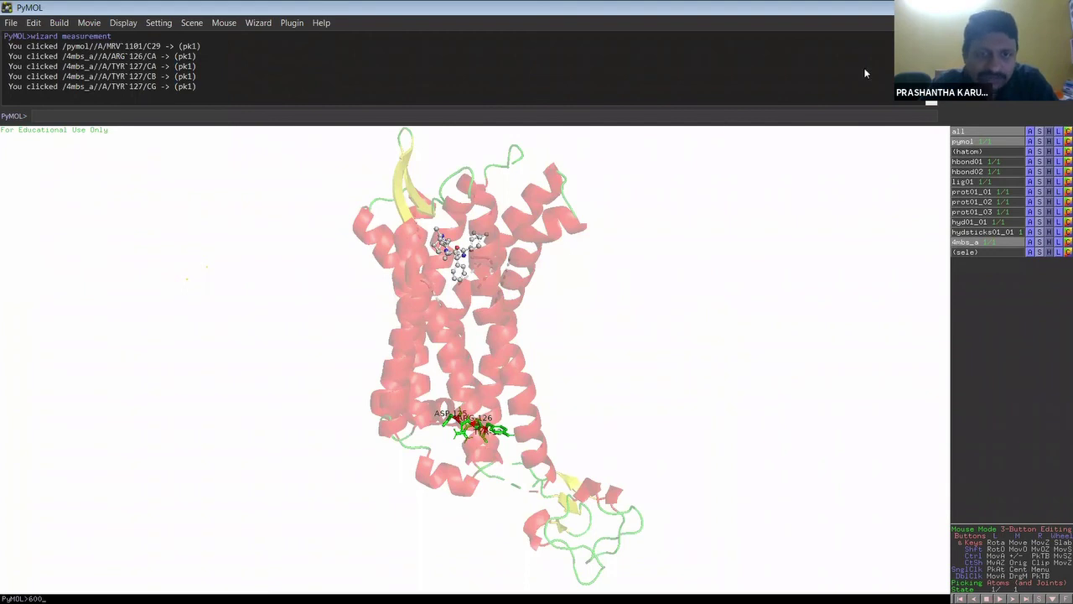
Step: Review the exported docked-complex images in Photo Viewer, then return to the PowerPoint figure slide
key("alt+Tab")
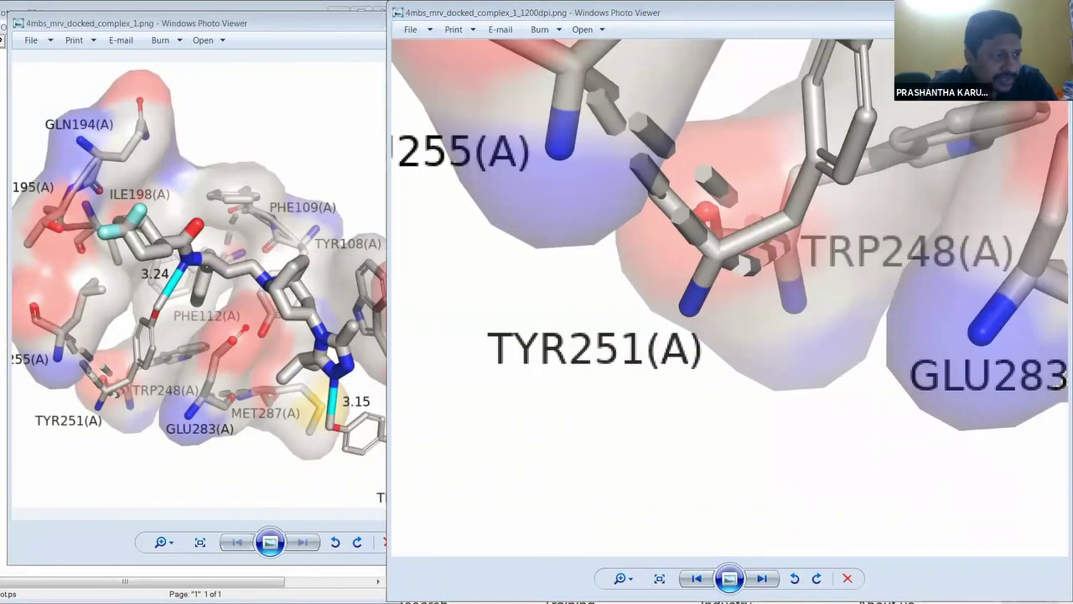
key("alt+Tab")
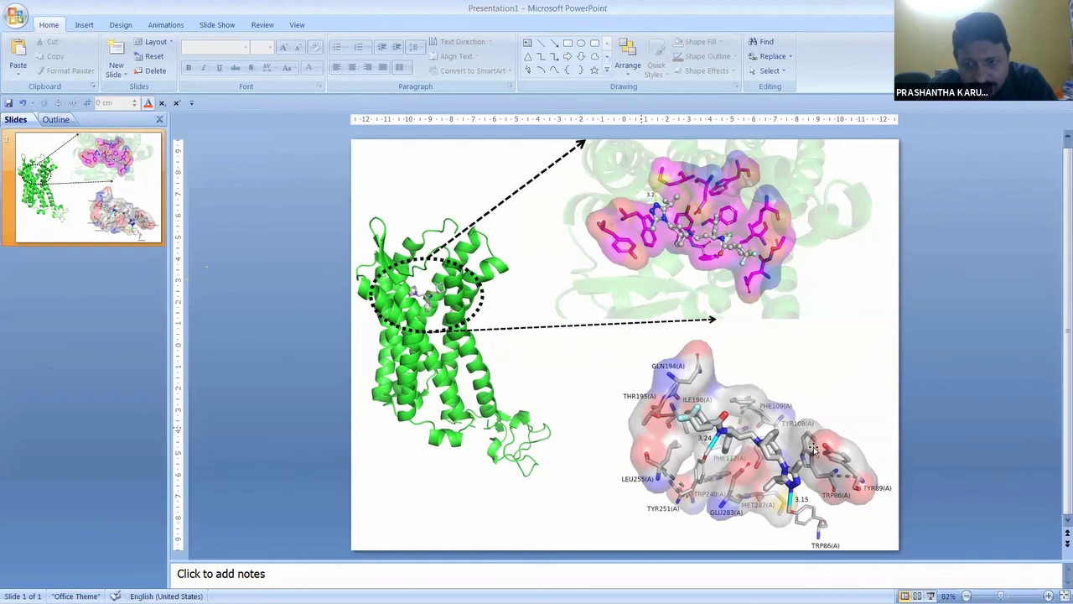
Step: Check the bottom-right docking picture on the figure slide, then go back to the zoomed Photo Viewer images
left_click(832, 486)
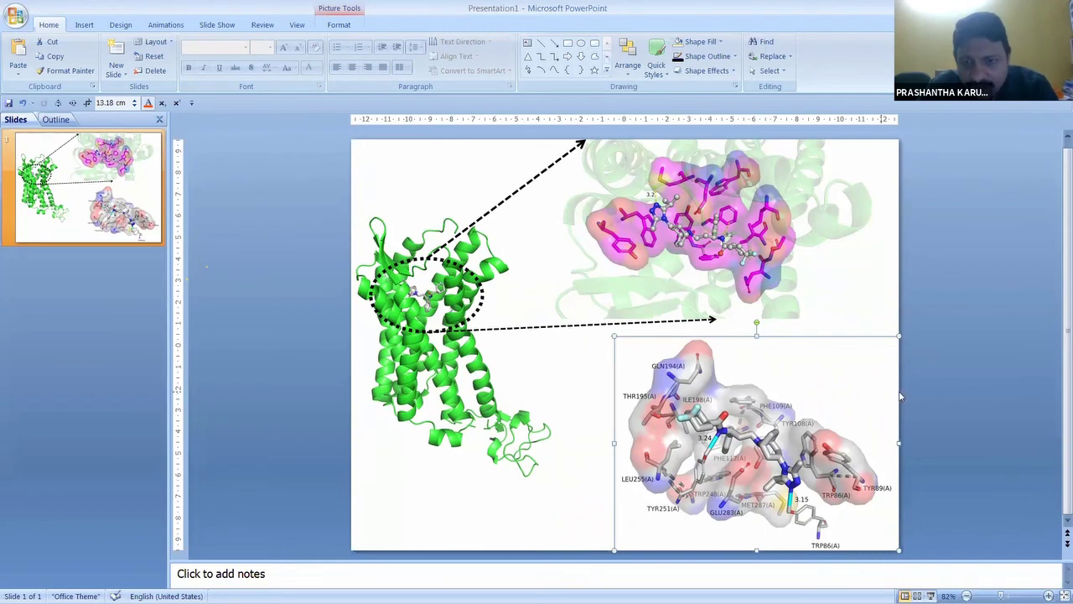
key("Escape")
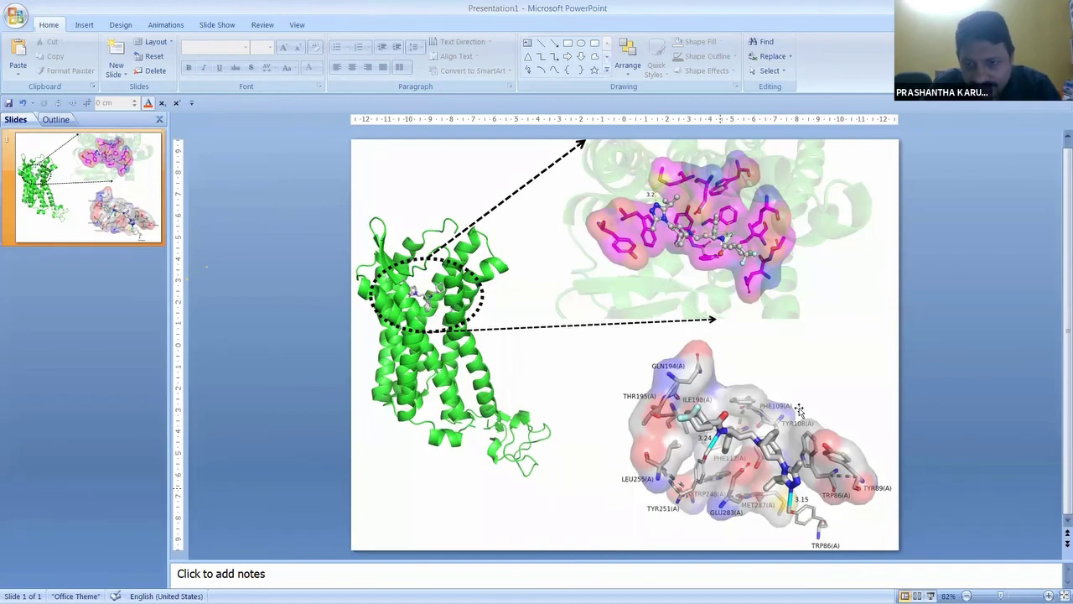
left_click(712, 432)
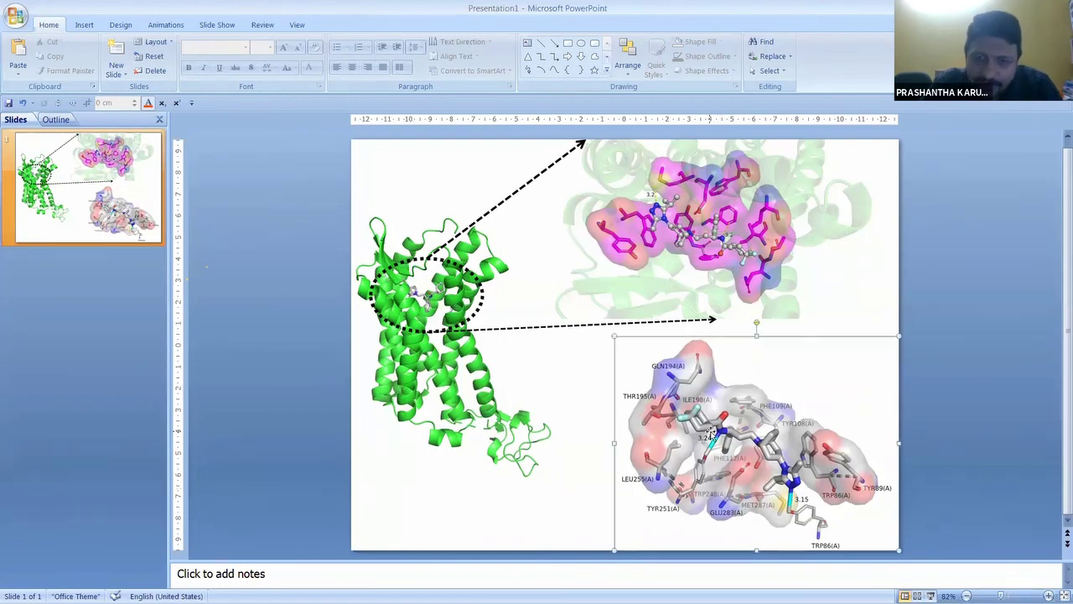
left_click(919, 413)
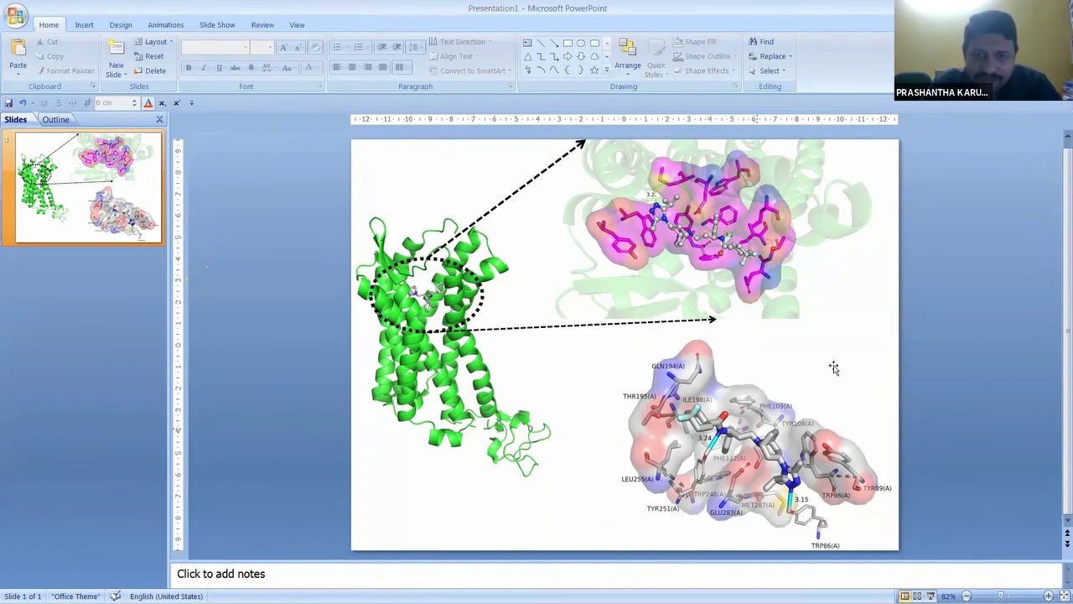
left_click(637, 373)
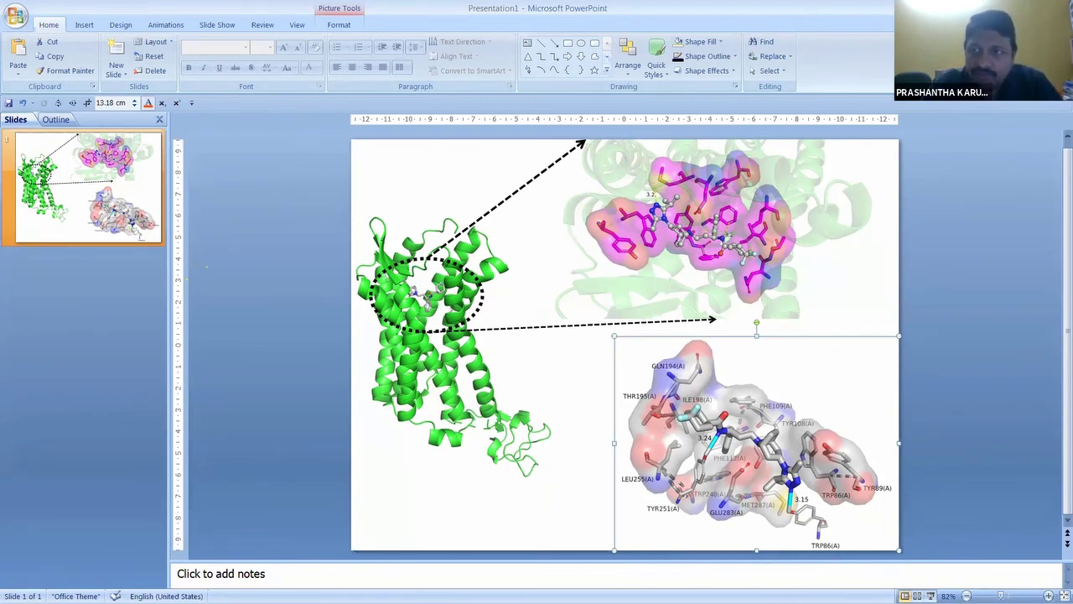
key("alt+Tab")
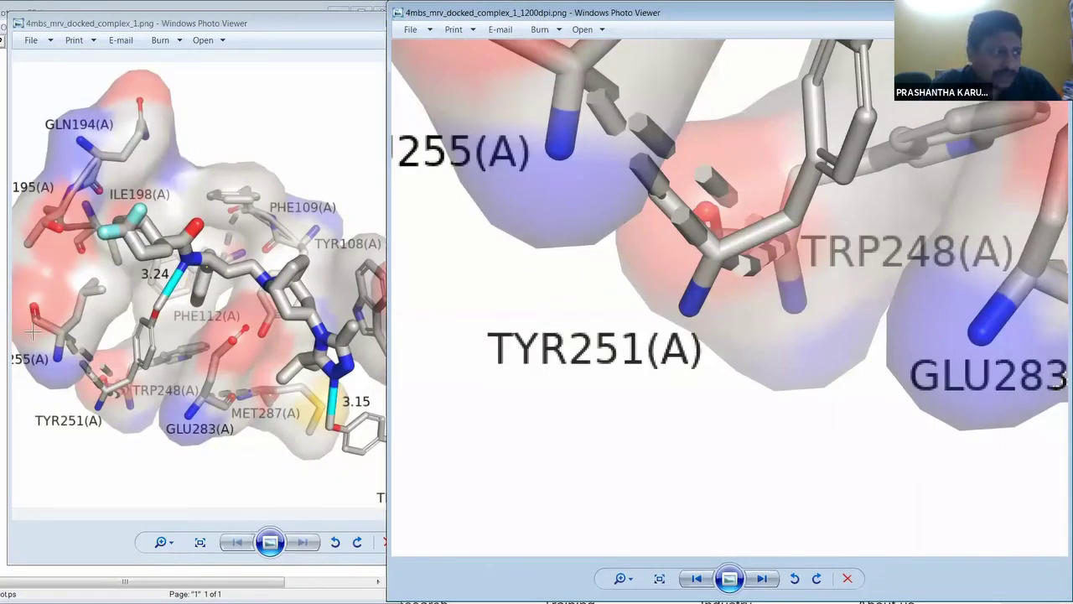
Step: Bring PyMOL to the front and start saving the session under a new name
key("alt+Tab")
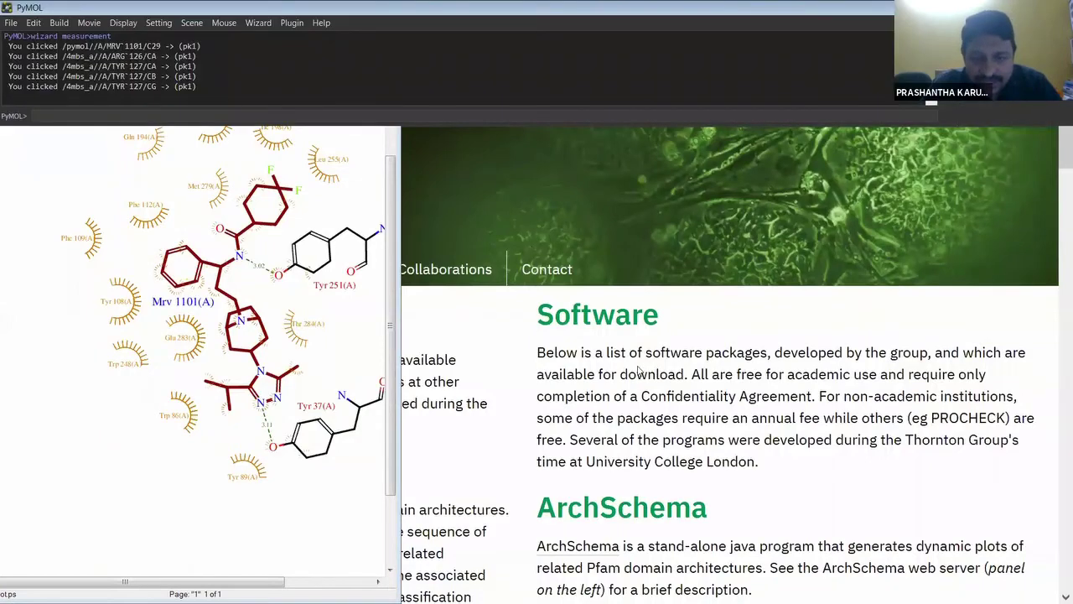
left_click(10, 37)
key("alt+f")
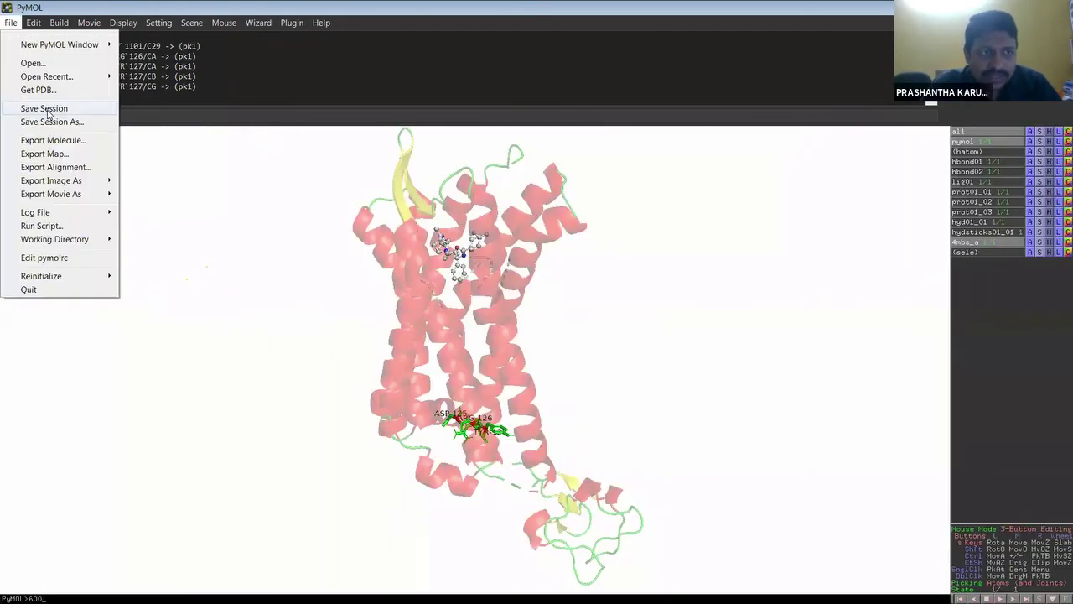
key("Return")
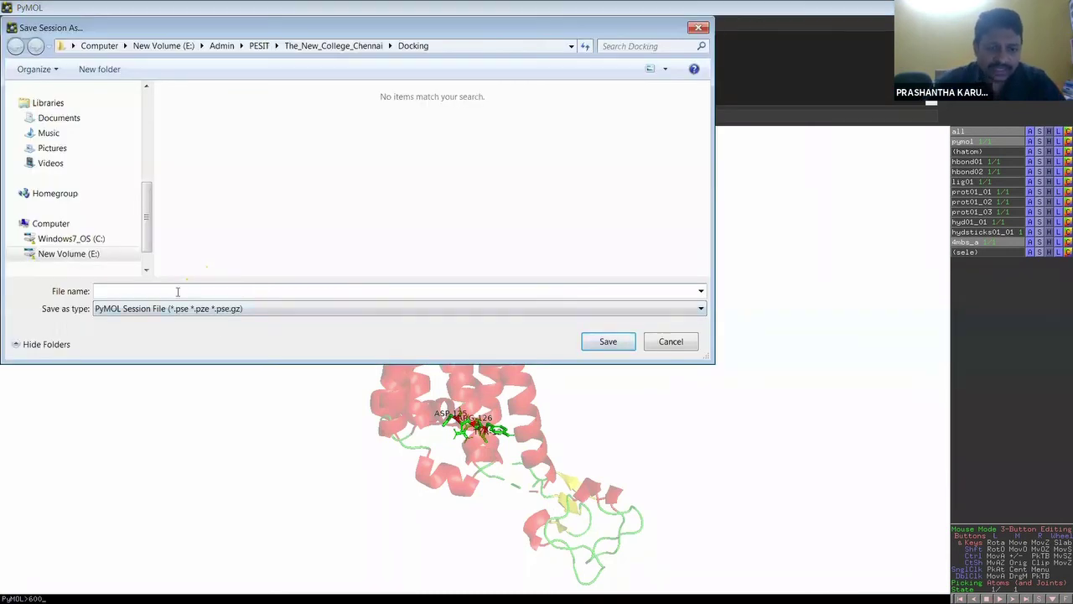
Step: Name the session 4MBS_MRV_FullView_conserved_residues.pse and save it to the Docking folder
type("4mbs")
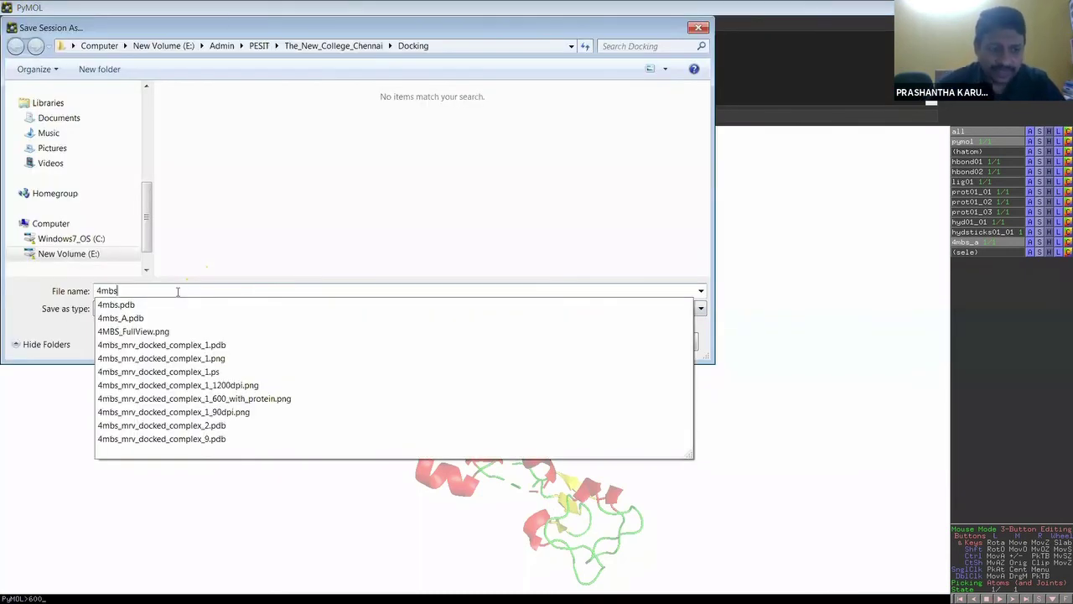
type("_")
key("Down")
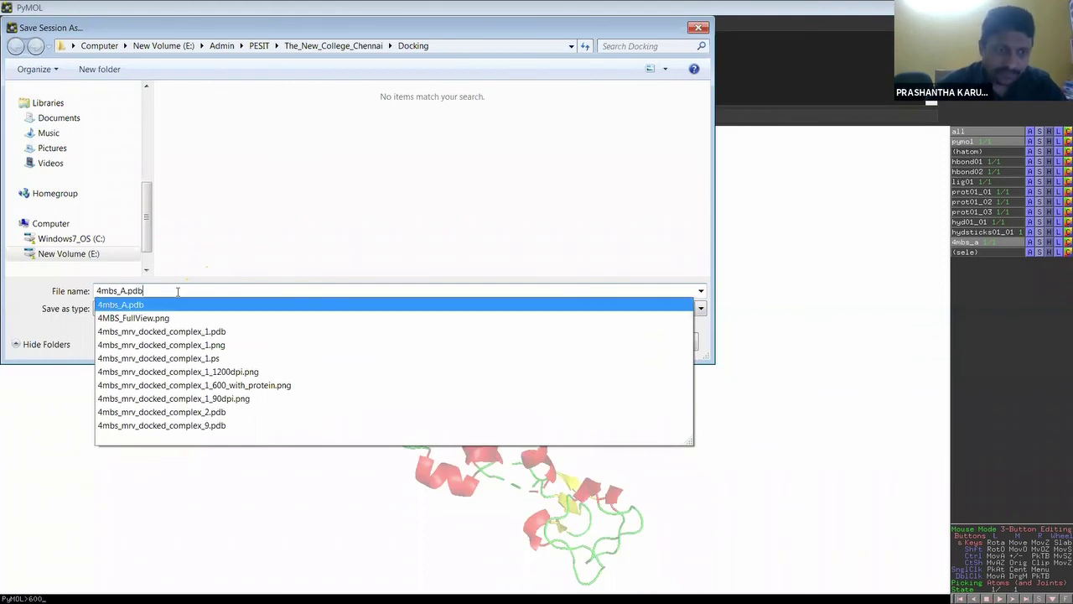
key("Down")
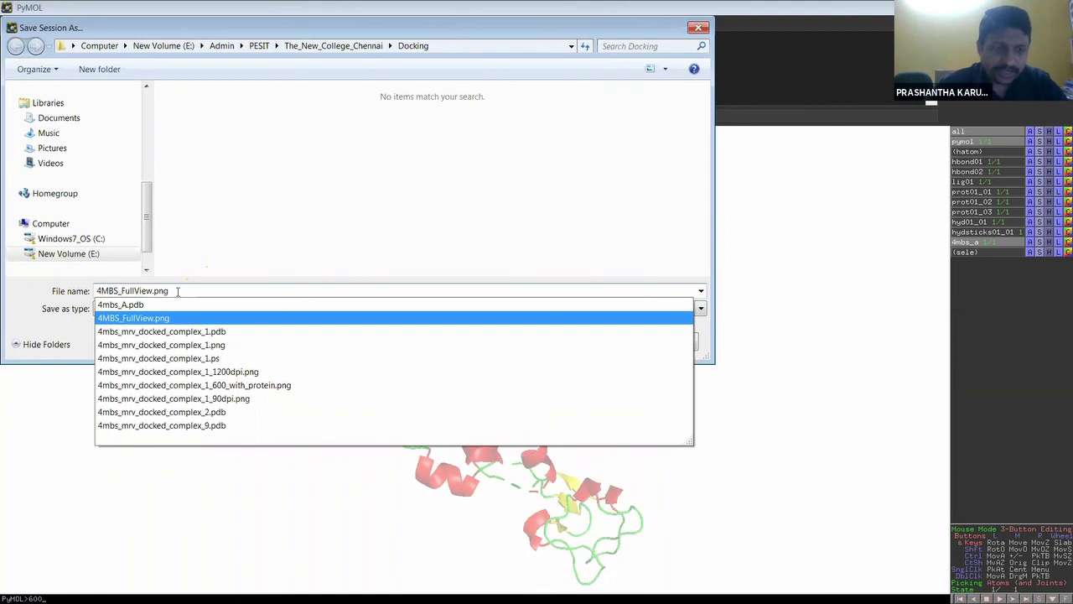
key("BackSpace")
key("BackSpace")
key("BackSpace")
type("pse")
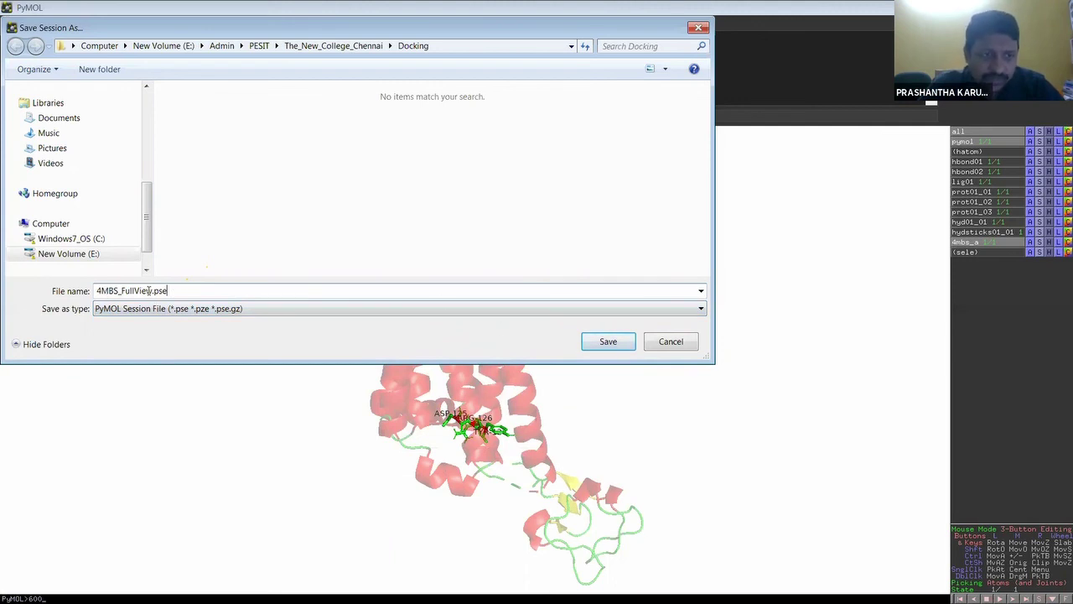
type("_")
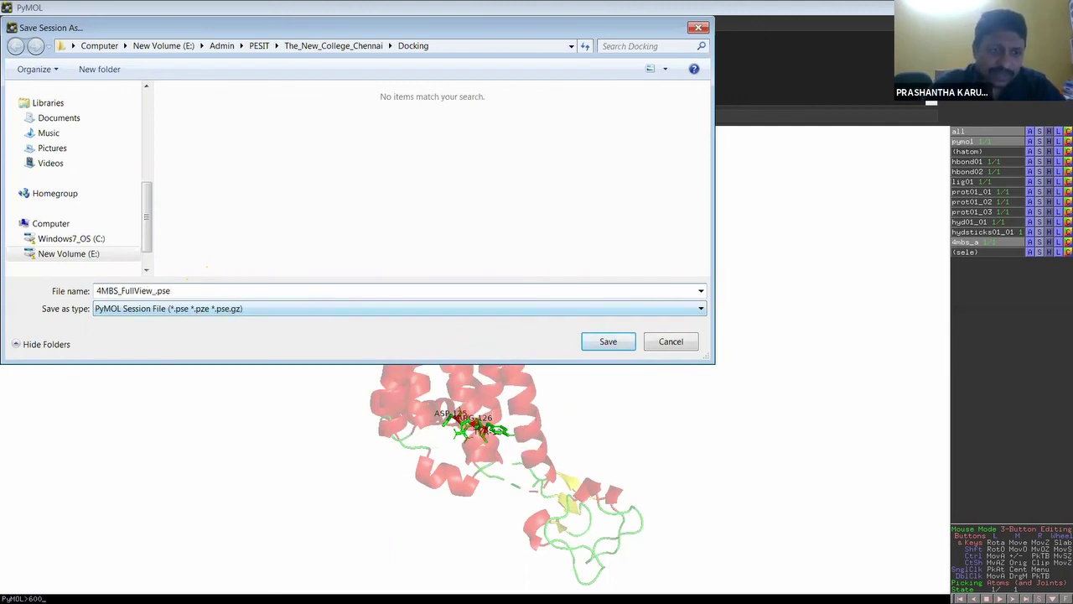
type("conser")
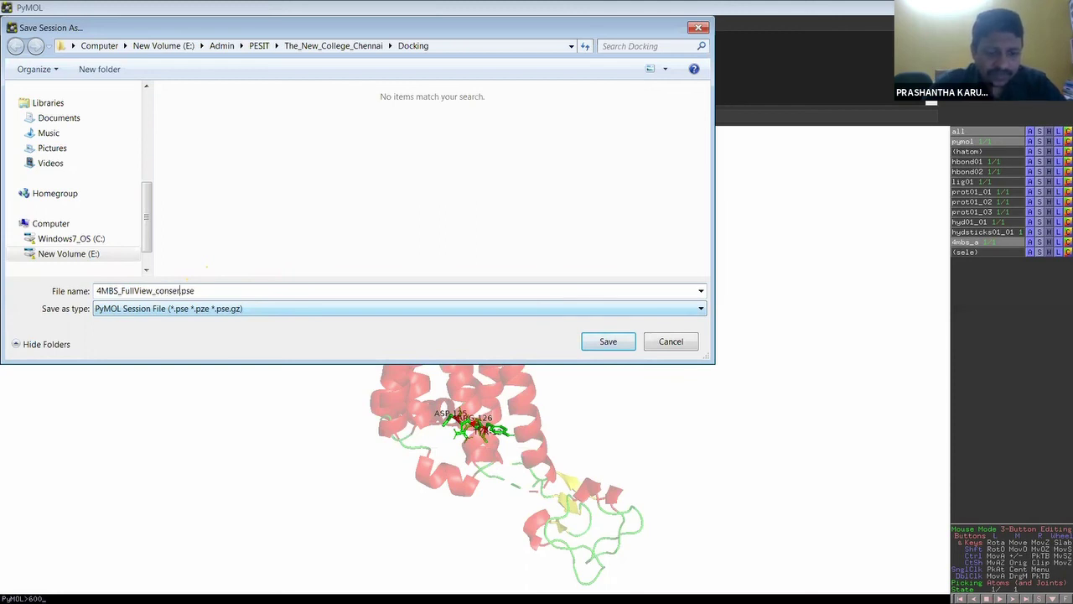
type("ved_resiue")
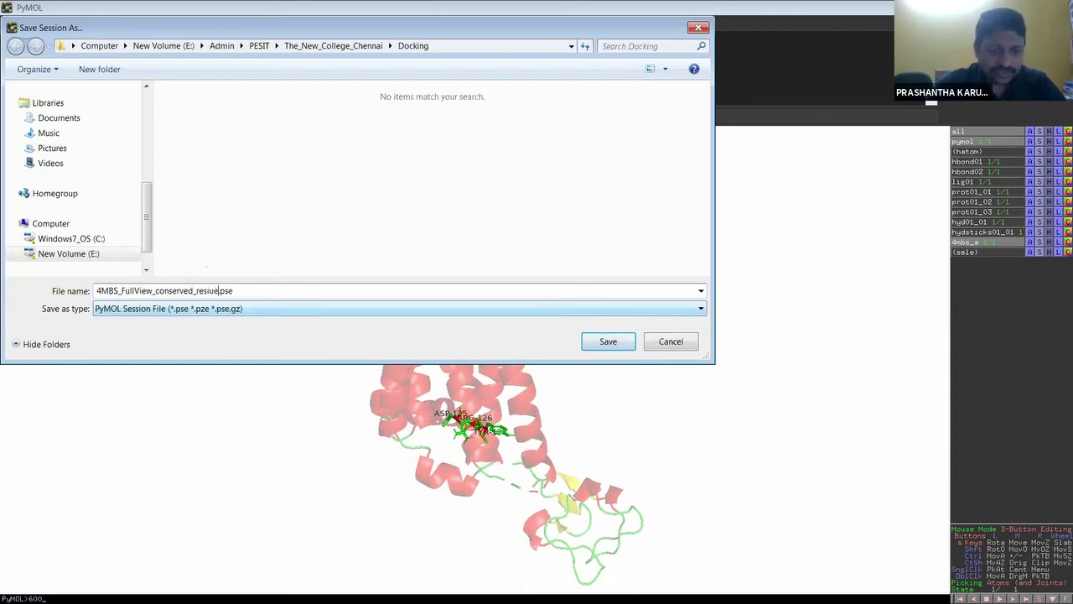
key("BackSpace")
key("BackSpace")
type("dues")
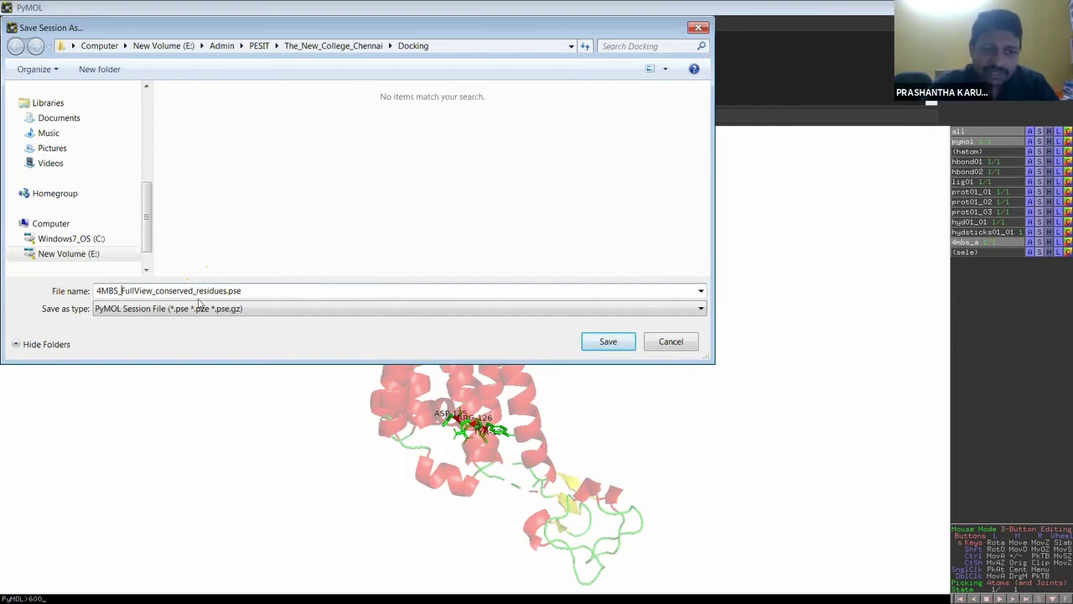
type("MRV_")
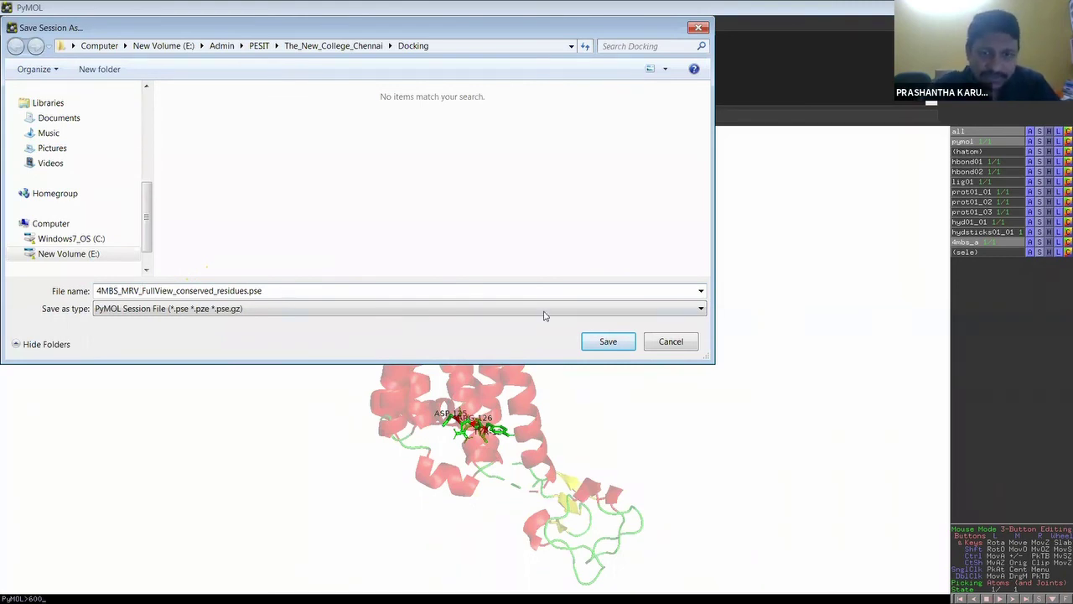
left_click(608, 342)
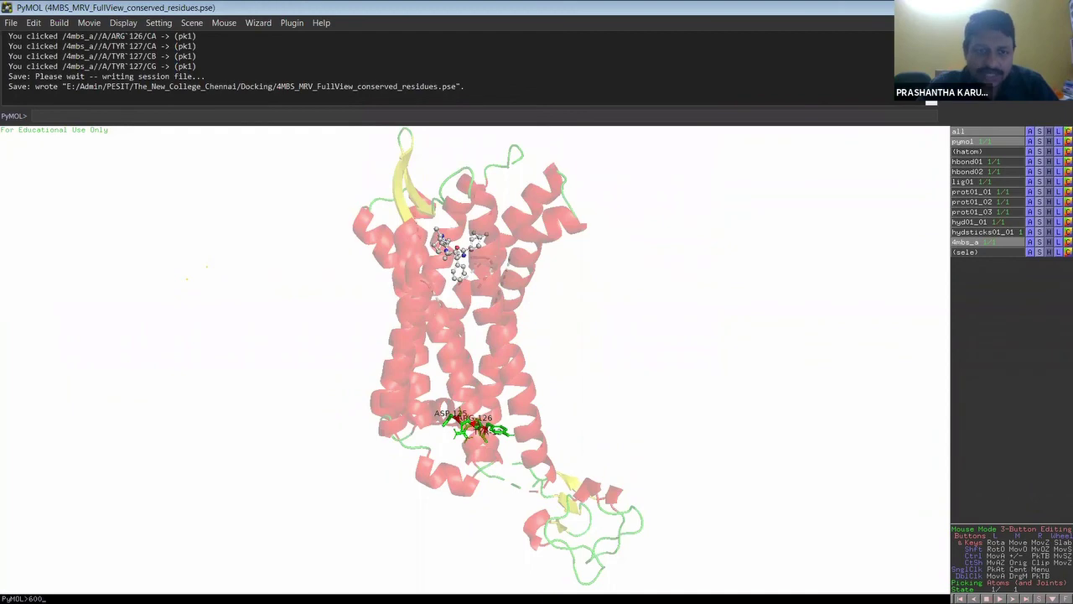
Step: In the Docking folder, open the saved conserved-residues session file in PyMOL
key("alt+Tab")
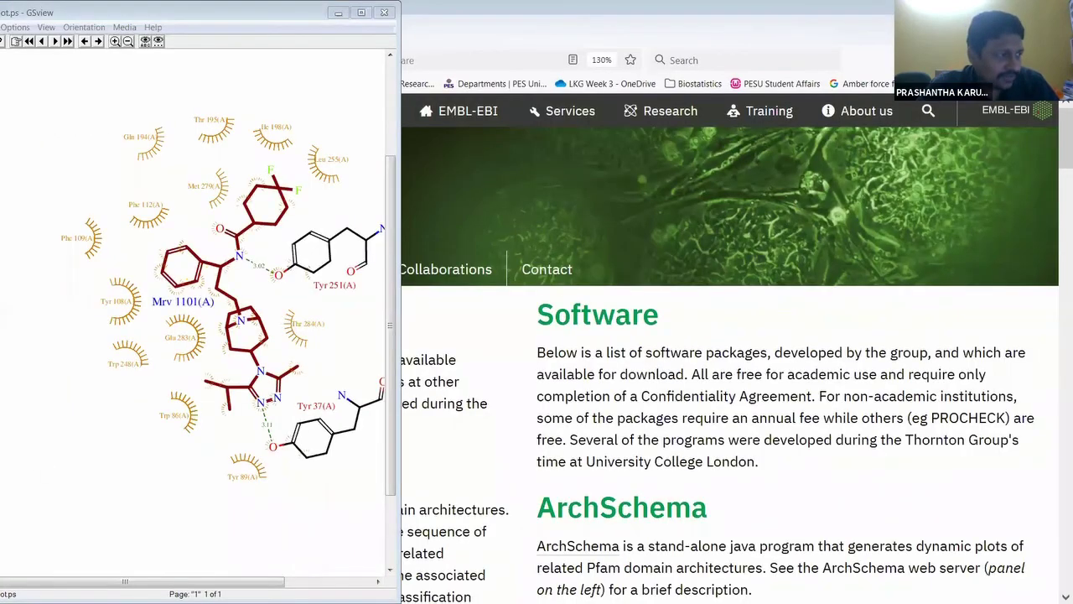
key("alt+Tab")
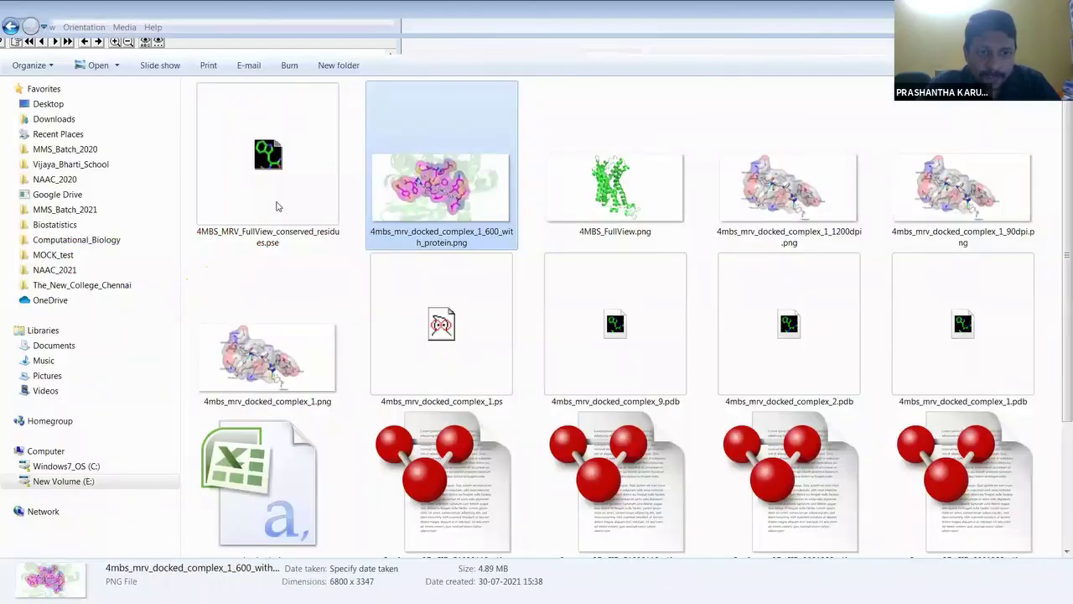
left_click(280, 207)
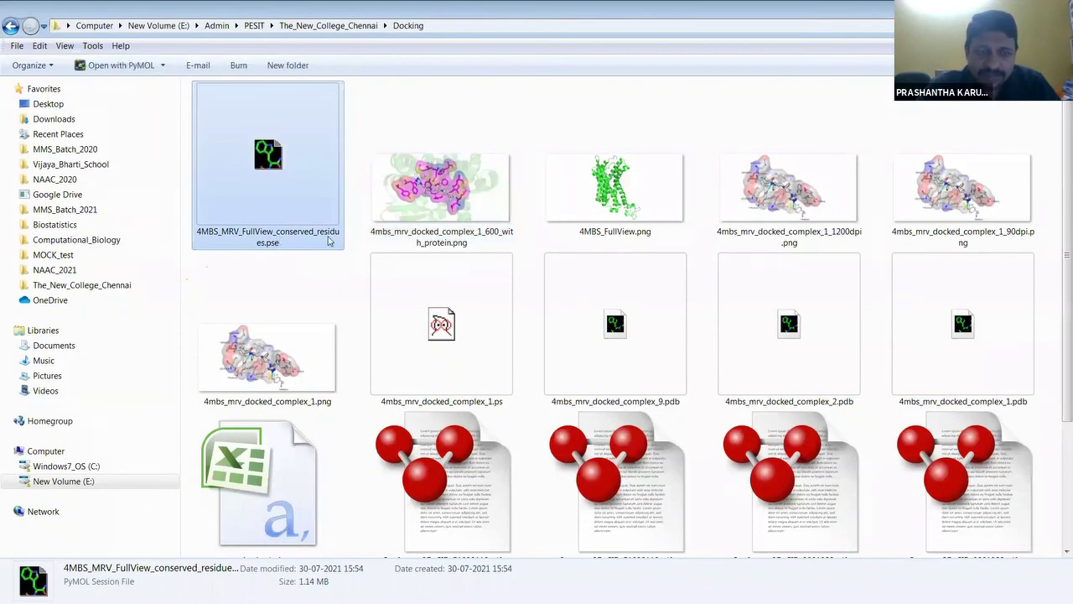
right_click(318, 201)
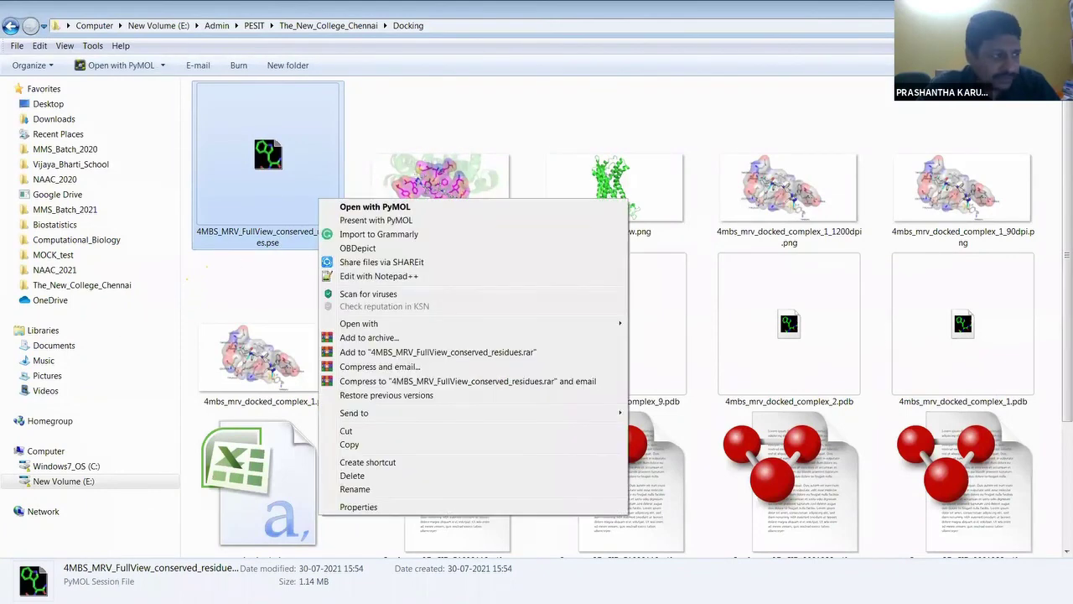
key("Return")
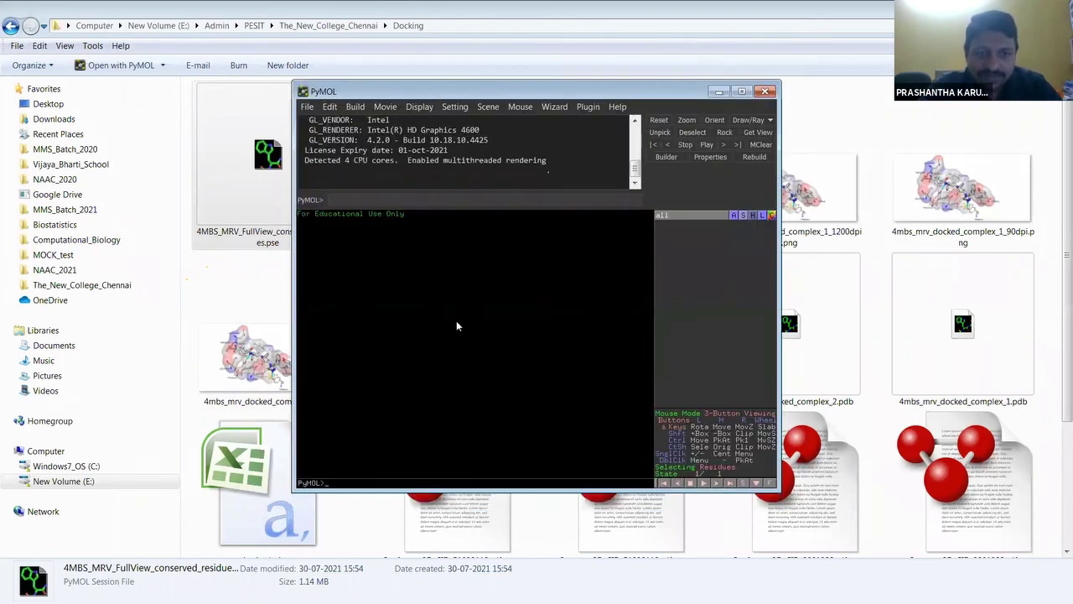
Step: Dismiss the PyMOL file menu and close PyMOL
left_click(307, 106)
mouse_move(352, 160)
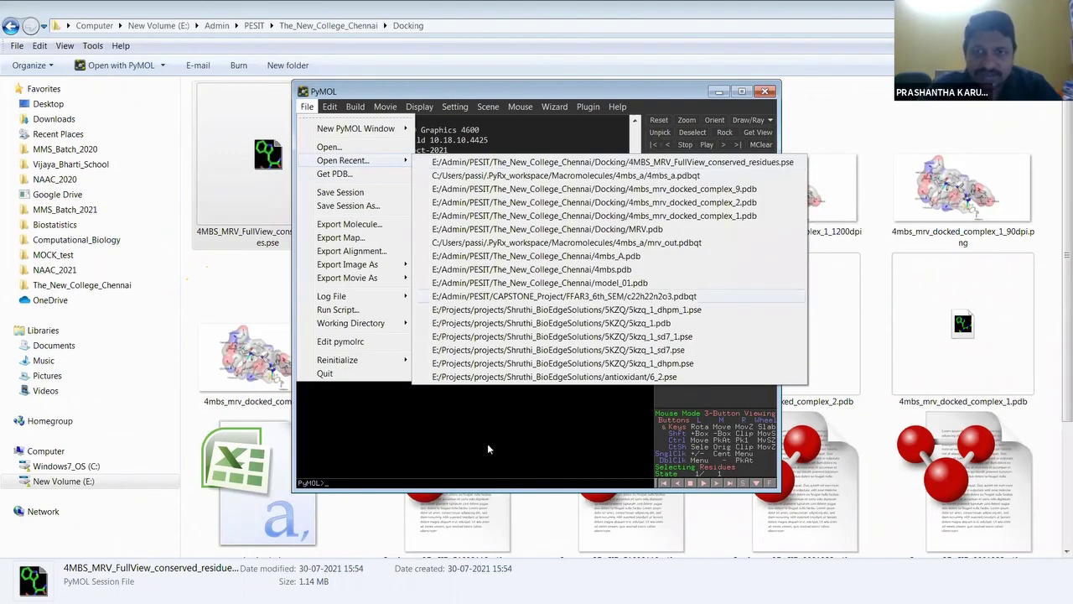
left_click(743, 116)
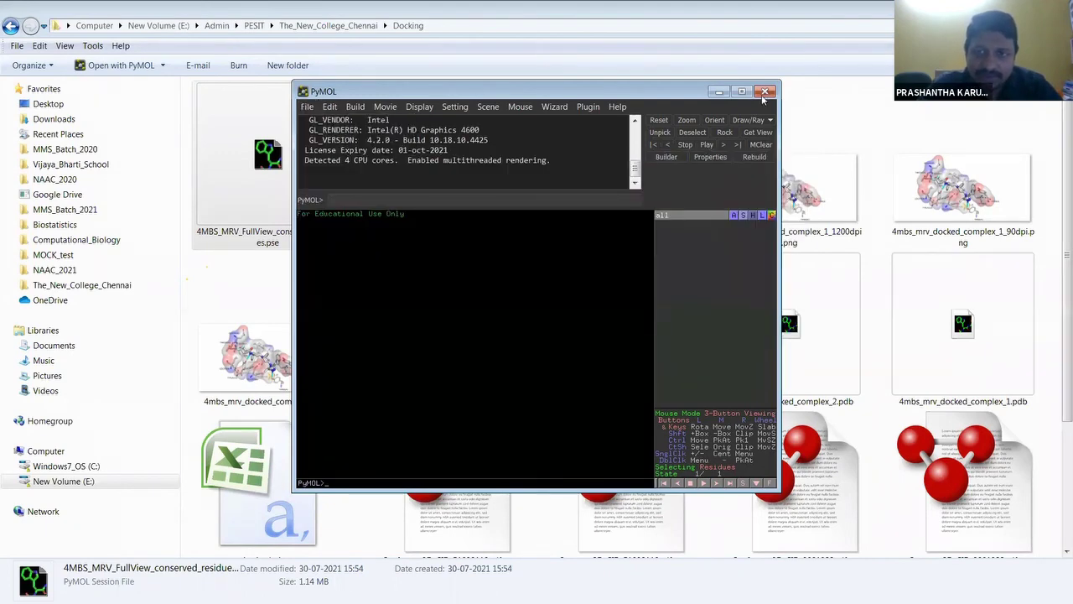
left_click(761, 94)
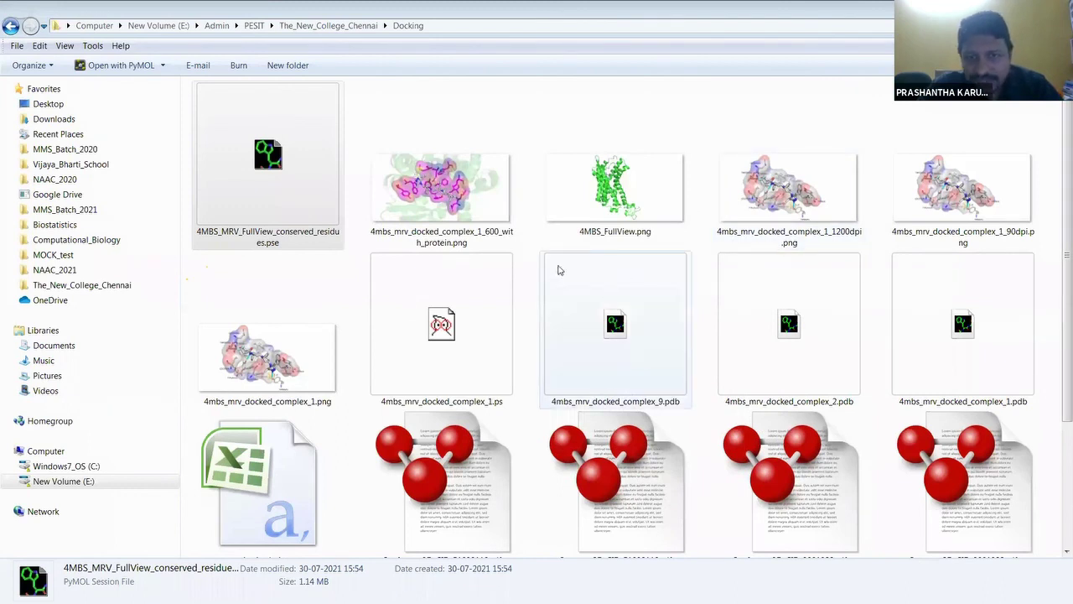
left_click(452, 194)
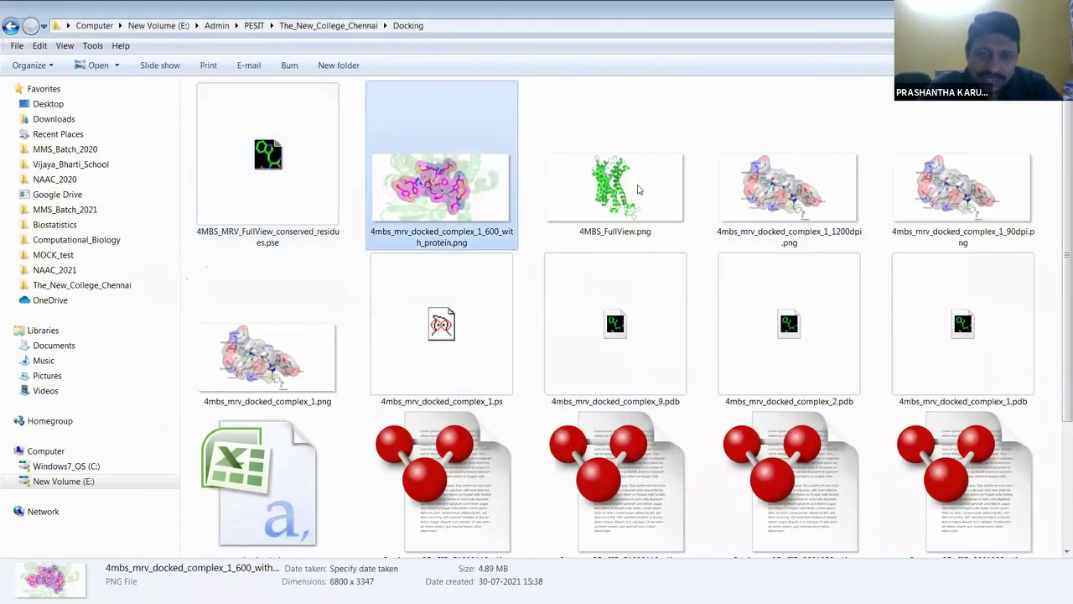
right_click(489, 193)
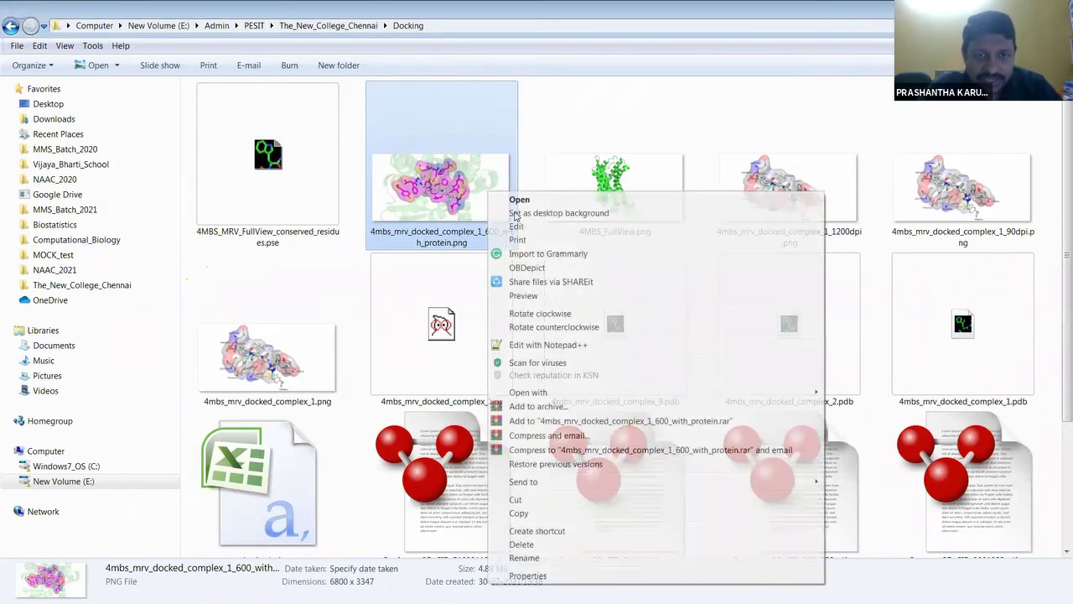
mouse_move(629, 394)
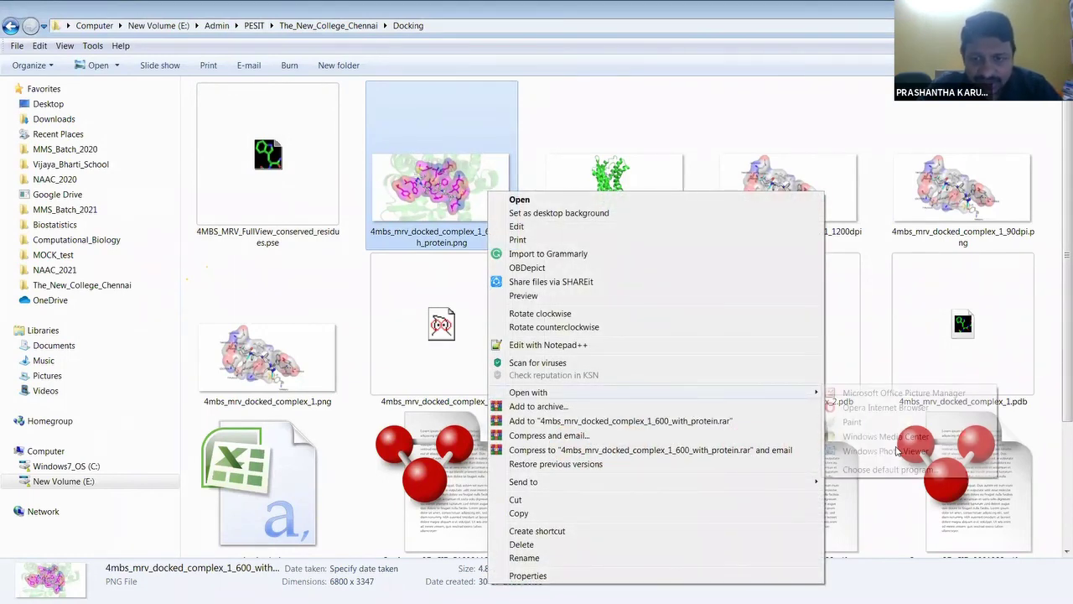
left_click(886, 450)
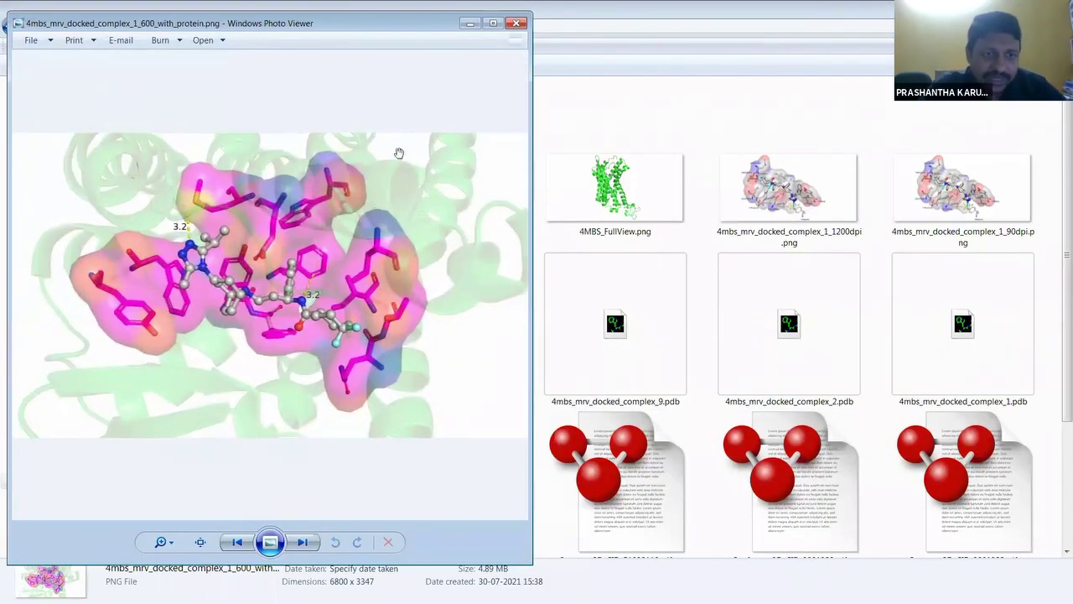
left_click(515, 24)
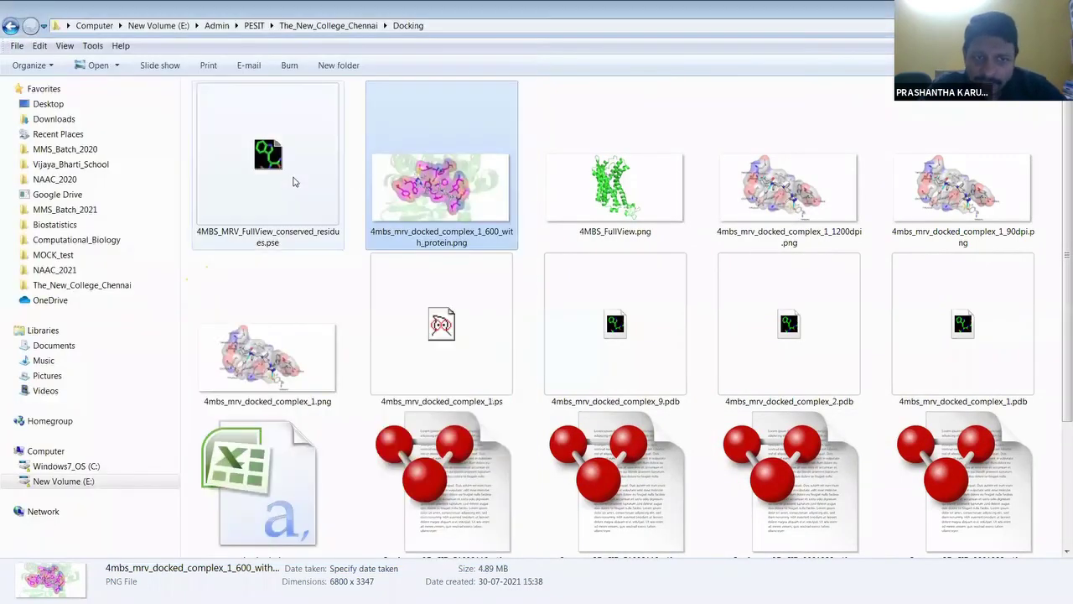
left_click(303, 237)
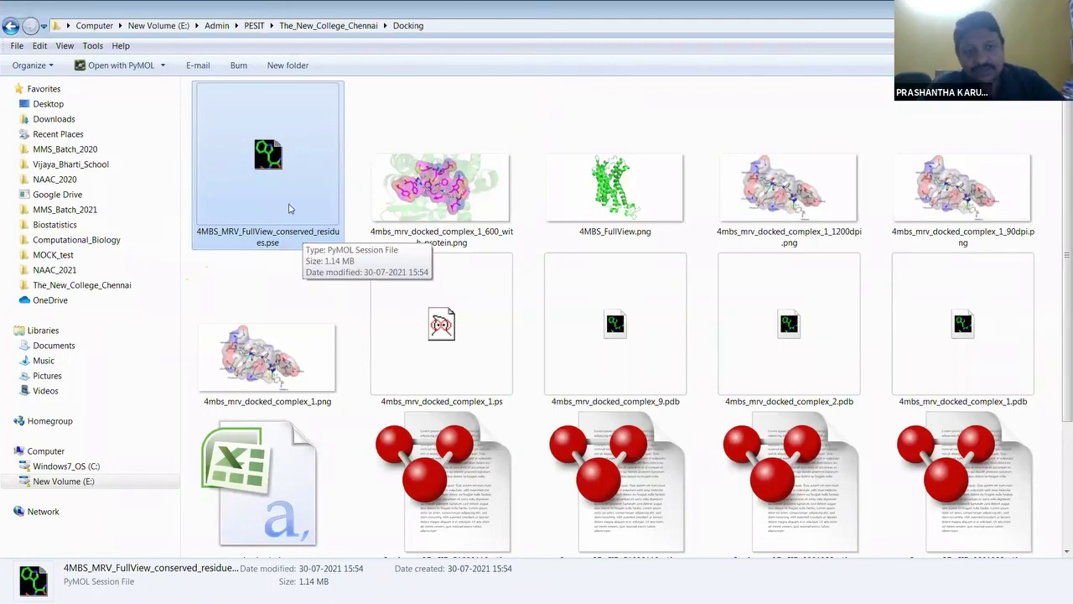
left_click(460, 193)
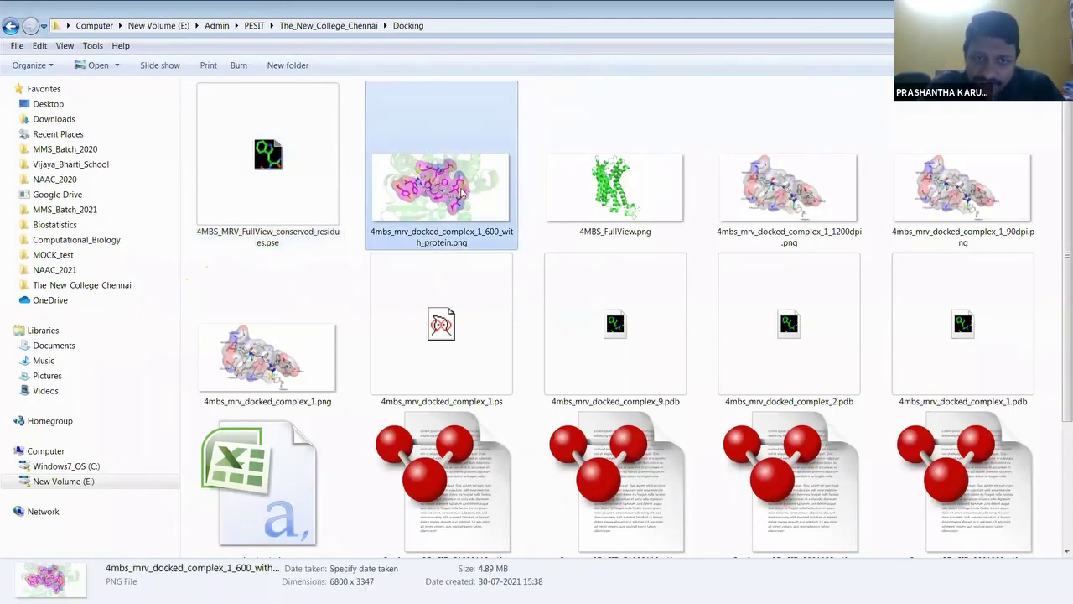
double_click(460, 193)
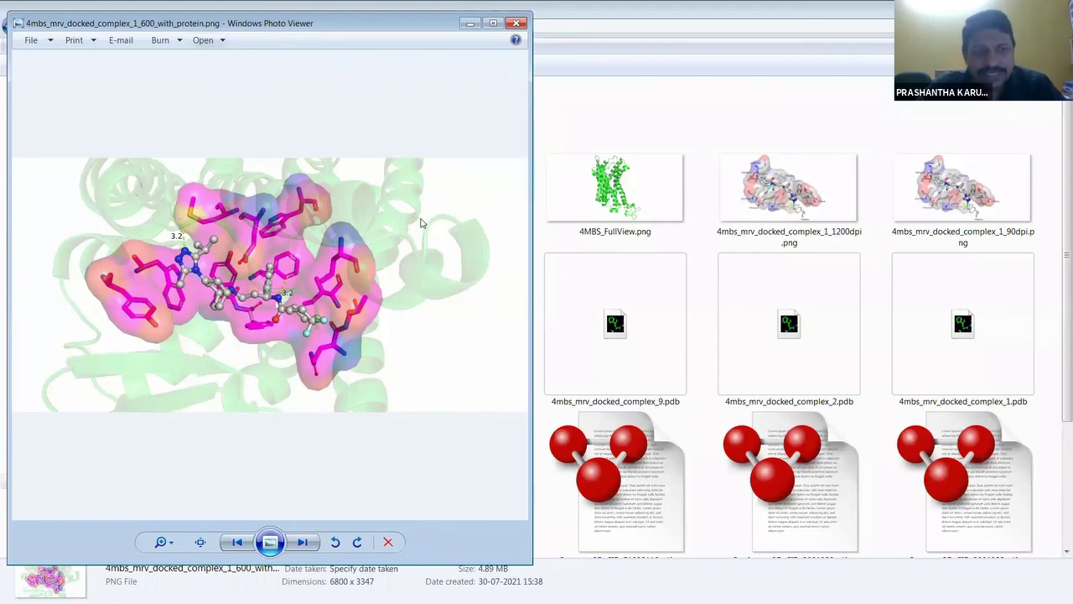
left_click(616, 195)
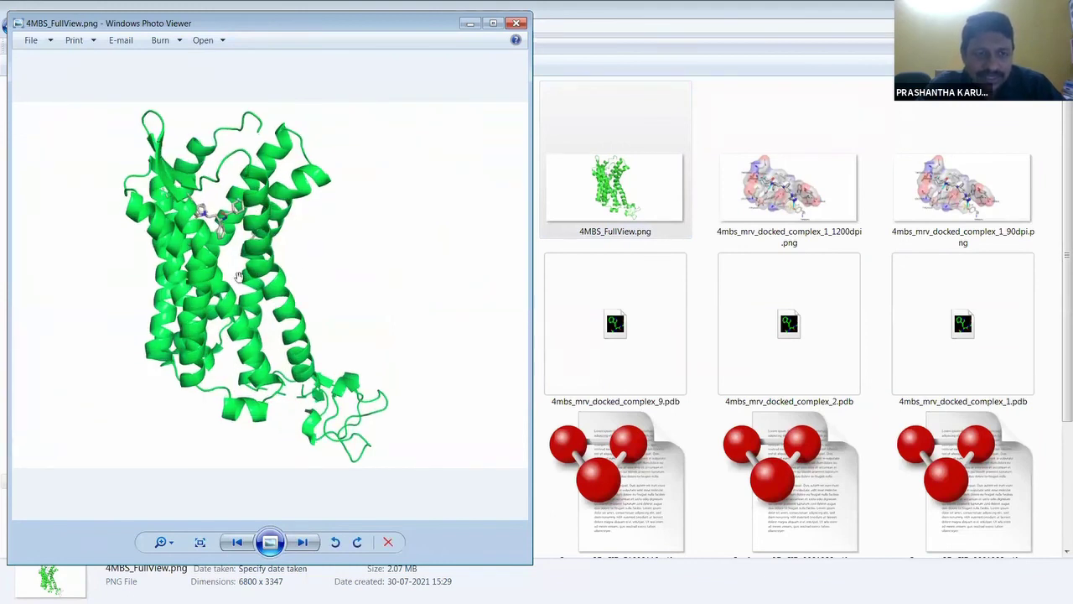
left_click(517, 24)
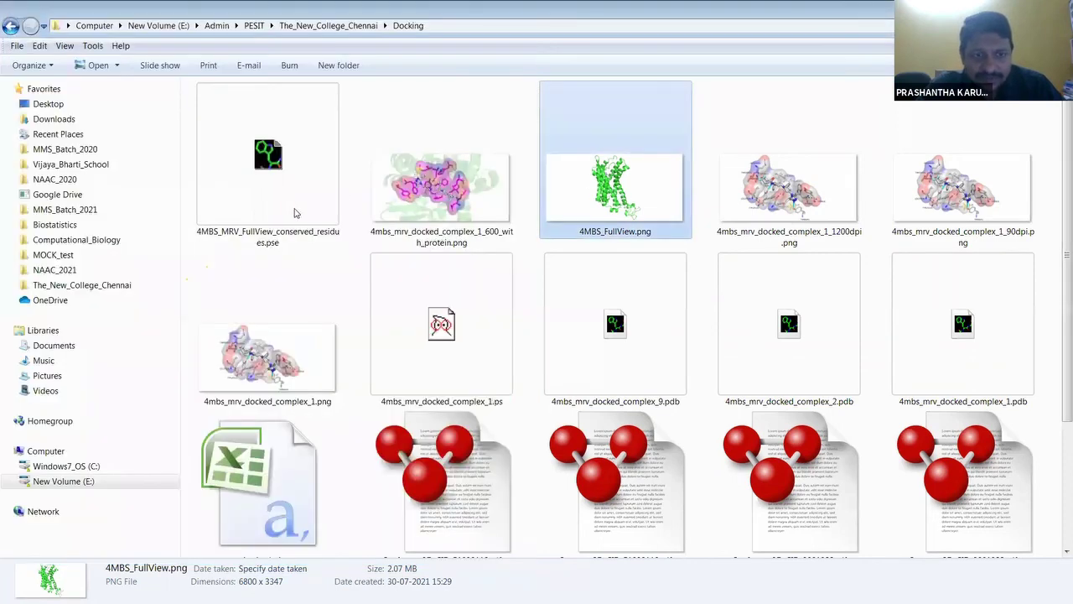
Step: Open 4MBS_MRV_FullView_conserved_residues.pse from the Docking folder in PyMOL
left_click(293, 213)
key("shift+F10")
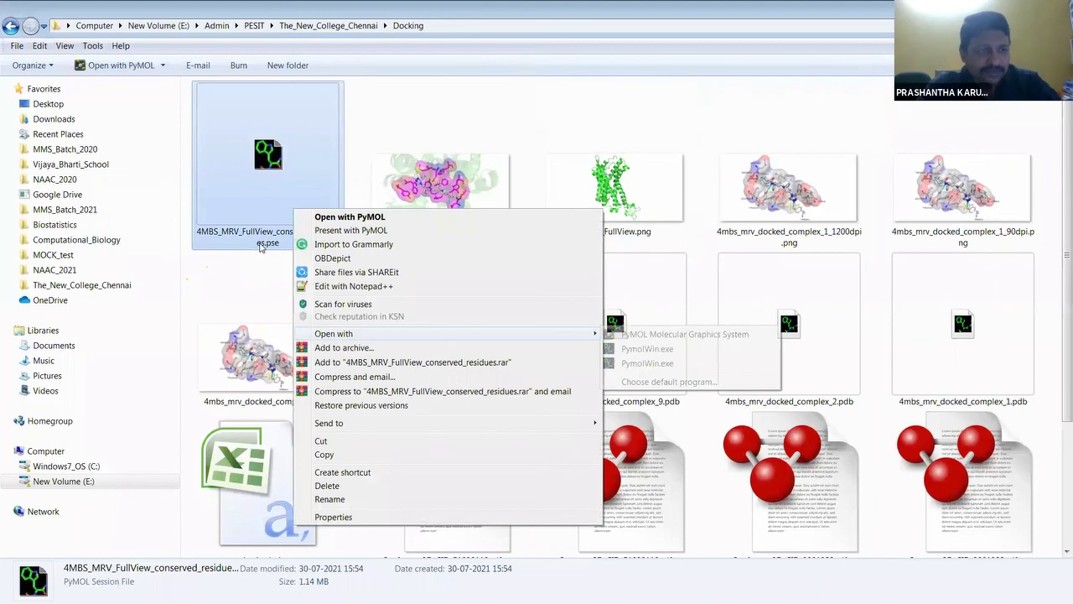
left_click(606, 285)
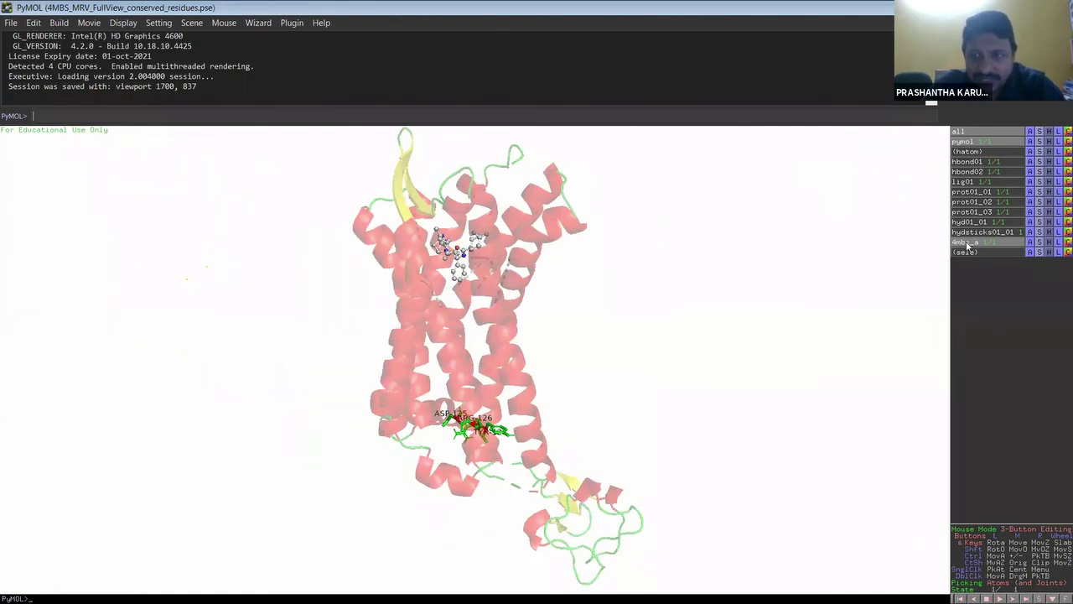
Step: Colour the 4mbs_a protein green, then quit PyMOL
left_click(1068, 242)
mouse_move(1039, 325)
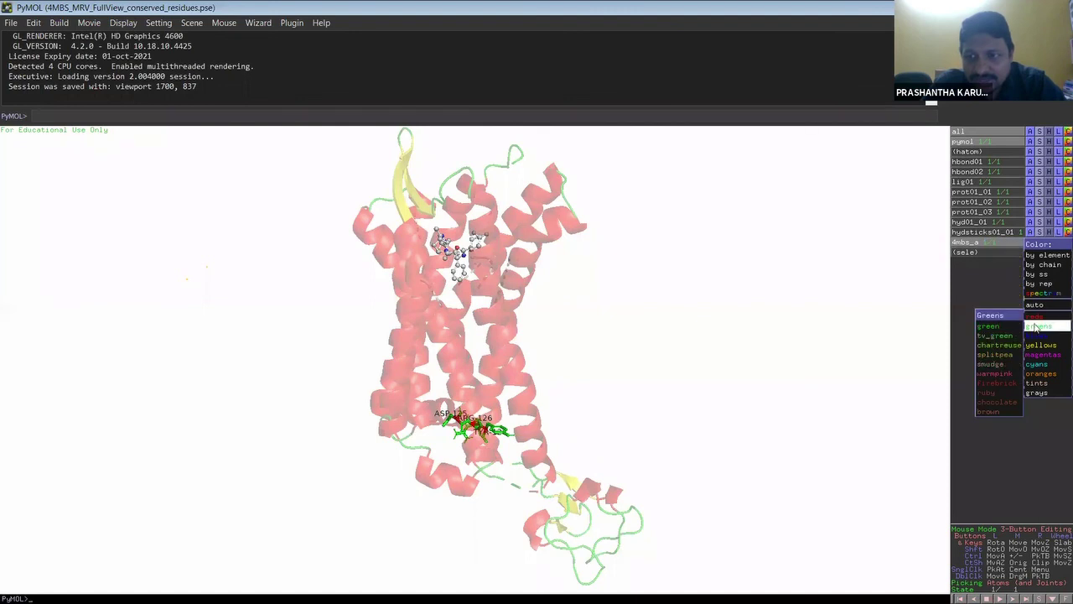
left_click(1000, 327)
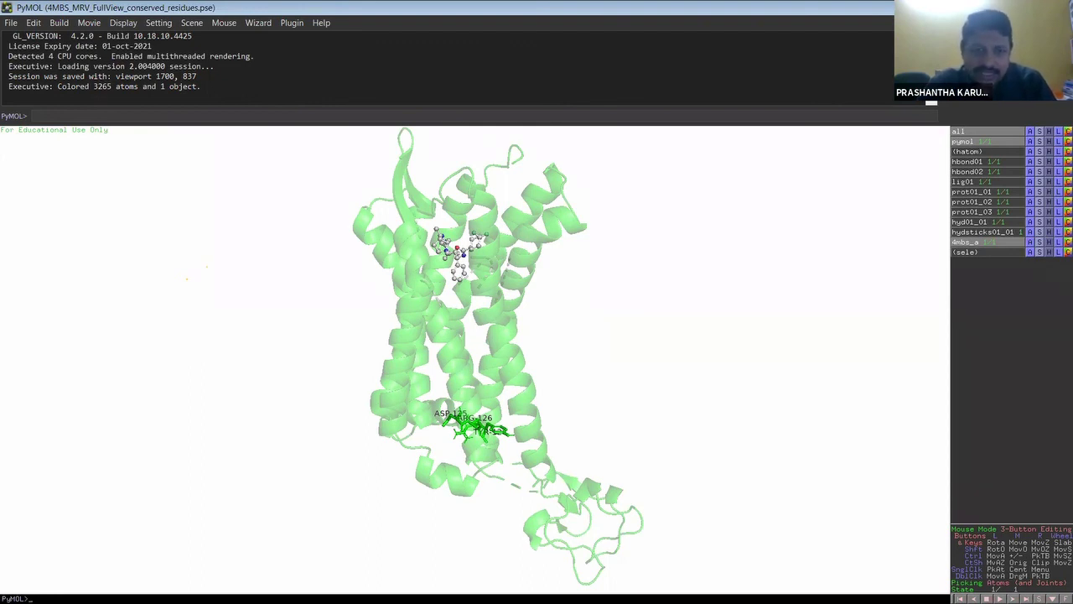
key("alt+F4")
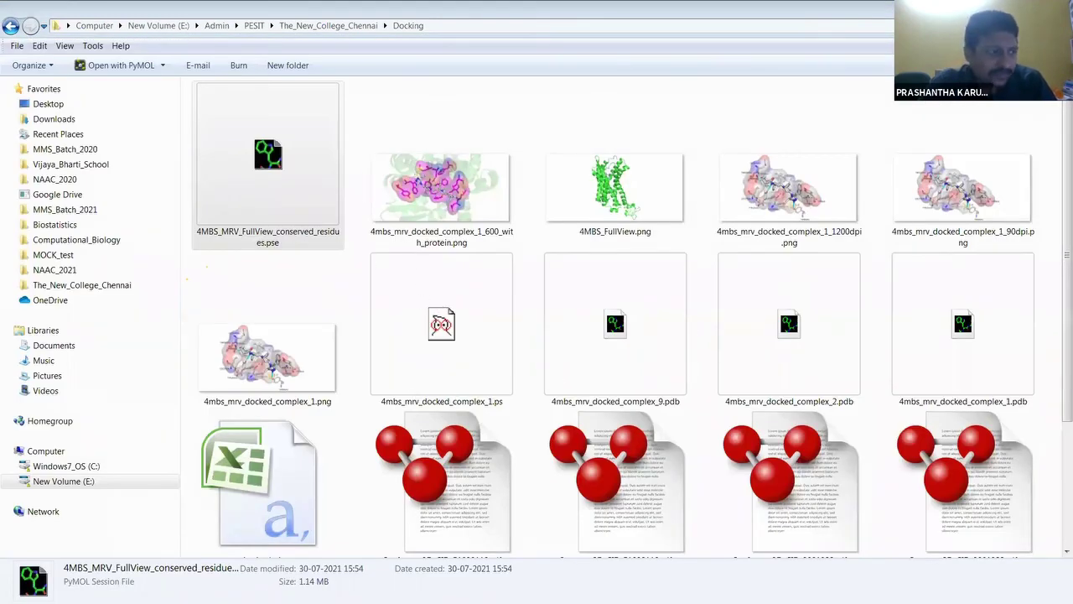
Step: Insert 4mbs_mrv_docked_complex_1_1200dpi.png onto the PowerPoint figure slide
left_click(789, 193)
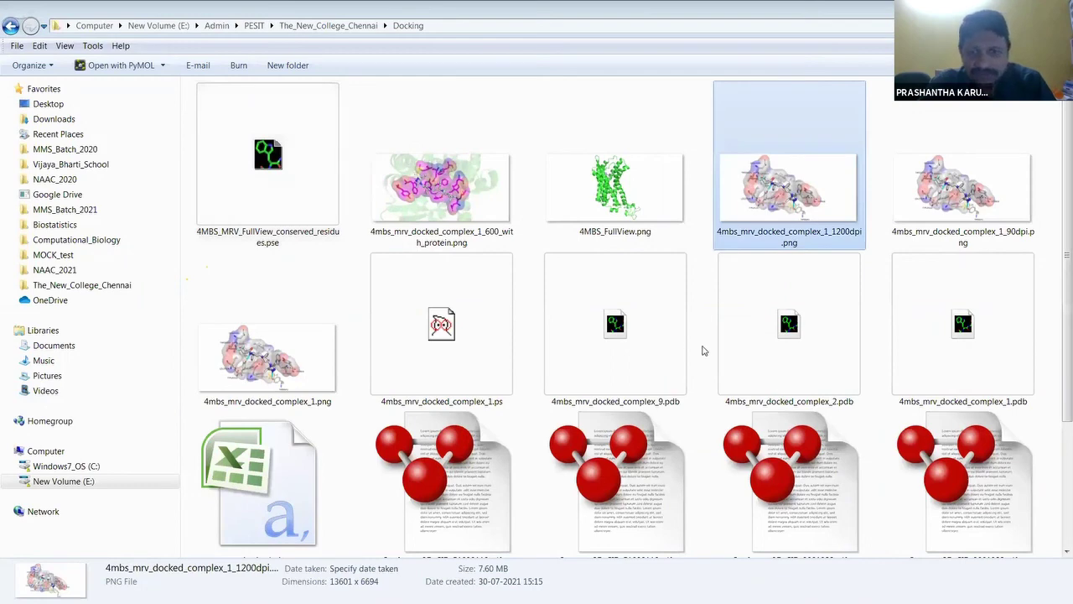
scroll(677, 343, "down", 2)
key("alt+Tab")
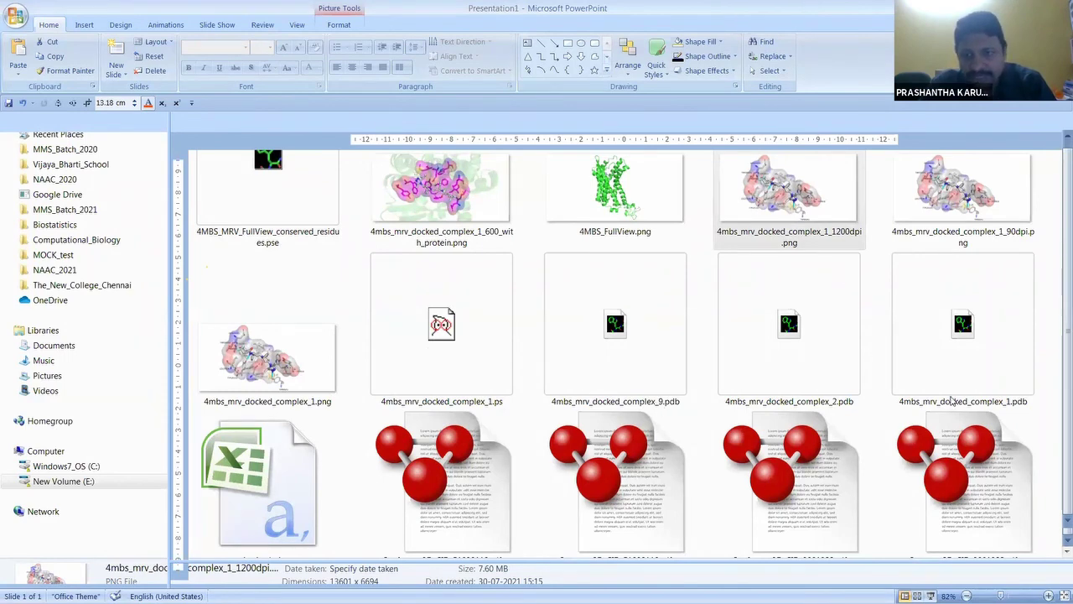
key("Return")
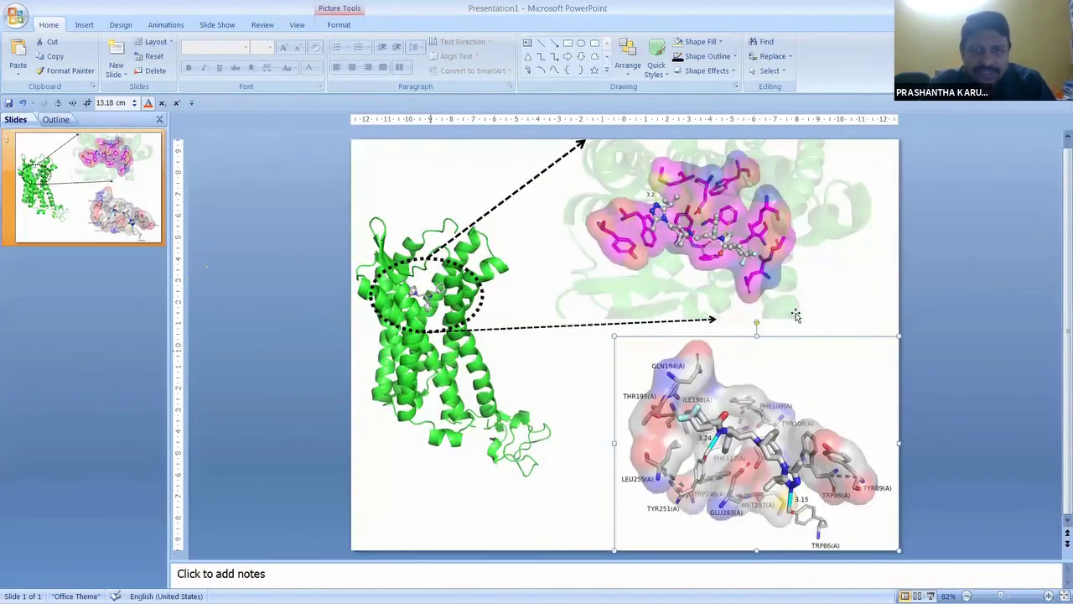
Step: Check placement of the full-protein, bottom-right ligand and top-right pocket pictures
left_click(784, 331)
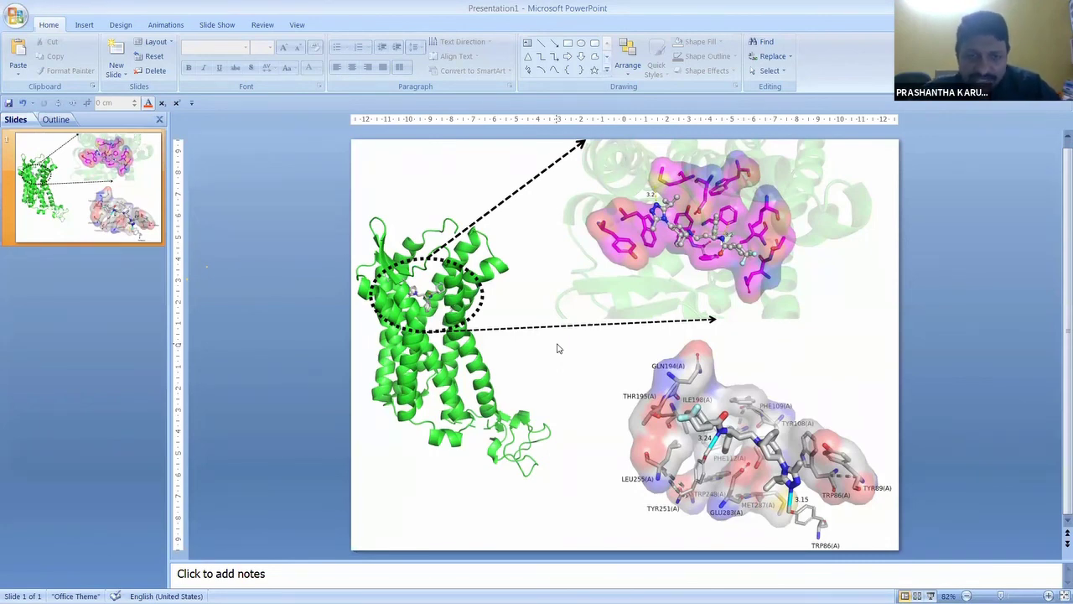
left_click(461, 283)
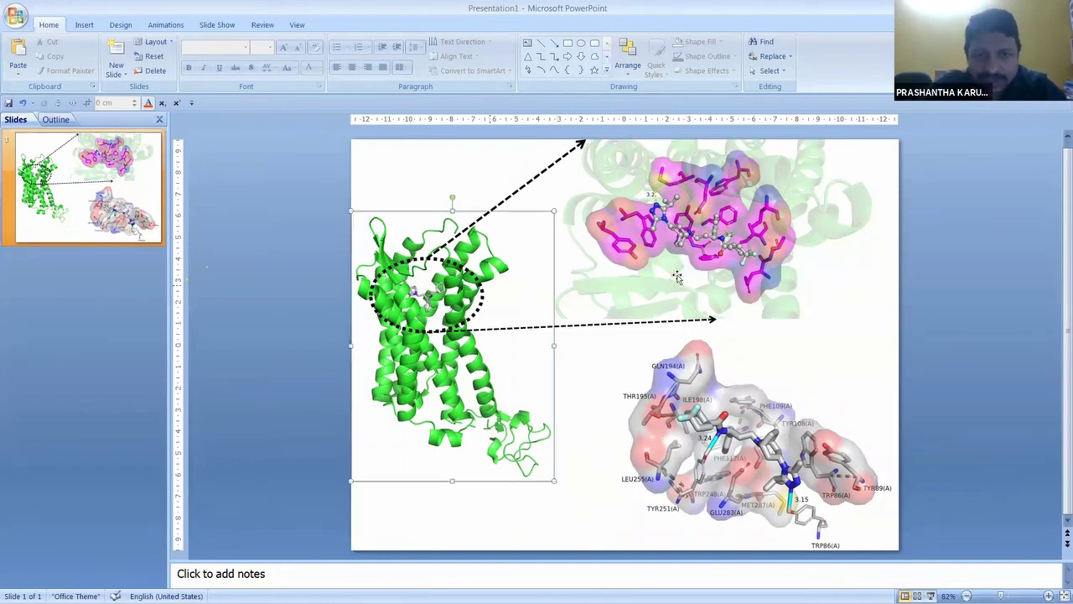
left_click(777, 422)
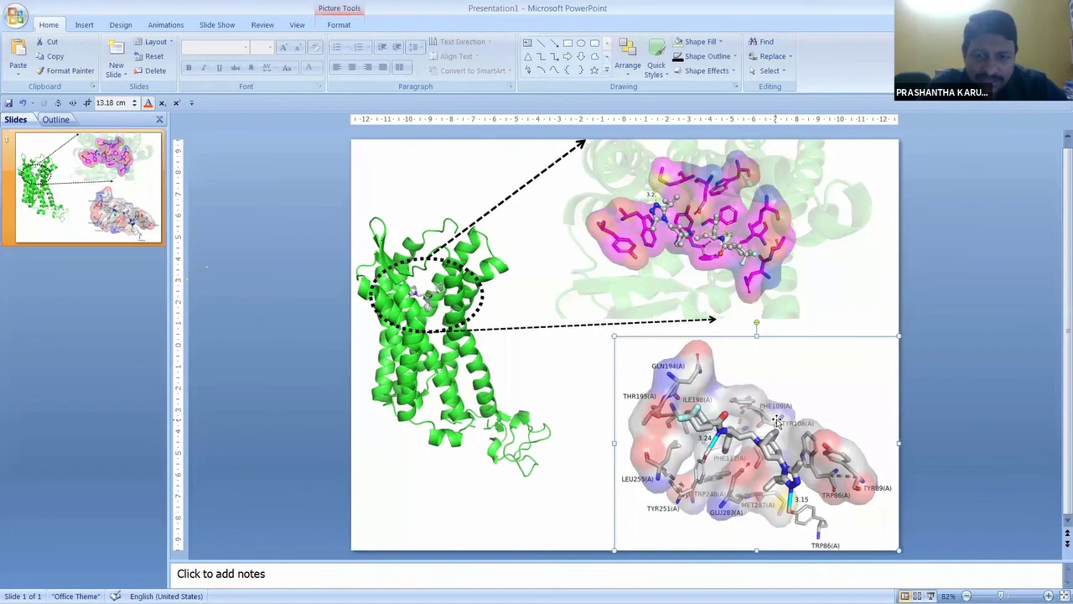
left_click(299, 308)
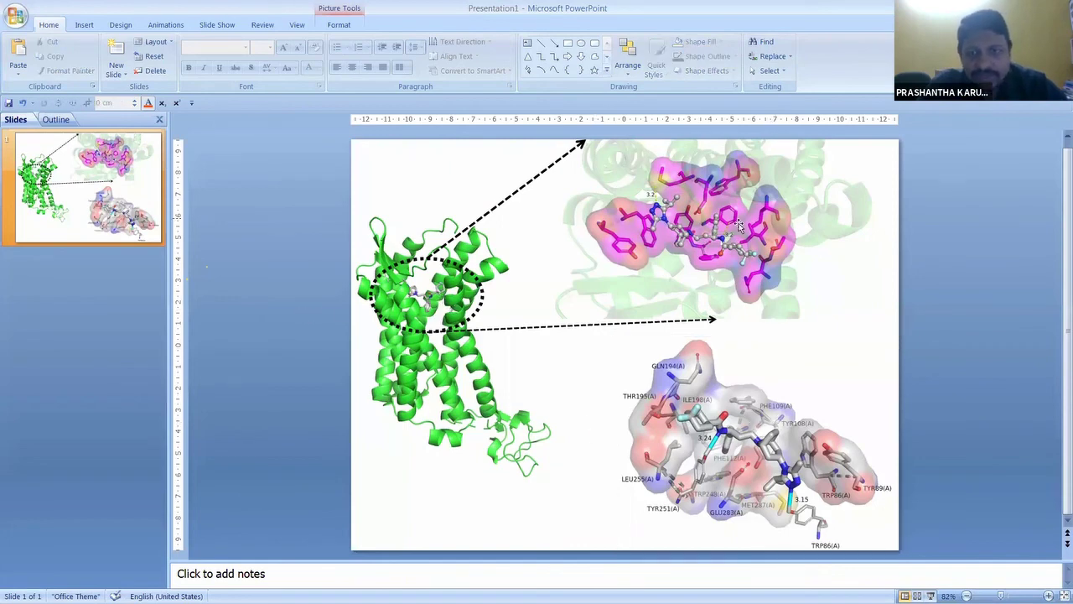
left_click(739, 226)
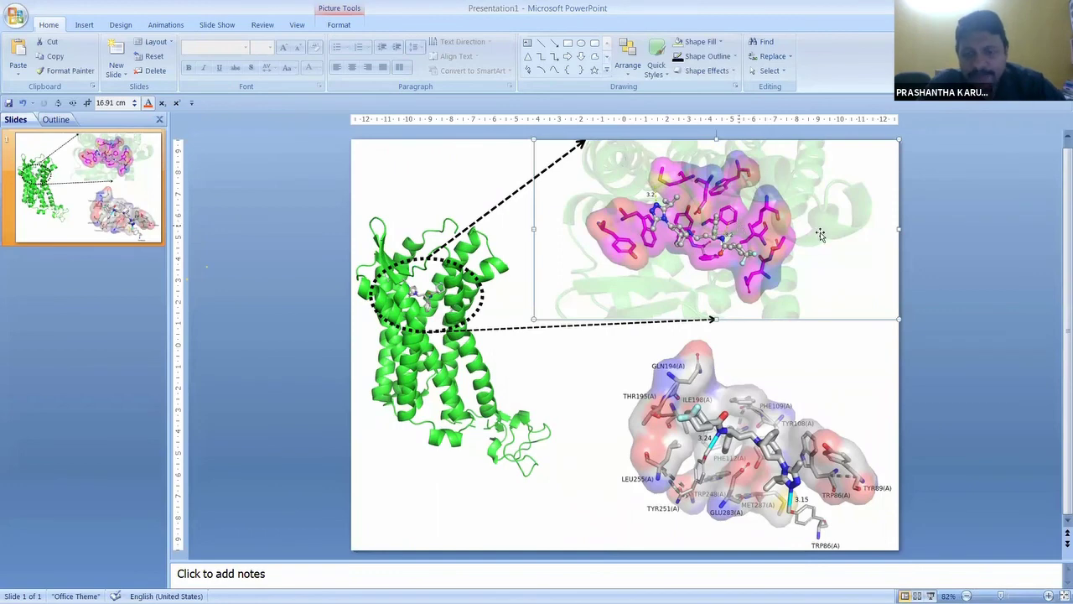